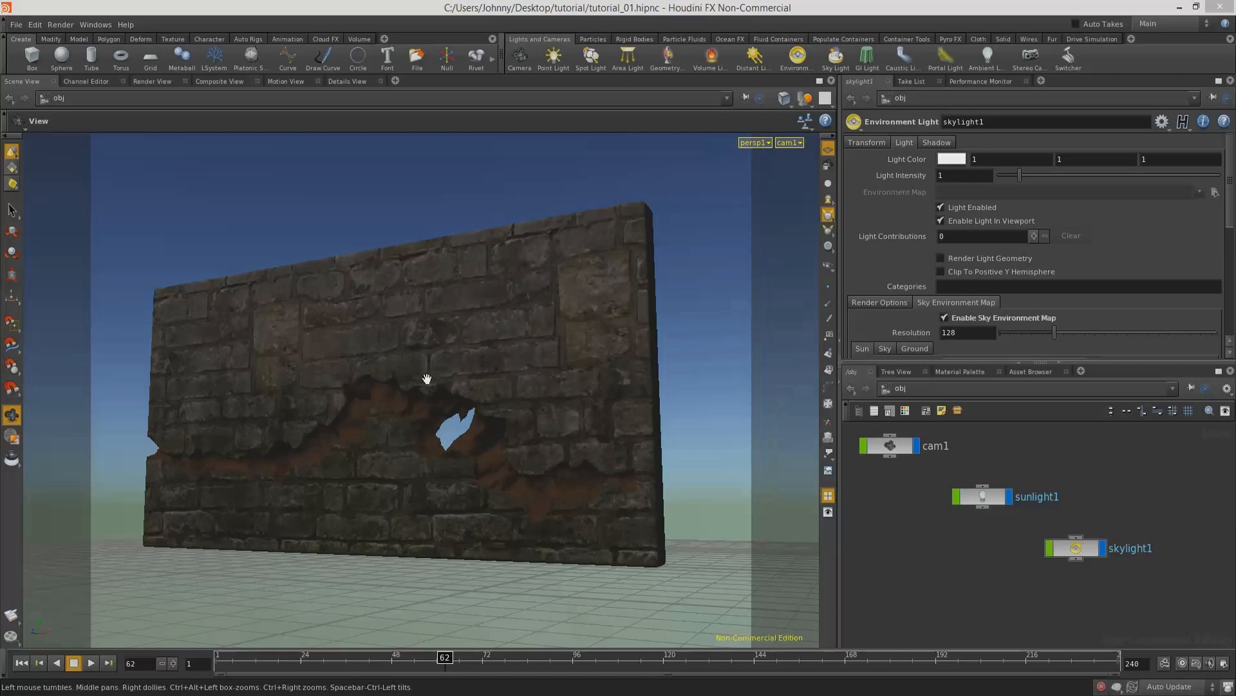
Step: Examine the textured stone wall and the crack running through it from several angles
drag(513, 350, 453, 379)
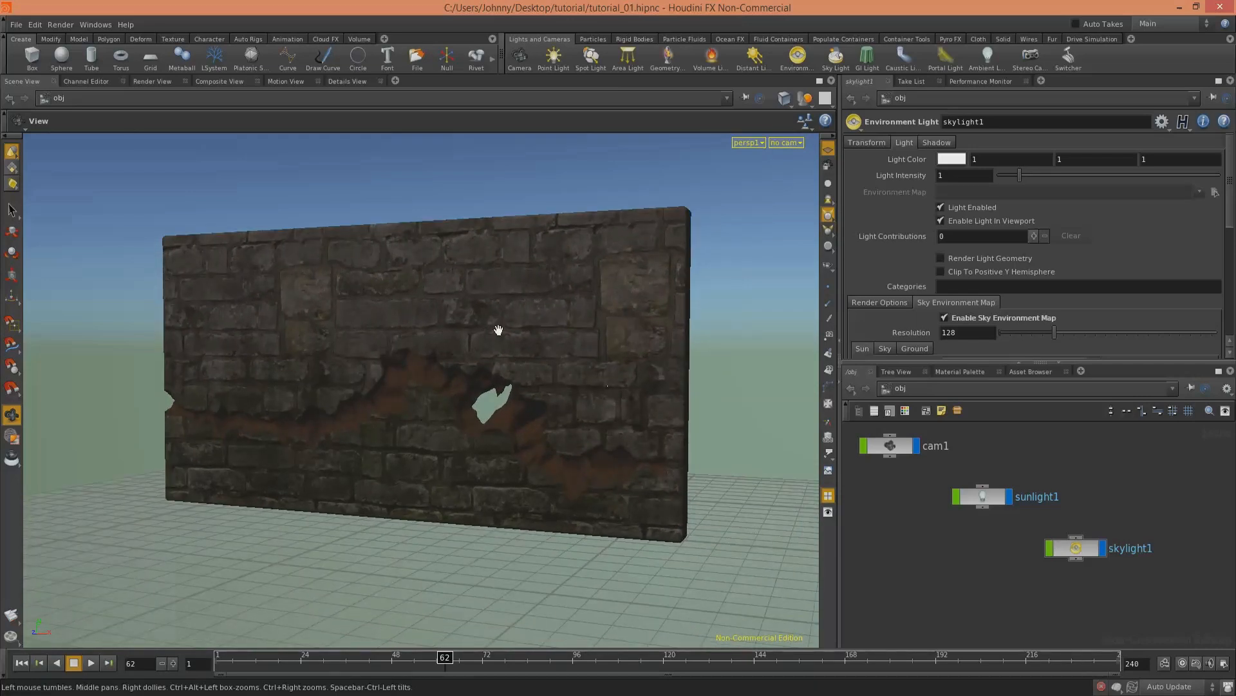
drag(567, 366, 517, 258)
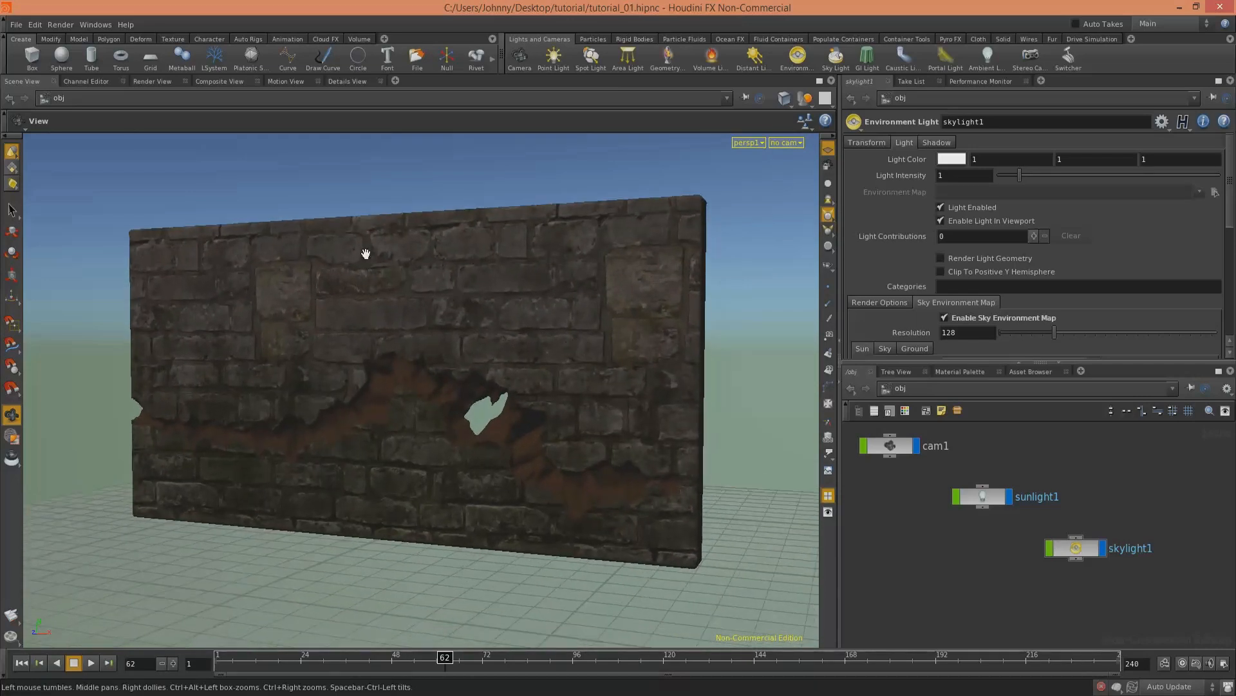
drag(440, 310, 480, 325)
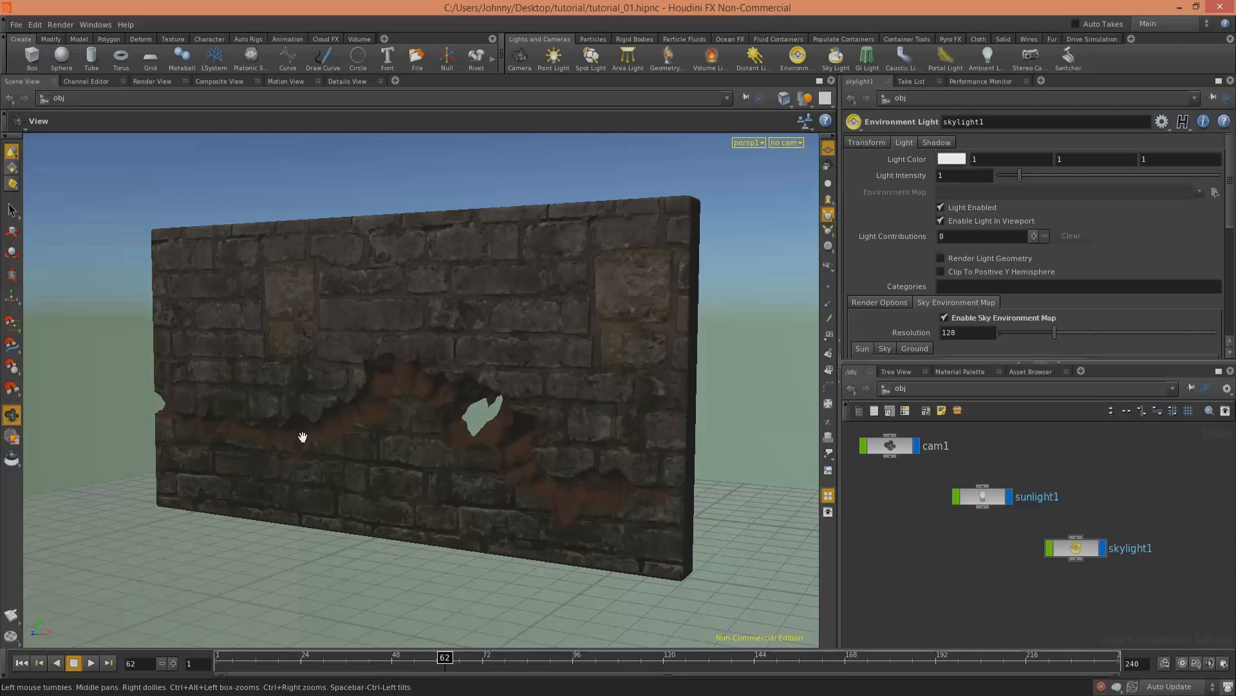
mouse_move(358, 392)
mouse_down()
mouse_move(242, 406)
mouse_move(370, 378)
mouse_up()
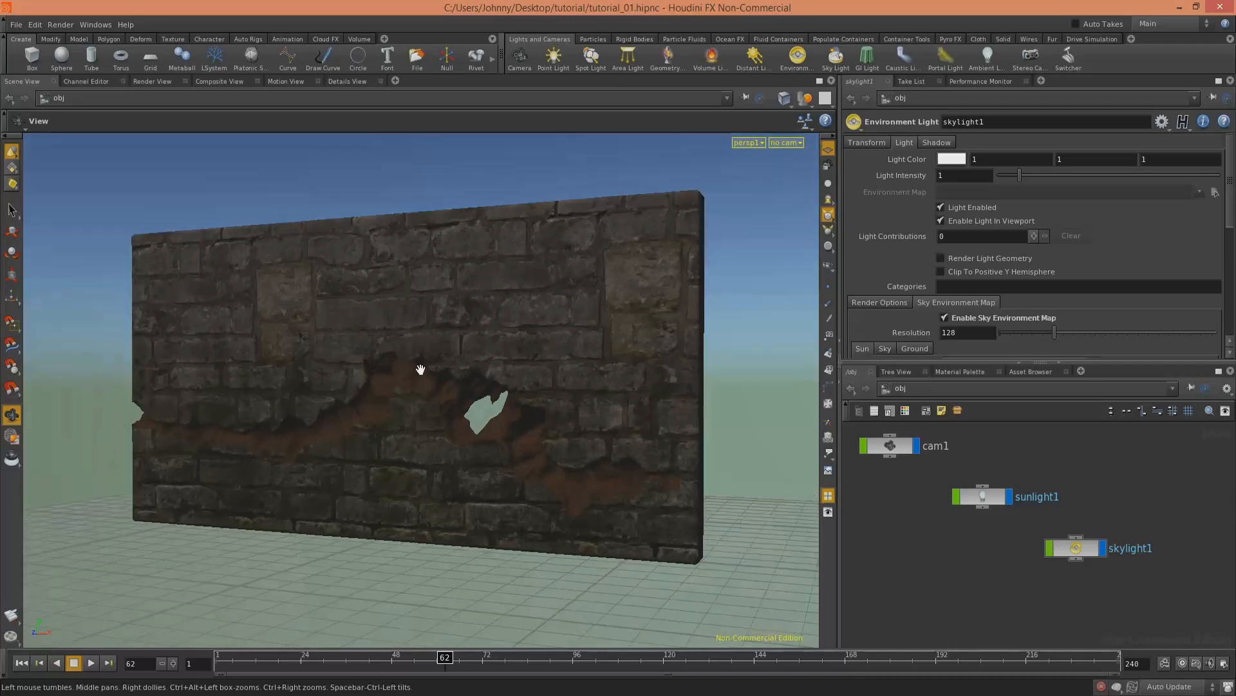
drag(626, 495, 464, 399)
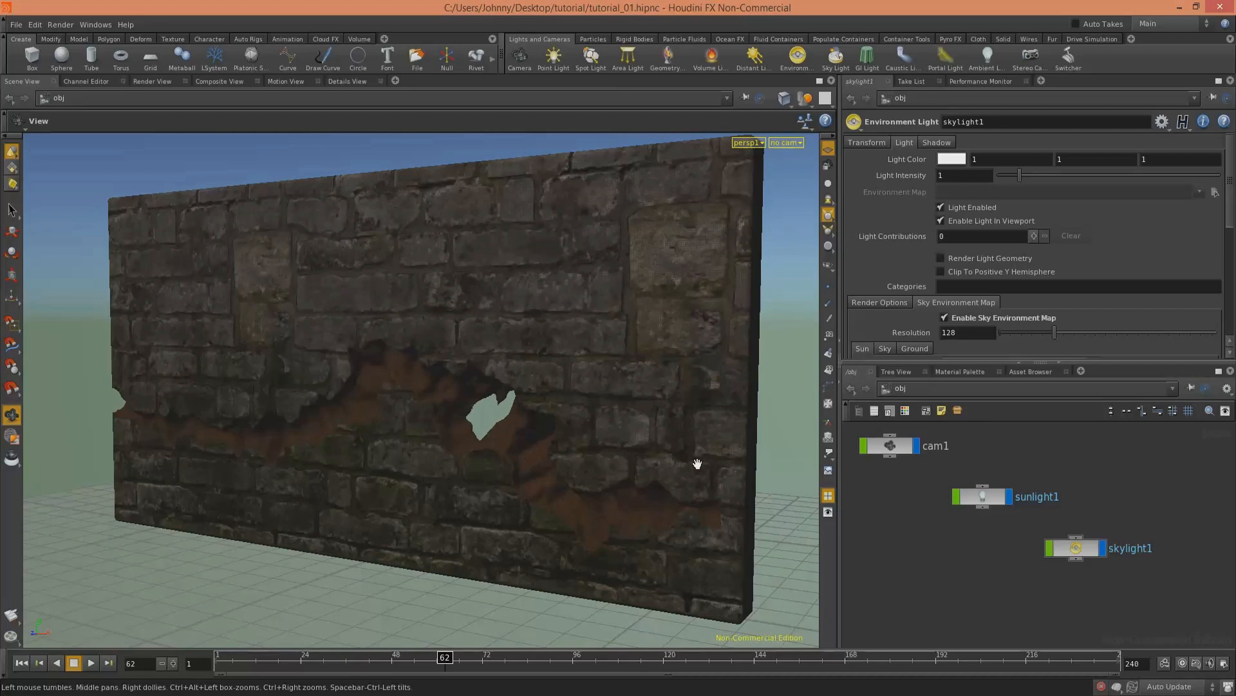
drag(623, 458, 595, 421)
Step: Delete the sunlight1 and skylight1 nodes from the scene
middle_drag(947, 416, 974, 459)
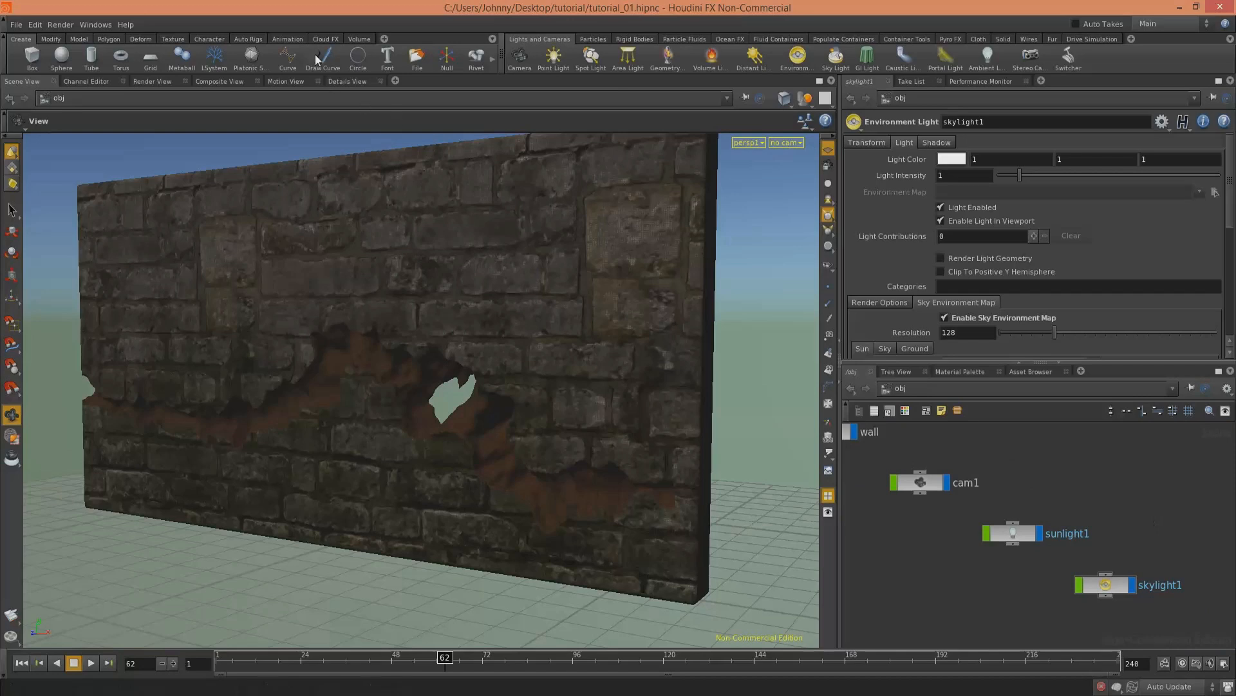
shift+click(1055, 532)
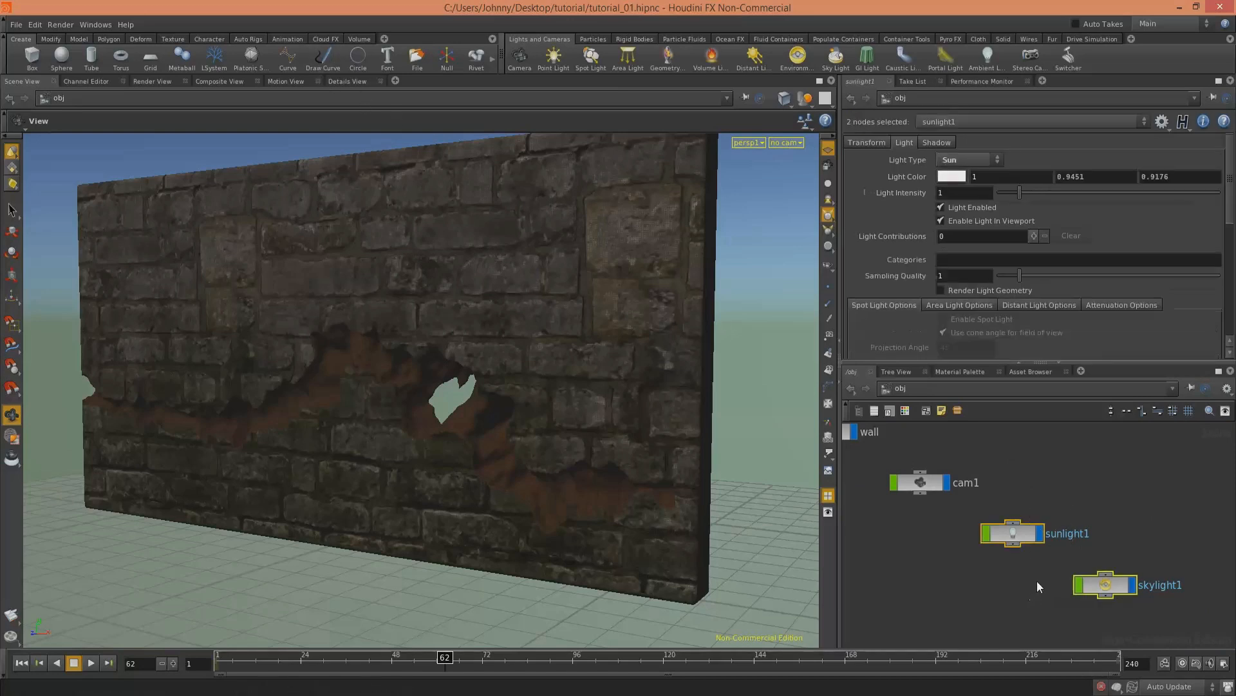
key(Delete)
key(h)
Step: Enter the wall object's network and bring its fracture nodes into view
middle_drag(1001, 460, 974, 450)
double_click(901, 463)
middle_drag(1145, 518, 1130, 598)
middle_drag(1096, 533, 1071, 608)
mouse_move(1087, 461)
middle_down()
mouse_move(1083, 542)
mouse_move(1036, 513)
middle_up()
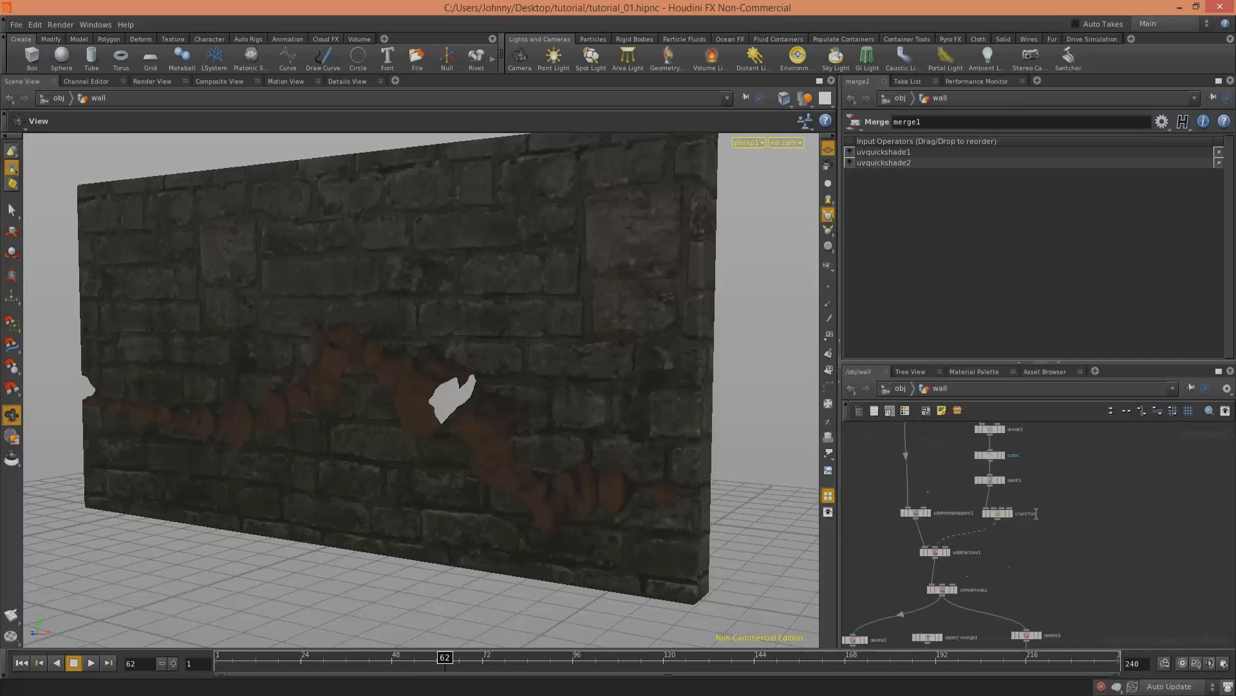
Step: Disconnect paint1 from the crackTool node and enter the crackTool subnetwork
right_click(1042, 472)
click(964, 473)
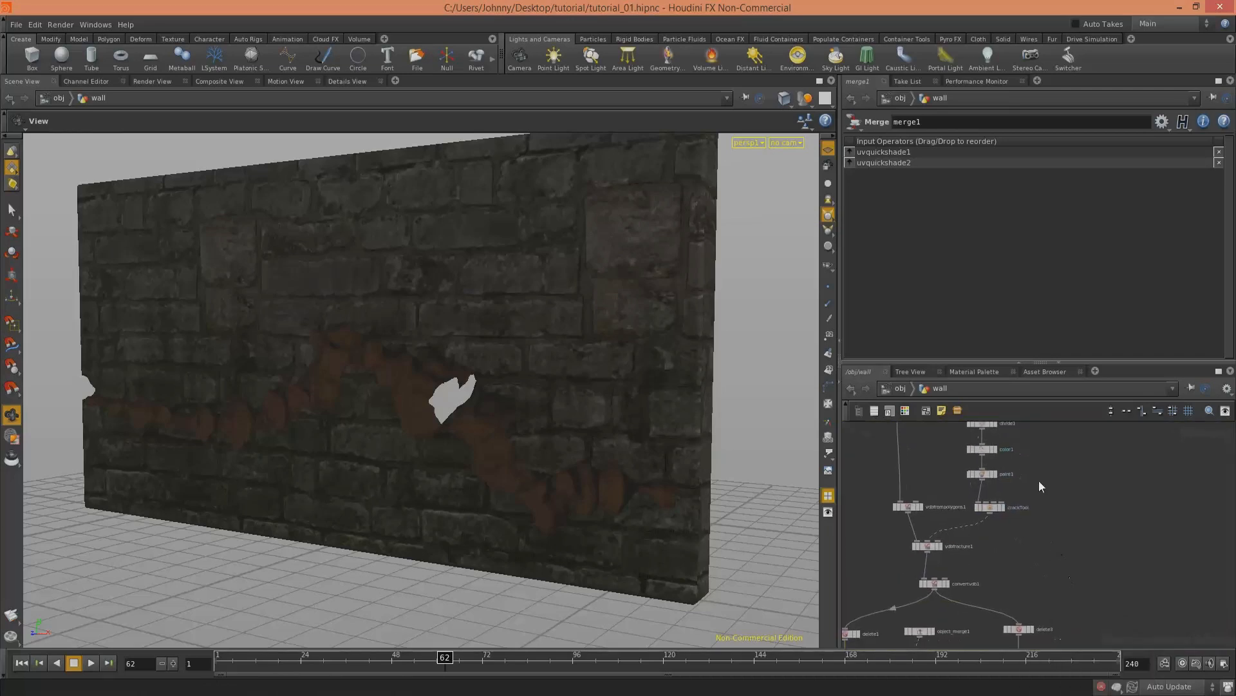
scroll(1052, 489, up, 4)
click(960, 538)
middle_drag(1018, 505, 1065, 448)
click(1020, 515)
middle_drag(1098, 528, 1135, 595)
middle_drag(1105, 520, 1076, 545)
right_click(1020, 561)
click(1027, 578)
double_click(1044, 581)
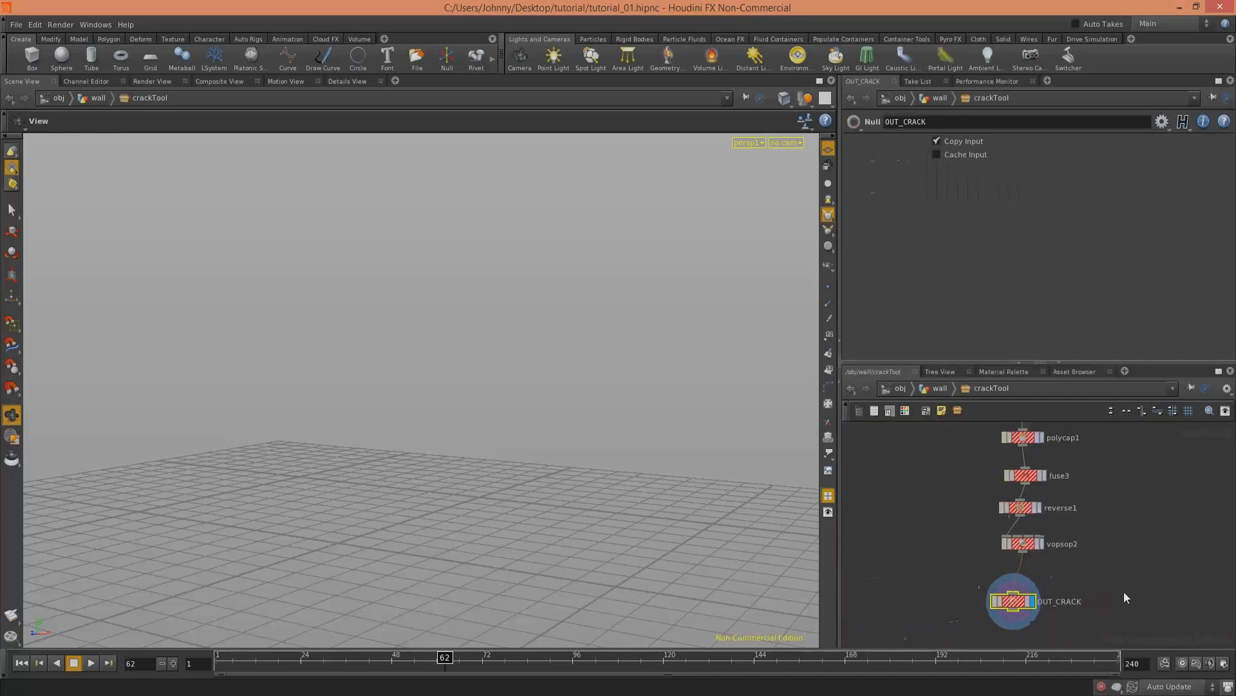
Step: Make vopsop1, the node just above sweep1, the displayed node of the crackTool network
middle_drag(1123, 591, 1067, 601)
click(1033, 554)
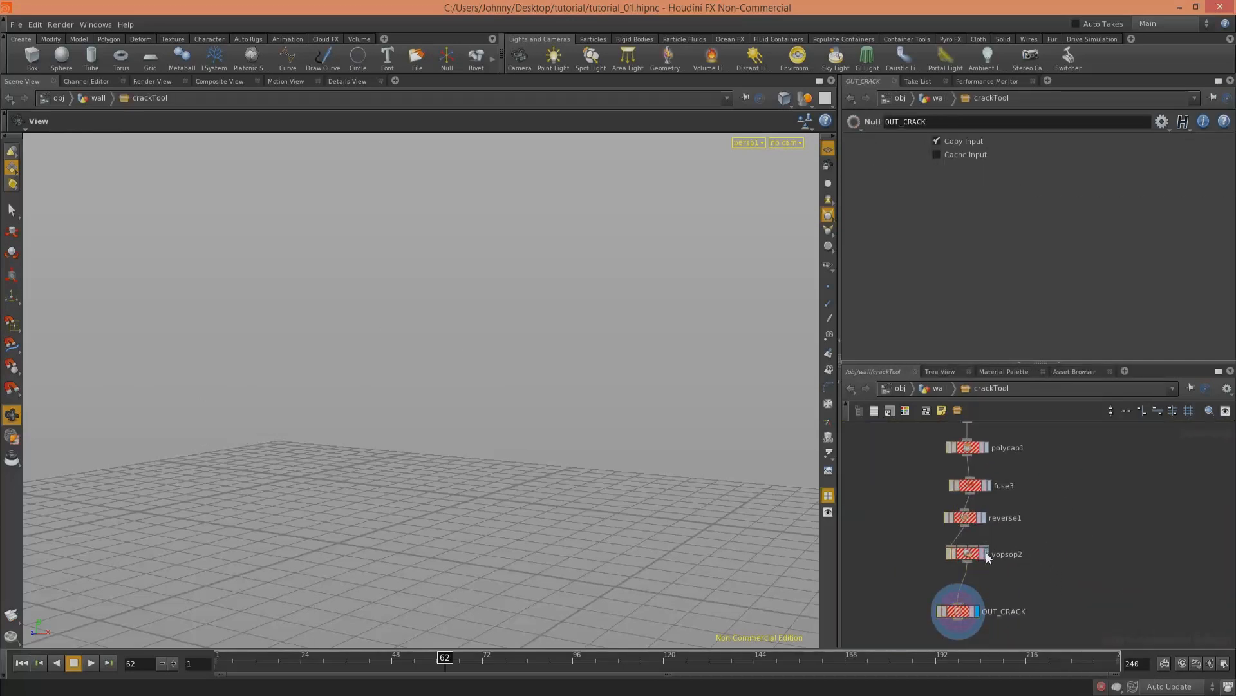
scroll(1075, 544, down, 5)
scroll(1095, 543, up, 4)
middle_drag(1093, 540, 1082, 616)
mouse_move(1026, 530)
middle_down()
mouse_move(1041, 641)
mouse_move(1023, 480)
middle_up()
mouse_move(1046, 615)
middle_down()
mouse_move(1033, 502)
mouse_move(1052, 485)
middle_up()
click(980, 493)
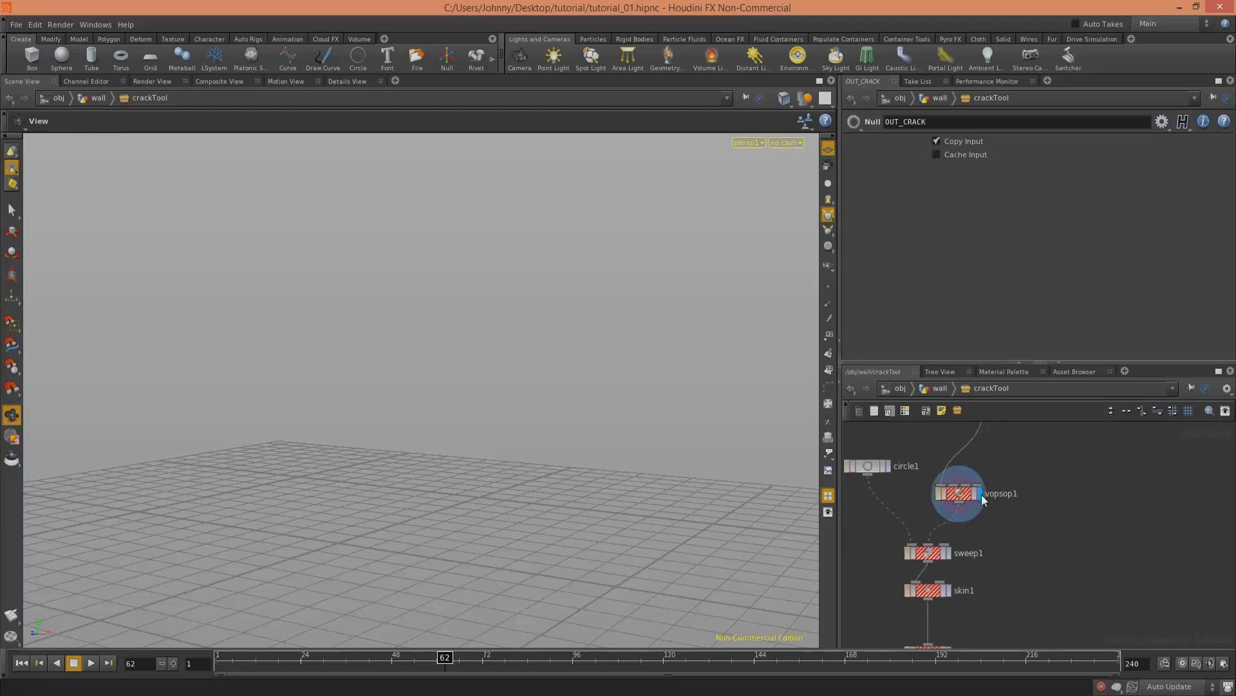
Step: Remove the connection between resample1 and vopsop1
middle_drag(1017, 530, 1002, 616)
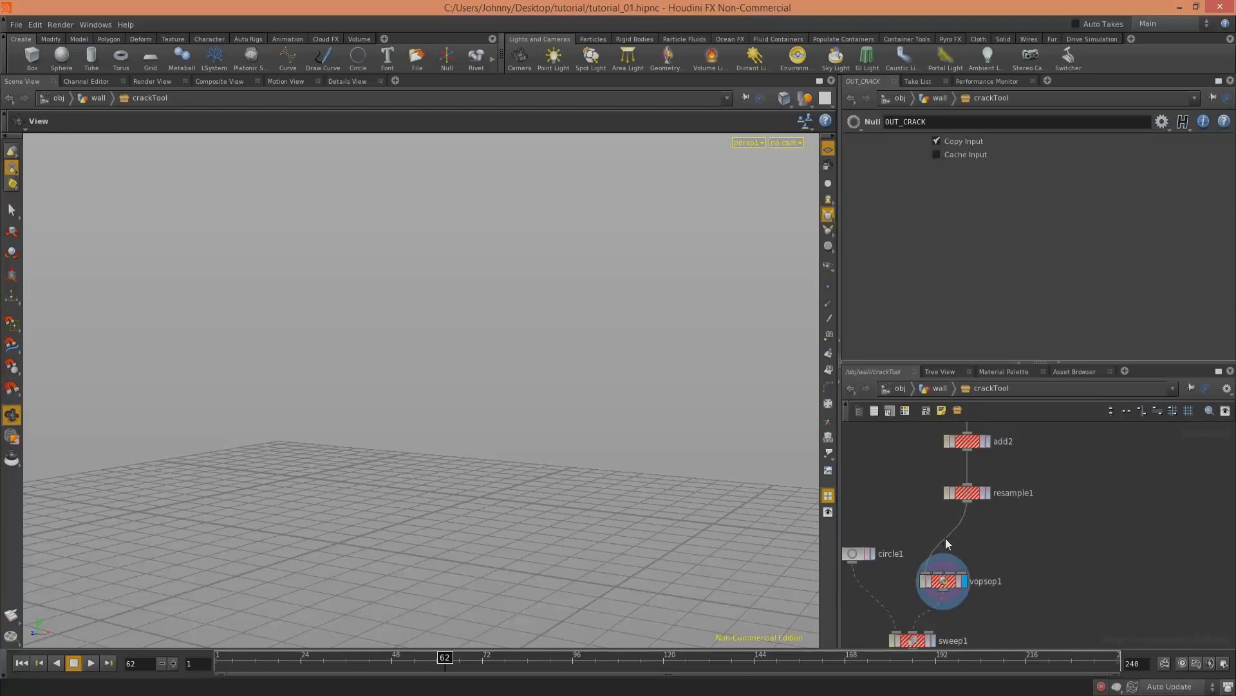
middle_drag(1039, 458, 1029, 536)
scroll(1031, 538, down, 3)
middle_drag(1026, 582, 1031, 536)
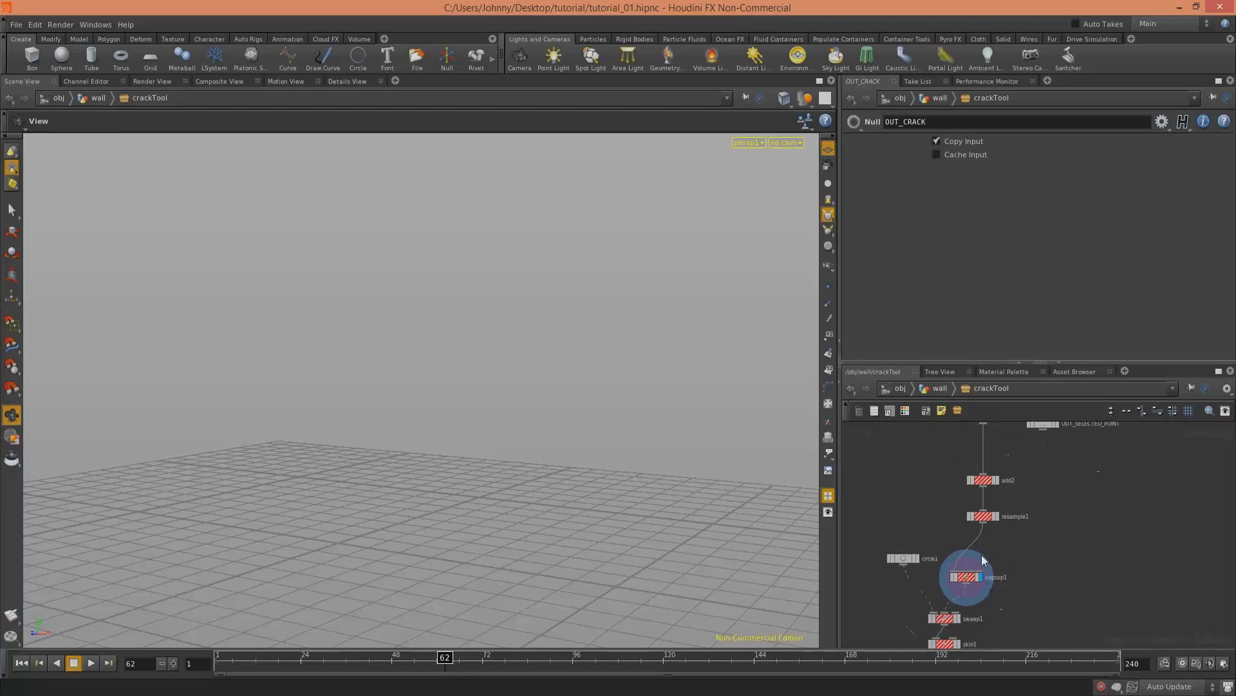
right_click(966, 548)
click(984, 567)
scroll(1042, 524, down, 3)
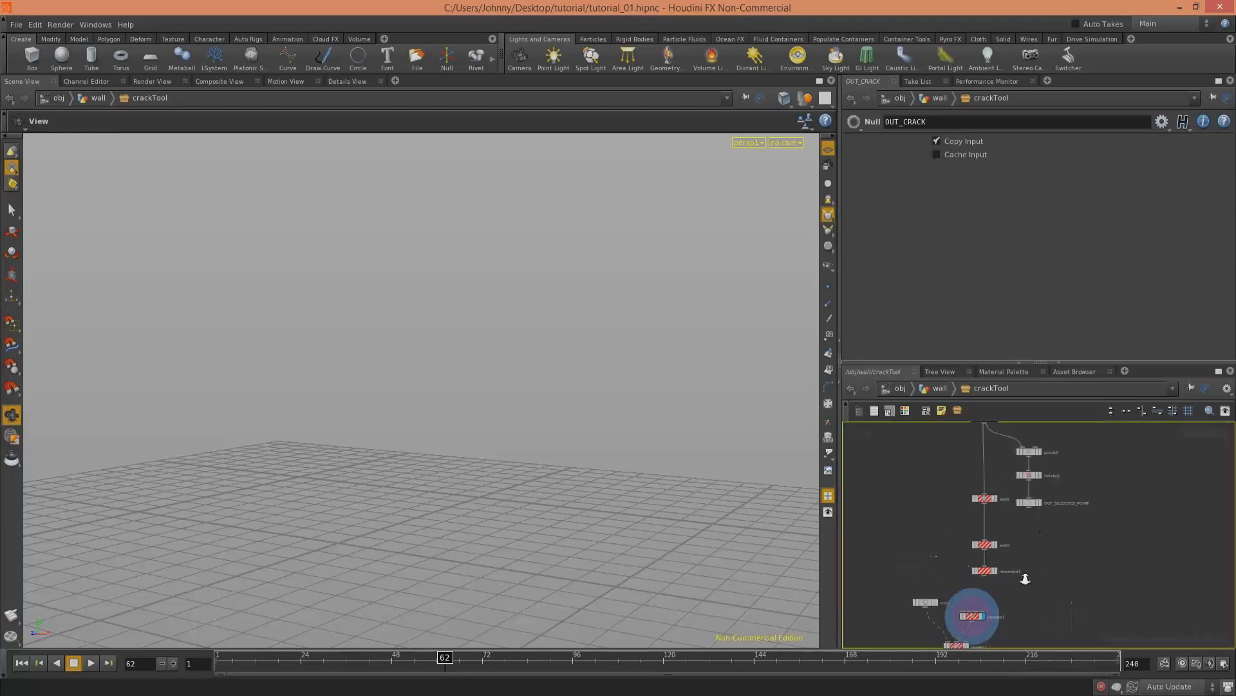
Step: Delete all nodes between the subnetwork inputs and vopsop1, including fuse2, add2 and resample1
drag(1042, 510, 1082, 450)
middle_drag(1080, 498, 1060, 627)
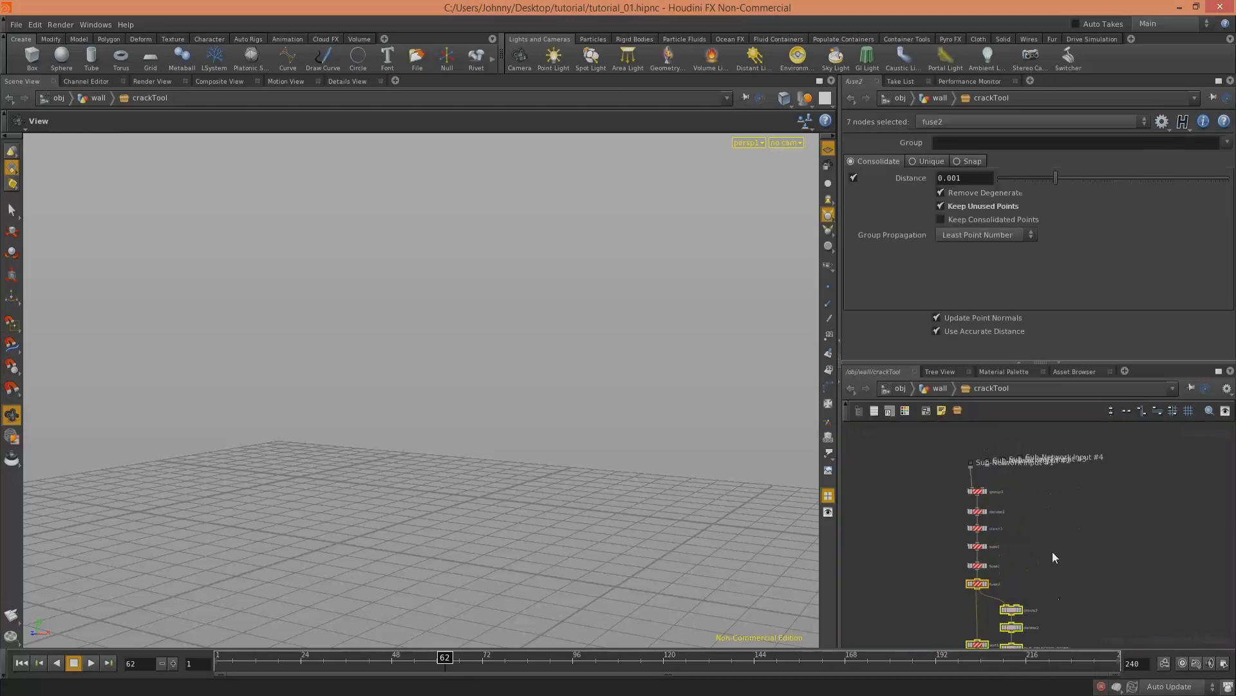
key(Delete)
drag(1028, 484, 956, 577)
key(Delete)
Step: Connect Sub-Network Input #1 to vopsop1 and return to the wall network
scroll(1002, 487, up, 3)
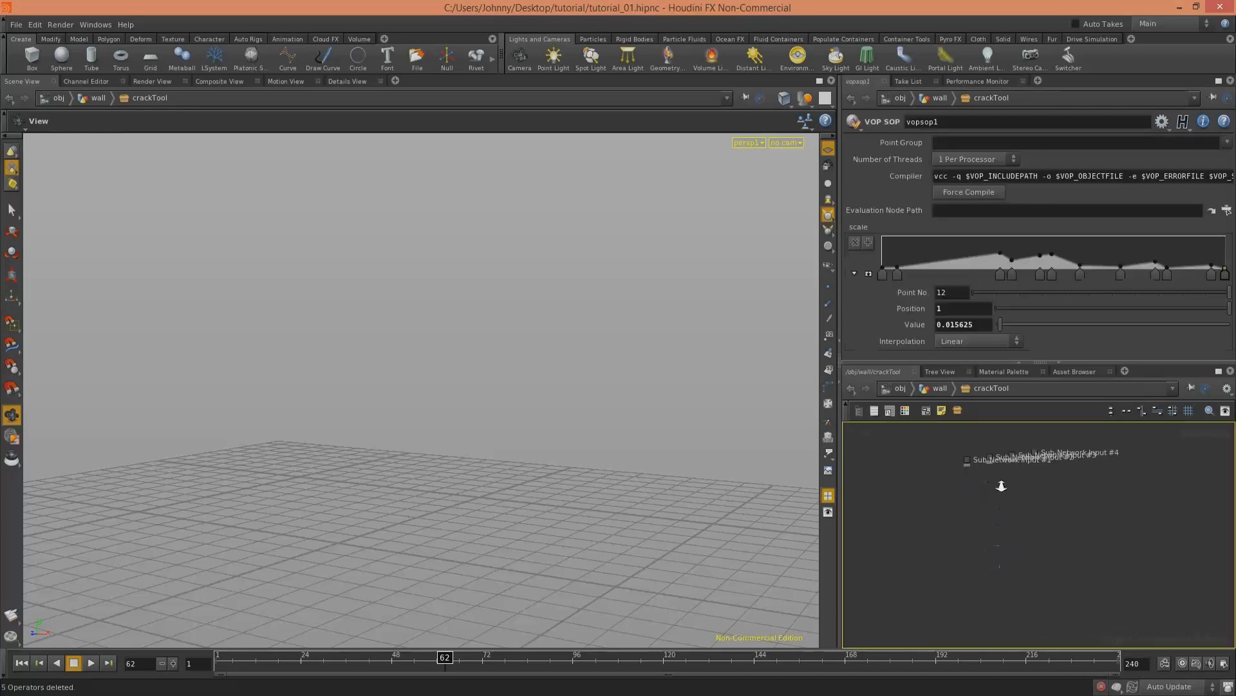
click(965, 465)
middle_drag(1032, 585, 996, 431)
middle_drag(1007, 546, 1036, 450)
scroll(977, 493, up, 3)
click(932, 388)
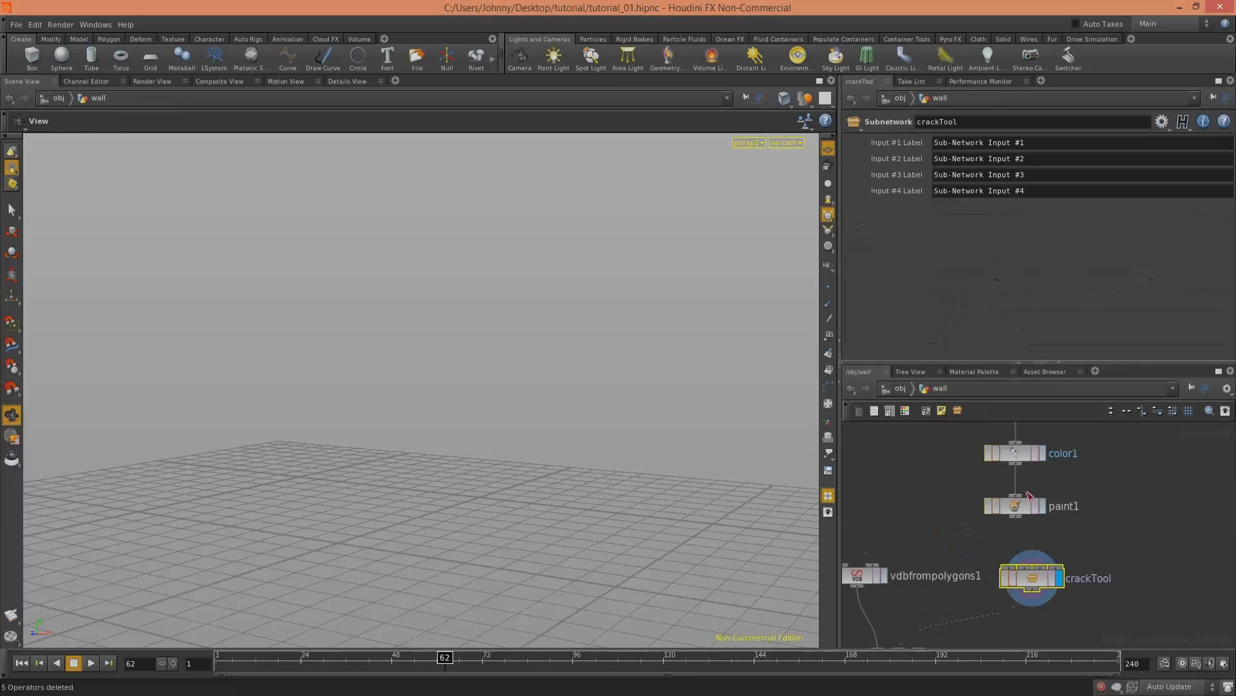
Step: Delete the divide1, color1 and paint1 nodes branching off OUT_WALL
scroll(1087, 490, down, 4)
middle_drag(1082, 489, 1064, 513)
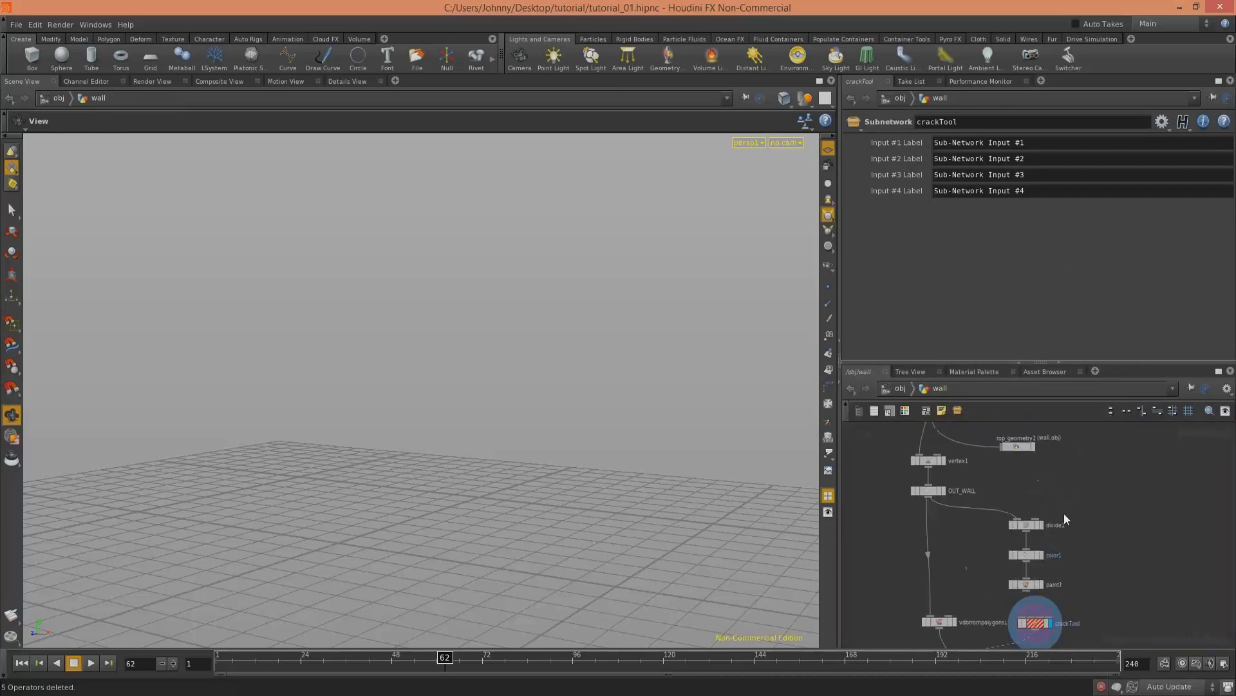
drag(1064, 513, 1042, 569)
key(Delete)
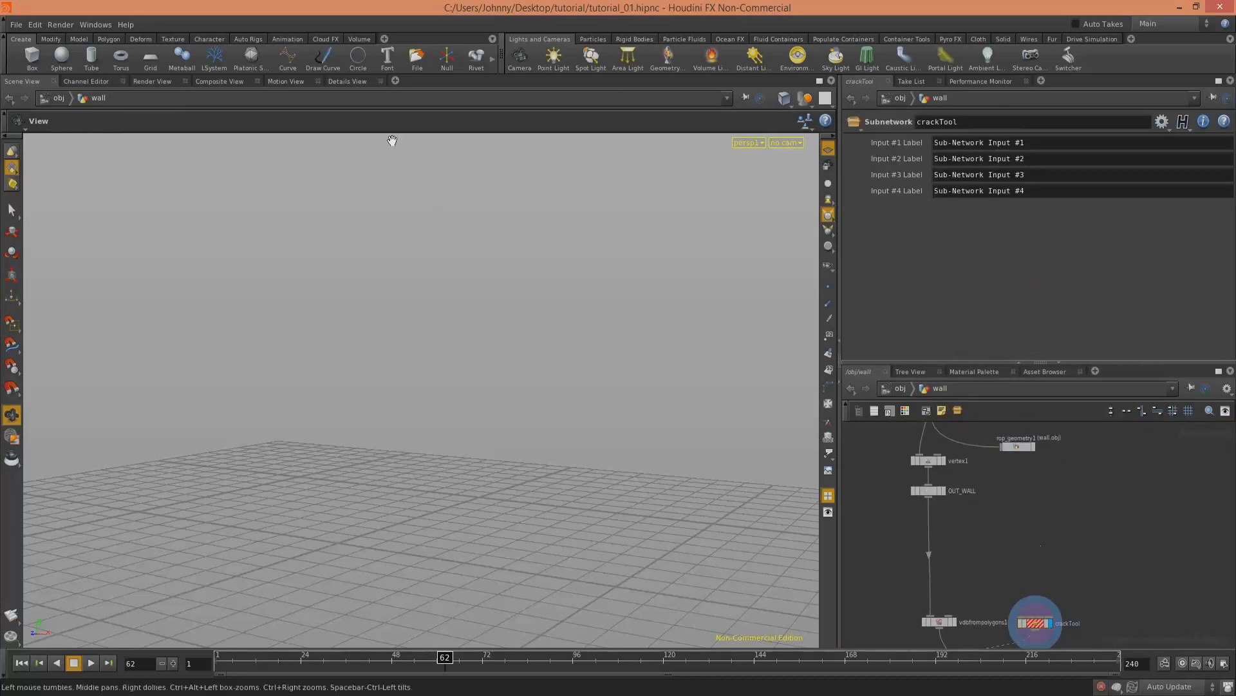
Step: Display OUT_WALL and use Draw Curve to sketch a jagged, wavy crack line across the full width of the wall
middle_drag(995, 520, 955, 481)
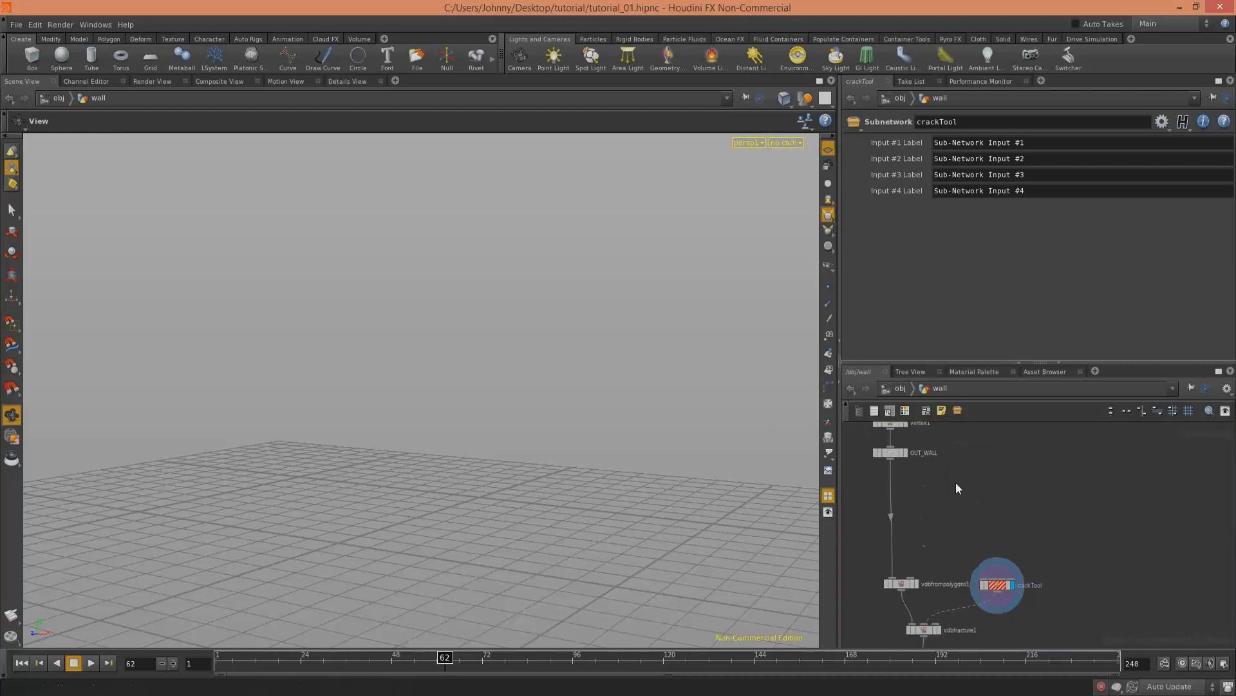
scroll(956, 483, up, 1)
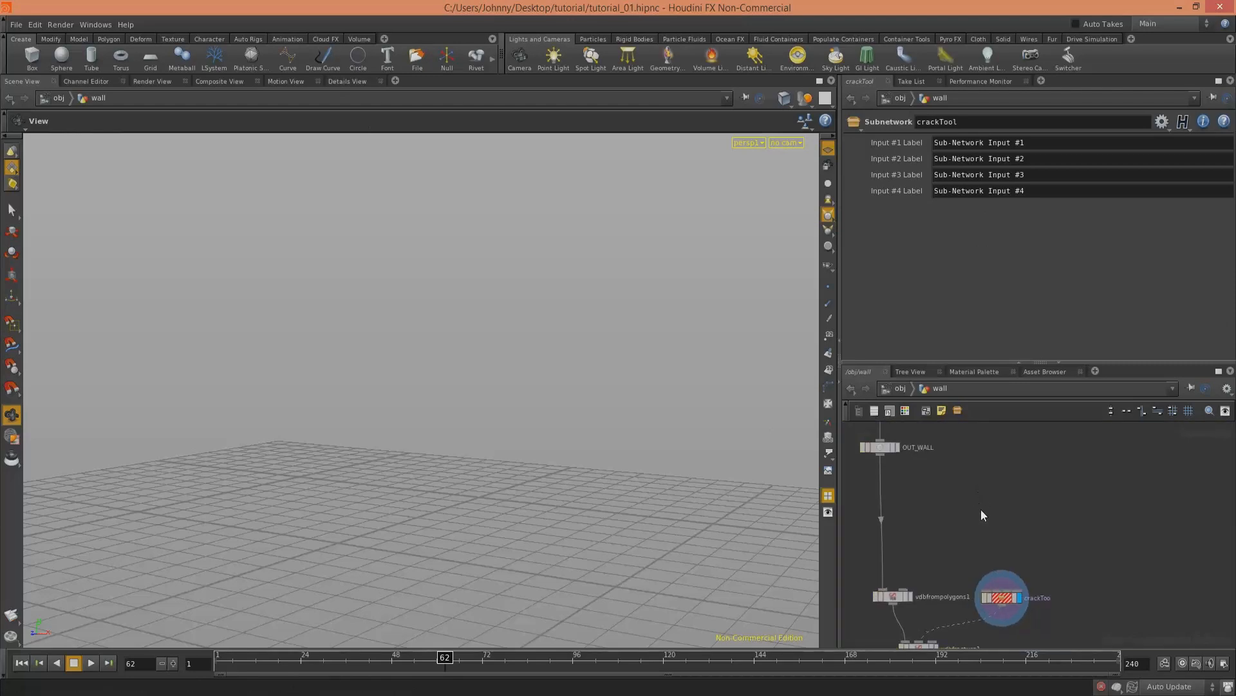
click(895, 447)
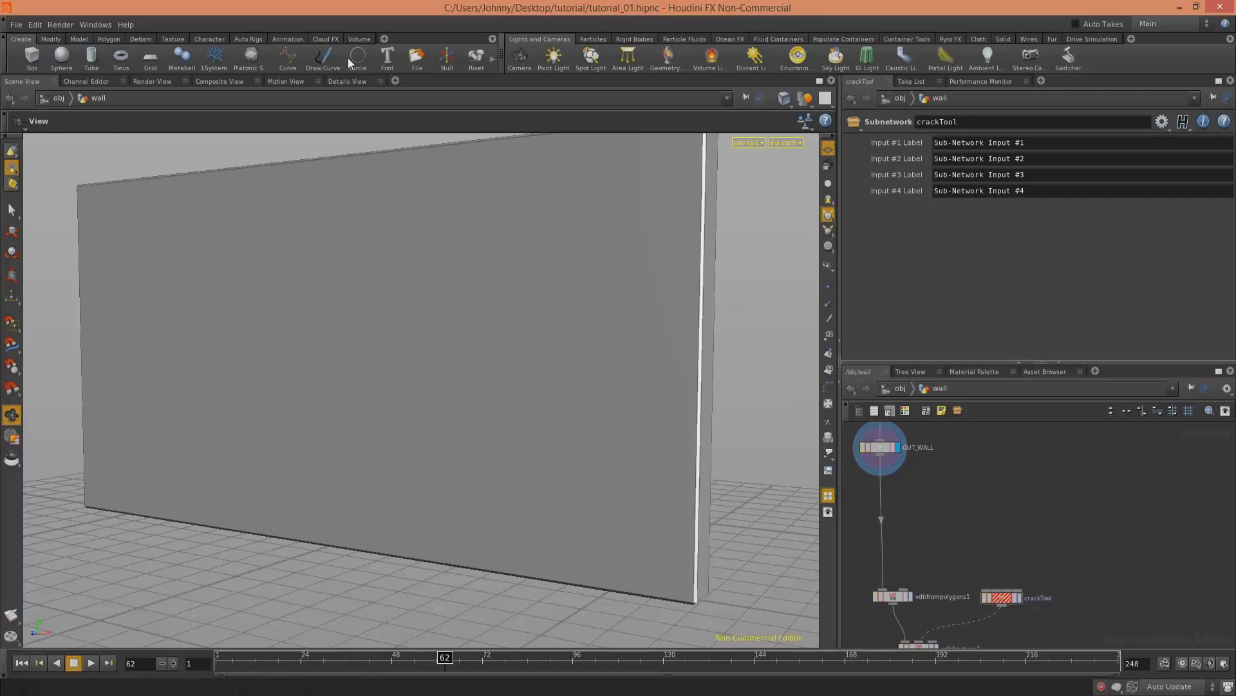
click(329, 62)
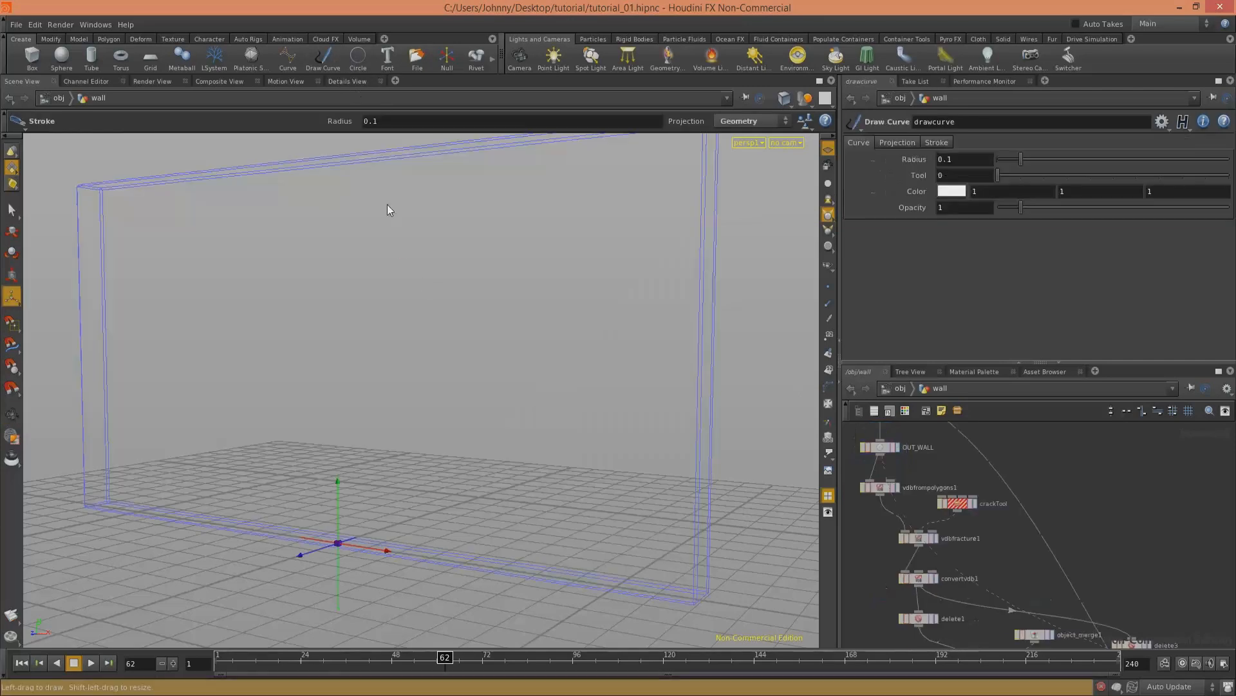
mouse_move(704, 351)
mouse_down()
mouse_move(668, 395)
mouse_move(586, 339)
mouse_move(488, 423)
mouse_up()
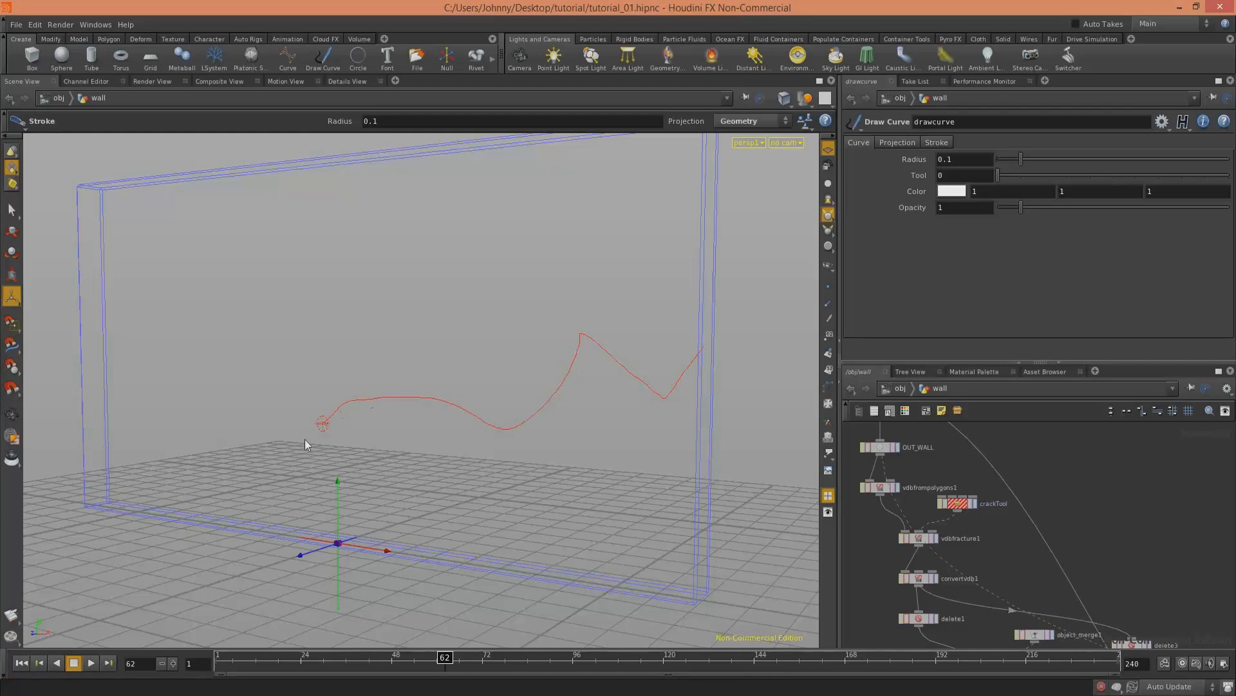
drag(124, 311, 93, 314)
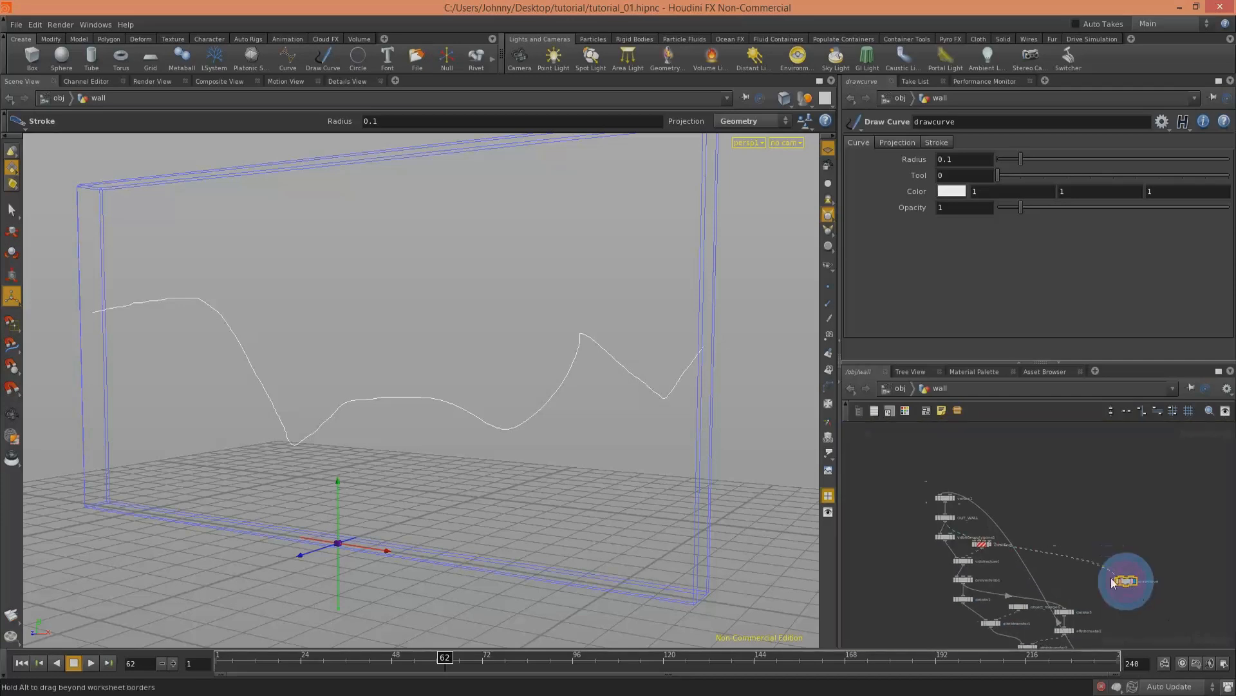
Step: Move the wall's box, polybevel1, uvunwrap1 and rop_geometry1 nodes to just above vertex1 in the network
scroll(1059, 497, up, 5)
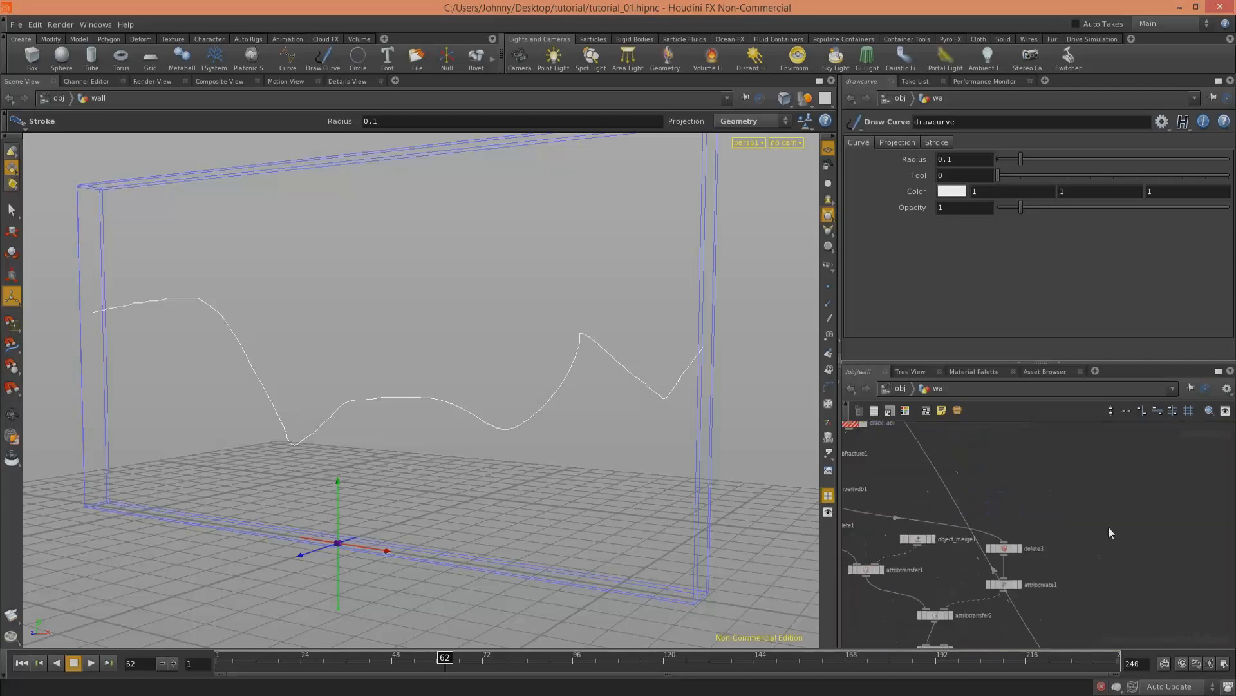
scroll(1102, 478, down, 3)
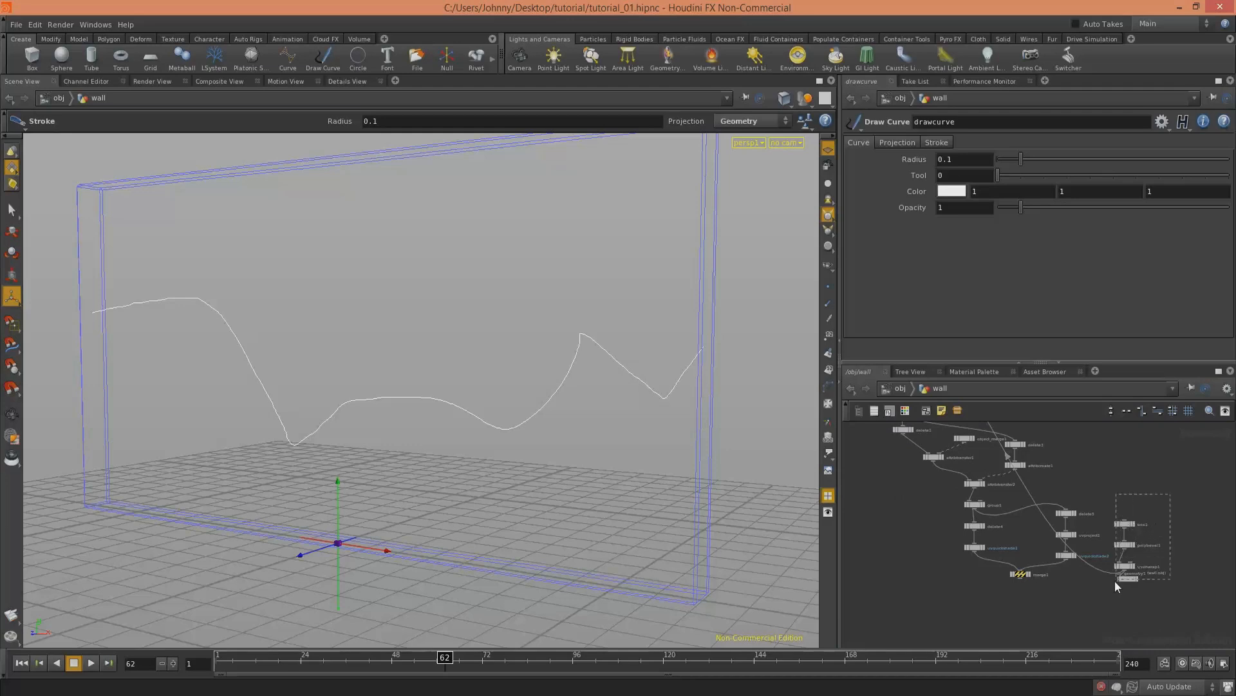
drag(1115, 581, 1114, 584)
drag(1127, 525, 895, 534)
middle_drag(962, 518, 1027, 571)
drag(995, 564, 889, 439)
middle_drag(960, 501, 1035, 623)
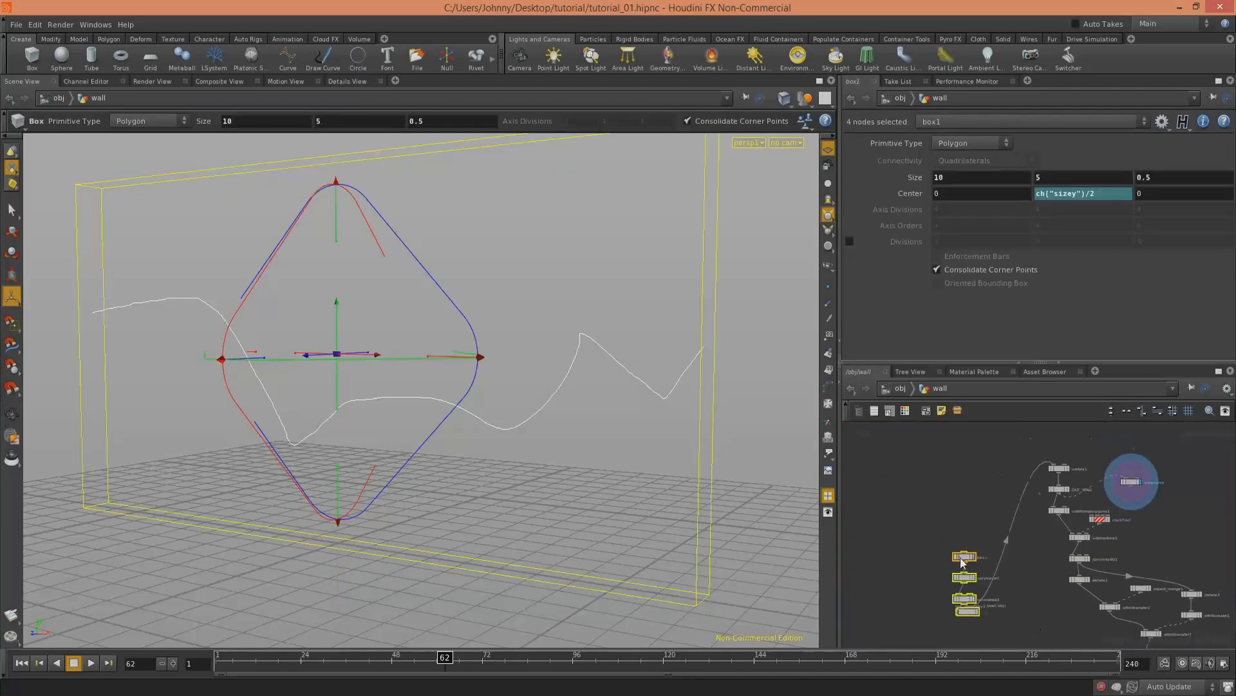
drag(961, 557, 964, 434)
middle_drag(1010, 435, 962, 533)
scroll(960, 517, up, 2)
drag(904, 542, 1020, 470)
Step: Place the rop_geometry1 node off to the side of the main chain, below uvunwrap1
middle_drag(1067, 538, 1046, 496)
scroll(1047, 497, up, 3)
click(978, 508)
drag(980, 502, 880, 552)
middle_drag(1006, 544, 1034, 557)
drag(908, 591, 915, 583)
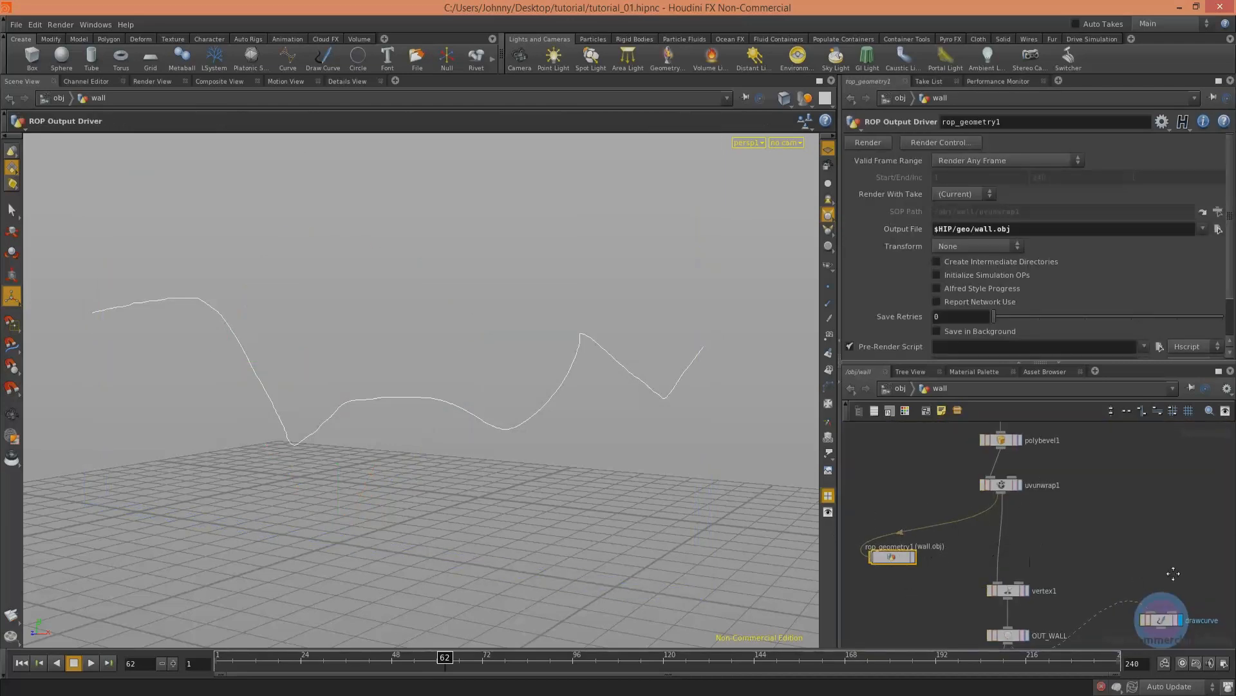
Step: Connect the drawcurve output to crackTool's first input and display the crackTool node
middle_drag(1173, 573, 1146, 489)
middle_drag(1132, 540, 1106, 450)
drag(1073, 478, 1044, 524)
click(1034, 526)
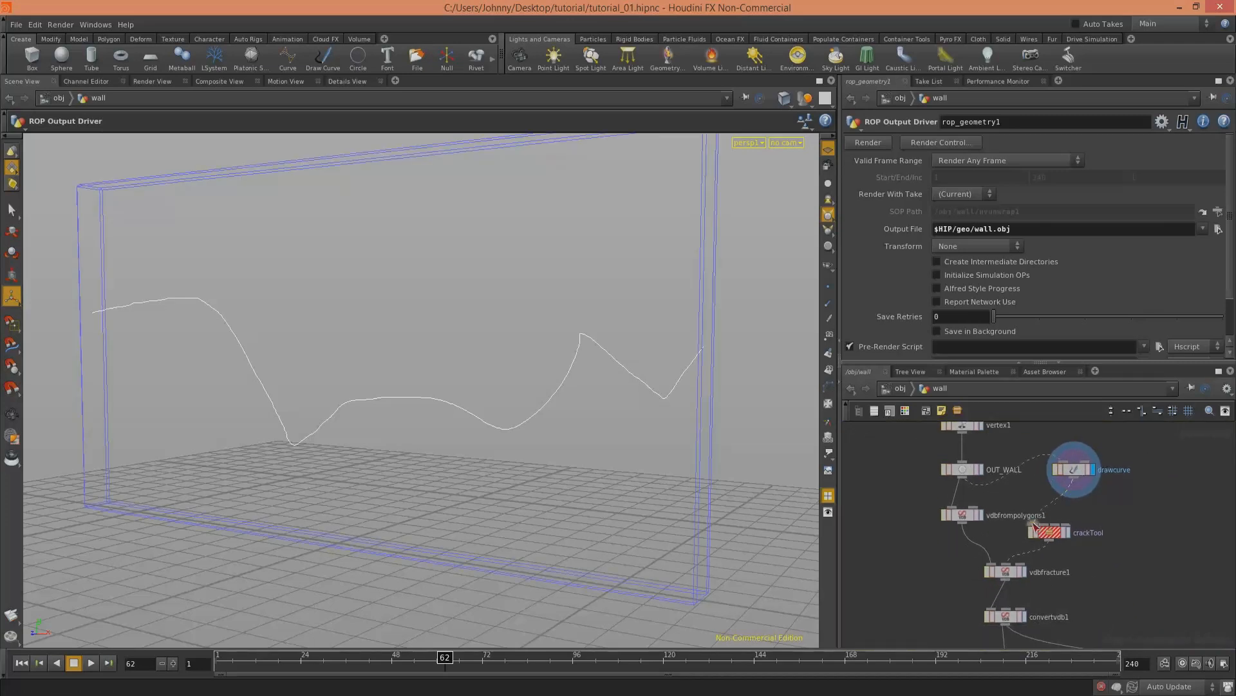
click(1068, 532)
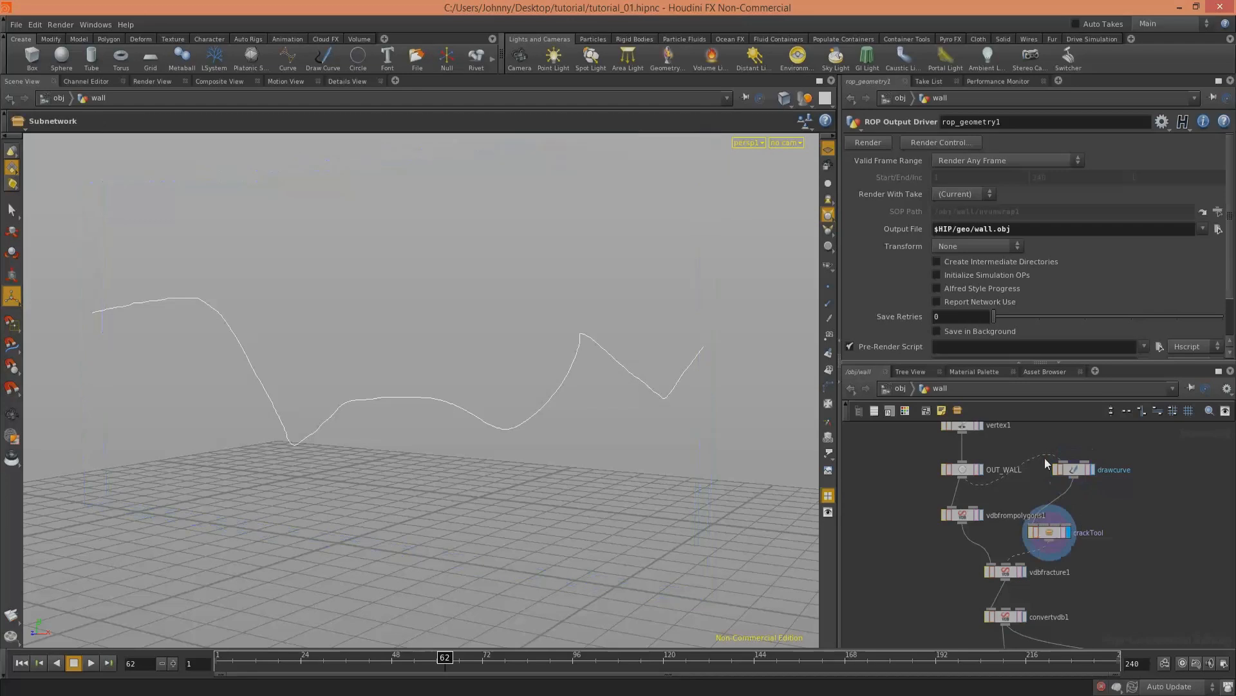
Step: Rewind the timeline to frame 1 and make OUT_CRACK the displayed node inside crackTool before returning to the wall network
click(22, 663)
double_click(1050, 532)
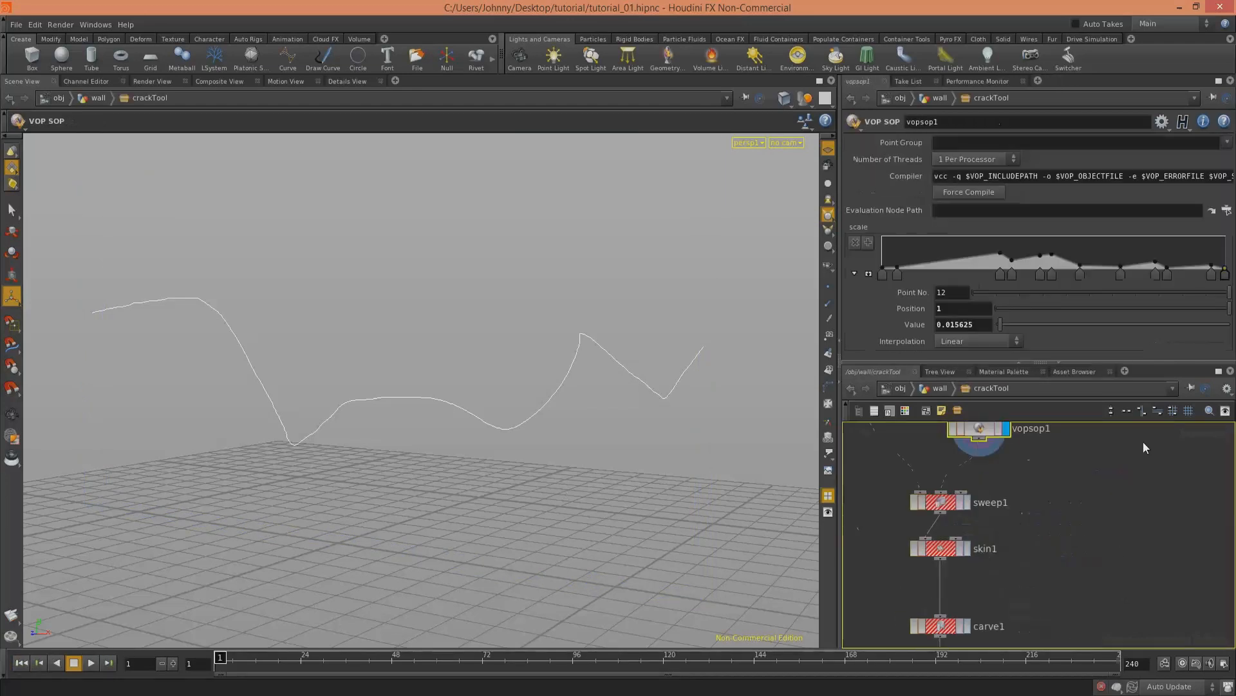
middle_drag(1076, 438, 1070, 393)
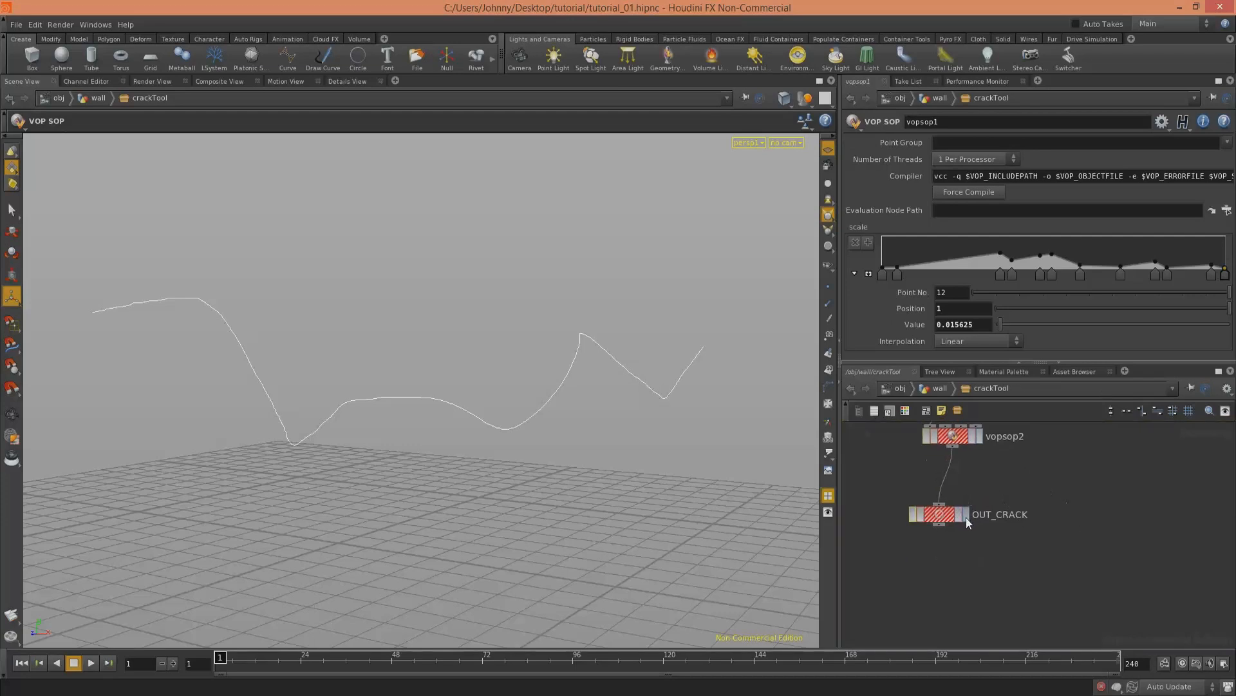
click(965, 516)
drag(963, 518, 977, 522)
click(939, 388)
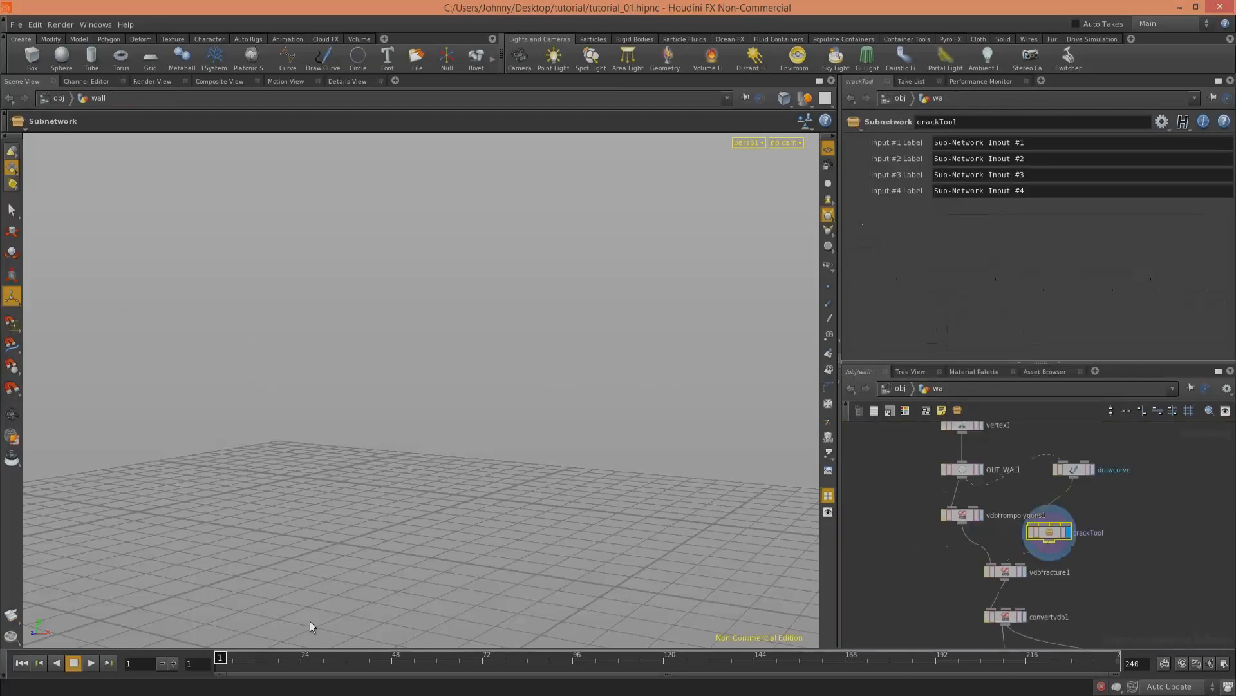
Step: Play the crack growth to frame 17, then place the crackTool node directly beneath drawcurve
click(90, 662)
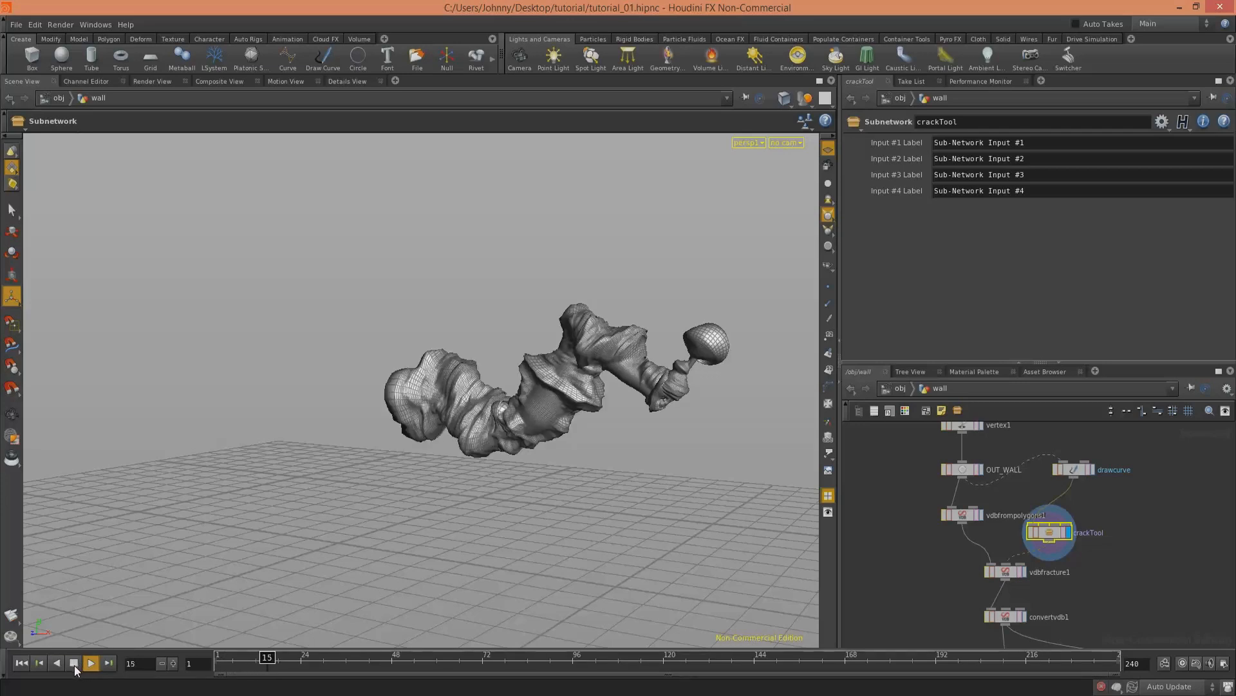
click(74, 663)
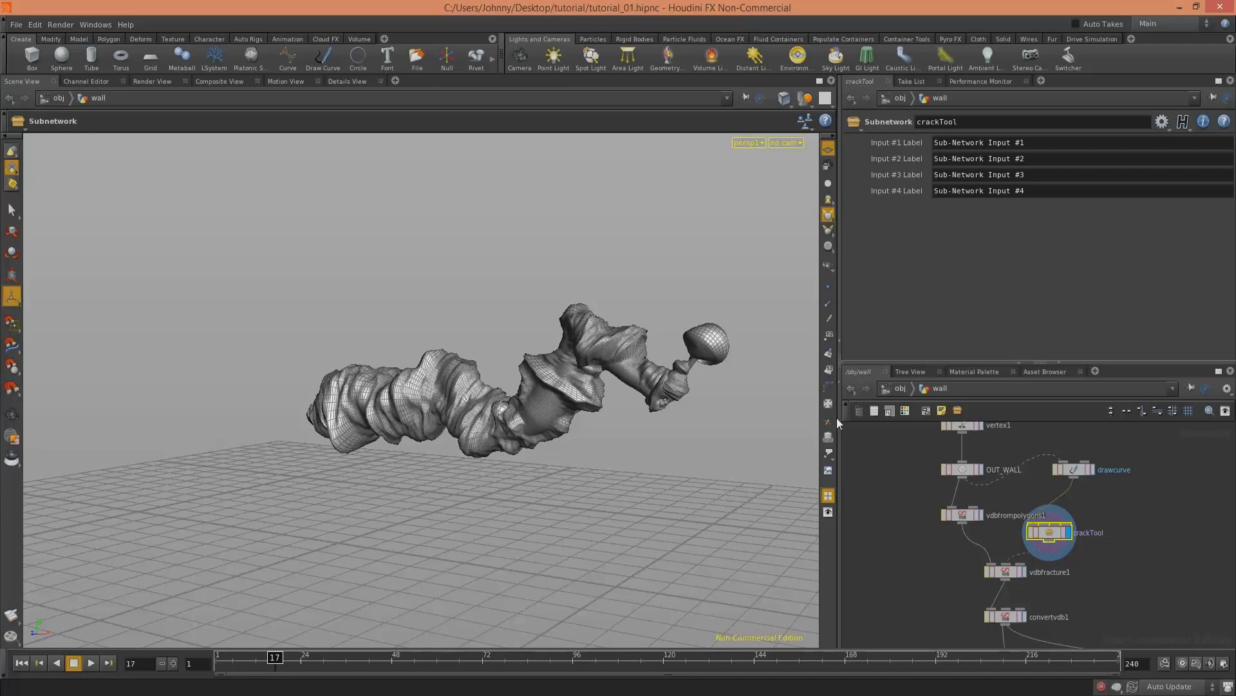
middle_drag(1145, 507, 1135, 529)
drag(1071, 552, 1095, 549)
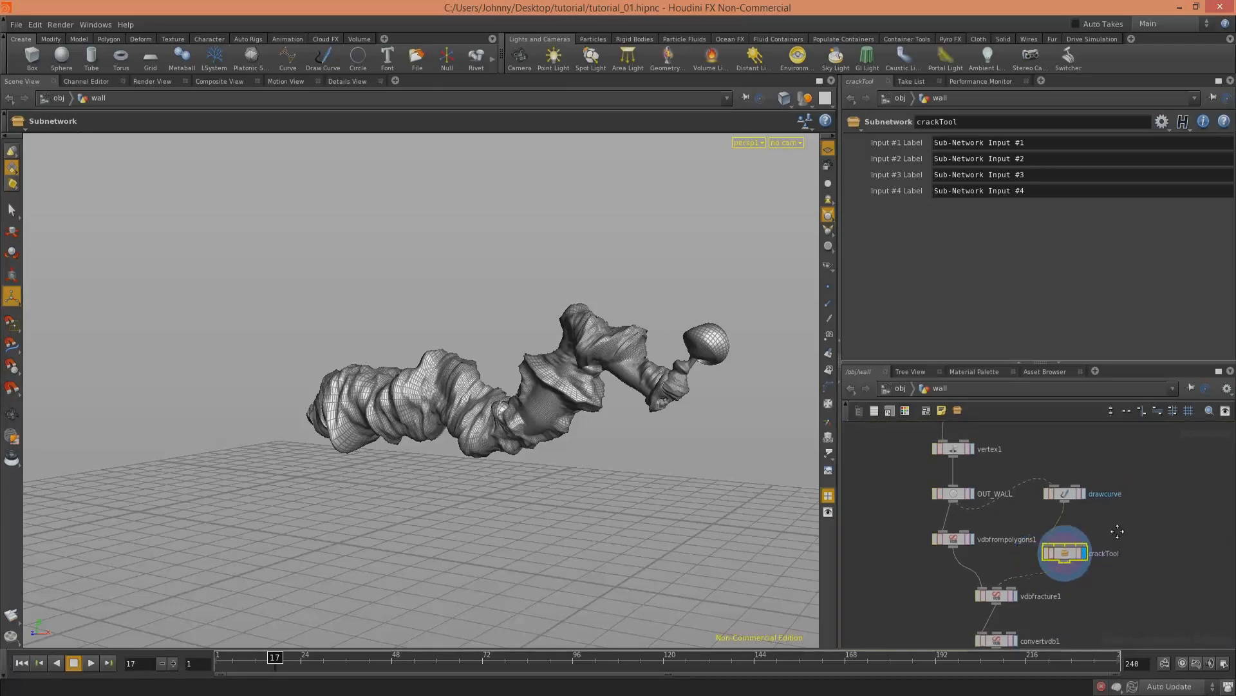
Step: Examine the drawcurve stroke, the crackTool geometry in the viewport and the network nodes downstream of crackTool
middle_drag(1118, 532, 1101, 516)
scroll(1105, 513, up, 1)
click(1036, 475)
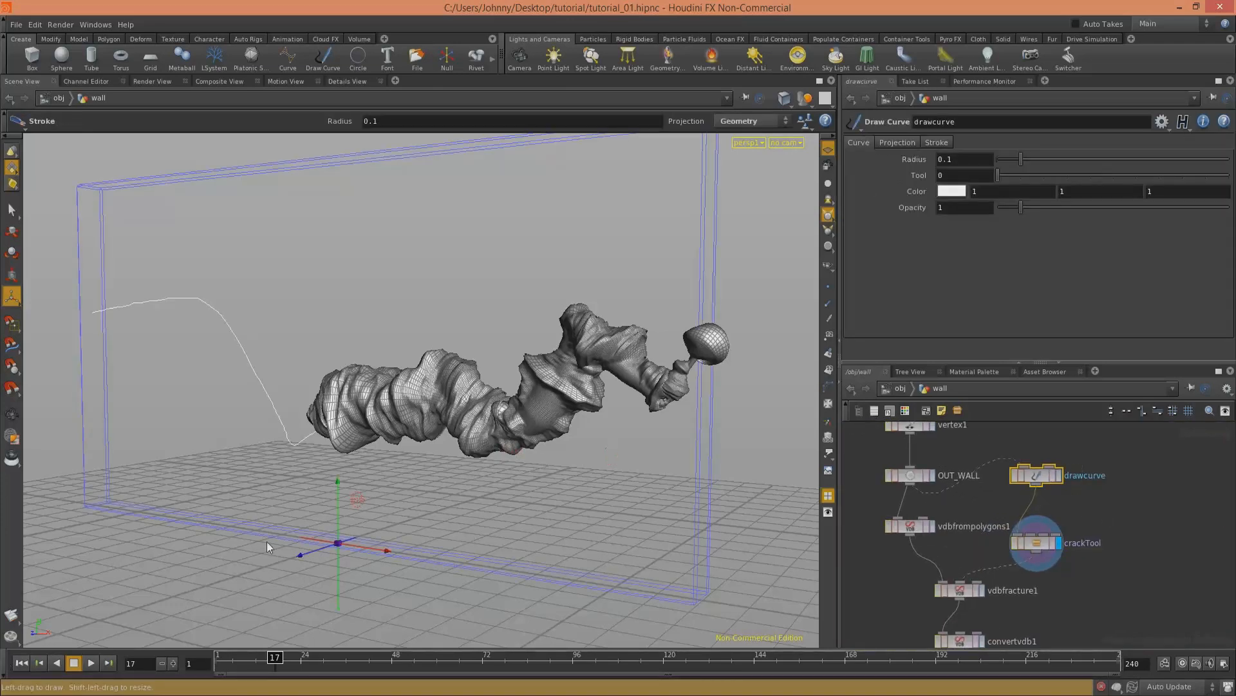
key(Escape)
drag(606, 366, 680, 371)
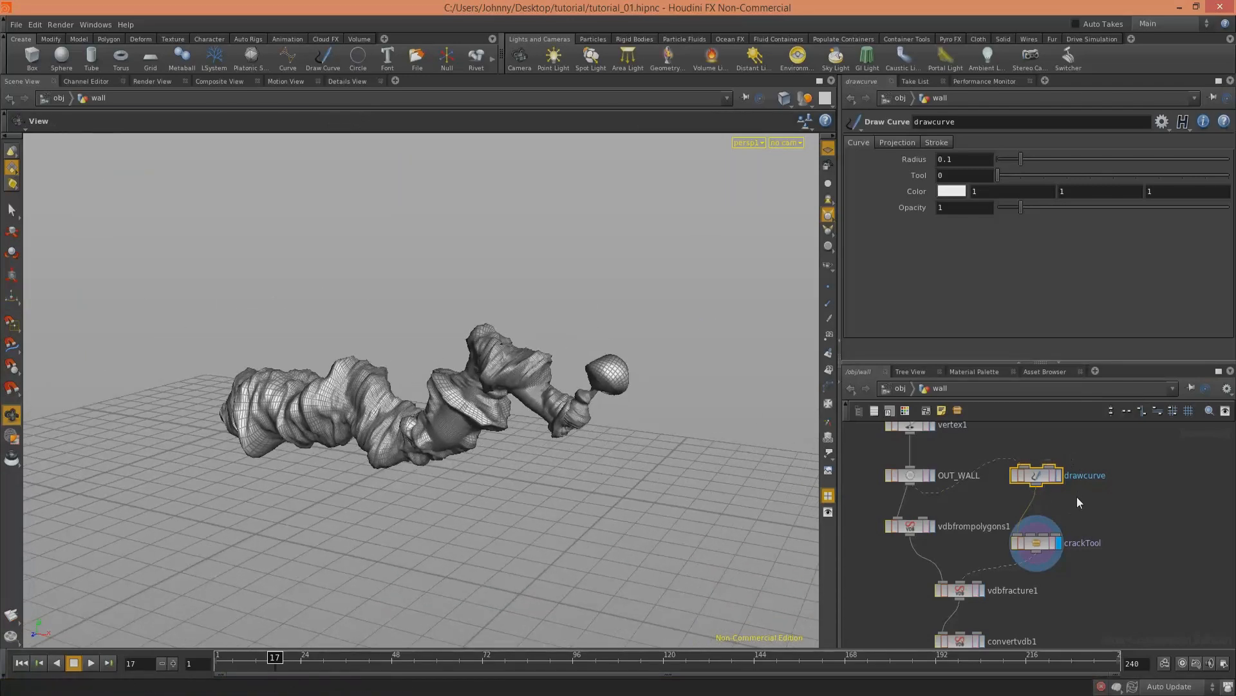
click(1054, 540)
middle_drag(1073, 526, 1010, 493)
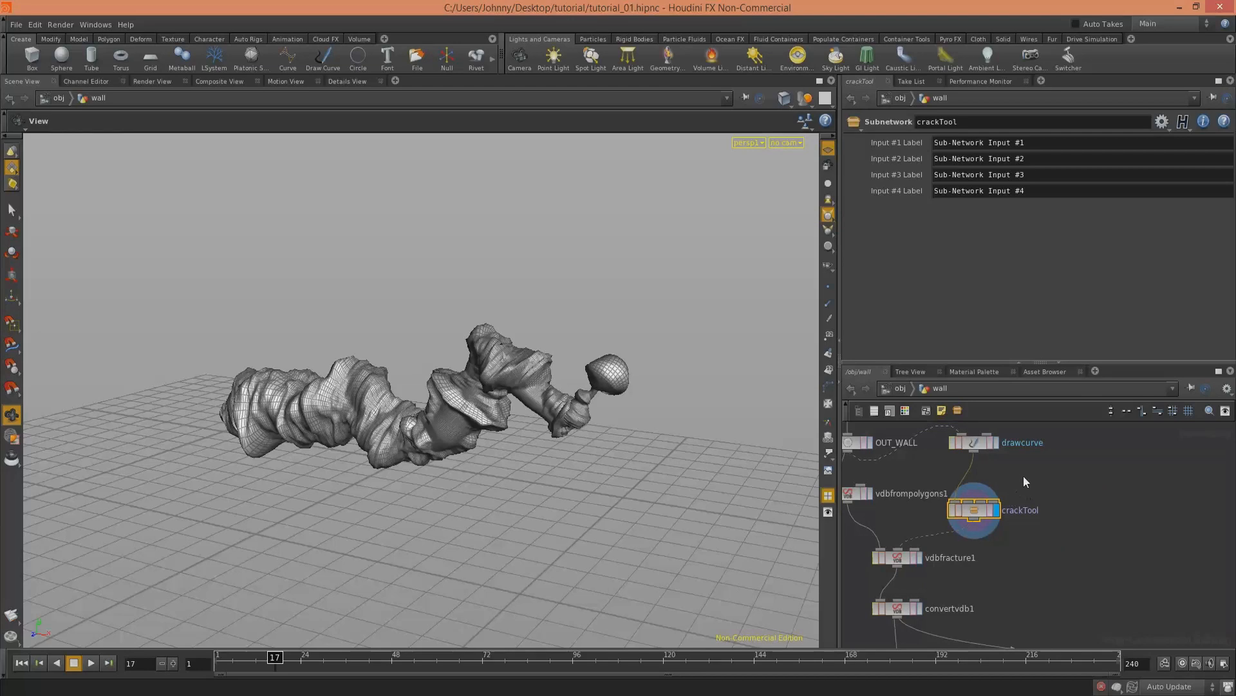
middle_drag(1058, 559, 1007, 504)
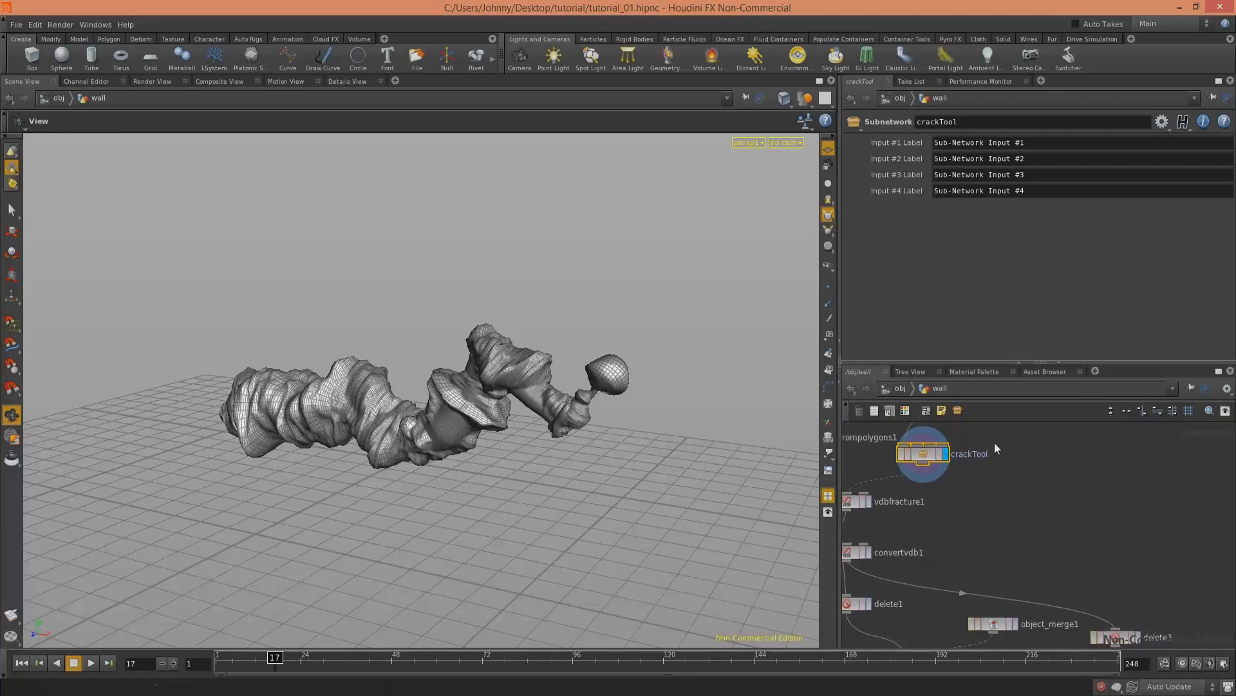
middle_drag(1081, 539, 1106, 494)
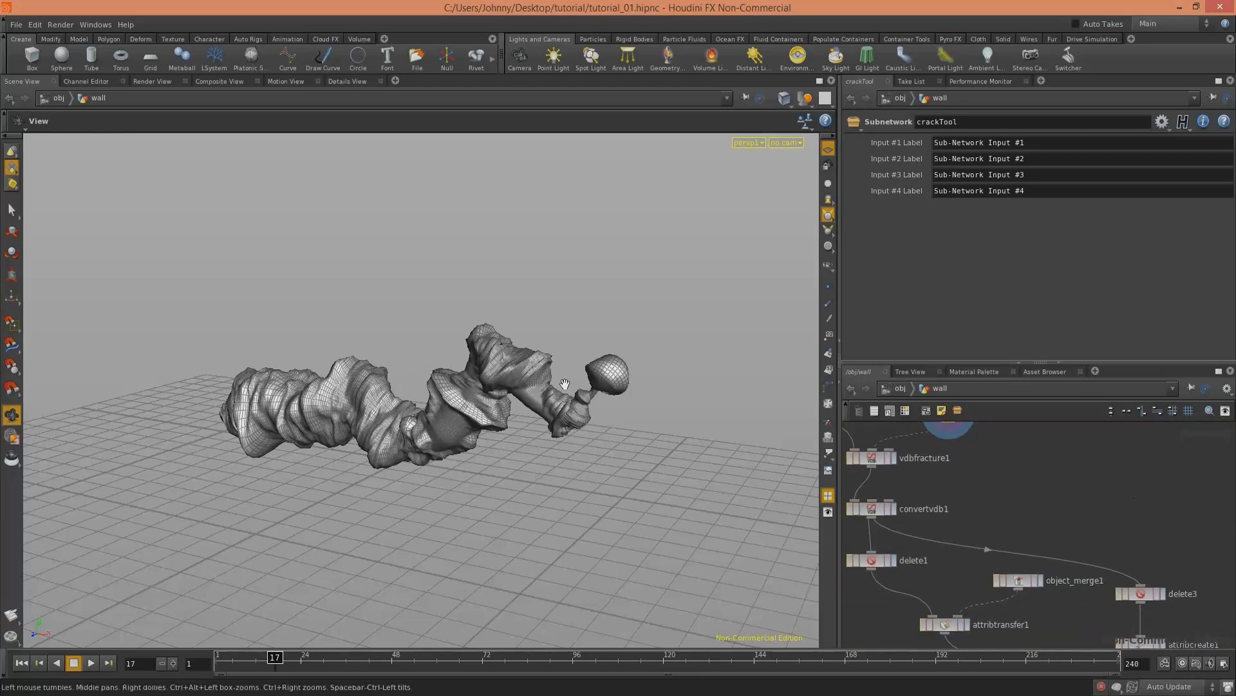
drag(564, 385, 531, 340)
Step: Shift the crackTool node slightly away from drawcurve and advance the timeline to frame 77 to show the whole crack
middle_drag(1120, 523, 1098, 619)
drag(945, 503, 994, 495)
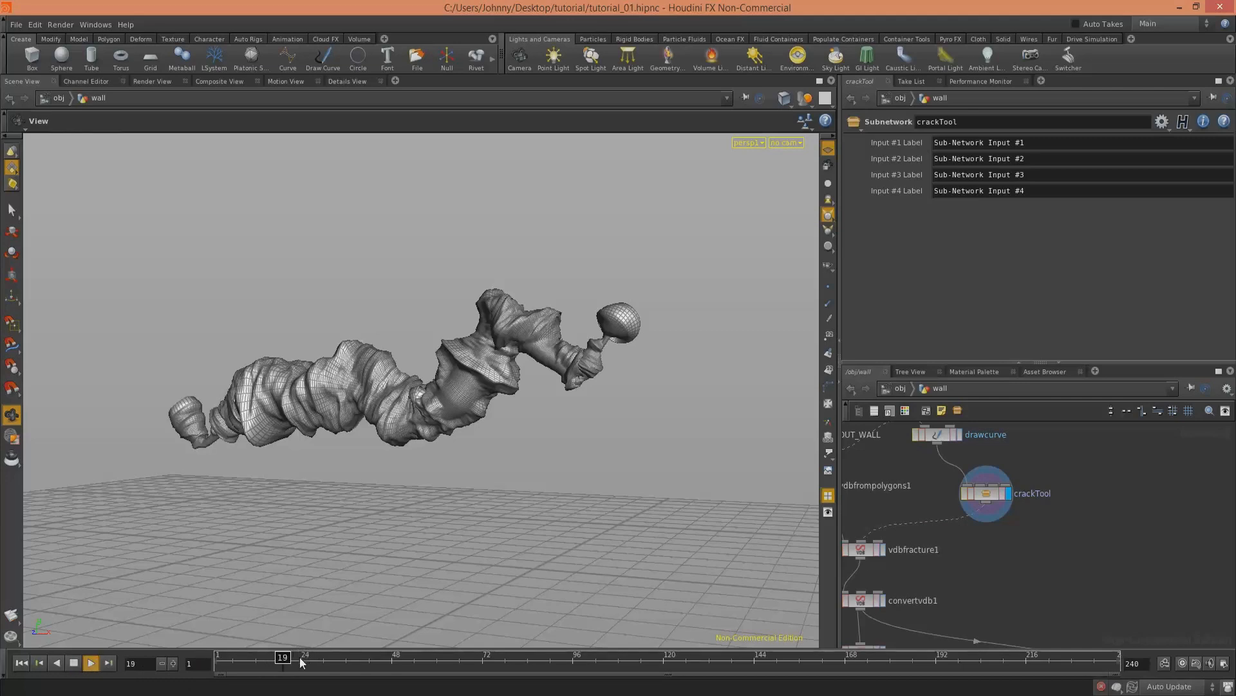
click(419, 658)
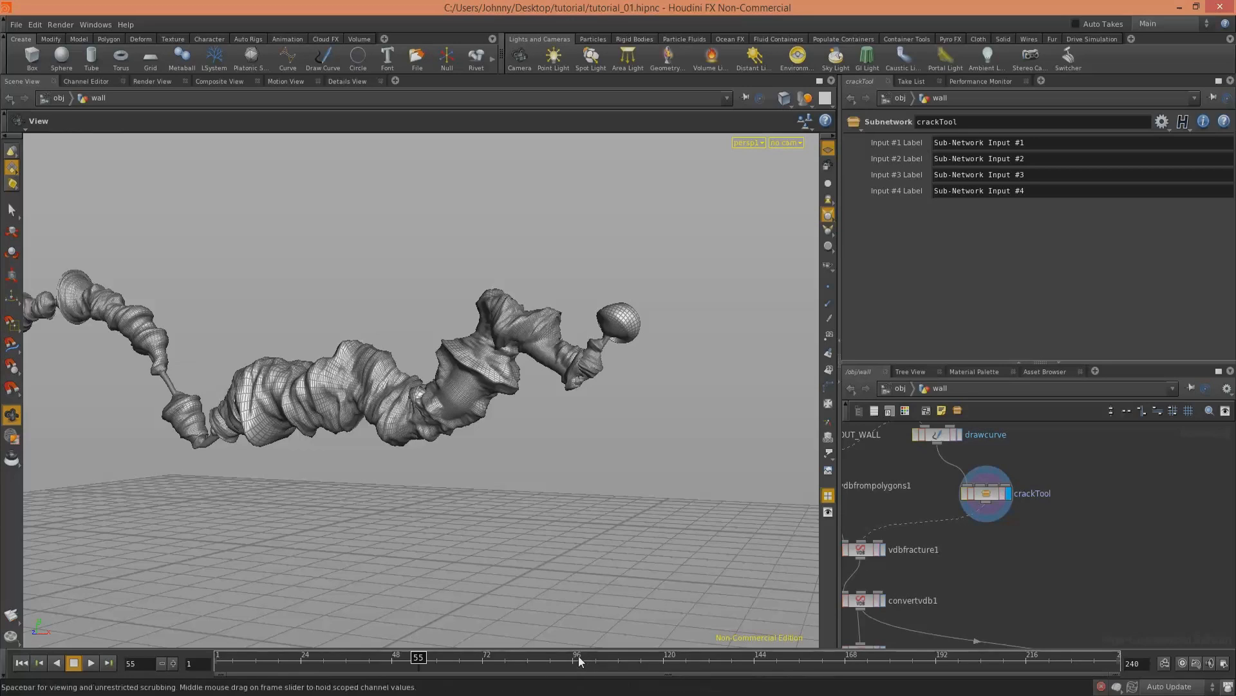
middle_drag(386, 417, 524, 454)
scroll(525, 453, down, 3)
click(505, 650)
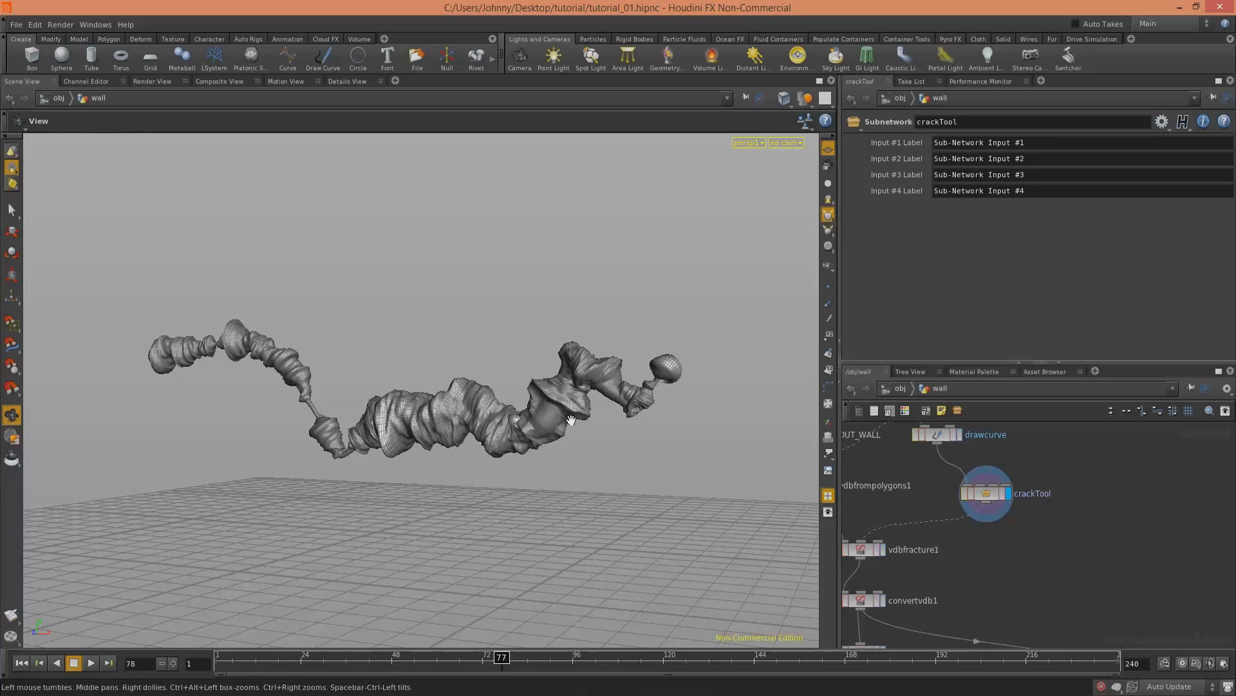
Step: Display the vdbfracture1 node, followed by convertvdb1, to check the fractured wall
middle_drag(1039, 550, 1077, 469)
middle_drag(982, 495, 992, 466)
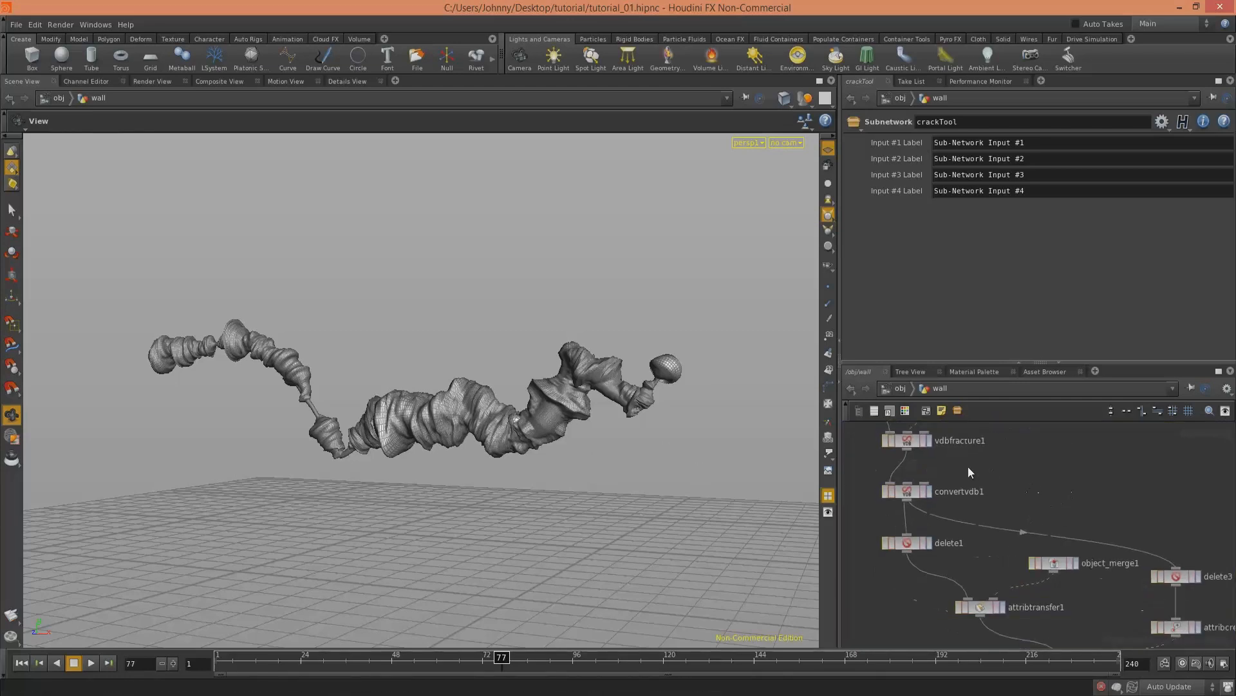
scroll(934, 476, up, 3)
middle_drag(928, 431, 930, 499)
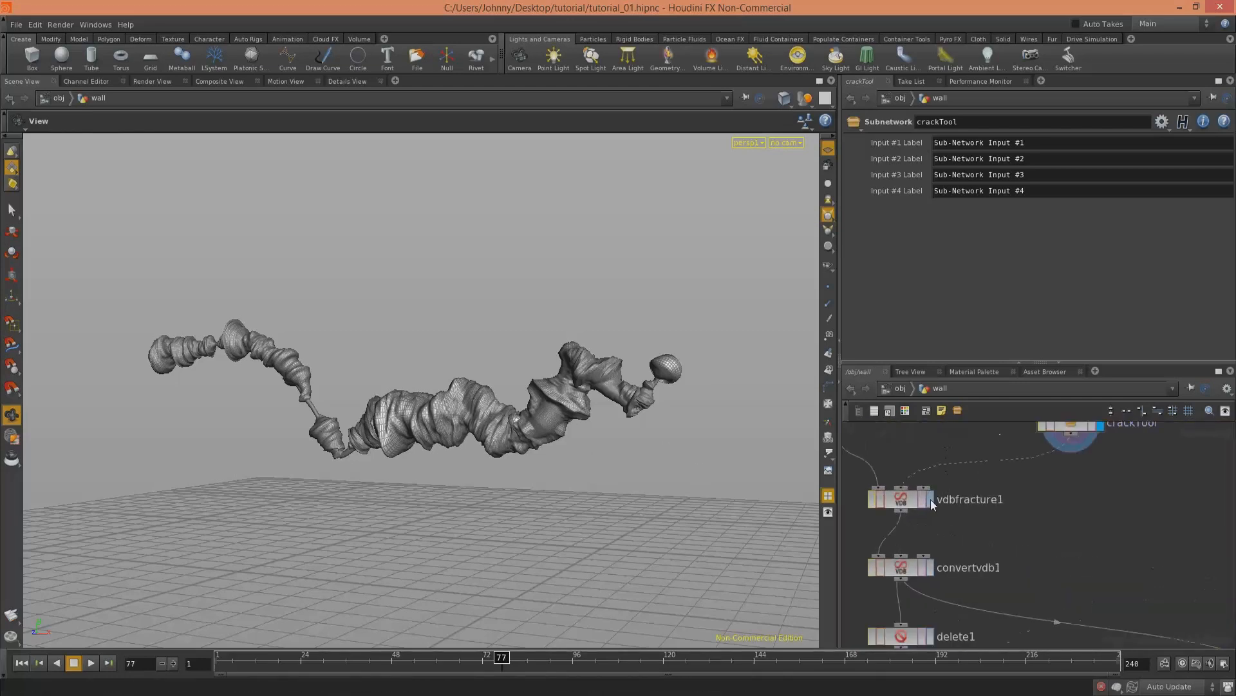
click(930, 498)
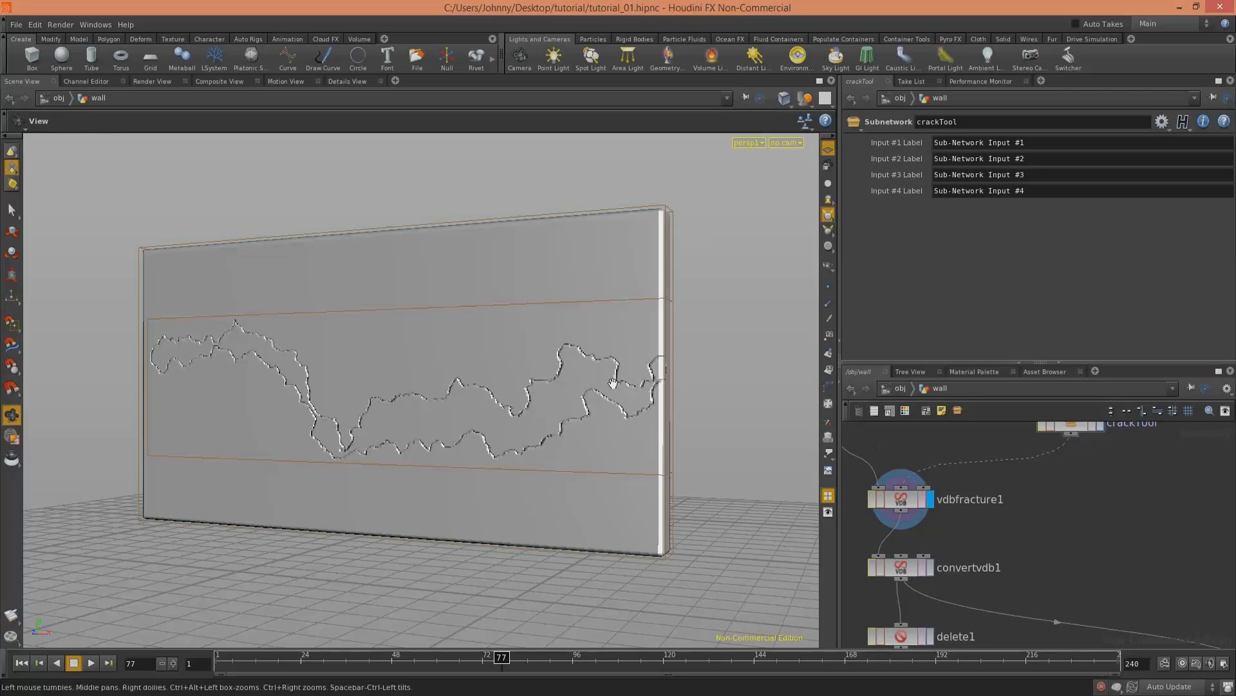
middle_drag(1059, 561, 1008, 483)
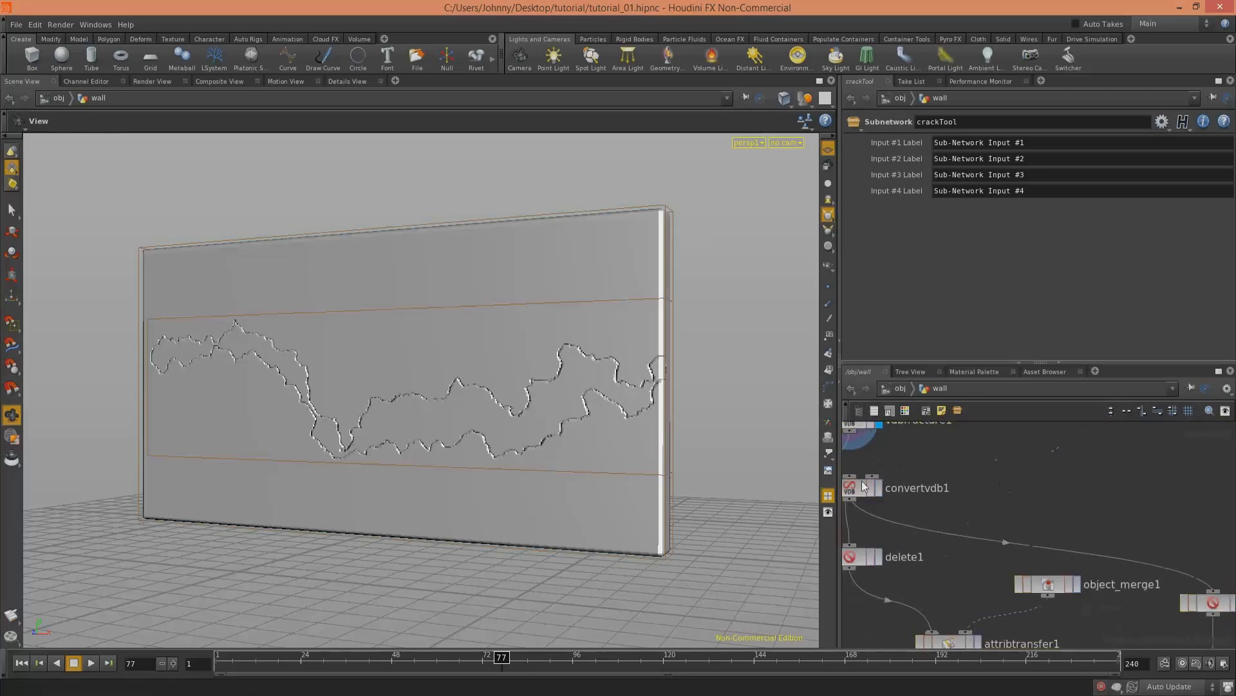
click(875, 488)
Step: Display the delete3 node and inspect the isolated crack piece from several angles
middle_drag(1134, 538, 1076, 481)
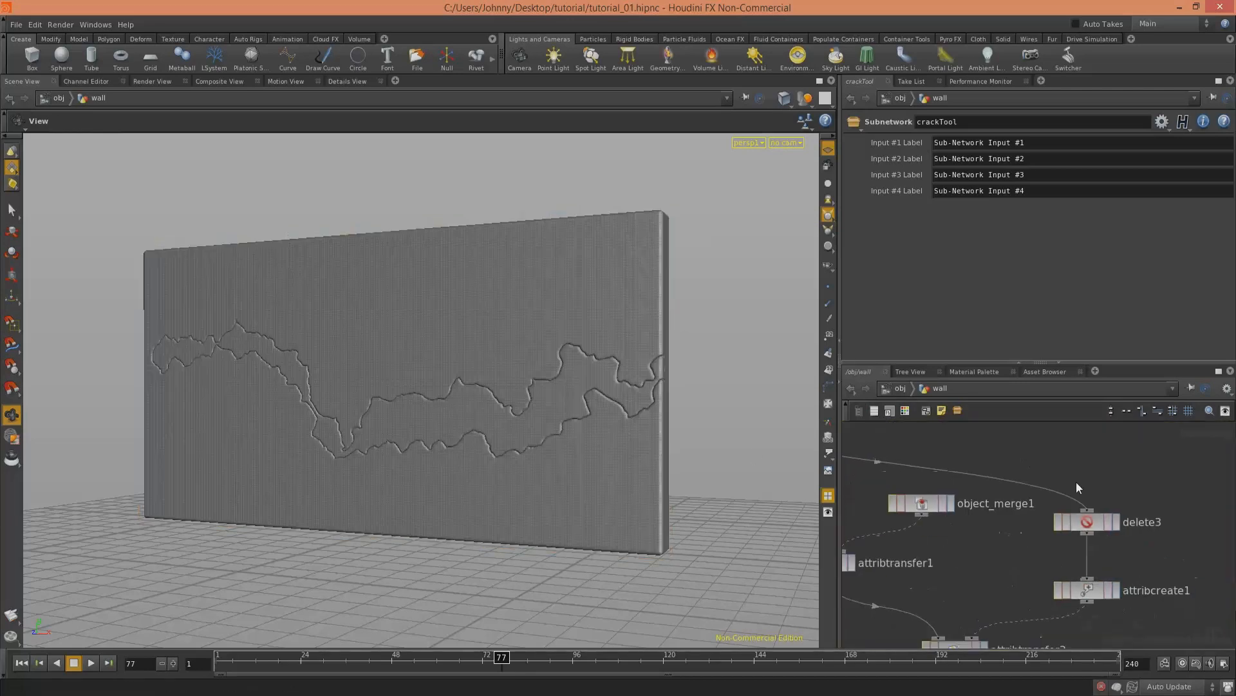
click(1118, 521)
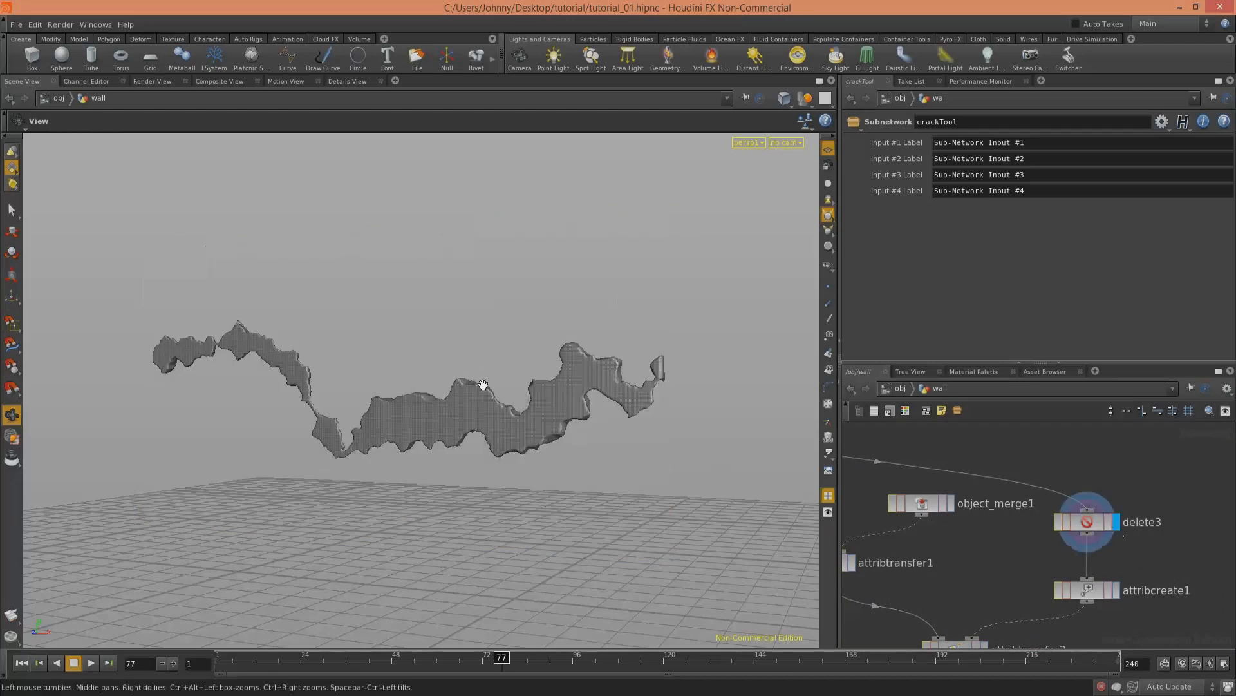
drag(700, 412, 802, 427)
middle_drag(1090, 492, 948, 440)
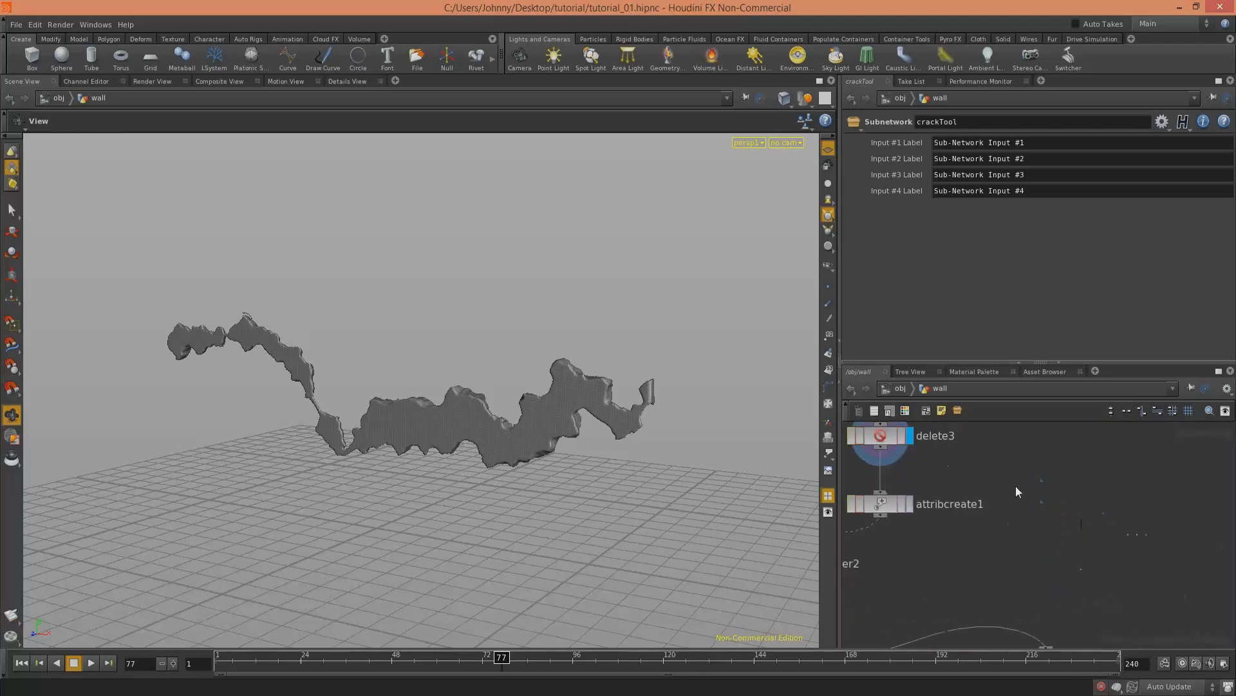
drag(608, 410, 667, 450)
middle_drag(666, 450, 525, 416)
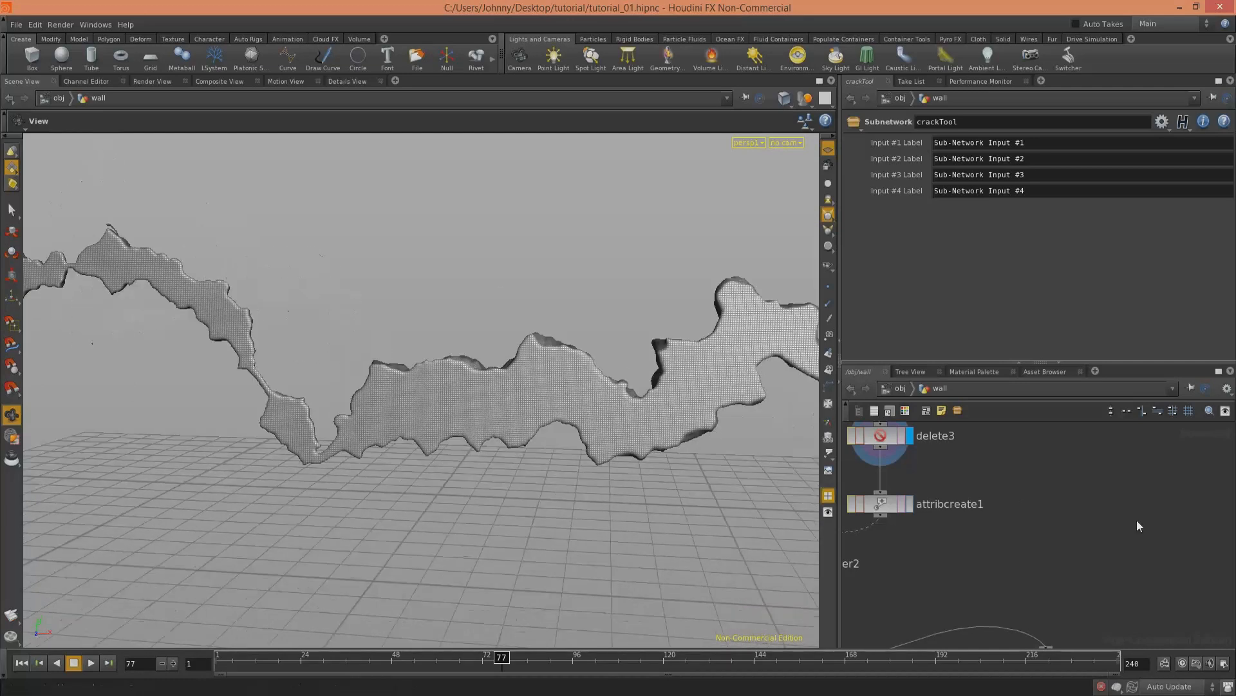
Step: Add a ROP Output Driver node beside attribcreate1 and connect the delete3 output to it
scroll(1037, 515, down, 3)
middle_drag(1071, 519, 1030, 487)
key(Tab)
text(rop)
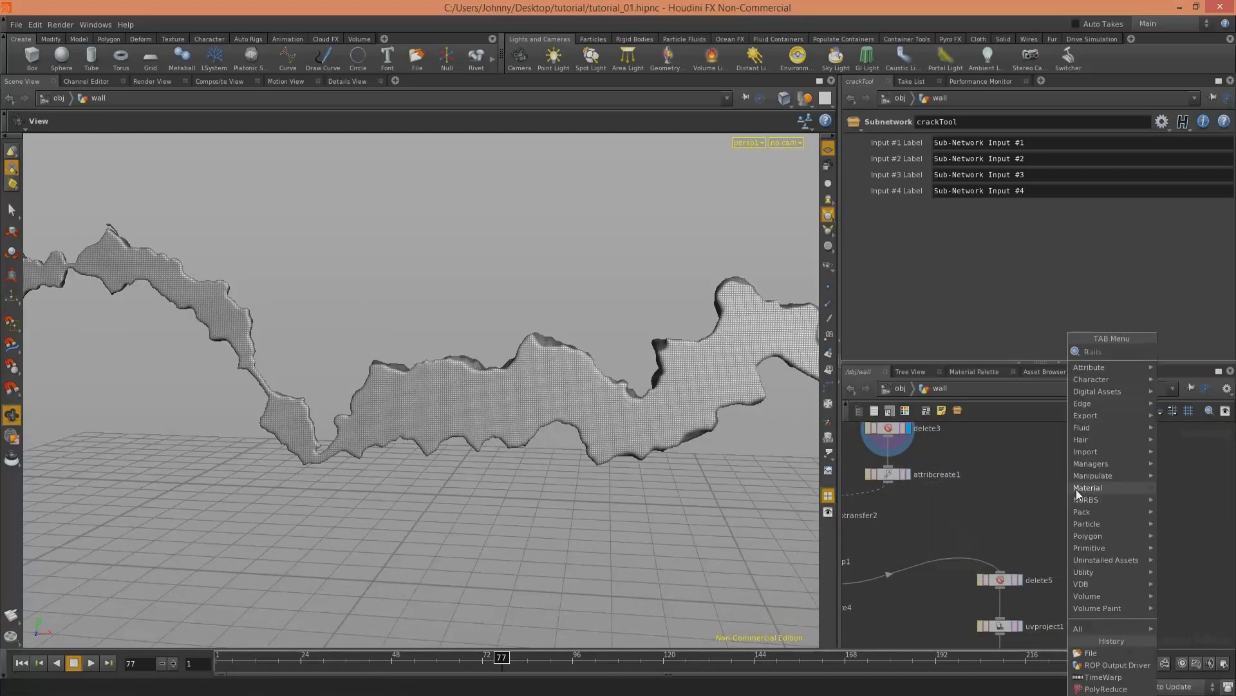
click(1031, 378)
click(1049, 500)
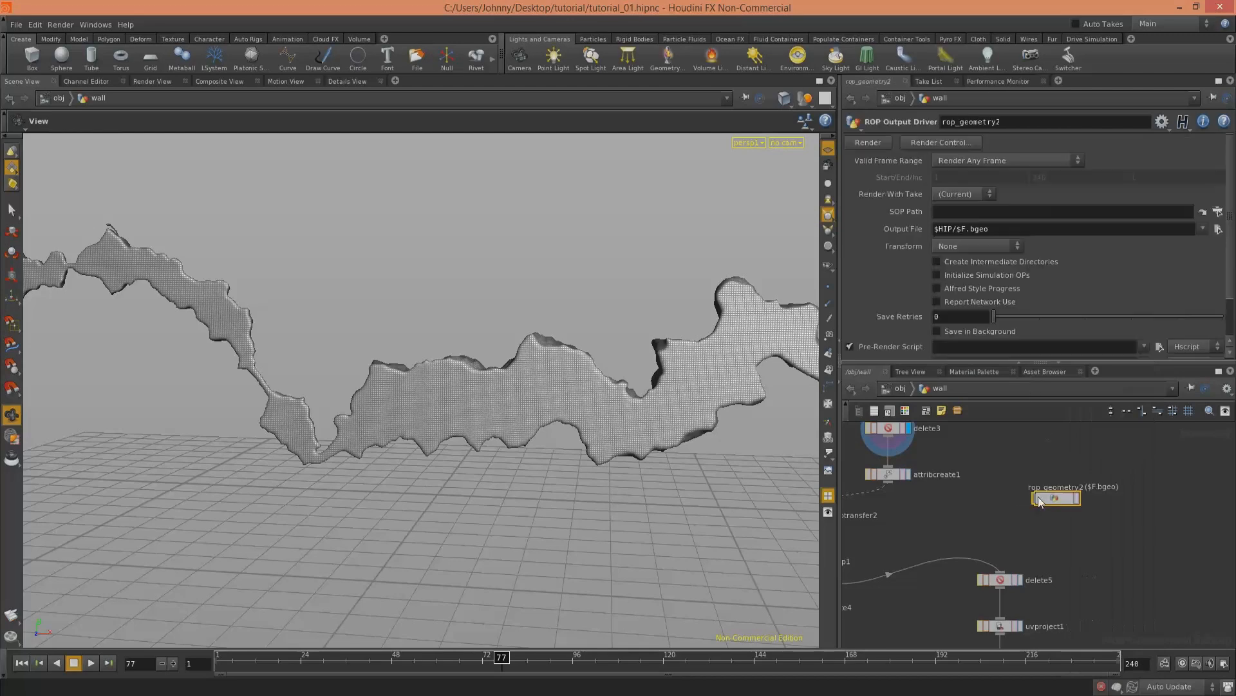
drag(888, 438, 1055, 492)
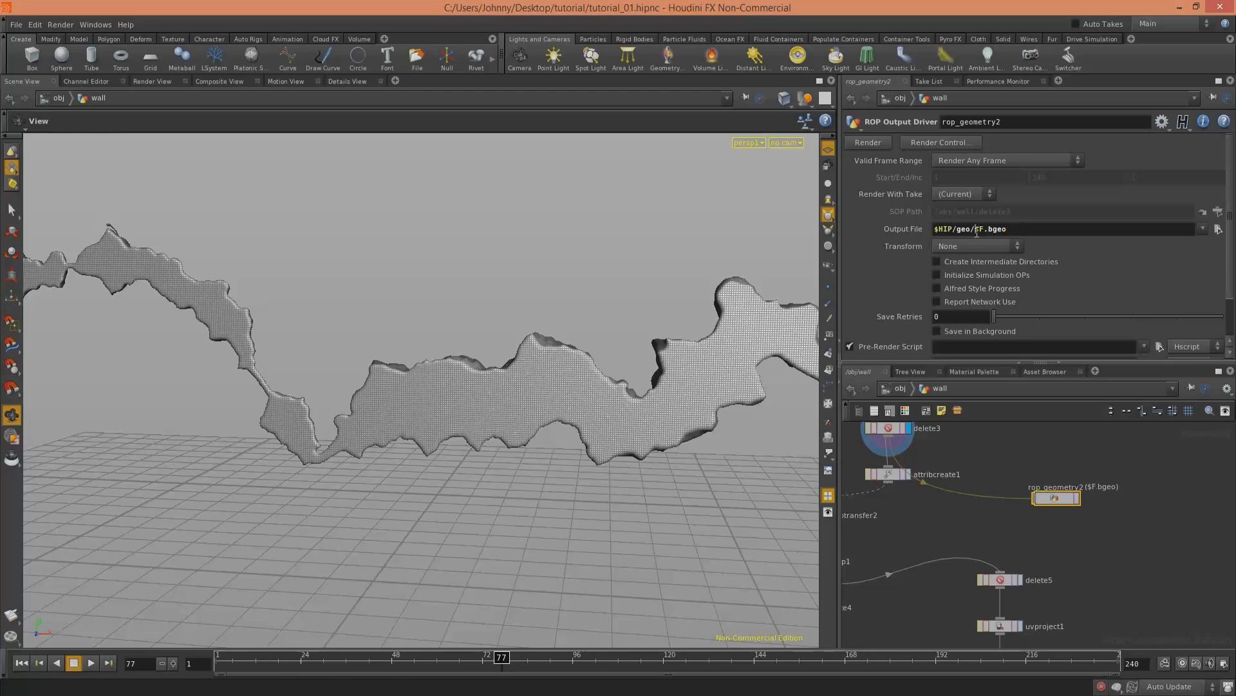
Step: Set the rop_geometry2 output file to $HIP/geo/crack.bgeo and render the crack geometry
text(rack)
click(868, 143)
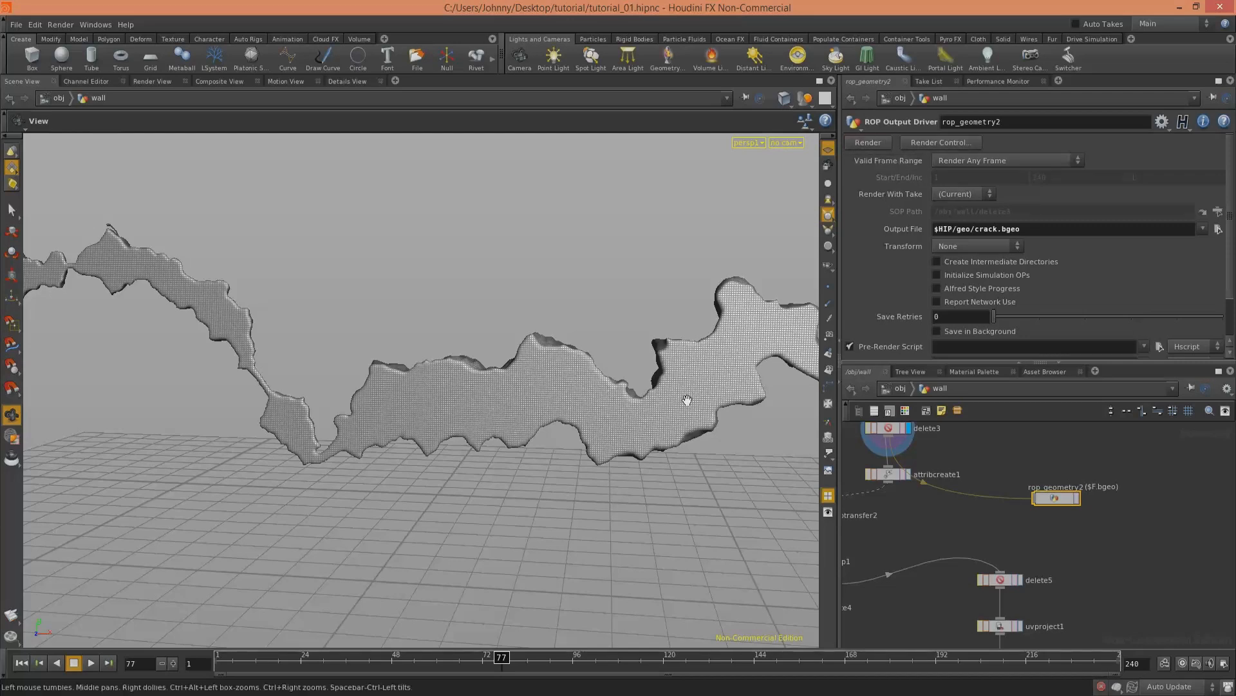
right_click(991, 230)
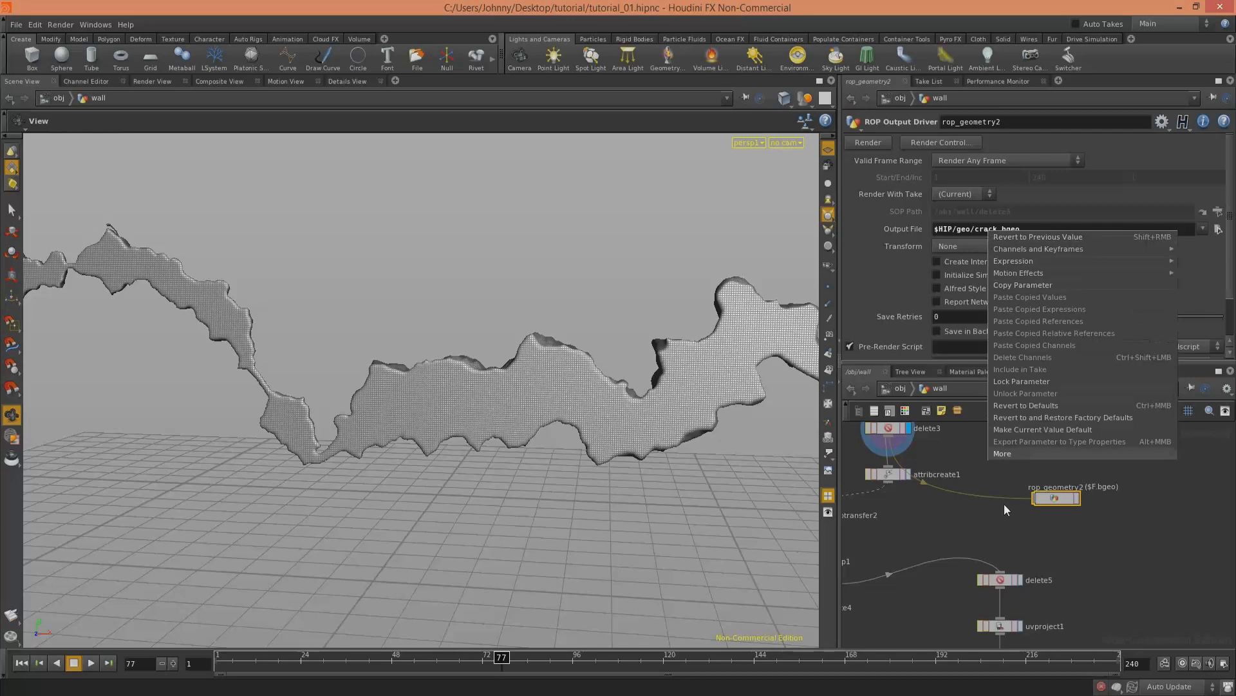
click(1084, 495)
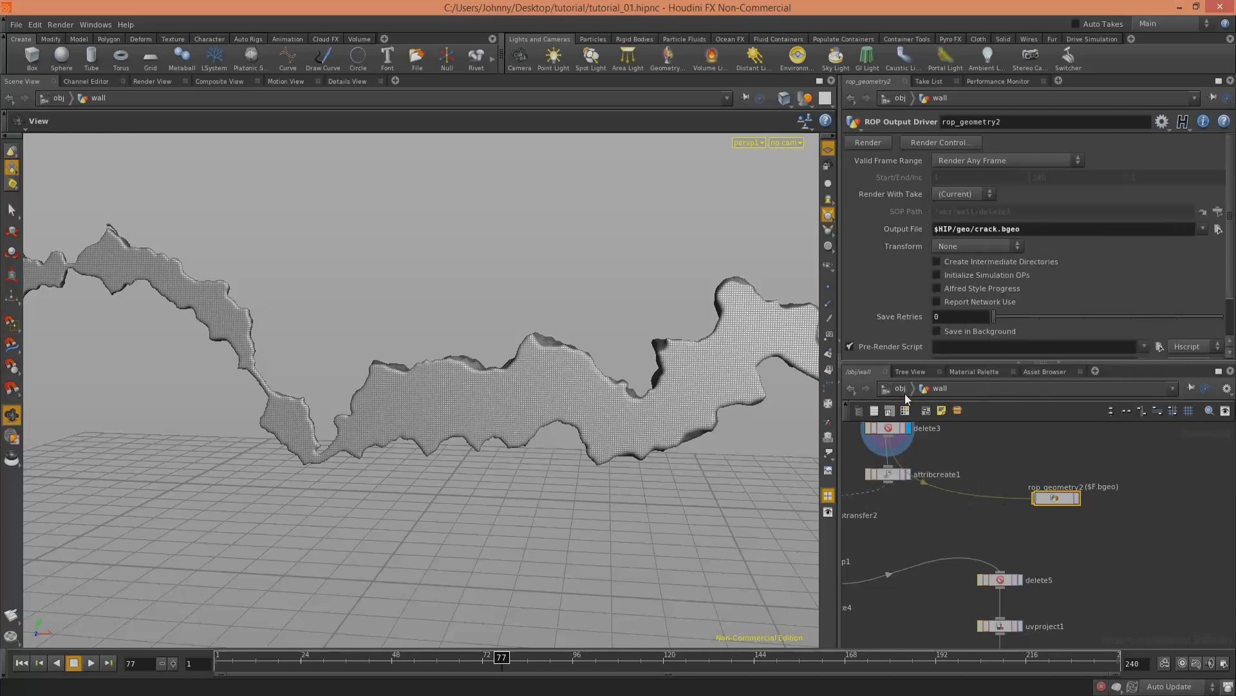
Step: Display the merge1 node at the end of the network and examine the textured wall with its crack
scroll(953, 491, down, 8)
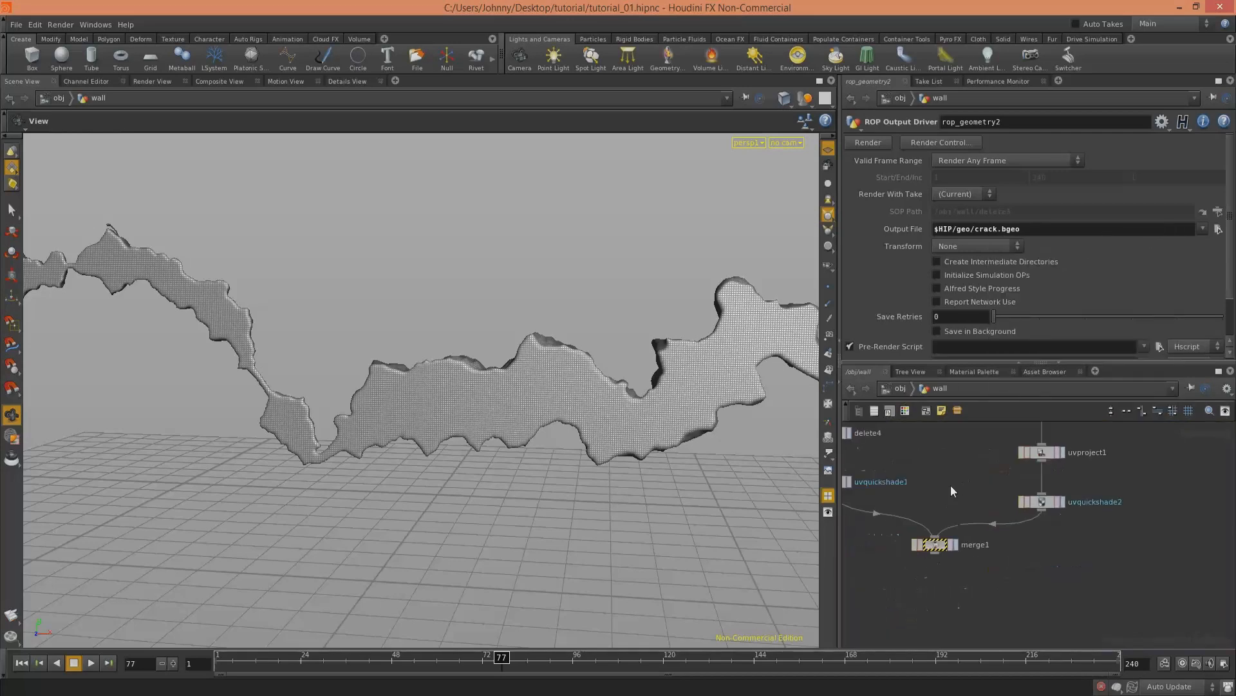
middle_drag(952, 491, 1036, 501)
click(1038, 556)
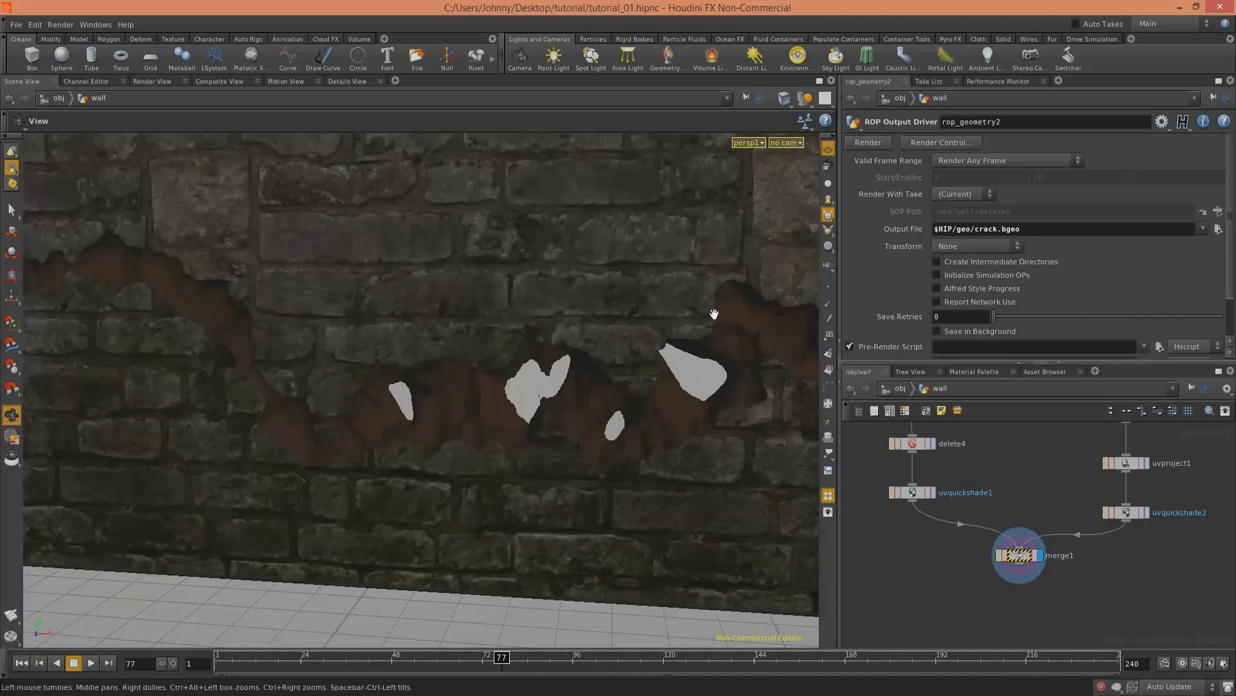
scroll(522, 327, down, 5)
drag(445, 390, 580, 398)
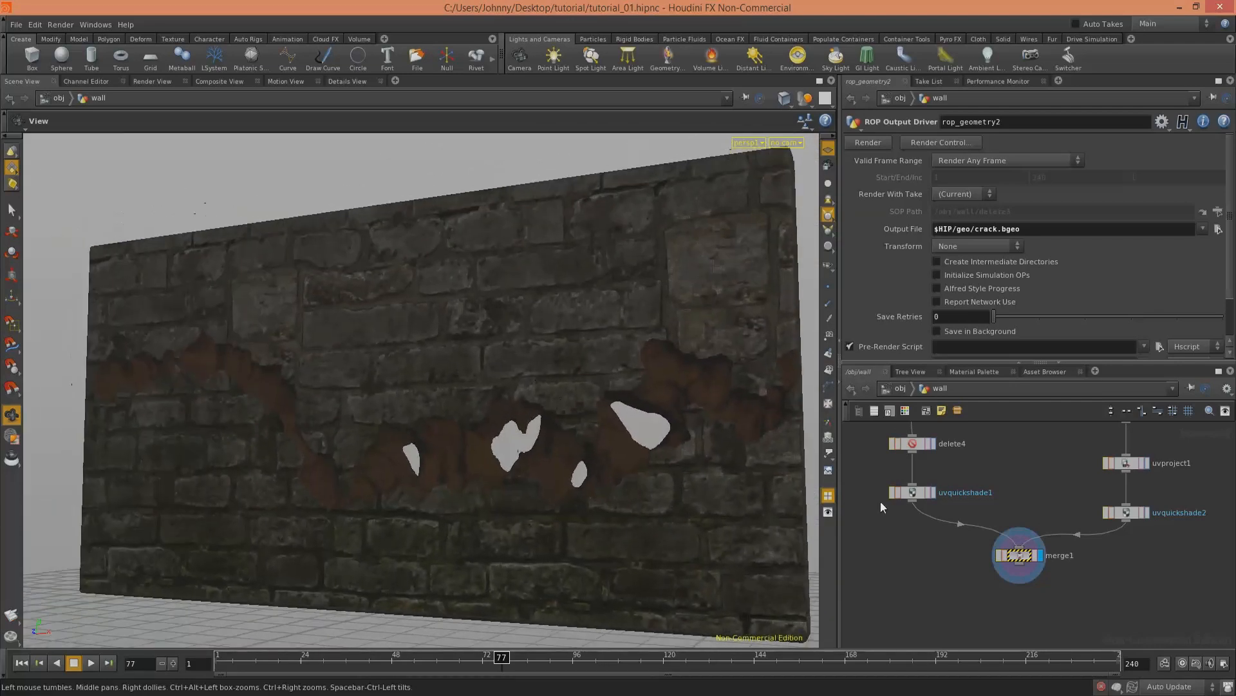
Step: Rewind the timeline to frame 1 and try playing the textured crack animation
click(20, 664)
click(91, 664)
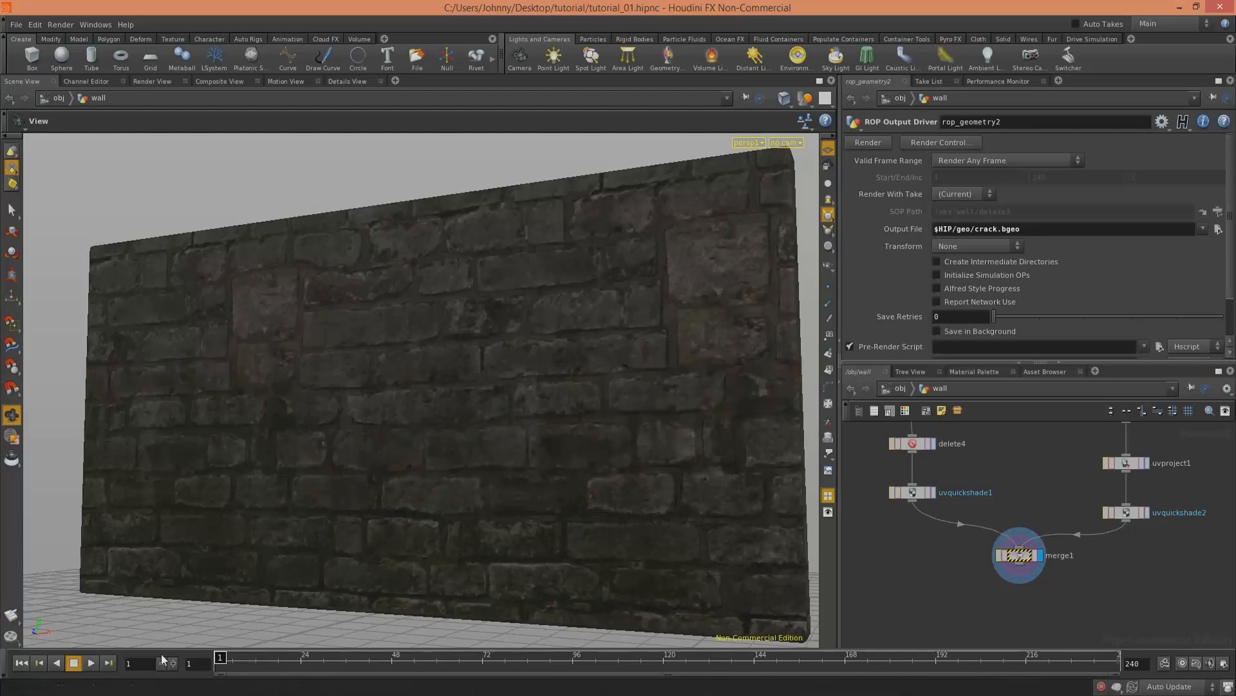
click(90, 663)
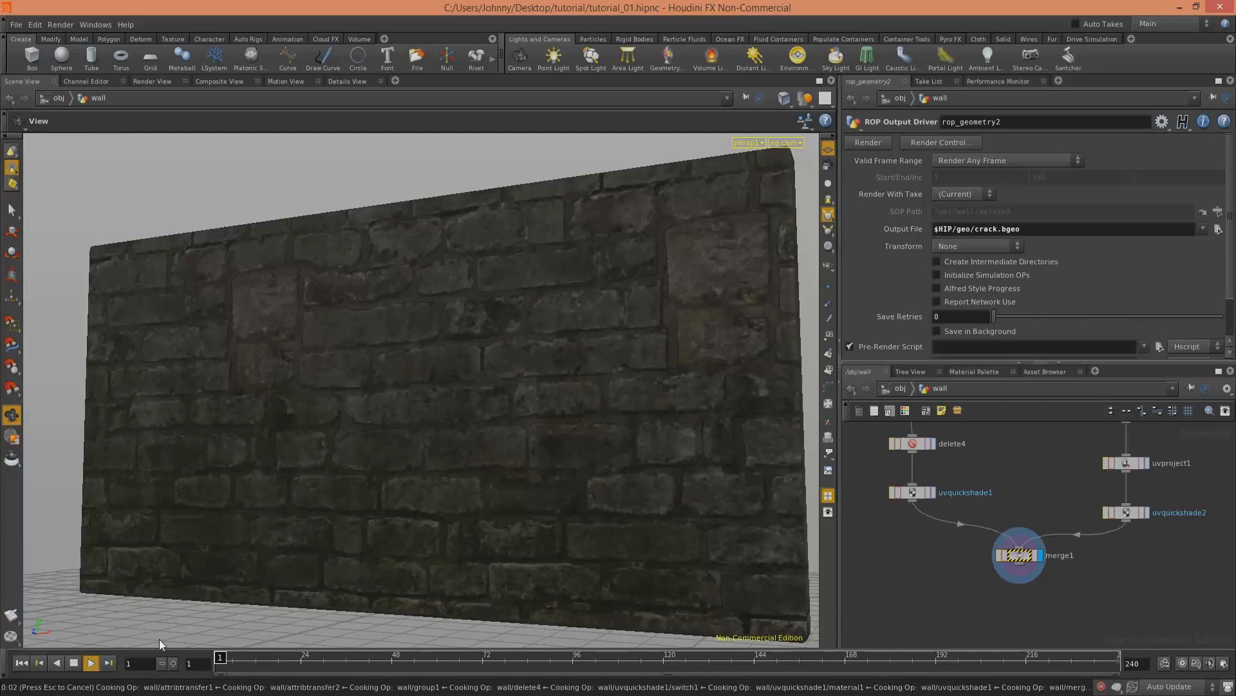
click(73, 663)
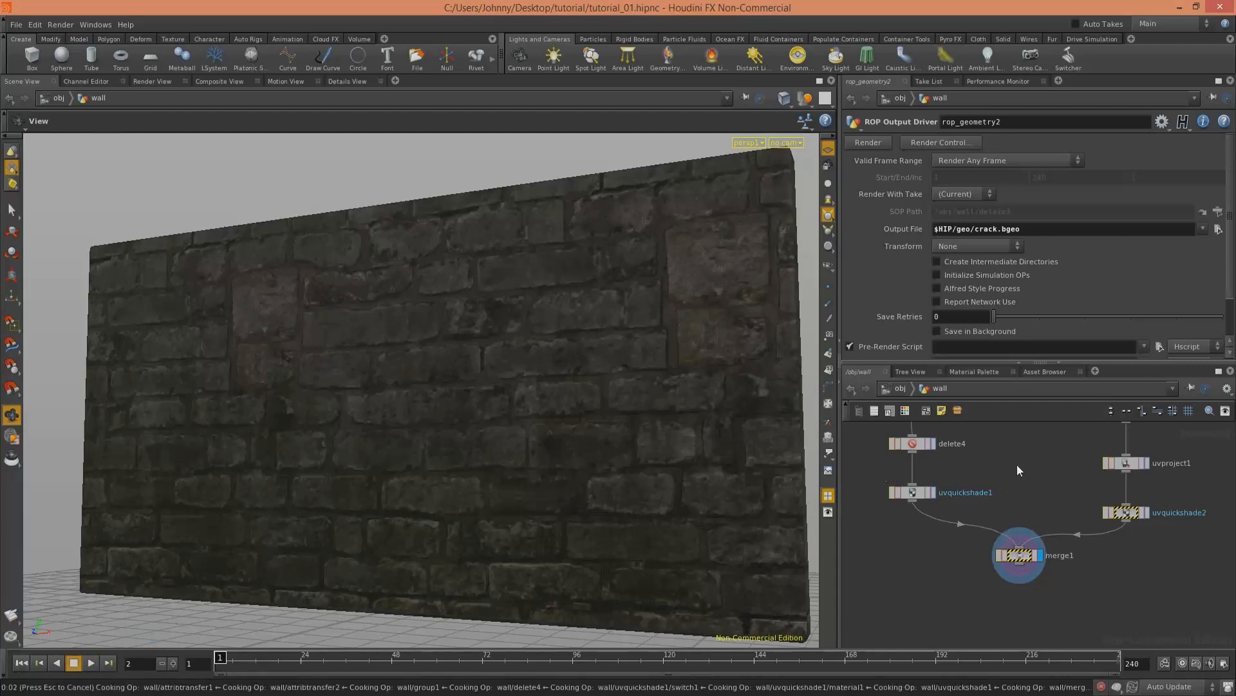
Step: Display vdbfracture1, play the crack growth to frame 13, and select the vdbfracture1 node
middle_drag(1012, 450, 1013, 651)
middle_drag(943, 580, 969, 539)
click(963, 535)
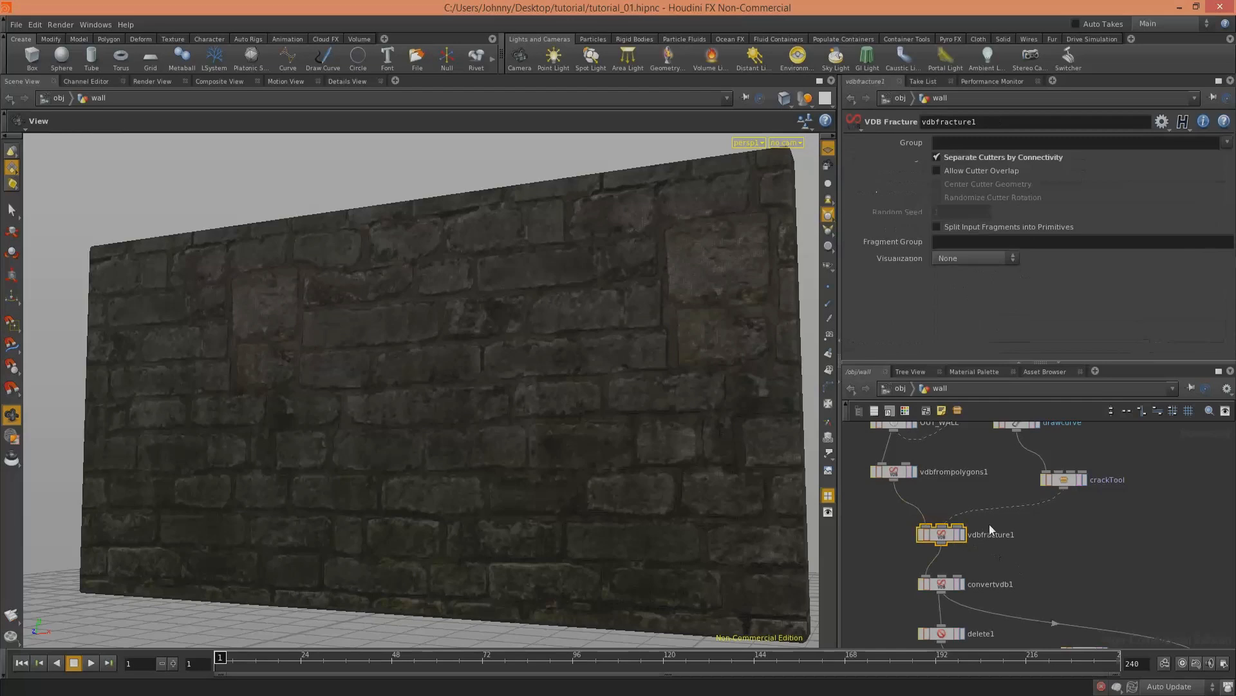
click(963, 535)
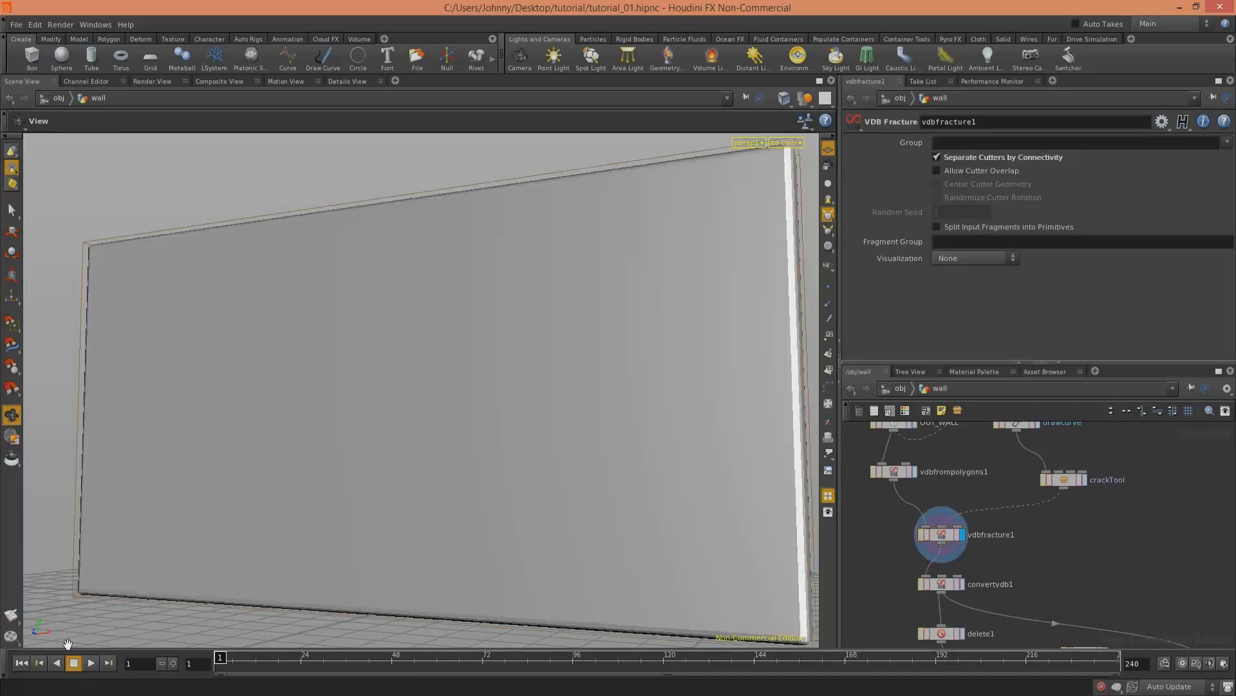
click(91, 663)
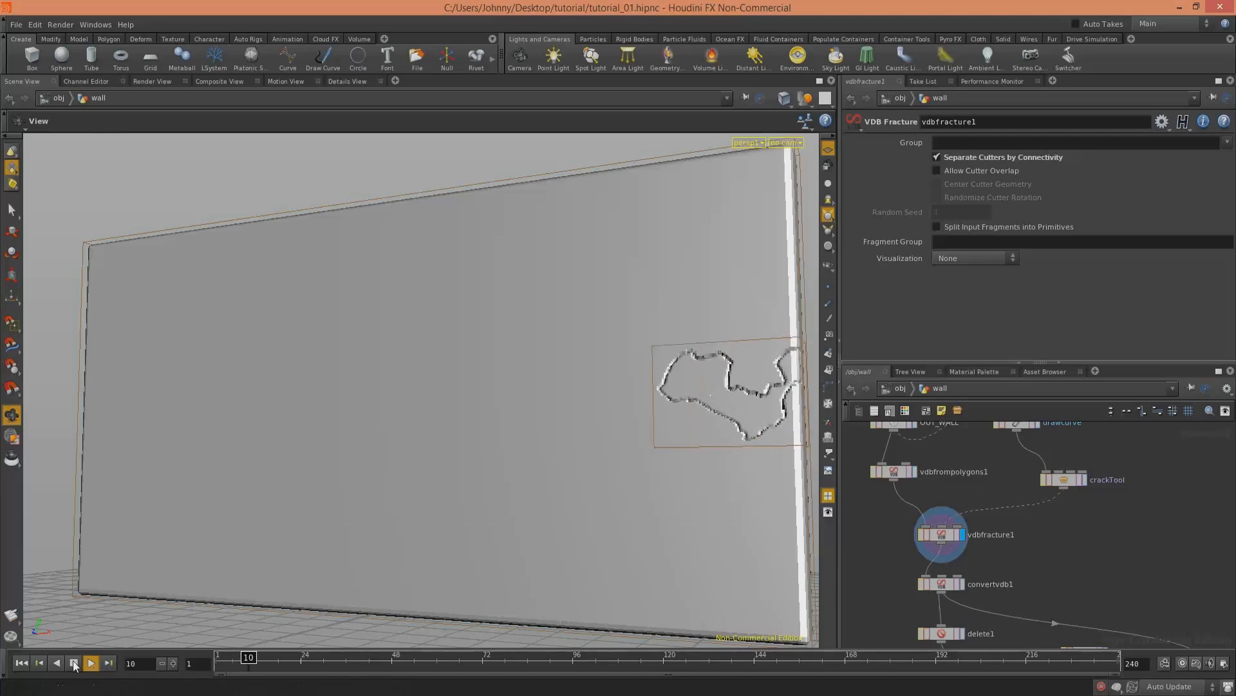
click(73, 662)
middle_drag(1000, 546, 994, 492)
click(934, 479)
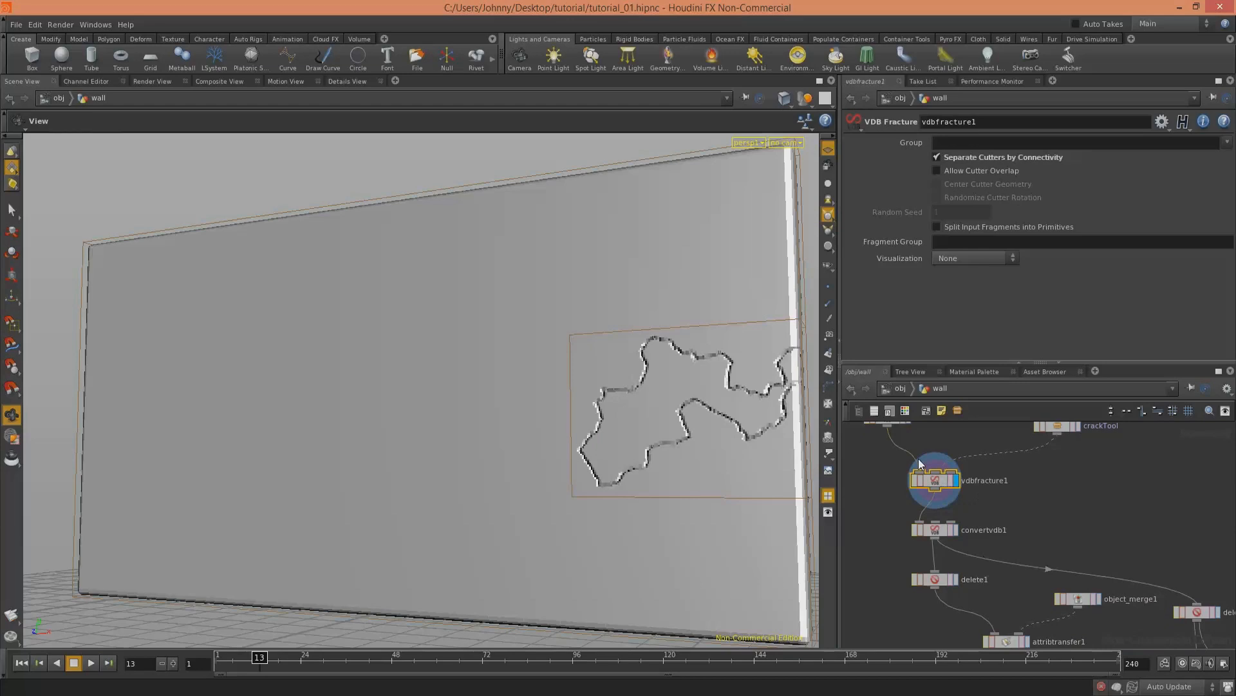
Step: Set the Voxel Size of the vdbfrompolygons1 node to 0.05
middle_drag(940, 440, 992, 539)
click(932, 515)
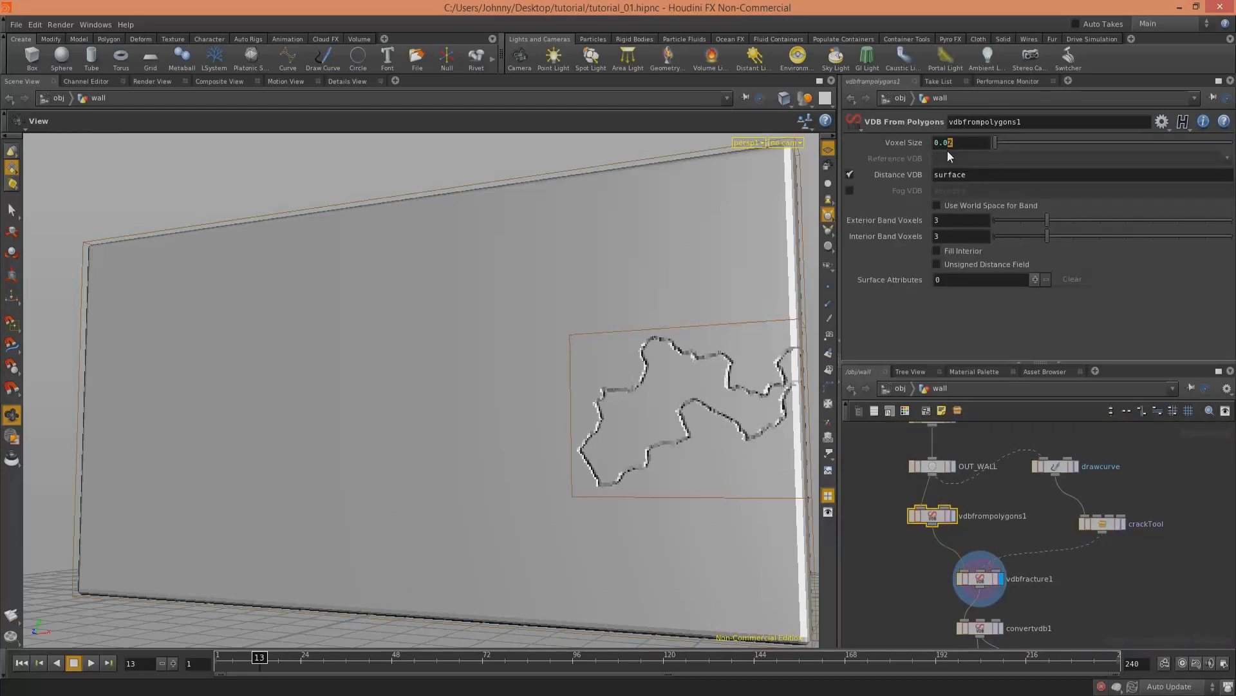
text(5)
key(Return)
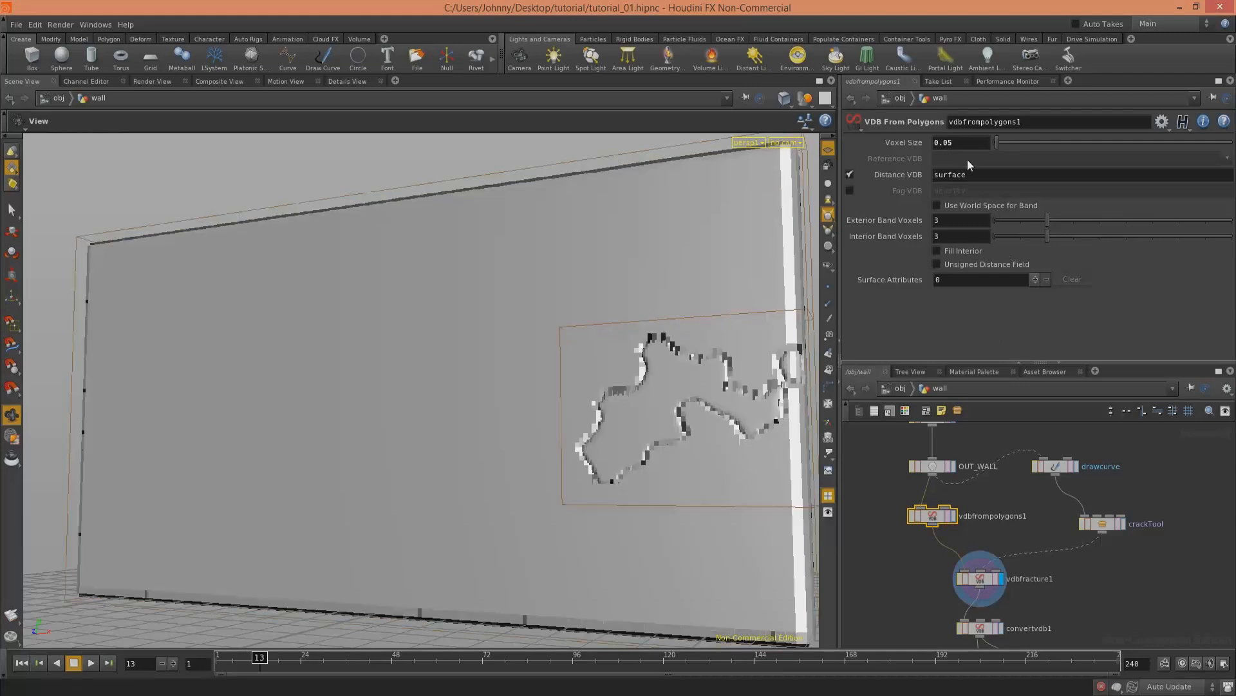
Step: Coarsen the wall volume by setting the Voxel Size of vdbfrompolygons1 to 0.1
drag(947, 151, 944, 151)
text(1)
click(1162, 483)
Step: Play the crack growth on the coarser wall volume up to frame 18 and stop it
right_drag(451, 386, 309, 515)
drag(309, 515, 258, 535)
click(90, 663)
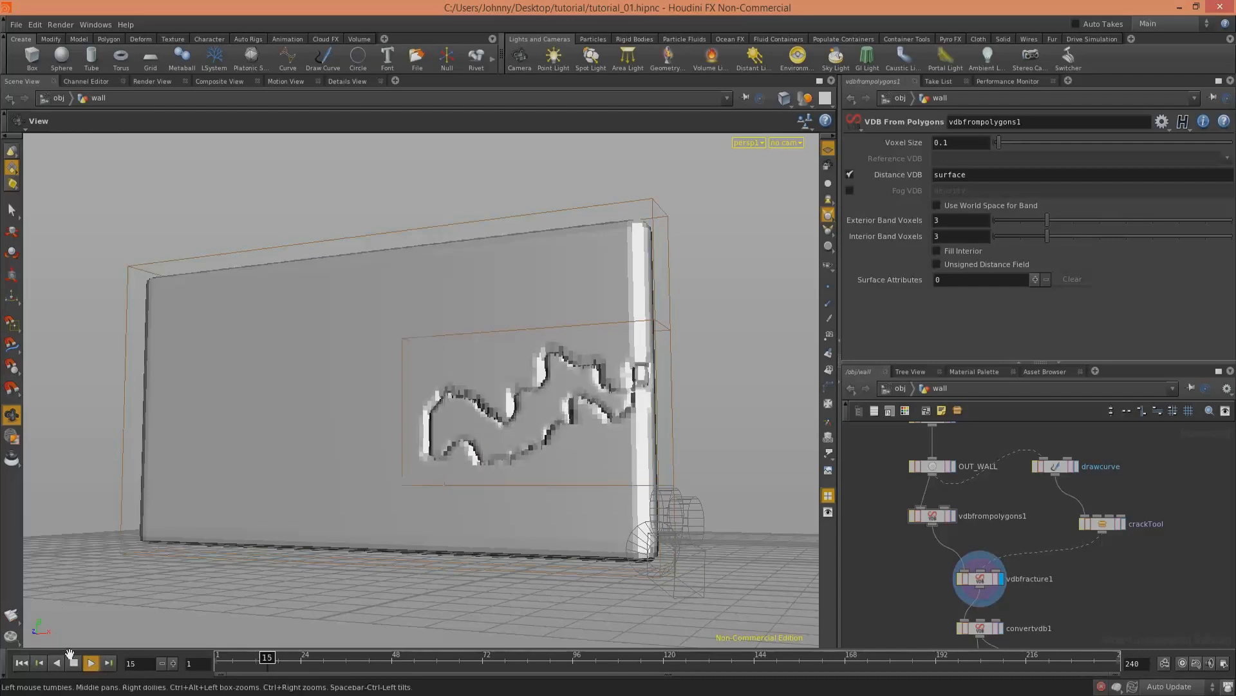
click(73, 663)
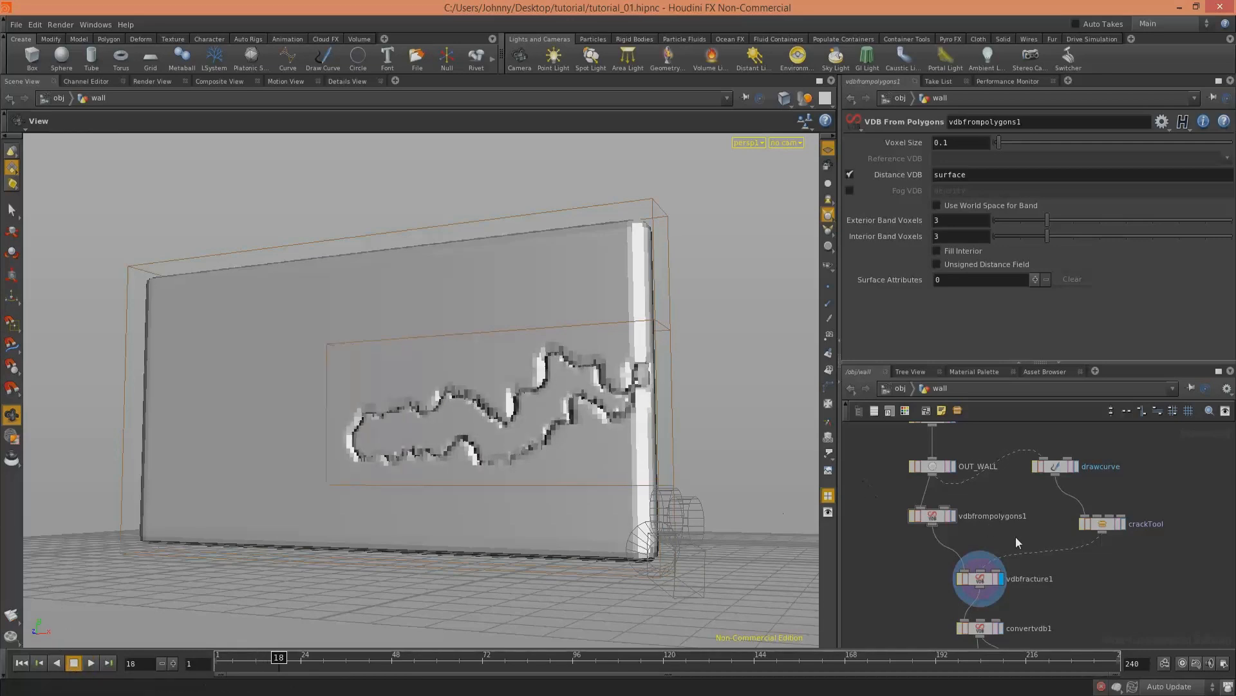
Step: Display the delete1 node and play the polygonized crack growth up to frame 22
middle_drag(1033, 562, 1031, 485)
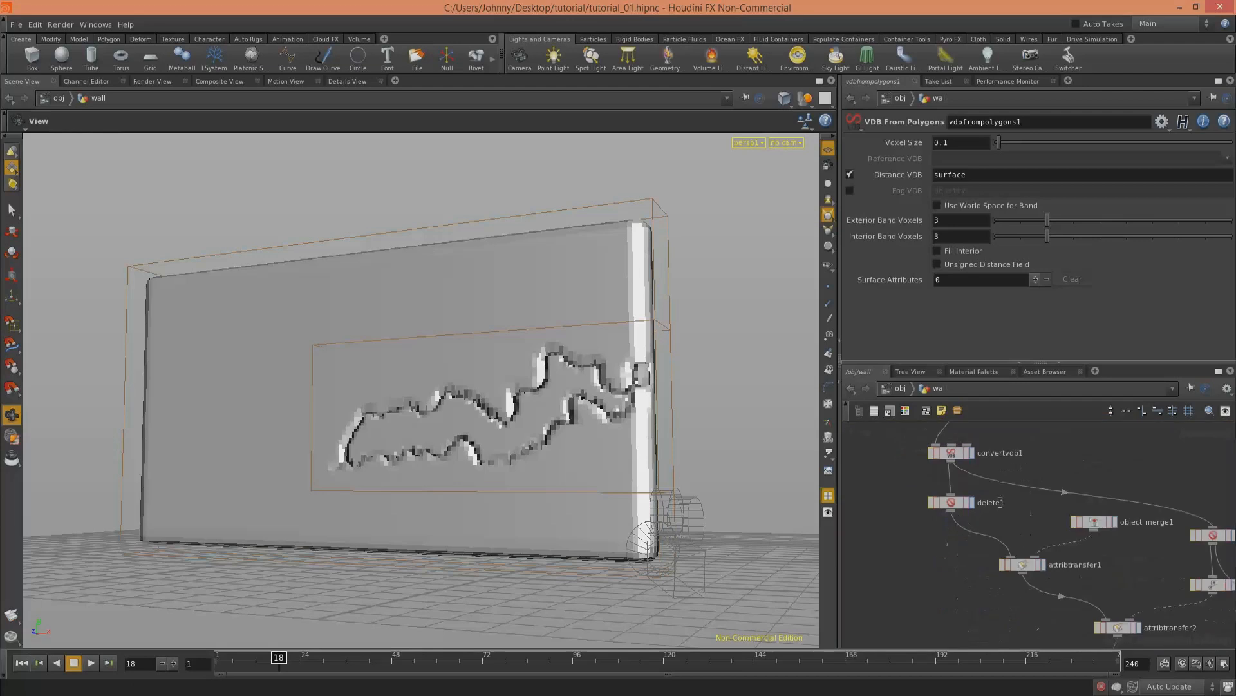
click(971, 501)
scroll(569, 447, up, 3)
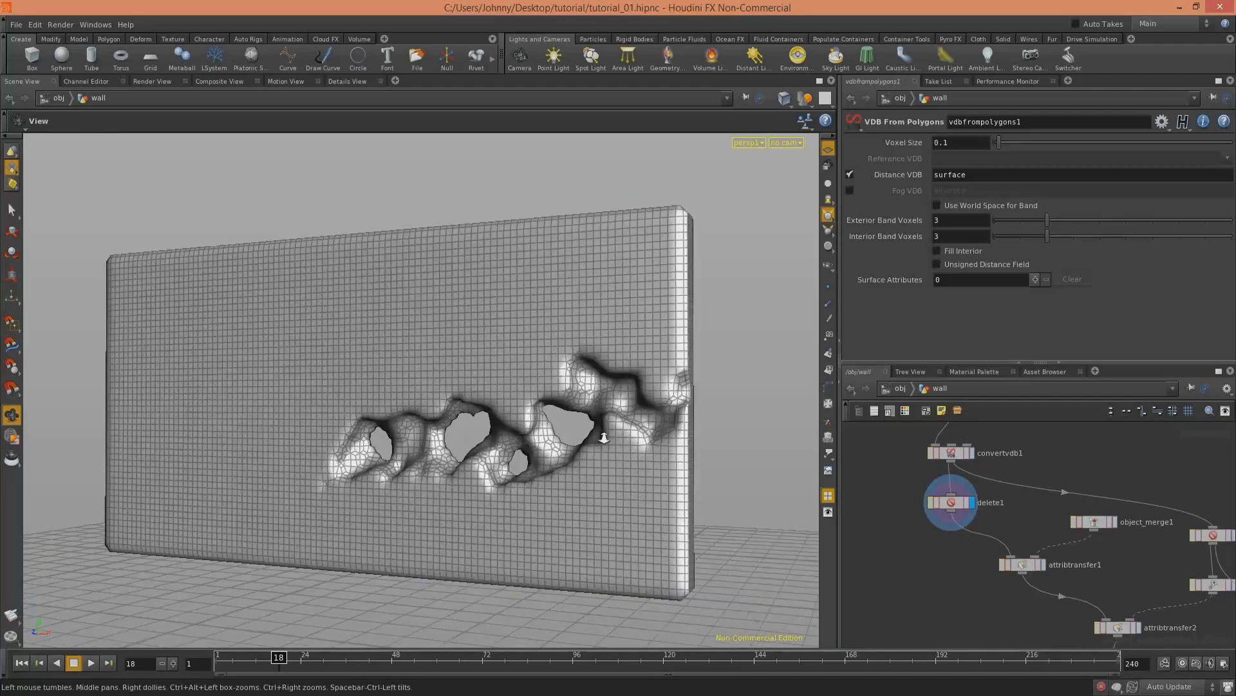
click(91, 664)
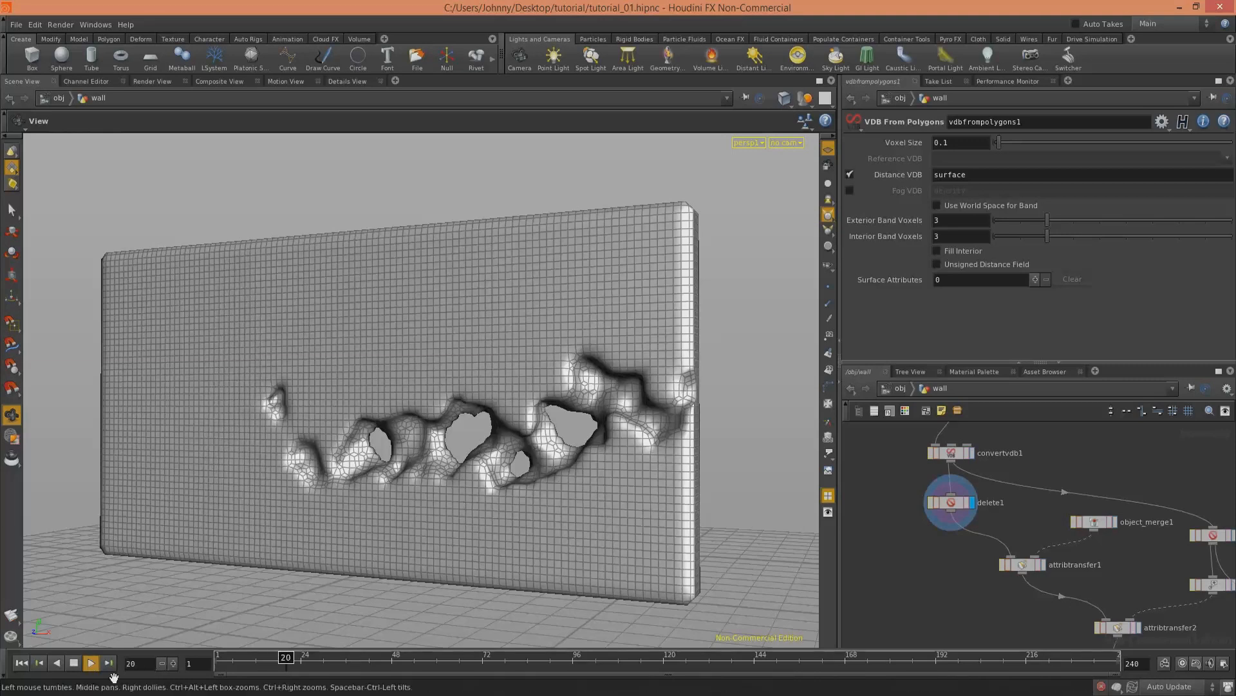
click(73, 663)
Step: Return to vdbfrompolygons1 and refine the wall mesh with a Voxel Size of 0.05
middle_drag(999, 535, 986, 570)
middle_drag(989, 499, 1052, 571)
middle_drag(885, 442, 879, 499)
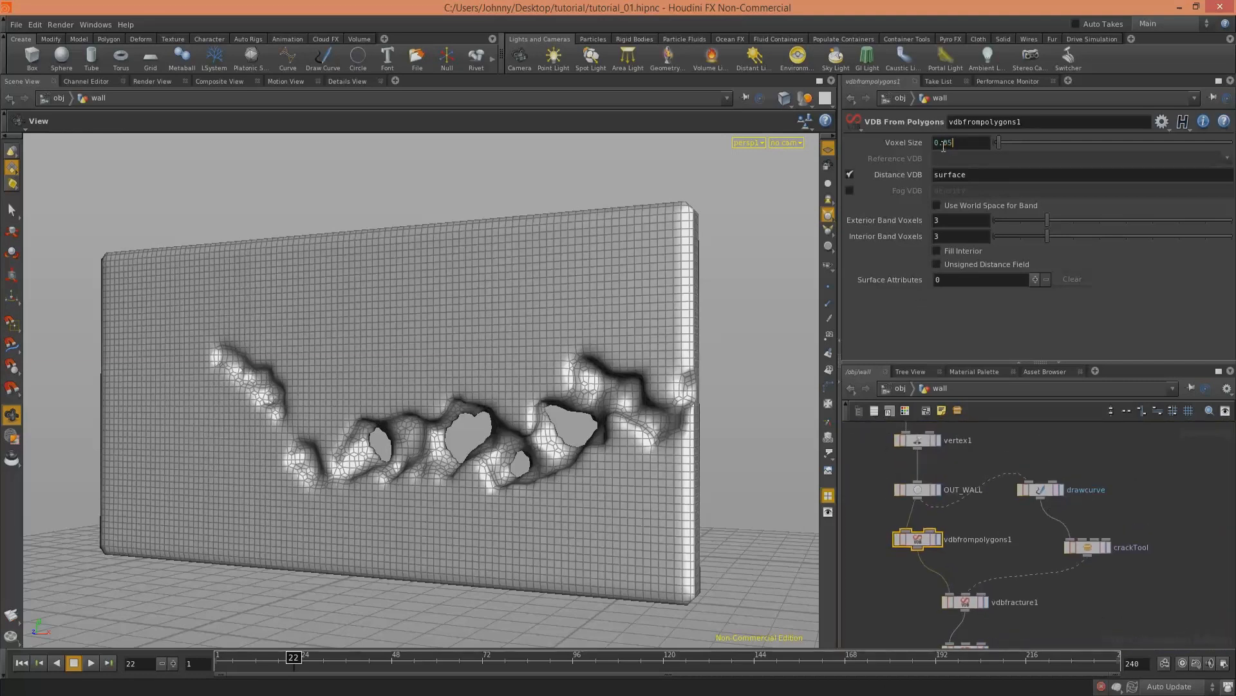
right_drag(541, 428, 686, 412)
Step: Select the convertvdb1 node and examine its conversion settings
middle_drag(996, 576, 991, 485)
click(956, 560)
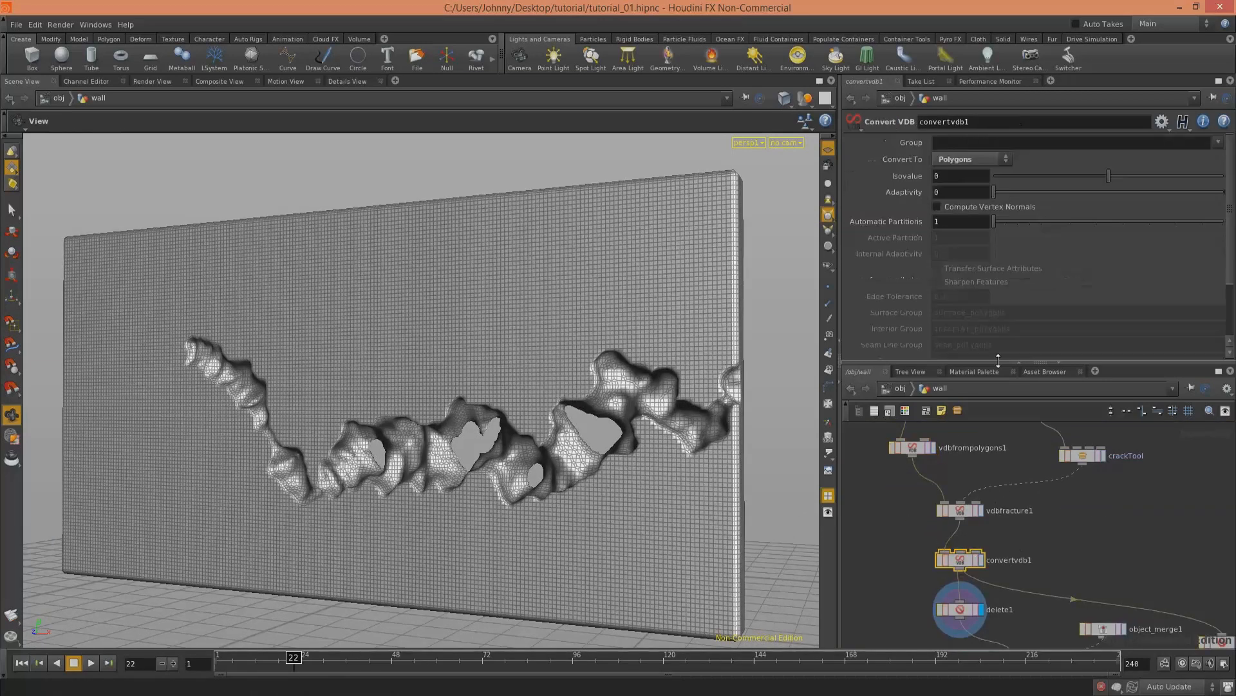
middle_drag(1033, 543, 1023, 539)
Step: Go up to the object level, add a Geometry object beside wall, and arrange the nodes
click(900, 391)
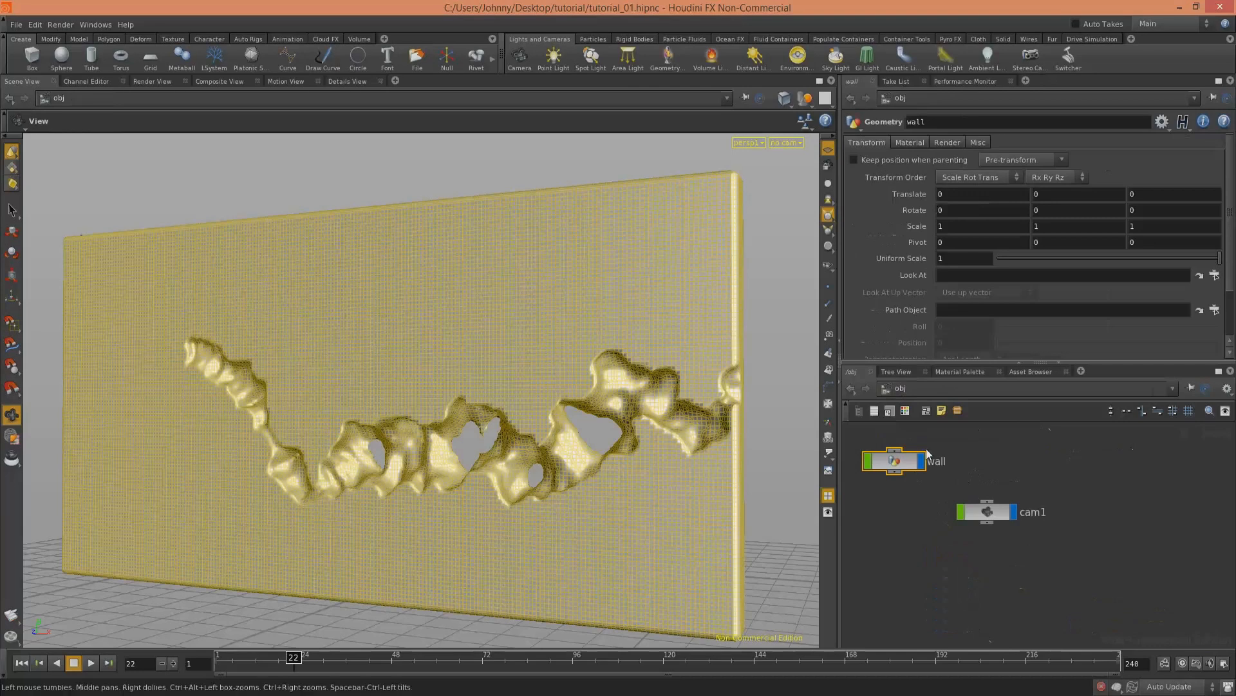
click(1001, 484)
key(Tab)
text(geo)
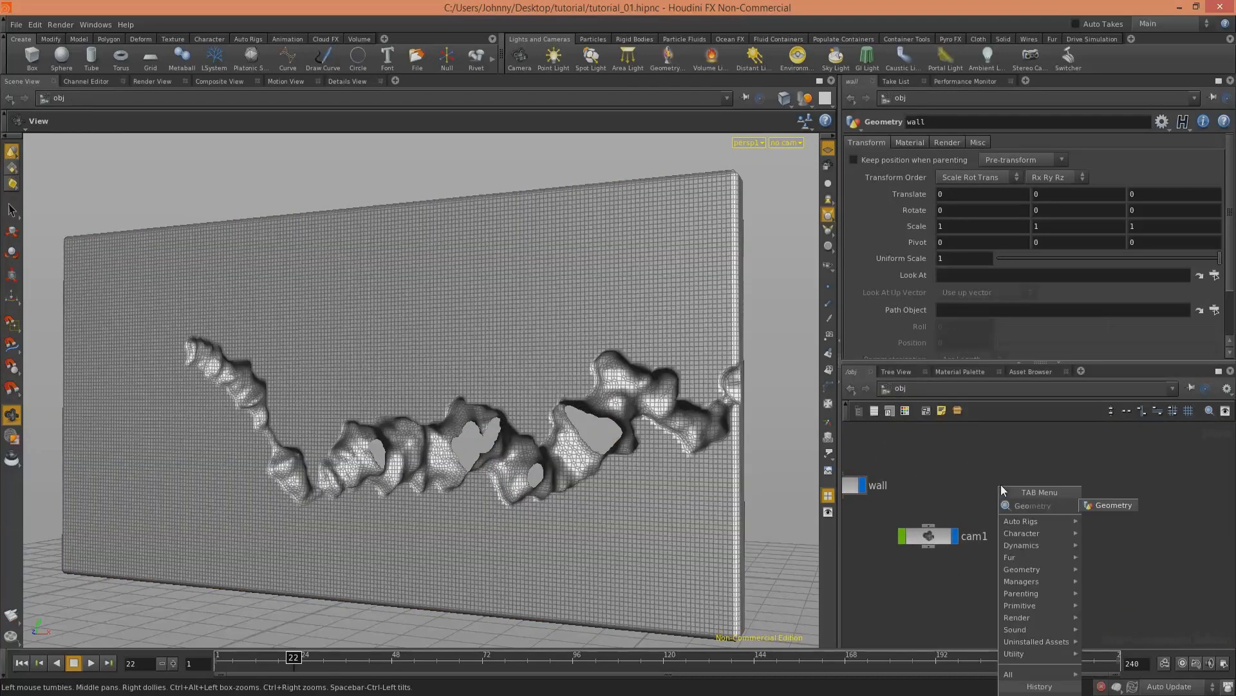
key(Return)
click(1060, 459)
key(l)
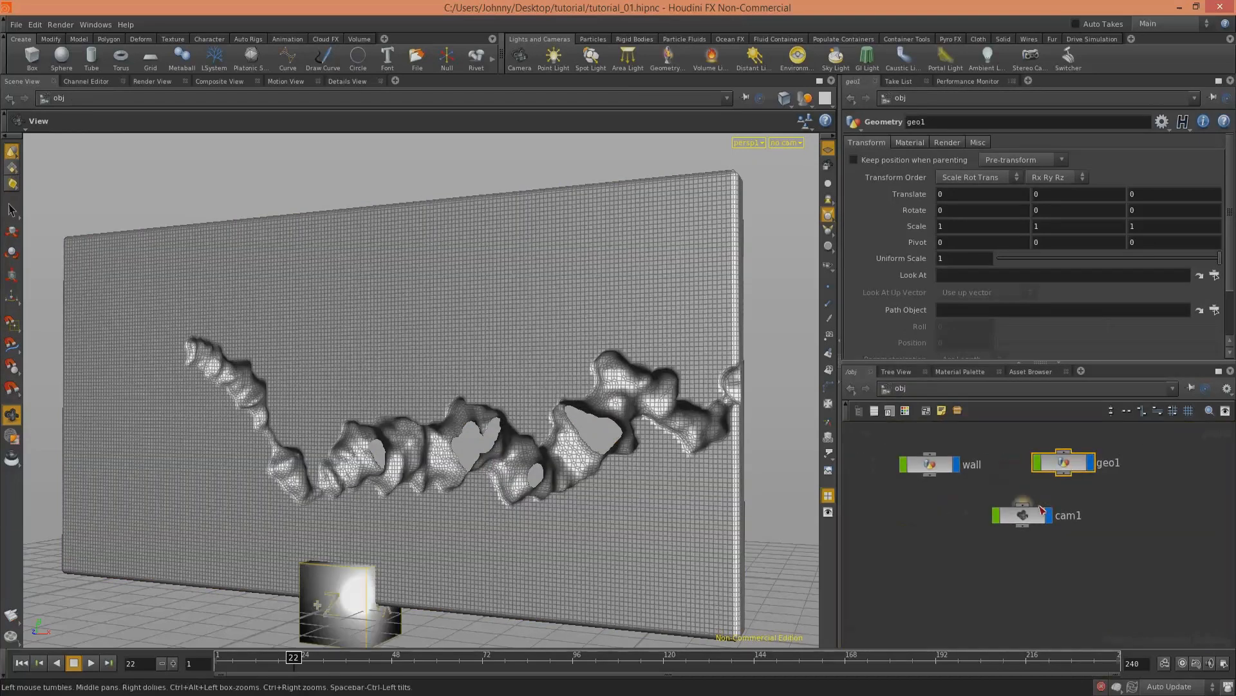
Step: Rename the new Geometry object as crack
double_click(1108, 463)
text(crac)
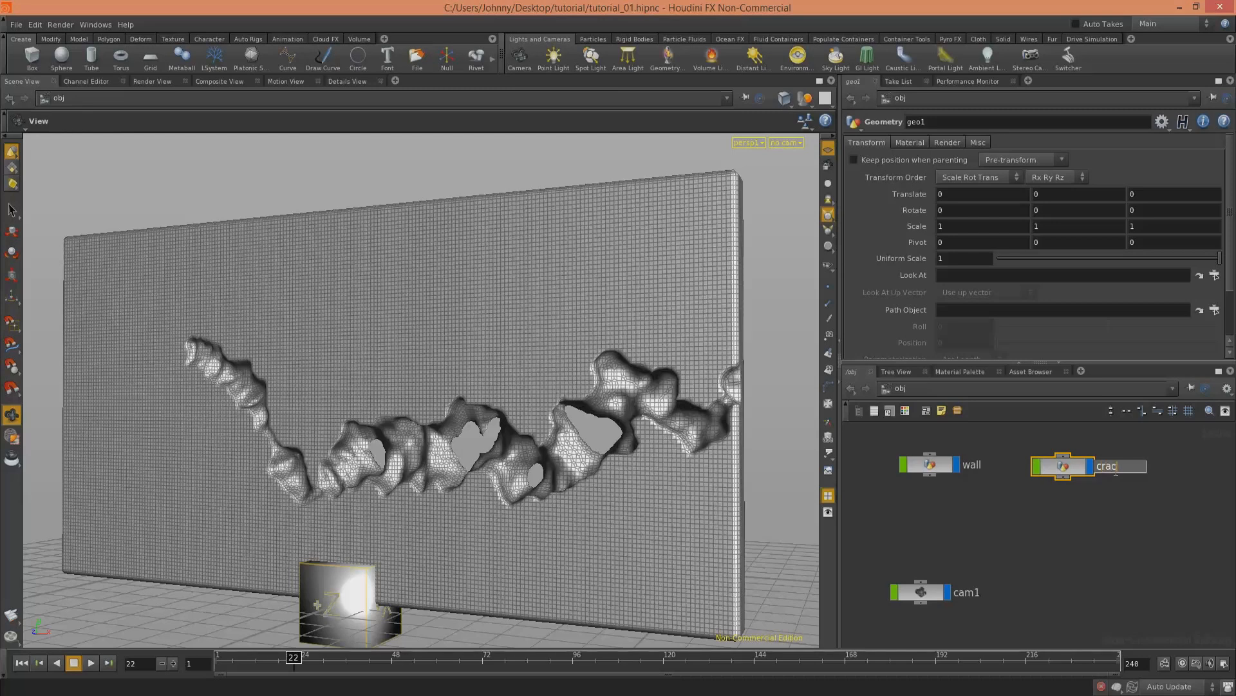
key(Return)
Step: Inside the crack object, load $HIP/geo/crack.bgeo as the geometry file of file1
double_click(1090, 466)
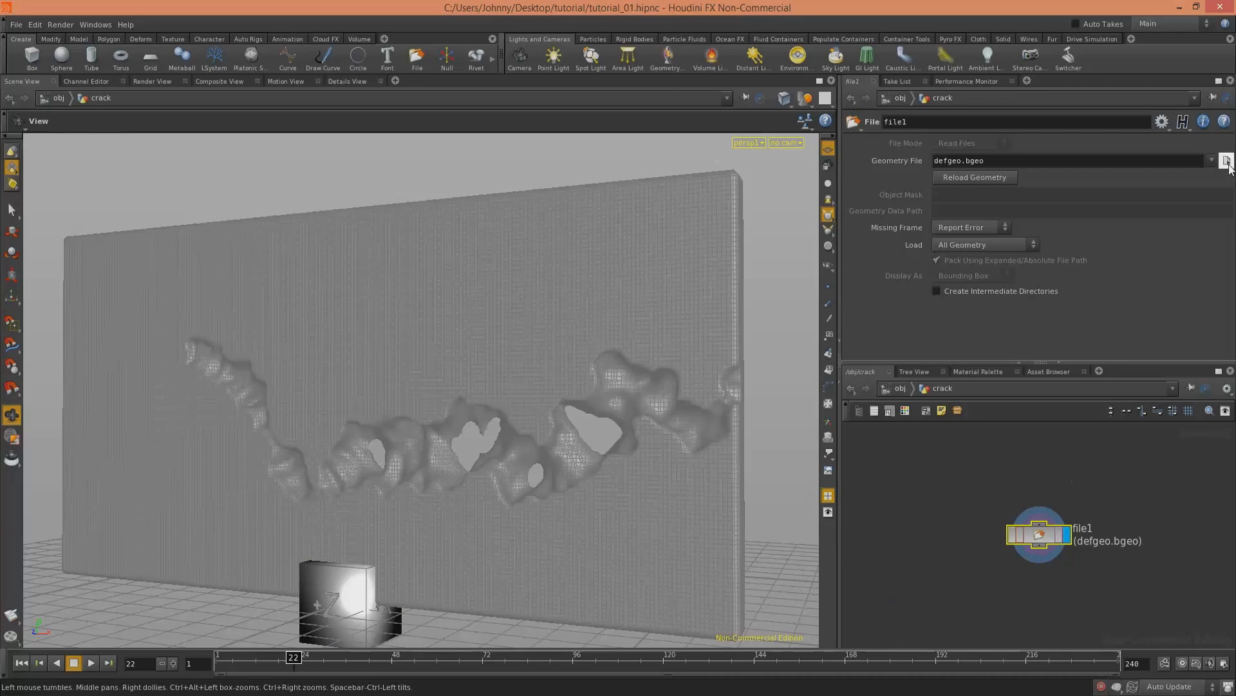
click(1227, 161)
click(914, 108)
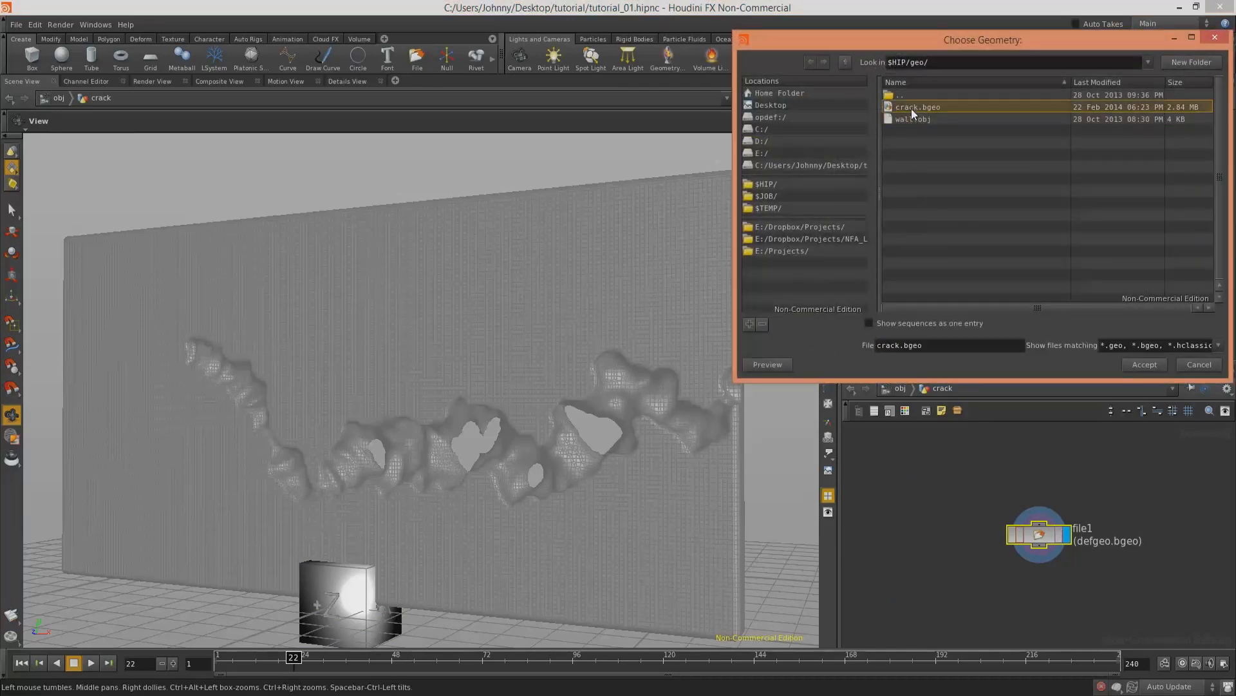
click(1143, 364)
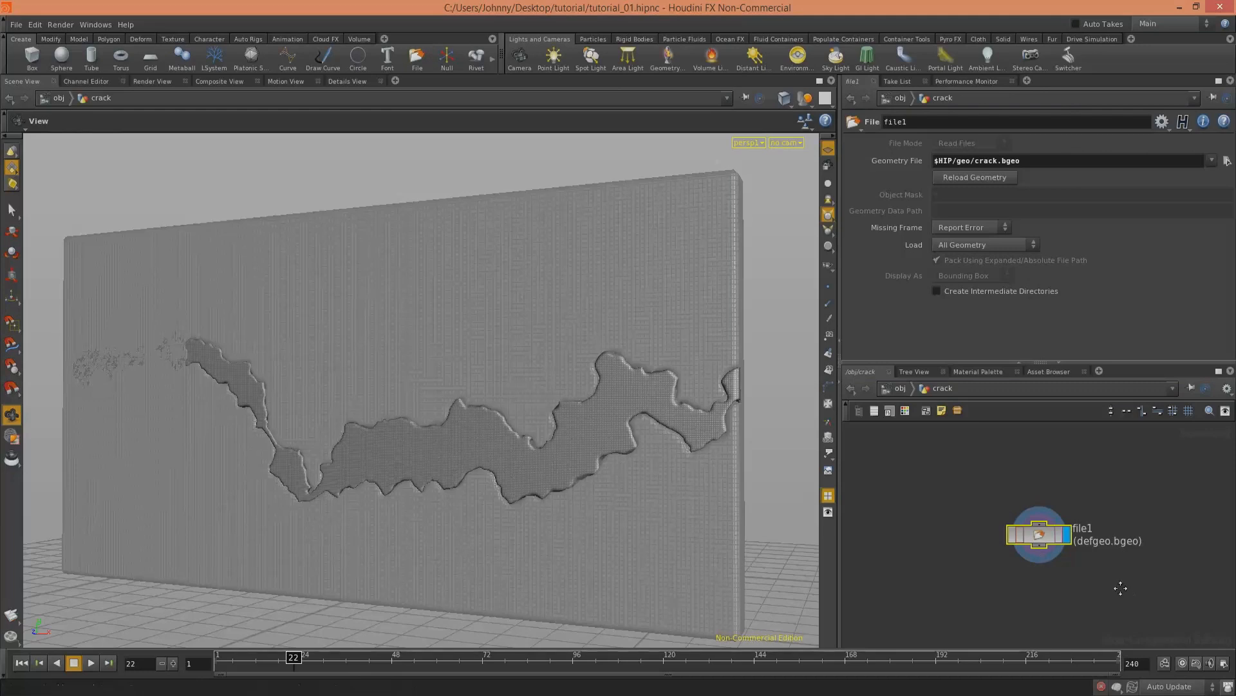
Step: Hide the other objects in the viewport and examine the imported crack geometry alone
middle_drag(1107, 529, 1058, 470)
click(805, 98)
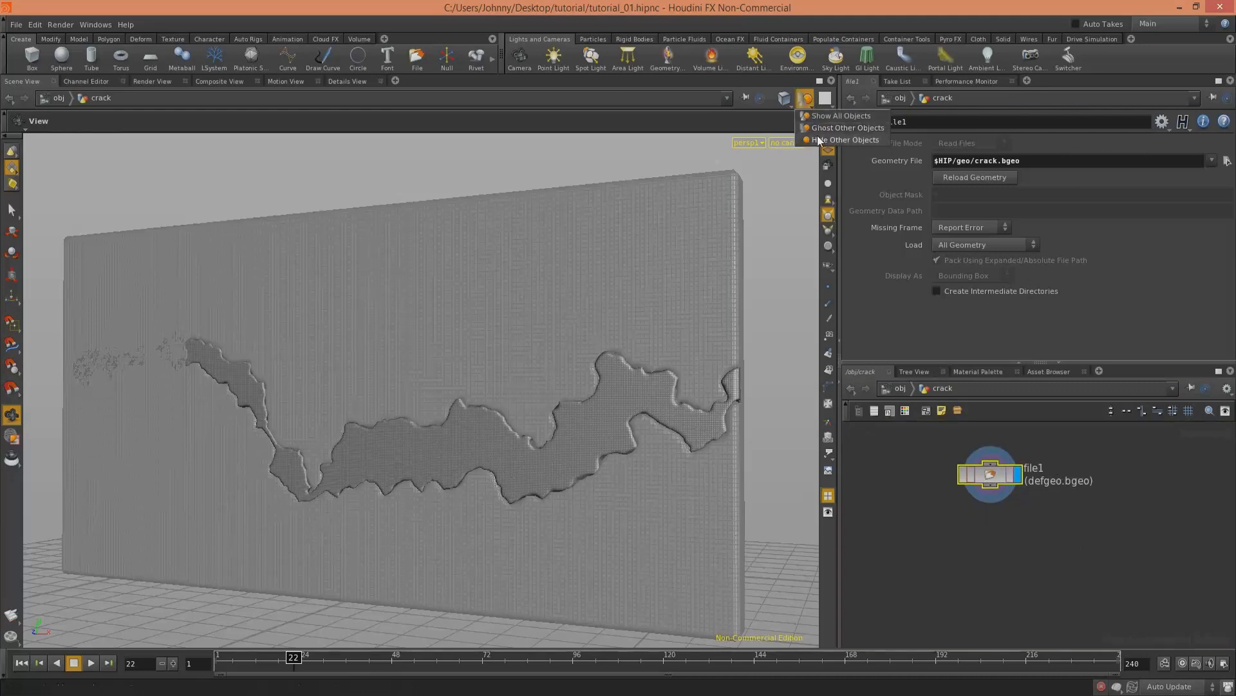
click(822, 141)
drag(412, 399, 471, 394)
middle_drag(1042, 528, 1050, 511)
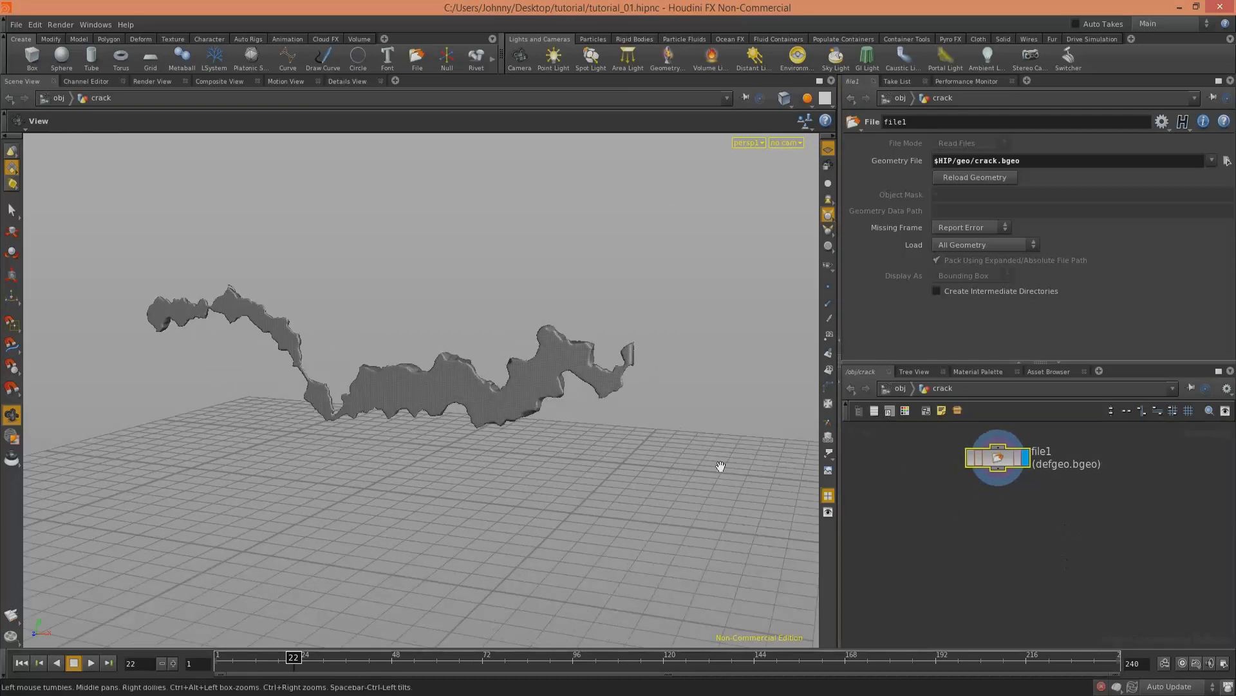
Step: Add an IsoOffset node, connect file1 to its first input, and display it
key(Tab)
text(Iso)
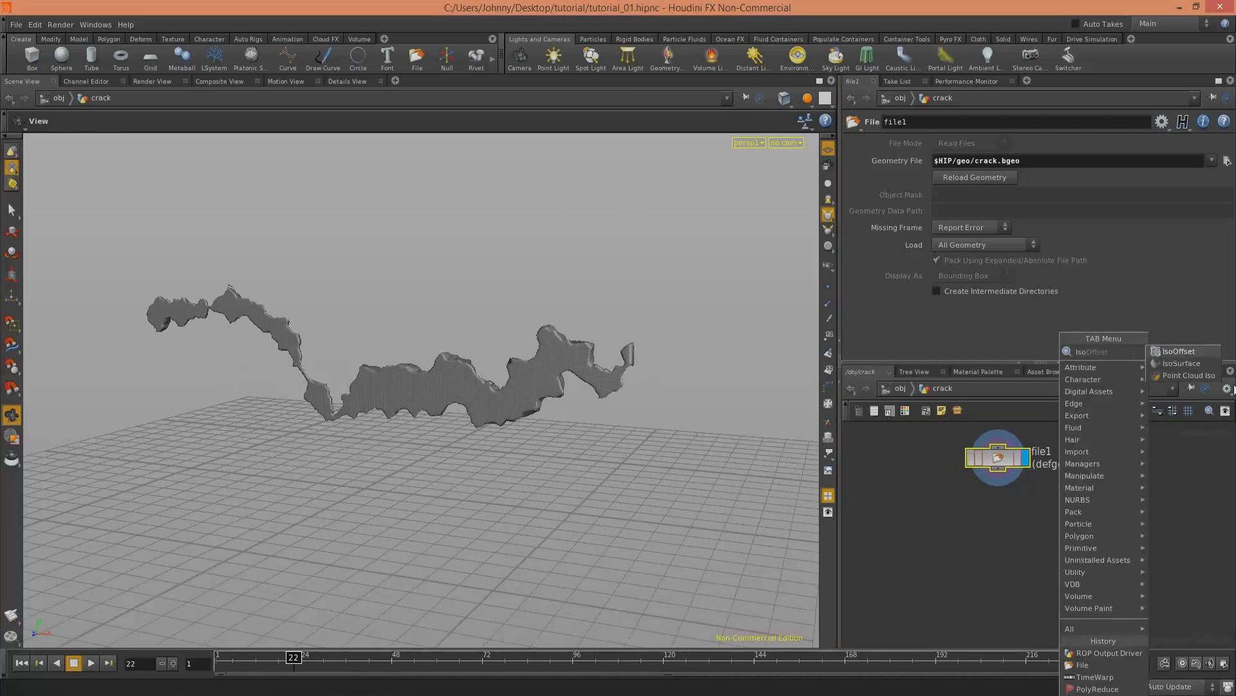
click(1179, 352)
click(1069, 533)
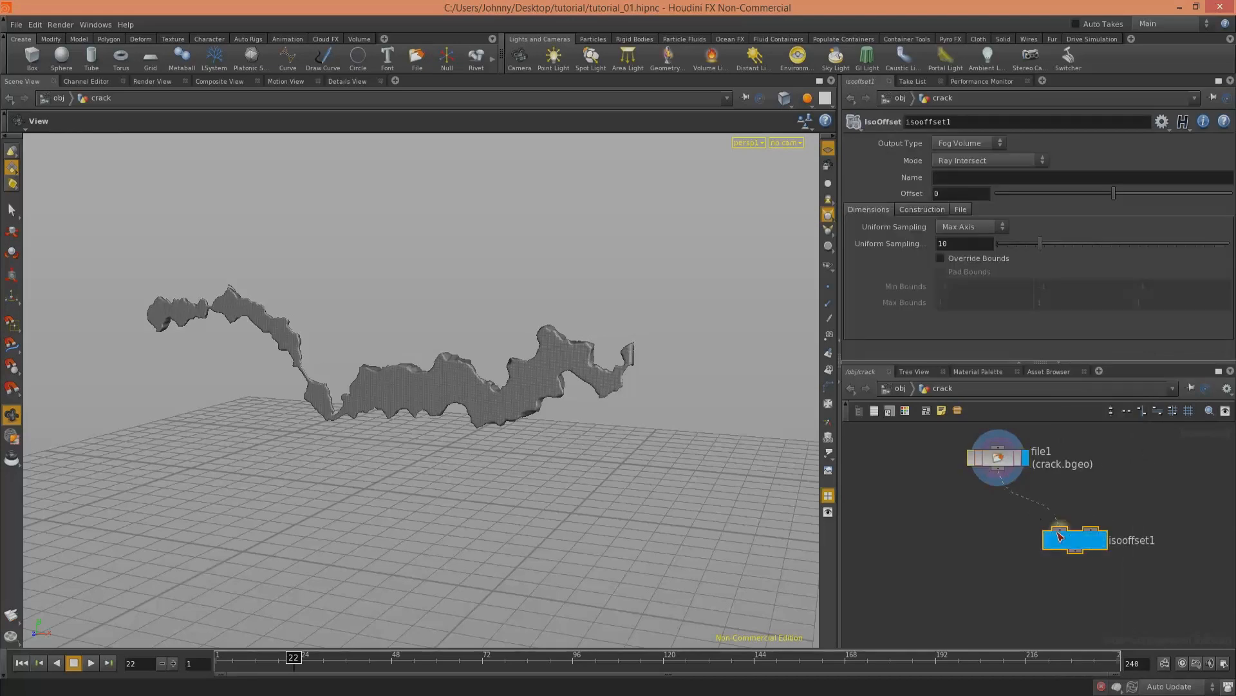
click(1102, 540)
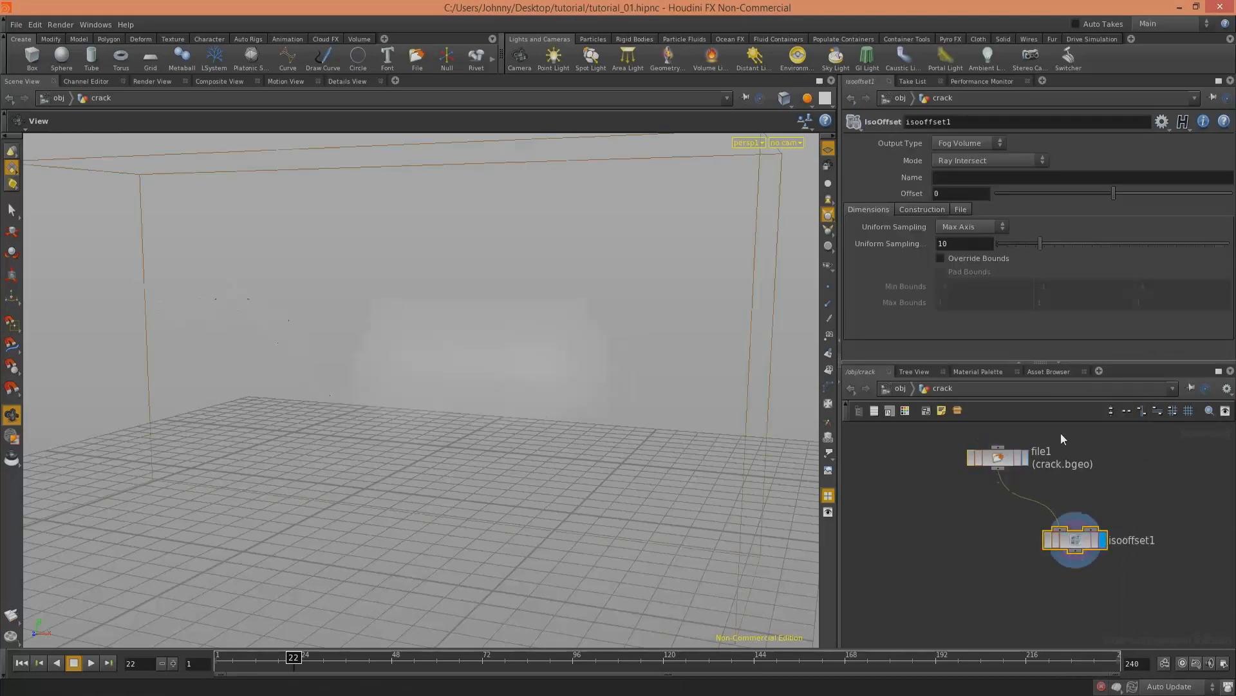
Step: Set the isooffset1 uniform sampling divisions to 100 and inspect the fog volume
text(100)
key(Return)
drag(599, 370, 365, 292)
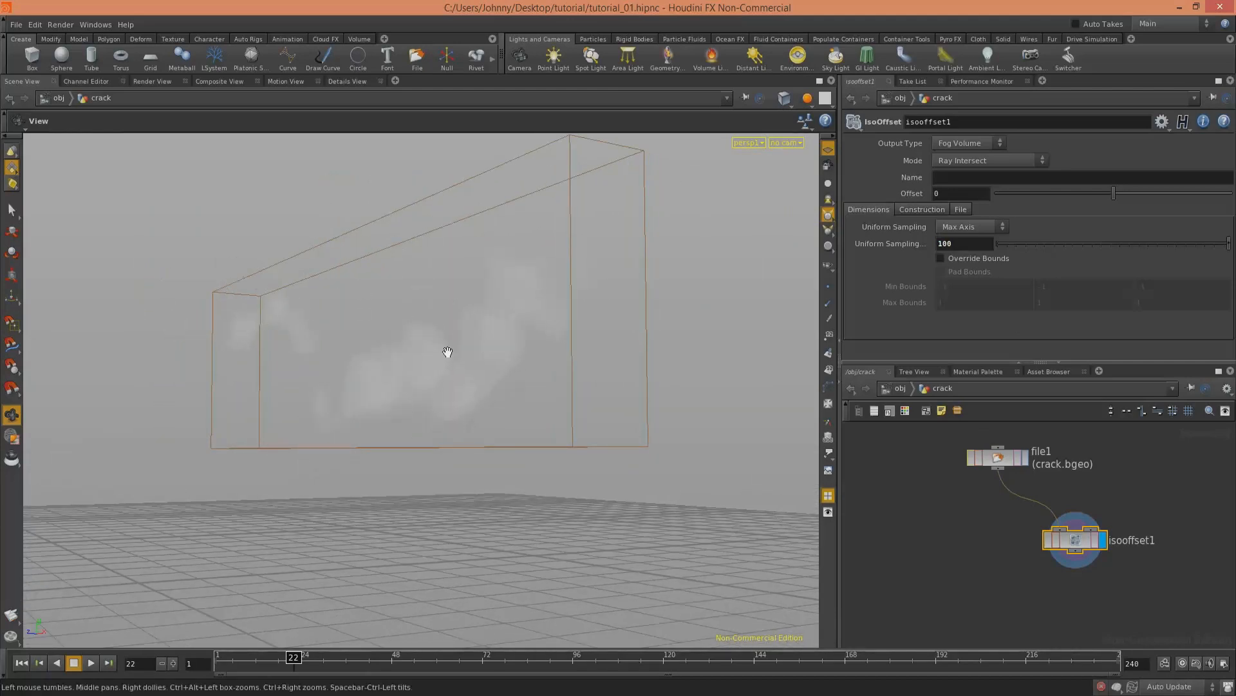
Step: Switch the viewport background color scheme to Dark and examine the fog volume against it
key(d)
click(466, 215)
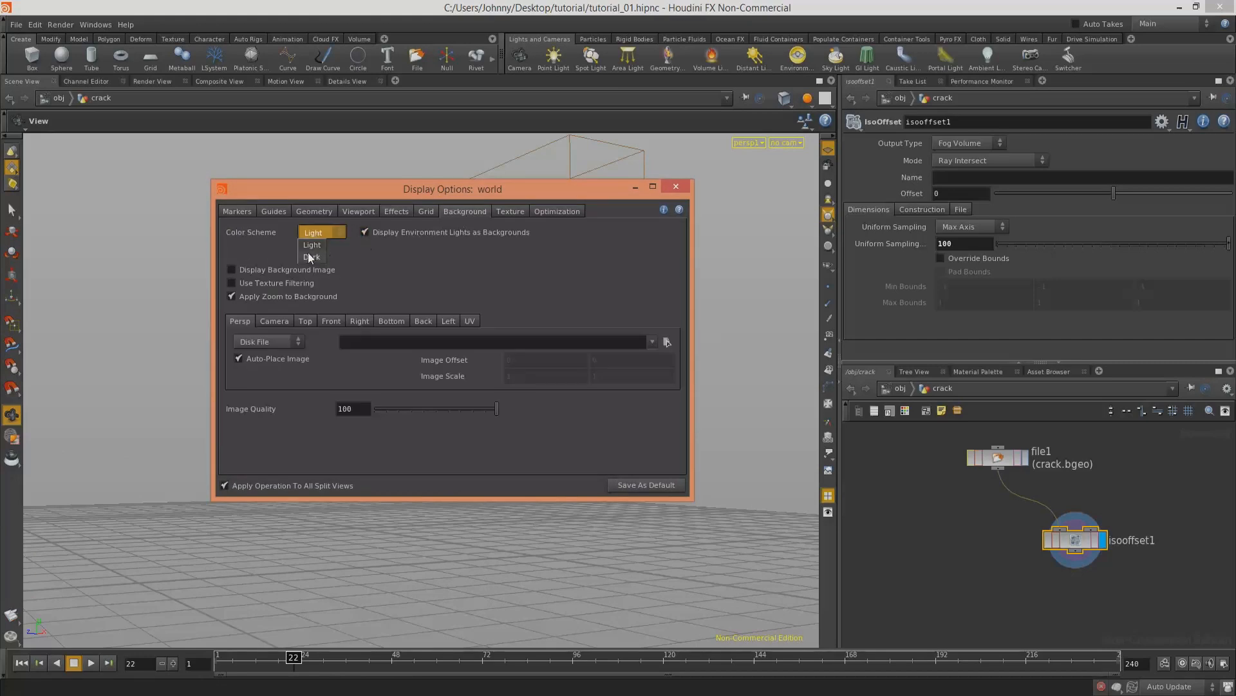
click(309, 256)
click(676, 187)
drag(468, 319, 576, 355)
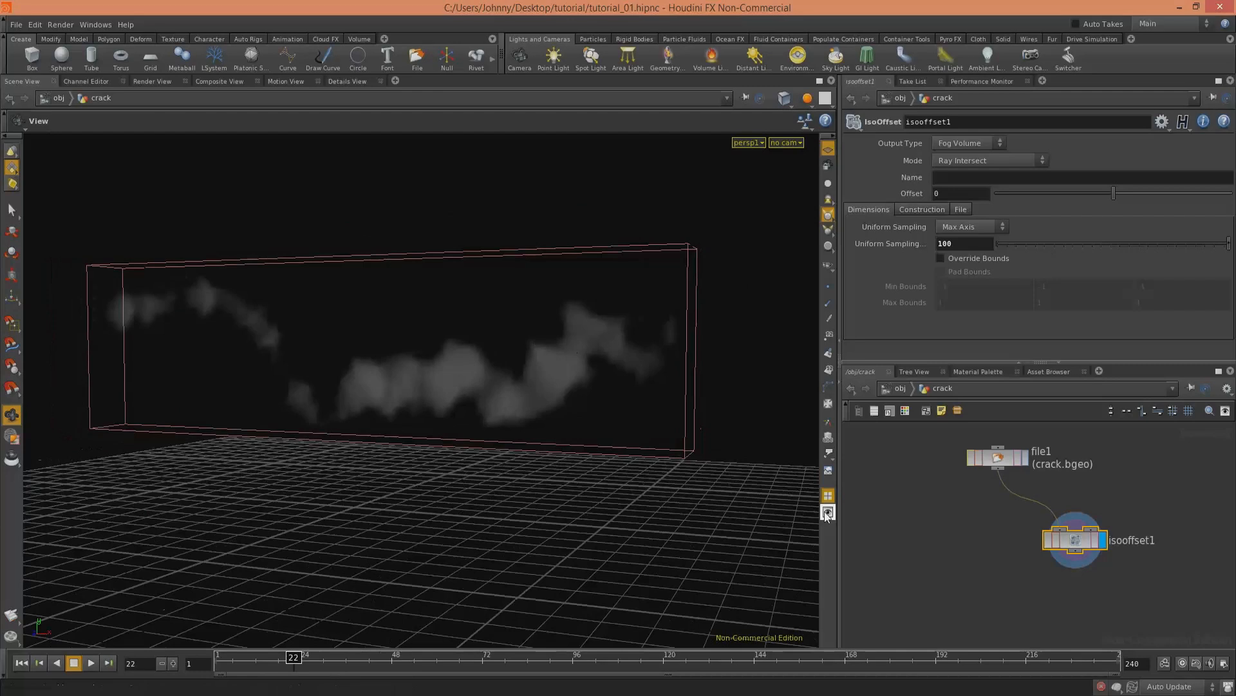
drag(470, 406, 461, 370)
click(828, 512)
click(676, 187)
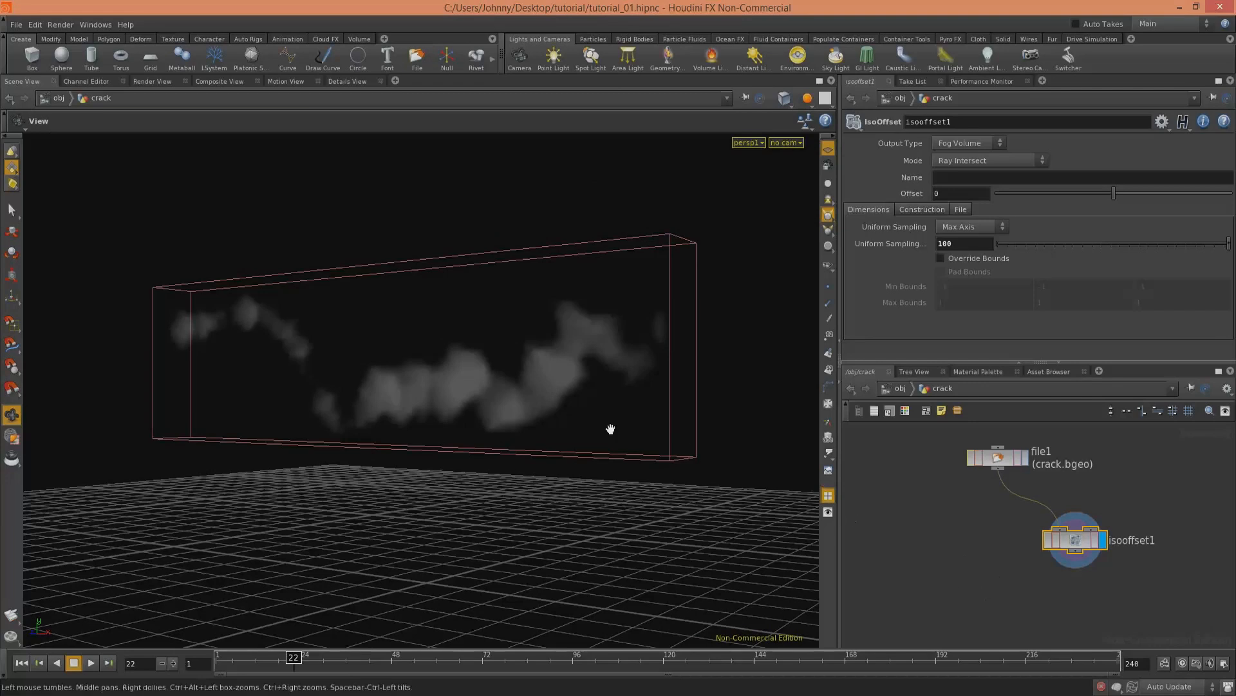
Step: Add a Scatter node below isooffset1, connect it to the volume output, and display it
middle_drag(1036, 601, 1020, 559)
key(Tab)
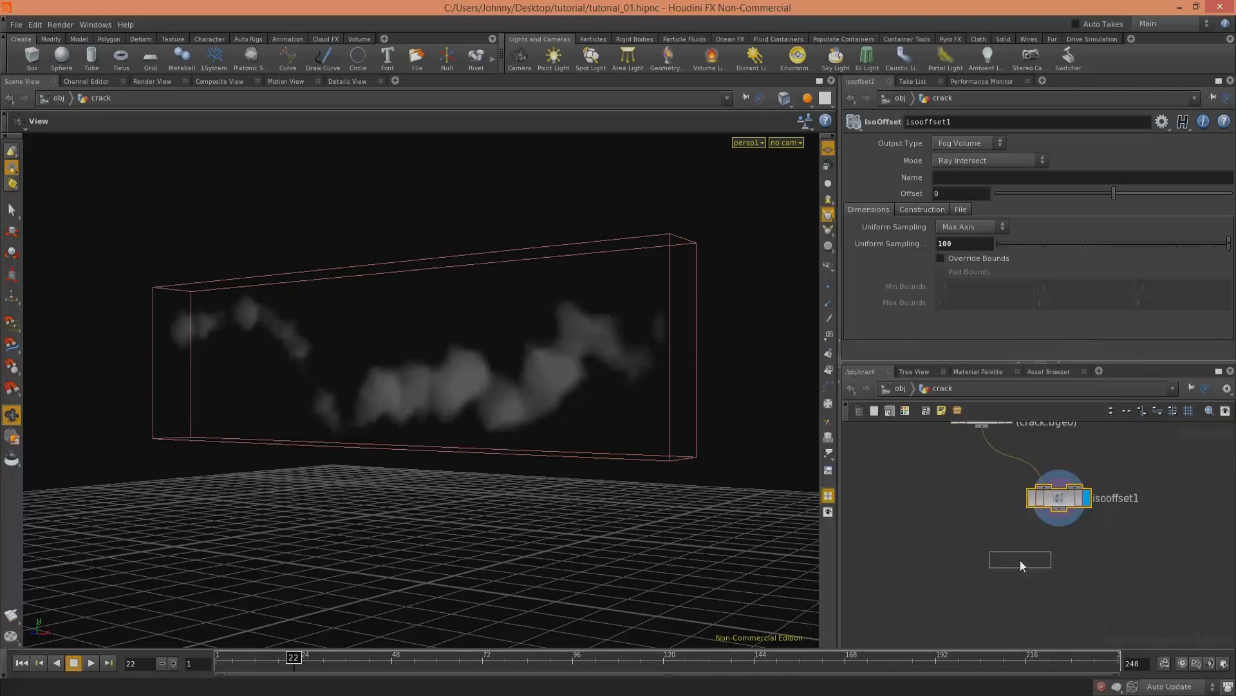
click(1018, 577)
drag(1019, 565, 1059, 507)
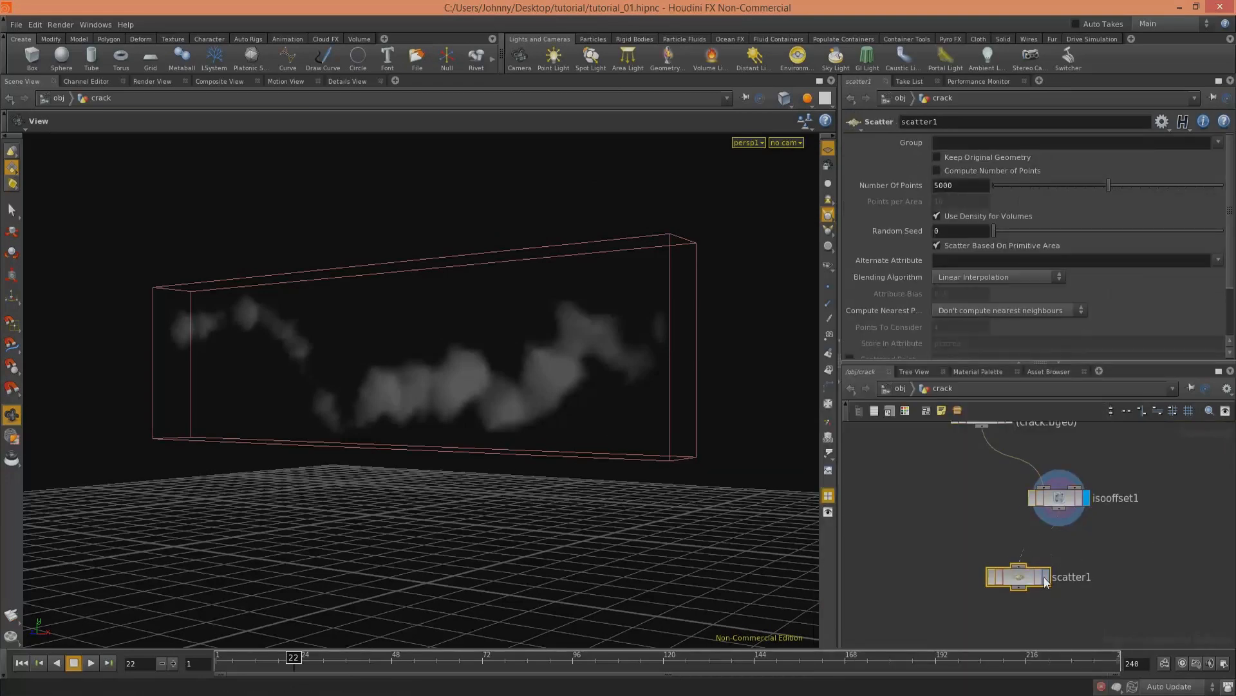
click(1045, 577)
drag(1030, 577, 1071, 573)
Step: Set the scatter1 Number Of Points to 100 and examine the points along the crack
drag(676, 436, 634, 400)
drag(954, 185, 912, 201)
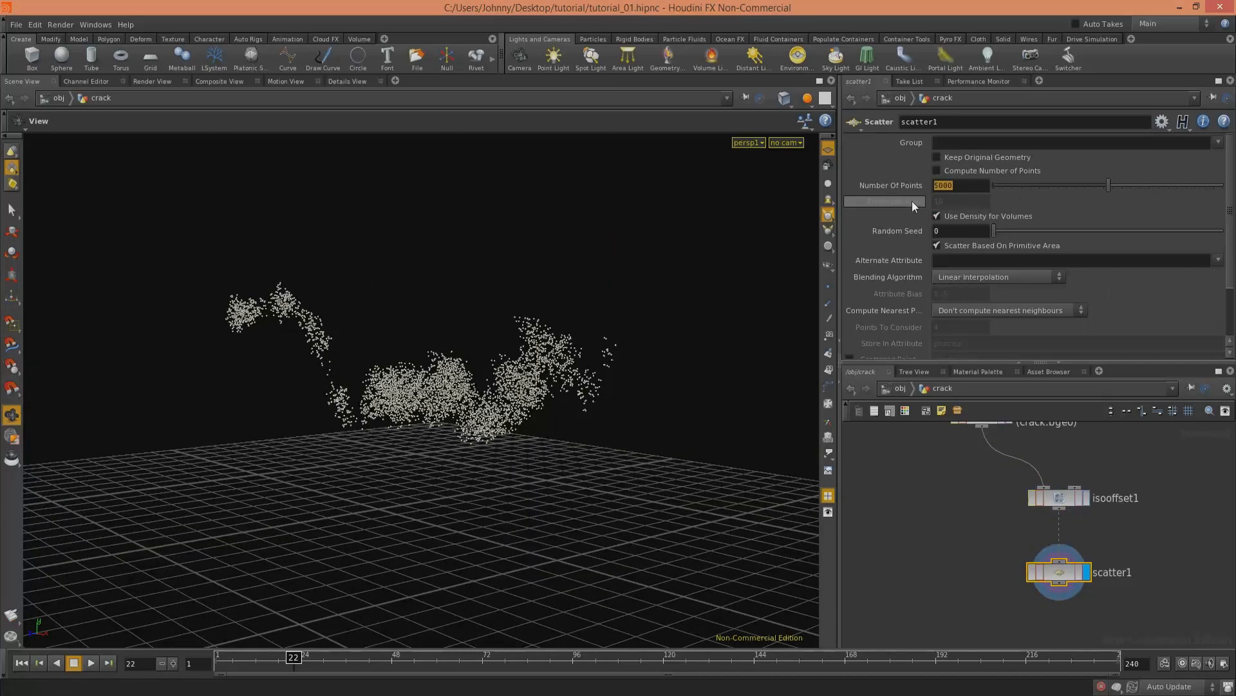
text(100)
key(Return)
drag(561, 420, 612, 430)
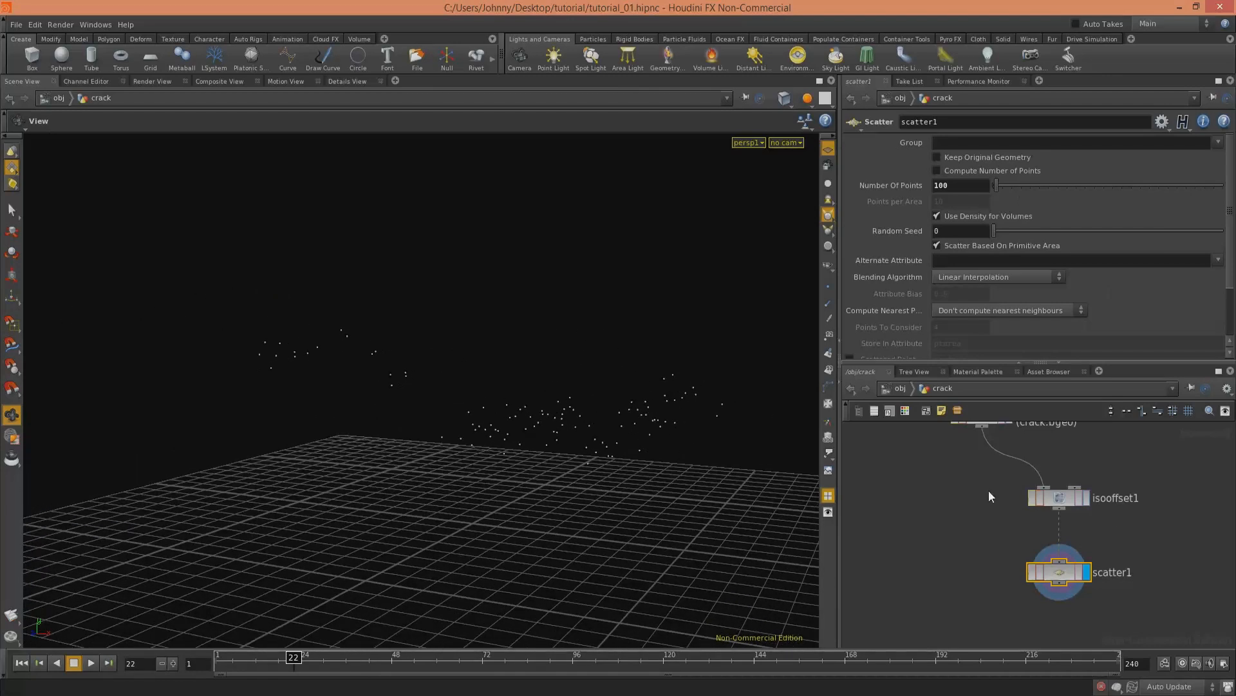
Step: Display isooffset1, scatter1 and file1 in turn and compare the volume, its points and the crack mesh
click(1083, 501)
drag(612, 355, 552, 389)
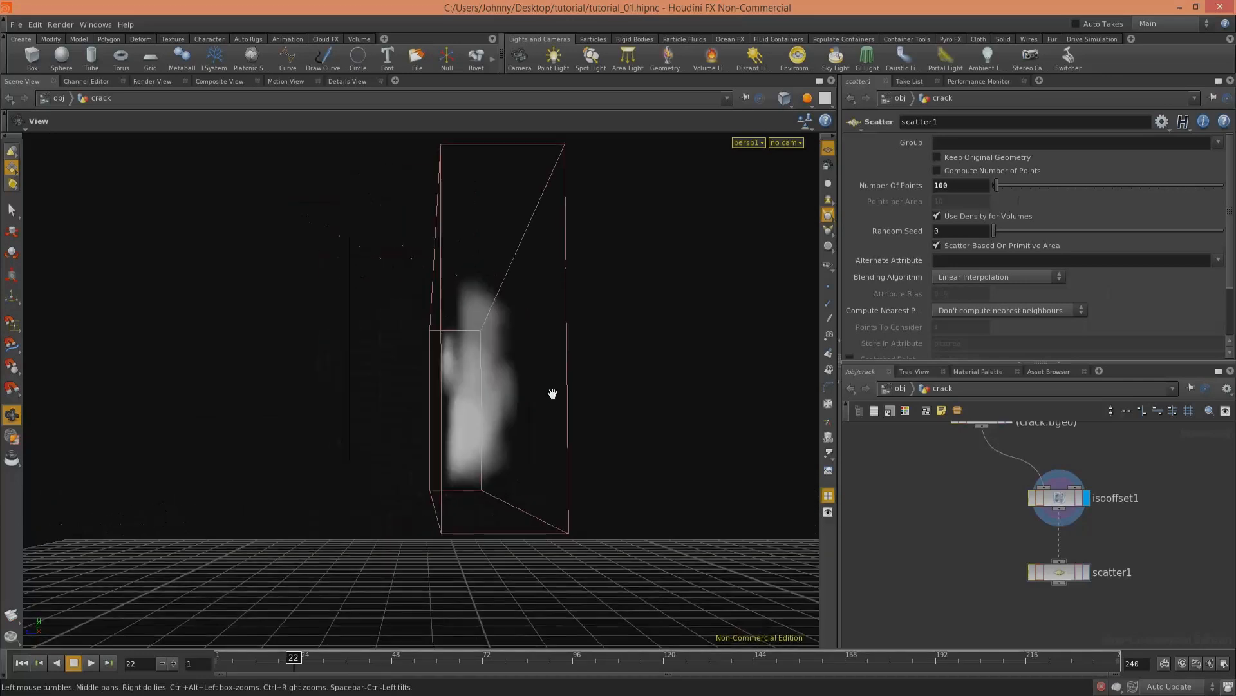
click(1087, 573)
drag(780, 495, 654, 475)
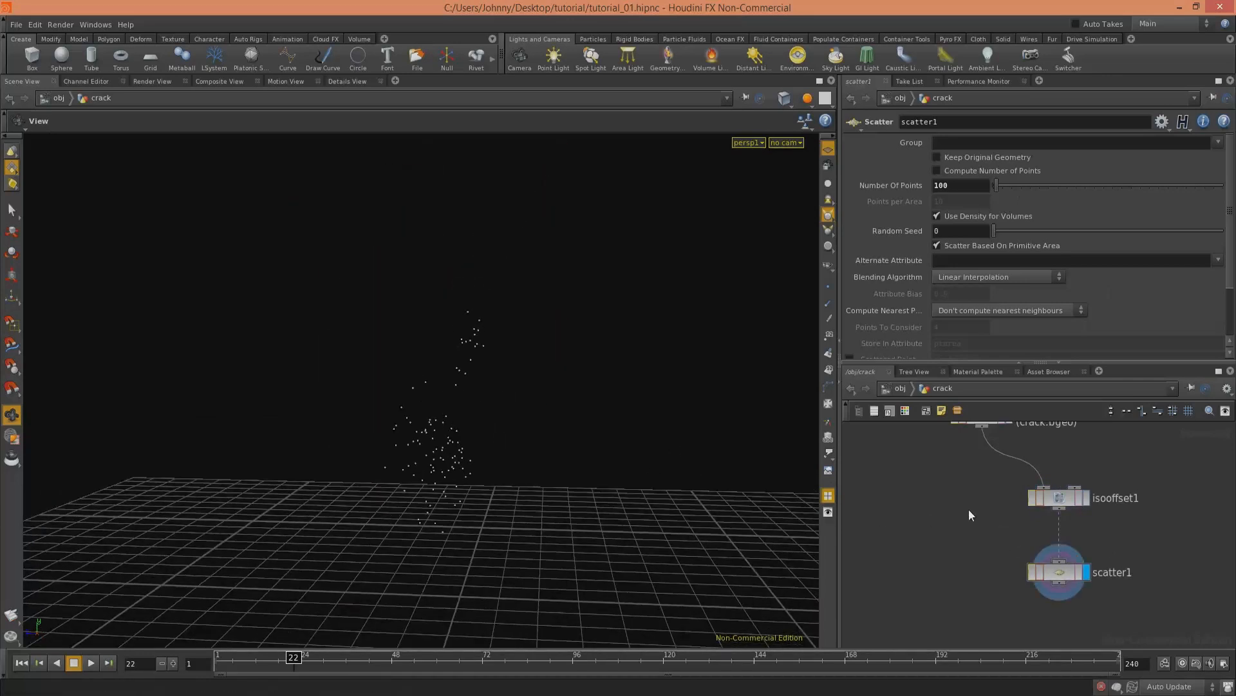
click(1019, 436)
drag(506, 414, 519, 431)
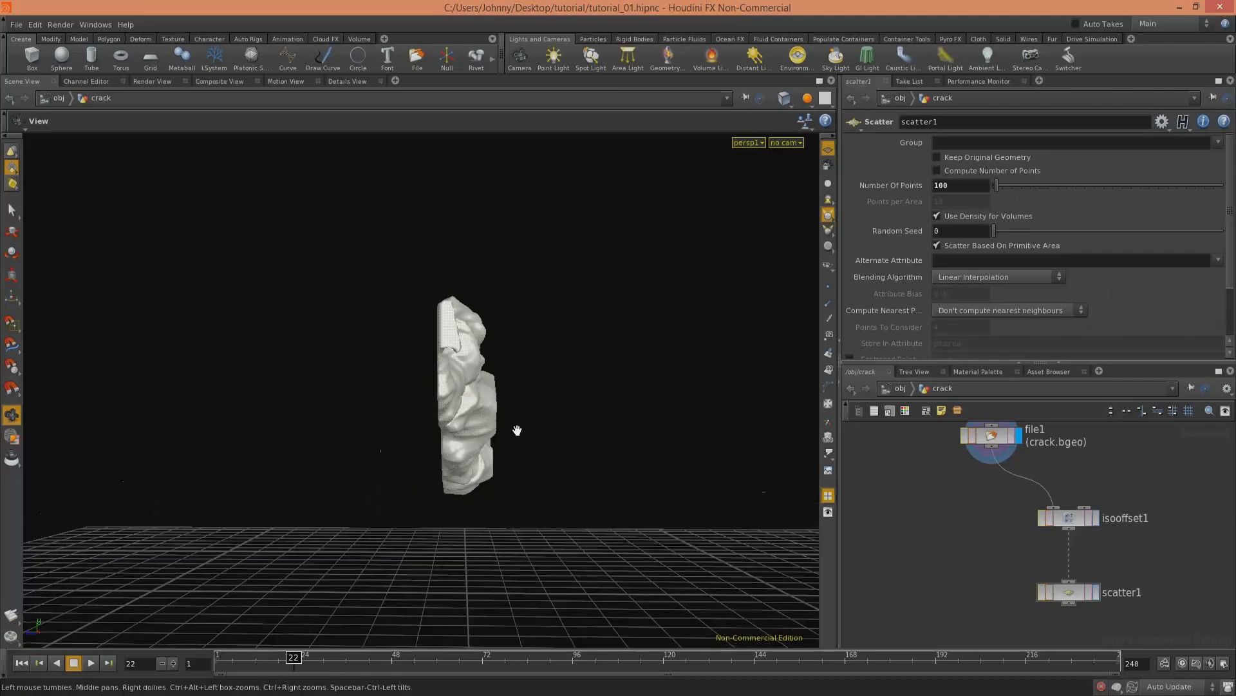
Step: Connect scatter1 directly to file1 and compare the scattered points with the crack mesh
drag(1065, 547, 991, 449)
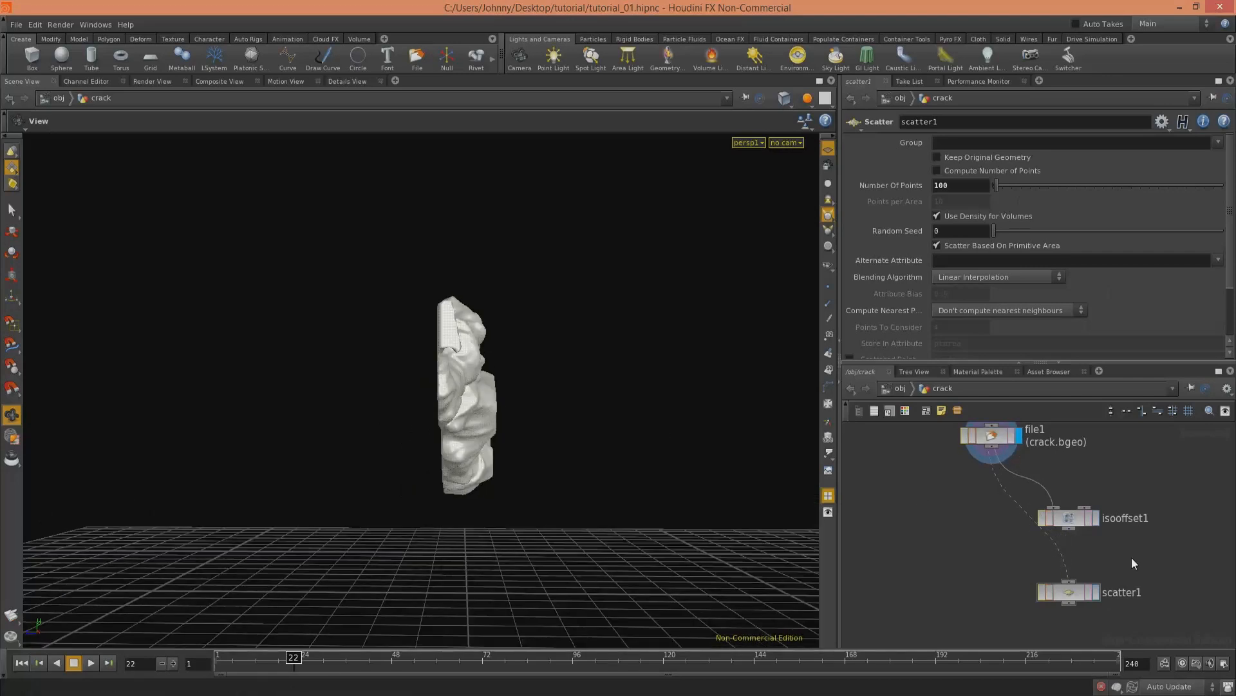
click(1096, 598)
drag(596, 432, 792, 447)
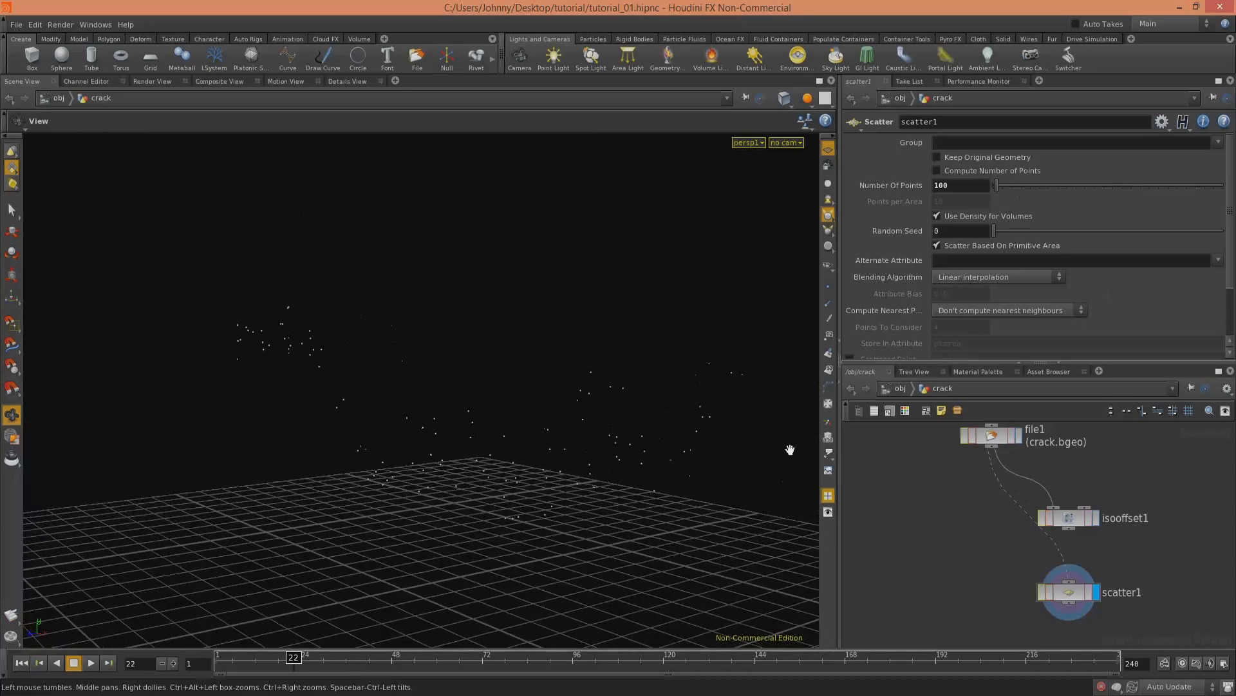
click(1019, 436)
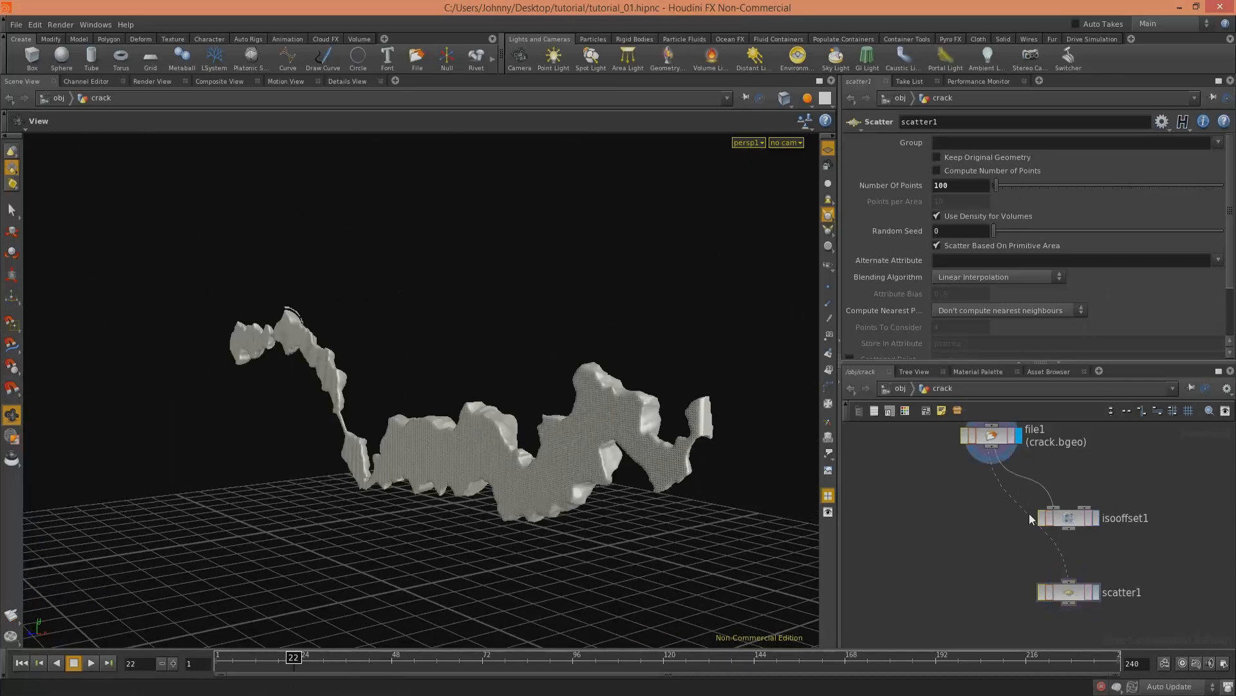
Step: Display scatter1 fed by isooffset1 and add a Voronoi Fracture node below it
click(1096, 592)
drag(632, 436, 712, 464)
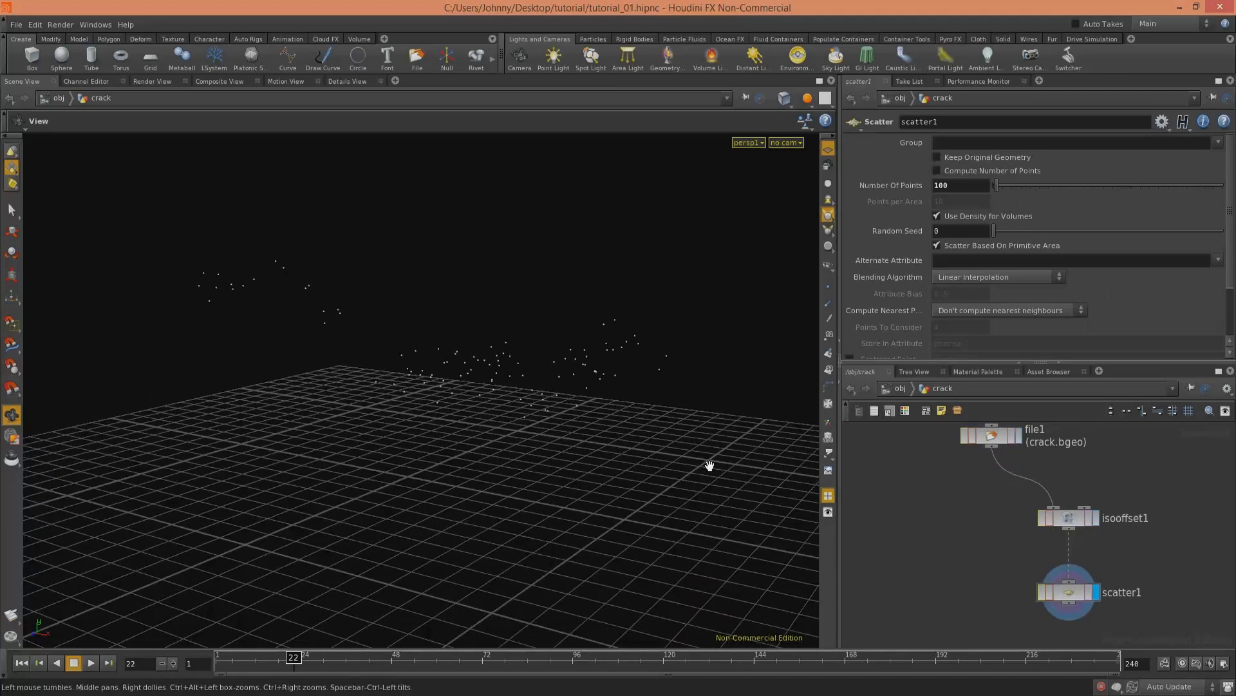
middle_drag(990, 615, 994, 549)
key(Tab)
text(r)
key(Return)
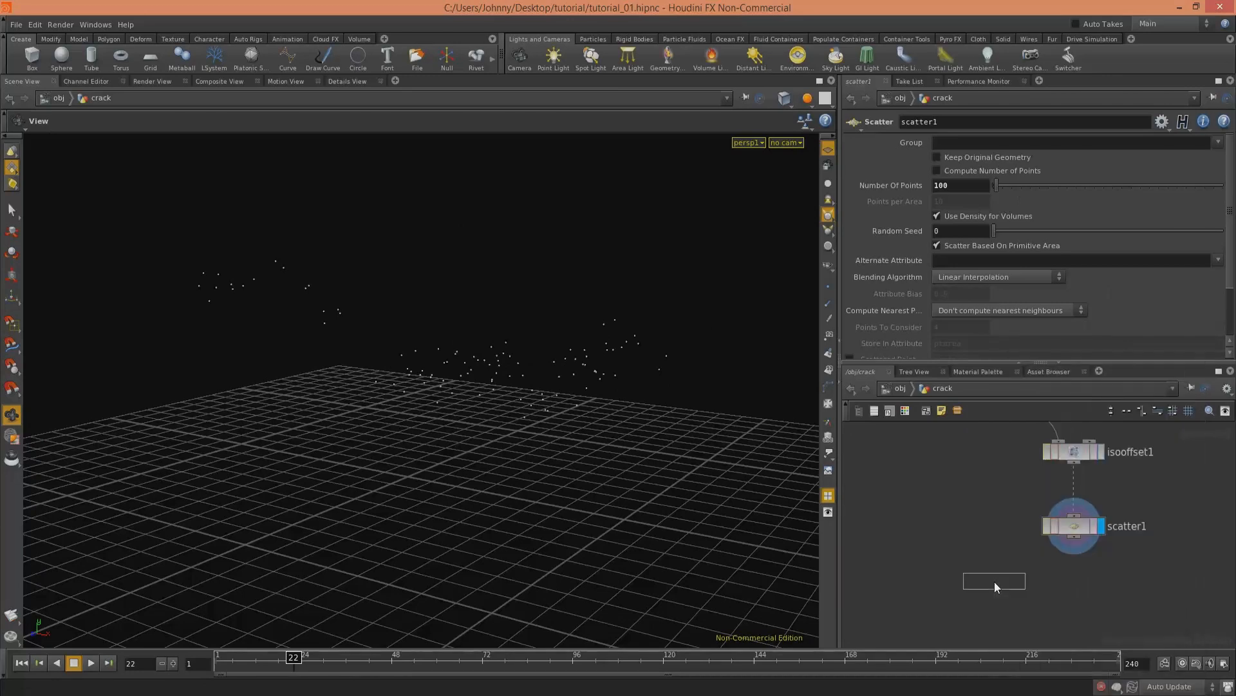
click(998, 596)
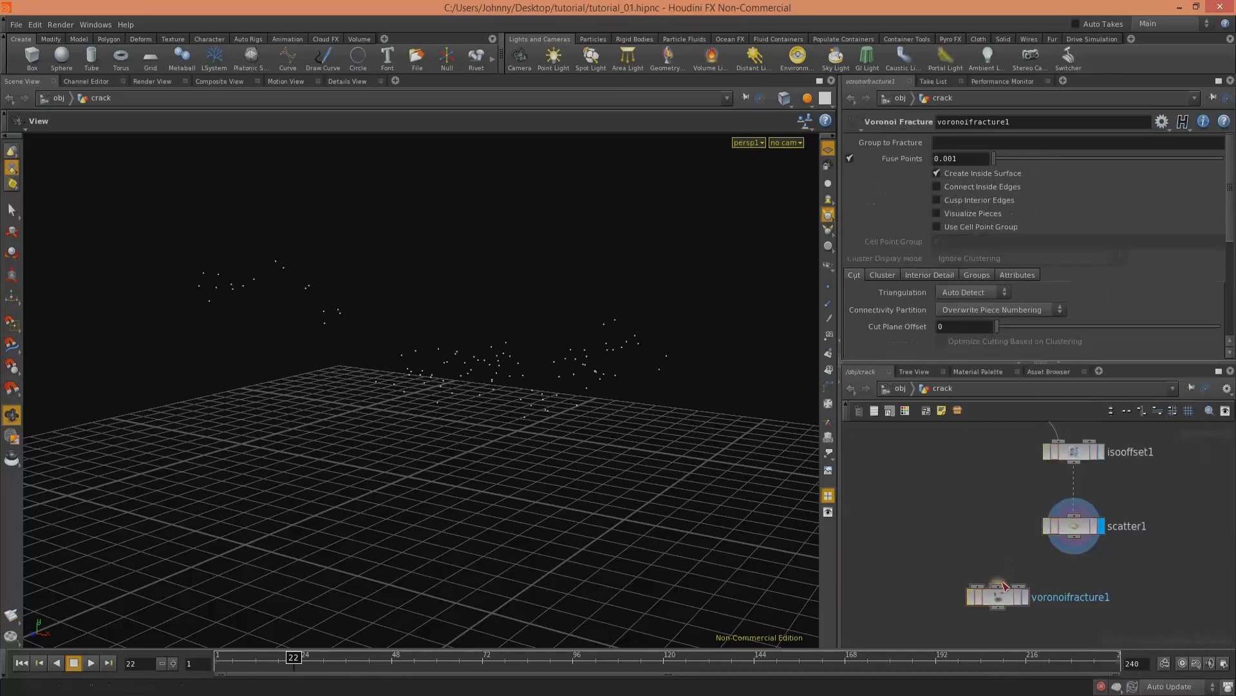
Step: Connect scatter1 to voronoifracture1's cell points input and file1 to its first input, and display voronoifracture1
drag(1074, 553, 1004, 584)
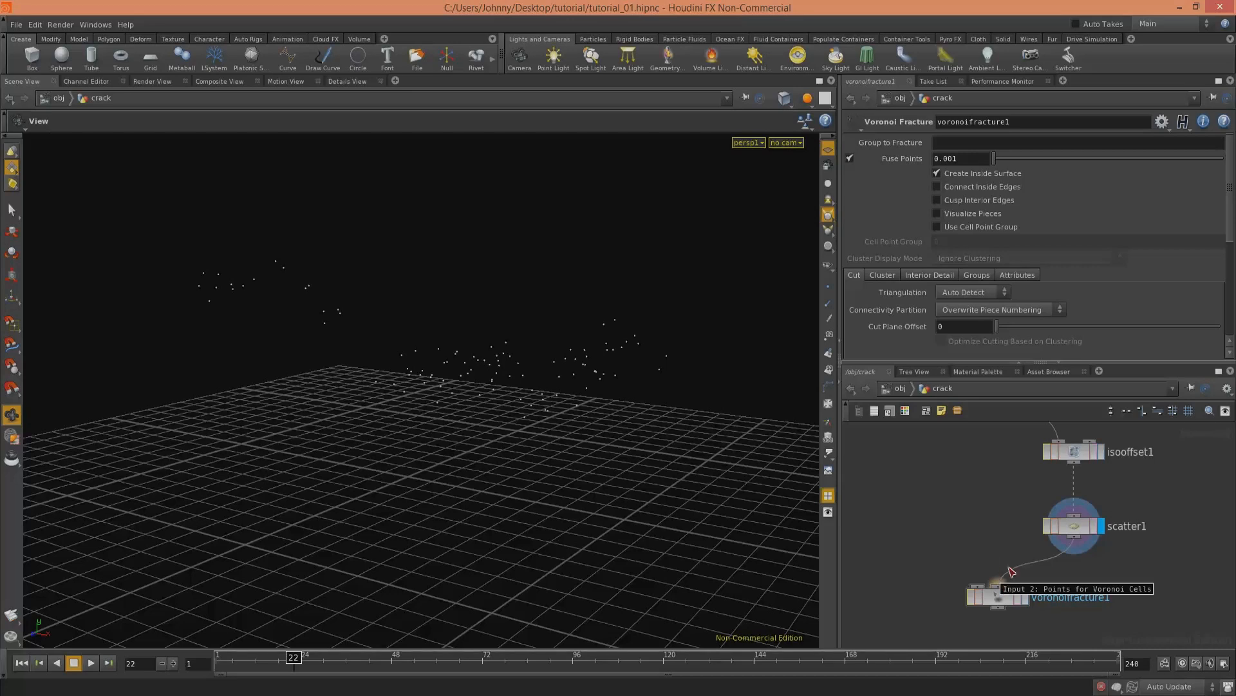
click(977, 585)
middle_drag(982, 529, 968, 644)
click(985, 507)
middle_drag(993, 583, 968, 434)
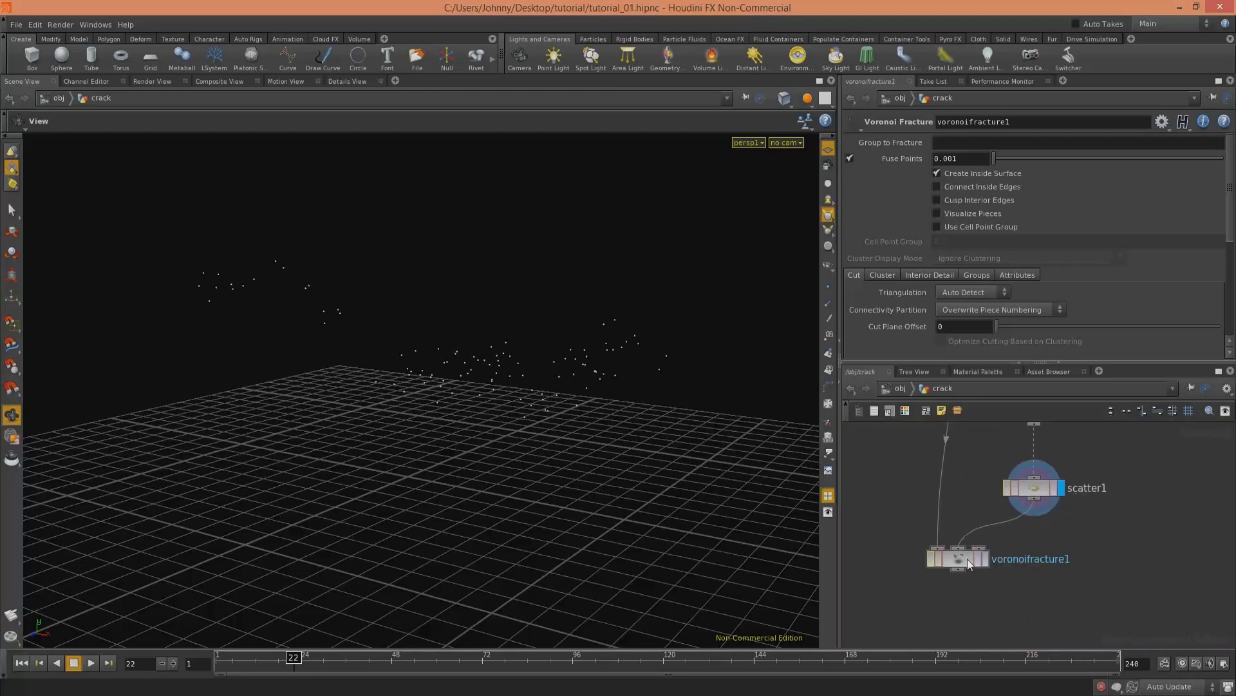
drag(967, 558, 969, 583)
click(986, 583)
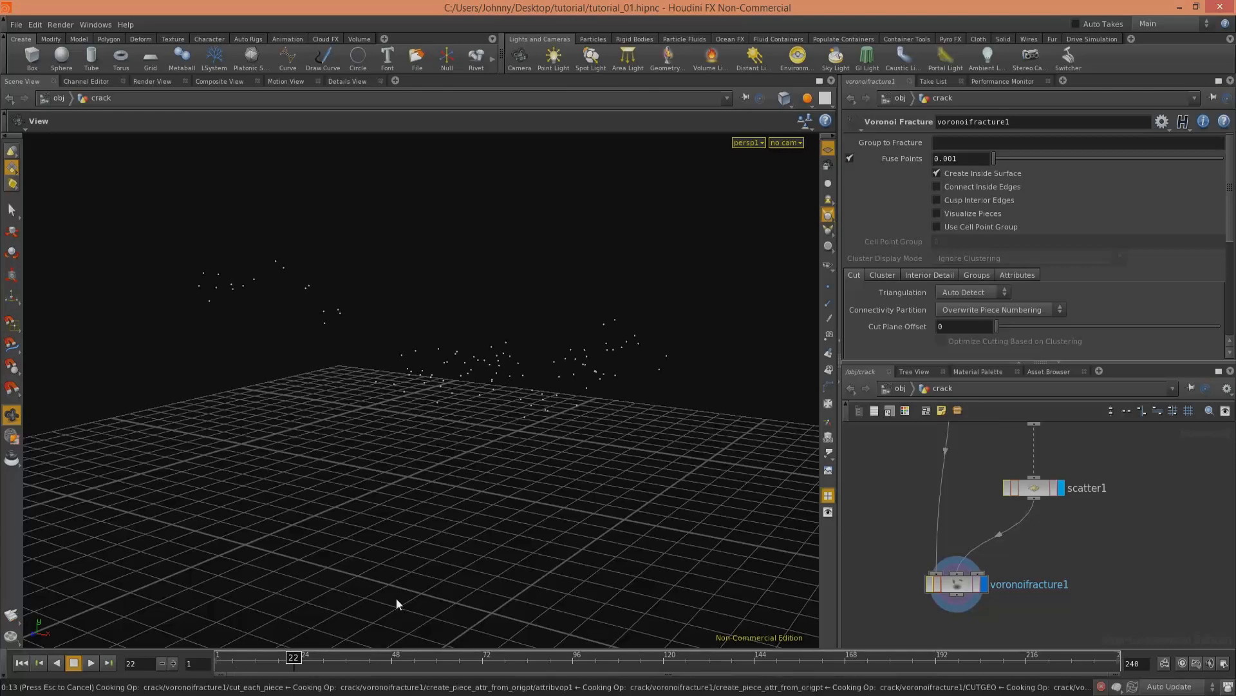
Step: Insert a PolyReduce node directly below file1, ahead of both the isooffset and fracture branches, and display it
middle_drag(994, 491, 998, 612)
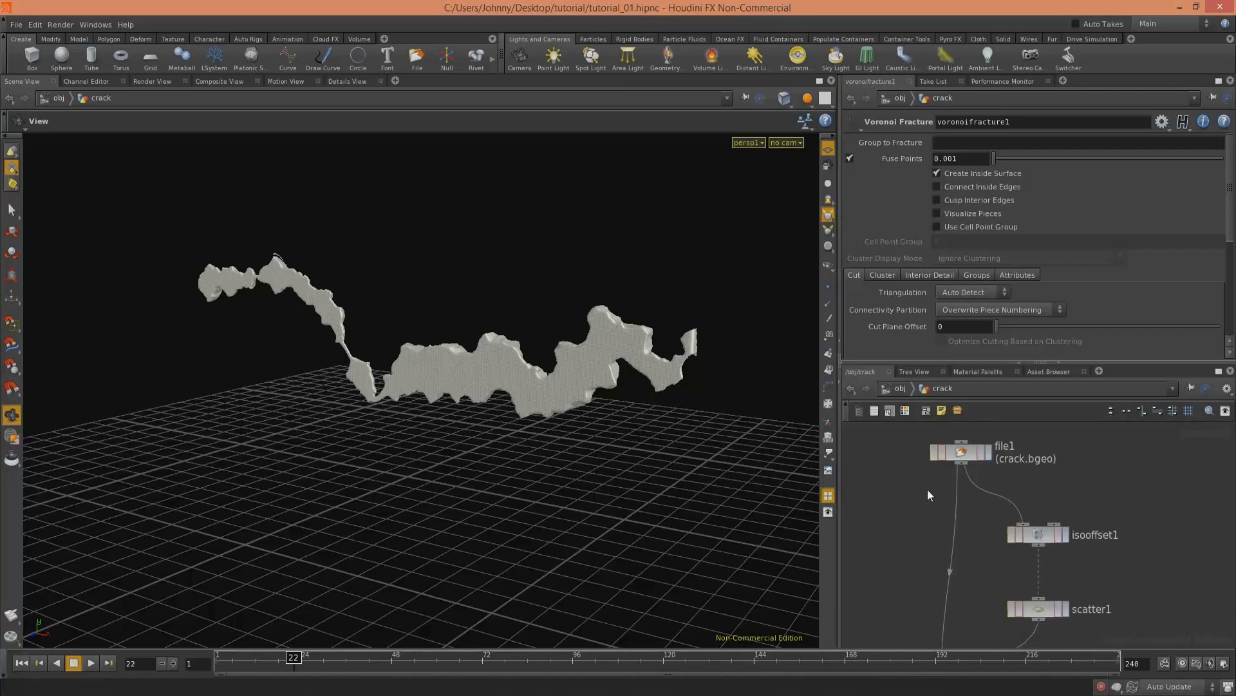
click(988, 453)
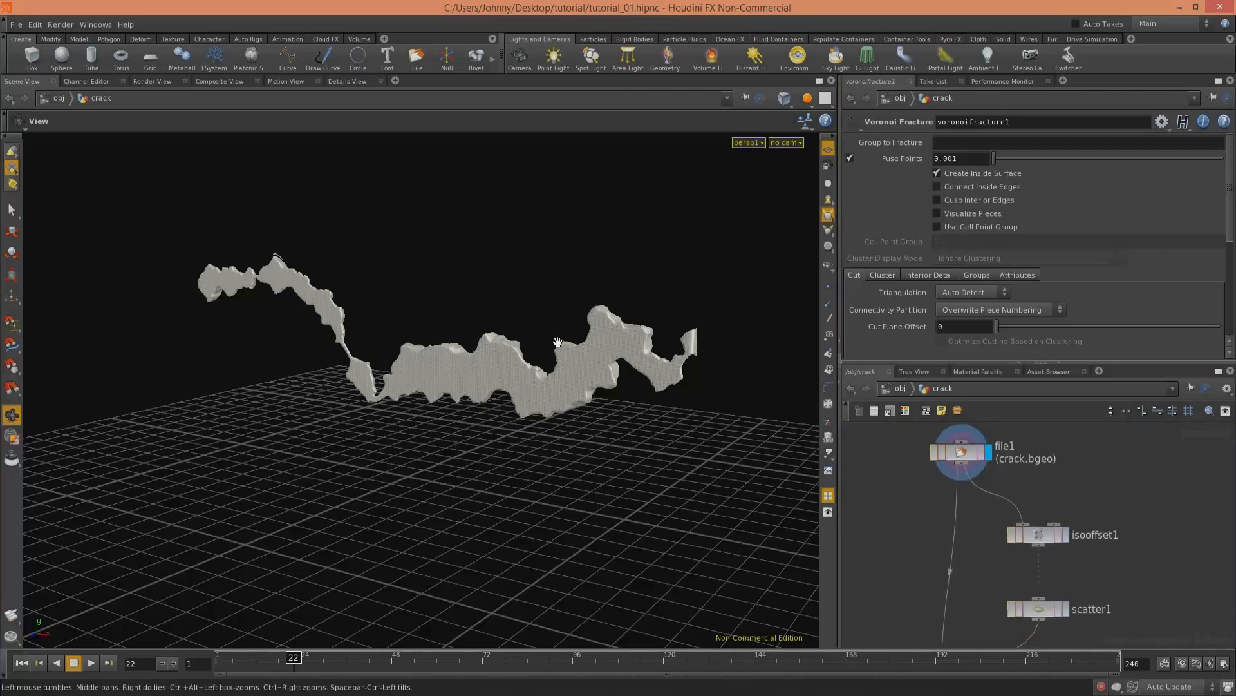
key(Tab)
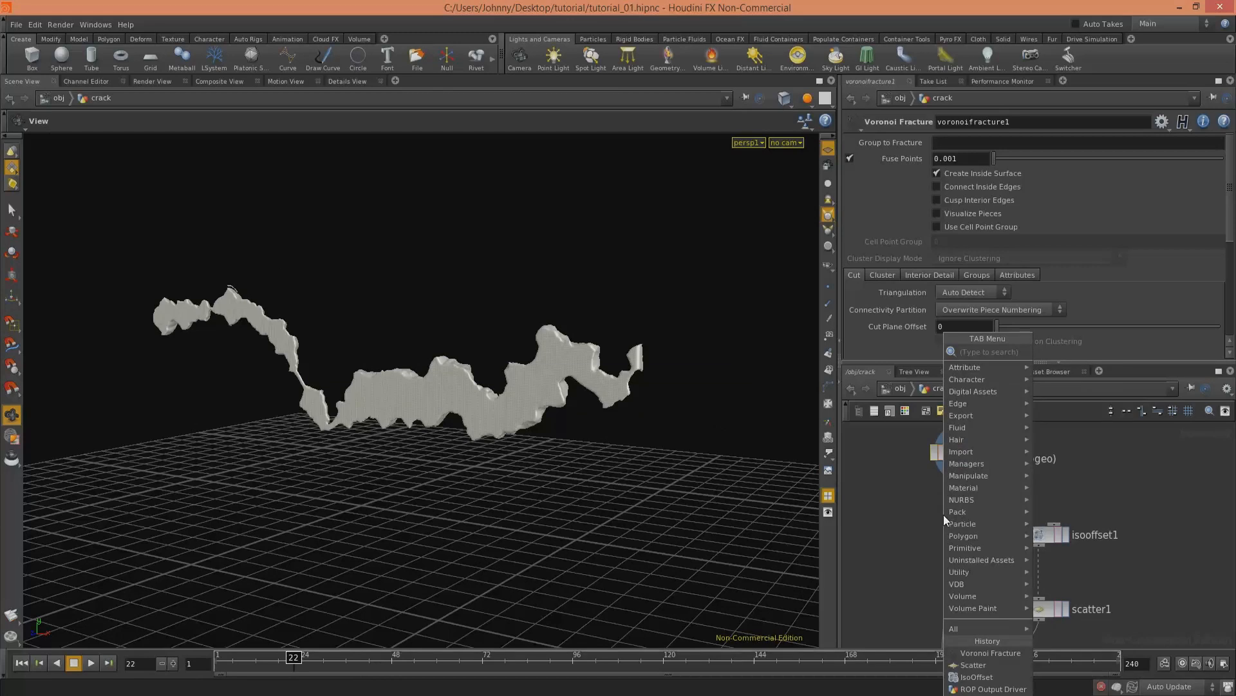
text(PolyReduce)
key(Return)
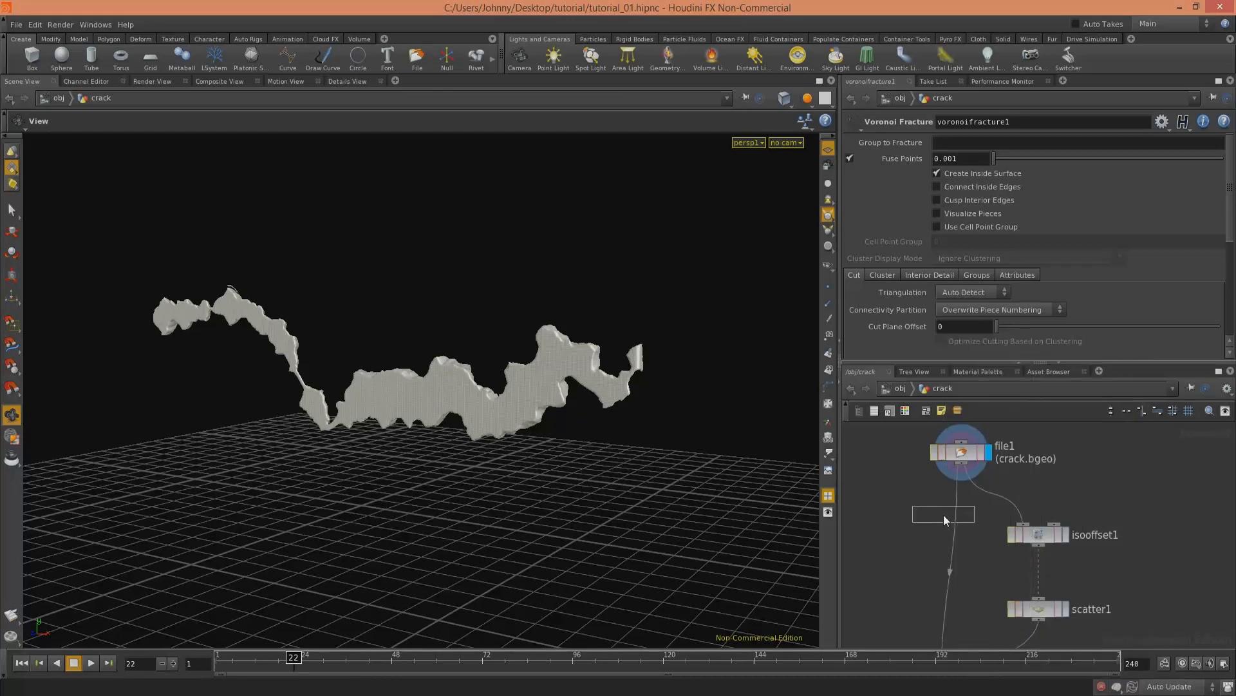
click(902, 505)
drag(903, 505, 954, 515)
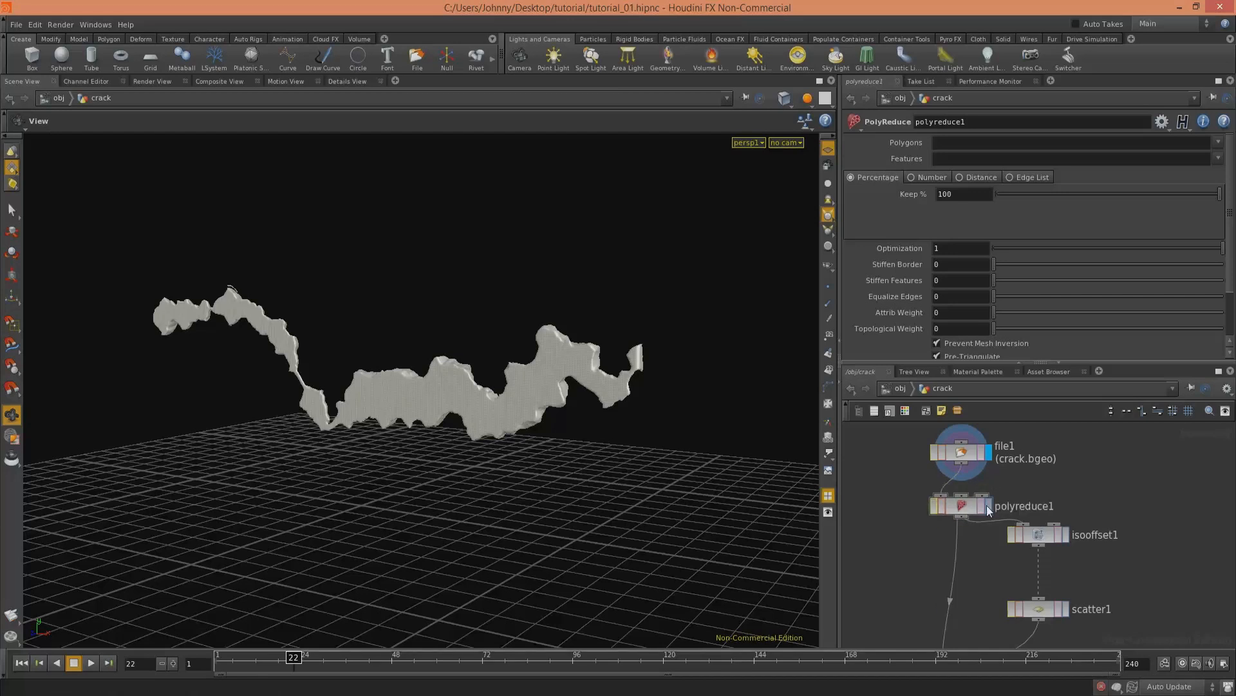
click(988, 505)
Step: Set polyreduce1's Keep % to 2.3 and examine the reduced crack mesh
drag(631, 335, 747, 354)
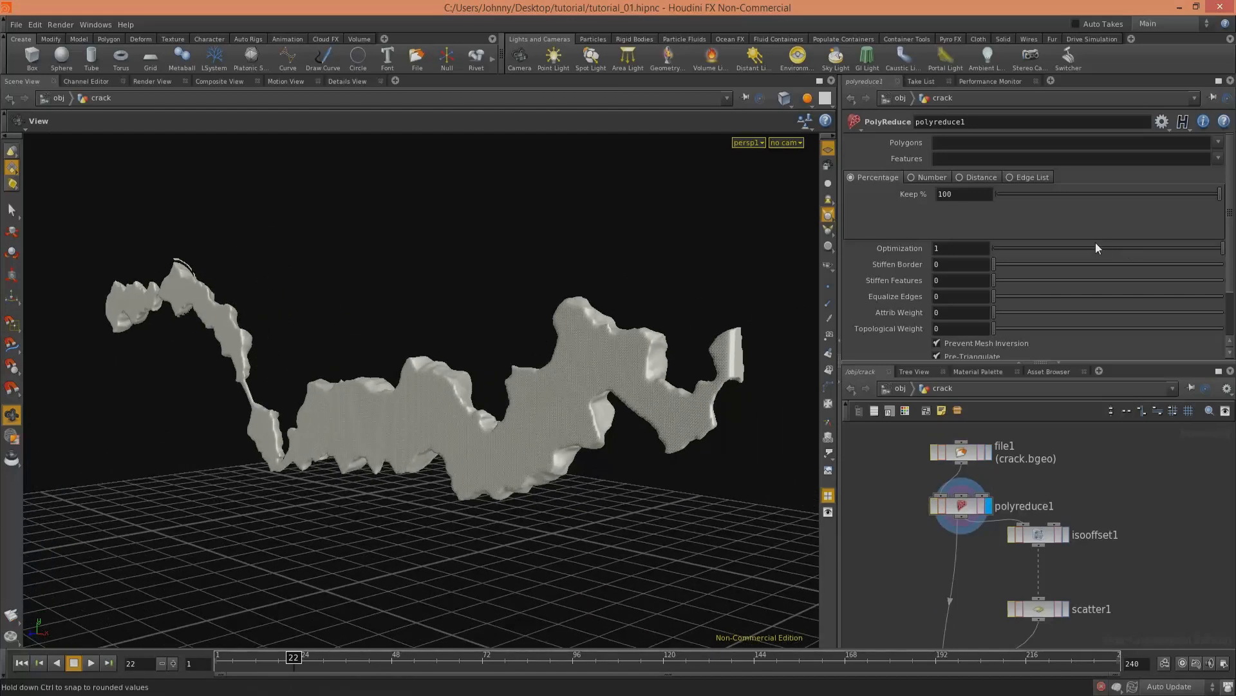
click(1002, 194)
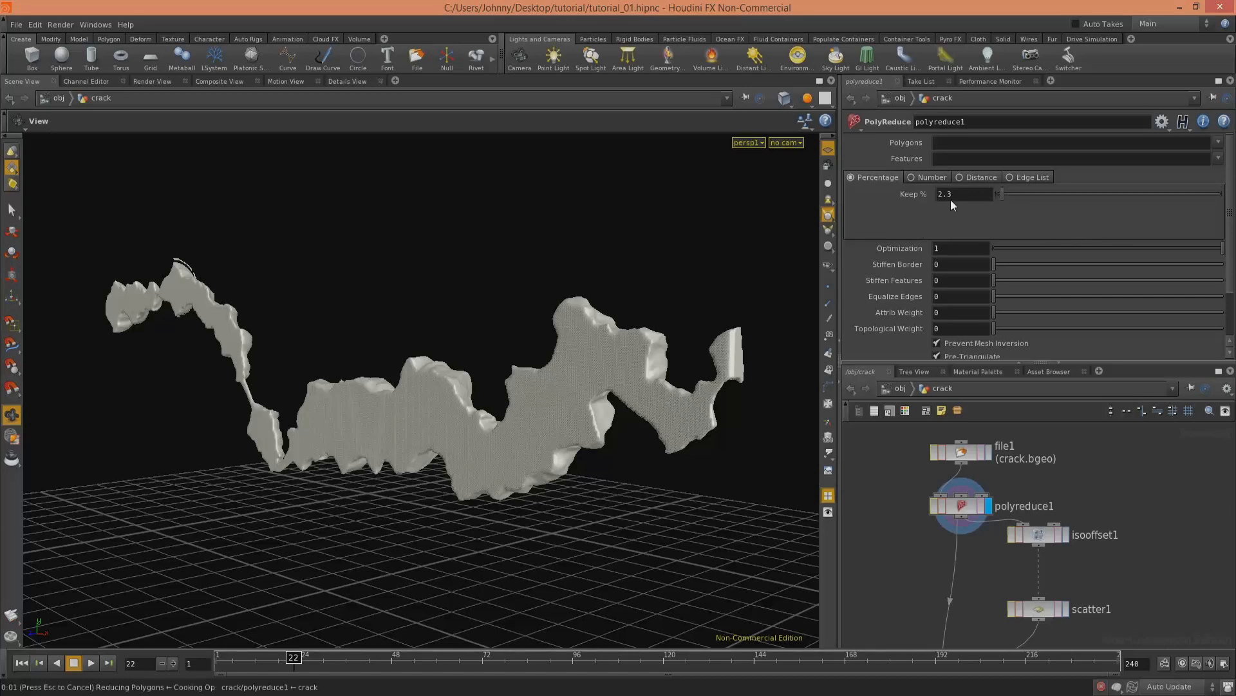
drag(706, 287, 803, 290)
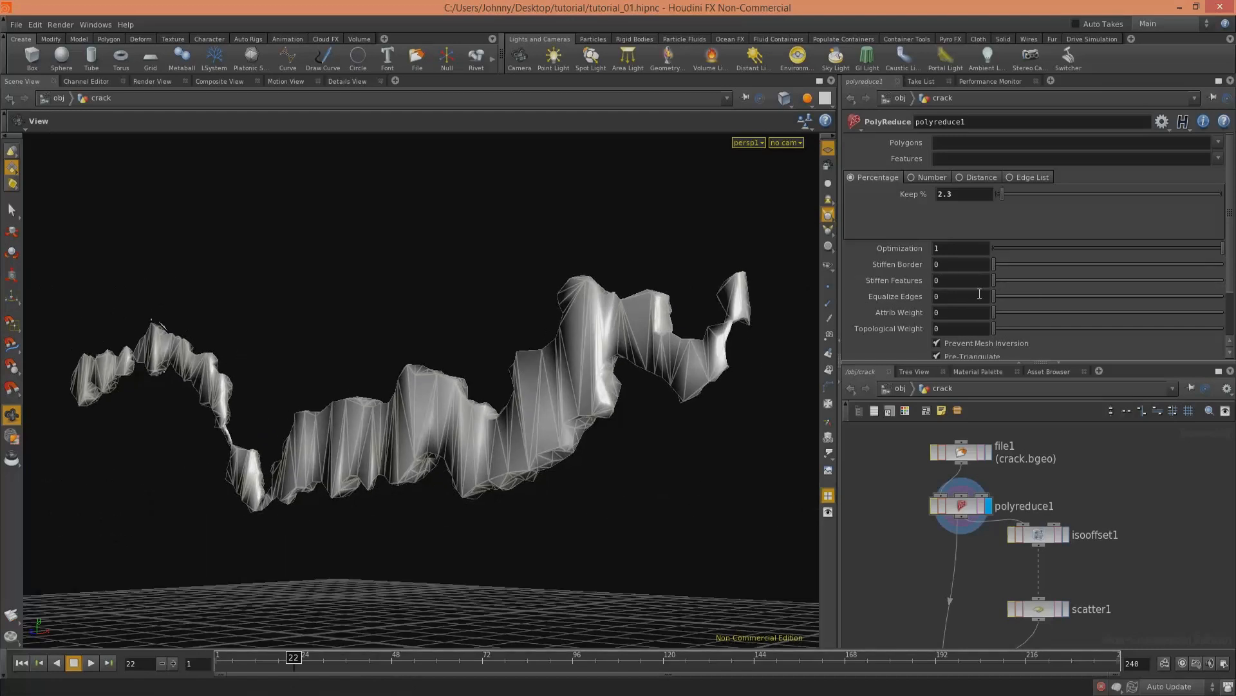
Step: Try a Stiffen Border value of 3.03 on polyreduce1 and restore the parameter's default
click(1014, 264)
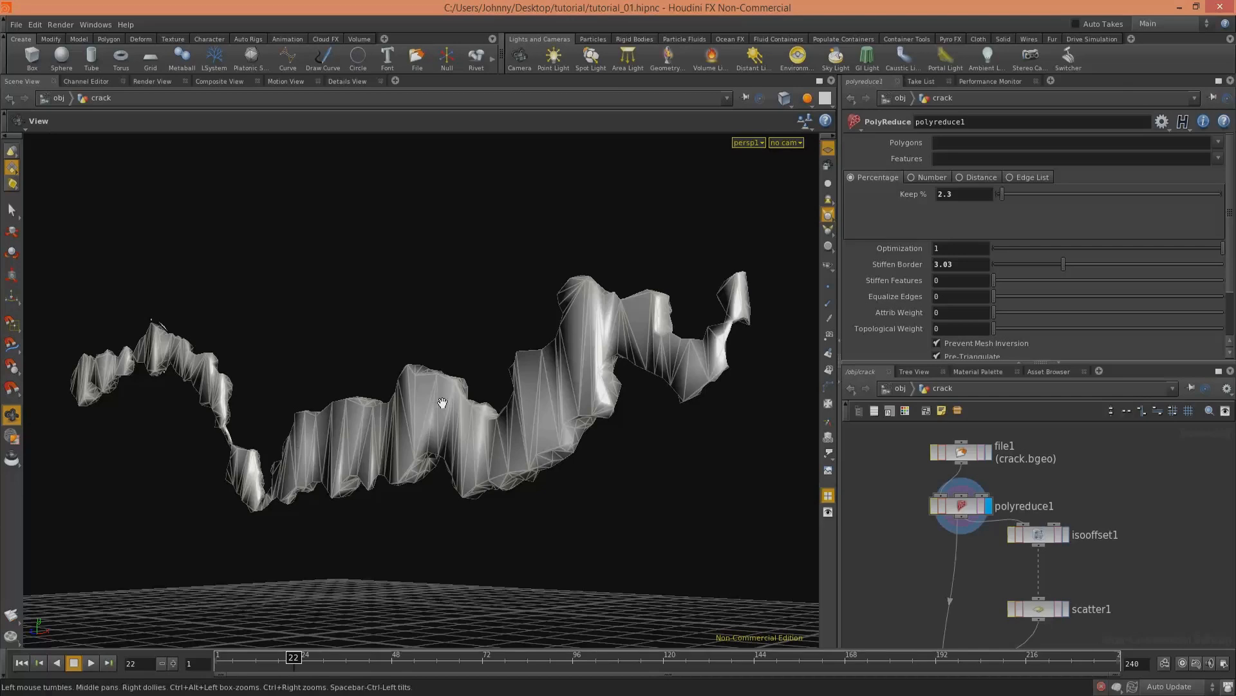
drag(445, 406, 499, 403)
ctrl+middle_click(914, 269)
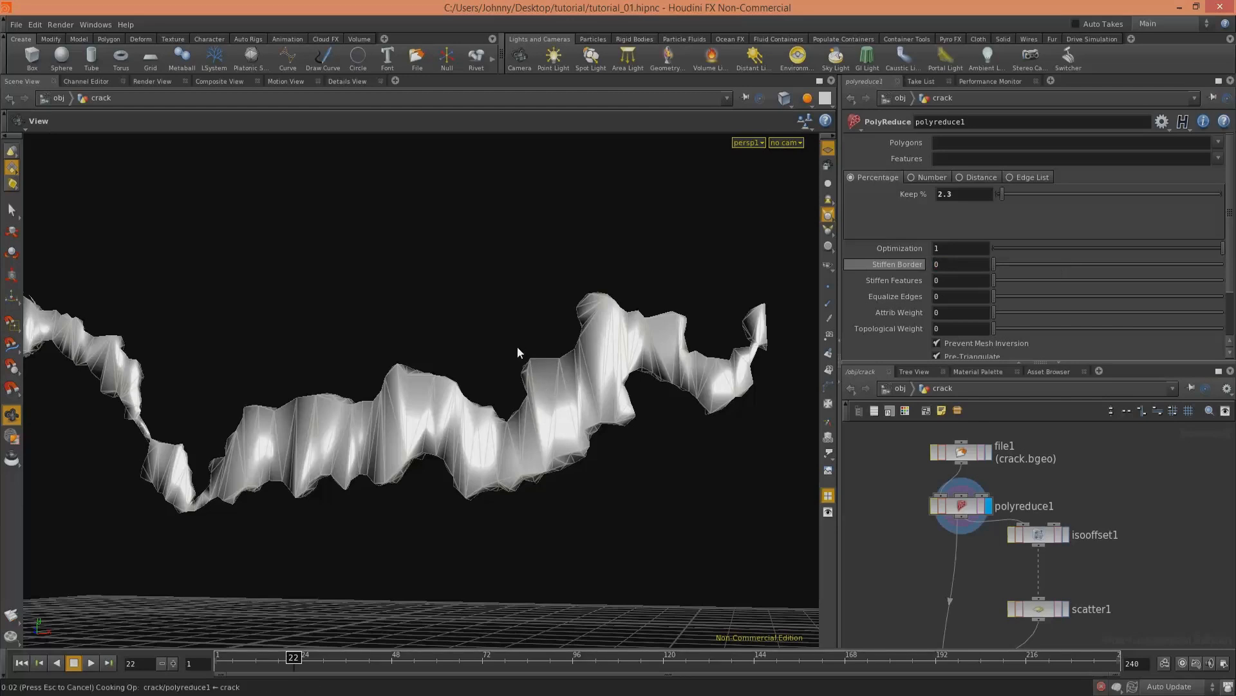
Step: Display voronoifracture1 and examine the fracture lines on the reduced crack
drag(447, 366, 407, 345)
middle_drag(1125, 519, 1134, 430)
click(998, 613)
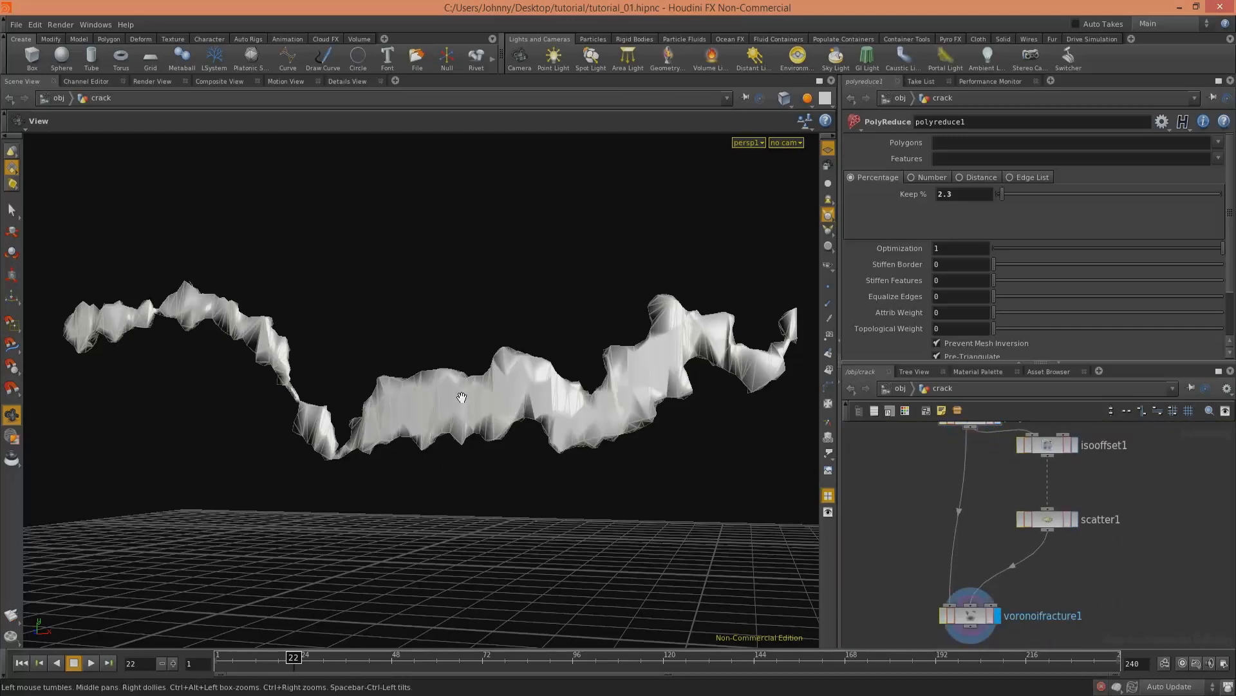
mouse_move(482, 384)
mouse_down()
mouse_move(515, 385)
mouse_move(460, 388)
mouse_up()
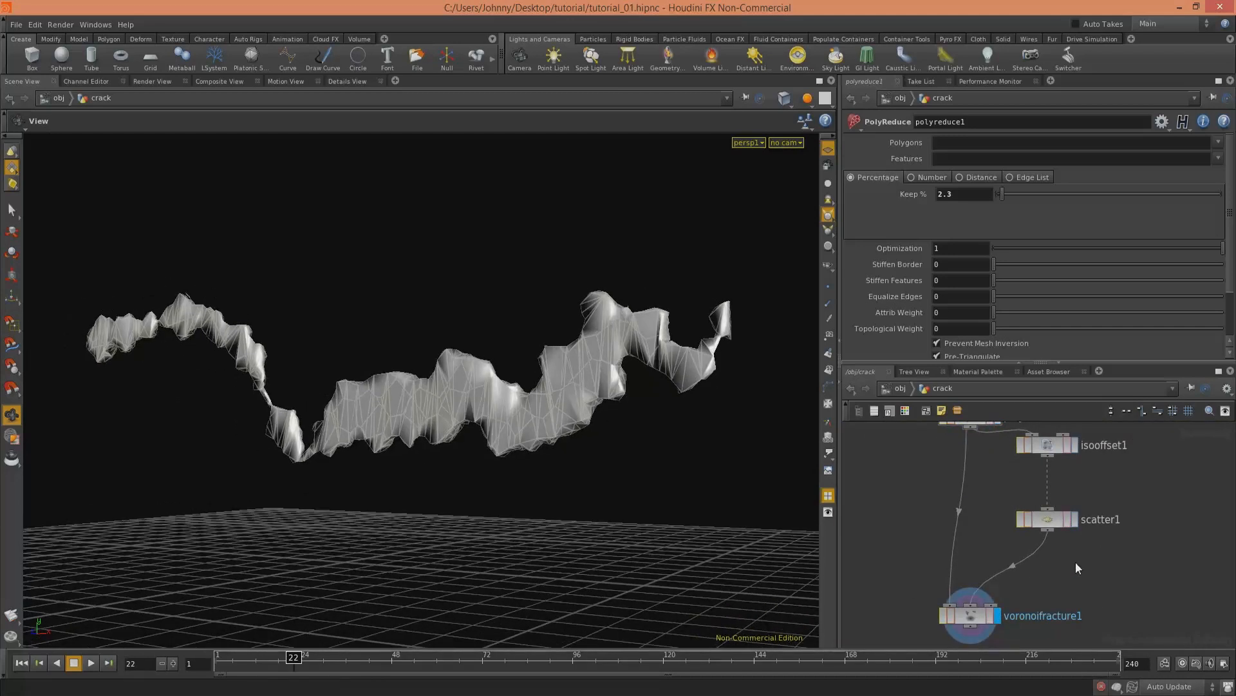
Step: Set scatter1's Number Of Points to 200 and examine the fractured crack
click(1061, 520)
click(963, 185)
text(20)
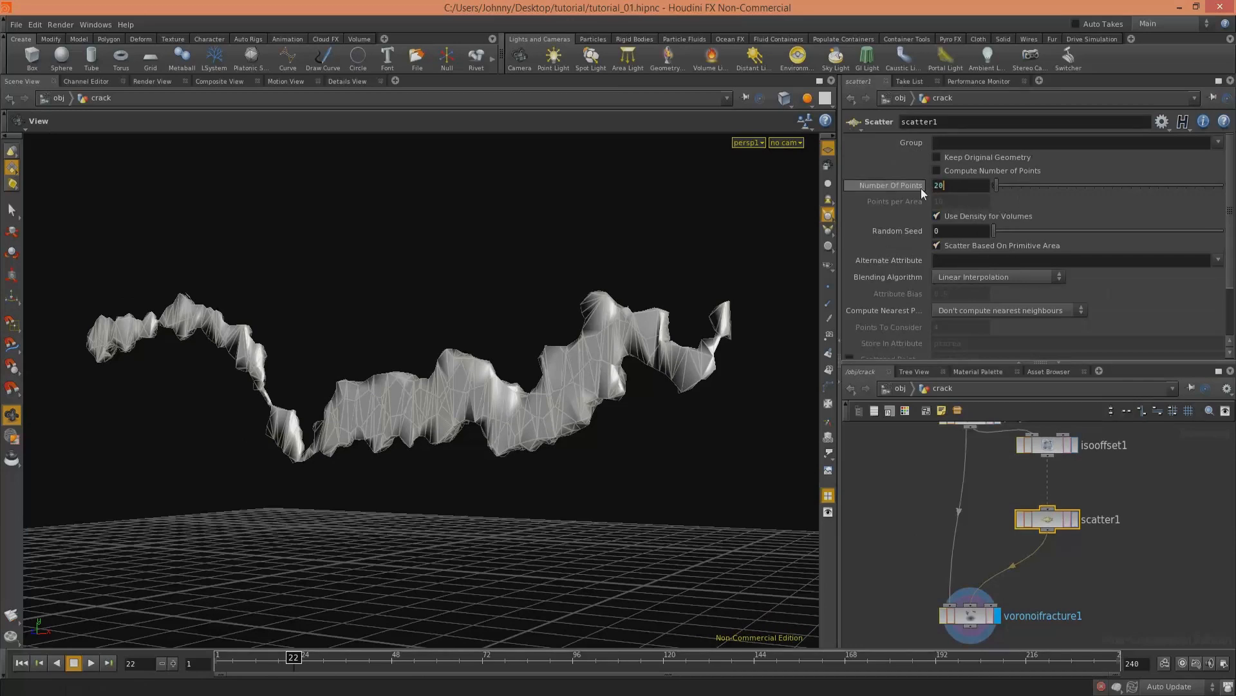
text(0)
key(Return)
drag(588, 340, 555, 331)
Step: Inspect the separated pieces with a temporary Exploded View node connected to voronoifracture1, and delete the node
middle_drag(1108, 603, 1073, 570)
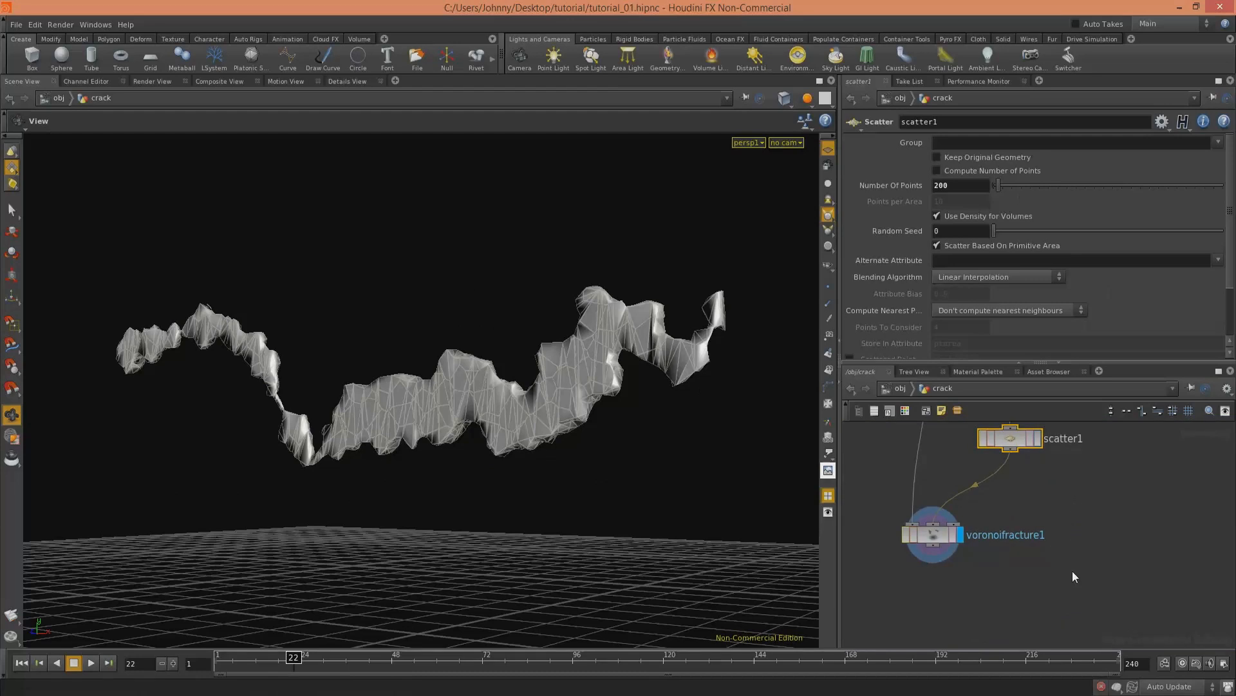
key(Tab)
mouse_move(1076, 580)
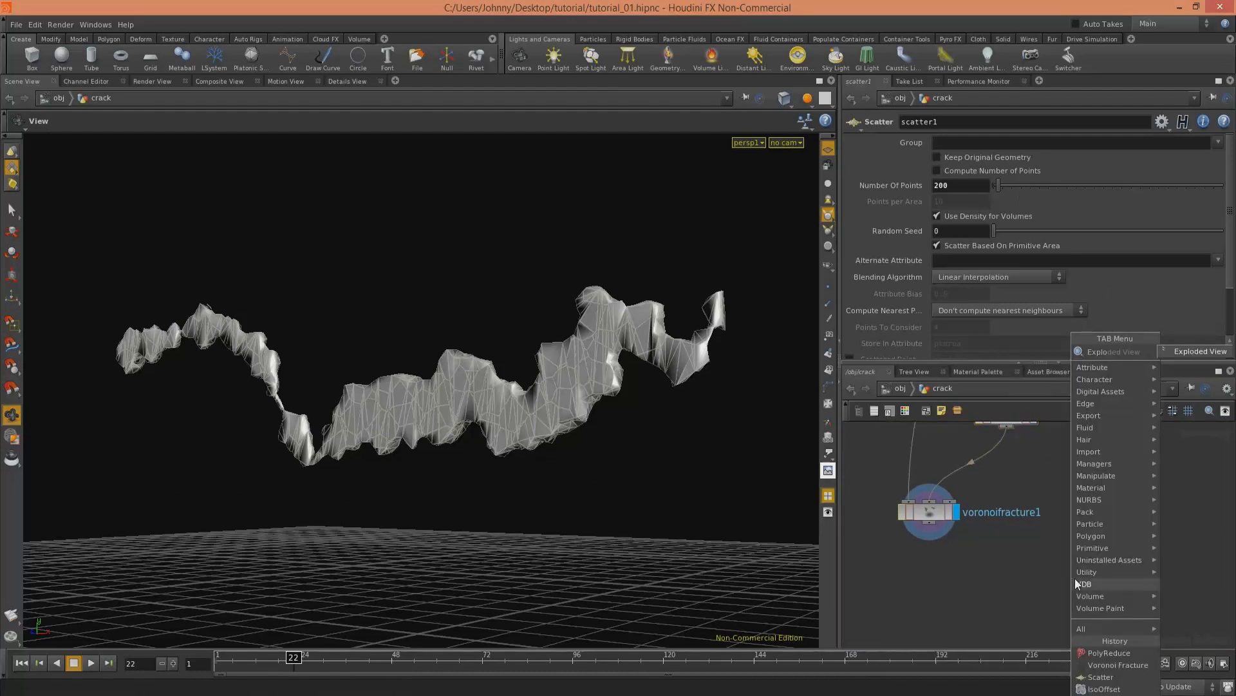
text(Explo)
click(1173, 356)
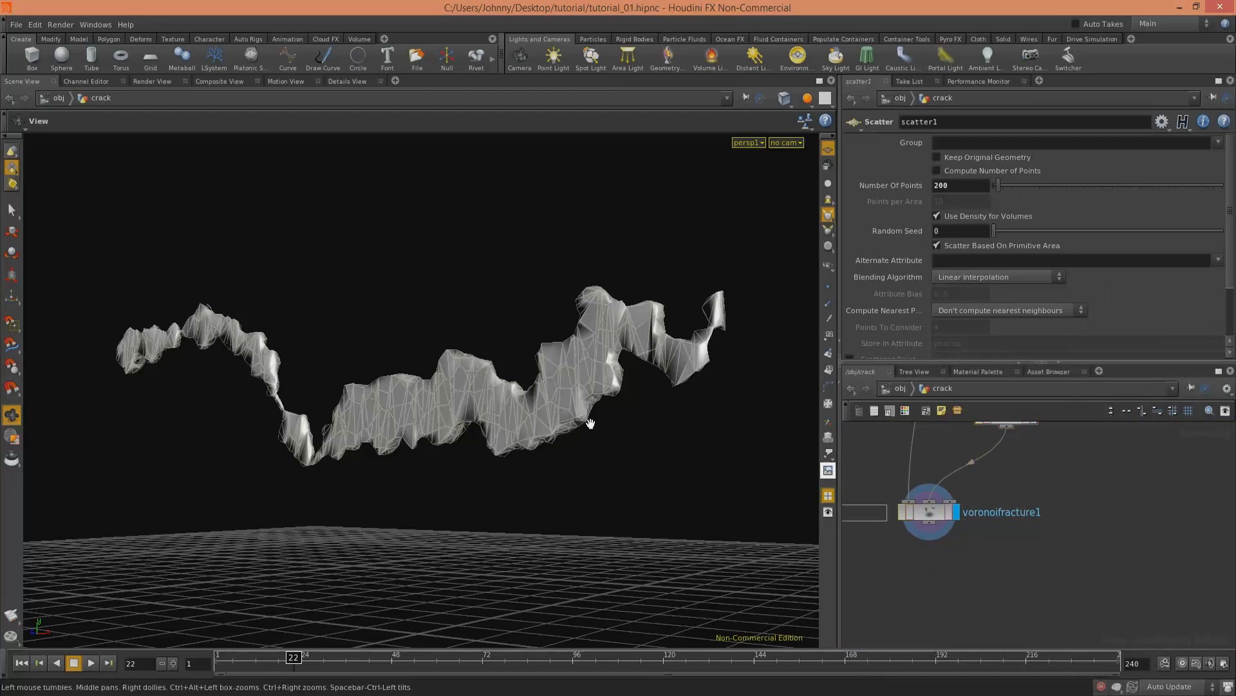
click(1068, 593)
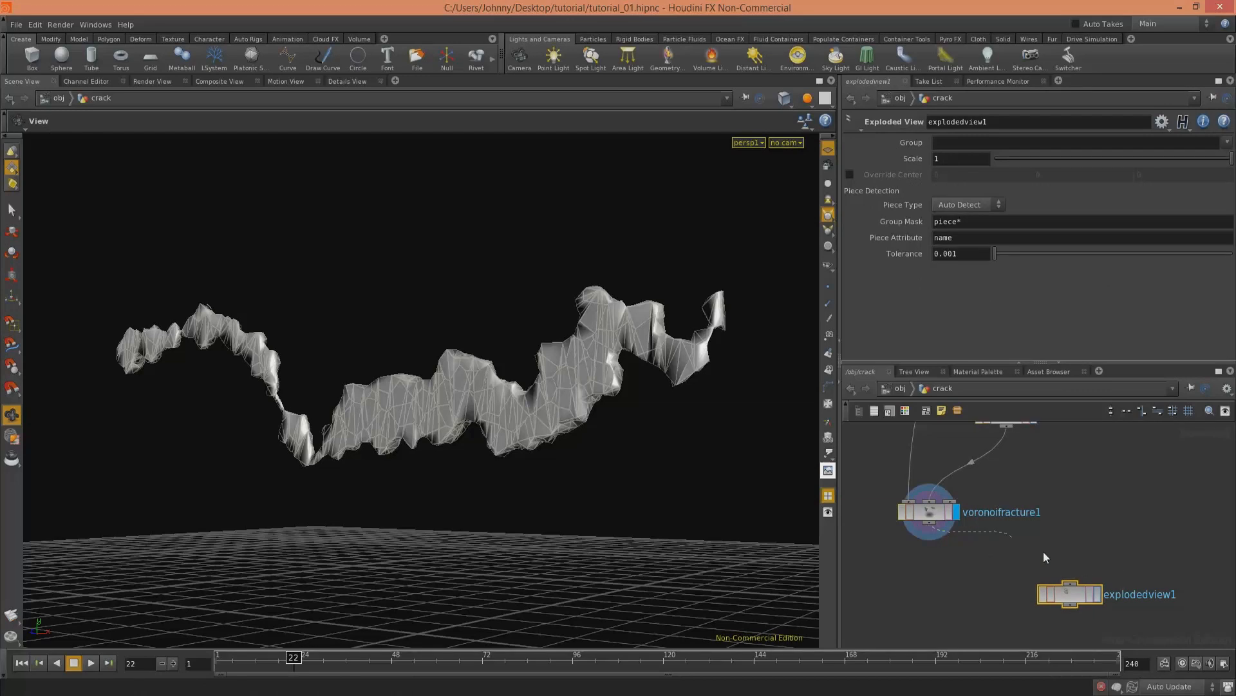
click(1098, 594)
drag(490, 425, 403, 423)
mouse_move(403, 424)
right_down()
mouse_move(361, 418)
mouse_move(387, 421)
right_up()
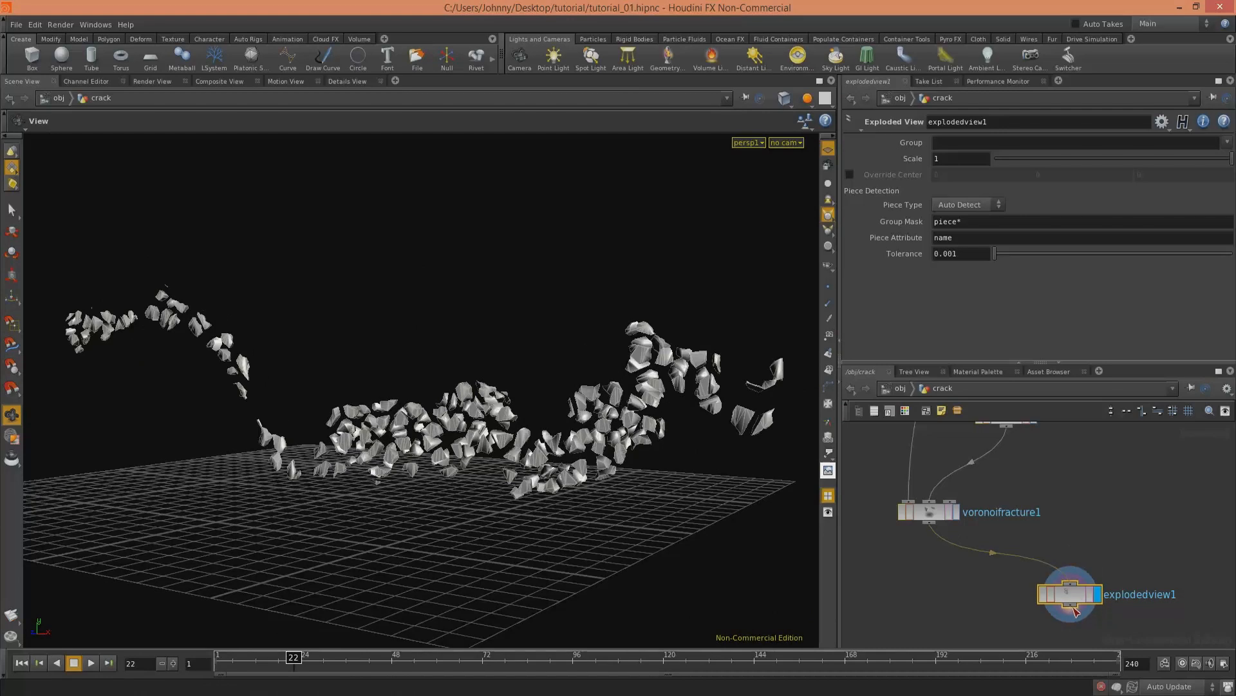
key(Delete)
Step: Set scatter1's Number Of Points to 50 and examine the larger fracture pieces
middle_drag(1056, 447, 1069, 516)
click(1020, 485)
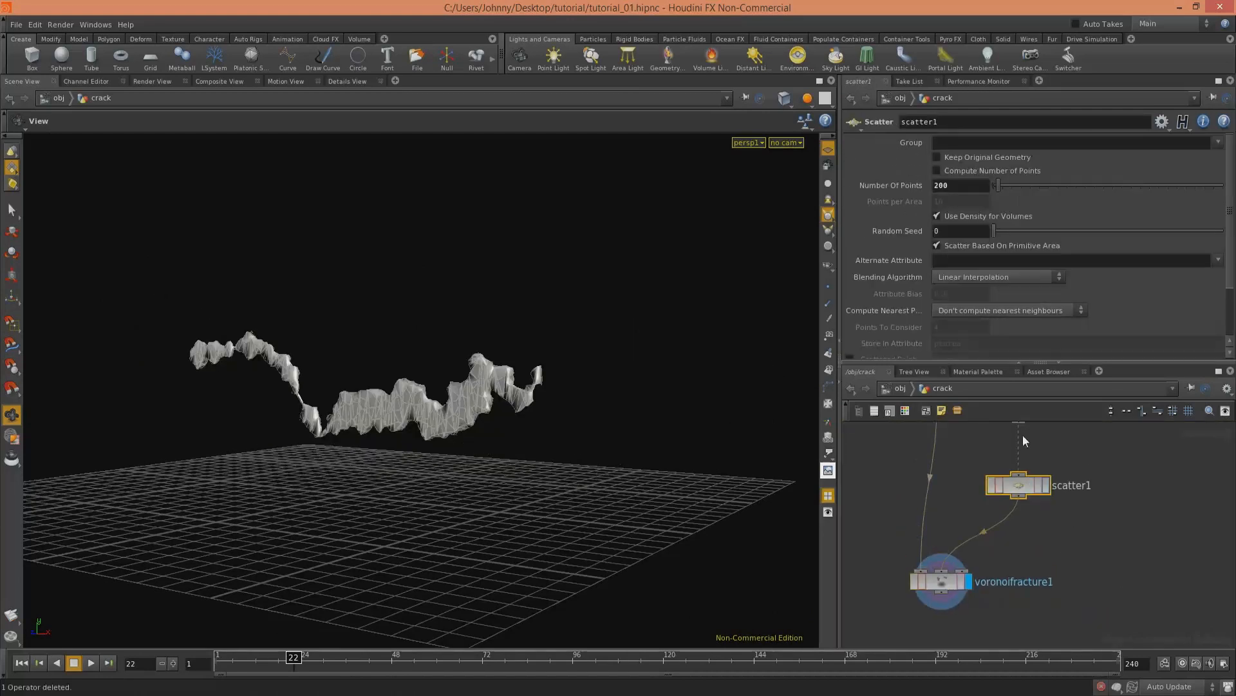
drag(966, 186, 921, 192)
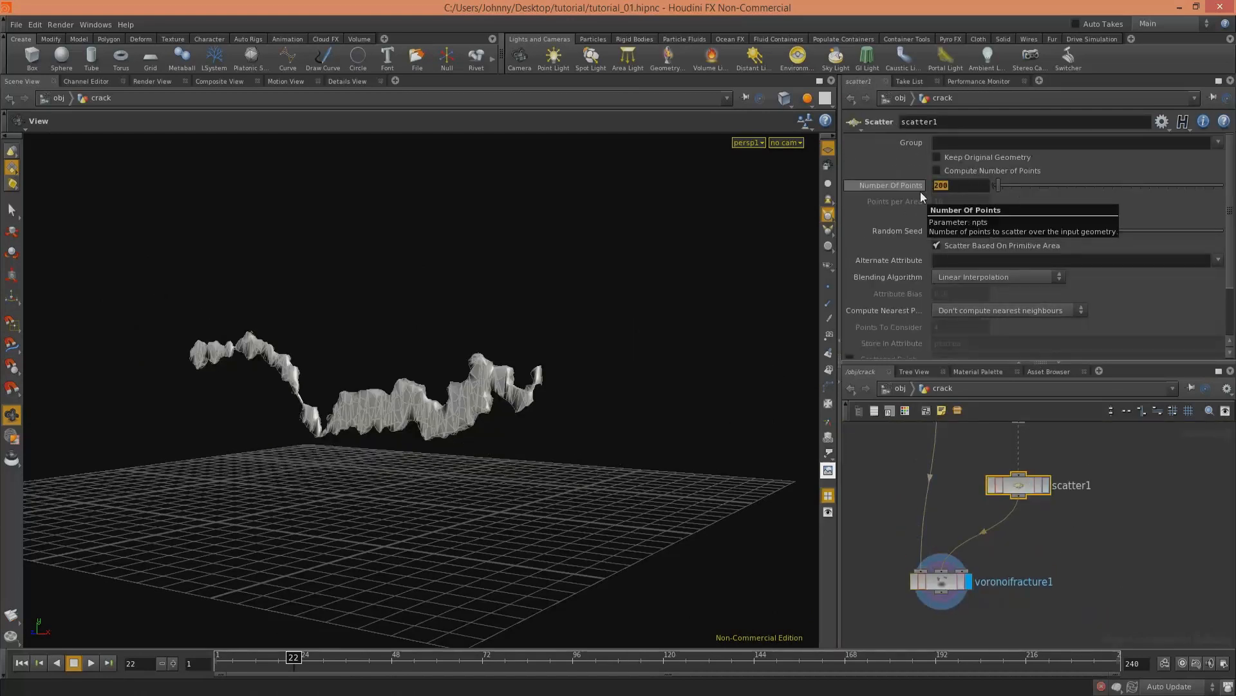
text(50)
key(Return)
scroll(770, 349, up, 3)
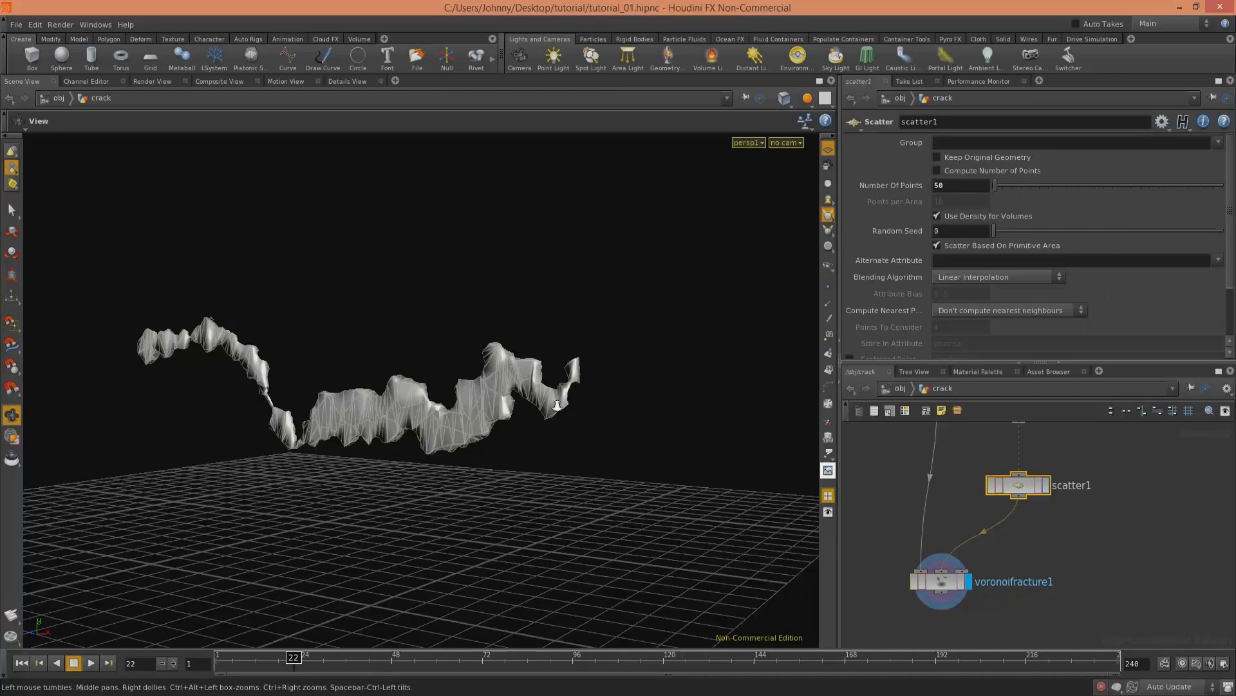
mouse_move(1033, 581)
middle_down()
mouse_move(1030, 532)
mouse_move(1036, 556)
middle_up()
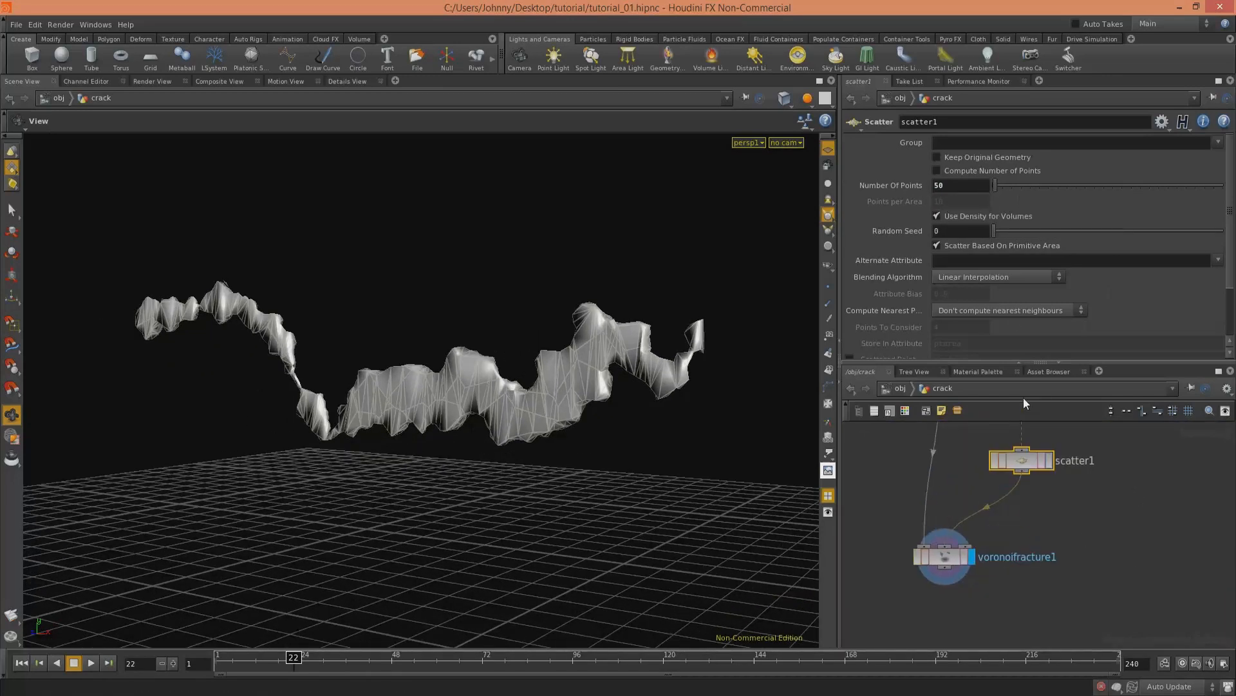
drag(547, 322, 213, 338)
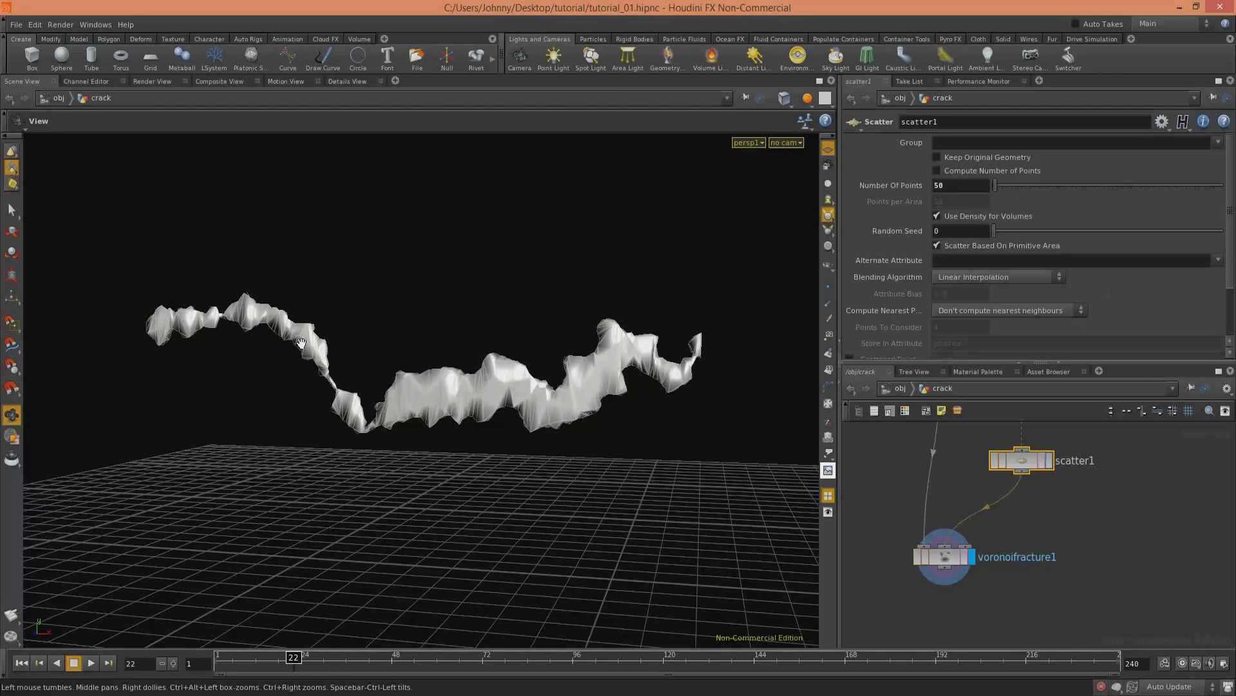
Step: Enable Use Cell Point Group on voronoifracture1 and play the timeline briefly to check the isolated cell
click(942, 555)
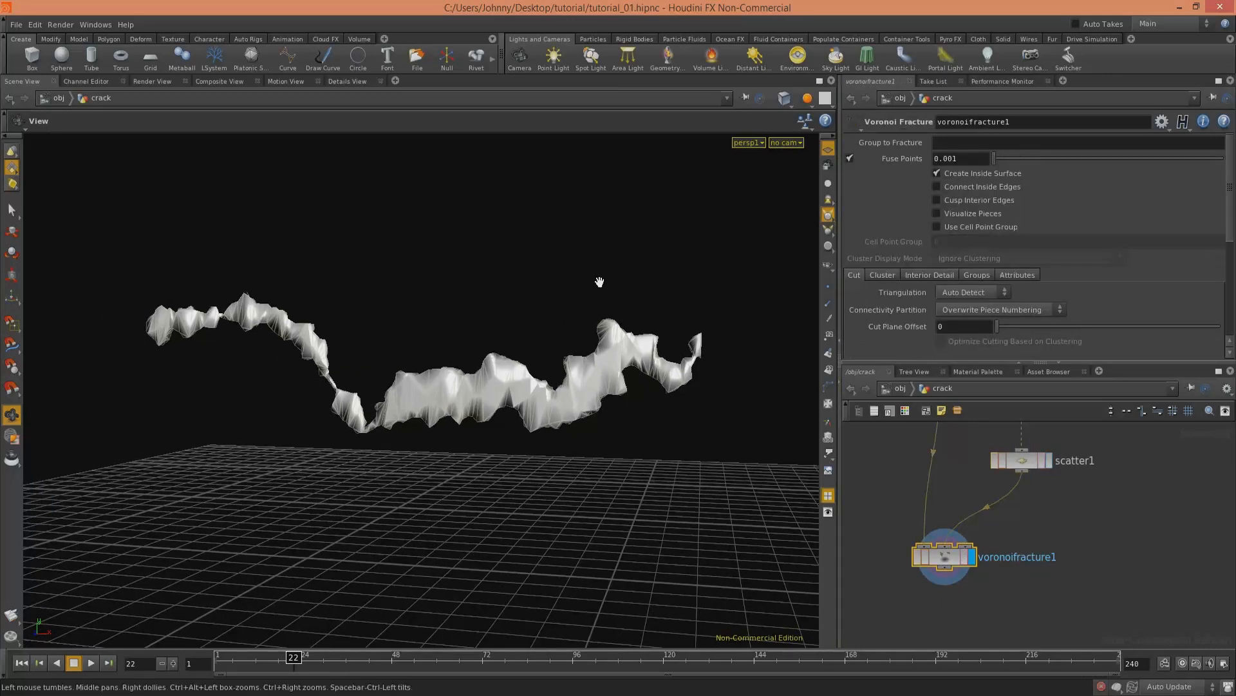
drag(588, 288, 431, 321)
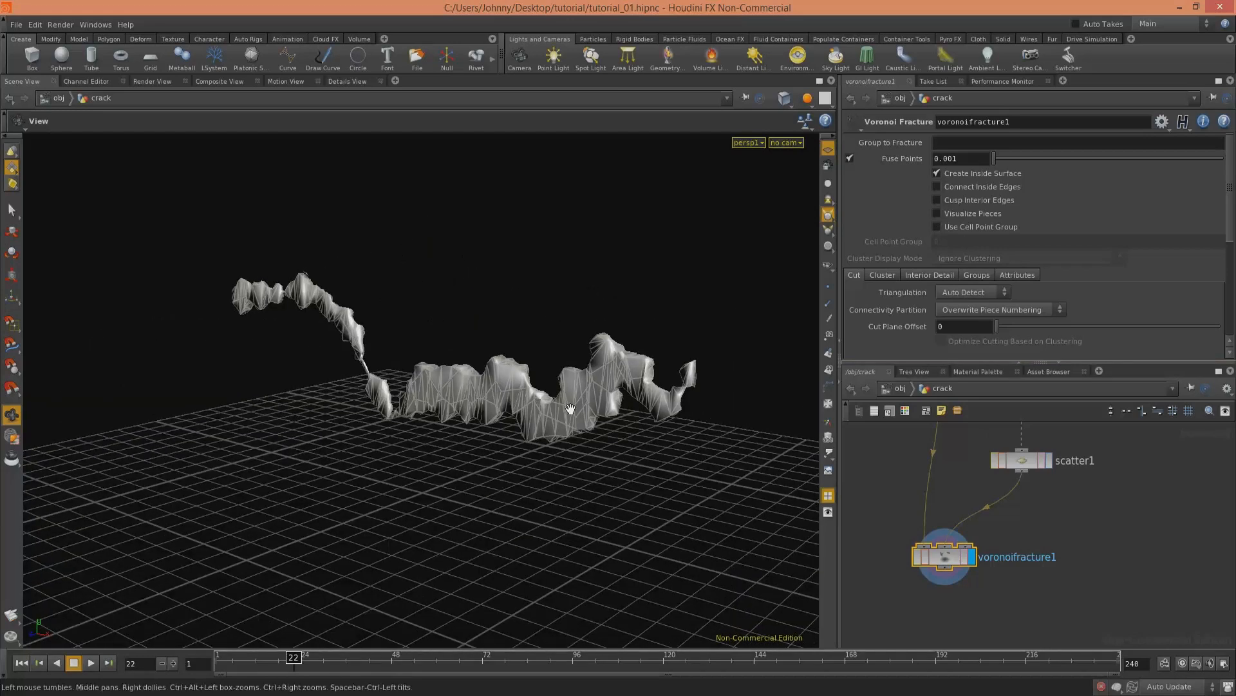
middle_drag(586, 396, 501, 381)
right_drag(501, 382, 602, 360)
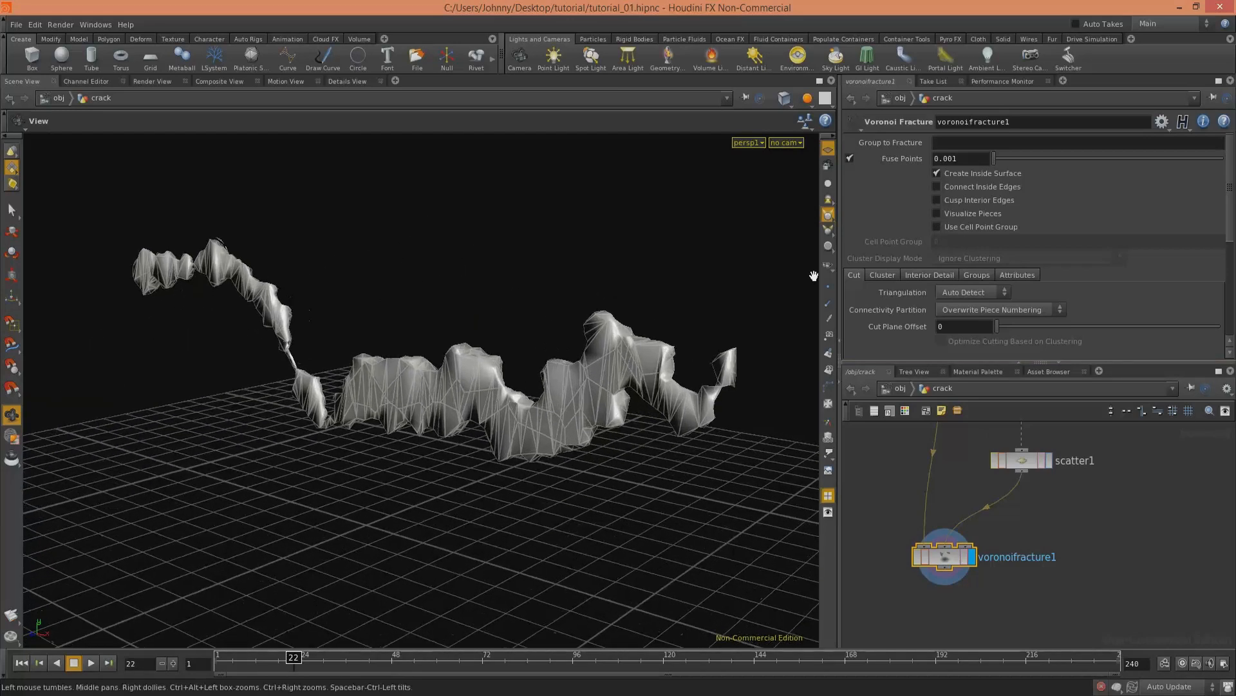
drag(515, 342, 466, 354)
click(937, 227)
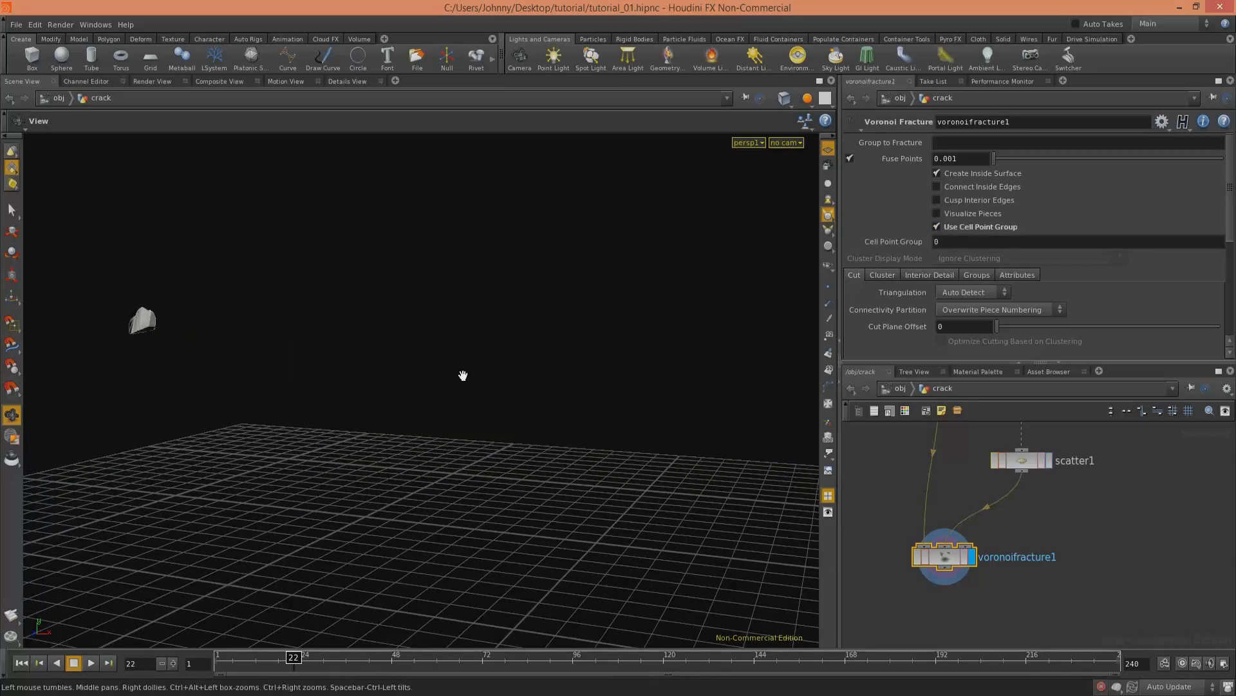
click(91, 662)
click(74, 662)
mouse_move(958, 240)
middle_down()
mouse_move(1009, 238)
mouse_move(951, 243)
middle_up()
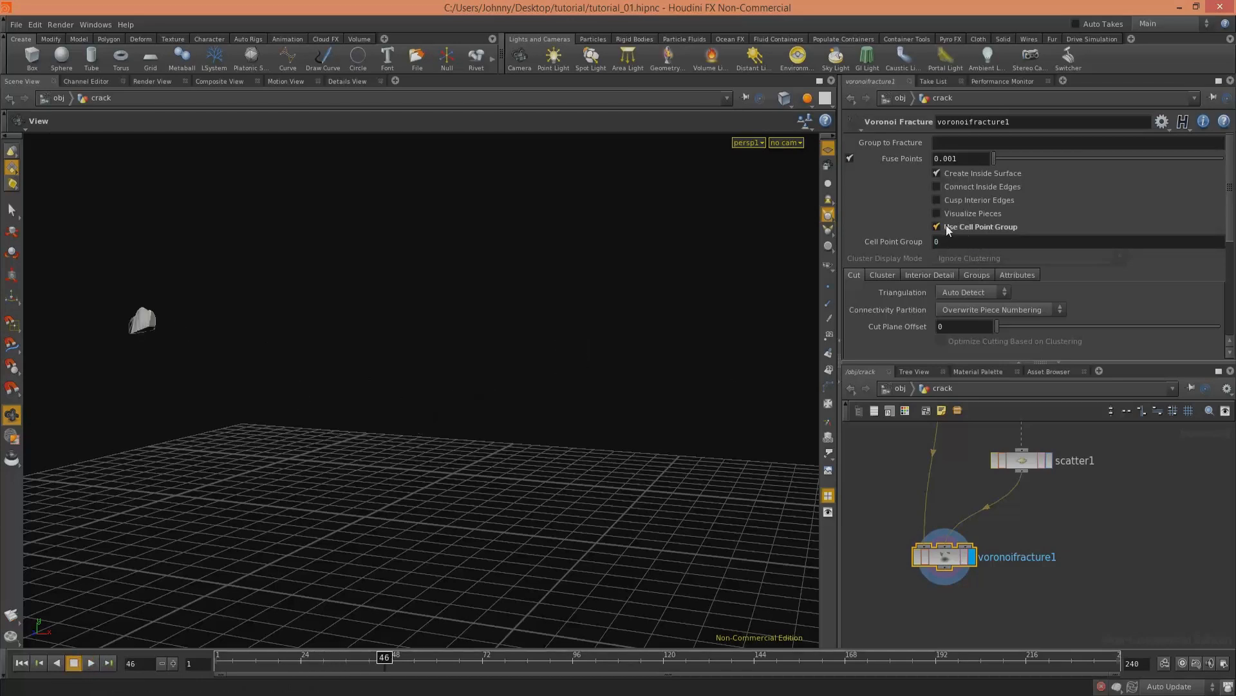
Step: Toggle Use Cell Point Group on voronoifracture1 off and on to compare the whole crack with a single cell
click(945, 226)
click(941, 228)
drag(376, 345, 644, 303)
click(937, 227)
click(937, 226)
Step: Set voronoifracture1's Cell Point Group to $F, play the timeline to check the cell at each frame, and return to frame 1
middle_drag(946, 239, 979, 241)
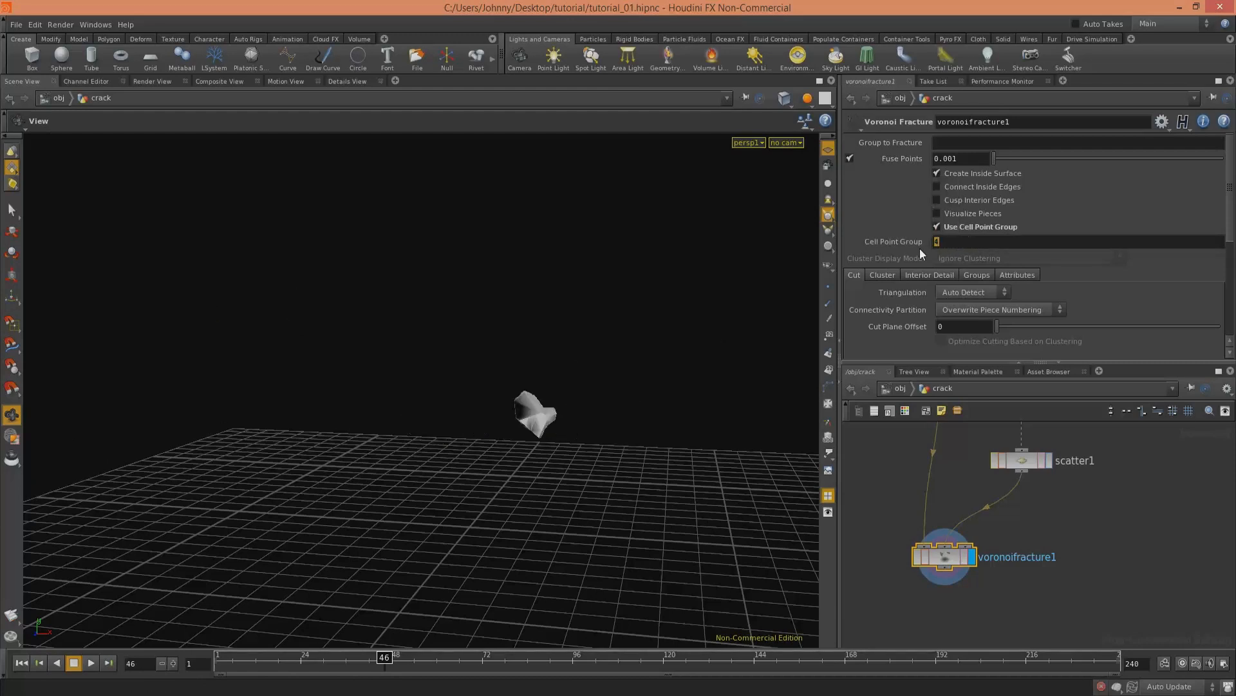
key(Return)
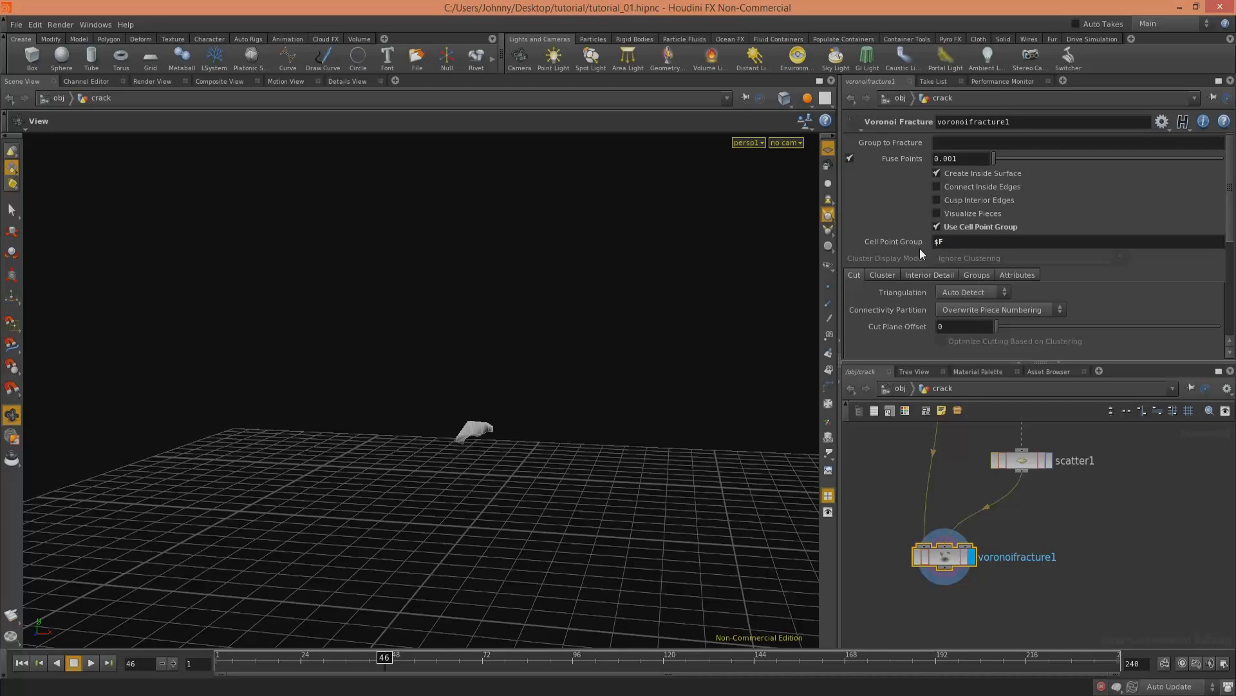
click(22, 663)
click(91, 662)
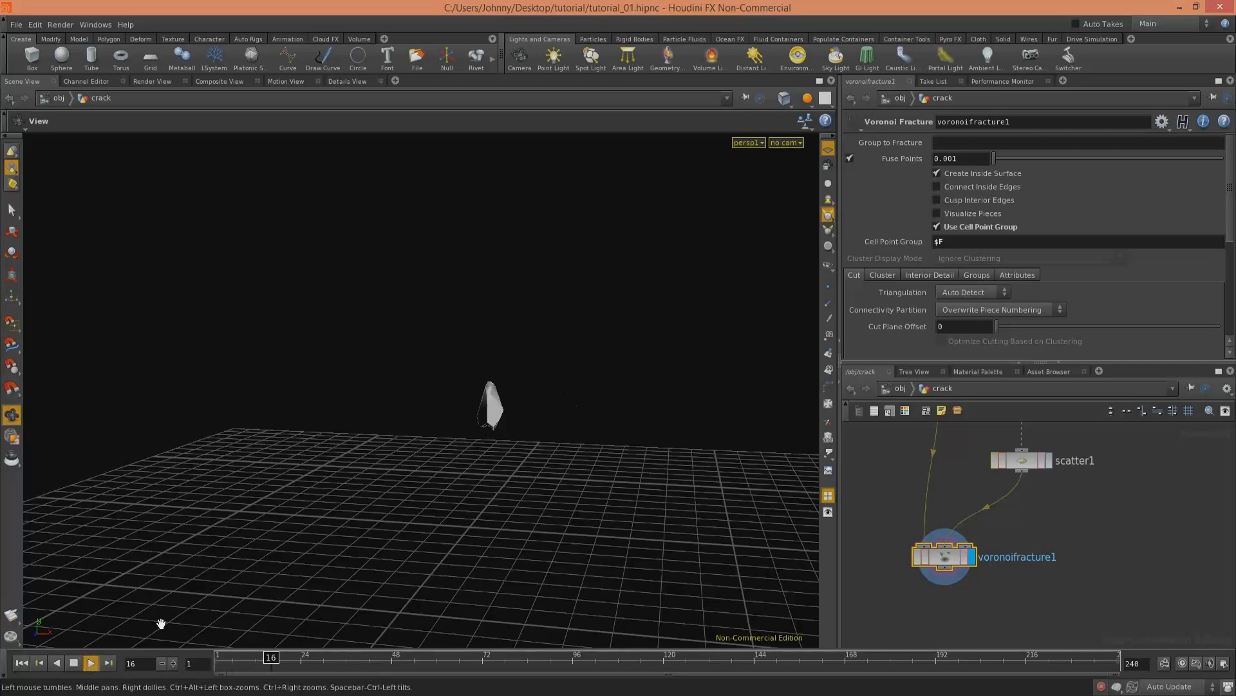
mouse_move(483, 438)
mouse_down()
mouse_move(460, 428)
mouse_move(522, 408)
mouse_move(466, 452)
mouse_up()
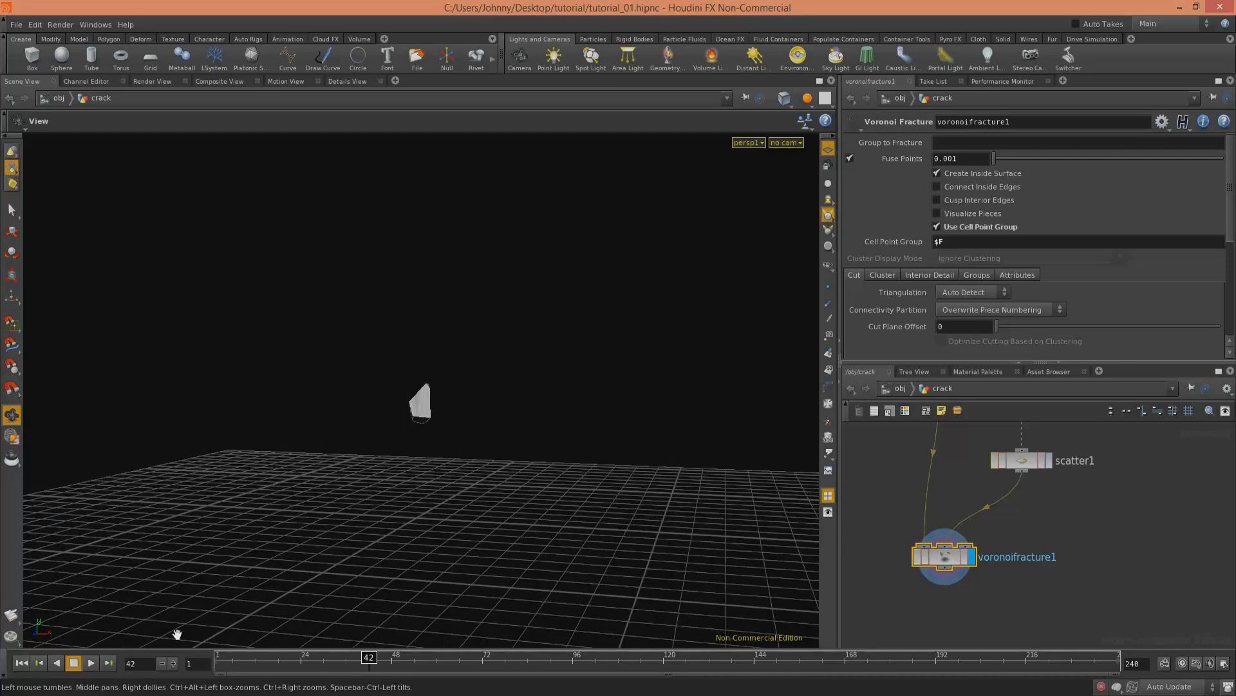
click(91, 664)
click(76, 665)
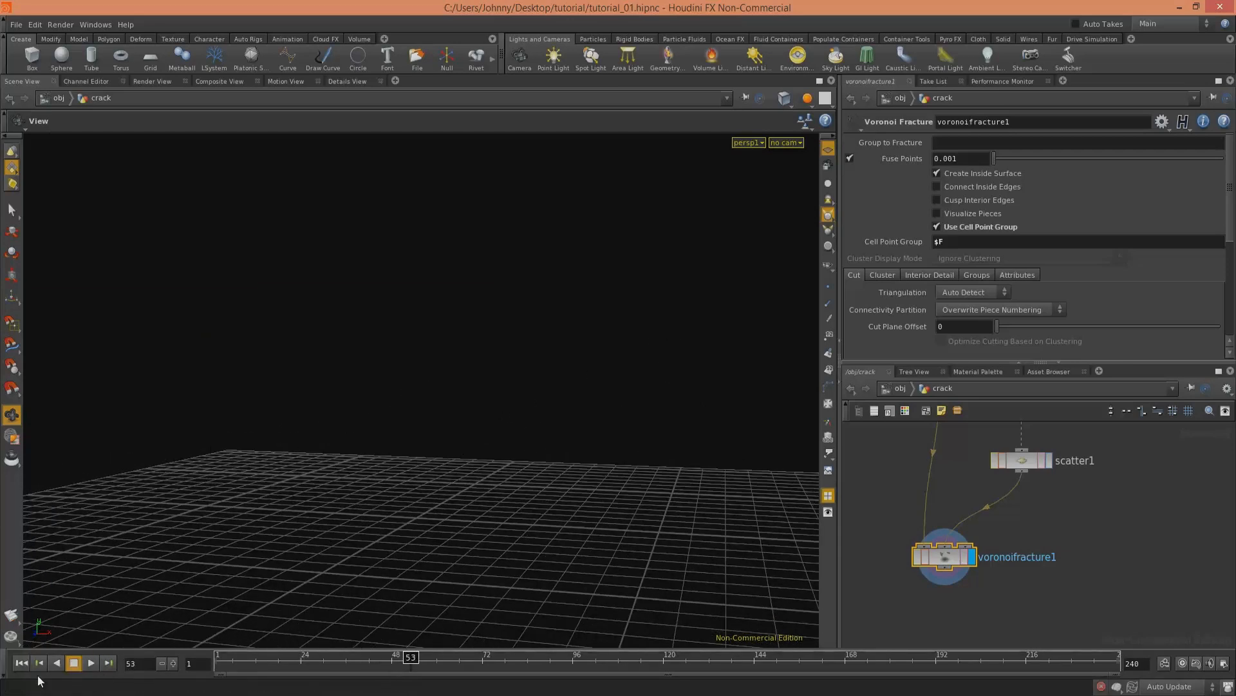
click(22, 663)
Step: Tidy the node layout around scatter1 and voronoifracture1 and display scatter1's points in the viewport
middle_drag(1045, 484, 1030, 609)
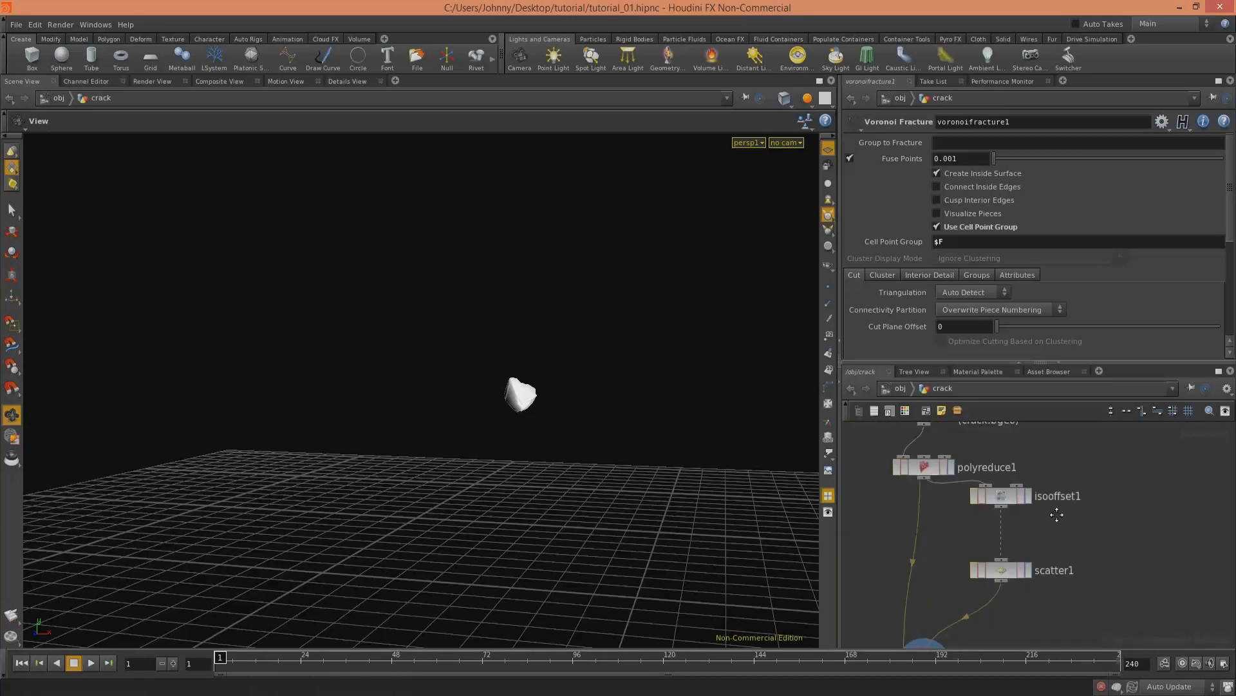
middle_drag(1057, 514, 1052, 480)
drag(1061, 549, 1005, 443)
middle_drag(944, 583, 952, 539)
drag(927, 565, 956, 629)
middle_drag(1059, 450, 1034, 514)
drag(1039, 562, 992, 465)
drag(997, 532, 997, 593)
click(1057, 562)
middle_drag(1056, 561, 1061, 502)
click(1006, 537)
middle_drag(1011, 593, 1028, 541)
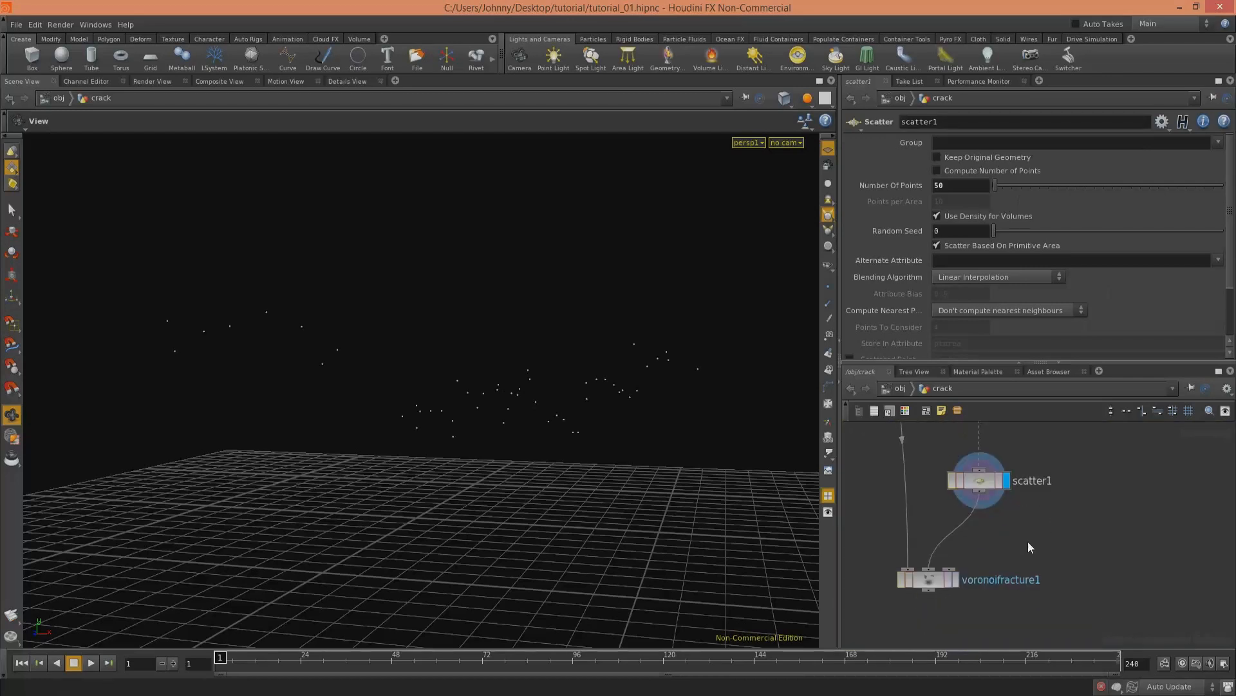
Step: Insert a Sort node between scatter1 and voronoifracture1 and display its output
key(Tab)
key(Escape)
click(979, 525)
click(1007, 527)
drag(585, 428, 650, 367)
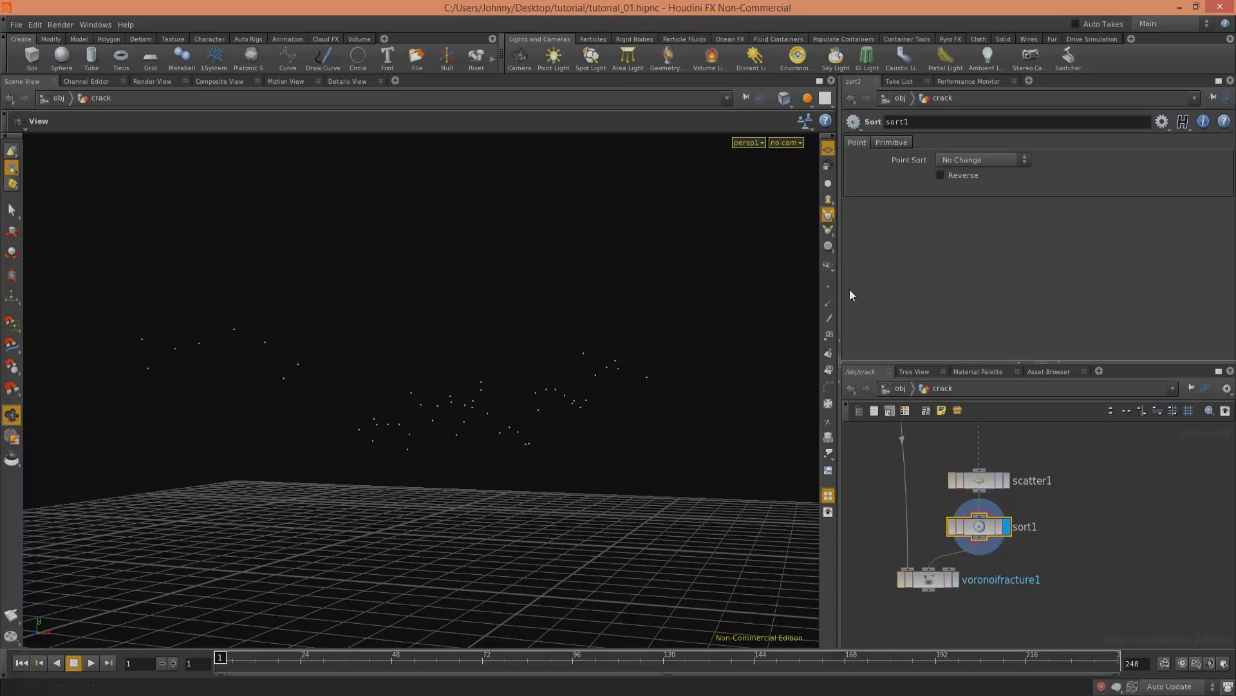
Step: Set sort1's Point Sort to By X and show point numbers to examine the ordering along the crack
click(975, 159)
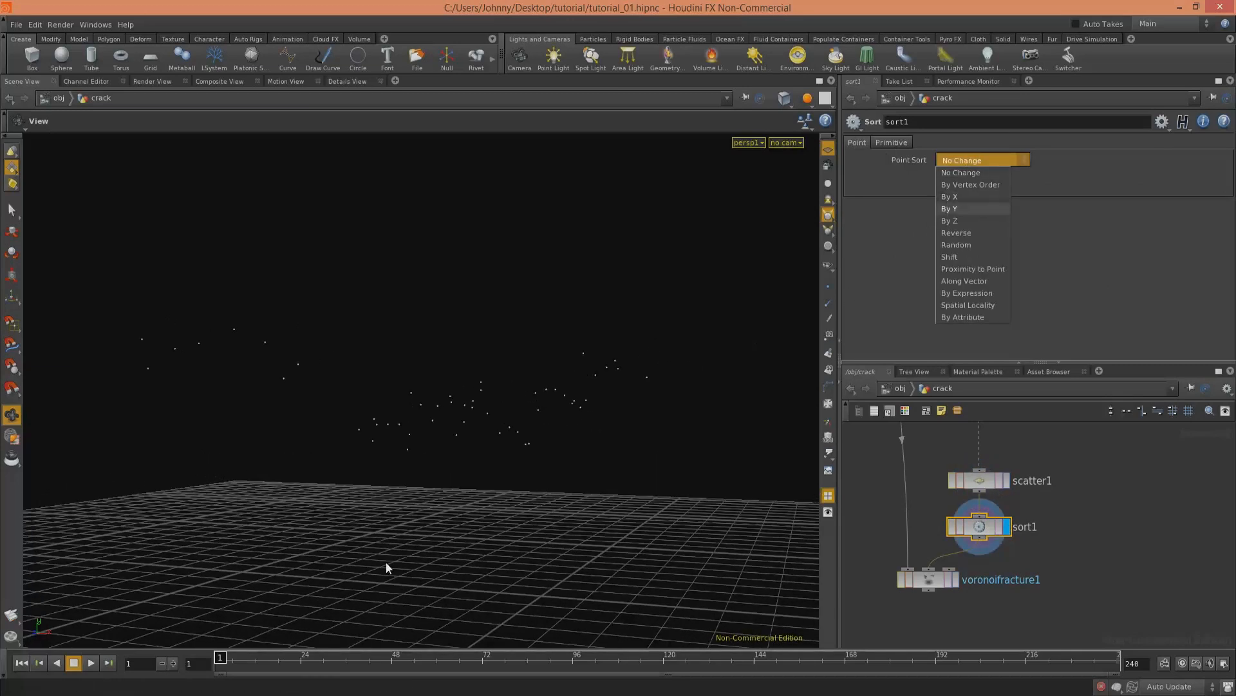
drag(58, 626, 62, 630)
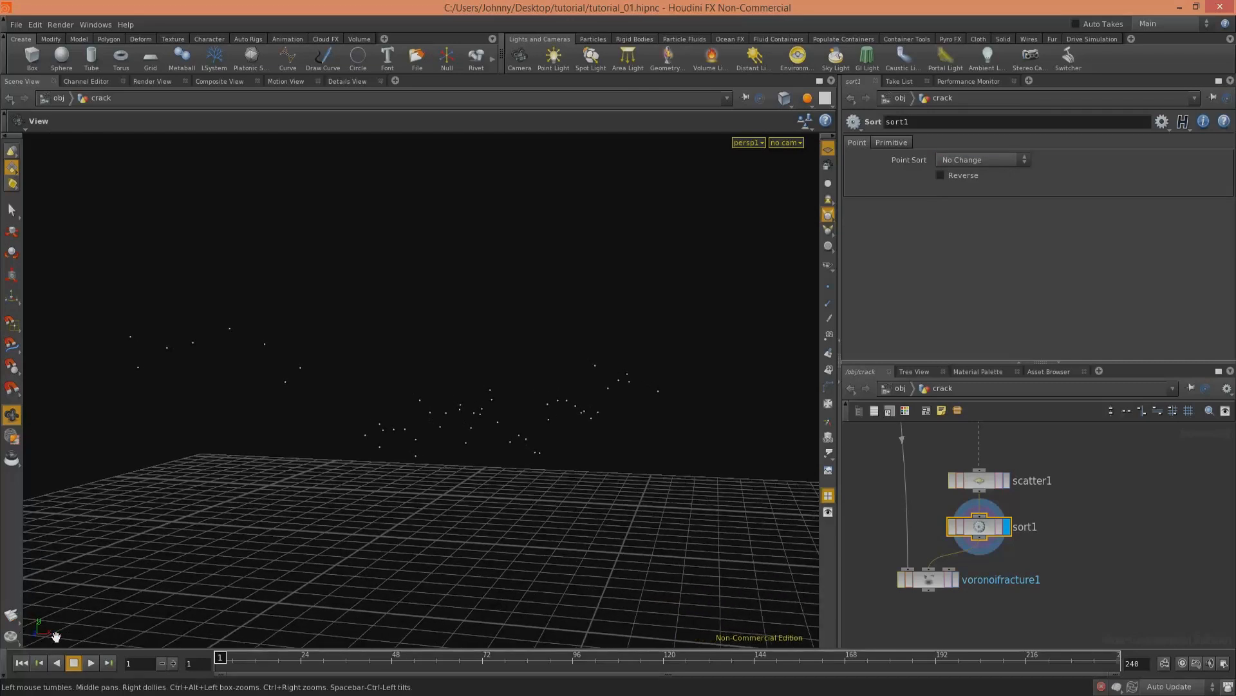
click(952, 159)
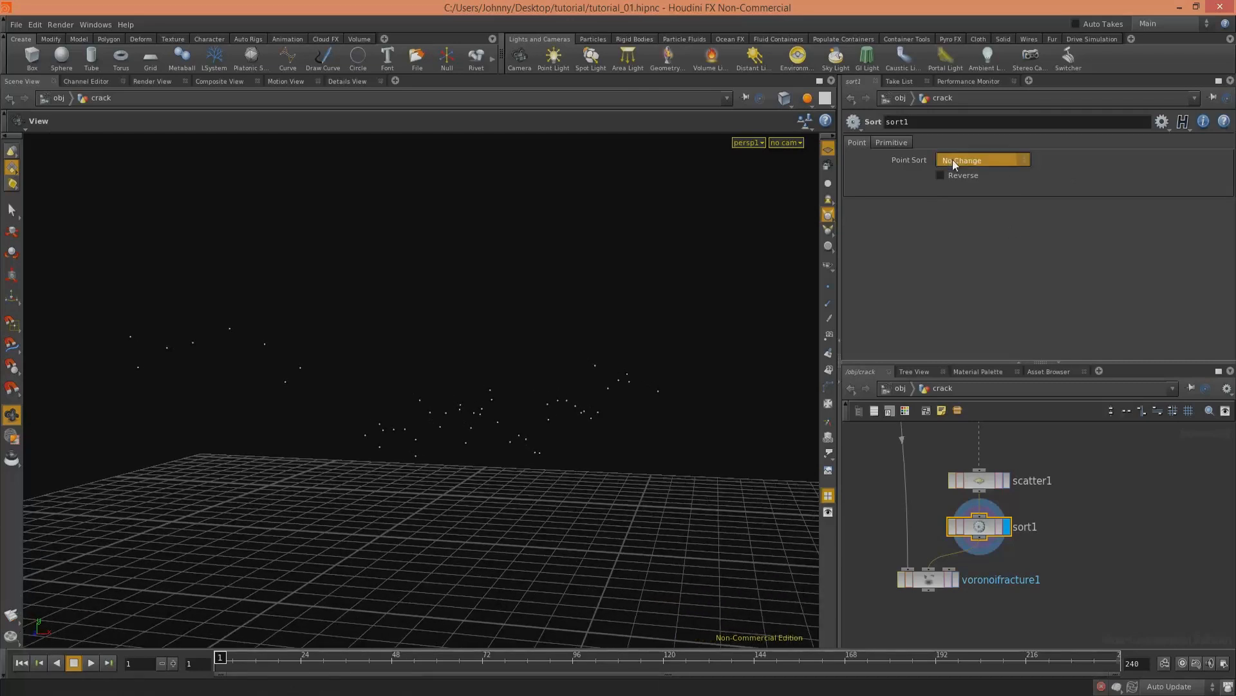
click(957, 194)
middle_drag(1013, 564, 1015, 531)
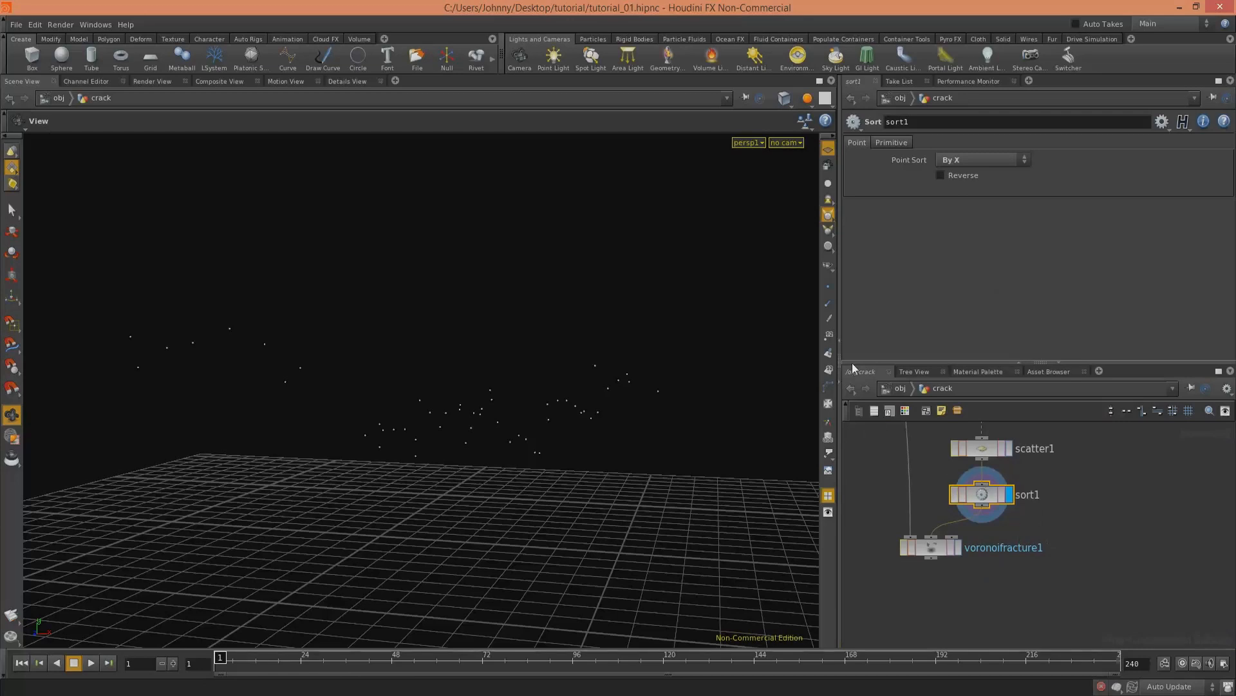
click(829, 335)
drag(696, 395, 727, 398)
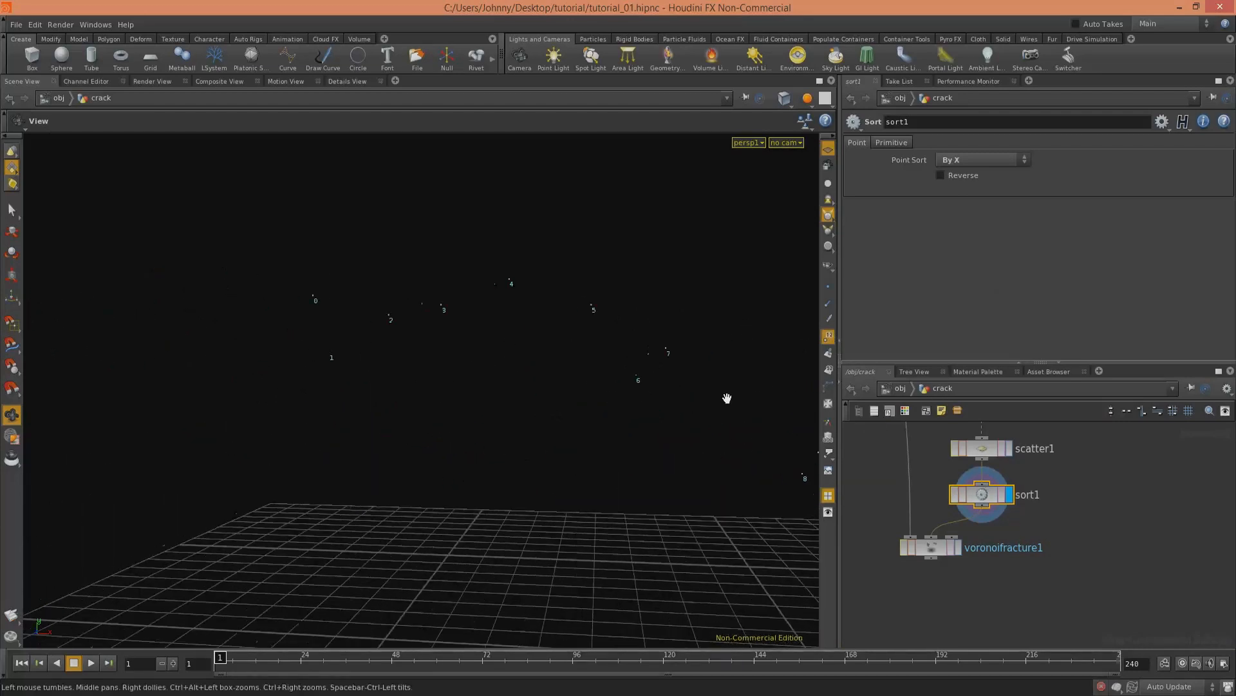
drag(425, 311, 308, 434)
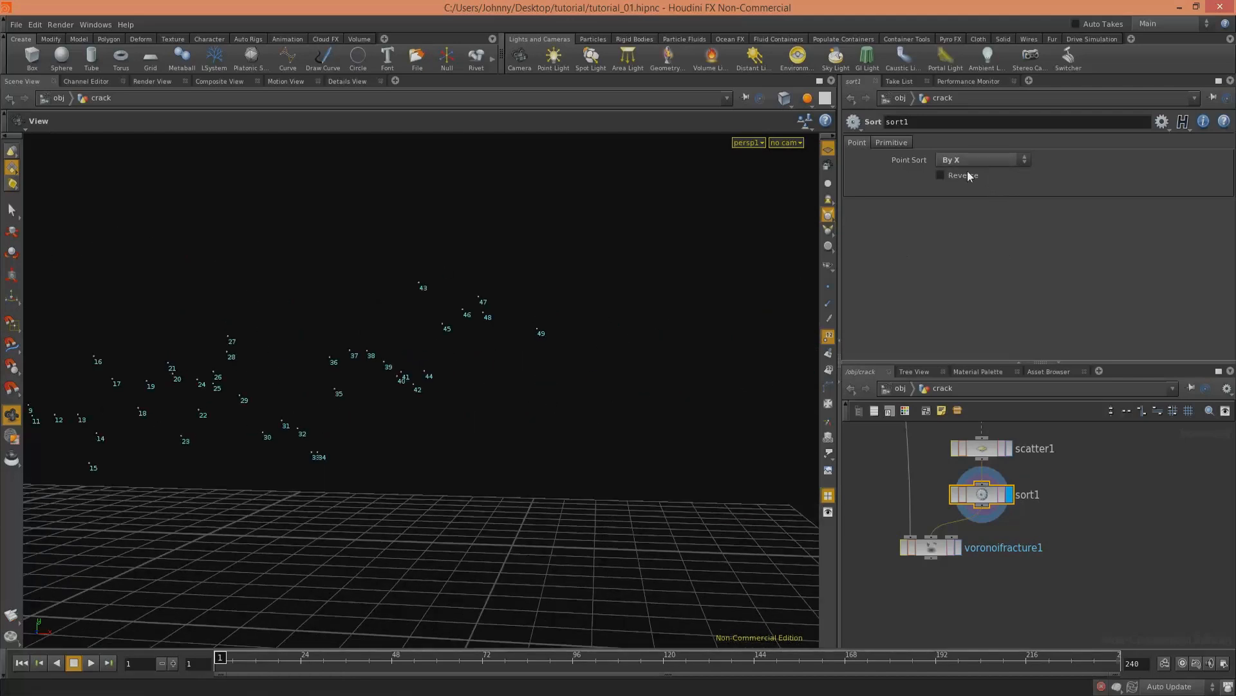
Step: Enable Reverse on sort1 and display voronoifracture1 with point numbers hidden
drag(530, 342, 761, 395)
scroll(760, 395, down, 3)
click(1001, 594)
click(958, 547)
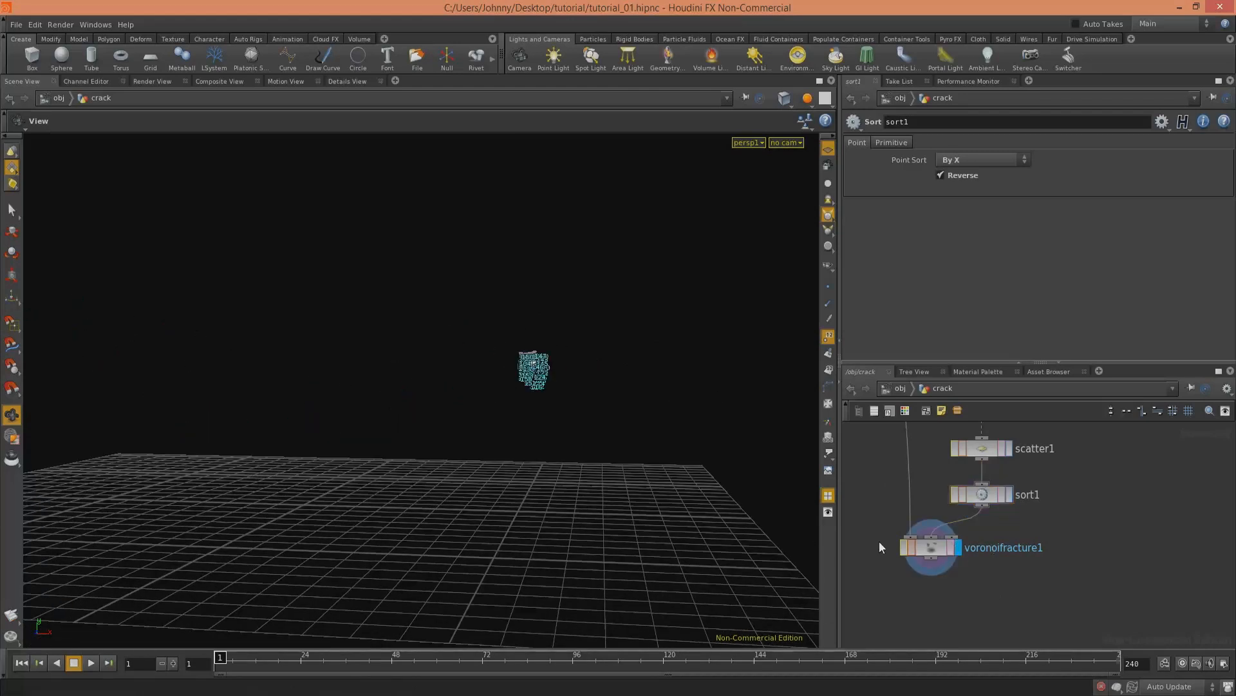
scroll(297, 562, down, 2)
click(829, 336)
scroll(307, 551, up, 2)
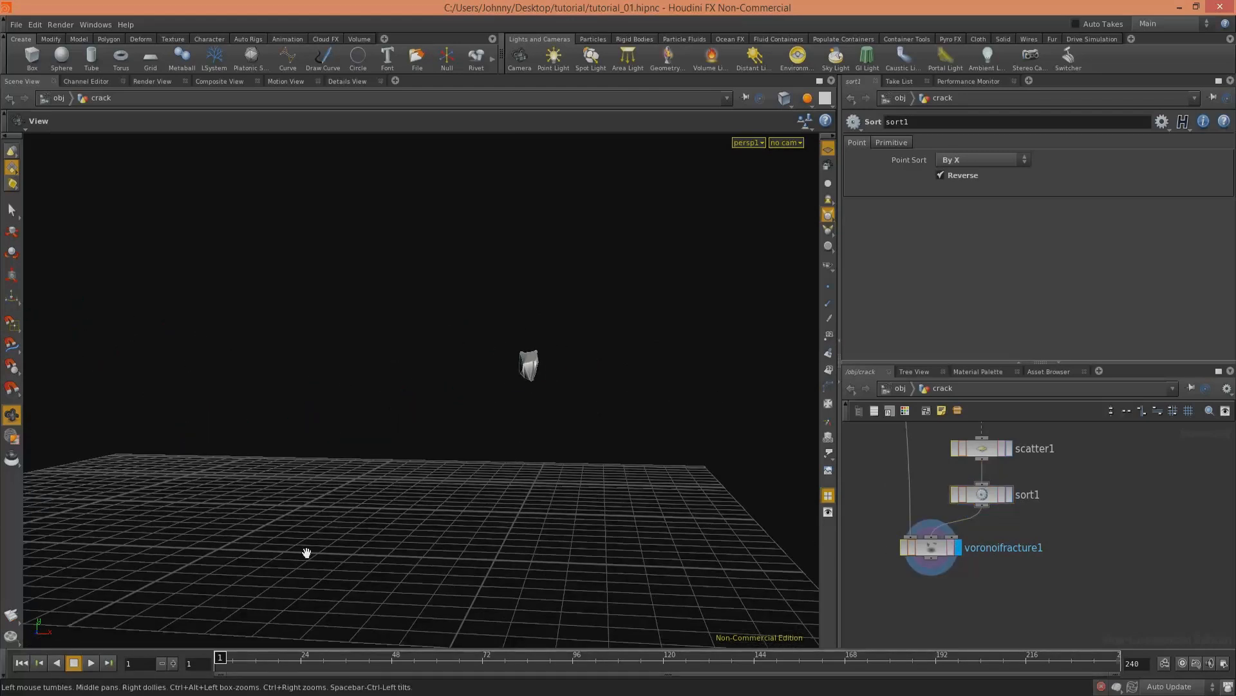
Step: Play the timeline to check the order in which the sorted cells appear, and return to frame 1
click(91, 663)
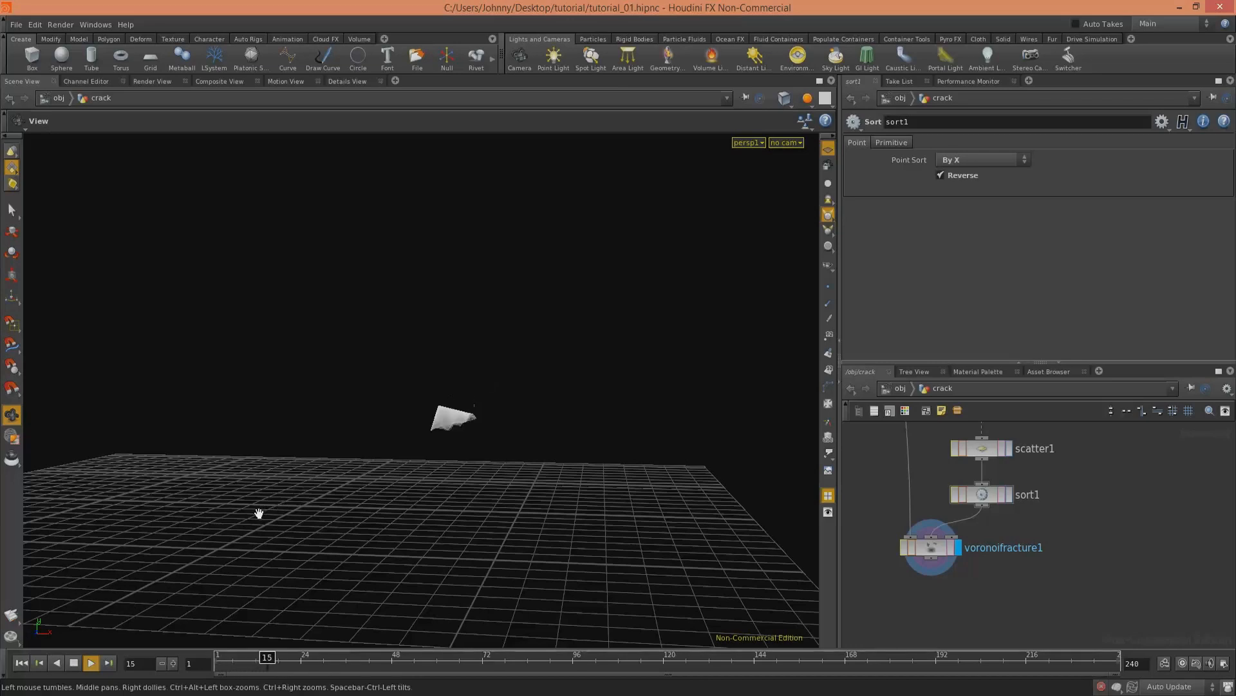
middle_drag(431, 450, 609, 445)
click(75, 664)
click(21, 663)
drag(617, 384, 497, 437)
Step: Delete the sort1 node between scatter1 and voronoifracture1
click(978, 492)
drag(621, 339, 548, 359)
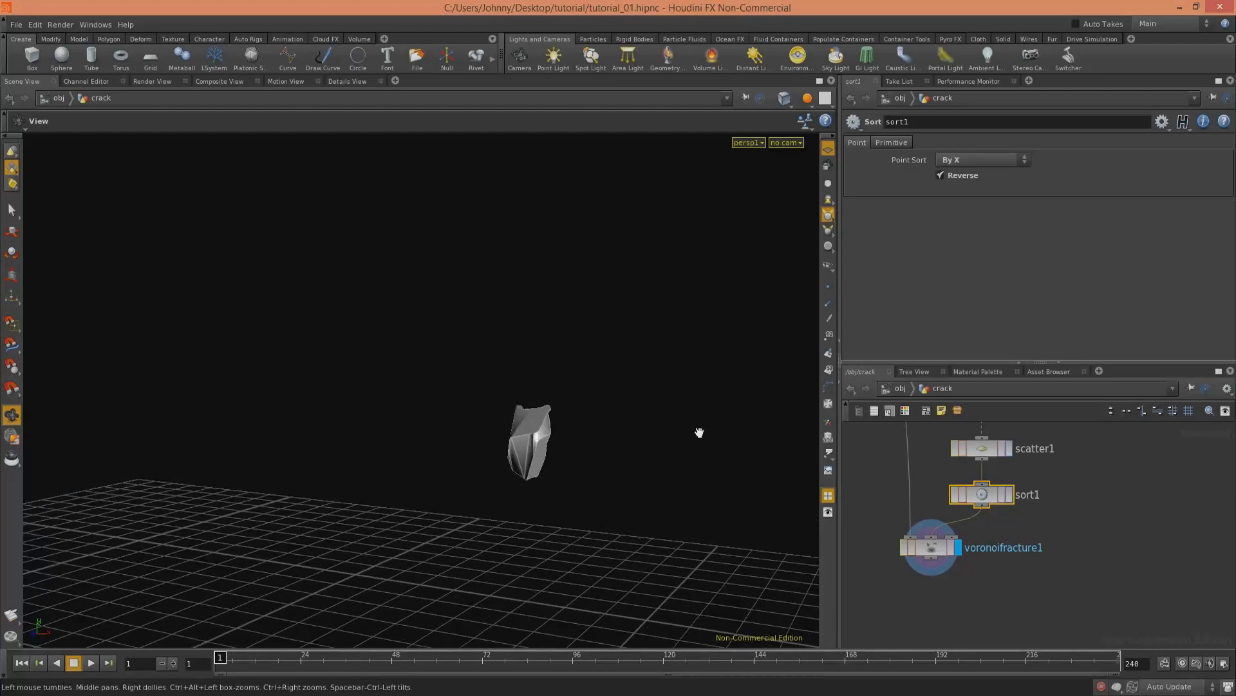
key(Delete)
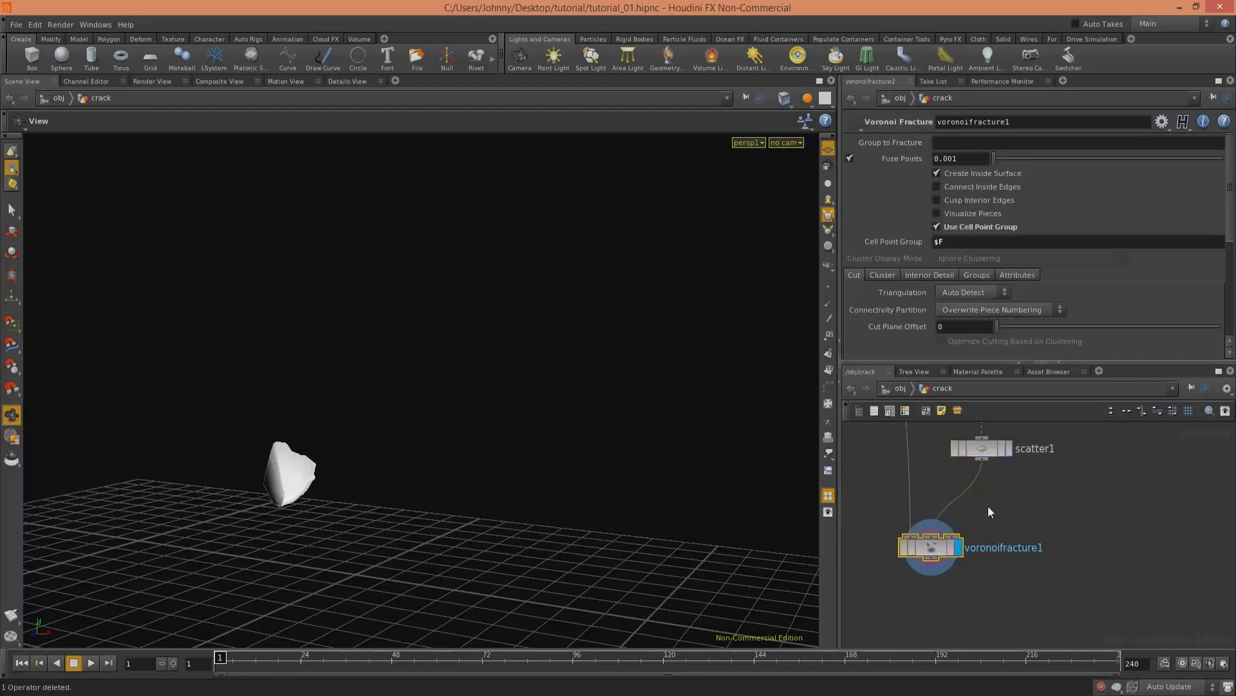
Step: Display scatter1 with point numbers and examine the numbering of its points at the crack's end
scroll(1063, 509, up, 5)
middle_drag(1043, 541, 1040, 507)
click(1013, 526)
drag(663, 386, 596, 335)
click(828, 335)
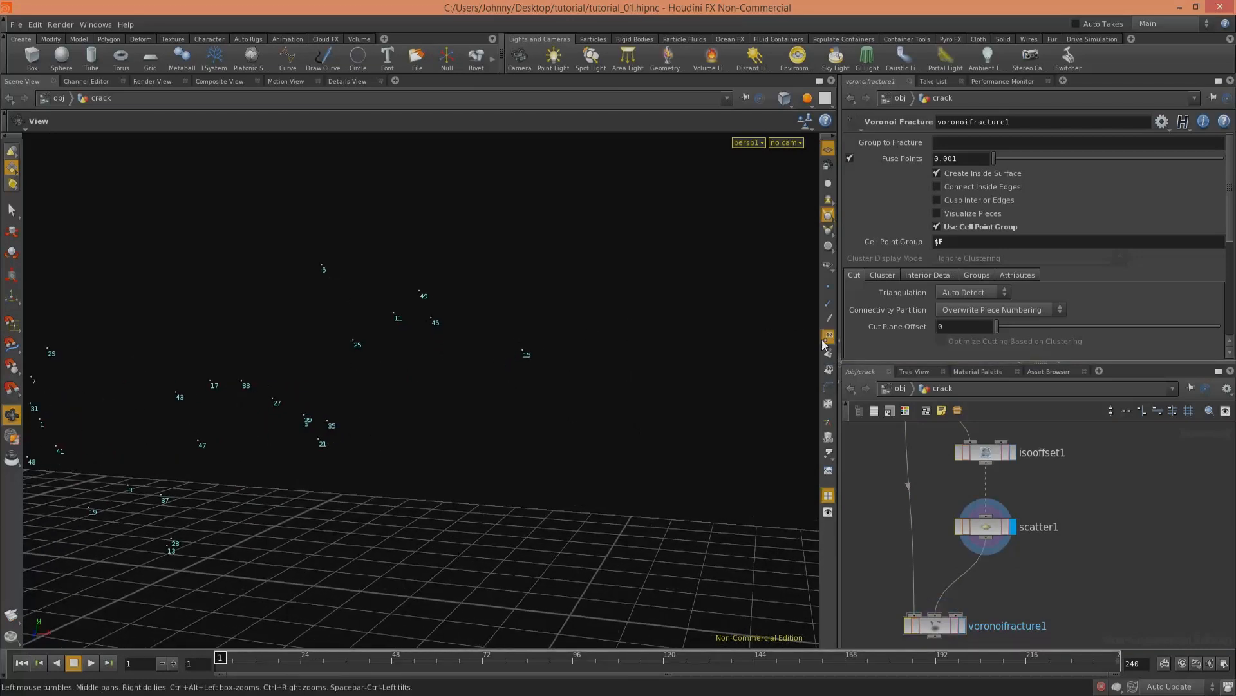
drag(529, 370, 775, 450)
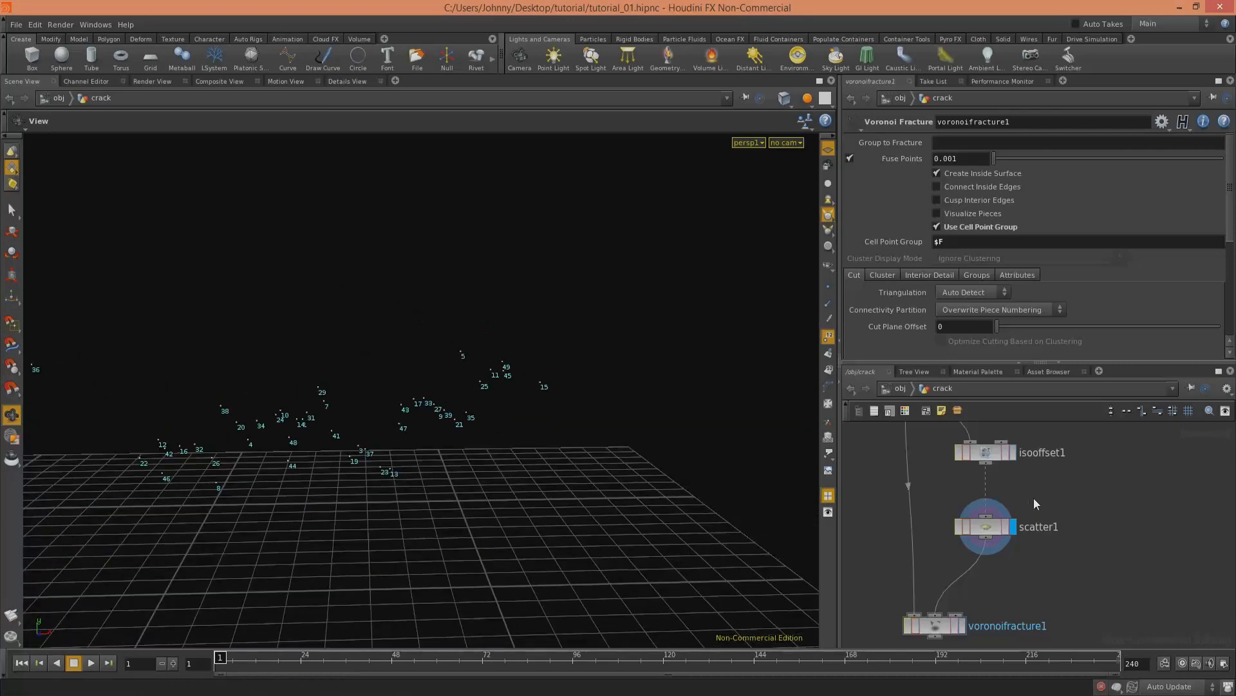
Step: Branch a new Sort node off scatter1 and set its Point Sort to Proximity to Point
click(989, 531)
middle_drag(1007, 560, 1009, 519)
key(Tab)
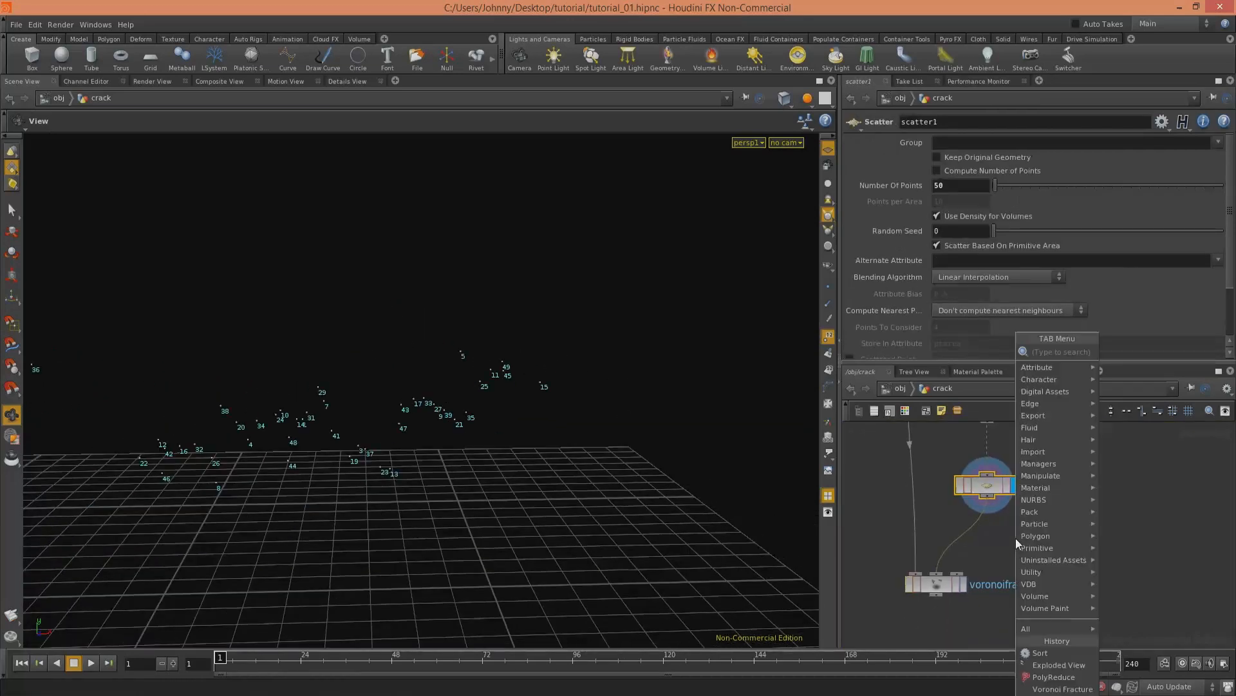
drag(987, 497, 1114, 560)
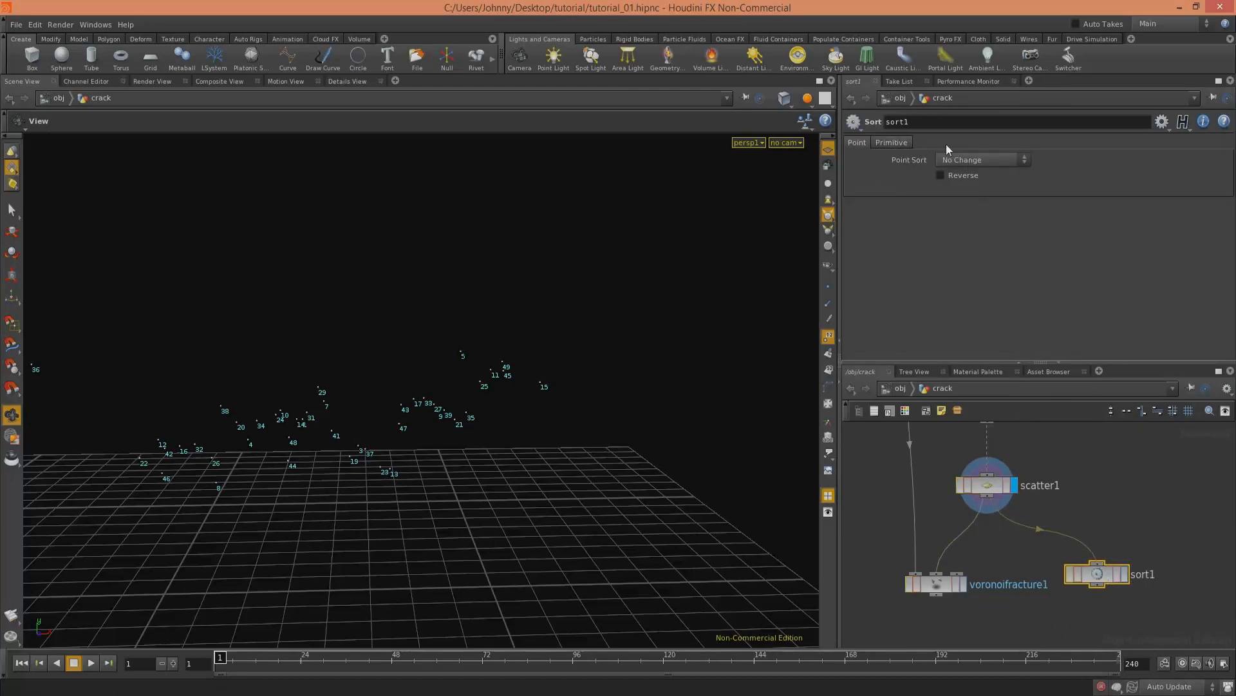
click(974, 165)
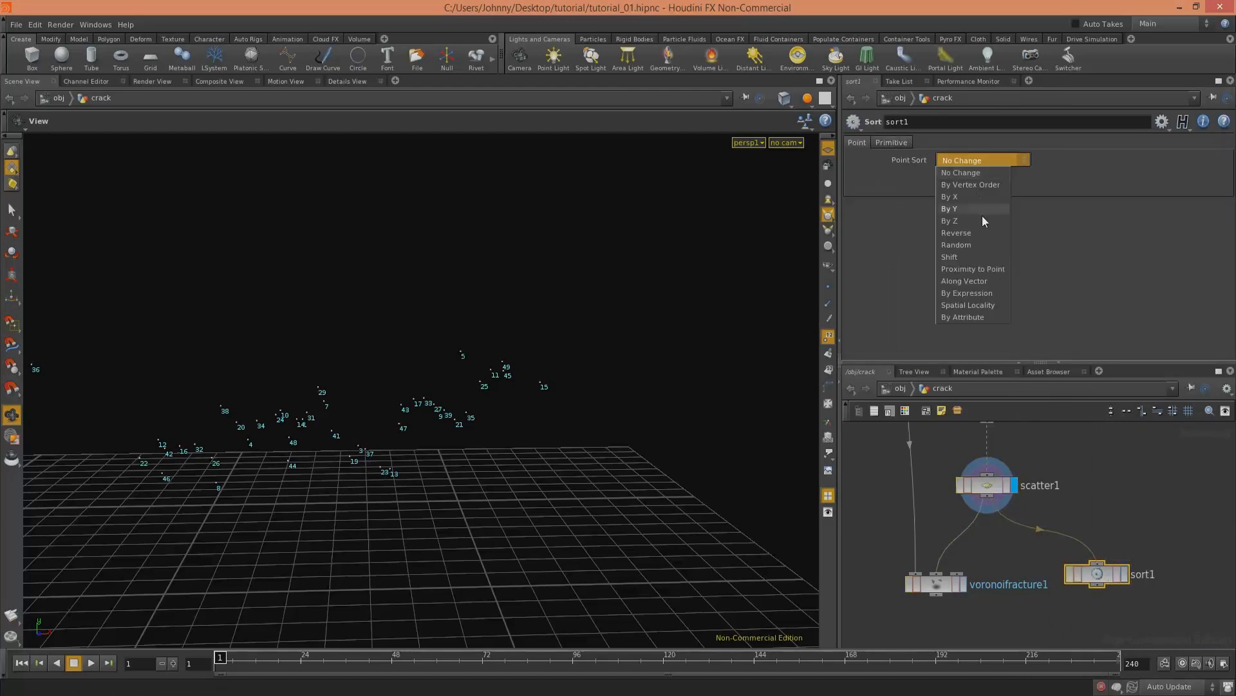
click(983, 270)
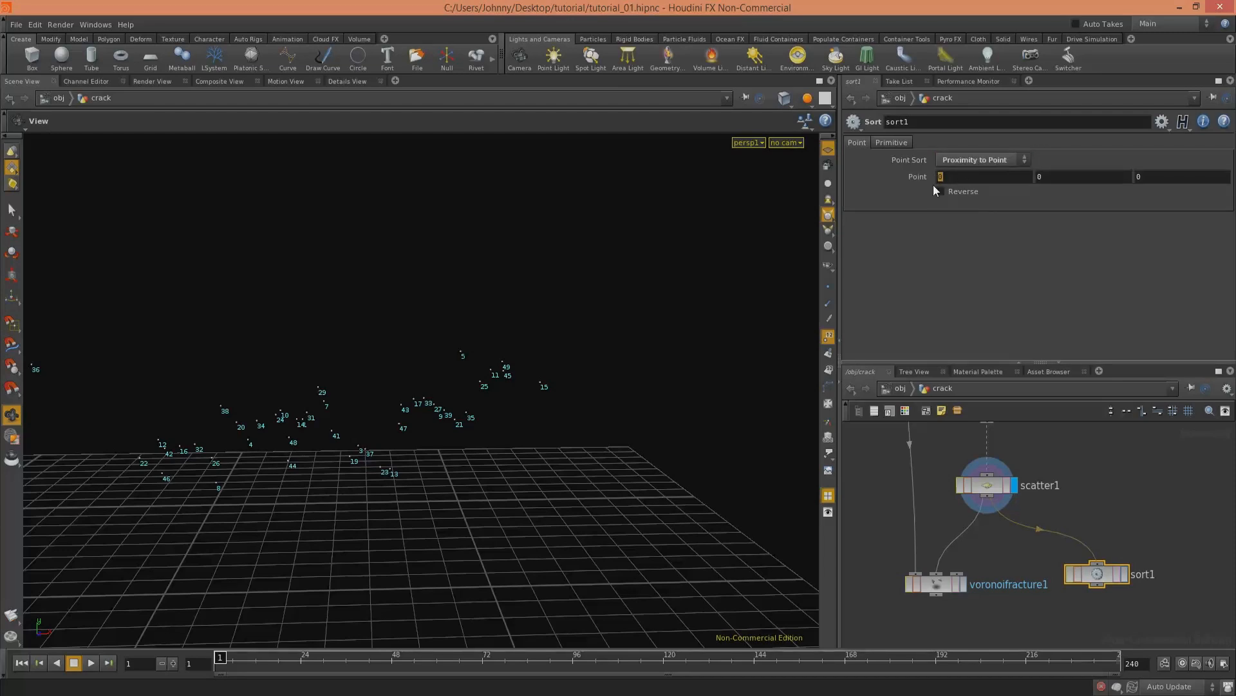
Step: Drive sort1's proximity point with point("../scatter1", 15, "P", 0) in X and matching Y and Z expressions, using component 2 for Z
text(po)
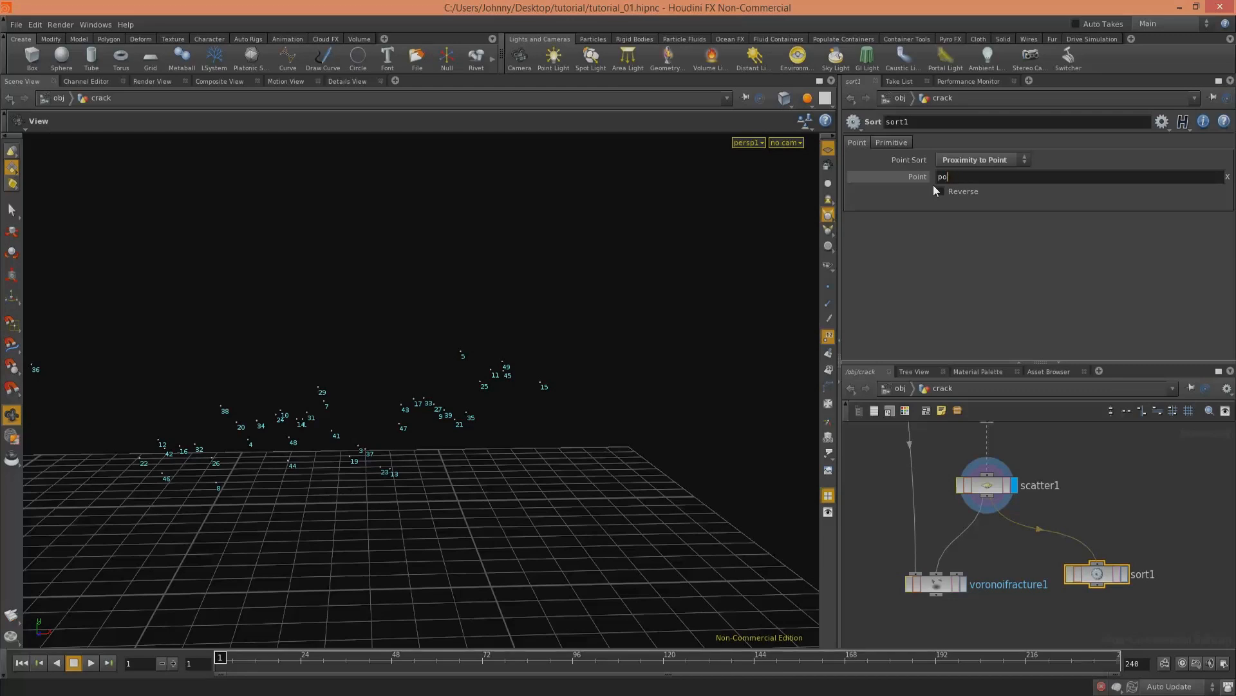
text(int("../scatter1", 15,)
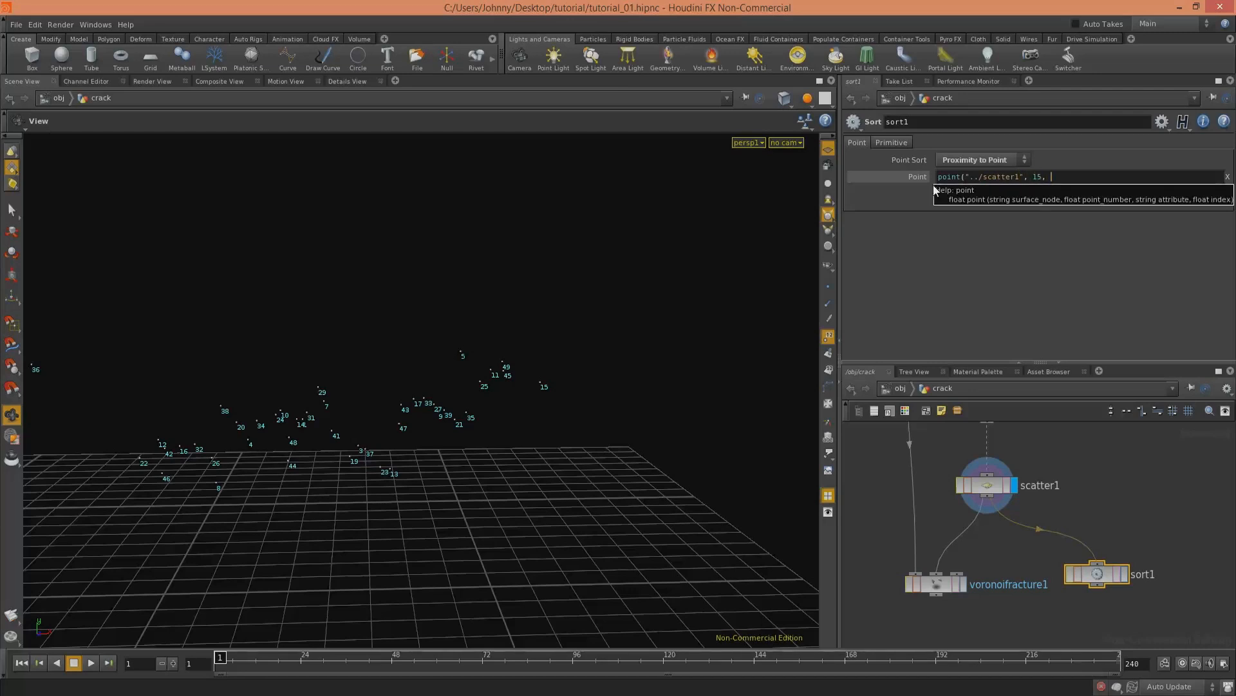
text( "P", 0))
key(Return)
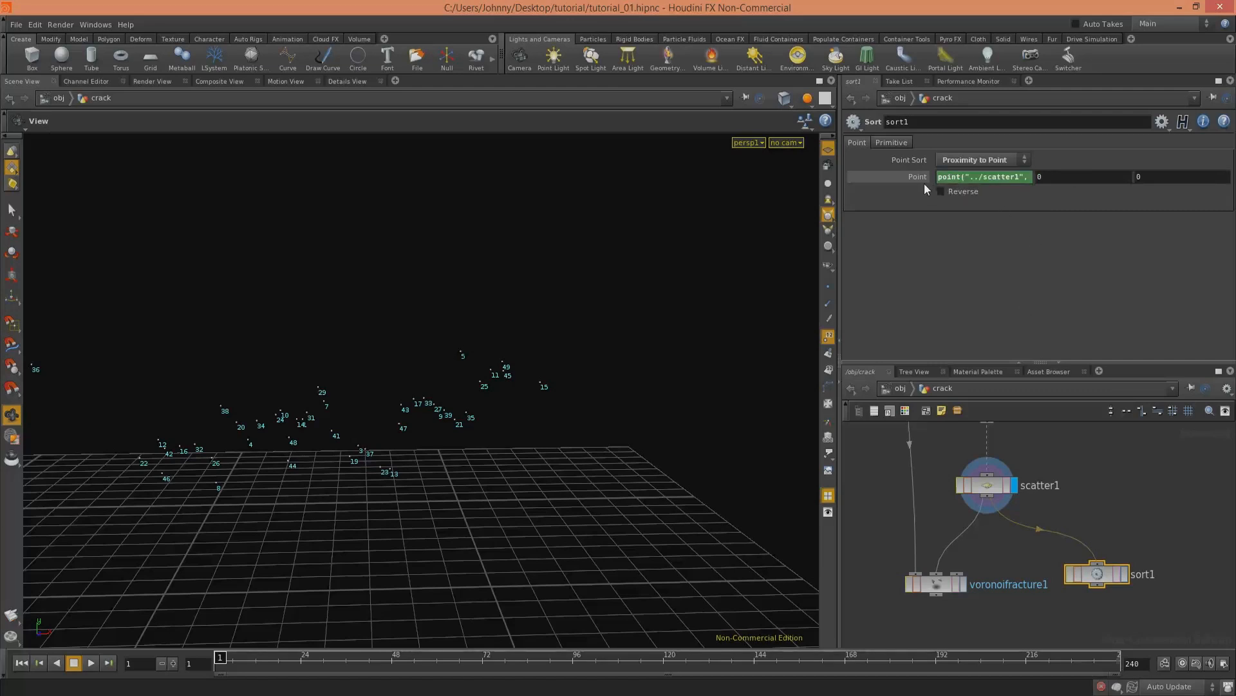
click(1075, 177)
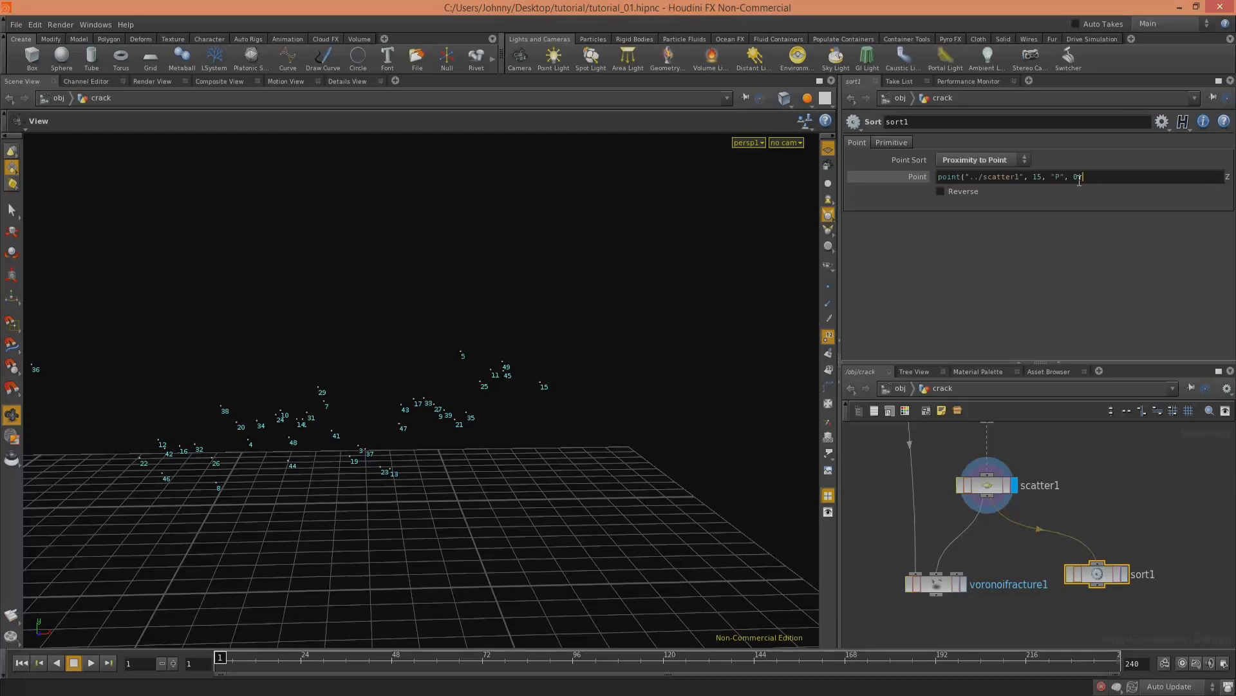
double_click(1074, 177)
text(2)
Step: Display sort1 and examine how its points are numbered outward from the crack's end
click(985, 460)
right_drag(579, 442, 660, 376)
drag(659, 376, 521, 353)
click(1124, 574)
right_drag(521, 353, 570, 374)
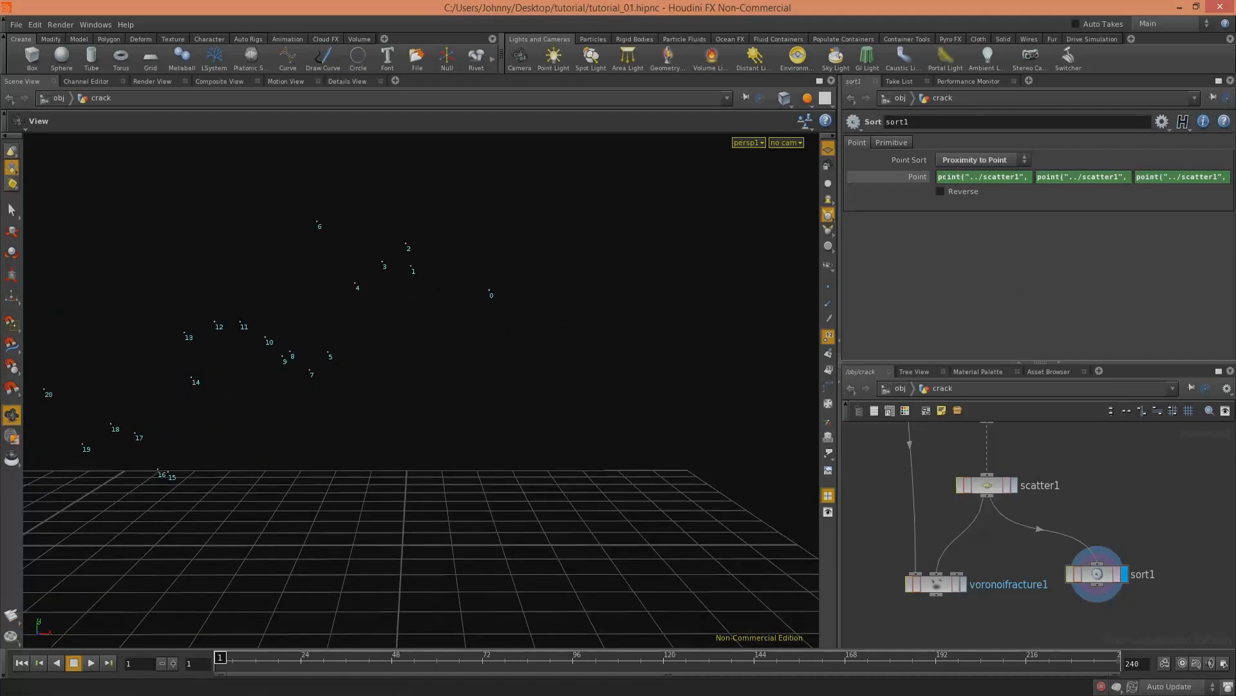
middle_drag(483, 283, 610, 282)
right_drag(610, 282, 515, 328)
Step: Delete the sort1 node branching off scatter1
drag(1120, 531, 1093, 606)
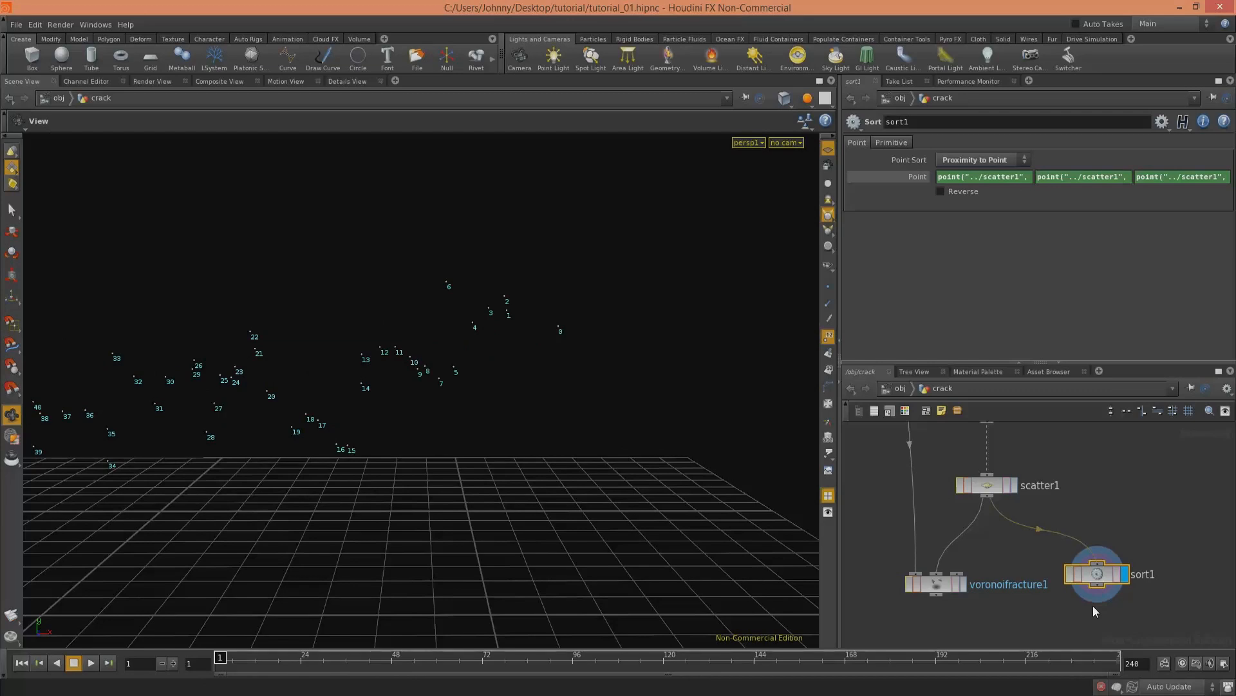
key(Delete)
middle_drag(1106, 511, 1085, 495)
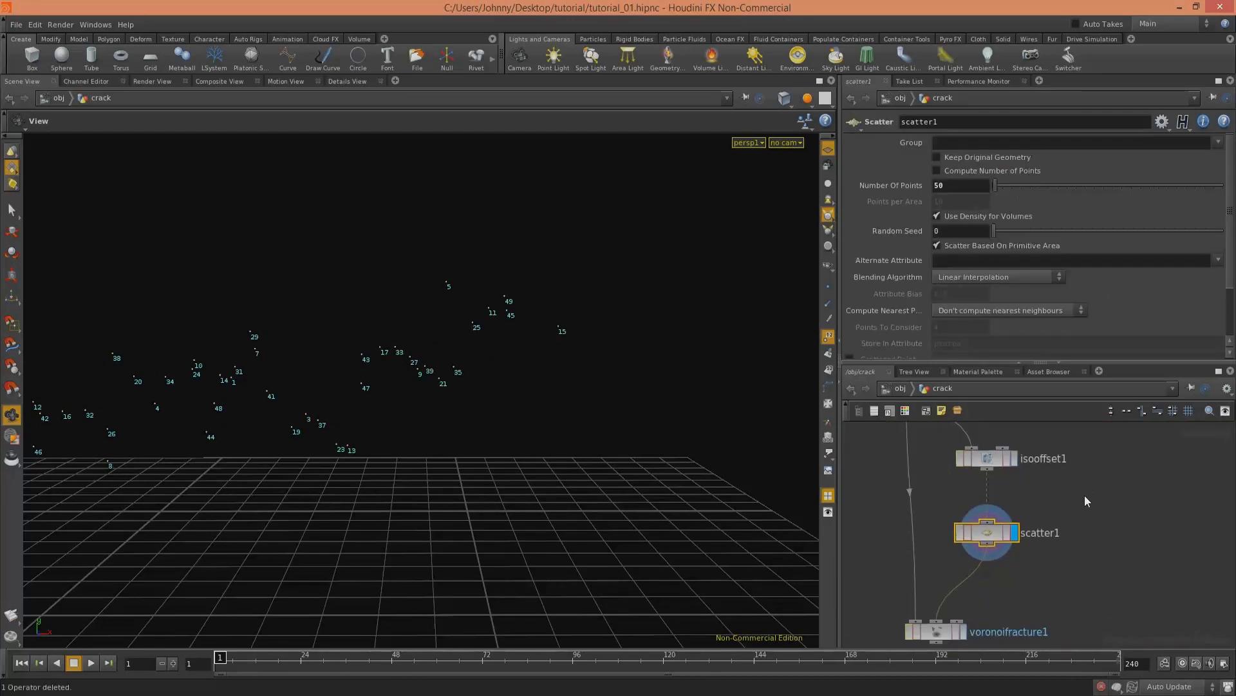
Step: Leave the crack network, enter the wall object's network, and display the drawcurve node
click(901, 389)
click(941, 464)
key(i)
middle_drag(1162, 534, 1104, 566)
middle_drag(1051, 480, 1077, 560)
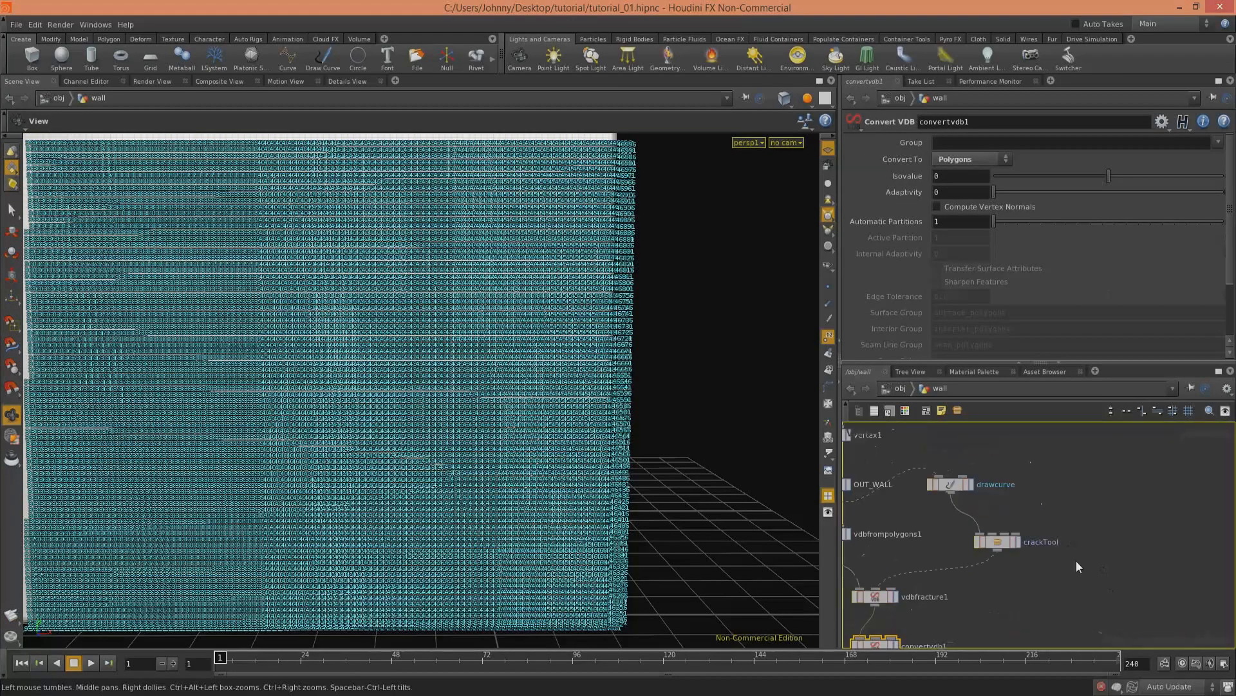
click(972, 485)
drag(558, 375, 534, 366)
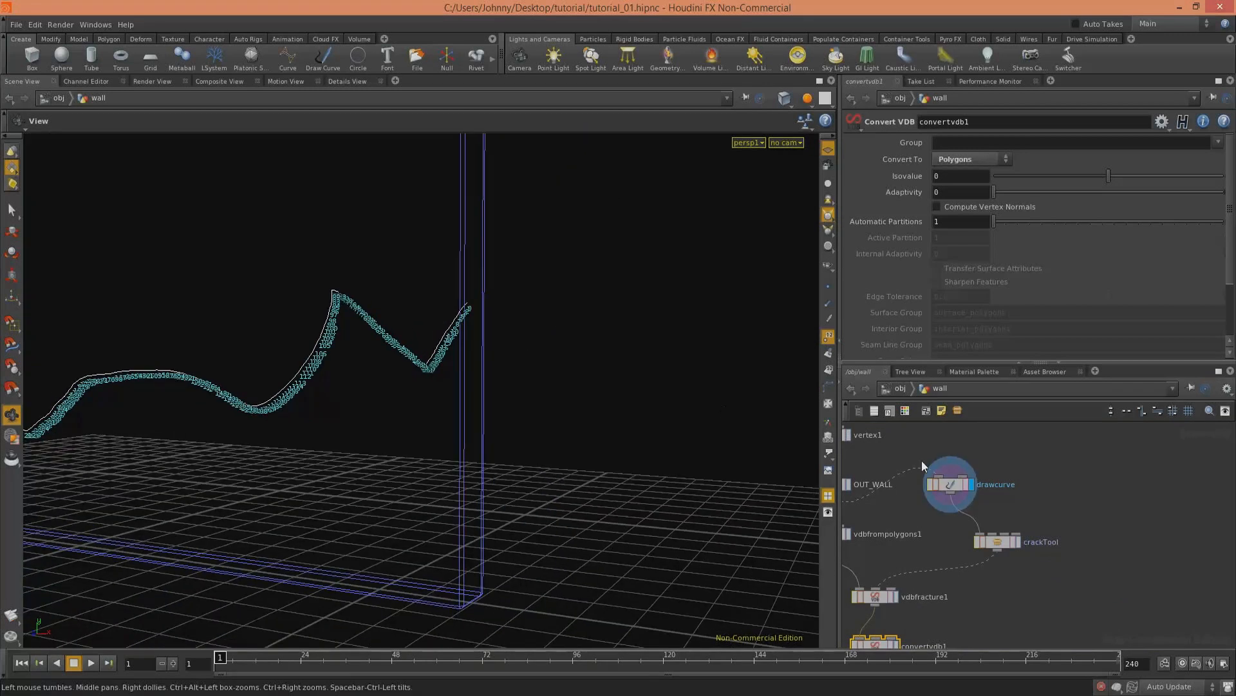
Step: Add a Null node beside crackTool in the wall network
middle_drag(979, 509, 982, 494)
key(Tab)
text(null)
key(Return)
click(1102, 541)
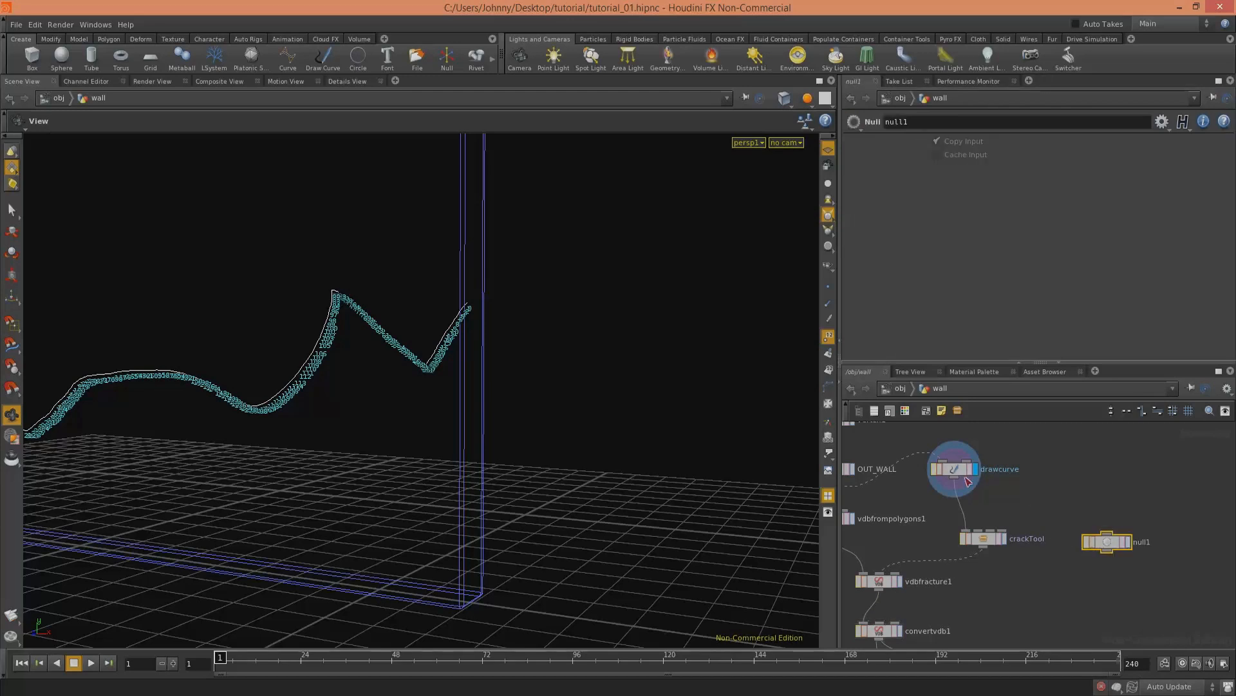
Step: Rename the new null CURVE and connect drawcurve's output into it
click(1106, 539)
key(Return)
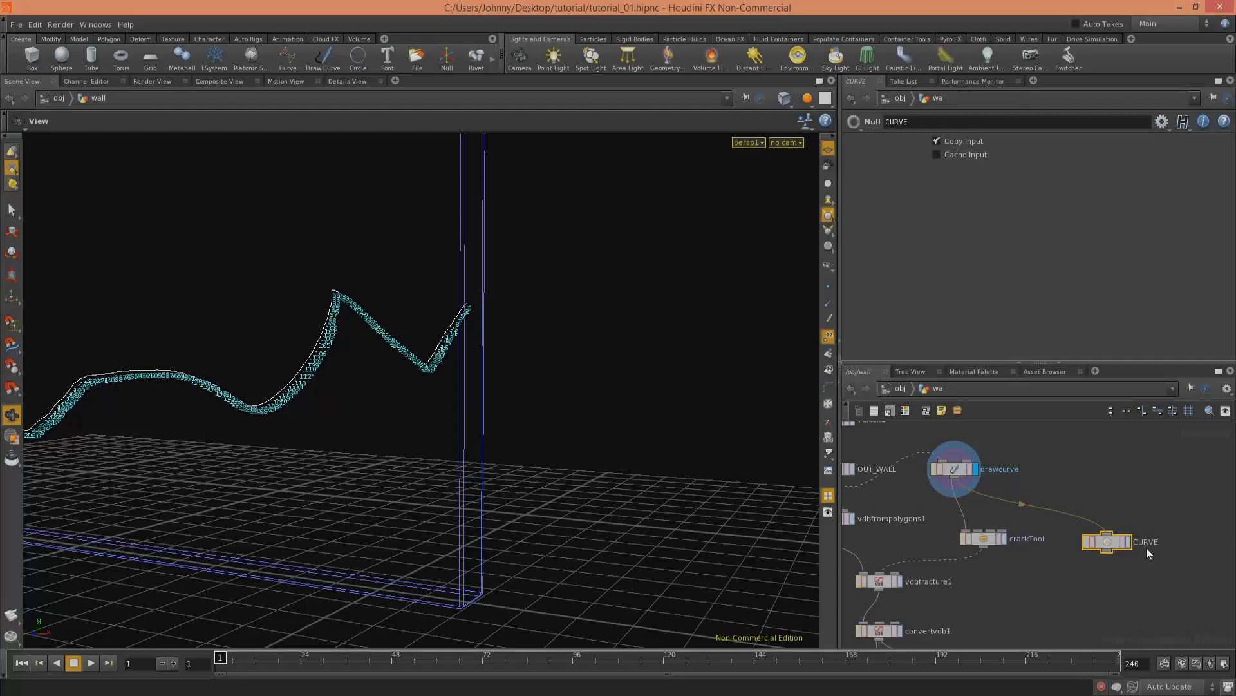
click(1182, 482)
Step: Add an Object Merge node in the crack object's network and set its transform to Into This Object
click(905, 389)
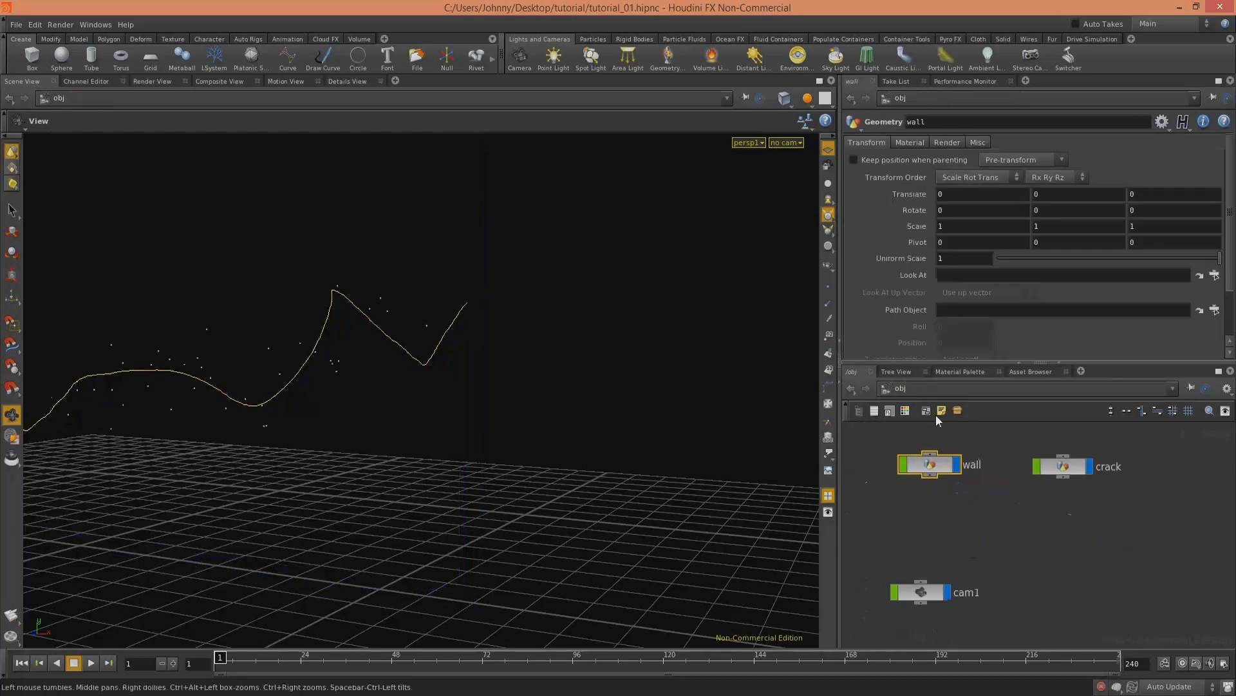
click(1073, 468)
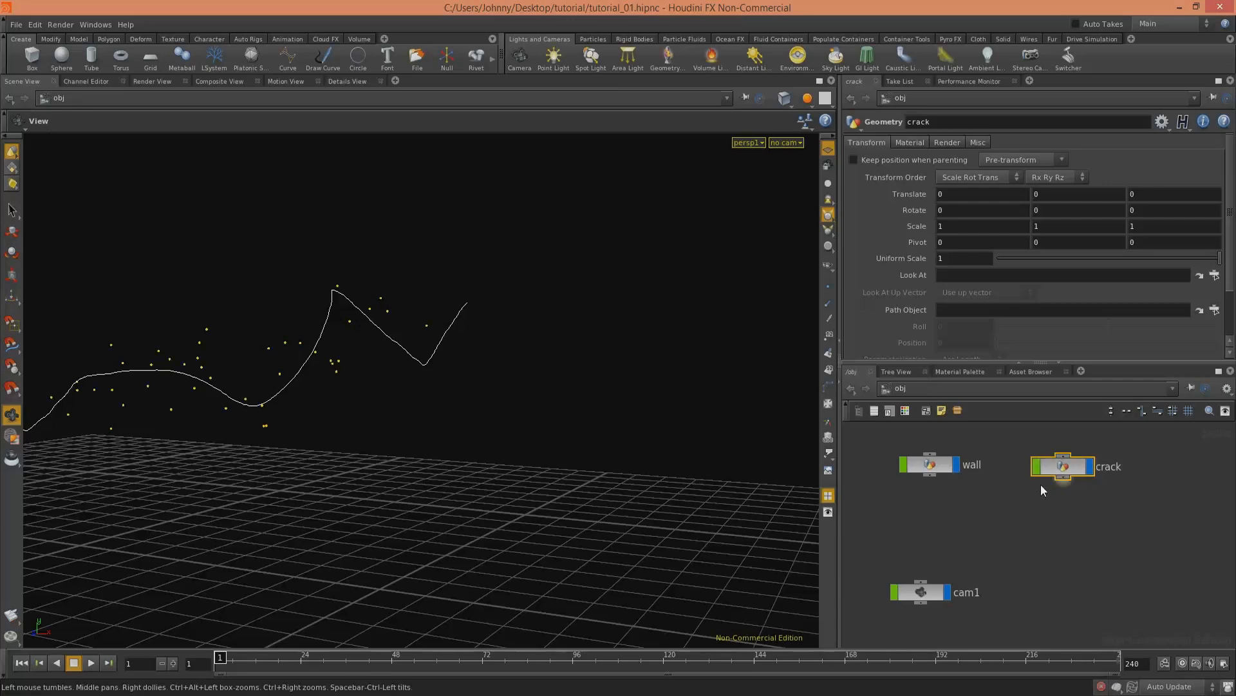
double_click(1059, 468)
key(Tab)
text(obj)
key(Return)
click(1157, 488)
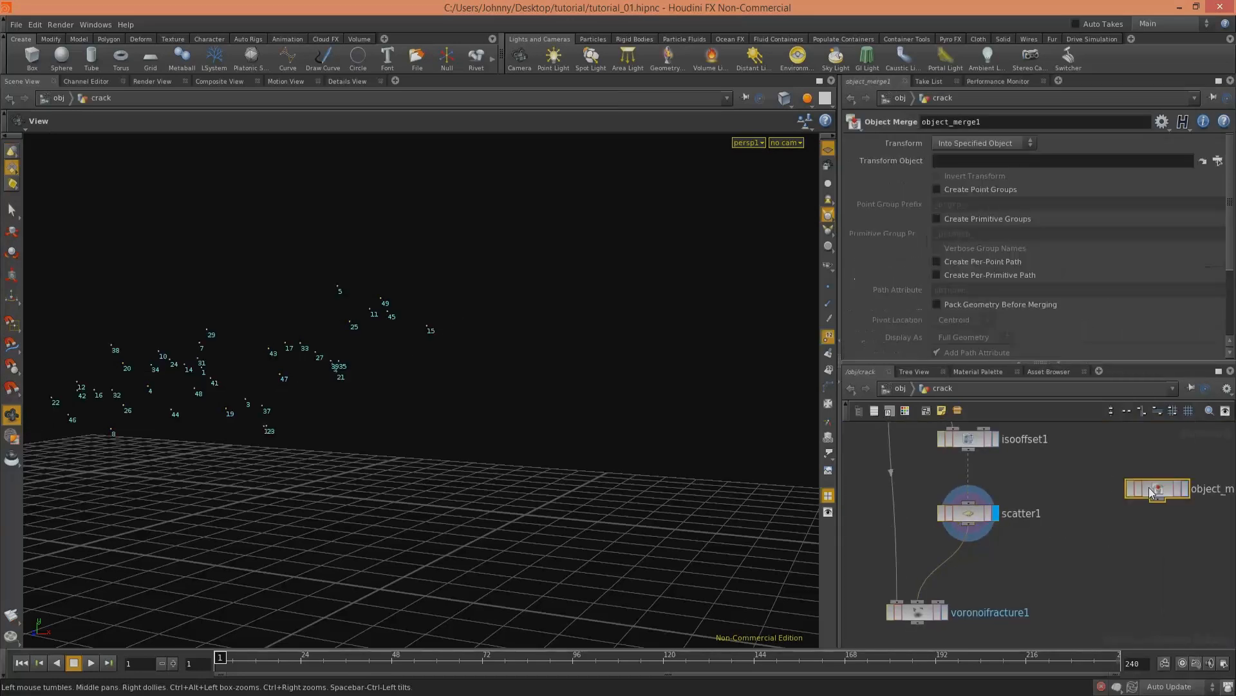
click(1000, 144)
click(984, 166)
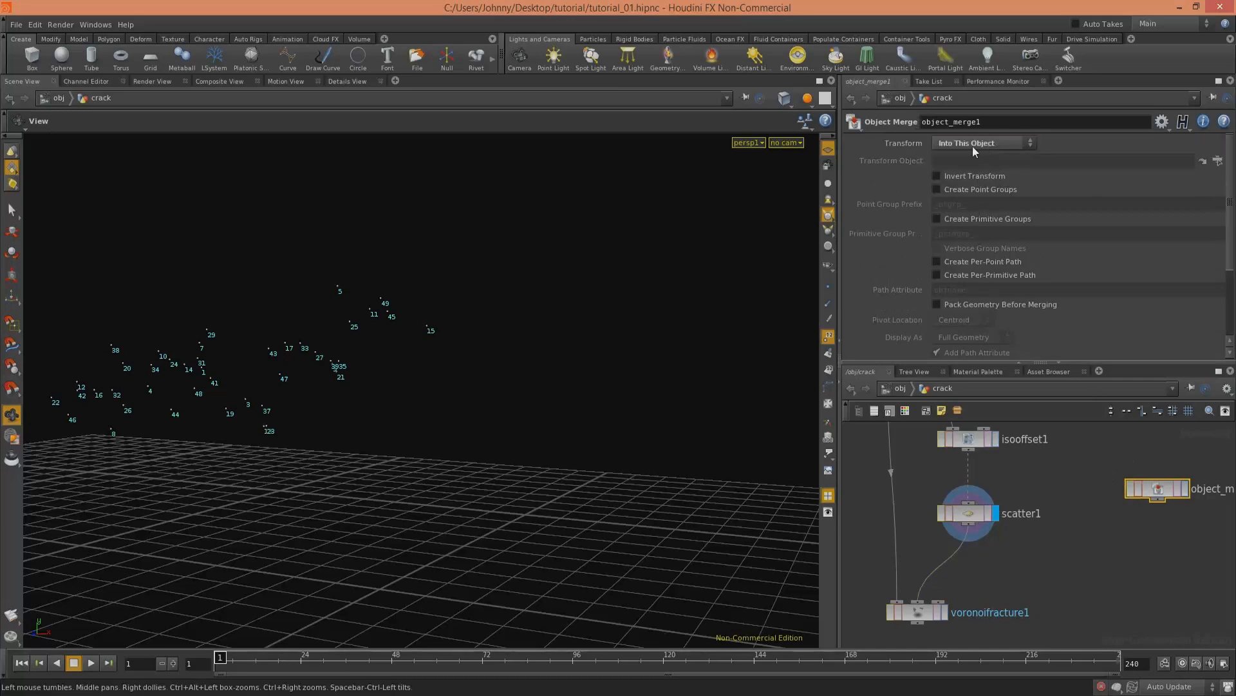
Step: Compare the object-level transforms of wall and crack, and return to the crack network
click(899, 388)
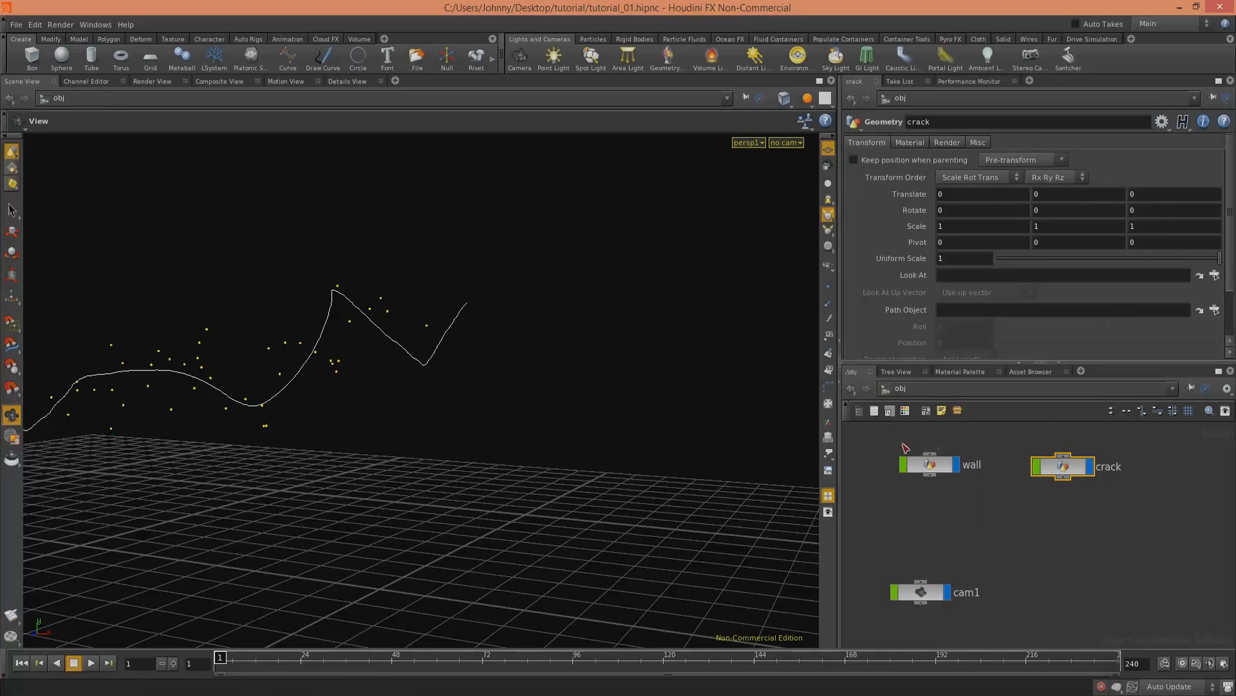
click(1011, 443)
click(930, 463)
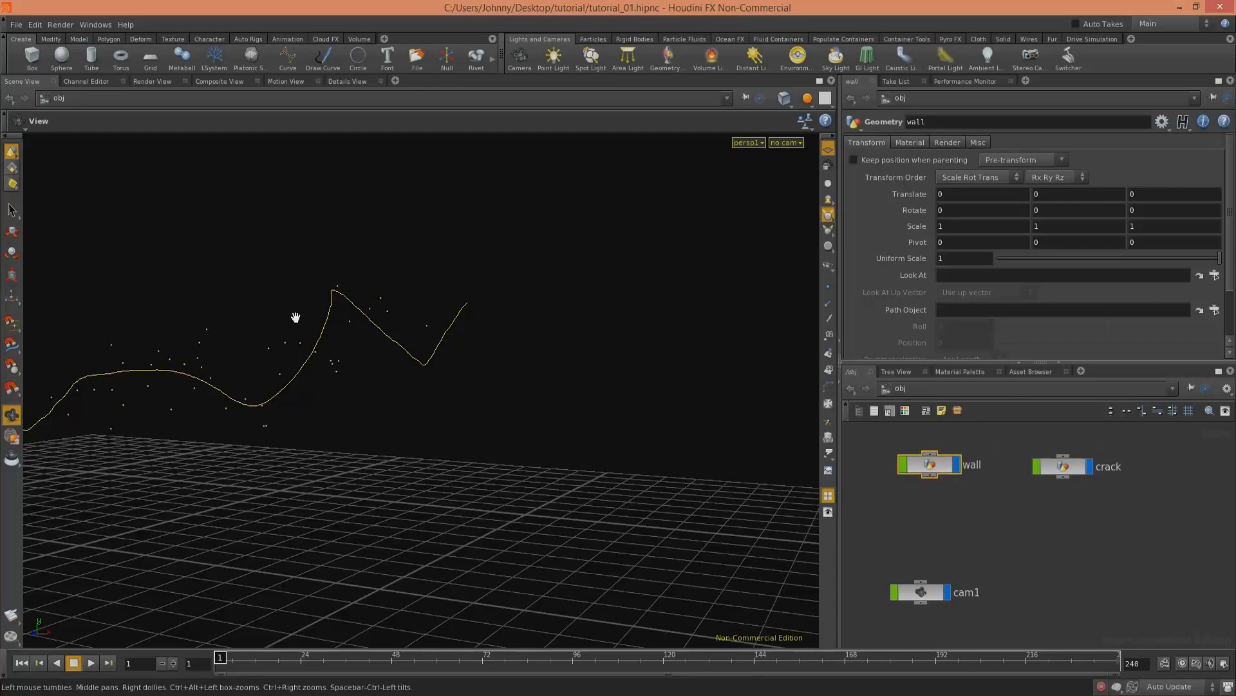
click(1091, 469)
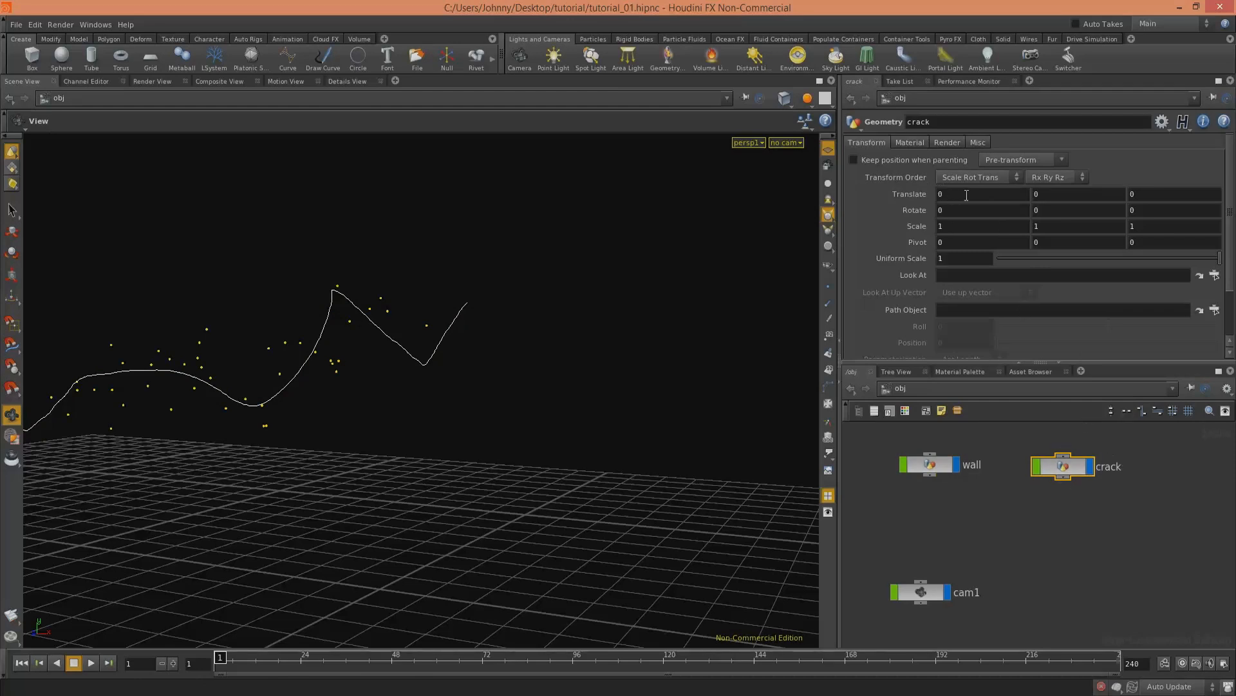
double_click(1116, 452)
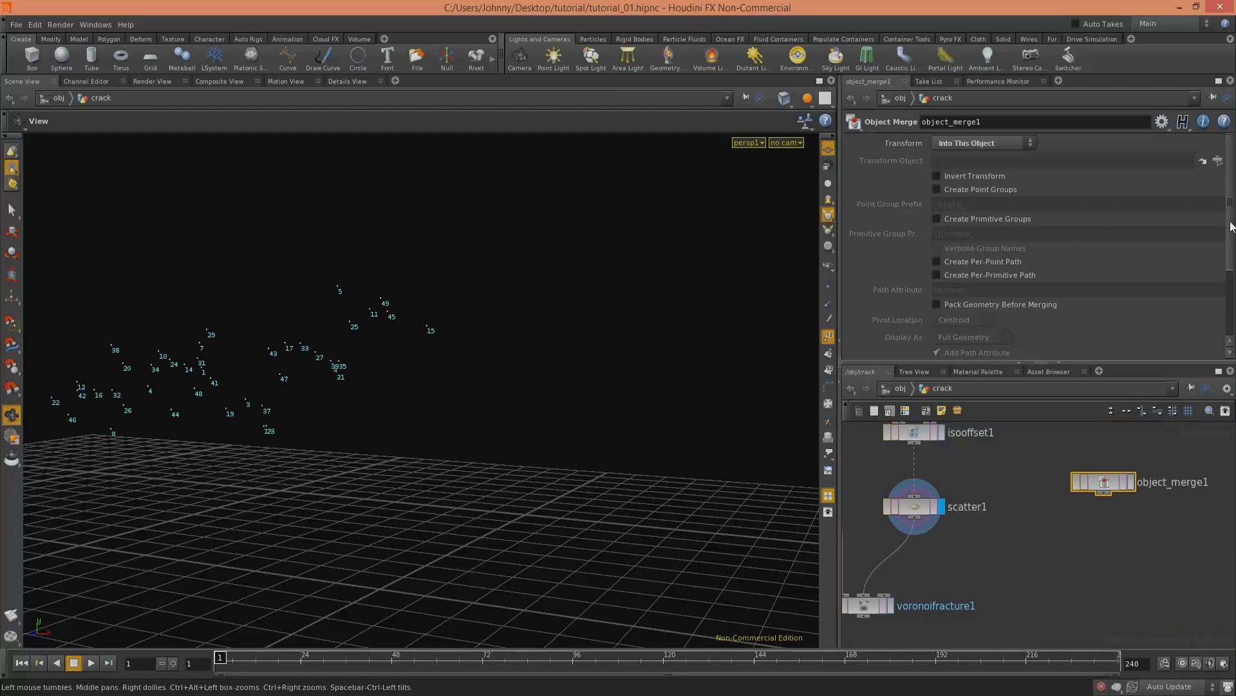
Step: Set Object 1 of object_merge1 to the CURVE null of the wall object (/obj/wall/CURVE)
scroll(1227, 257, down, 3)
click(1214, 312)
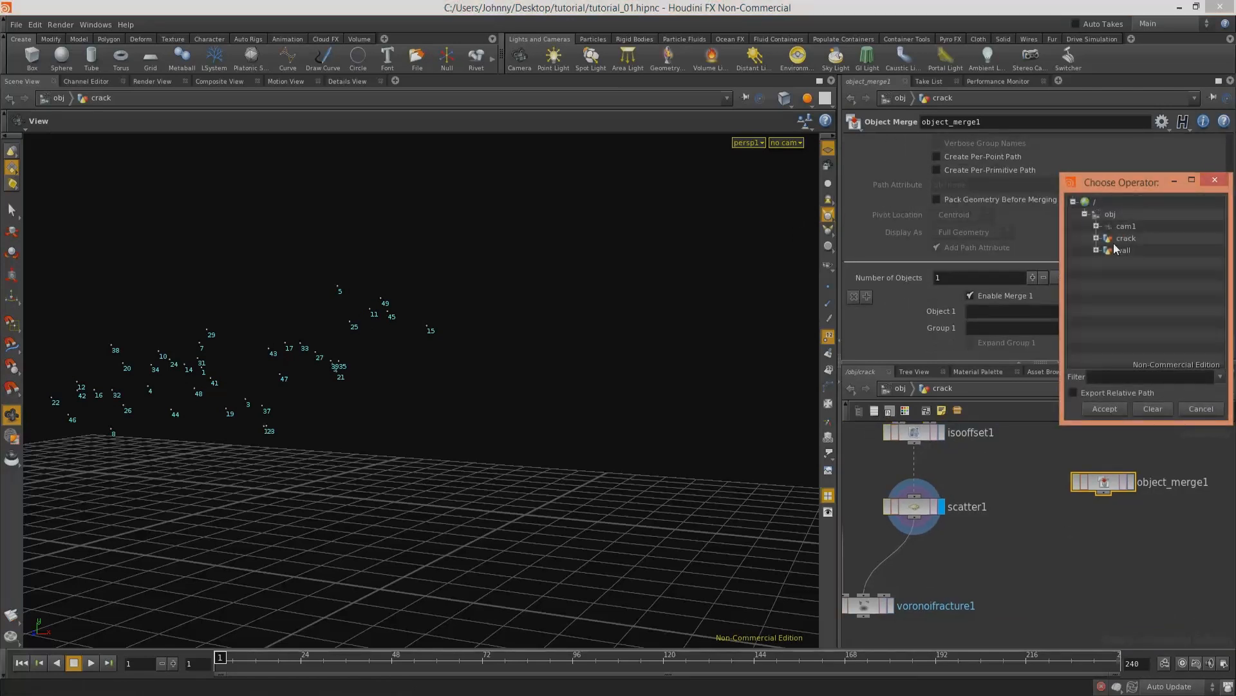
click(1097, 250)
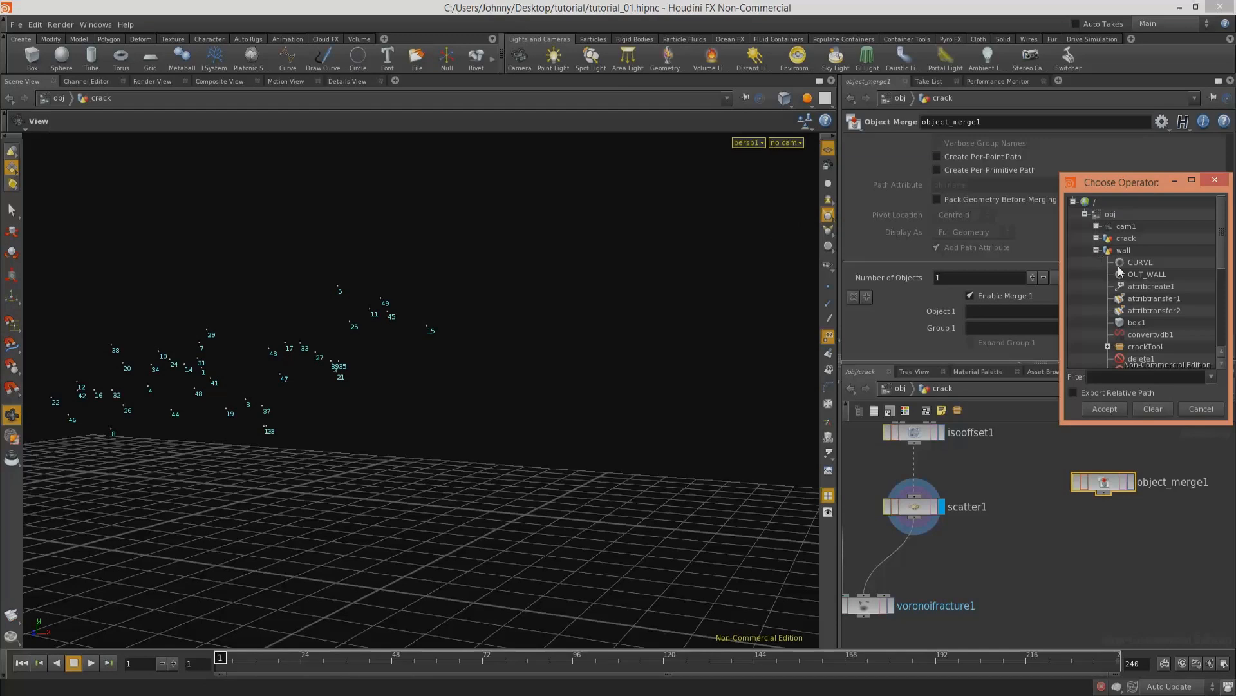
click(1105, 409)
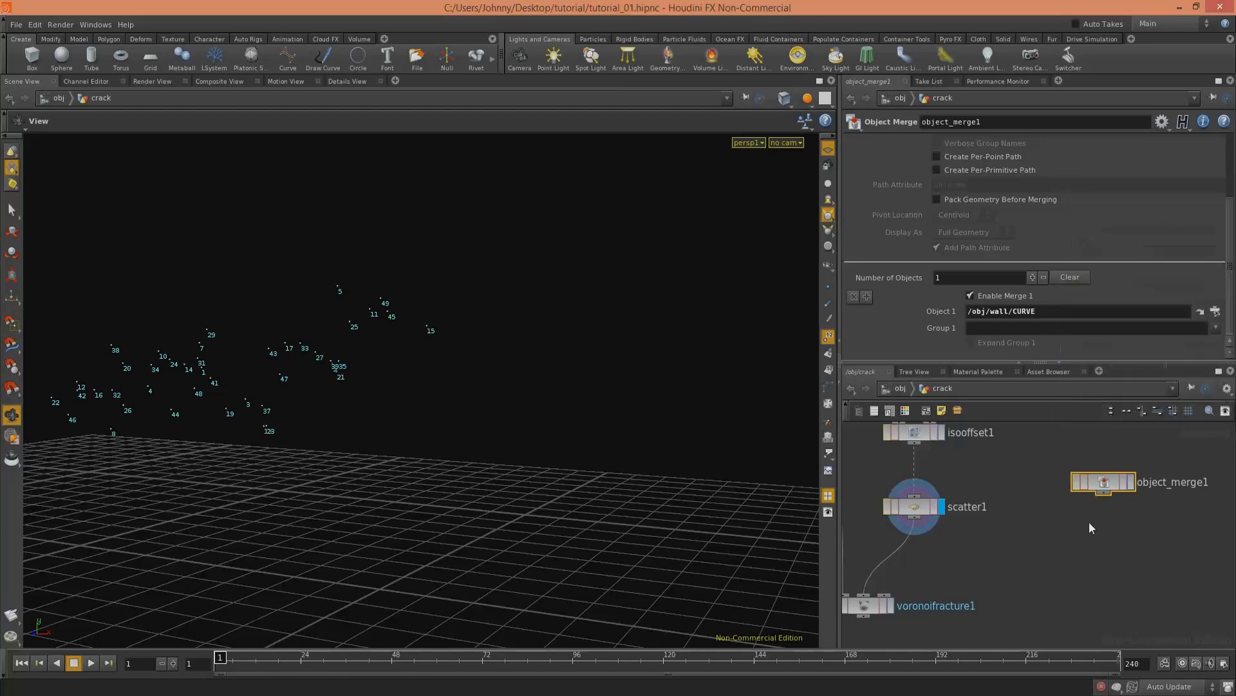
Step: Display object_merge1 and examine the point numbering at the starting end of the merged curve
click(1130, 482)
right_drag(522, 343, 560, 389)
middle_drag(560, 389, 500, 379)
right_drag(500, 378, 687, 299)
middle_drag(687, 298, 525, 343)
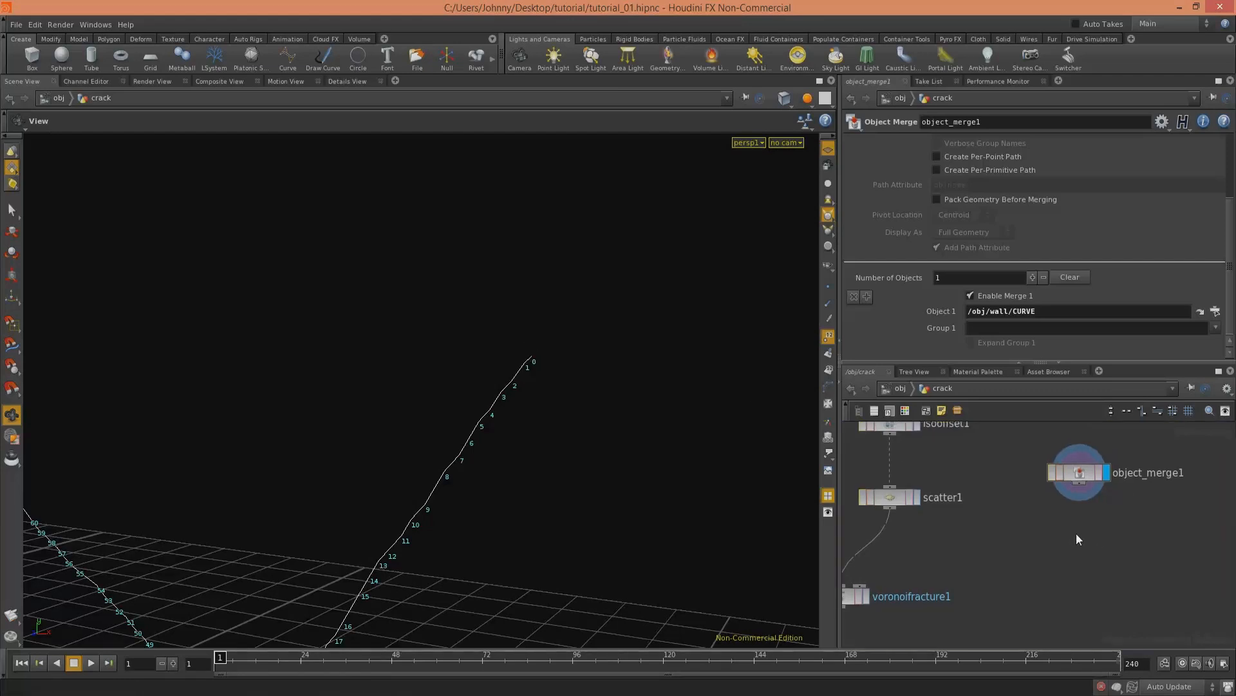
Step: Add a Delete node below object_merge1, connect it to the merged curve and display it
key(Tab)
mouse_move(1102, 378)
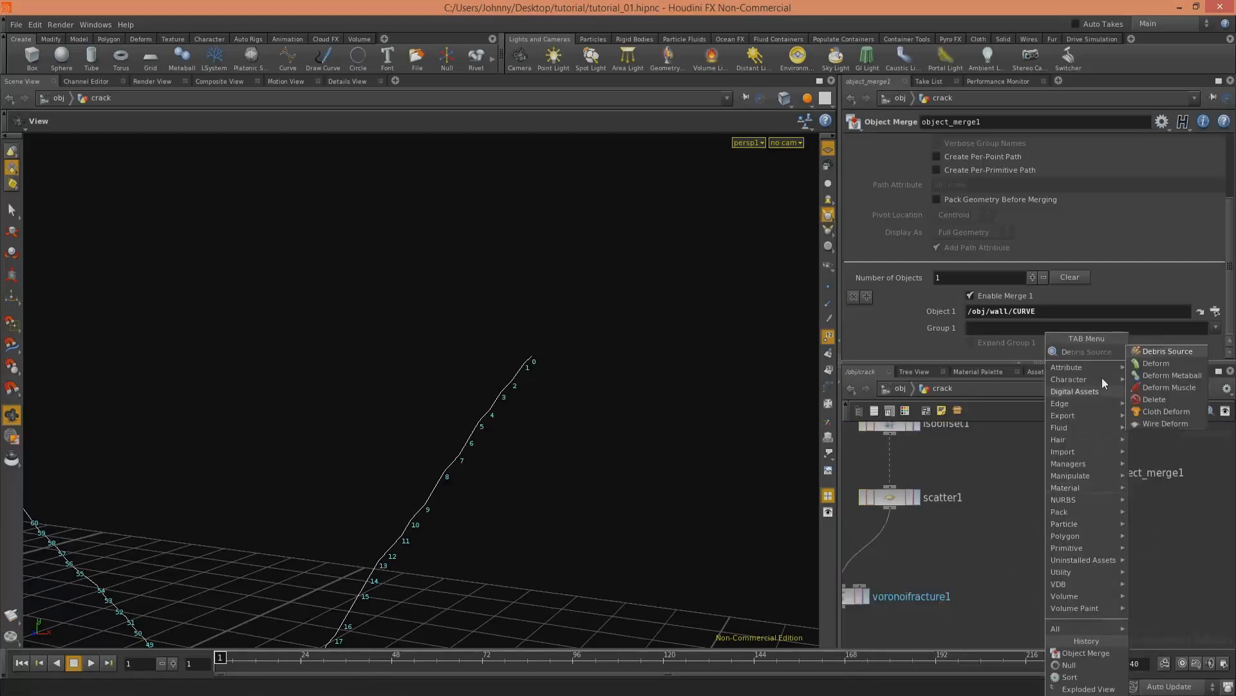
click(1142, 396)
click(1043, 549)
drag(1078, 486, 1071, 545)
click(1070, 549)
Step: Set delete1 to Delete Non-Selected on Points with pattern 0, so that only the curve's first point is kept
click(958, 200)
drag(963, 273, 928, 275)
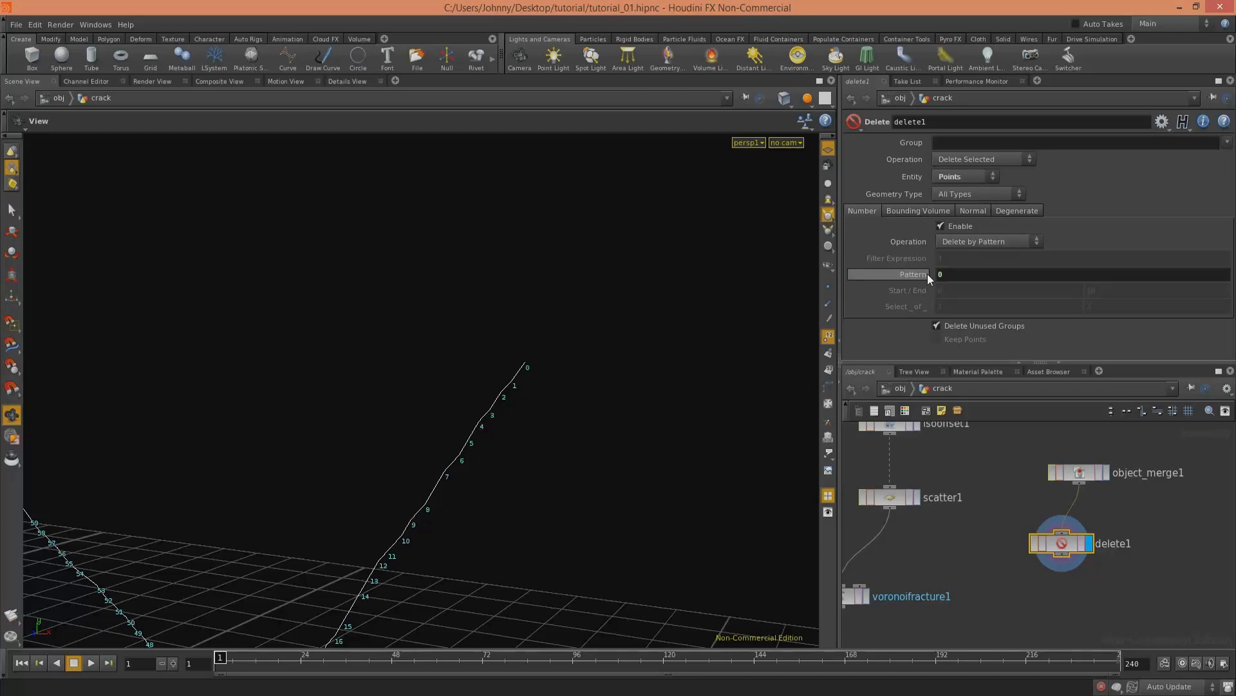
click(964, 161)
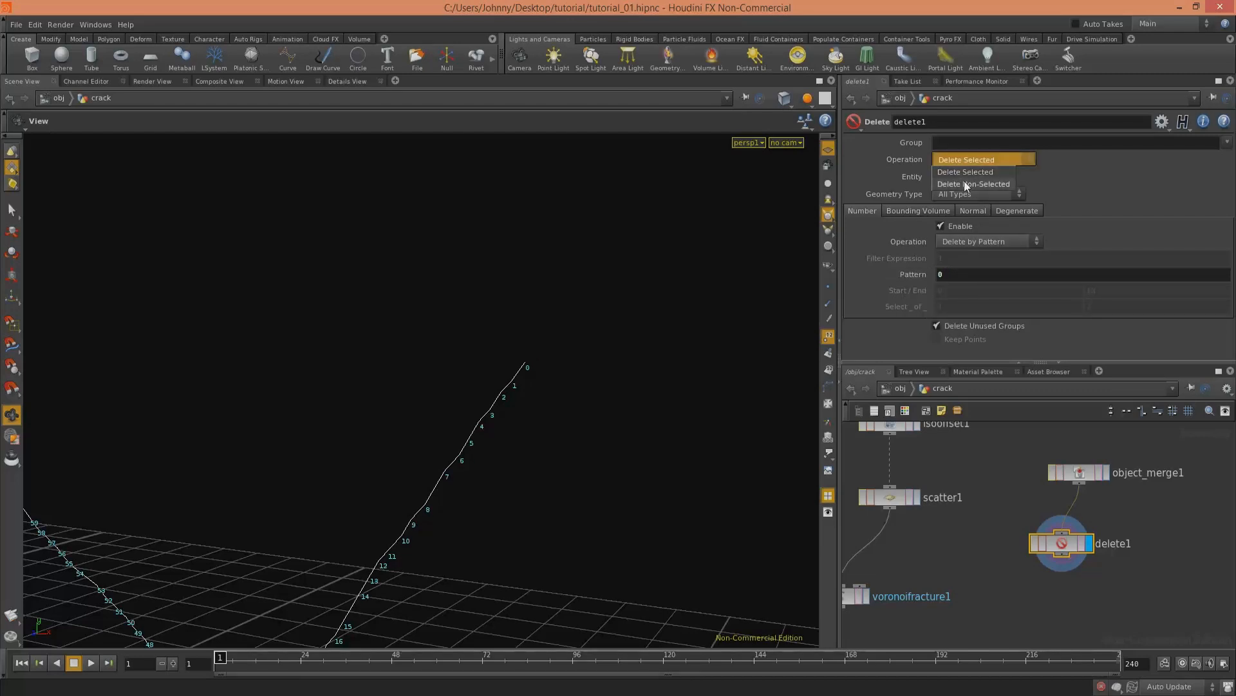
click(964, 183)
drag(489, 431, 475, 282)
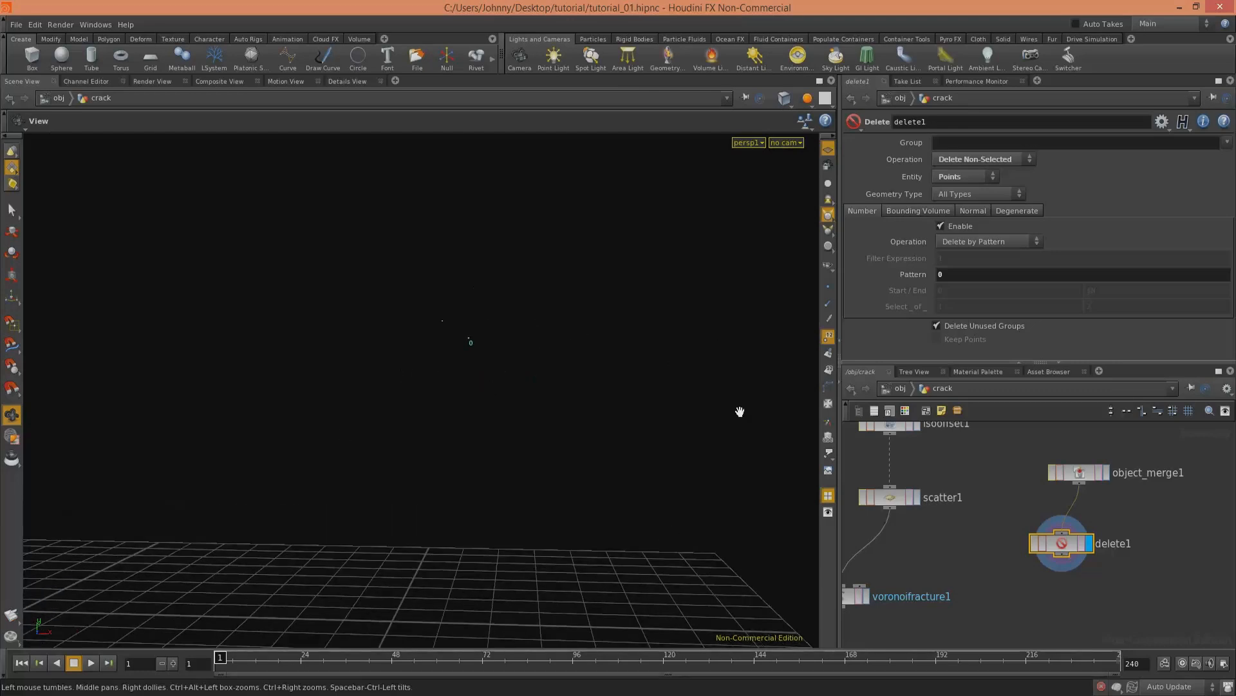
Step: Move object_merge1 and delete1 together higher in the network to free space below them
middle_drag(1121, 489, 1096, 532)
drag(1118, 483, 1035, 602)
drag(1051, 522, 1056, 461)
click(1128, 494)
middle_drag(997, 527, 1029, 503)
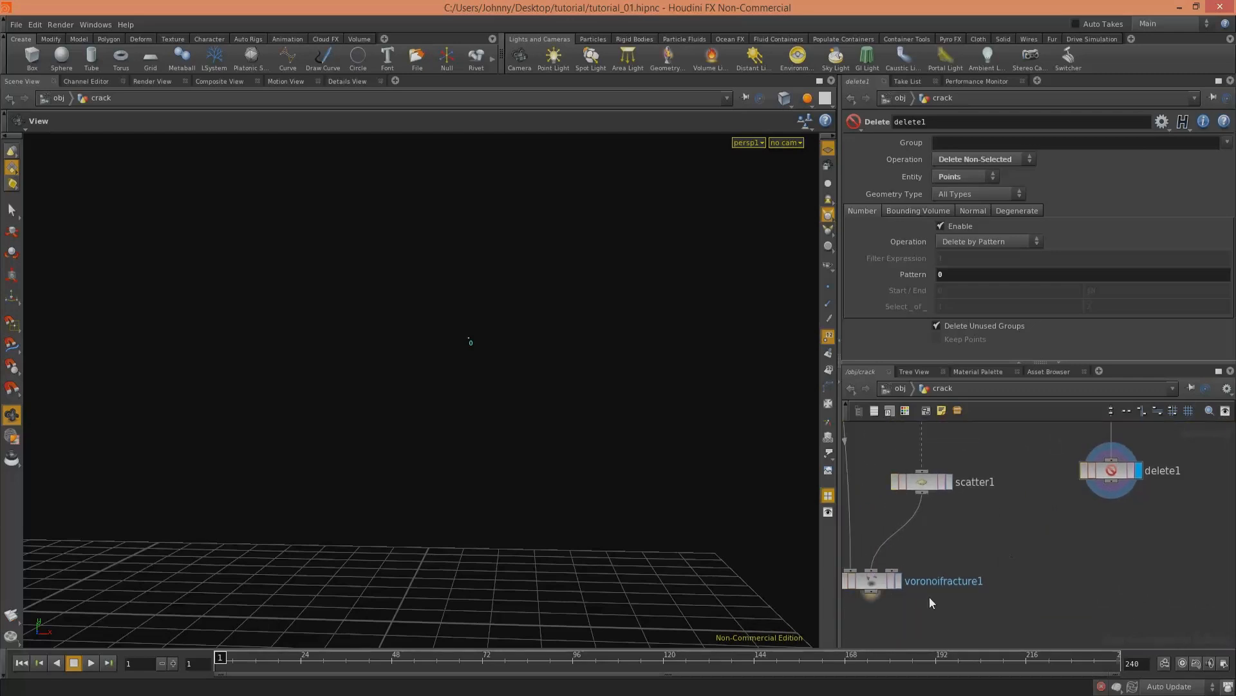
Step: Add a Null node connected below delete1 and name it FIRST_POINT
key(Tab)
click(1203, 351)
click(1107, 544)
drag(1114, 484, 1112, 544)
click(1160, 543)
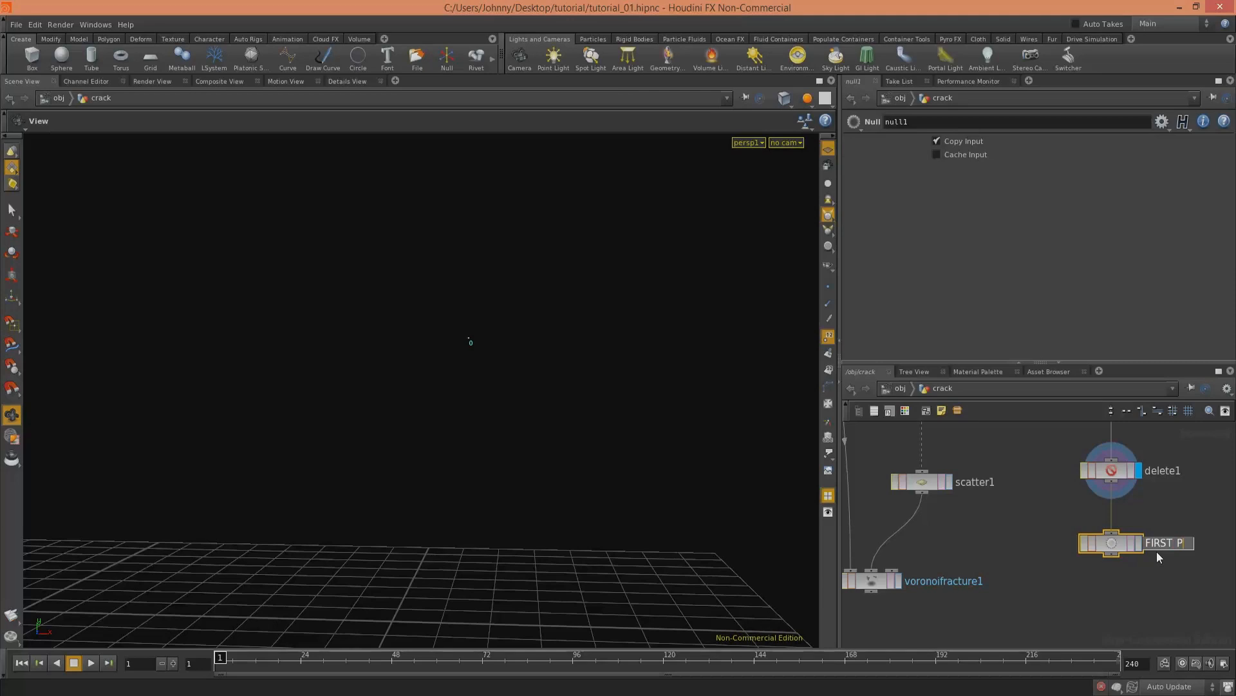
text(FIRST_POINT)
key(Return)
Step: Move the object_merge1, delete1 and FIRST_POINT chain higher up in the network
middle_drag(1172, 528, 1128, 580)
drag(1172, 433, 1077, 599)
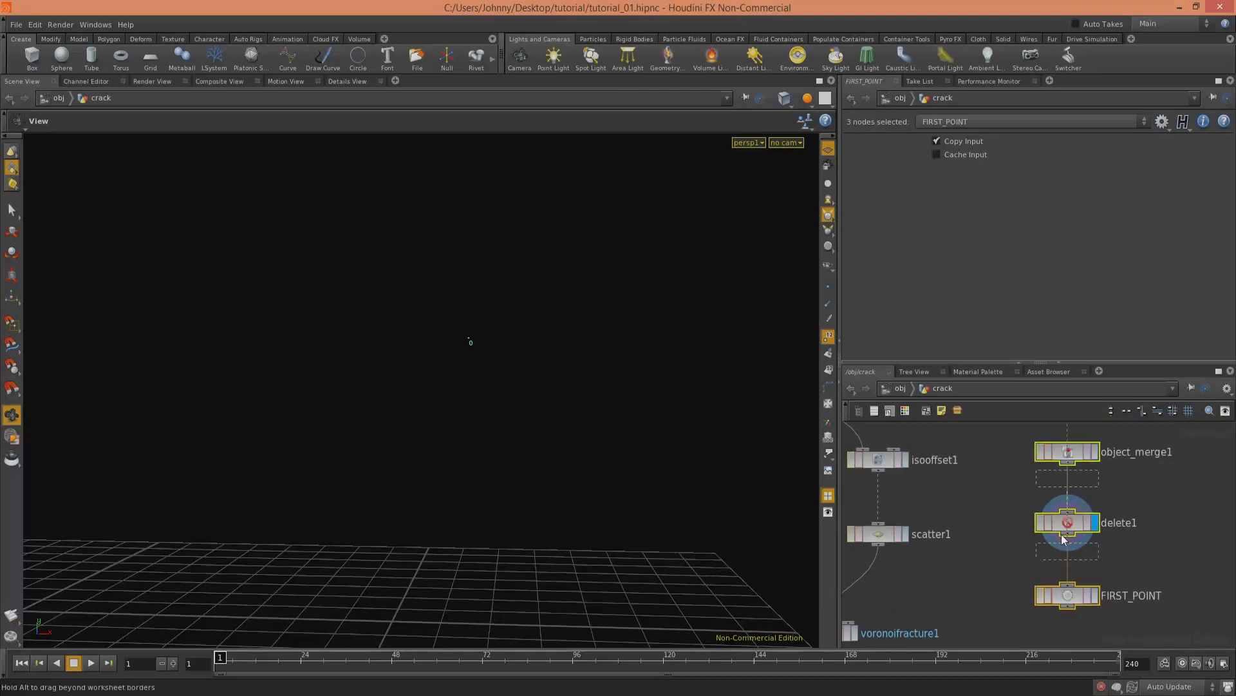
drag(1066, 526, 1067, 463)
click(1033, 573)
middle_drag(1047, 553, 1070, 496)
Step: Insert a Sort node between scatter1 and voronoifracture1
key(Tab)
text(sol)
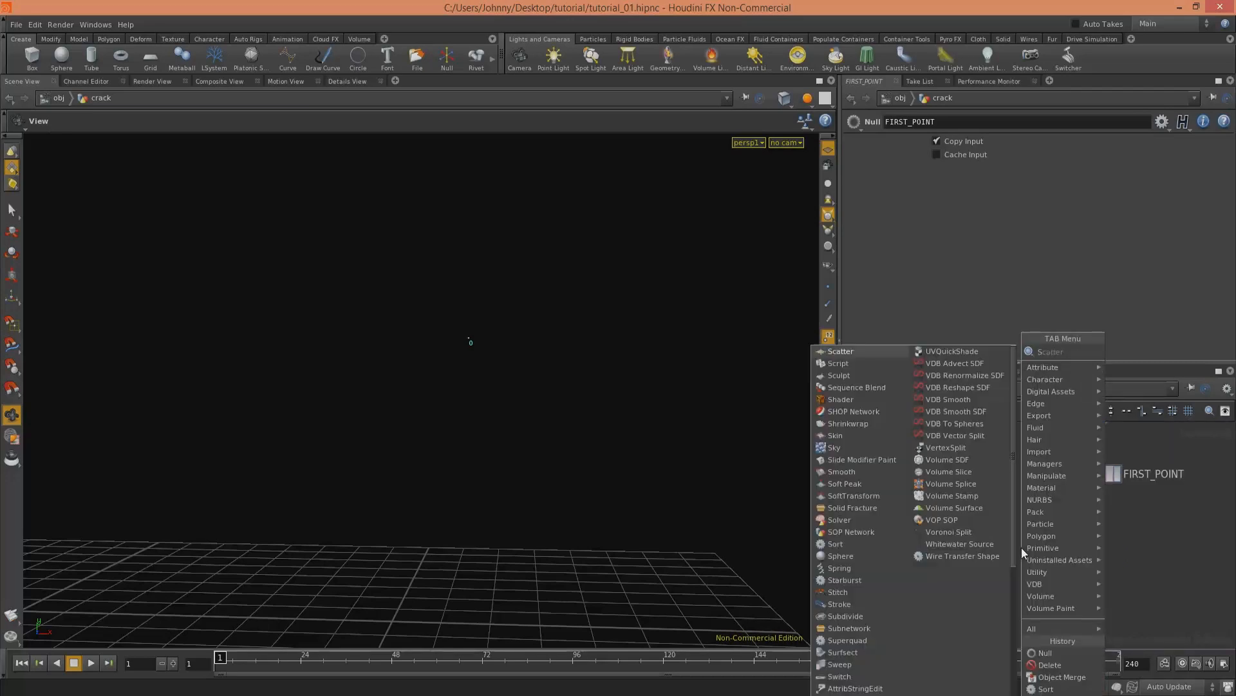
key(Return)
click(898, 531)
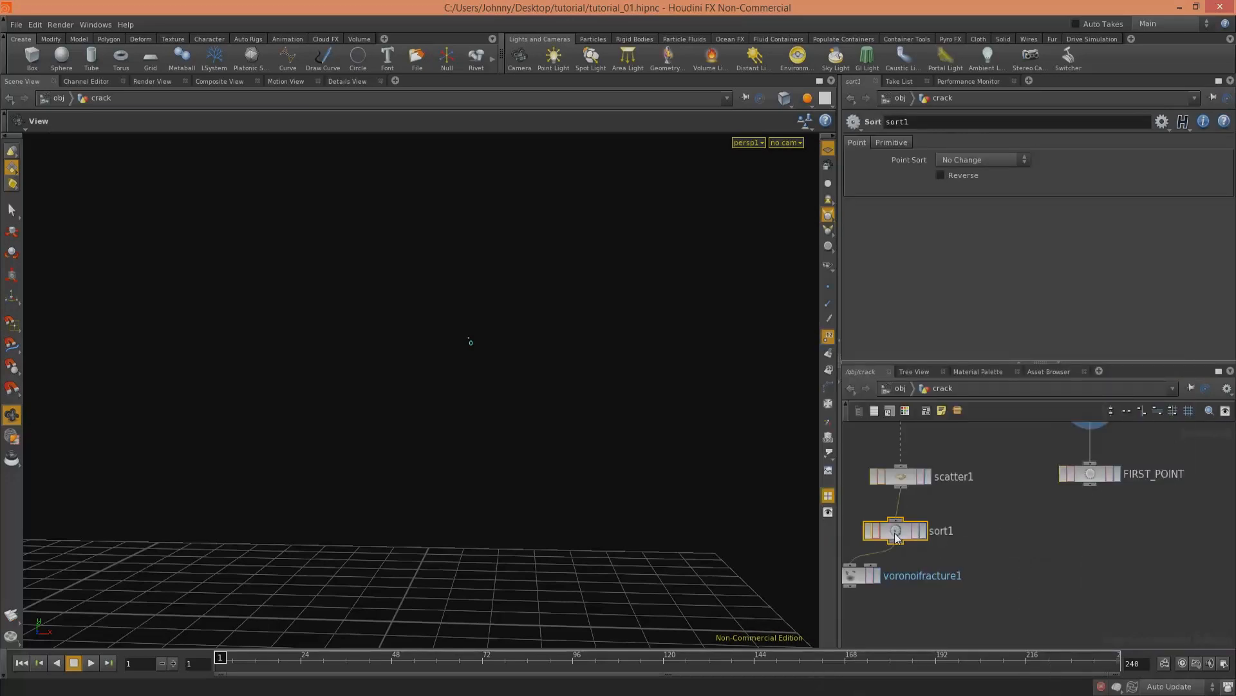
Step: Set sort1's point sort to Proximity to Point, with X coordinate point("../FIRST_POINT", 0, "P", 0)
click(963, 159)
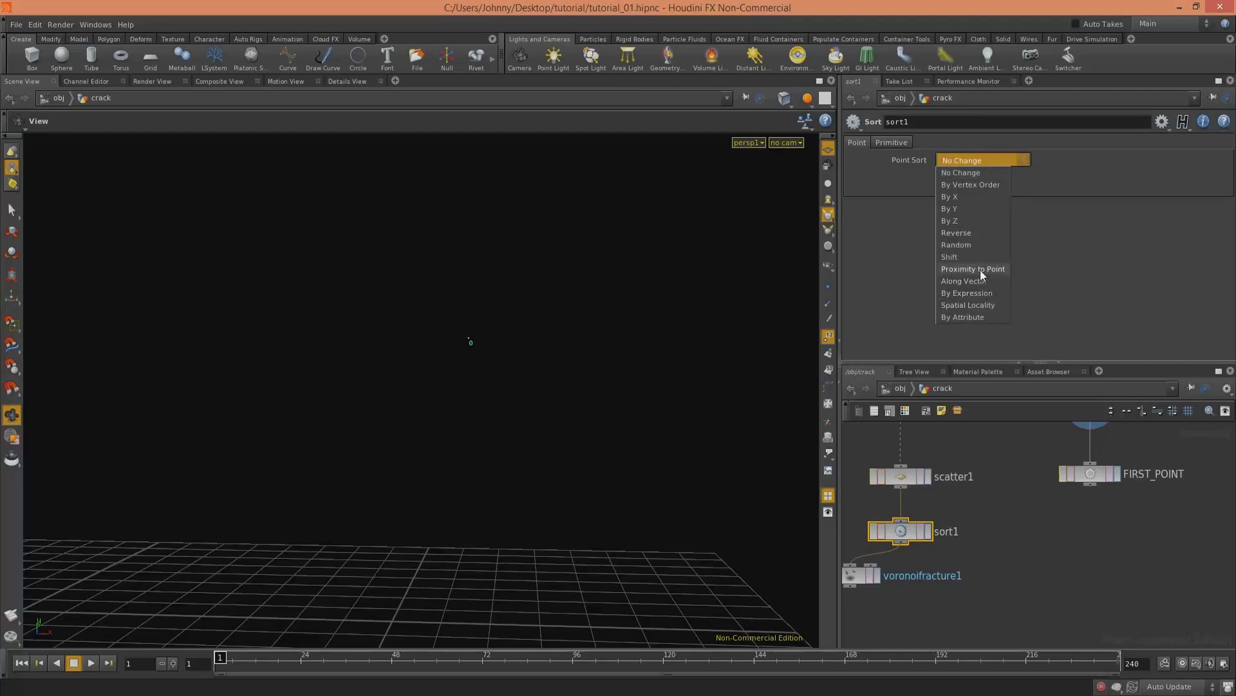
click(980, 270)
text(point)
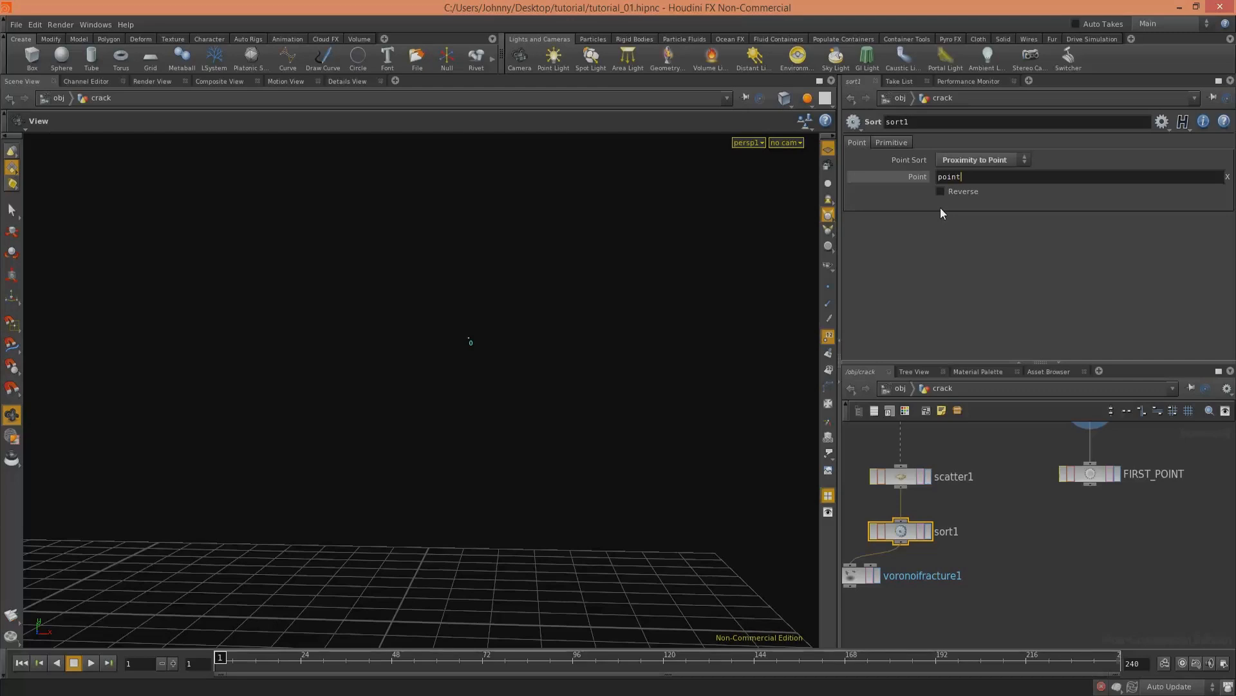
text(("../FIRST_POINT", 0, "P")
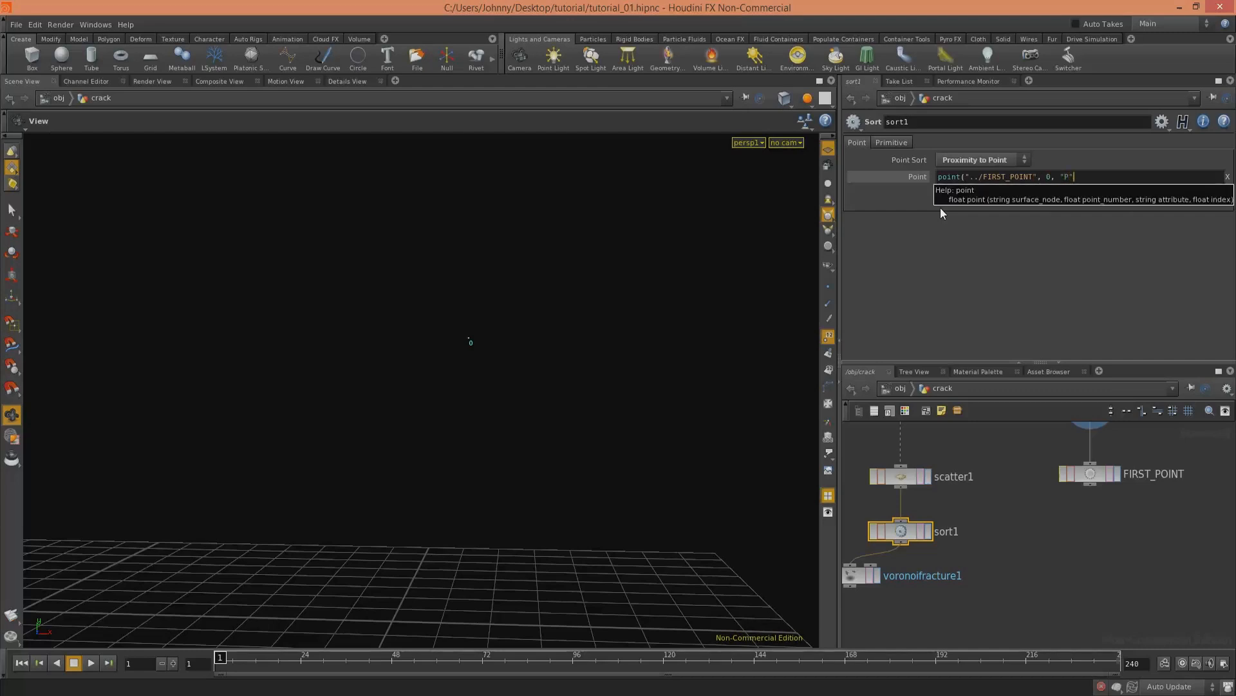
text(, 0))
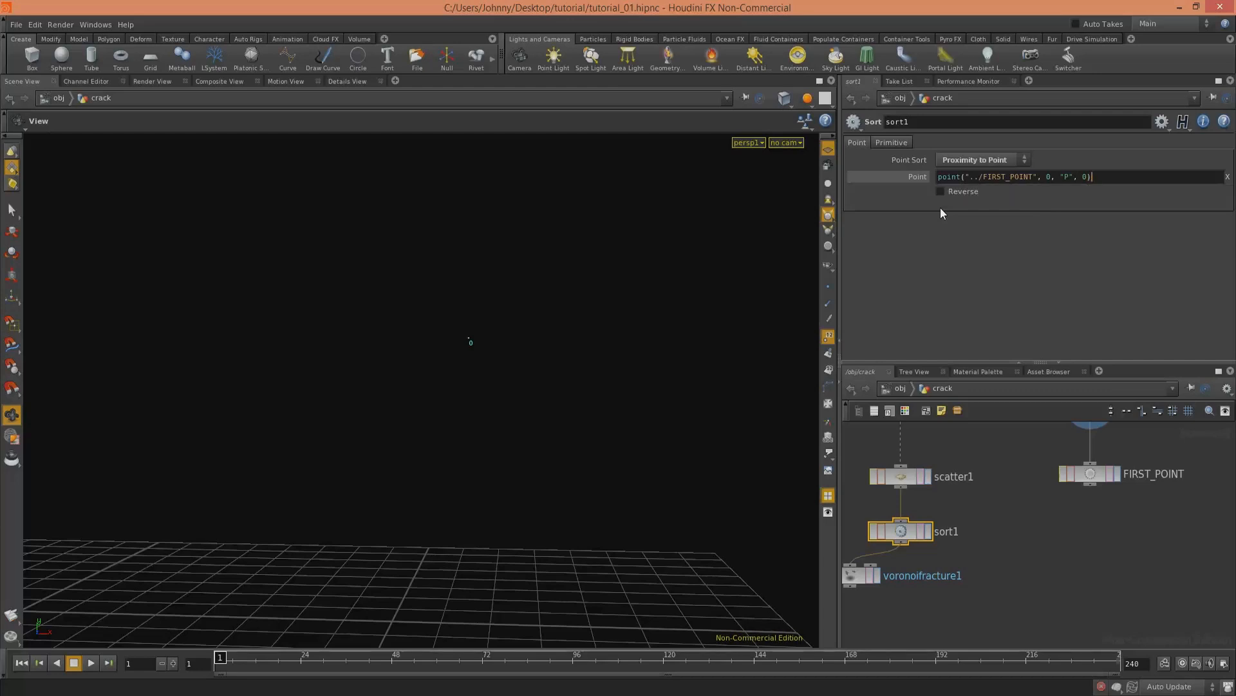
Step: Copy the FIRST_POINT expression into the sort point's Y and Z coordinates, giving each its own component index of P
drag(1095, 176, 942, 175)
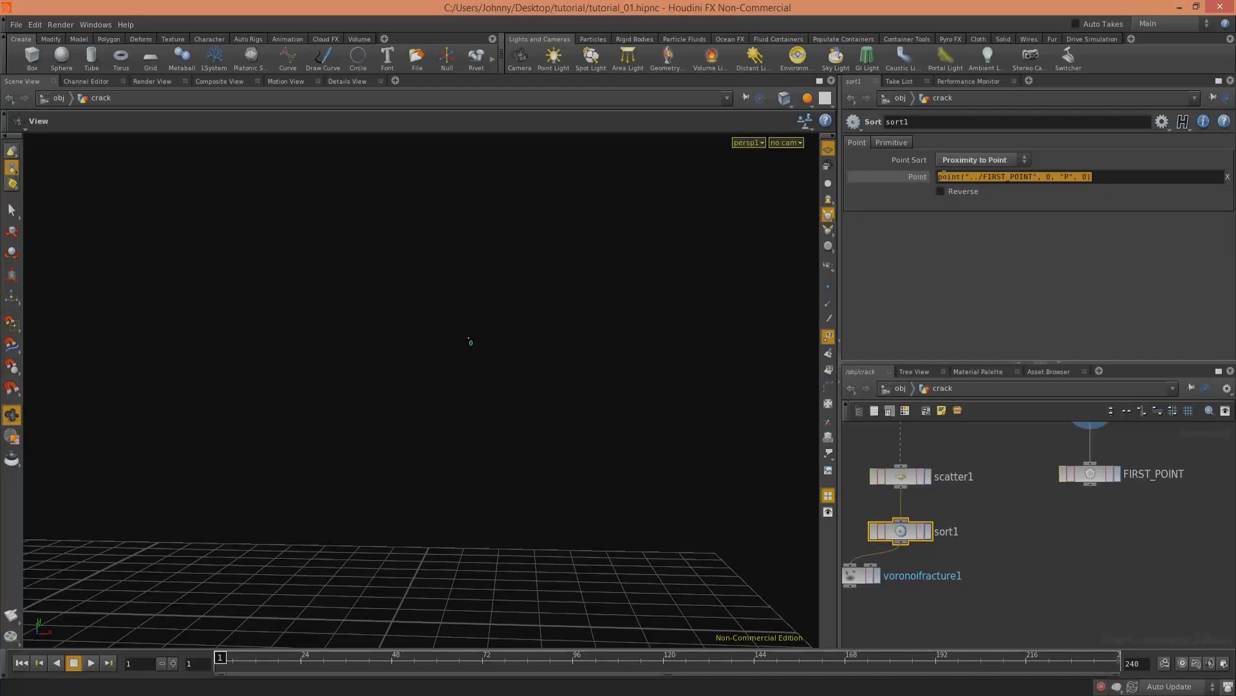
key(ctrl+c)
key(Tab)
key(ctrl+v)
drag(1127, 177, 1121, 178)
key(ctrl+v)
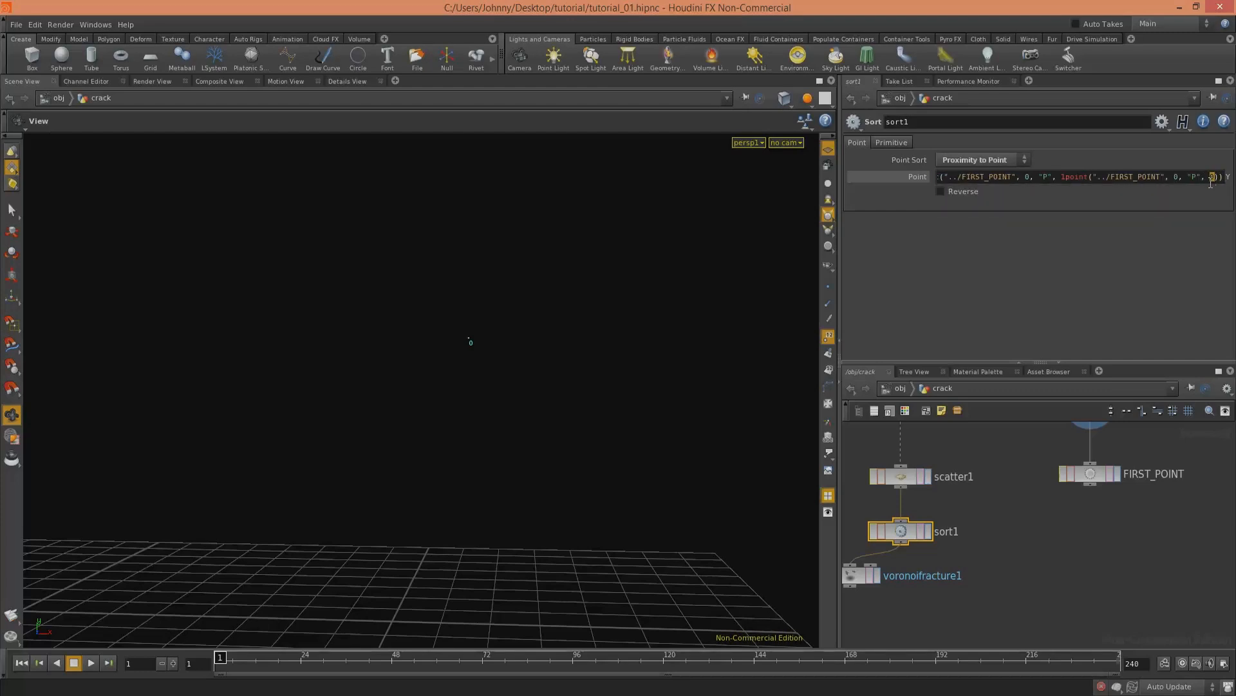
key(Return)
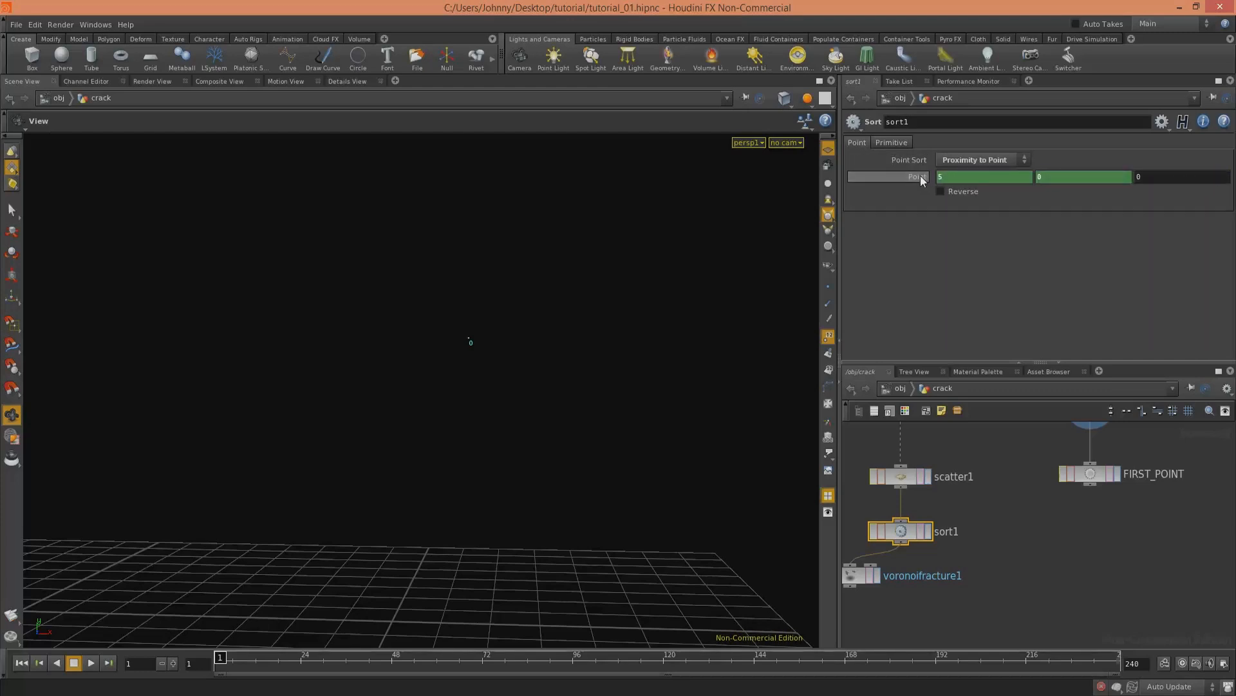
key(ctrl+v)
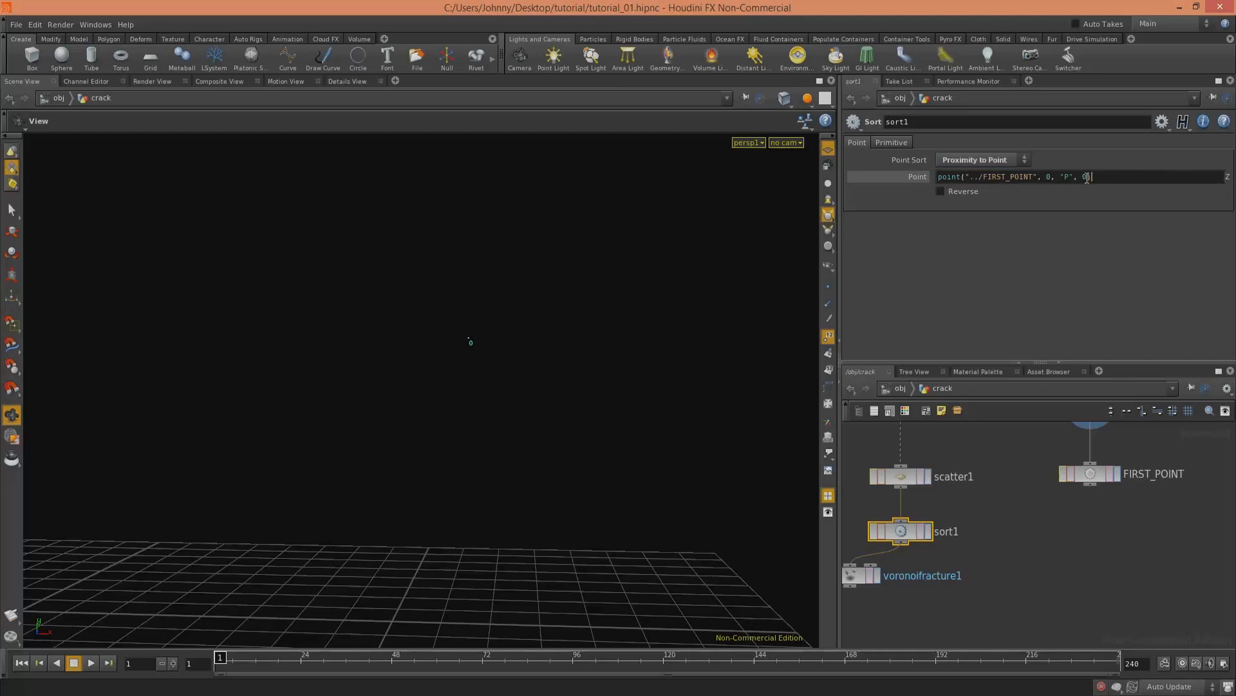
key(Return)
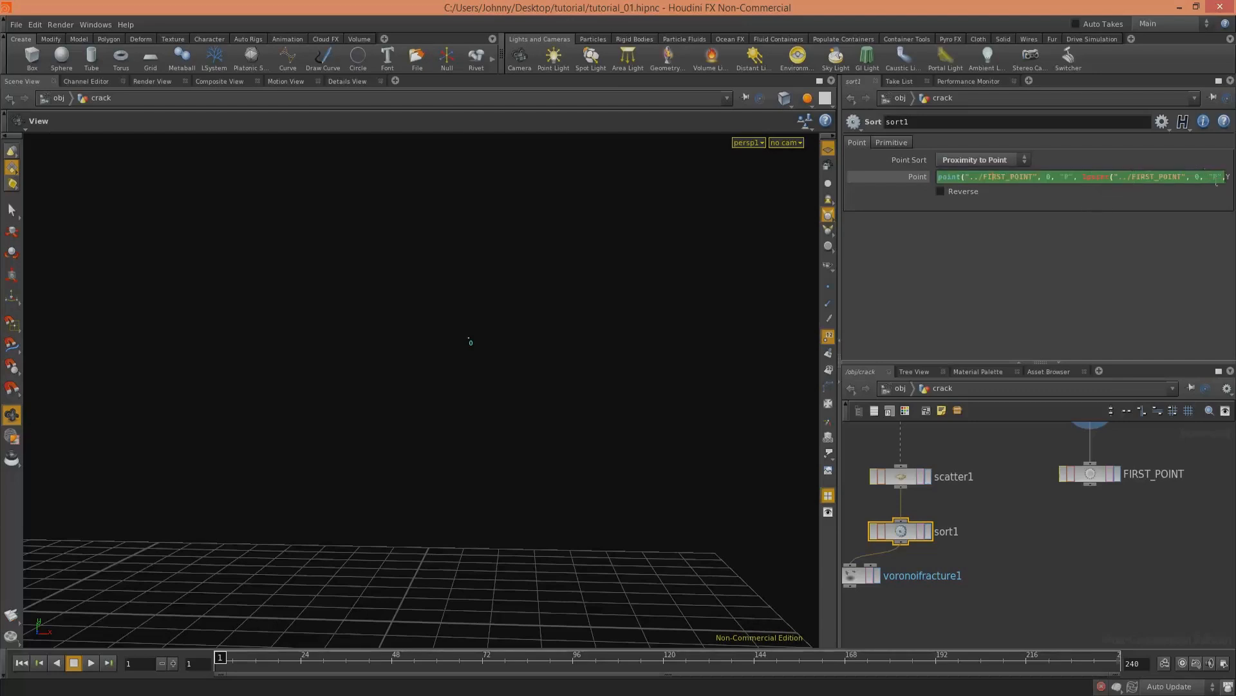
key(ctrl+a)
key(ctrl+v)
key(Return)
click(915, 176)
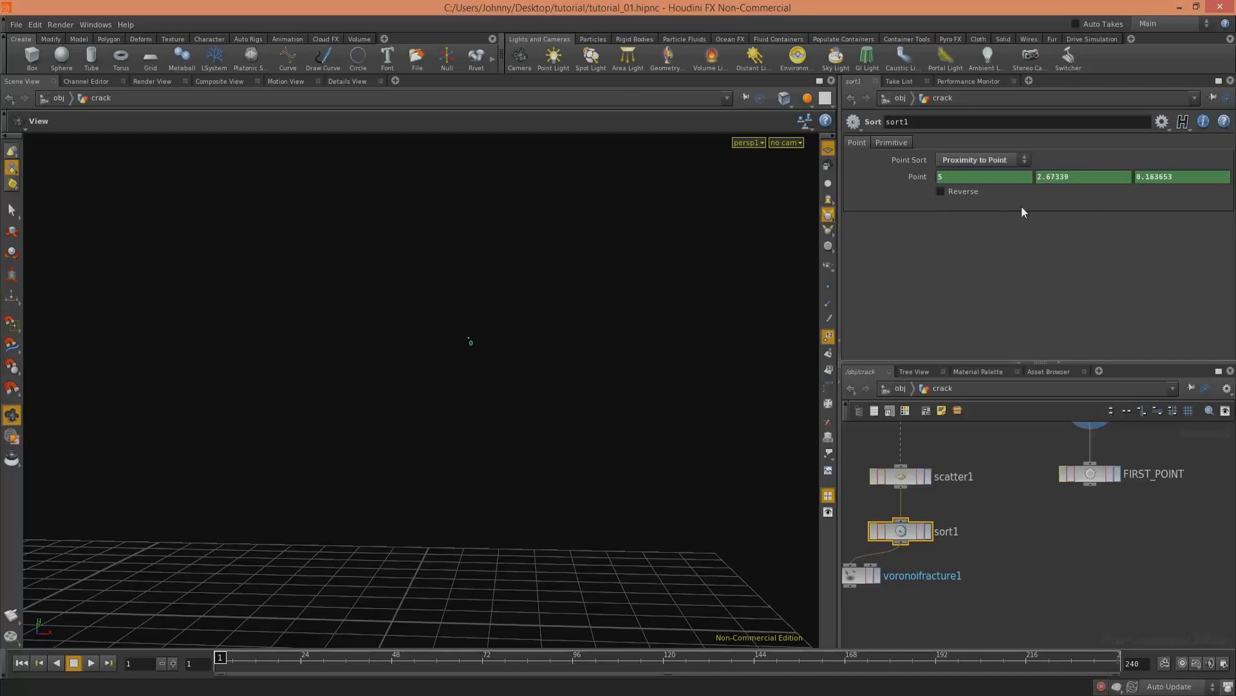
Step: Display sort1, template FIRST_POINT for reference, and check the order of the sorted points relative to it
middle_drag(1024, 506, 1127, 468)
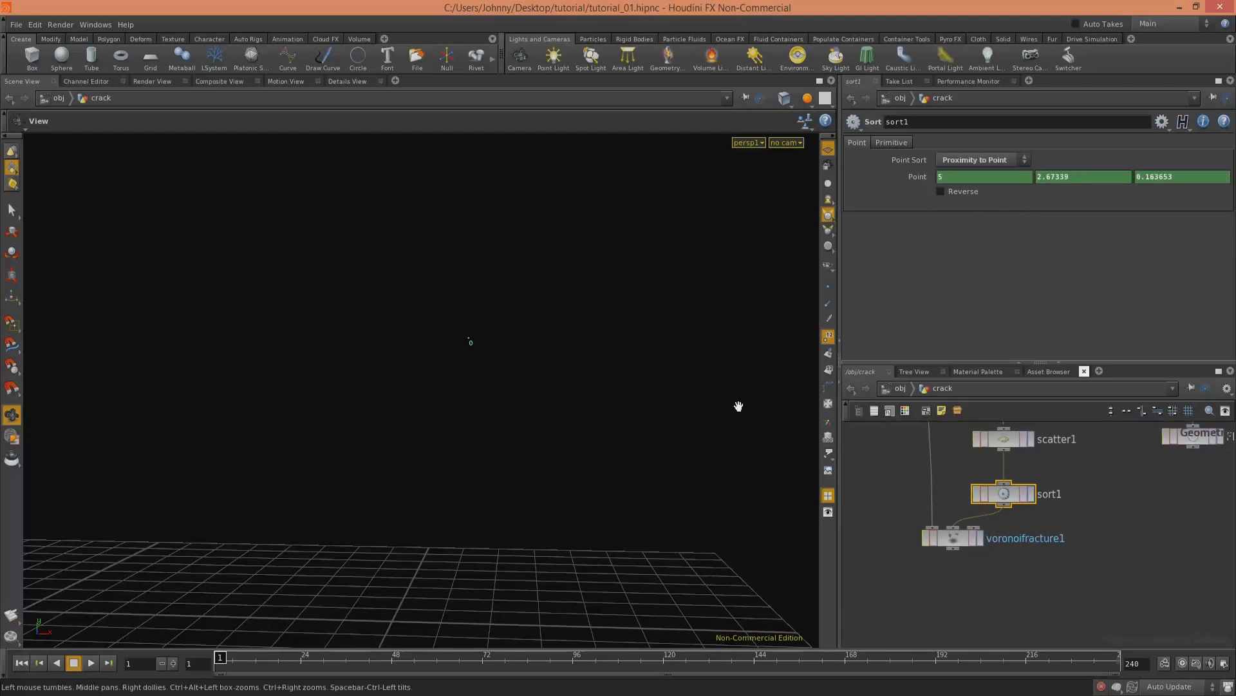
click(1031, 494)
right_drag(462, 362, 600, 278)
middle_drag(1140, 473, 1086, 497)
click(1160, 460)
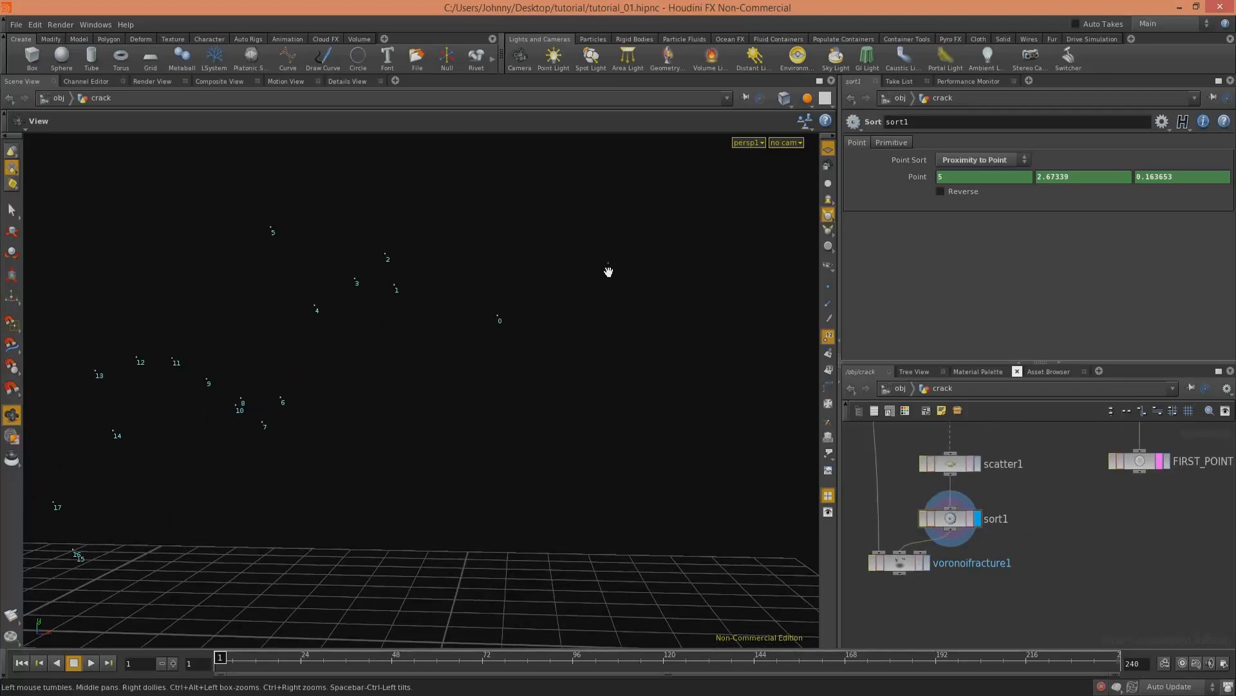
click(1158, 461)
Step: Display voronoifracture1 and turn off the point numbers in the viewport
middle_drag(1002, 544, 1109, 494)
click(1034, 513)
right_drag(563, 385, 458, 416)
middle_drag(458, 416, 563, 419)
right_drag(563, 419, 447, 458)
click(828, 339)
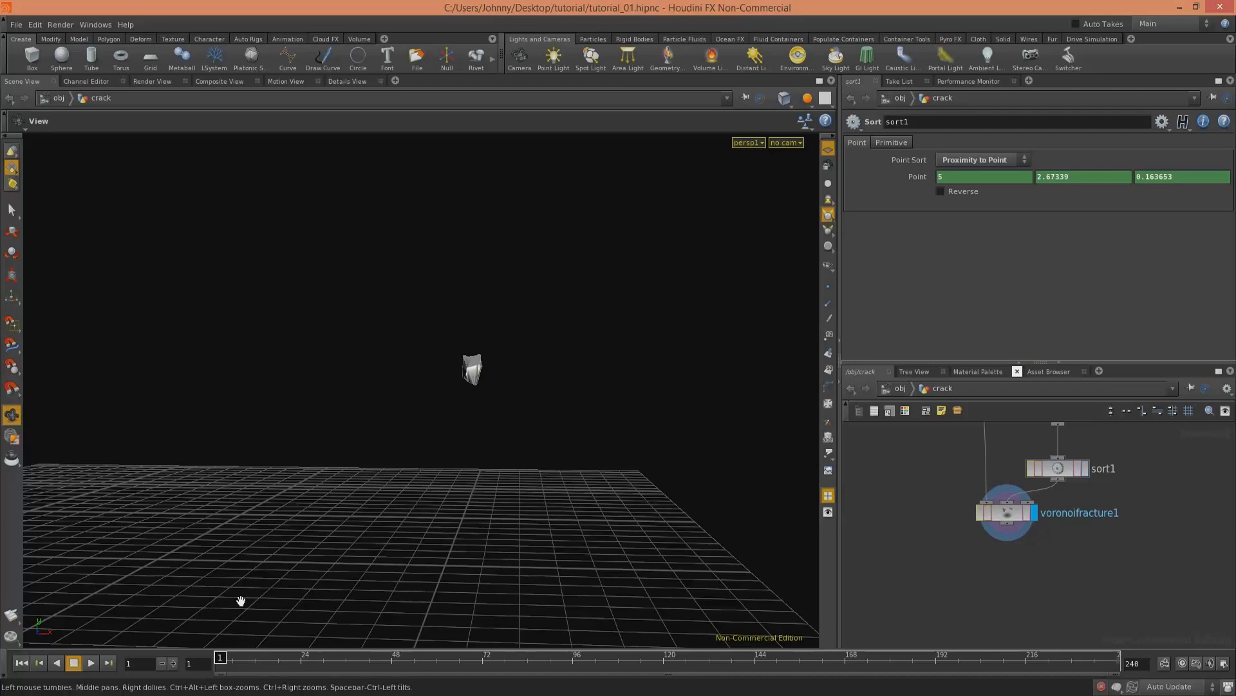
Step: Play the animation to check the per-frame fracture pieces, and return to the first frame
click(94, 662)
middle_drag(506, 390, 659, 372)
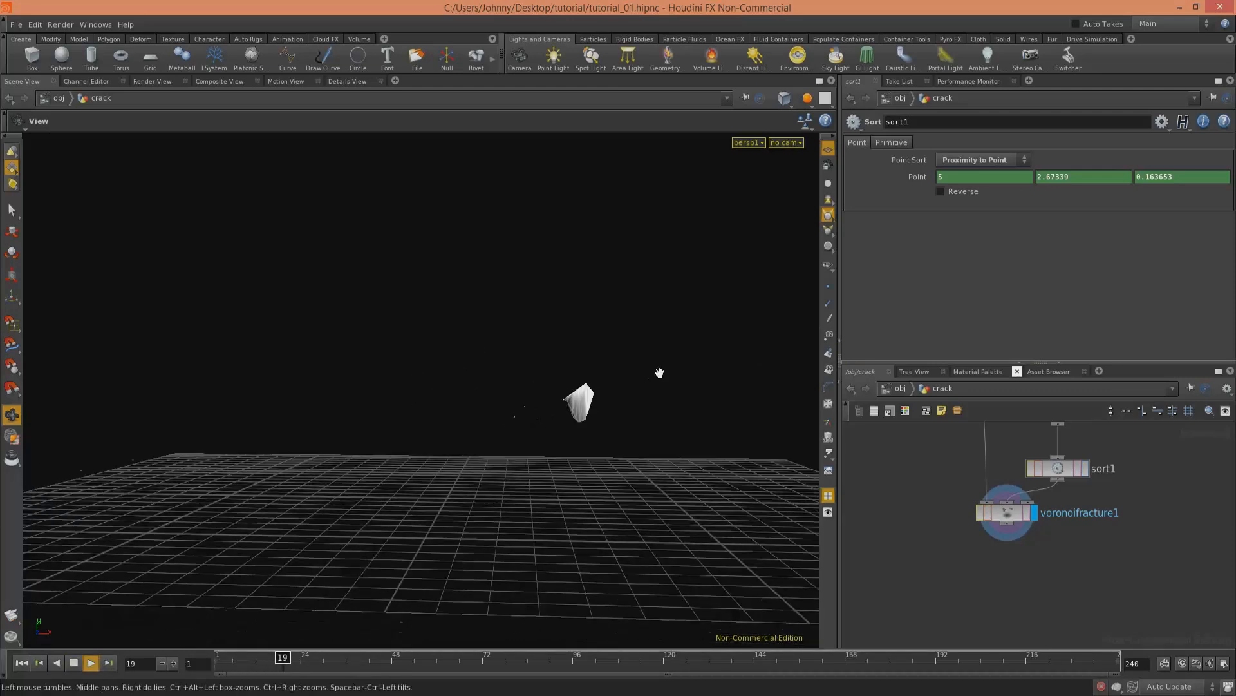
click(73, 662)
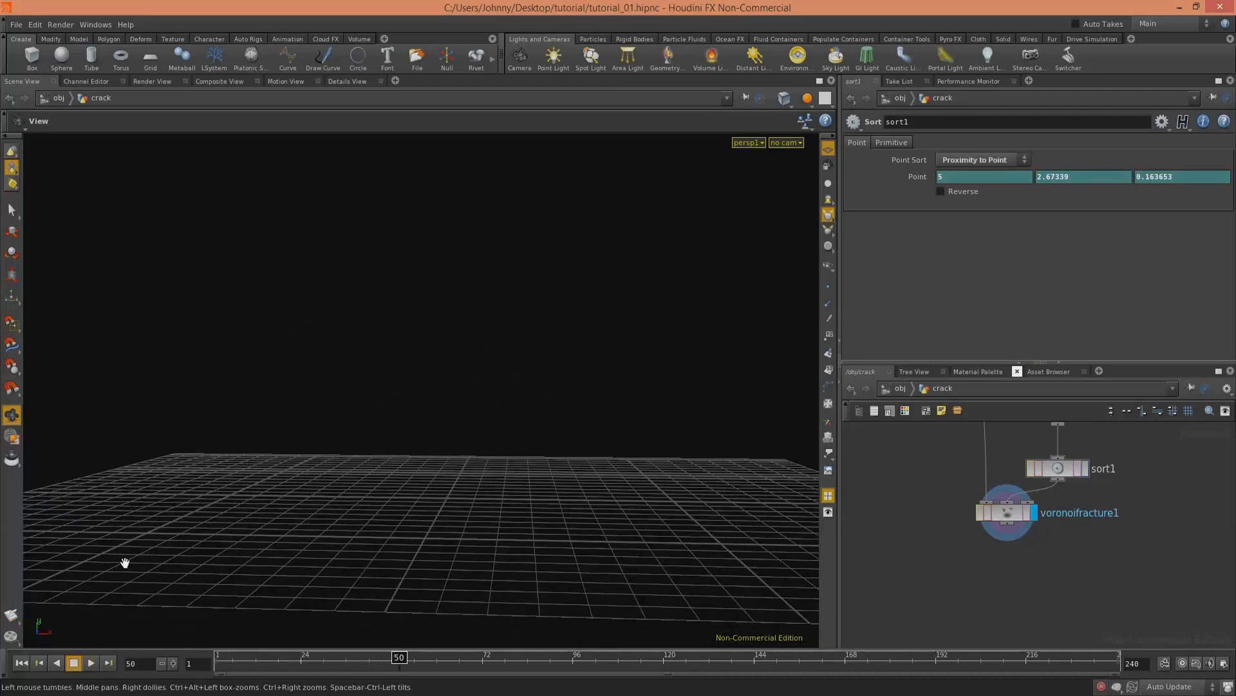
click(21, 662)
drag(262, 541, 531, 396)
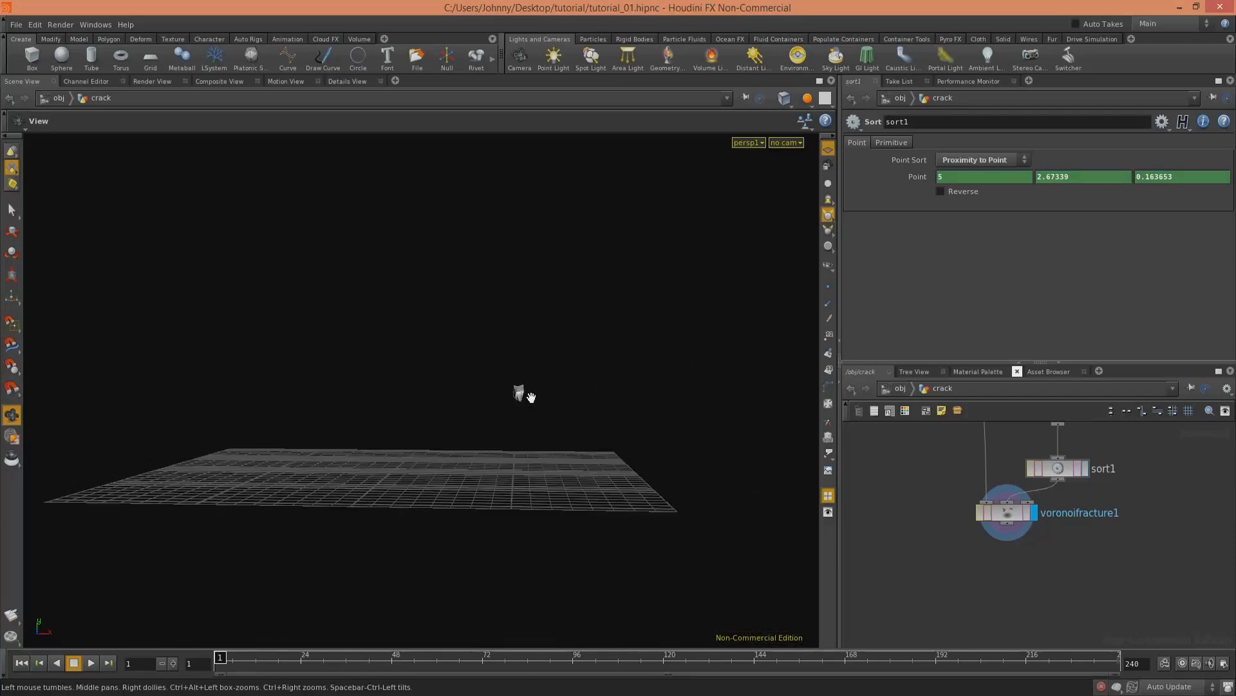
Step: Move the voronoifracture1 node further below sort1 in the crack network
middle_drag(1028, 565, 1017, 608)
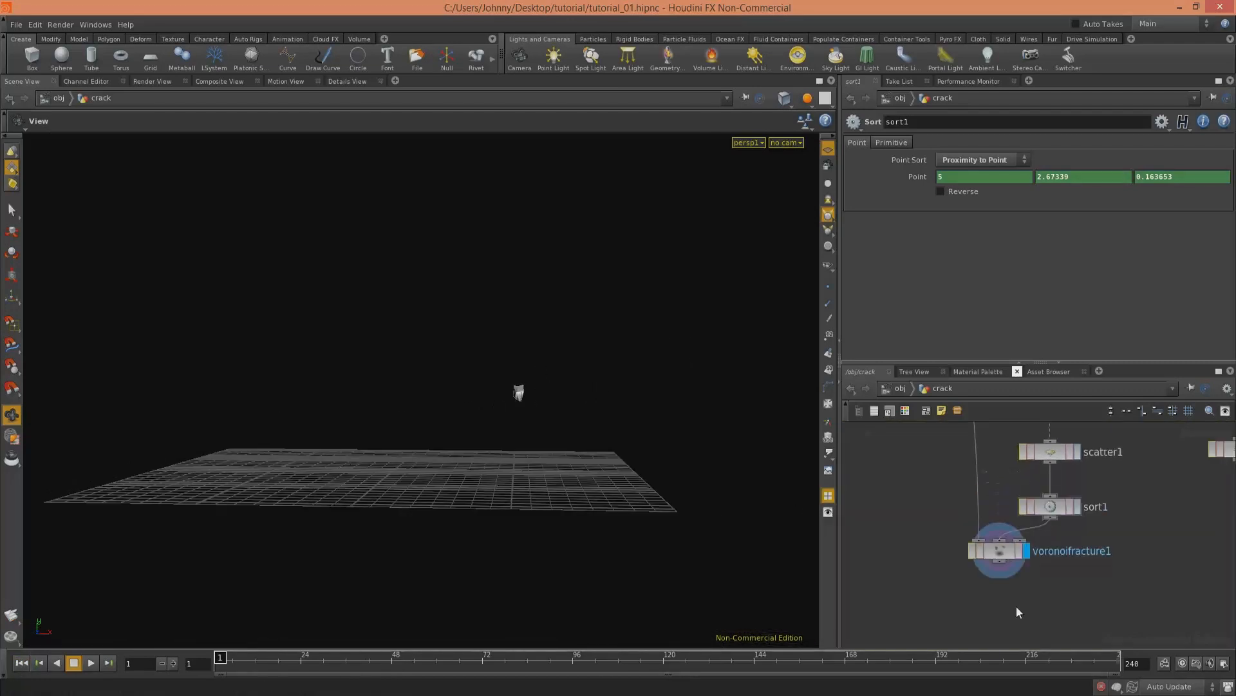
middle_drag(979, 508, 973, 448)
drag(989, 491, 986, 530)
right_drag(535, 396, 656, 369)
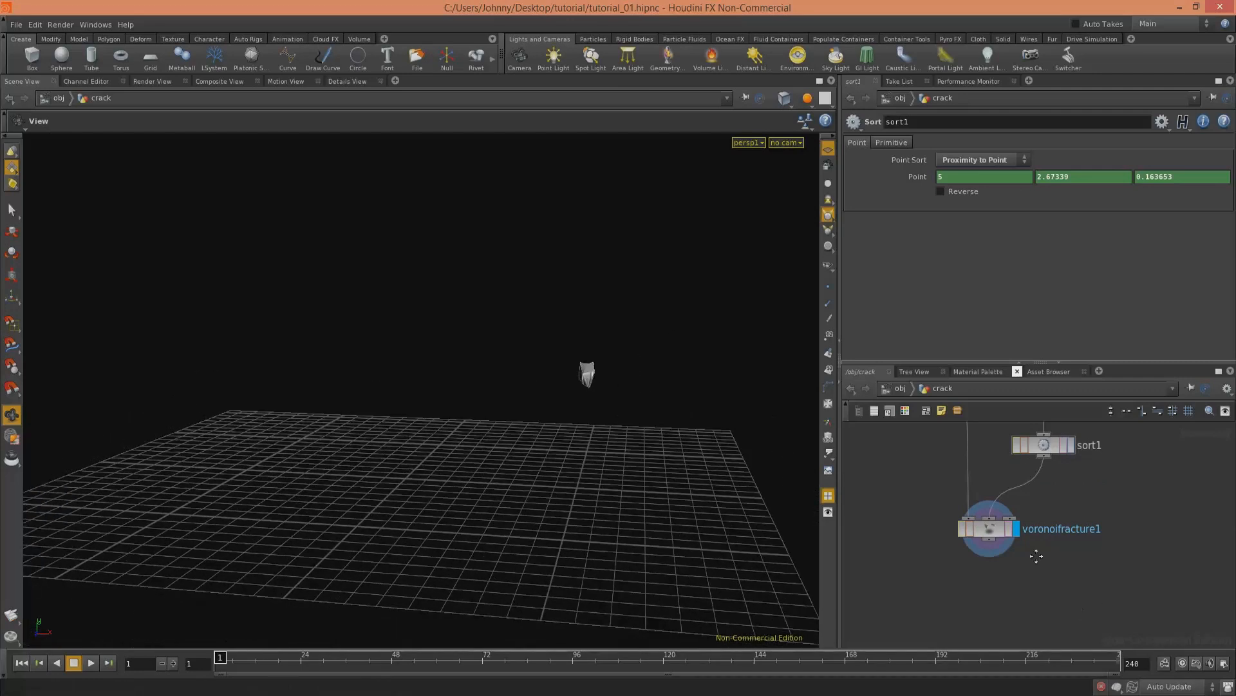
middle_drag(1036, 556, 1021, 490)
key(Tab)
key(Escape)
middle_drag(921, 519, 920, 543)
Step: At object level, turn the crack geometry into an RBD fractured object of type RBD Packed Object
click(899, 388)
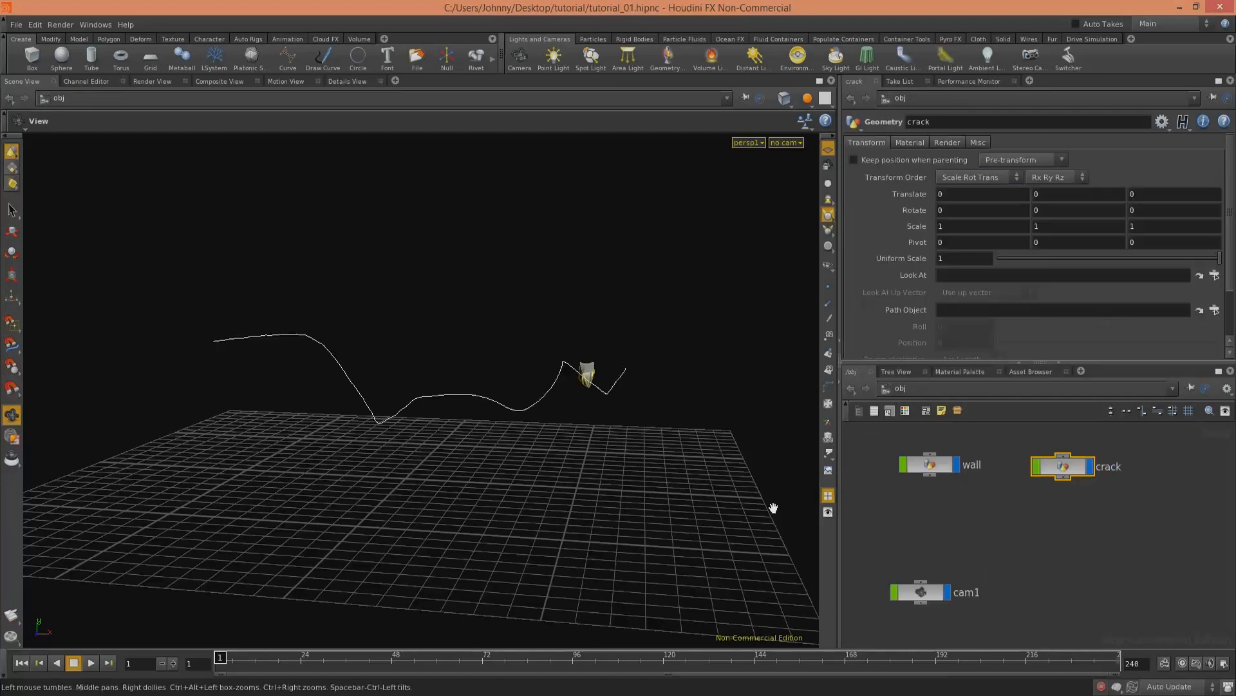
drag(596, 411, 654, 406)
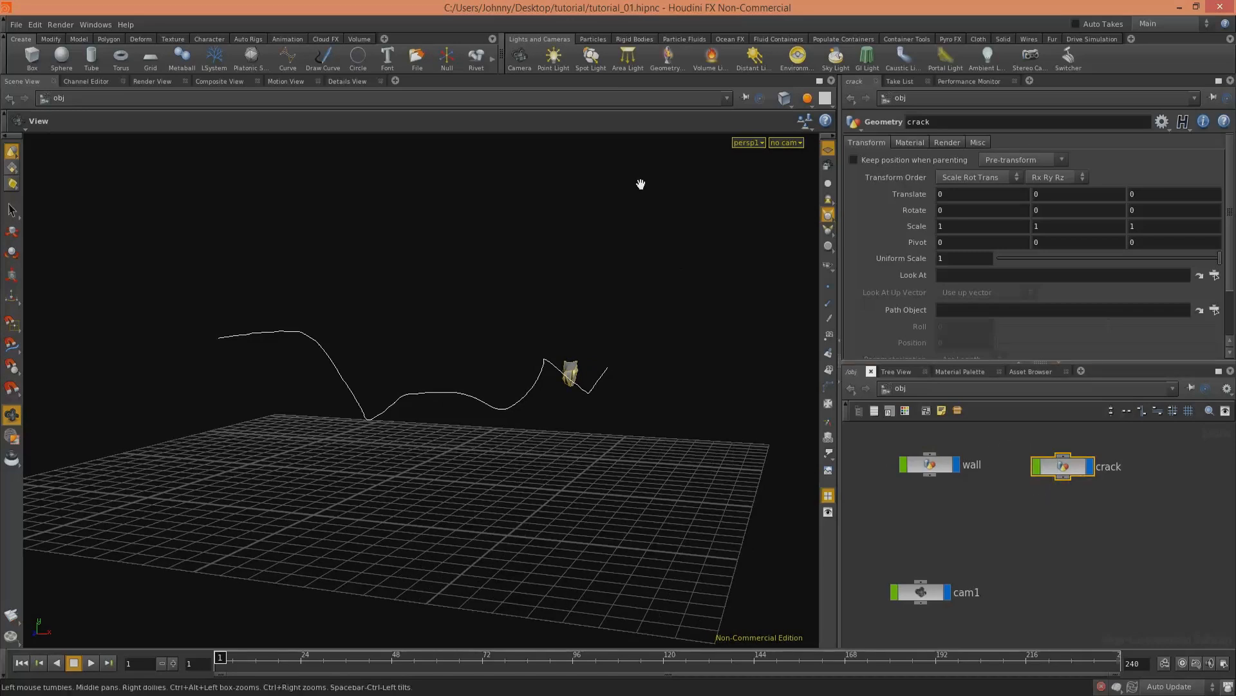
click(632, 40)
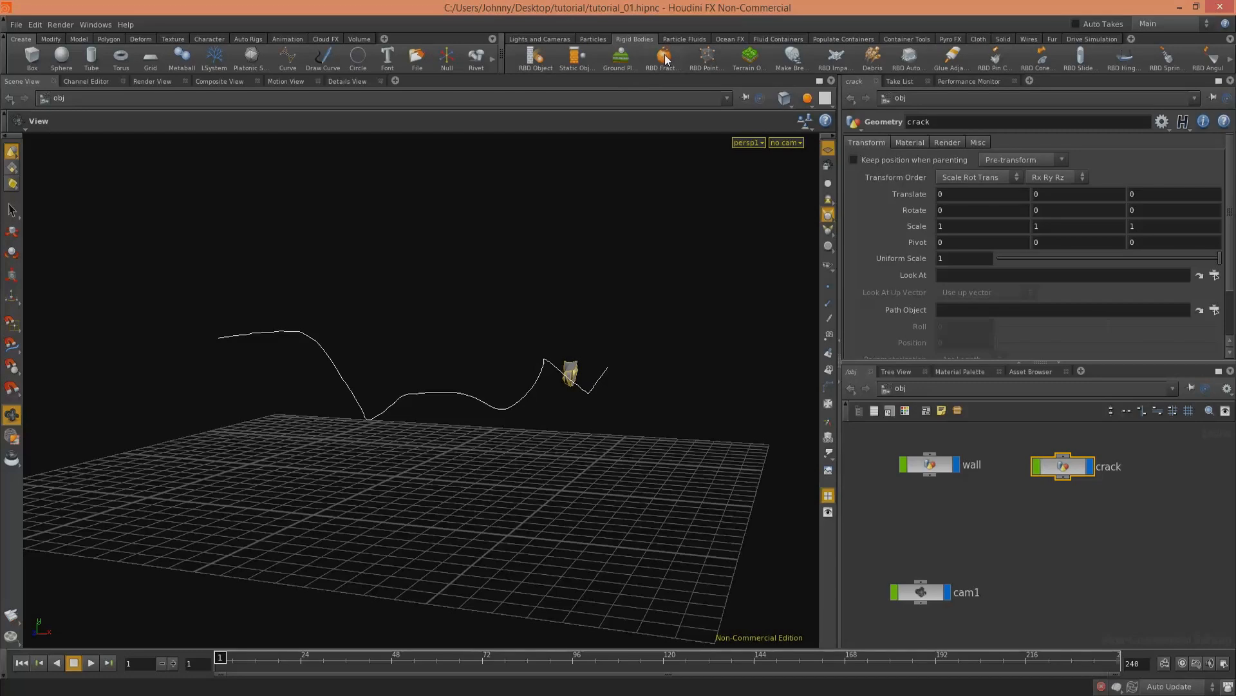
click(665, 55)
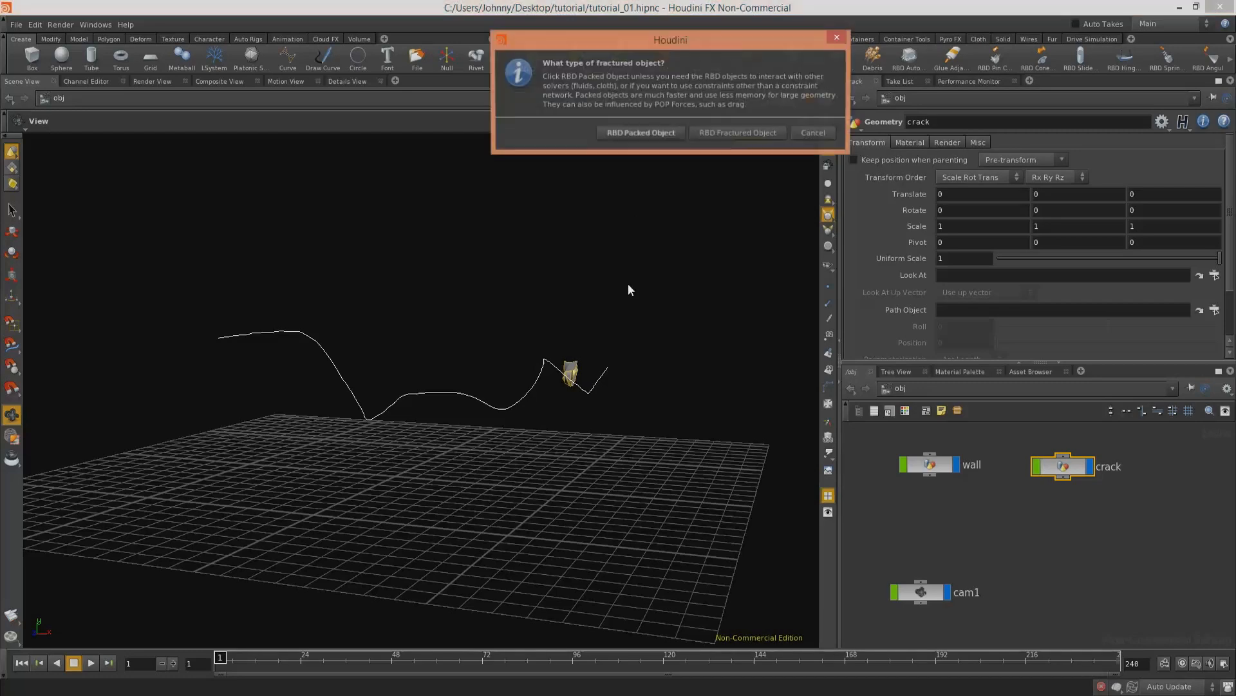
click(640, 133)
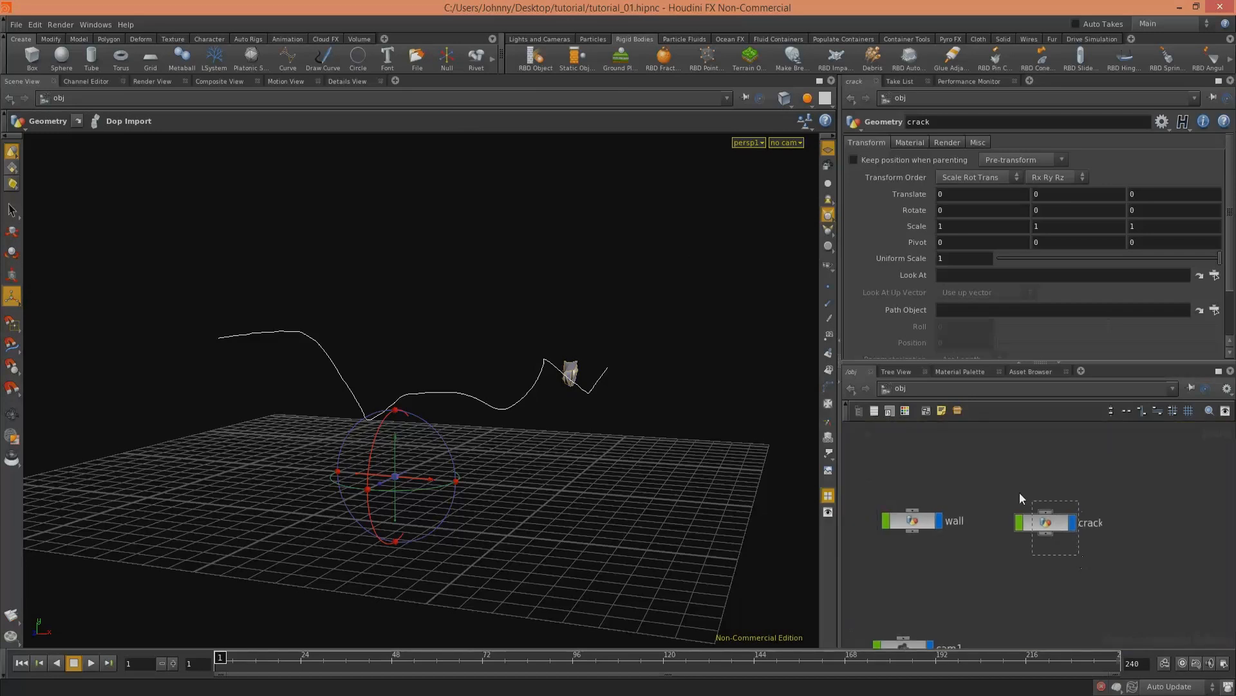
Step: Examine the simulation nodes in the crack network below voronoifracture1, including the settings of setup_packed_prims
middle_drag(1003, 459, 1064, 605)
mouse_move(1035, 528)
middle_down()
mouse_move(1013, 514)
mouse_move(1069, 555)
middle_up()
scroll(1057, 556, down, 2)
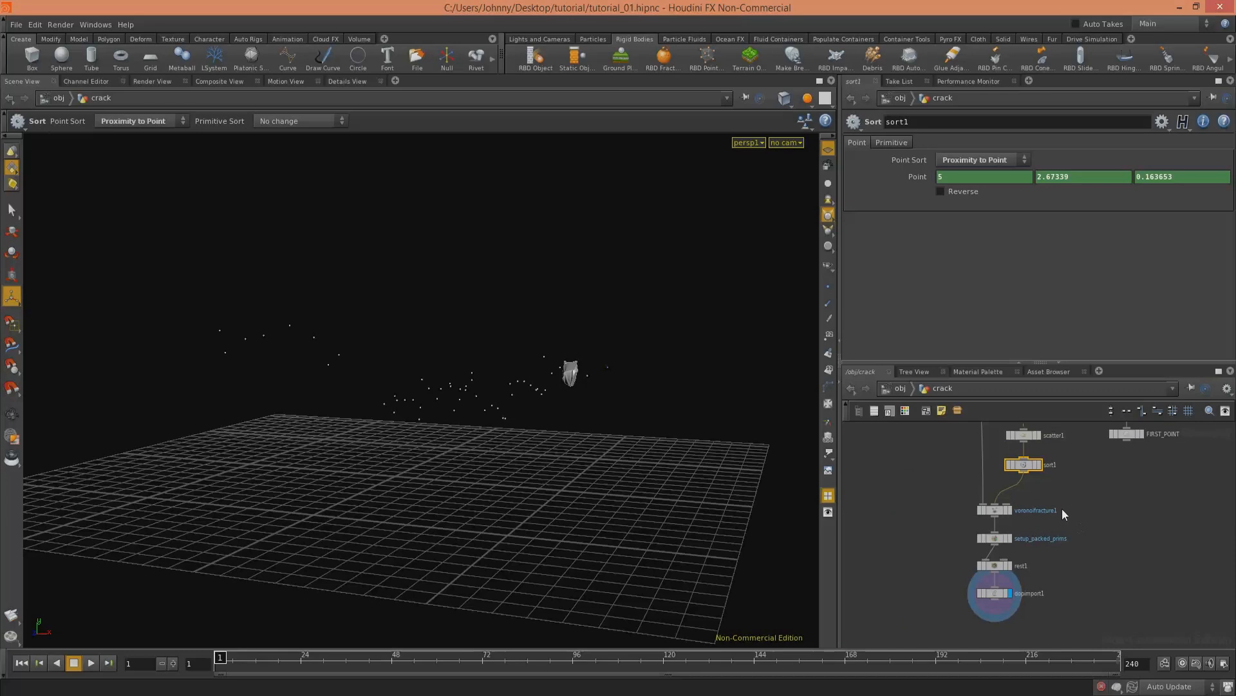
scroll(960, 532, up, 2)
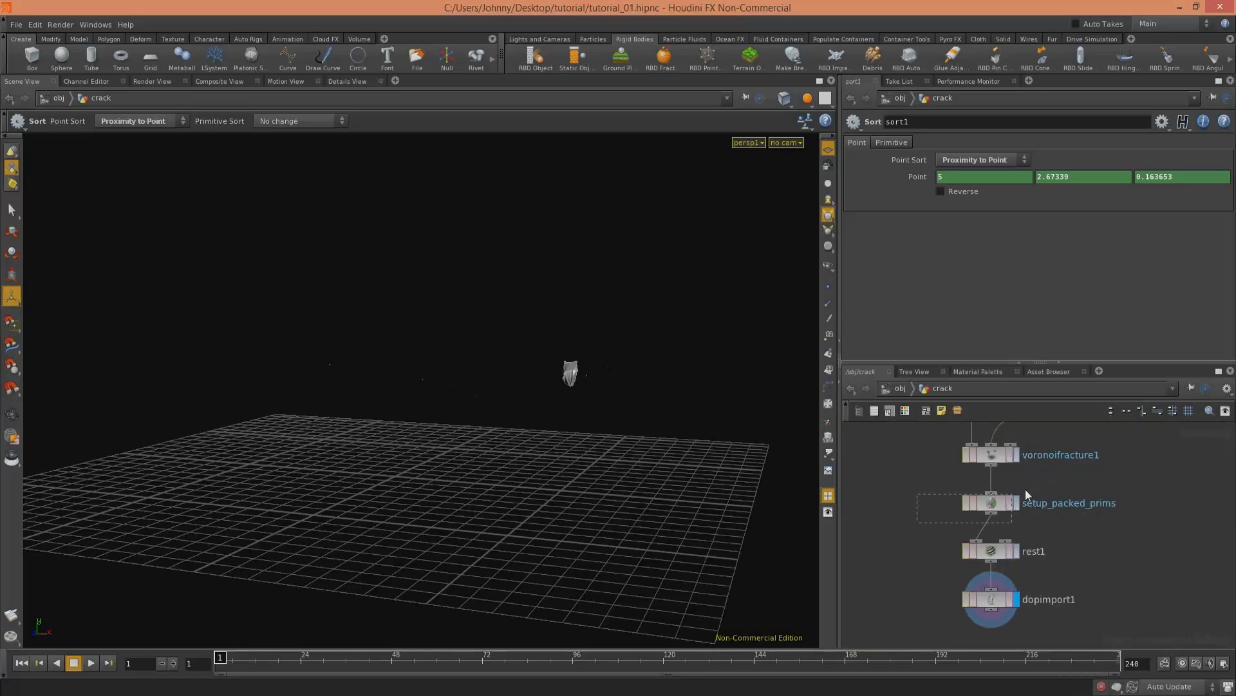
click(992, 503)
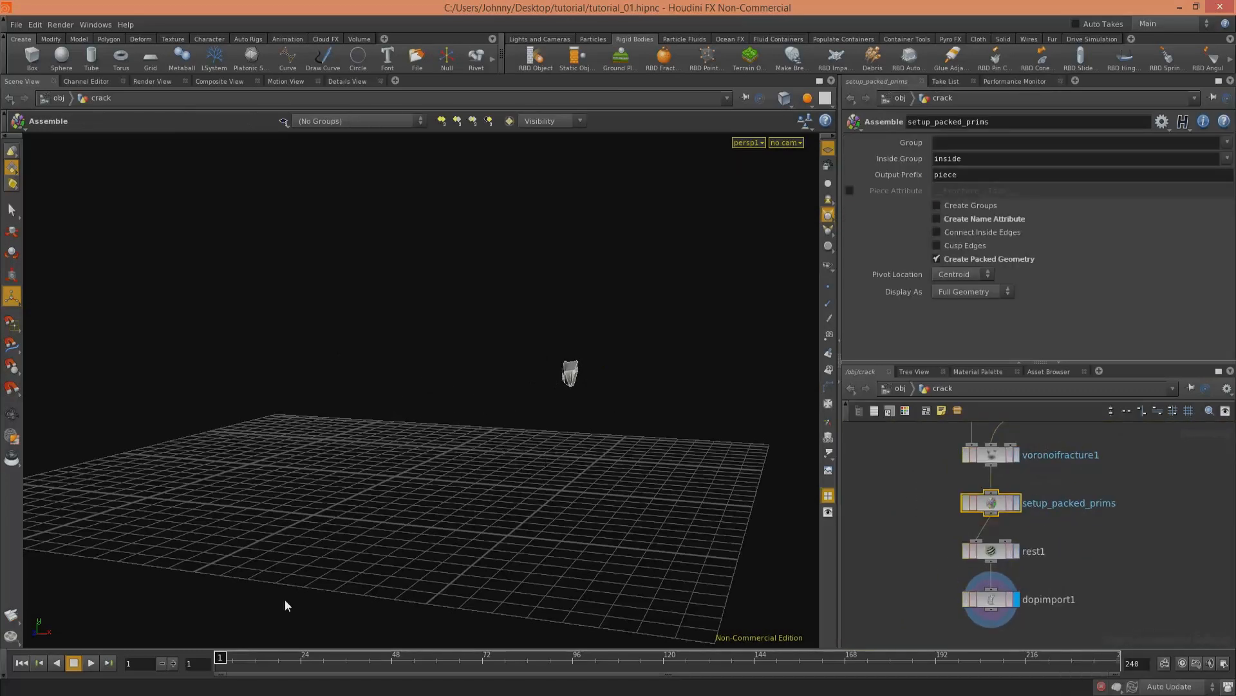
key(Escape)
drag(570, 373, 665, 351)
drag(608, 393, 665, 350)
click(1100, 543)
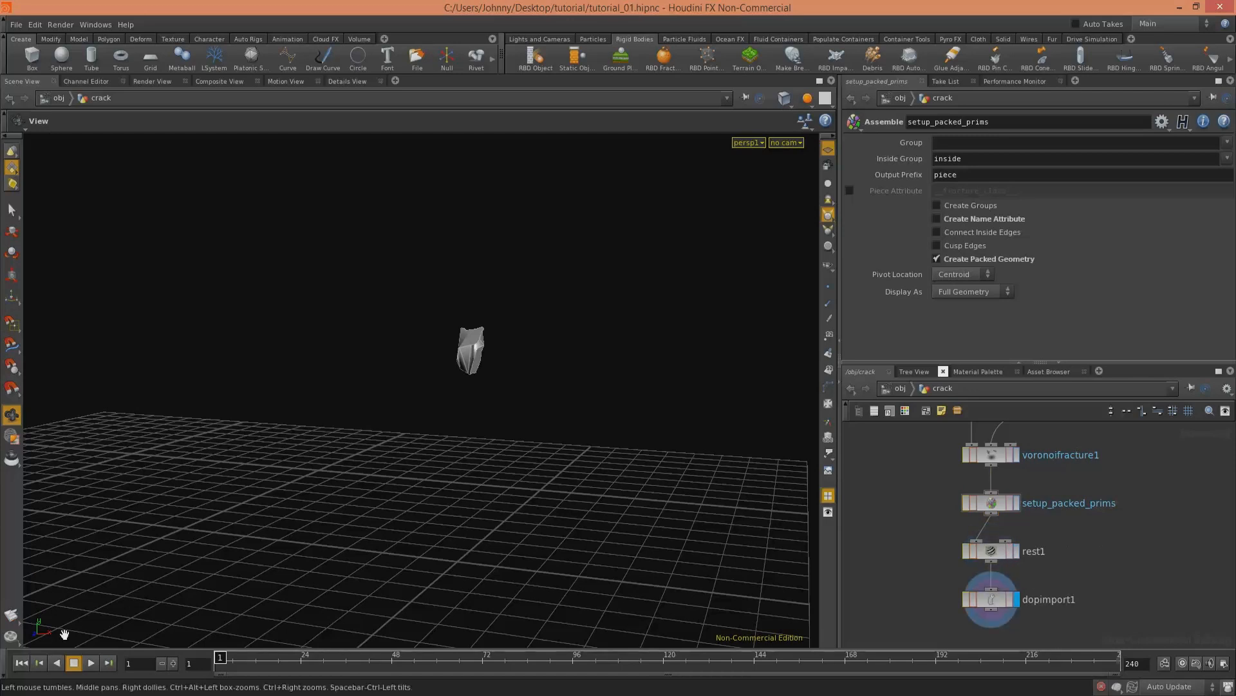
Step: Open AutoDopNetwork, play the simulation to check the falling pieces, and return to the first frame
click(899, 388)
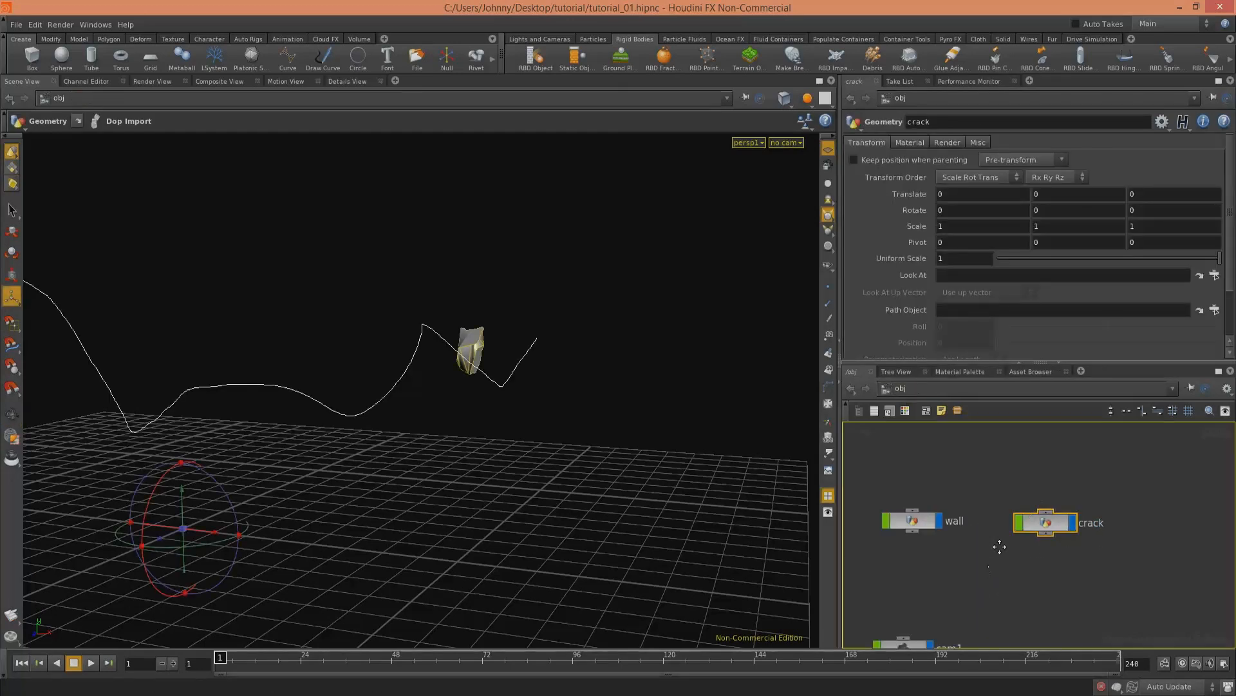
double_click(1063, 562)
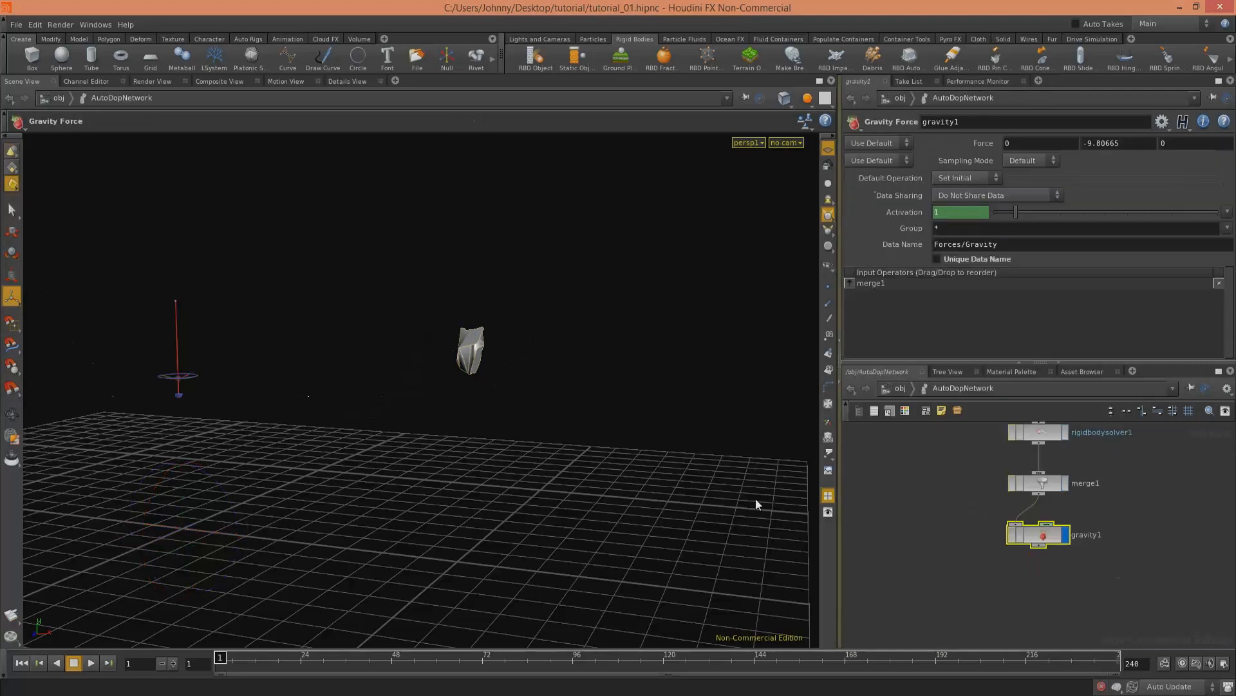
alt+right_drag(538, 381, 364, 424)
click(91, 663)
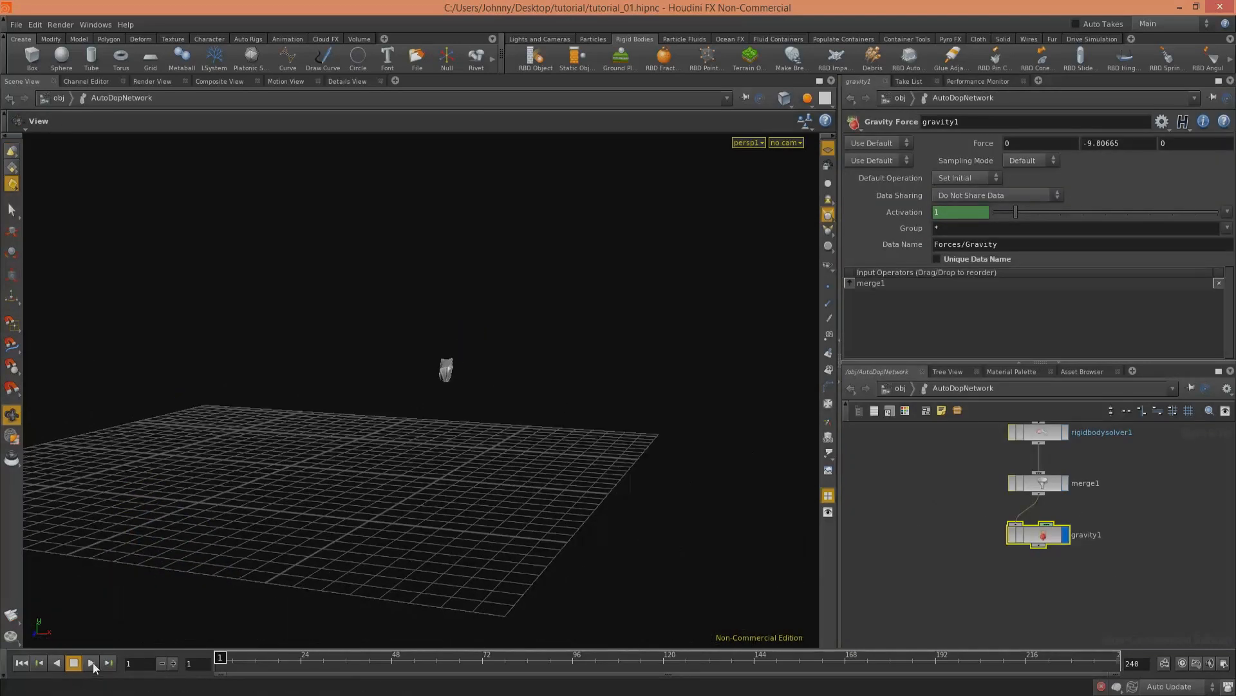
click(22, 663)
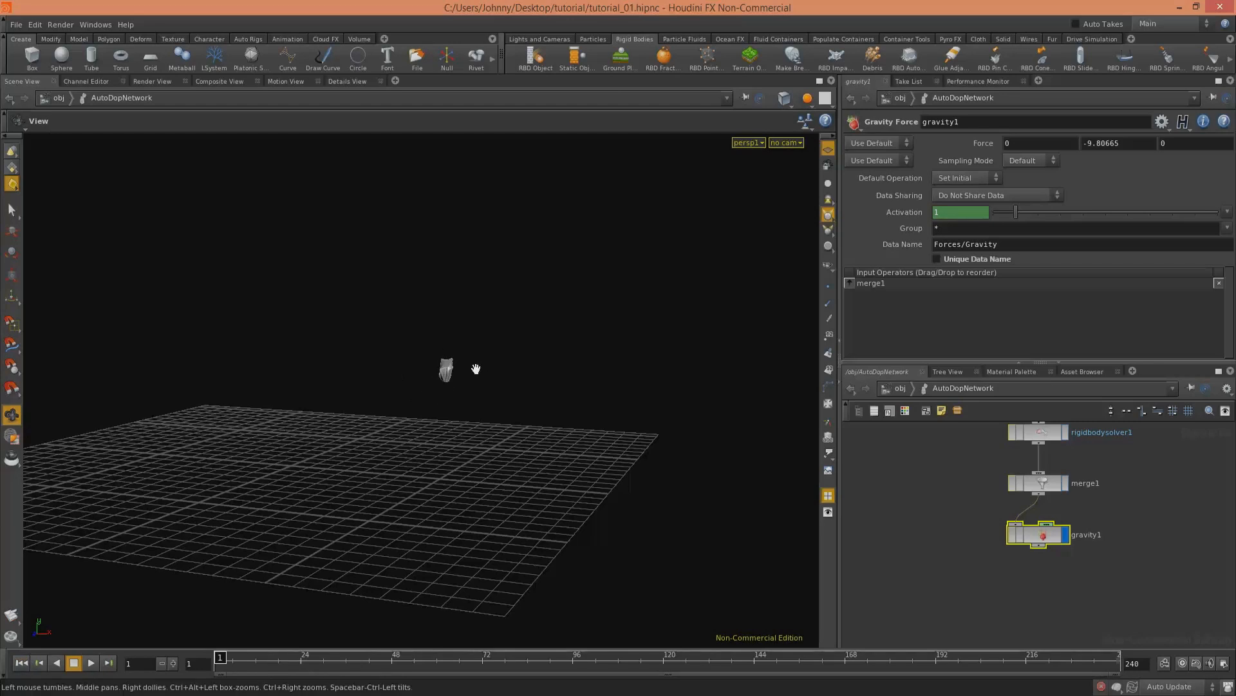
Step: Add a ground plane to the rigid body simulation
right_drag(430, 365, 522, 339)
click(968, 565)
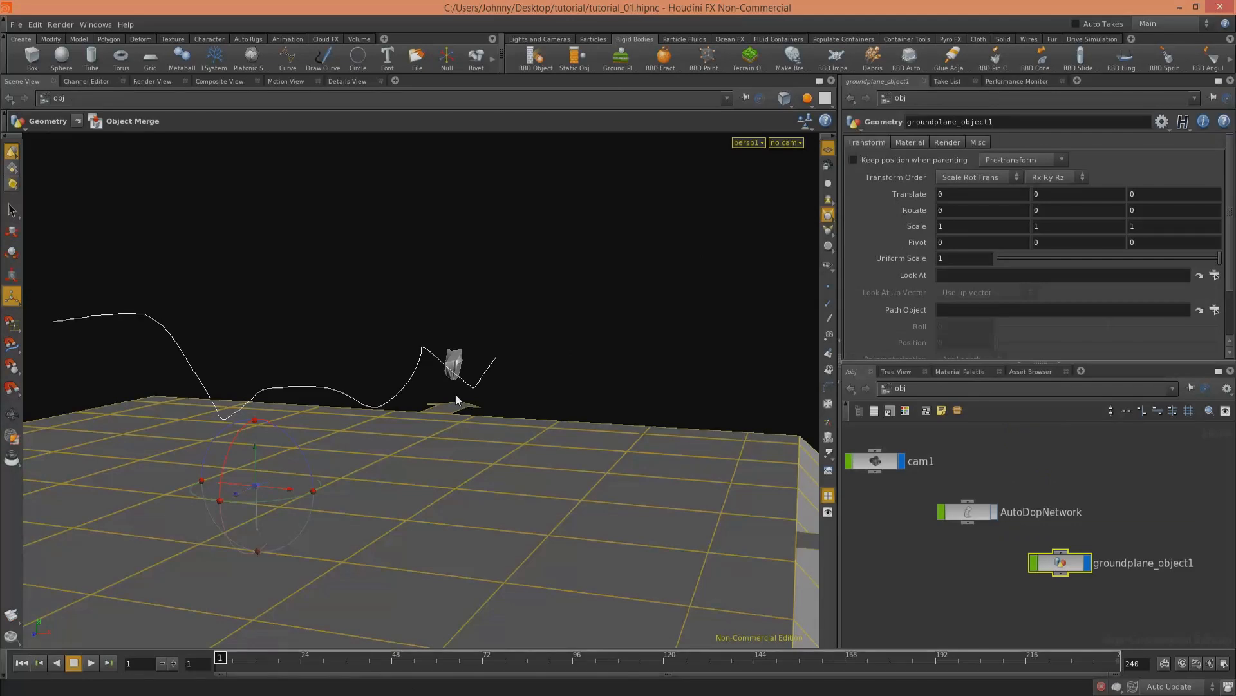
key(Escape)
Step: Play the simulation with the ground plane in place, and return to the first frame
click(91, 662)
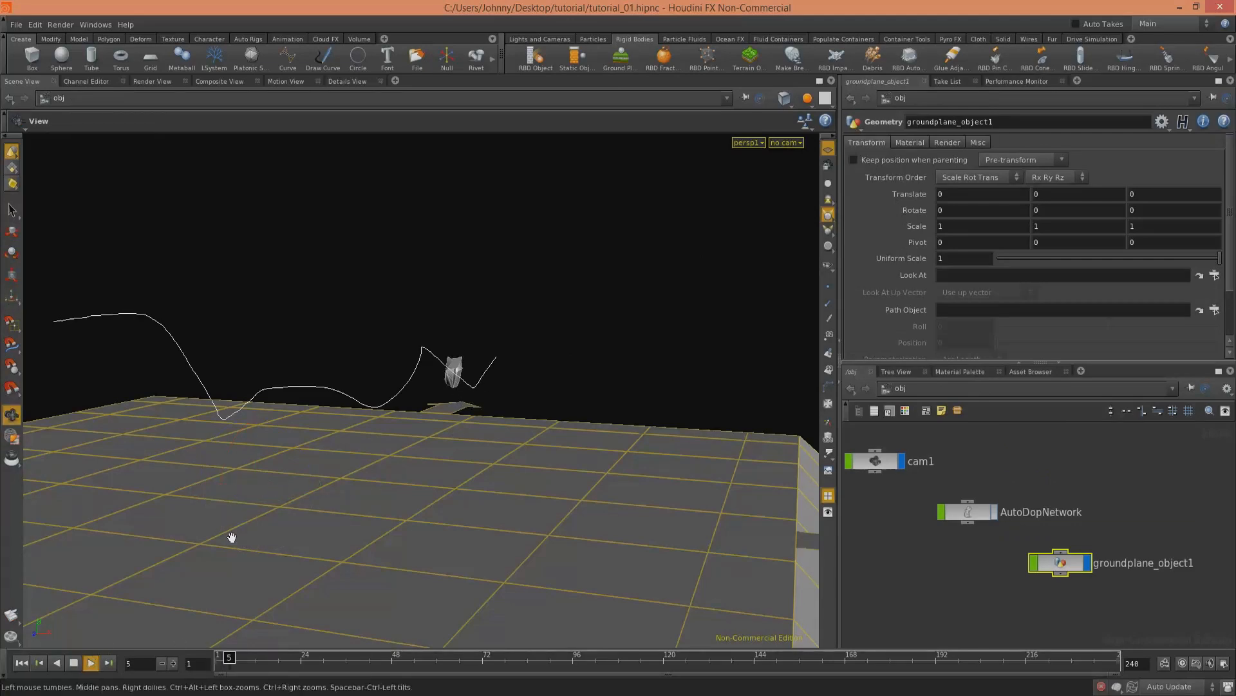
click(73, 663)
click(21, 664)
middle_drag(1113, 503, 1159, 511)
middle_drag(494, 362, 615, 370)
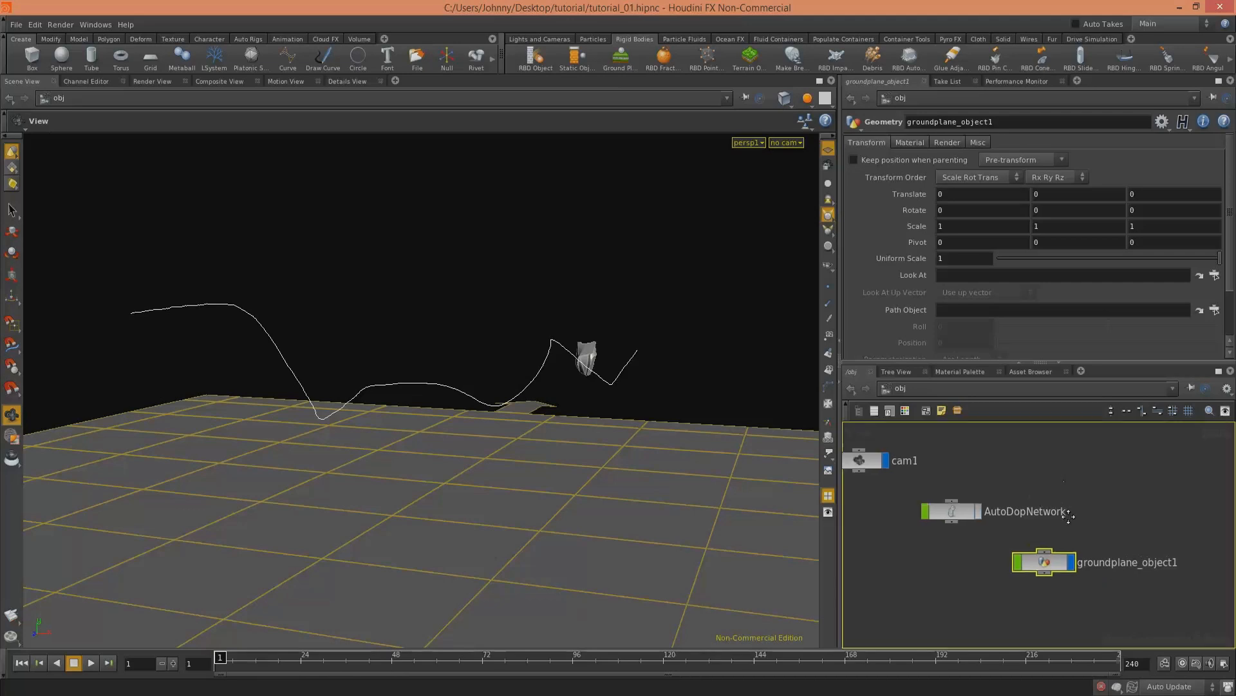
Step: In AutoDopNetwork, move the groundplane1, merge3 and staticsolver1 nodes to the other side of the crack branch
double_click(1018, 551)
middle_drag(1187, 438, 1124, 559)
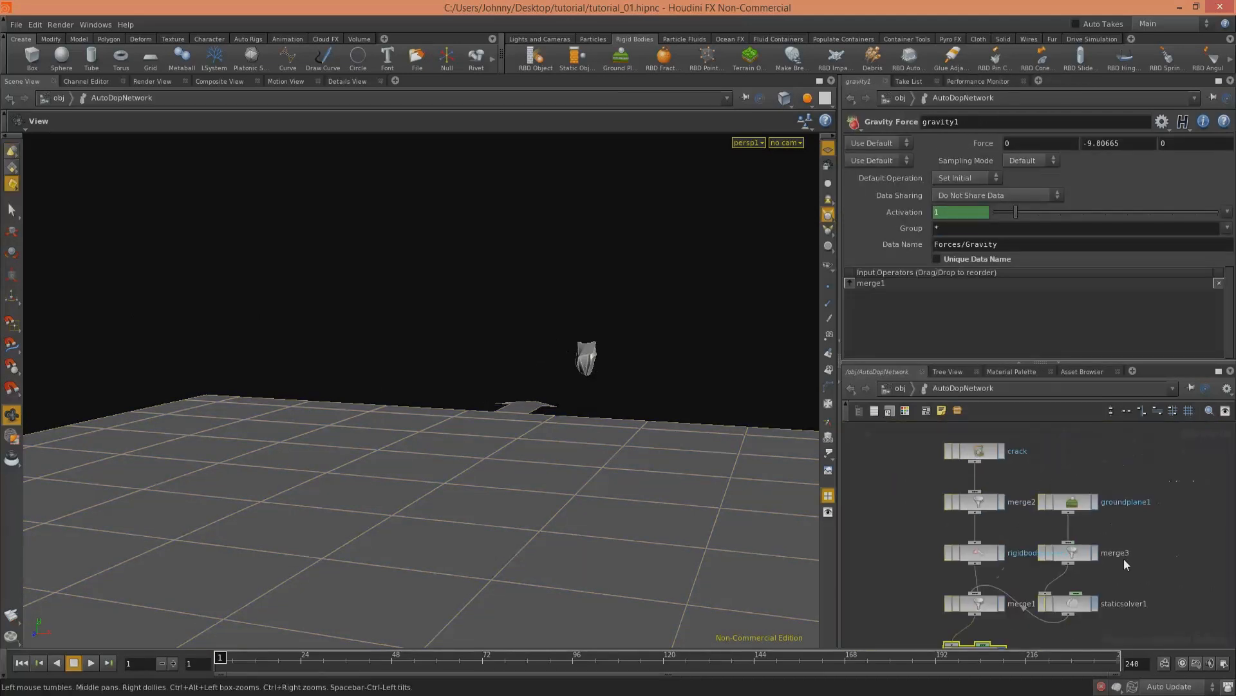
drag(1089, 465, 856, 522)
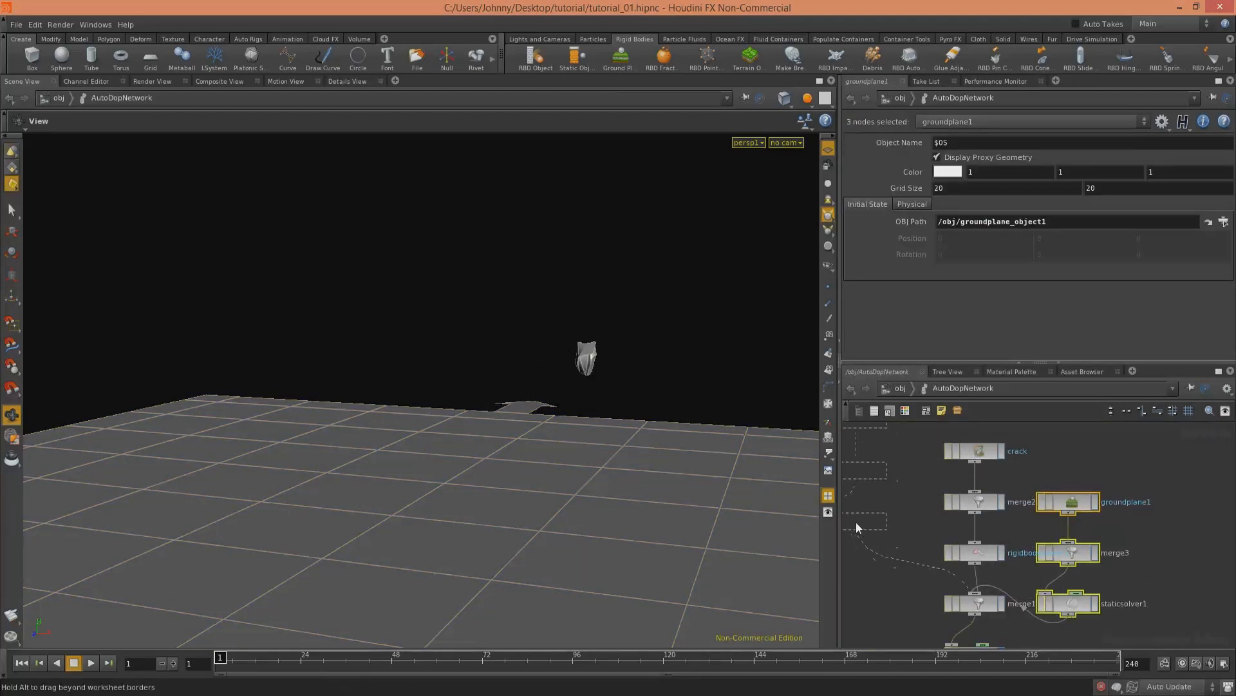
Step: Set the Creation Frame of the crack RBD Packed Object to $F
click(984, 481)
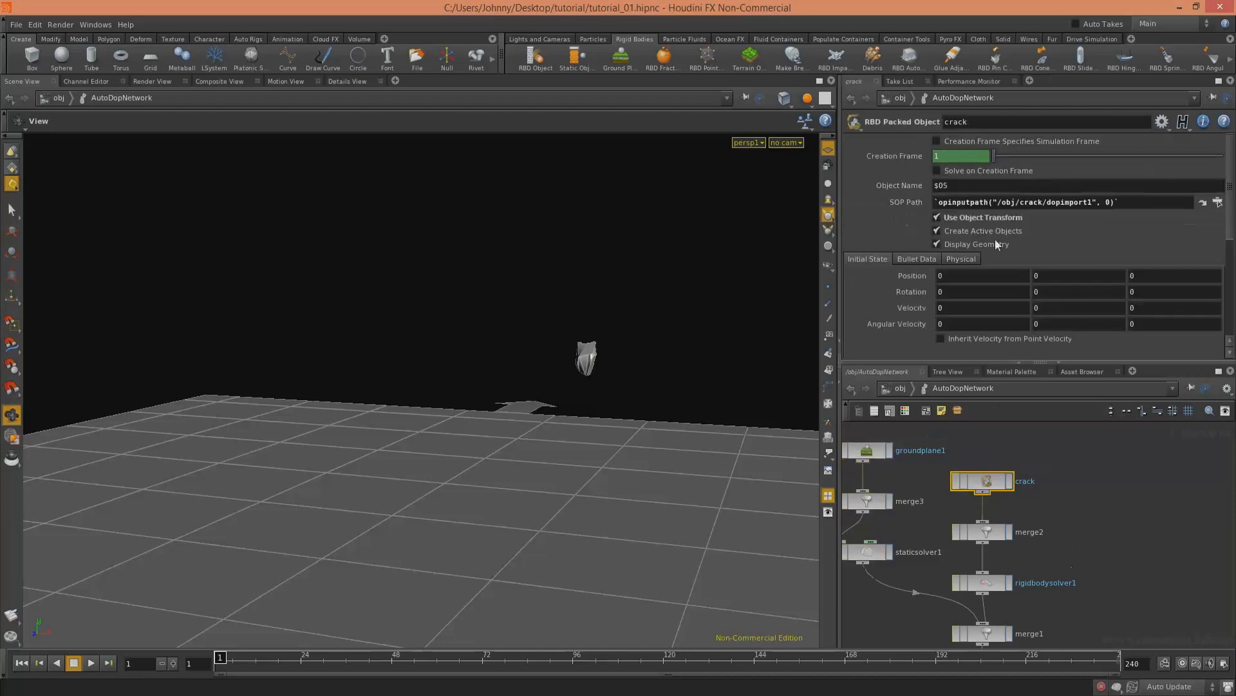
click(942, 156)
text($F)
key(Return)
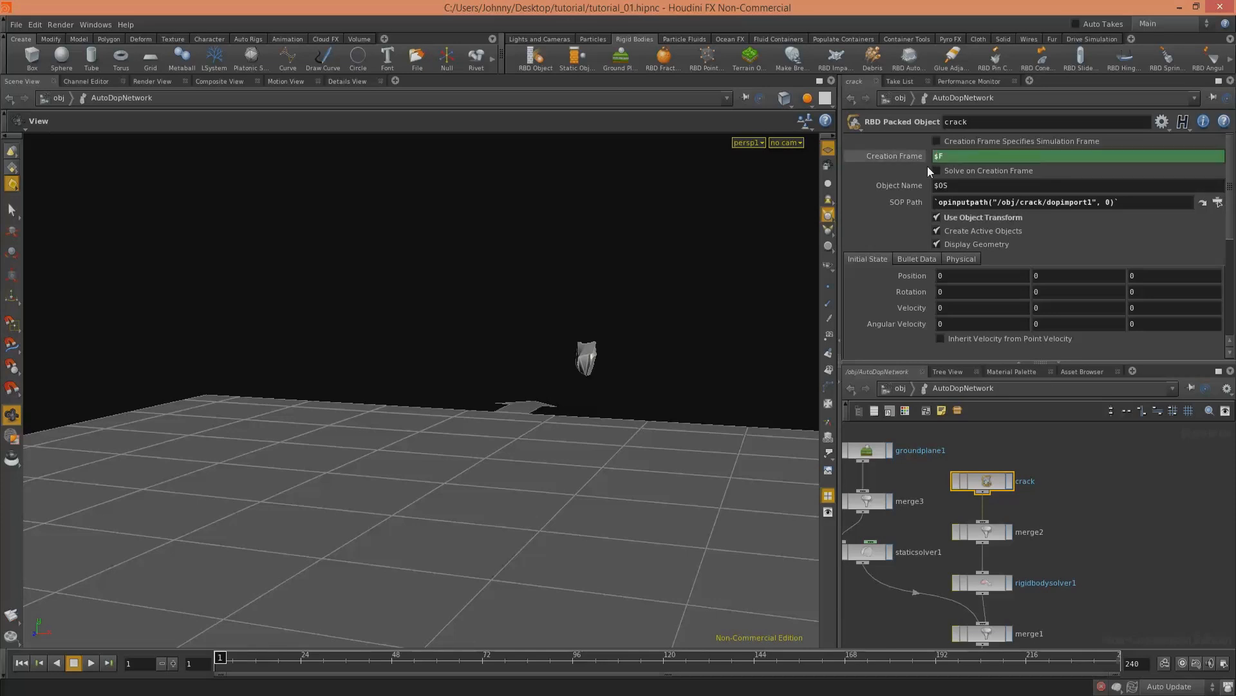
Step: Play the simulation to check the pieces emitted on each frame, and return to the first frame
click(91, 662)
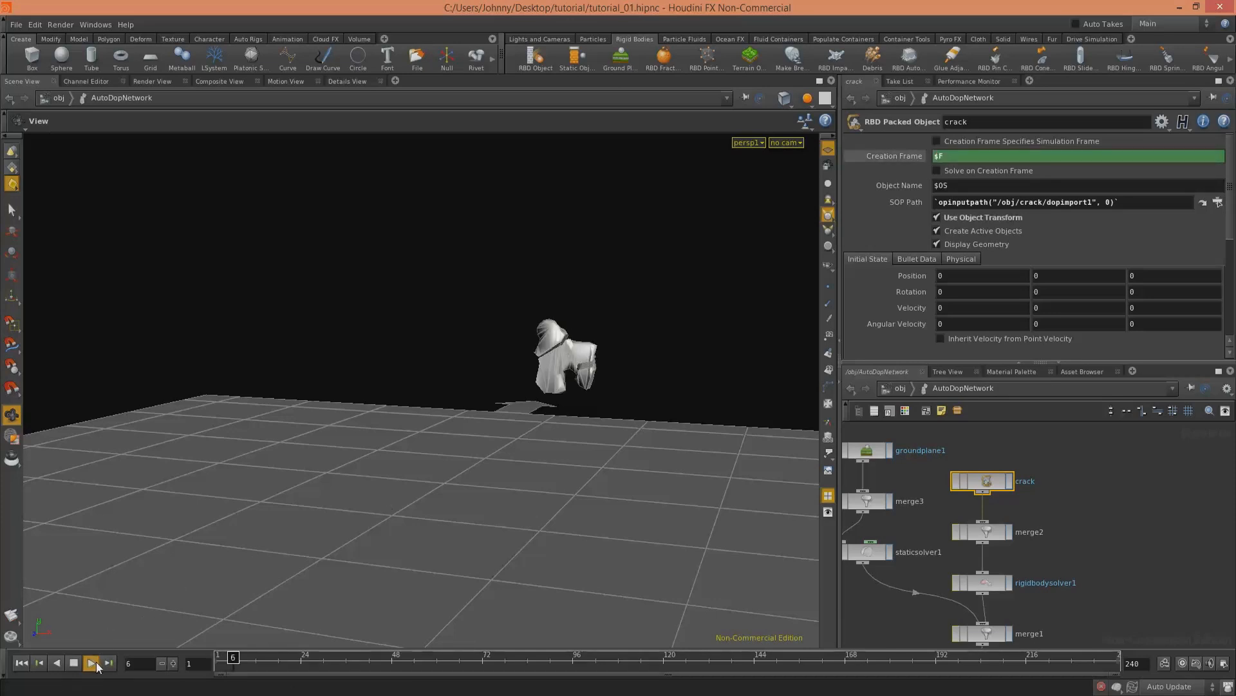
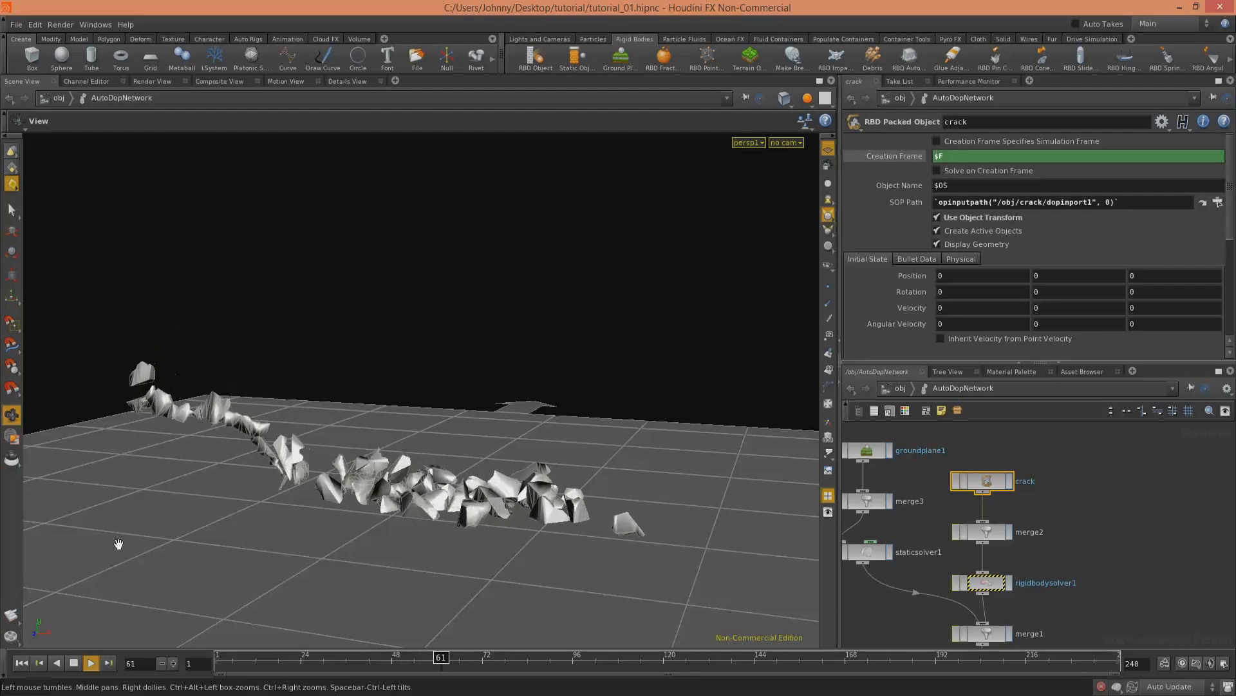
drag(245, 523, 562, 377)
drag(559, 430, 580, 431)
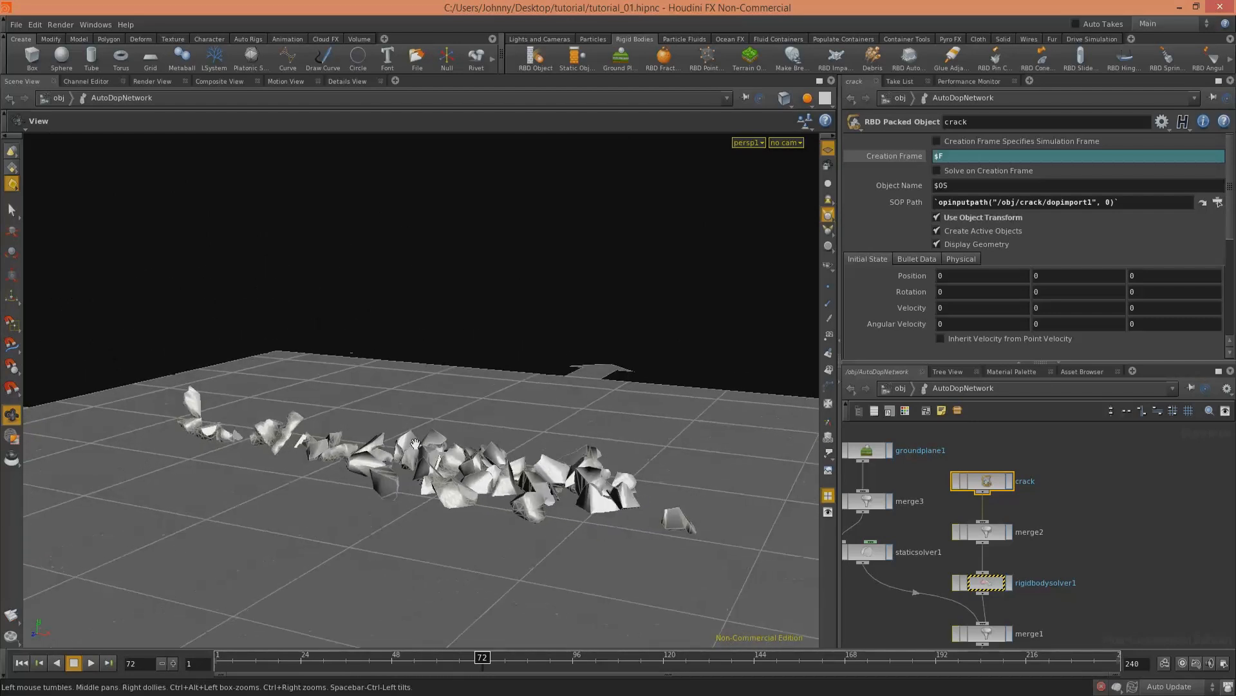
key(ctrl+Up)
Step: Move the crack, merge2 and rigidbodysolver1 nodes further away from the ground plane branch
drag(1060, 447, 1035, 553)
click(1124, 514)
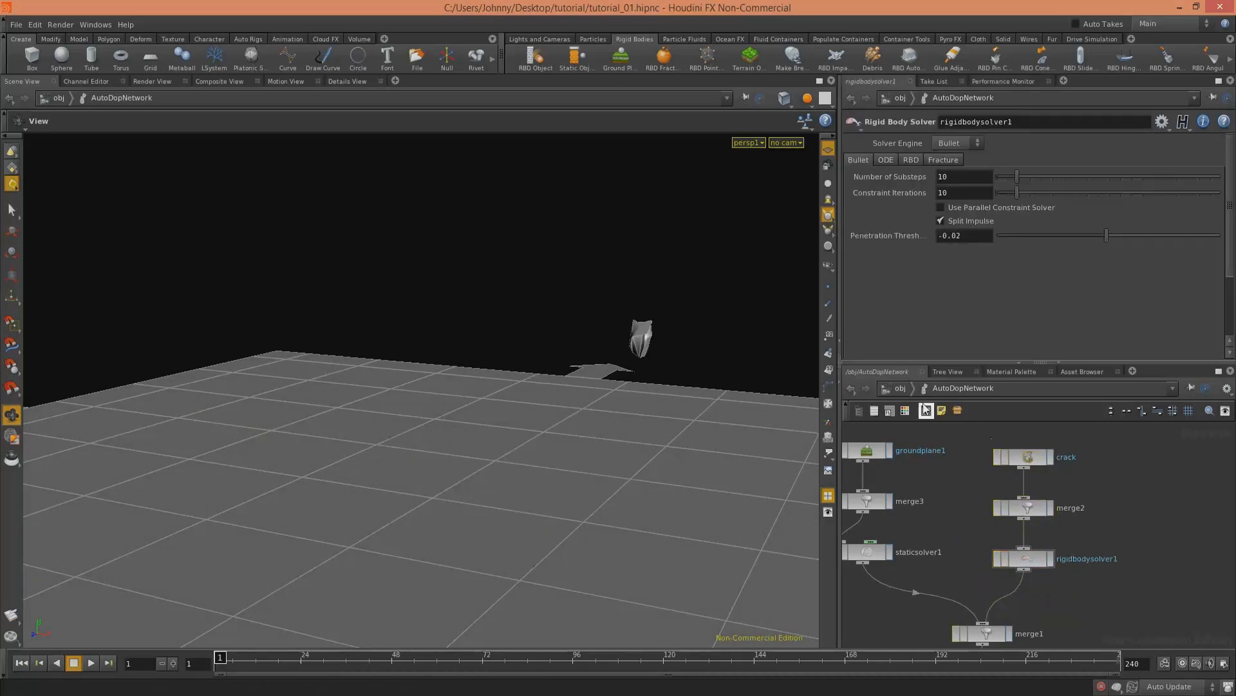
Step: Return to the crack network and display the sort1 node's points
click(901, 389)
scroll(1060, 512, up, 3)
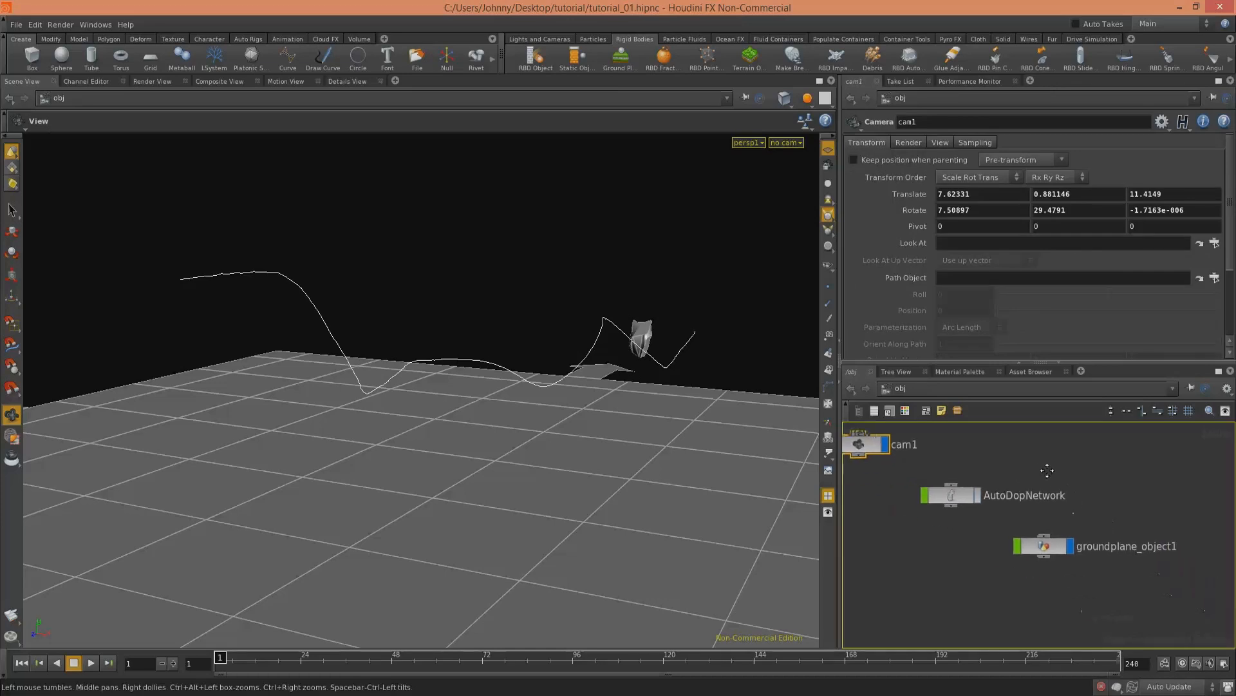
double_click(1079, 481)
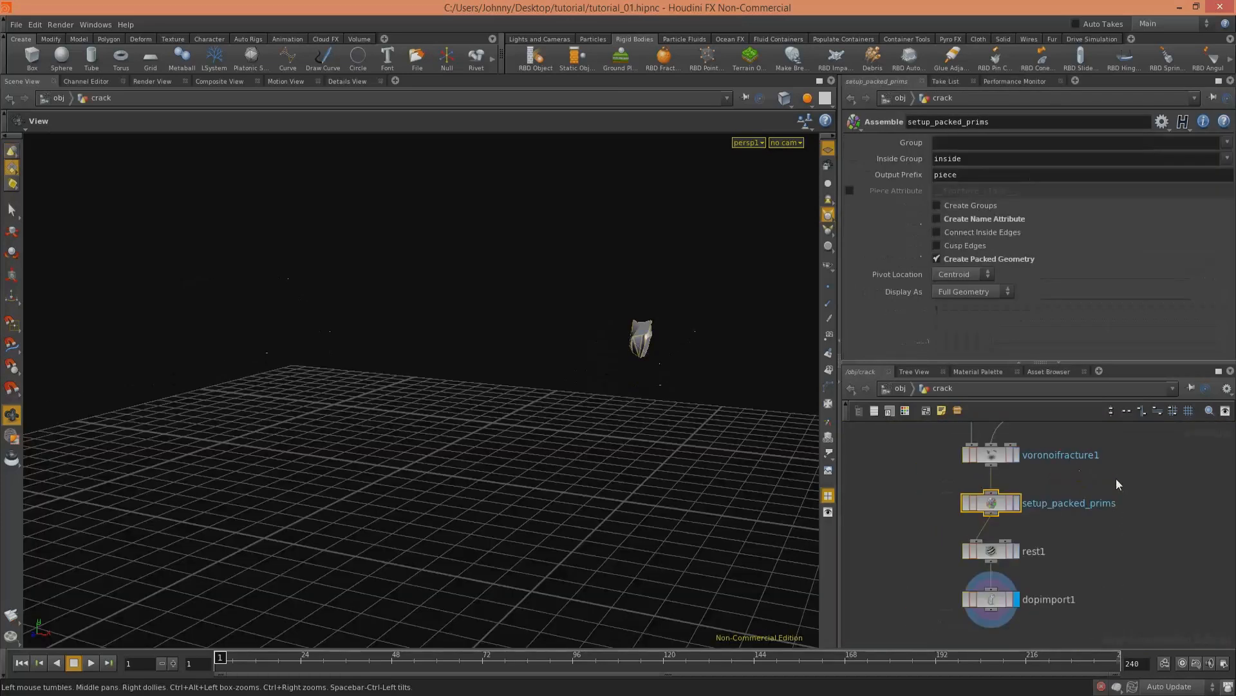
mouse_move(1094, 464)
middle_down()
mouse_move(1083, 544)
mouse_move(1093, 417)
middle_up()
middle_drag(1062, 552, 1059, 463)
mouse_move(634, 333)
mouse_down()
mouse_move(606, 336)
mouse_move(579, 367)
mouse_move(558, 361)
mouse_move(669, 396)
mouse_up()
drag(439, 291, 707, 378)
middle_drag(1063, 511, 1027, 488)
click(979, 470)
drag(626, 437, 683, 386)
Step: Insert a VOP SOP between sort1 and voronoifracture1
key(Tab)
text(vopsop)
key(Return)
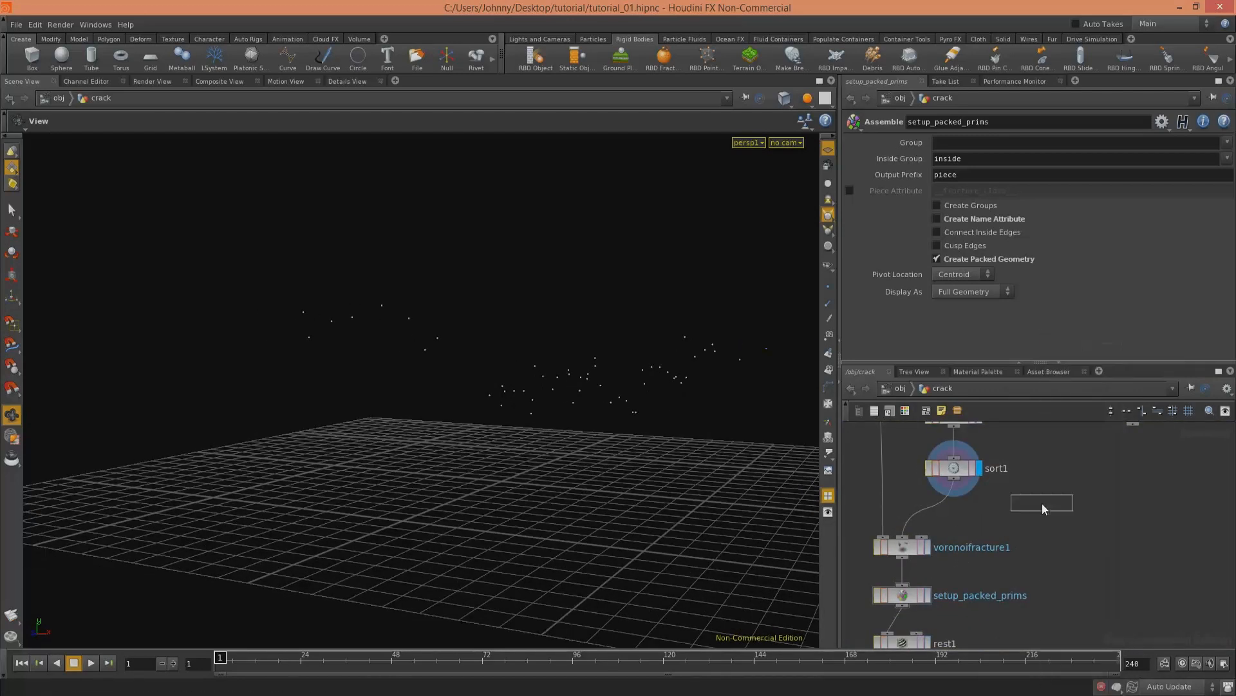
click(945, 508)
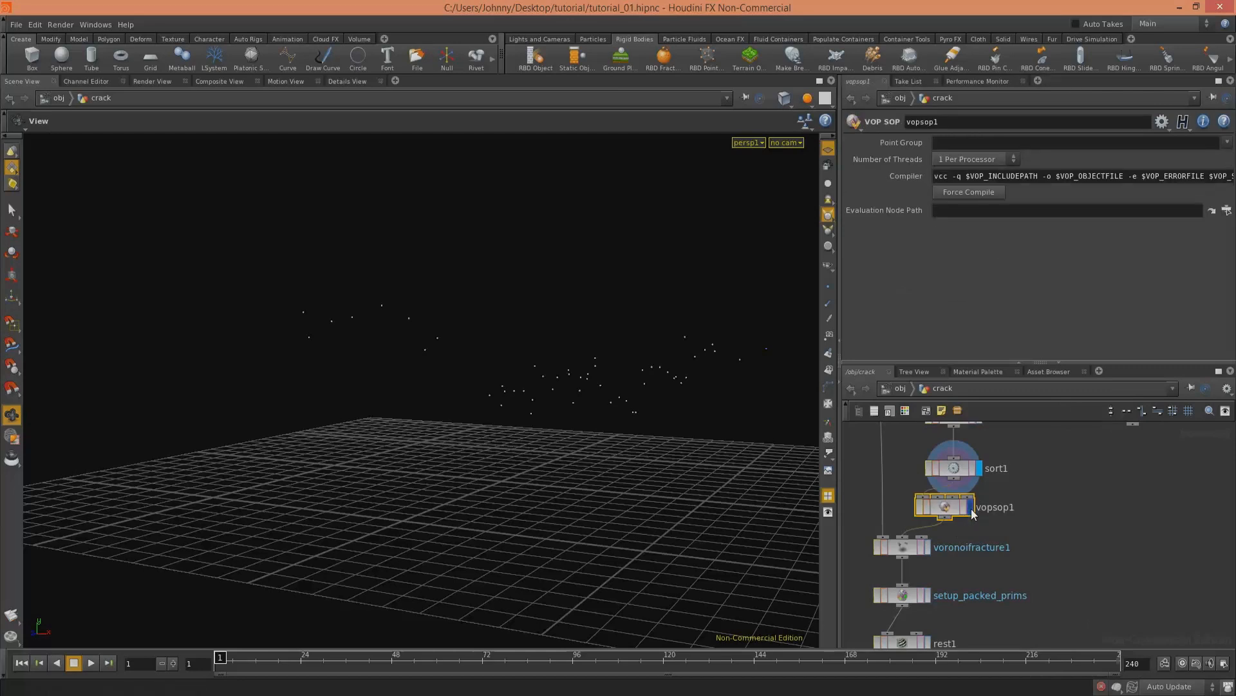
Step: Display vopsop1 and turn on point trails in the viewport
click(970, 507)
drag(770, 386, 651, 341)
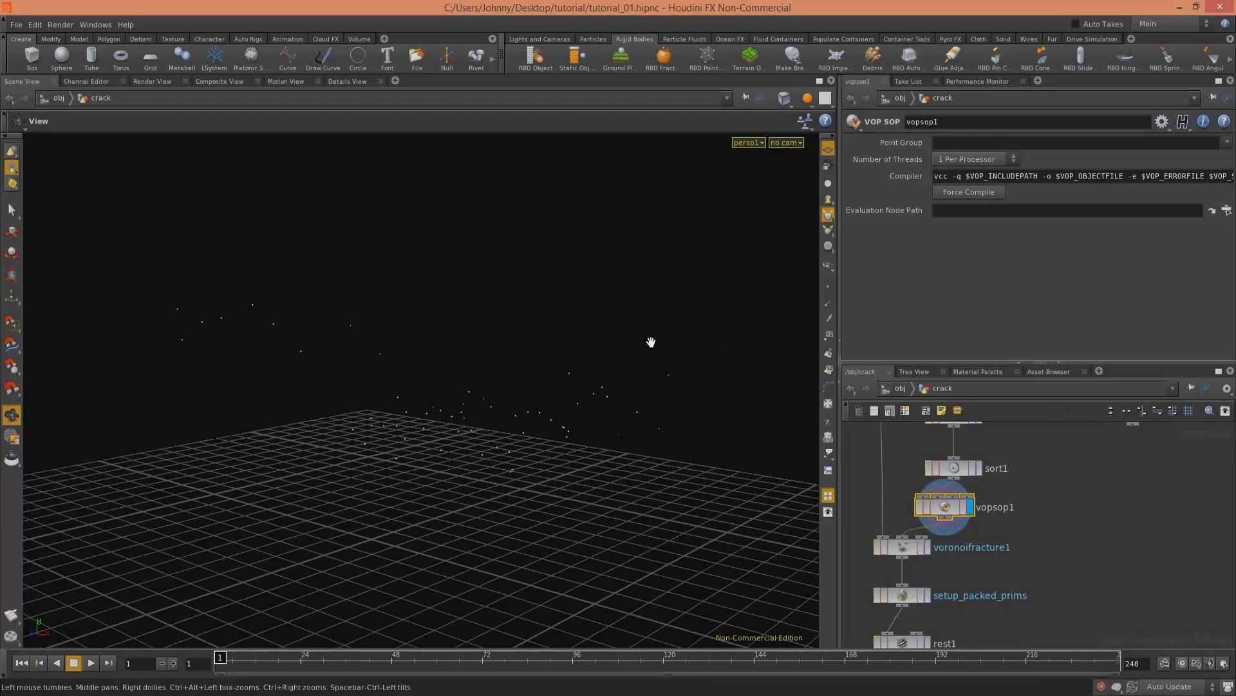
click(828, 320)
drag(720, 392, 748, 312)
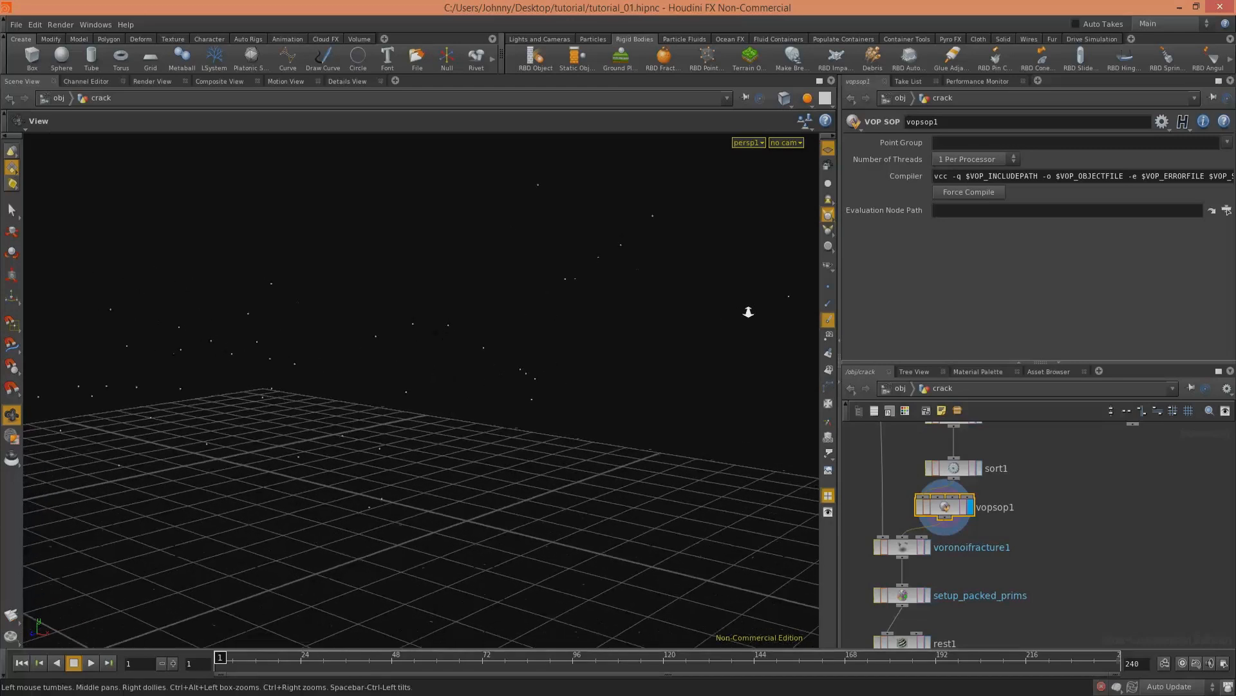
Step: Open the vopsop1 network and spread the global1 and output1 nodes apart
double_click(945, 506)
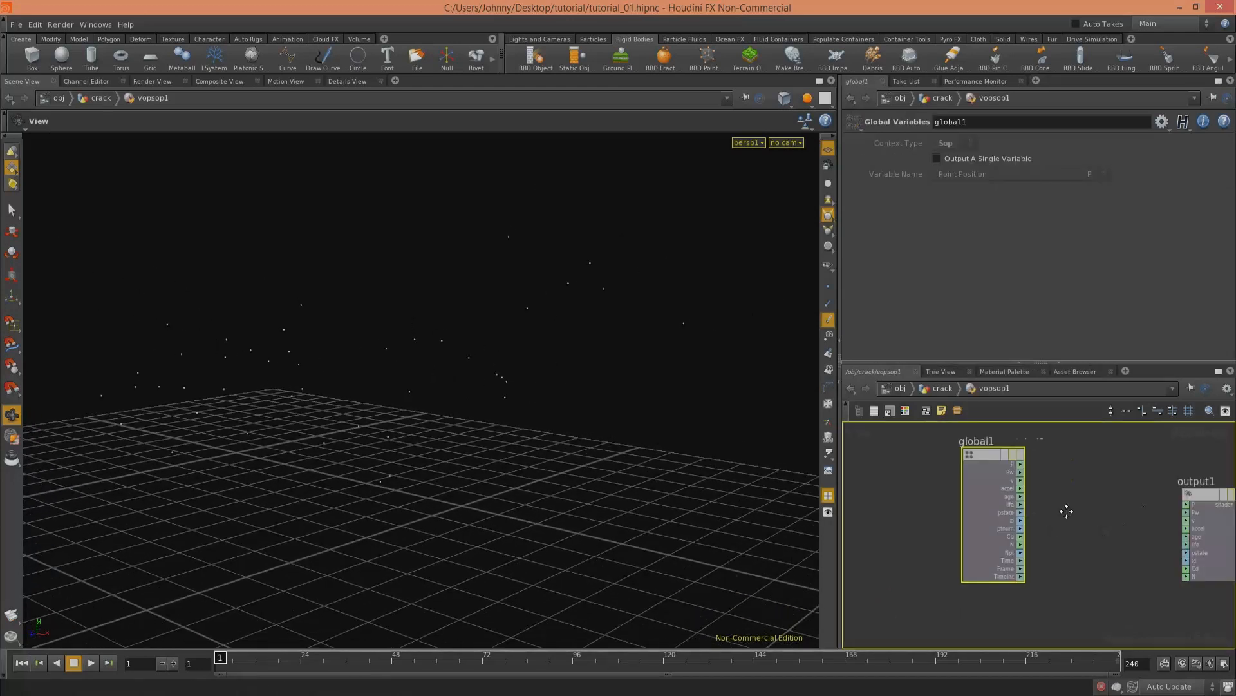
middle_drag(1066, 511, 1020, 512)
drag(1038, 509, 1169, 499)
middle_drag(954, 477, 1084, 490)
scroll(1052, 488, down, 3)
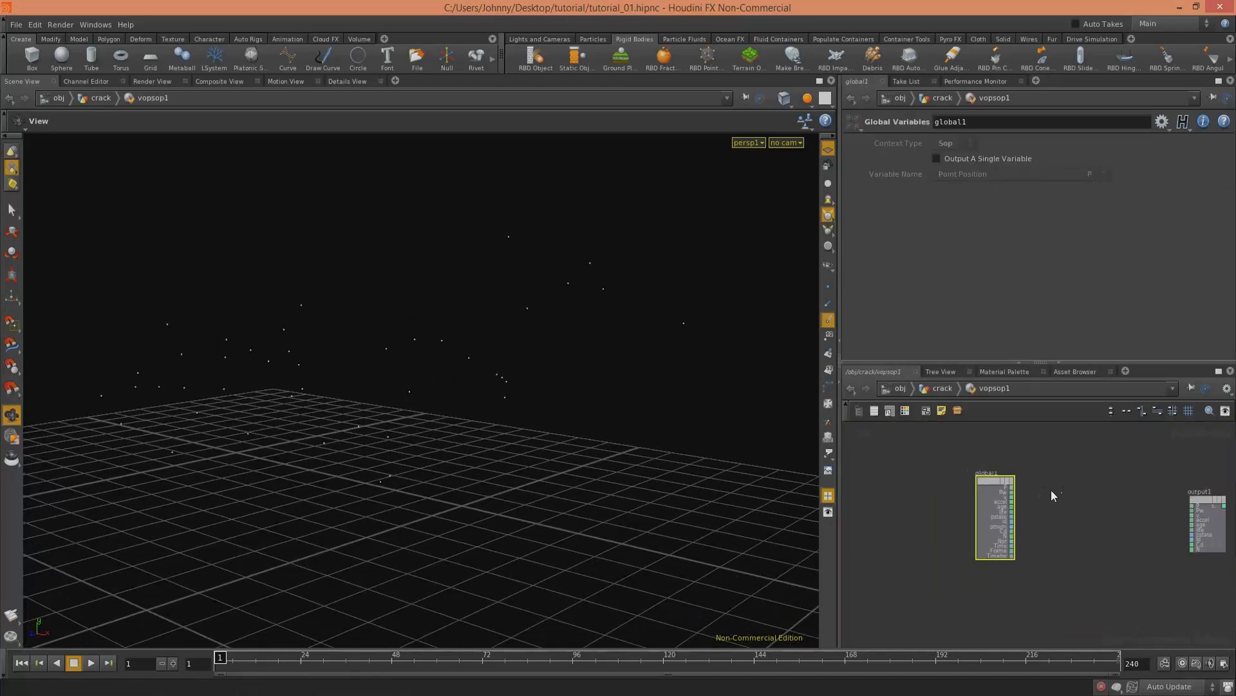
Step: Add a Turbulent Noise node and place it above the gap between global1 and output1
scroll(1034, 472, up, 3)
key(Tab)
text(tur)
key(Return)
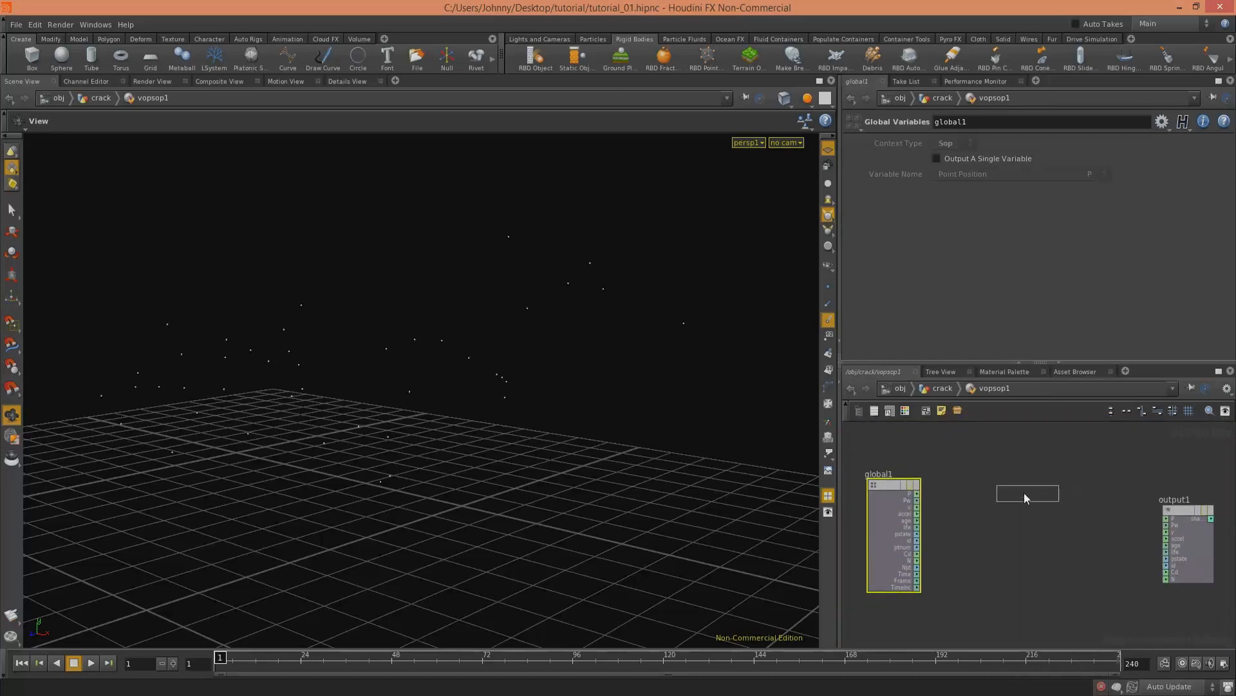
click(1024, 492)
scroll(957, 509, up, 1)
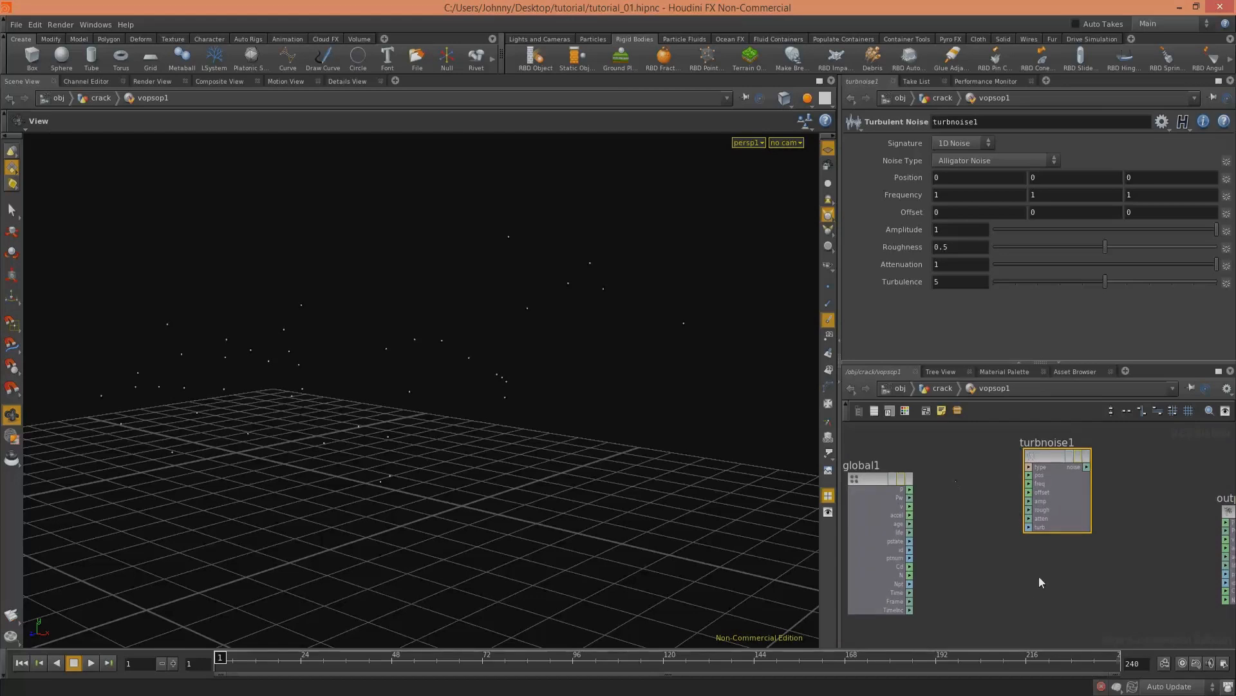
middle_drag(995, 508, 977, 591)
drag(1024, 532, 1012, 435)
middle_drag(986, 604, 984, 527)
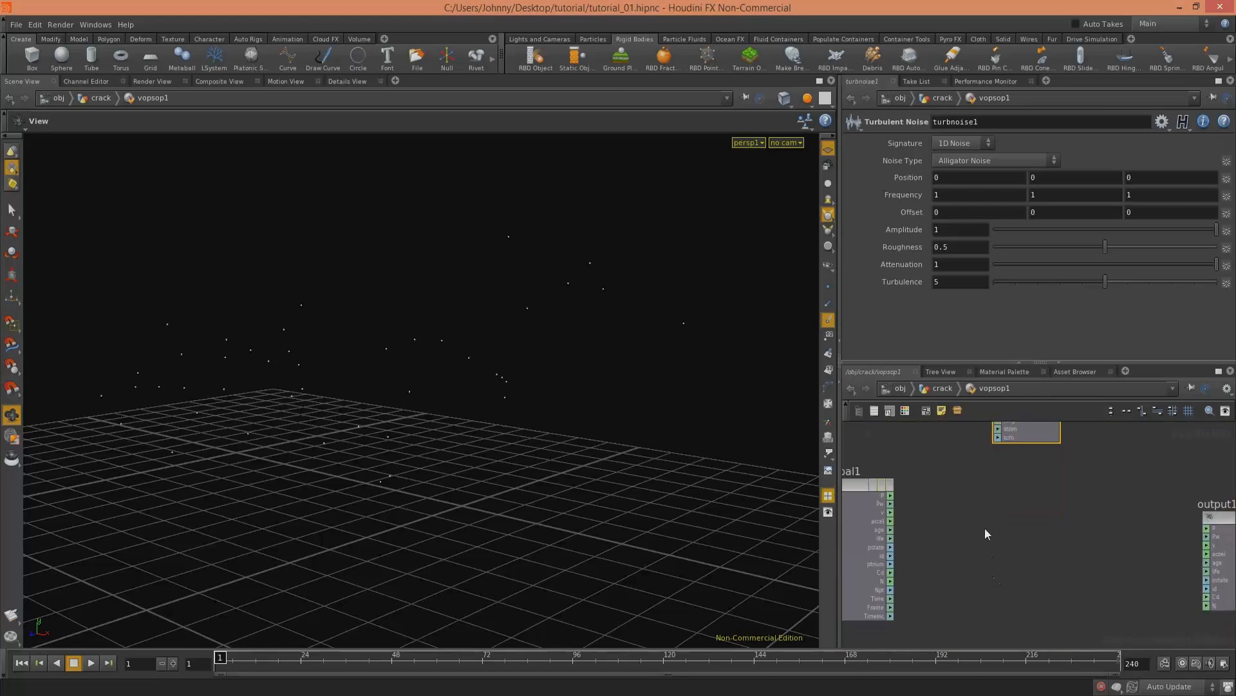
Step: Add a Parameter node between global1 and output1 and set its type to 3 Floats (vector)
key(Tab)
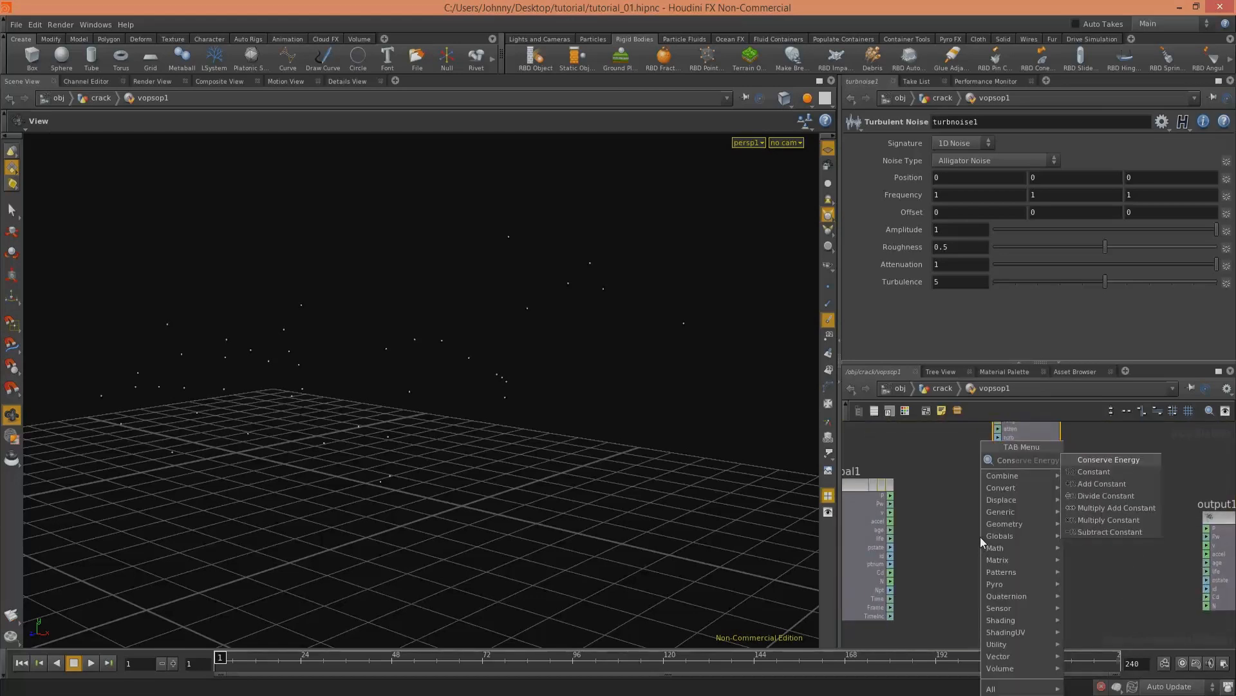
key(Escape)
key(Tab)
text(Parameter)
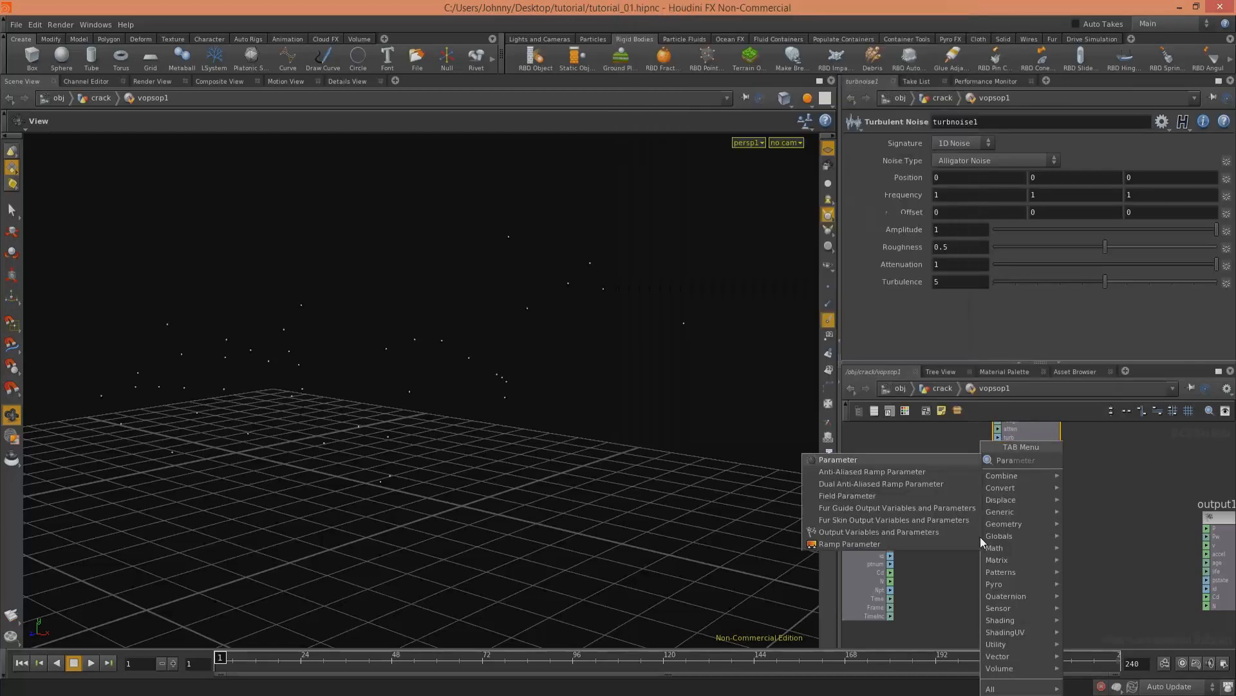
key(Return)
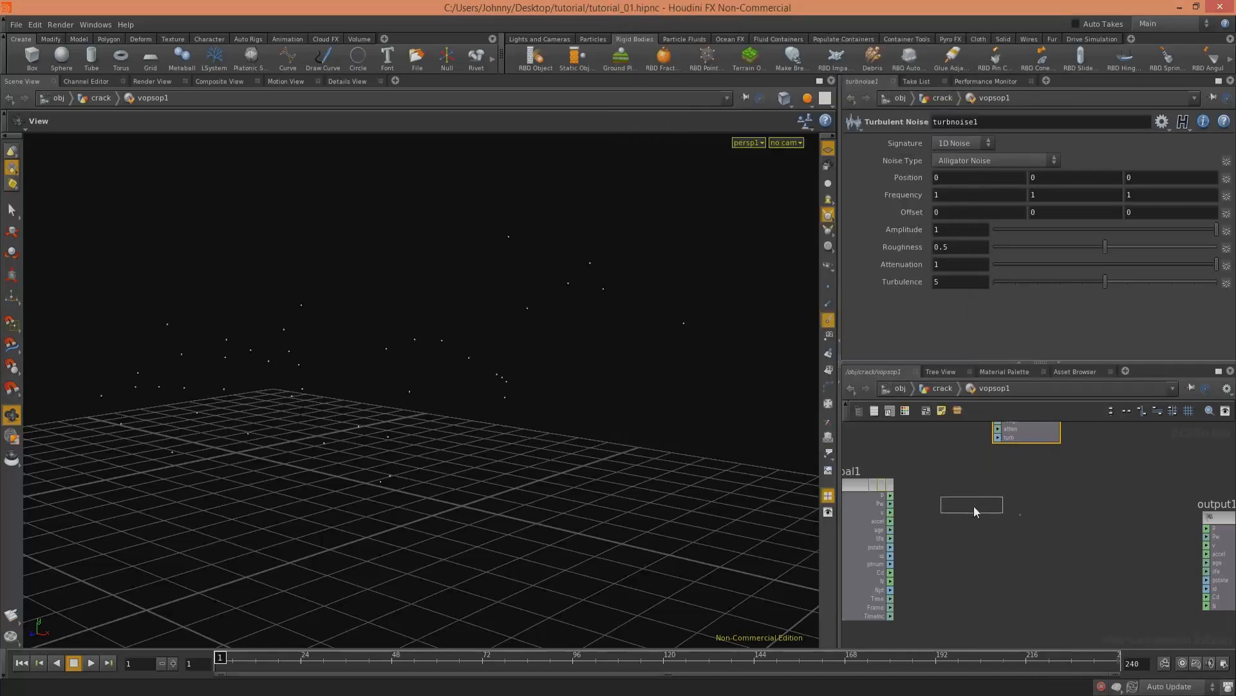
click(976, 506)
click(965, 188)
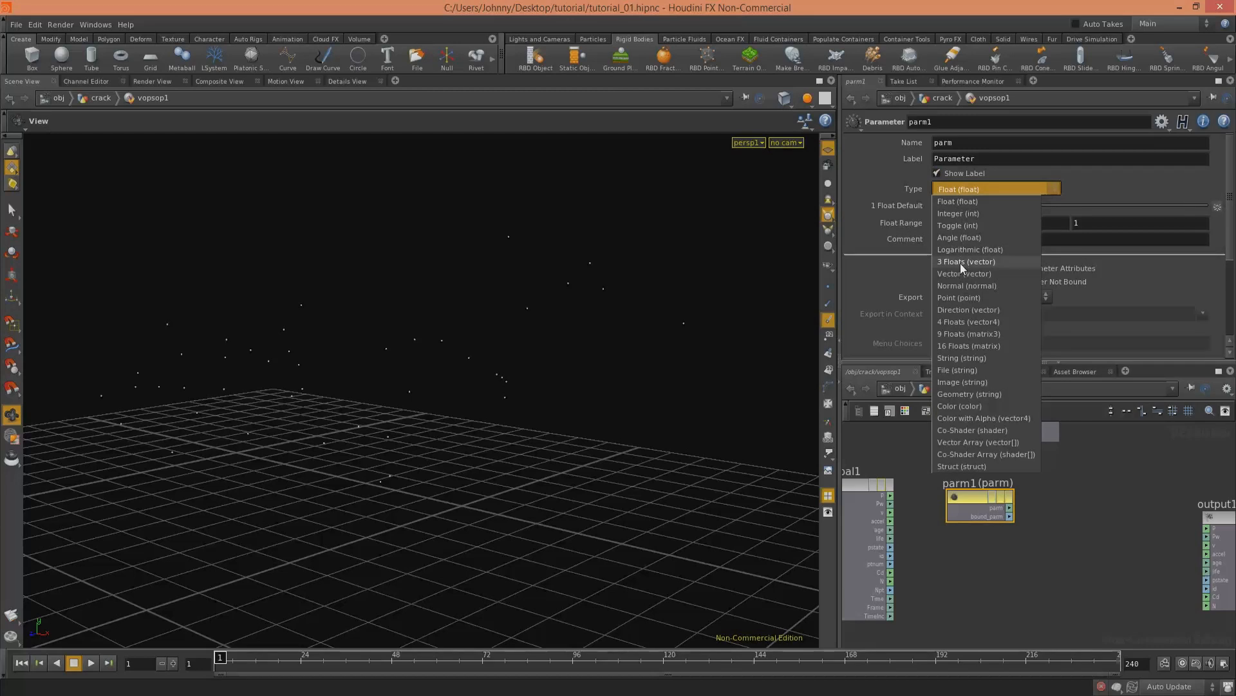
click(961, 261)
Step: Check the exposed parameter on vopsop1, and name the parameter "direction" with the label "Direction"
click(944, 388)
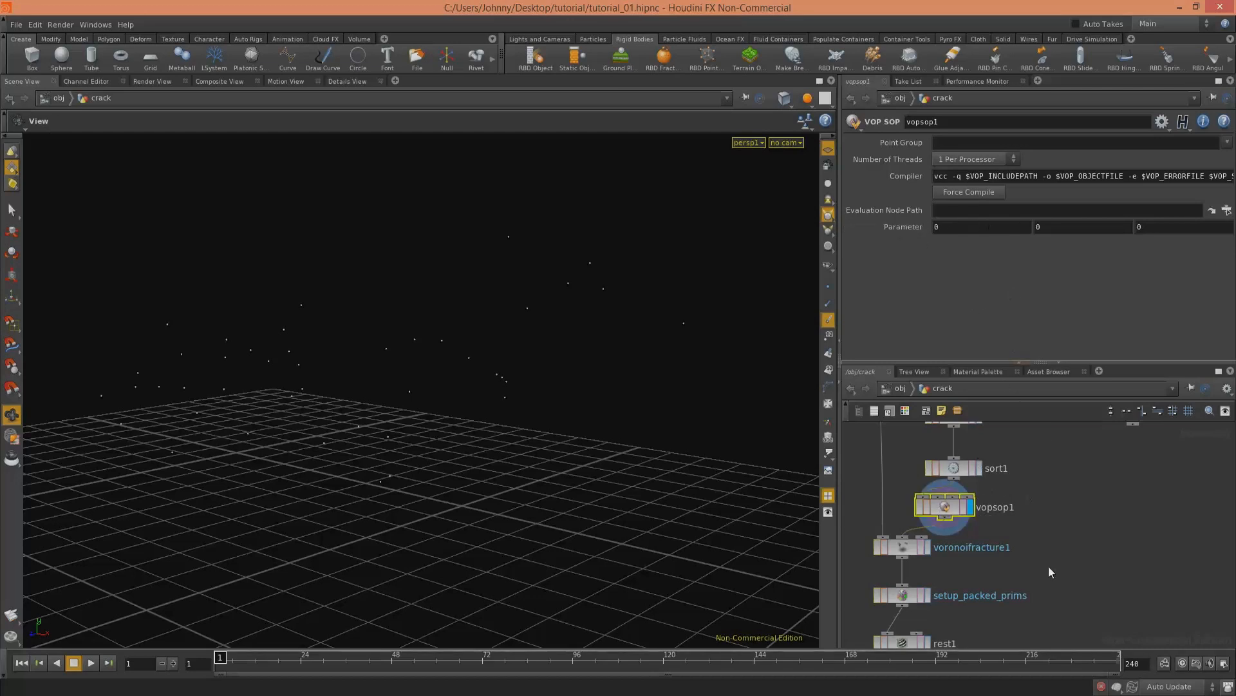
key(i)
middle_drag(1008, 559, 993, 585)
double_click(961, 143)
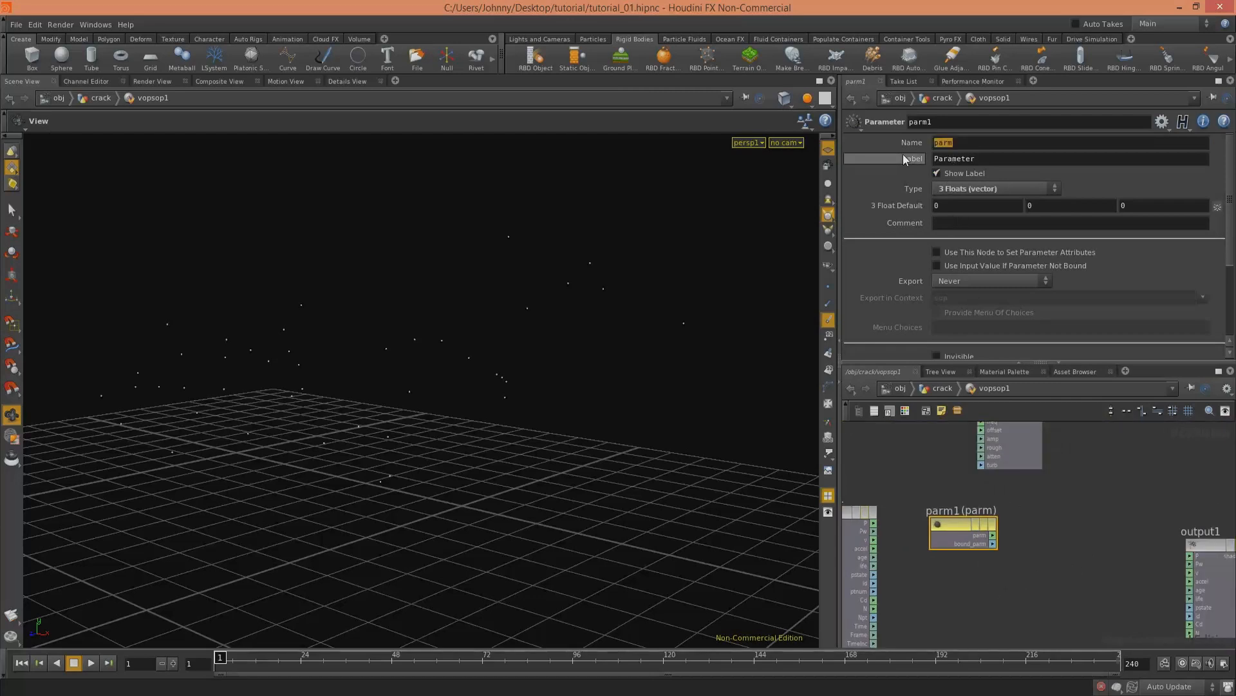
text(direction)
key(Tab)
text(Directuin)
key(BackSpace)
key(BackSpace)
key(BackSpace)
text(ion)
key(Return)
Step: Connect the direction parameter to the v input of output1
middle_drag(1068, 531, 928, 502)
drag(1058, 518, 1105, 521)
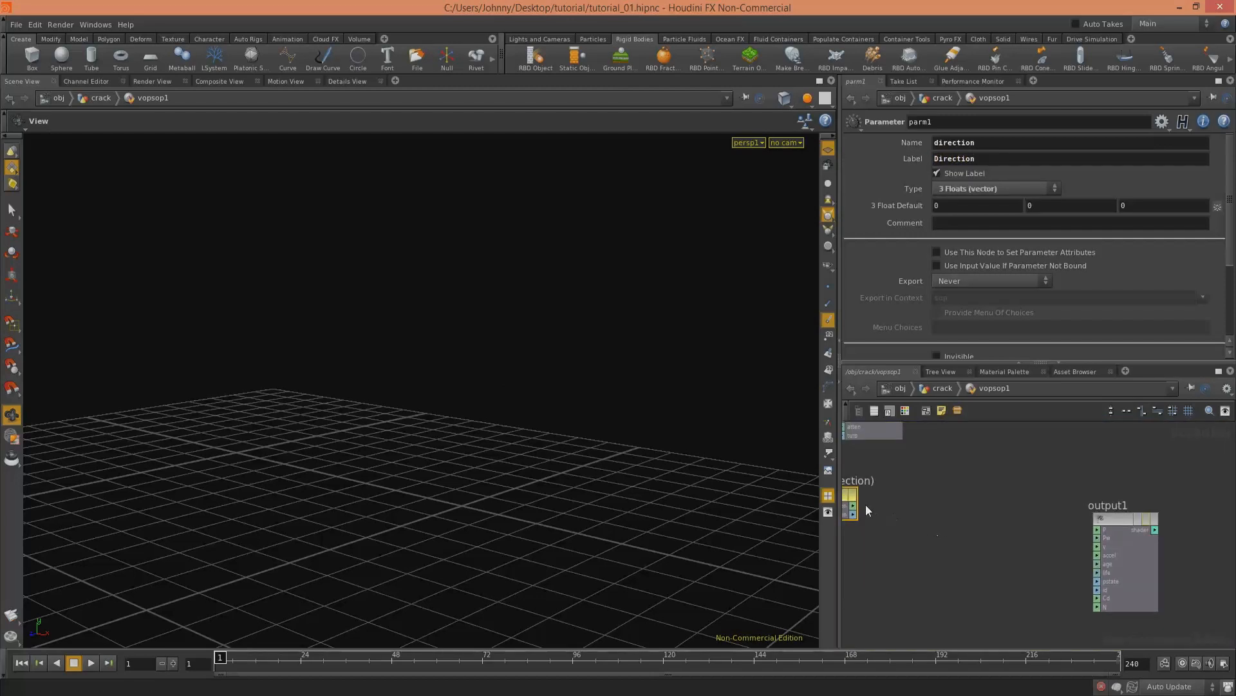
drag(1000, 546, 1107, 570)
click(1103, 548)
middle_drag(922, 511, 990, 517)
Step: Return to the crack network, set vopsop1's Direction to 0, 0, 1 and inspect the point trails
click(944, 388)
drag(623, 379, 398, 319)
text(1)
key(Return)
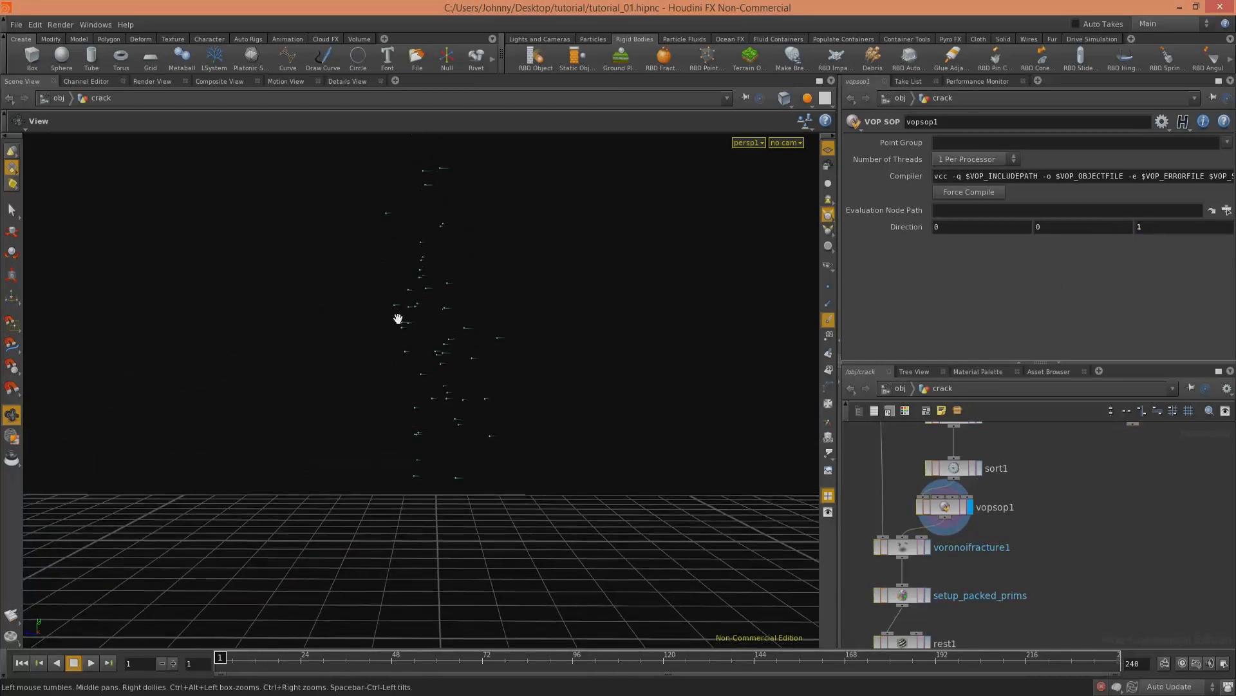
drag(526, 311, 438, 385)
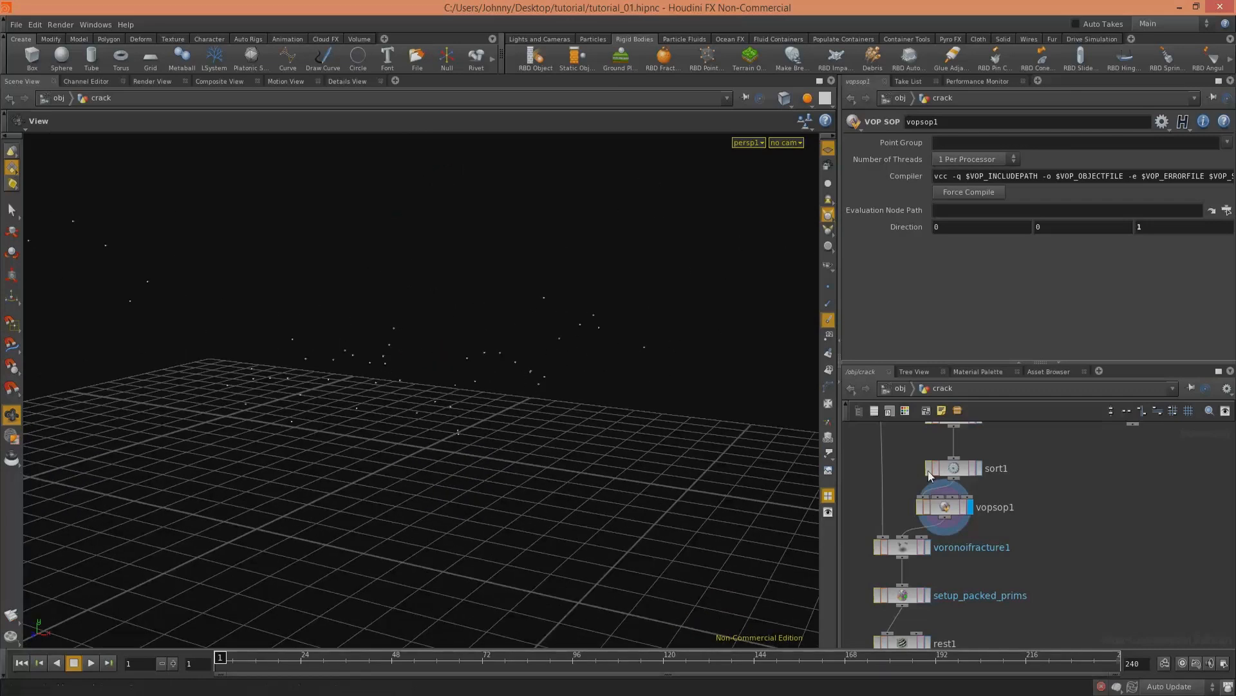
Step: Set the third component of vopsop1's Direction to 5
middle_drag(1058, 606, 1093, 536)
drag(531, 378, 520, 322)
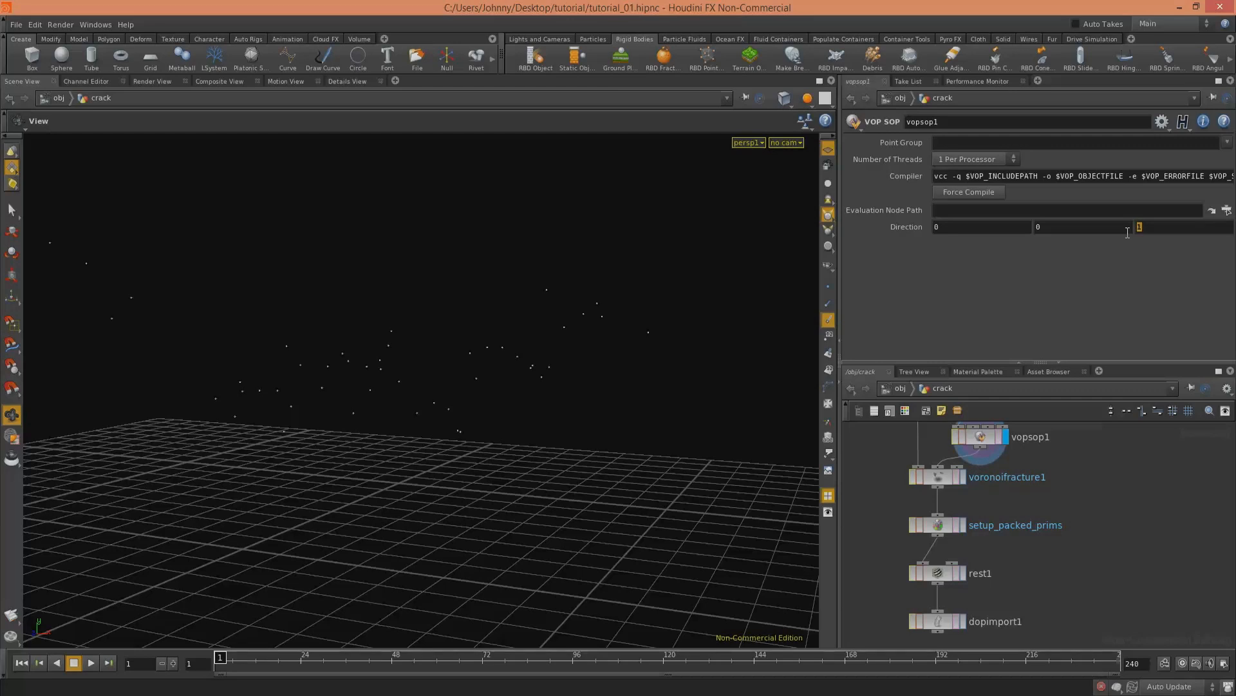
middle_drag(979, 604, 977, 542)
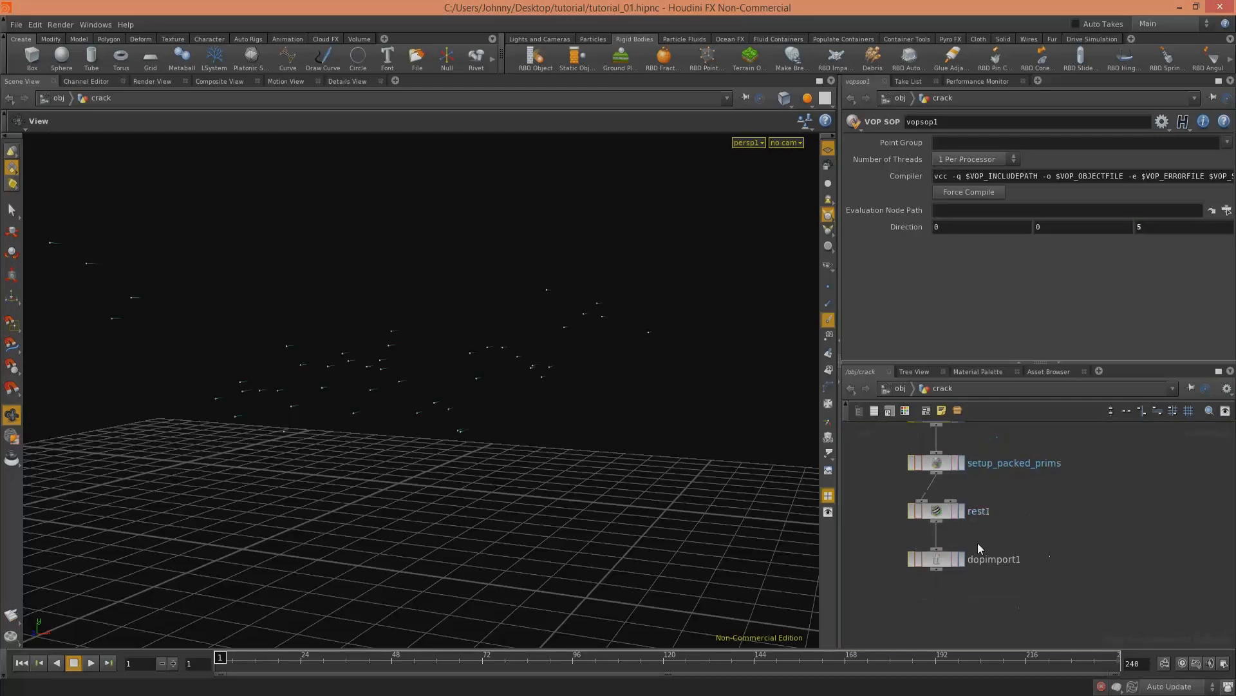
Step: Display dopimport1, play the simulation and rewind to frame 1
click(962, 558)
drag(527, 463, 611, 464)
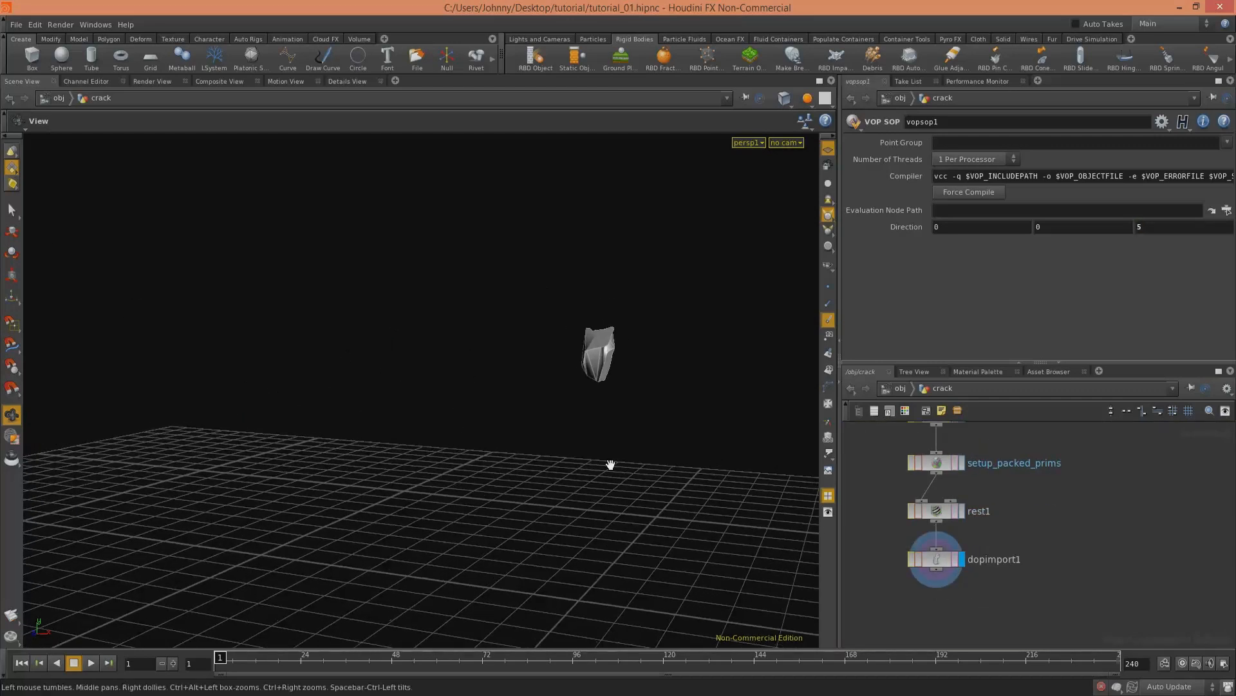
click(91, 662)
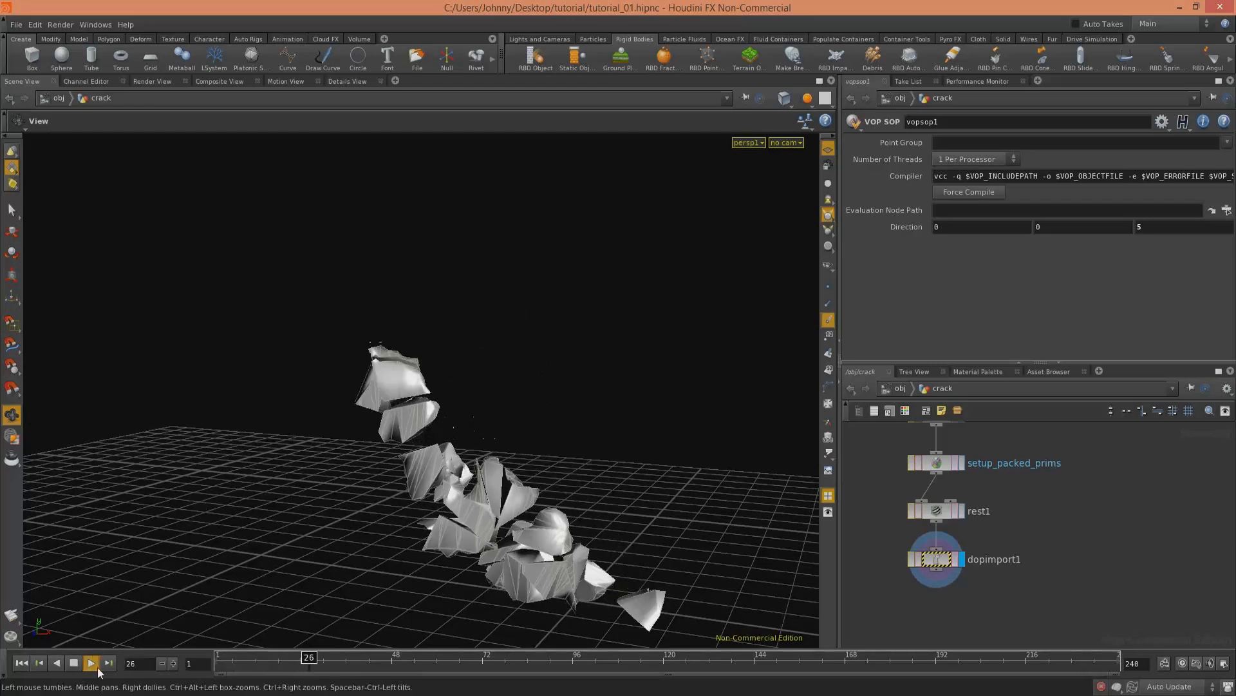
click(23, 664)
drag(558, 380, 550, 374)
Step: Examine the velocity attribute on vopsop1's points in the Details View
middle_drag(1074, 567, 1084, 631)
middle_drag(1065, 454, 1070, 530)
click(1043, 512)
click(347, 81)
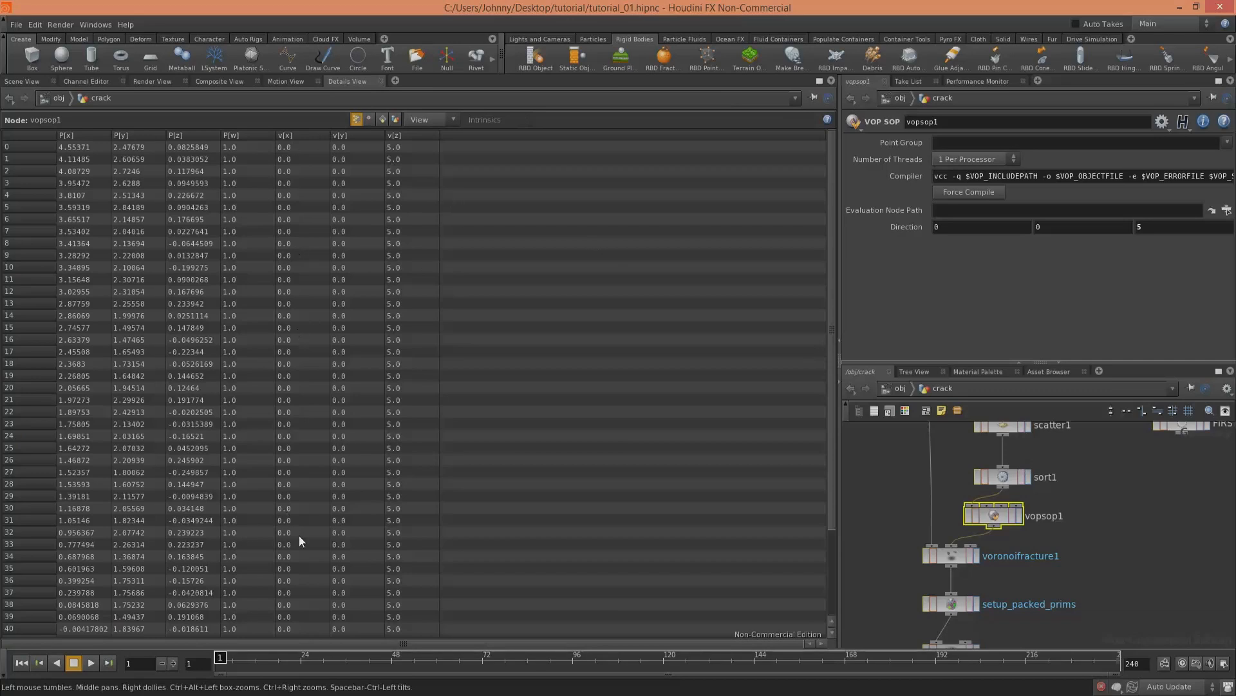
click(1098, 509)
middle_drag(1098, 510, 1122, 476)
Step: Turn on Copy Cell Point Attributes for voronoifracture1 and copy v to the piece points
click(974, 527)
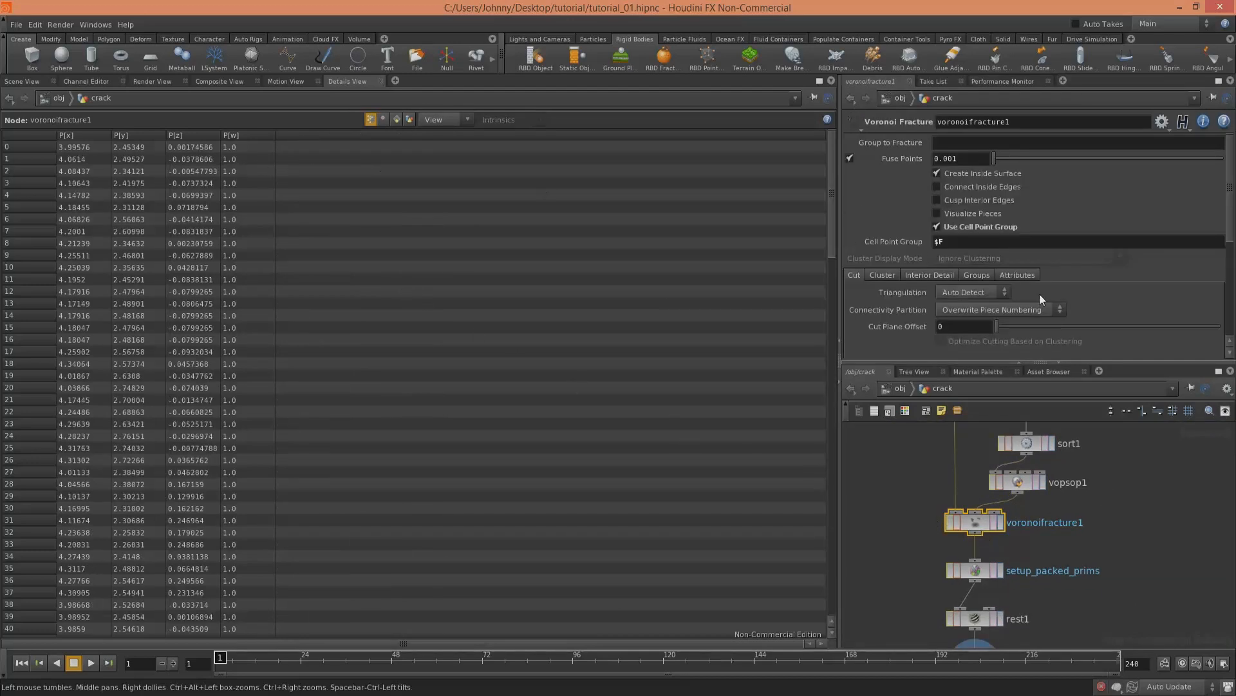
scroll(1232, 200, down, 2)
scroll(1232, 195, up, 2)
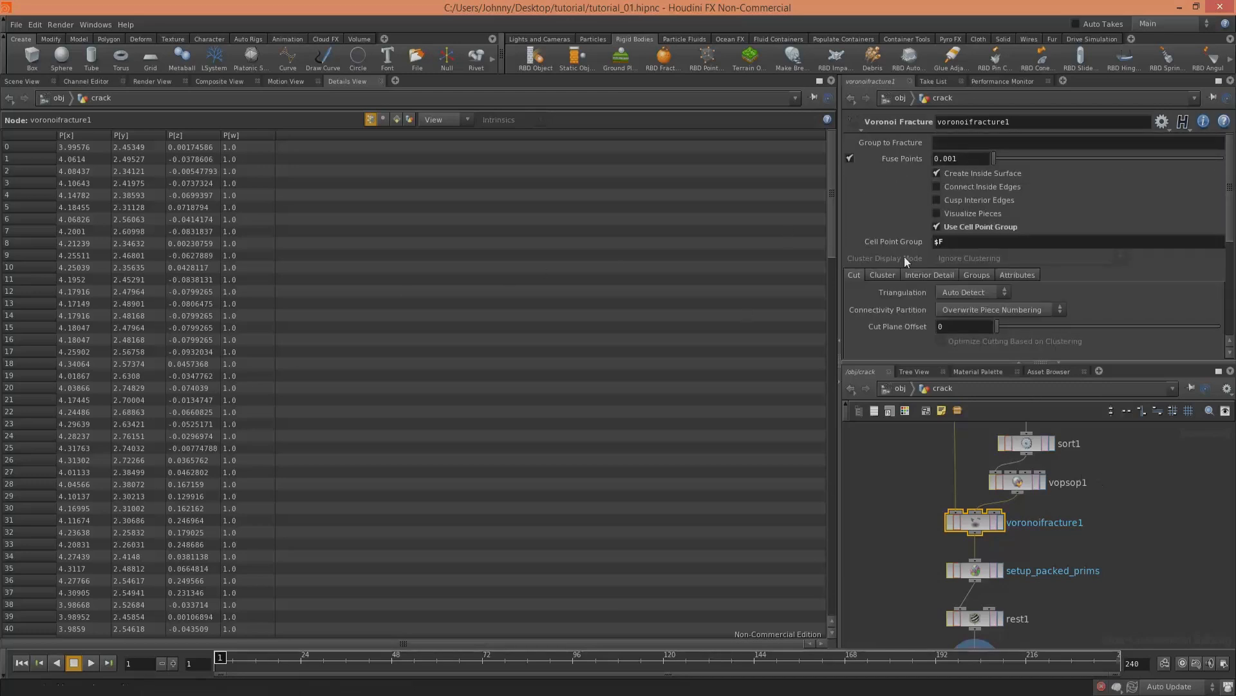
click(1012, 275)
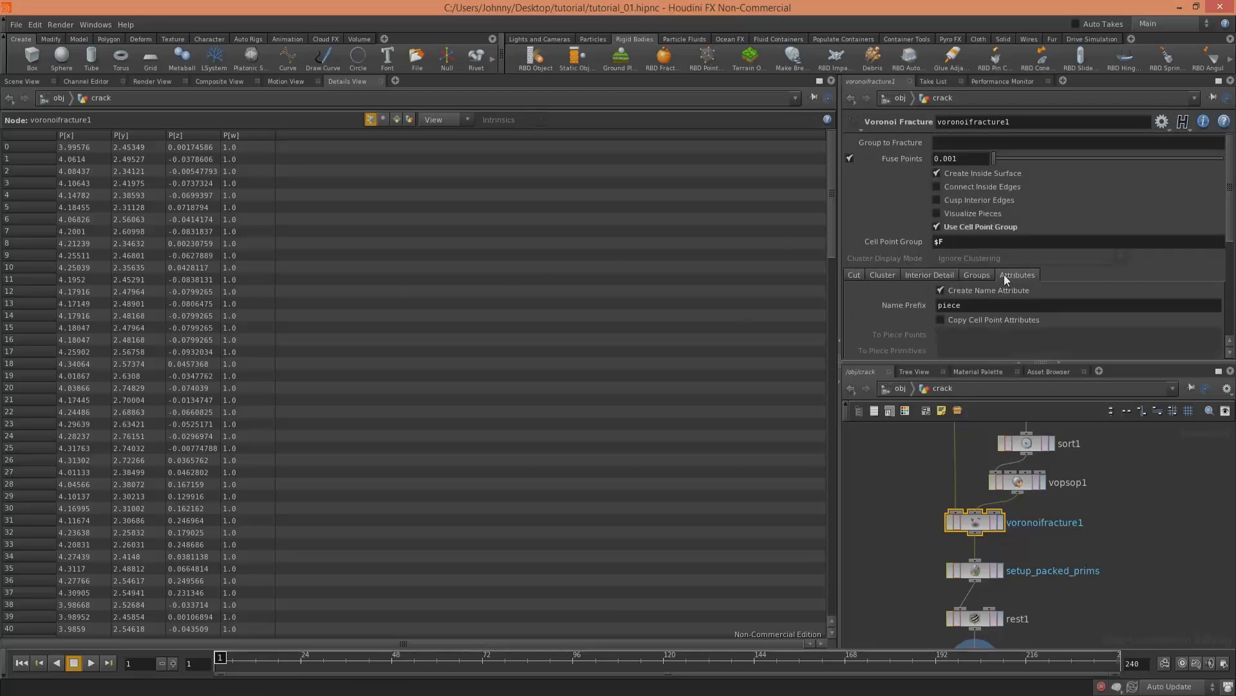
scroll(1227, 195, down, 2)
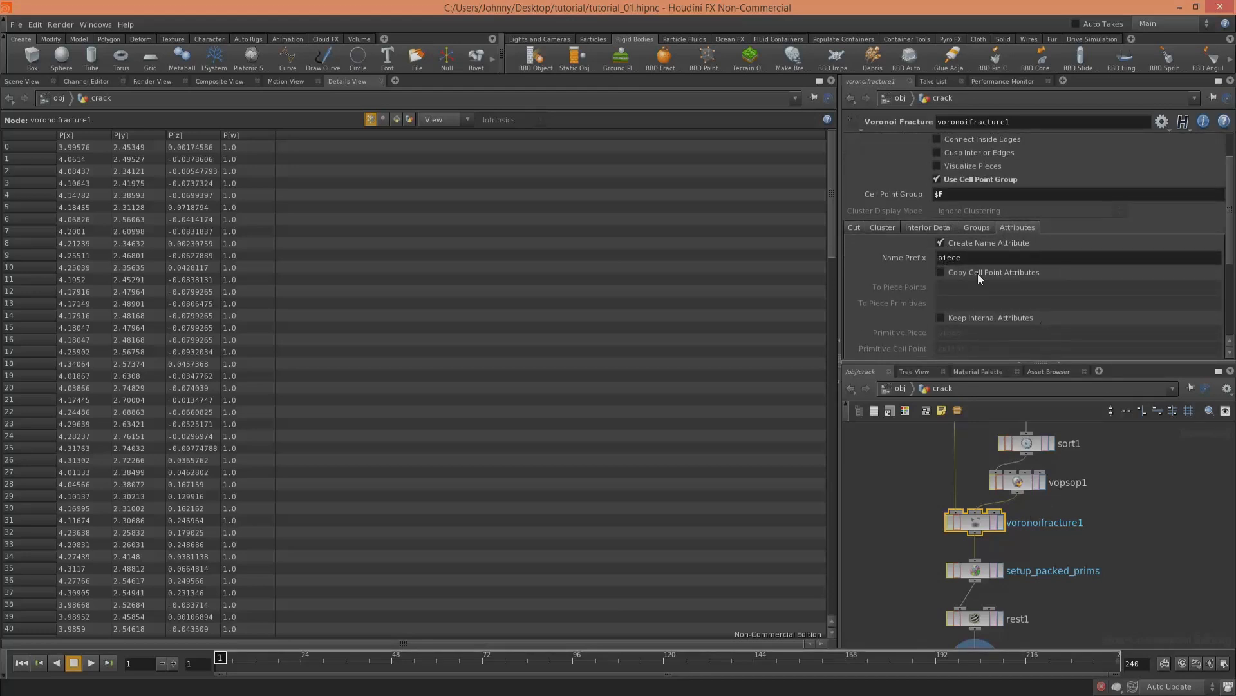
click(941, 272)
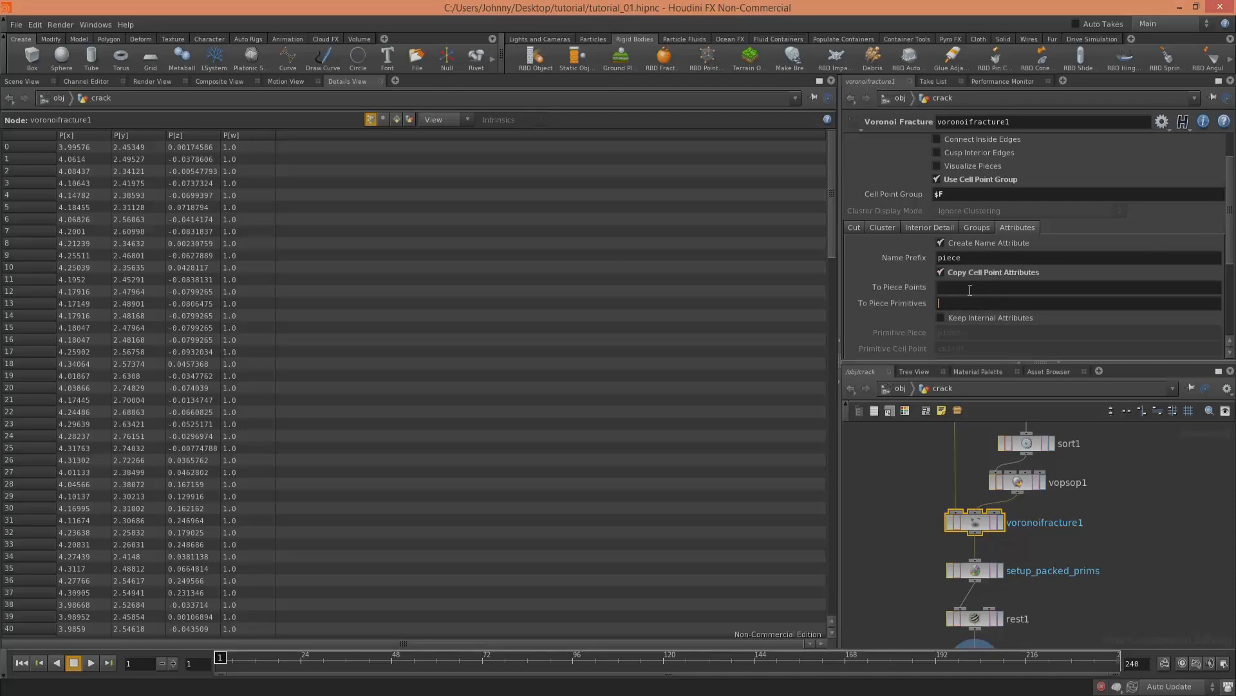
click(1126, 470)
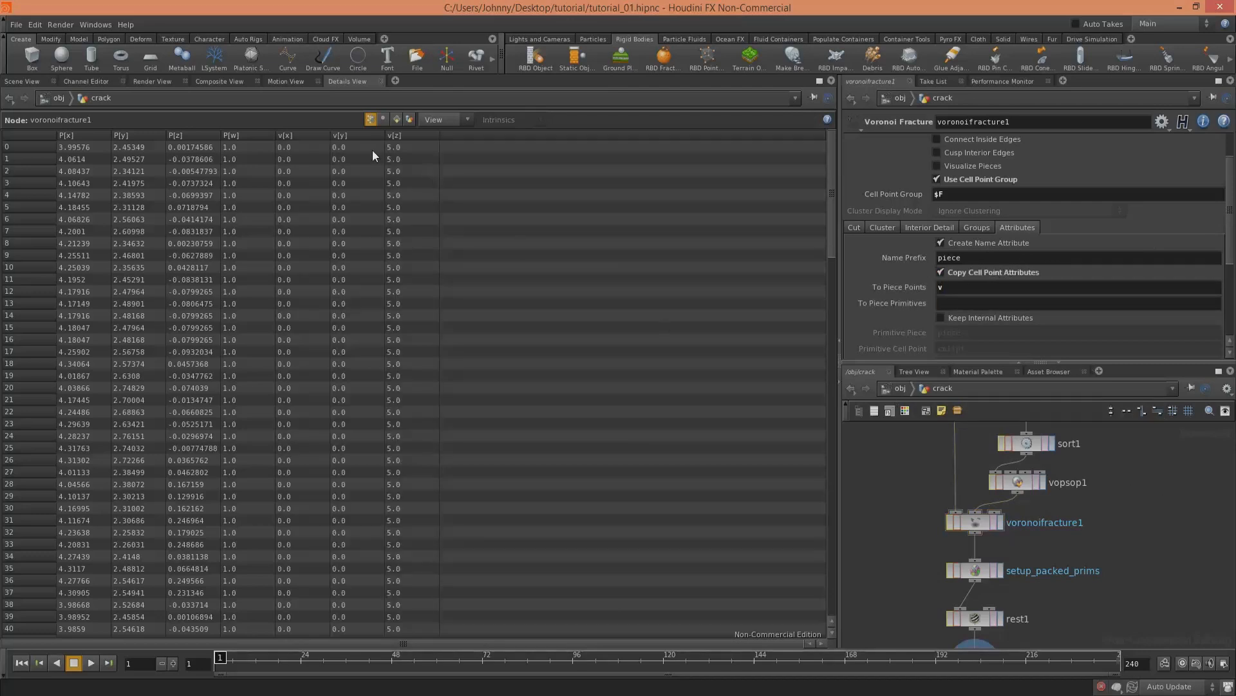
Step: Replay the simulation in the Scene View to check the pieces' motion, and rewind to frame 1
click(21, 82)
click(90, 663)
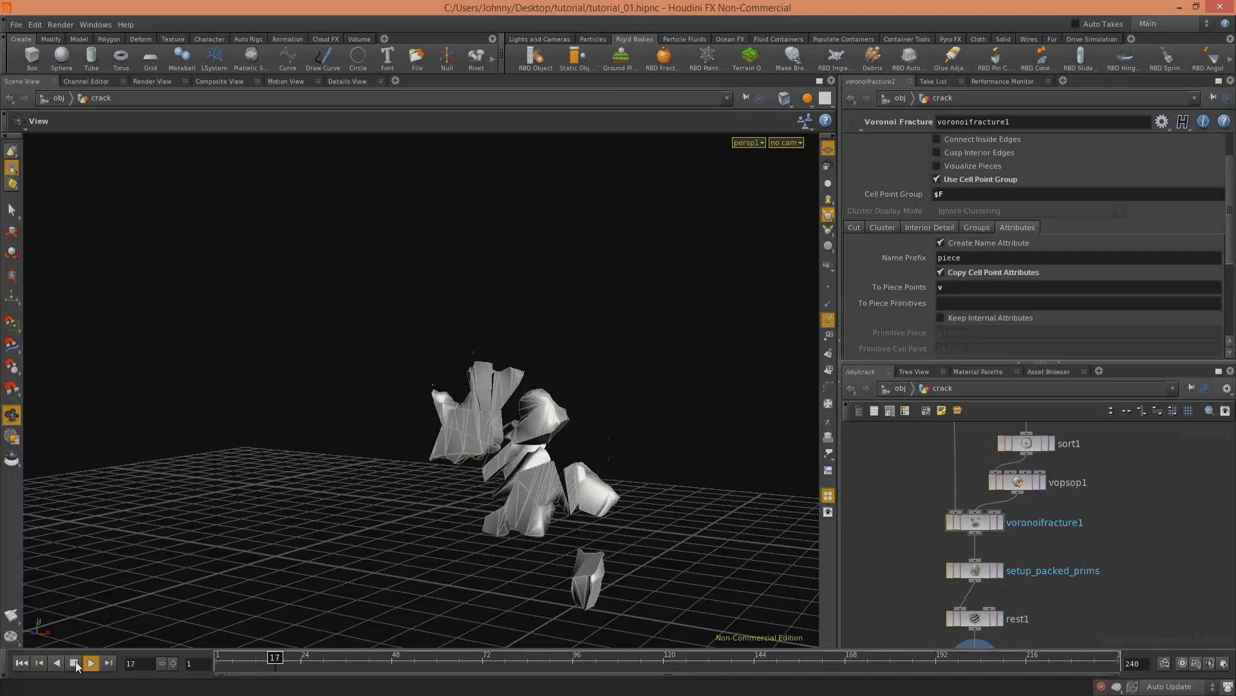
click(74, 663)
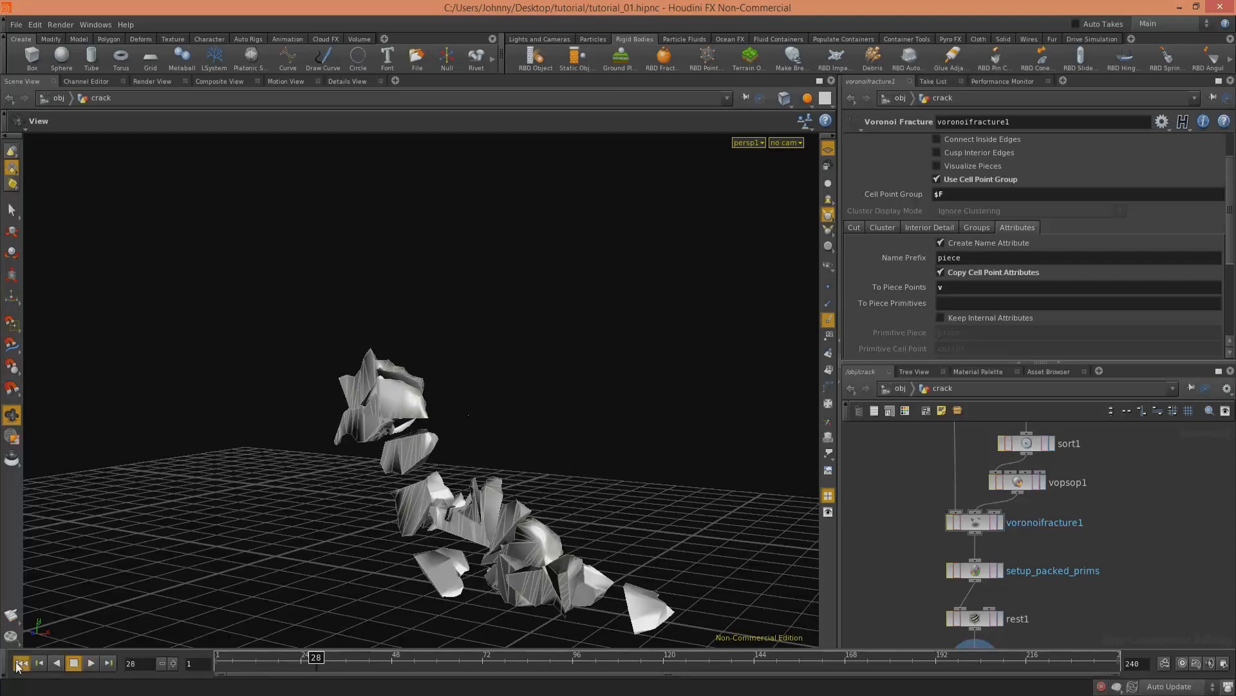
click(21, 662)
Step: Enable Inherit Velocity from Point Velocity on the crack RBD Packed Object in AutoDopNetwork
middle_drag(923, 427, 914, 393)
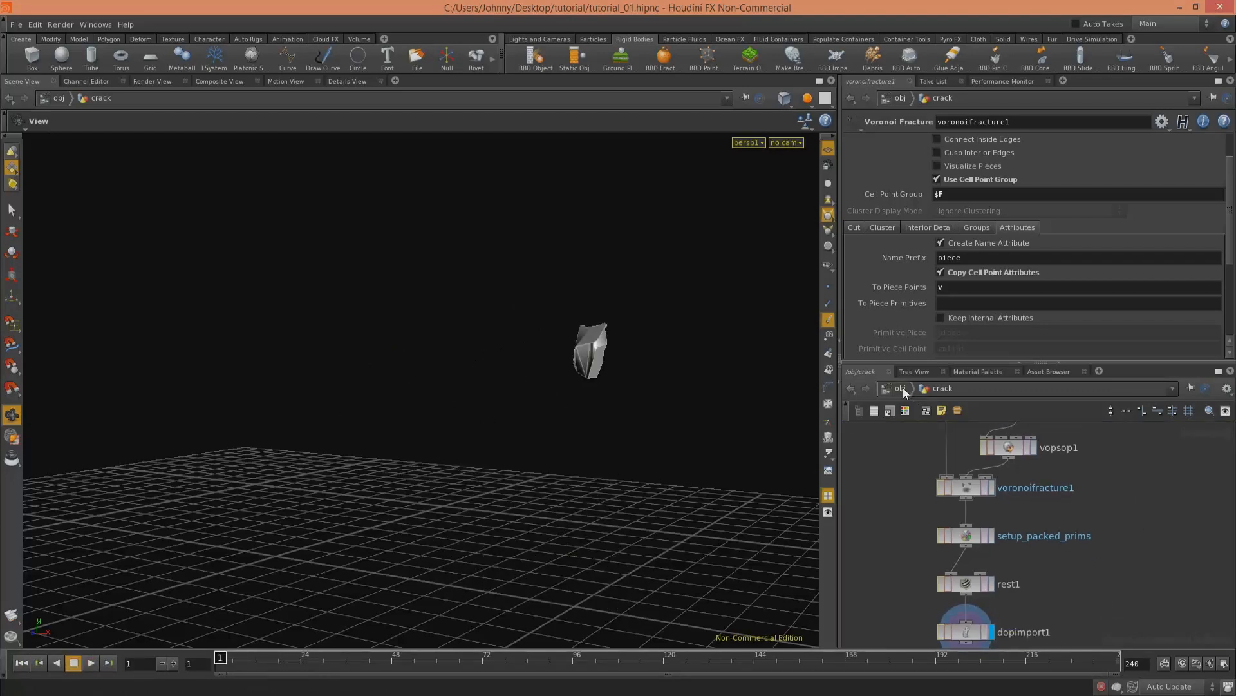
click(895, 388)
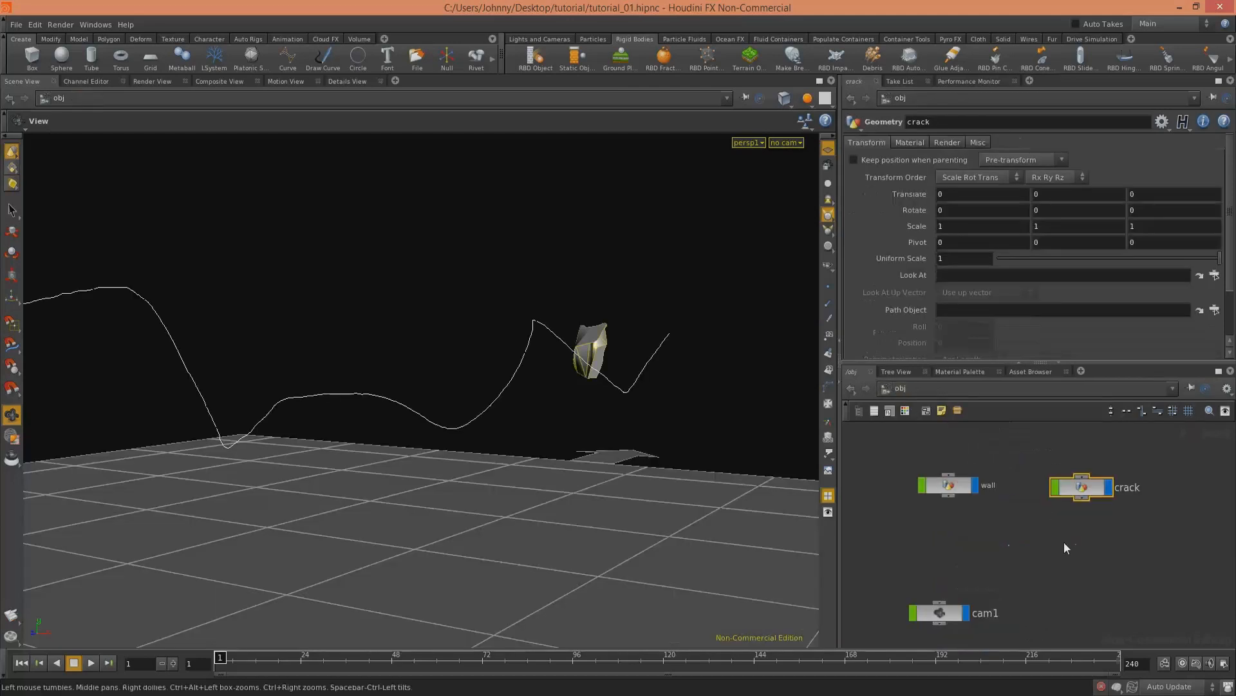
click(1071, 586)
key(i)
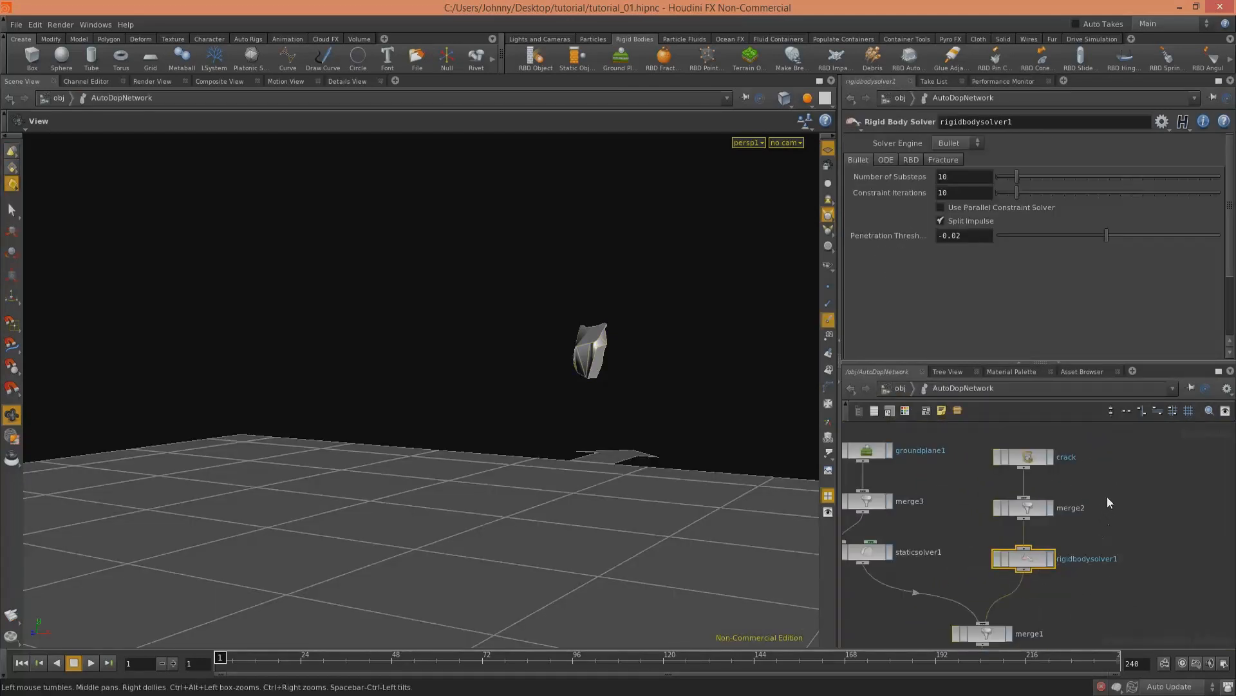
click(1030, 457)
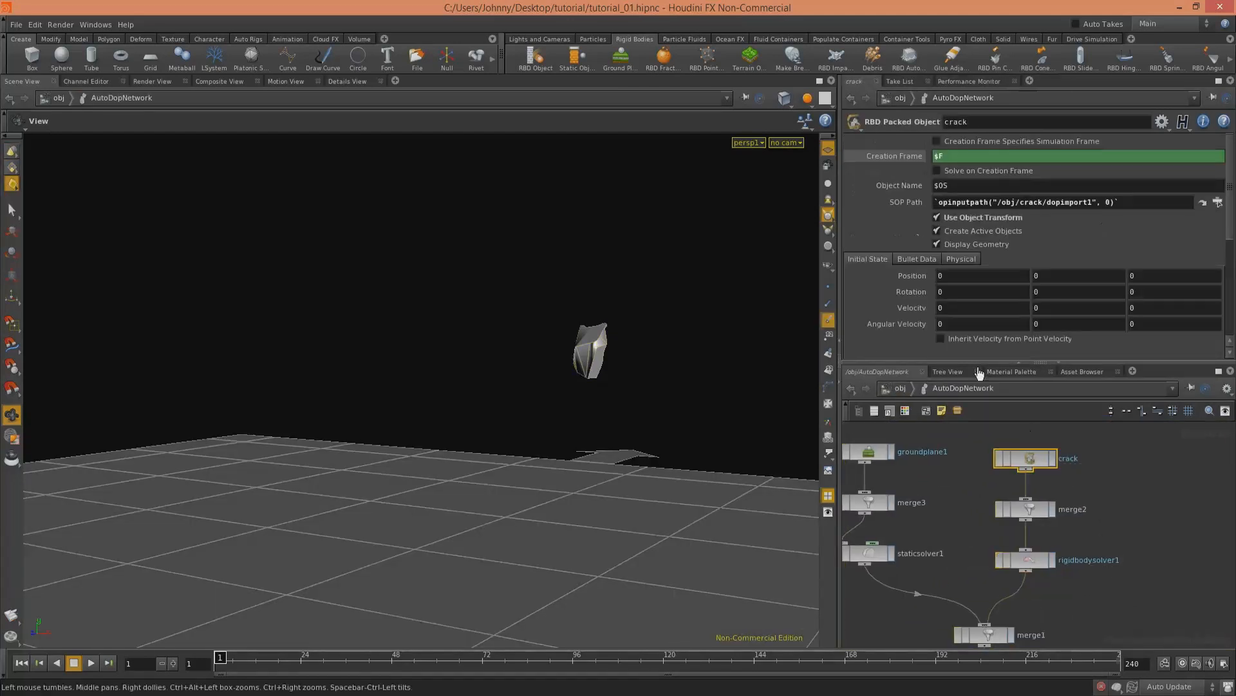
click(944, 339)
Step: Play the simulation up to frame 50 and examine how the pieces fly out onto the ground plane
drag(602, 353, 505, 392)
click(91, 663)
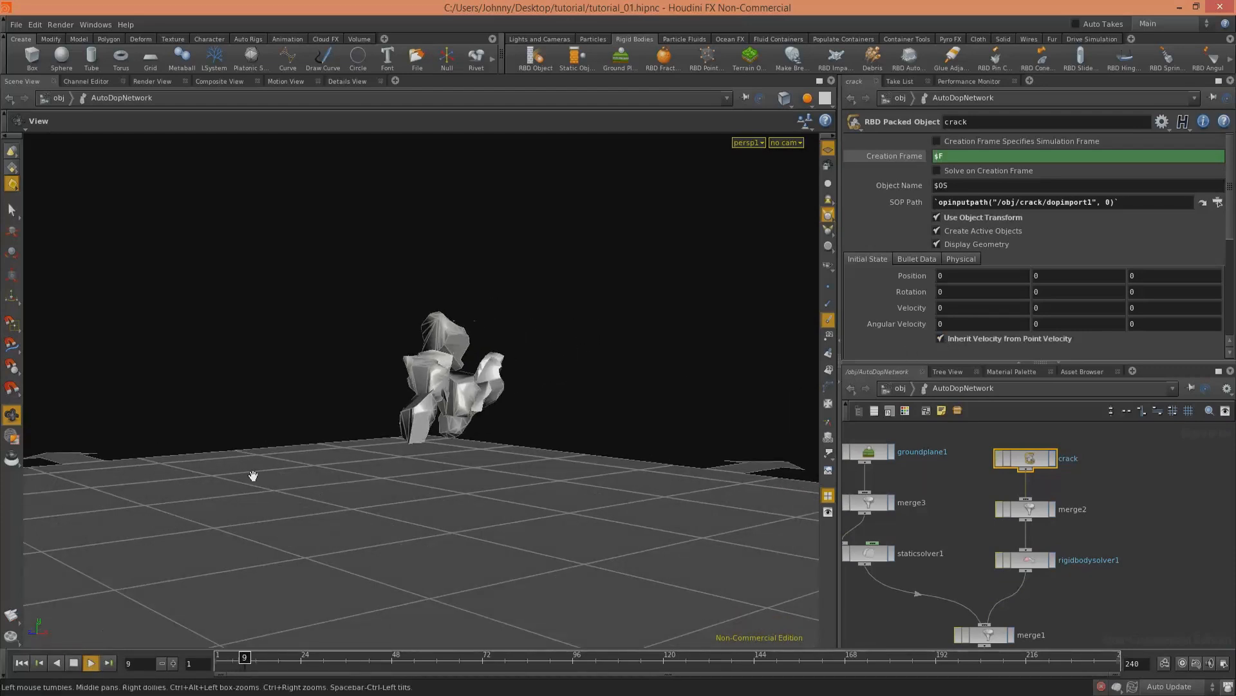
drag(464, 359, 464, 419)
click(74, 663)
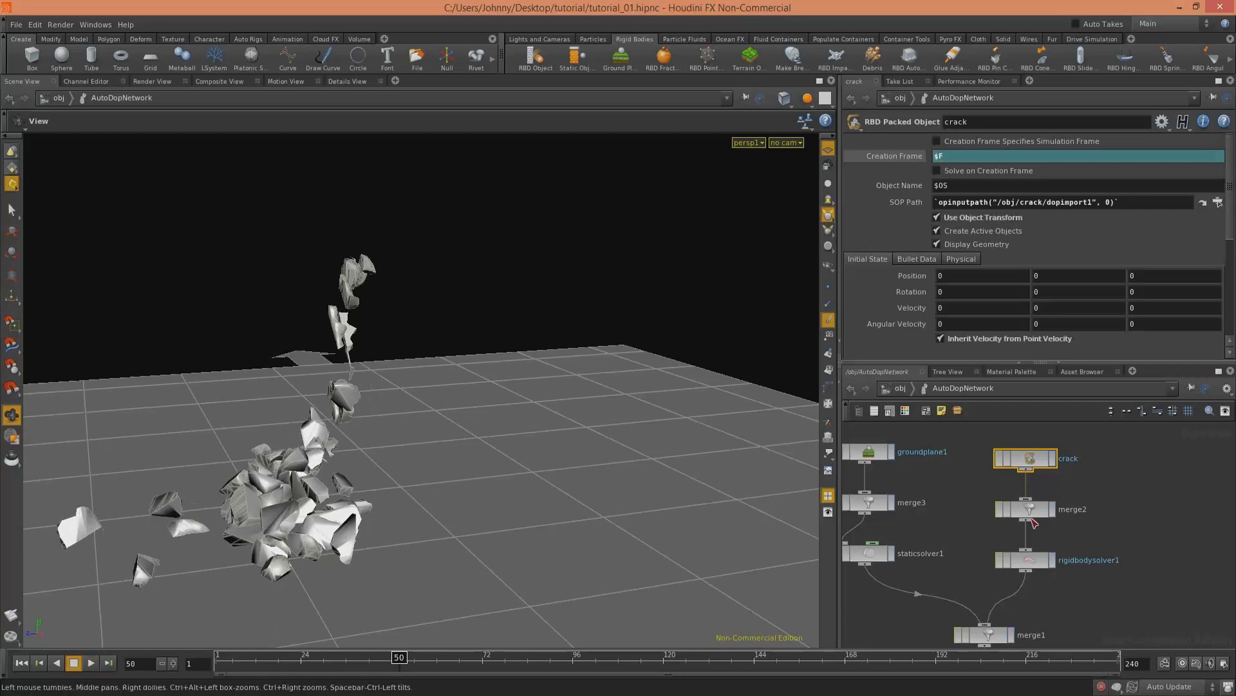
Step: Return to the object level and inspect the fallen pieces along the crack curve from another angle
click(901, 388)
click(964, 533)
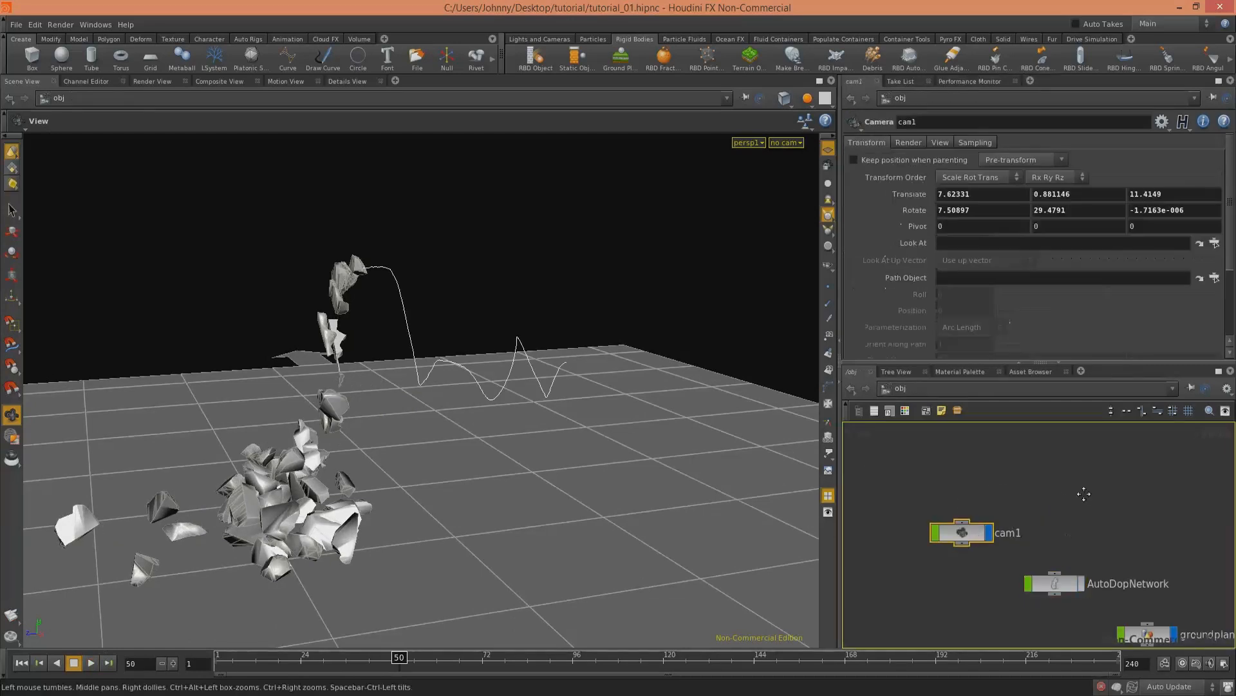
middle_drag(1121, 535, 1041, 546)
drag(459, 406, 654, 398)
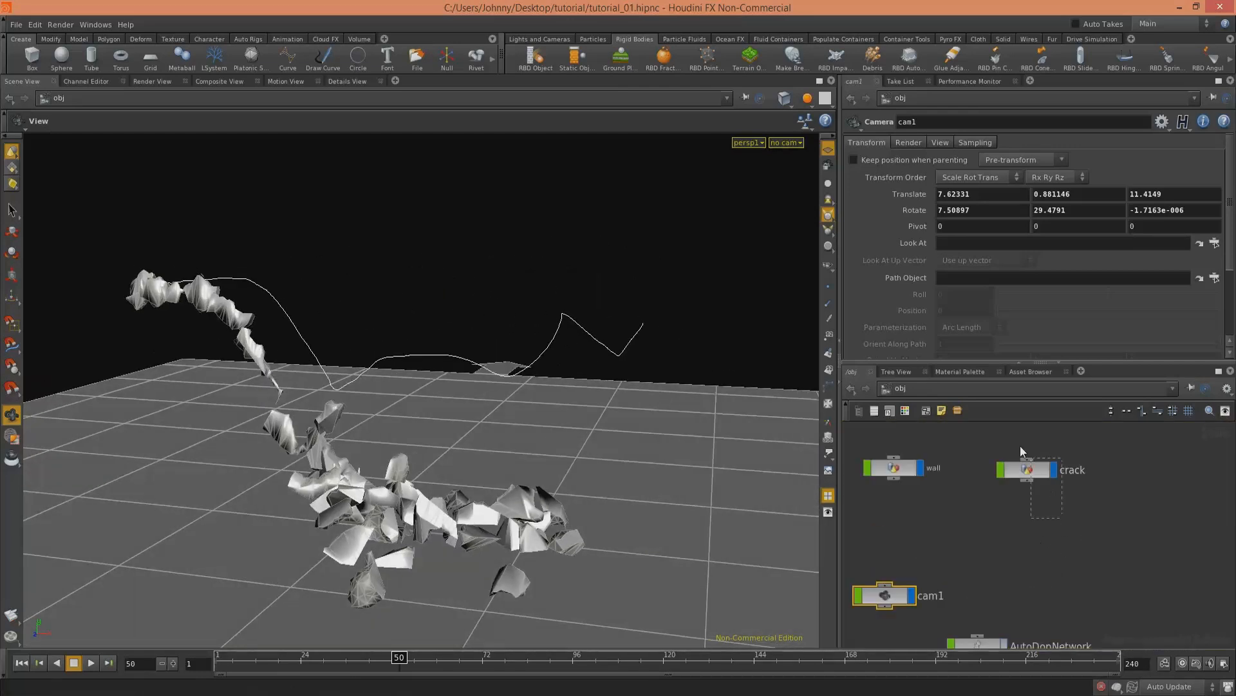
Step: Enter the crack object, return to frame 1 and set vopsop1's Direction to 0, 1, 2
double_click(1023, 467)
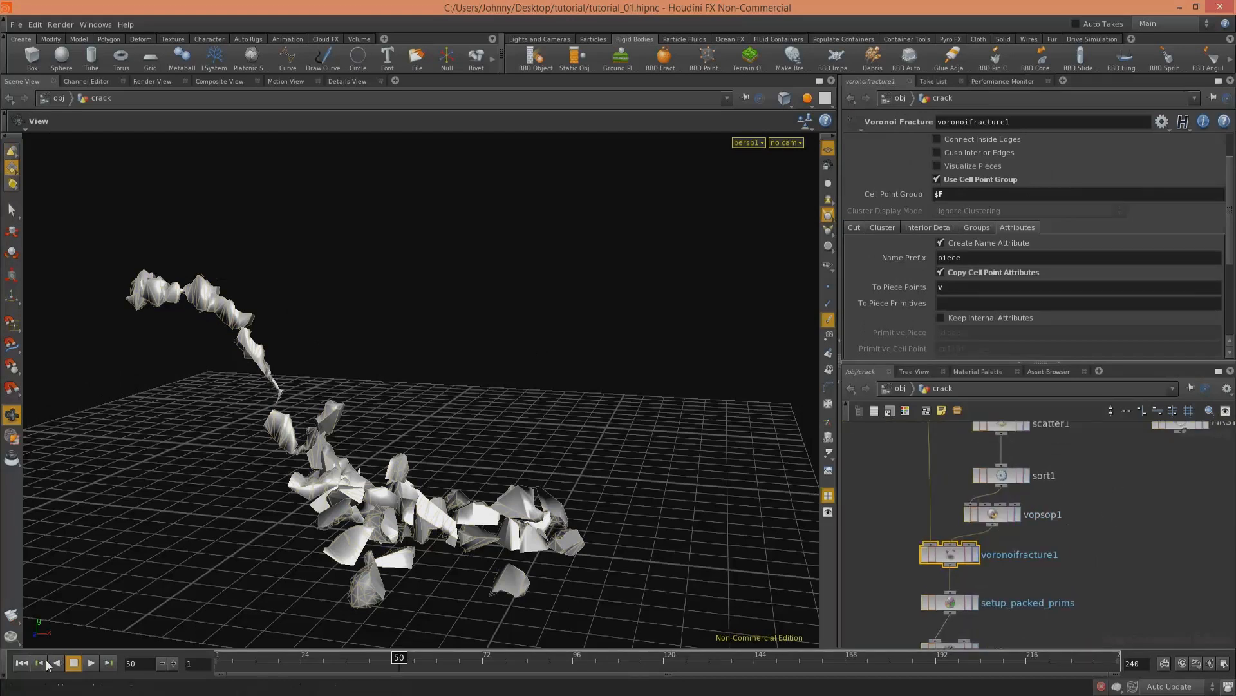
click(21, 663)
drag(601, 353, 753, 378)
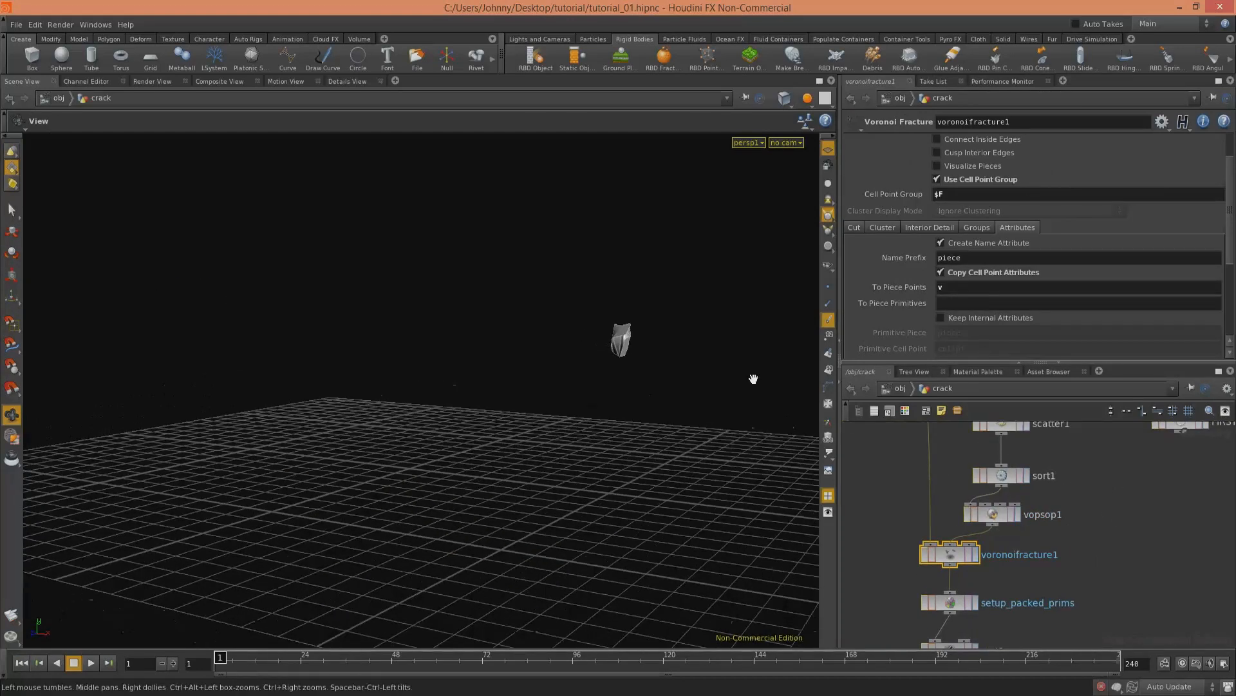
click(1044, 515)
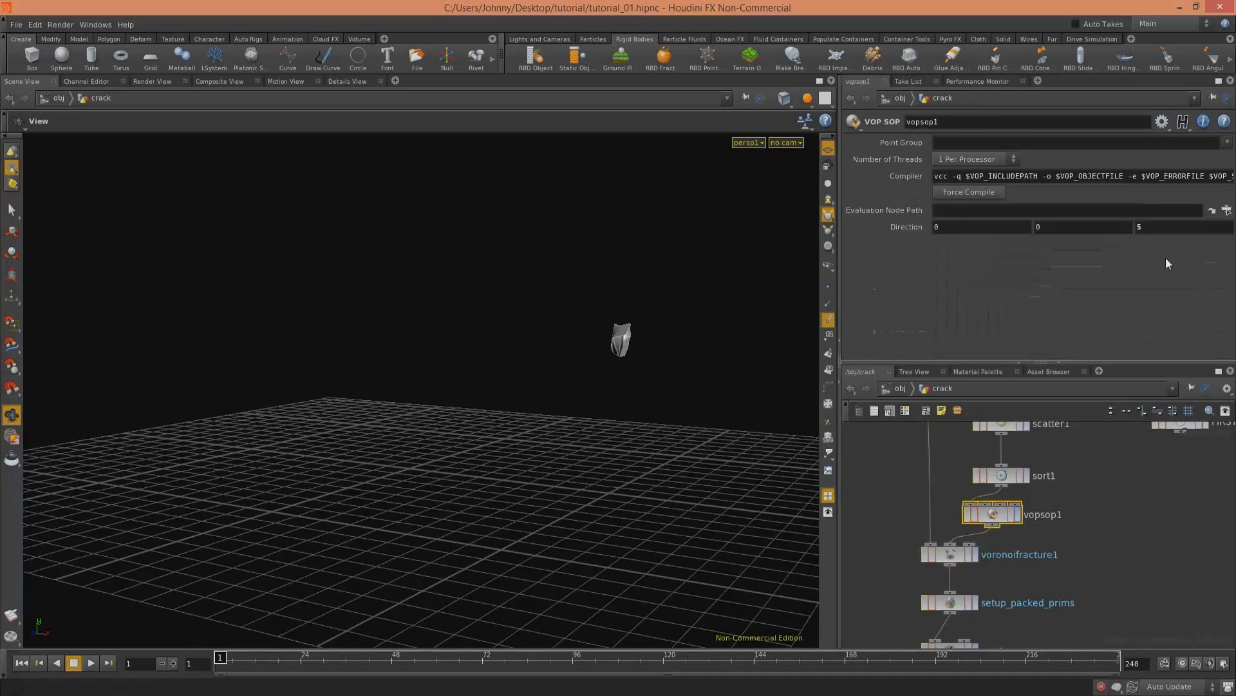
click(1102, 511)
drag(690, 381, 590, 411)
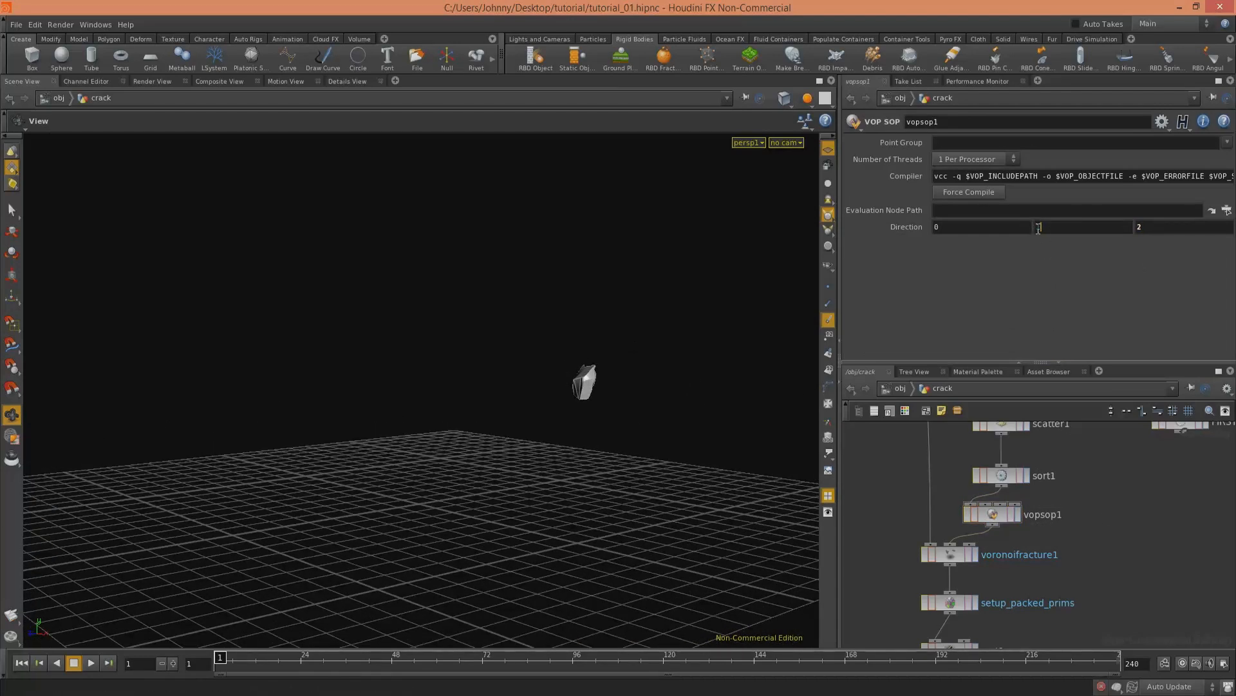
Step: Play the simulation to examine how the pieces fall from several angles, and rewind to frame 1
click(91, 663)
drag(487, 396, 386, 427)
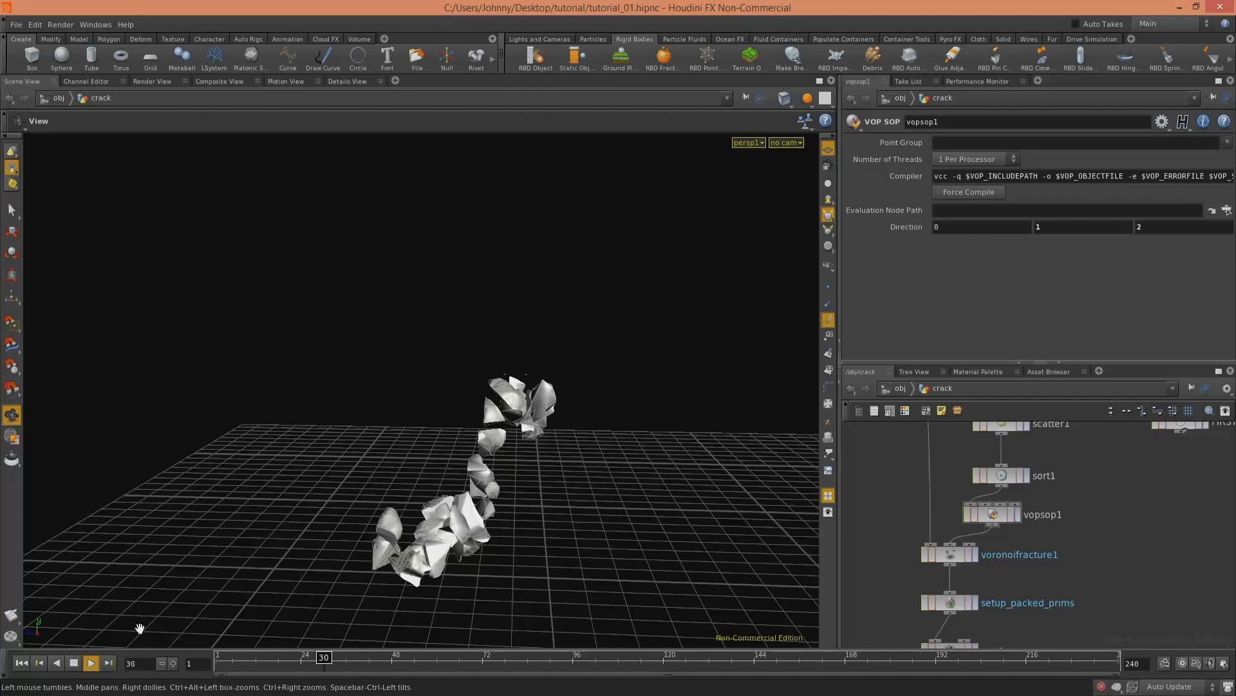
key(Escape)
drag(447, 450, 634, 461)
click(39, 663)
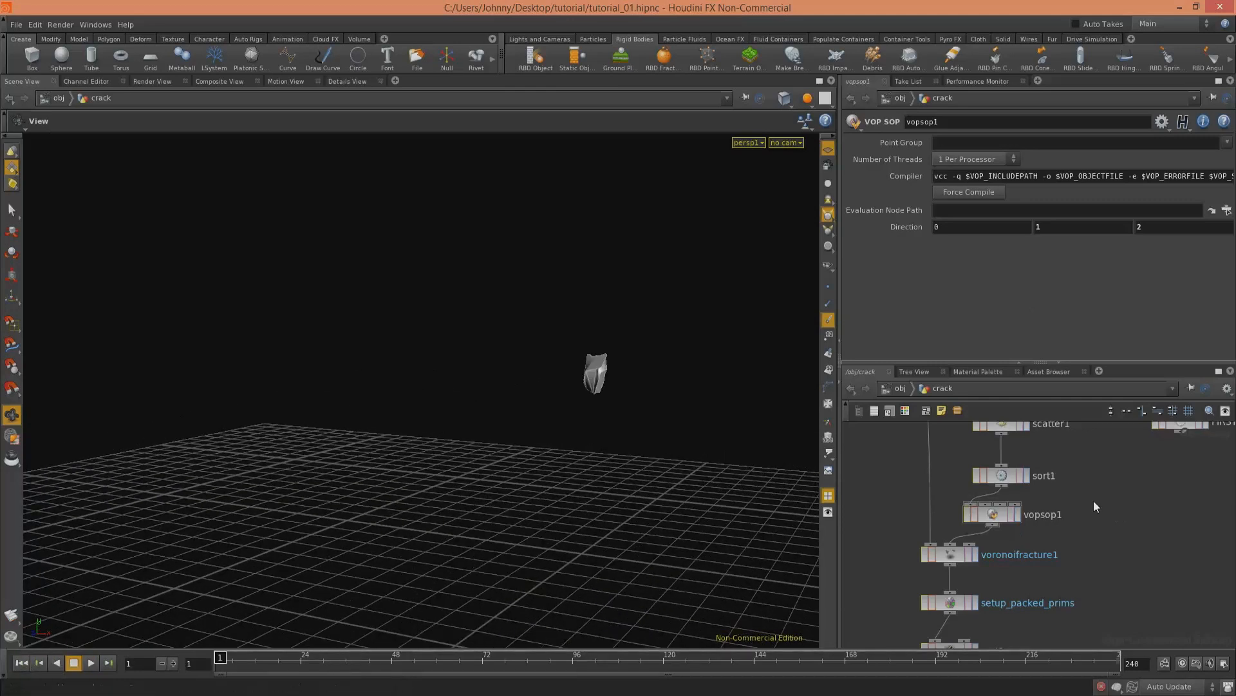
Step: Inside vopsop1, insert an Add node between the direction parameter and the velocity input of output1
double_click(996, 509)
key(Tab)
text(Add)
key(Return)
click(1024, 496)
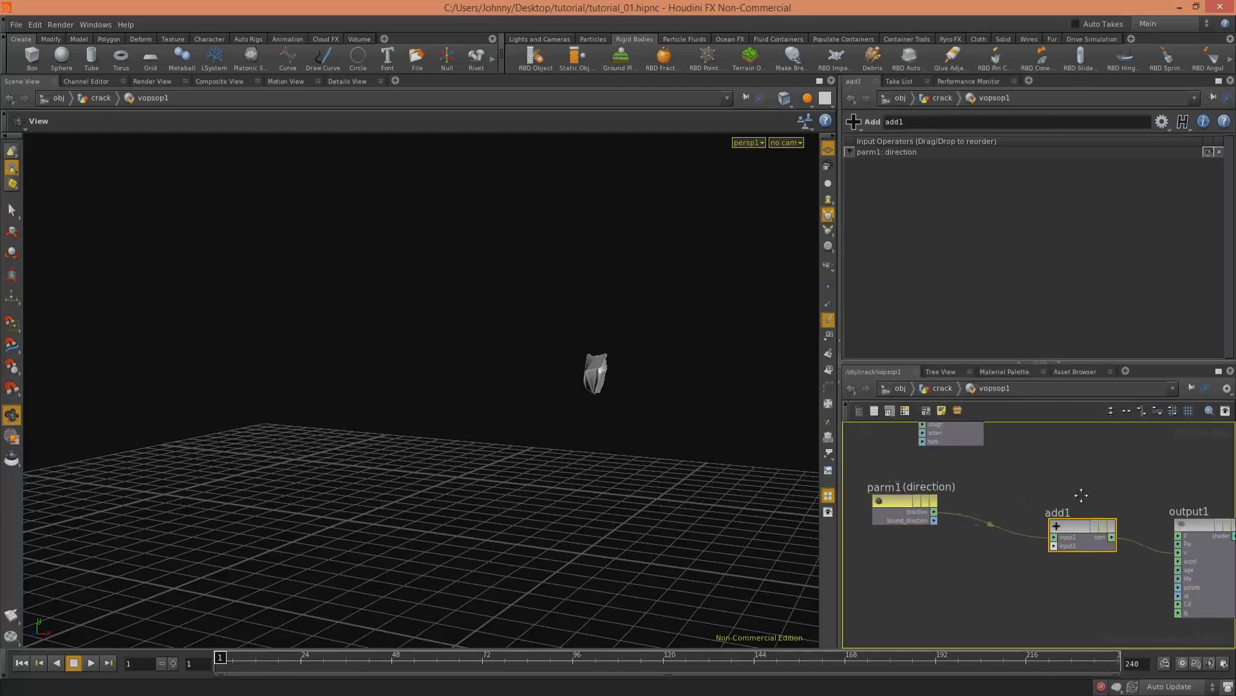
drag(985, 518, 972, 544)
Step: Connect the global position P to turbnoise1's pos input and set its noise type to Sparse Convolution Noise
middle_drag(1049, 516, 1039, 568)
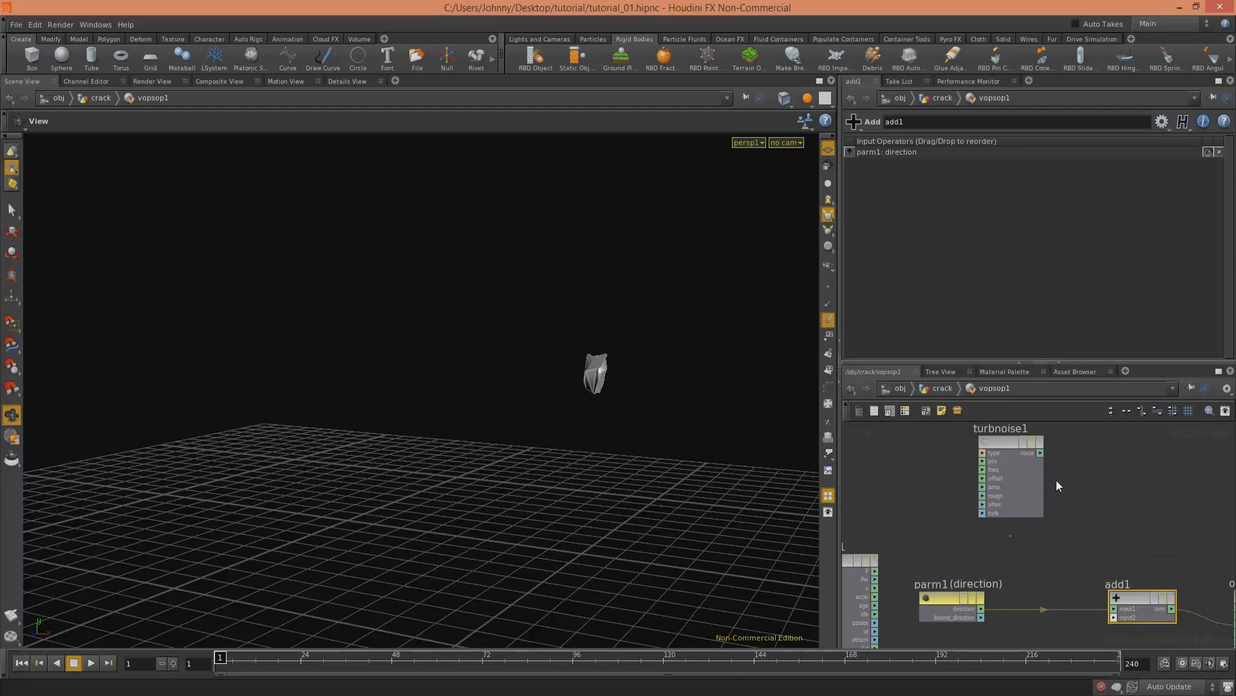
mouse_move(900, 567)
middle_down()
mouse_move(948, 535)
mouse_move(899, 543)
middle_up()
click(925, 541)
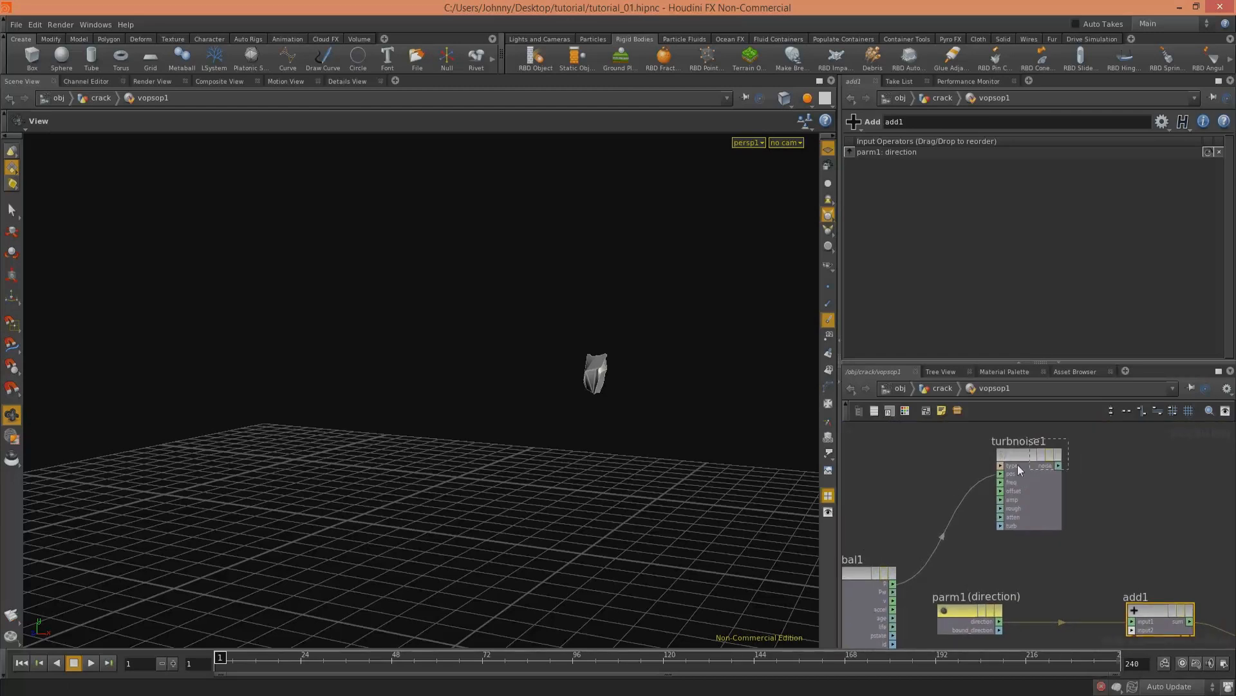
click(1018, 465)
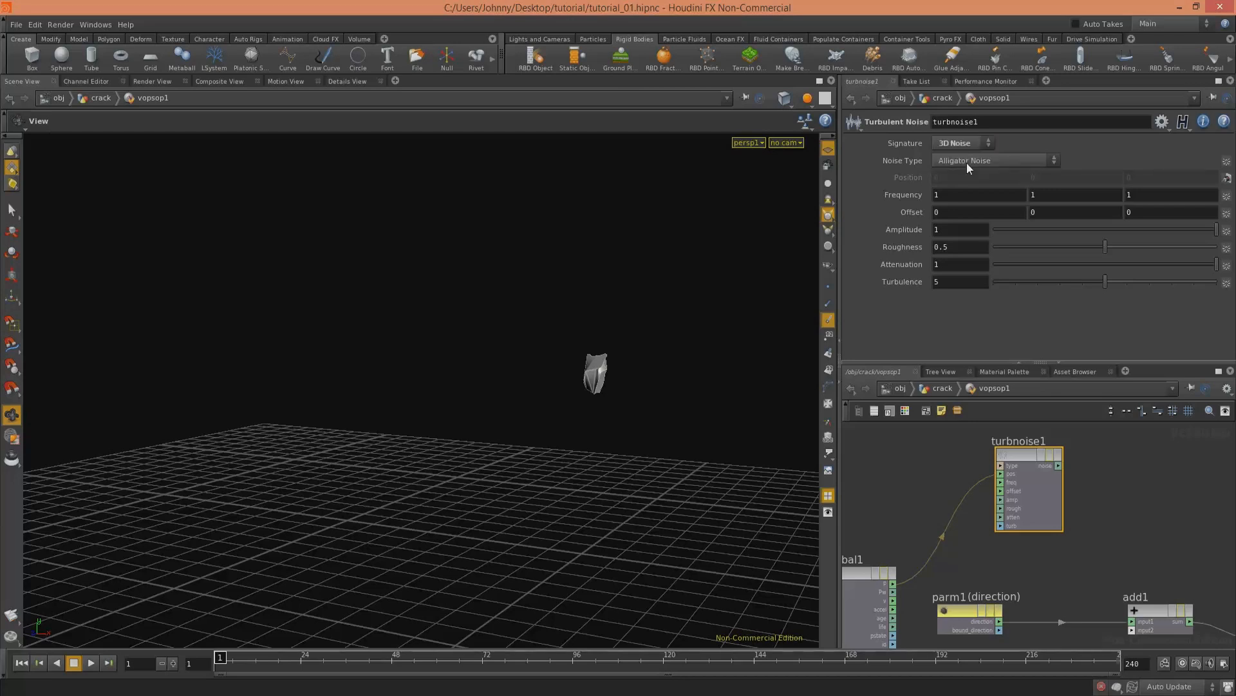
click(967, 162)
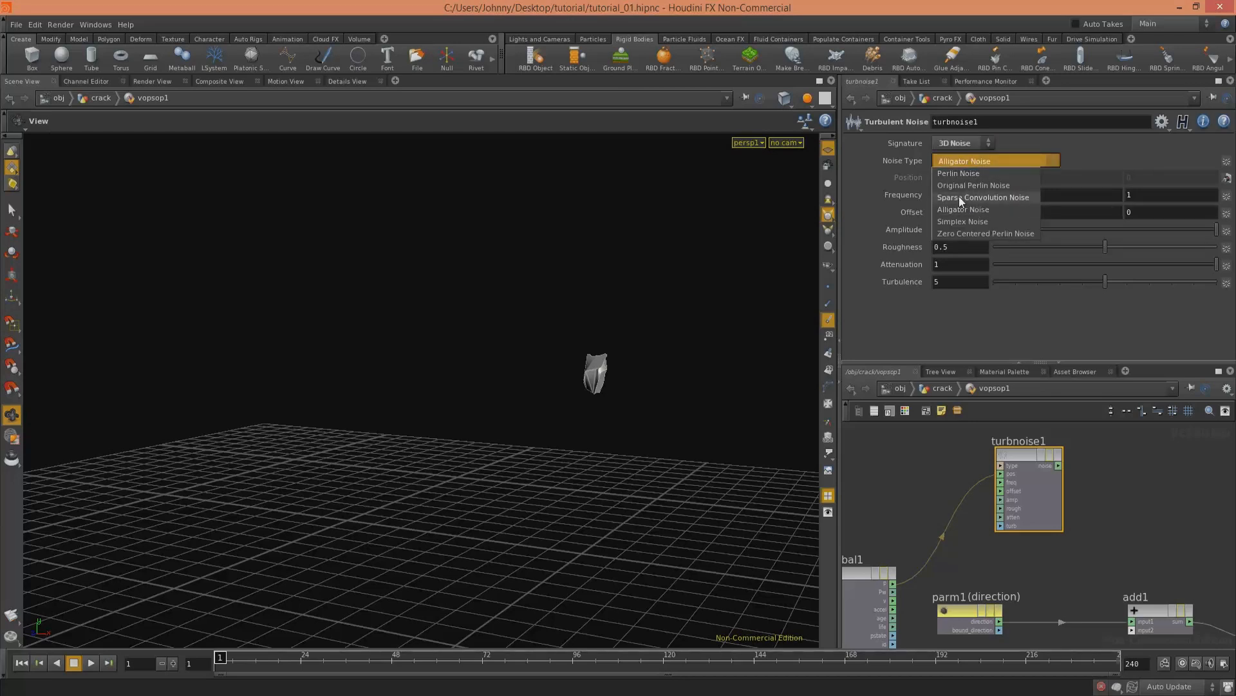
click(979, 197)
Step: Connect turbnoise1's noise output to add1's second input and review the available noise types
middle_drag(1095, 509, 967, 487)
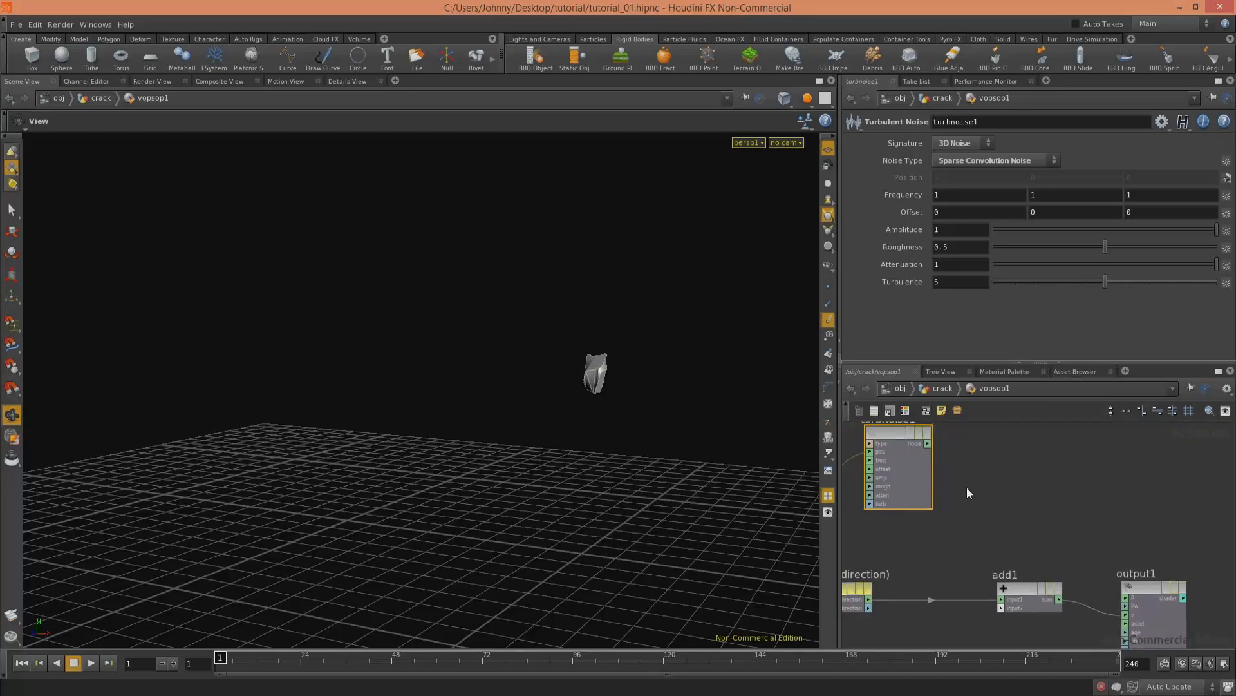
click(999, 608)
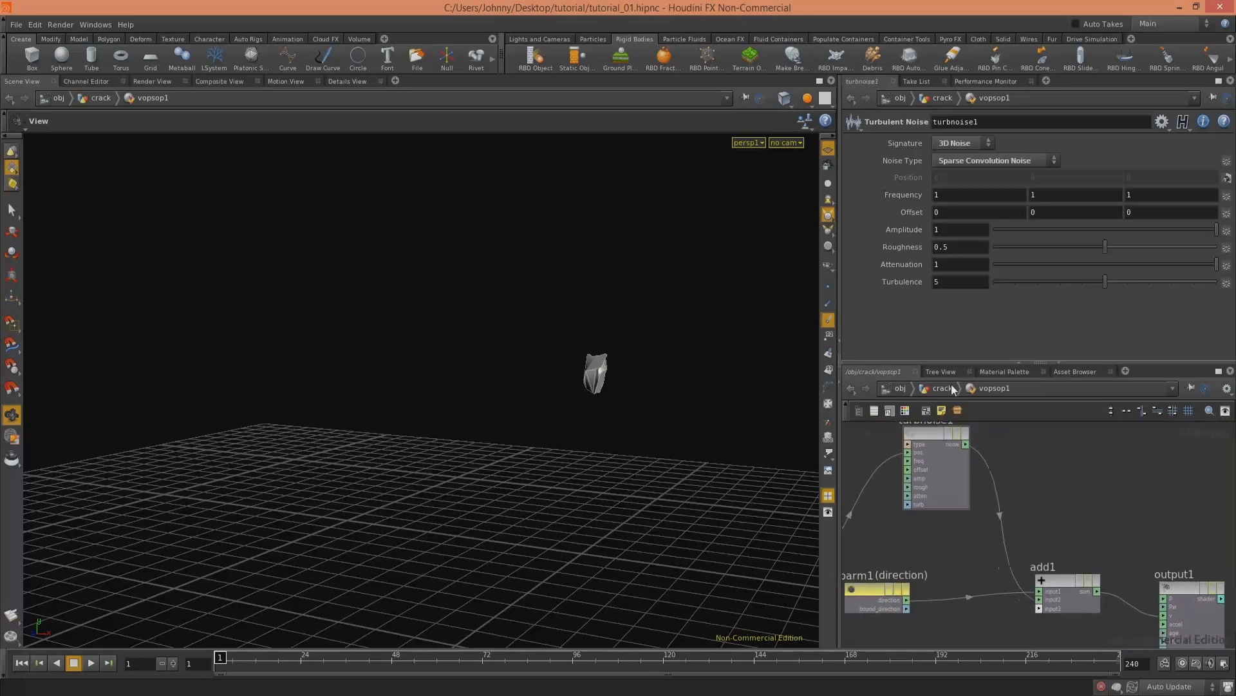
click(968, 162)
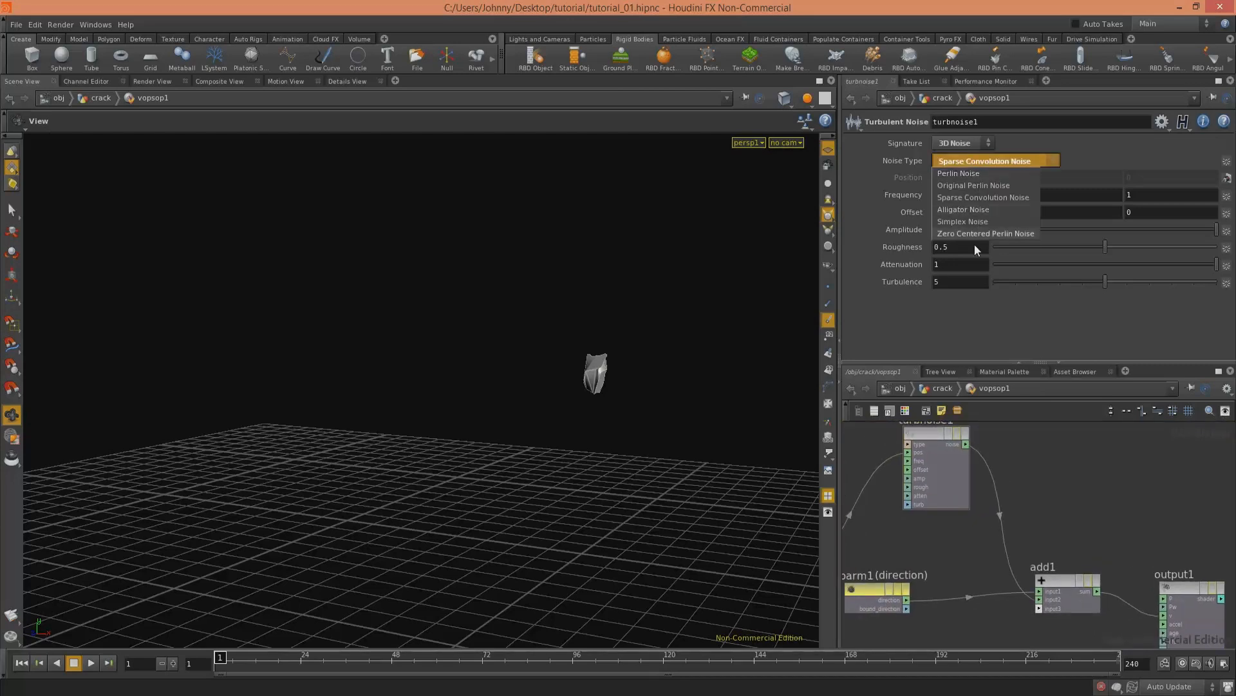
click(1081, 142)
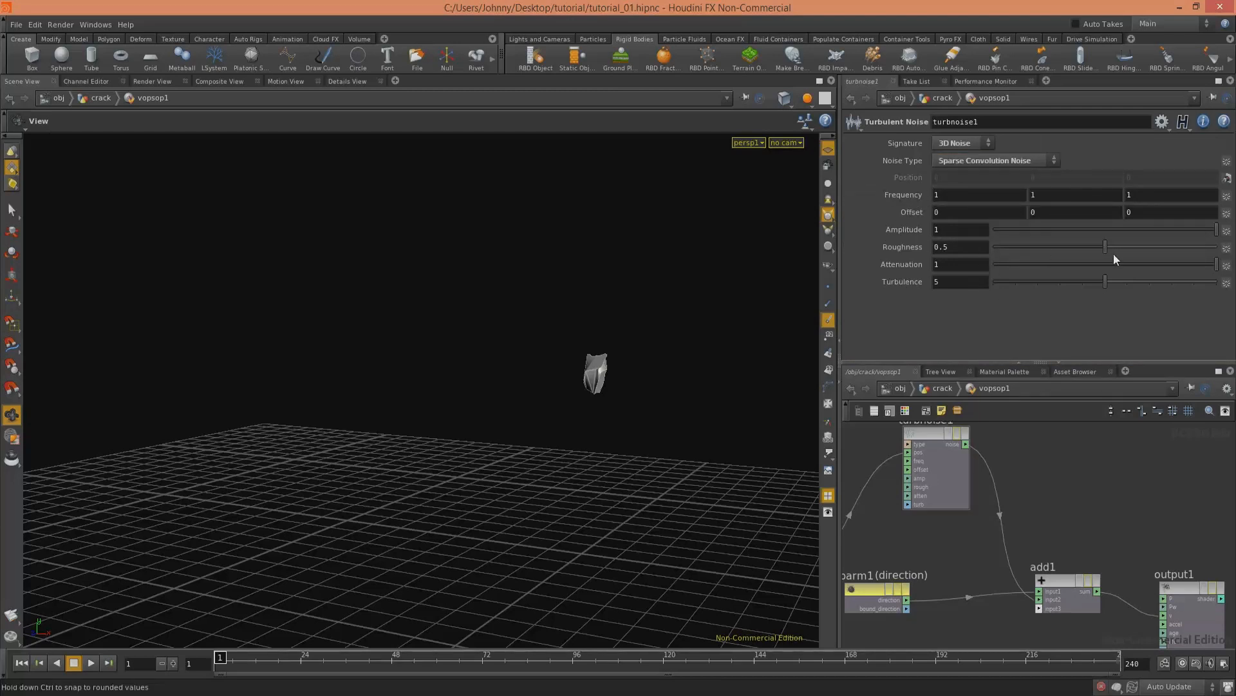
middle_drag(1086, 541, 1056, 481)
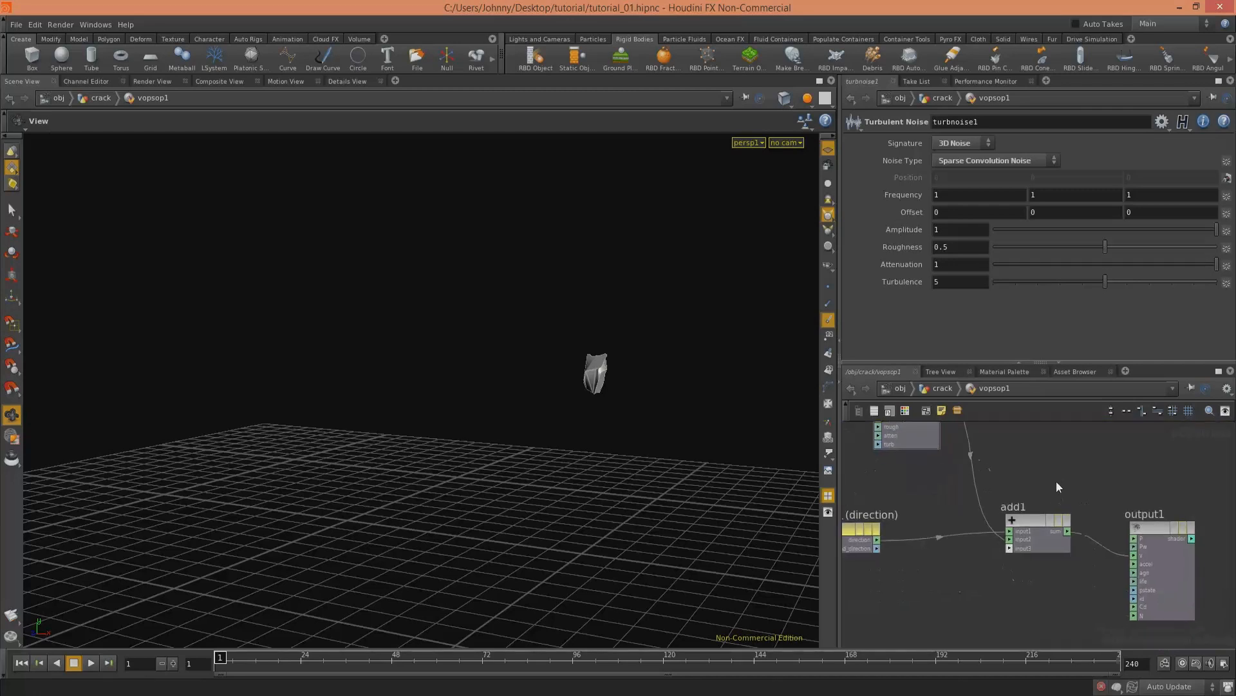
Step: Return to the crack network, display vopsop1 with its point velocity trails, and pin the Scene View to that level
click(953, 393)
click(972, 414)
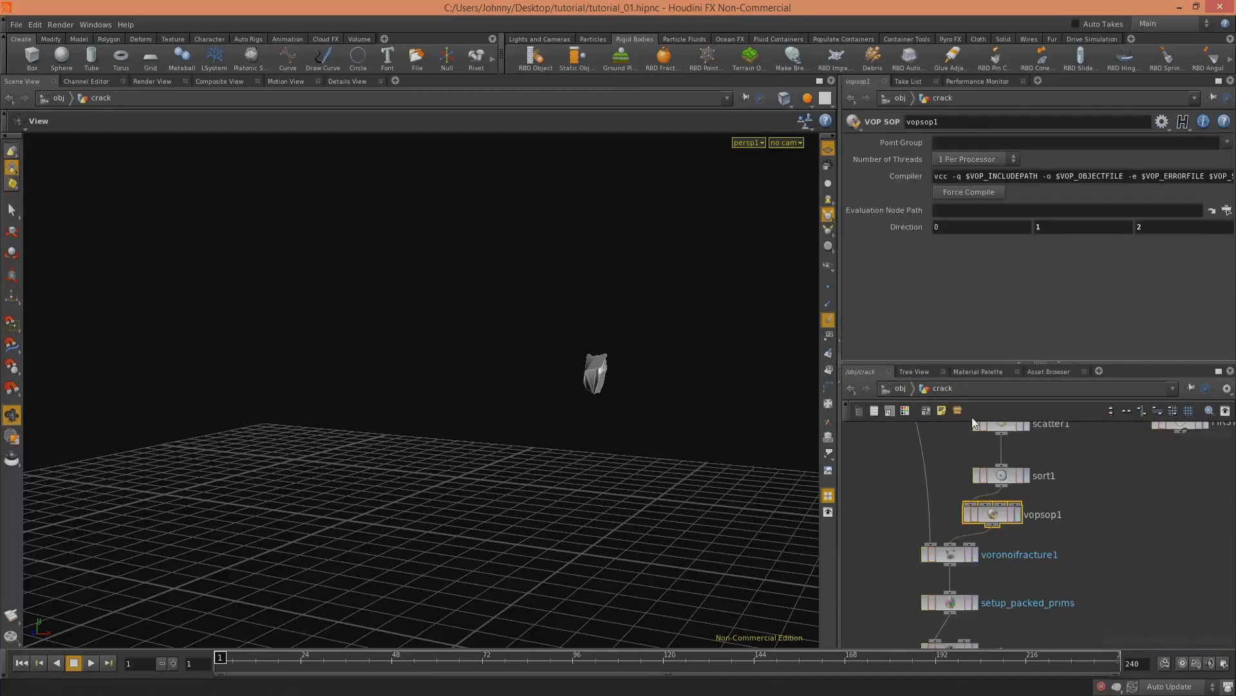
click(1018, 514)
drag(499, 394, 537, 441)
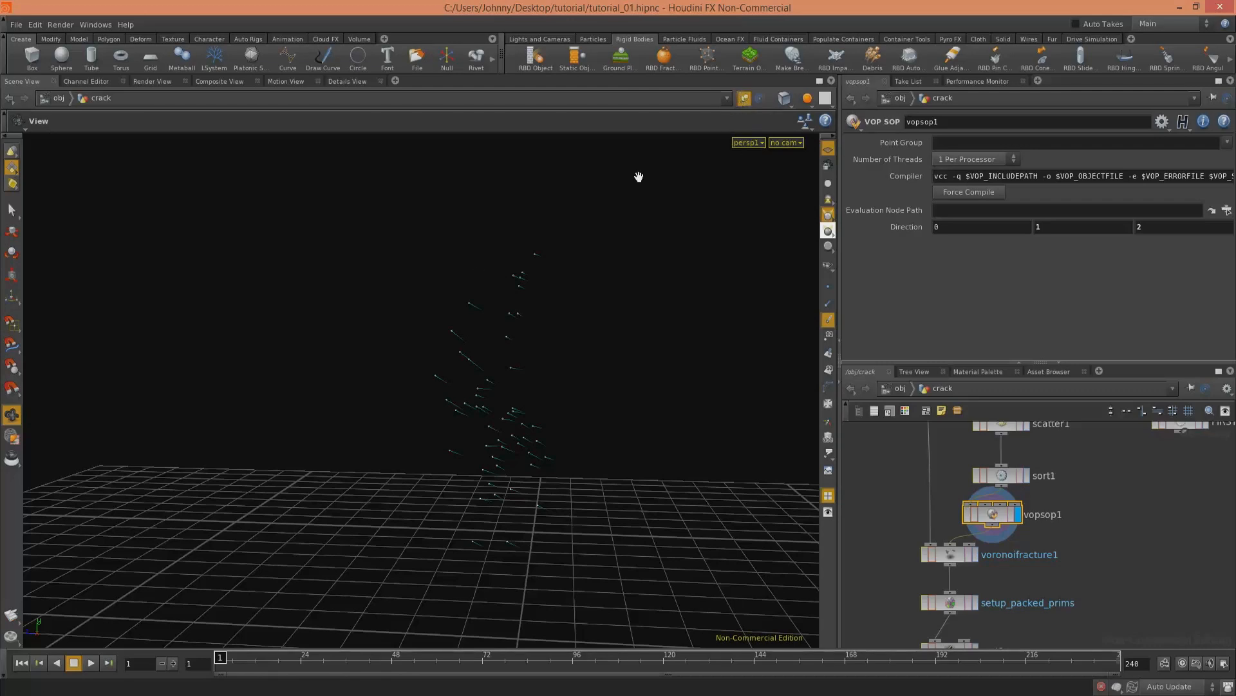
Step: Inside vopsop1, set turbnoise1's Frequency to 2.9 on all axes and its Amplitude to 5.4
double_click(992, 513)
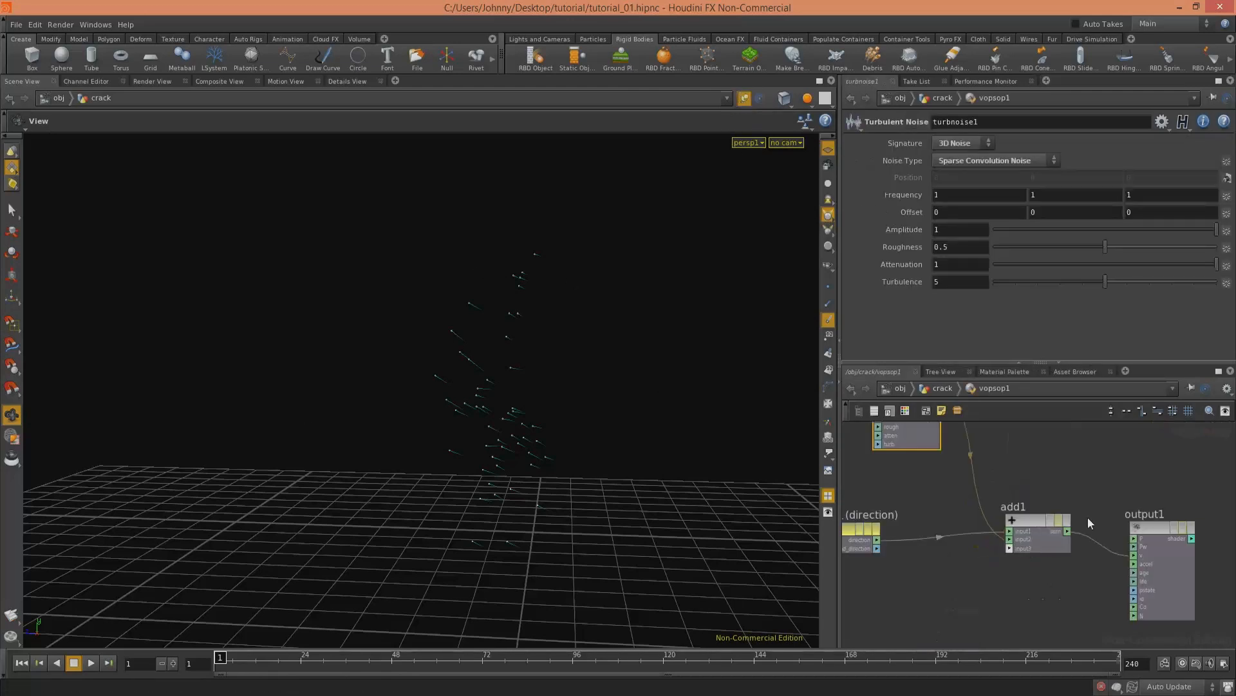
middle_drag(1094, 499, 1135, 558)
drag(580, 372, 647, 382)
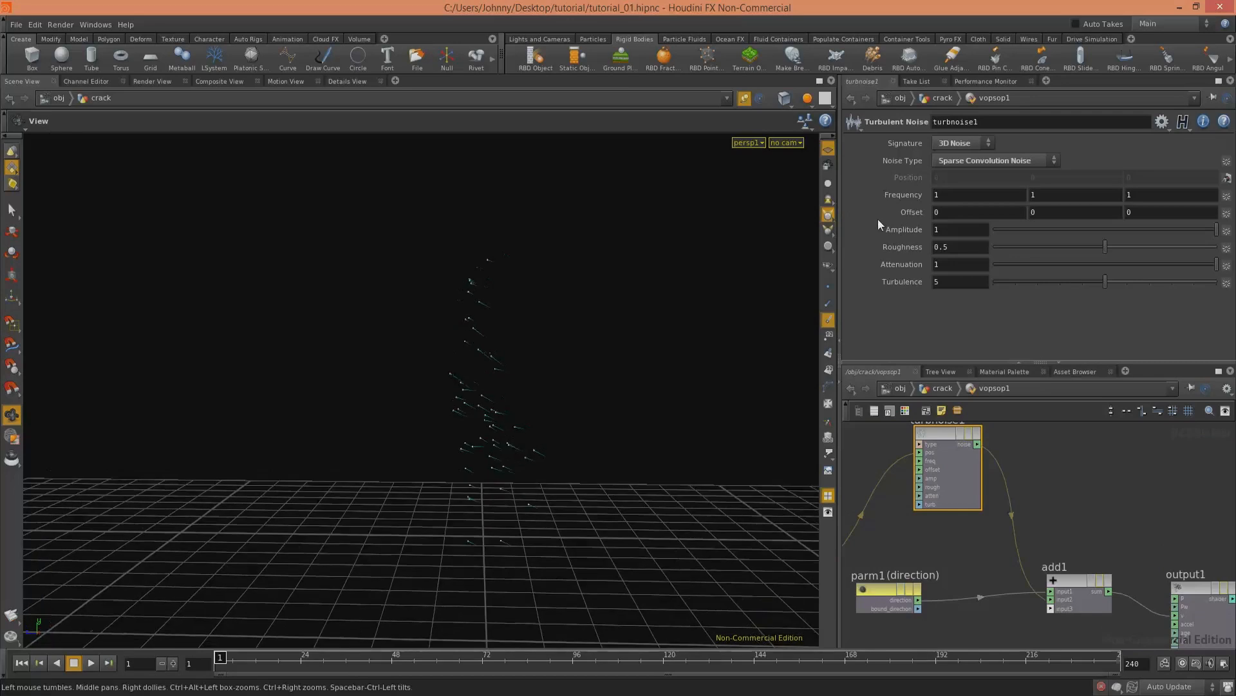
middle_drag(913, 195, 1218, 238)
drag(605, 360, 754, 416)
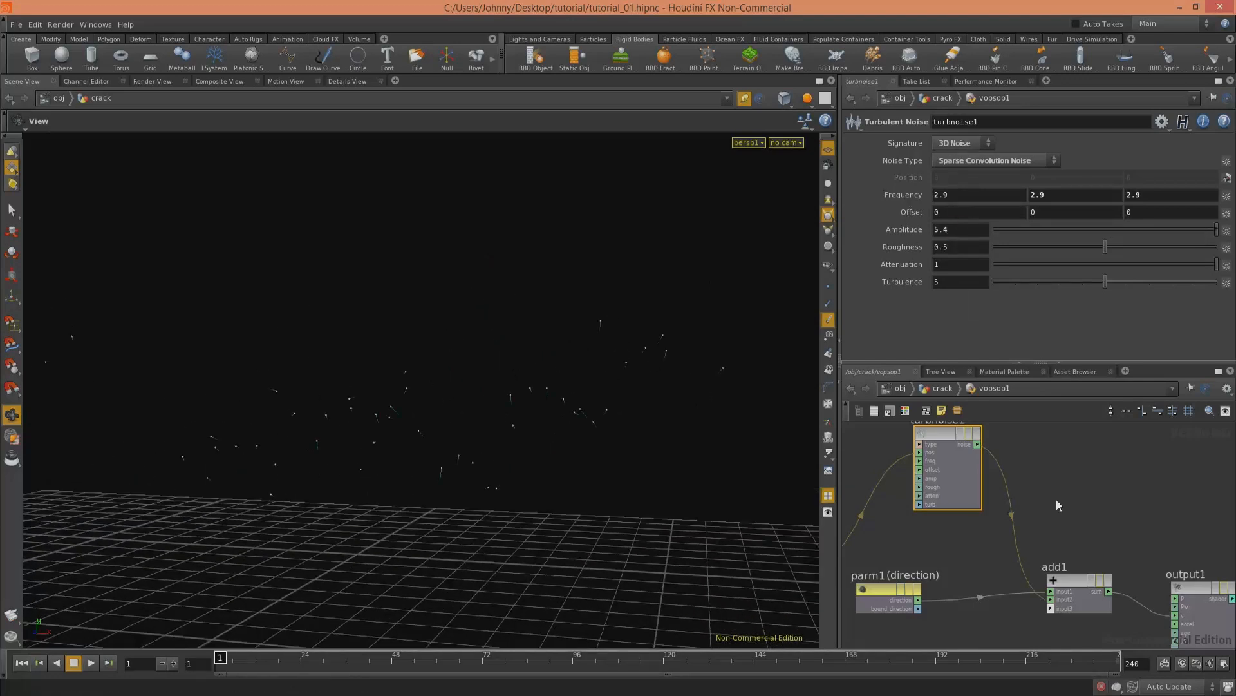
Step: Return to the crack network, unpin the Scene View and display the dopimport1 node
click(940, 388)
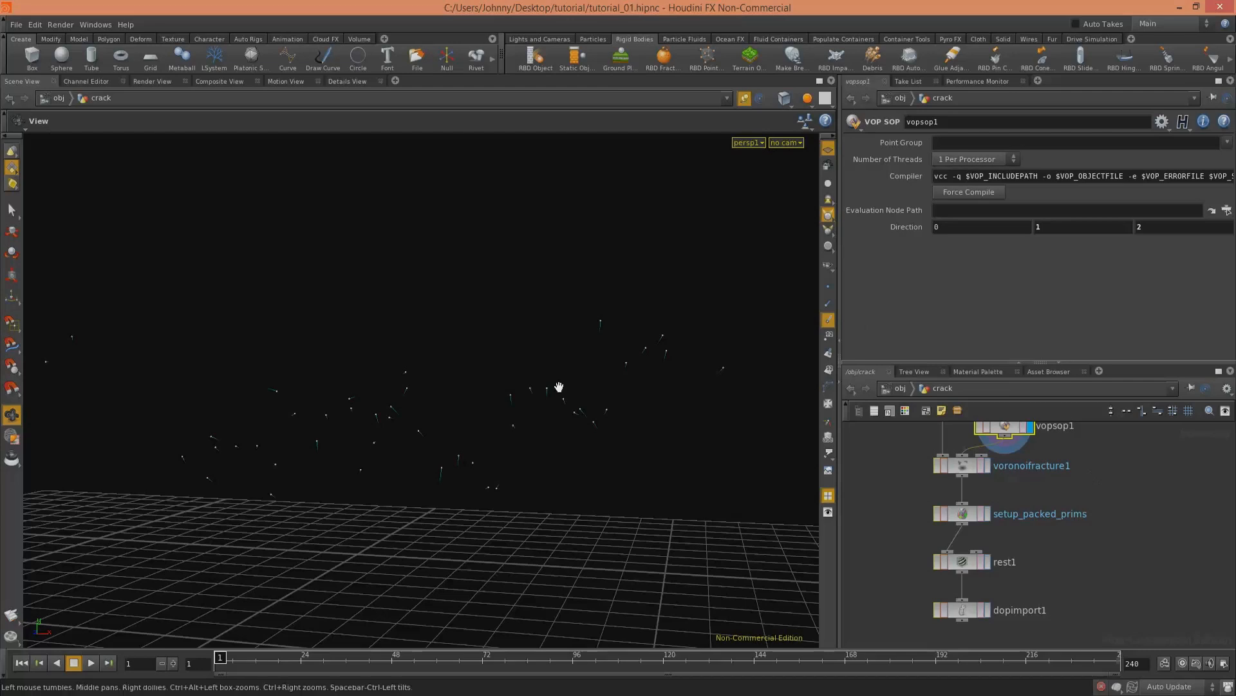
right_drag(559, 387, 646, 442)
middle_drag(1080, 551, 1072, 531)
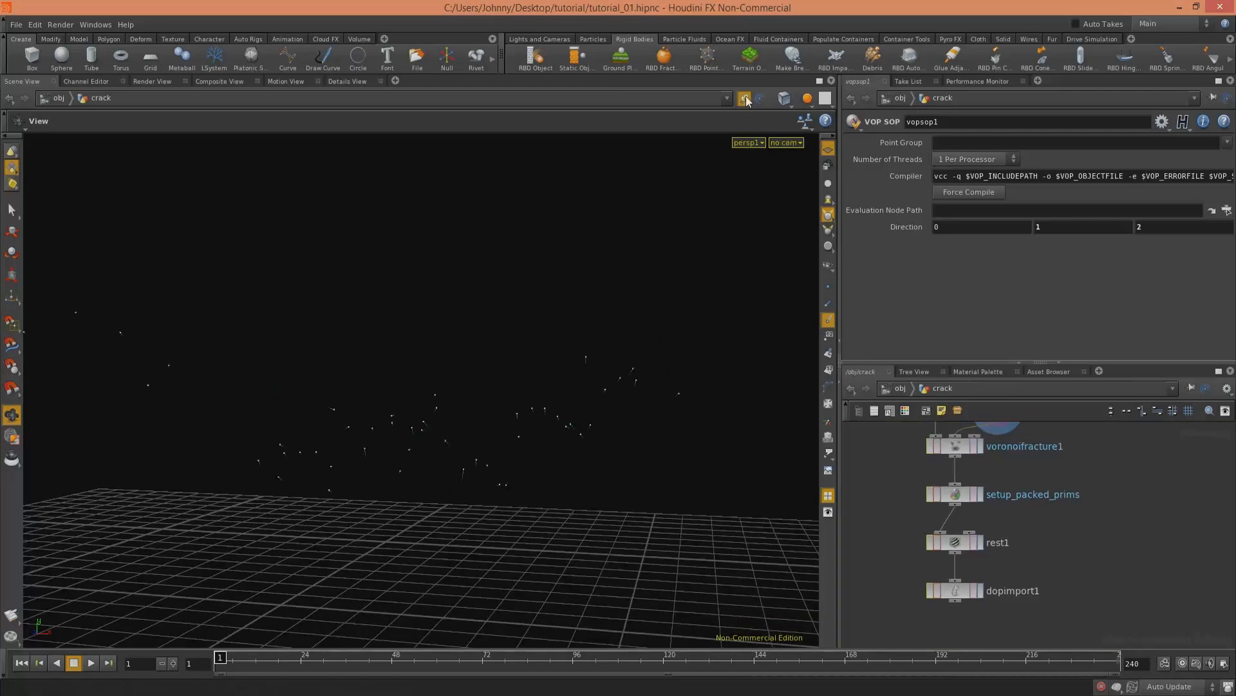
middle_drag(573, 379, 572, 391)
right_drag(572, 391, 522, 391)
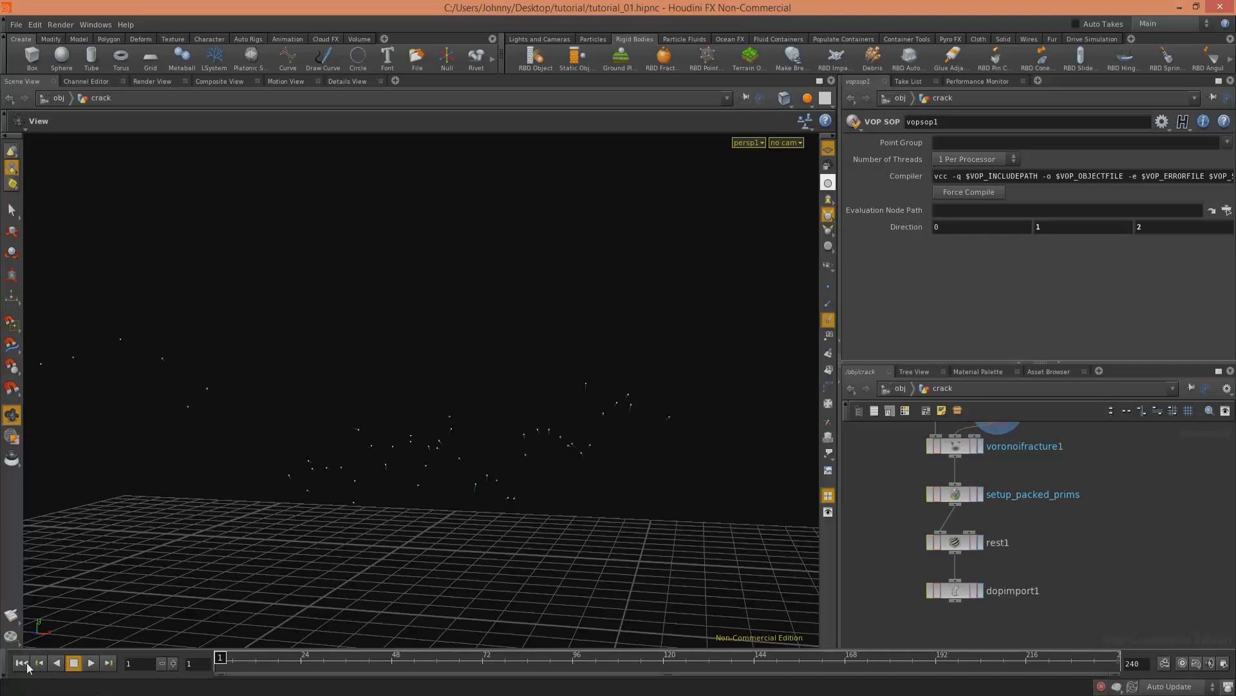
click(979, 590)
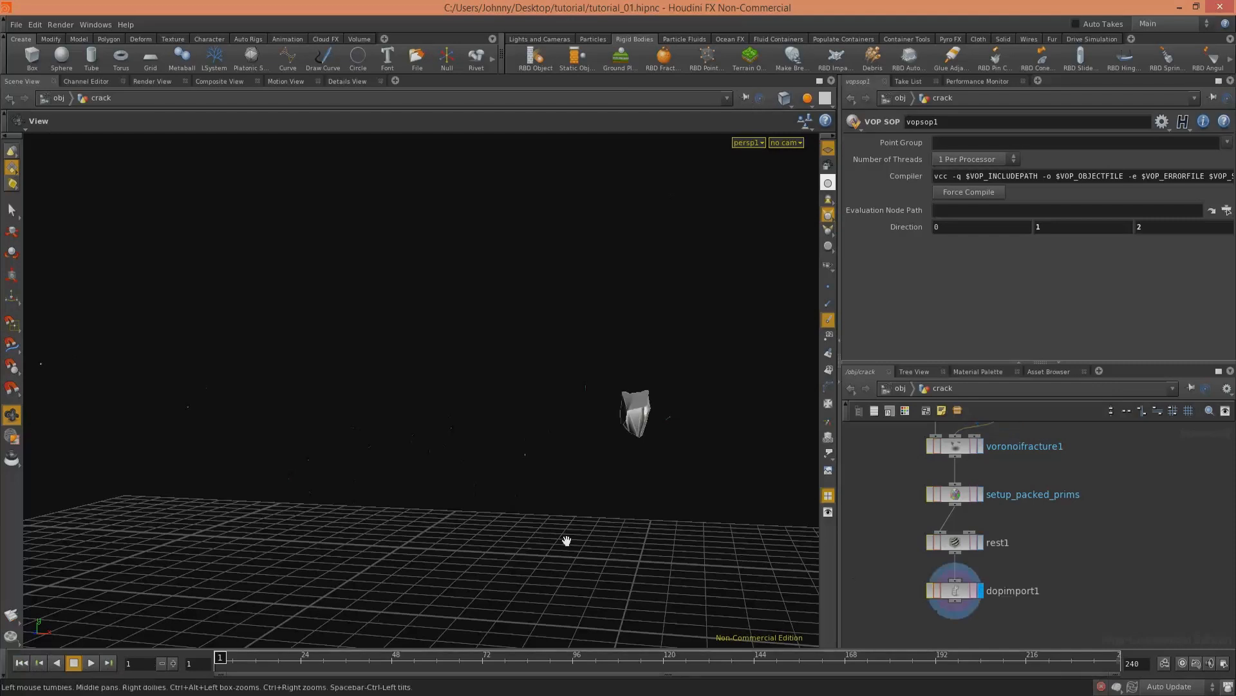
Step: Play the simulation up to frame 23 and inspect how the noise scatters the pieces
click(90, 662)
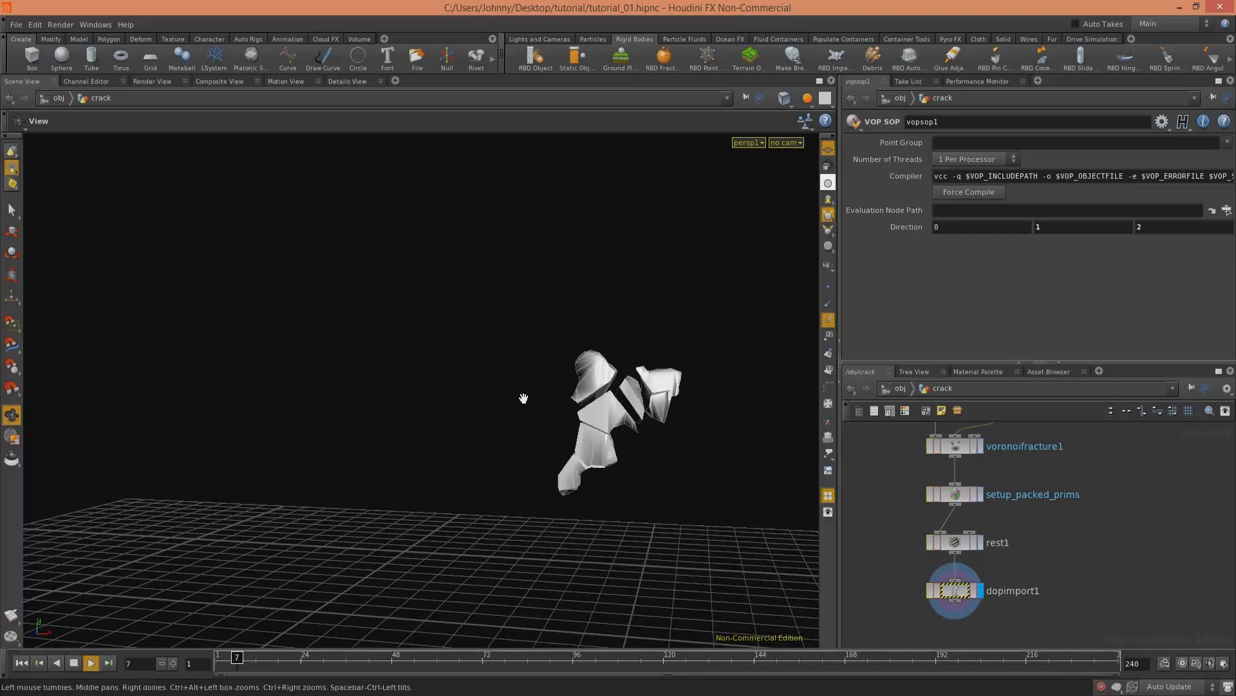
click(74, 662)
drag(556, 435, 412, 438)
Step: Inside vopsop1, set turbnoise1's Amplitude to 2 and rewind to frame 1
middle_drag(1097, 453, 1072, 519)
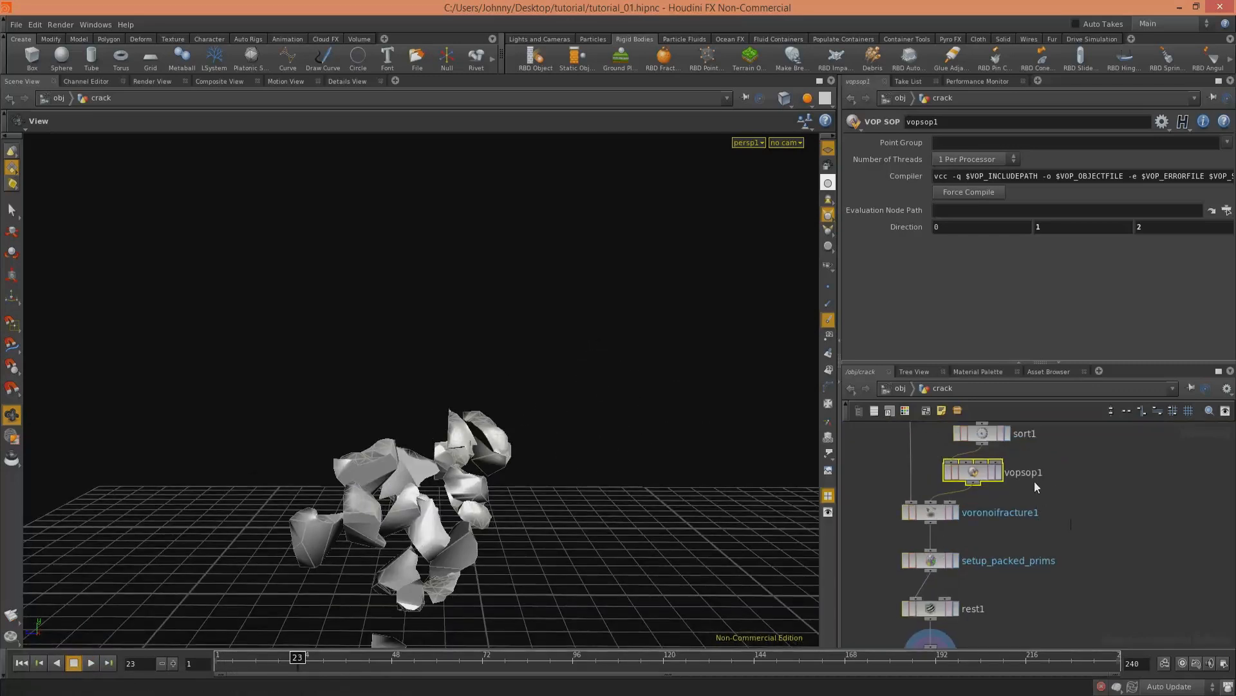
key(i)
key(Return)
click(22, 663)
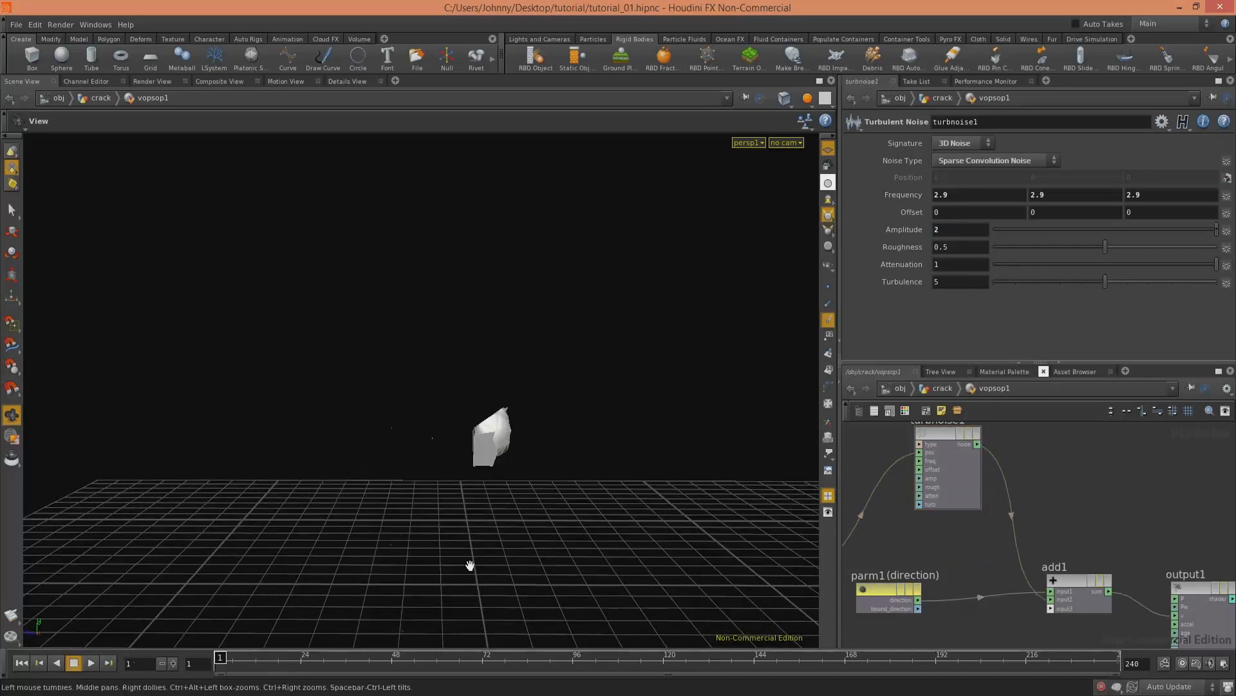
Step: Play the simulation up to frame 60 and examine the scattered pieces from different angles
click(91, 663)
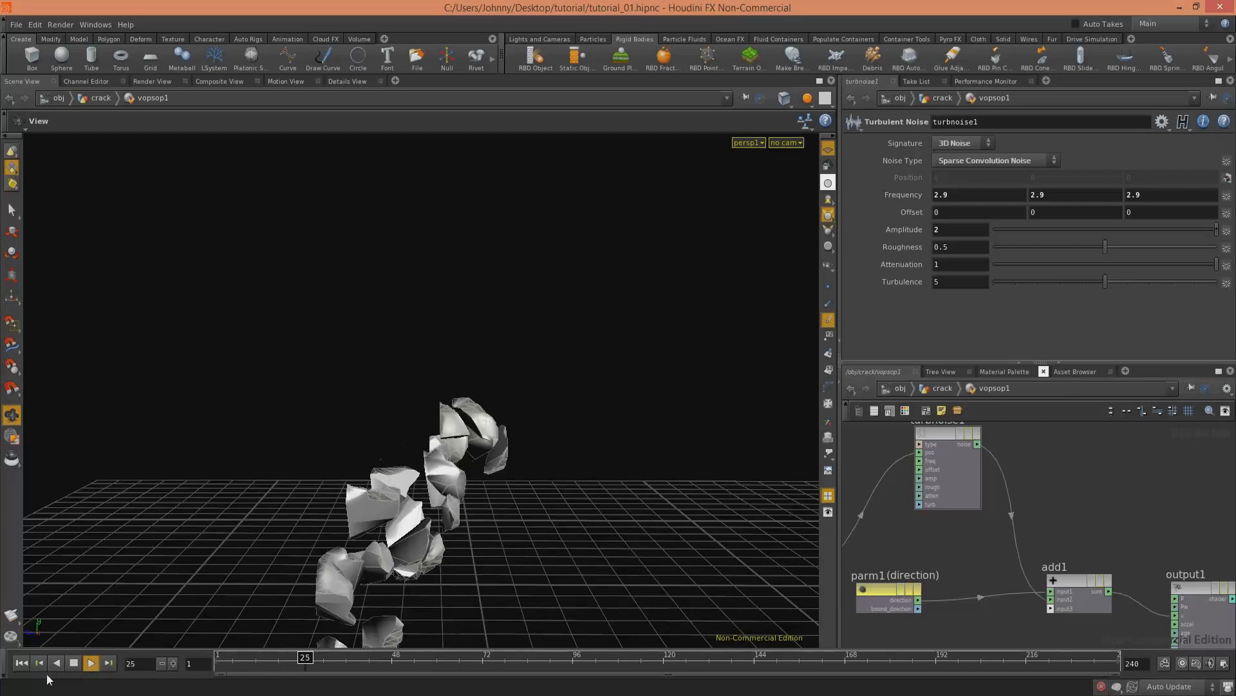
drag(557, 438, 695, 476)
right_drag(554, 451, 433, 414)
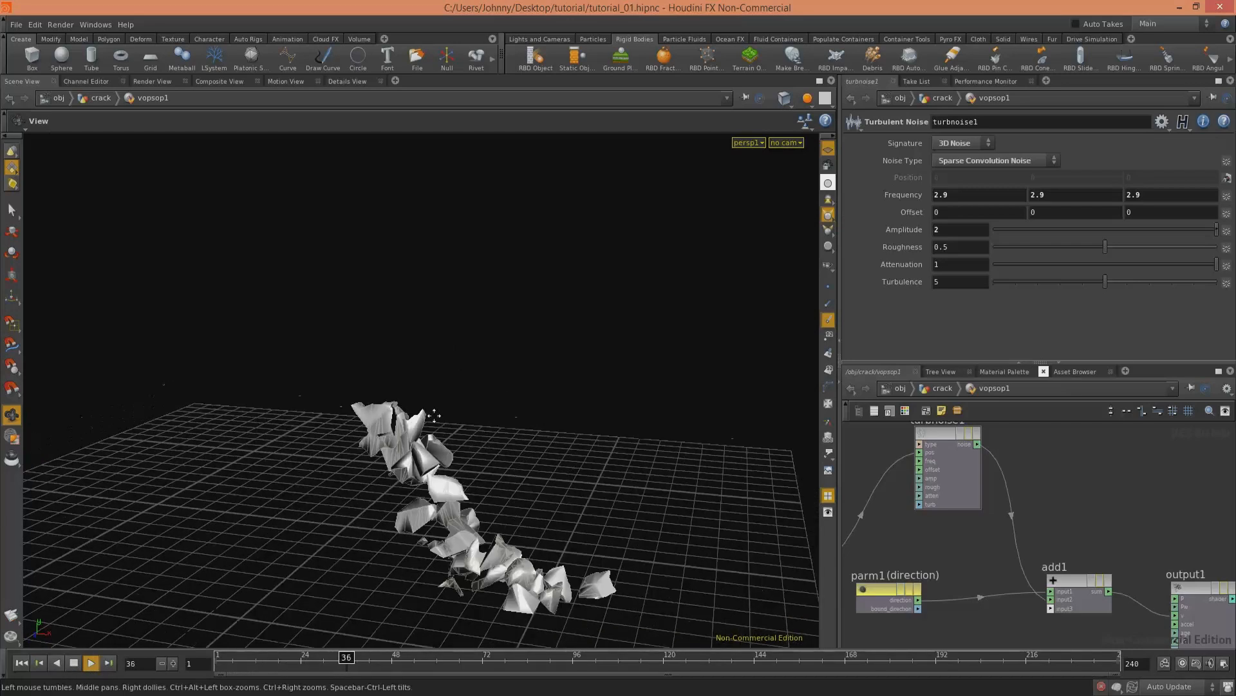
drag(433, 414, 260, 527)
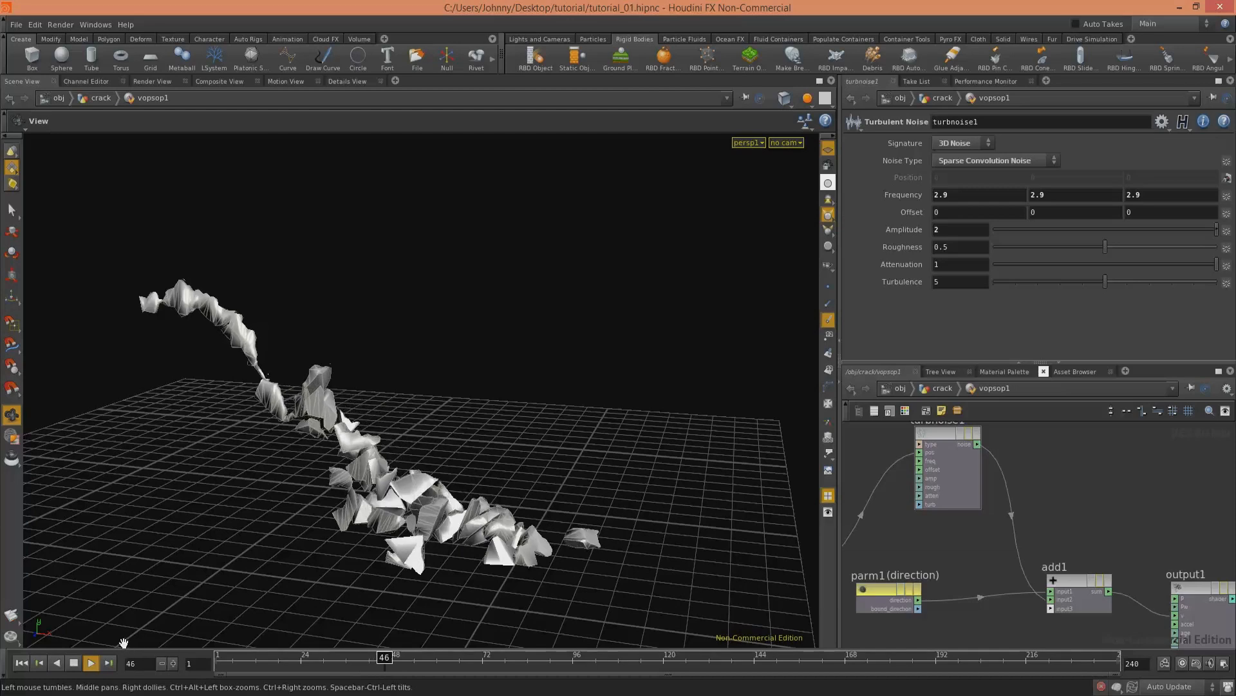
click(76, 663)
Step: Return to the crack network, set vopsop1's Direction to 0, 2, 3 and rewind to frame 1
middle_drag(1114, 488, 1110, 456)
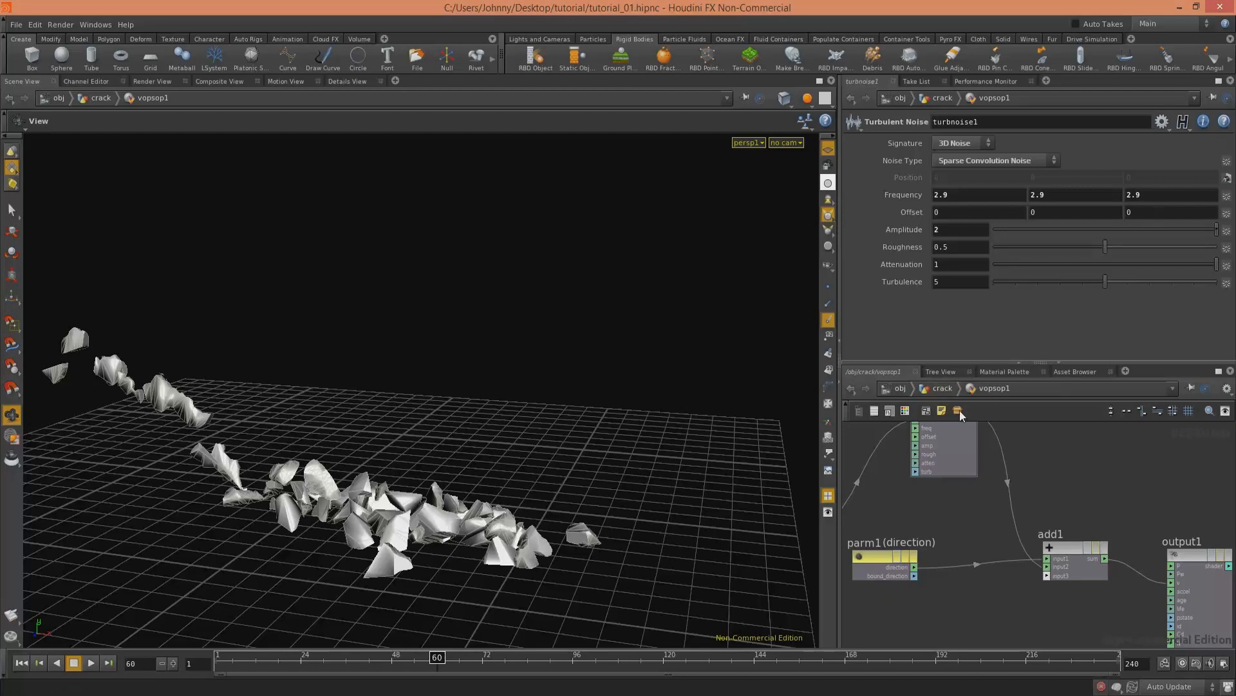
click(943, 390)
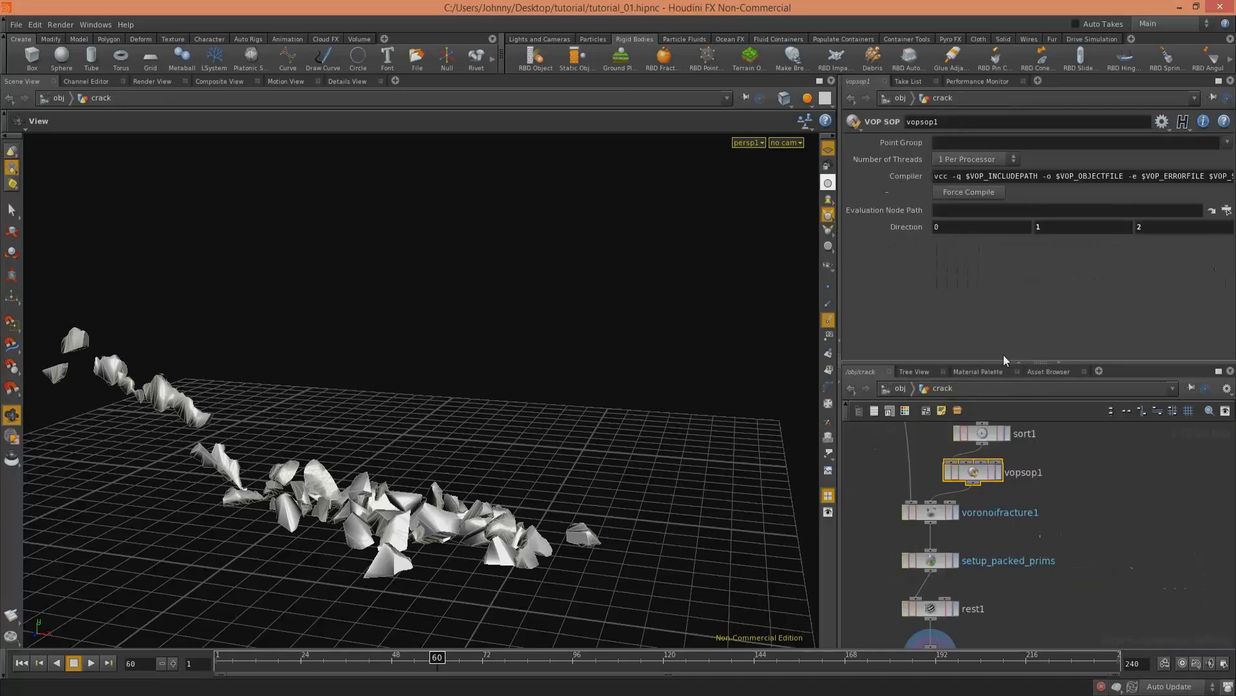
click(1145, 226)
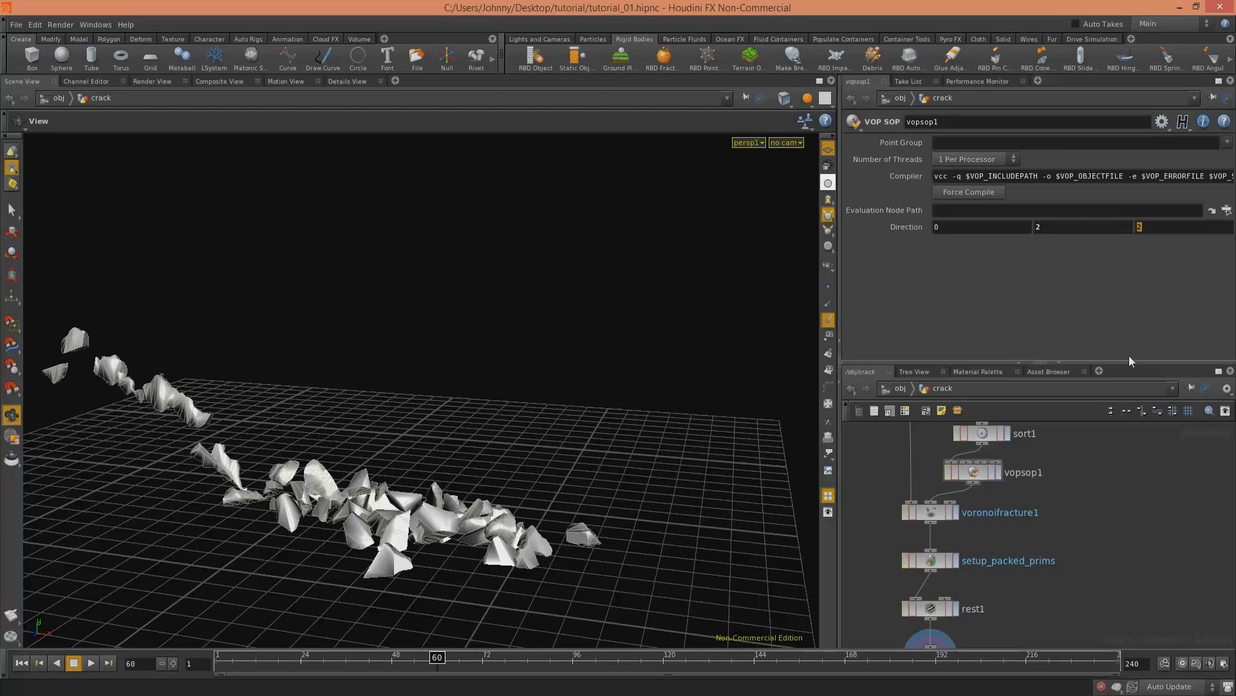
drag(743, 447, 676, 381)
click(22, 663)
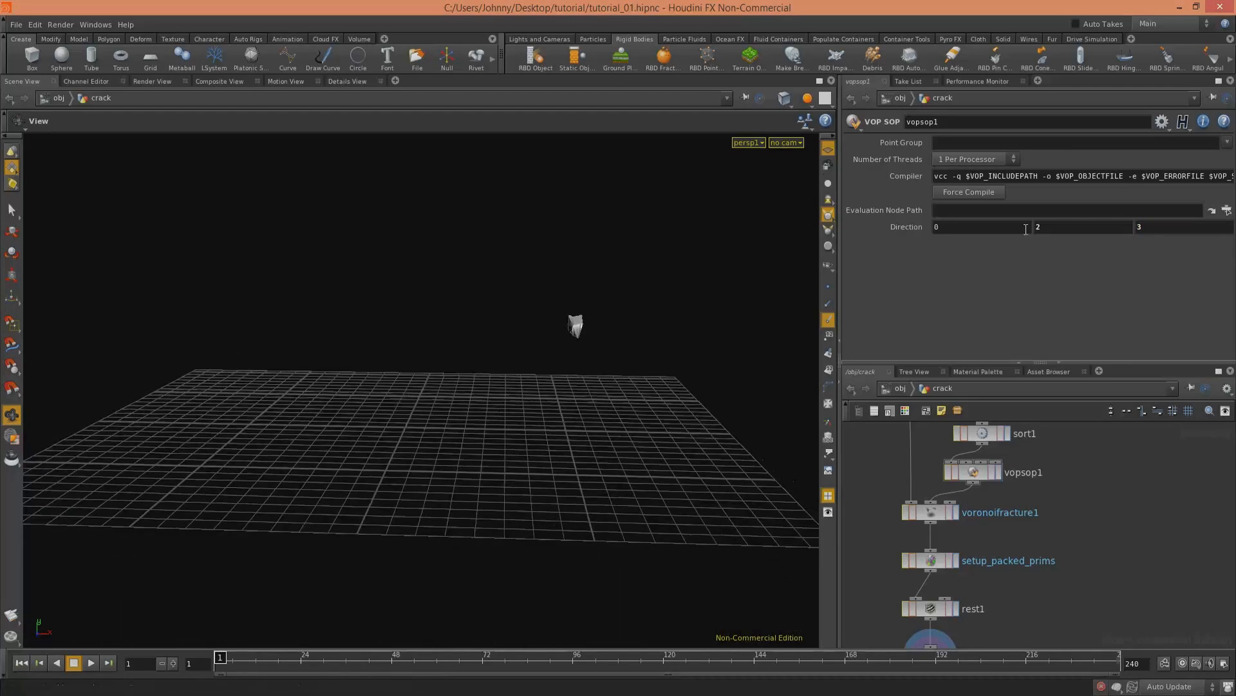
Step: Set vopsop1's Direction to 2, 2, 3, play the simulation up to frame 73 and examine the scattered pieces
text(2)
click(91, 662)
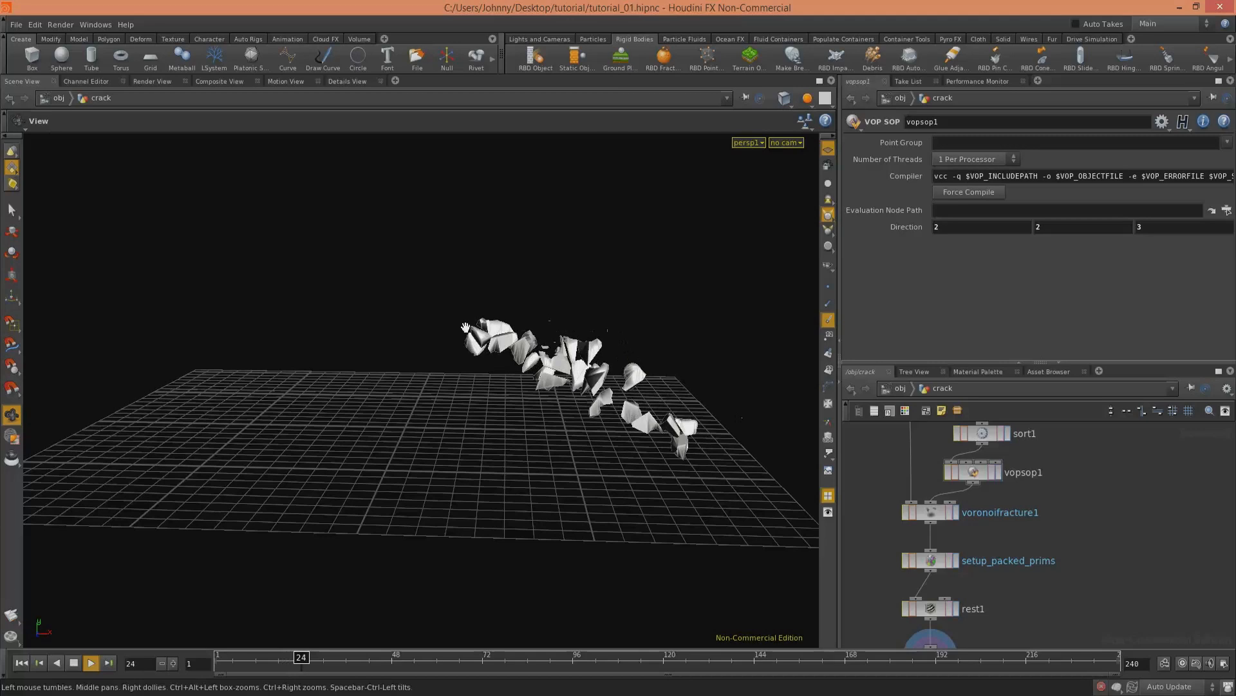
drag(445, 386, 219, 542)
click(74, 662)
drag(348, 506, 520, 396)
drag(591, 361, 395, 386)
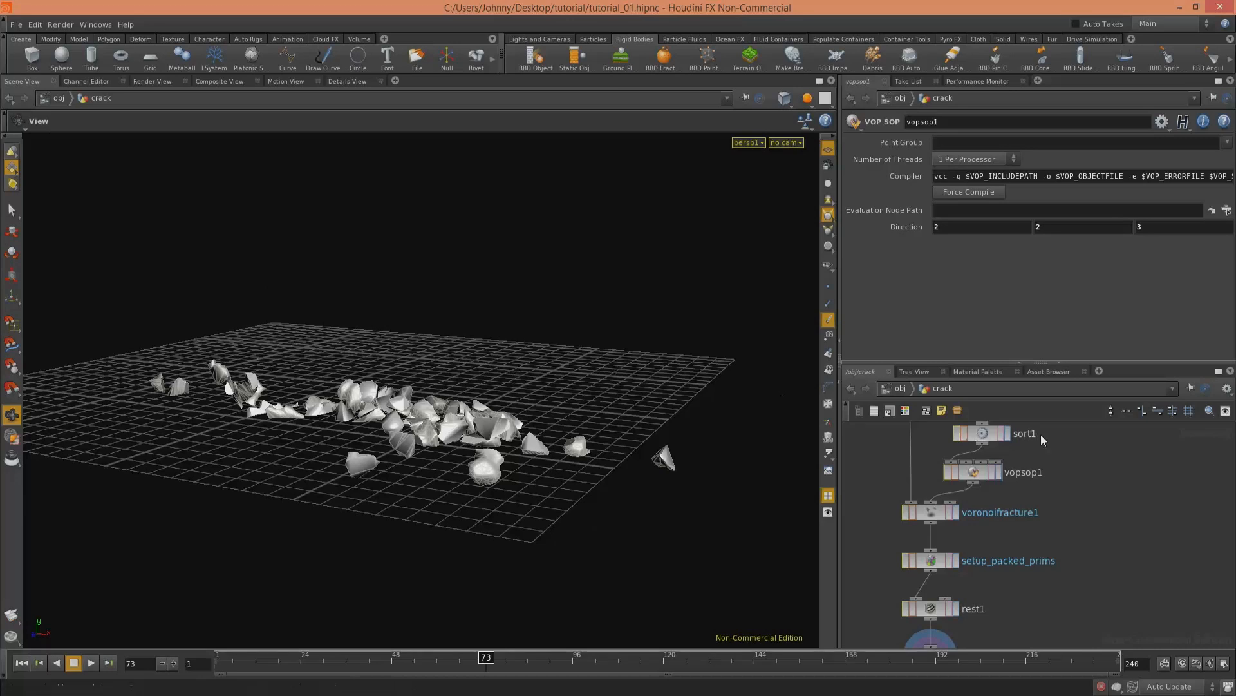
mouse_move(390, 395)
mouse_down()
mouse_move(372, 488)
mouse_move(391, 389)
mouse_up()
Step: Display voronoifracture1's output and move the timeline to frame 29
middle_drag(1115, 565, 1113, 592)
scroll(1113, 592, down, 4)
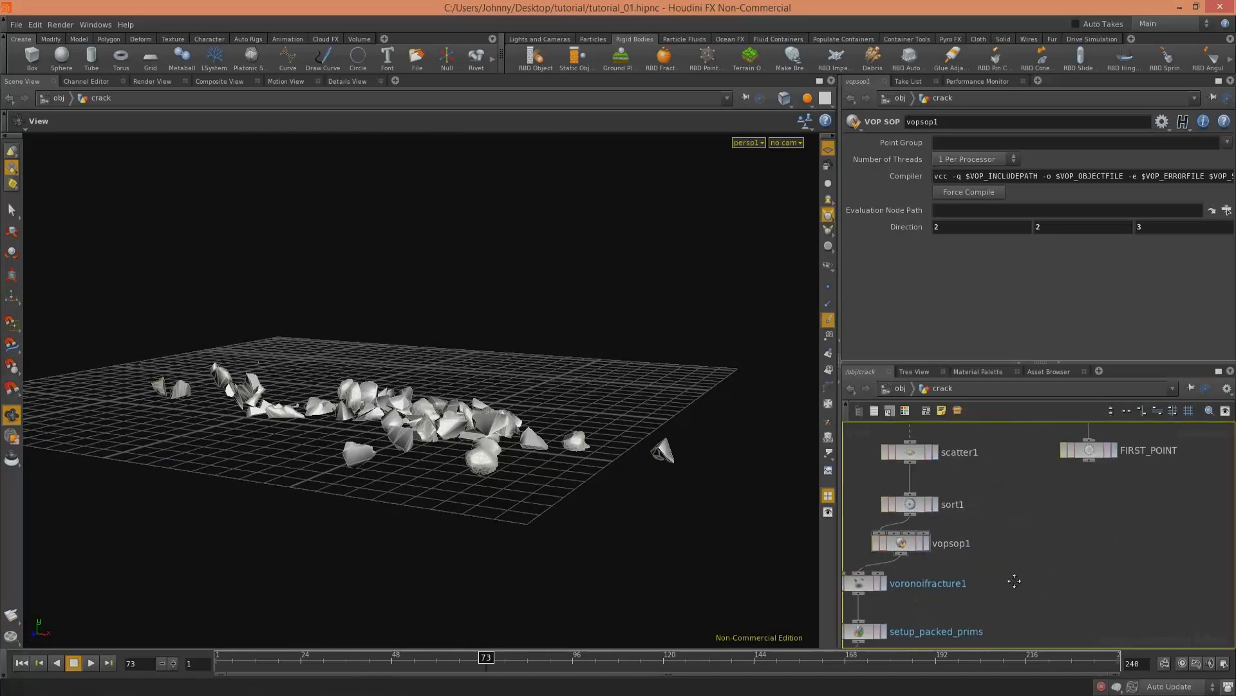
middle_drag(1030, 491, 1008, 545)
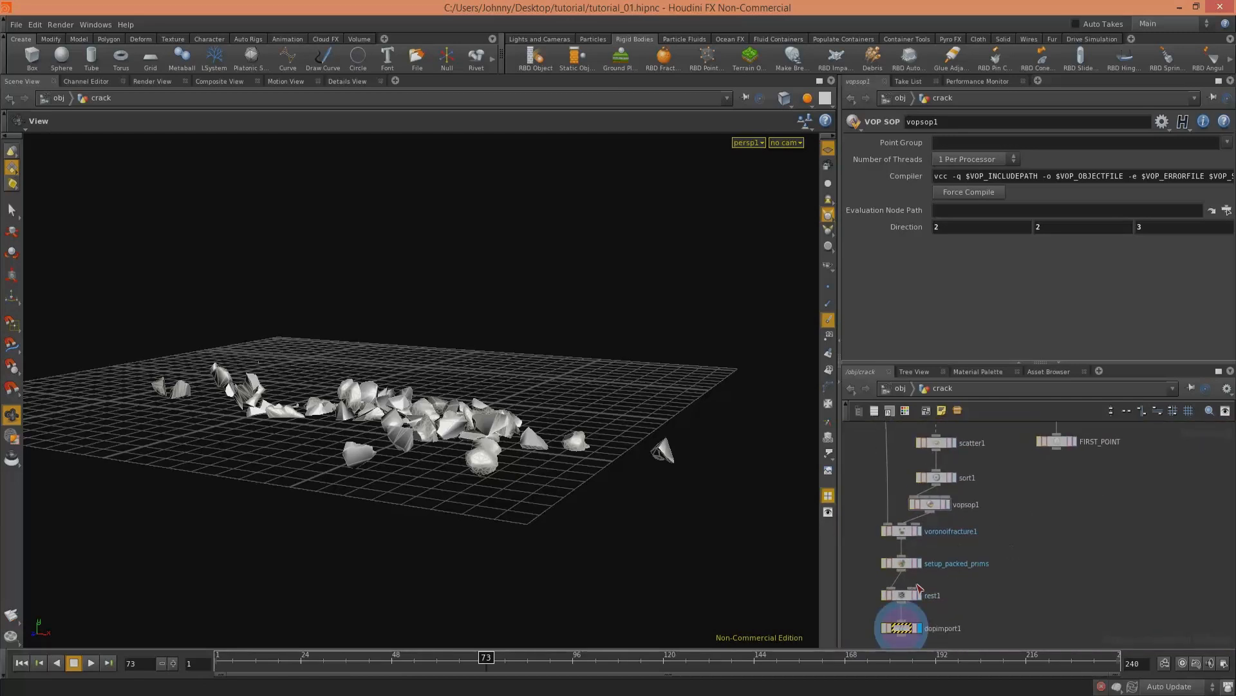
click(920, 531)
drag(478, 414, 362, 635)
mouse_move(313, 653)
mouse_down()
mouse_move(222, 657)
mouse_move(325, 662)
mouse_up()
Step: Add an IsoOffset node fed by voronoifracture1, display it and set its uniform sampling divisions to 50
middle_drag(969, 543, 975, 515)
key(Tab)
text(iso)
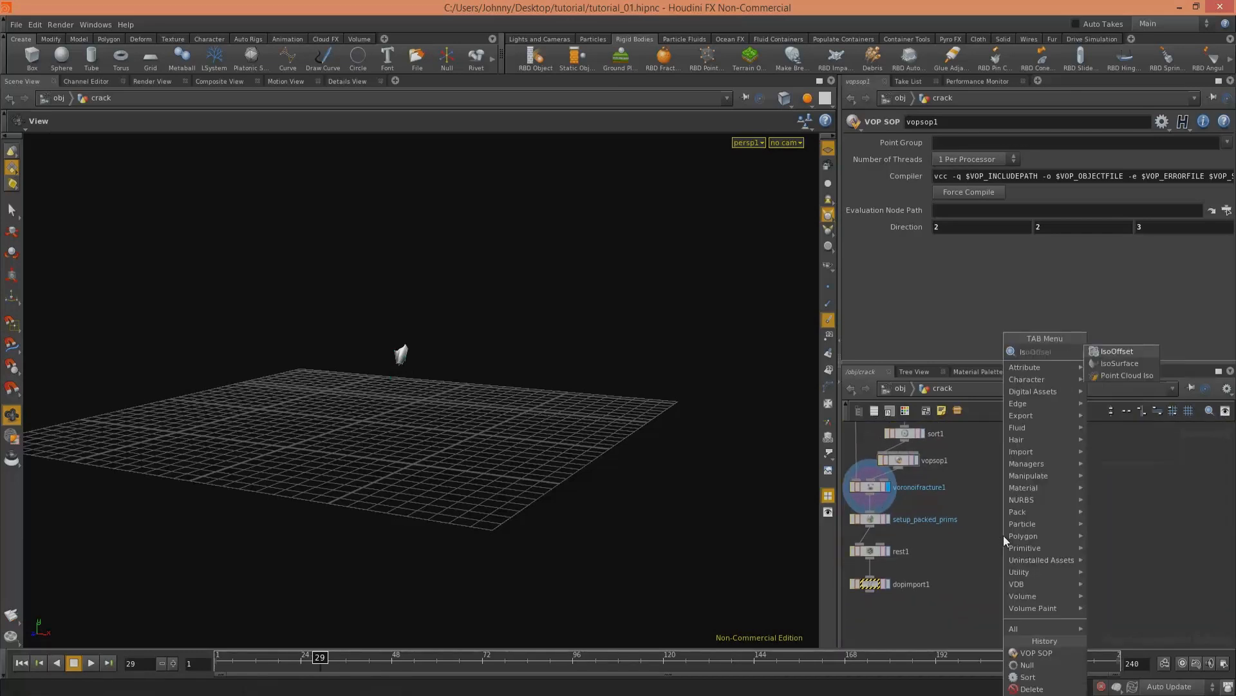
key(Return)
click(1003, 535)
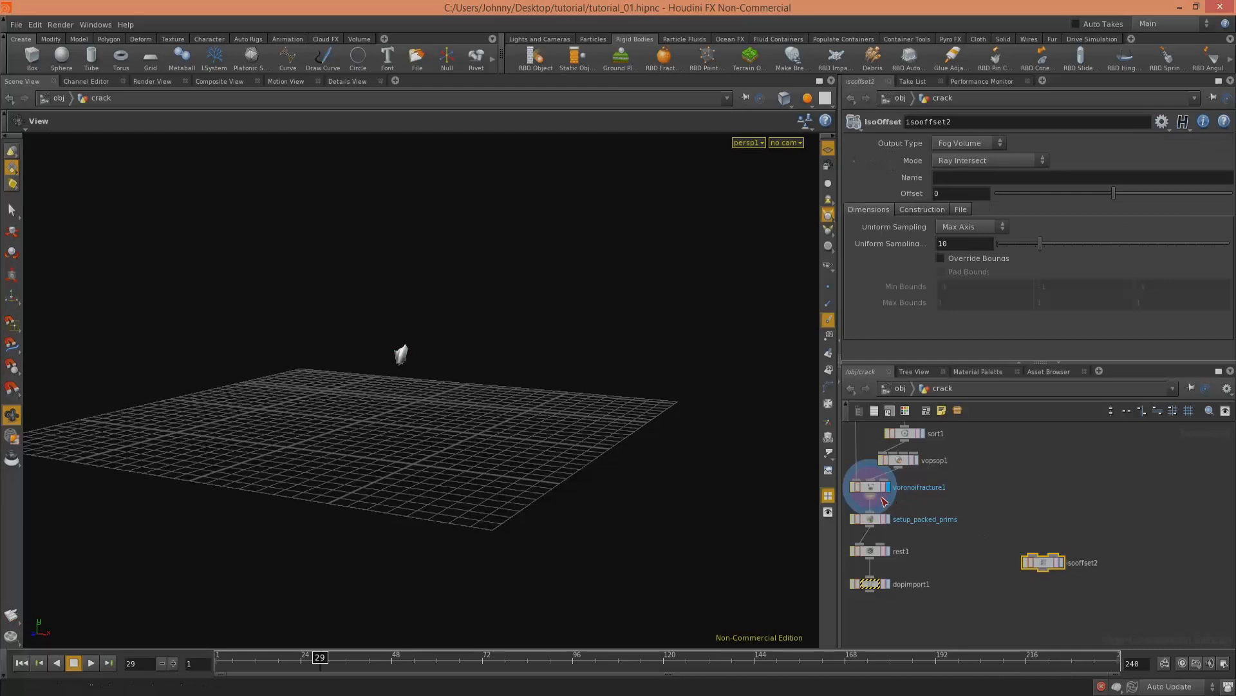
click(1062, 562)
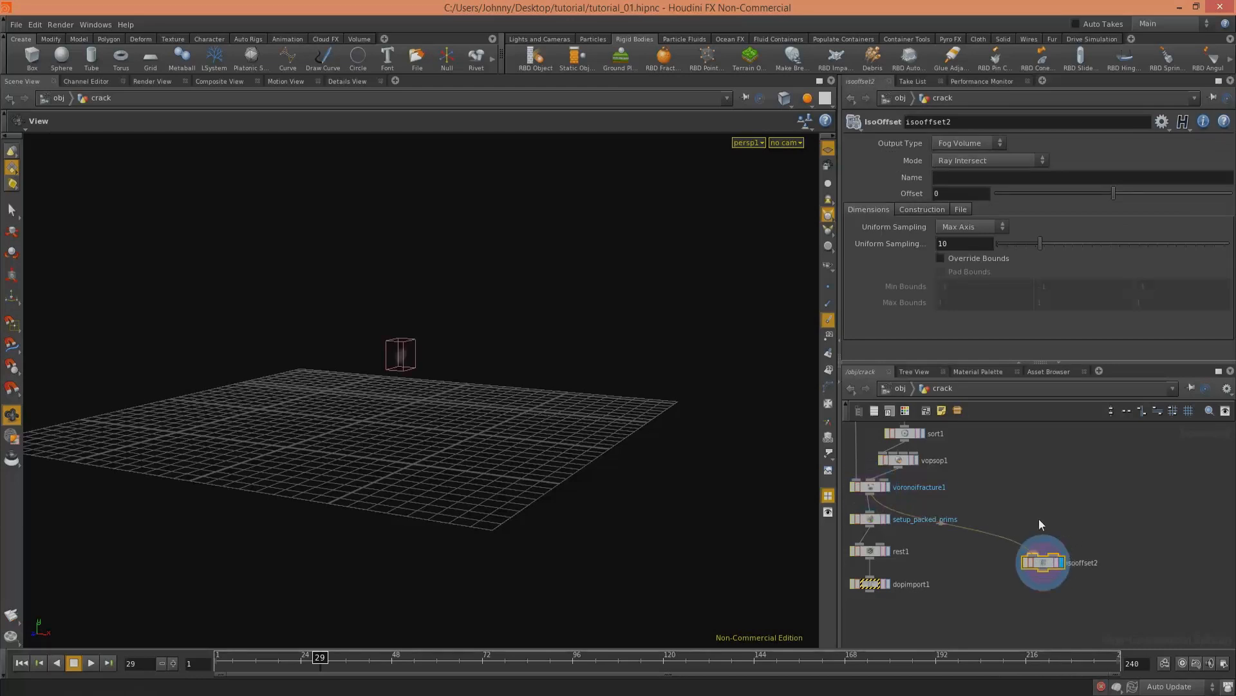
text(50)
key(Return)
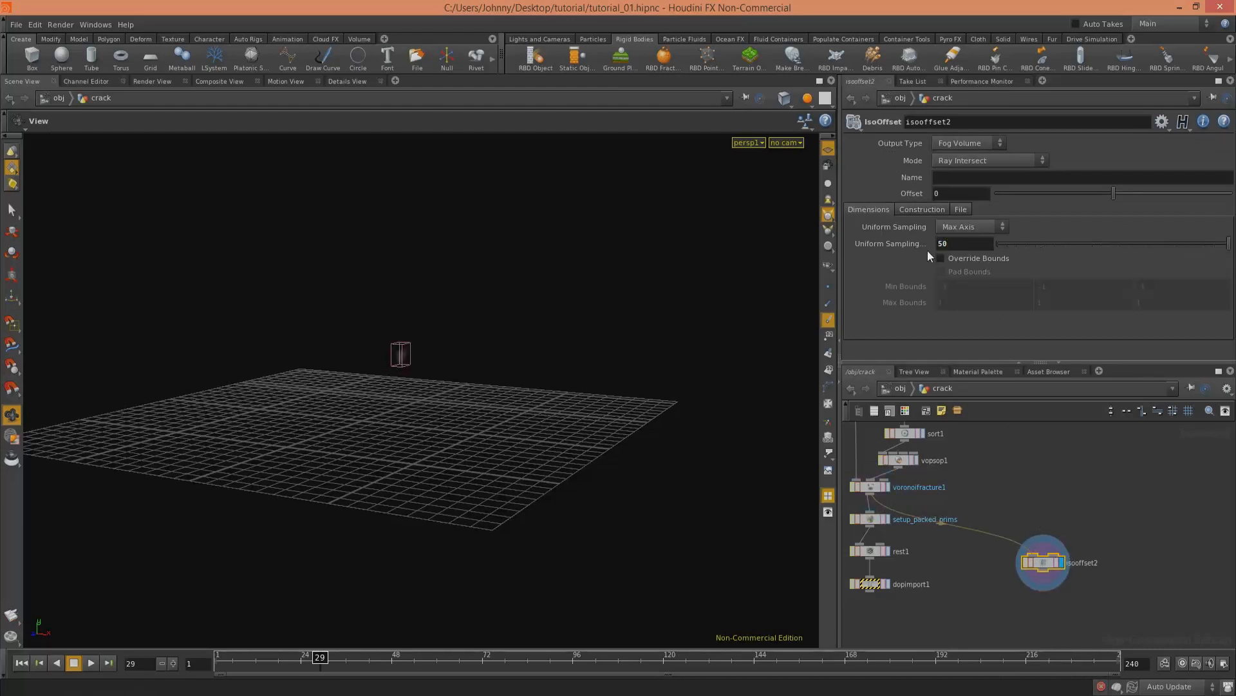
Step: Add a Scatter node below isooffset2, wire and display it, and set its Number Of Points to 100
scroll(1082, 555, up, 3)
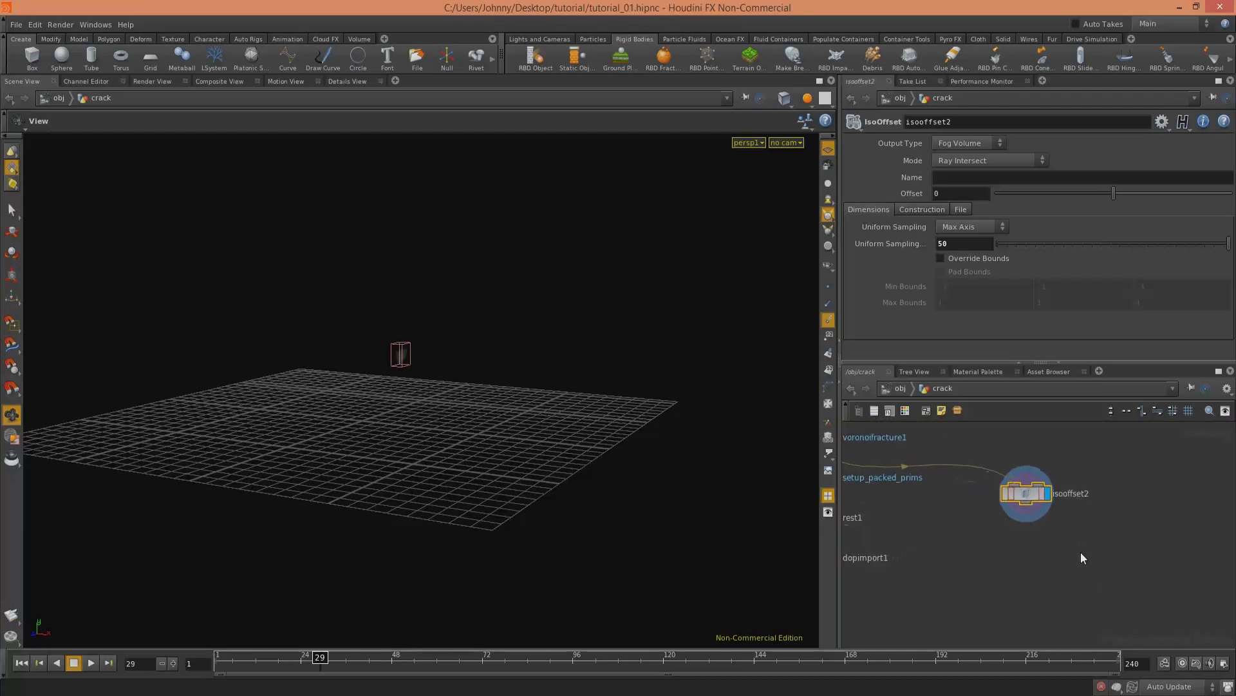
key(Tab)
text(scatter)
key(Return)
click(1029, 544)
drag(1025, 504, 1027, 538)
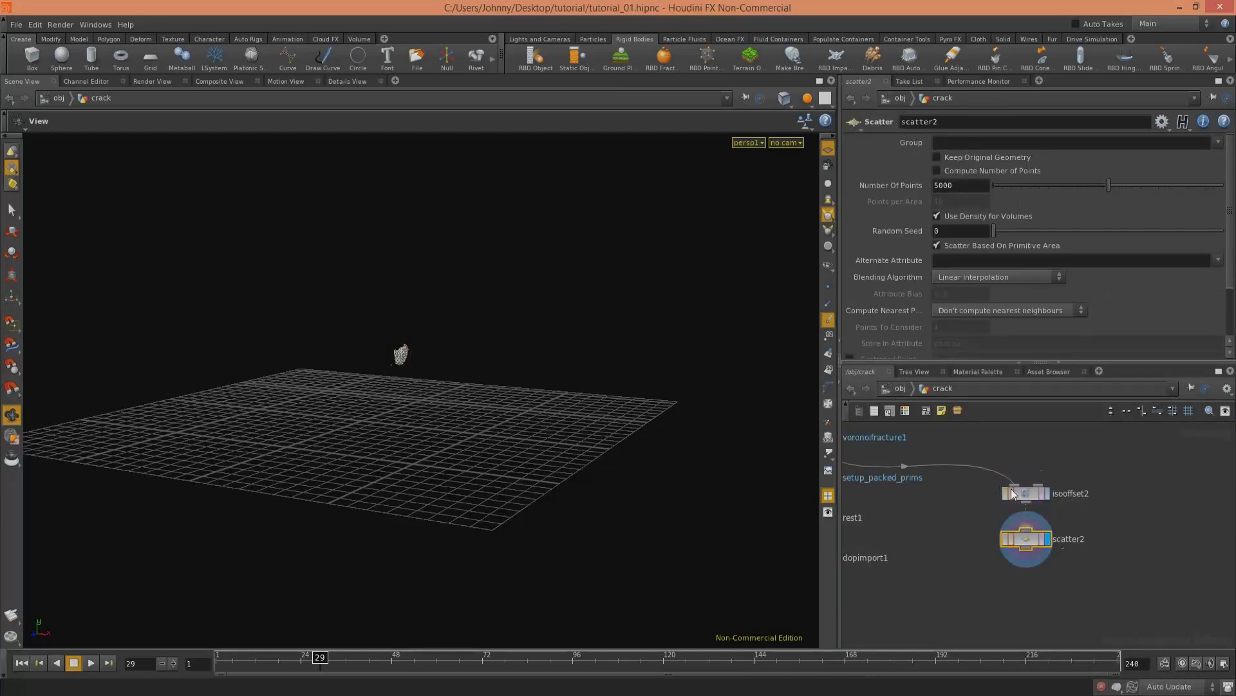
double_click(955, 184)
text(100)
key(Return)
Step: Move setup_packed_prims, rest1 and dopimport1 together further below voronoifracture1
drag(463, 389, 813, 472)
key(h)
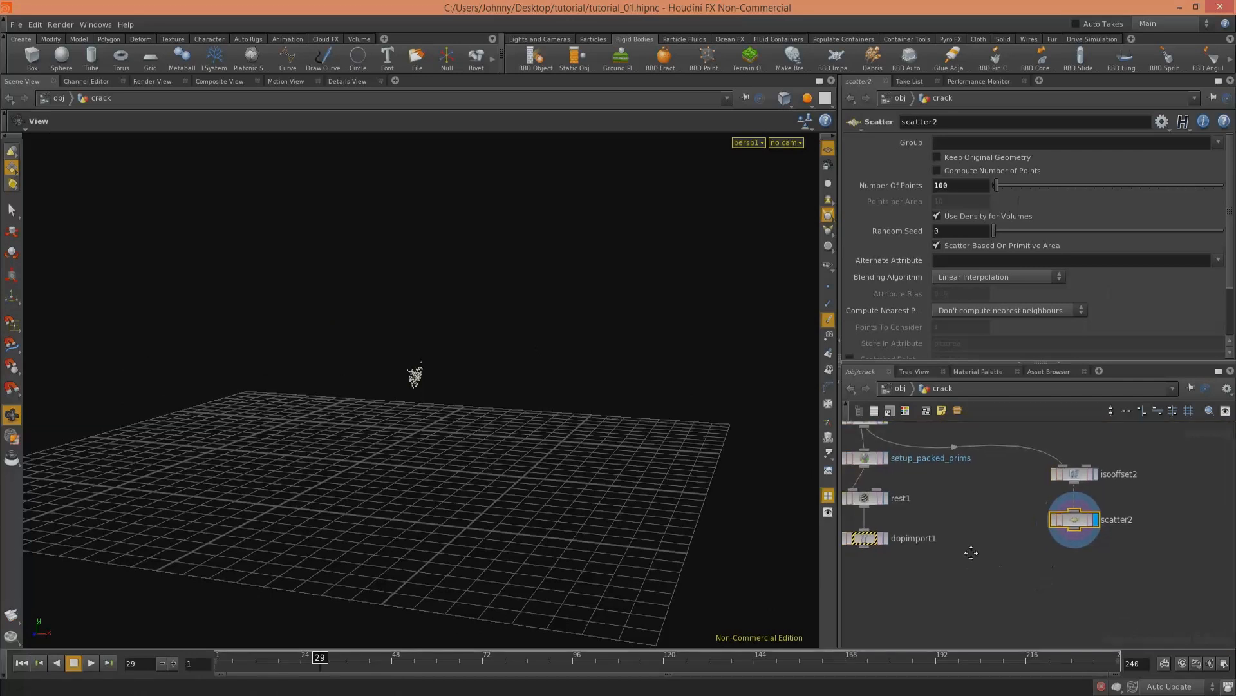
click(917, 480)
drag(918, 479, 918, 526)
key(h)
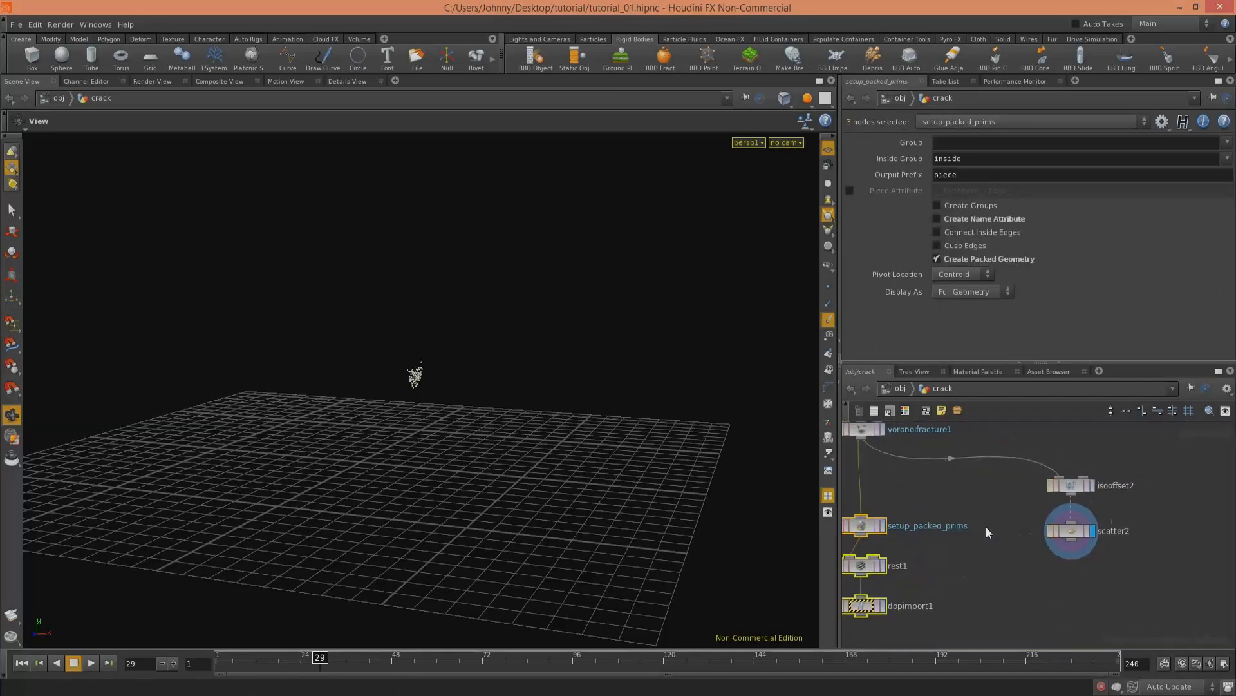
Step: Add a Null node below scatter2 and wire it to scatter2's output
key(Tab)
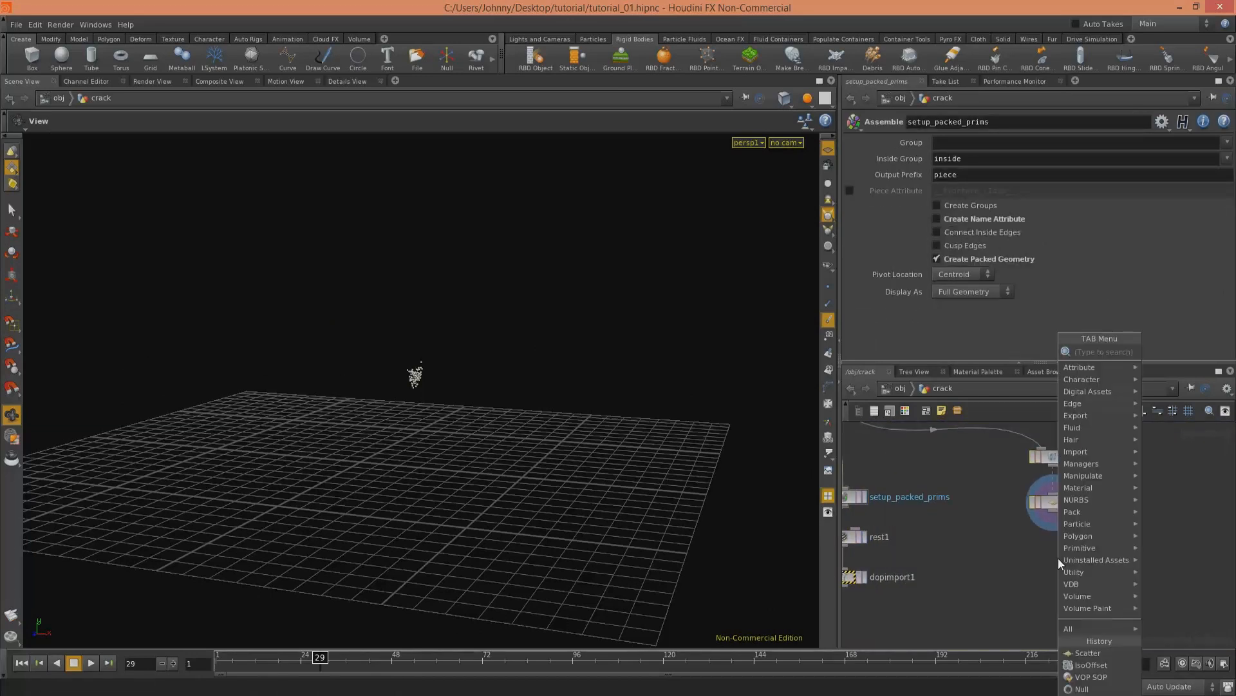
text(null)
key(Return)
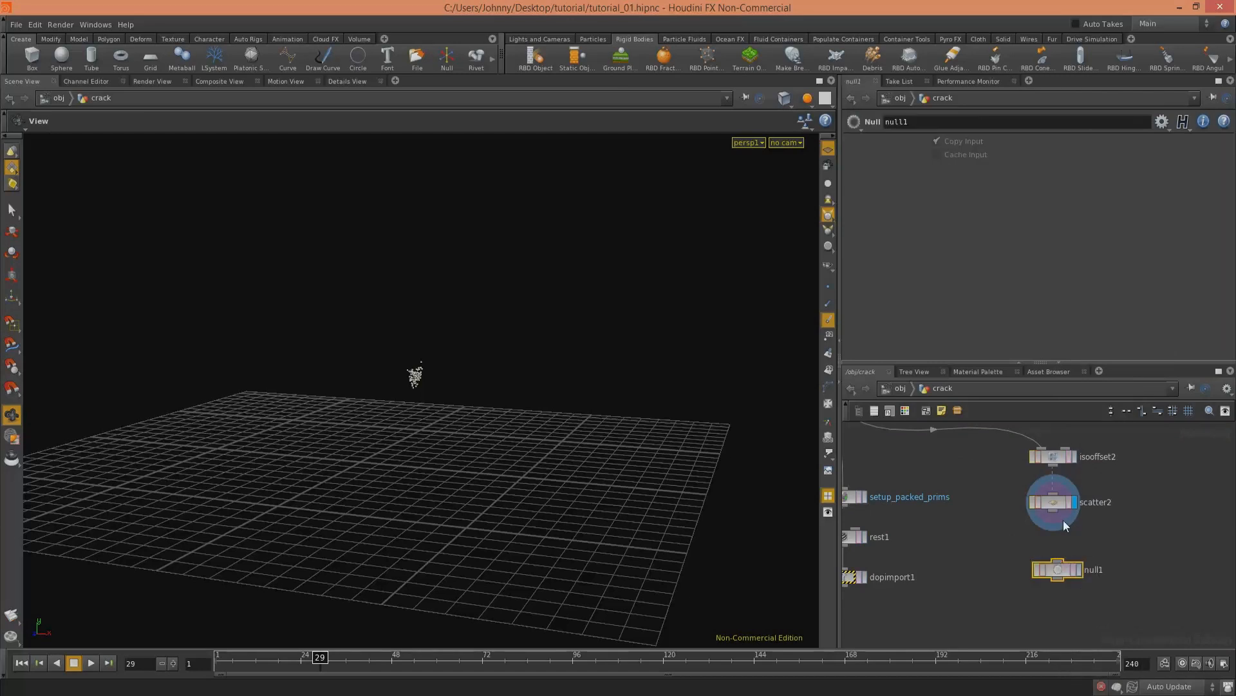
click(1070, 563)
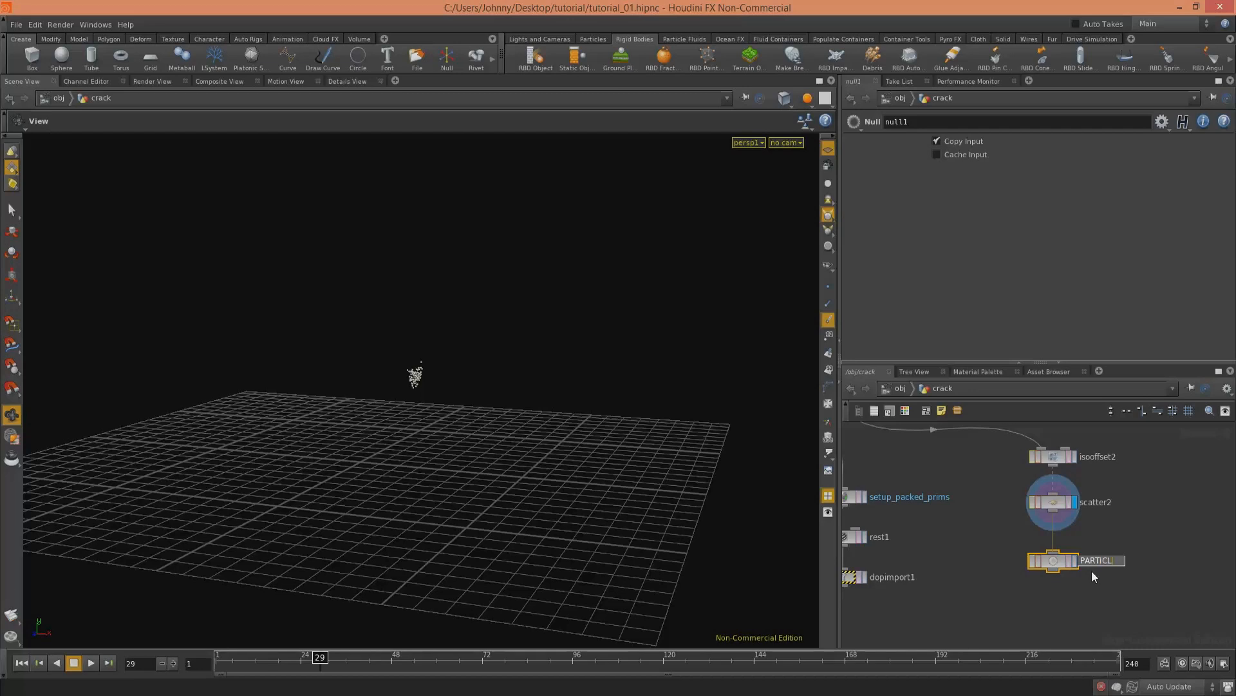
Step: Rename the new null PARTICLE_SOURCE and make it the displayed node
text(PARTICLE_SOURCe)
key(Return)
double_click(1151, 561)
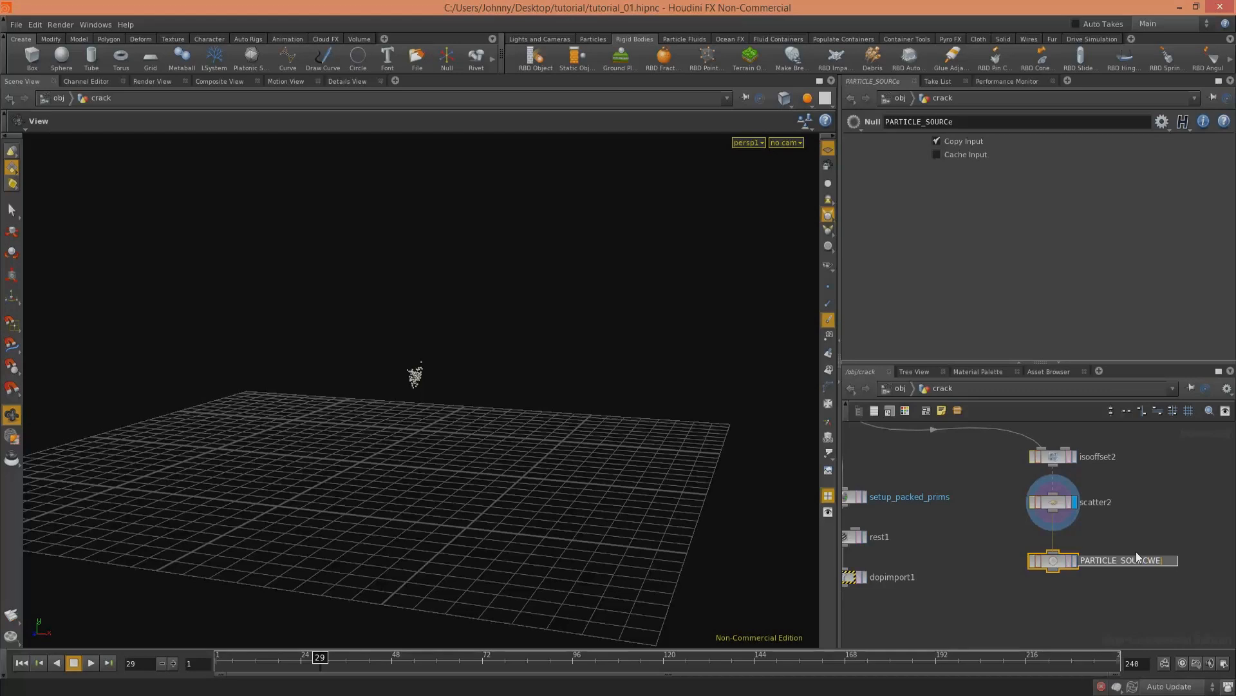
text(E)
key(Return)
click(1074, 560)
Step: Return to the object level, rewind to frame 1 and enter the AutoDopNetwork
click(900, 388)
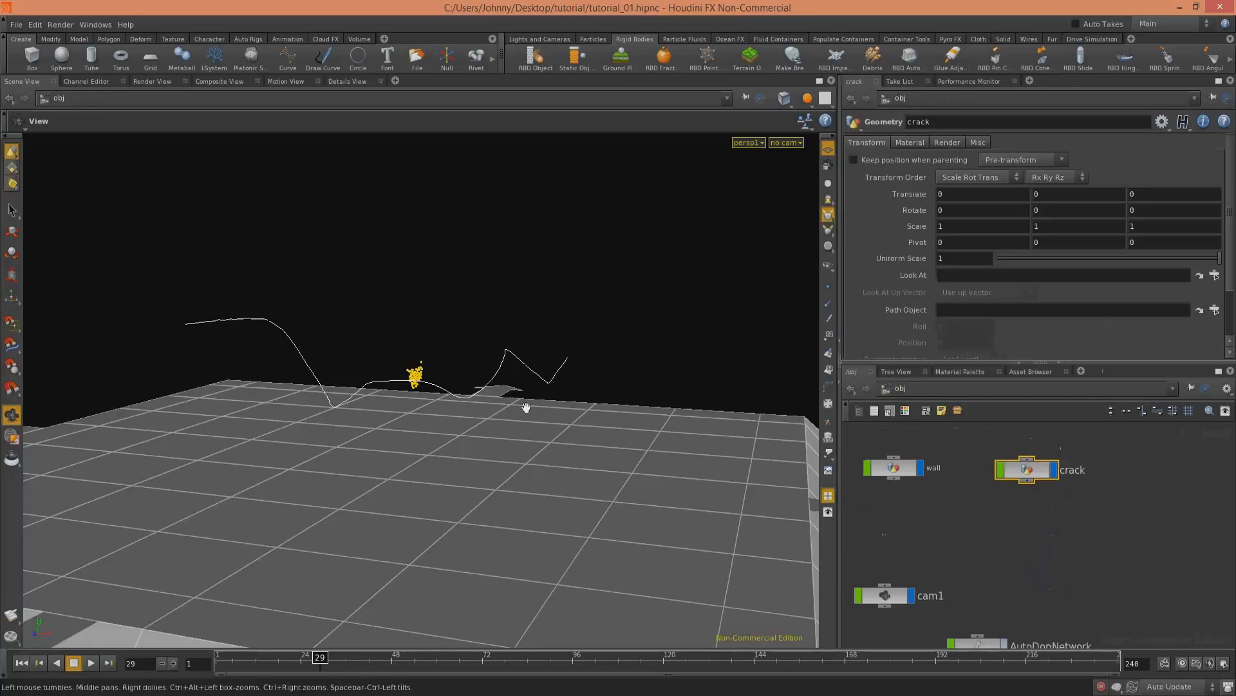
click(21, 663)
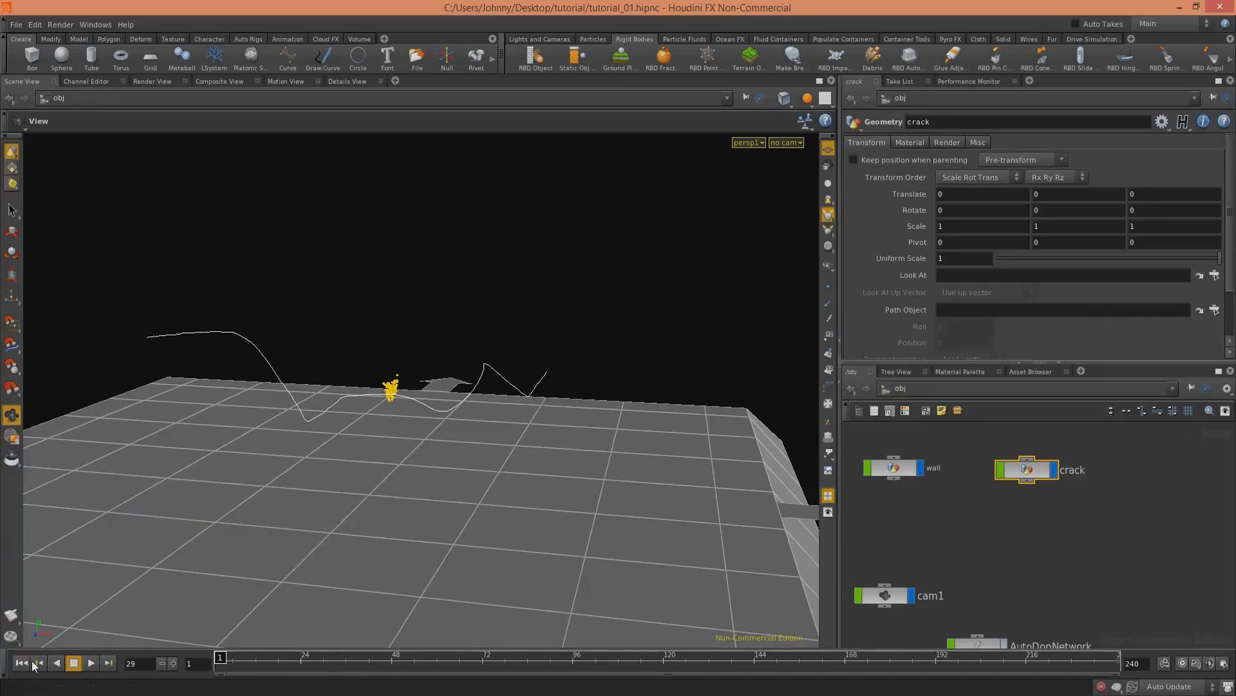
drag(570, 426, 572, 388)
middle_drag(1036, 550, 1067, 490)
click(1009, 592)
key(i)
Step: Move merge1 and gravity1 together further down to make room in the DOP network
middle_drag(1172, 490, 1100, 487)
middle_drag(1096, 556, 1060, 422)
middle_drag(929, 580, 1003, 476)
right_drag(949, 562, 967, 490)
drag(935, 522, 925, 528)
drag(953, 468, 953, 575)
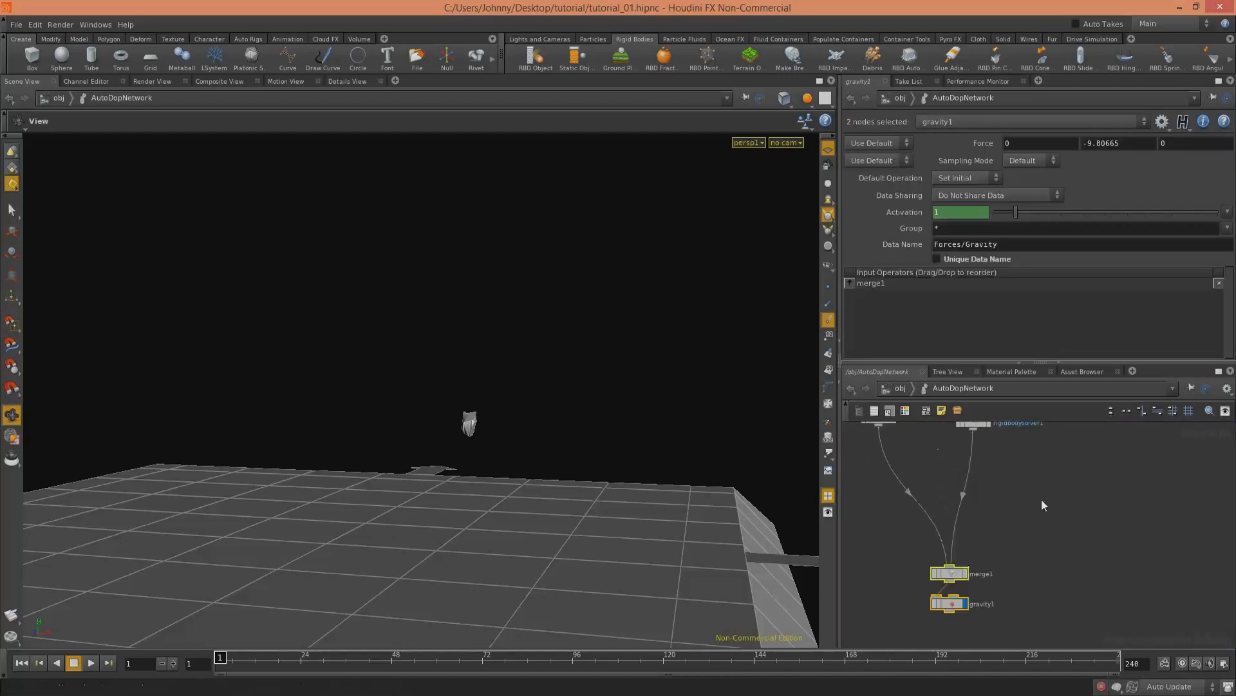
Step: Add a POP Object node beside the rigid body solver branch
middle_drag(1094, 437, 1006, 493)
click(1006, 494)
key(Tab)
text(POP)
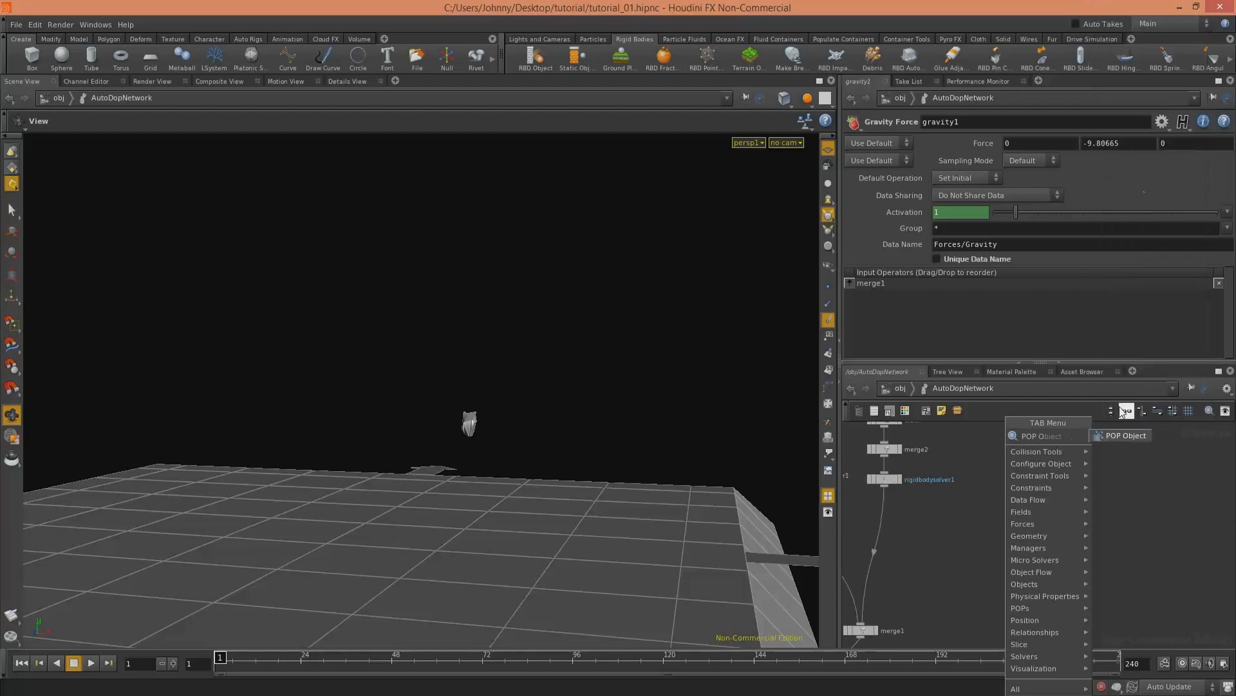
click(1120, 406)
click(1019, 533)
Step: Add a POP Solver node below popobject1
middle_drag(1046, 492, 1071, 470)
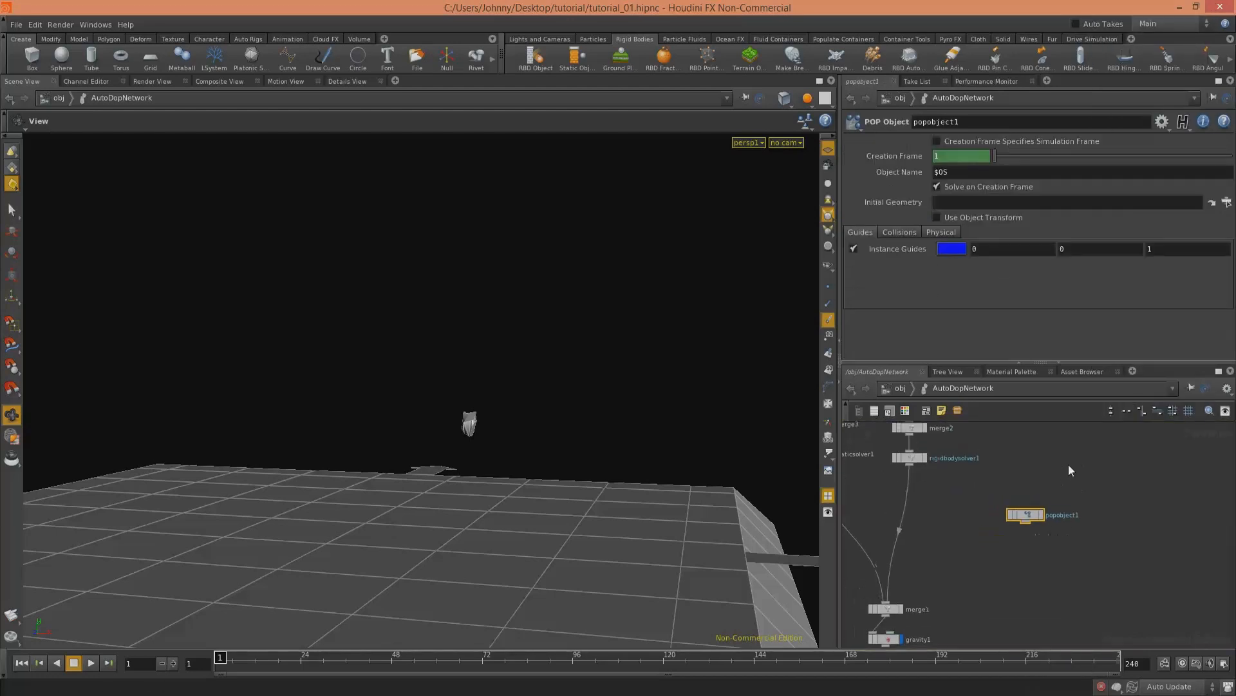
key(Tab)
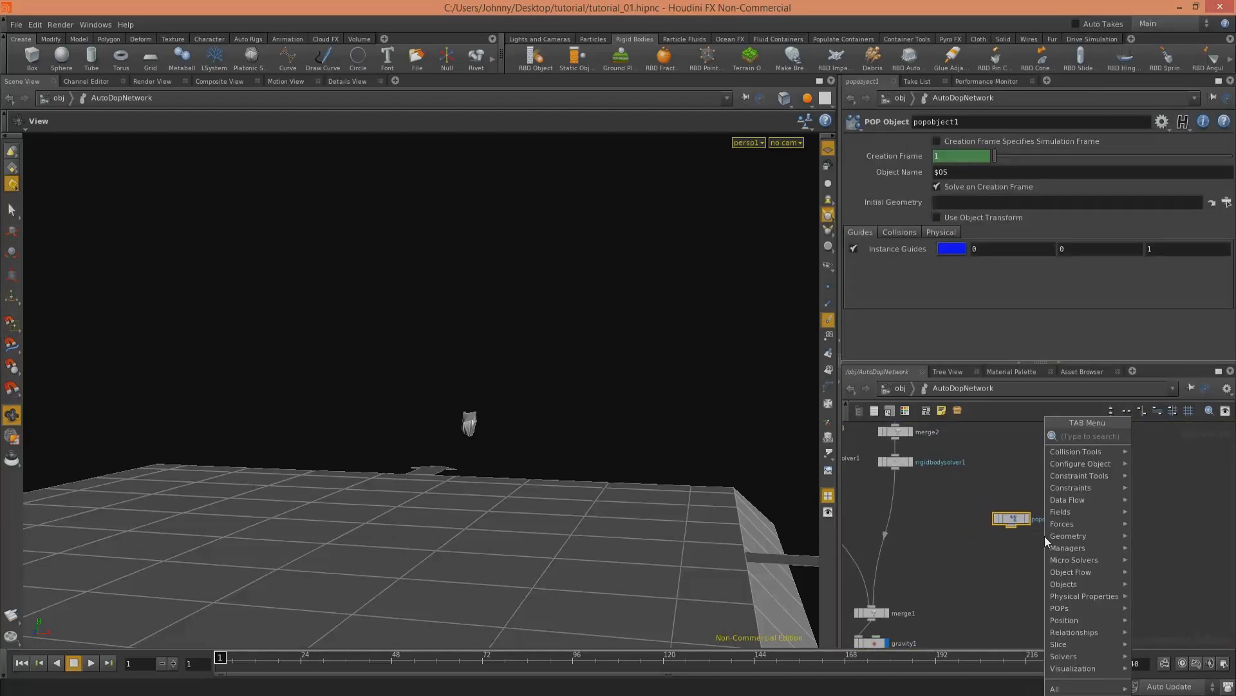
text(POP solver)
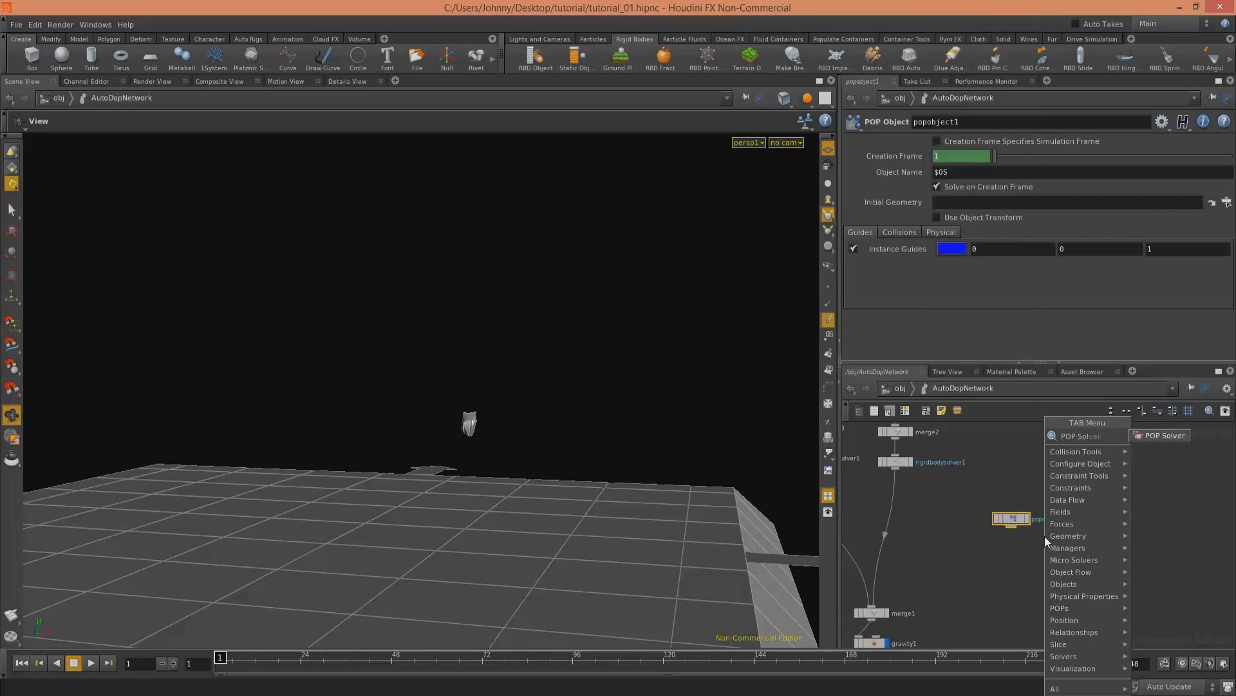
key(Return)
click(1013, 582)
Step: Add a POP Source node beside popobject1
middle_drag(1082, 525, 1050, 510)
key(Tab)
text(pop sou)
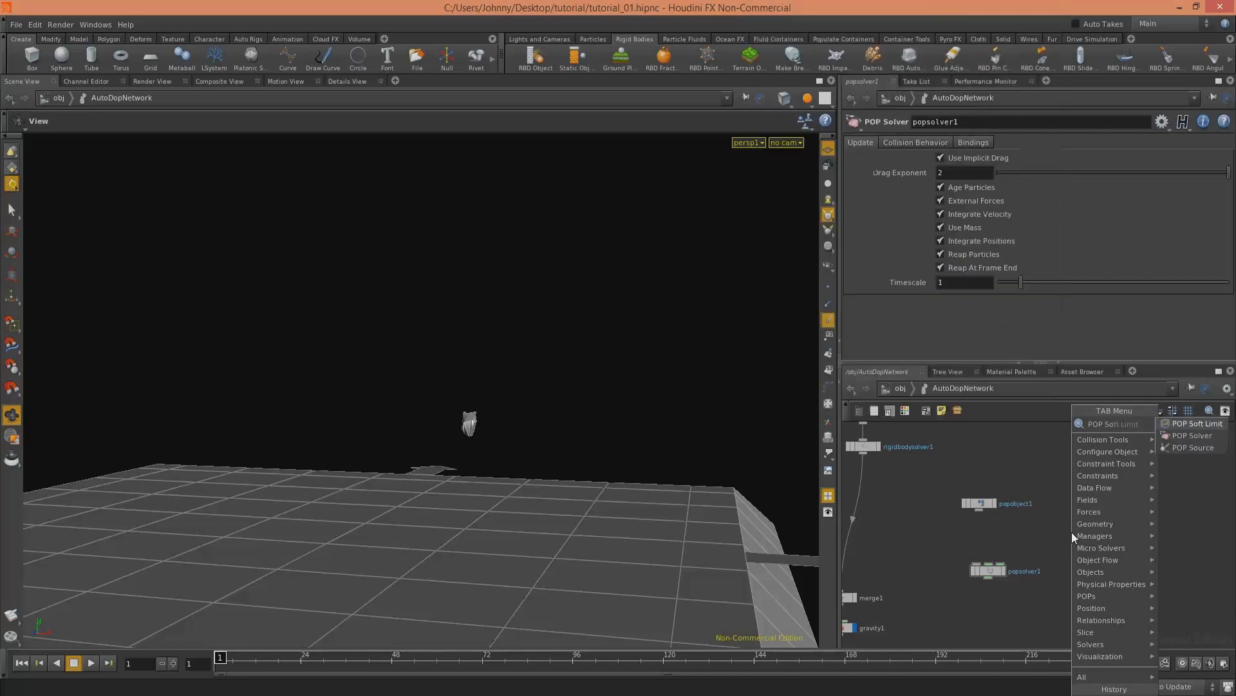
key(Return)
click(1075, 504)
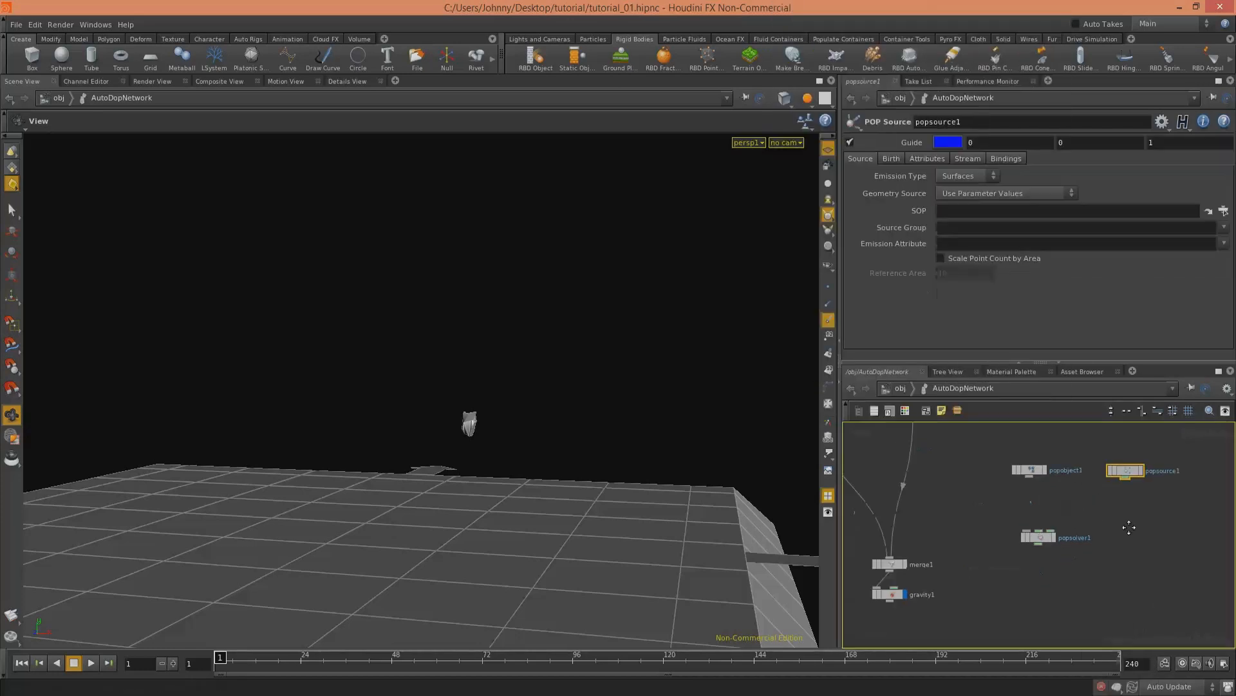
Step: Wire popsolver1 into merge1 and connect popobject1 to popsolver1's first input
drag(1069, 530, 921, 543)
middle_drag(1078, 493, 994, 525)
scroll(982, 501, up, 3)
click(994, 526)
drag(983, 556, 977, 566)
middle_drag(1012, 521, 992, 513)
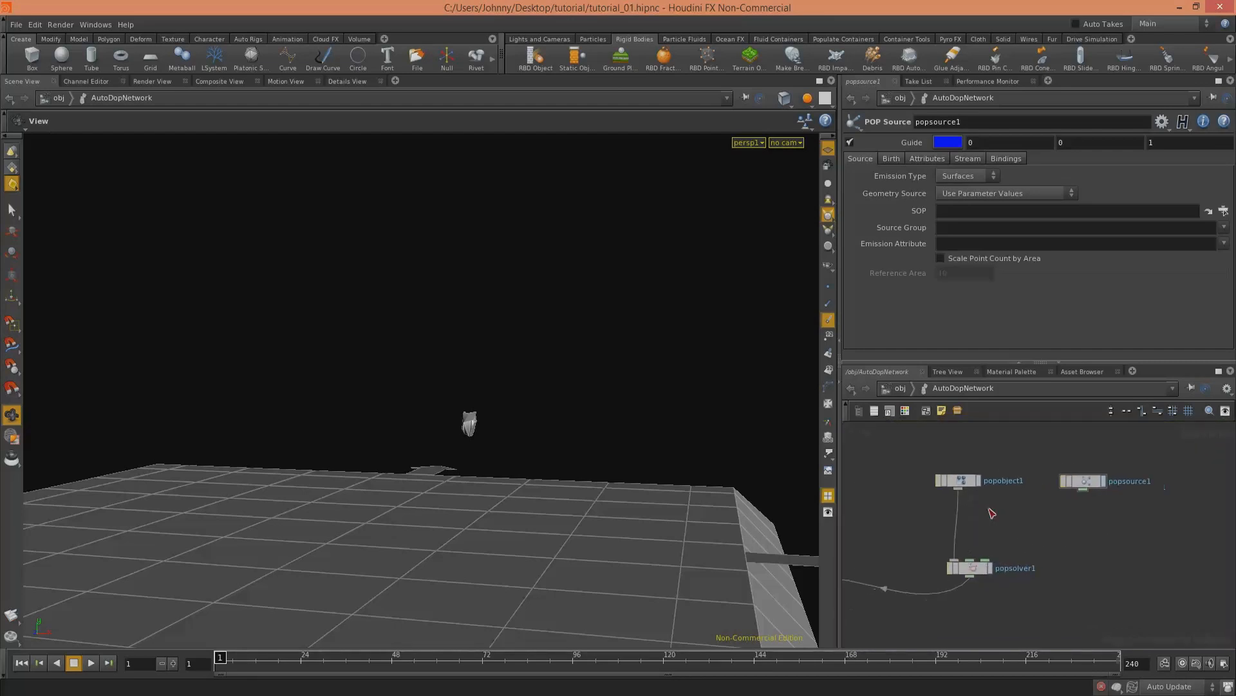
Step: Move popobject1 aside and connect popsource1 to popsolver1's third input, Sources (post-solve)
scroll(992, 511, up, 2)
drag(961, 476, 924, 459)
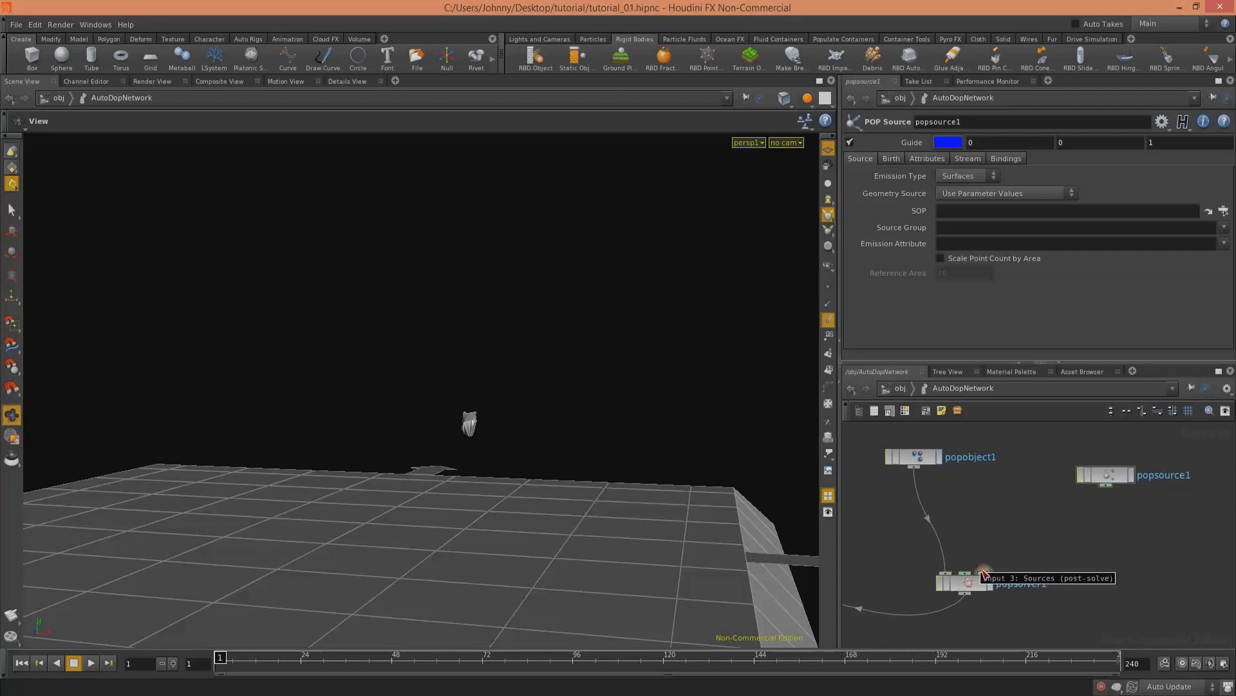
click(1119, 486)
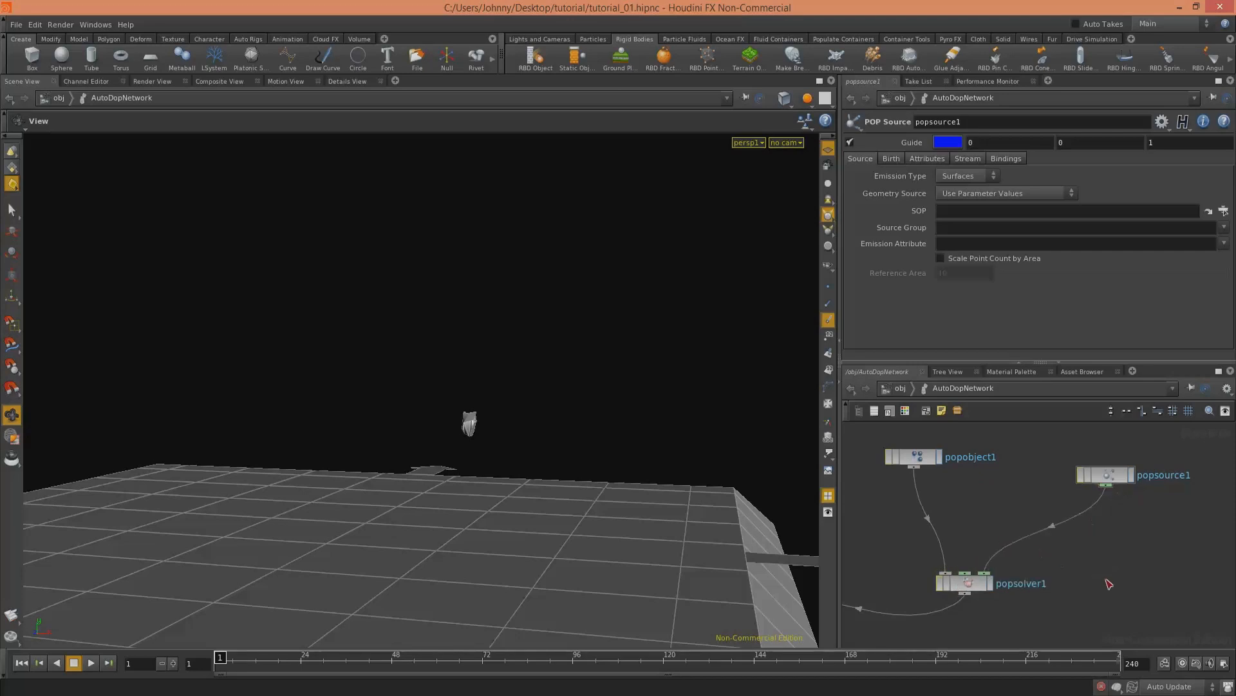
Step: Examine the wired POP nodes, popobject1's parameters and the cracked piece in the scene
middle_drag(1030, 621, 1139, 566)
middle_drag(1029, 579, 1023, 627)
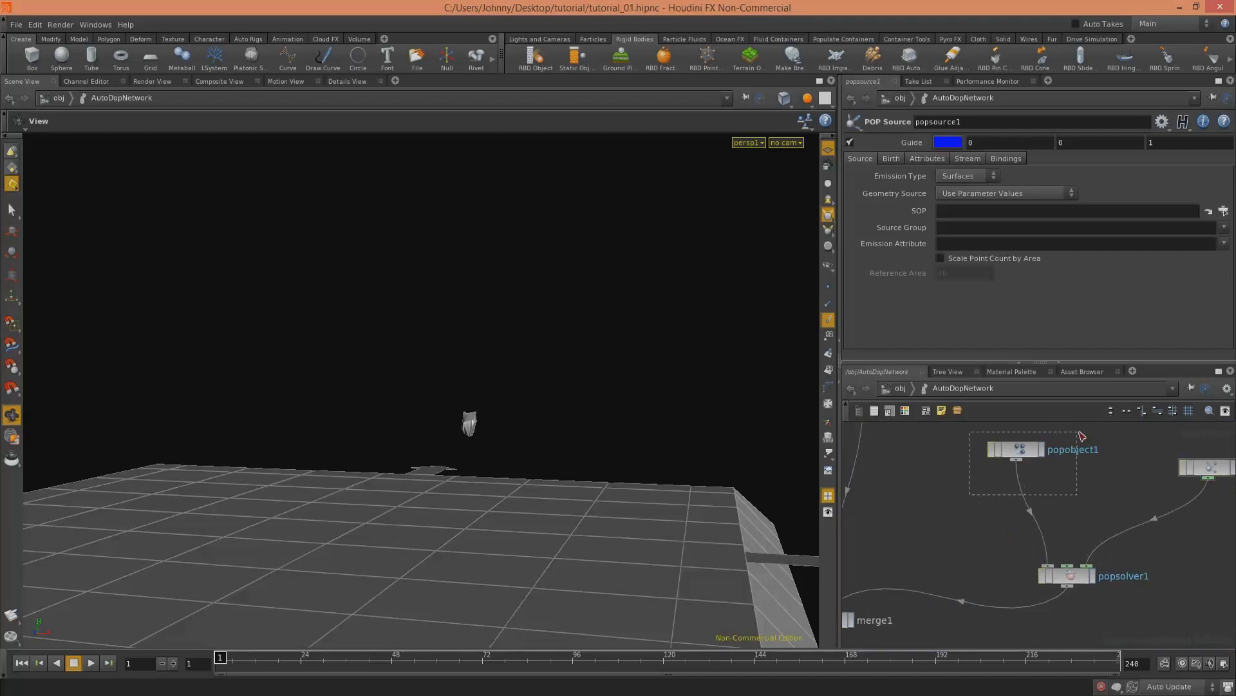
drag(1080, 435, 1079, 438)
middle_drag(993, 493, 941, 521)
drag(941, 458, 1213, 630)
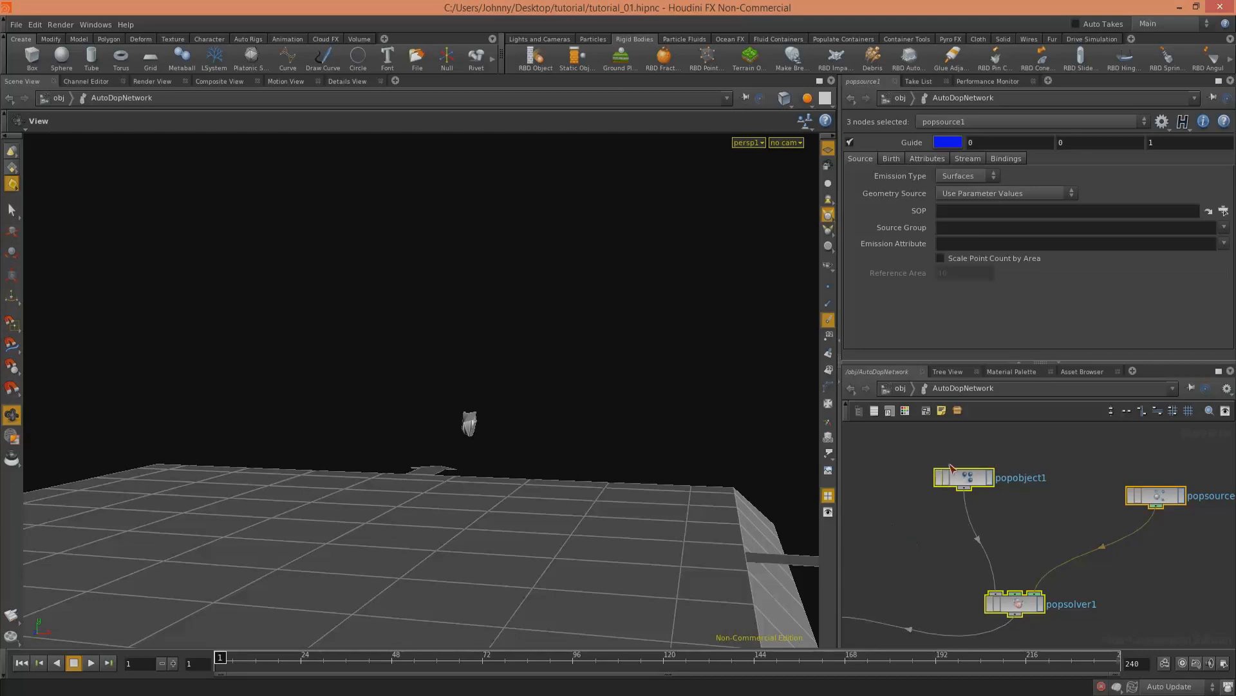
drag(901, 448, 1029, 515)
mouse_move(530, 398)
mouse_down()
mouse_move(569, 370)
mouse_move(539, 384)
mouse_move(594, 417)
mouse_move(544, 402)
mouse_up()
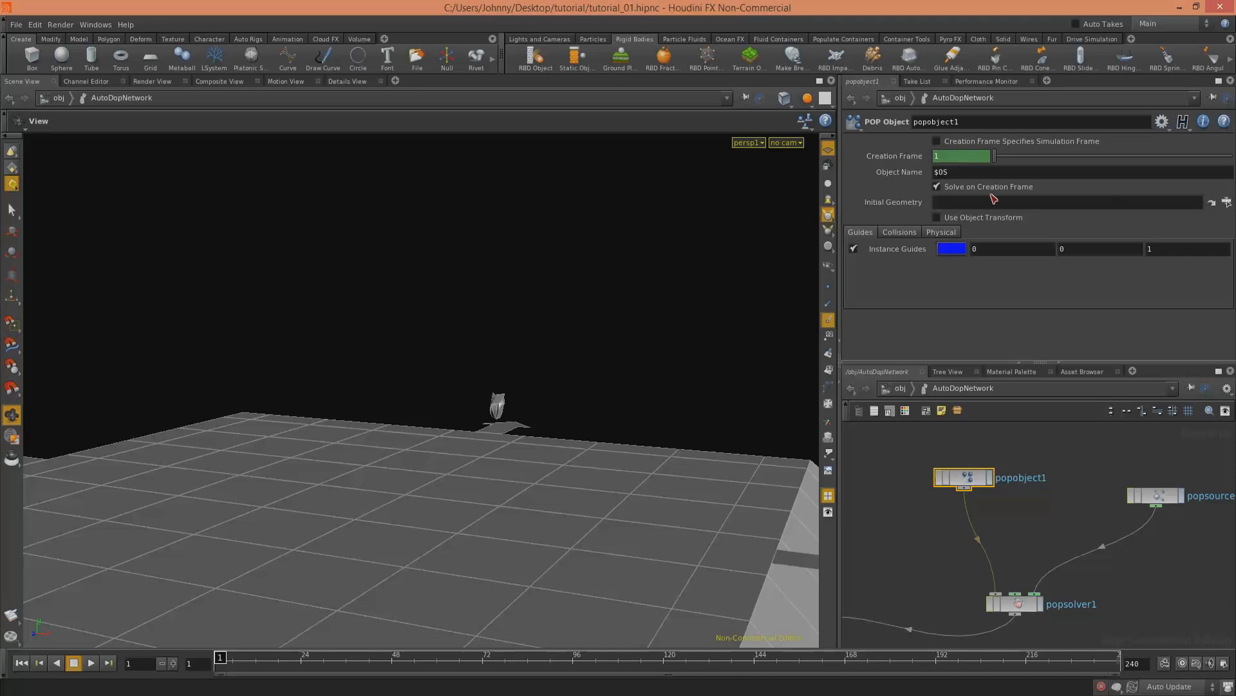
drag(515, 427, 480, 383)
drag(484, 470, 675, 286)
drag(597, 360, 578, 400)
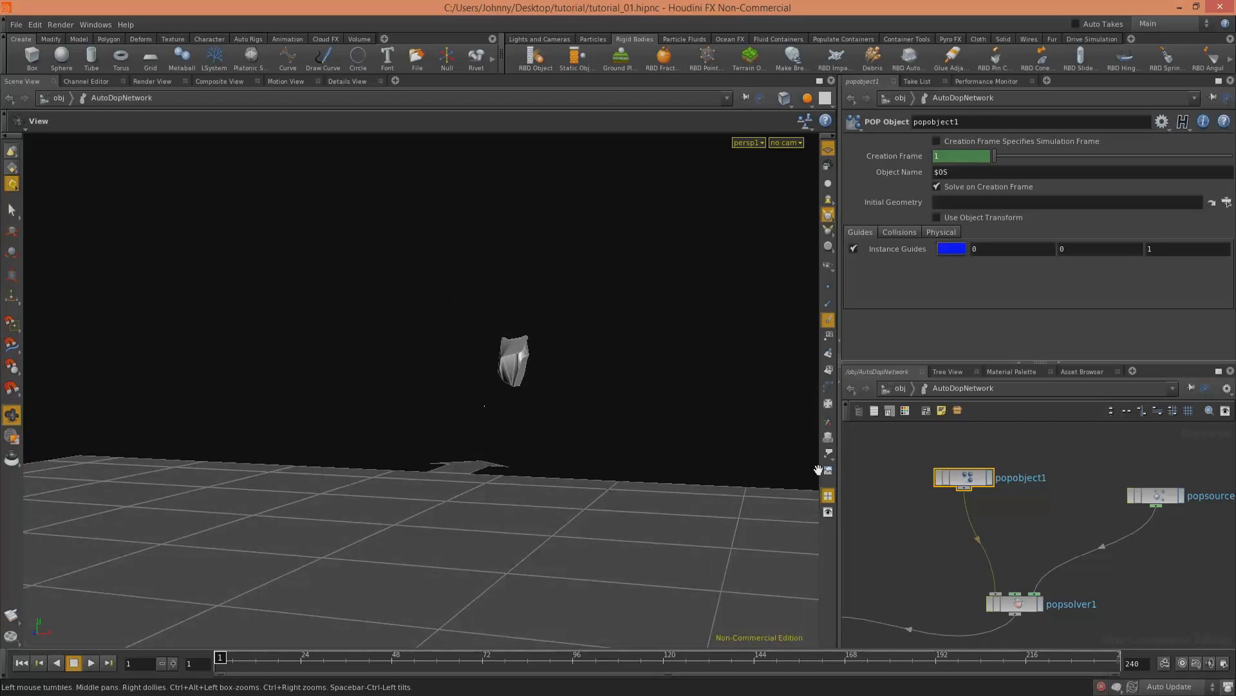
Step: Check the crack object's scattered points at the object level and go back into the AutoDopNetwork
click(899, 389)
middle_drag(1021, 499, 1140, 471)
right_drag(1139, 470, 1035, 474)
key(h)
click(1018, 506)
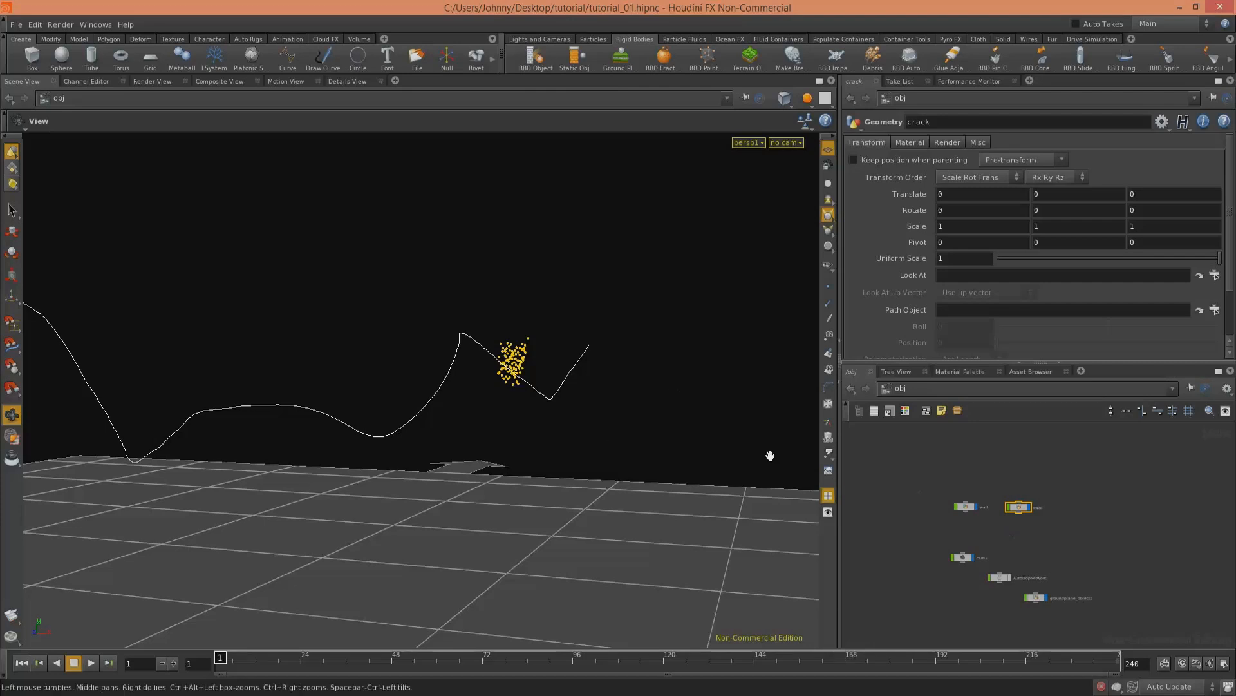
double_click(1002, 577)
Step: Set popsource1's SOP to /obj/crack/PARTICLE_SOURCE and its emission type to Points
middle_drag(1007, 536, 961, 528)
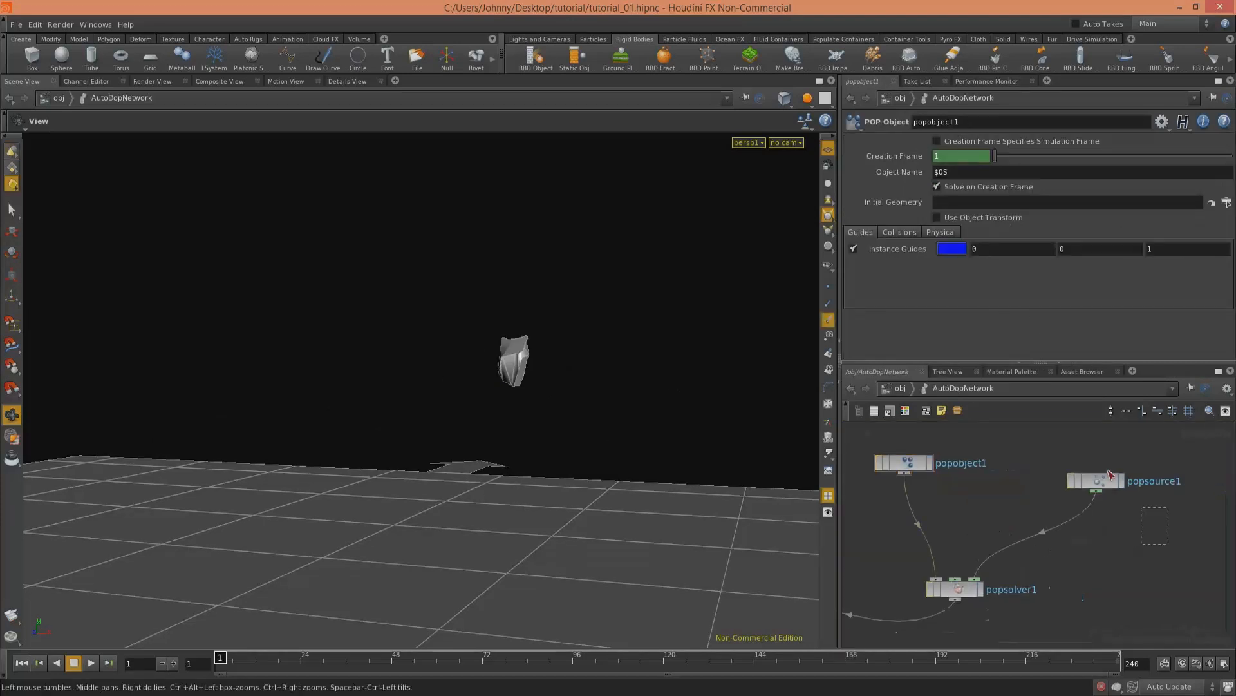
click(1143, 488)
drag(645, 438, 502, 412)
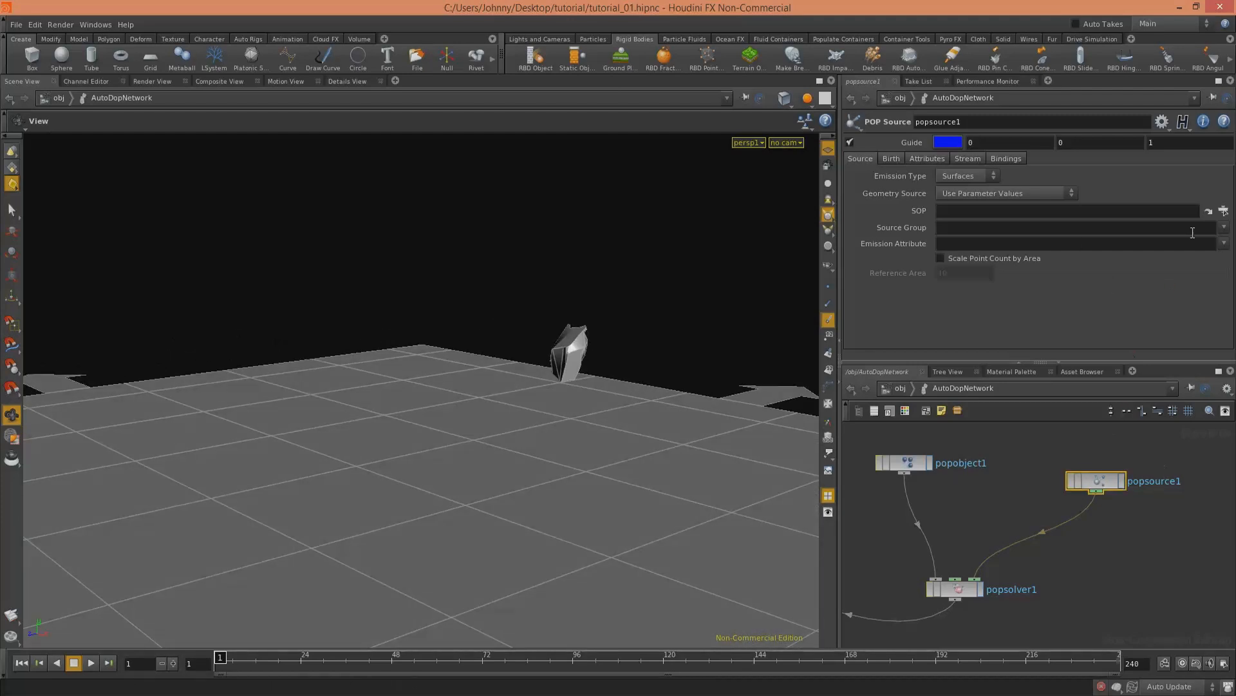
click(1224, 210)
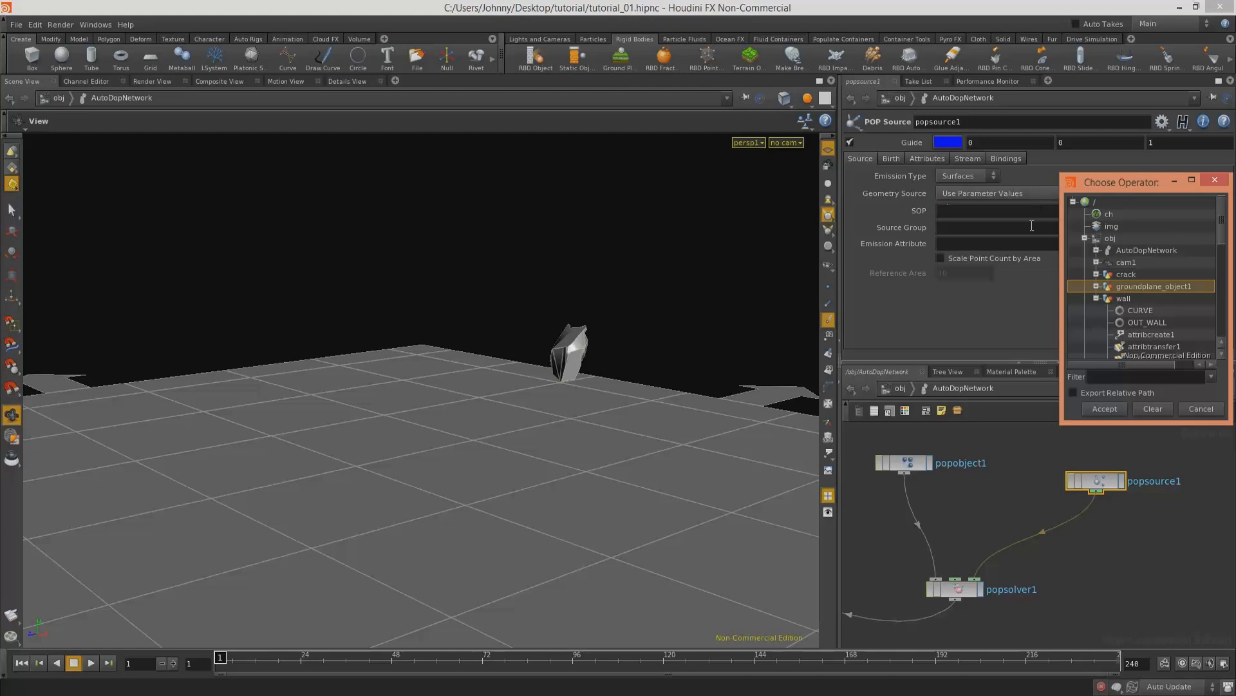
click(1097, 298)
click(1097, 274)
click(1144, 300)
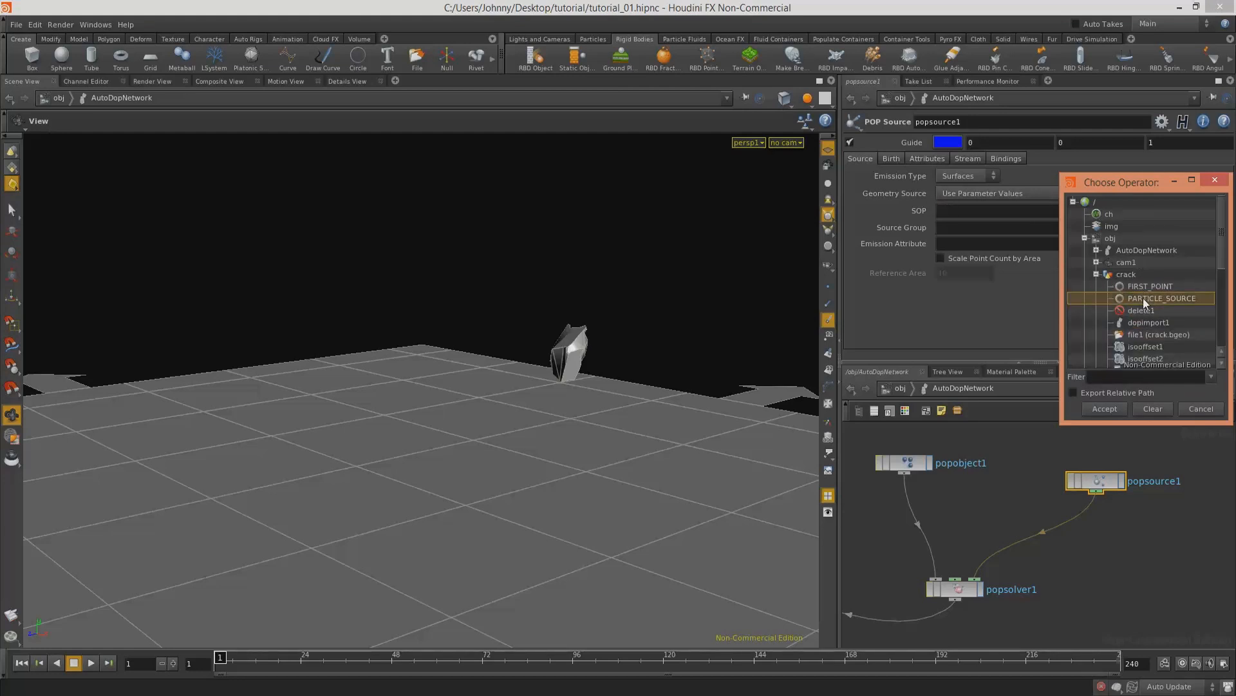
click(1105, 409)
click(967, 175)
click(959, 203)
Step: Play the simulation and inspect how the emitted particles fall beside the crack pieces
drag(751, 299, 598, 365)
right_drag(598, 365, 505, 380)
middle_drag(506, 380, 529, 344)
middle_drag(1053, 610, 1217, 517)
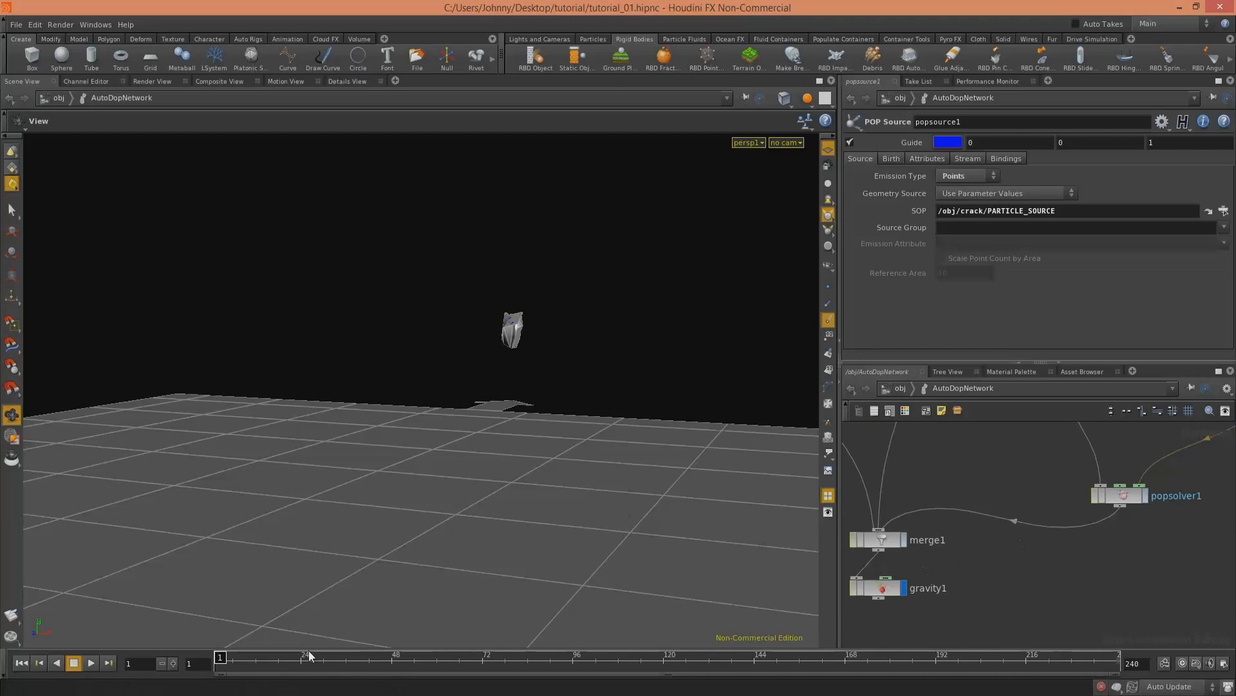
click(91, 662)
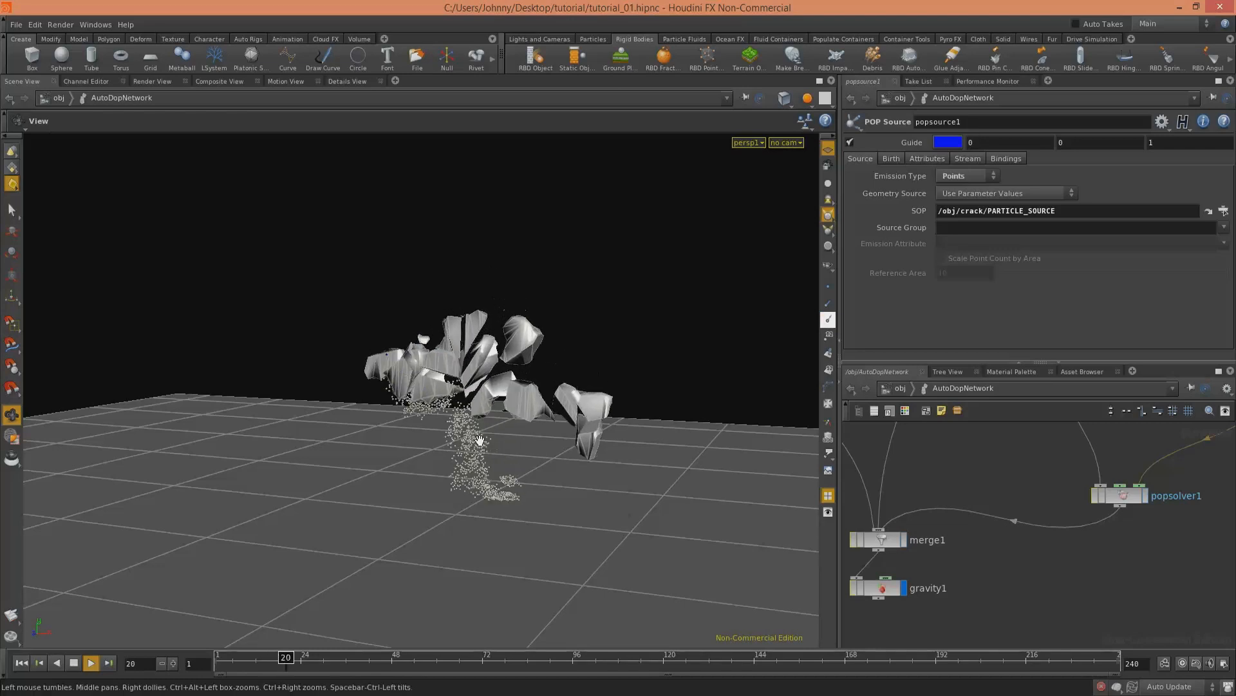
click(75, 666)
drag(469, 455, 657, 480)
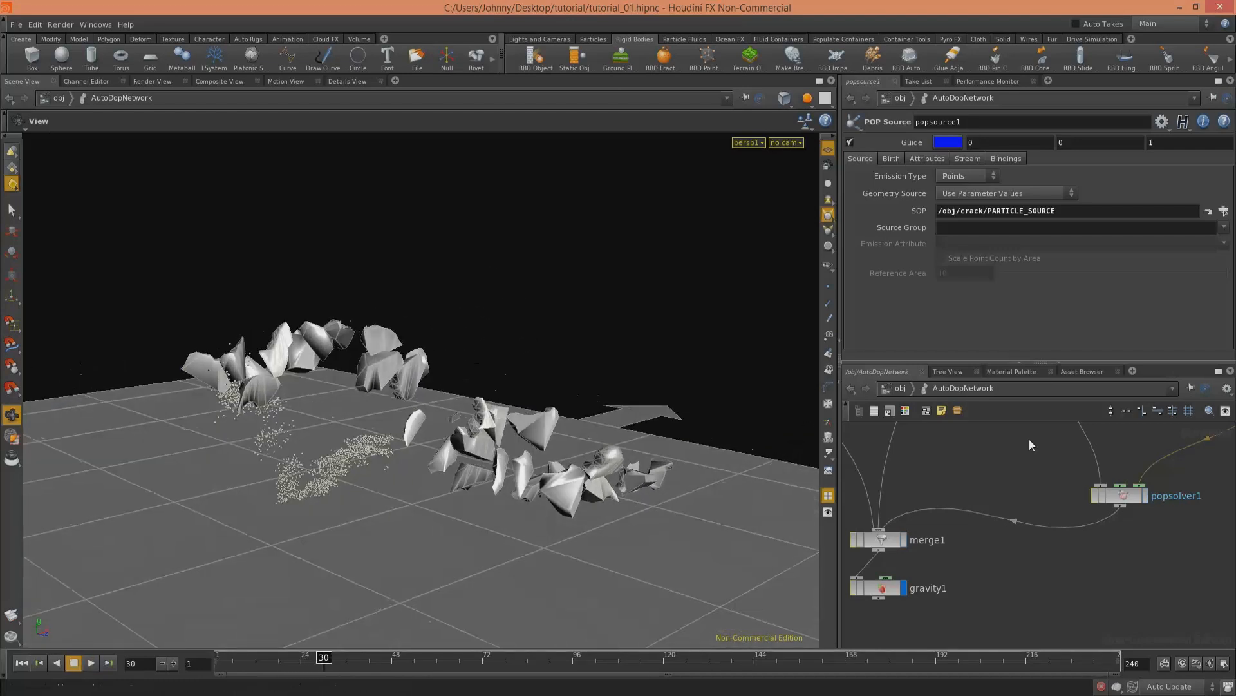
Step: Set popobject1's physical Bounce to 0.2 and Friction to 0.5
middle_drag(1150, 537, 1043, 583)
click(1023, 491)
drag(965, 465, 885, 547)
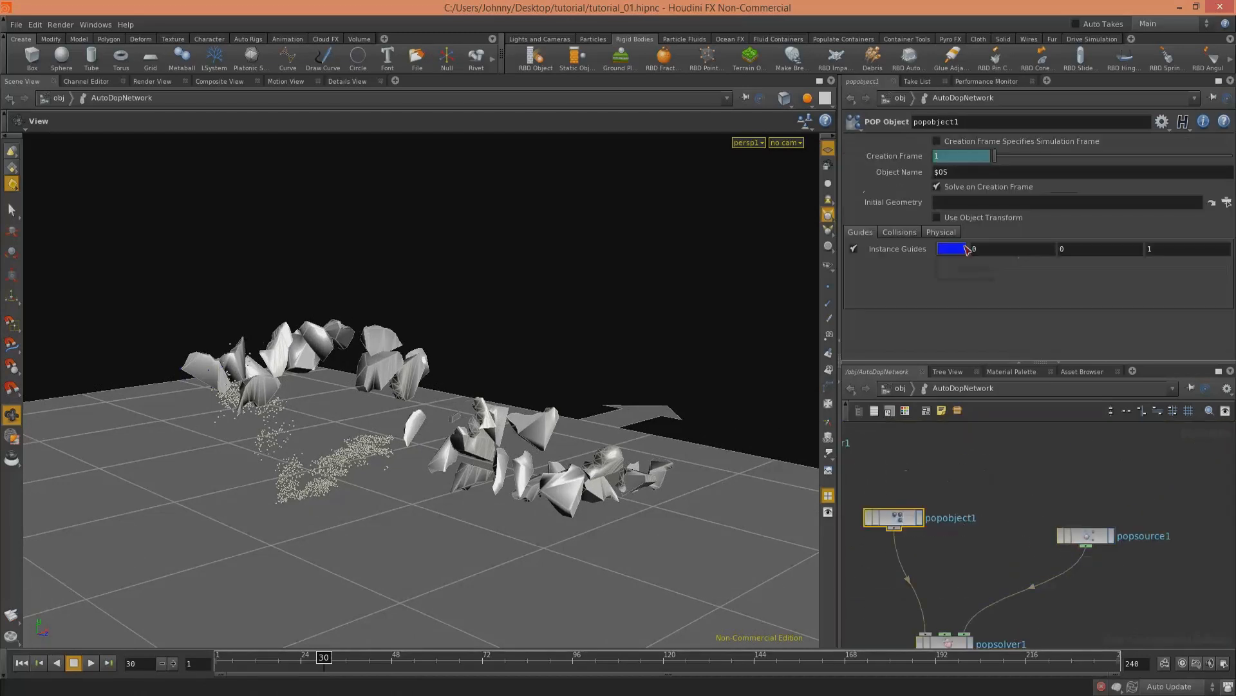
click(941, 233)
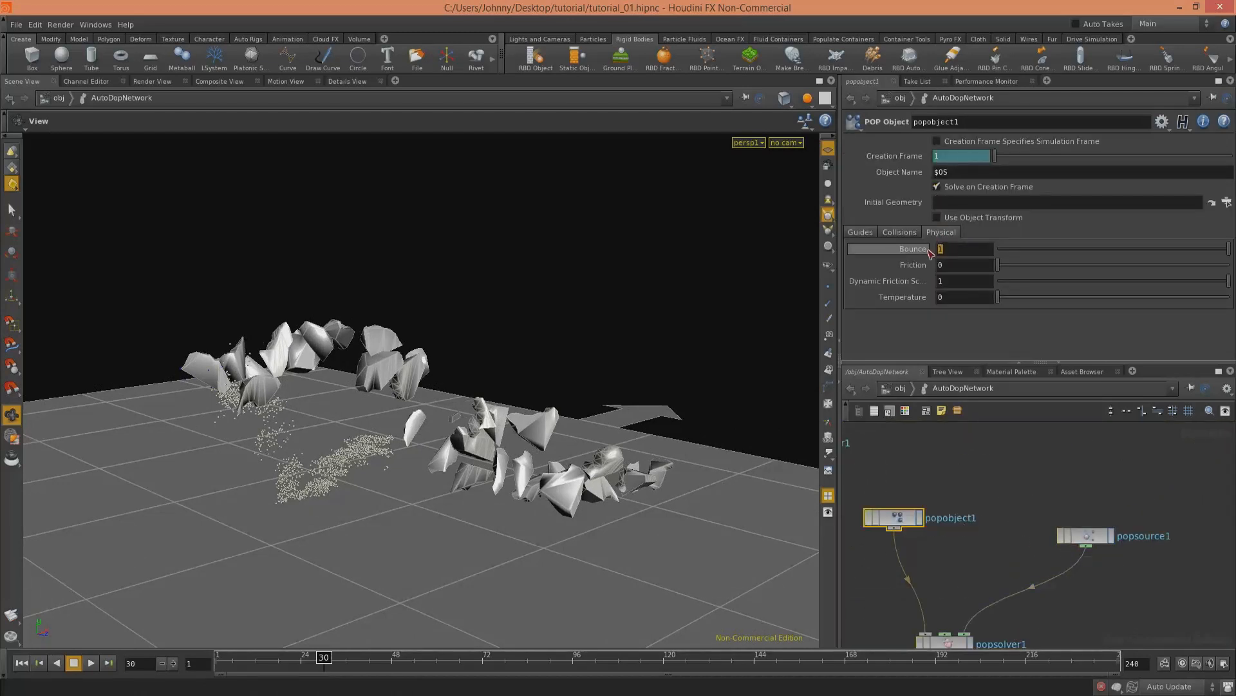
text(0.2)
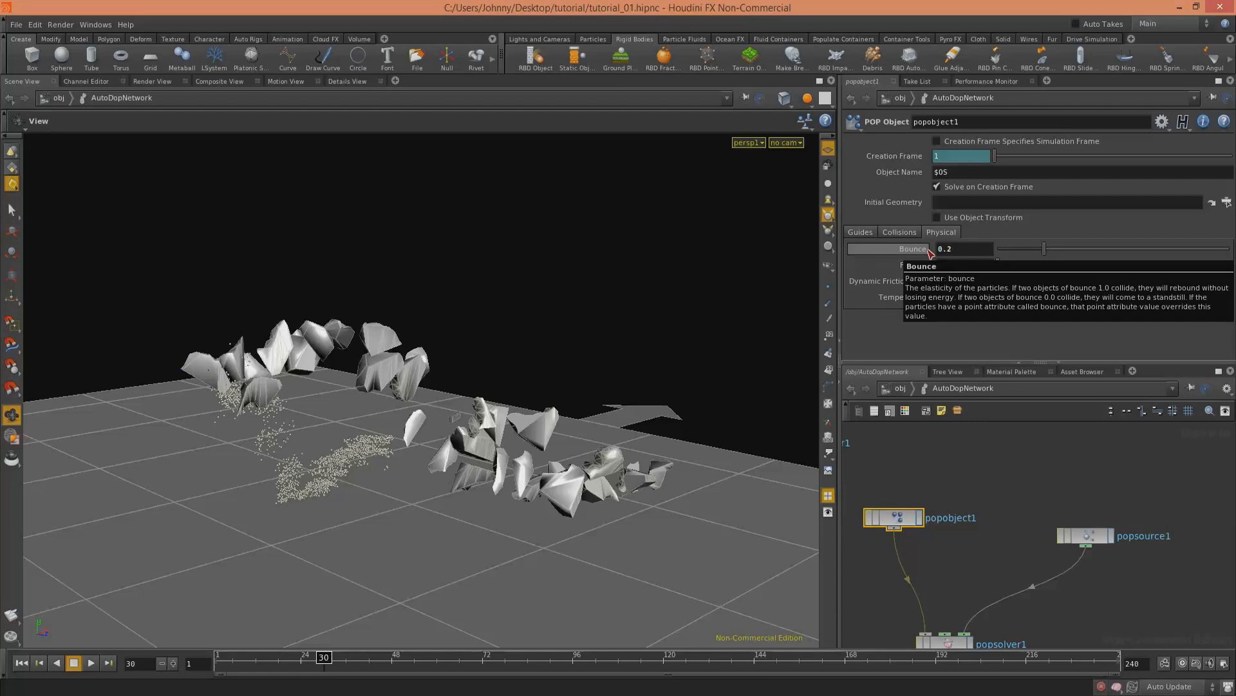
key(Return)
text(0.5)
key(Return)
Step: Replay the simulation from frame 1 and examine the particles' motion from several angles
click(21, 663)
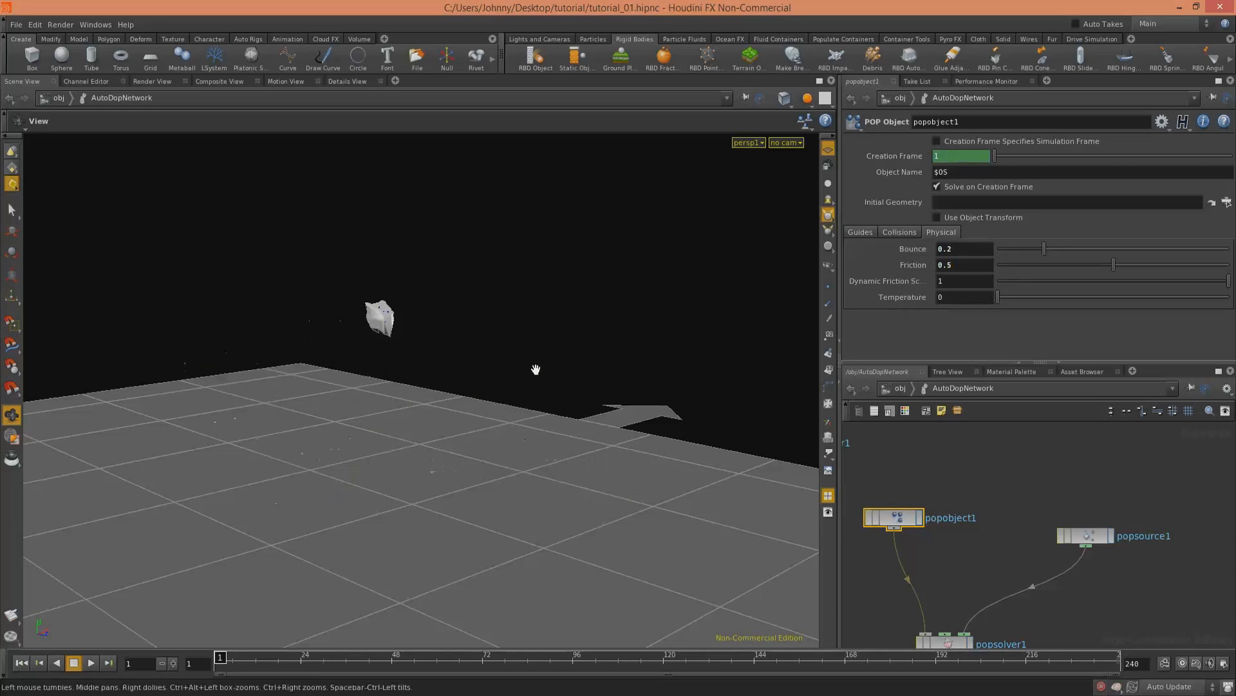
drag(536, 369, 482, 362)
click(91, 663)
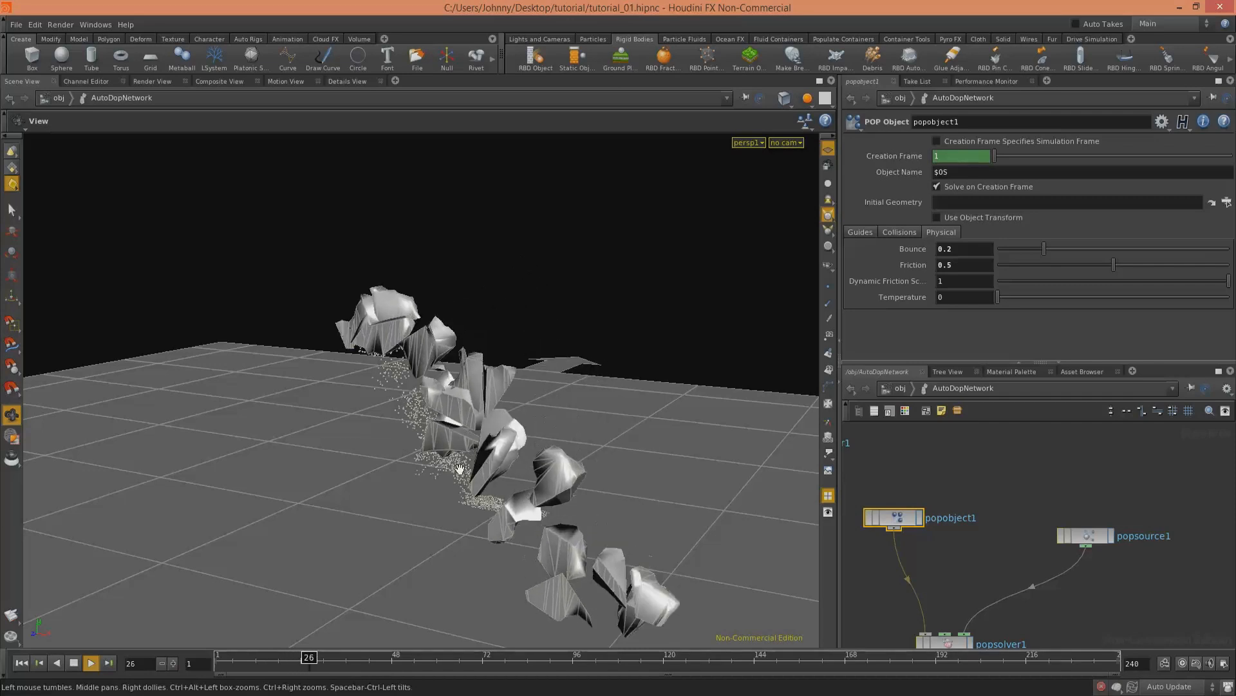
click(74, 664)
drag(463, 419, 696, 426)
drag(384, 458, 343, 422)
right_drag(344, 422, 325, 393)
drag(502, 419, 304, 429)
drag(470, 319, 693, 316)
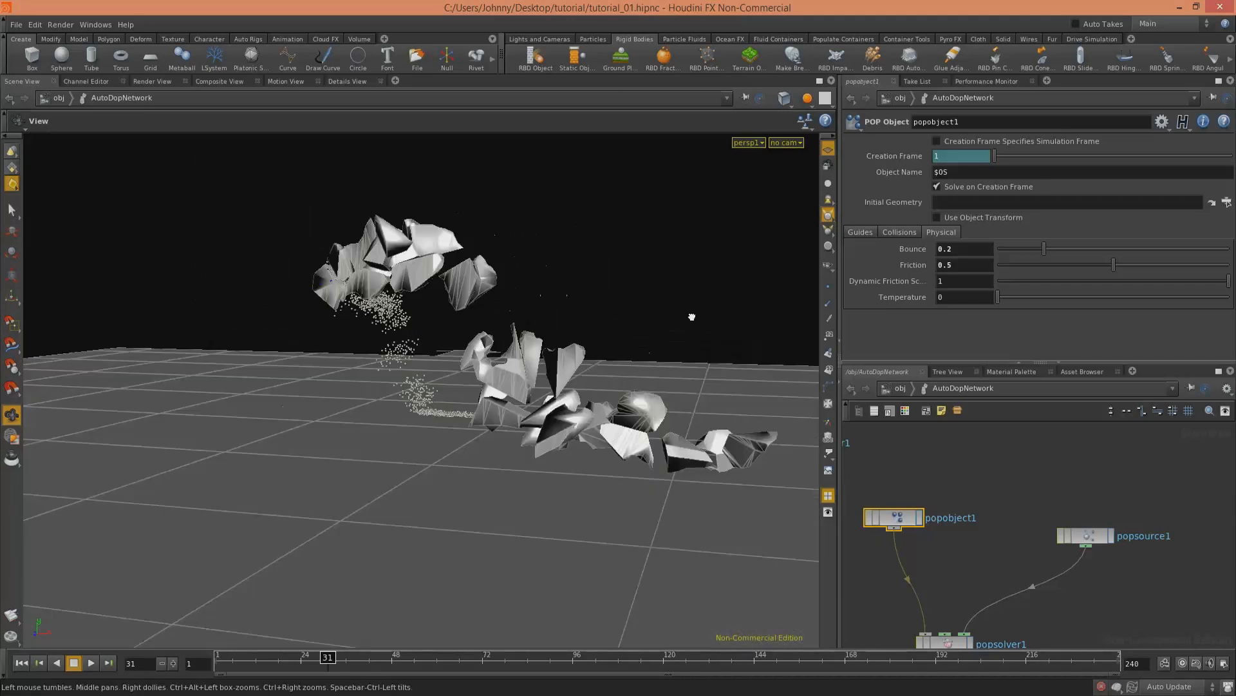
Step: Return to frame 1, open the crack object's network and move PARTICLE_SOURCE down to make room below scatter2
click(20, 663)
click(901, 388)
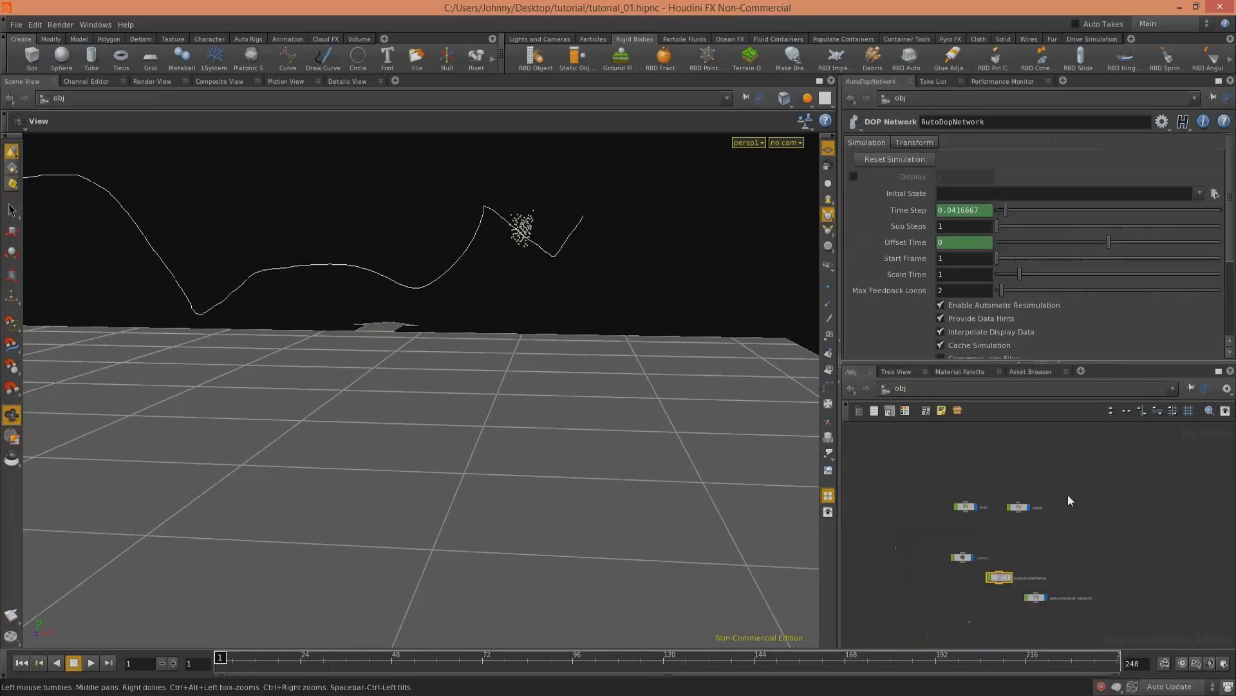
double_click(1018, 506)
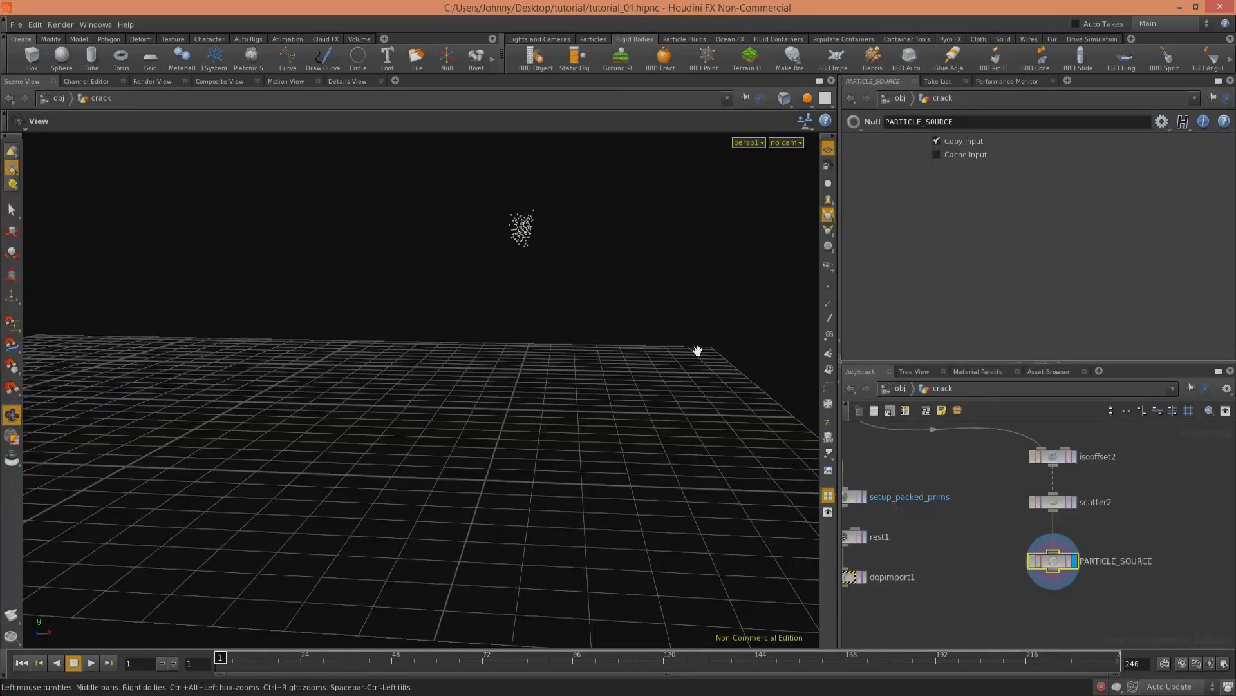
middle_drag(1091, 482, 1110, 519)
middle_drag(945, 517, 949, 599)
drag(858, 525, 857, 538)
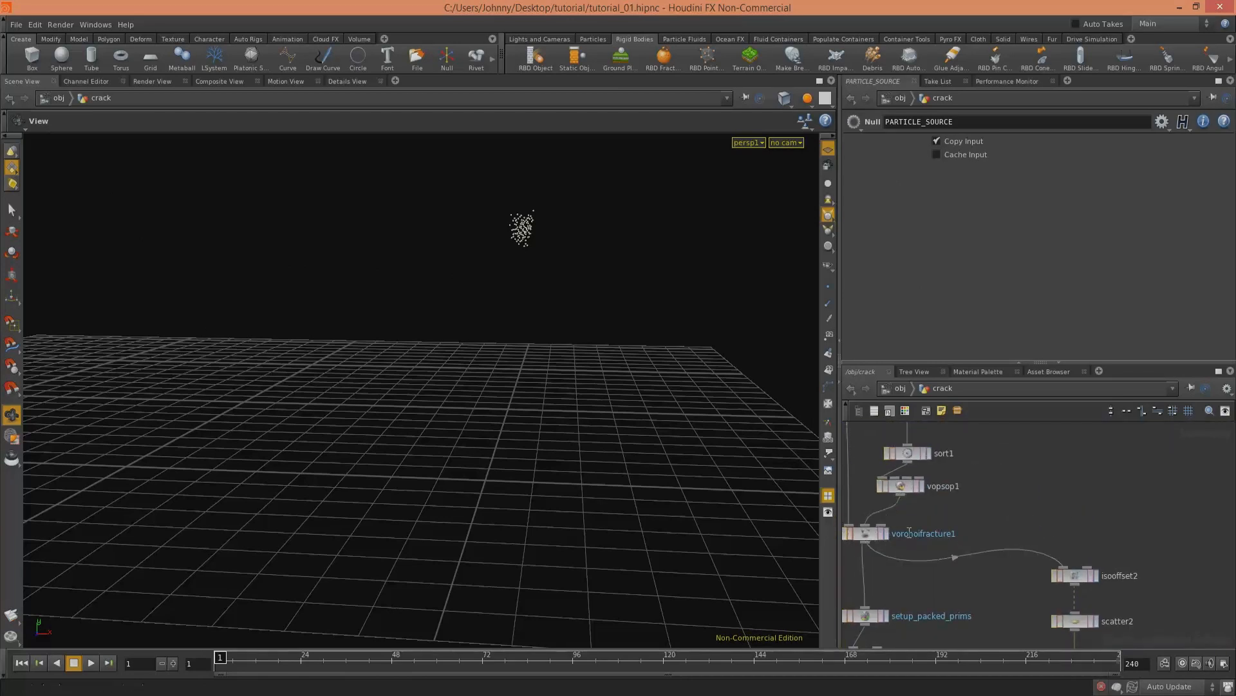
middle_drag(1050, 547, 979, 454)
drag(1007, 593, 1007, 627)
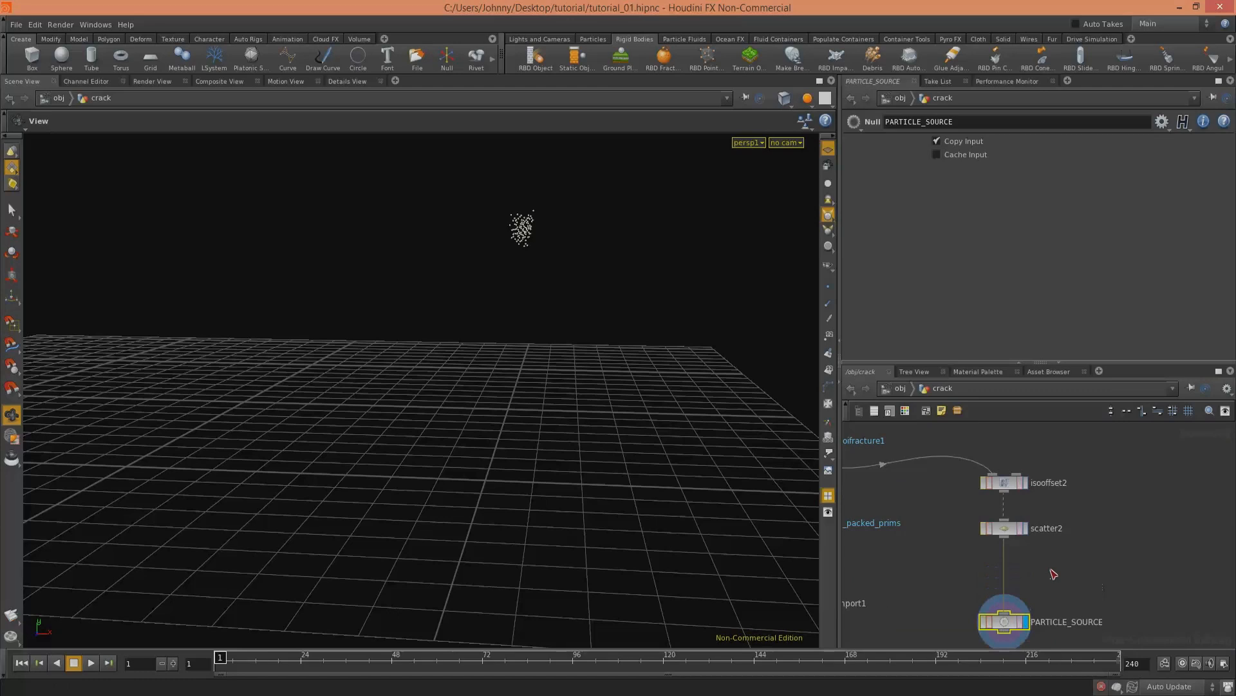
Step: Insert an AttribTransfer node between scatter2 and PARTICLE_SOURCE
key(Tab)
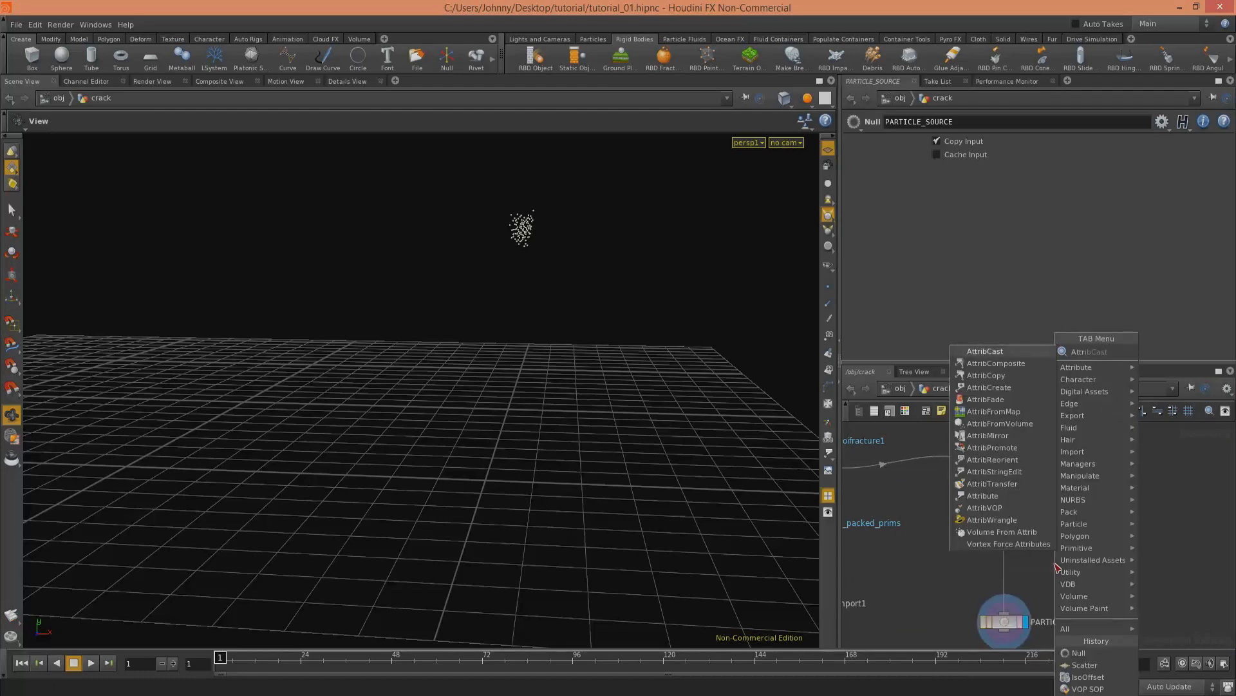
key(Down)
key(Down)
key(Down)
key(Down)
key(Down)
key(Down)
key(Down)
key(Down)
key(Down)
key(Down)
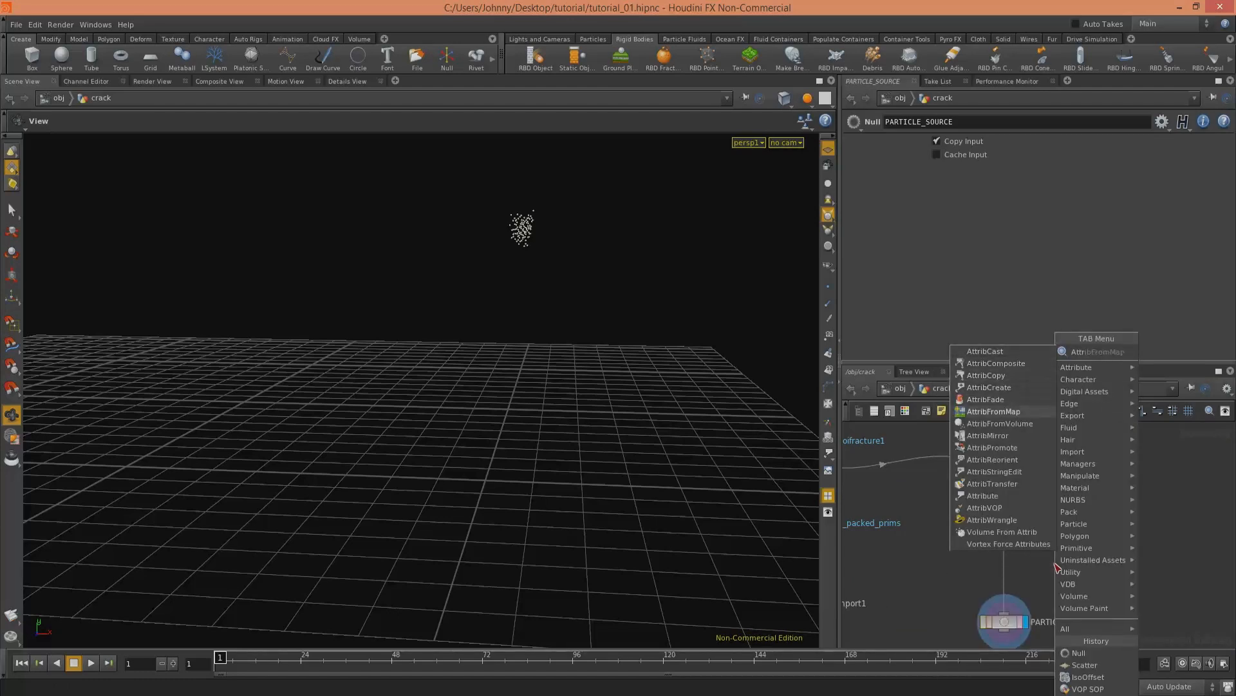
key(Down)
key(Return)
click(1005, 573)
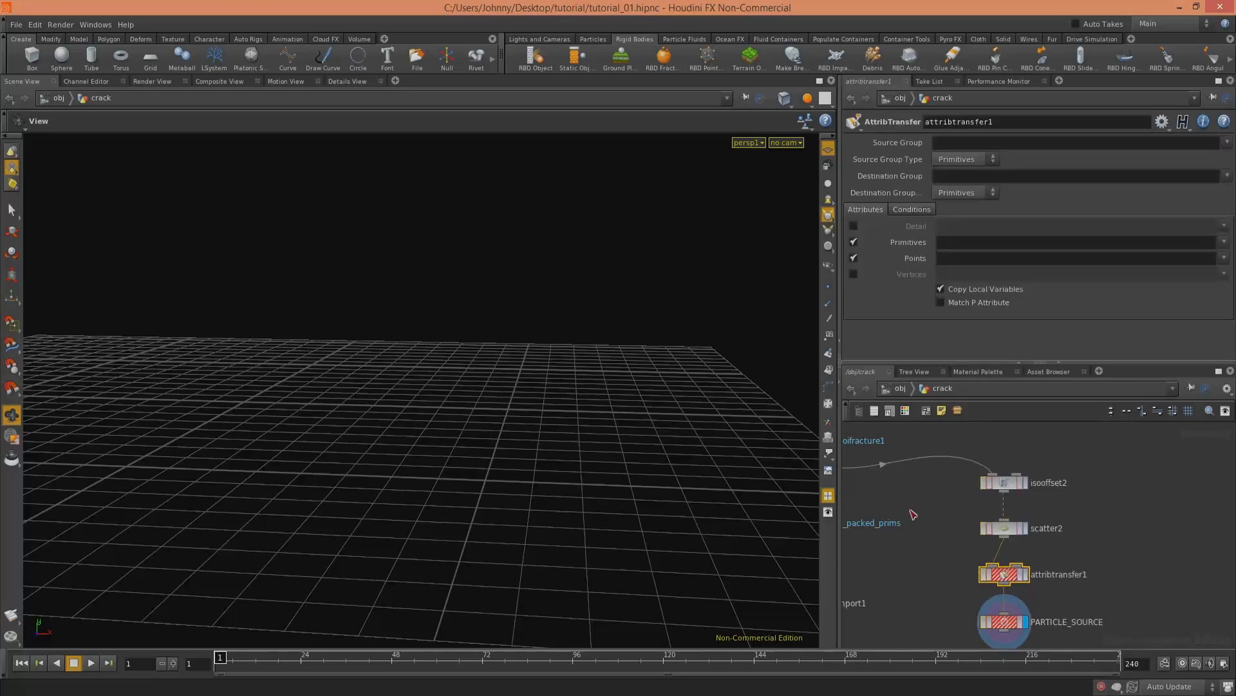
Step: Wire vopsop1's output into attribtransfer1's second input
middle_drag(895, 500, 989, 579)
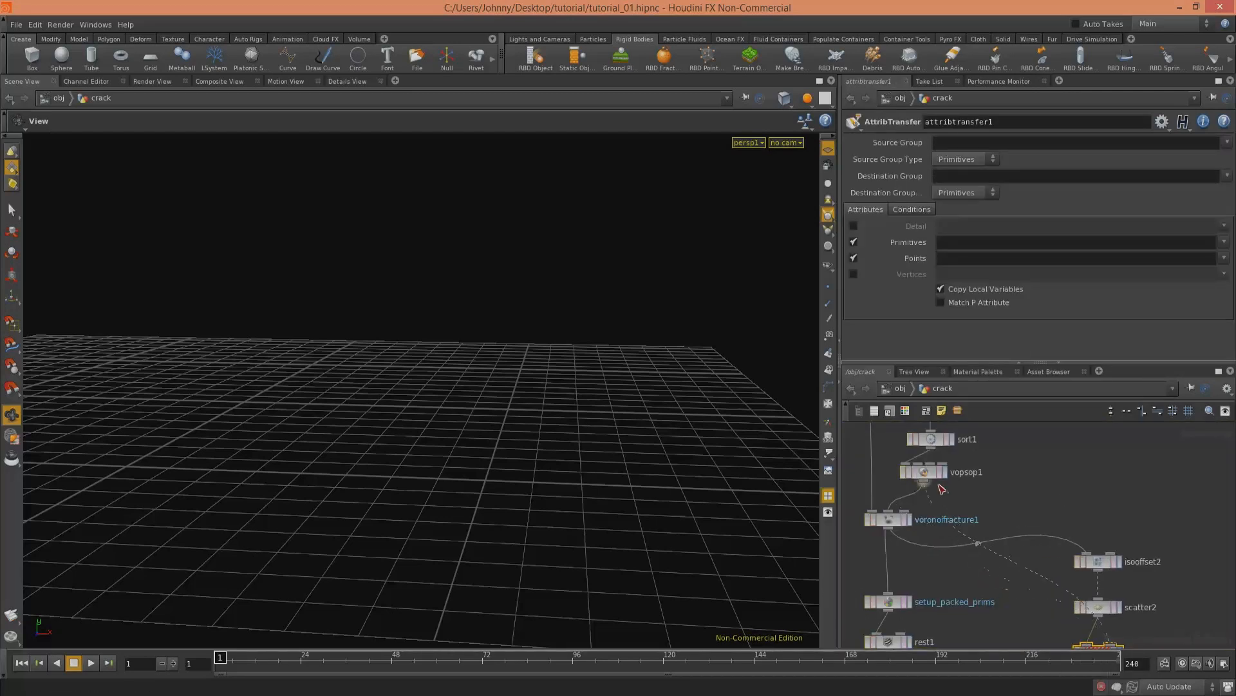
key(f)
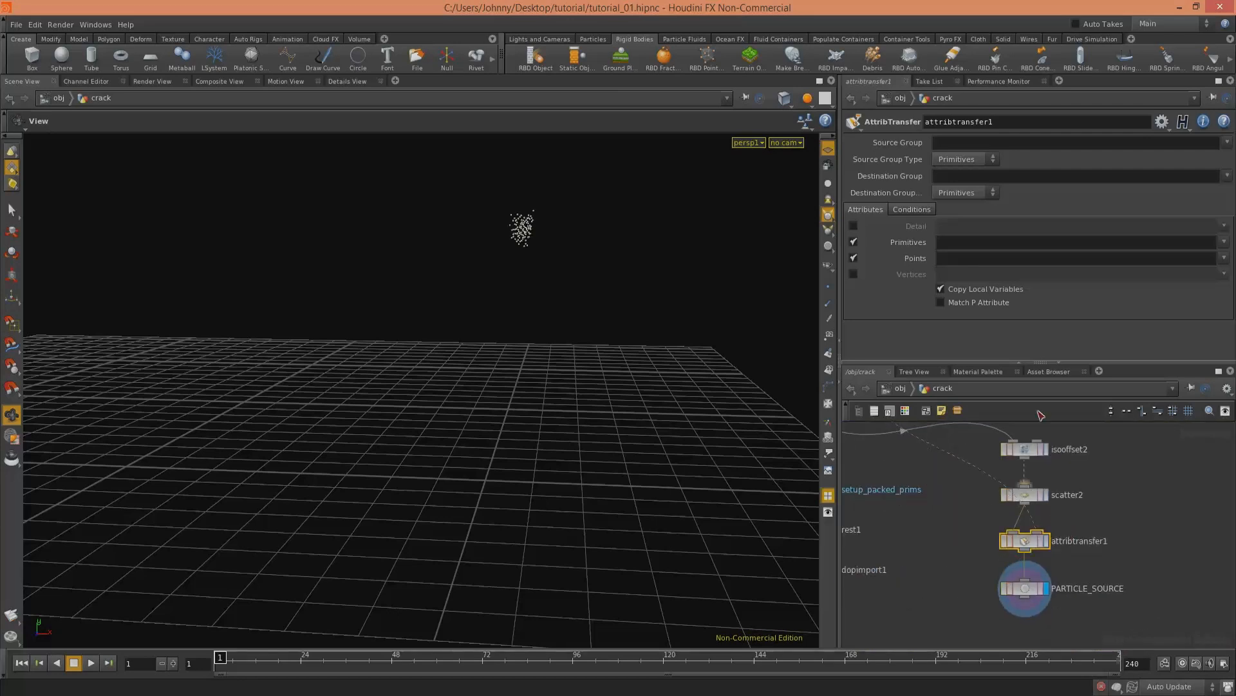
middle_drag(939, 419, 992, 565)
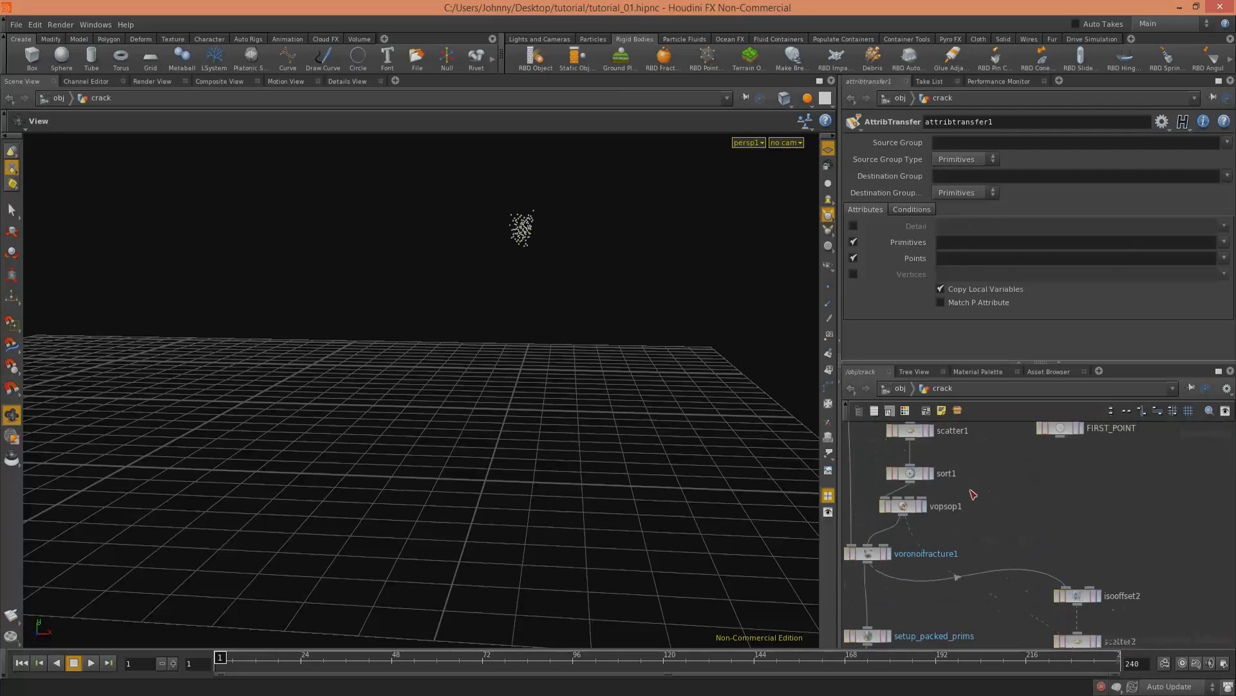
key(f)
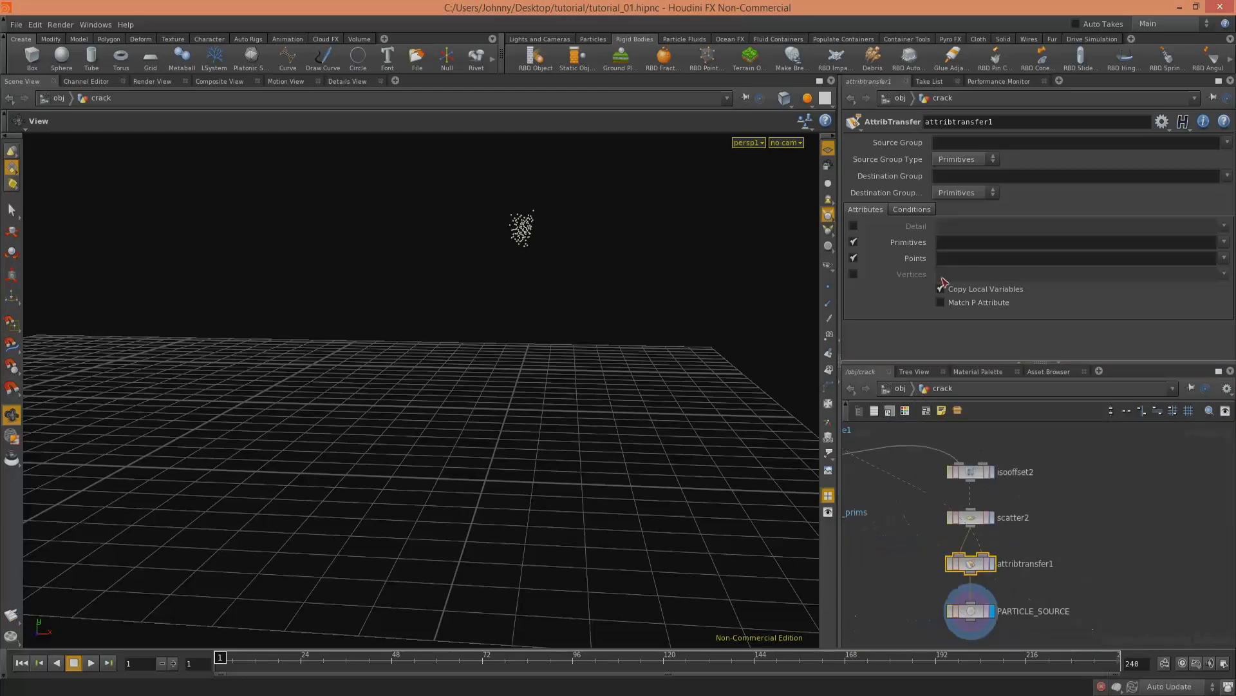
Step: Transfer only the point attribute v in attribtransfer1, with primitives disabled and both source and destination group types set to Points
click(854, 242)
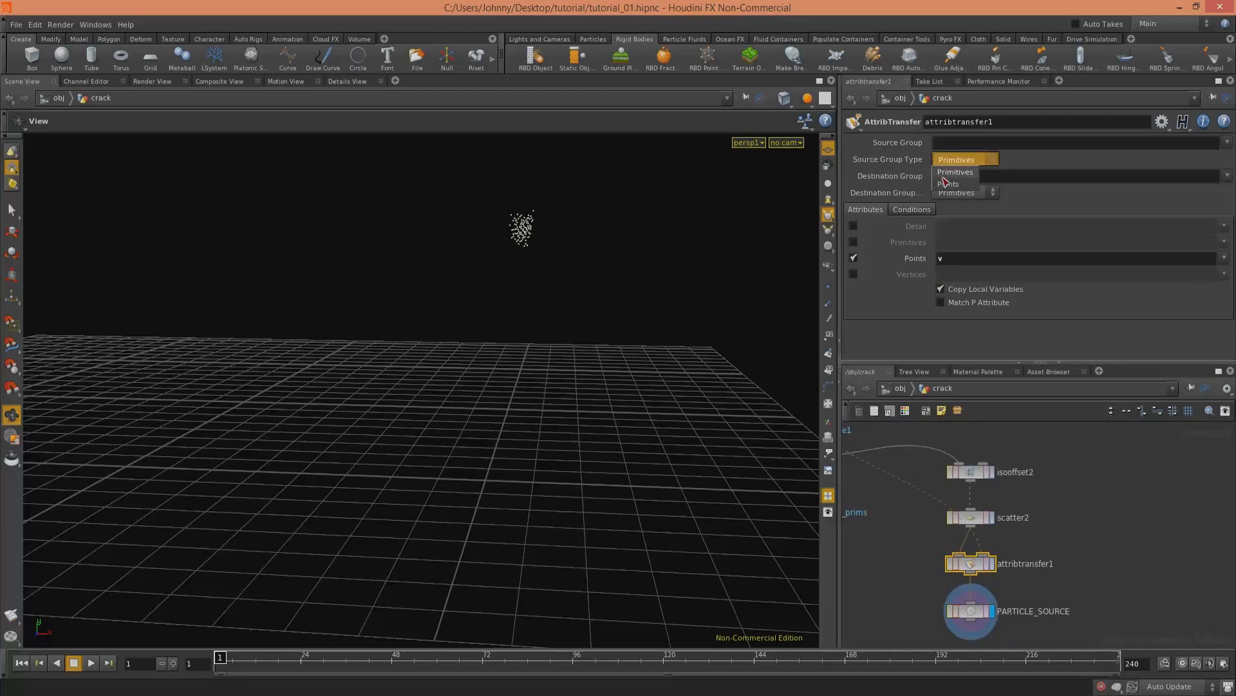
middle_drag(1033, 506, 1040, 460)
middle_drag(1080, 516, 1195, 518)
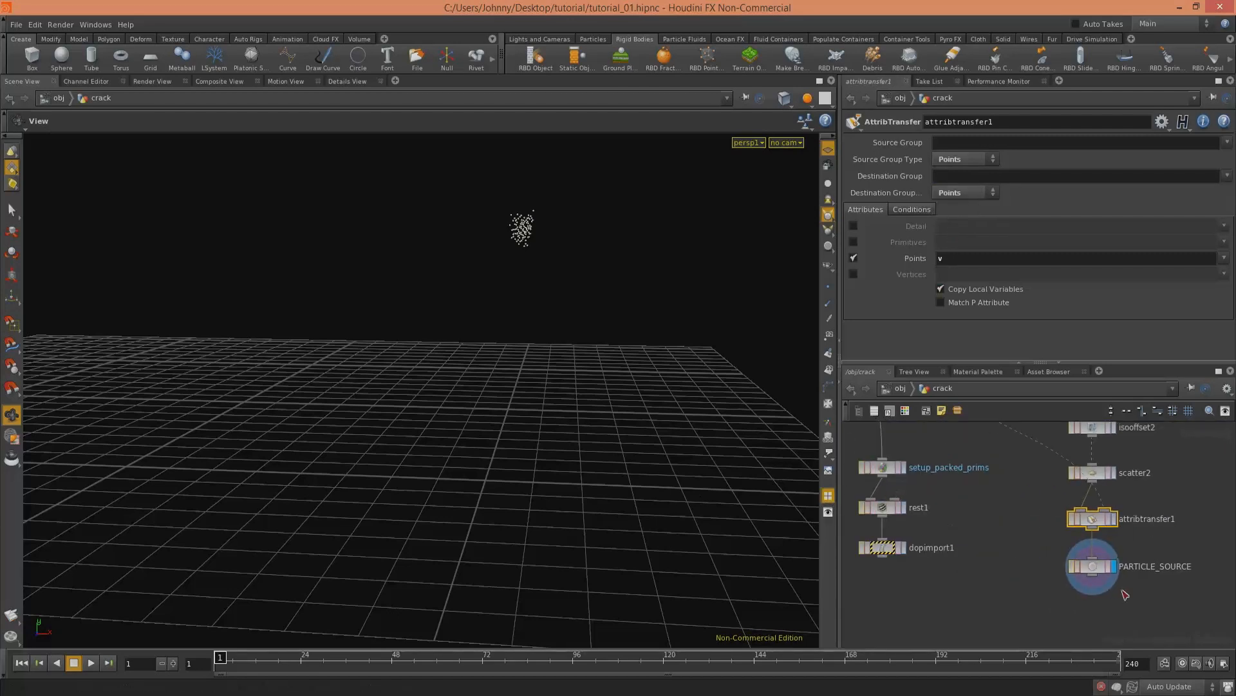
Step: Add a Dop Import node below PARTICLE_SOURCE, connect it to that null and make it the displayed node
middle_drag(1140, 628, 1082, 579)
key(Tab)
text(Dop)
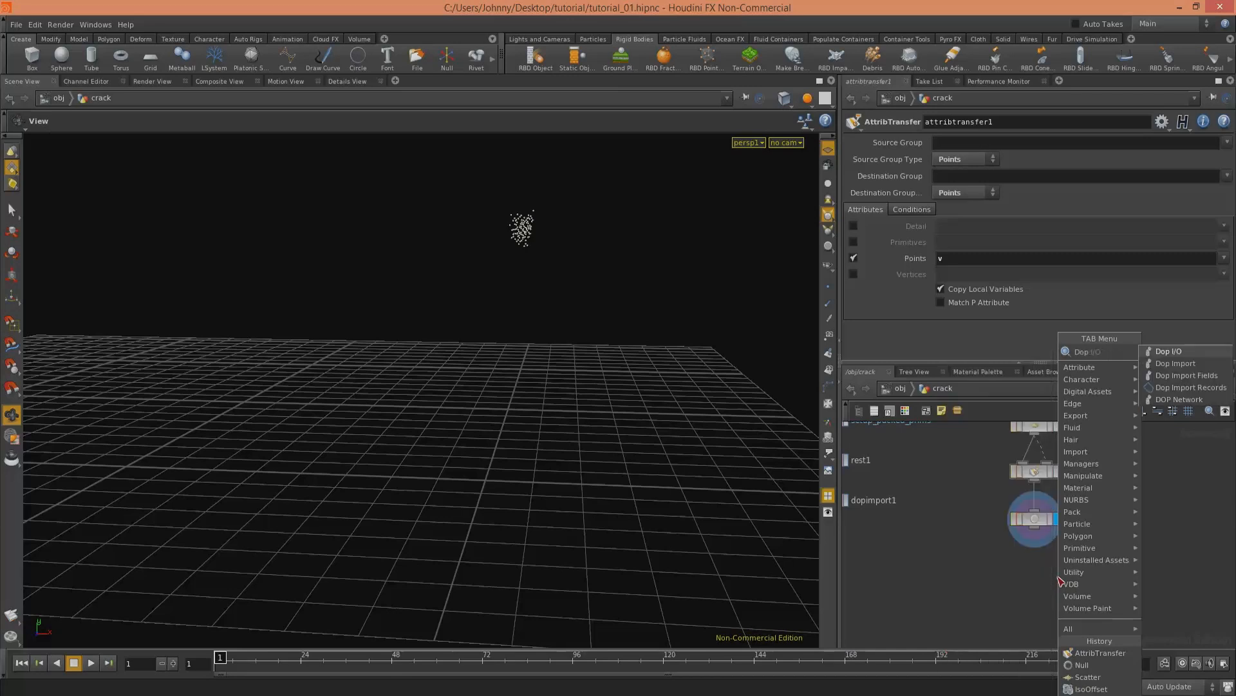
click(1176, 364)
click(1039, 578)
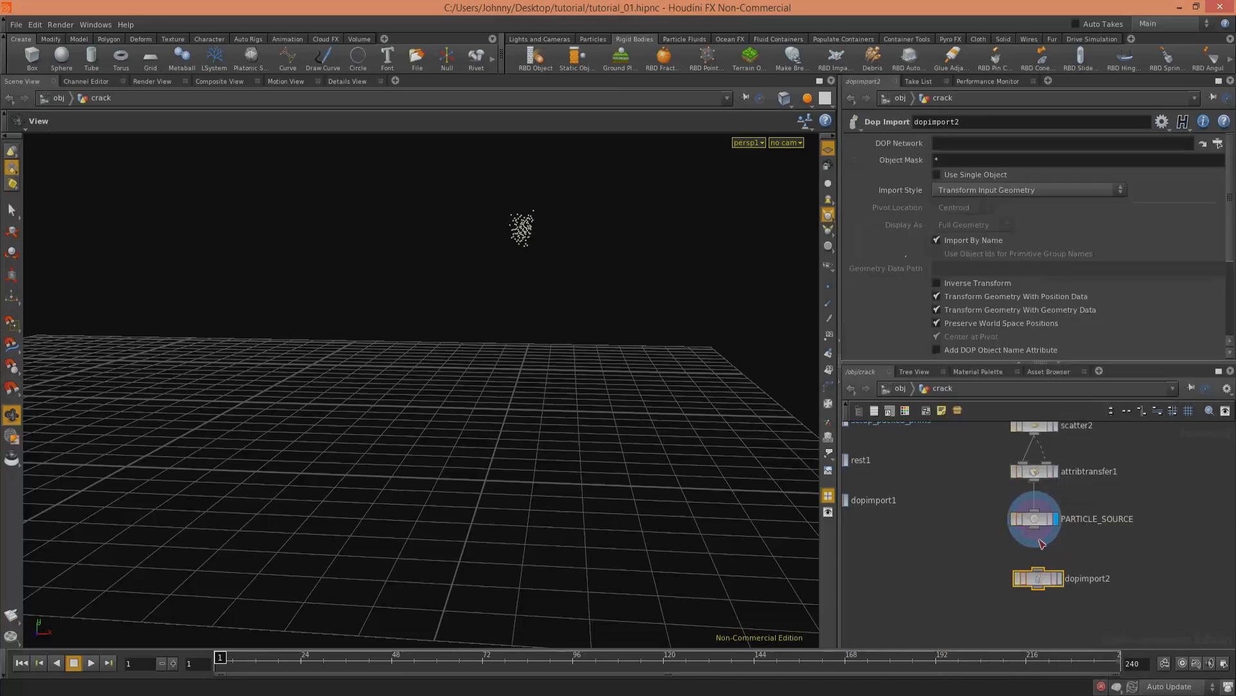
click(1056, 582)
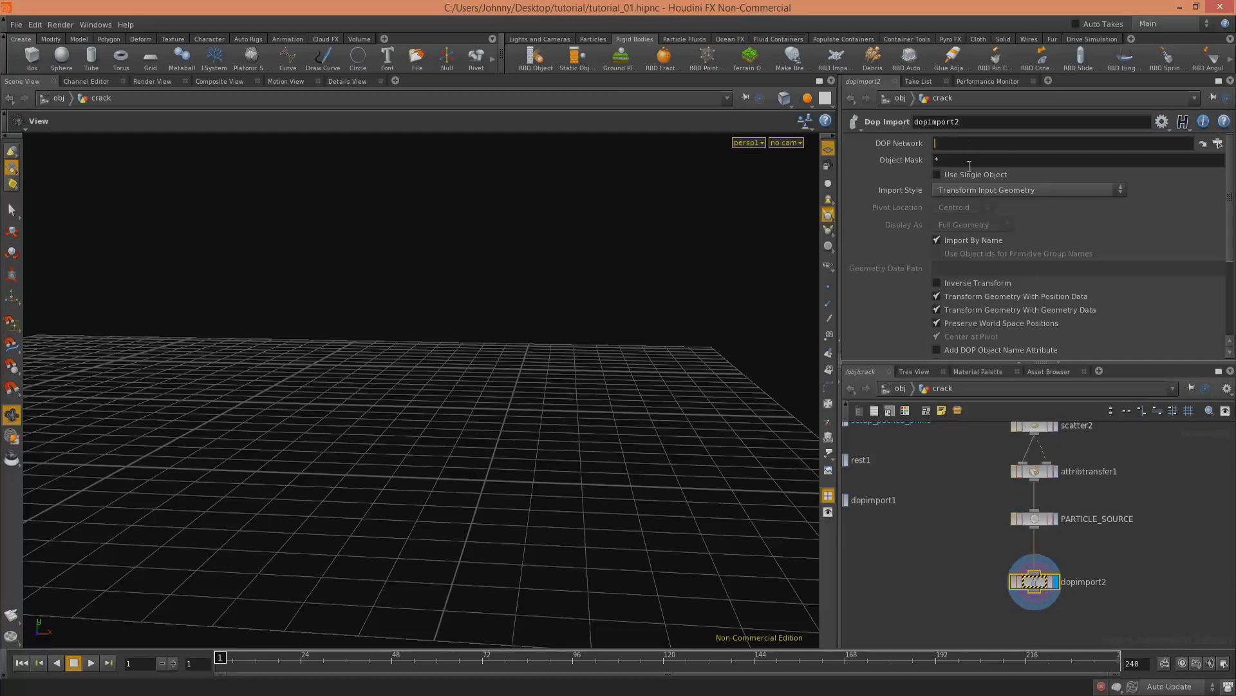
Step: Set dopimport2's DOP Network to /obj/AutoDopNetwork and its Object Mask to popobject1
click(1218, 143)
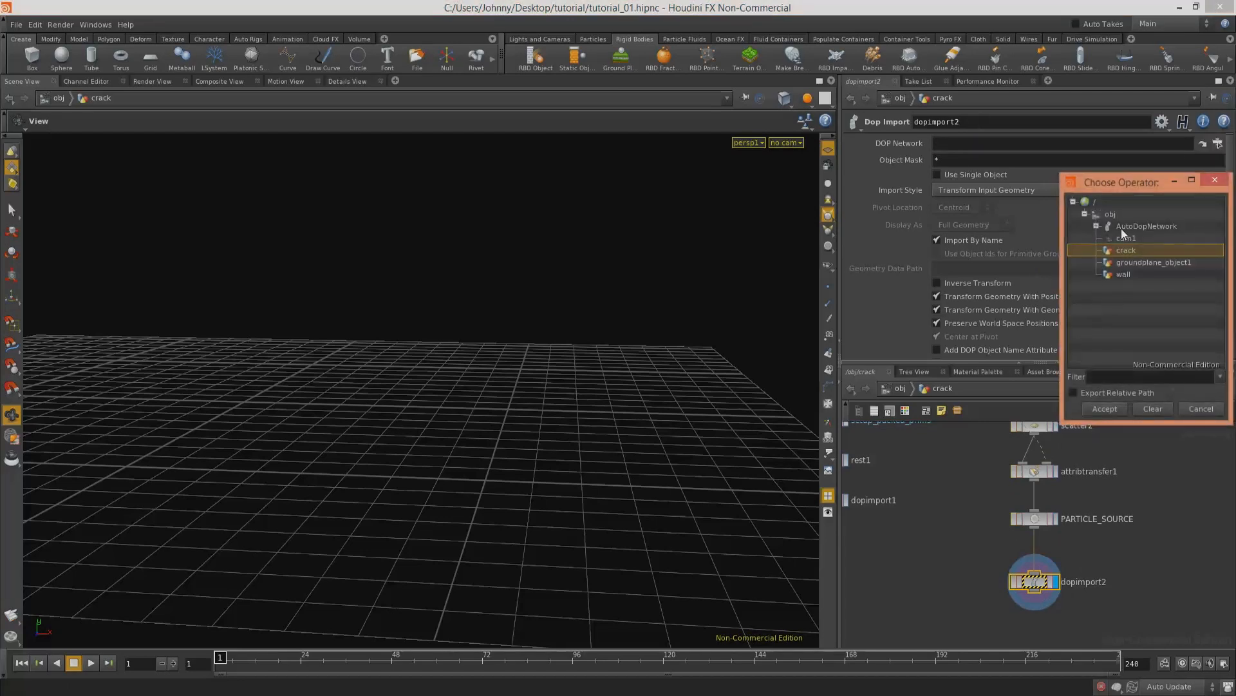
key(Return)
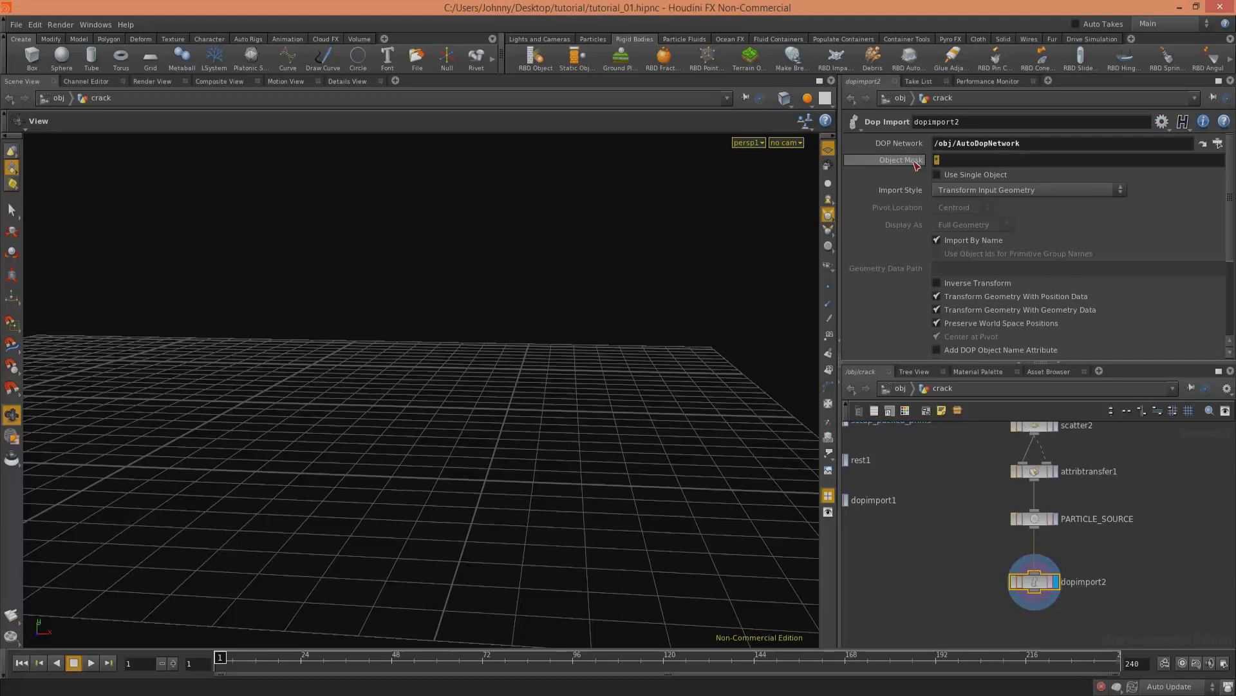
text(popobject1)
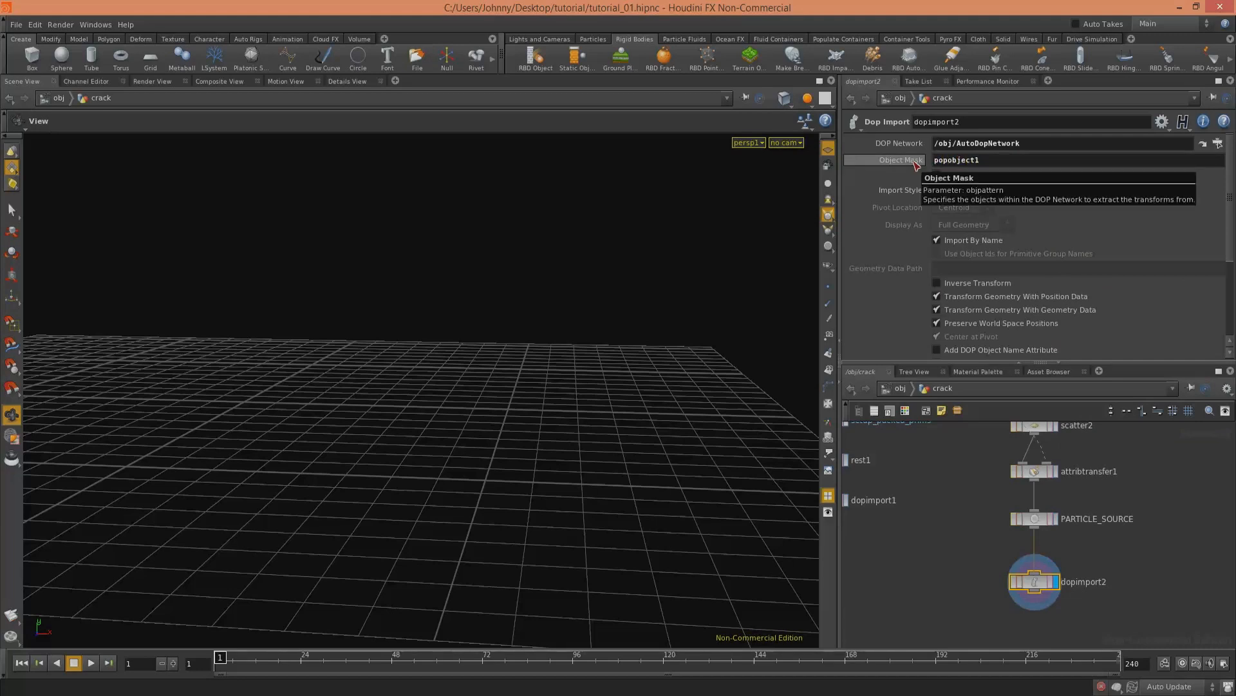
Step: Play the simulation to frame 12 and set dopimport2's import style to Fetch Unpacked Geometry from DOP Network
click(91, 662)
click(74, 662)
drag(436, 433, 535, 403)
click(960, 190)
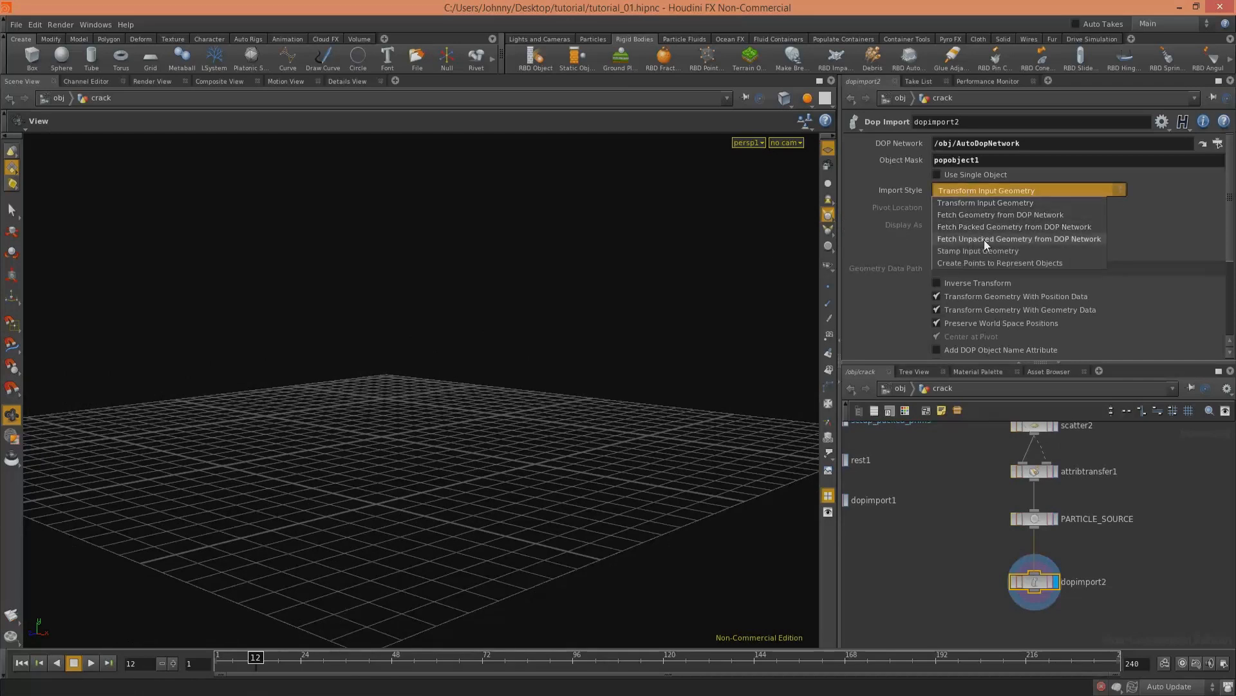
click(988, 241)
drag(786, 286, 617, 391)
middle_drag(928, 479, 1012, 533)
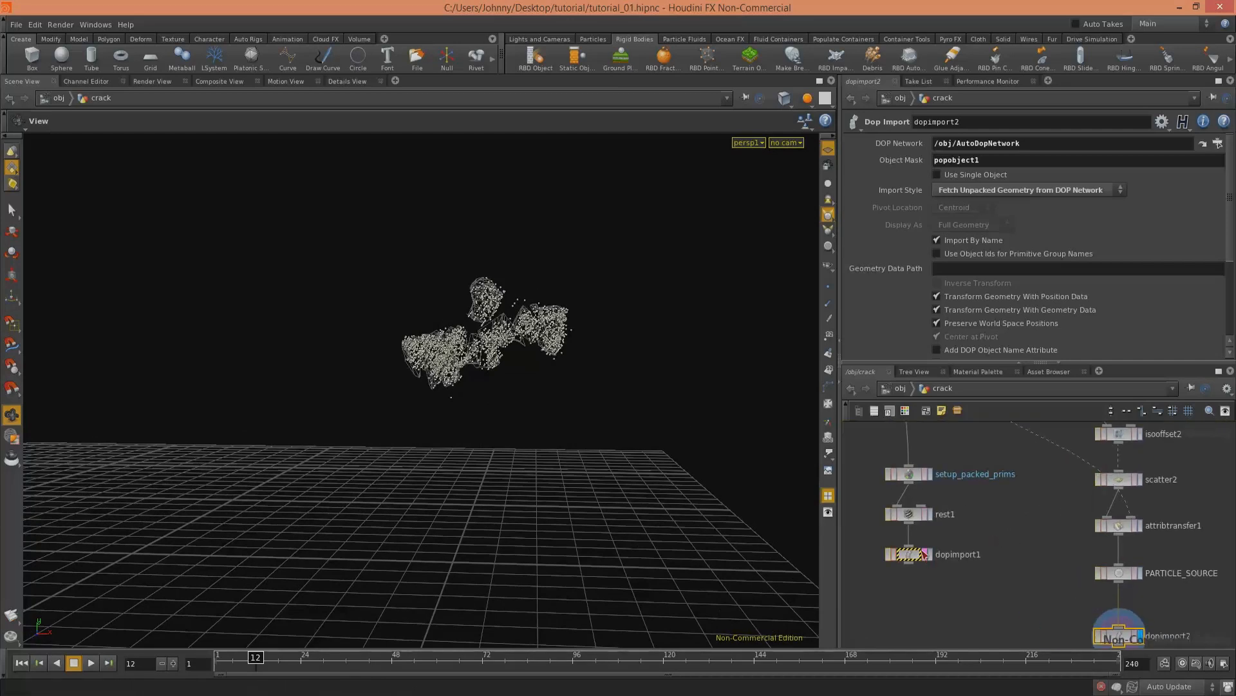
middle_drag(305, 458, 259, 461)
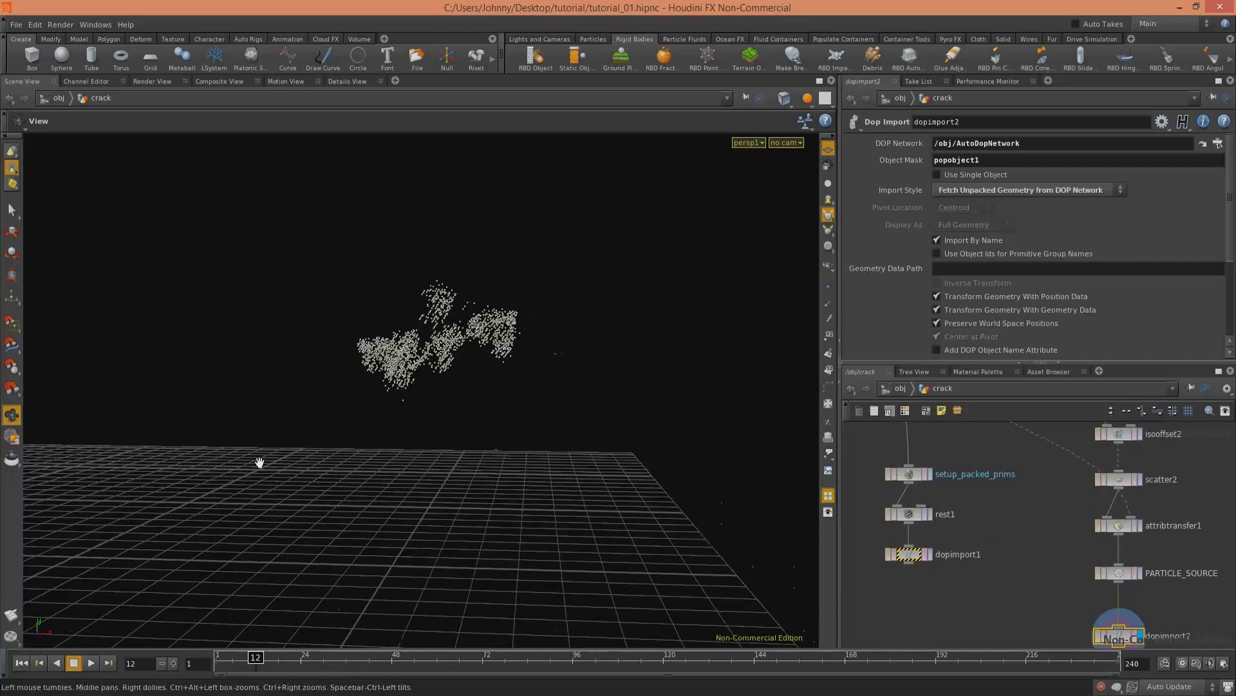
Step: Play the simulation on to frame 48 and examine the imported particles' motion from several sides
click(29, 663)
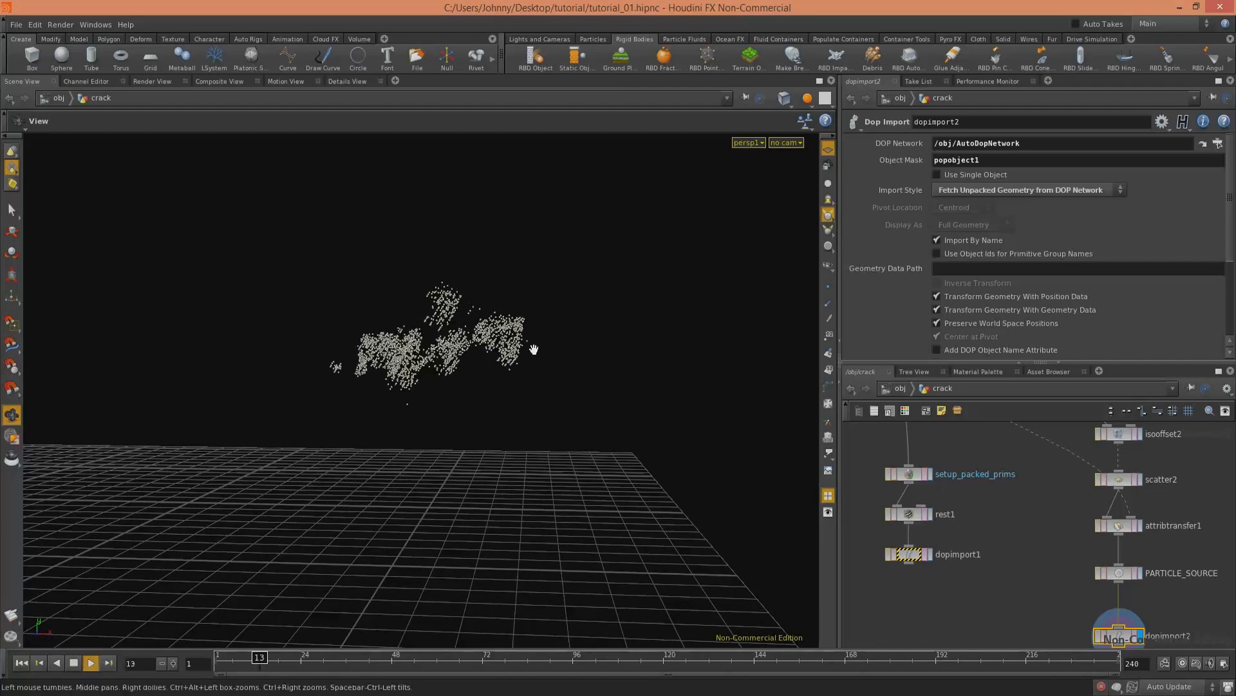
drag(433, 345, 383, 345)
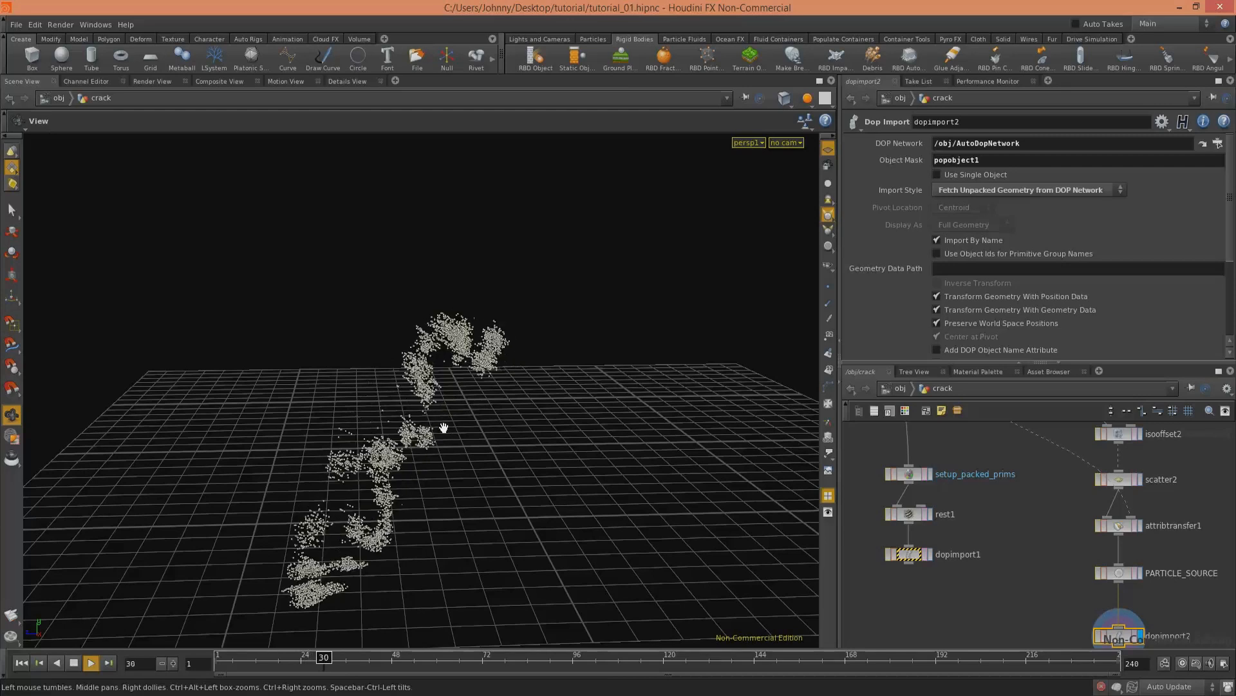
drag(486, 433, 577, 462)
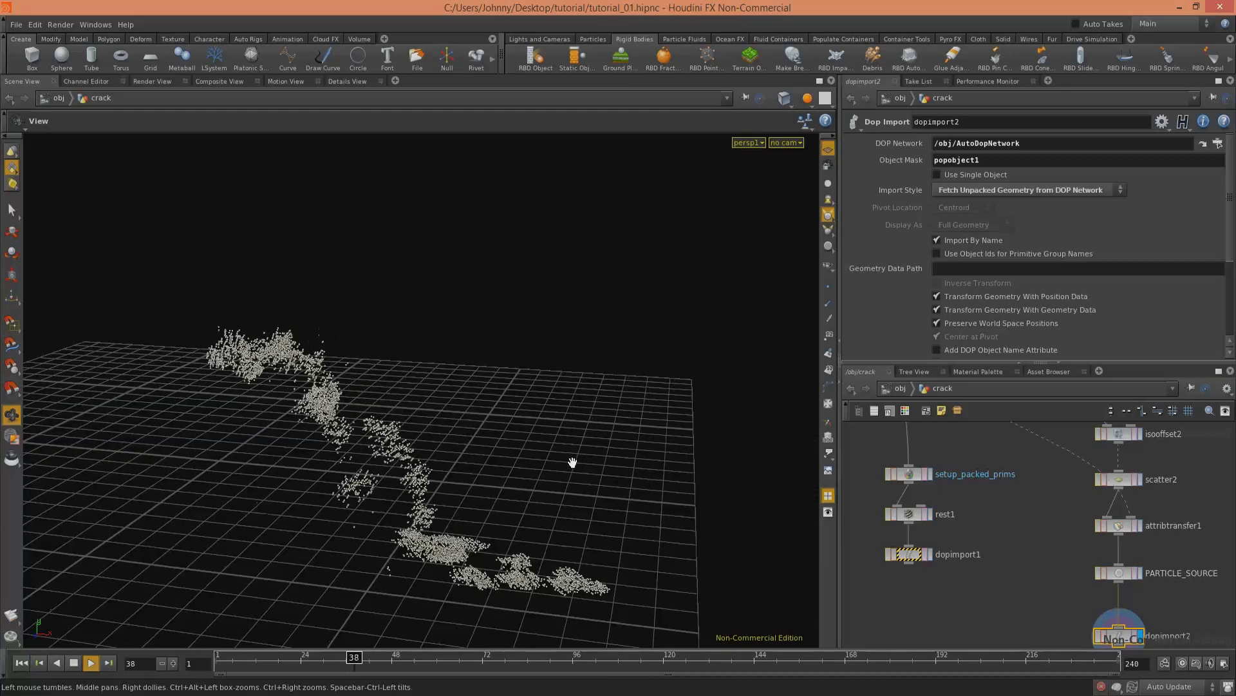
click(73, 663)
drag(155, 578, 740, 460)
Step: Leave the crack object for the object level and open the AutoDopNetwork simulation network
middle_drag(985, 513, 954, 485)
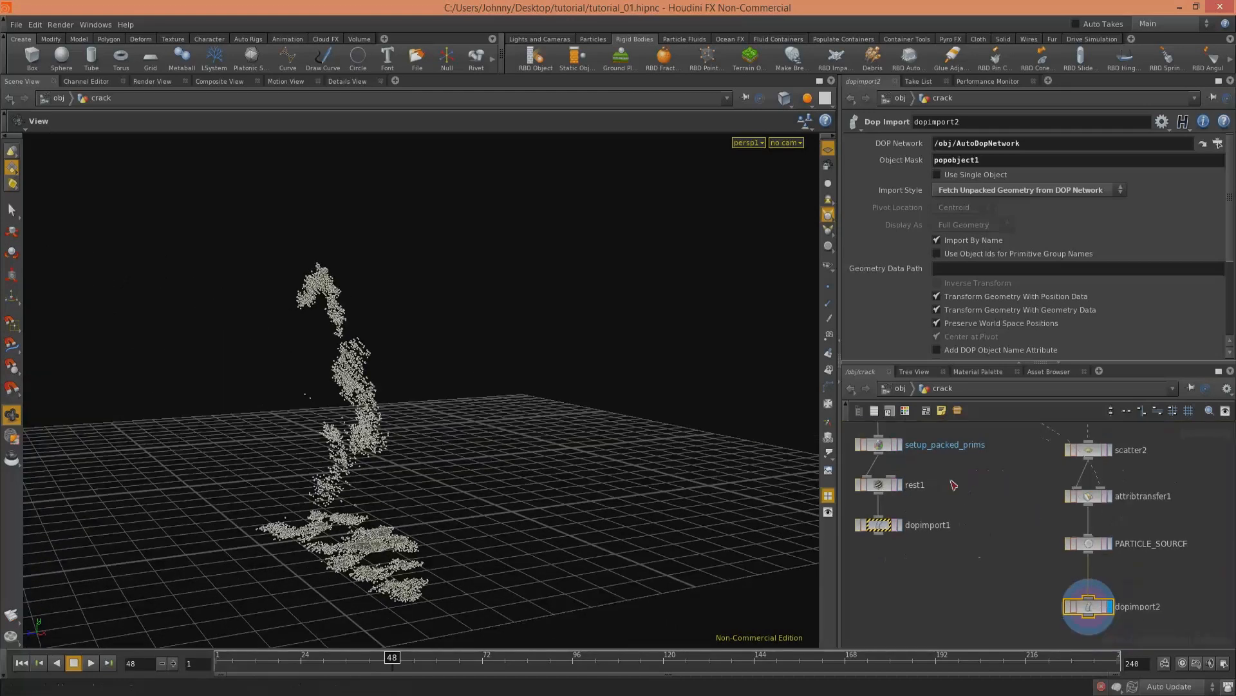
click(902, 388)
middle_drag(1079, 547, 1082, 513)
click(999, 545)
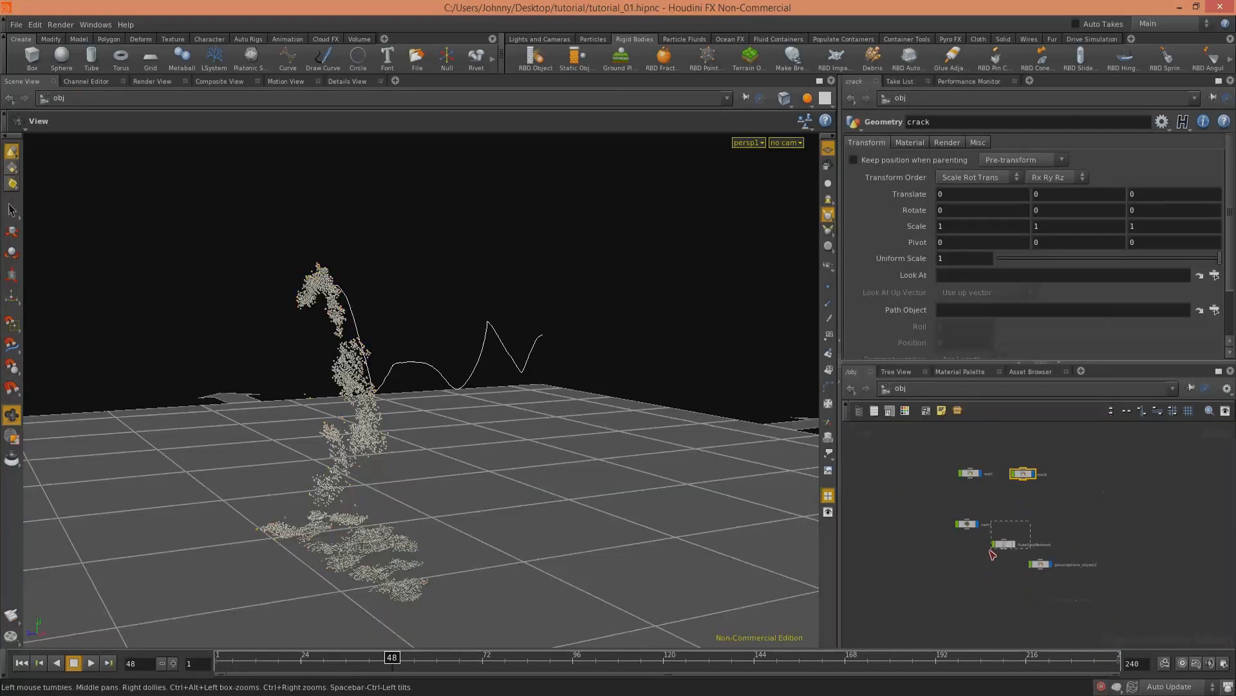
drag(669, 507, 428, 426)
key(Return)
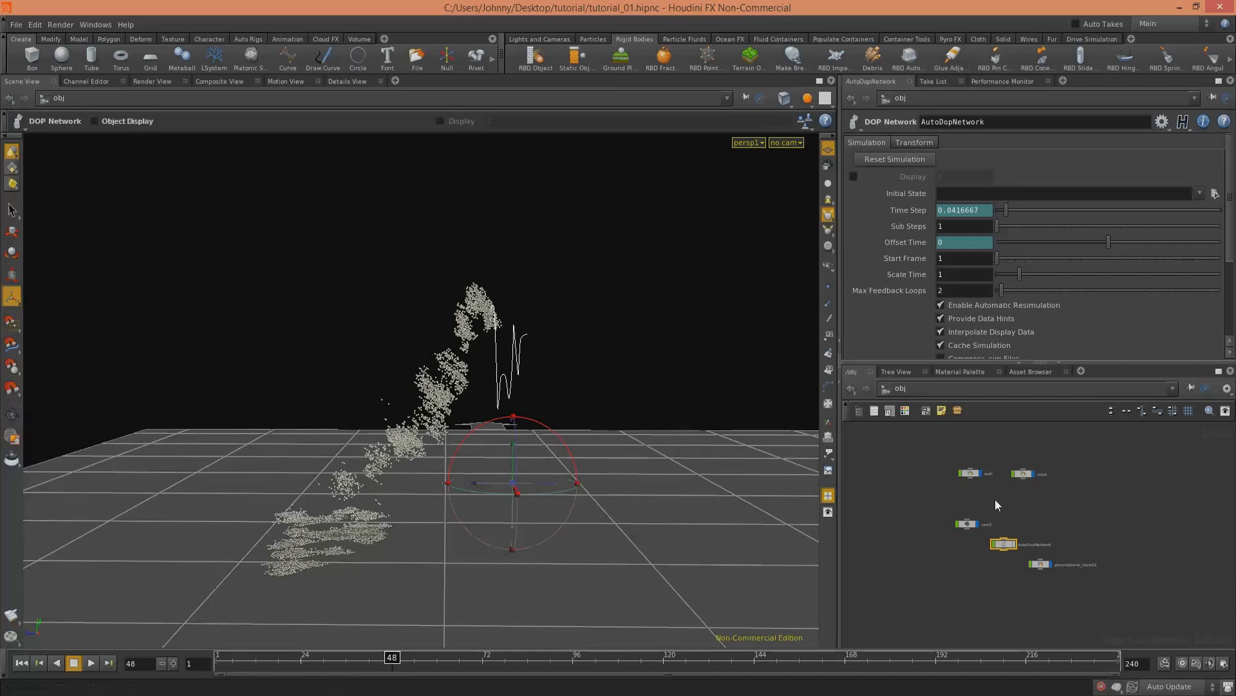
double_click(1002, 544)
middle_drag(1082, 601, 1085, 561)
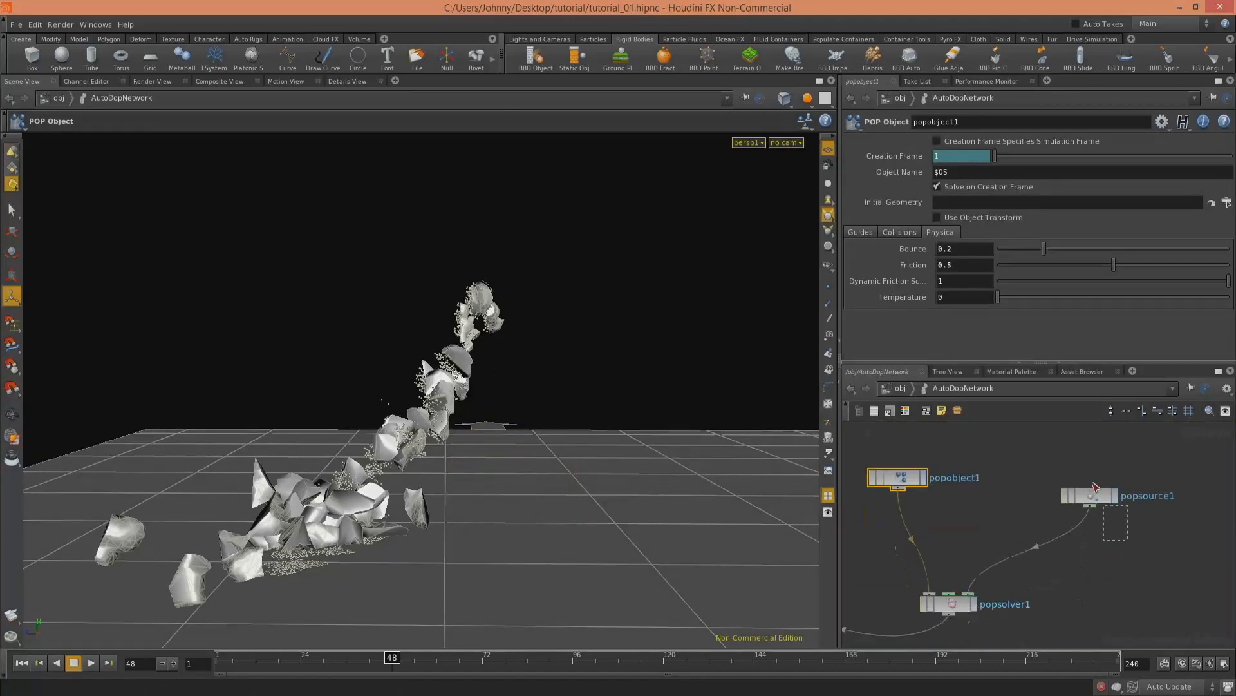
Step: Set popsource1's Initial Velocity to Add to inherited velocity
click(1088, 495)
click(893, 159)
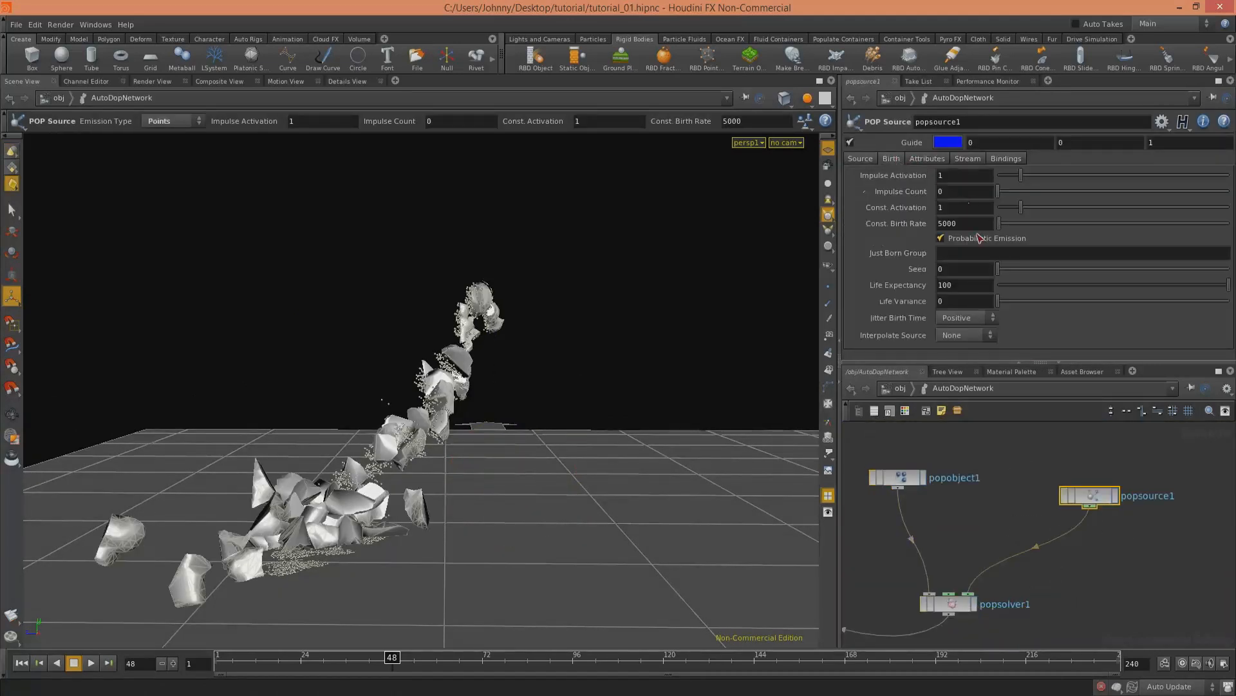
click(937, 161)
middle_drag(882, 212, 958, 208)
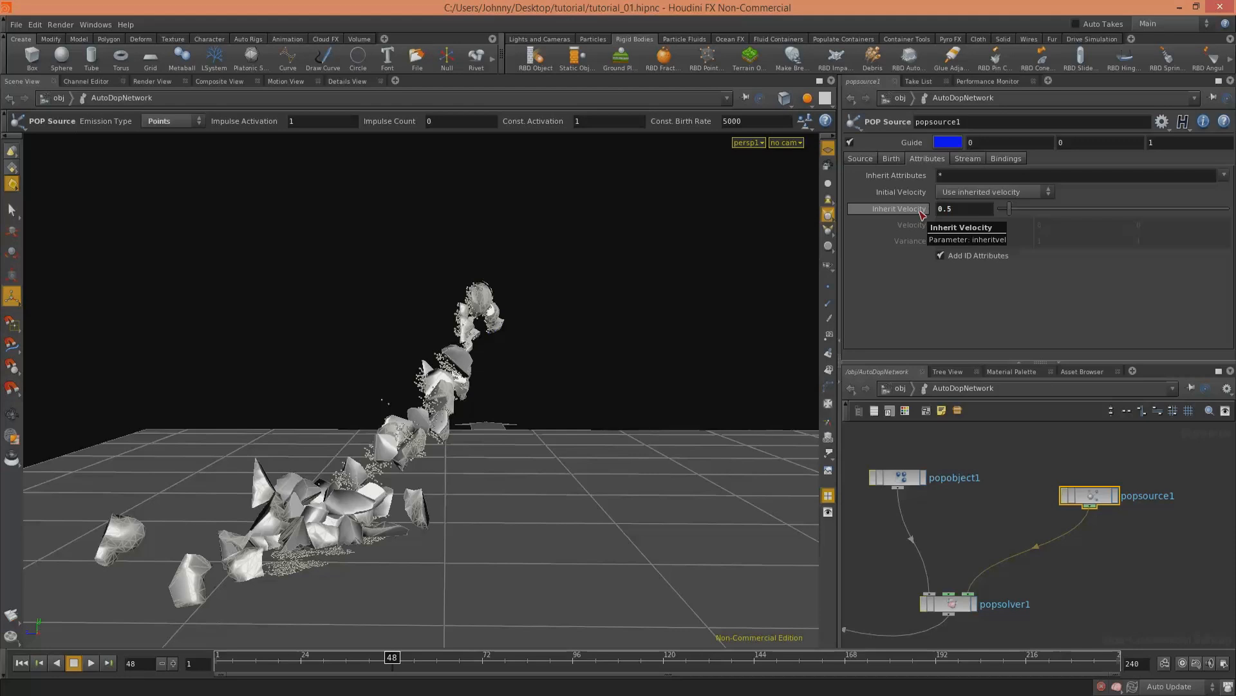
click(985, 192)
click(977, 230)
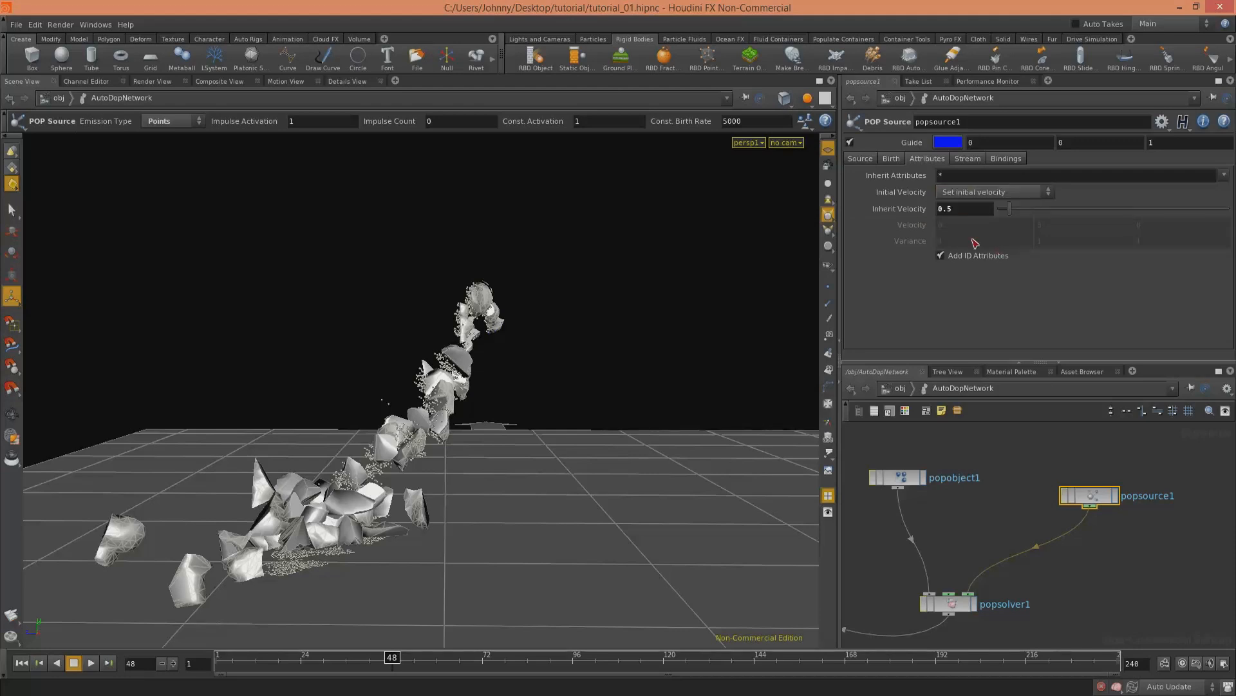
click(964, 193)
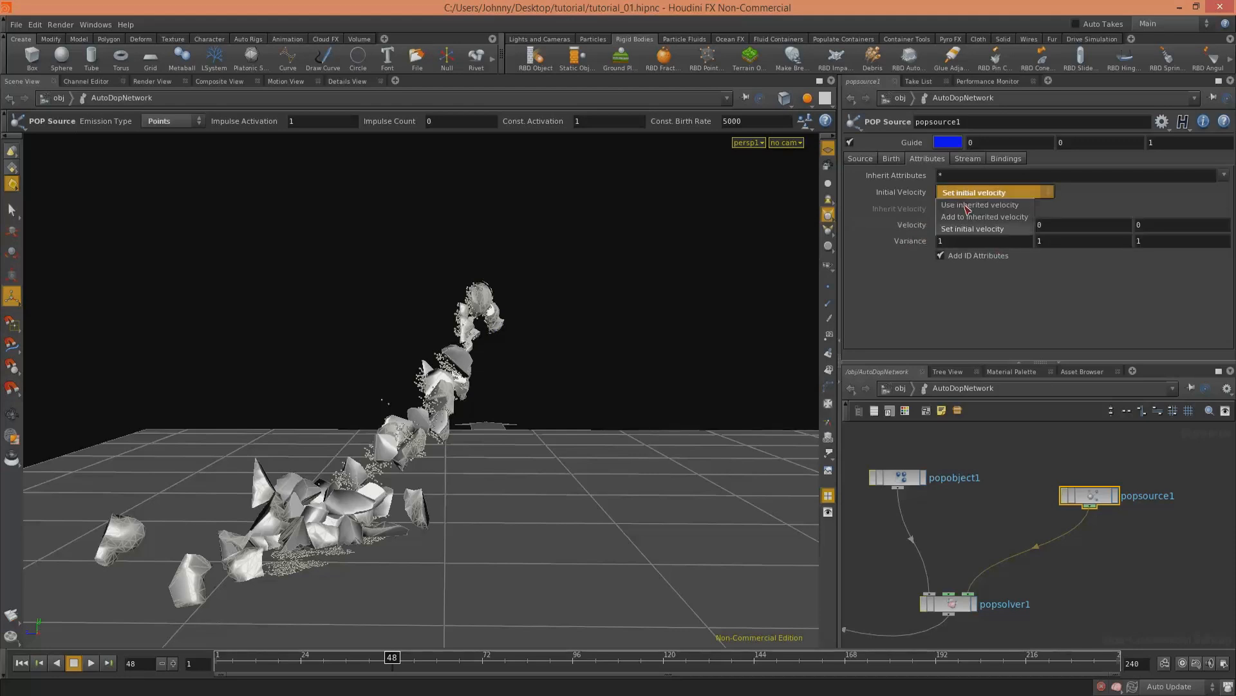
click(963, 217)
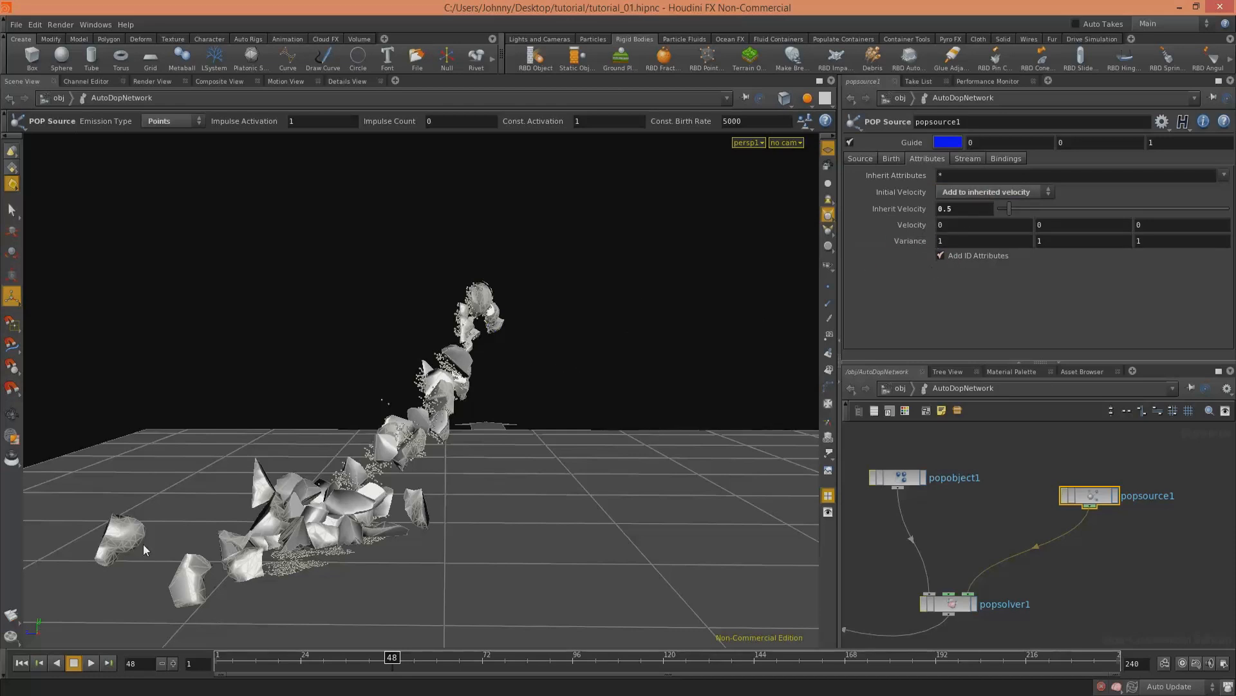
Step: Play the simulation to frame 44, replay it from the first frame and examine how the particles spread around the falling crack pieces
click(91, 663)
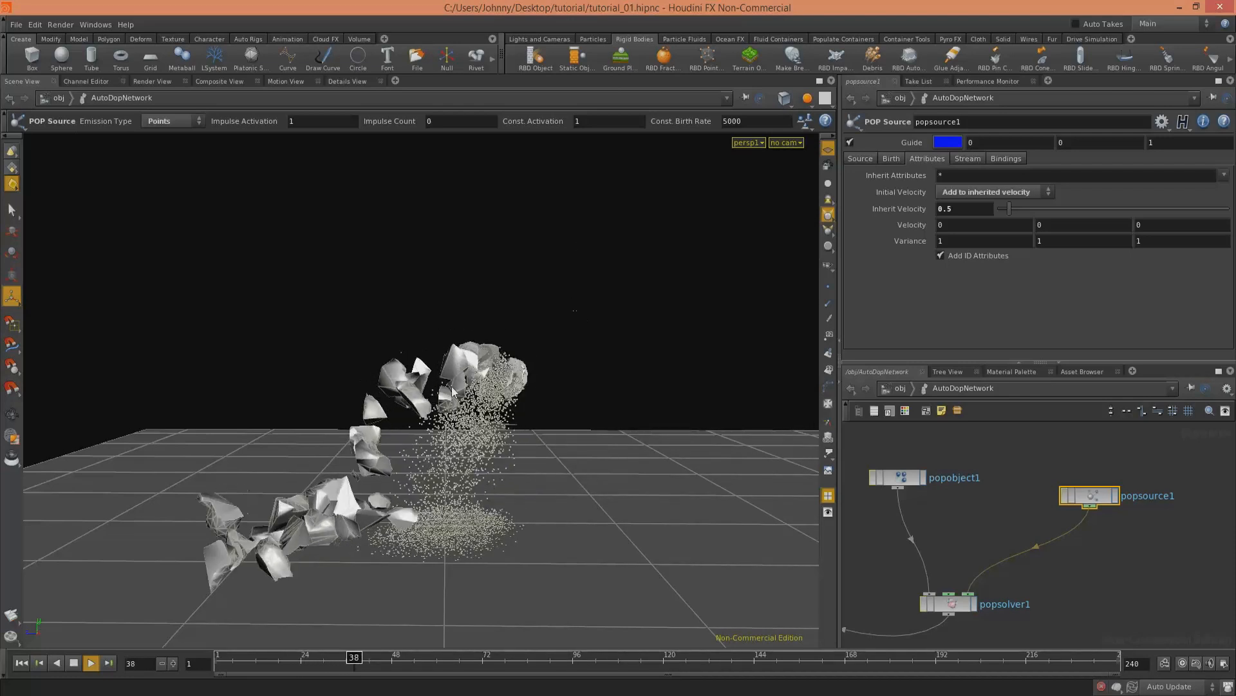
key(Escape)
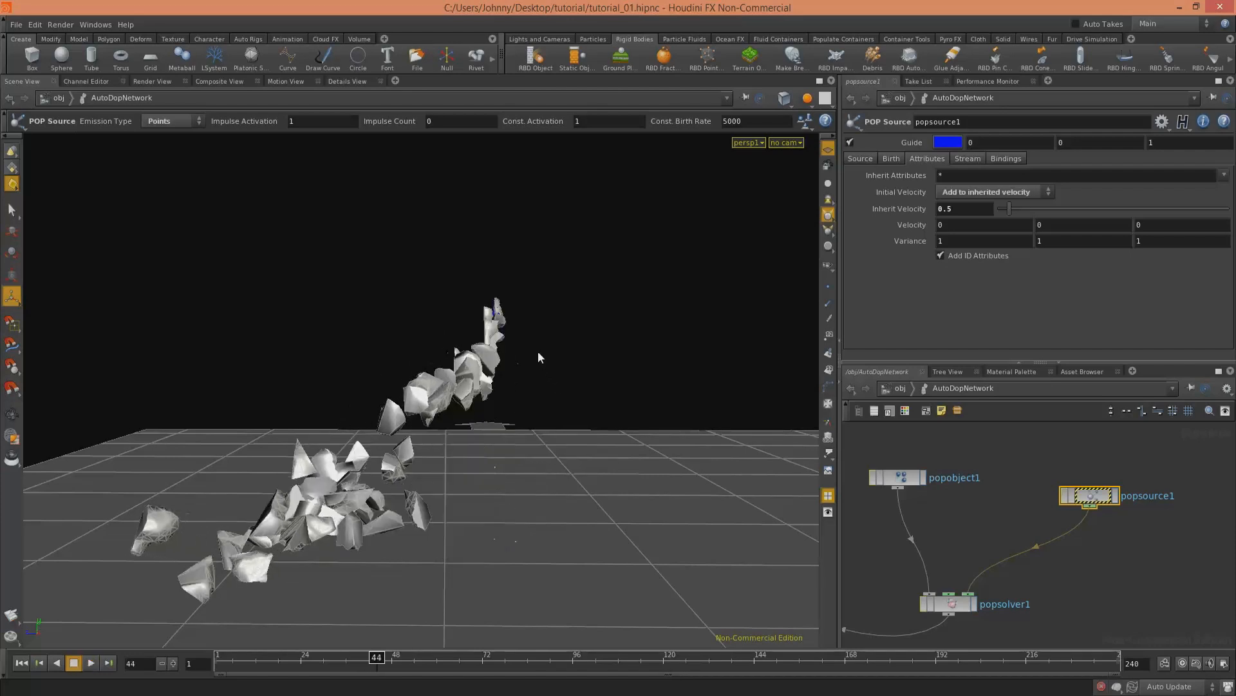
alt+drag(538, 357, 175, 590)
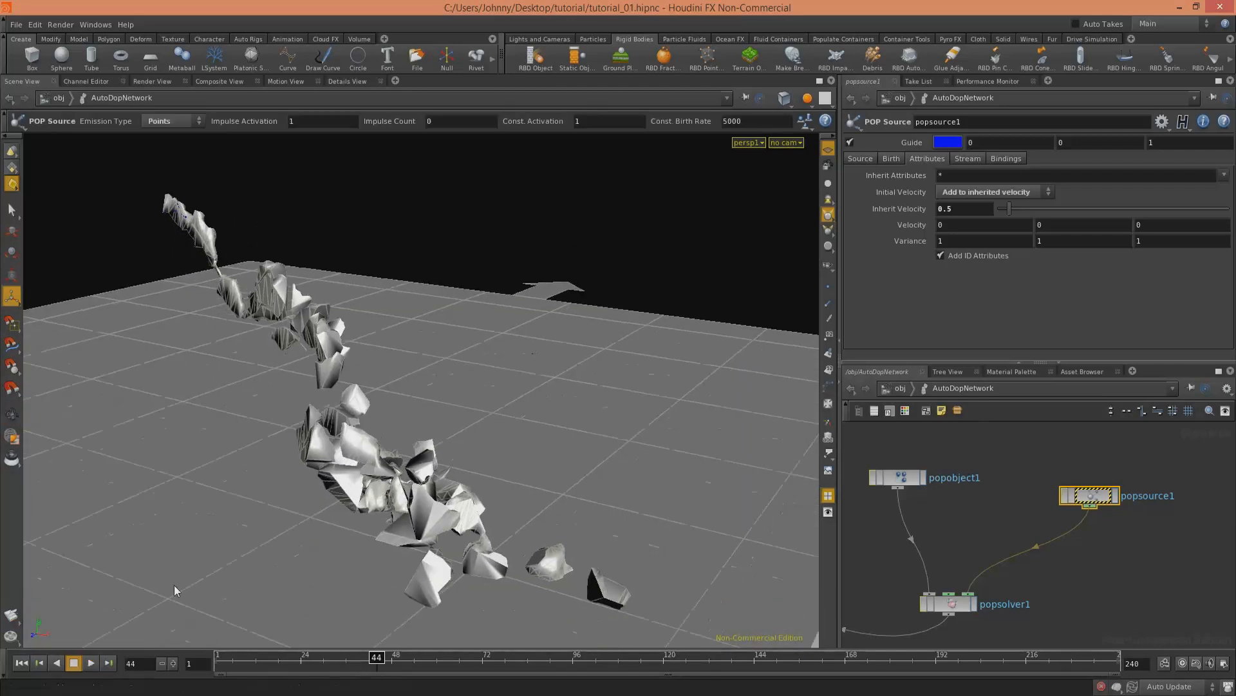
click(21, 662)
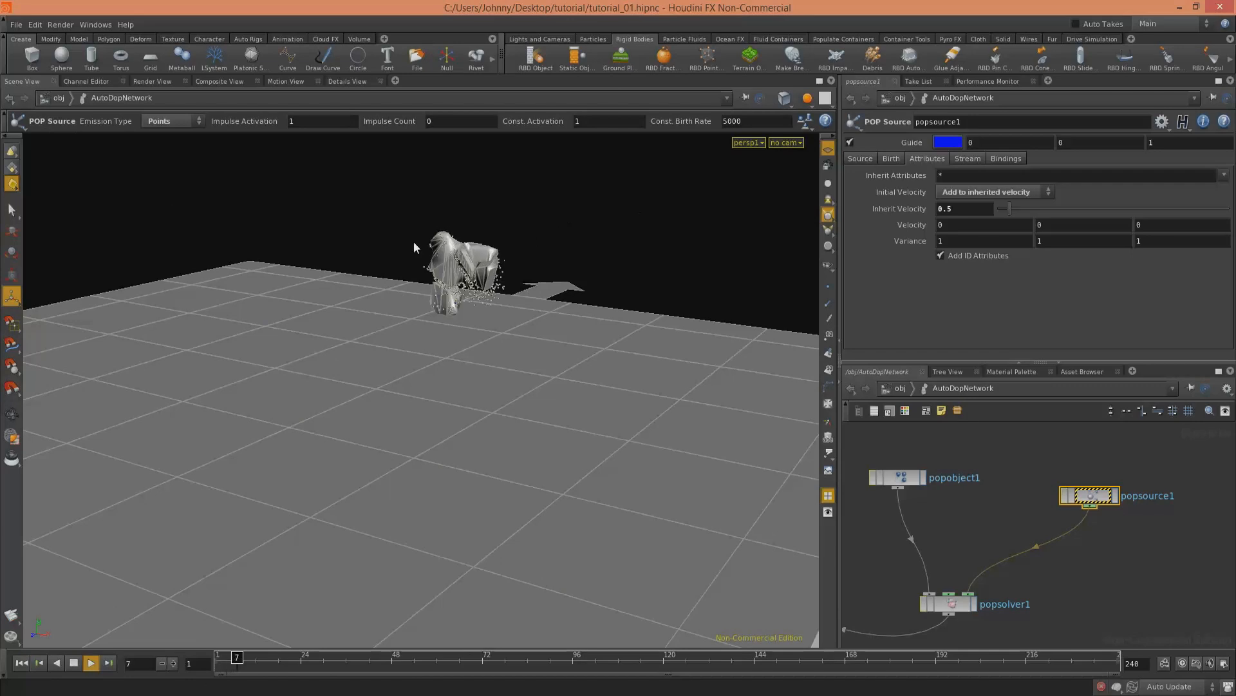
right_click(395, 359)
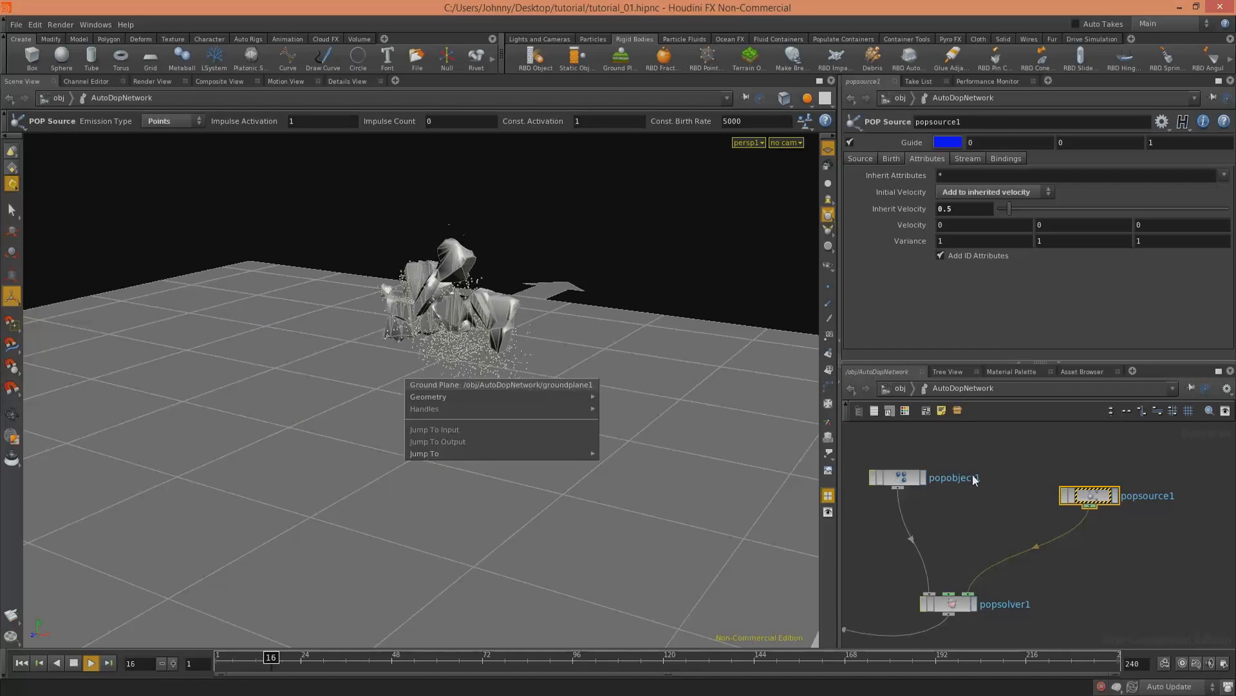
Step: Watch the running particle simulation, stop playback and examine how the particles are emitted around the fractured pieces
click(544, 363)
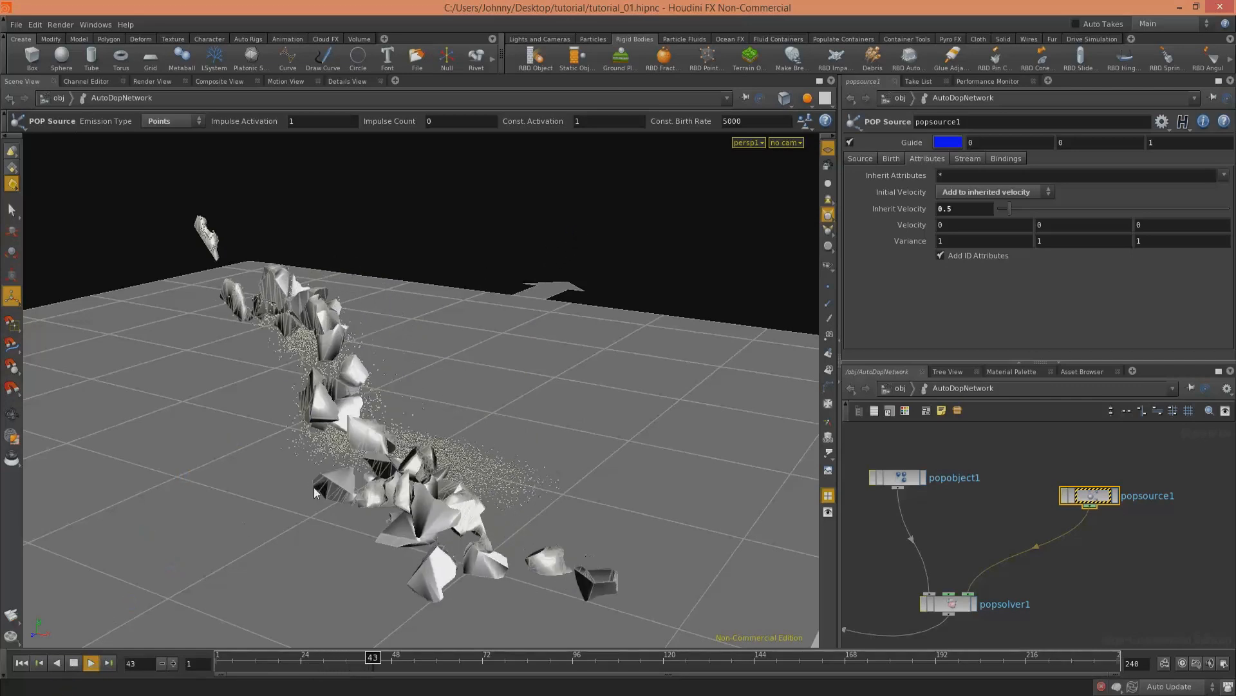
click(74, 662)
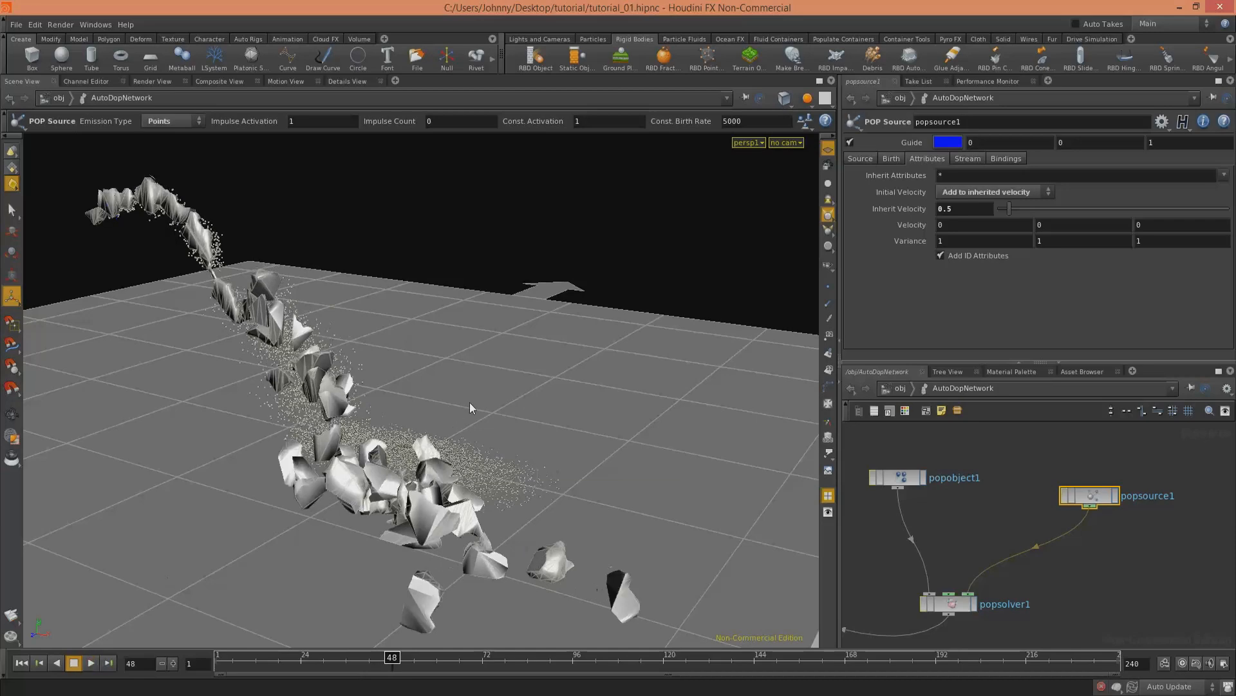
drag(437, 383, 517, 430)
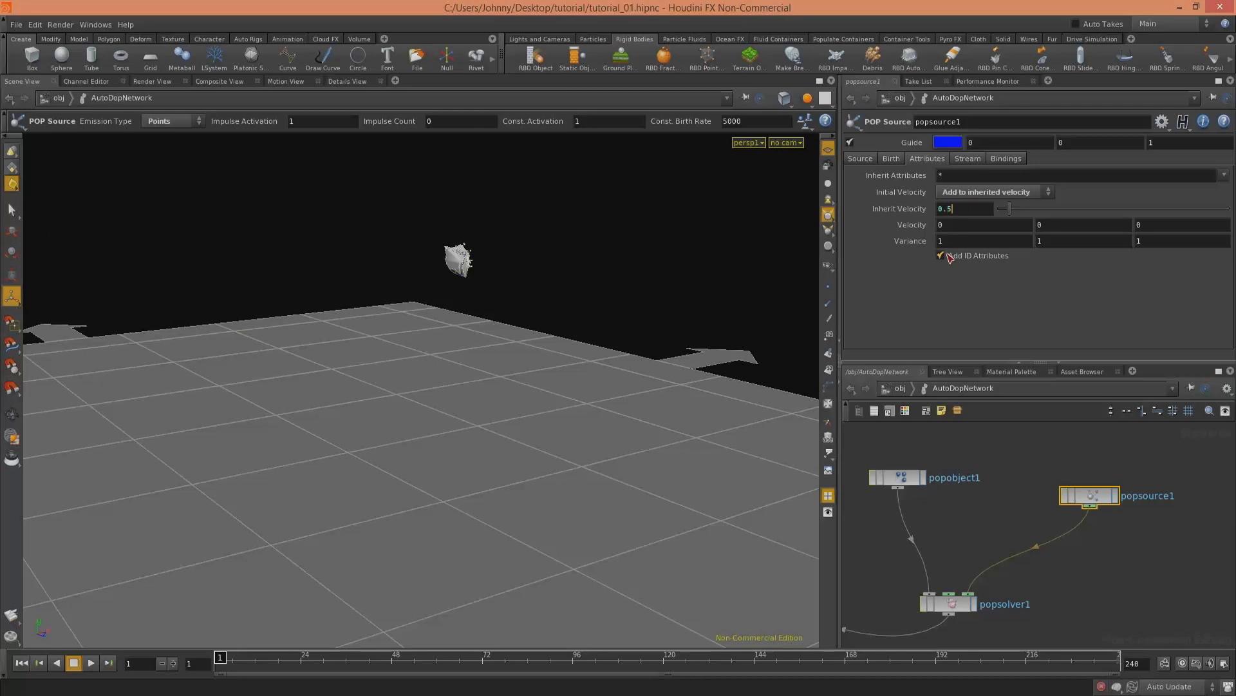
Step: Set the POP source's Inherit Velocity to 0.75 and its Velocity to 0.2 on all three axes
text(0.75)
key(Return)
middle_click(916, 225)
key(Escape)
Step: Play the simulation with the new velocities and examine how the particles spread along the trail of falling pieces
drag(571, 243, 510, 281)
right_drag(511, 282, 477, 345)
middle_drag(477, 345, 494, 346)
drag(553, 332, 465, 383)
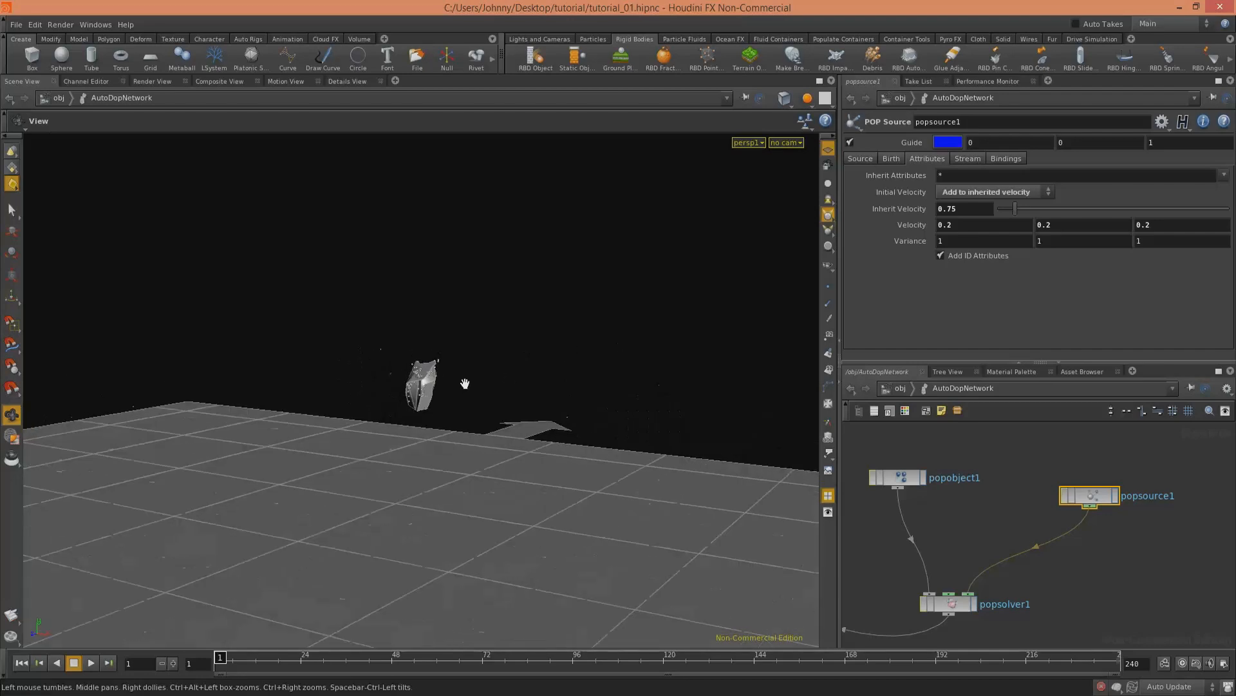
middle_drag(465, 384, 493, 361)
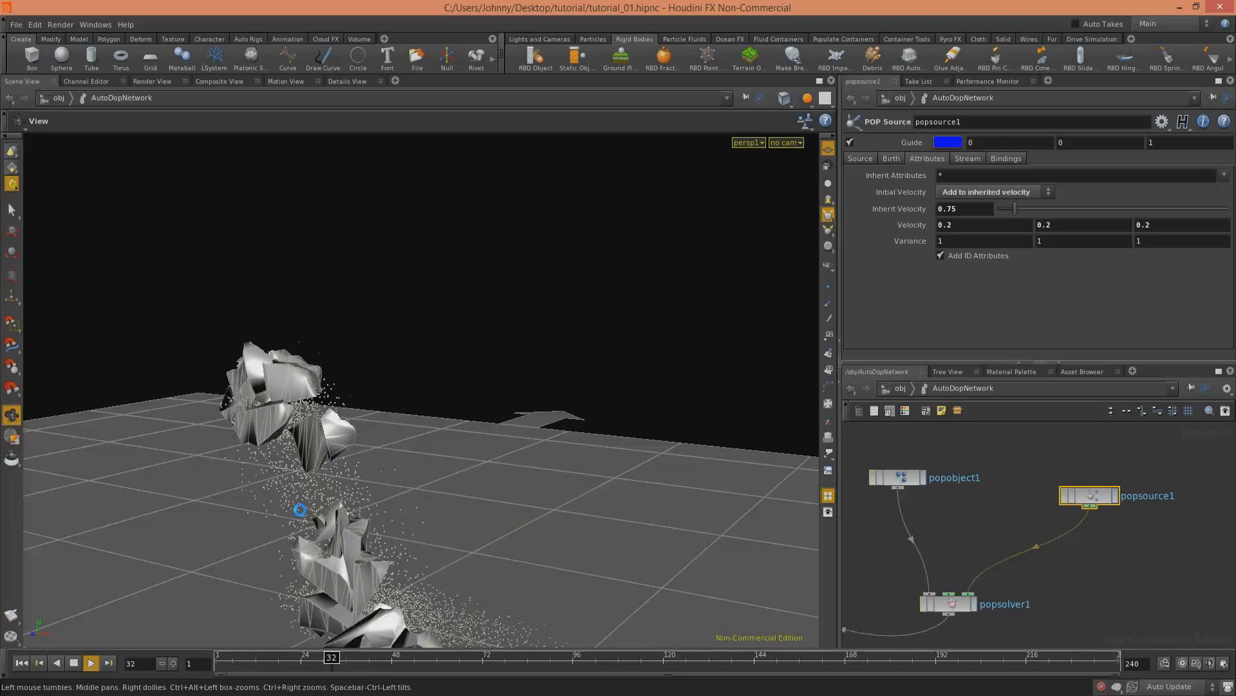
click(72, 663)
right_drag(334, 505, 322, 474)
middle_drag(360, 464, 583, 418)
drag(584, 417, 656, 386)
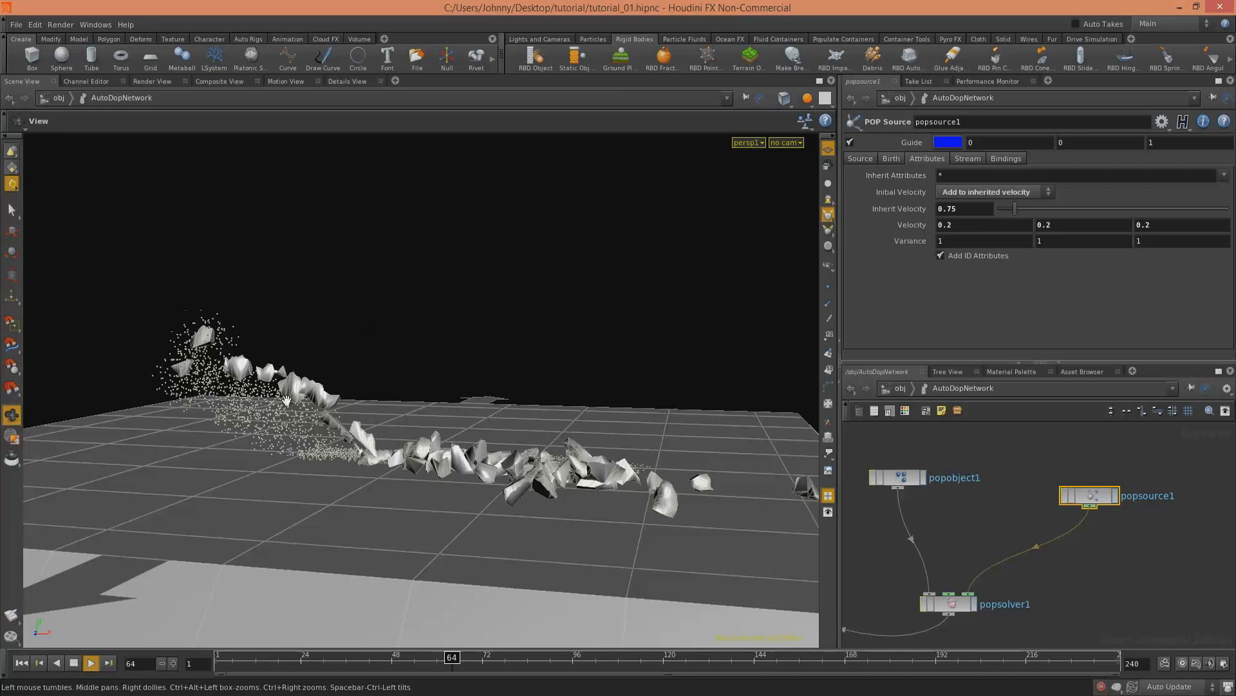
click(73, 663)
drag(562, 391, 747, 321)
Step: Return to the object level and open the crack object's network
middle_drag(1057, 459, 1080, 438)
click(900, 390)
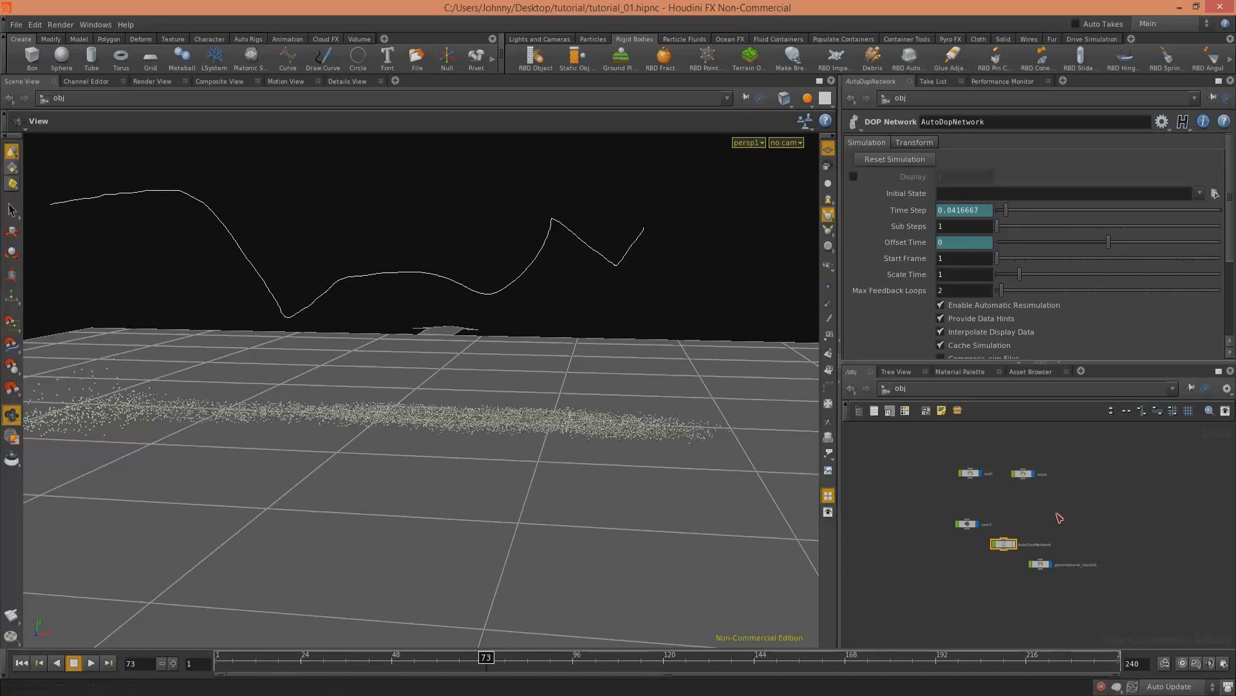
double_click(1023, 474)
Step: Examine the particles imported by dopimport2 and the node chain leading from the Voronoi fracture down to it
middle_drag(994, 554, 957, 519)
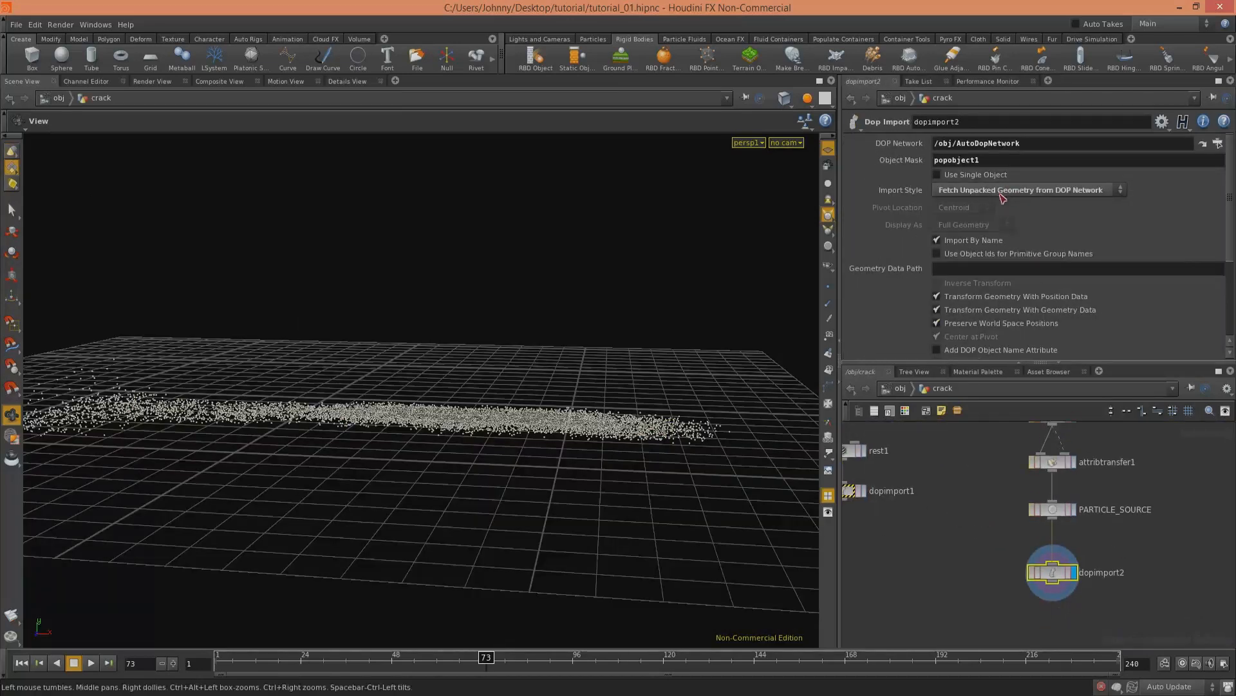
middle_drag(1143, 548, 1027, 527)
drag(503, 350, 588, 392)
drag(481, 404, 447, 420)
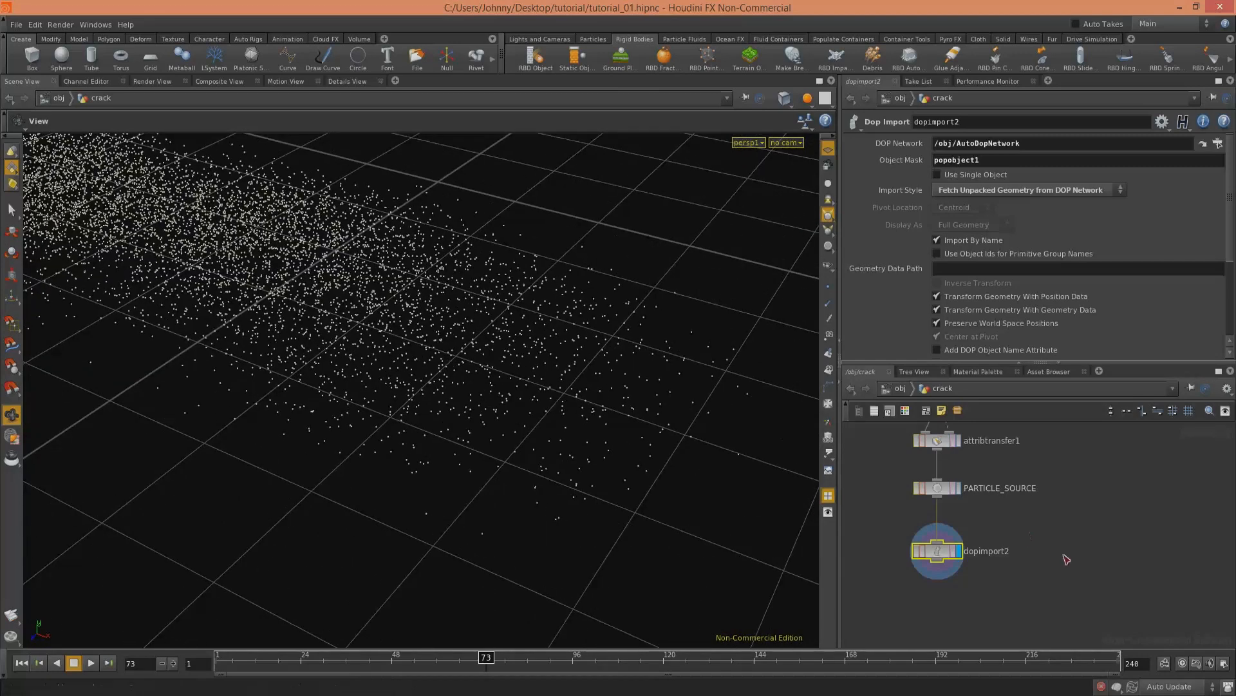
middle_drag(1065, 555, 1020, 611)
mouse_move(1030, 507)
middle_down()
mouse_move(1040, 566)
mouse_move(1124, 608)
middle_up()
mouse_move(974, 520)
middle_down()
mouse_move(1021, 608)
mouse_move(1097, 636)
mouse_move(1001, 539)
mouse_move(984, 576)
mouse_move(970, 425)
middle_up()
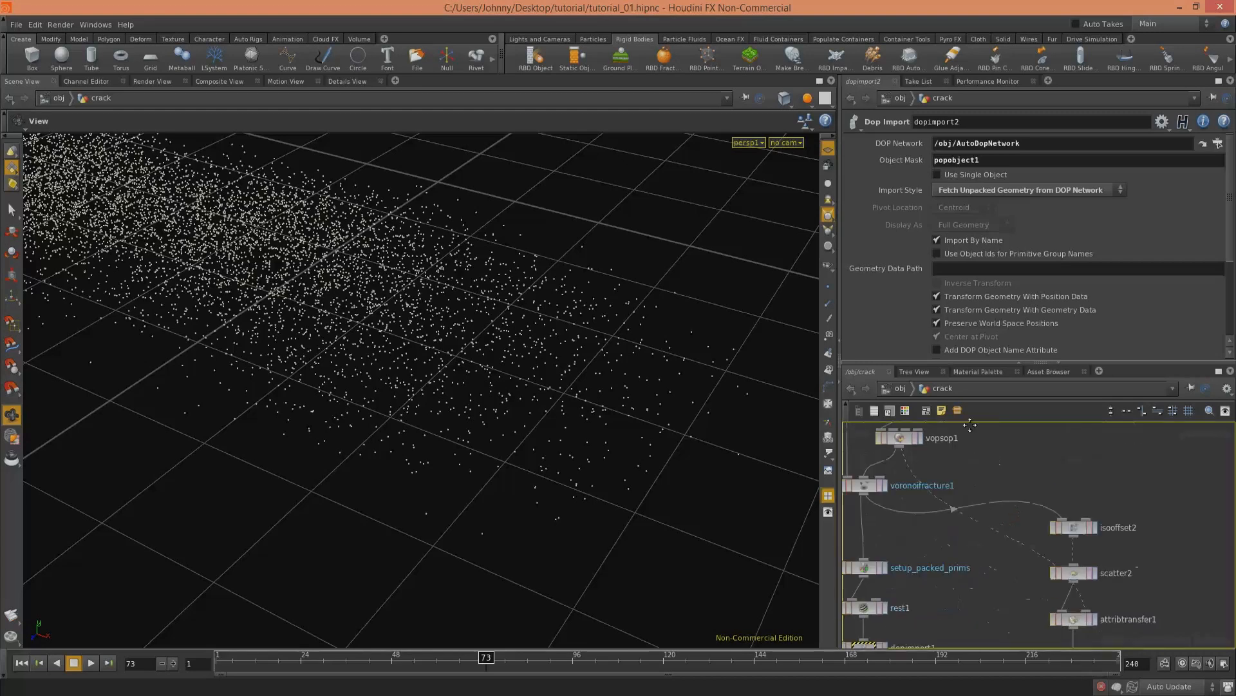
drag(455, 434, 339, 422)
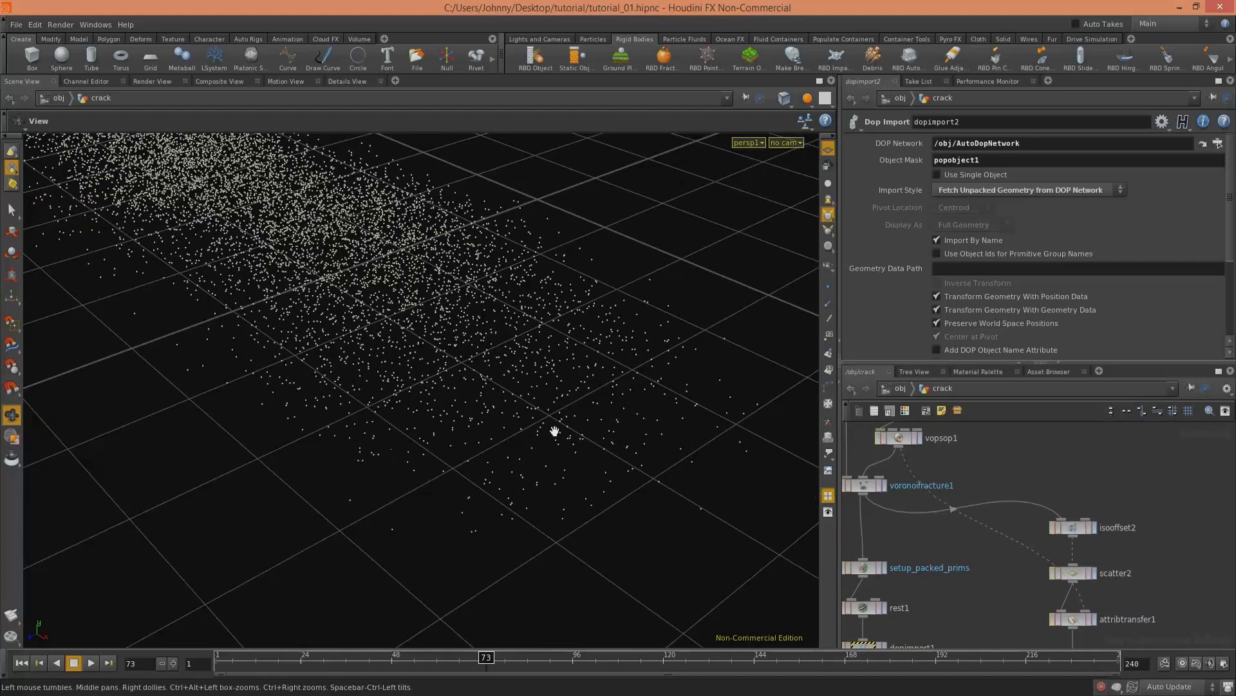
mouse_move(414, 361)
mouse_down()
mouse_move(321, 373)
mouse_move(329, 307)
mouse_move(642, 423)
mouse_up()
Step: Select and display the voronoifracture1 node, and return the timeline to frame 1
middle_drag(916, 524, 958, 535)
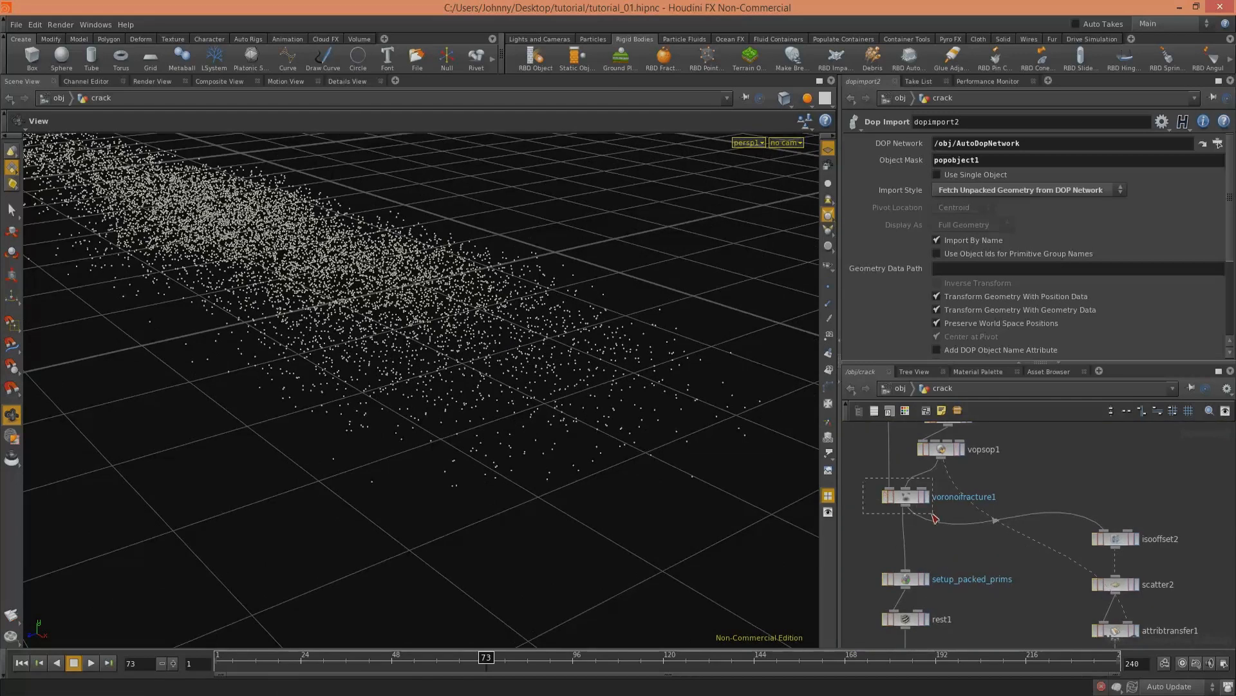
drag(935, 516, 937, 517)
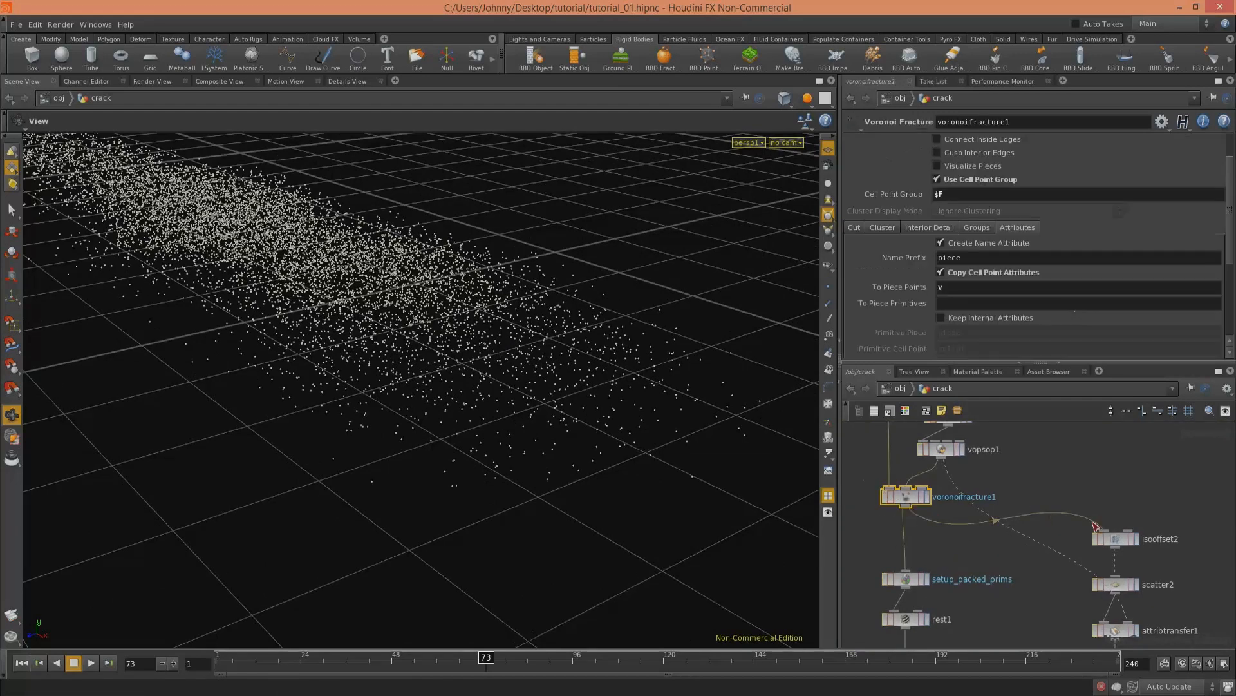
click(928, 501)
drag(472, 323, 702, 466)
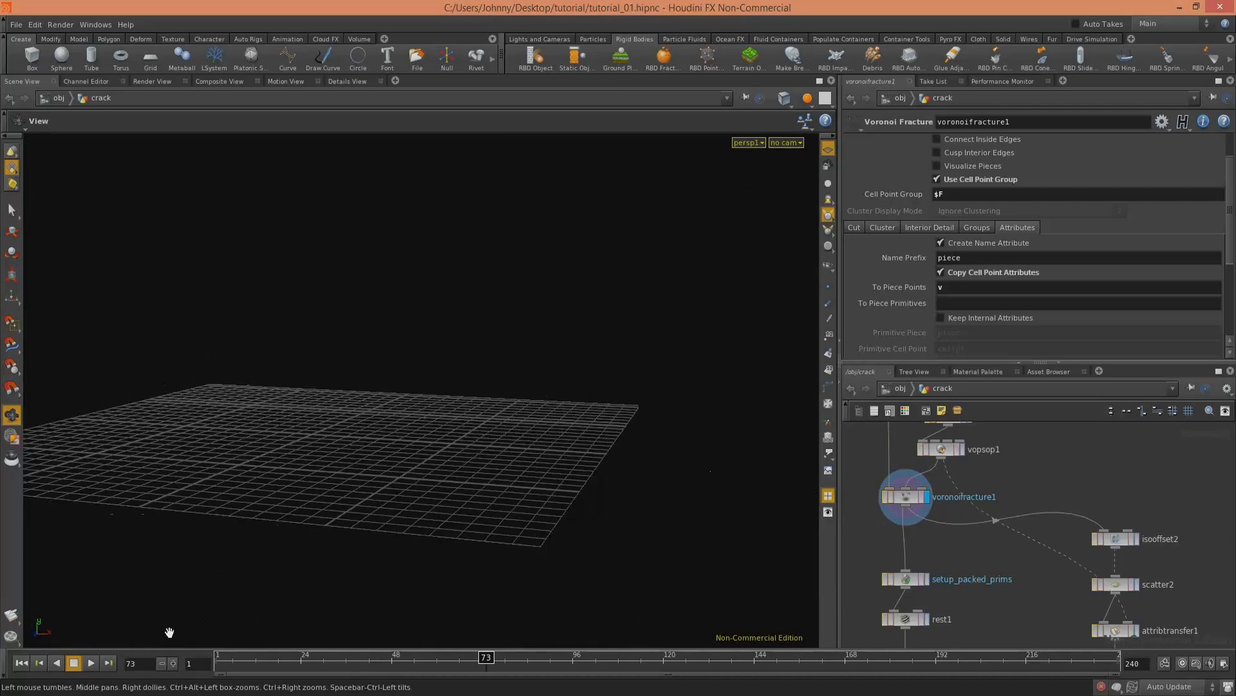
click(22, 663)
drag(238, 388, 641, 336)
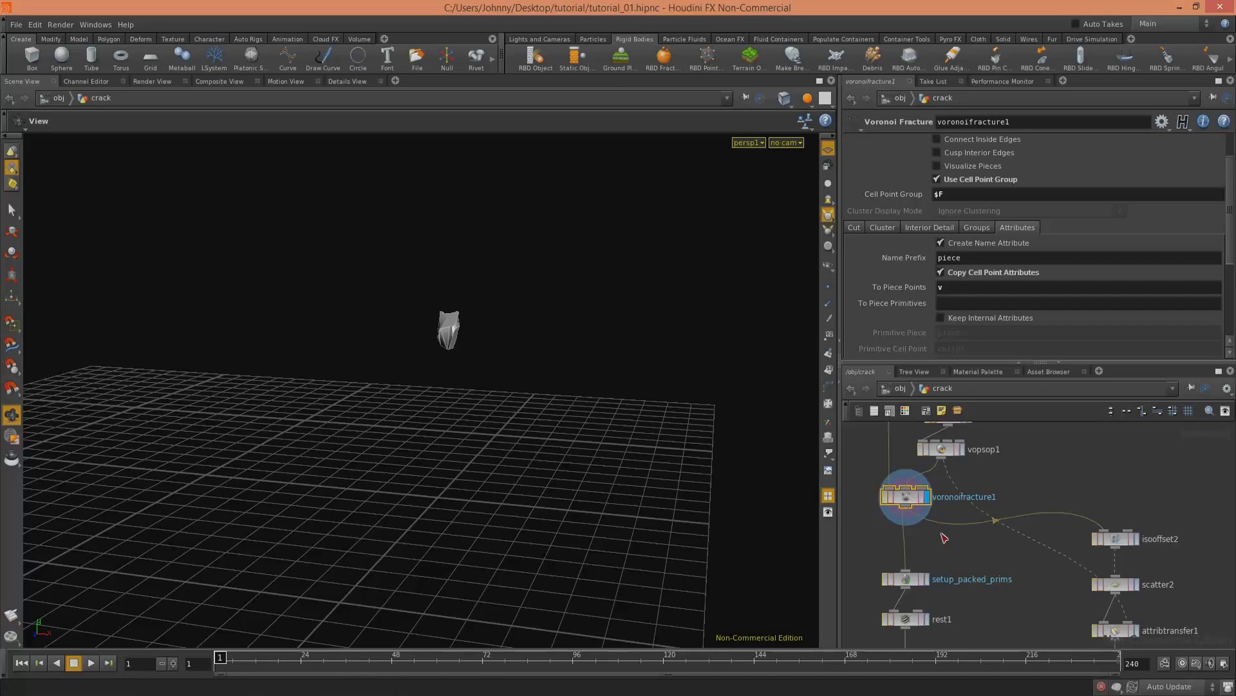
Step: Duplicate the voronoifracture1 node with its input connections and place the copy beside isooffset2
middle_drag(964, 552, 903, 535)
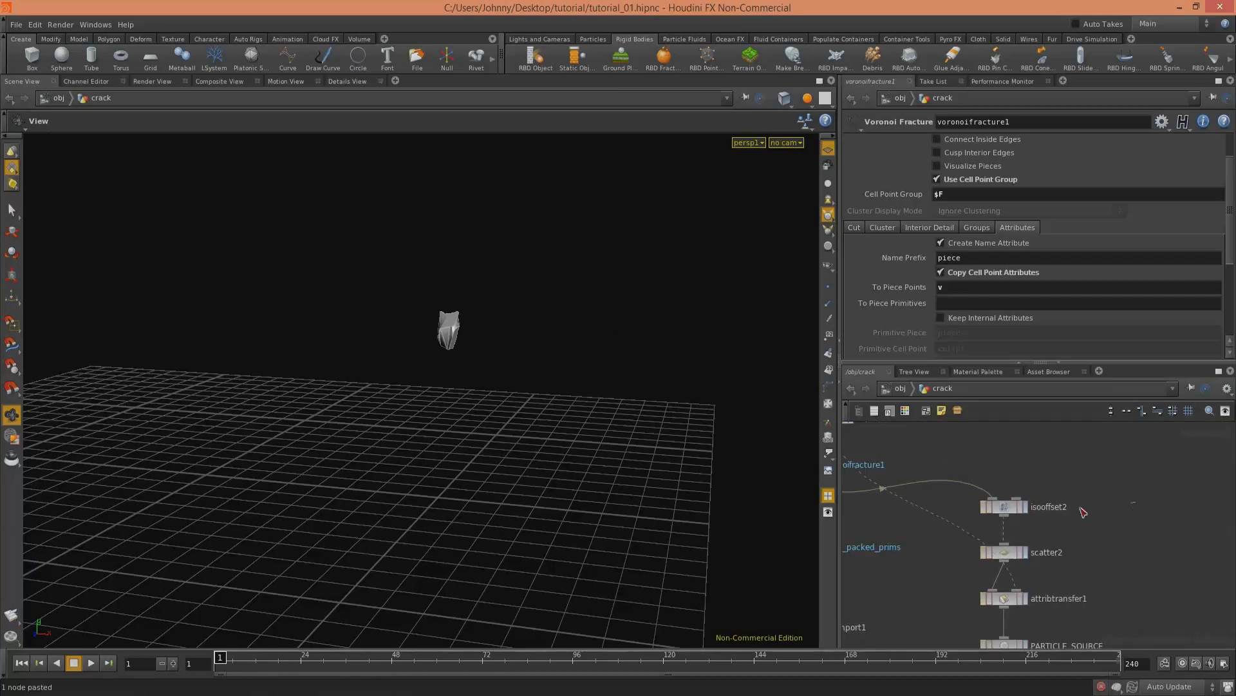
key(ctrl+v)
drag(1167, 521, 1165, 495)
middle_drag(1110, 552, 999, 521)
Step: Duplicate the setup_packed_prims assemble node and place the copy below voronoifracture2
right_drag(1053, 516, 985, 522)
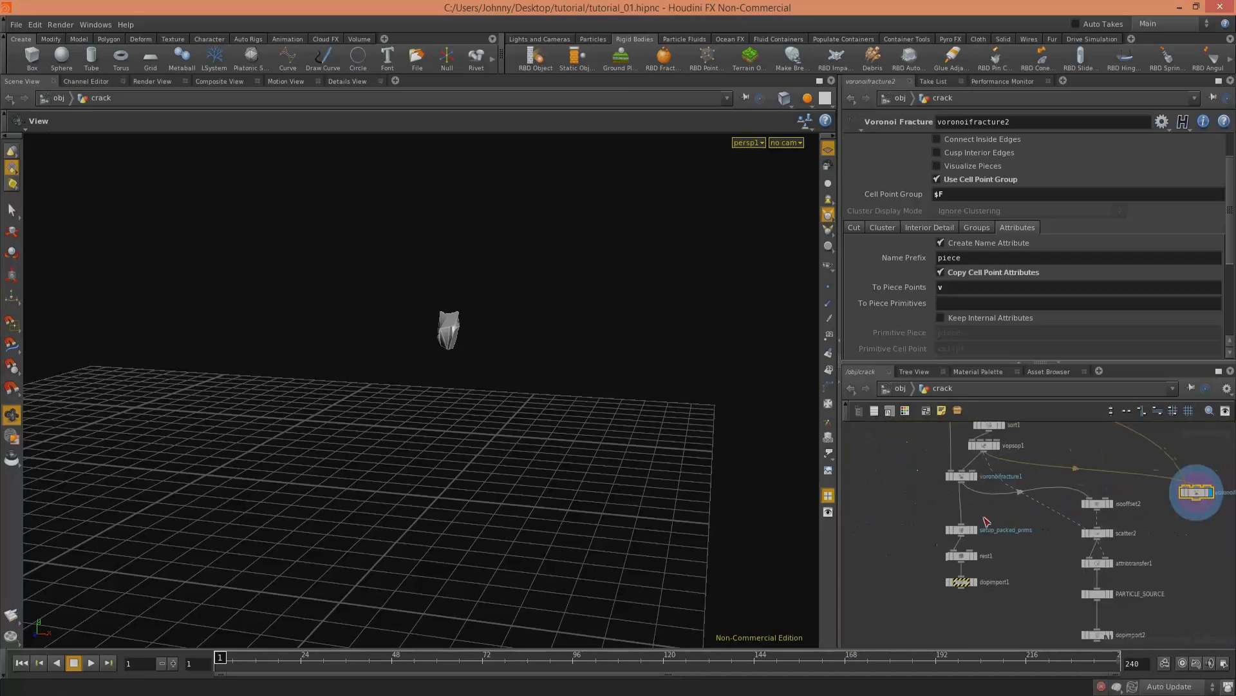
click(984, 525)
scroll(983, 525, up, 5)
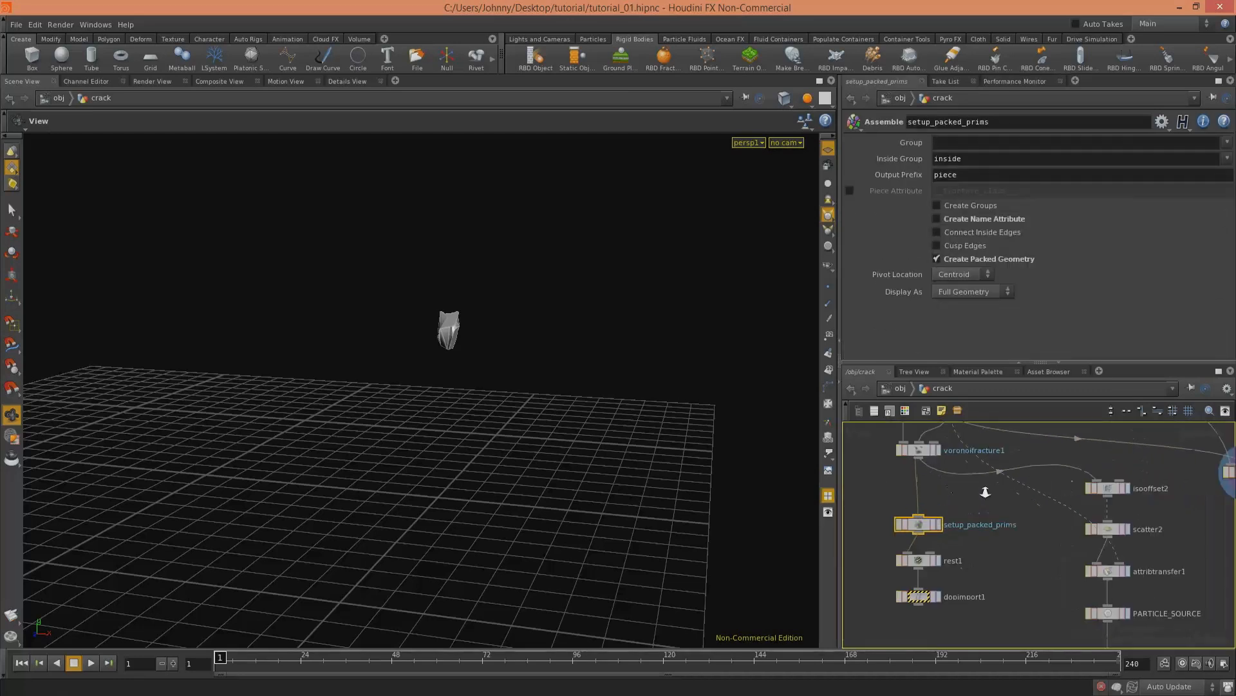
key(ctrl+c)
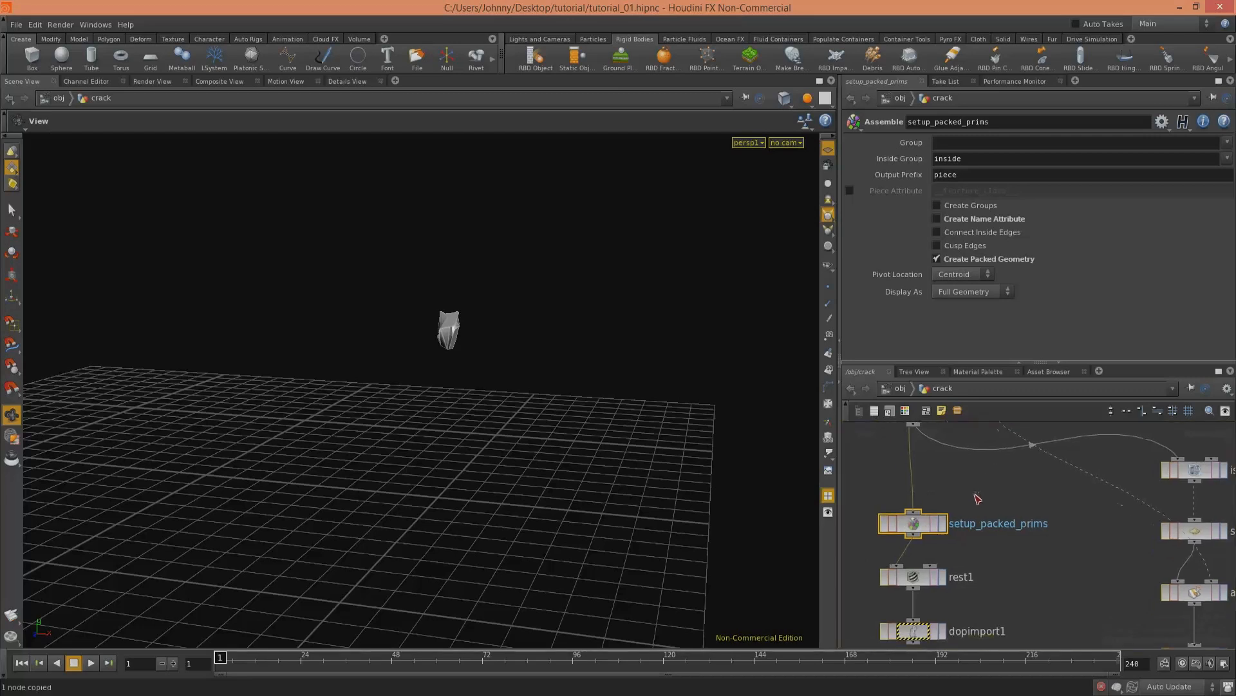
middle_drag(1132, 533, 898, 526)
middle_drag(1134, 525, 1051, 550)
drag(1004, 580, 1086, 537)
Step: Connect voronoifracture2 to the duplicated assemble node and display the packed result
click(1066, 533)
click(1082, 476)
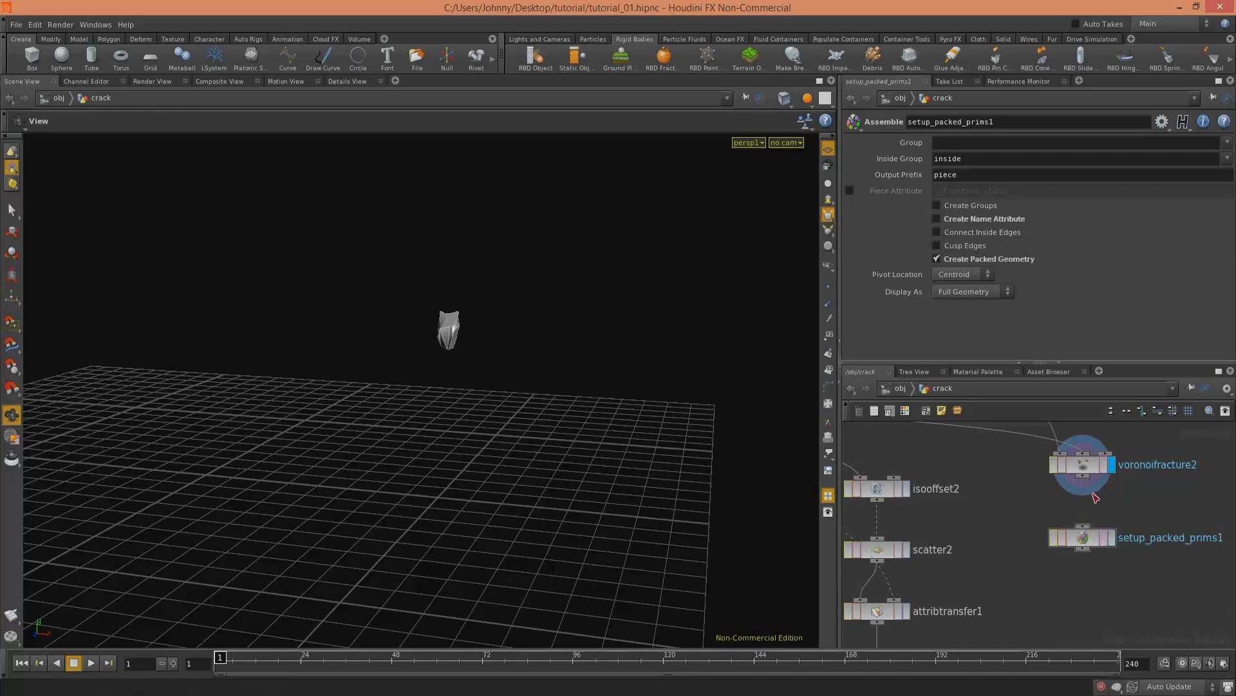
click(1111, 538)
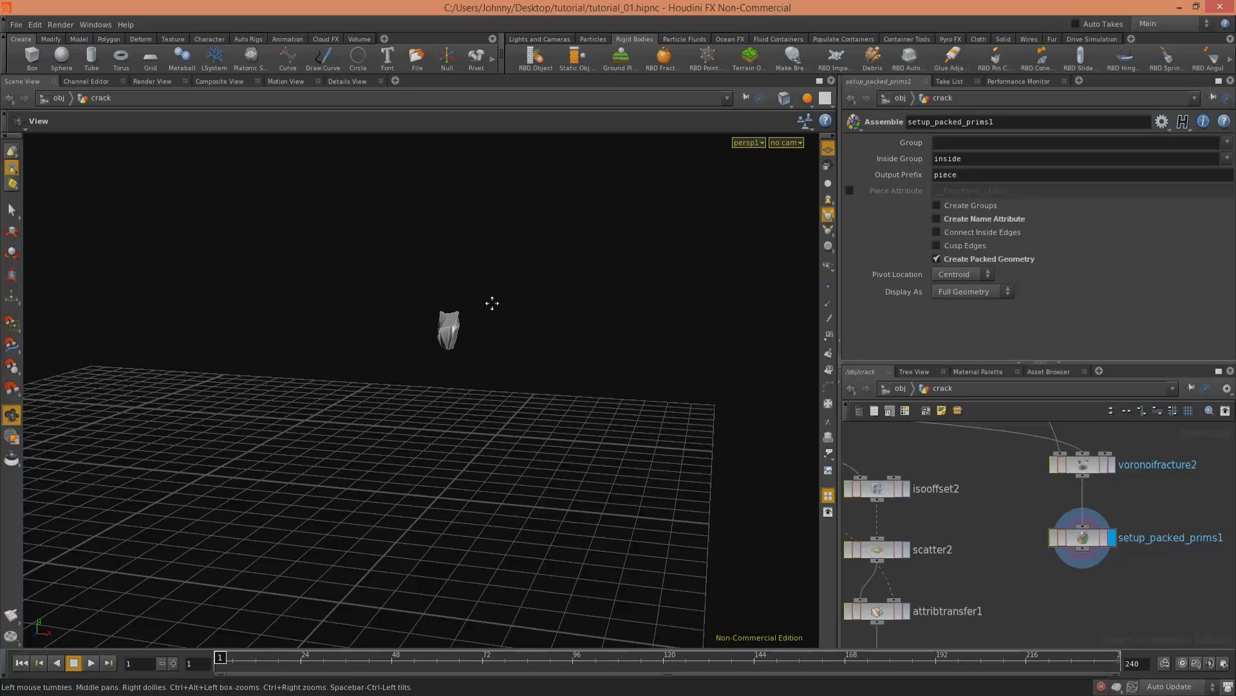
drag(491, 298, 602, 351)
Step: Compare the geometry information of voronoifracture2 with that of the packed setup_packed_prims1 node
click(1111, 464)
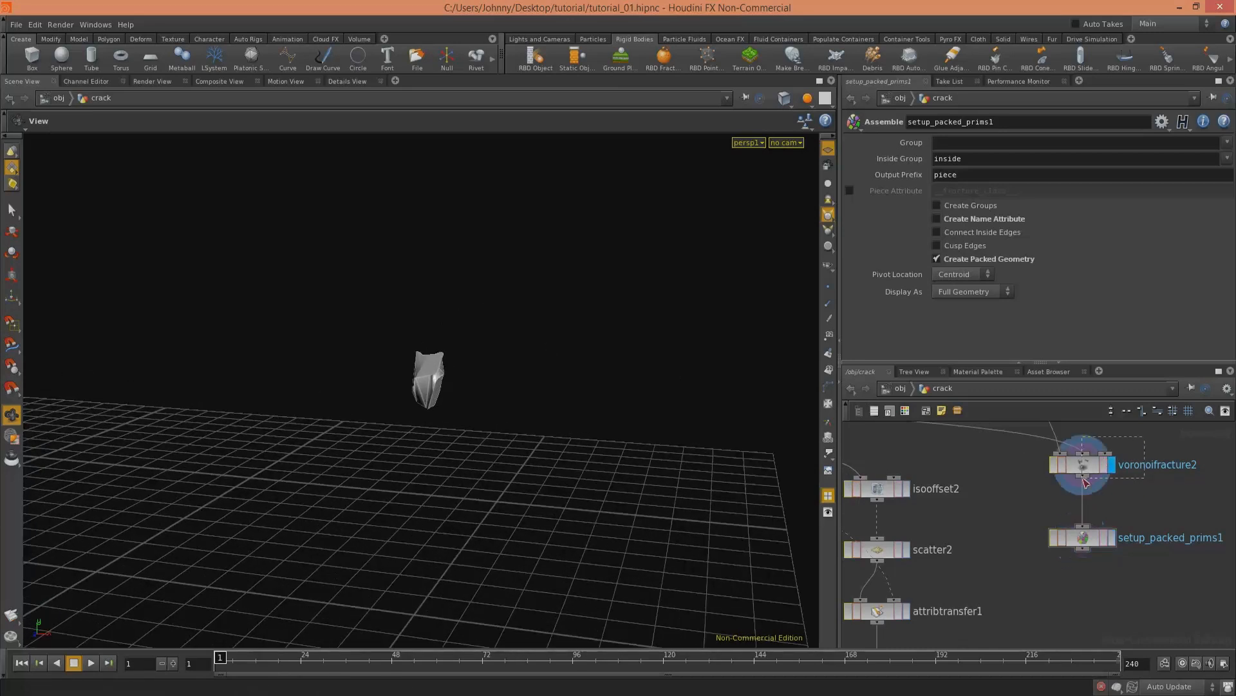
click(1087, 464)
drag(526, 398, 546, 371)
middle_click(1084, 468)
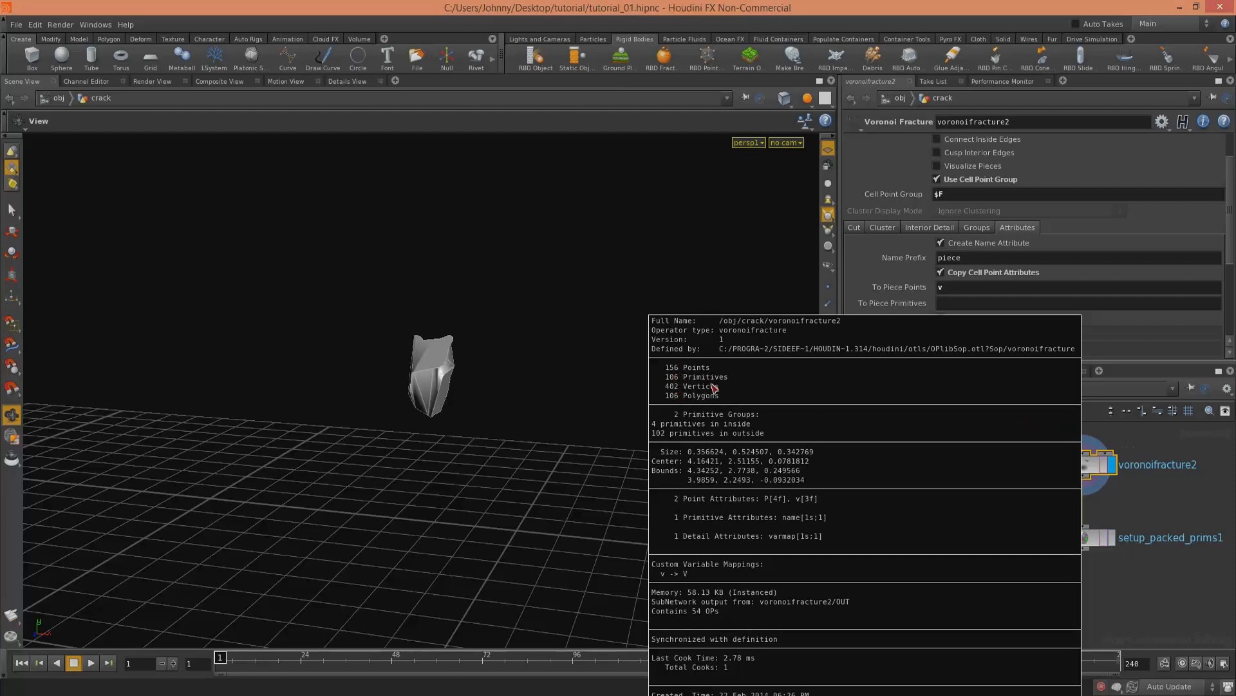
click(1082, 534)
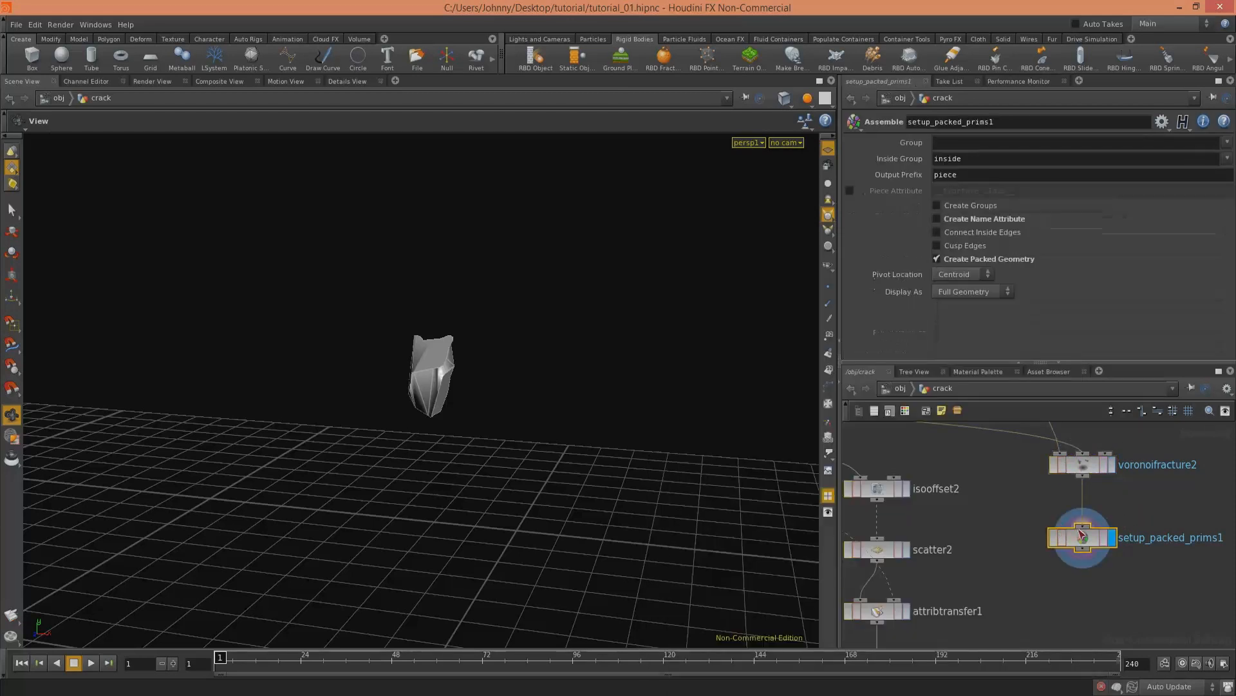
middle_click(1082, 534)
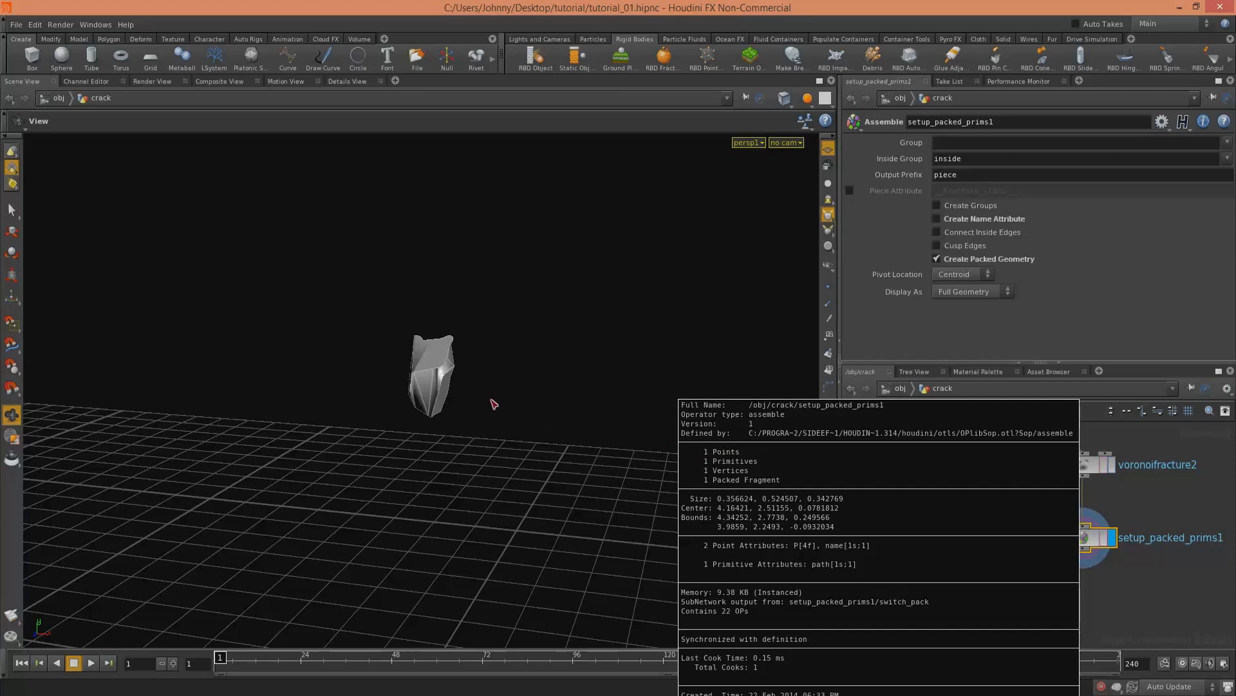
drag(458, 387, 454, 368)
right_drag(453, 369, 504, 376)
middle_drag(505, 376, 563, 318)
middle_drag(1036, 610, 1006, 572)
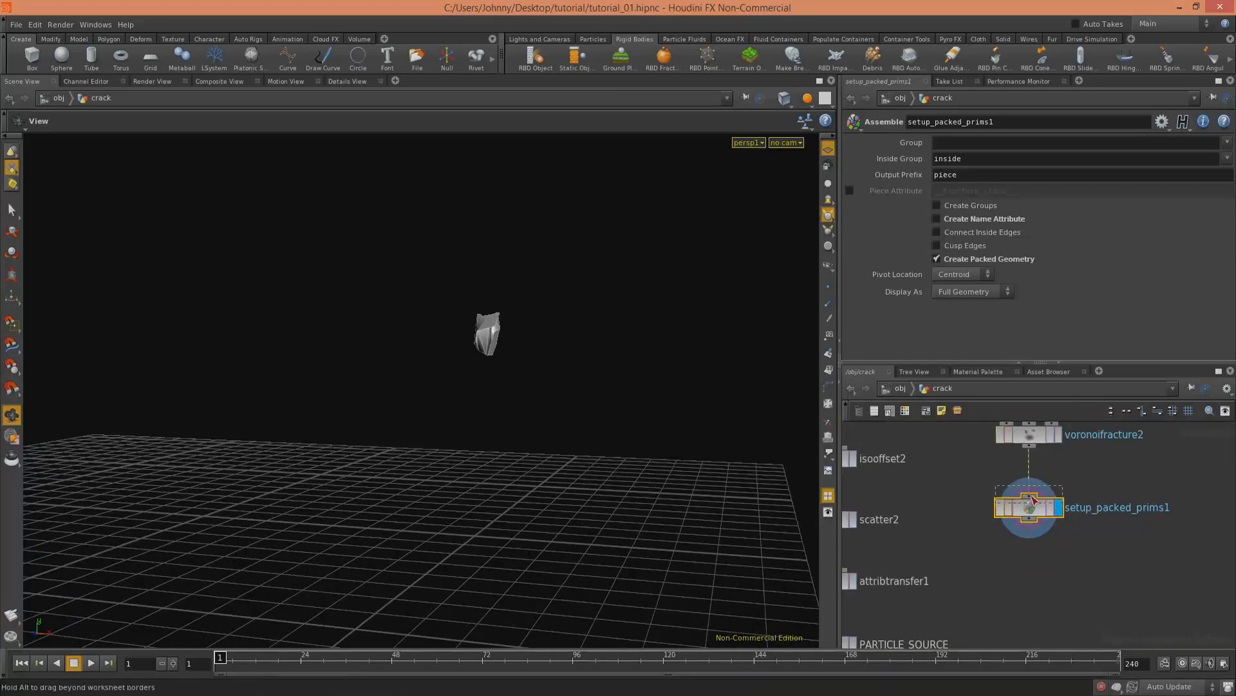
drag(585, 419, 613, 352)
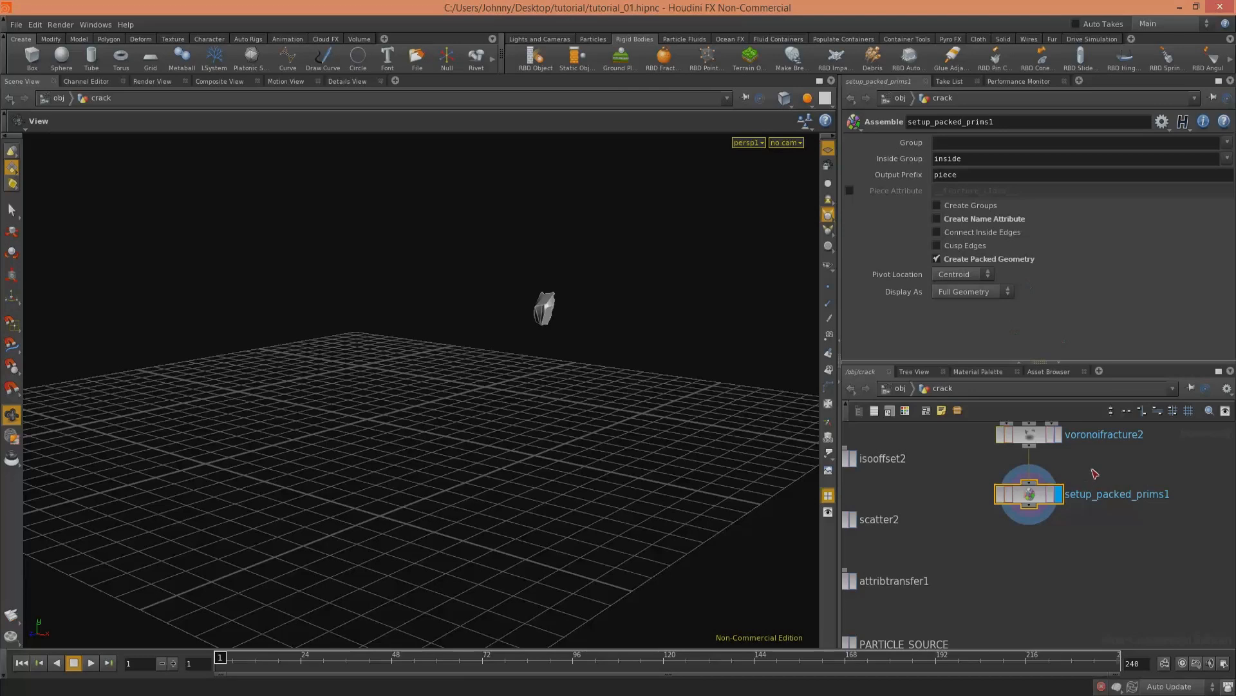
Step: Display the dopimport2 particles and move the timeline to frame 33
scroll(1082, 467, down, 4)
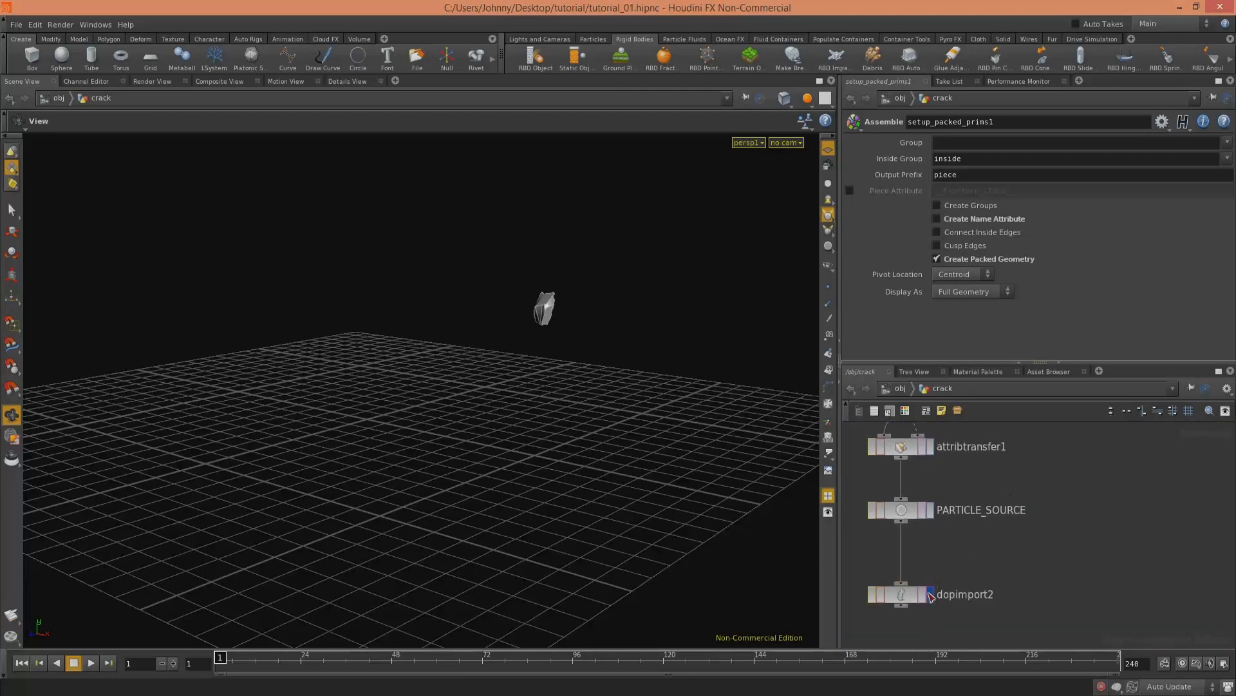
click(931, 595)
drag(572, 406, 554, 360)
middle_drag(963, 571, 1027, 458)
click(335, 663)
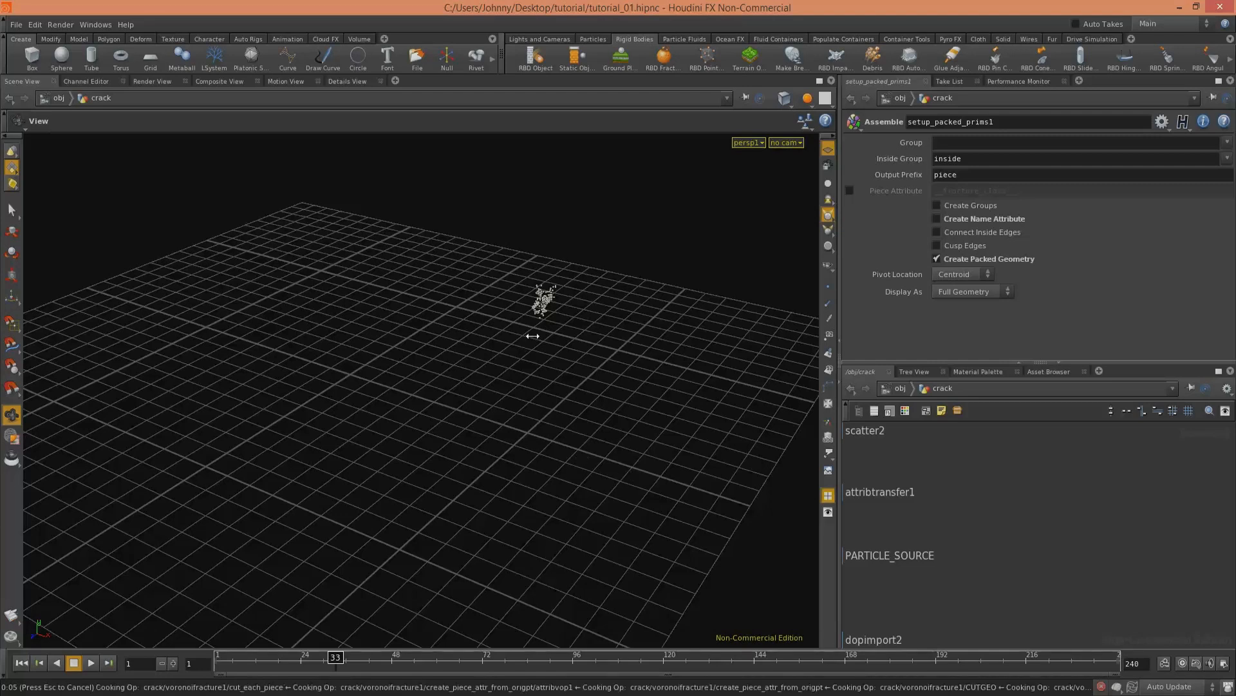
drag(601, 389, 519, 367)
key(f)
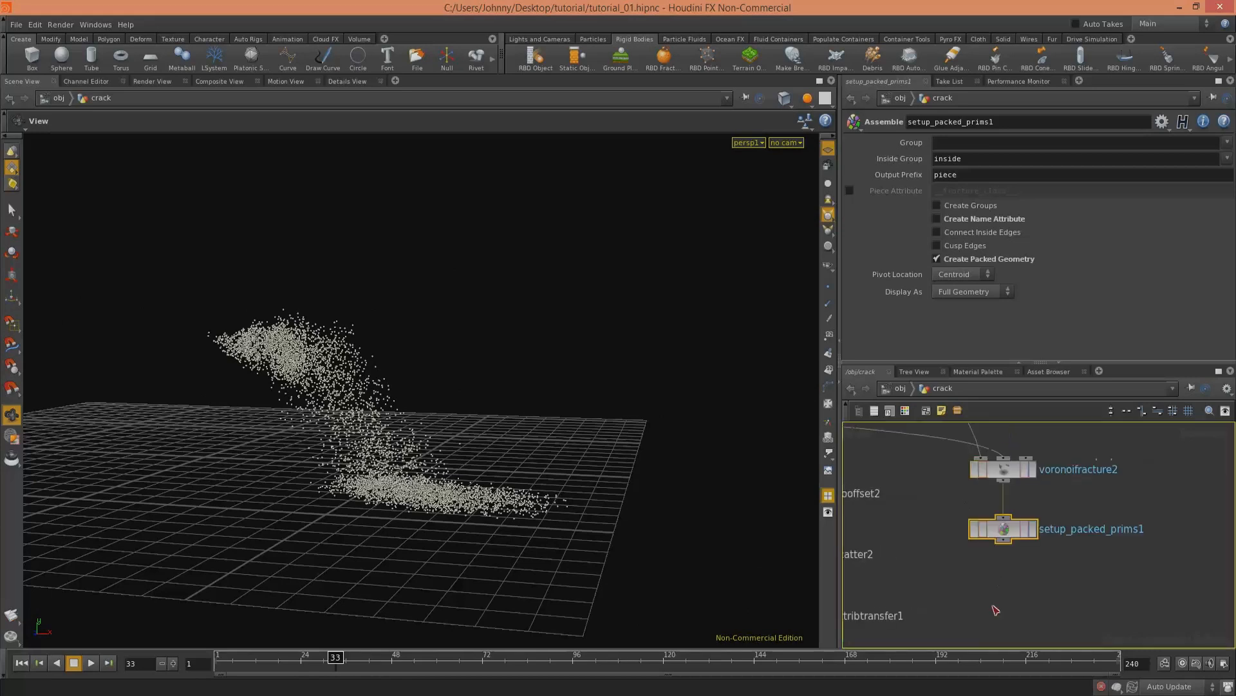
Step: Add a Copy node below dopimport2
mouse_move(1047, 497)
middle_down()
mouse_move(1099, 484)
mouse_move(933, 520)
mouse_move(1063, 481)
mouse_move(1091, 503)
mouse_move(1005, 496)
mouse_move(1052, 483)
middle_up()
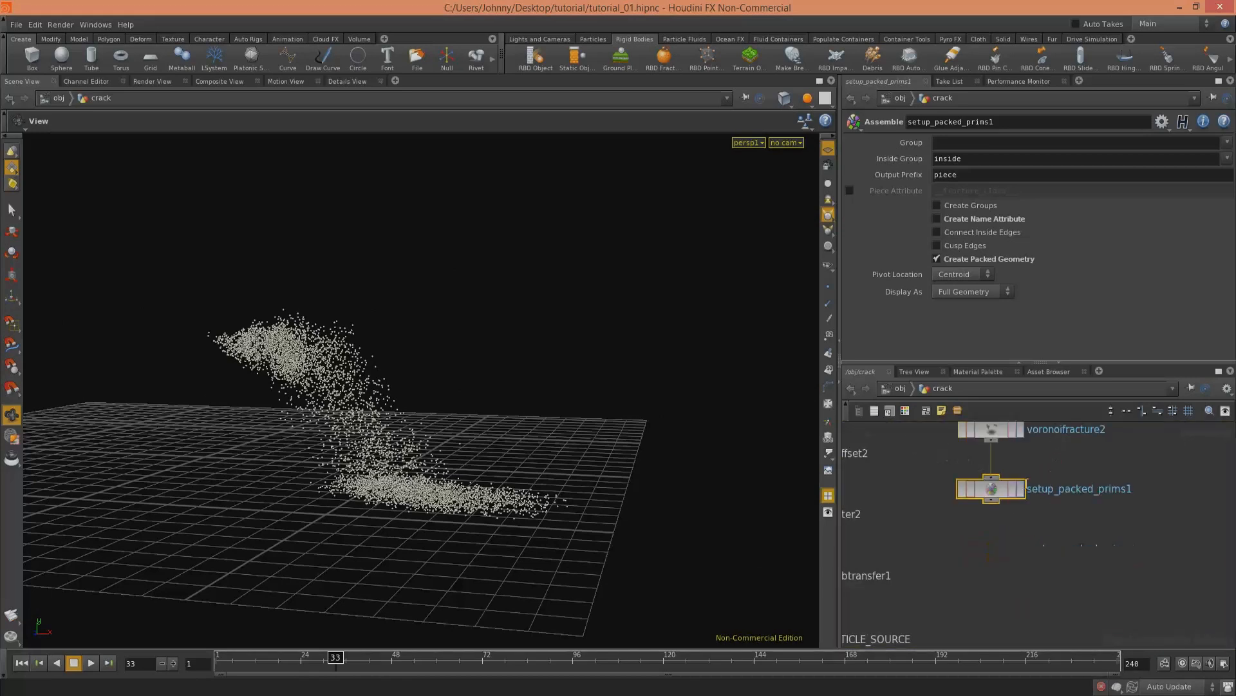
middle_drag(1045, 528, 1052, 457)
middle_drag(960, 631, 1038, 488)
key(Tab)
text(Copy)
click(1116, 351)
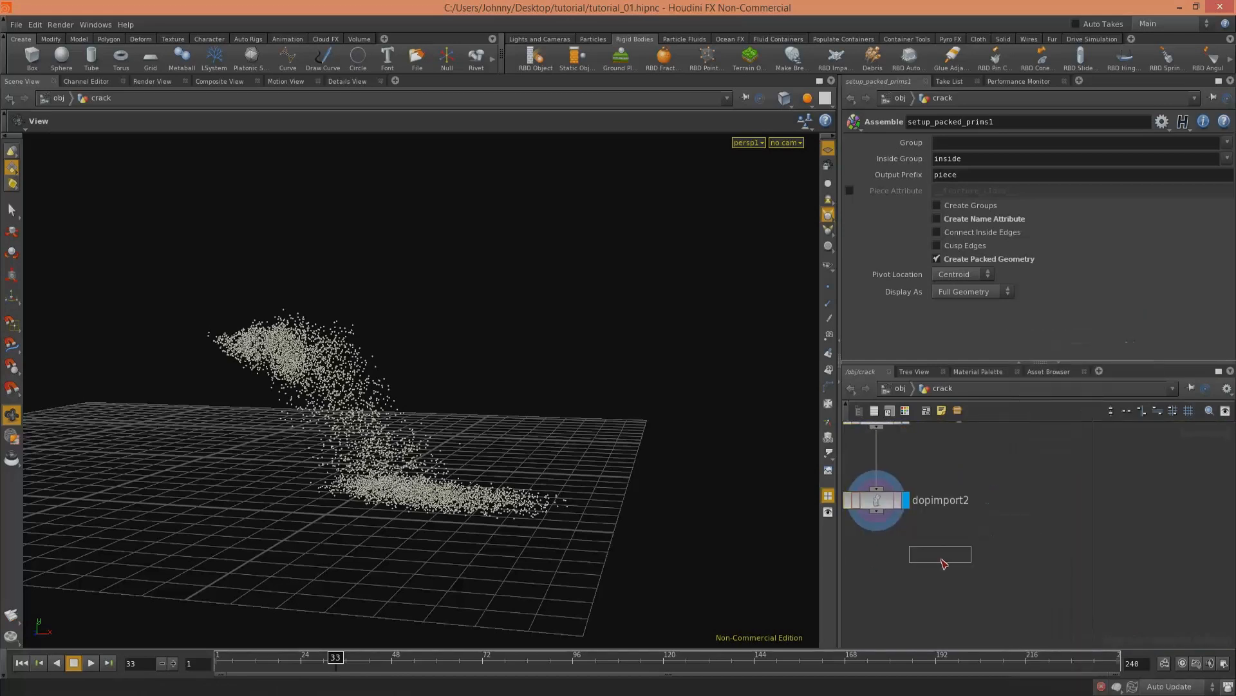
click(940, 561)
Step: Wire setup_packed_prims1 into the second input of the Copy node fed by dopimport2, and display the copy
middle_drag(1037, 476, 956, 684)
click(991, 517)
middle_drag(1003, 643, 1087, 431)
click(971, 570)
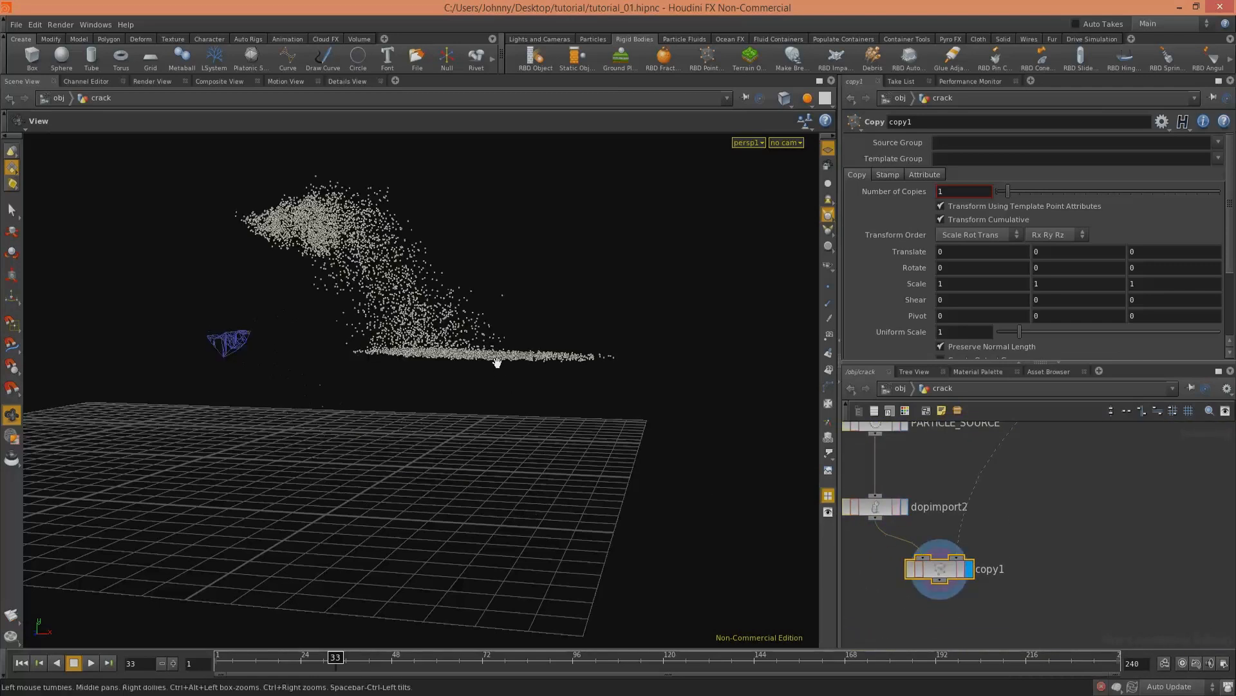
Step: Rewire copy1 so that setup_packed_prims1 feeds its first input and the dopimport2 particles feed its second input
middle_drag(1019, 543, 994, 638)
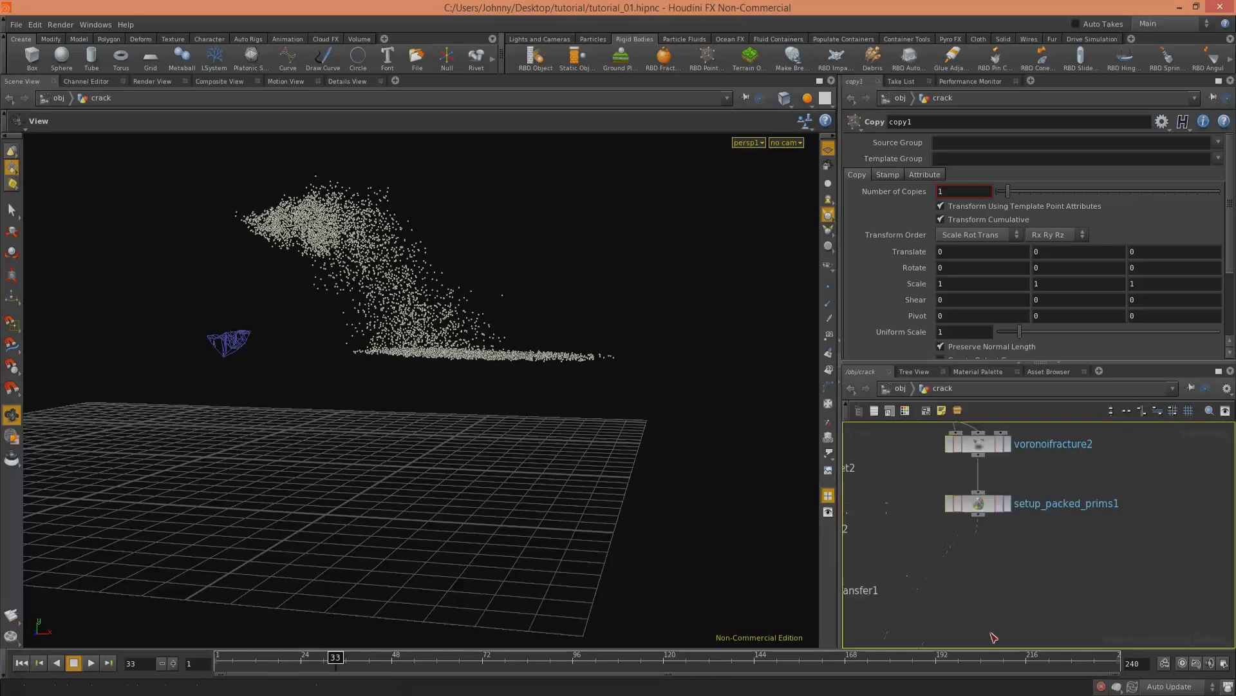
click(979, 500)
middle_drag(1004, 551, 1096, 394)
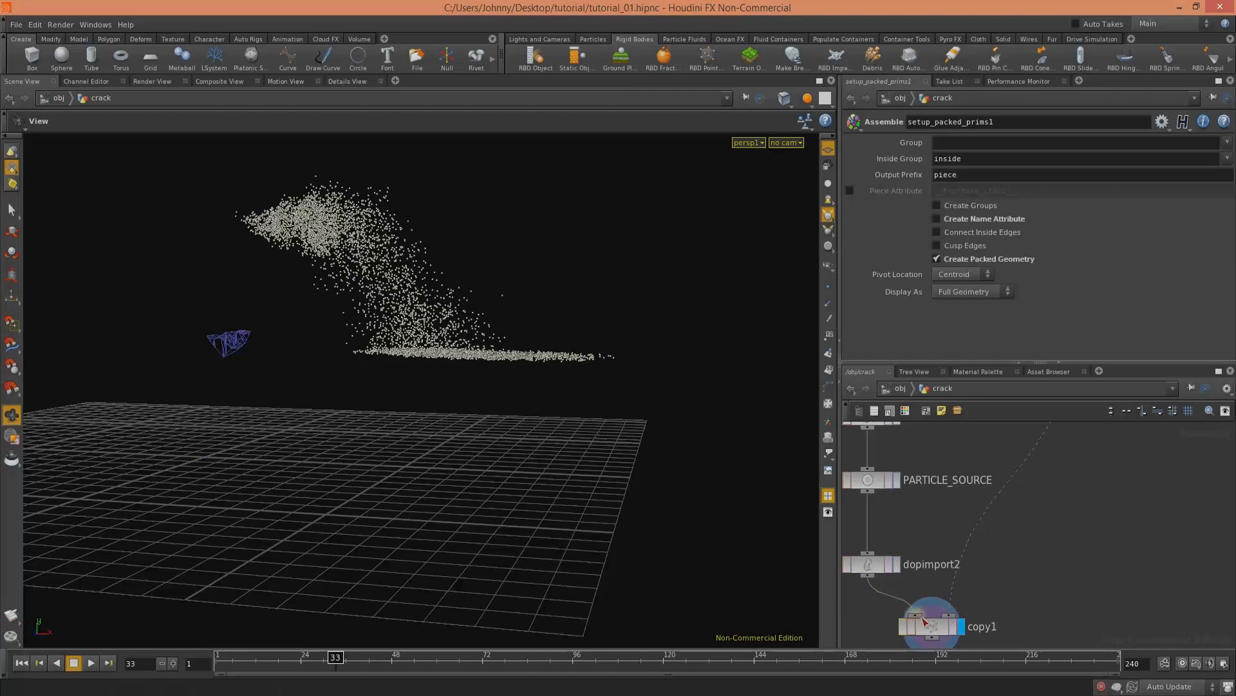
click(918, 609)
click(947, 614)
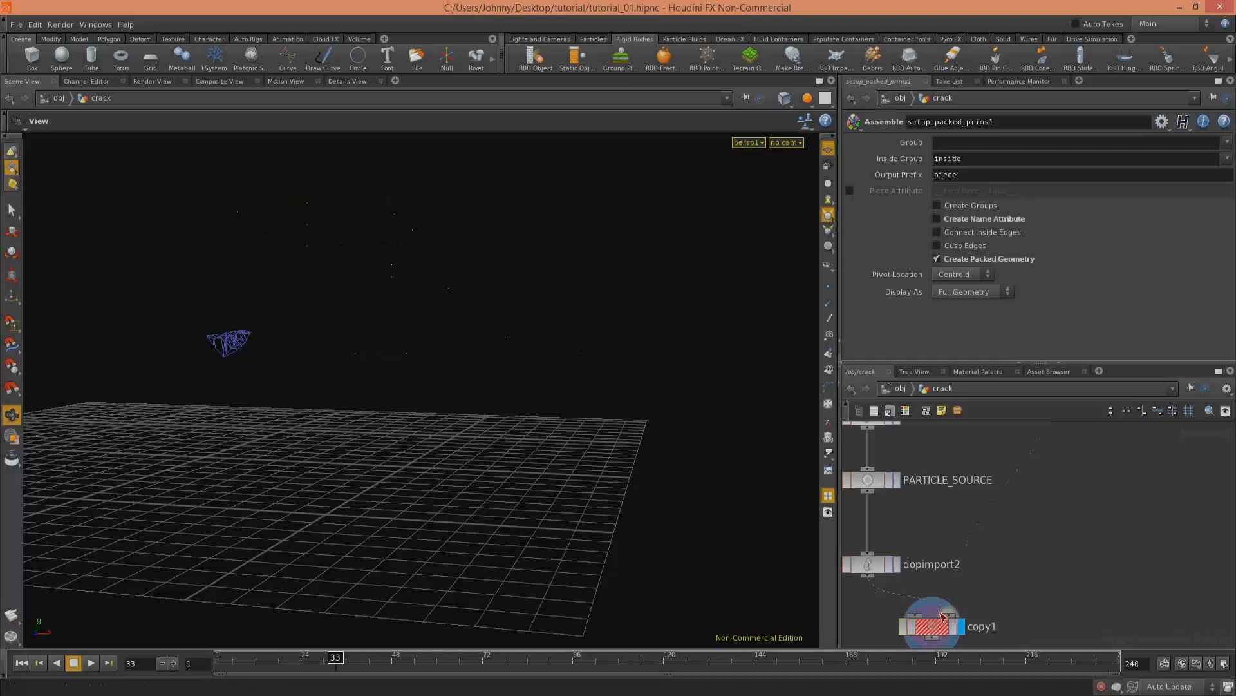
middle_drag(1103, 427, 1004, 544)
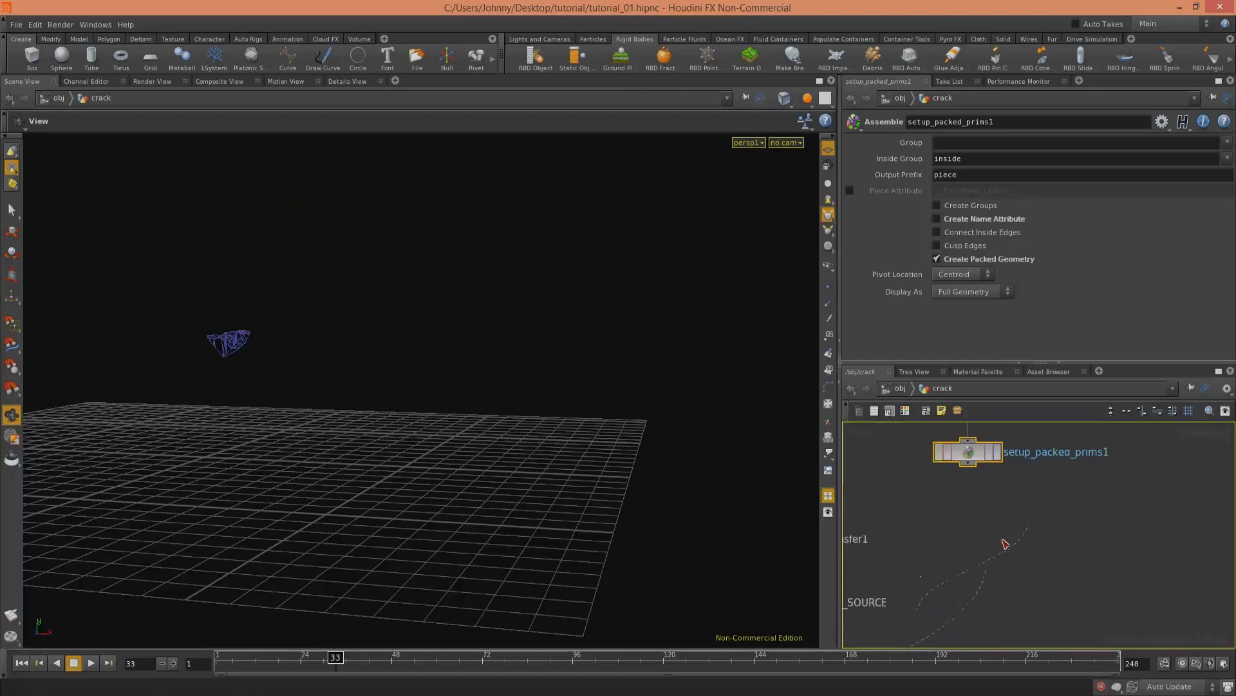
click(970, 471)
middle_drag(958, 599, 1018, 442)
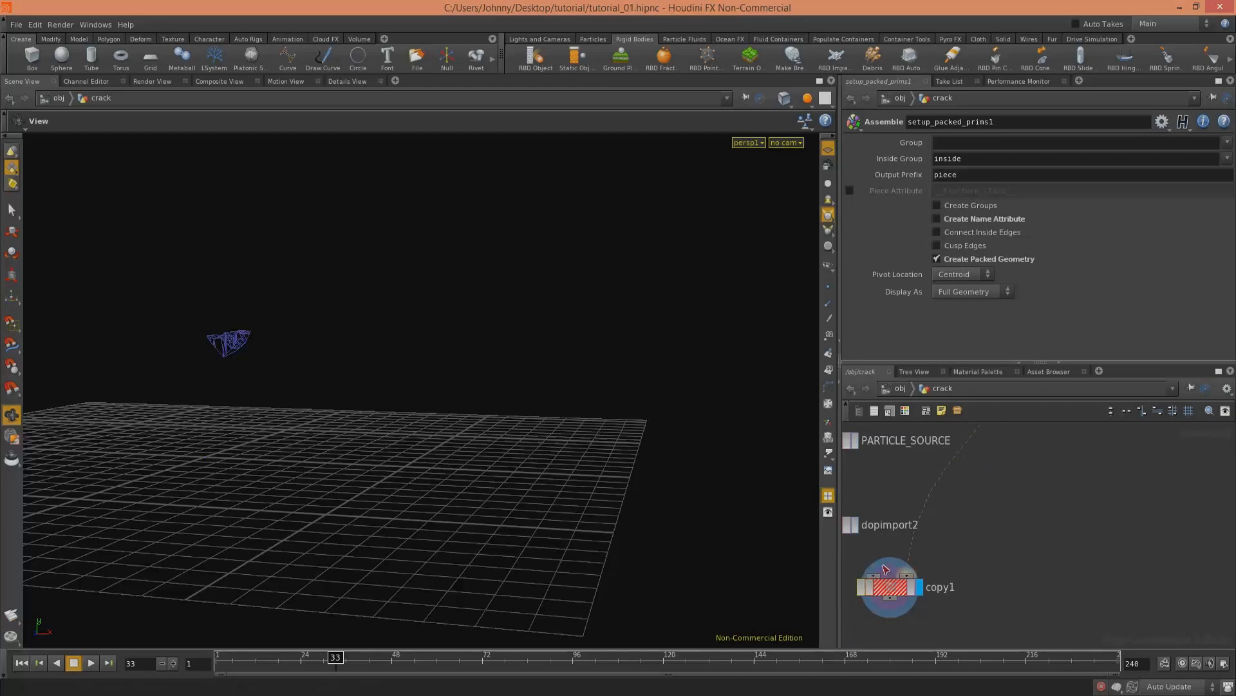
middle_drag(904, 565, 1022, 549)
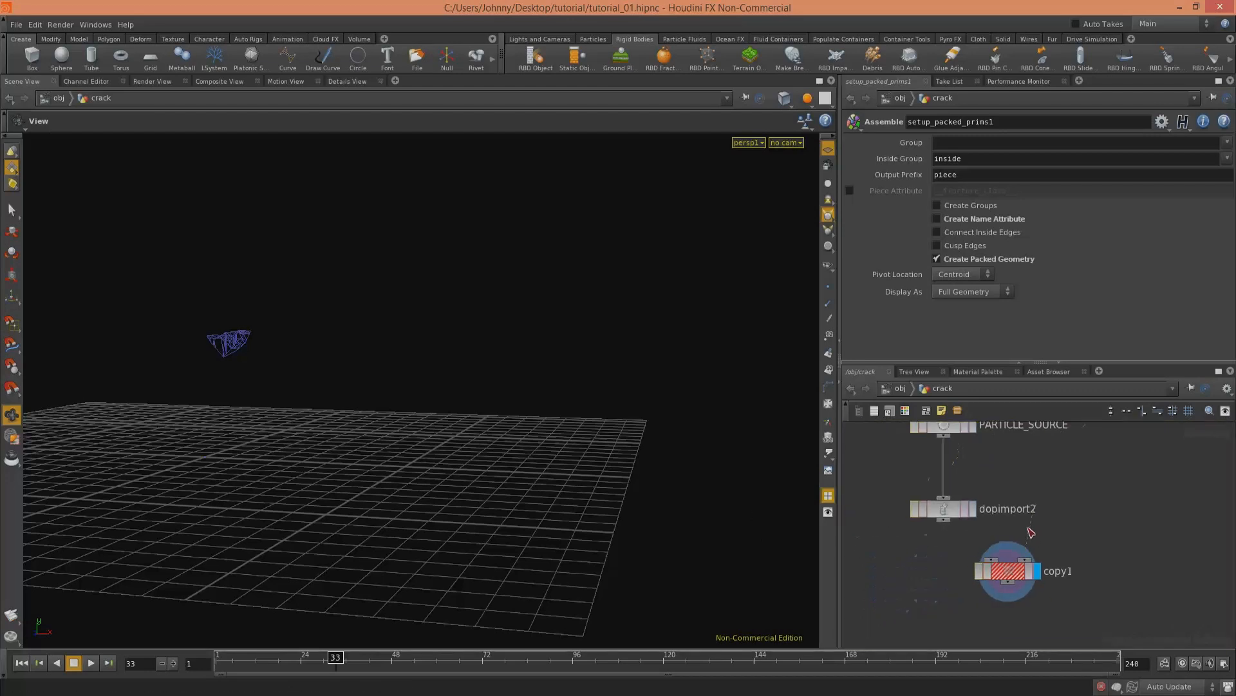
click(999, 560)
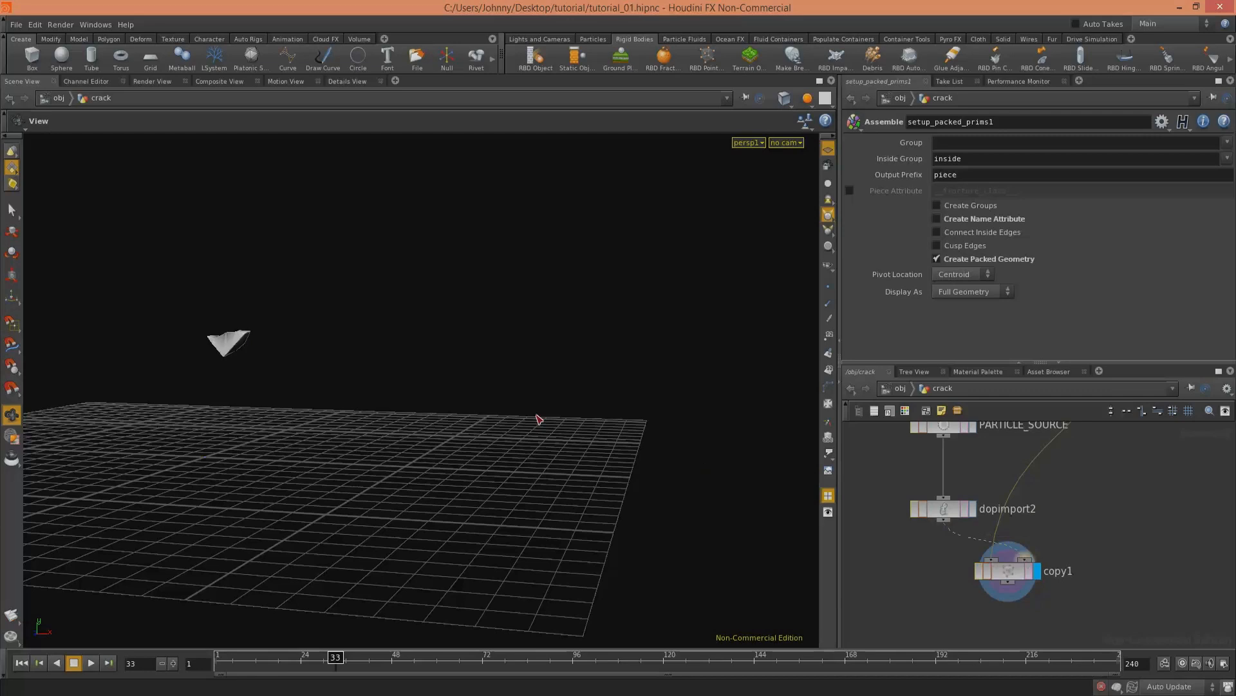
Step: Move copy1 lower in the network, insert a Point node between dopimport2 and copy1, and tidy the node layout
middle_drag(1055, 526, 921, 676)
middle_drag(1009, 537, 1027, 488)
drag(966, 550, 1009, 642)
middle_drag(1074, 541, 1096, 501)
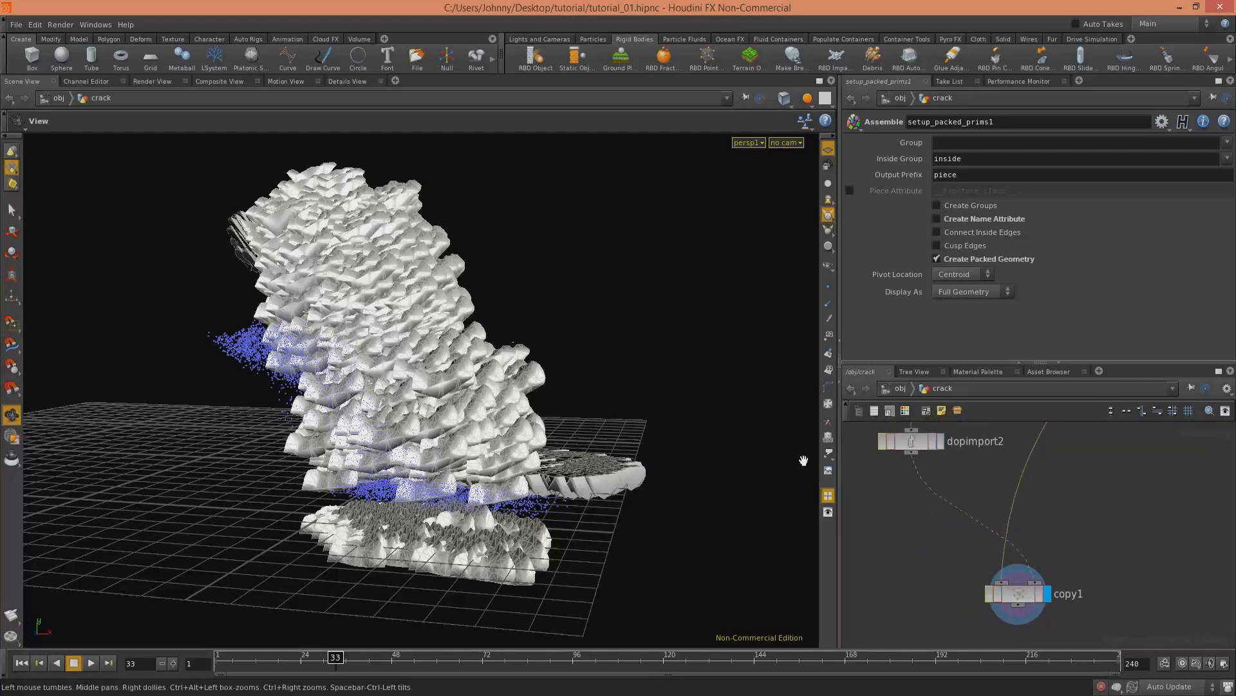
key(Tab)
text(point)
key(Return)
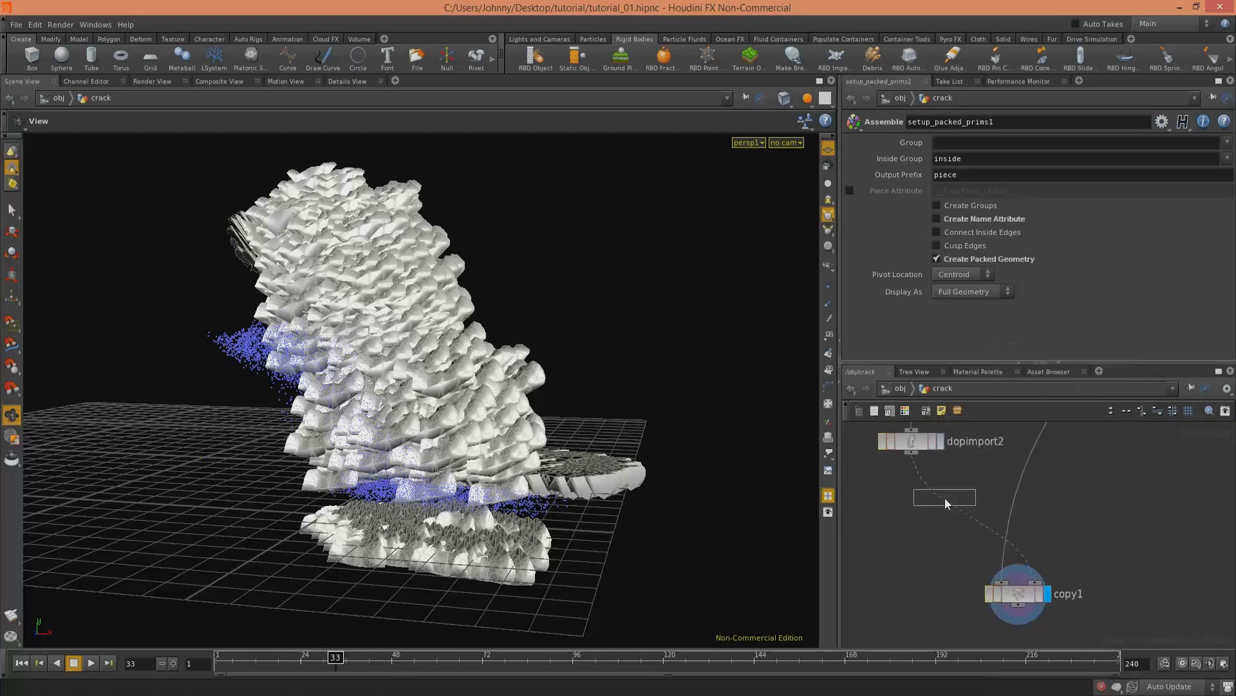
click(941, 498)
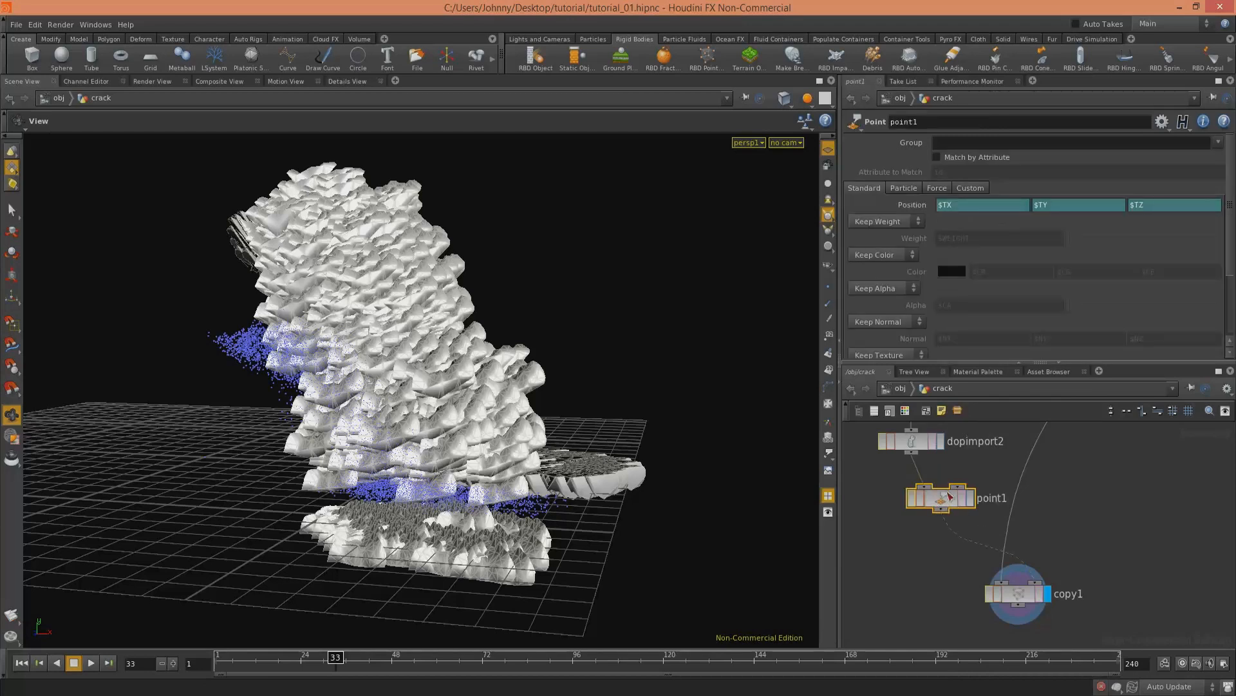
key(l)
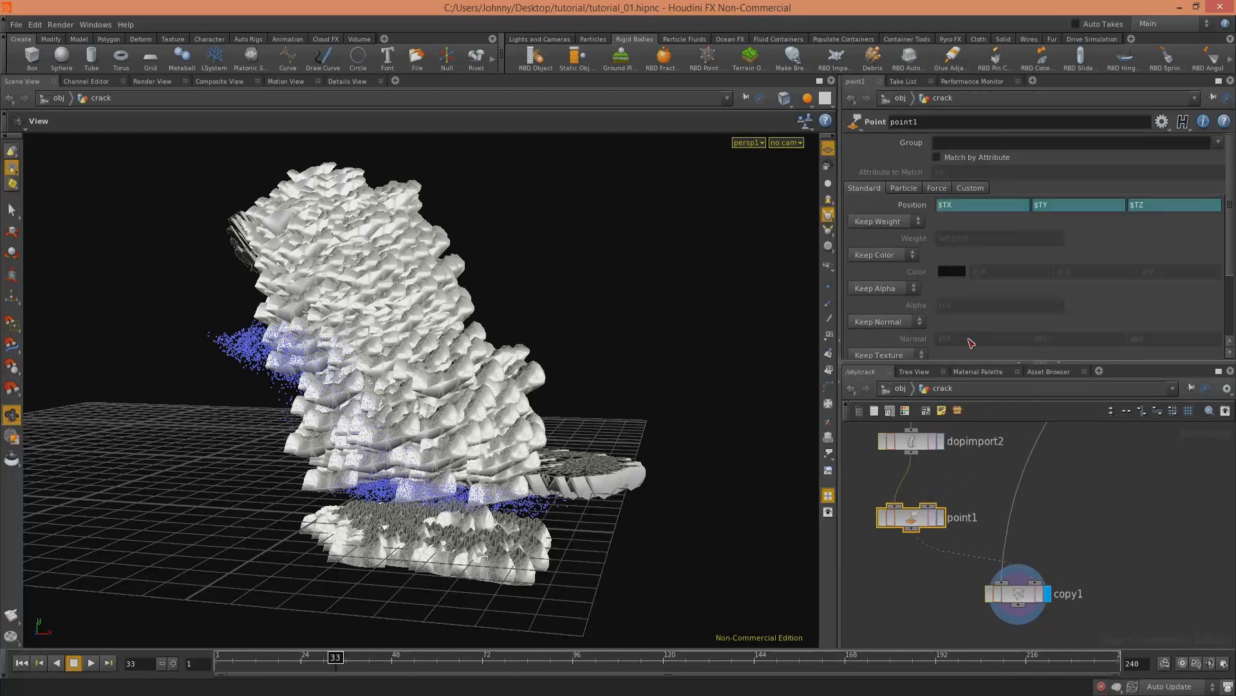
Step: Add a scale attribute to the particles in point1 and set the Scale value to 0.2
mouse_move(1228, 256)
mouse_down()
mouse_move(1229, 269)
mouse_move(1229, 251)
mouse_up()
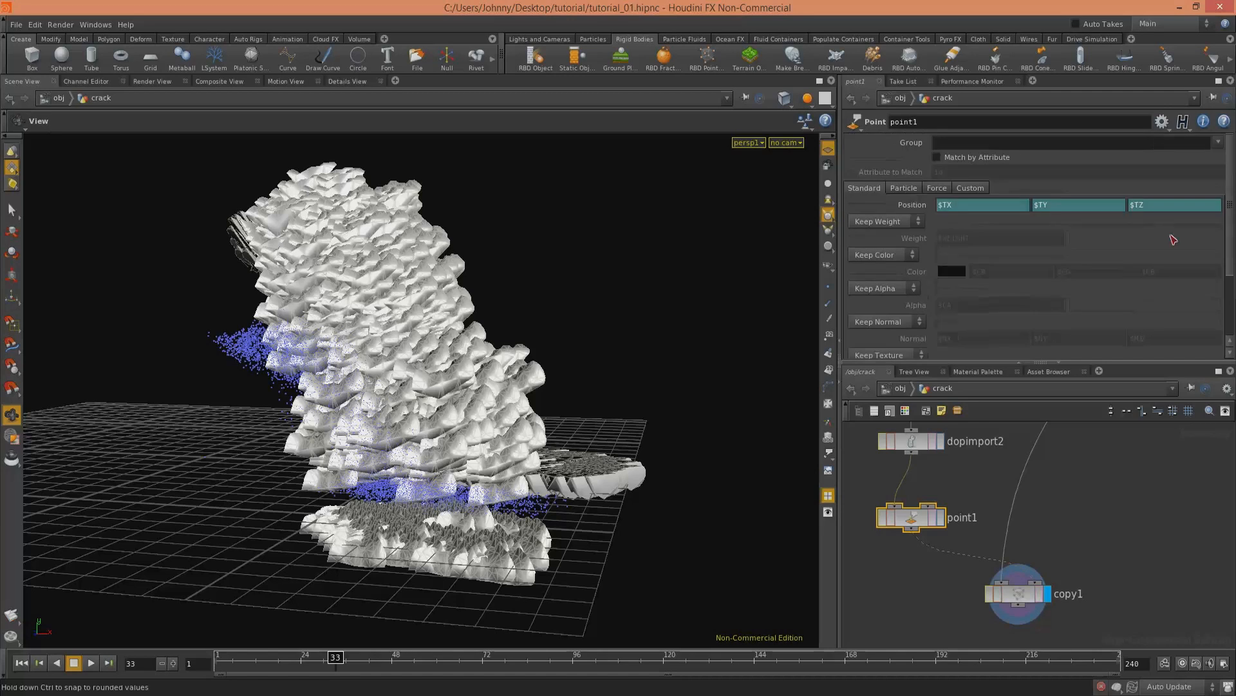
click(908, 188)
scroll(1208, 311, down, 3)
click(885, 294)
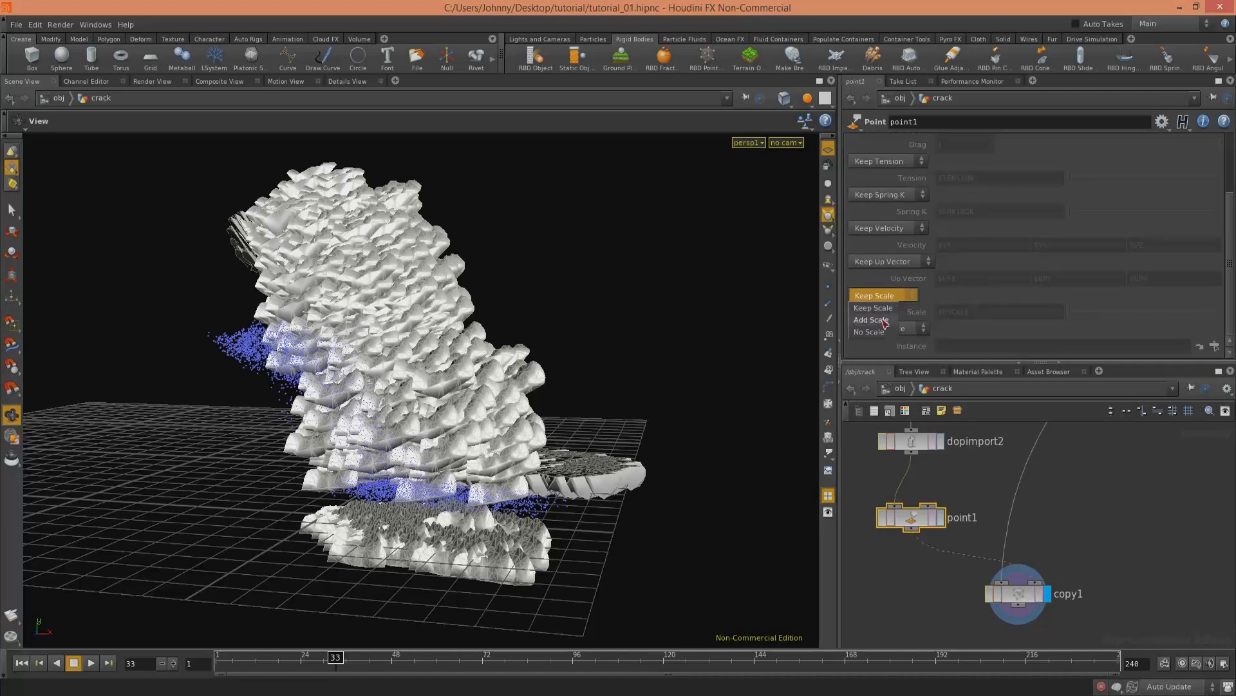
click(883, 311)
ctrl+shift+click(968, 312)
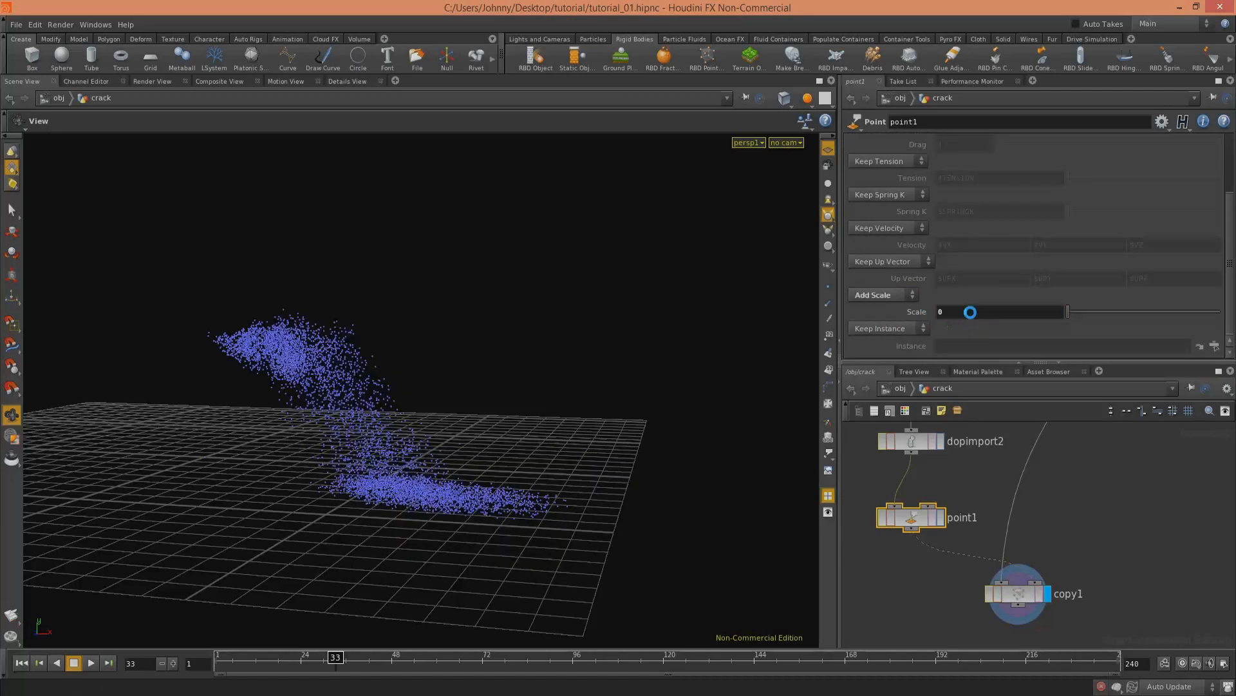
click(953, 312)
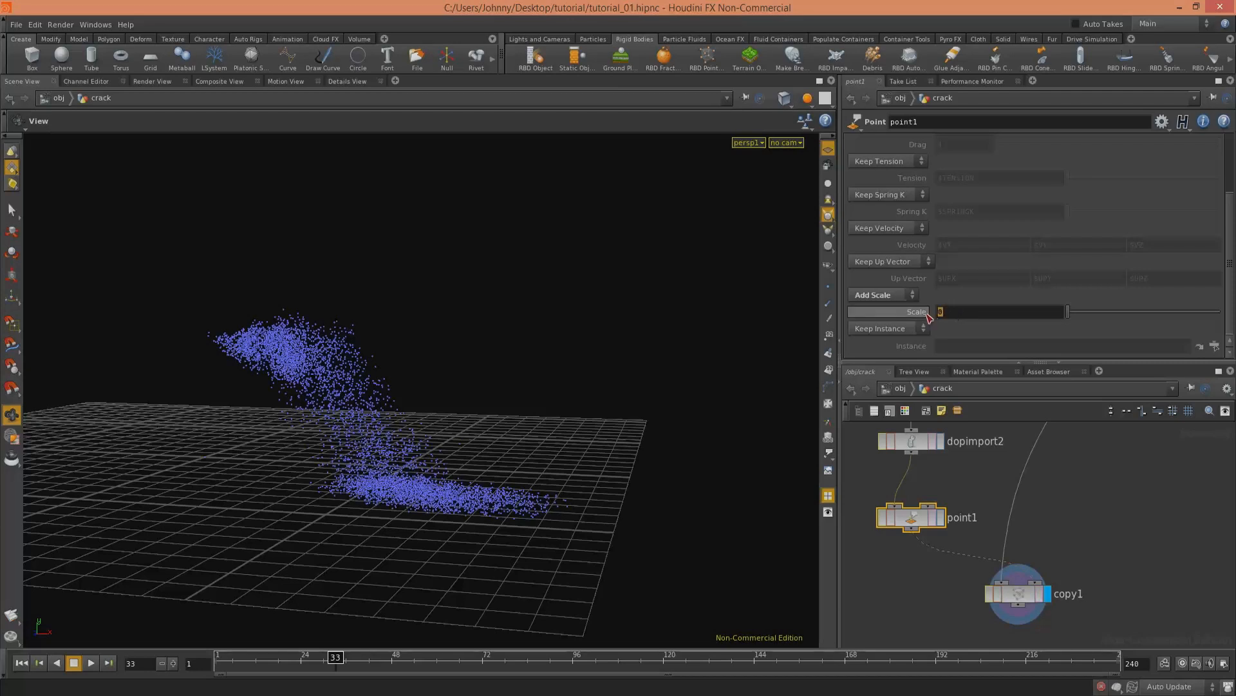
key(Return)
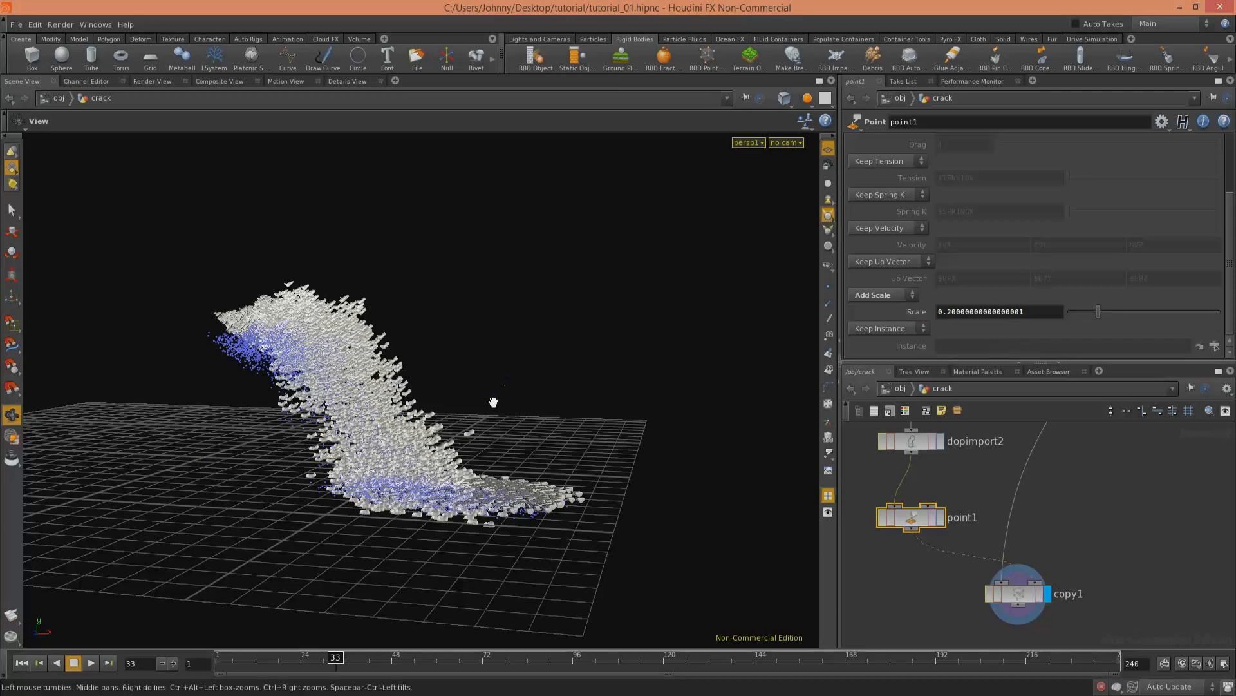
Step: Reduce the Scale value of point1 to 0.1
drag(493, 401, 481, 396)
middle_drag(482, 395, 479, 303)
right_drag(479, 303, 957, 318)
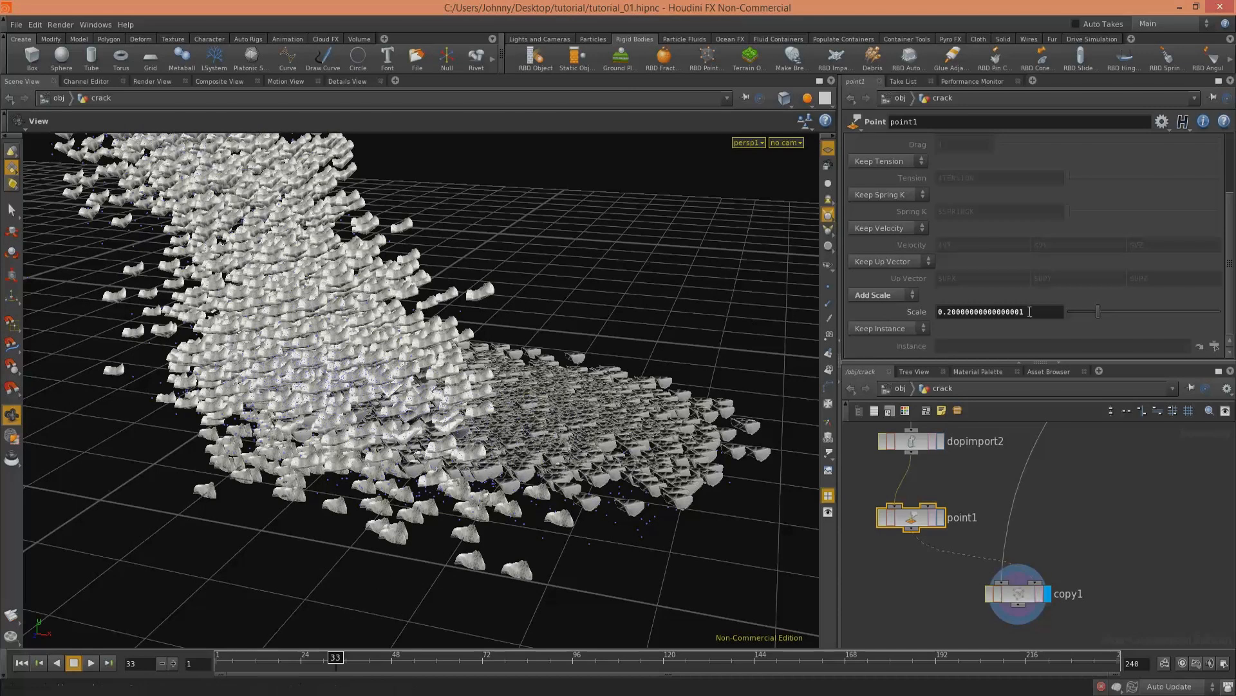
drag(1030, 312, 948, 313)
text(1)
key(Return)
Step: Examine the size and distribution of the copied pieces from several angles and distances
drag(482, 384, 455, 455)
right_drag(456, 456, 522, 461)
middle_drag(522, 460, 610, 273)
right_drag(609, 273, 515, 334)
drag(516, 335, 644, 322)
middle_drag(464, 386, 445, 541)
drag(445, 541, 715, 477)
right_drag(1097, 588, 1096, 512)
middle_drag(1122, 475, 1072, 482)
drag(583, 516, 626, 557)
middle_drag(626, 557, 620, 490)
drag(620, 490, 489, 489)
drag(359, 288, 567, 314)
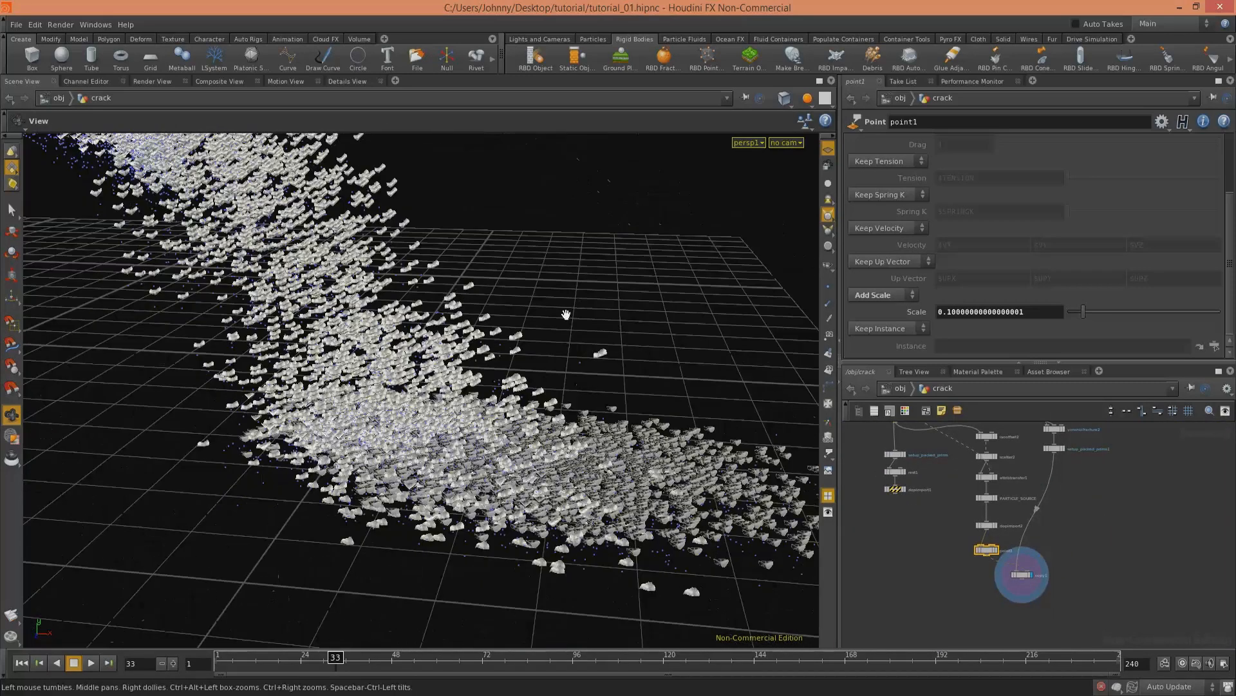
Step: Display voronoifracture2 and set its Cell Point Group to 0
middle_drag(1110, 503, 1082, 594)
right_click(1061, 437)
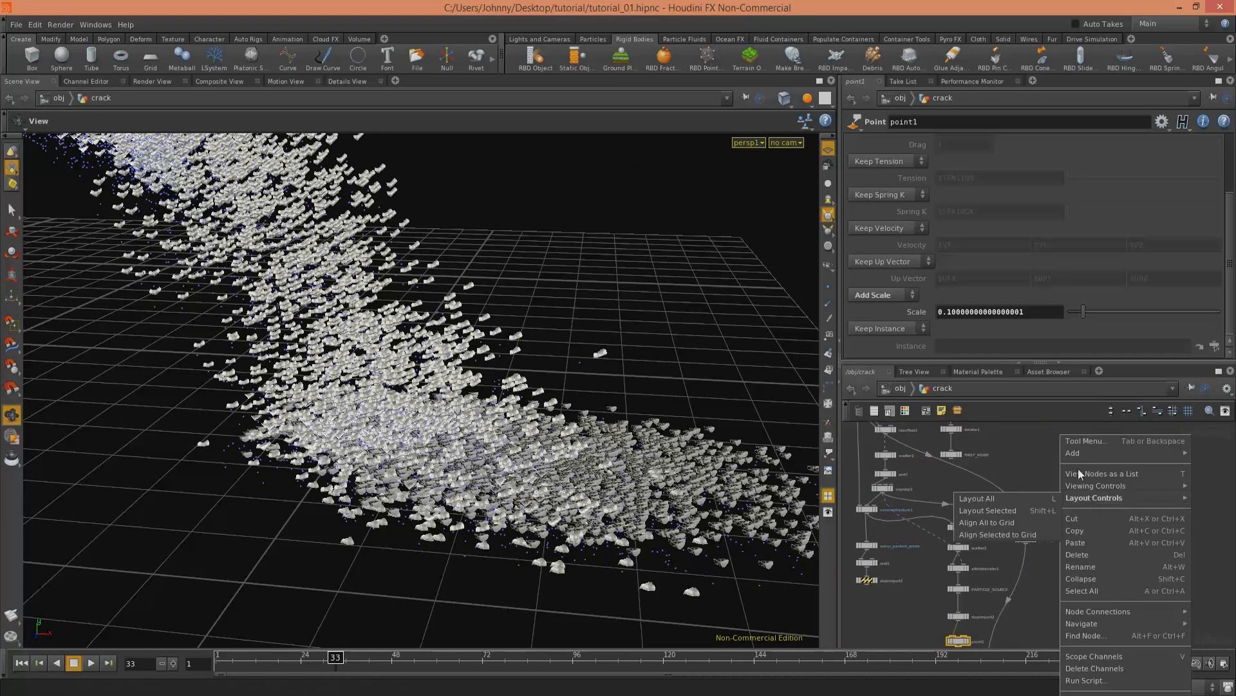
click(992, 463)
middle_drag(1063, 485, 1027, 438)
right_drag(1026, 439, 1060, 441)
click(975, 507)
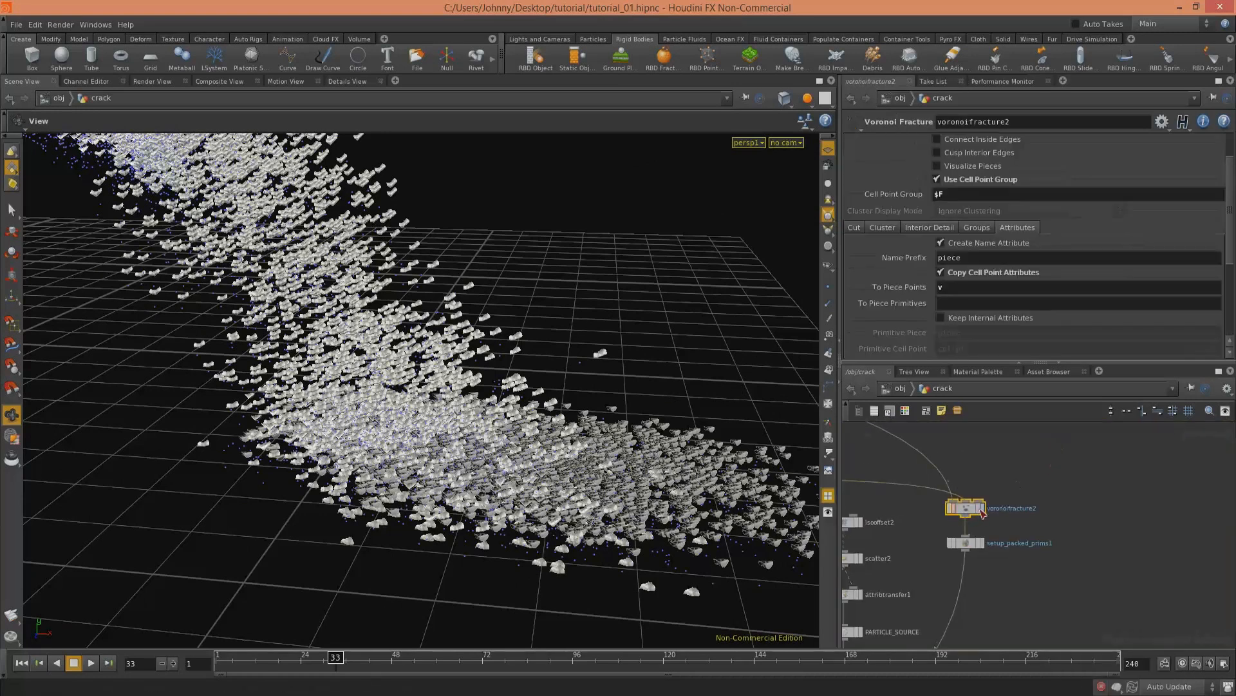
click(983, 509)
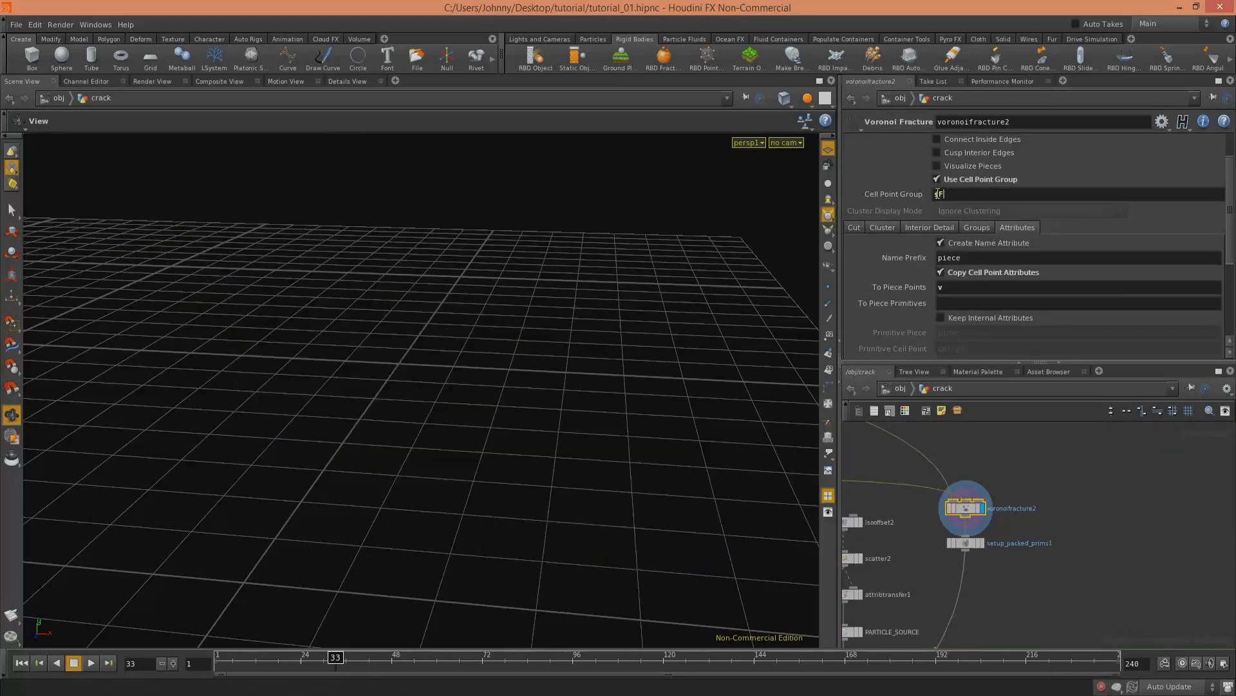
drag(616, 431, 549, 411)
right_drag(550, 411, 484, 413)
middle_drag(484, 413, 481, 484)
middle_drag(973, 638, 1011, 449)
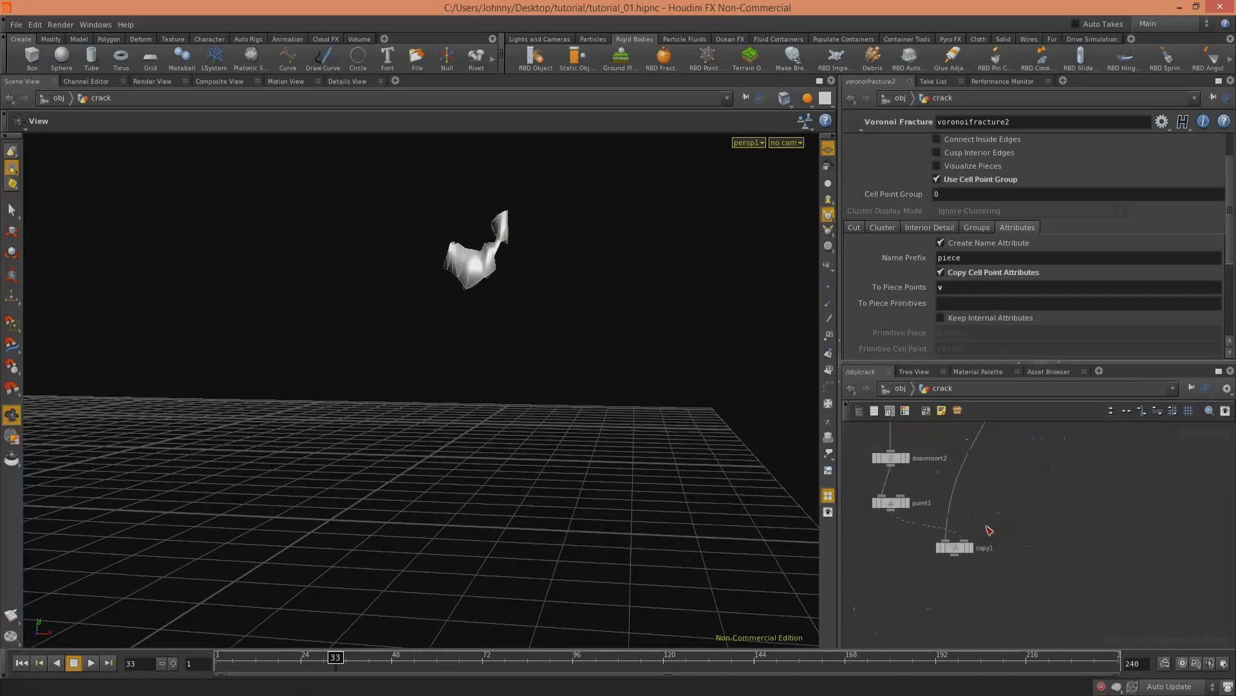
Step: Display copy1 and enable Stamp Inputs on it, leaving Pack Geometry Before Copying off after trying it
click(966, 548)
click(972, 549)
click(887, 175)
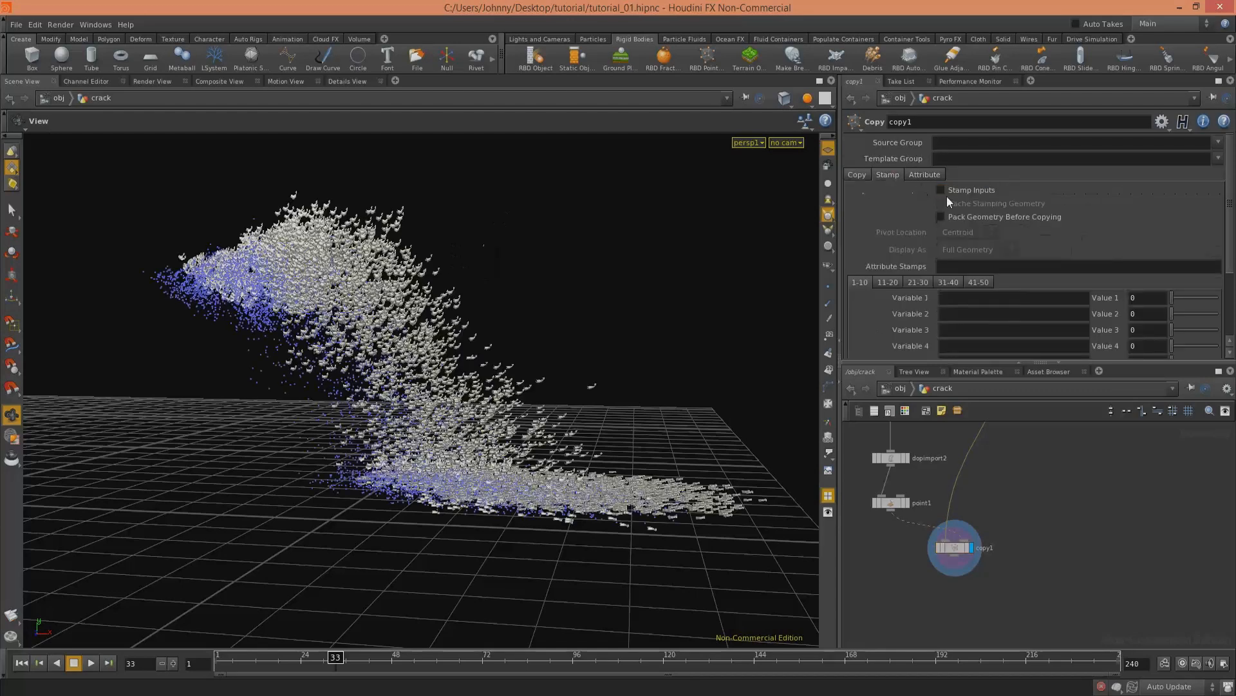
click(942, 189)
click(942, 217)
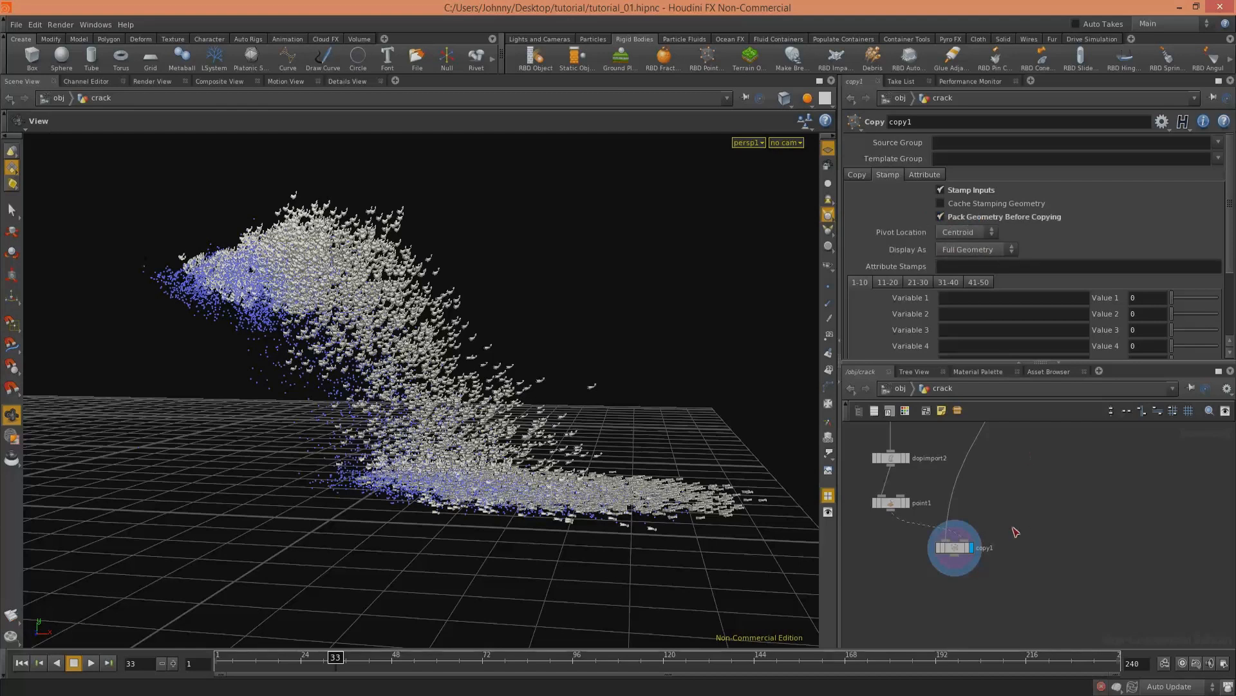
click(941, 217)
Step: Name the first stamp variable of copy1 ramdonPiece
middle_drag(1043, 428, 1011, 437)
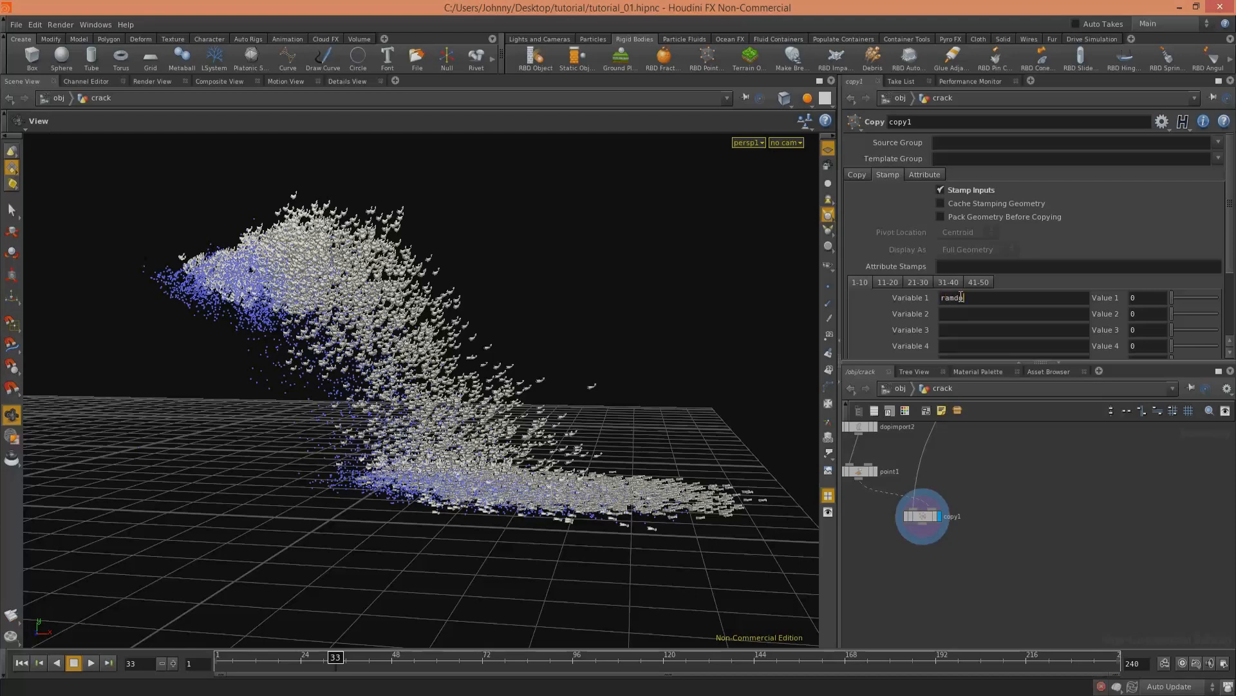
key(Return)
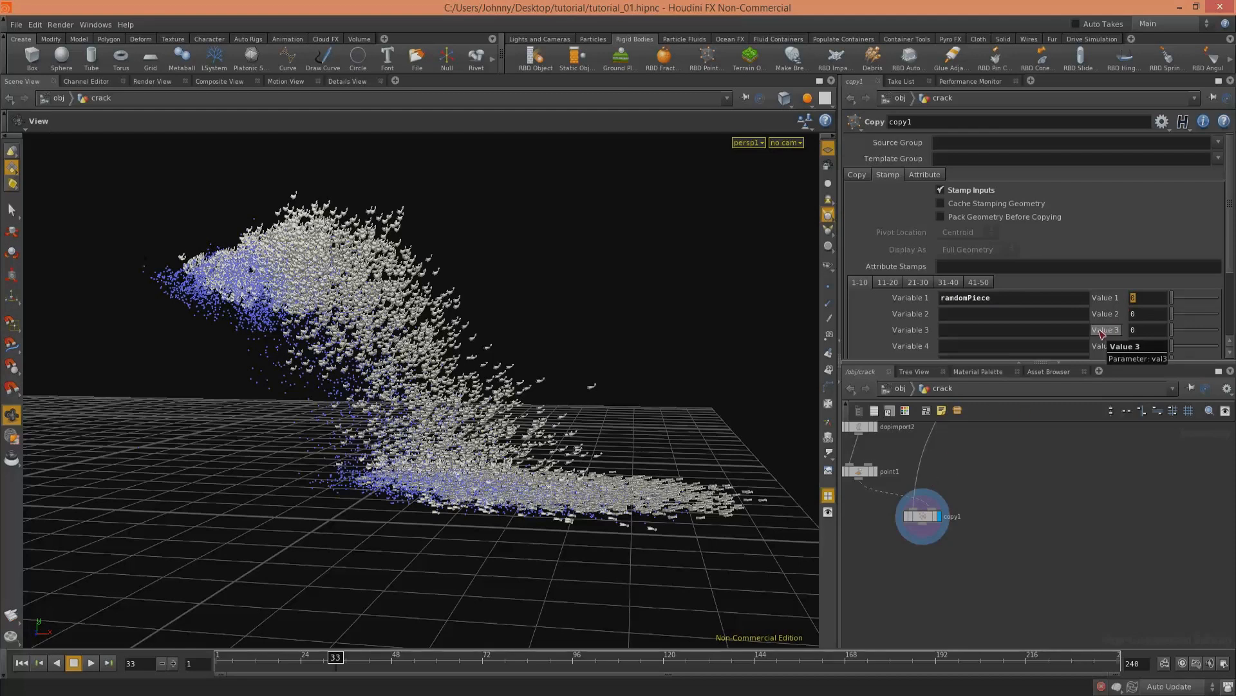
middle_drag(972, 503, 1013, 564)
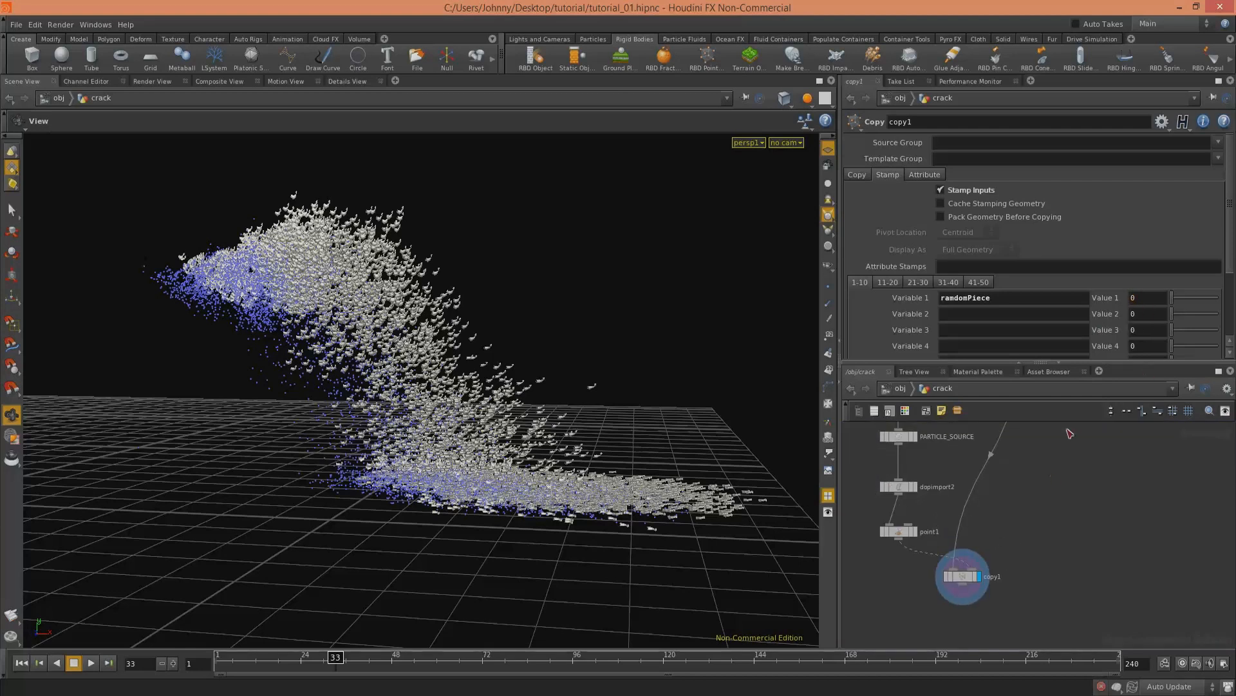
Step: Enter the expression rand(123) as the value of the first stamp variable
drag(445, 400, 723, 354)
click(1147, 302)
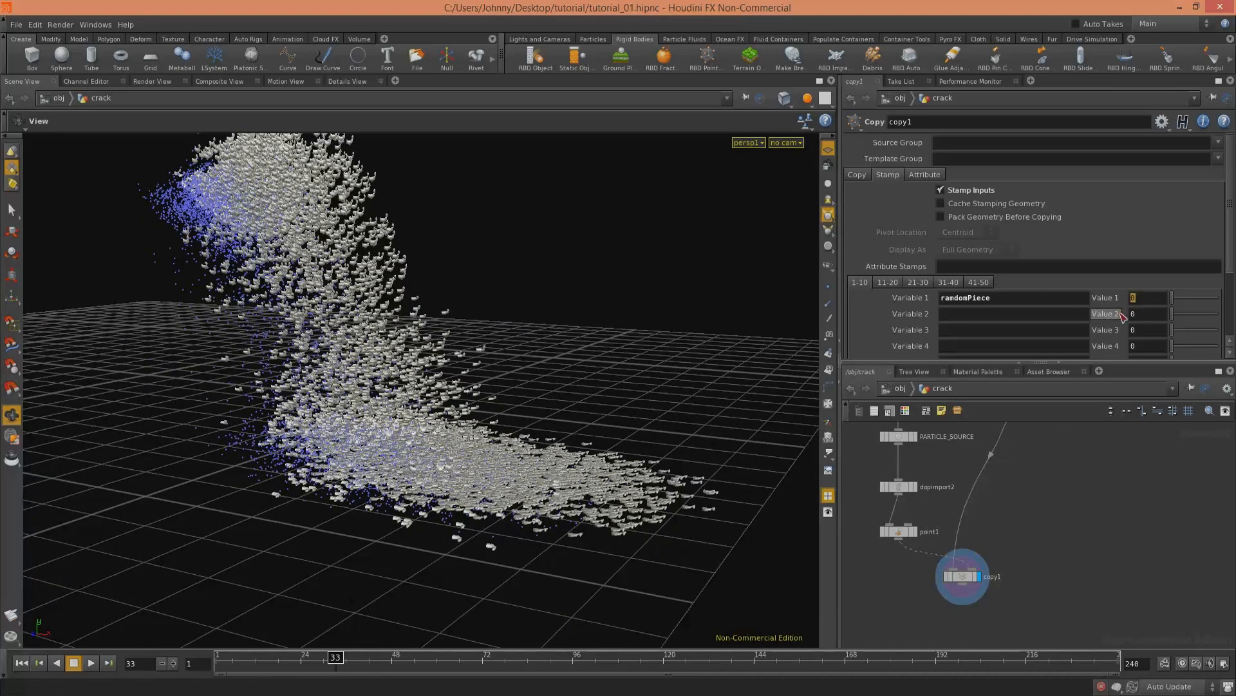
text(rand)
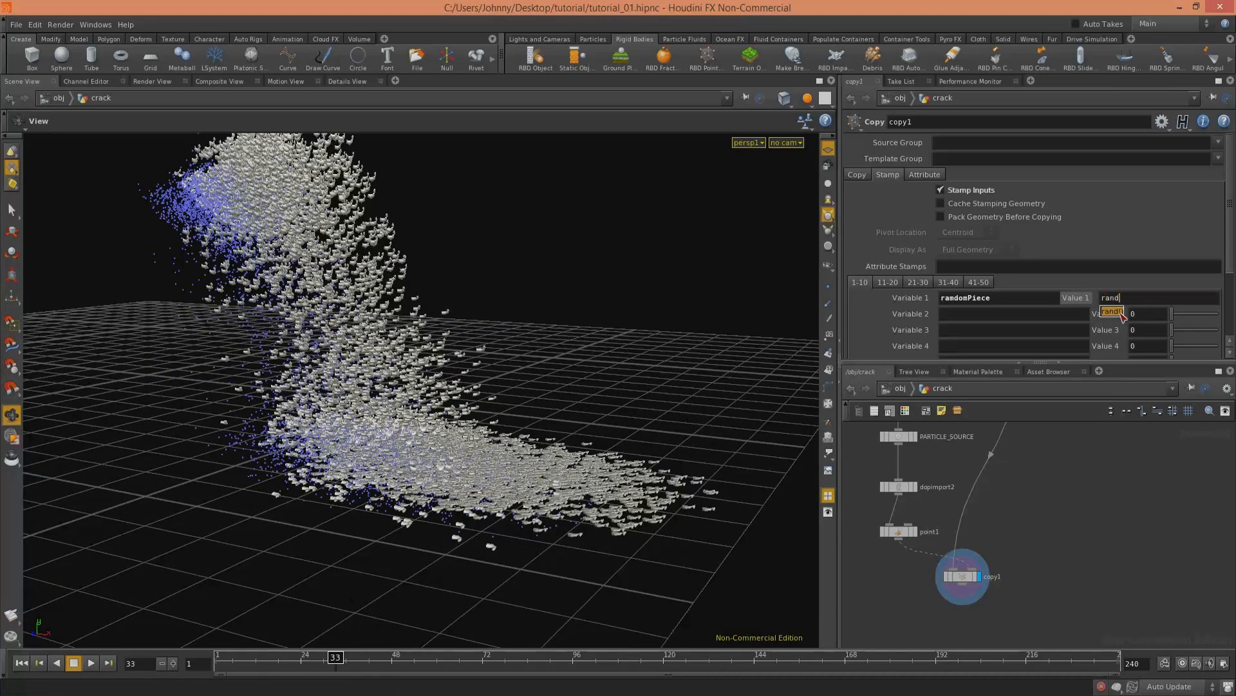
text((123)
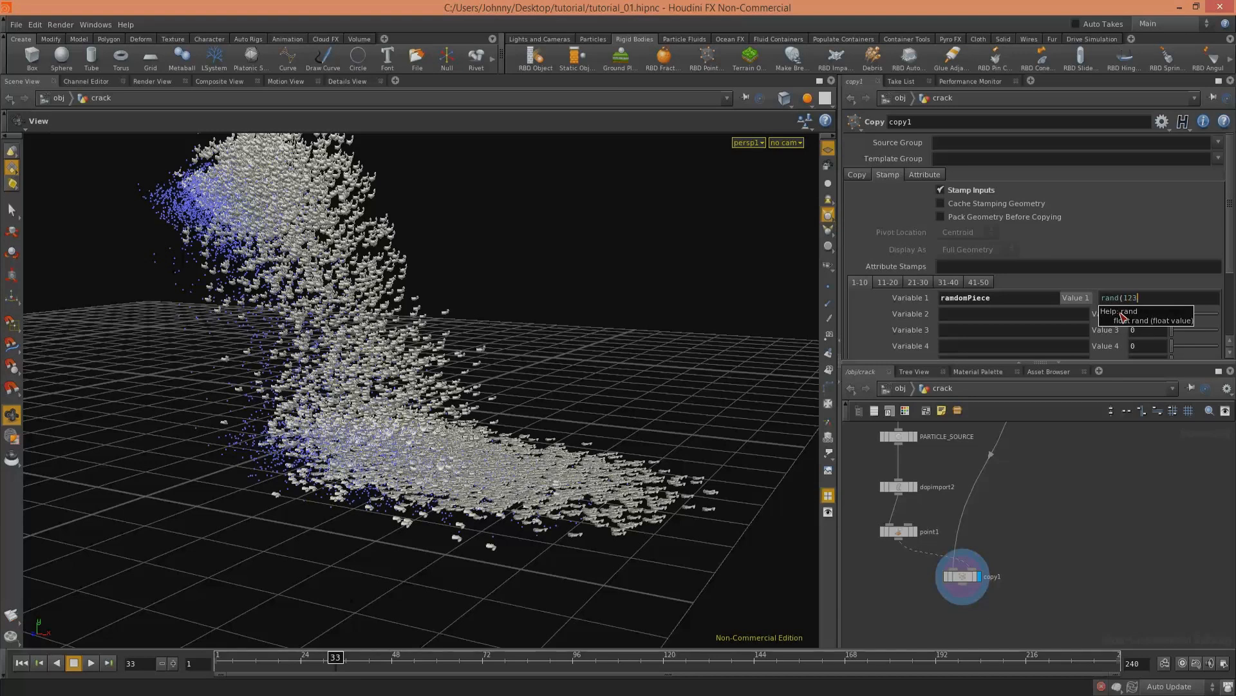
text(fdsaf)
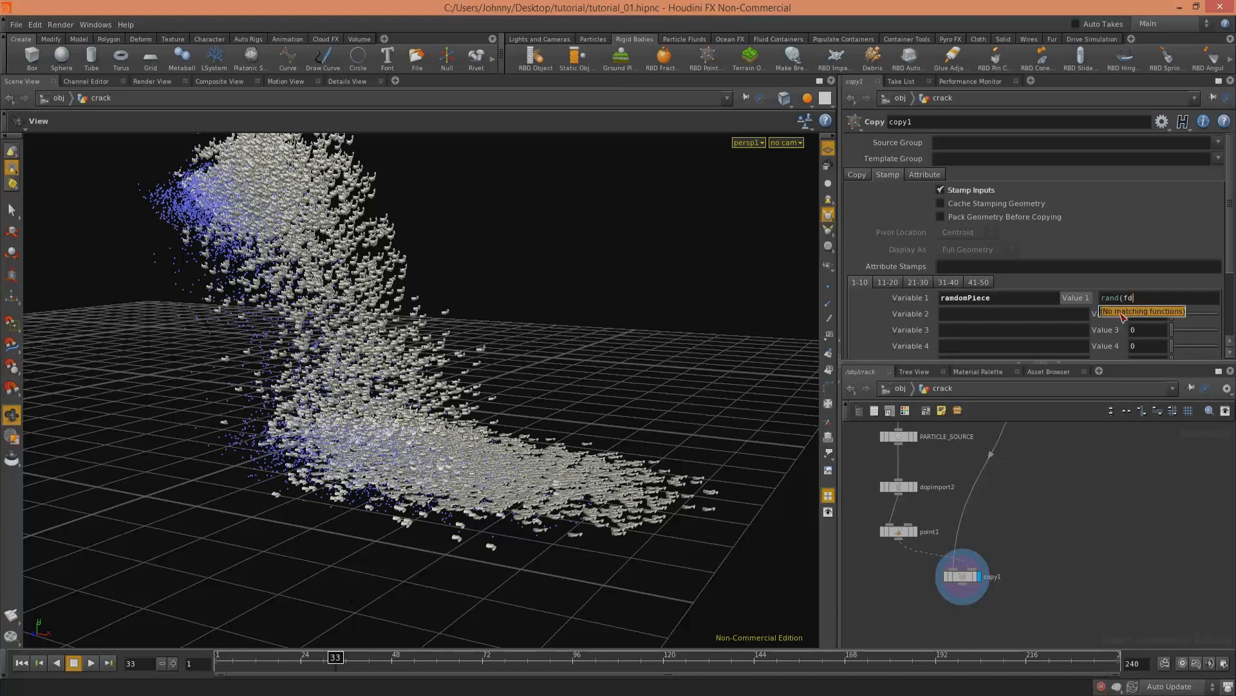
key(BackSpace)
key(BackSpace)
text(123))
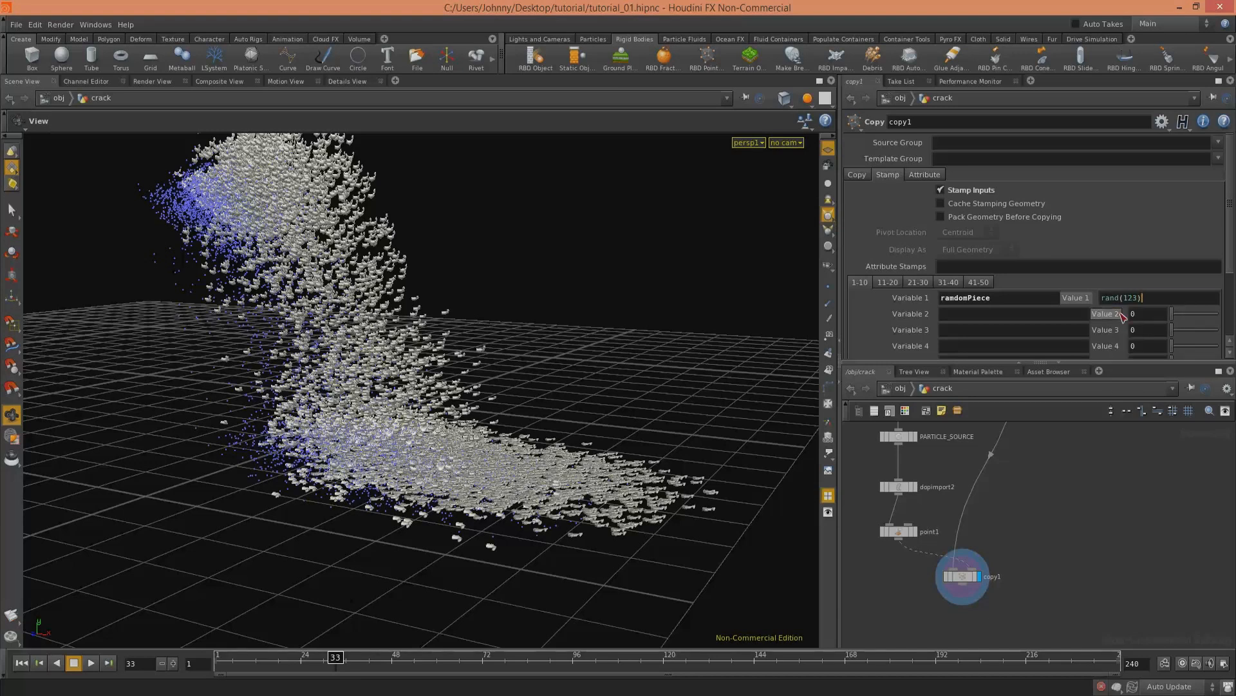
key(Return)
drag(466, 304, 483, 399)
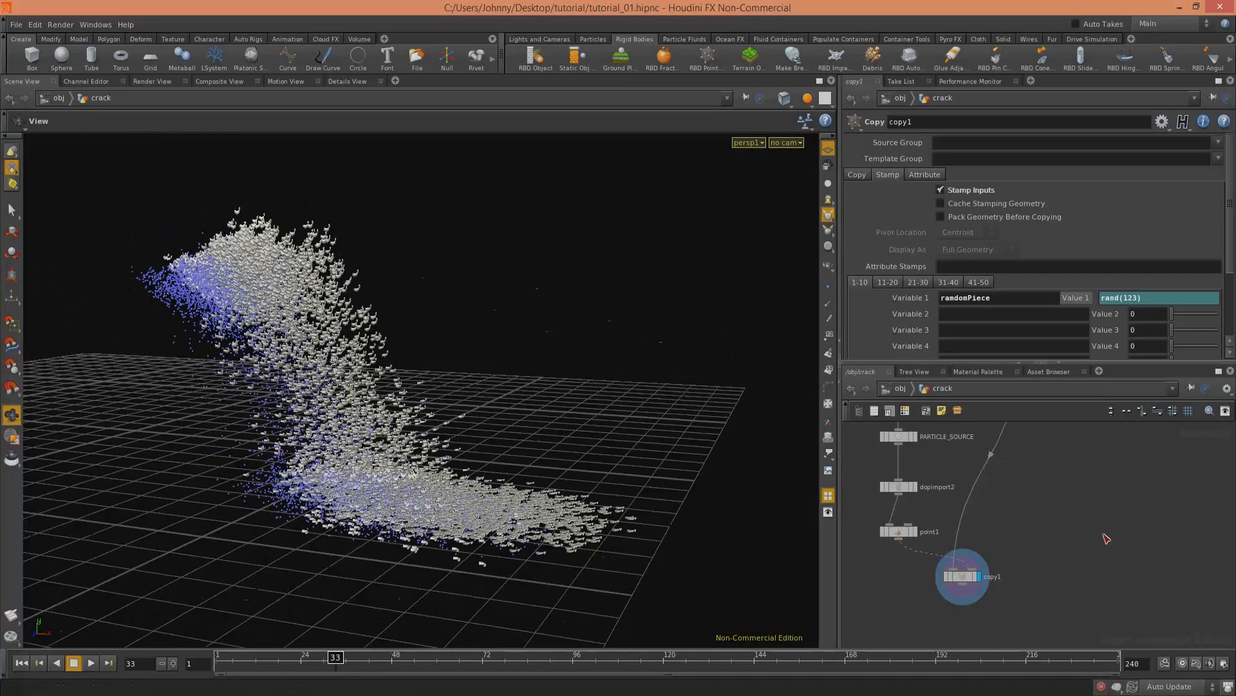
Step: Check what number the rand(123) expression of copy1's first stamp variable evaluates to
middle_drag(971, 587, 977, 564)
drag(977, 564, 985, 584)
drag(1124, 298, 1135, 305)
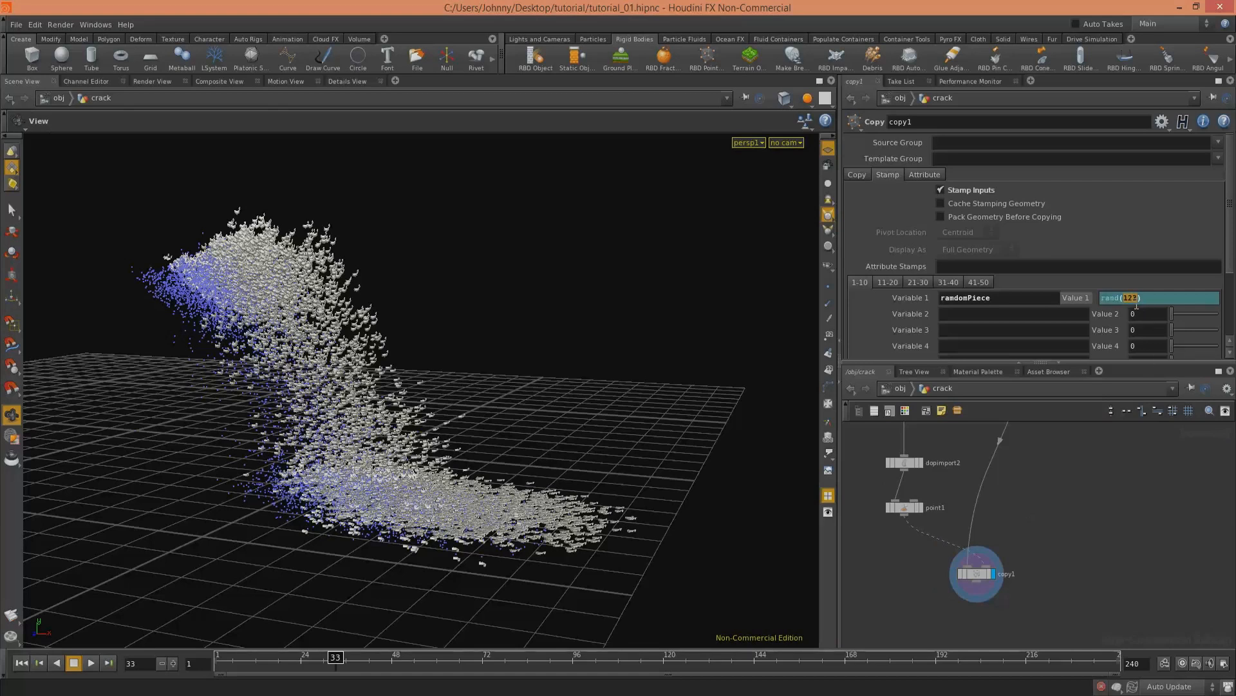
drag(435, 340, 548, 322)
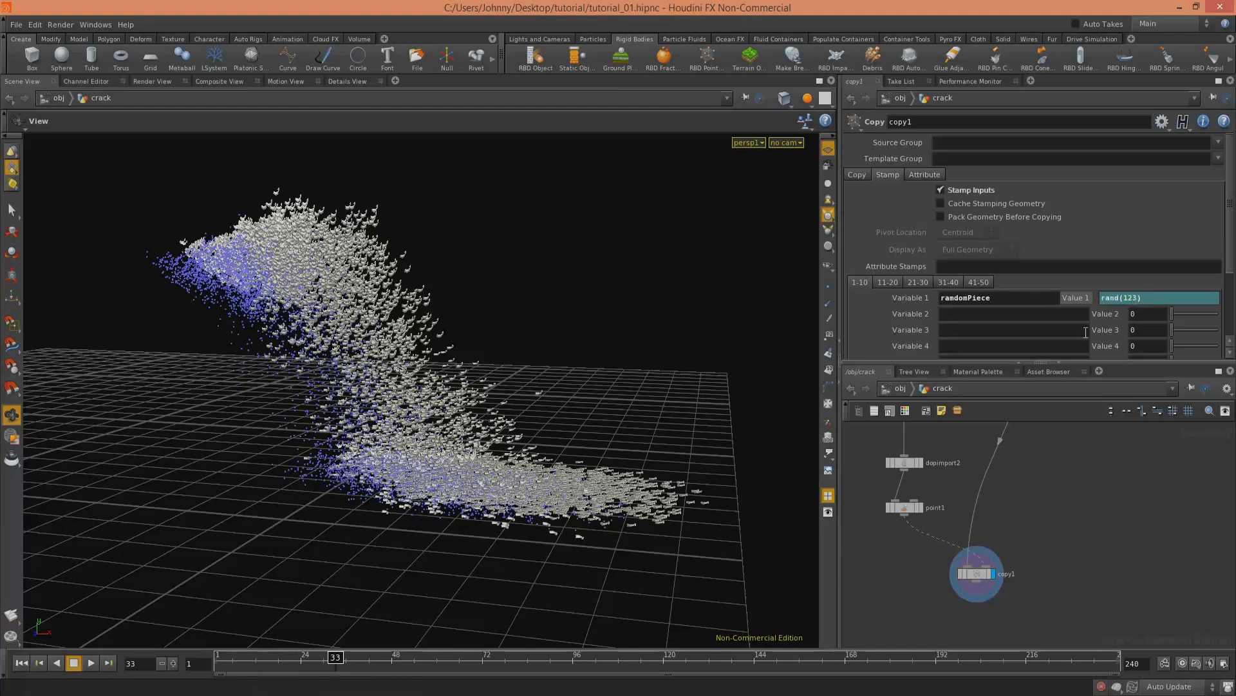
click(1081, 299)
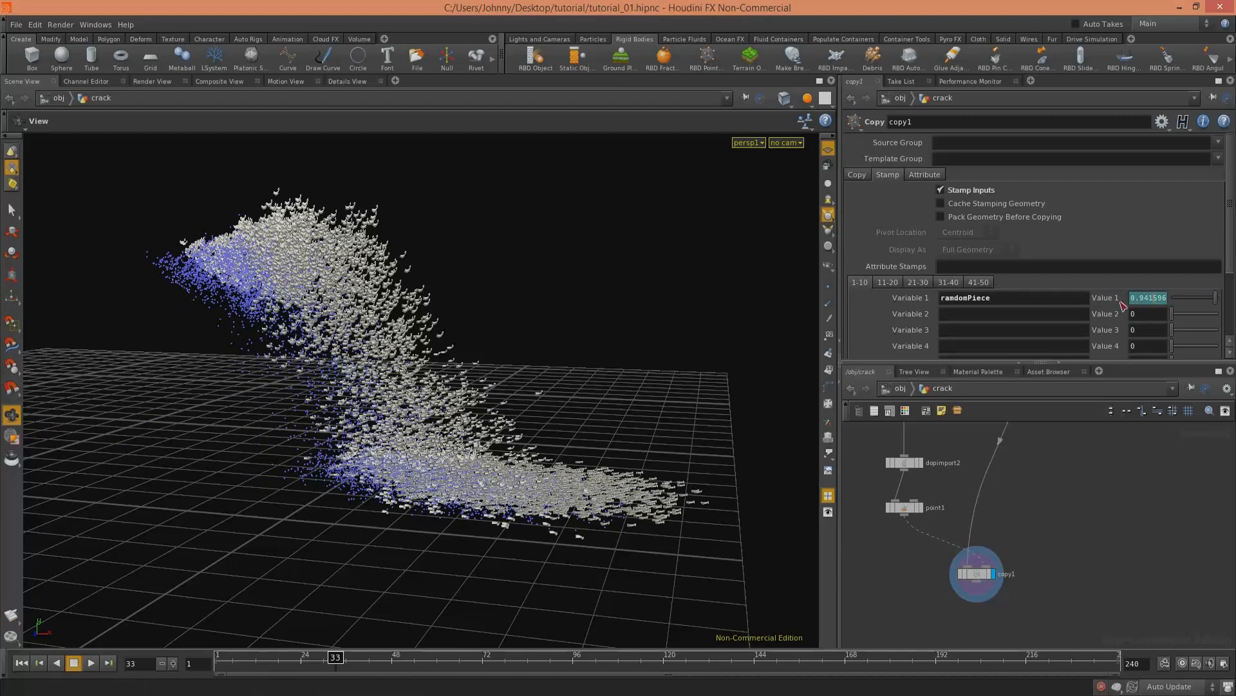
drag(1133, 299, 1181, 301)
click(1149, 301)
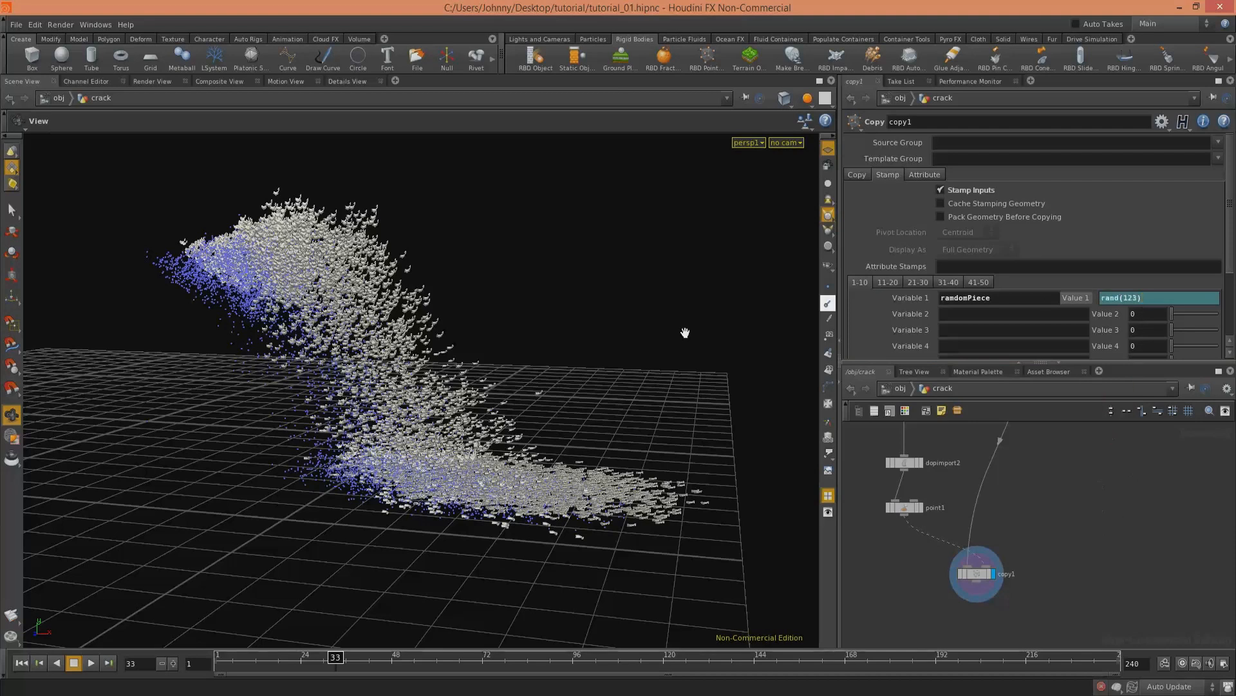
drag(487, 414, 436, 461)
Step: Trace the network from copy1 up past voronoifracture2 and inspect the scatter1 node that determines the number of pieces
middle_drag(1105, 532, 1087, 532)
middle_drag(1031, 428, 999, 571)
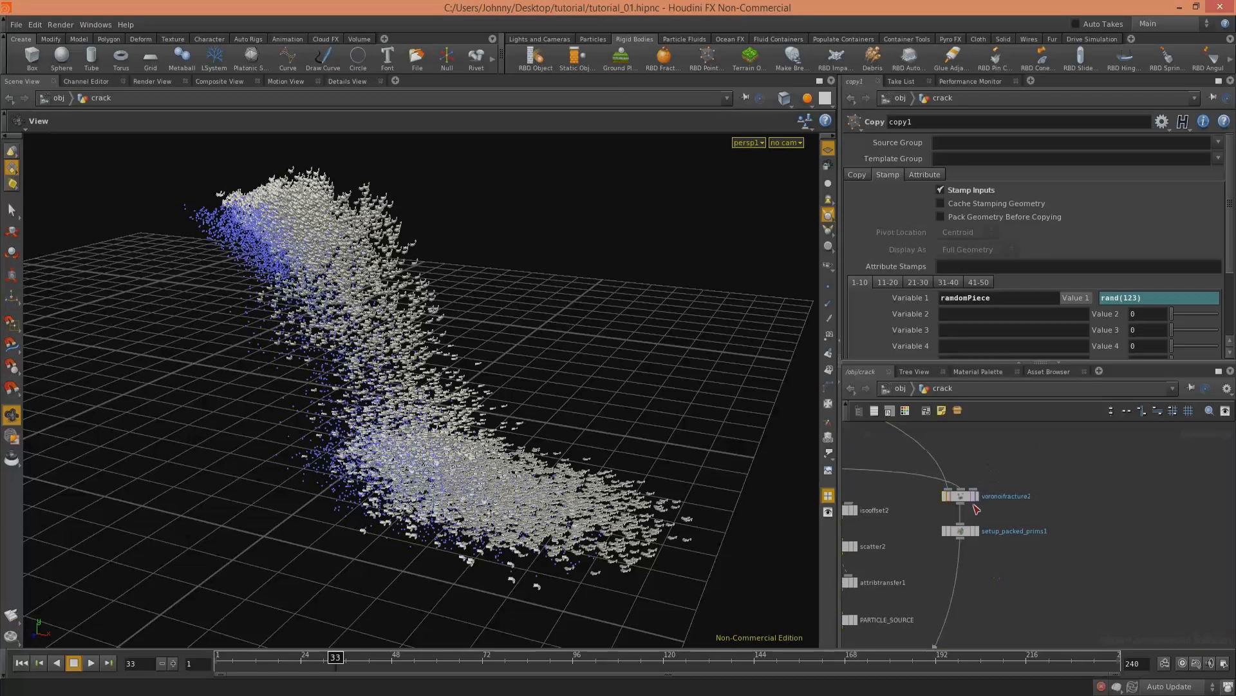
mouse_move(989, 482)
middle_down()
mouse_move(1046, 523)
mouse_move(991, 515)
mouse_move(1020, 502)
mouse_move(1083, 558)
middle_up()
click(1005, 533)
middle_drag(1029, 482, 1078, 553)
middle_drag(1019, 513, 1030, 549)
middle_drag(919, 557, 979, 530)
middle_drag(1000, 579, 940, 502)
scroll(943, 507, up, 3)
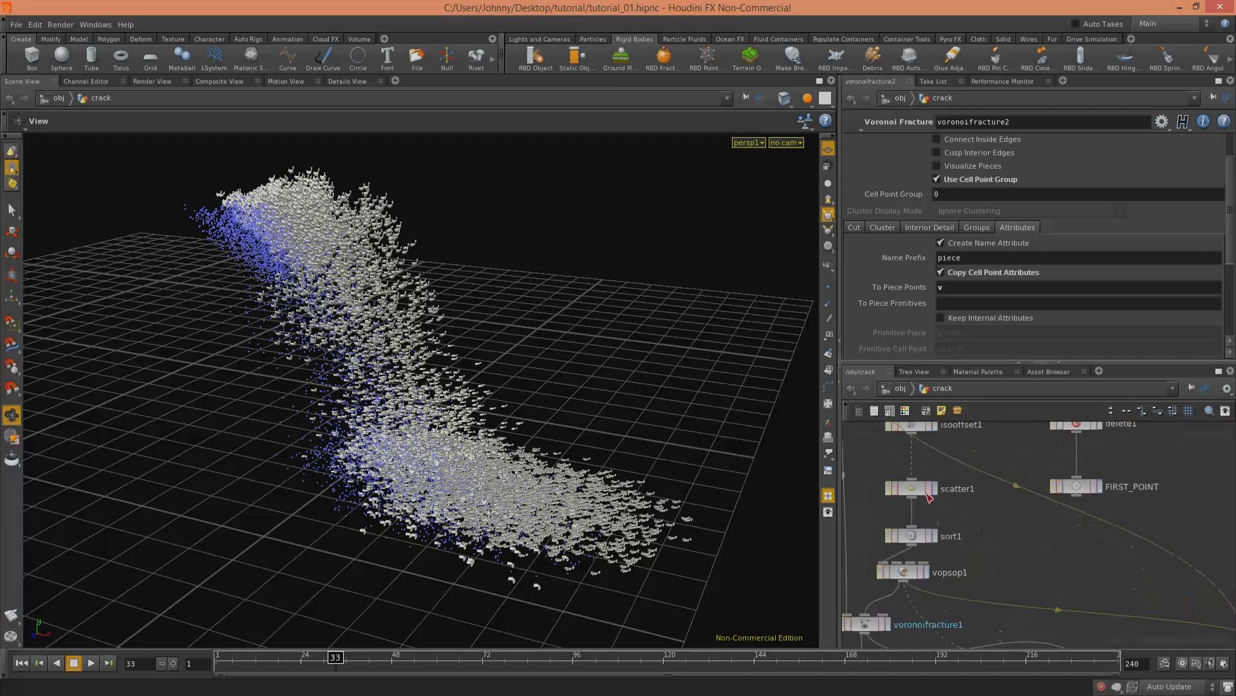
click(912, 488)
Step: Change the first stamp variable's value on copy1 to the expression fit01(rand(123), 0, 49)
middle_drag(1039, 531, 891, 393)
middle_drag(1034, 573, 1070, 491)
click(1019, 552)
click(1144, 298)
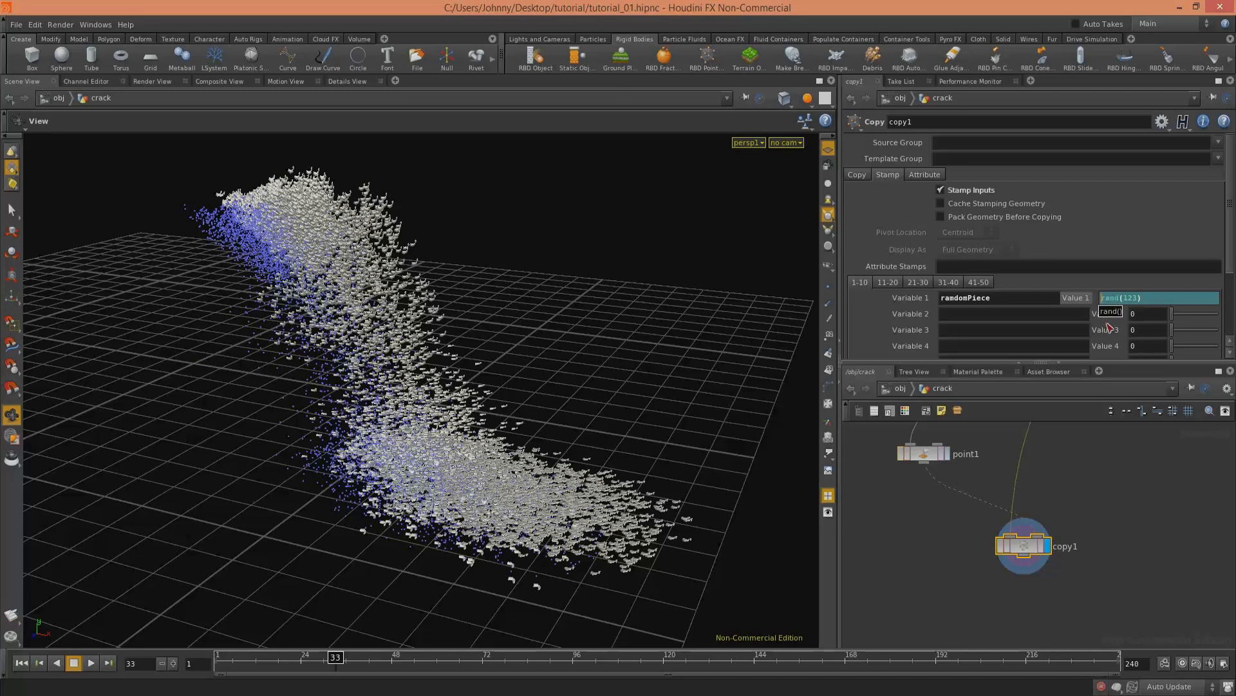
text(fi)
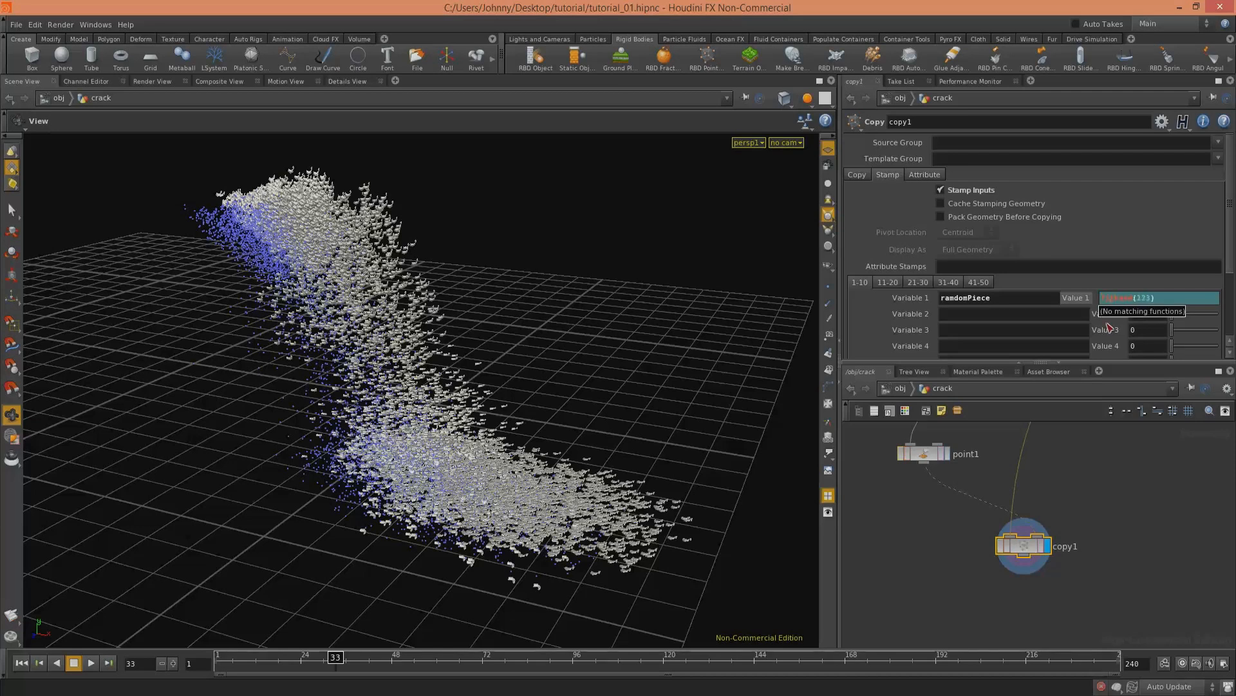
text(t01()
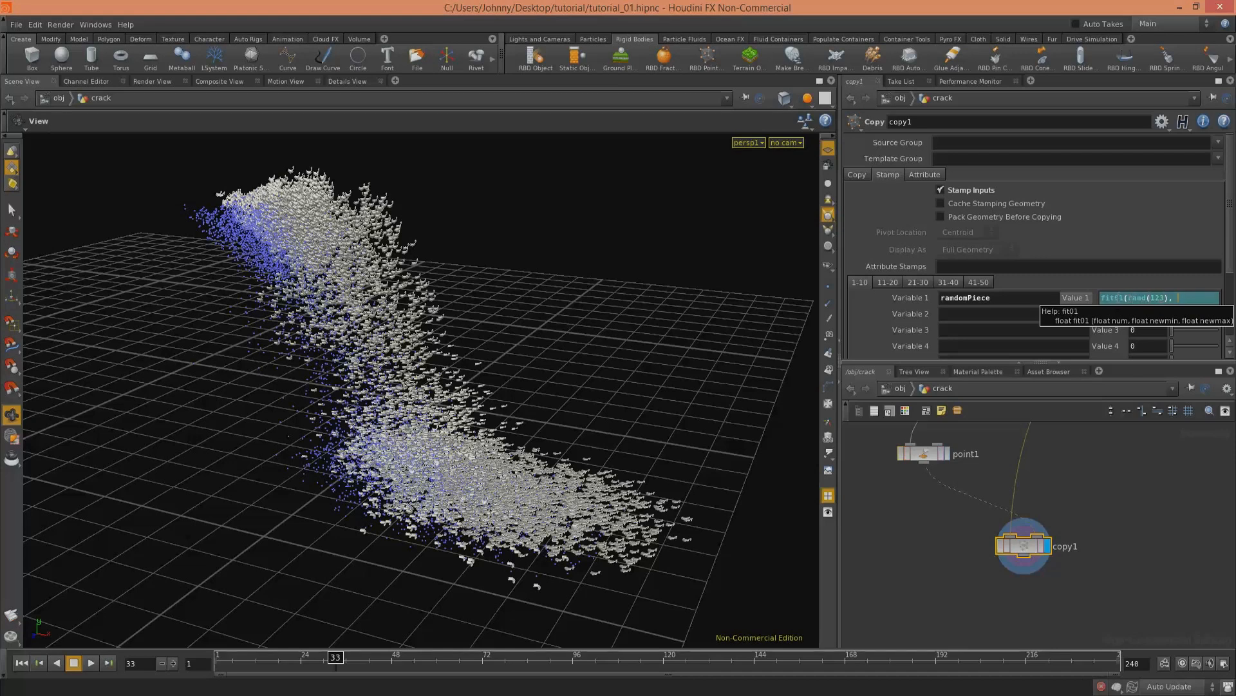
drag(1166, 296, 1138, 304)
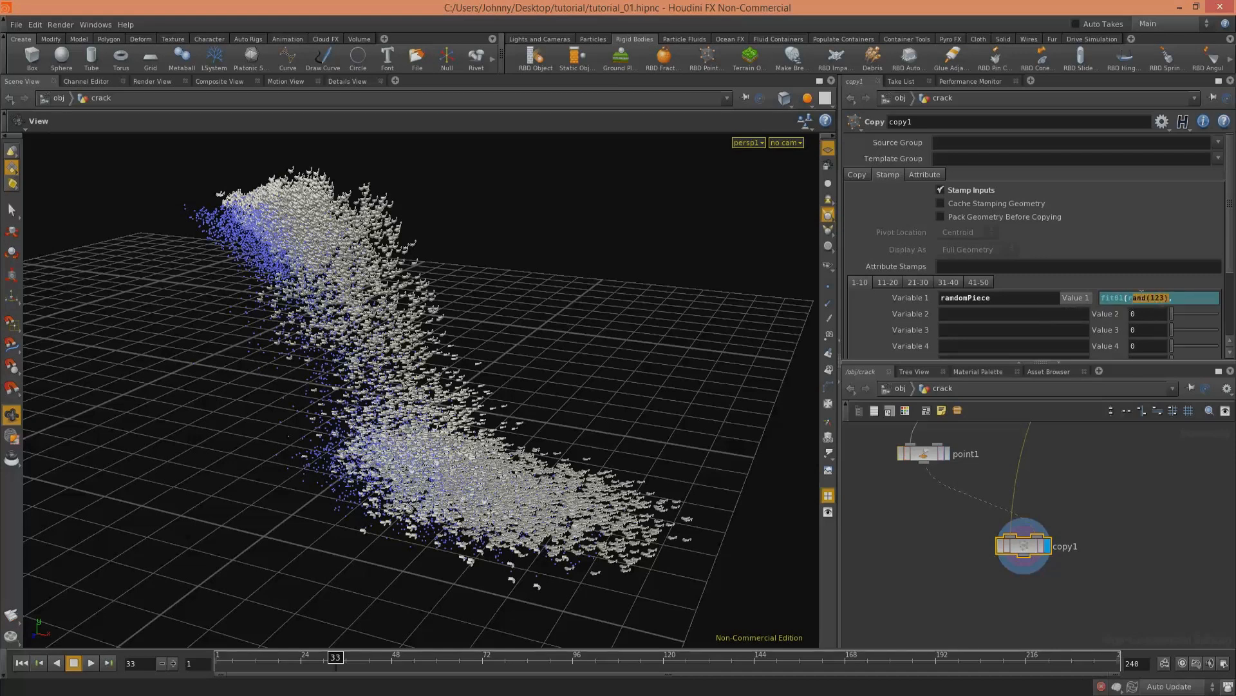
click(1178, 298)
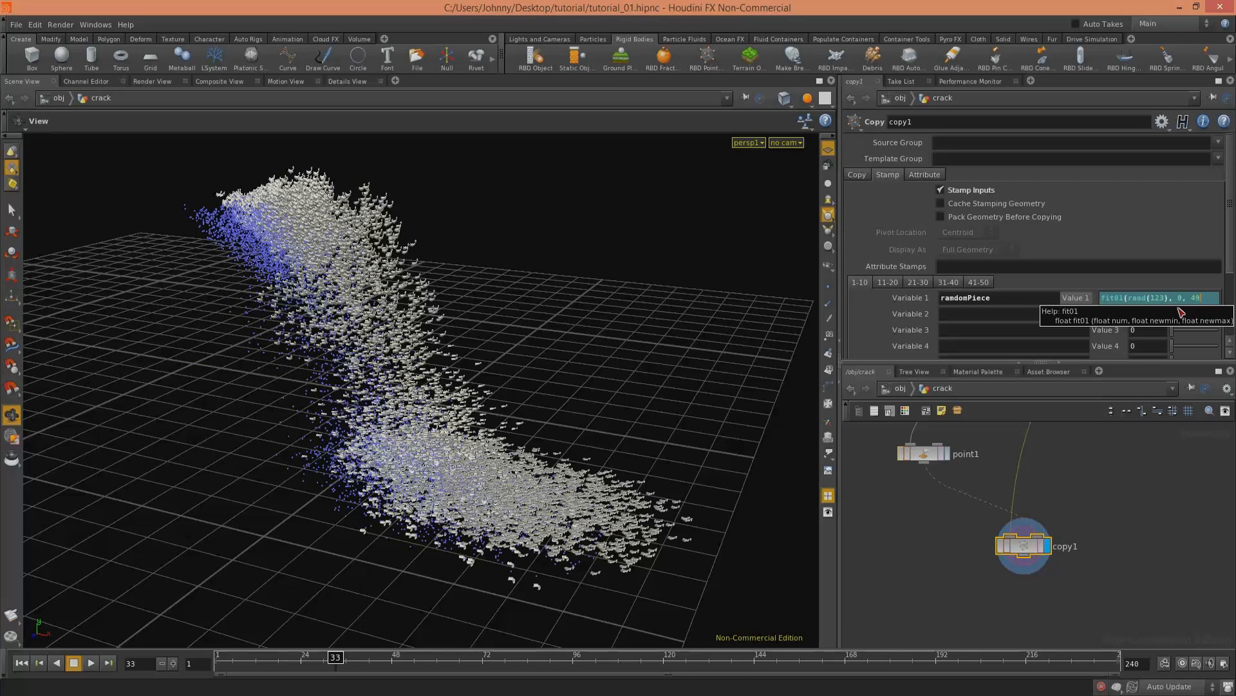
text(0, 49))
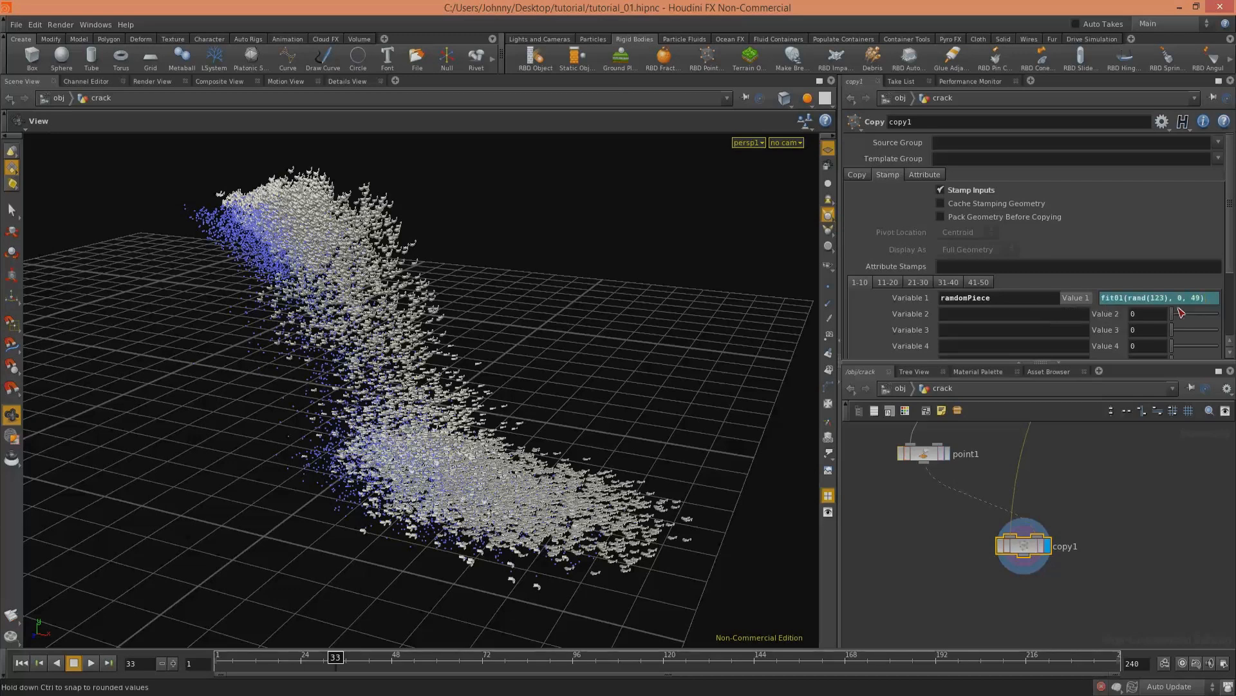
key(Return)
Step: Round the random stamp value up to a whole number with the expression ceil(fit01(rand(123), 0, 49))
drag(1137, 298, 1145, 298)
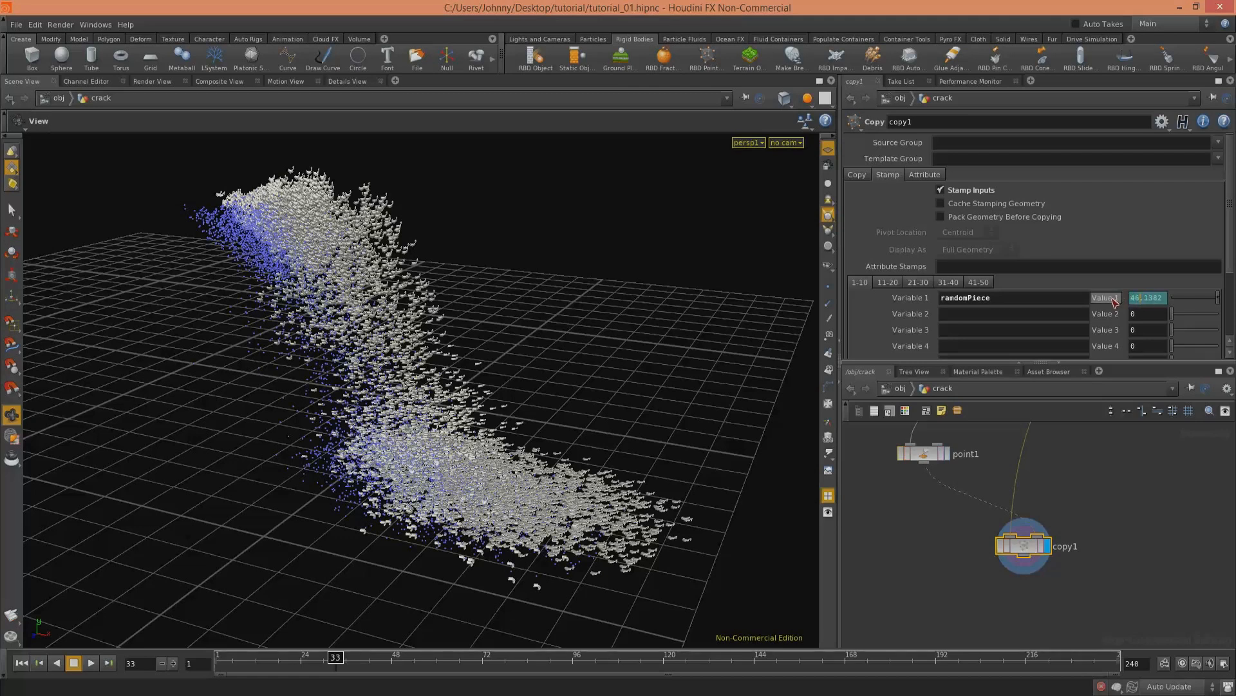
click(1113, 299)
double_click(1104, 298)
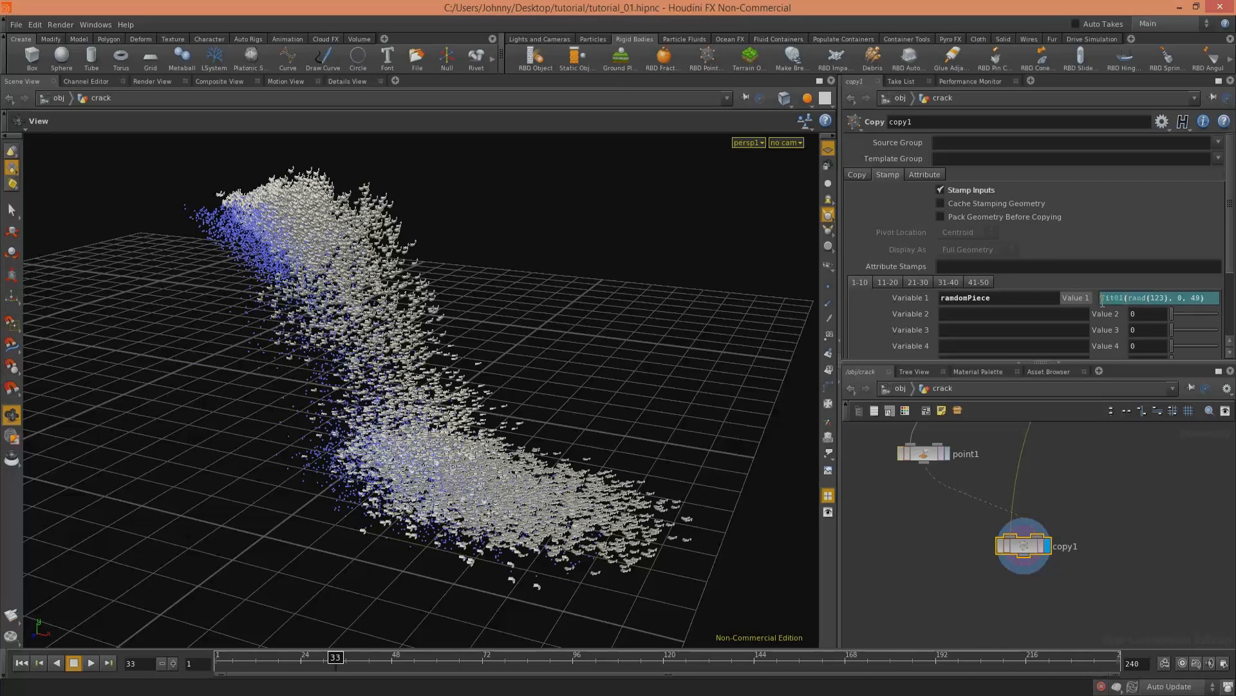
text(roun)
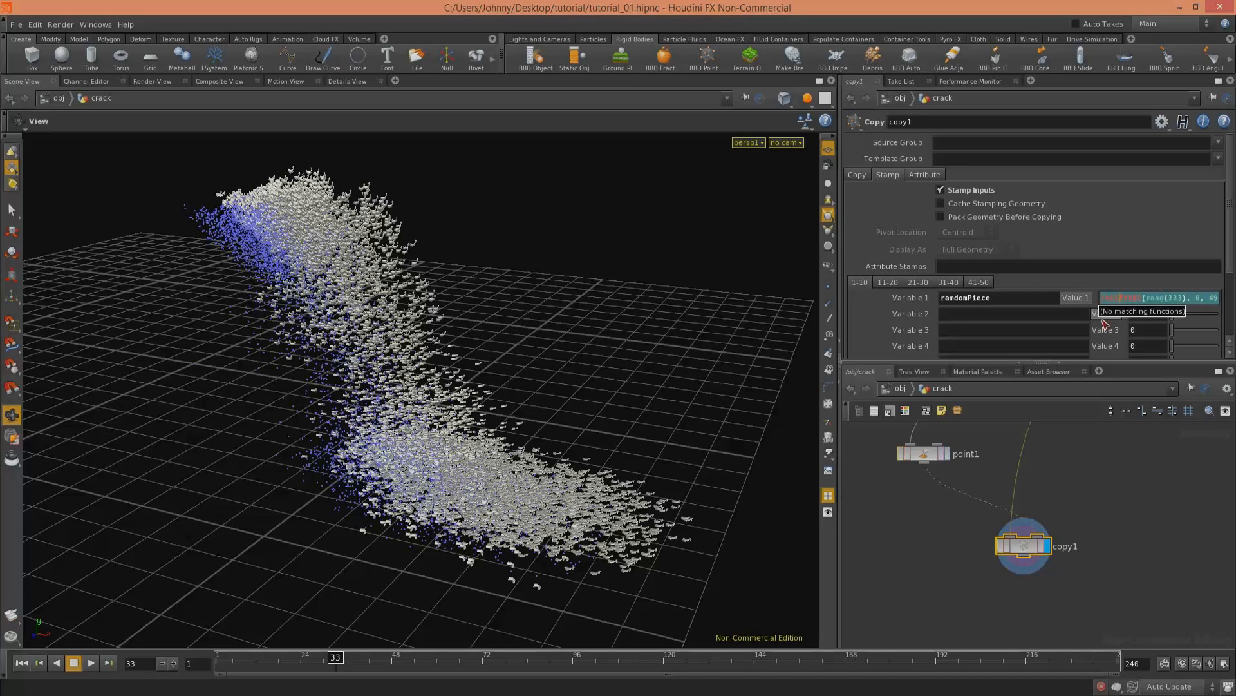
text(()
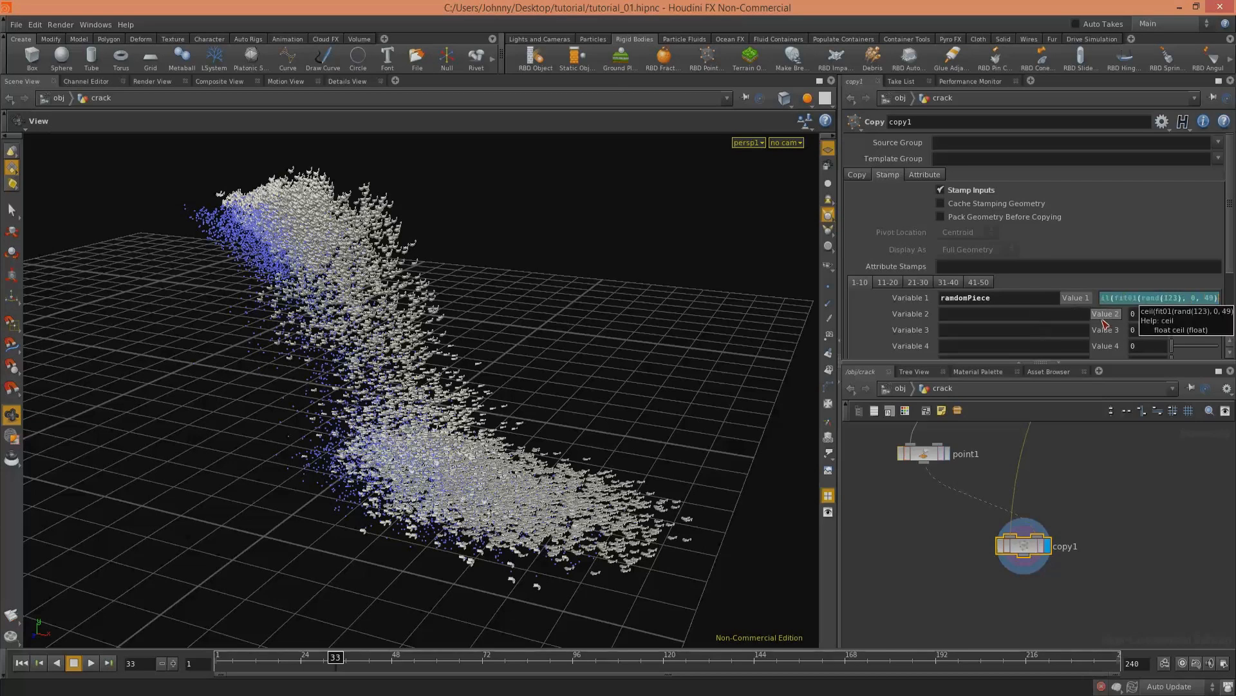
key(Return)
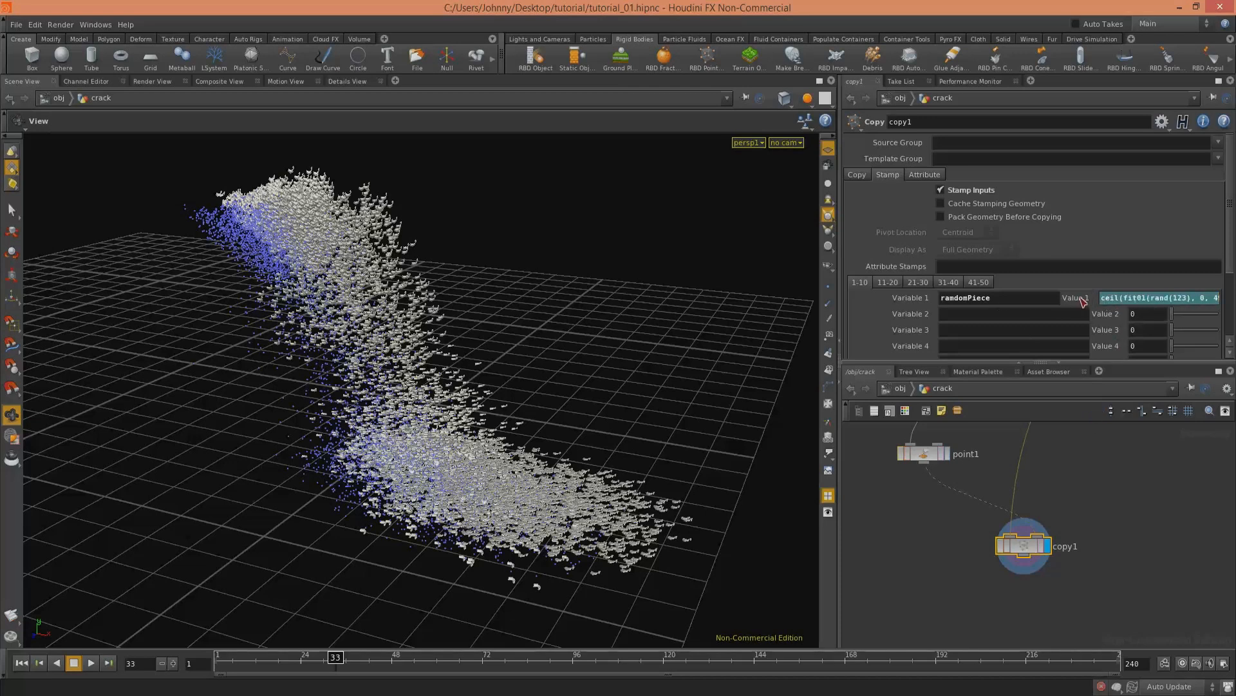
click(1081, 299)
Step: Open the stamp value's expression in the large expression editor and examine its nested functions
click(1135, 299)
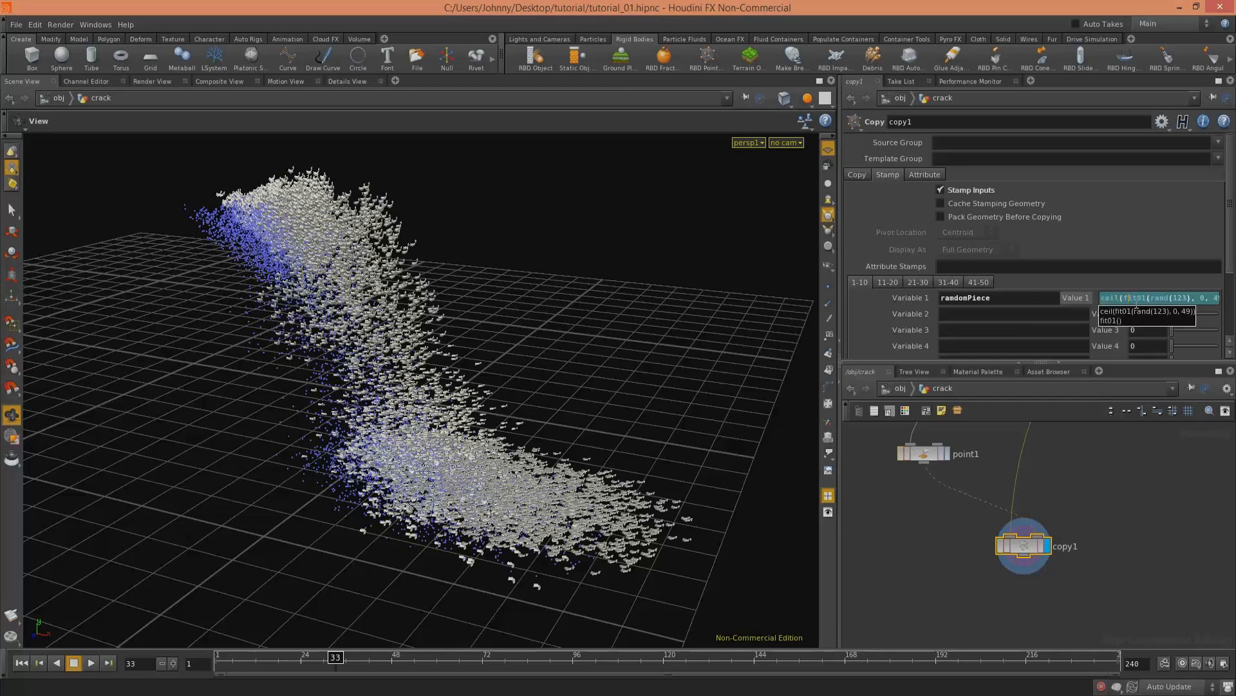
key(alt+e)
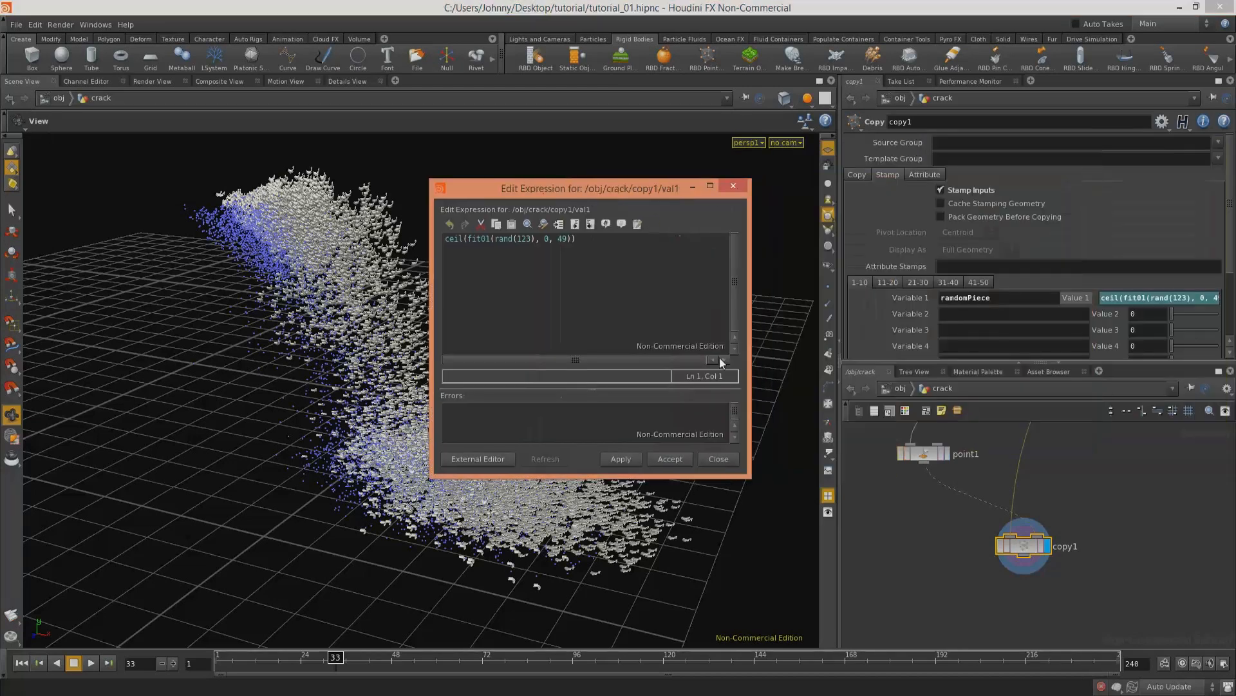
click(592, 239)
key(Left)
key(Right)
key(Right)
key(Right)
key(Right)
key(Right)
drag(496, 239, 567, 242)
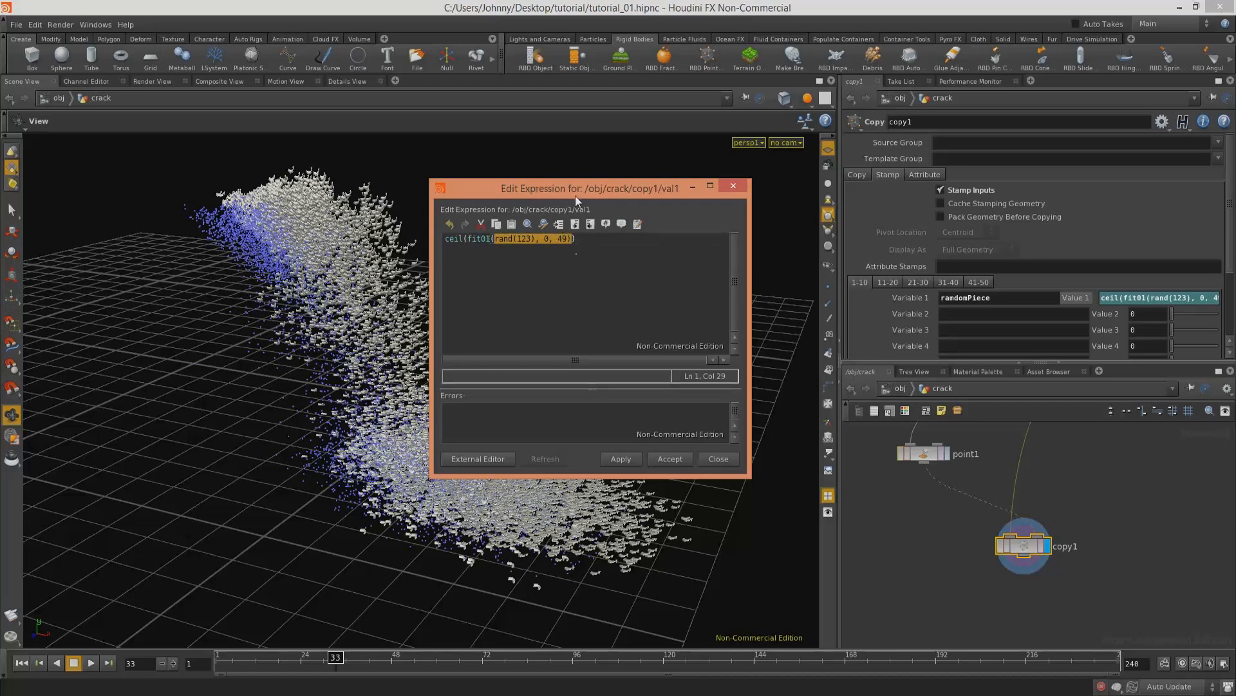
Step: Open a Textport and list all available expression functions with the command exhelp
drag(576, 194, 740, 248)
click(395, 80)
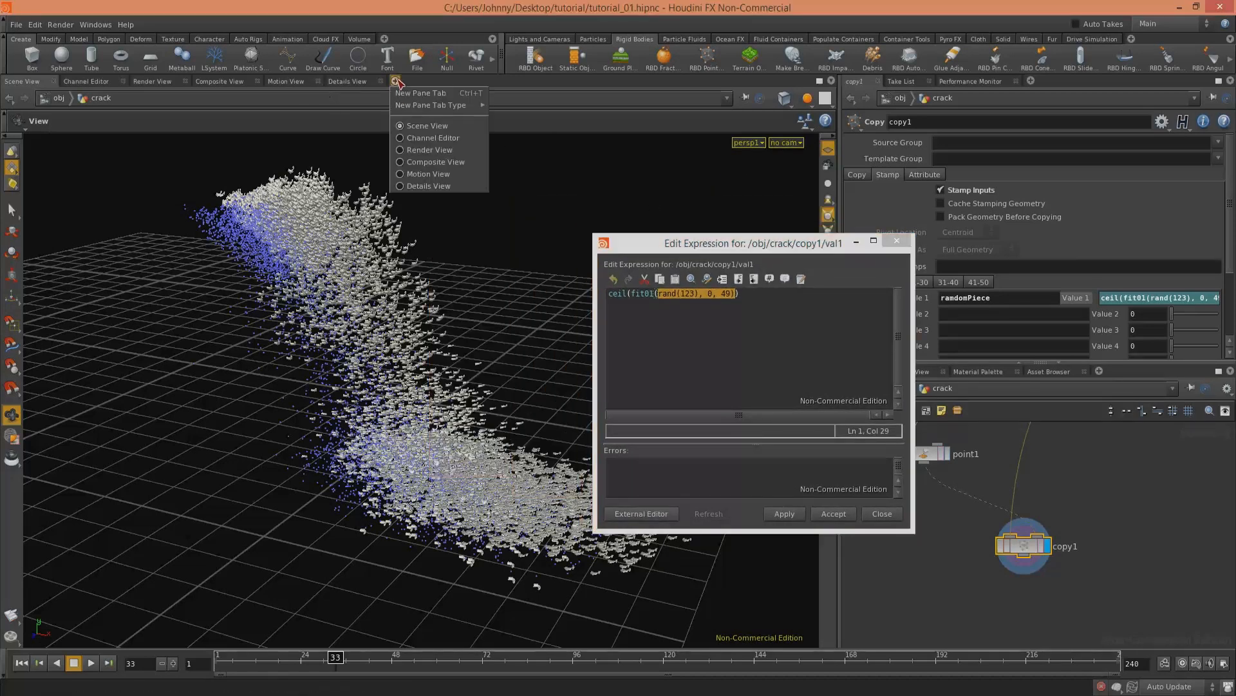
mouse_move(435, 108)
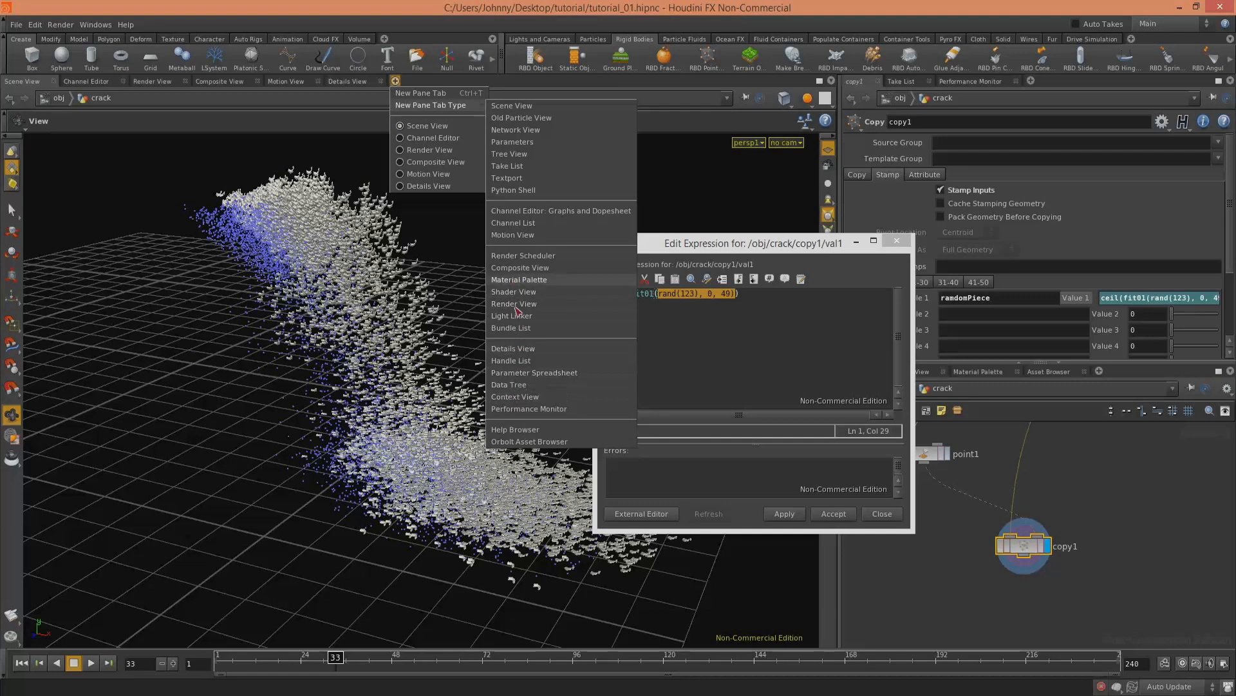
click(510, 178)
text(exhelp)
key(Return)
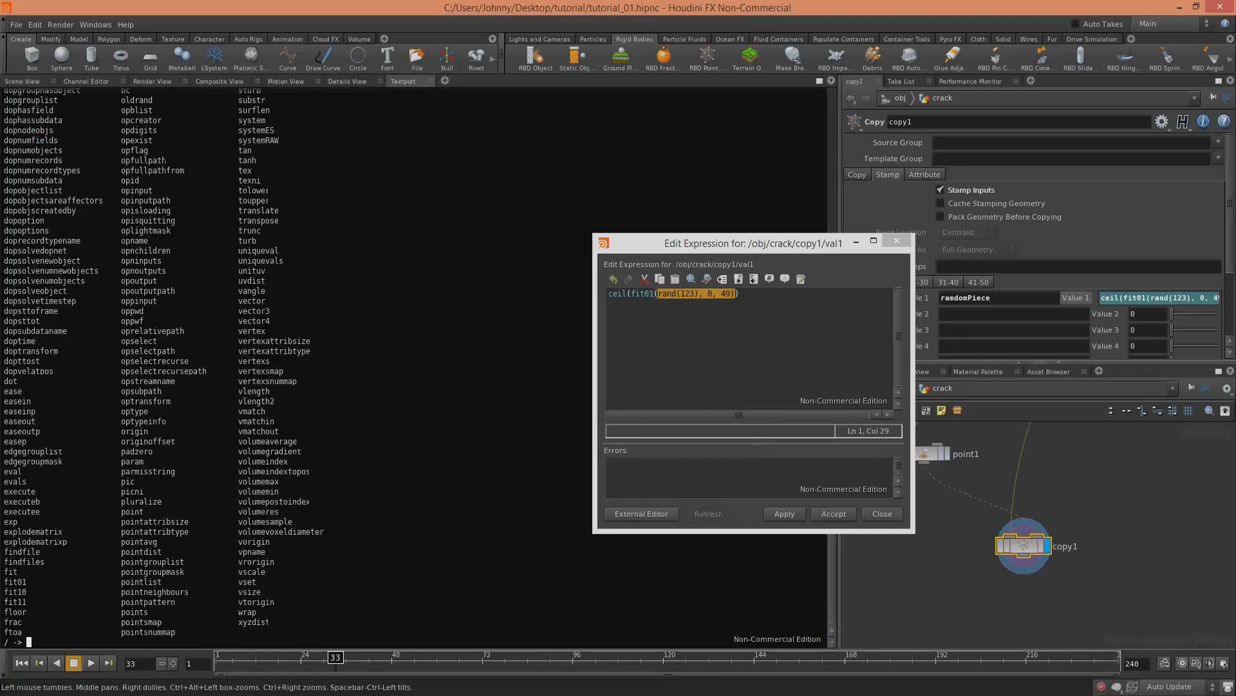
drag(809, 237, 1098, 247)
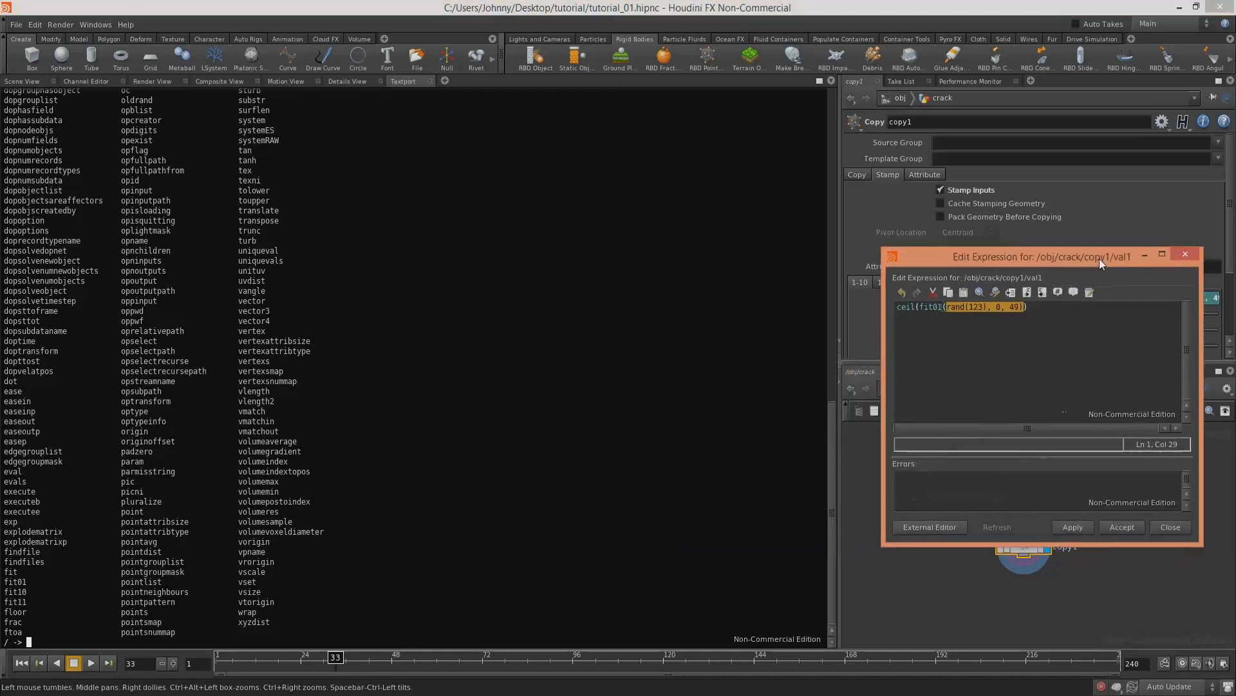
click(836, 197)
drag(835, 196, 818, 444)
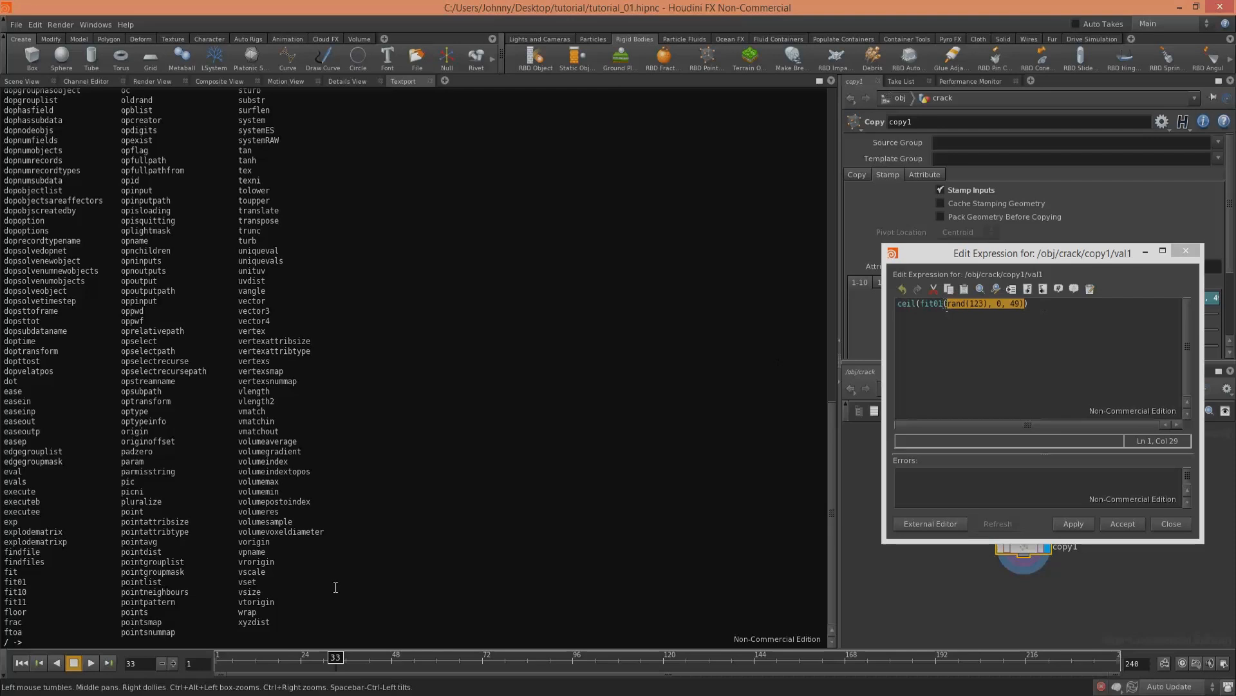
Step: Look up the rand function with the command exhelp rand and read its description
click(304, 603)
text(exhelp rand)
key(Return)
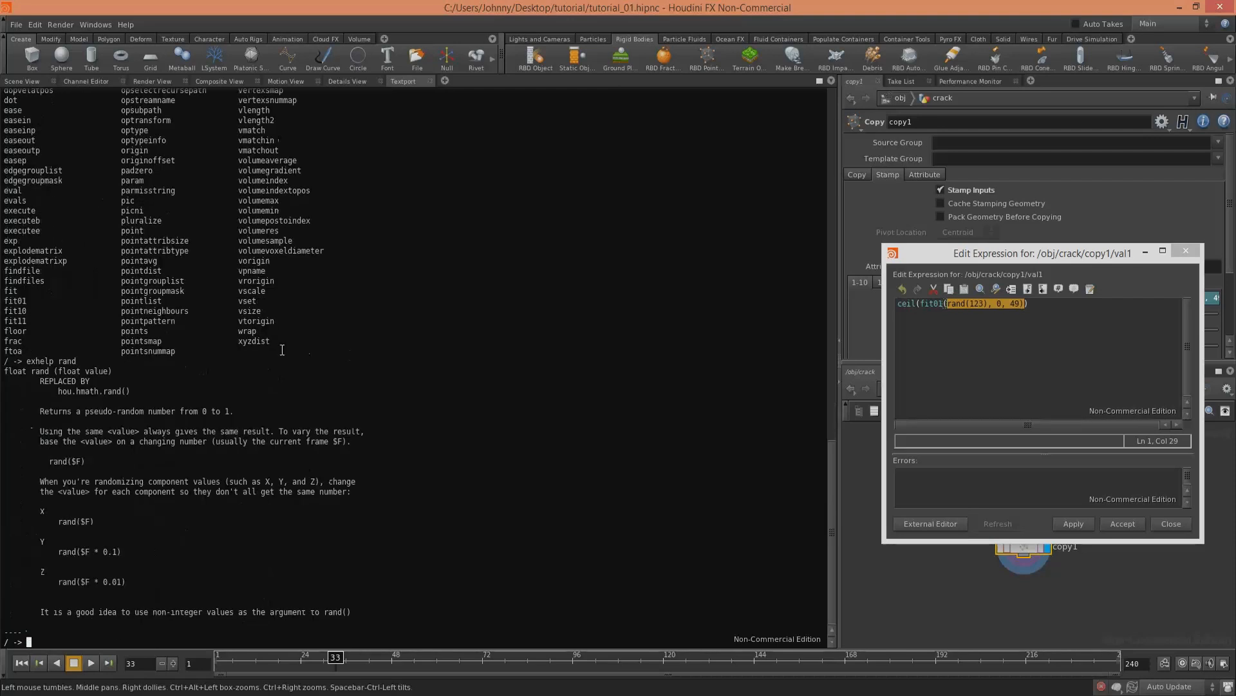
drag(38, 409, 288, 591)
click(288, 590)
Step: Look up the fit01 function with the command exhelp fit01
key(Up)
key(BackSpace)
key(BackSpace)
key(BackSpace)
text(fit01)
key(Return)
Step: Look up the ceil function with the command exhelp ceil
key(Up)
key(BackSpace)
key(BackSpace)
key(BackSpace)
key(BackSpace)
key(BackSpace)
text(ceil)
key(Return)
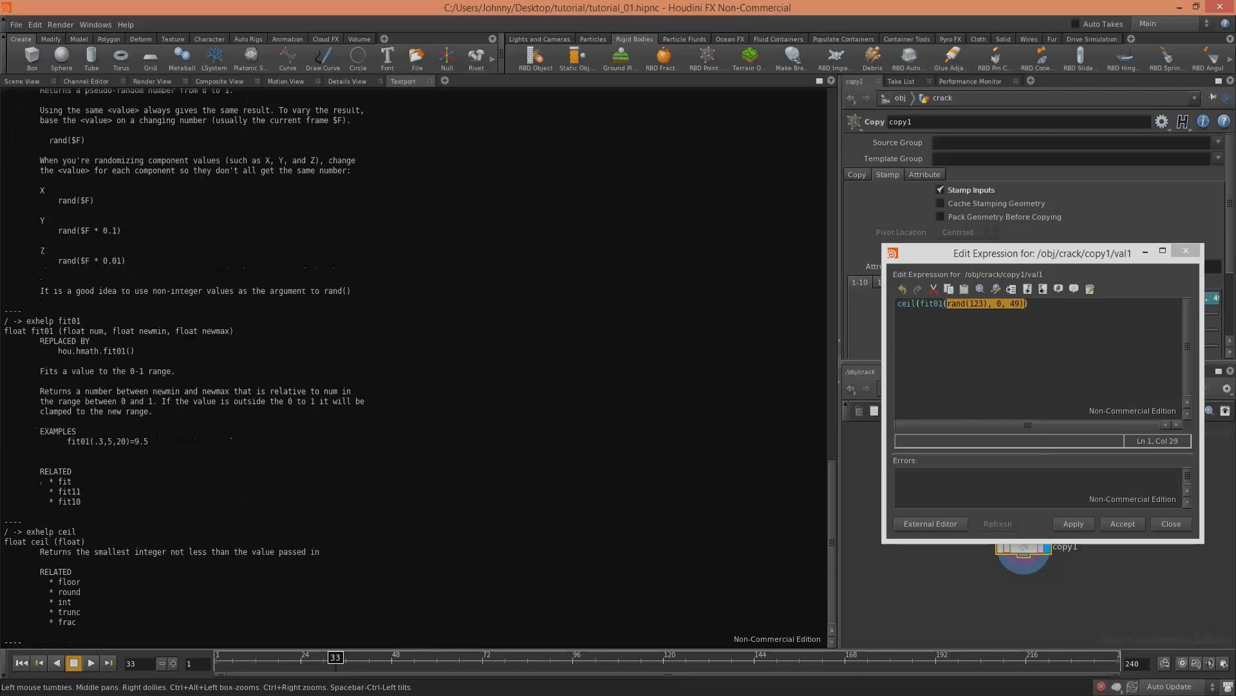
Step: Close the expression editor without changes and return to the 3D scene view
drag(989, 253, 634, 174)
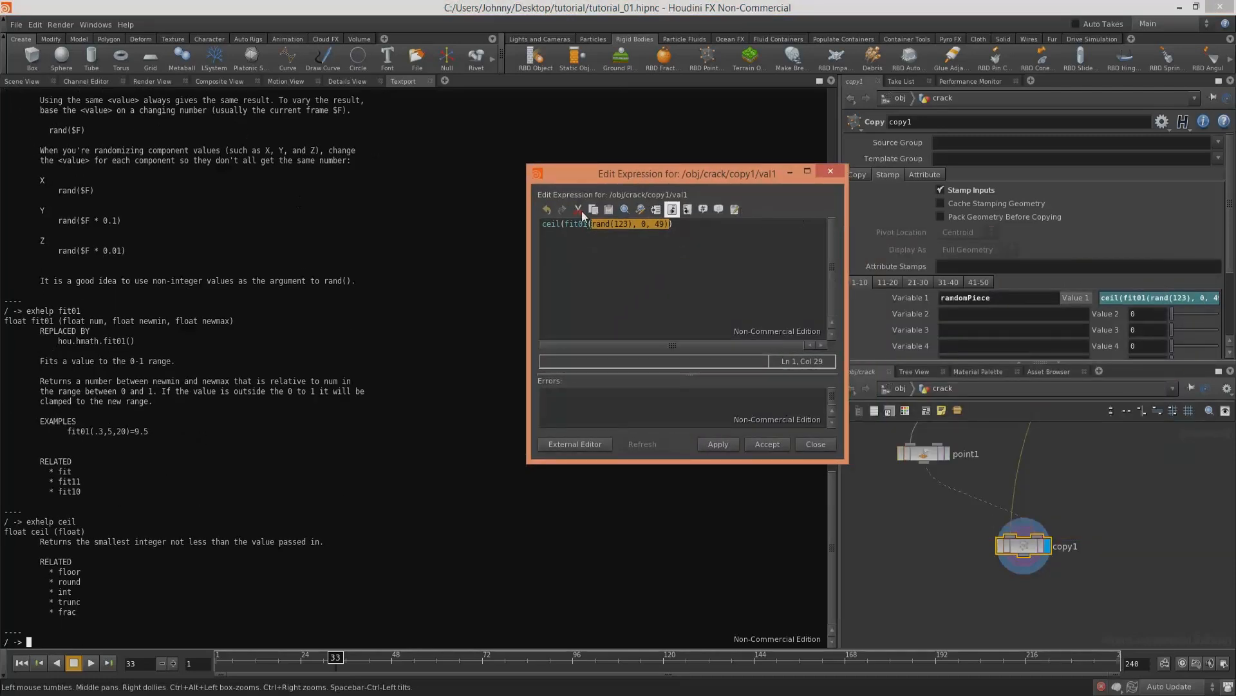
click(831, 171)
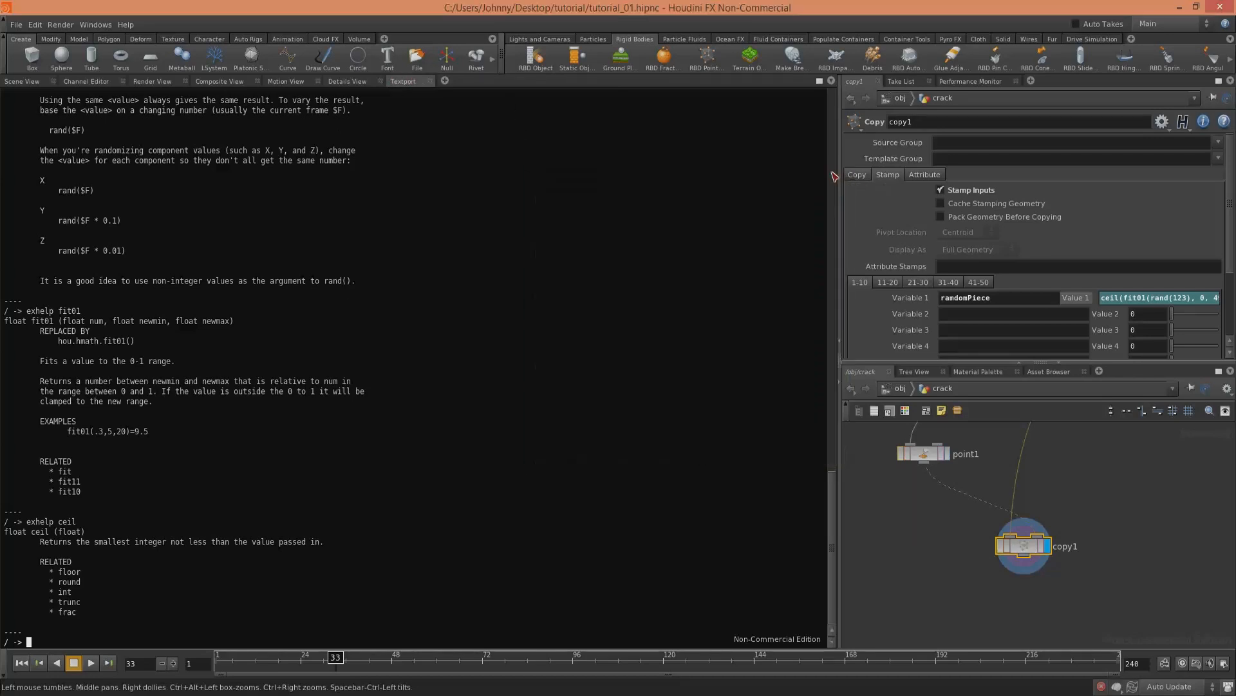
click(40, 80)
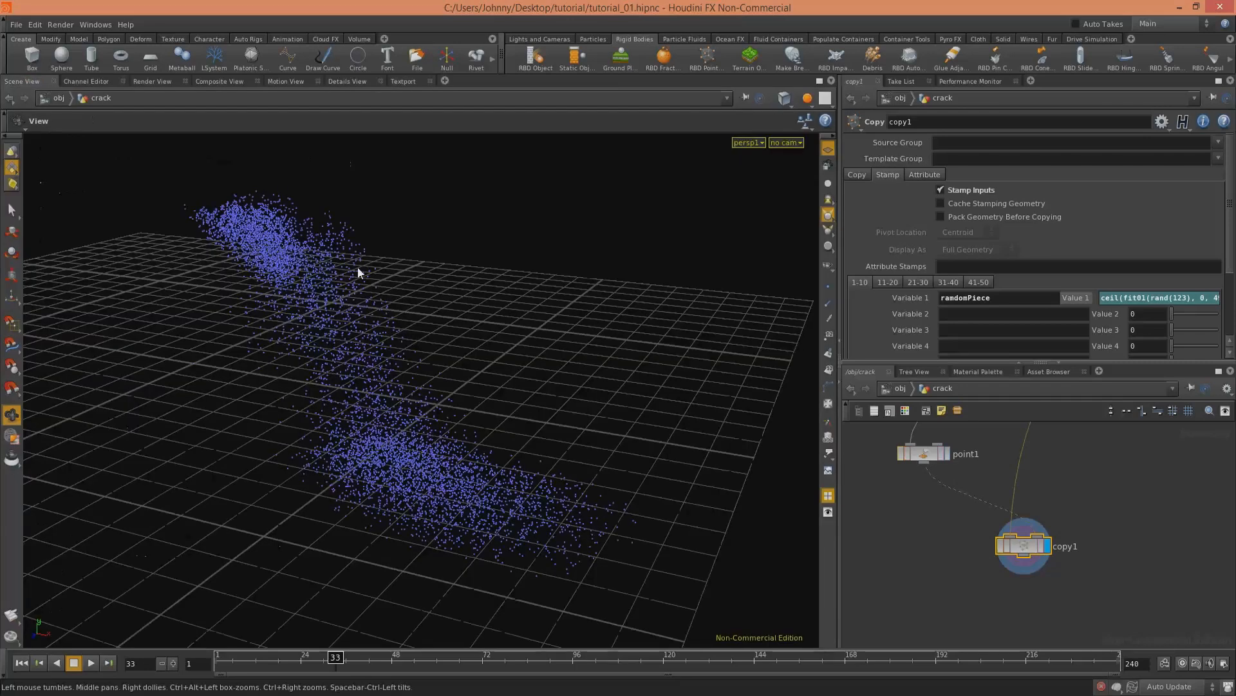
Step: Check the evaluated stamp value of copy1 and examine the copied pieces up close in the scene
middle_drag(1067, 501, 1039, 483)
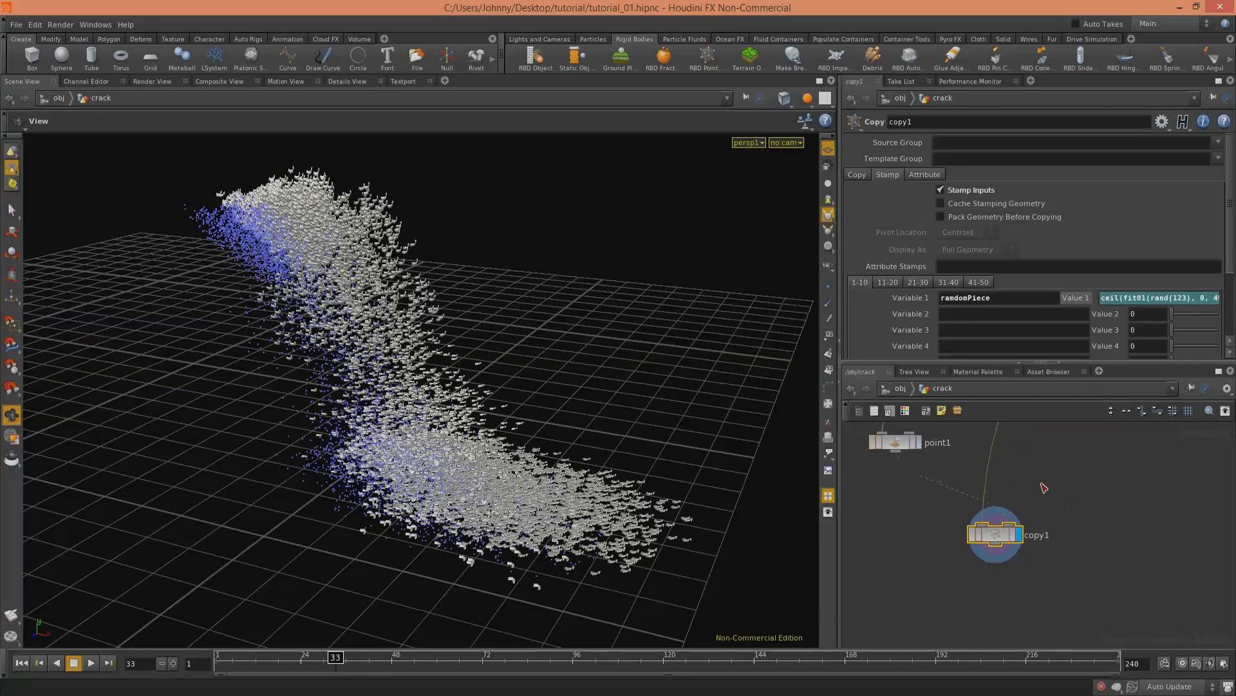
click(1075, 298)
drag(502, 444, 430, 373)
right_drag(431, 374, 612, 354)
drag(612, 353, 559, 370)
middle_drag(1044, 468, 1070, 425)
middle_drag(1045, 533, 1046, 423)
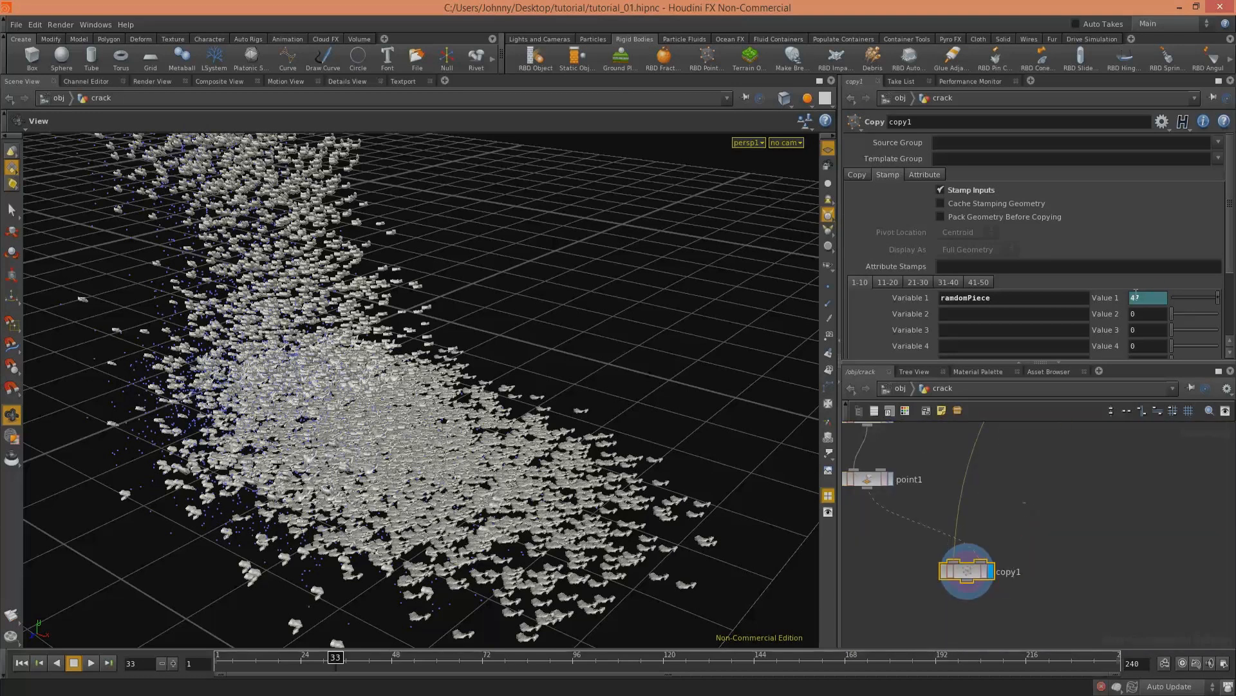
Step: Replace the upper limit 49 in copy1's first stamp value expression with npoints("../scatter1")
click(1136, 296)
click(1213, 298)
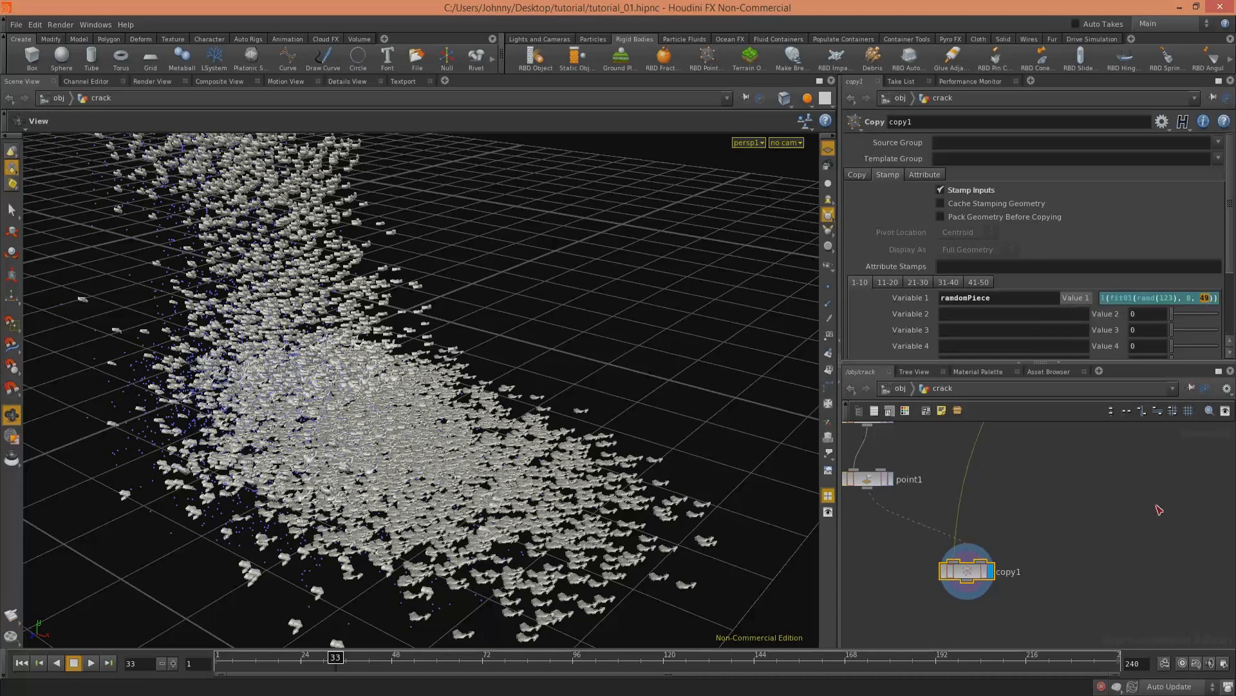
double_click(1203, 298)
text(point)
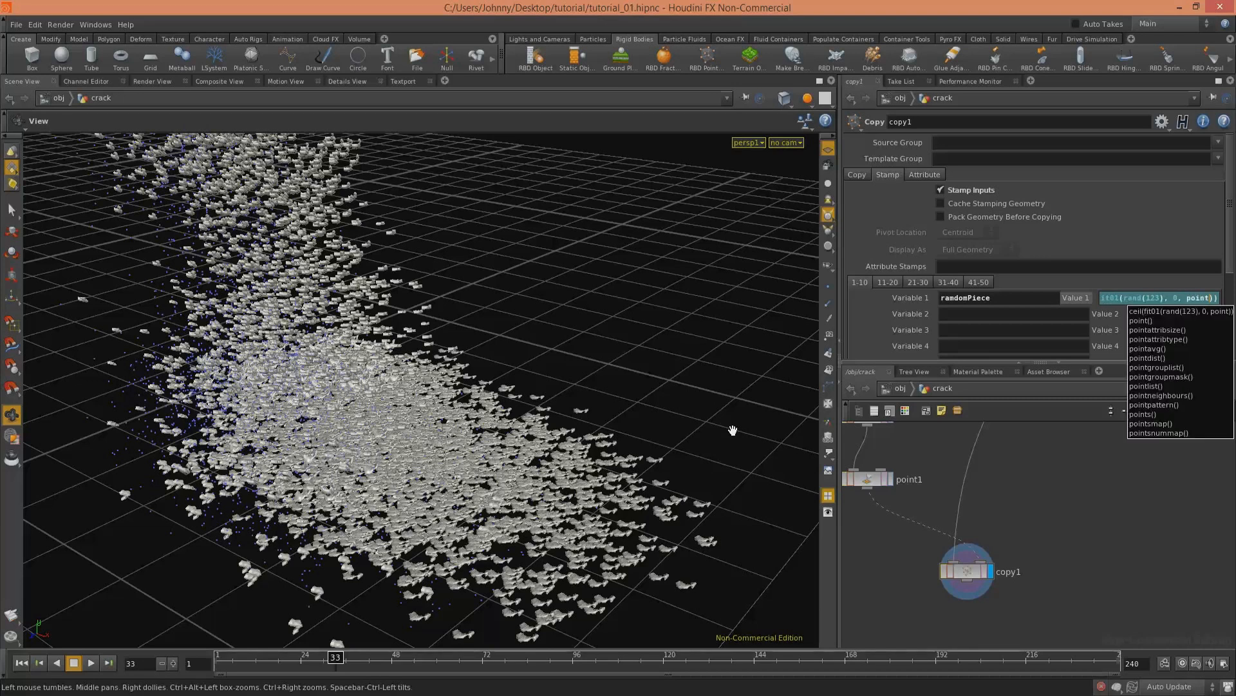
key(BackSpace)
key(BackSpace)
key(BackSpace)
key(BackSpace)
key(BackSpace)
text(npo)
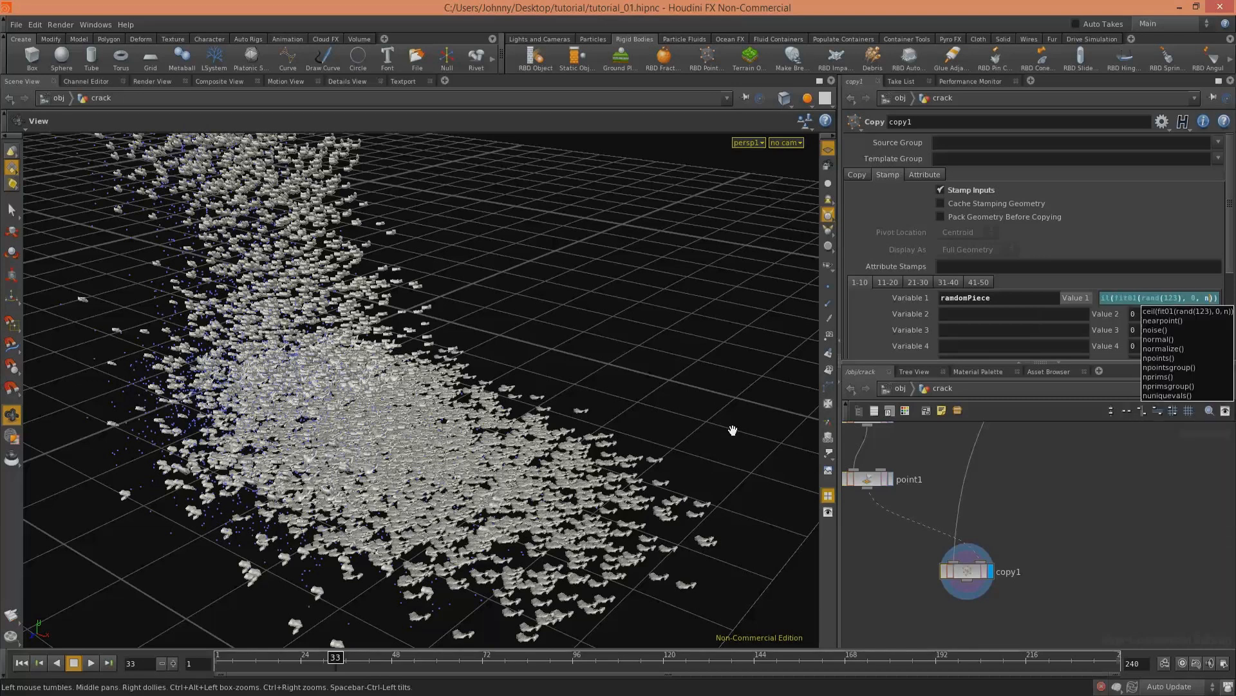
text(ints)
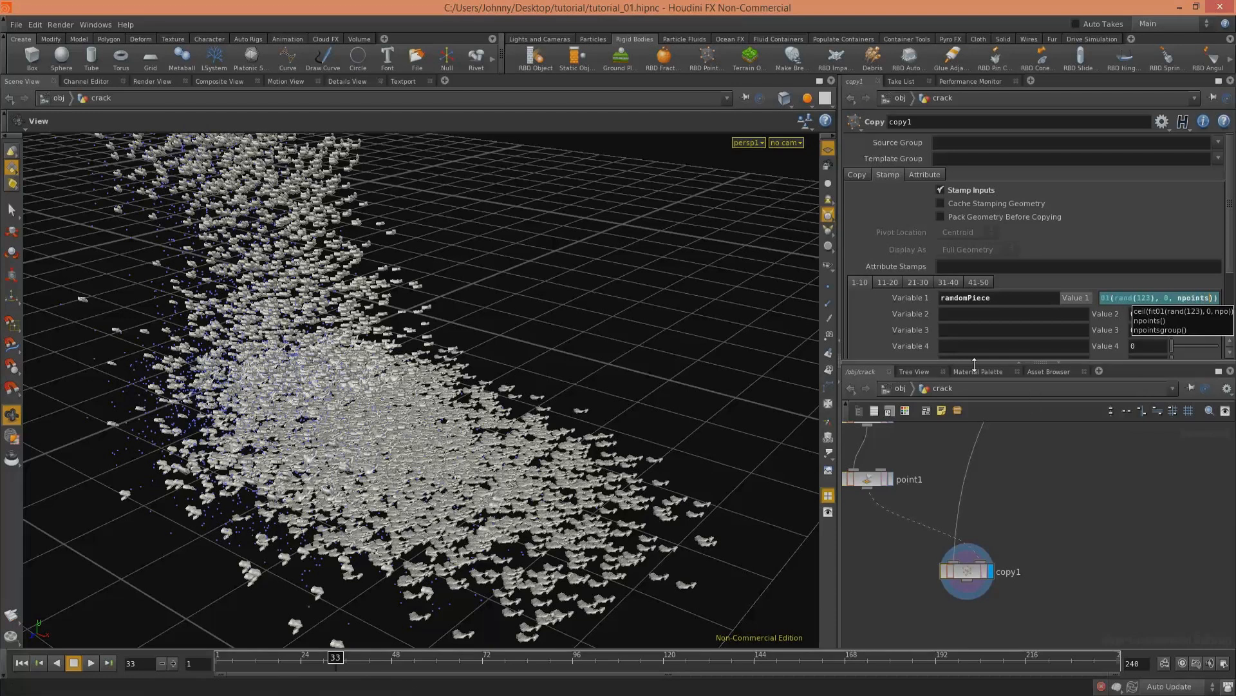
text(("../)
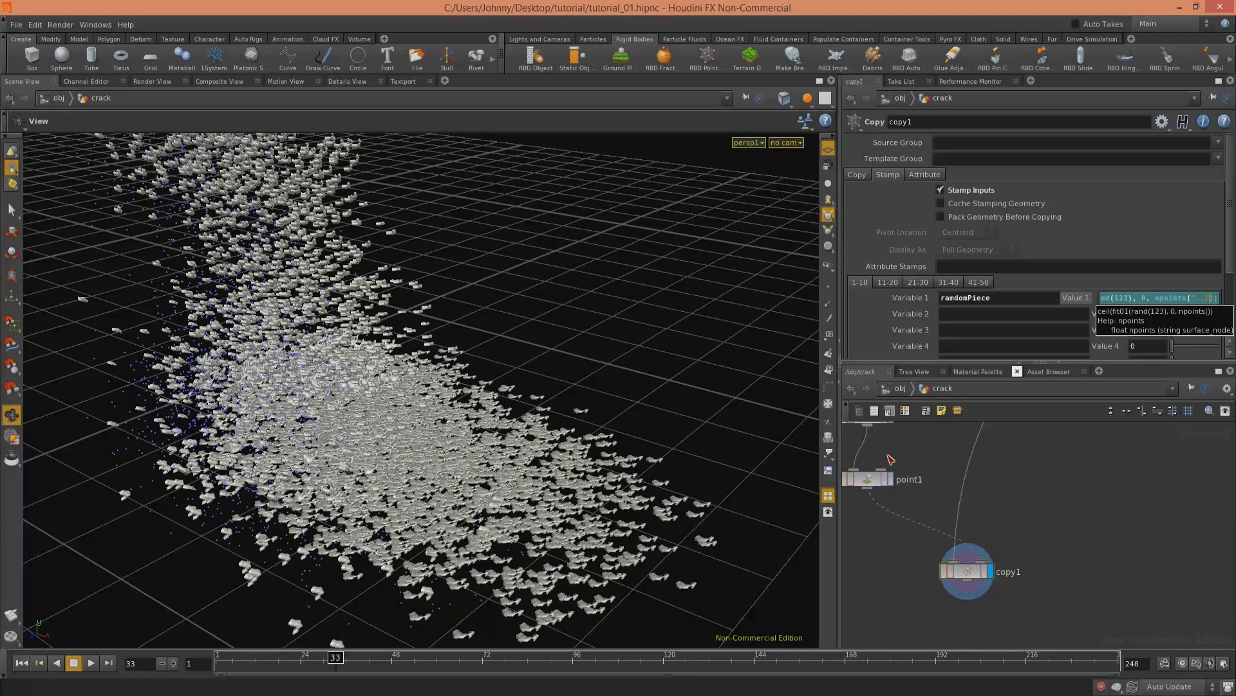
text(scatter)
text(01)
key(Return)
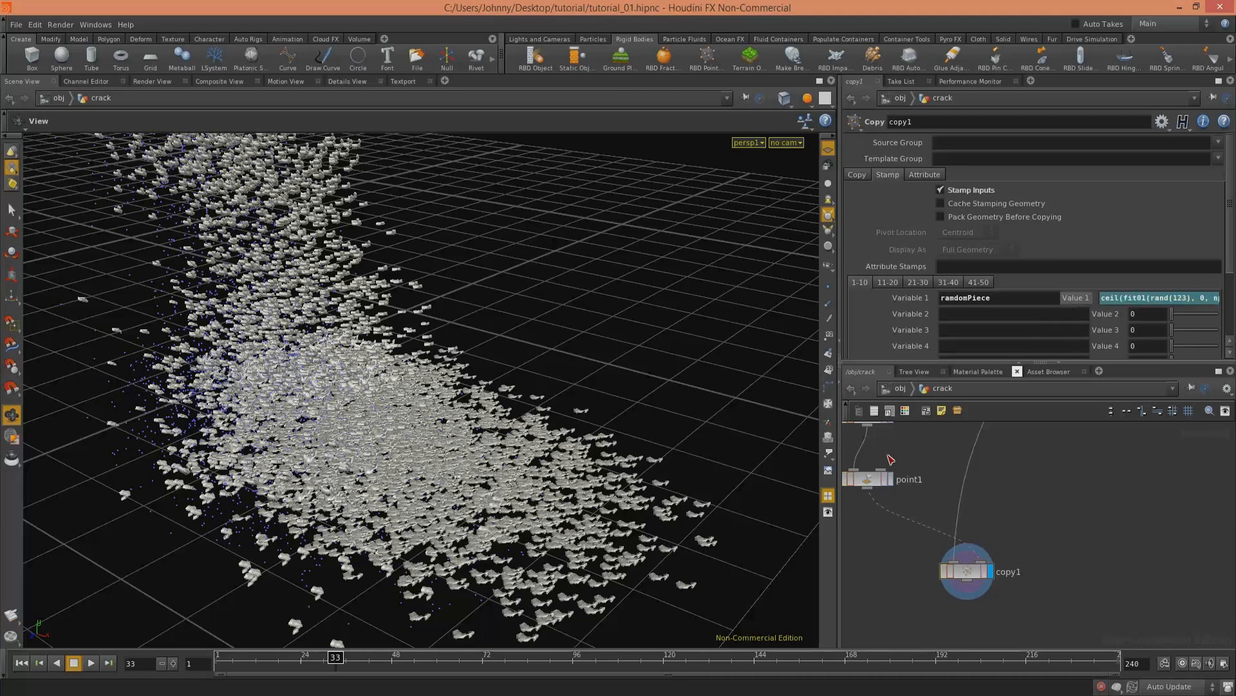
click(1080, 299)
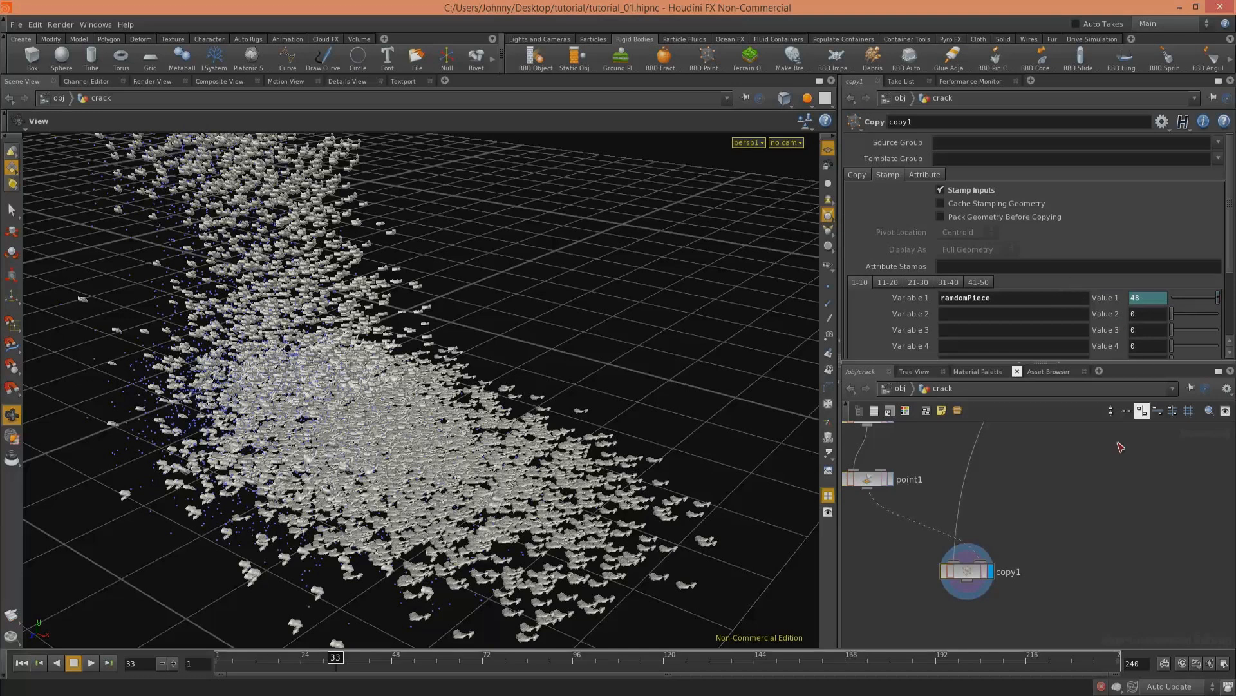
Step: Check the number of points set on the scatter1 node and trace the network back down to copy1
middle_drag(1056, 447, 1053, 658)
middle_drag(971, 487, 1005, 671)
middle_drag(897, 449, 1054, 620)
middle_drag(888, 608, 929, 547)
click(884, 519)
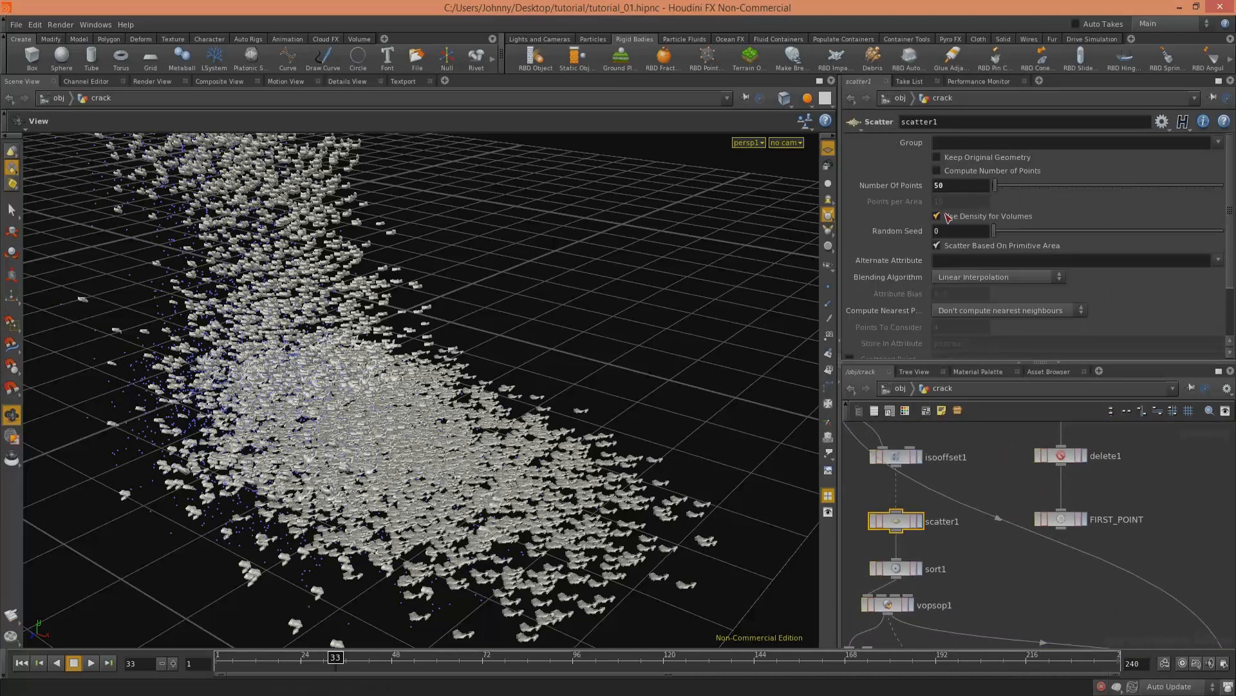
mouse_move(900, 528)
middle_down()
mouse_move(948, 524)
mouse_move(942, 516)
mouse_move(991, 485)
mouse_move(1049, 530)
mouse_move(903, 505)
middle_up()
middle_drag(1072, 635, 1041, 597)
middle_drag(987, 445, 997, 520)
middle_drag(953, 458, 1000, 453)
scroll(1049, 545, down, 3)
scroll(1048, 542, up, 2)
middle_drag(1137, 629, 1053, 463)
middle_drag(1082, 623, 1075, 528)
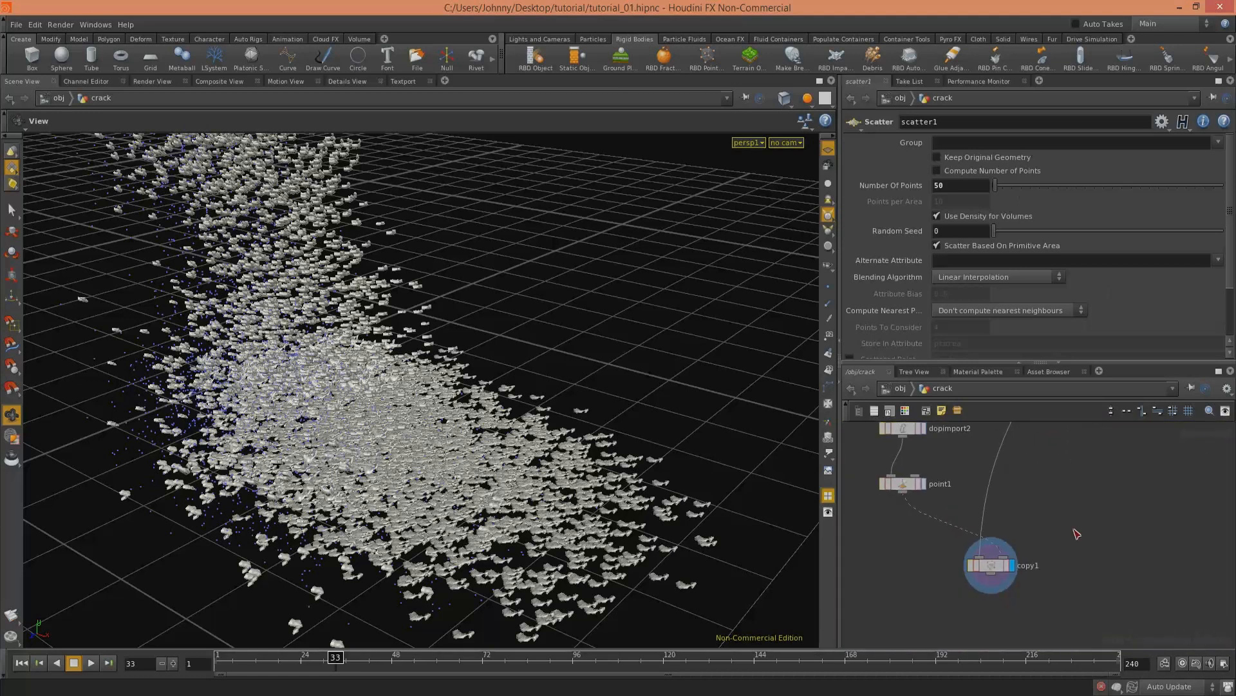
Step: Review the npoints part of copy1's first stamp value in the expression editor and close the editor
click(993, 564)
text(ceil(fit01(rand(123), 0, npoints("../scatter1"))))
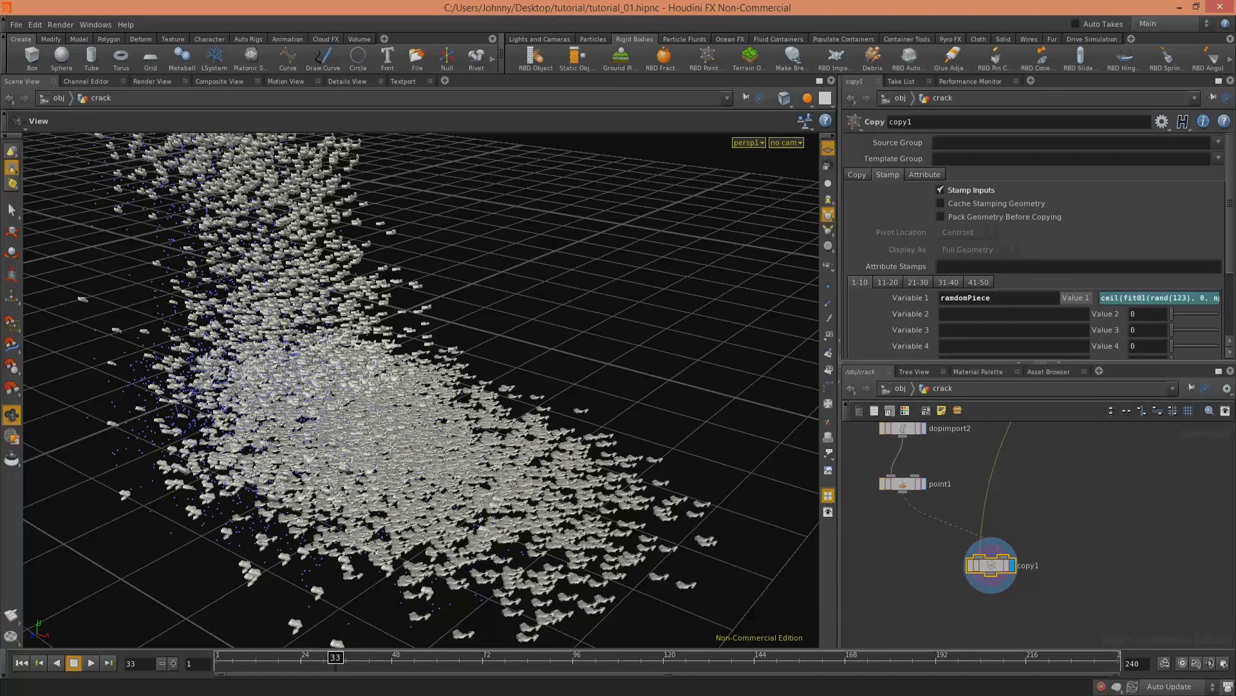
key(alt+e)
drag(655, 226, 753, 238)
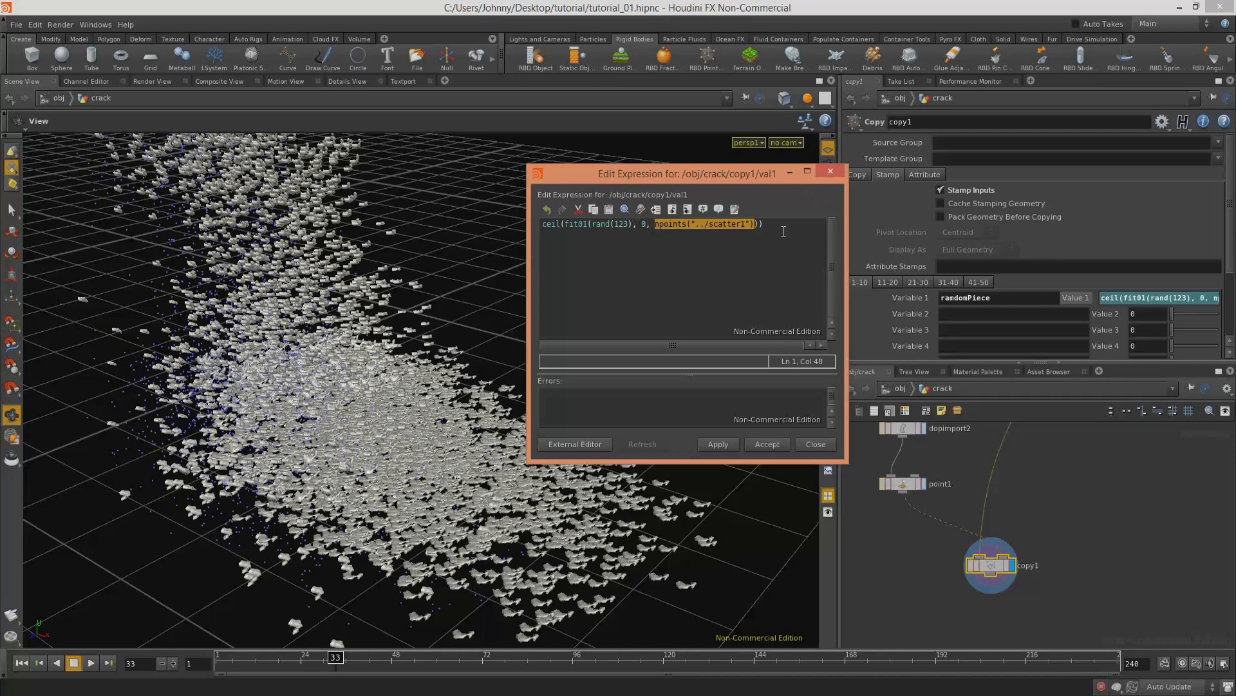
click(830, 172)
Step: Set voronoifracture2's Cell Point Group to the backtick-wrapped expression `stamp("../copy1", "randomPiece", 0)`
middle_drag(1005, 472, 963, 490)
click(1003, 478)
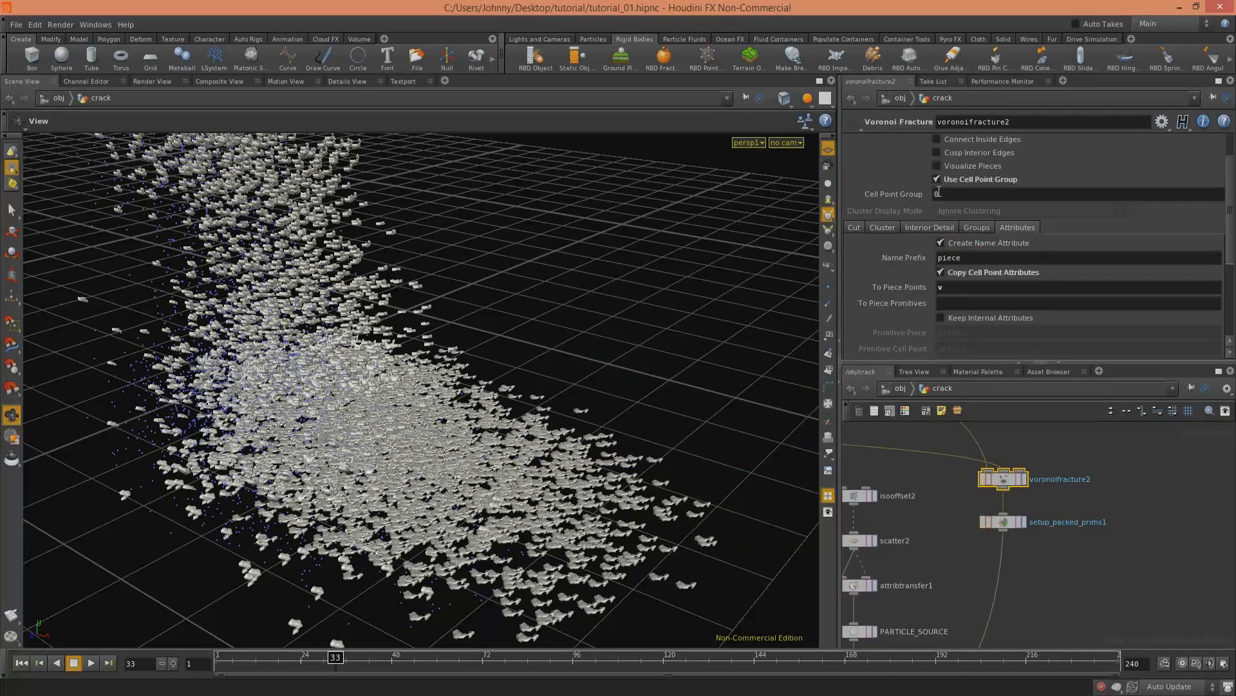
text(stamp)
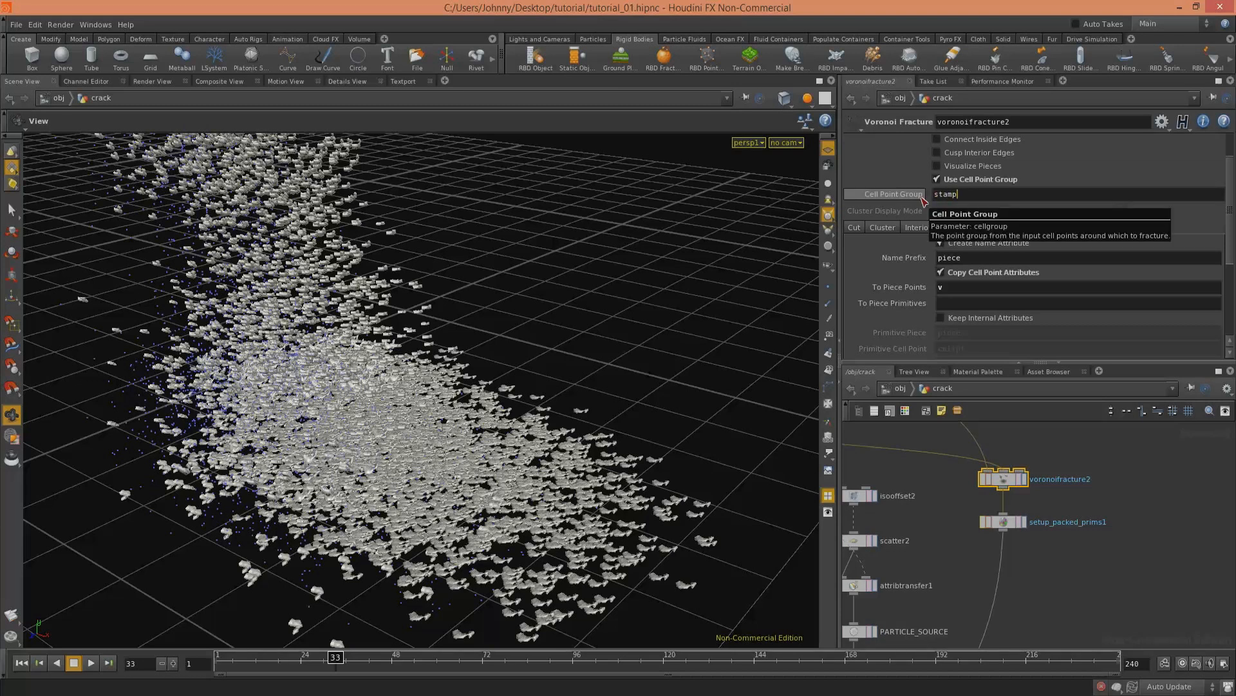
text(("../copy1", "randomPiece", 0)
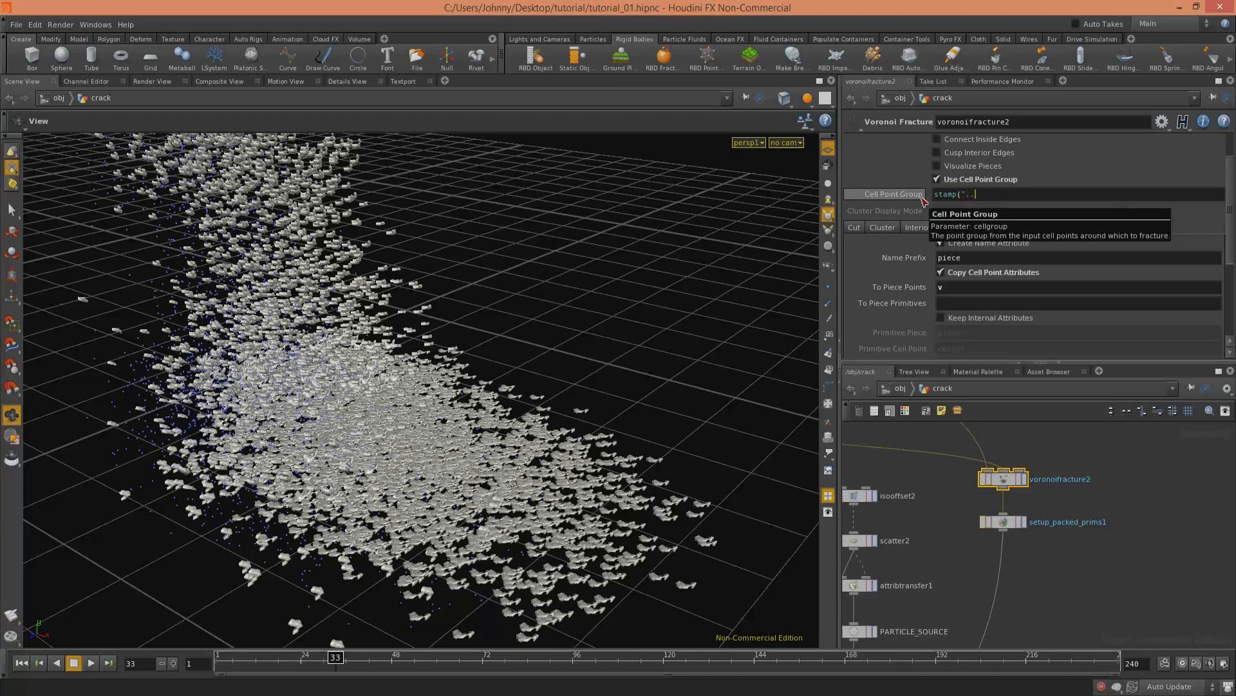
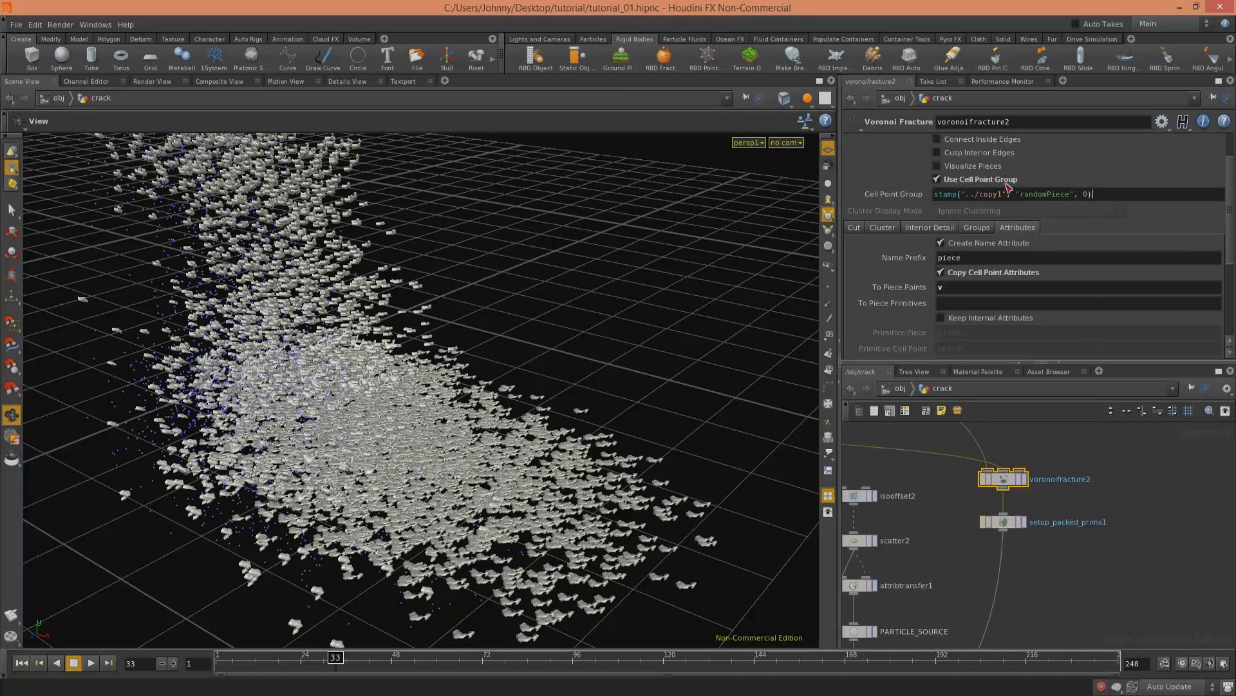
key(Return)
drag(431, 390, 470, 377)
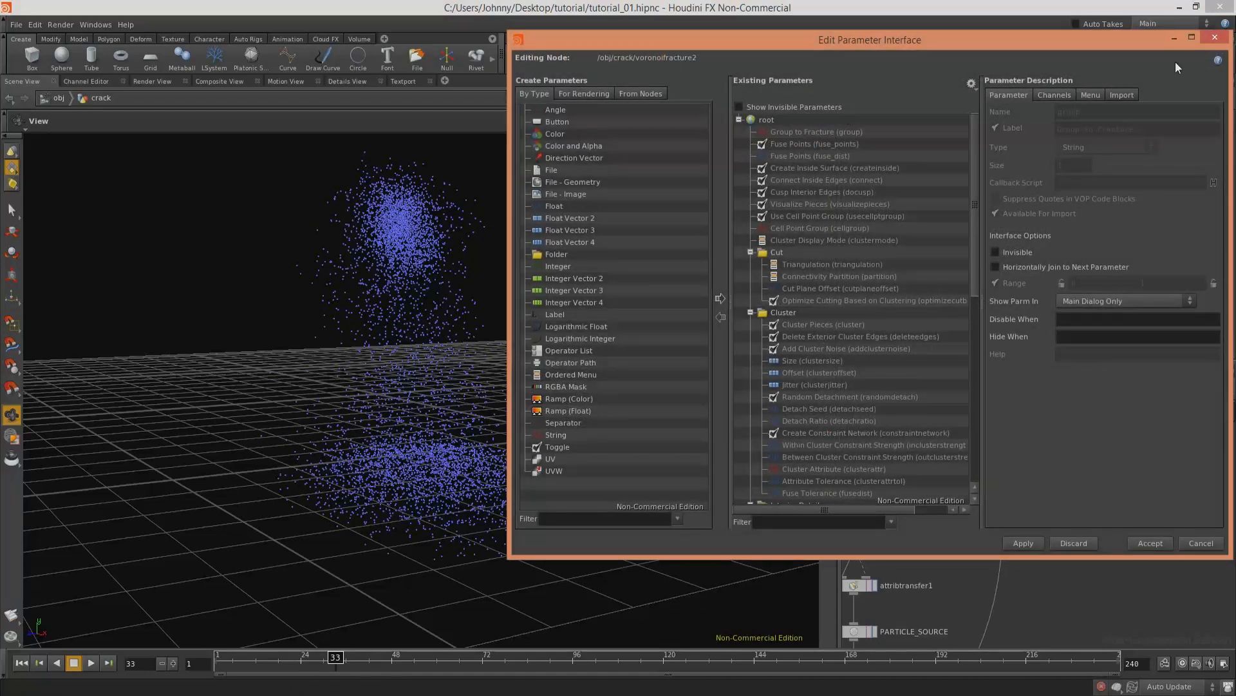
click(1214, 38)
text(`)
text(`)
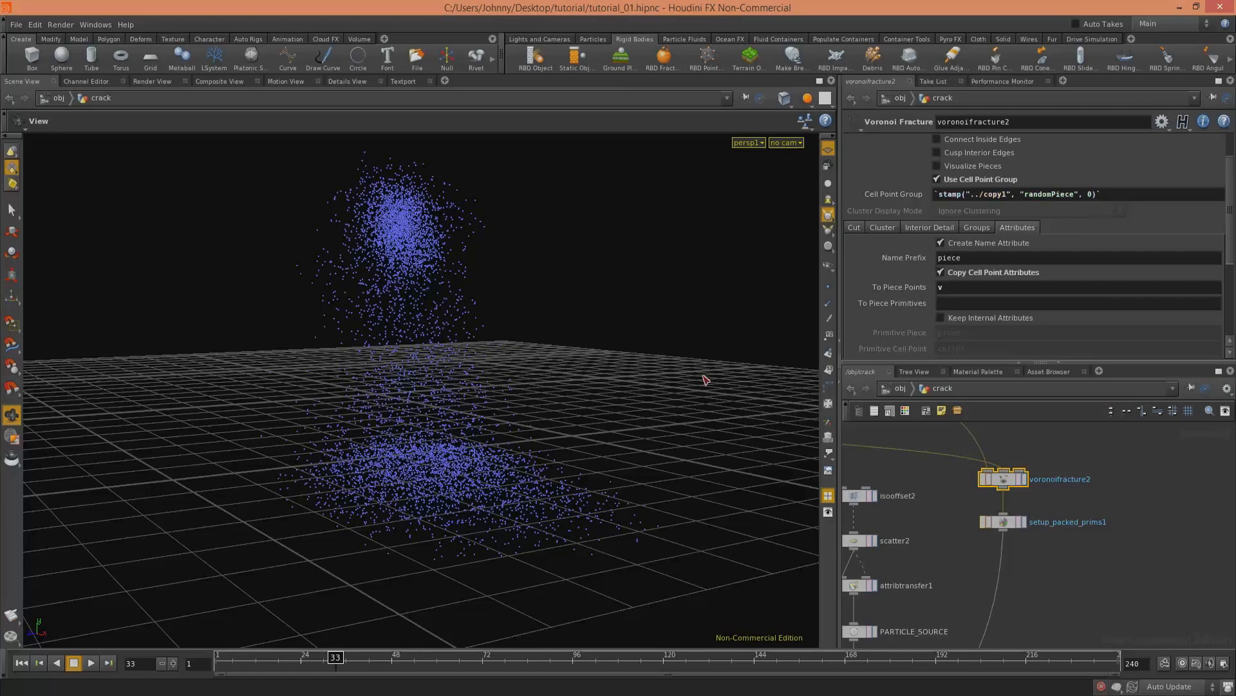
Step: Examine the shapes of the pieces copied onto the debris particles from several angles and up close
drag(552, 348, 628, 422)
right_drag(627, 422, 801, 387)
middle_drag(801, 387, 508, 322)
drag(509, 322, 576, 410)
mouse_move(577, 409)
middle_down()
mouse_move(756, 436)
mouse_move(715, 399)
middle_up()
middle_drag(367, 425, 779, 375)
mouse_move(543, 409)
middle_down()
mouse_move(577, 331)
mouse_move(620, 307)
middle_up()
drag(643, 309, 856, 245)
drag(605, 252, 481, 384)
right_drag(480, 385, 554, 339)
drag(553, 337, 303, 360)
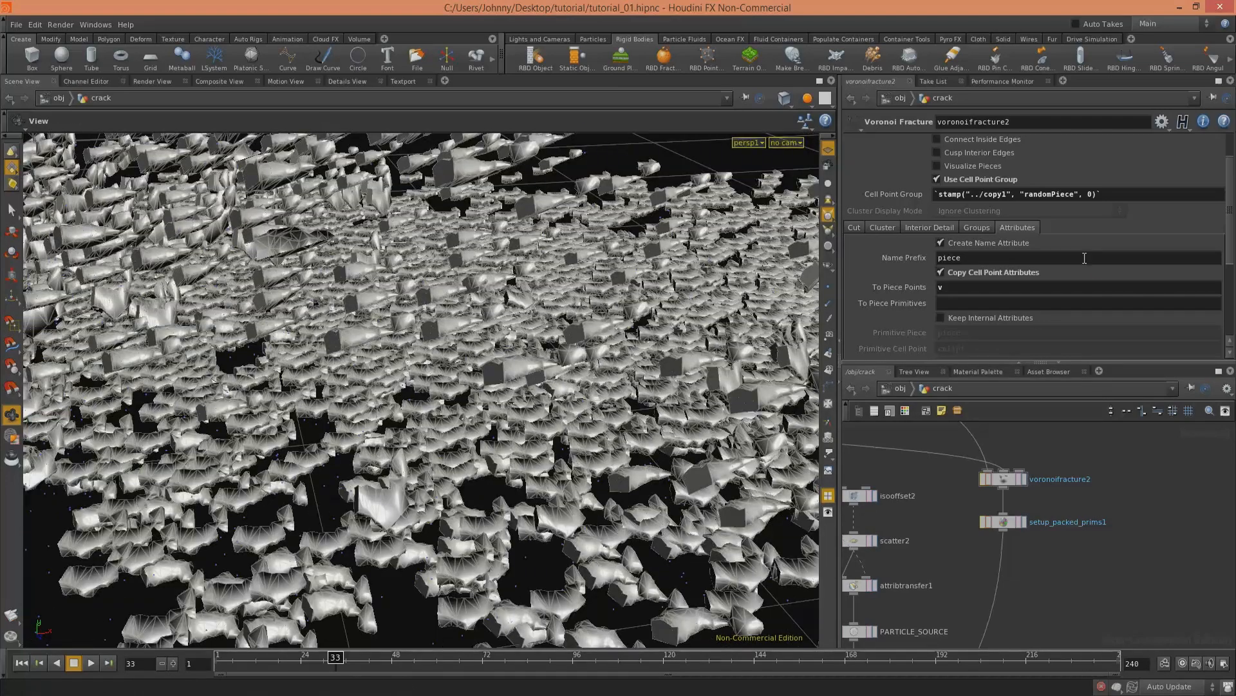
Step: Compare copy1's stamp variable name with the name used in voronoifracture2's Cell Point Group expression
click(915, 200)
click(913, 199)
middle_drag(1095, 583, 1093, 386)
middle_drag(1044, 634, 1049, 507)
click(952, 507)
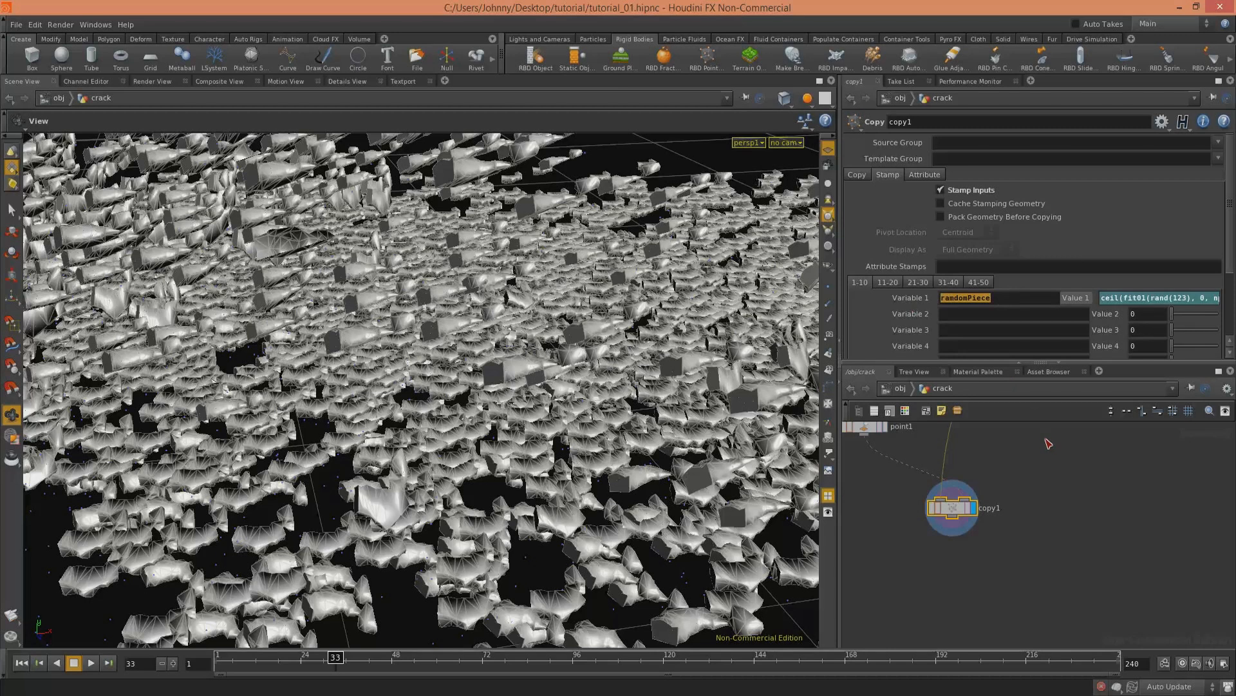
middle_drag(1054, 451, 1061, 572)
middle_drag(1063, 426, 1057, 589)
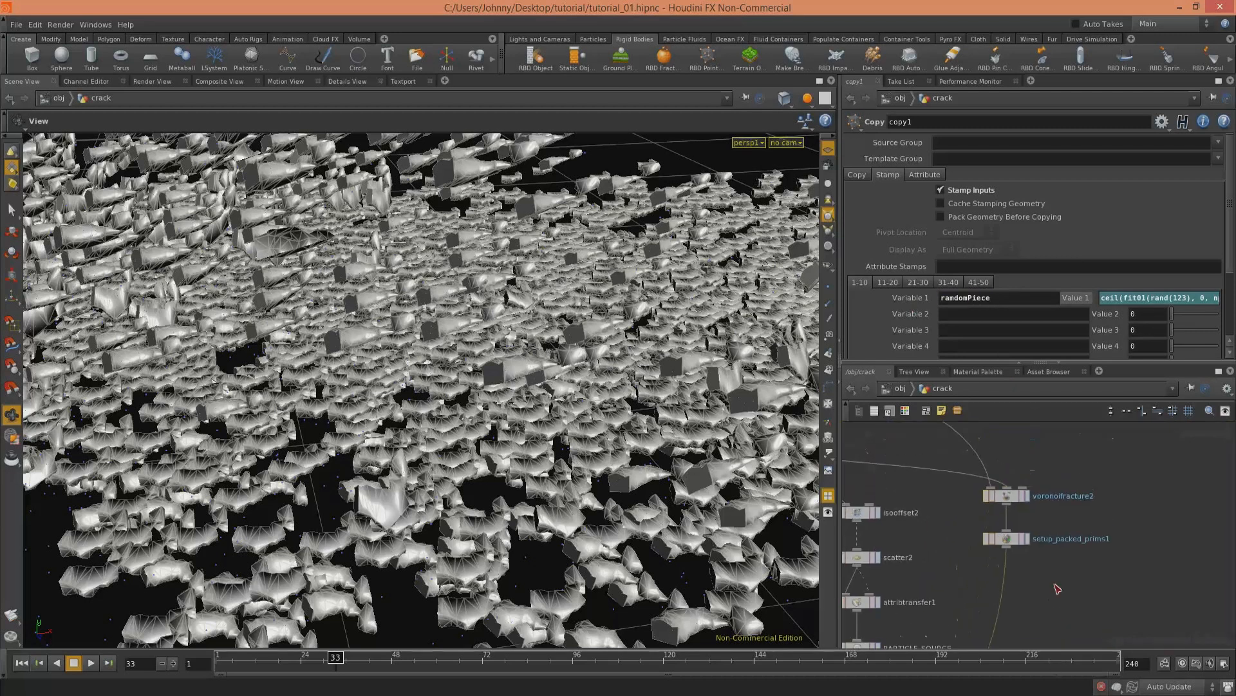
click(1013, 492)
drag(1029, 195, 1072, 204)
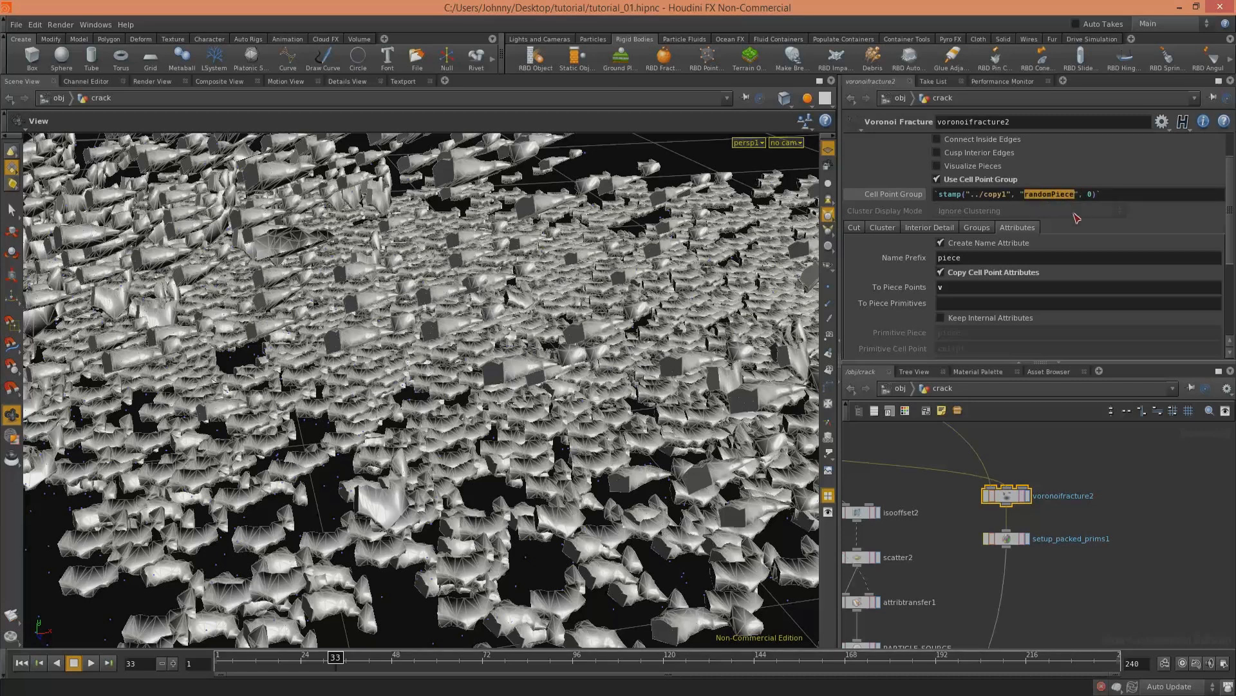
middle_drag(1067, 635, 1095, 425)
click(977, 549)
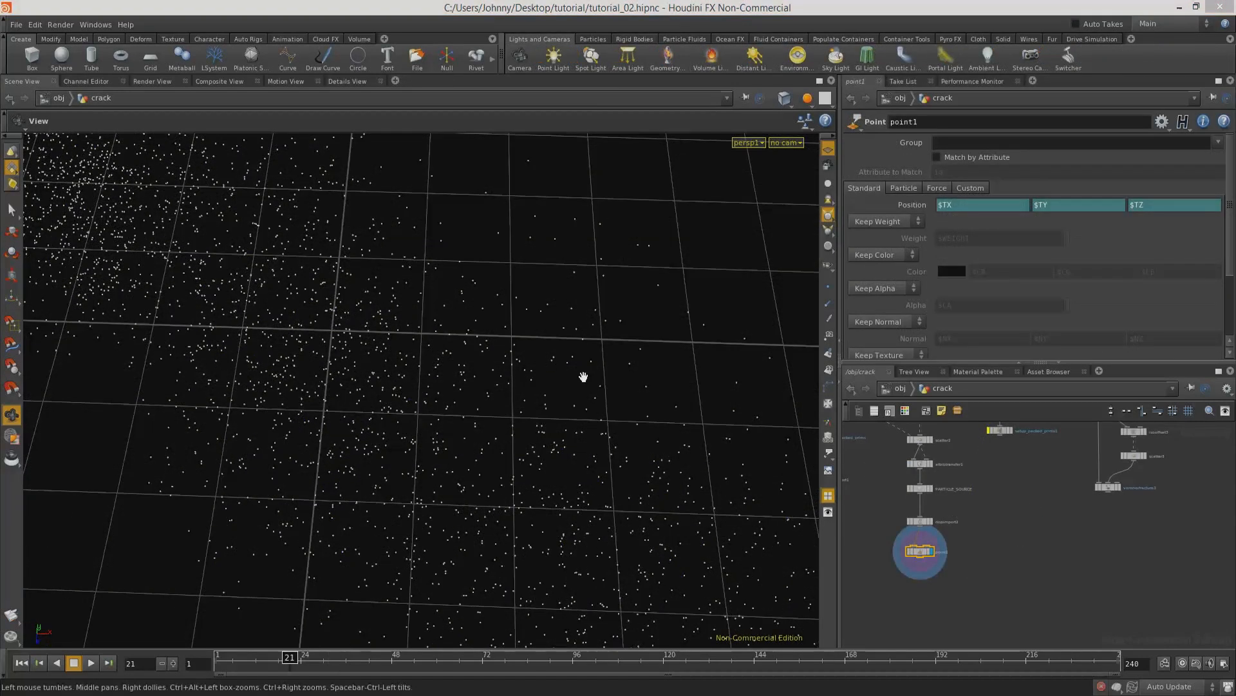
Step: Play the particle simulation from the first frame in tutorial_02.hipnc and watch point1's particles
drag(519, 333, 376, 406)
click(21, 663)
click(92, 663)
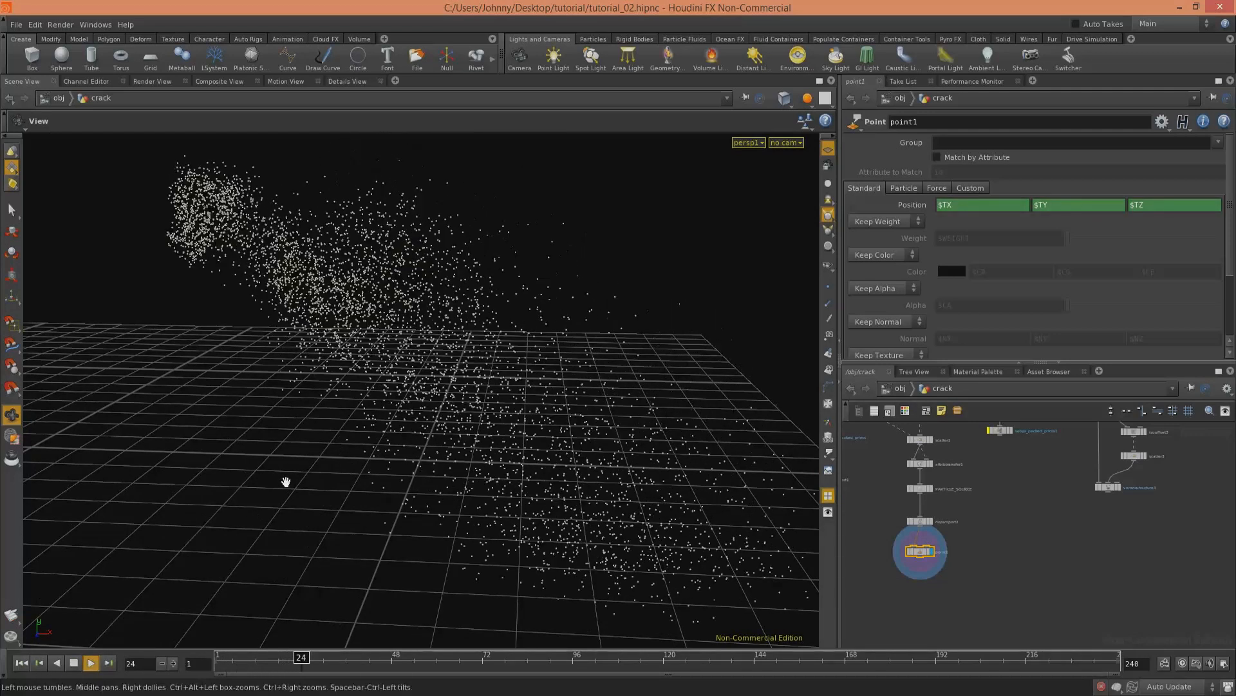
drag(574, 449, 611, 400)
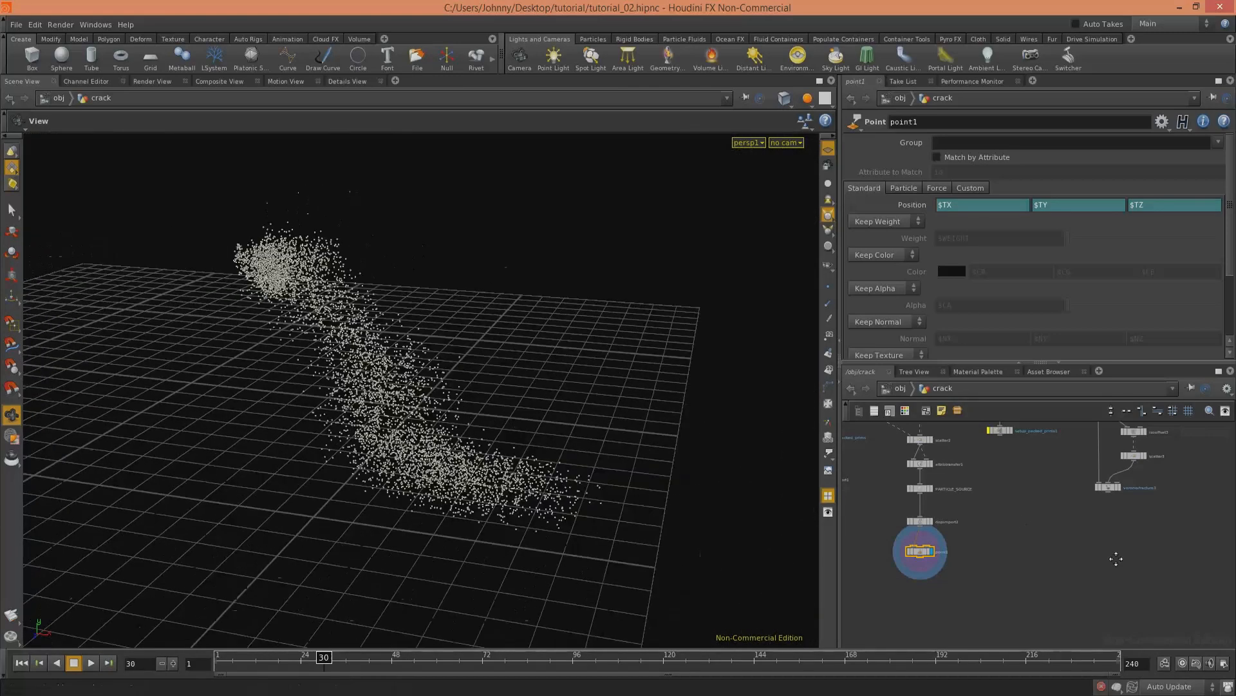
Step: Look over the Assemble settings of setup_packed_prims1 and find free space beside voronoifracture3
middle_drag(1116, 559, 1015, 604)
scroll(1079, 547, up, 5)
middle_drag(953, 505, 1068, 603)
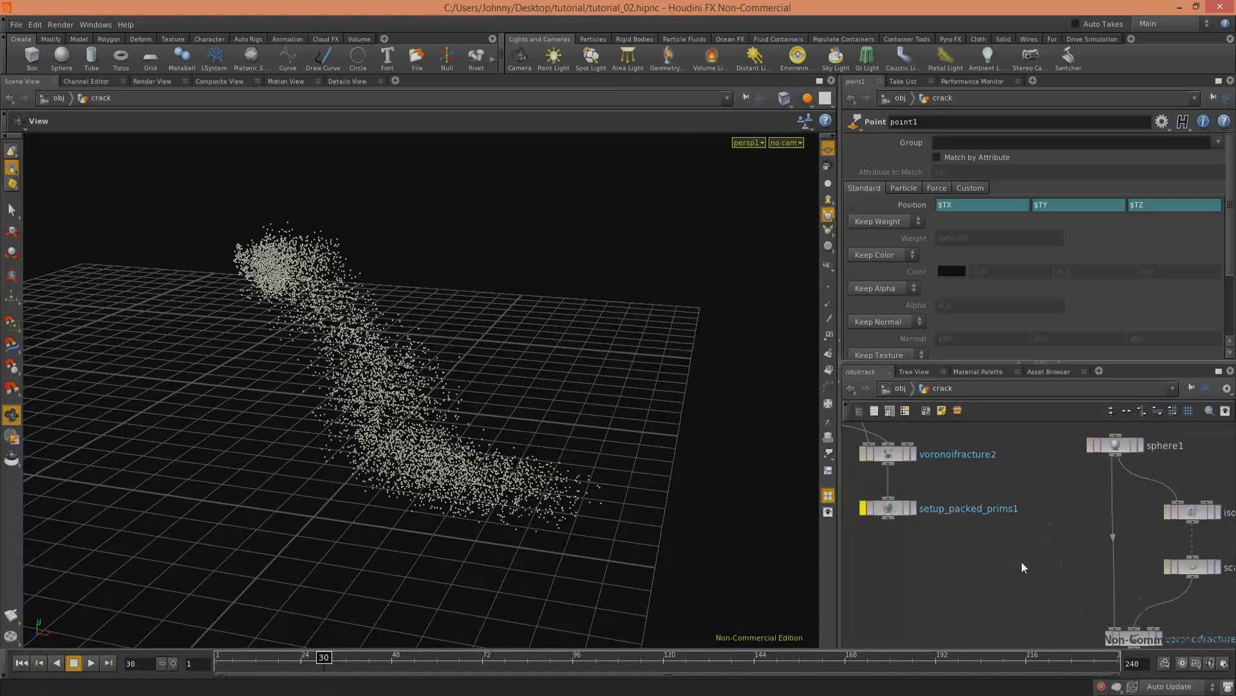
click(892, 507)
middle_drag(1035, 528, 902, 442)
middle_drag(1047, 549, 1006, 616)
middle_drag(1085, 551, 1131, 507)
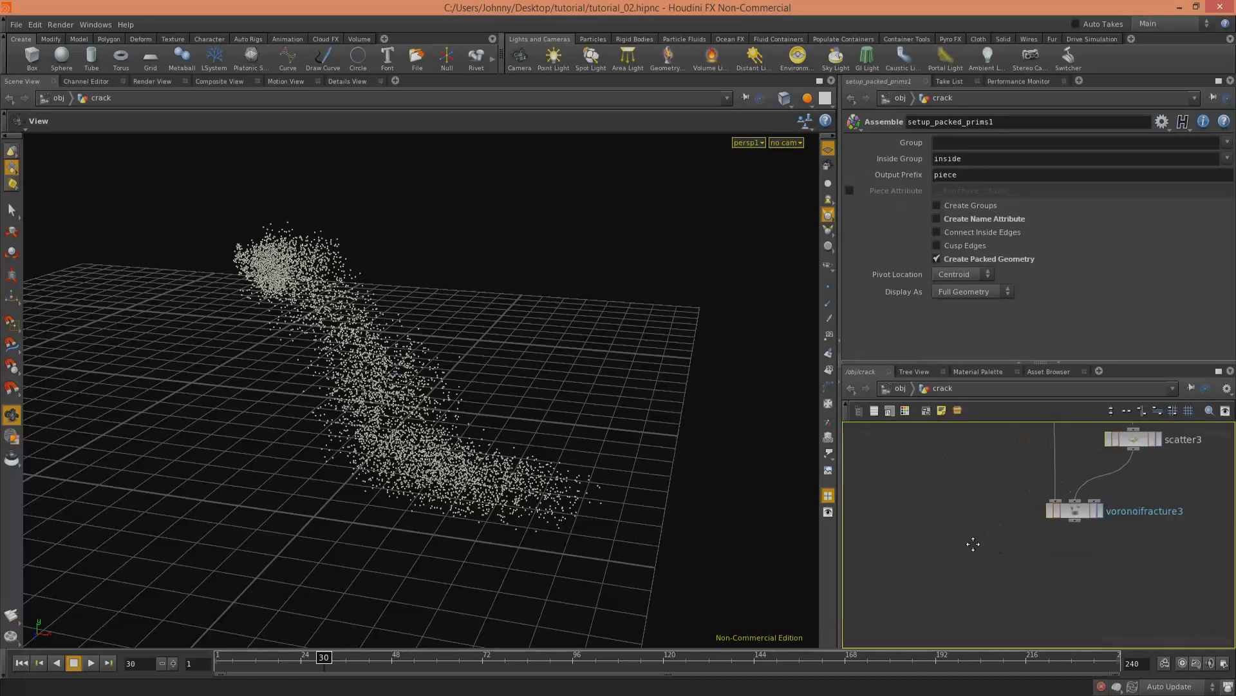
Step: Add a Grid node to the crack network beside voronoifracture3
key(Tab)
text(sc)
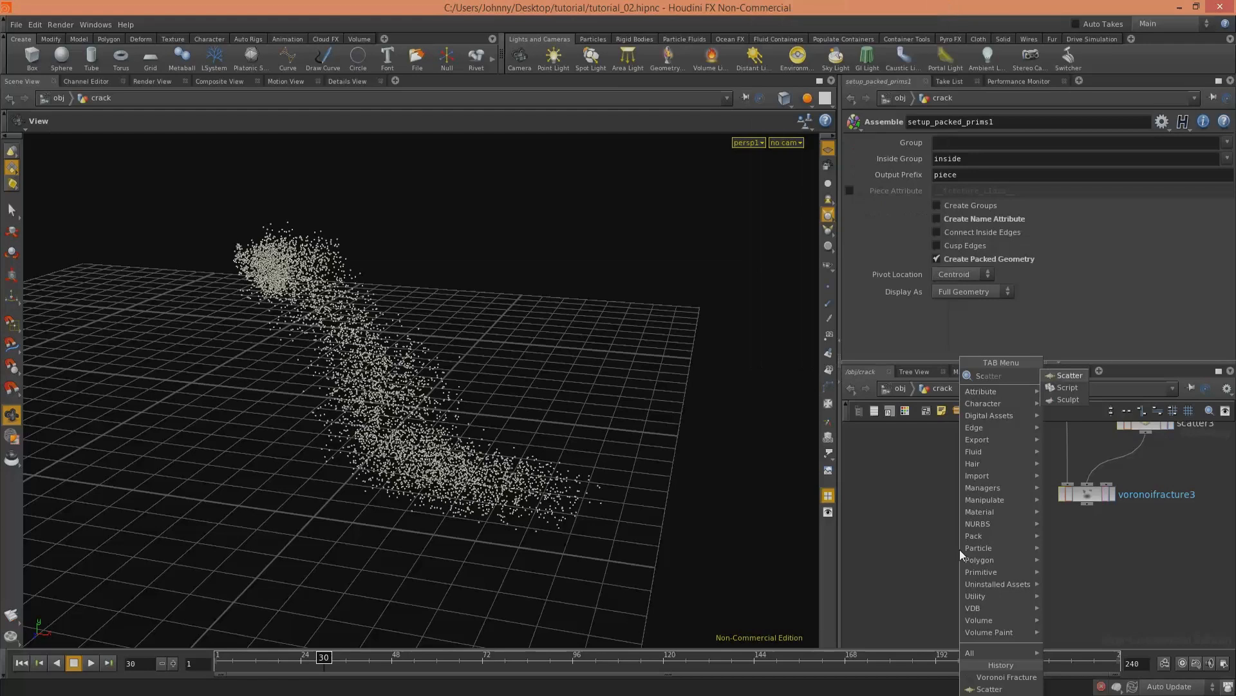
key(Escape)
key(Tab)
text(gro)
key(Return)
click(933, 489)
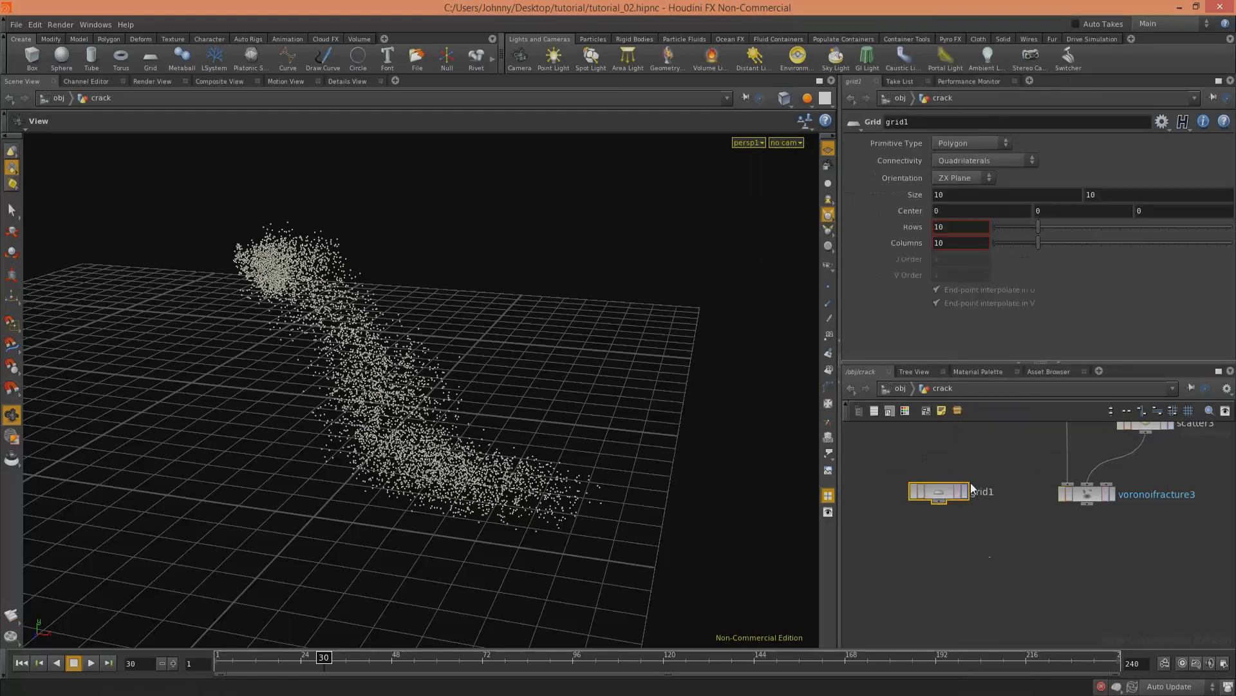
Step: Add a Scatter node below grid1, fed by the grid, and display its points
key(Tab)
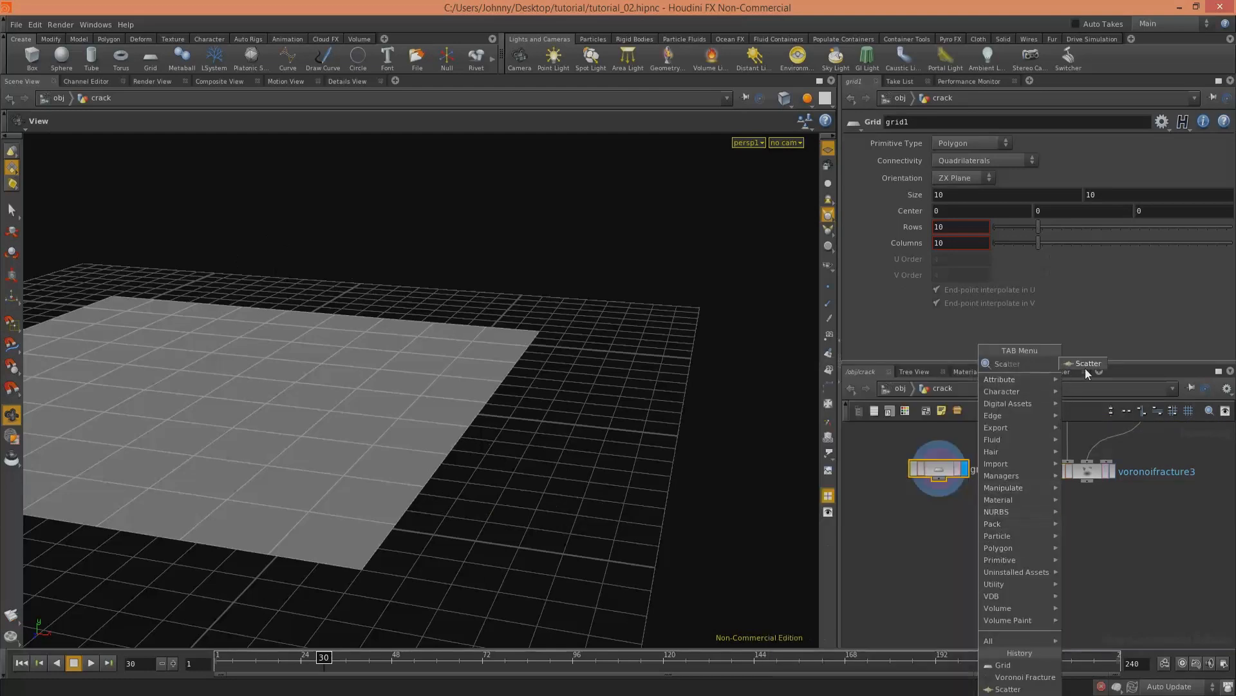
key(Return)
click(941, 565)
drag(952, 570, 948, 541)
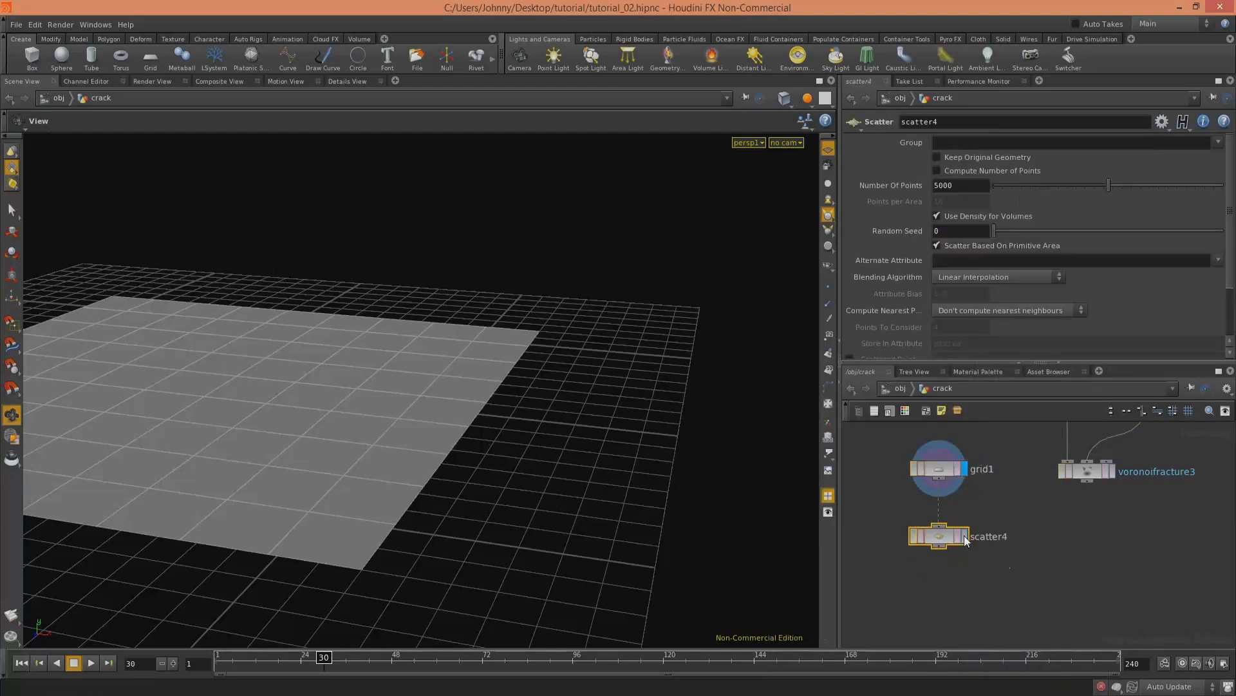
click(964, 536)
middle_drag(1026, 529, 1015, 531)
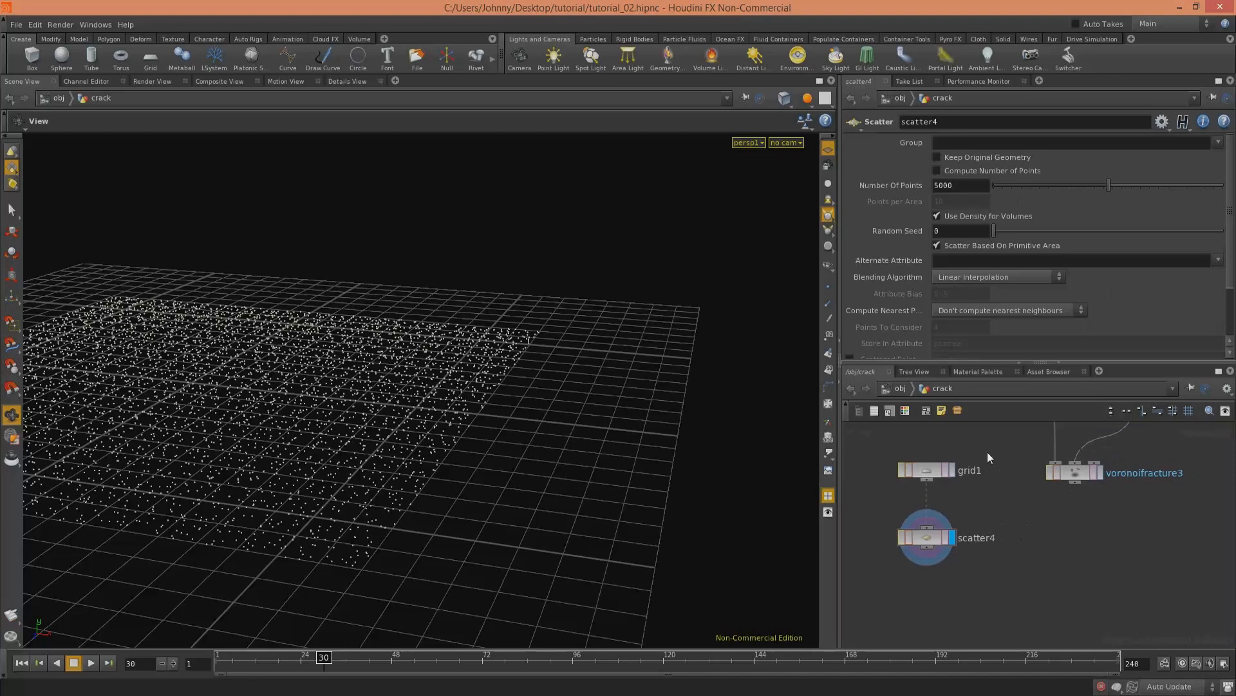
Step: Add a Copy node with voronoifracture3 as the source geometry and scatter4 as the template points
drag(987, 451, 923, 548)
middle_drag(1024, 541, 1028, 495)
key(Tab)
text(copy)
key(Return)
click(1025, 532)
drag(933, 498, 1081, 432)
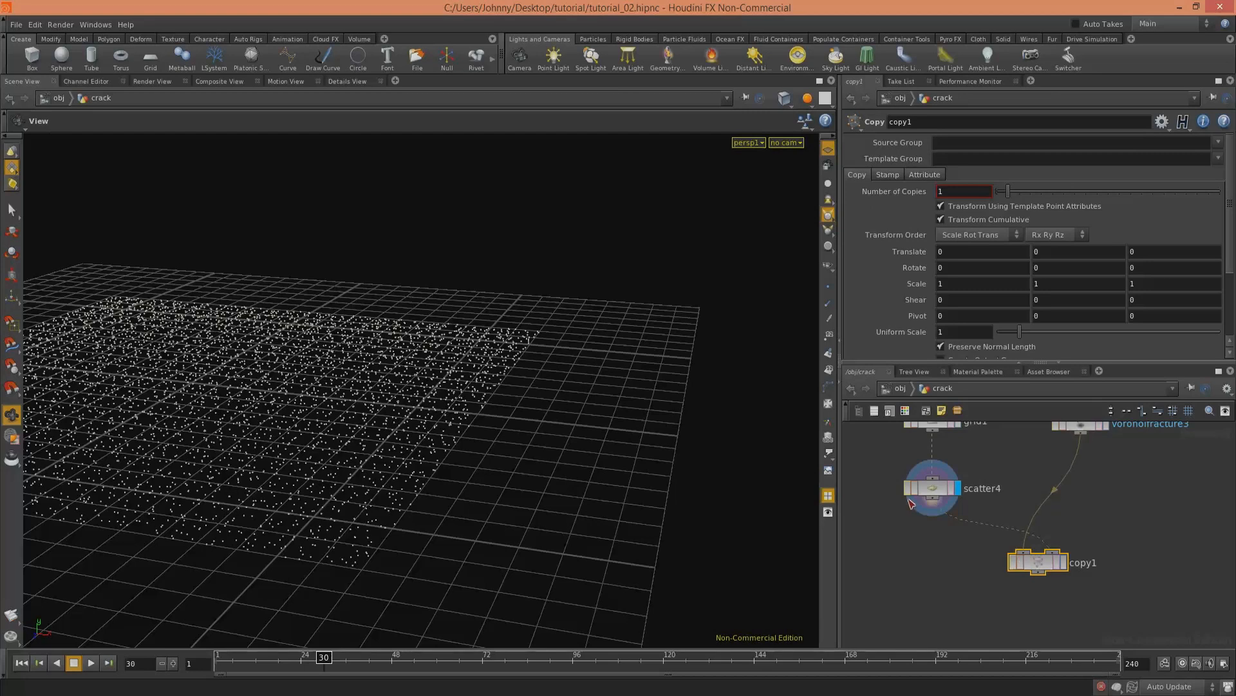
Step: Display copy1 and examine the fracture geometry copied onto the grid's scattered points
click(1063, 562)
scroll(391, 414, up, 5)
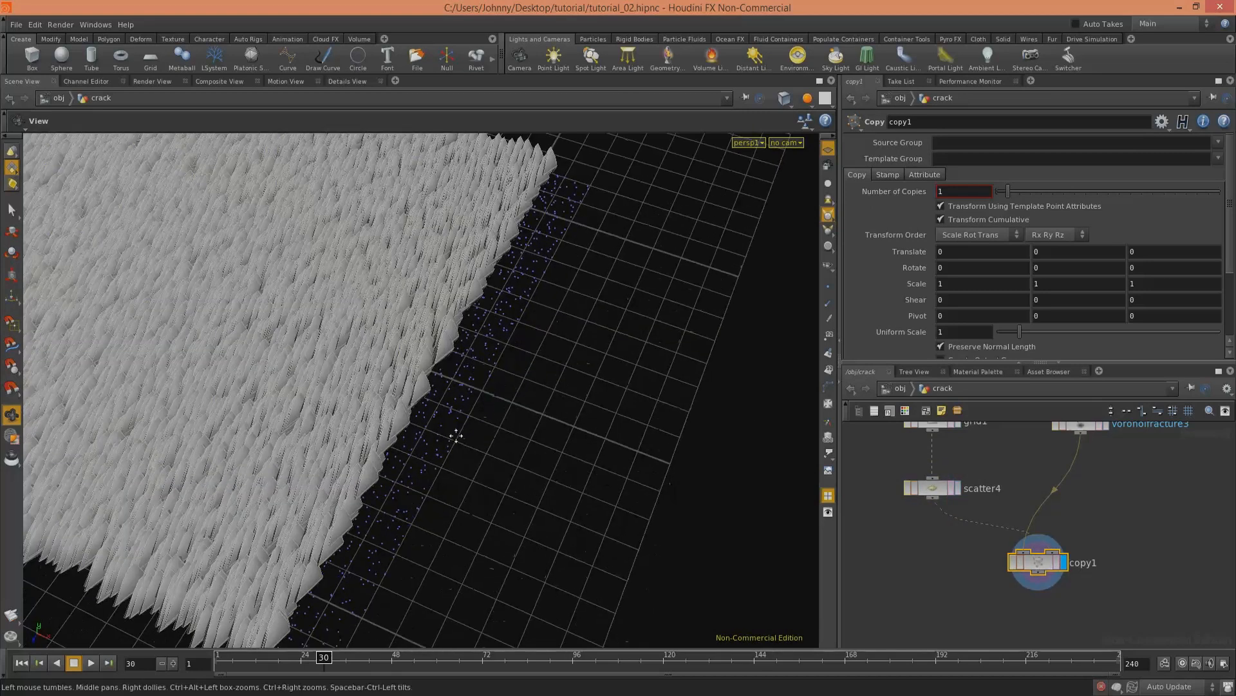
scroll(1142, 520, down, 3)
scroll(1141, 521, up, 1)
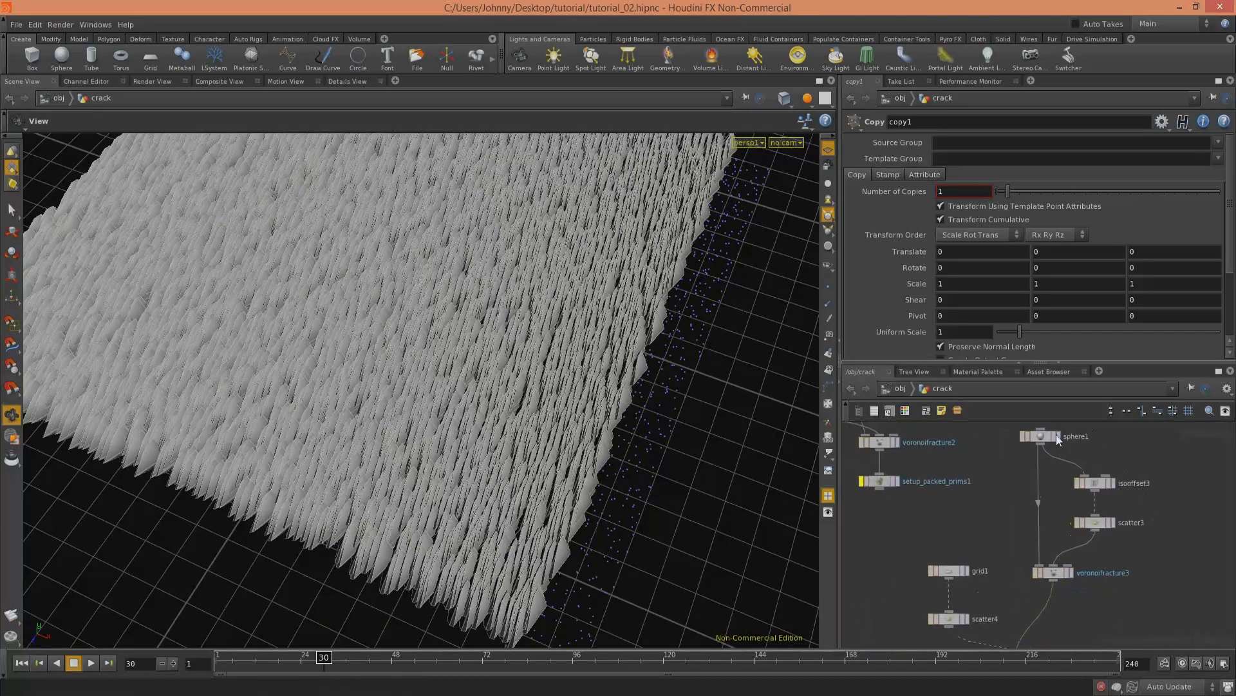
Step: Display sphere1, isooffset3, scatter3, voronoifracture3 and copy1 in turn to examine what each stage feeds into the copies
click(1042, 441)
click(1058, 436)
click(1112, 483)
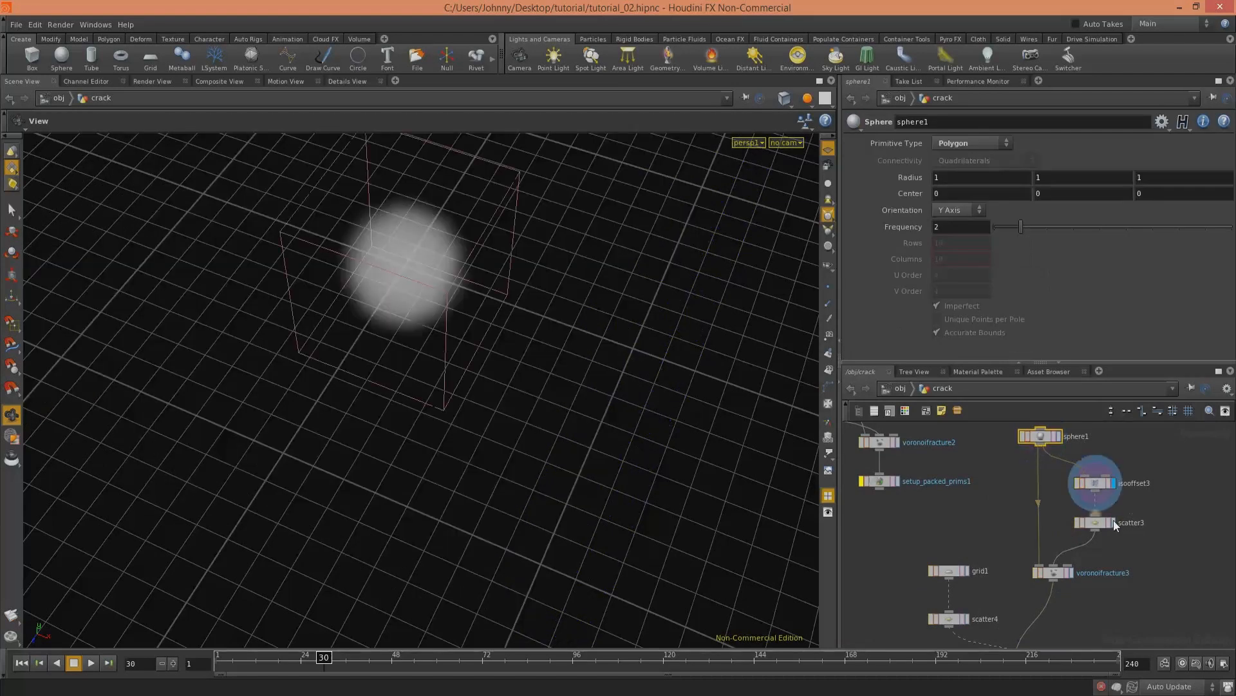
click(1114, 522)
click(1071, 571)
scroll(1070, 553, down, 3)
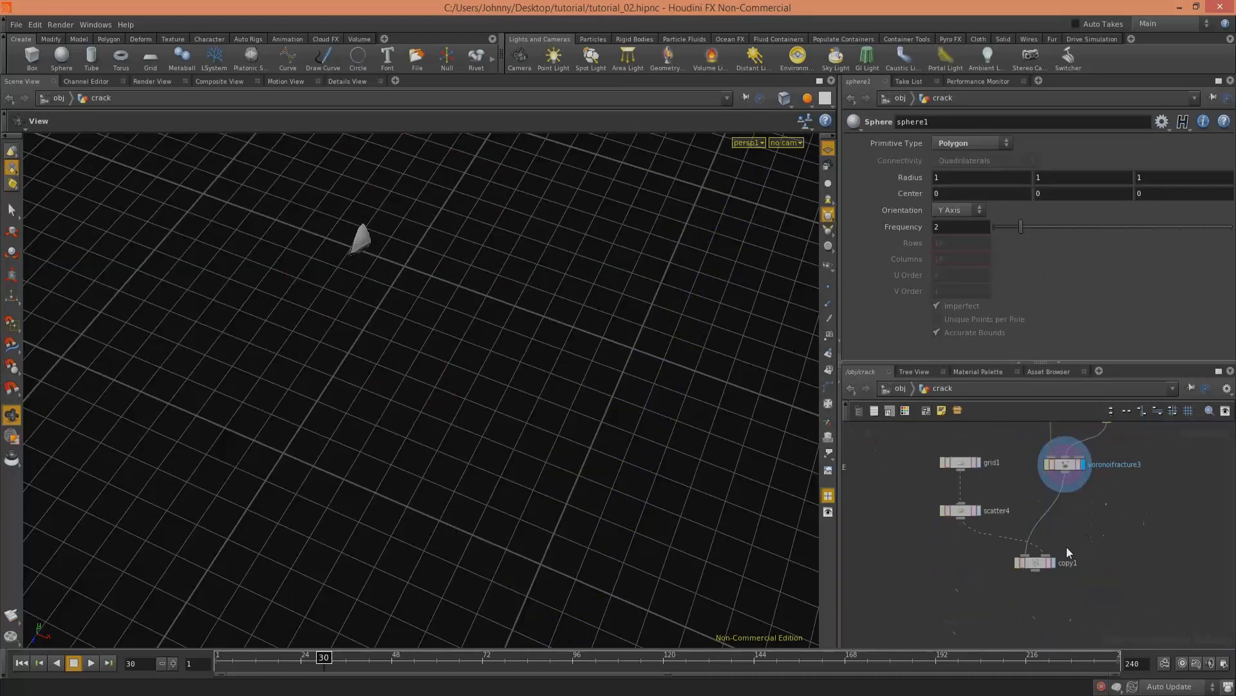
click(1055, 563)
drag(644, 360, 532, 393)
right_drag(531, 393, 620, 408)
middle_drag(1076, 537, 1079, 524)
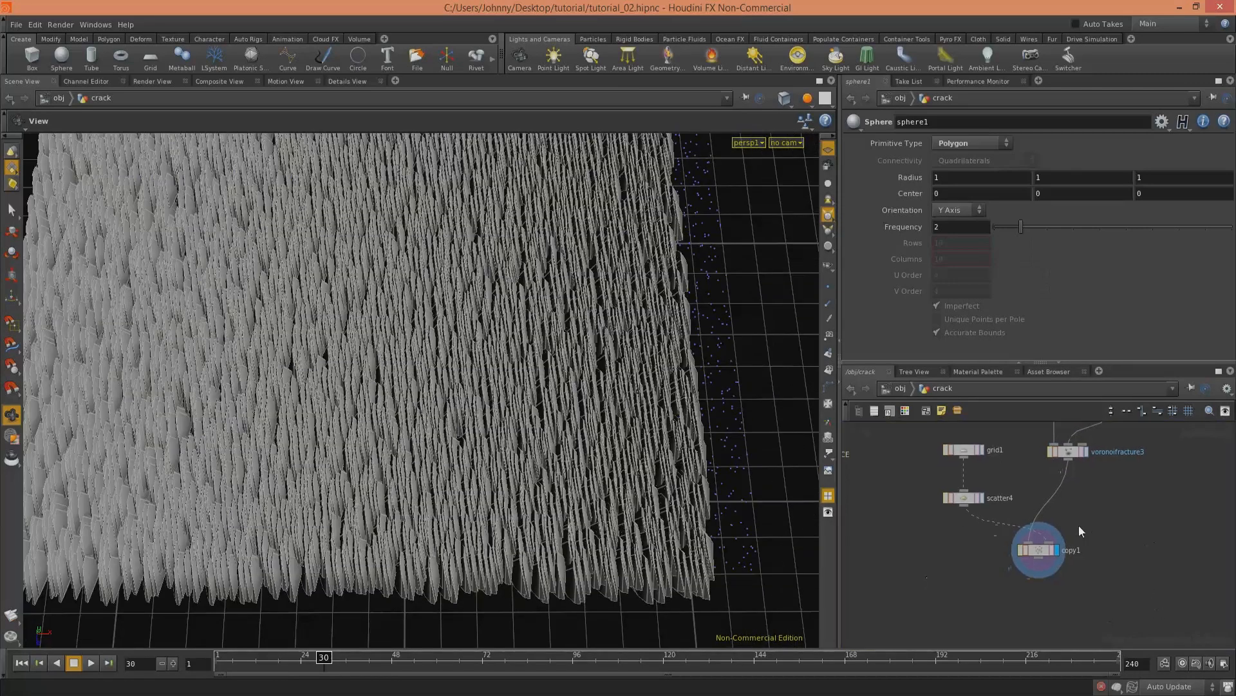
Step: Define the first stamp variable on copy1 as rp with the value rand($PT)
click(1039, 549)
click(924, 177)
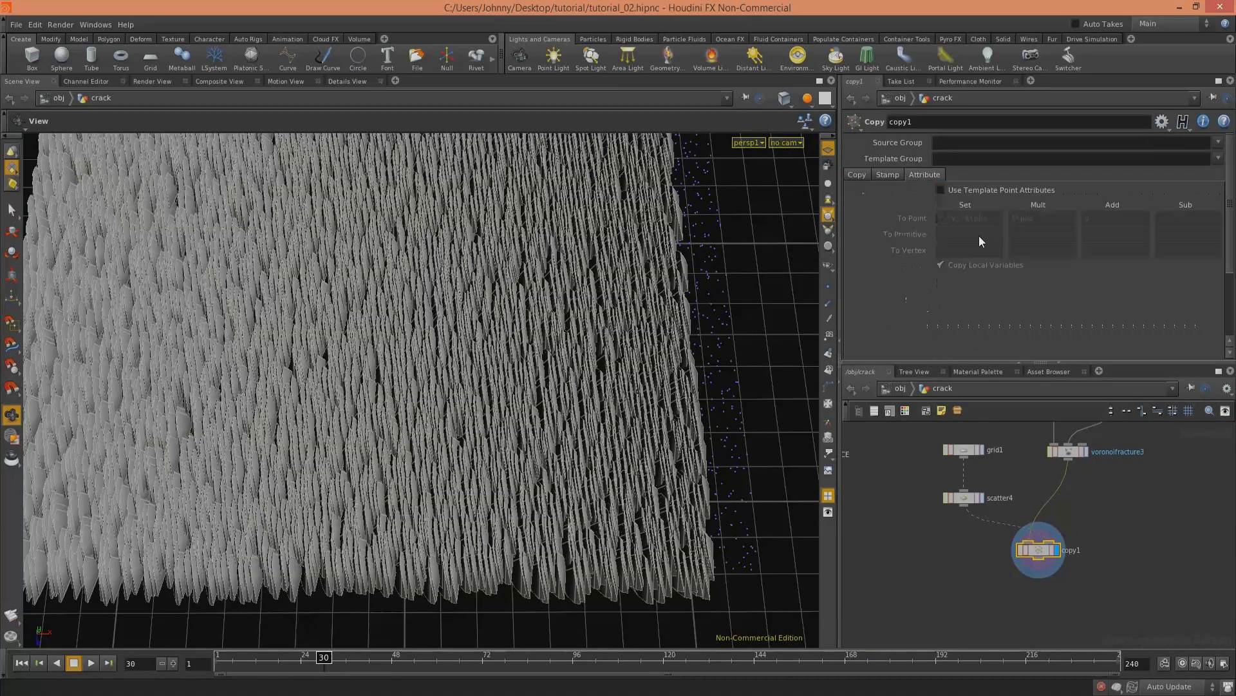
click(881, 175)
click(971, 297)
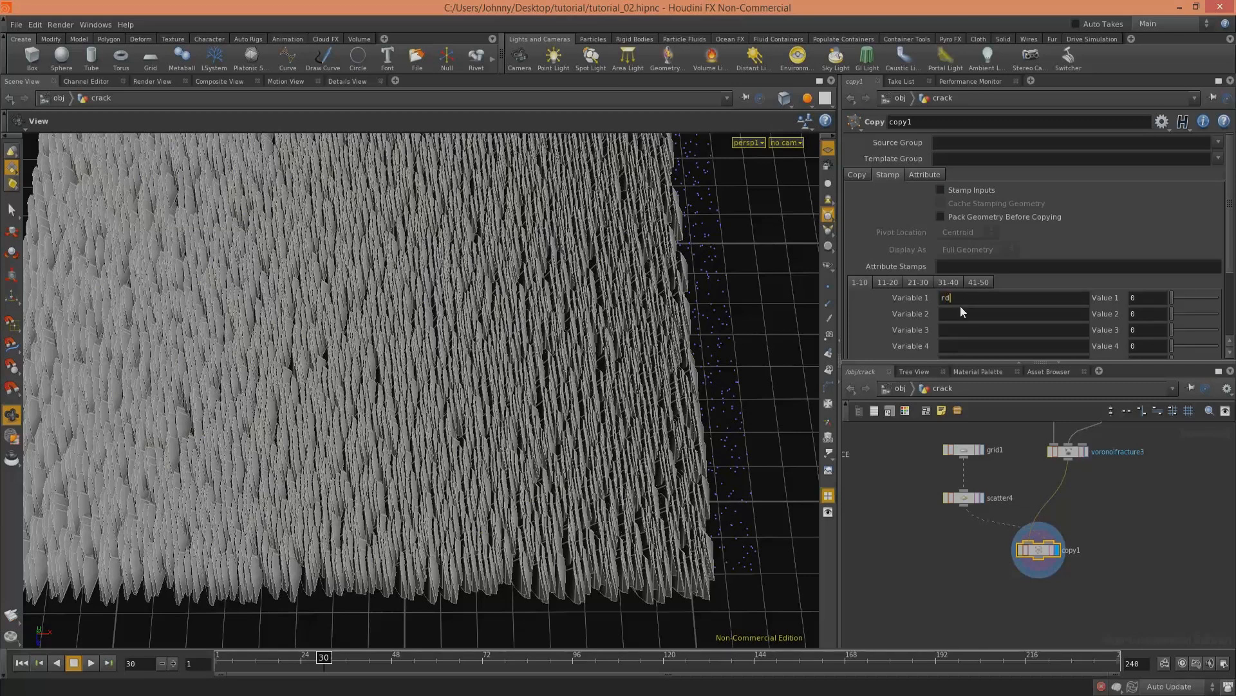
text(rp)
key(Tab)
text(rand($PT))
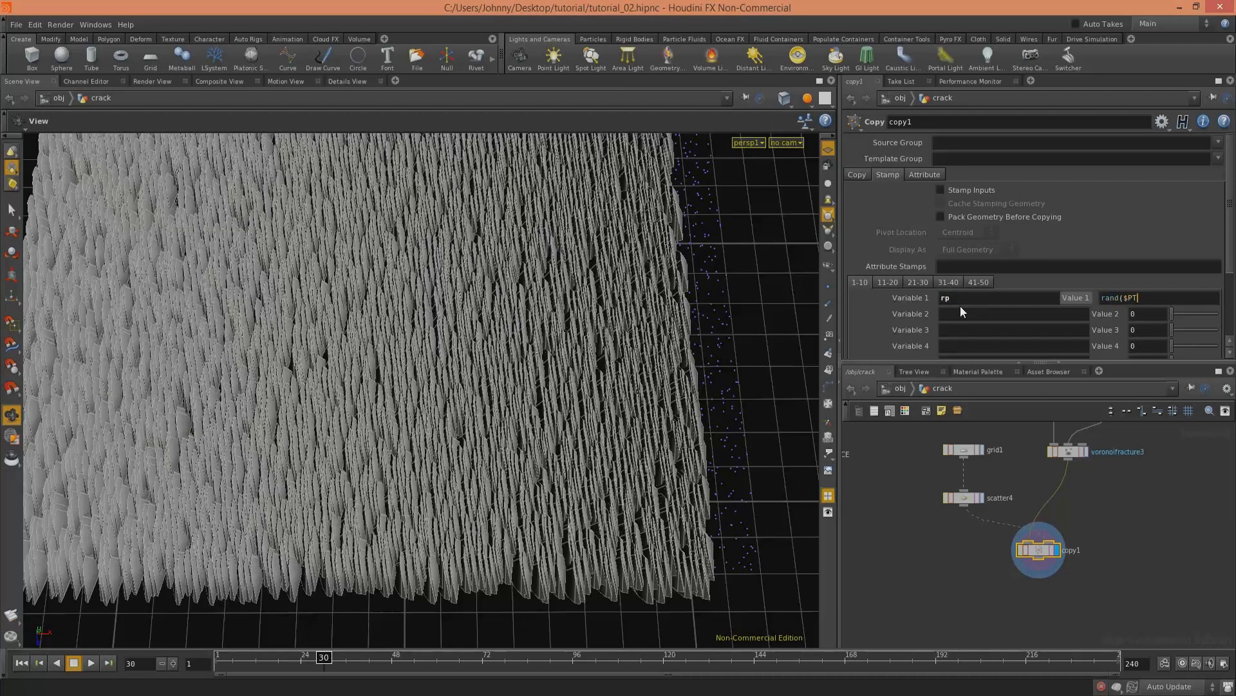
key(Return)
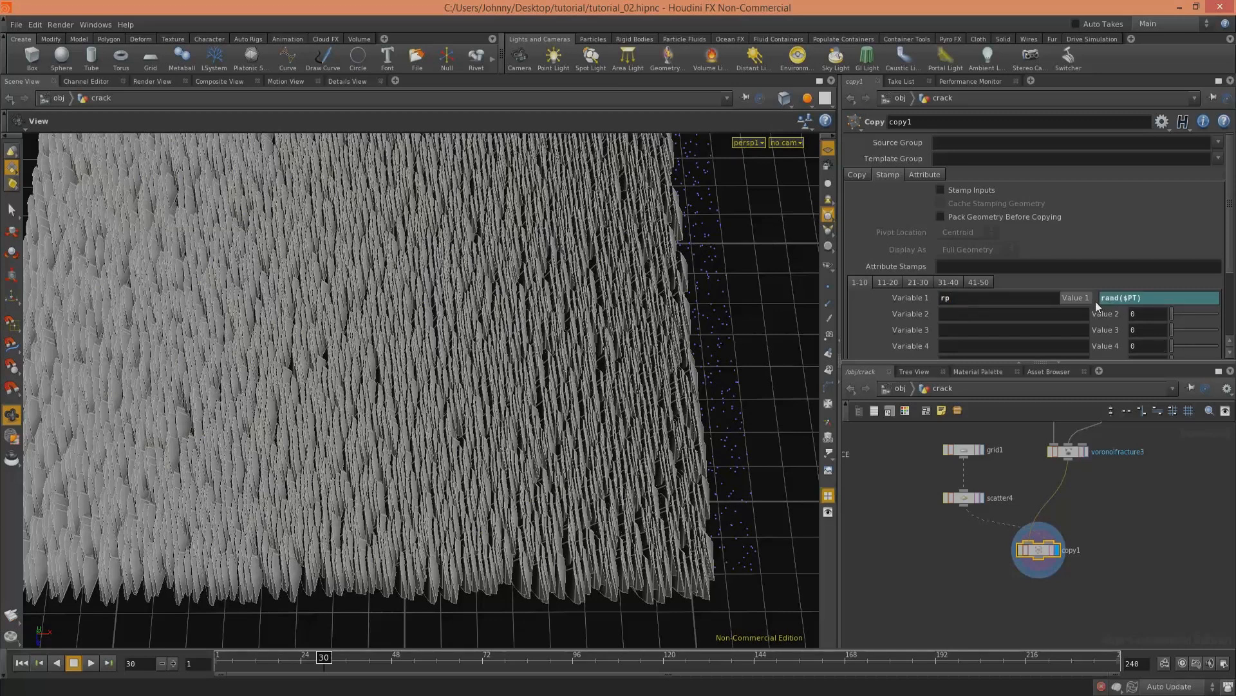
Step: Remap the rp stamp value to the 0 to 50 range with fit01(rand($PT), 0, 50)
text(fit01)
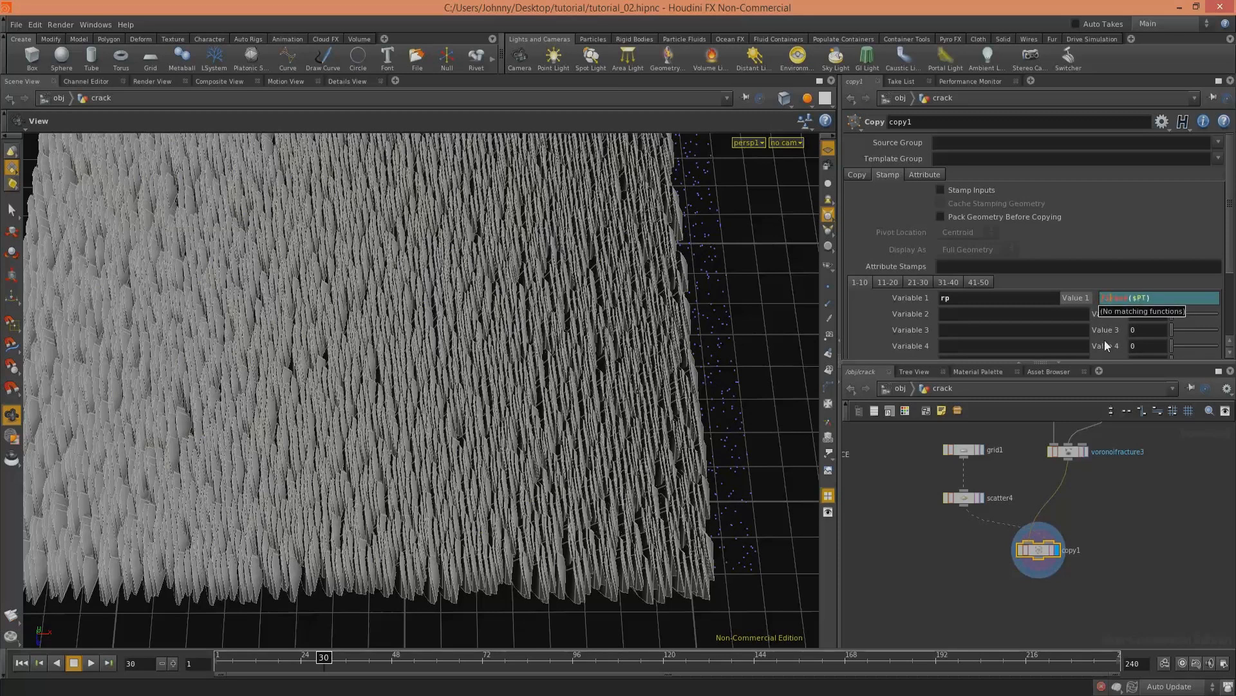
text(()
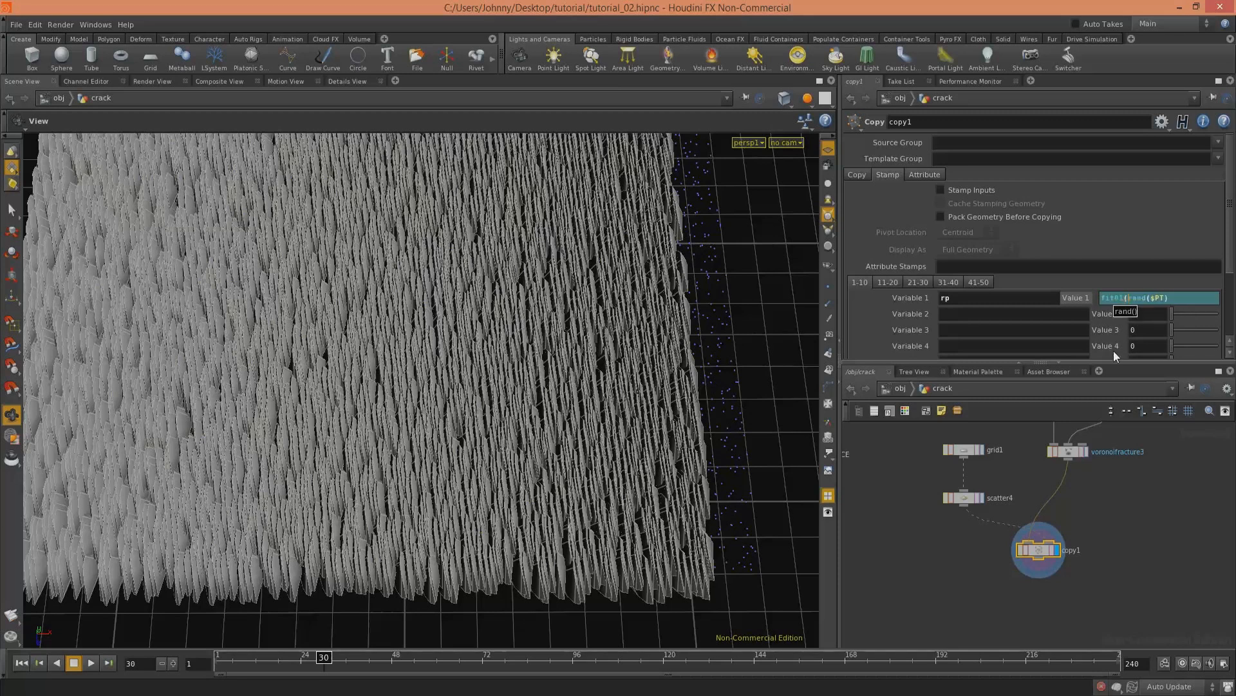
click(1179, 296)
text(, 0, 50)
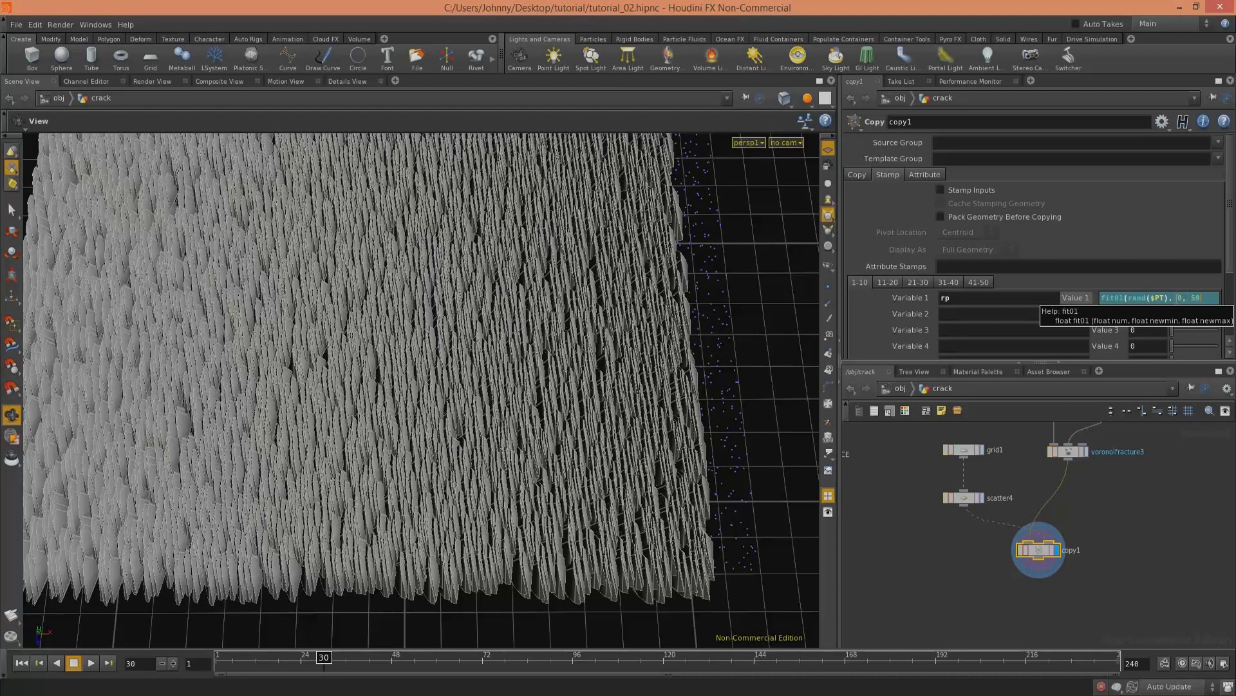
text())
key(Return)
click(1088, 298)
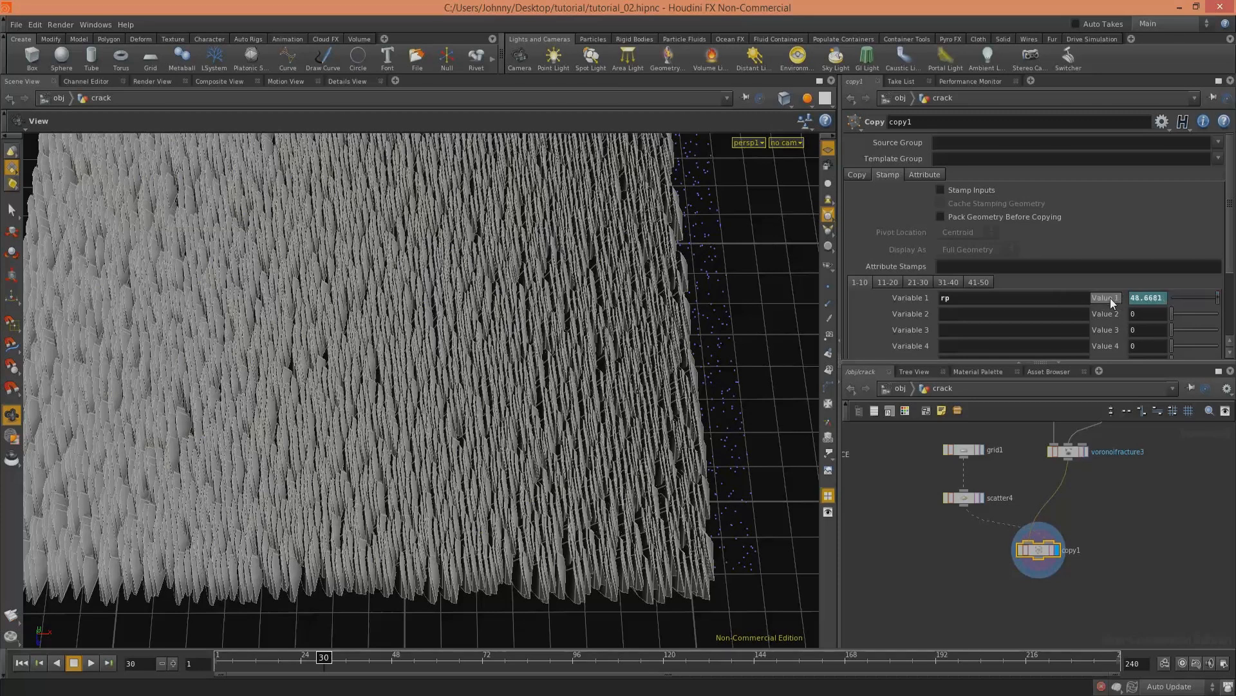
Step: Wrap the rp expression as ceil(fit01(rand($PT), 0, 50)) and enable Stamp Inputs on copy1
click(1108, 297)
text(ceil(fit01(rand($PT), 0, 5)
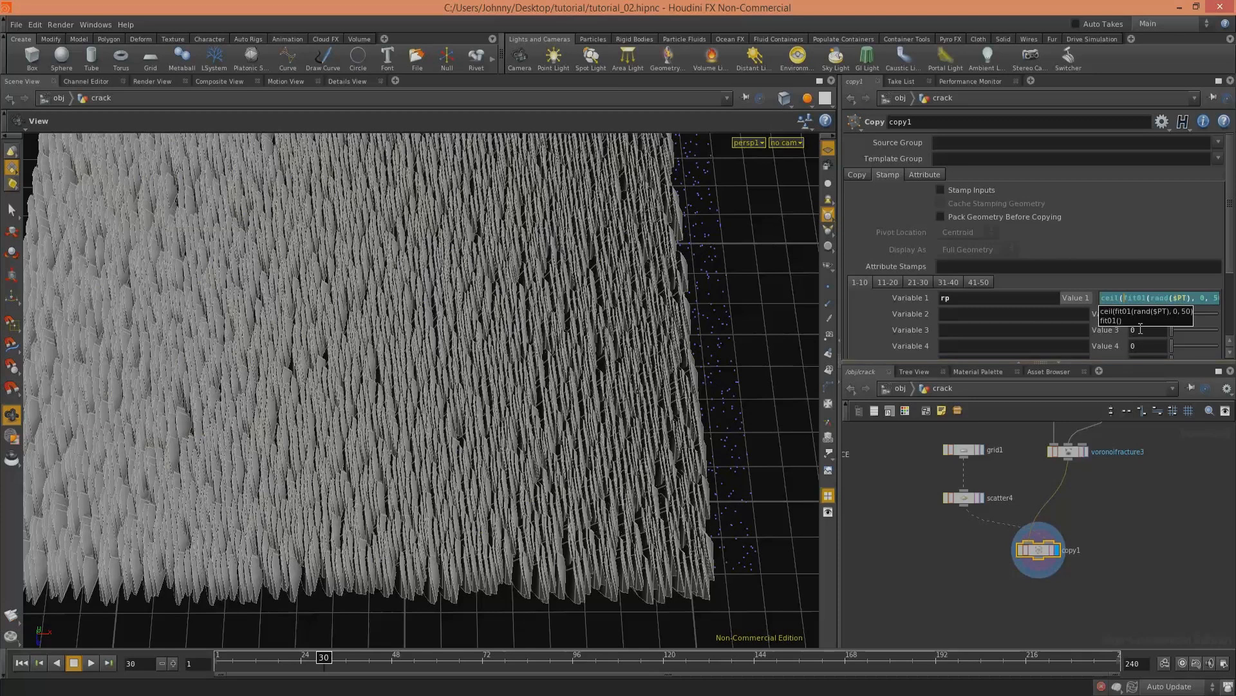
drag(1192, 298, 1222, 298)
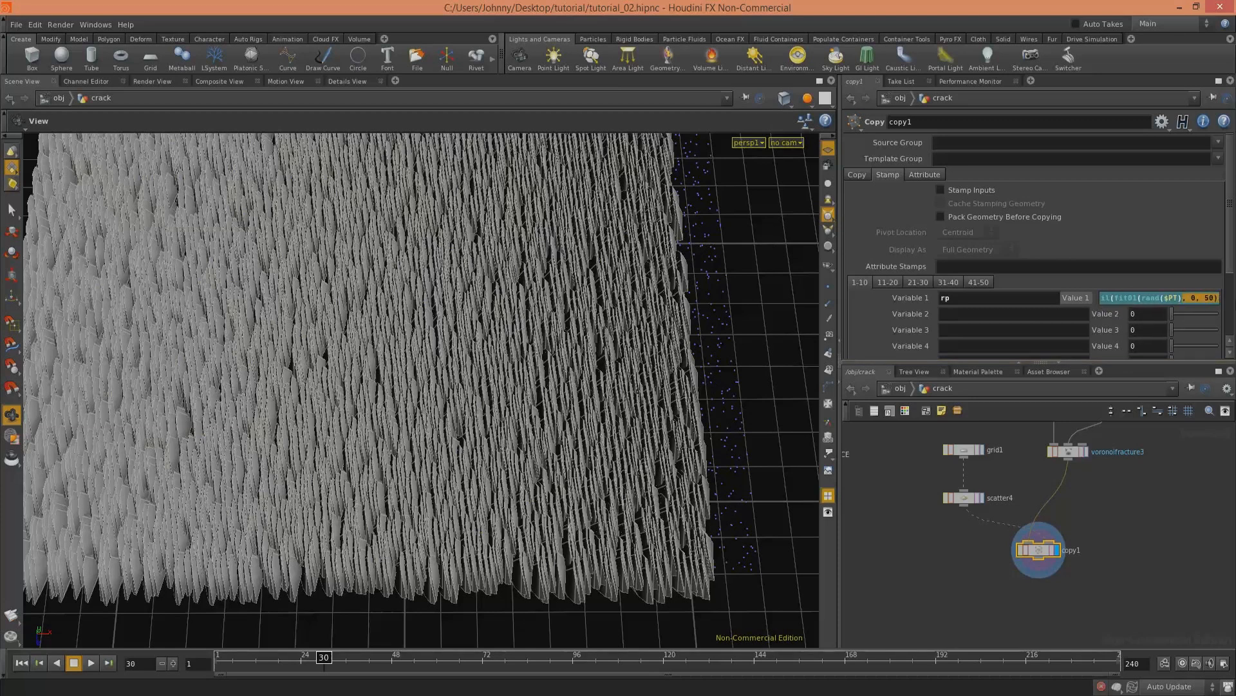
click(1218, 298)
key(Return)
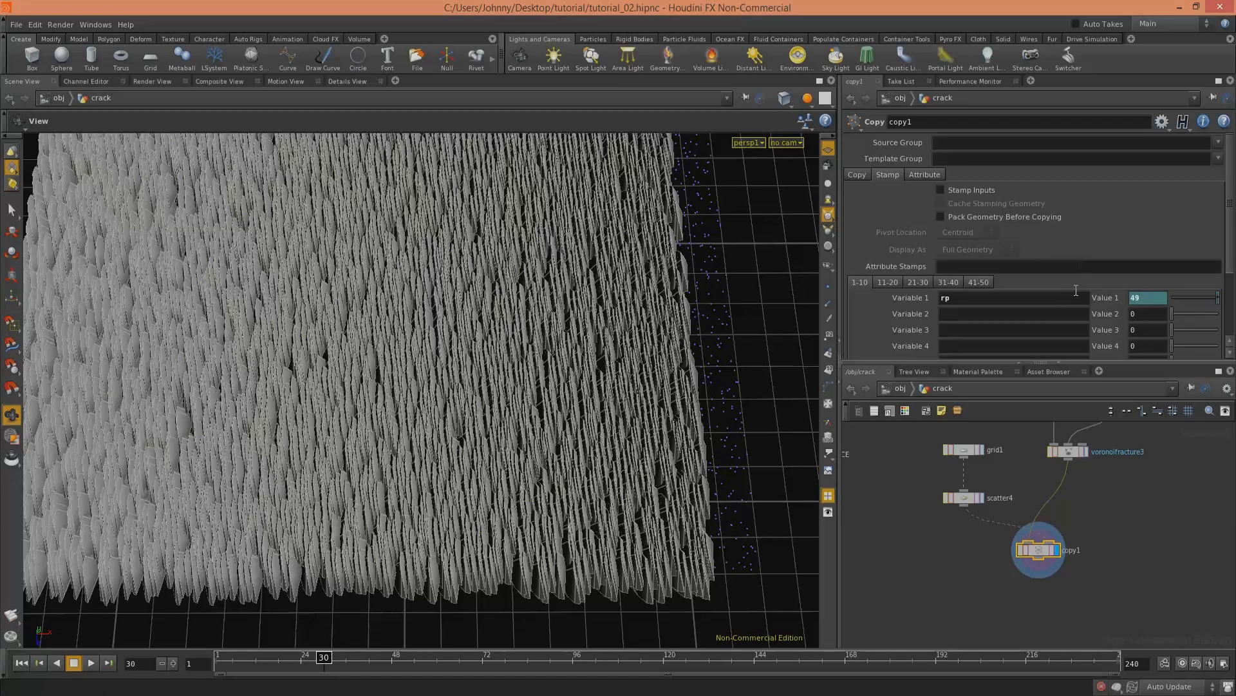
click(941, 190)
Step: Make the stamp expression in voronoifracture3's Cell Point Group read the rp variable from ../copy1
middle_drag(1129, 465, 1062, 583)
click(984, 609)
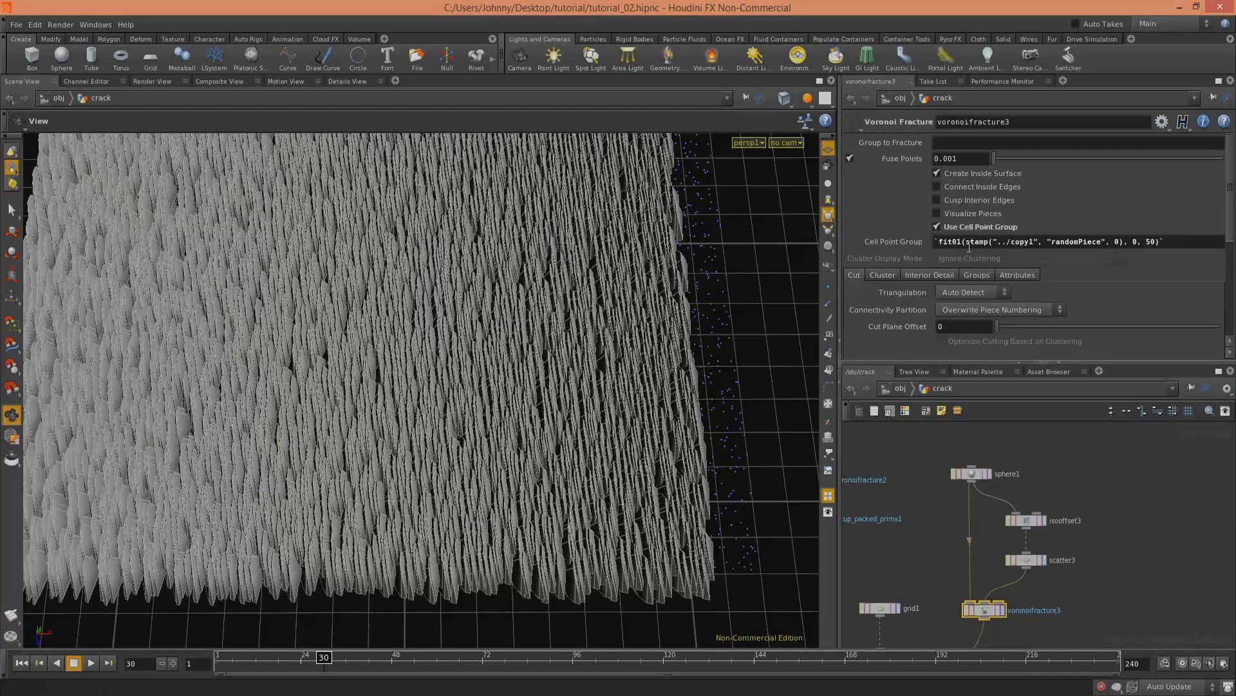
drag(1028, 244, 1034, 243)
text(3)
key(Return)
click(1070, 578)
middle_drag(1062, 606, 1074, 458)
middle_drag(1025, 543, 995, 633)
middle_drag(1042, 548, 1124, 478)
right_drag(1126, 483, 1107, 523)
right_drag(1004, 560, 1063, 532)
middle_drag(1071, 527, 977, 609)
click(1032, 246)
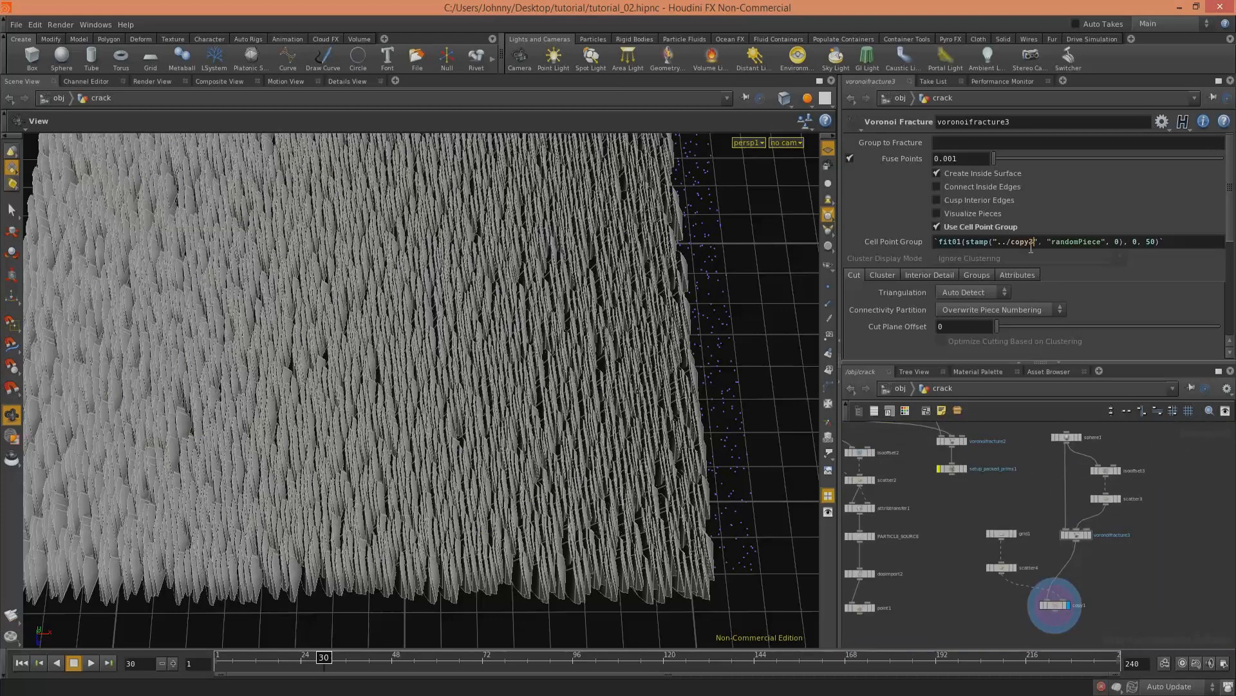
drag(1102, 241, 1058, 259)
text(p)
key(Return)
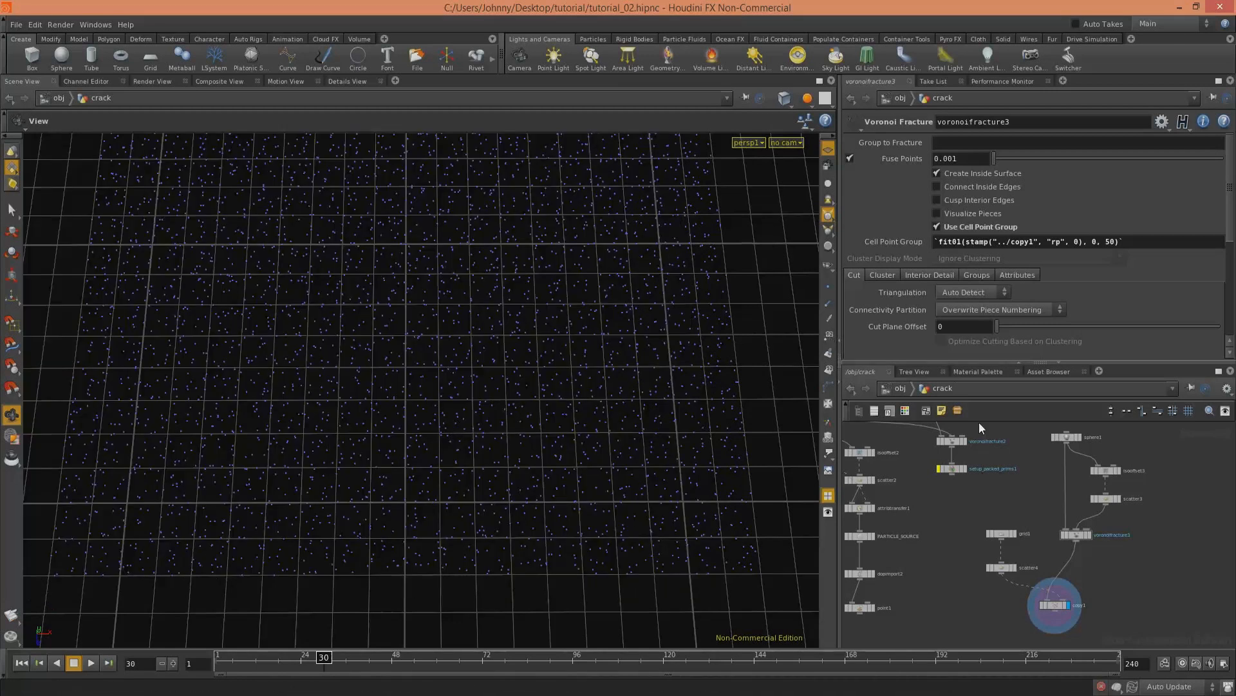
Step: Strip the fit01 remapping from voronoifracture3's Cell Point Group, leaving `stamp("../copy1", "rp", 0)`
drag(966, 243, 940, 256)
key(BackSpace)
drag(1057, 242, 1091, 255)
key(BackSpace)
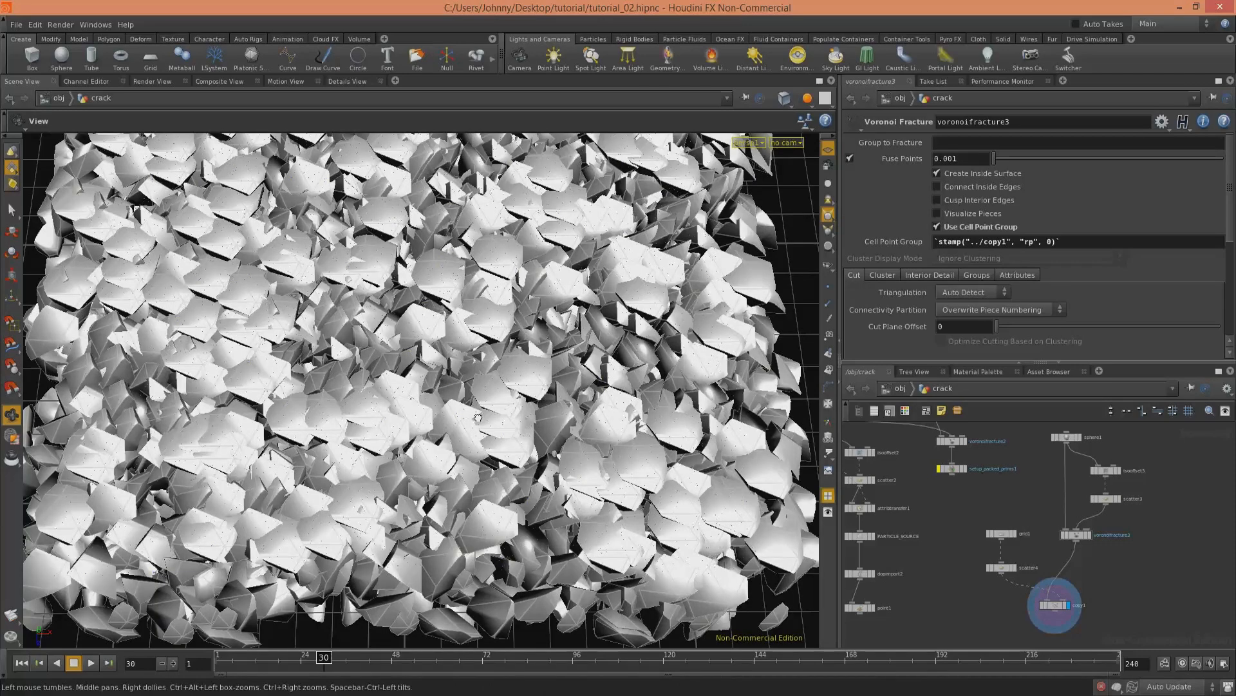
Step: Set the Number Of Points on scatter4 to 500
drag(478, 418, 490, 386)
drag(451, 326, 452, 290)
right_drag(452, 290, 422, 286)
drag(422, 309, 446, 381)
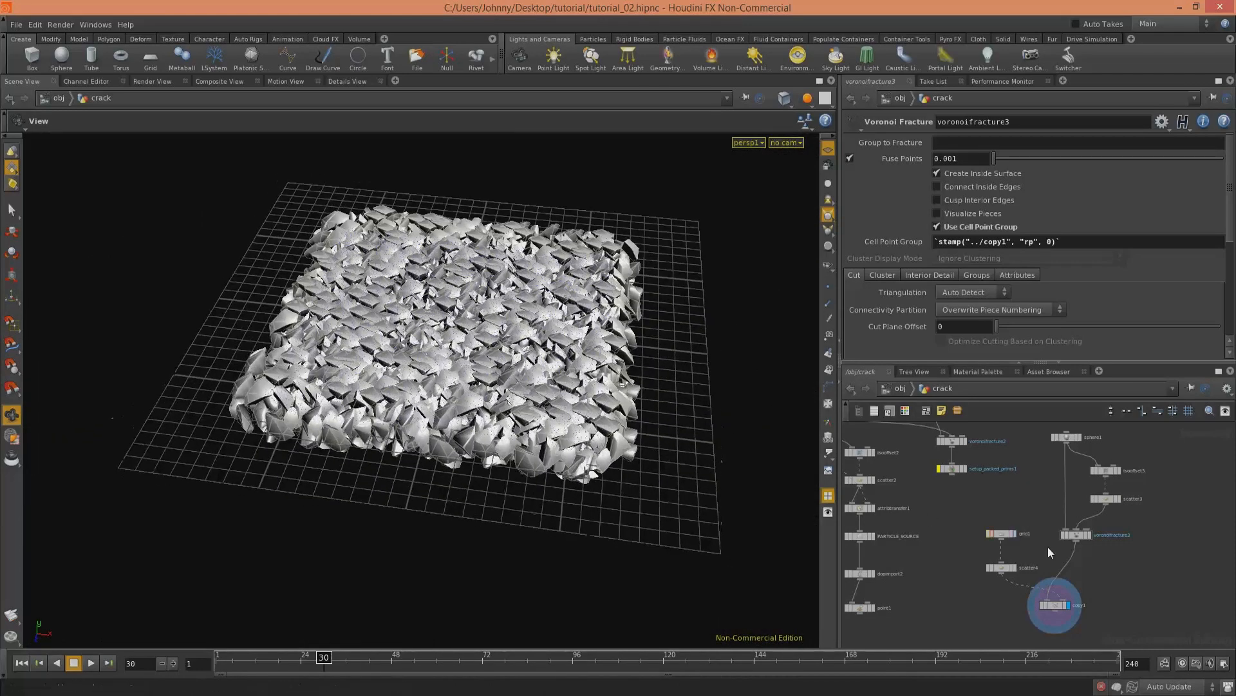
scroll(1069, 561, up, 4)
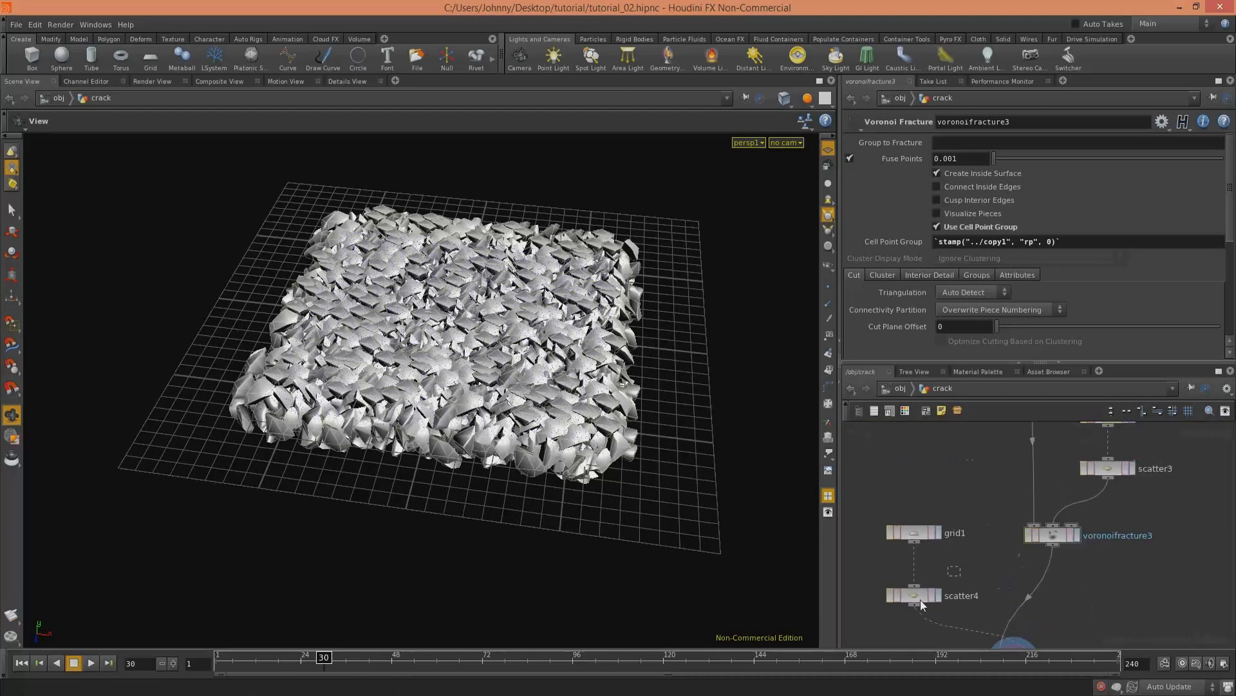
click(920, 599)
click(952, 185)
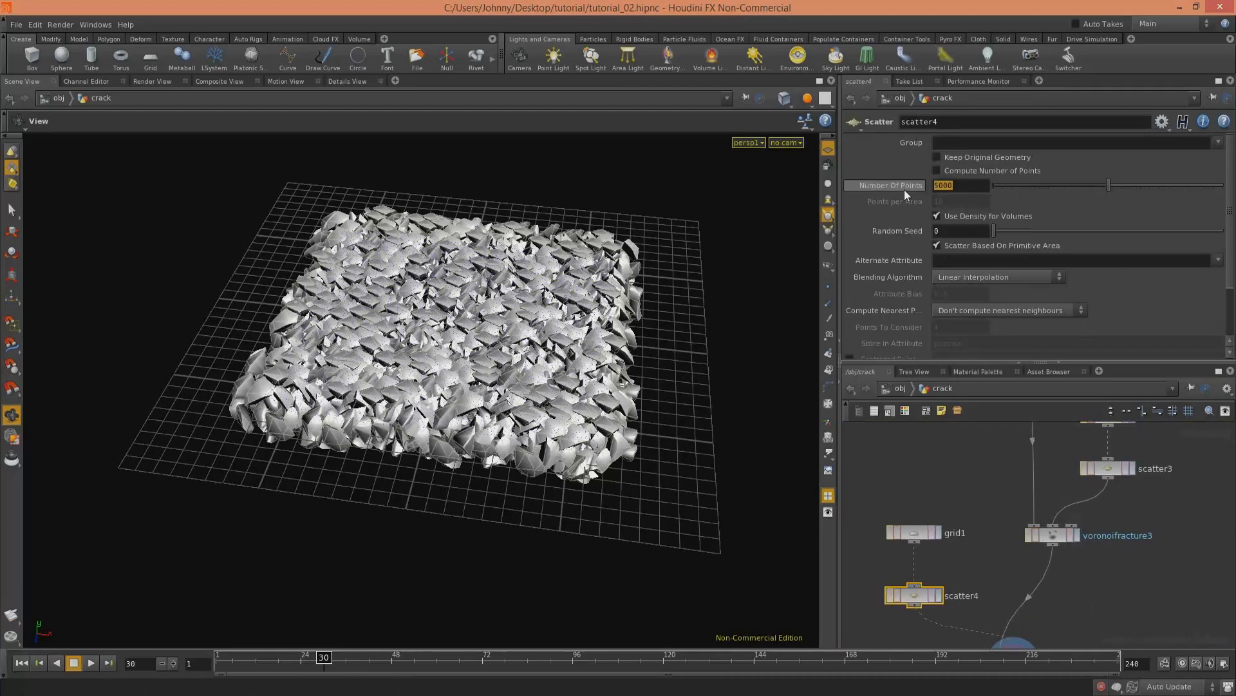
text(500)
key(Return)
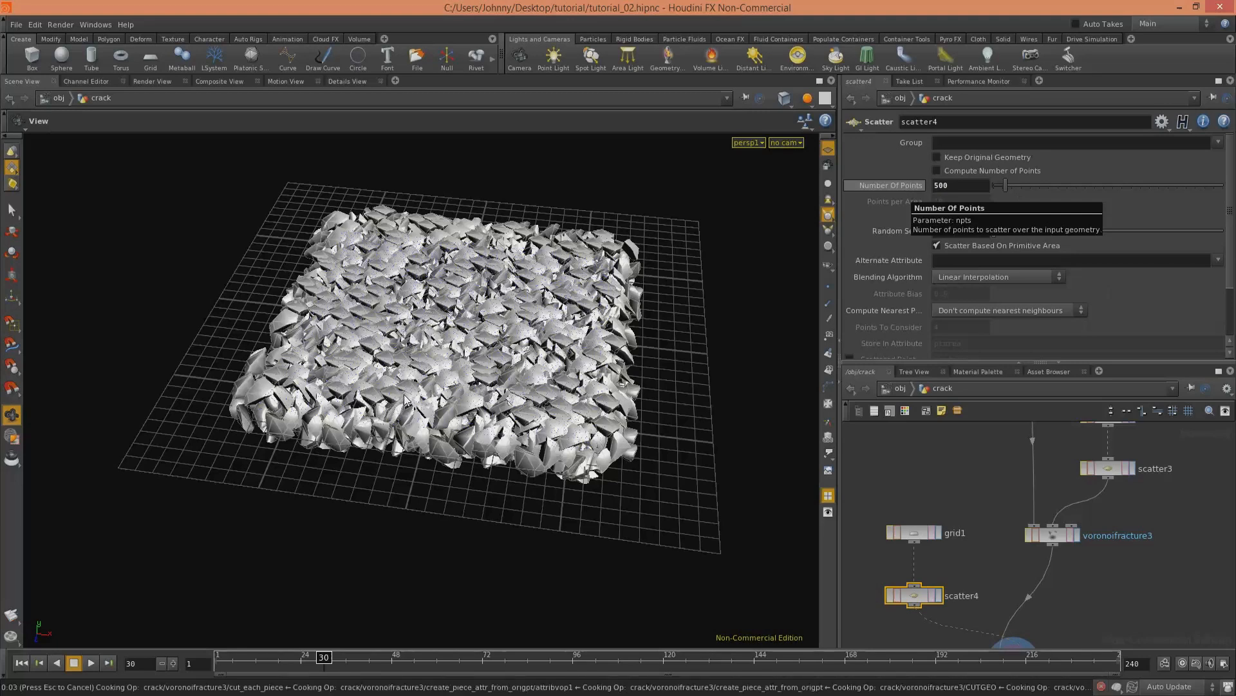
Step: Move grid1 and scatter4 up in the network and place a new Point node below them
scroll(481, 341, up, 4)
mouse_move(961, 580)
middle_down()
mouse_move(974, 484)
mouse_move(983, 582)
middle_up()
drag(968, 509, 917, 602)
drag(933, 538, 933, 465)
click(979, 555)
key(Tab)
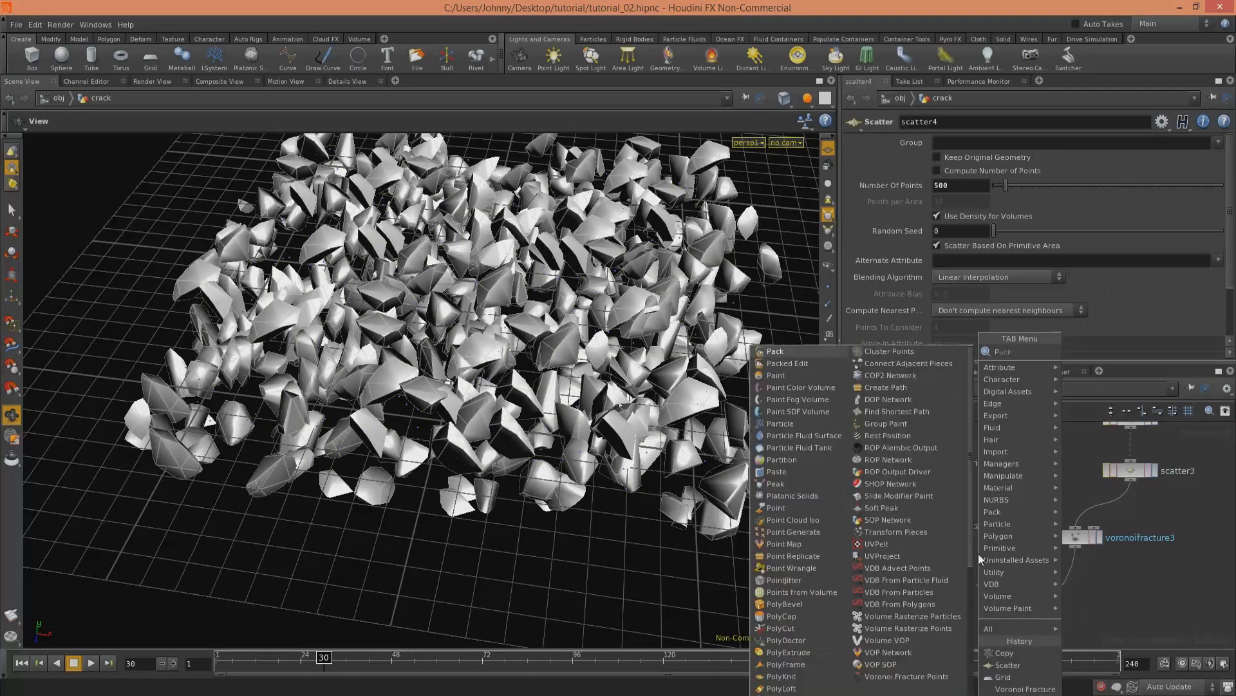
click(889, 616)
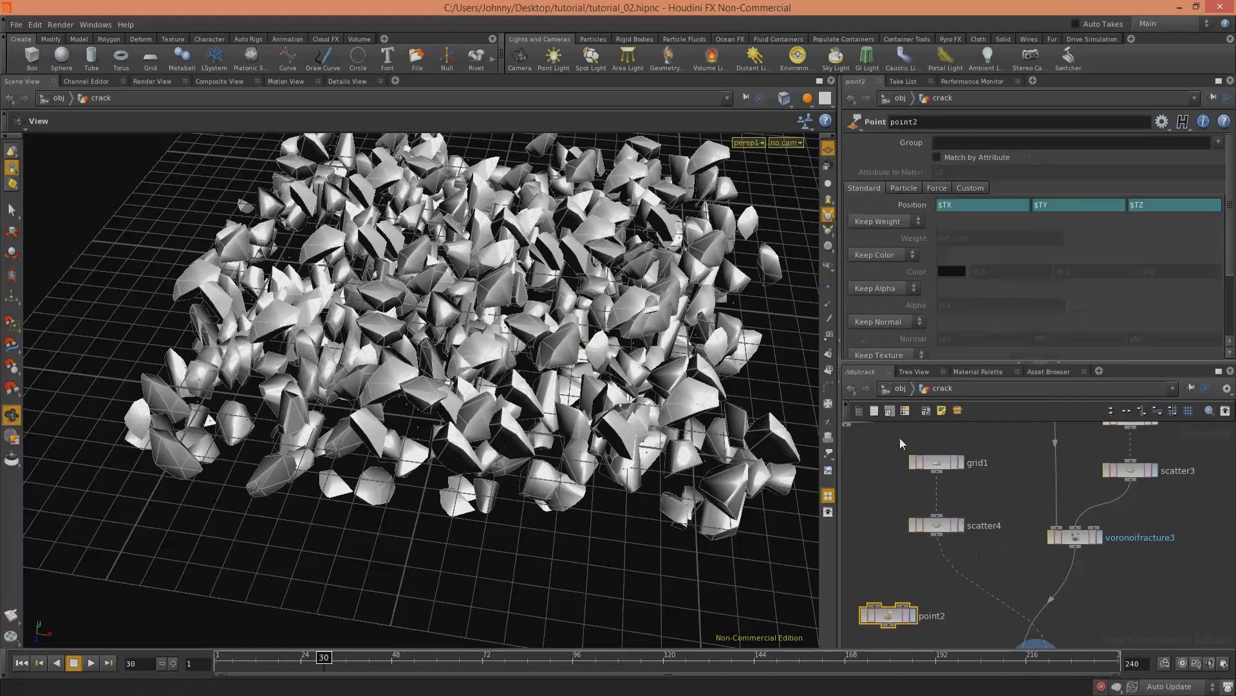
Step: Set point2's particle scale option to Add Scale with a value of 0.1
click(905, 188)
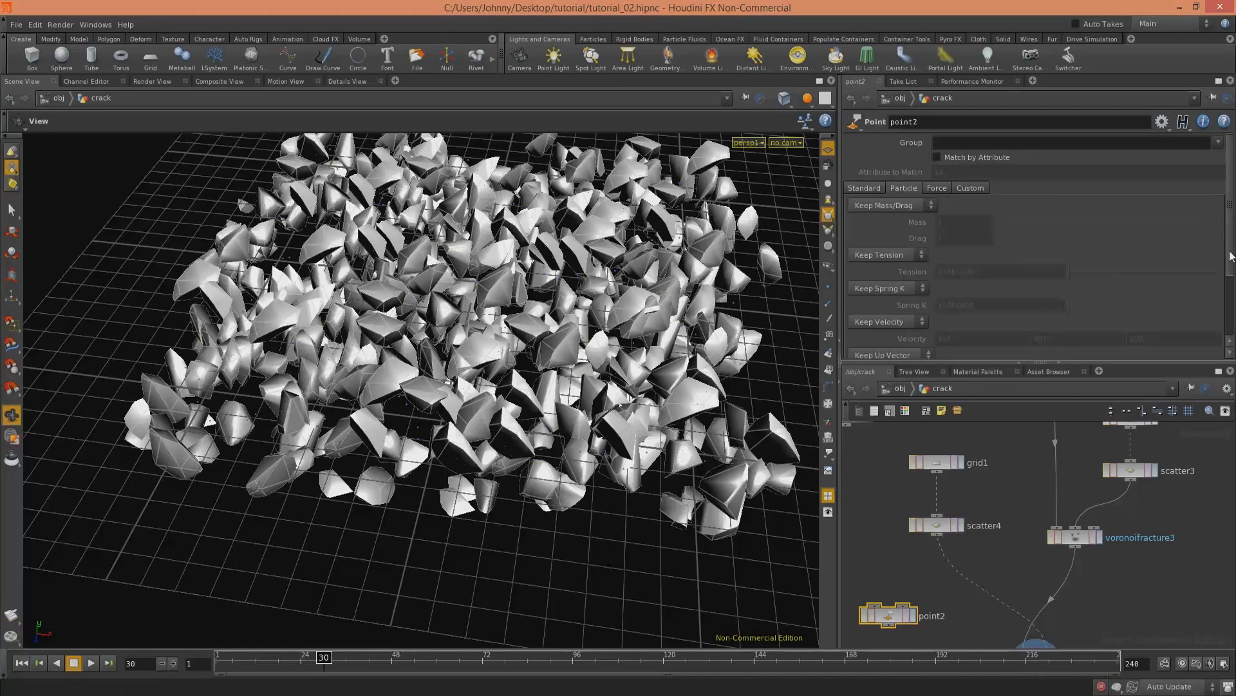
drag(1230, 255, 1225, 312)
click(882, 295)
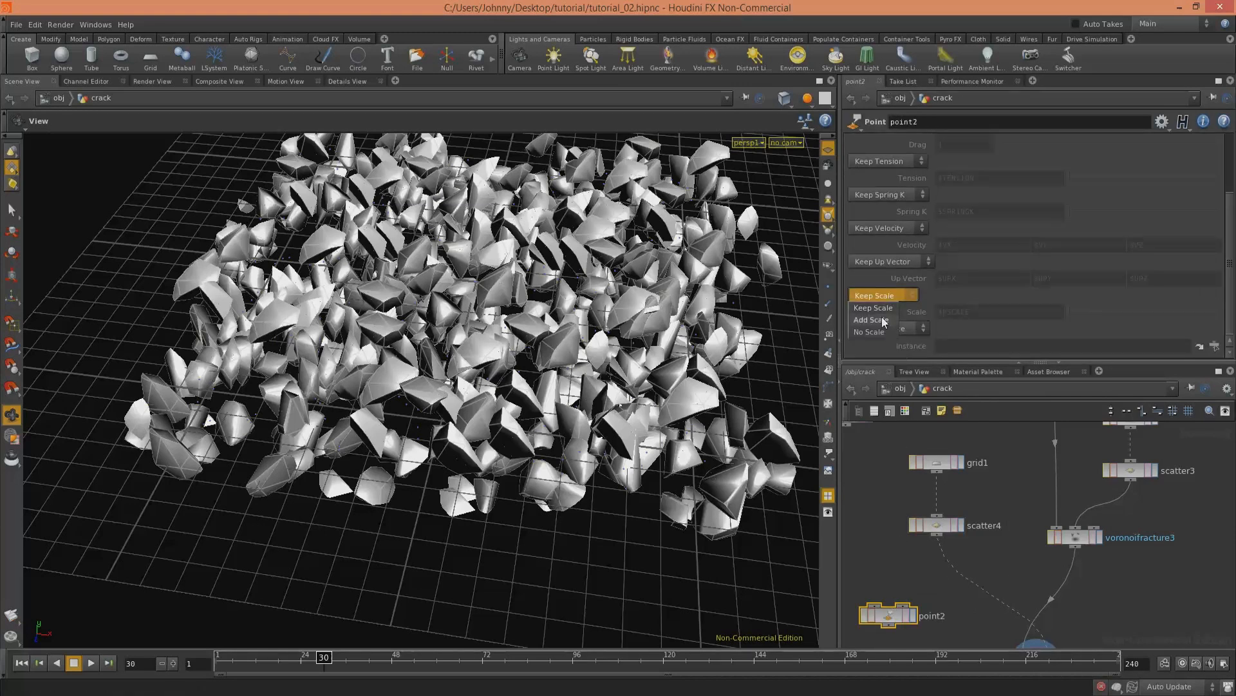
click(871, 320)
click(972, 312)
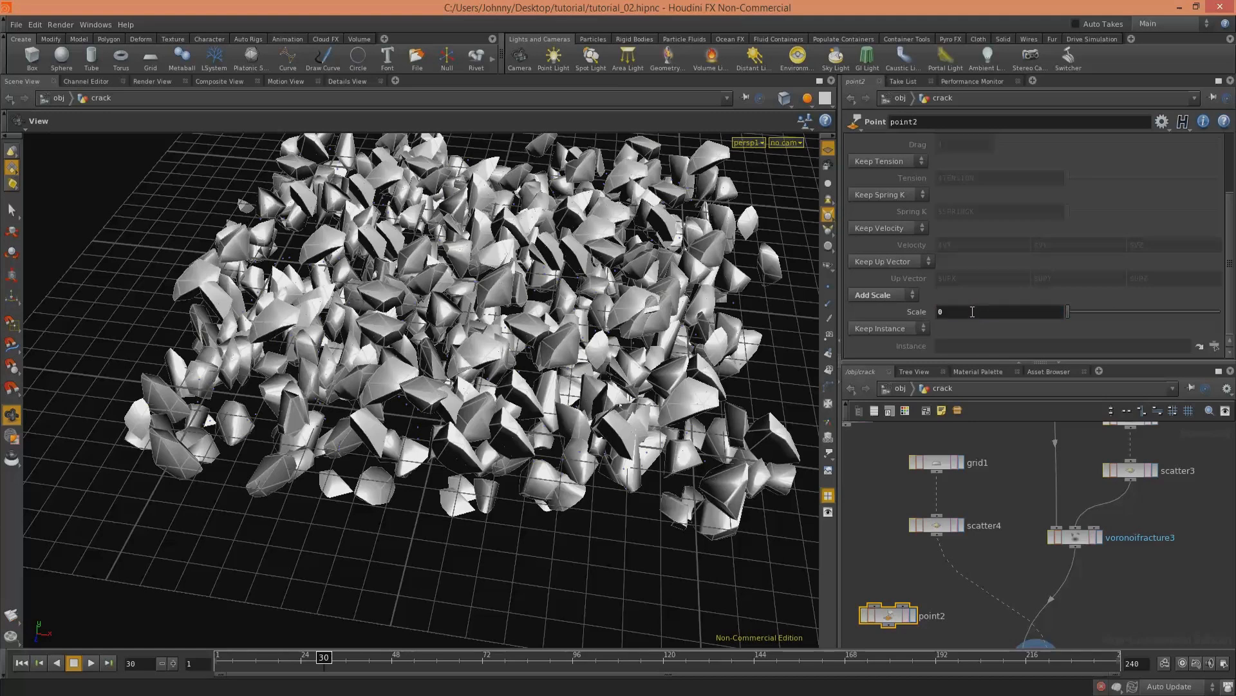
text(0.1)
key(Return)
Step: Insert point2 between scatter4 and copy1 and inspect the scaled-down pieces across the grid
drag(889, 615, 966, 586)
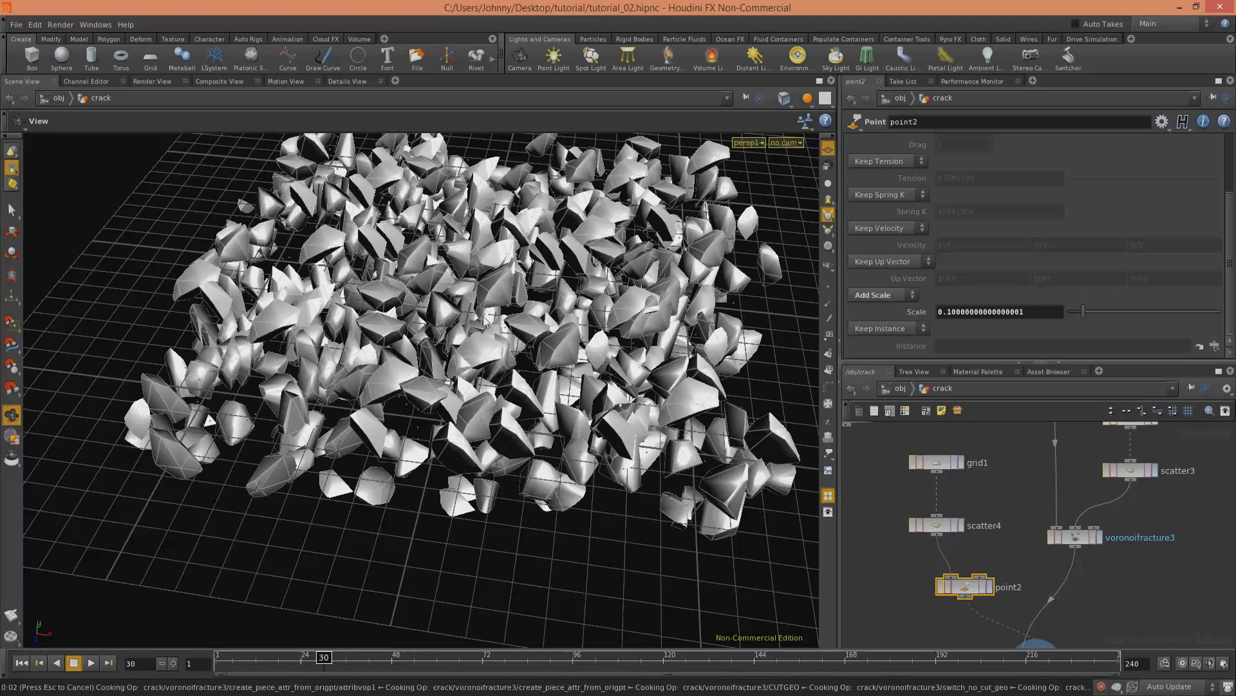
drag(526, 319, 480, 353)
right_drag(481, 353, 676, 299)
drag(627, 346, 612, 470)
right_drag(612, 470, 353, 470)
middle_drag(353, 469, 427, 387)
scroll(993, 536, down, 4)
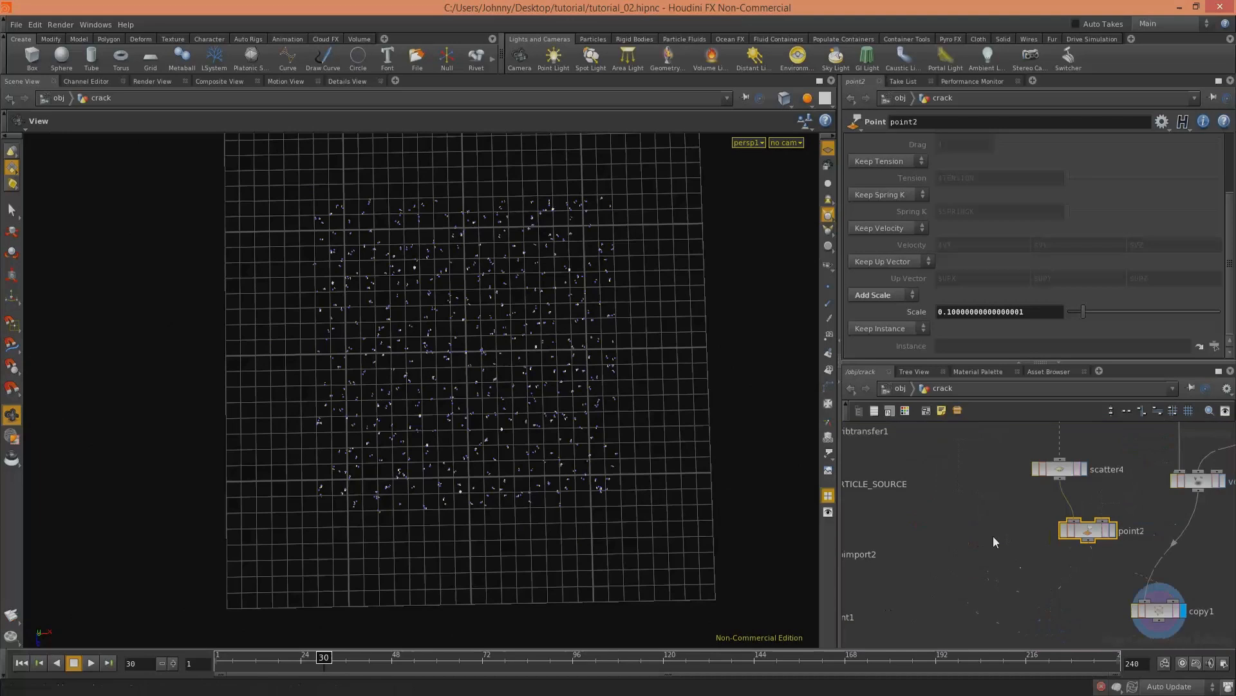
Step: Display PARTICLE_SOURCE and dopimport2 in turn to examine the source geometry and the simulated debris particles
scroll(947, 541, up, 5)
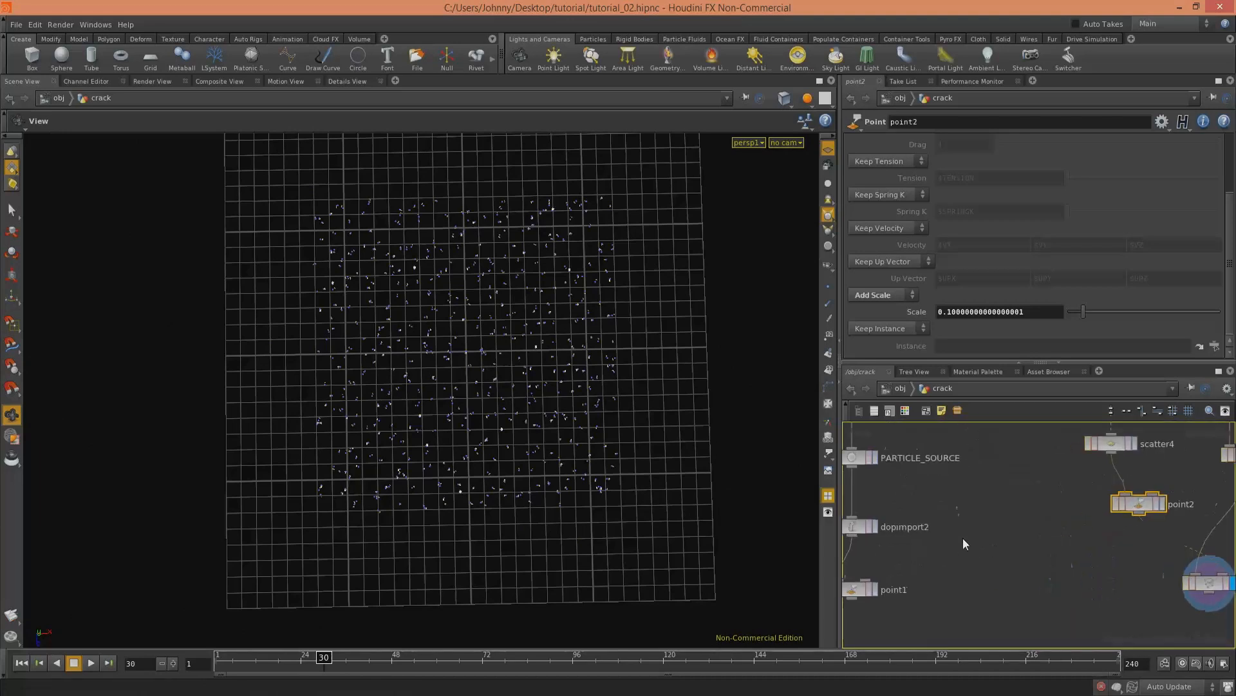
middle_drag(934, 566, 961, 591)
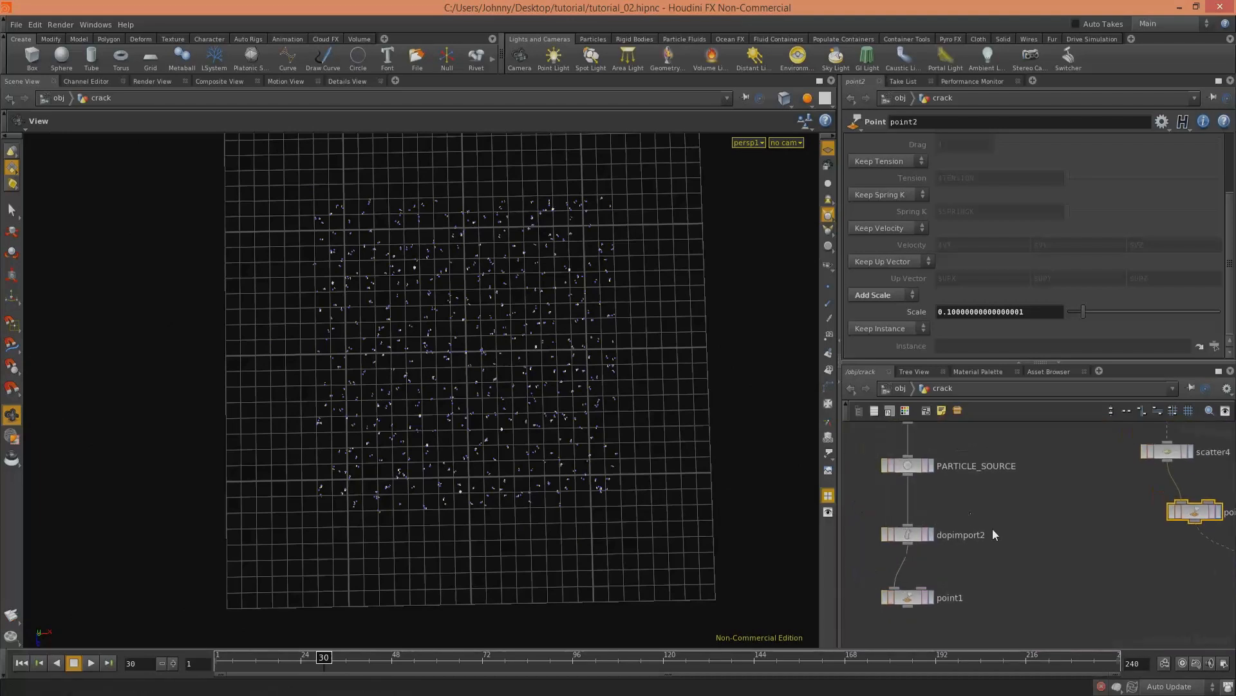
click(930, 465)
drag(501, 345, 515, 315)
middle_drag(1059, 539, 991, 511)
scroll(920, 562, down, 3)
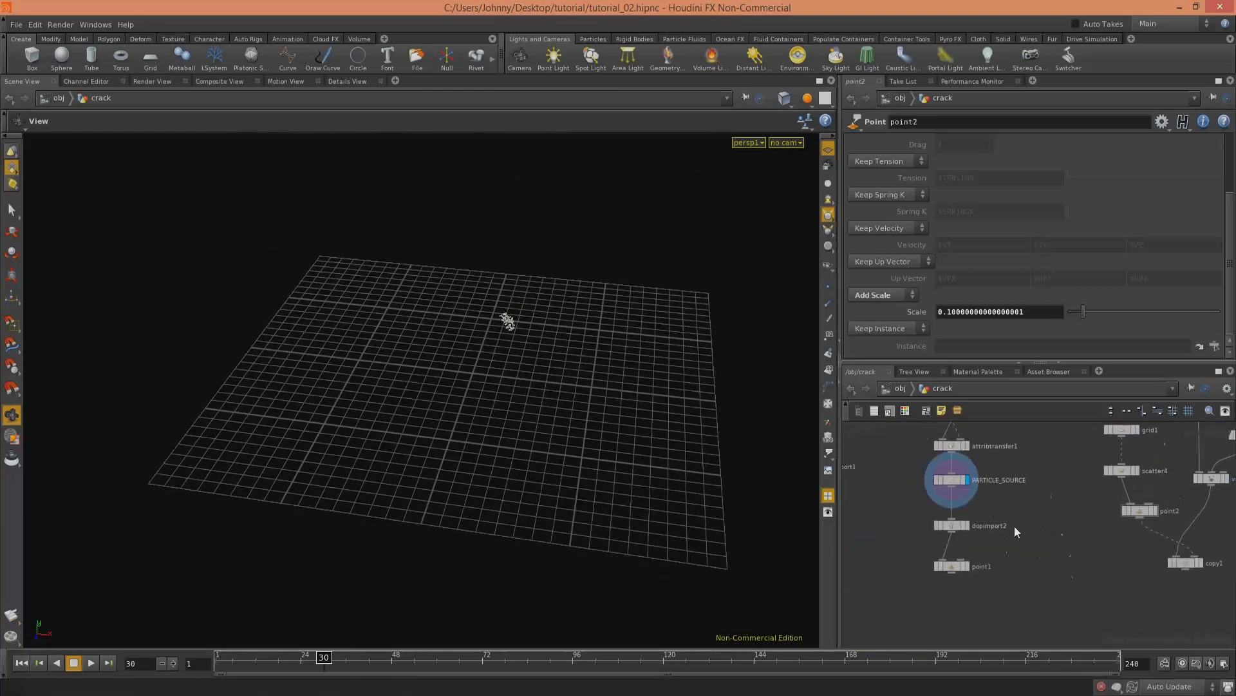
scroll(1014, 526, up, 4)
click(954, 507)
middle_drag(558, 347, 490, 354)
right_drag(573, 332, 634, 390)
Step: Delete the copy-stamping example: the fractured sphere branch, grid1, scatter4, point2 and copy1
middle_drag(1020, 576, 933, 571)
scroll(980, 557, down, 5)
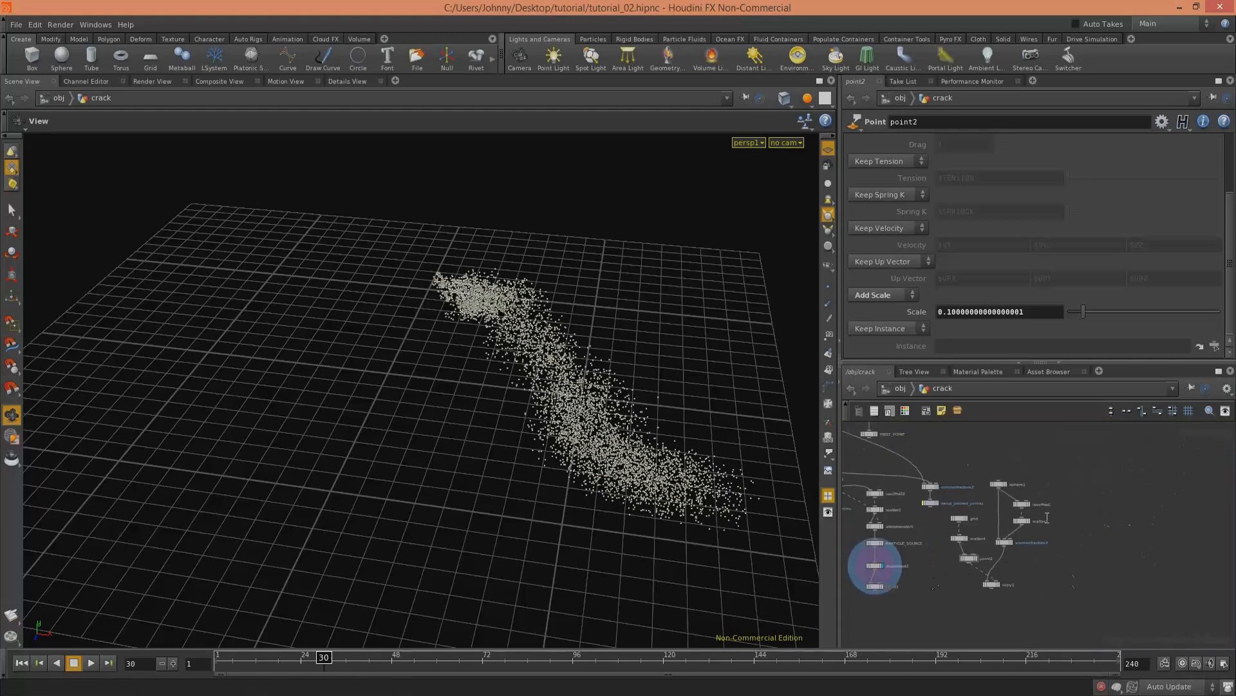
drag(950, 597, 950, 600)
scroll(970, 560, up, 4)
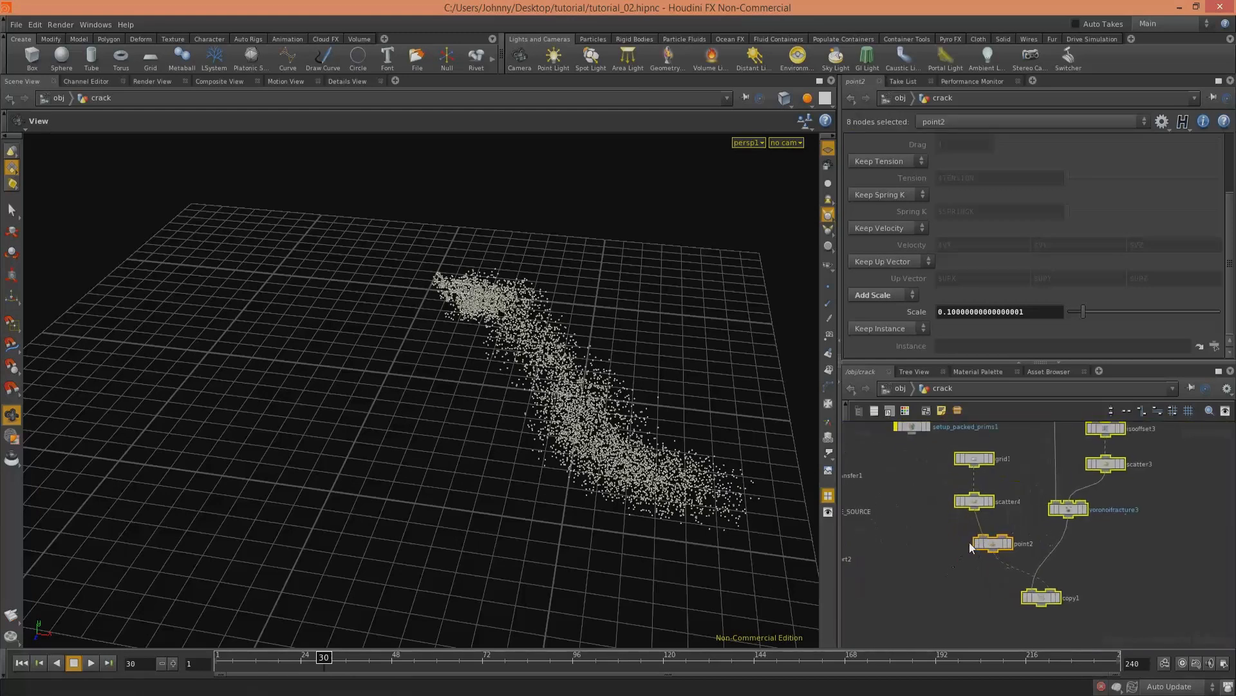
key(Delete)
drag(629, 409, 762, 461)
middle_drag(977, 476, 1027, 570)
scroll(986, 557, up, 2)
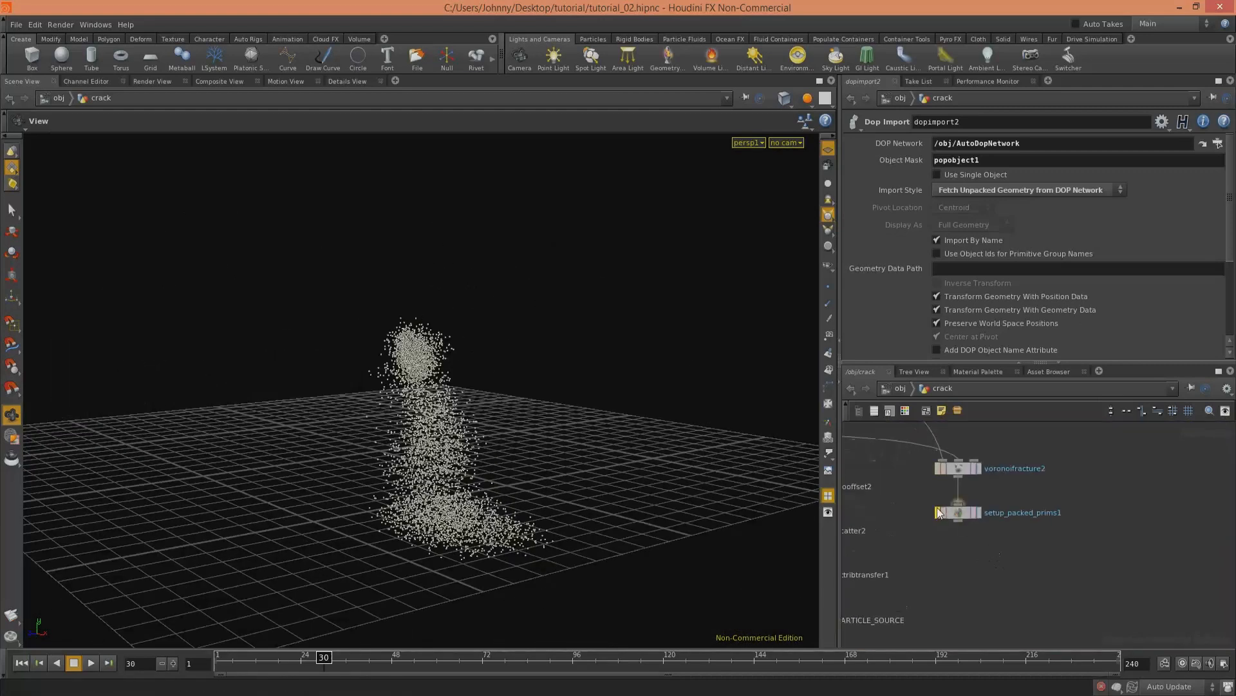
Step: Delete the setup_packed_prims1 node and inspect the fractured crack geometry from voronoifracture2
click(956, 513)
key(Delete)
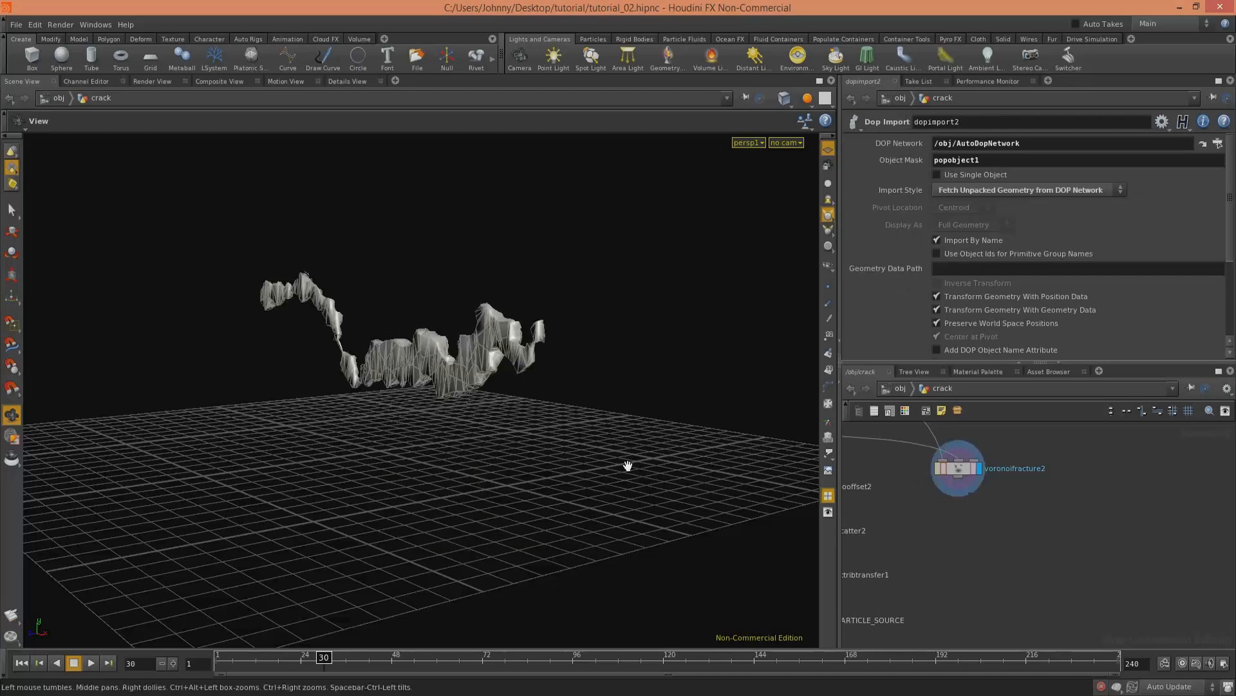
drag(572, 395, 629, 383)
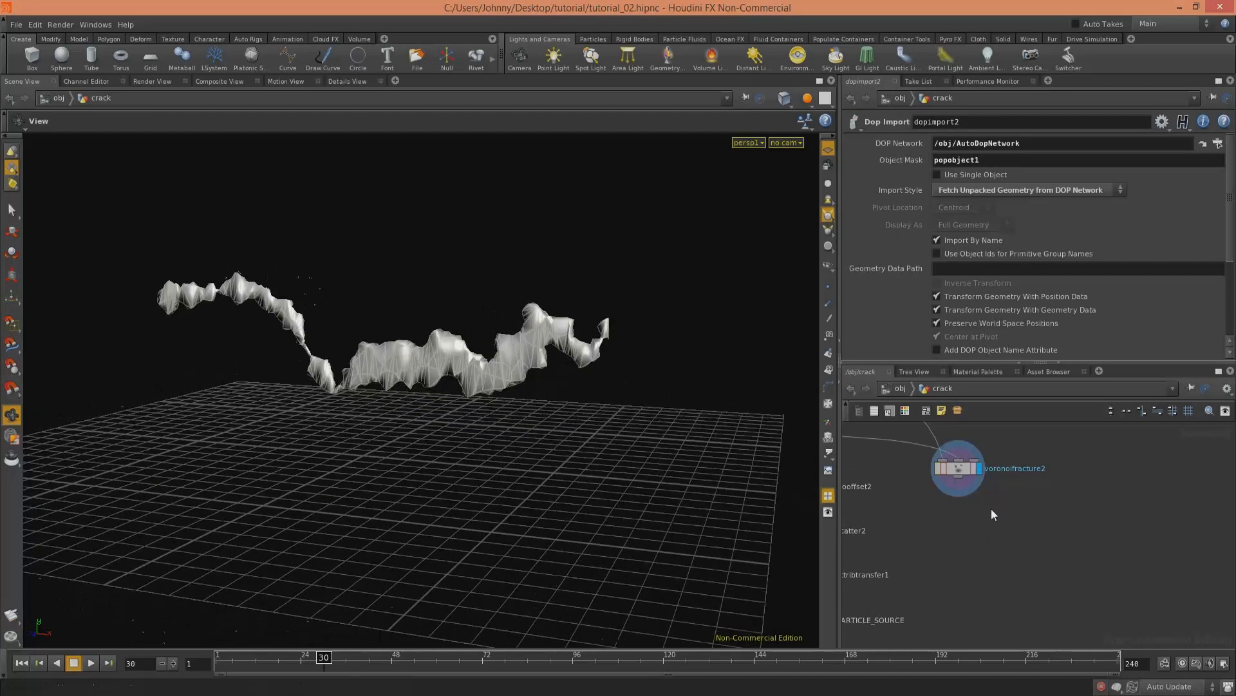
mouse_move(579, 419)
mouse_down()
mouse_move(552, 400)
mouse_move(572, 396)
mouse_up()
Step: Enable Use Cell Point Group on voronoifracture2 with $F as the Cell Point Group and inspect the resulting piece
middle_drag(1013, 568, 1141, 646)
click(1066, 555)
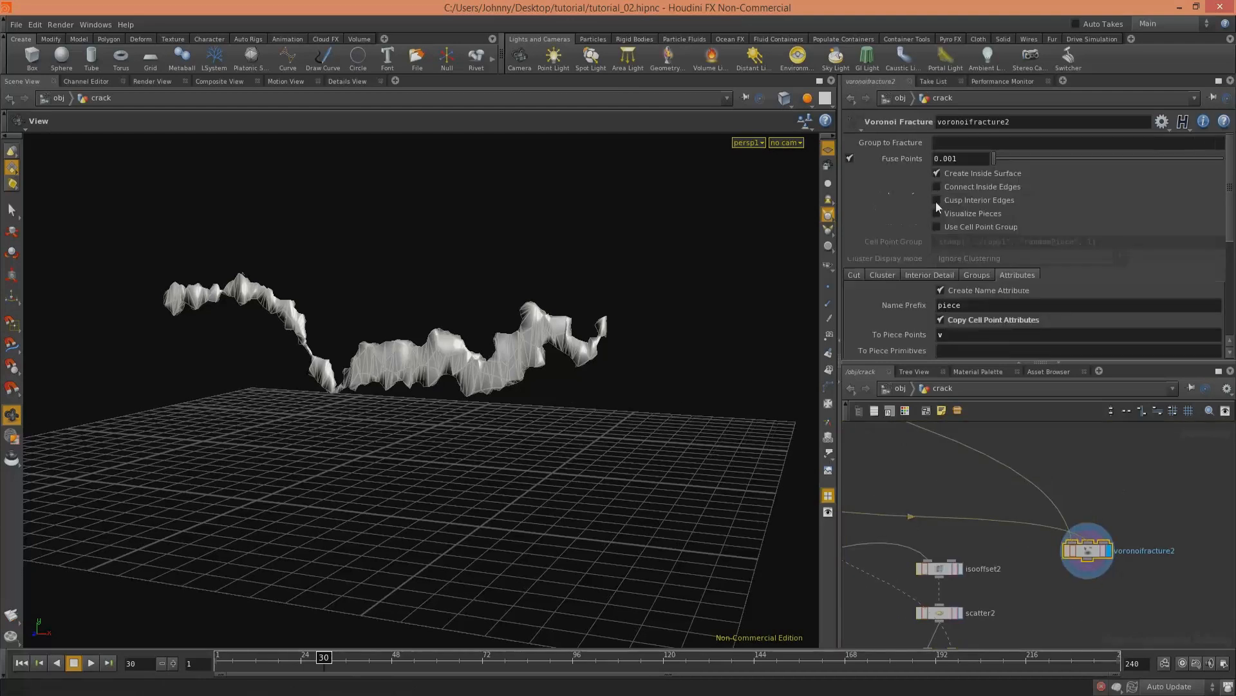
drag(1118, 243, 844, 240)
text($F)
key(Return)
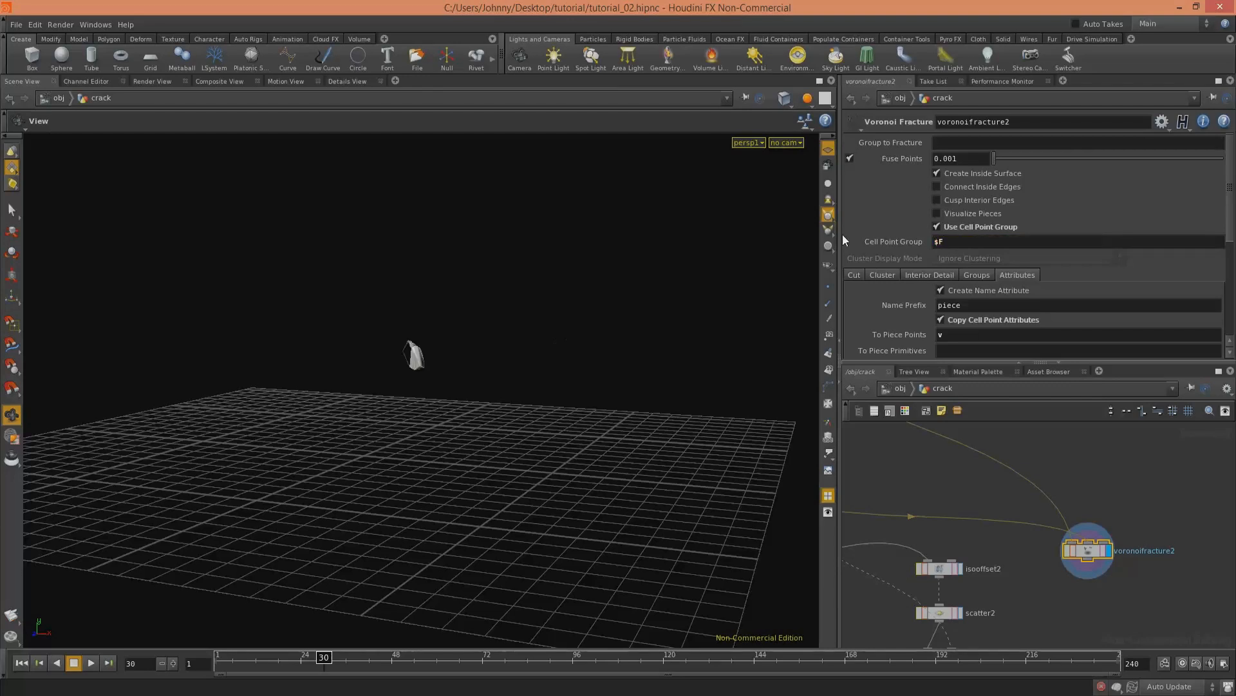
drag(458, 342, 489, 351)
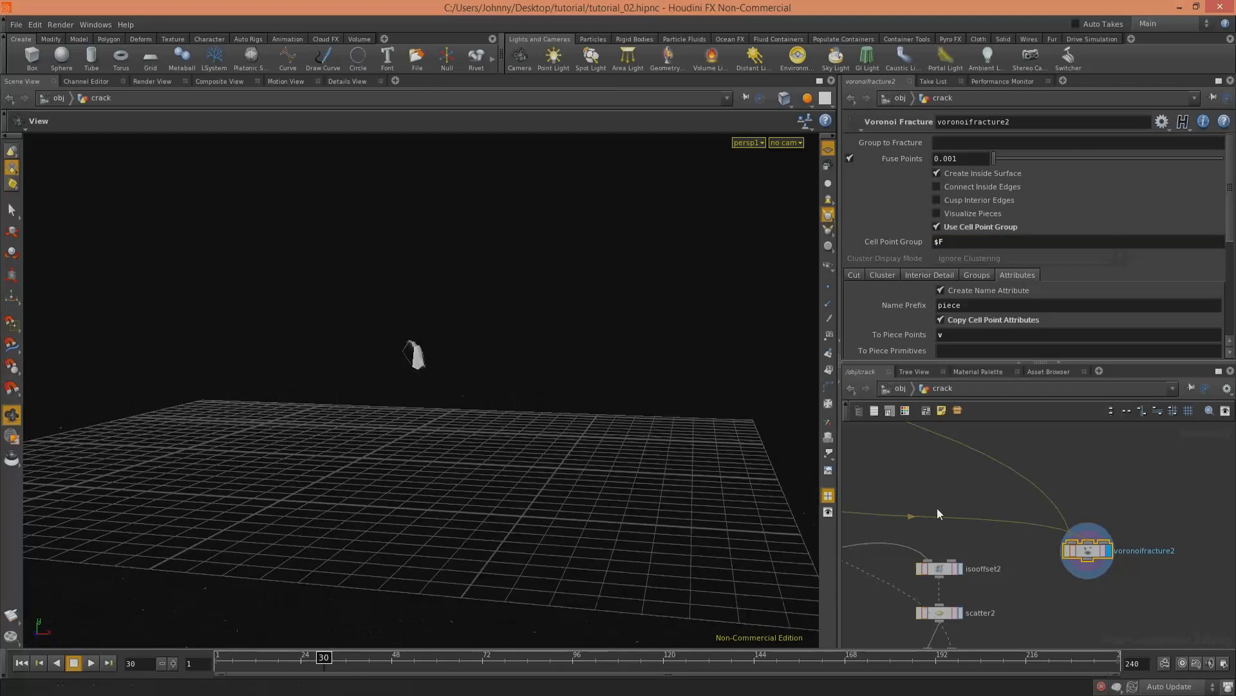
middle_drag(992, 584, 1121, 567)
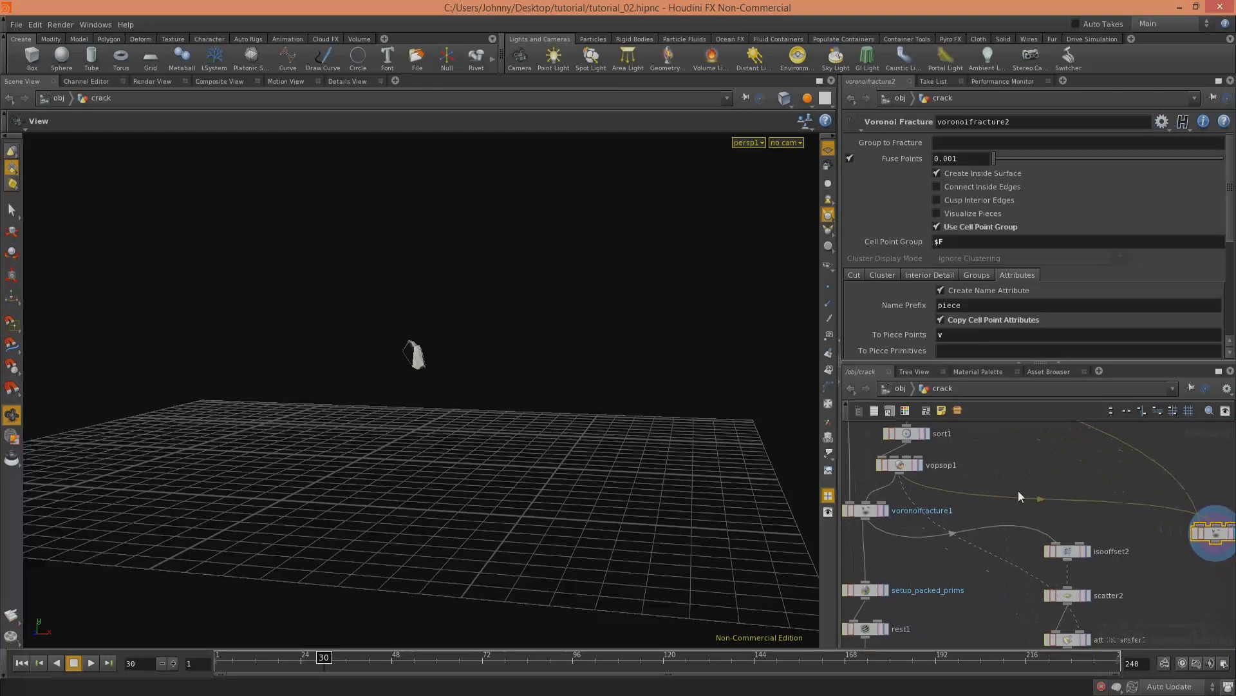
Step: Display dopimport1, play the rigid body simulation from frame 1 to frame 32 and examine the falling pieces
click(22, 663)
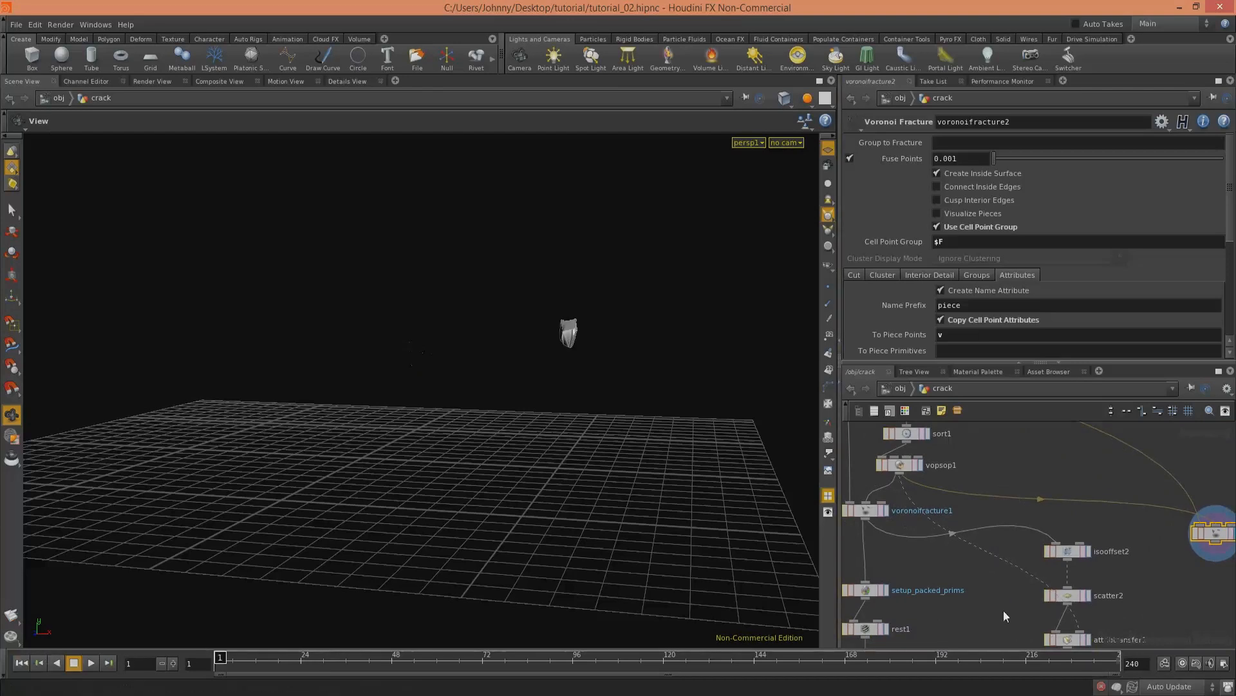
middle_drag(1135, 588, 1129, 519)
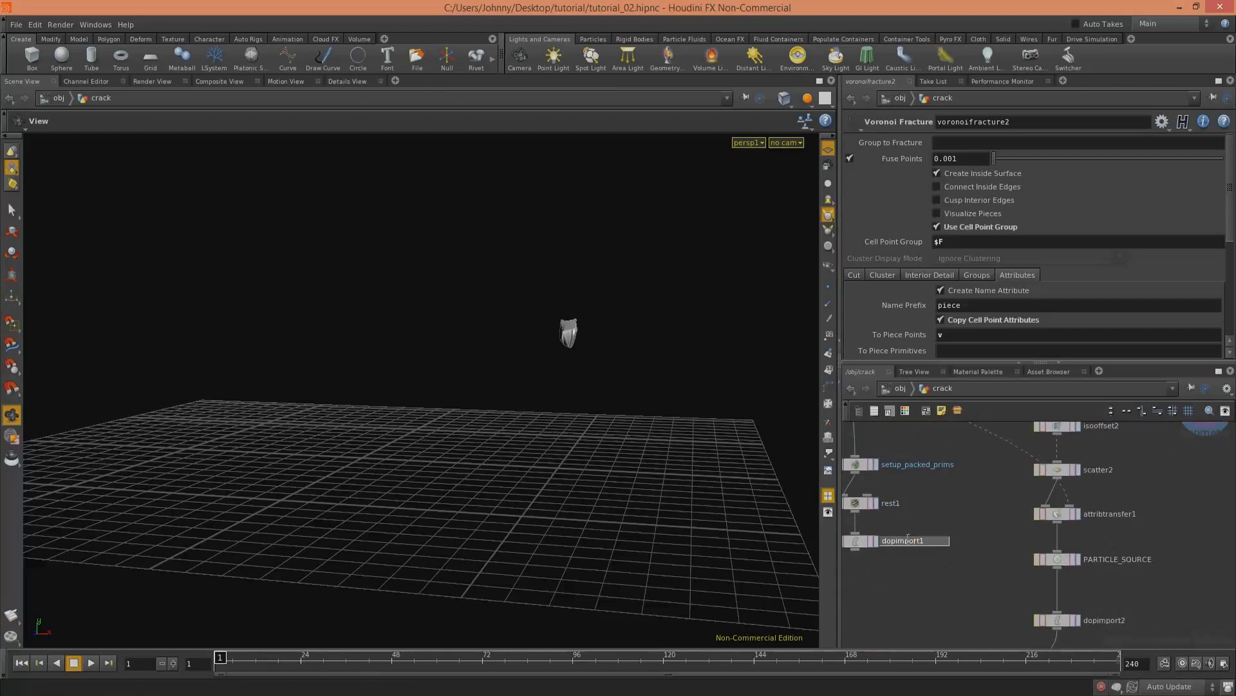
click(876, 541)
key(Up)
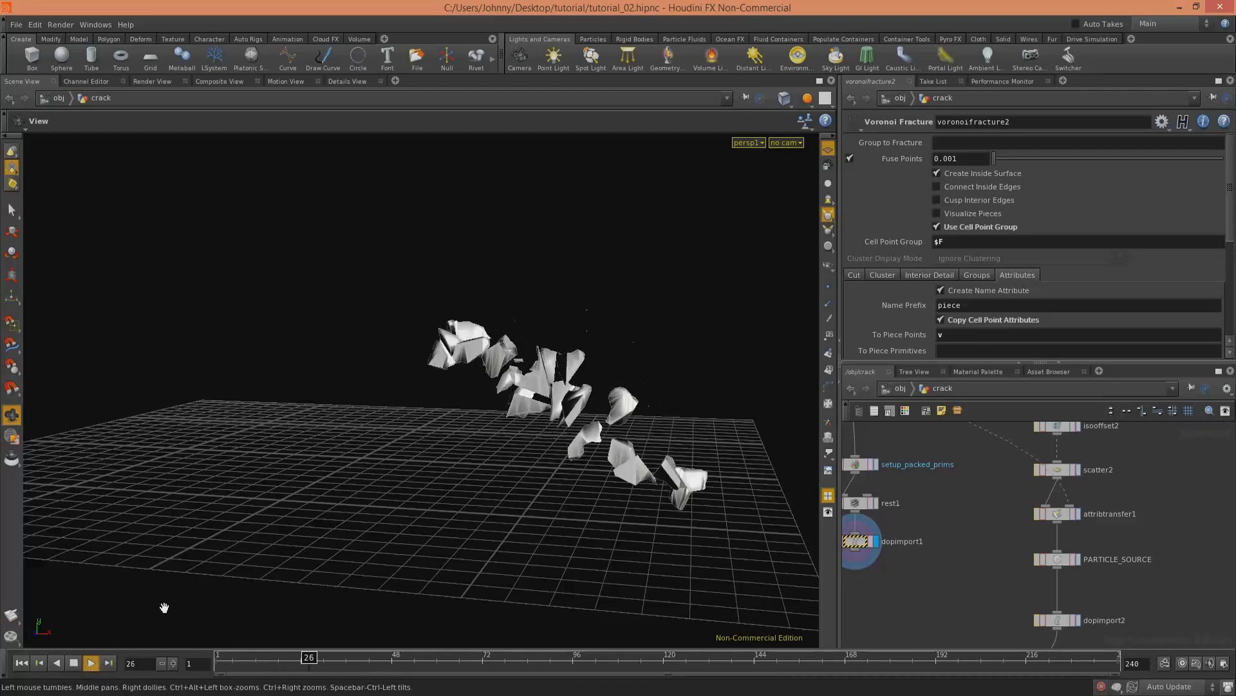
click(74, 666)
drag(468, 375, 490, 326)
middle_drag(935, 541, 975, 568)
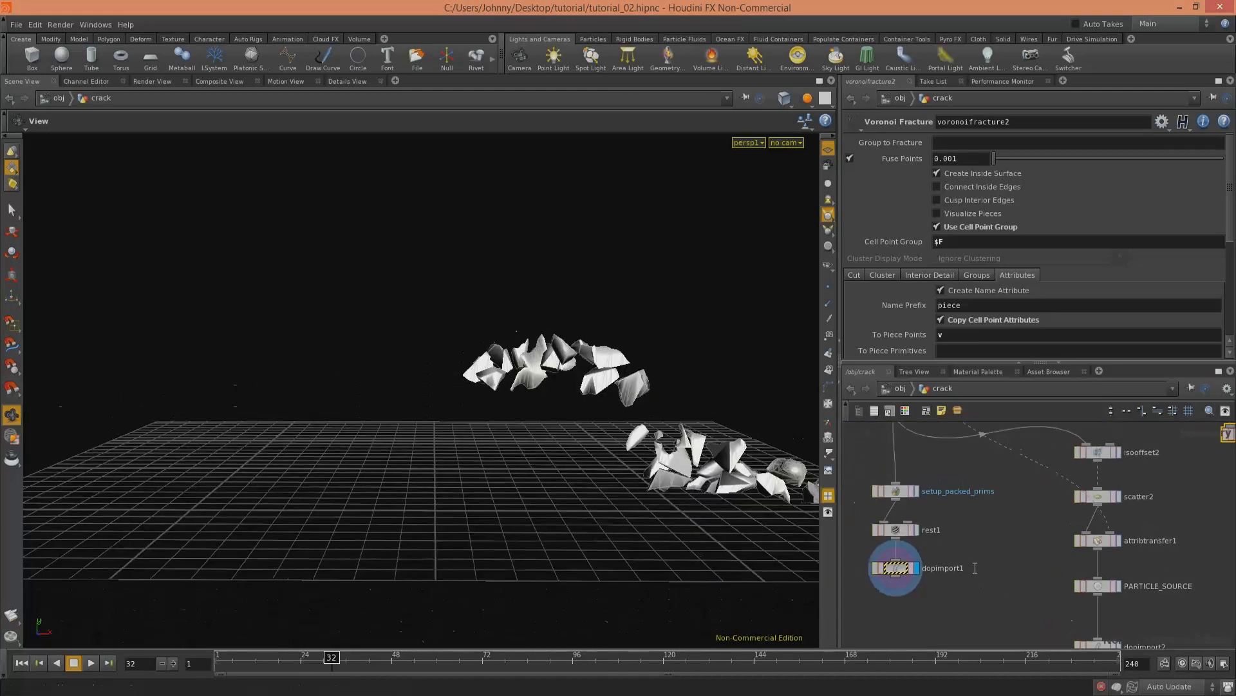
Step: Turn off Use Cell Point Group on voronoifracture2 and display the full fractured crack
middle_drag(984, 480, 1084, 620)
middle_drag(1056, 576, 895, 599)
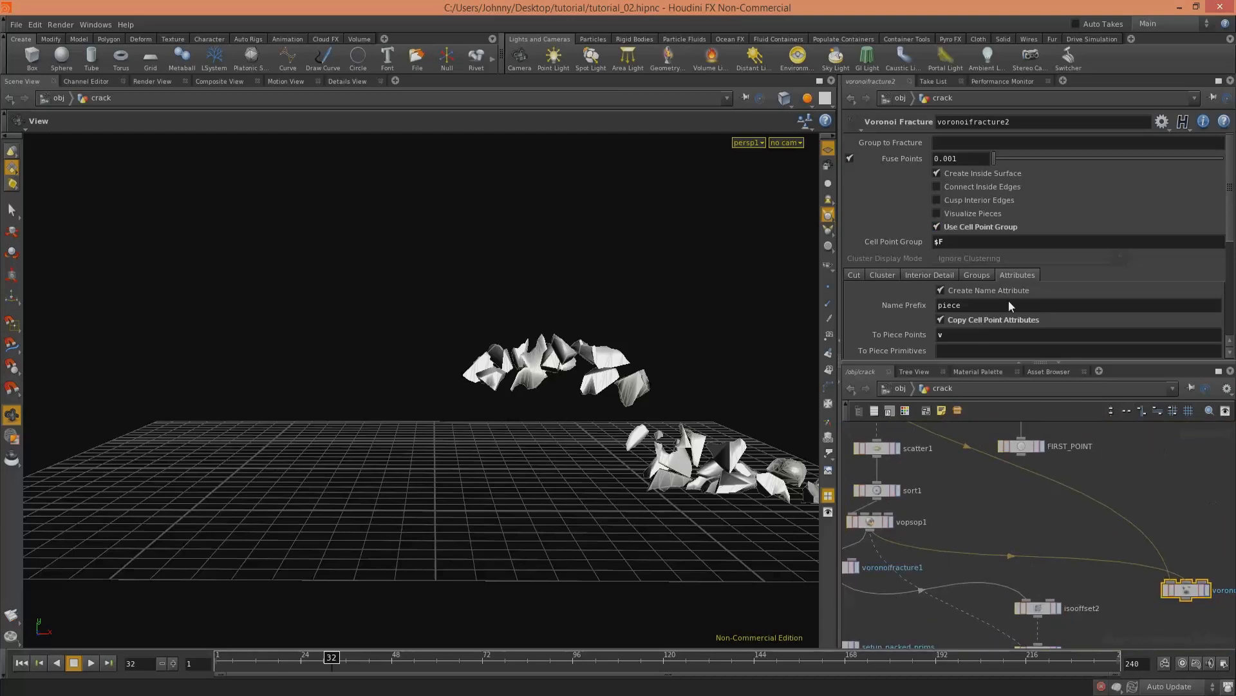
middle_drag(1196, 544, 1091, 500)
middle_drag(1104, 575, 1036, 576)
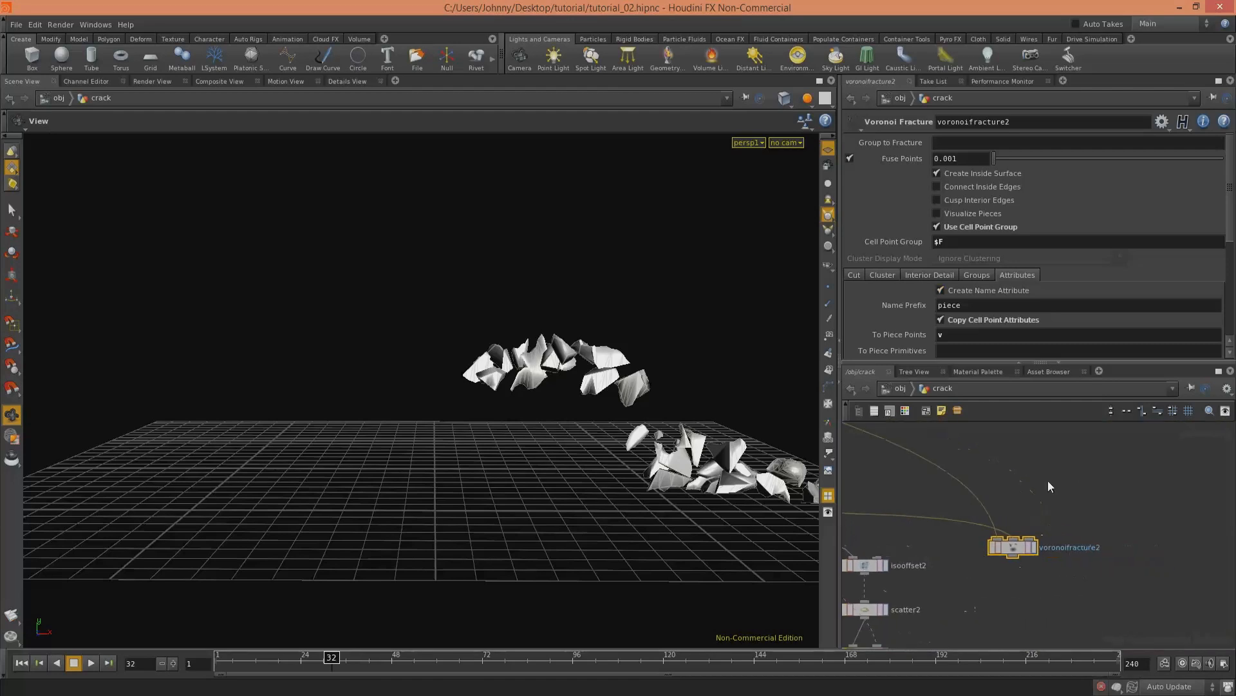
click(936, 227)
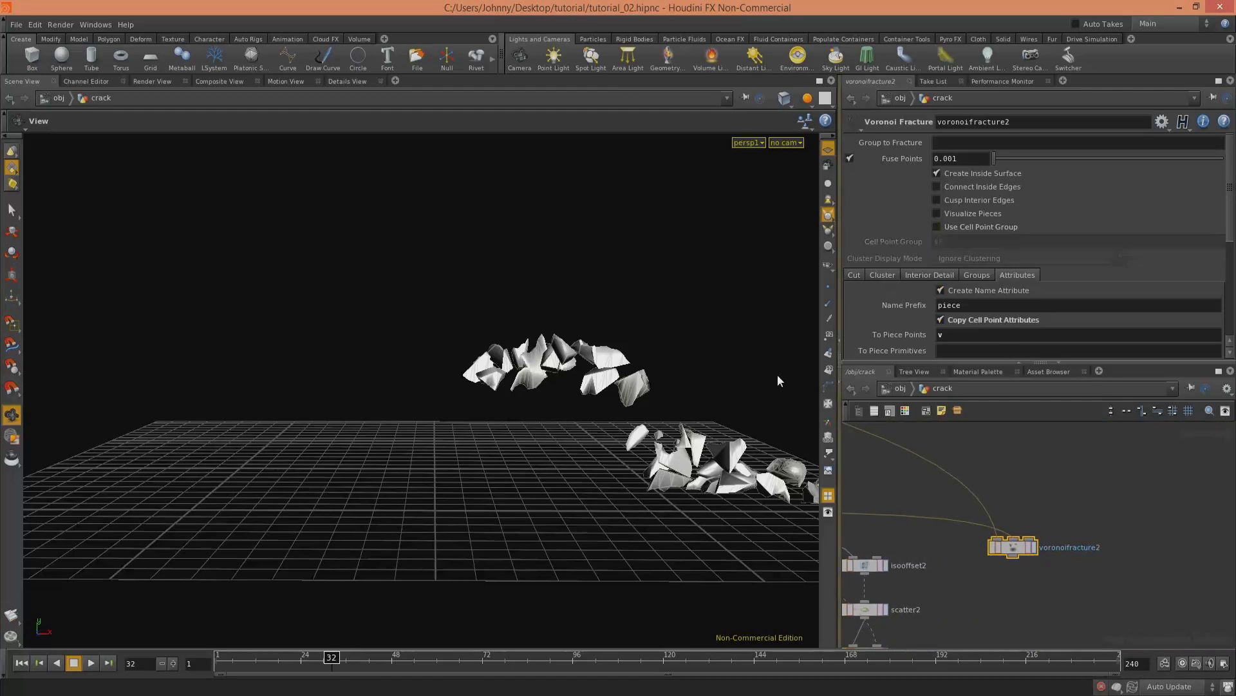
click(1033, 548)
drag(758, 470, 453, 340)
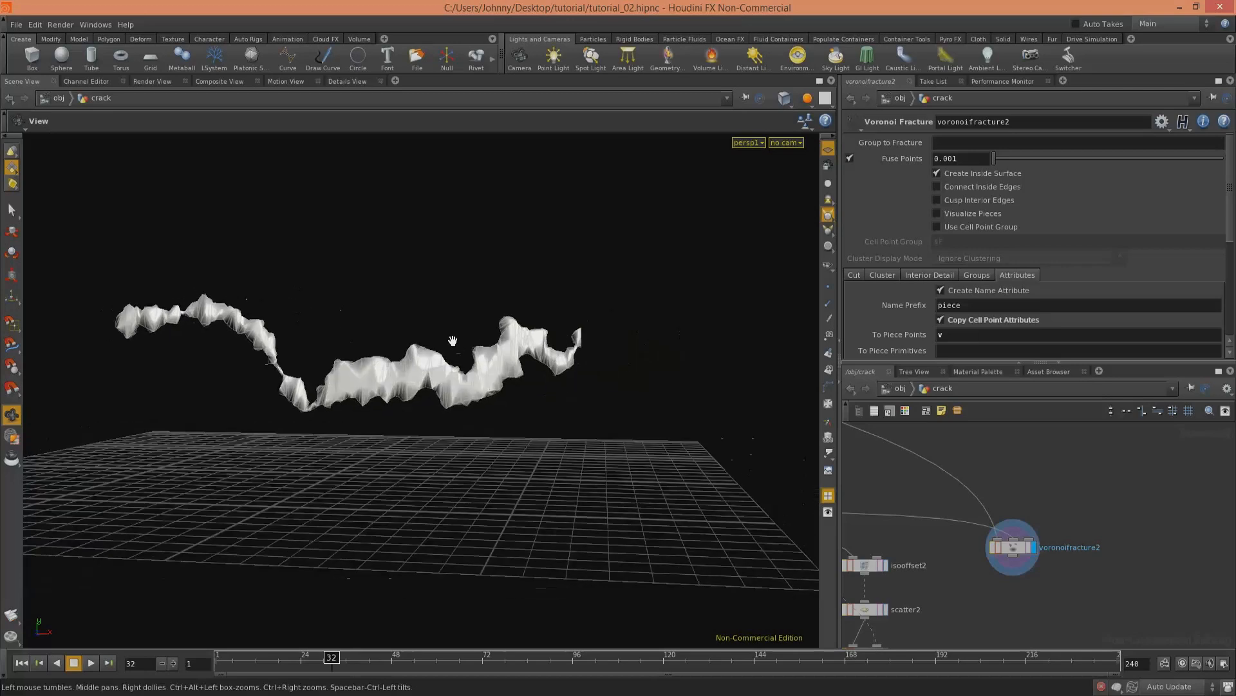
middle_drag(452, 341, 511, 360)
Step: Append an Assemble node to voronoifracture2 and enable Create Packed Geometry, matching the setup_packed_prims node
mouse_move(1025, 604)
middle_down()
mouse_move(996, 562)
mouse_move(1159, 548)
middle_up()
scroll(999, 562, up, 3)
middle_drag(892, 555, 1079, 544)
scroll(1056, 550, down, 3)
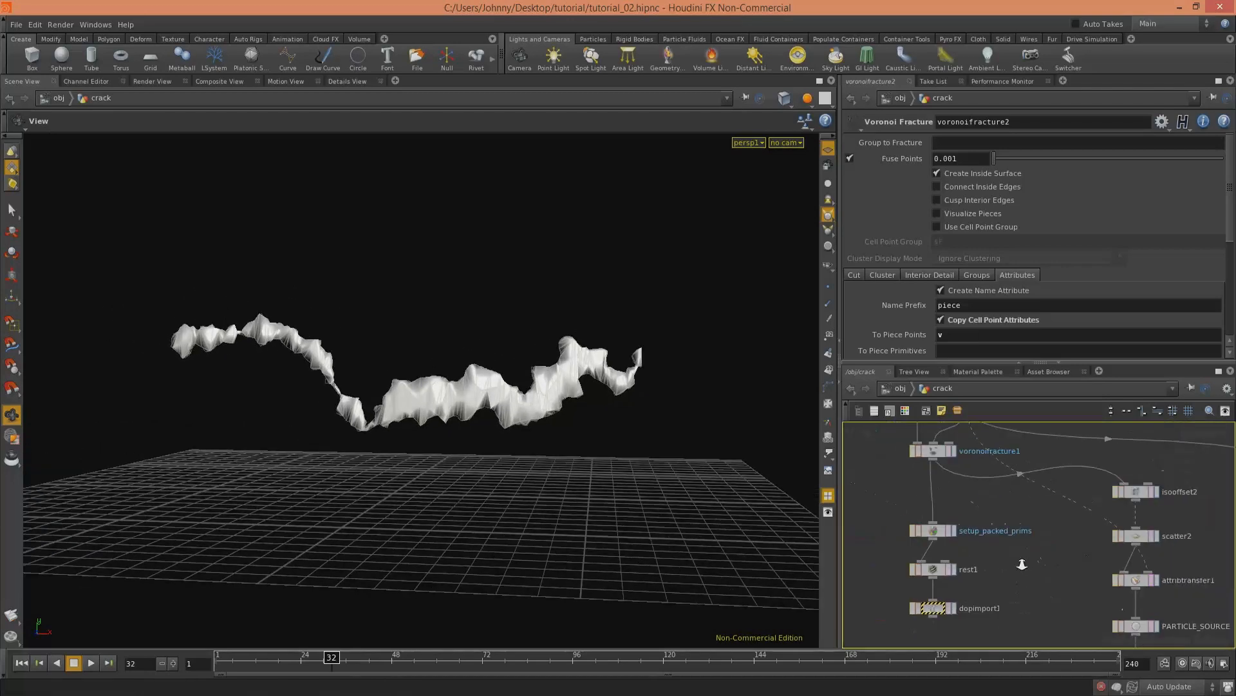
click(929, 532)
middle_drag(1195, 574, 961, 533)
middle_drag(1060, 510, 1040, 555)
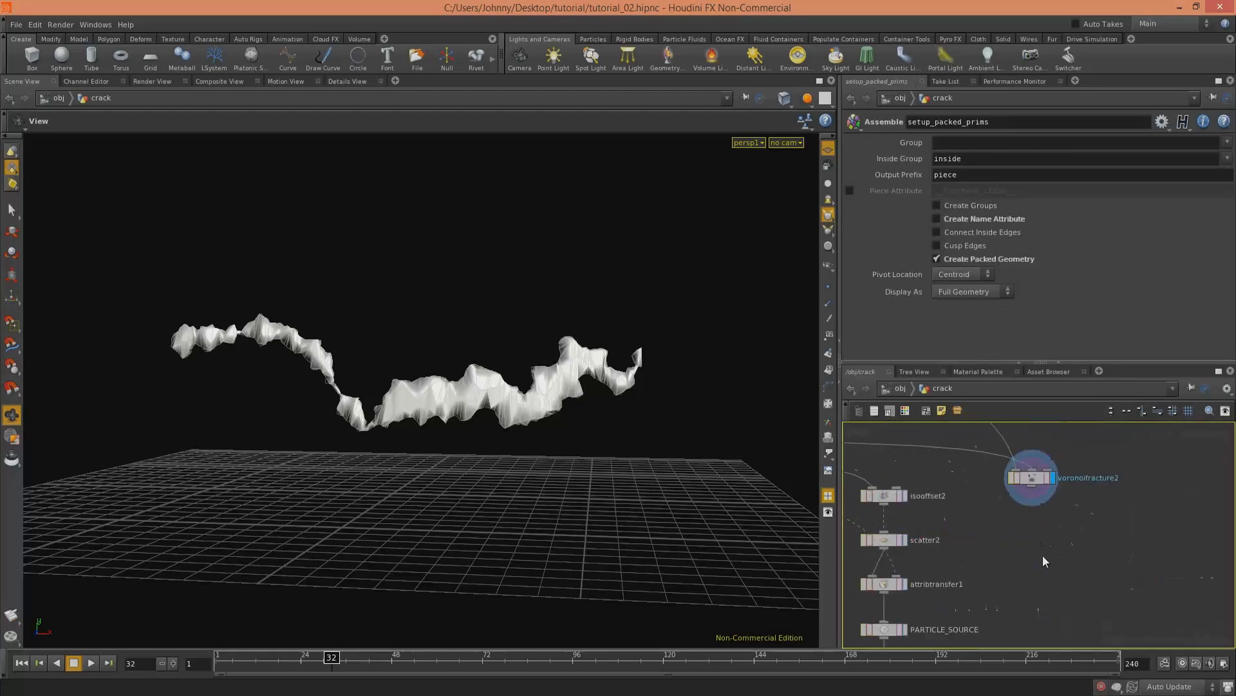
scroll(1055, 541, up, 3)
key(Tab)
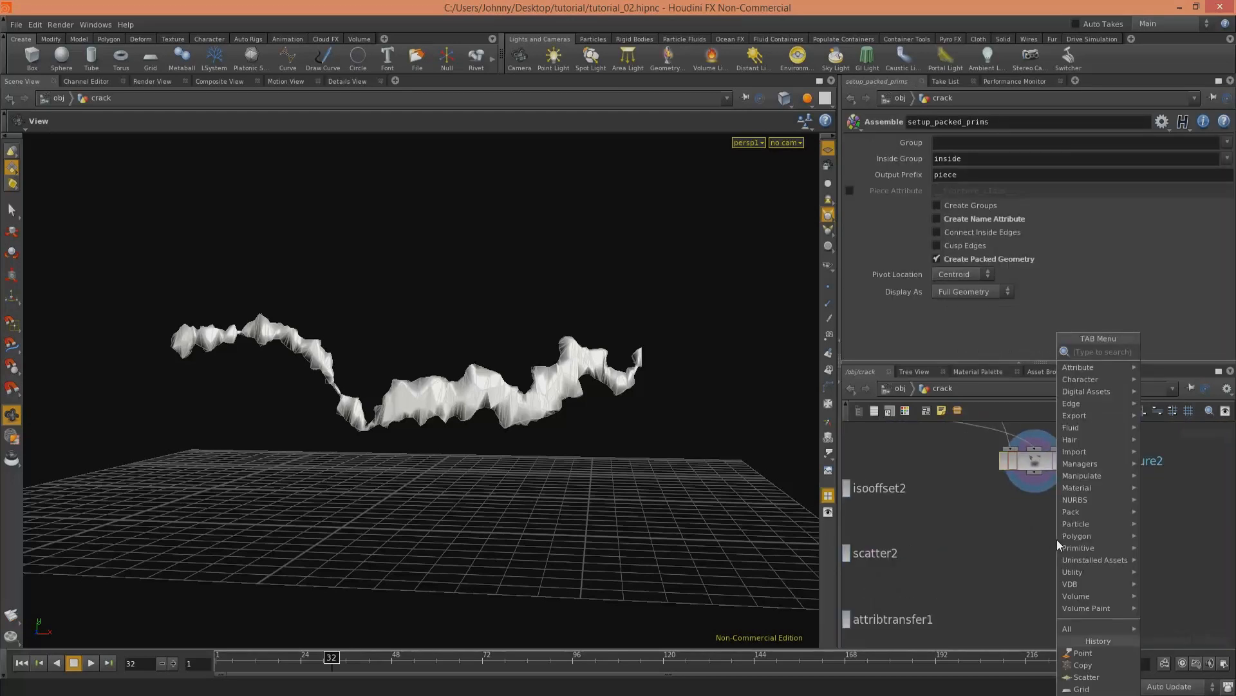
text(assemble)
key(Return)
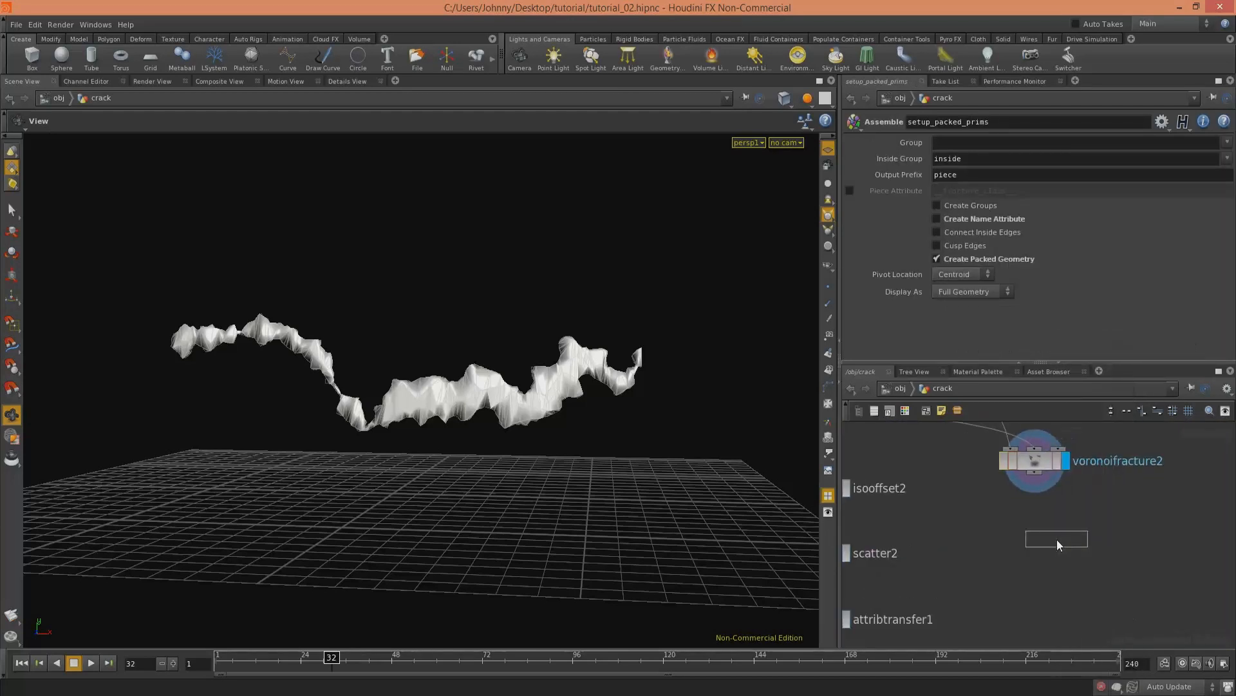
click(1068, 500)
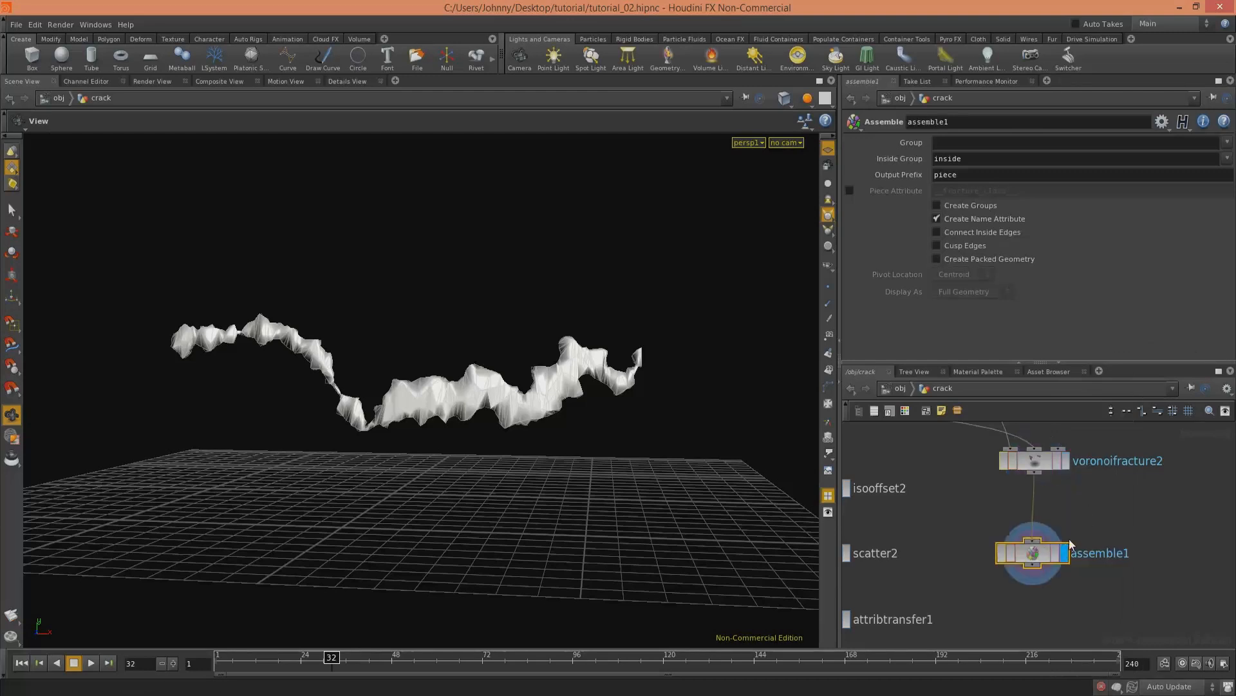
click(938, 260)
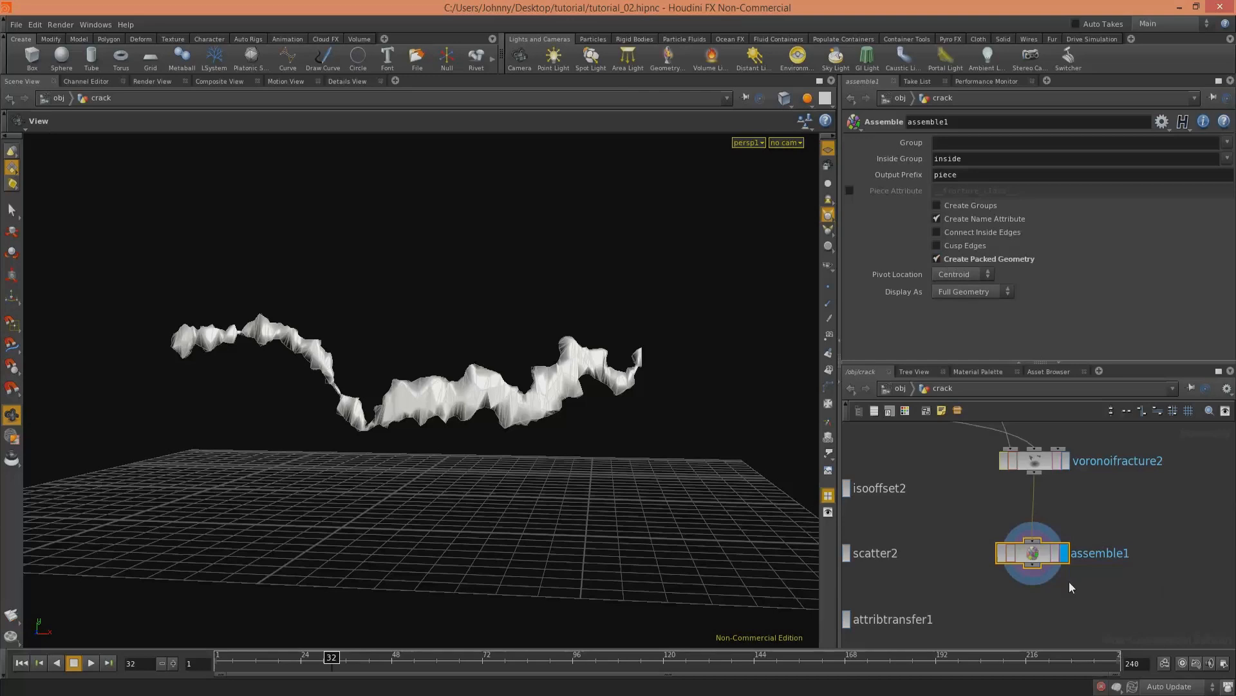
Step: Append a Delete node to assemble1
middle_drag(1059, 620, 1026, 613)
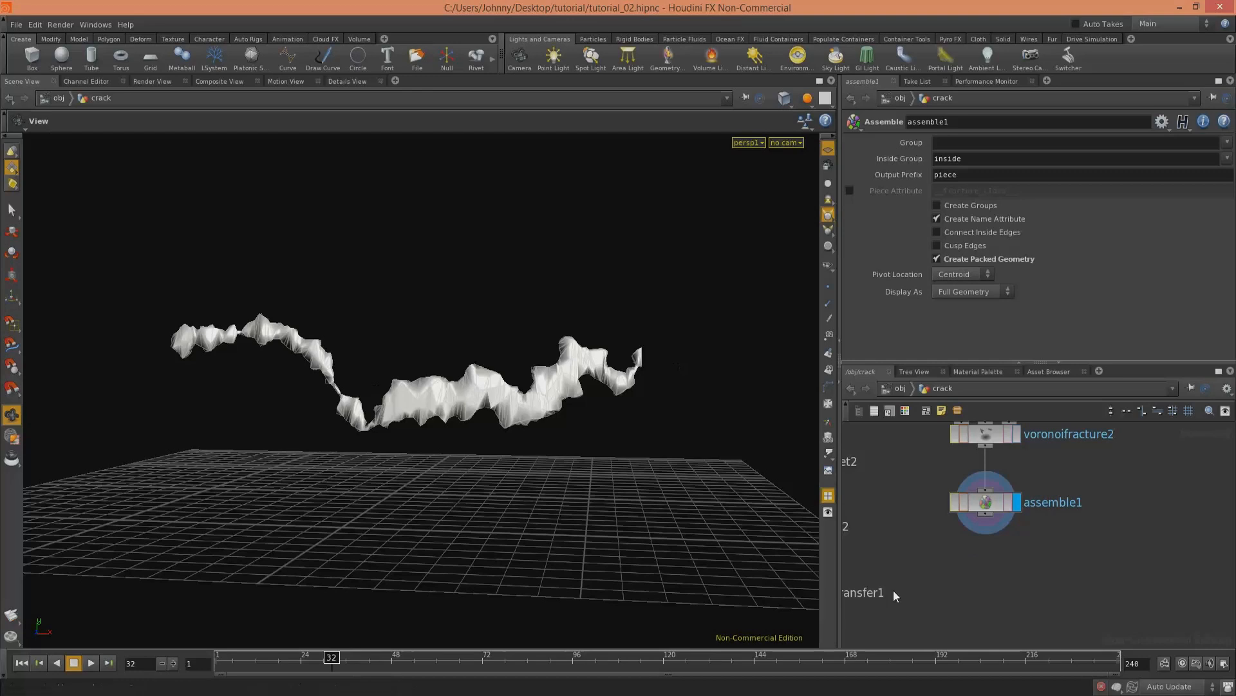
key(Tab)
text(de)
click(1044, 400)
click(985, 578)
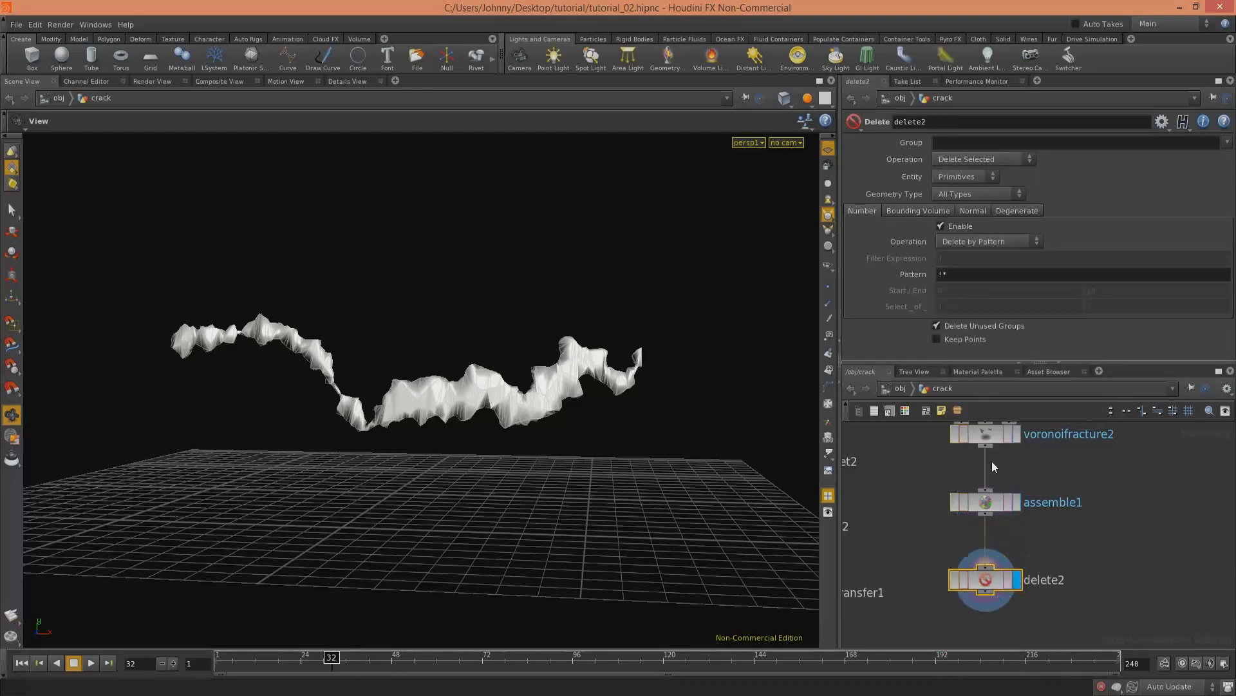
Step: Keep delete2 on Delete Selected by pattern and set its primitive pattern to 0
click(965, 240)
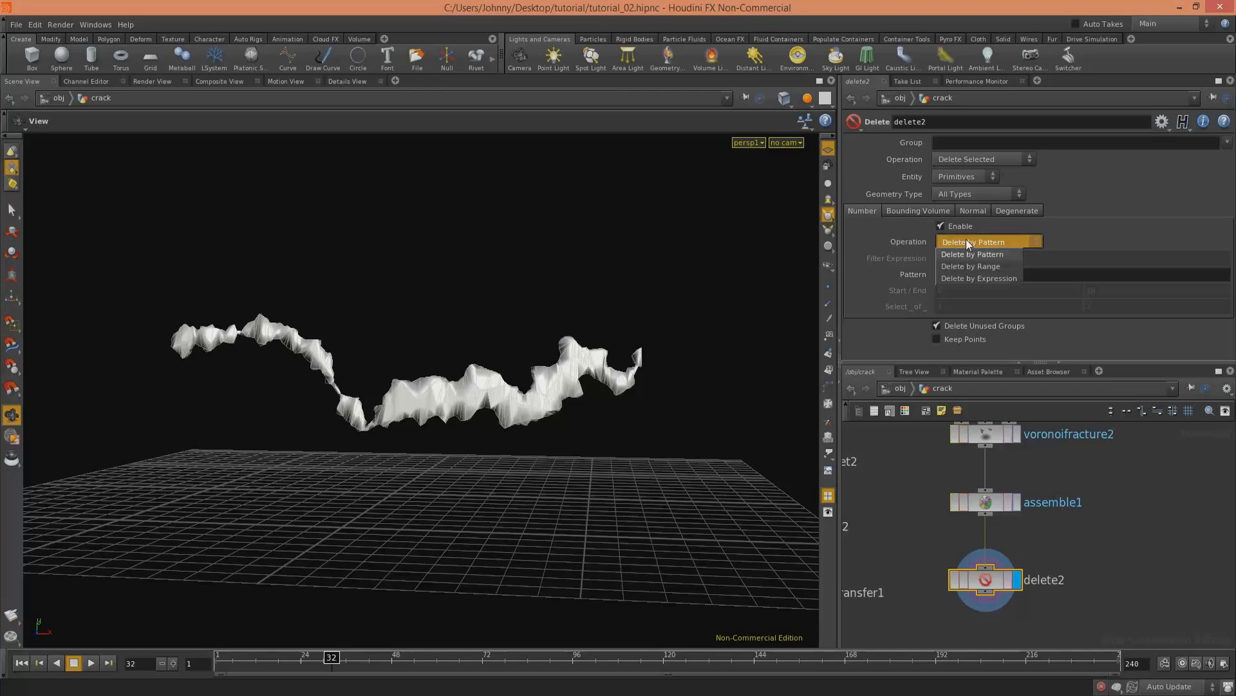
click(1001, 158)
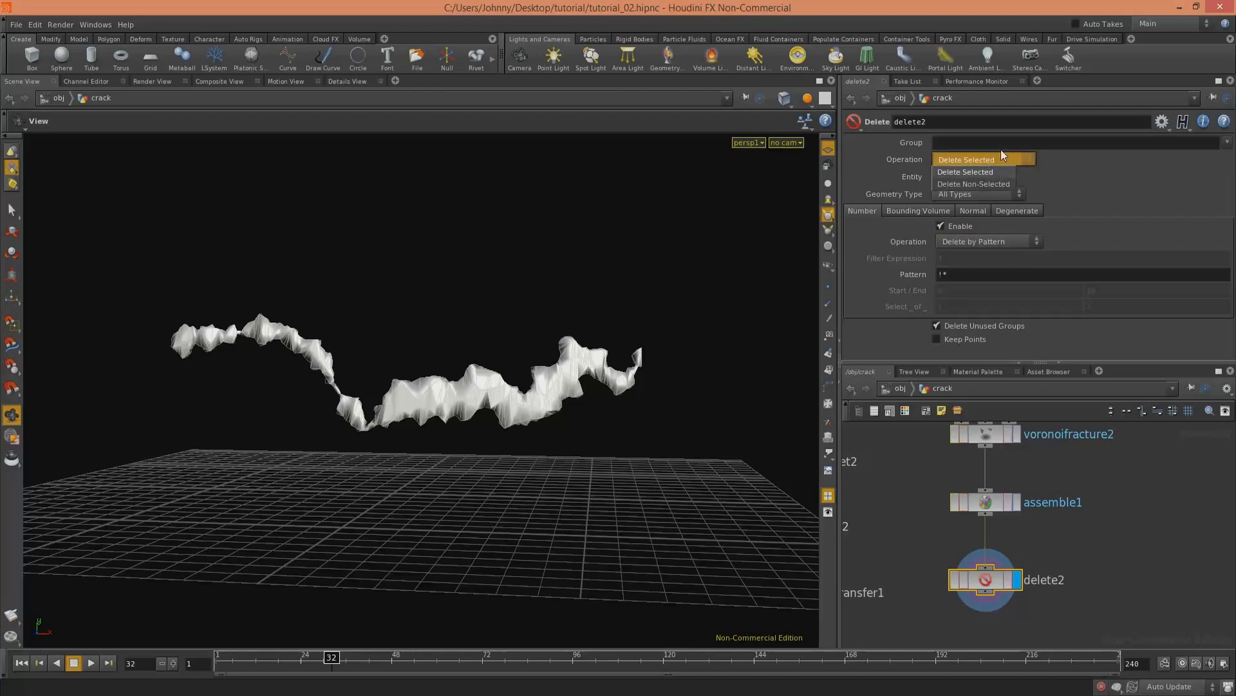
click(1082, 164)
click(991, 237)
click(1060, 226)
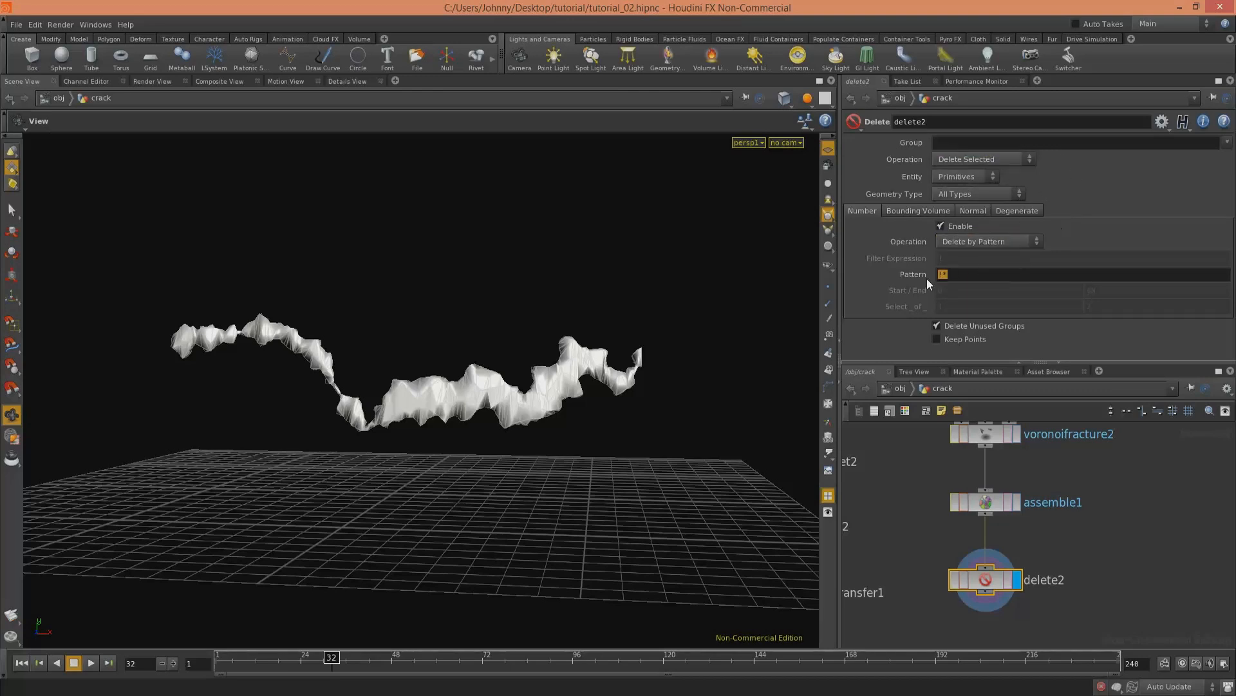
text(0)
key(Return)
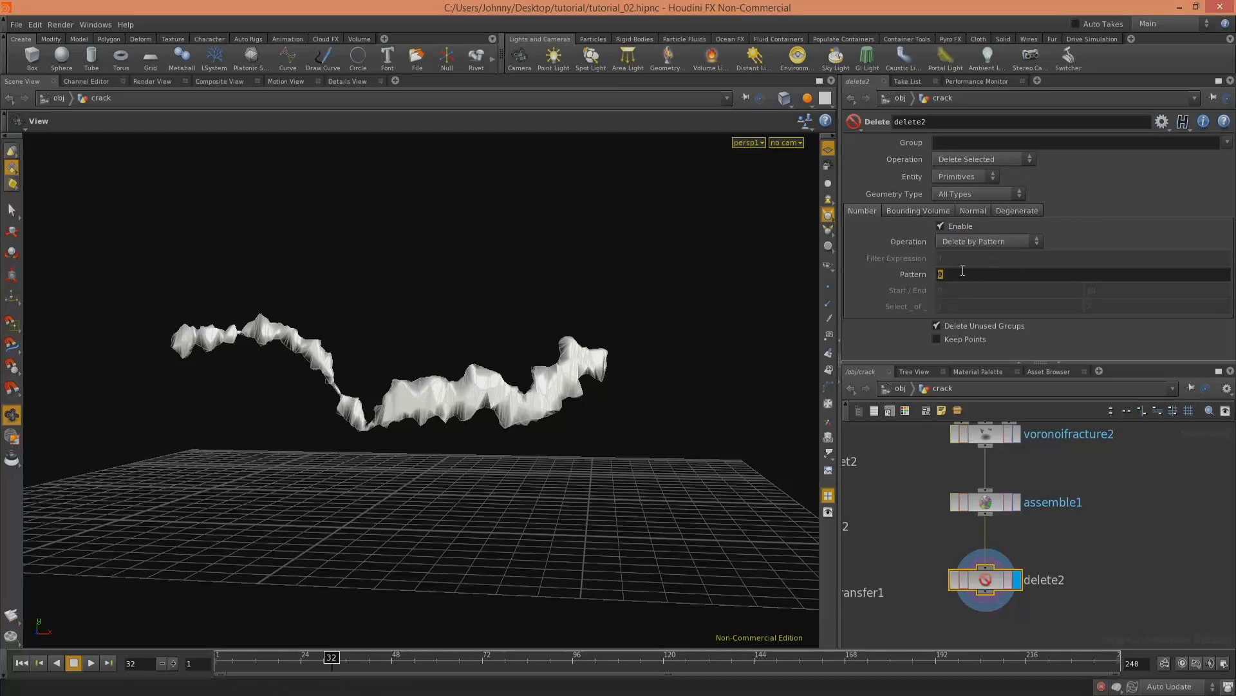
Step: Set the delete2 pattern to $F, play the timeline to watch which piece is removed, and return to frame 1
text($F)
key(Return)
click(91, 663)
click(73, 662)
click(21, 663)
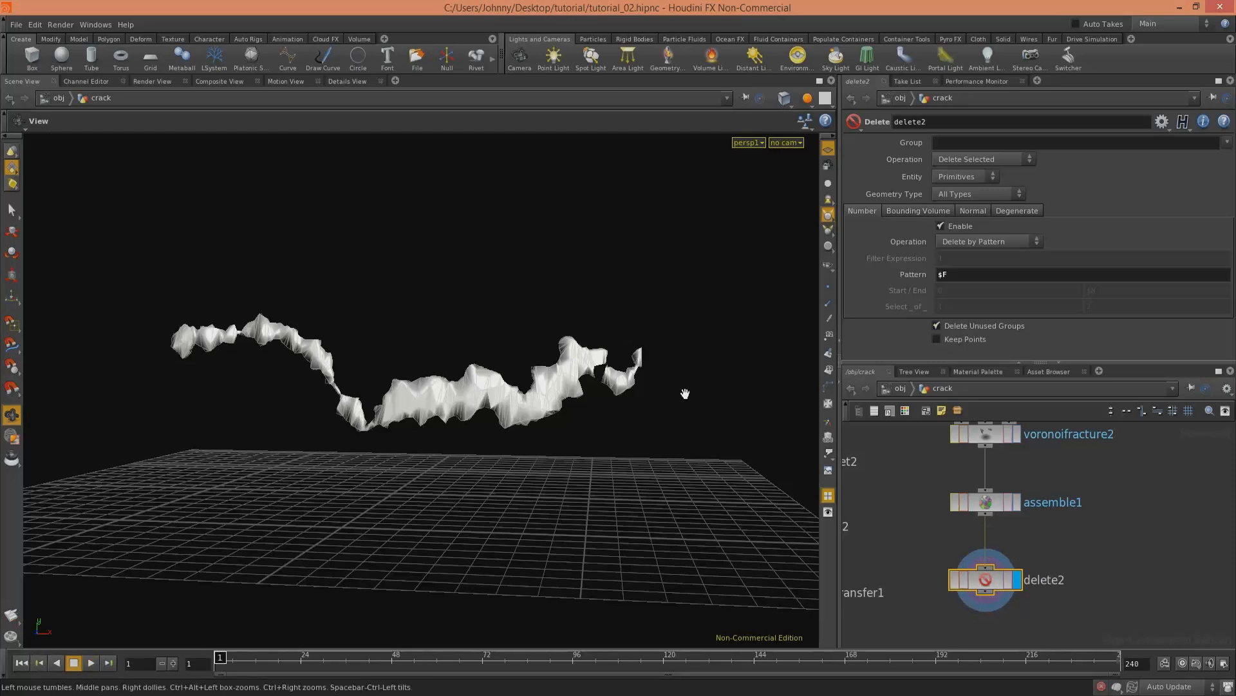
Step: Cut the delete2 node from the network and append a Solver node to assemble1 in its place
middle_drag(1048, 561, 1040, 546)
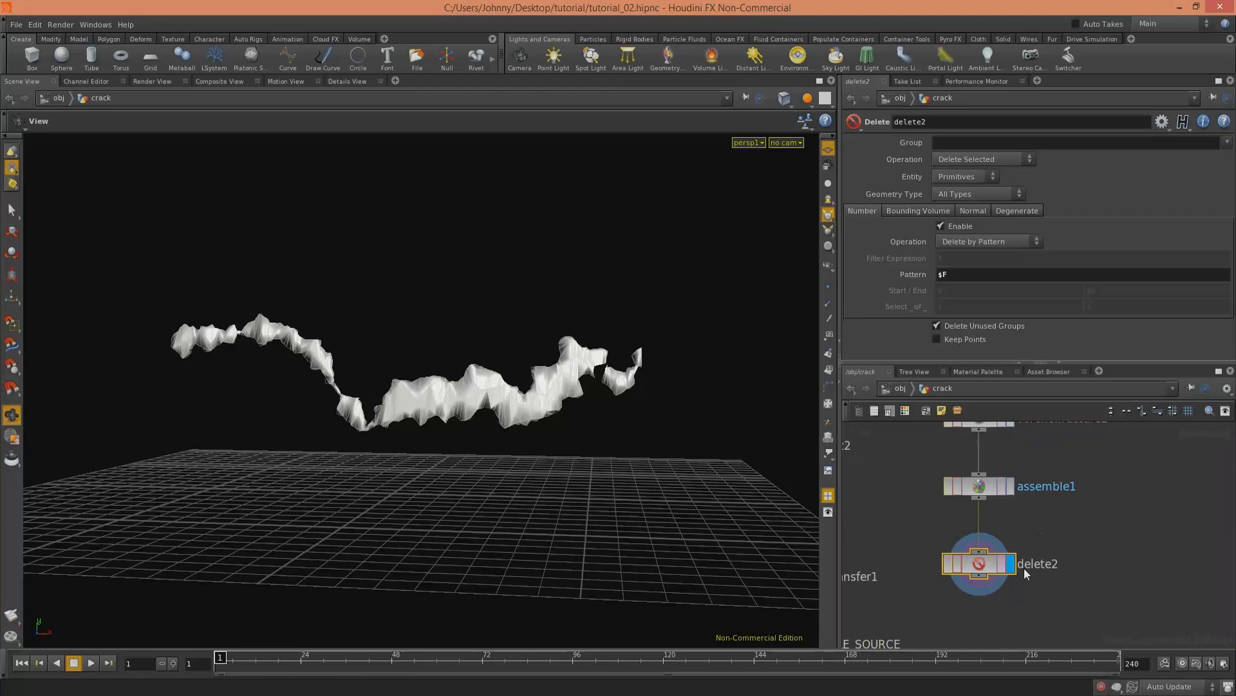
key(Delete)
key(Tab)
text(unpack)
key(Return)
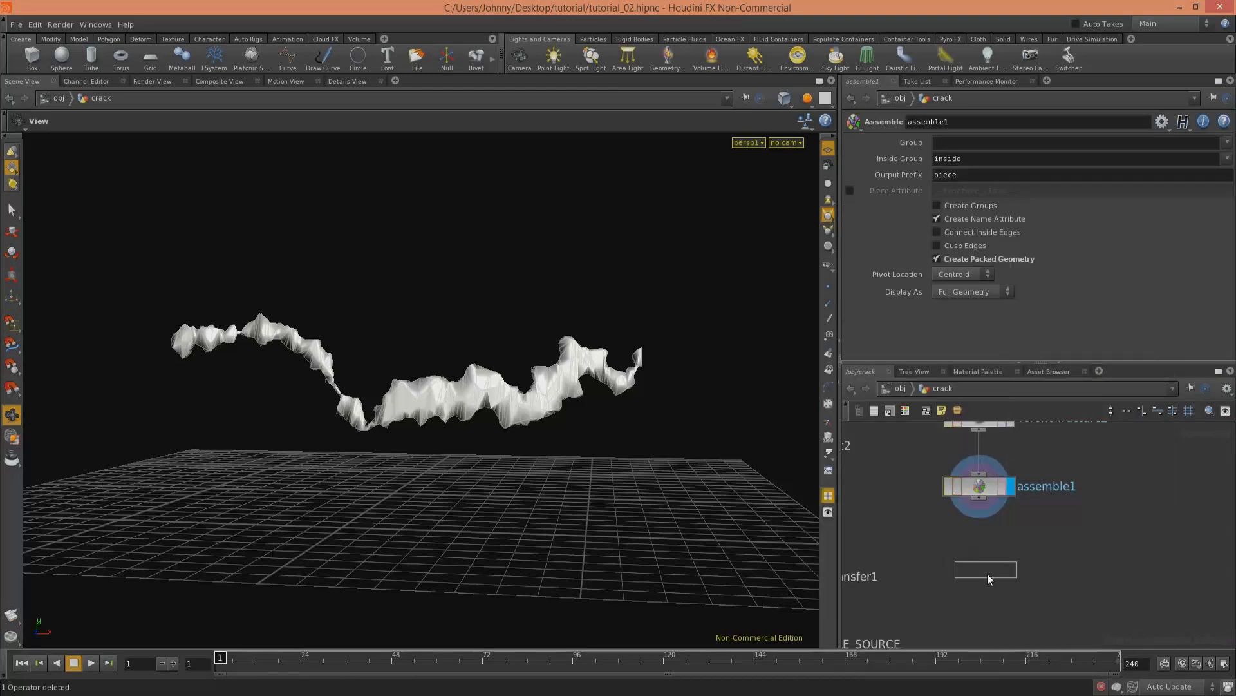
click(988, 573)
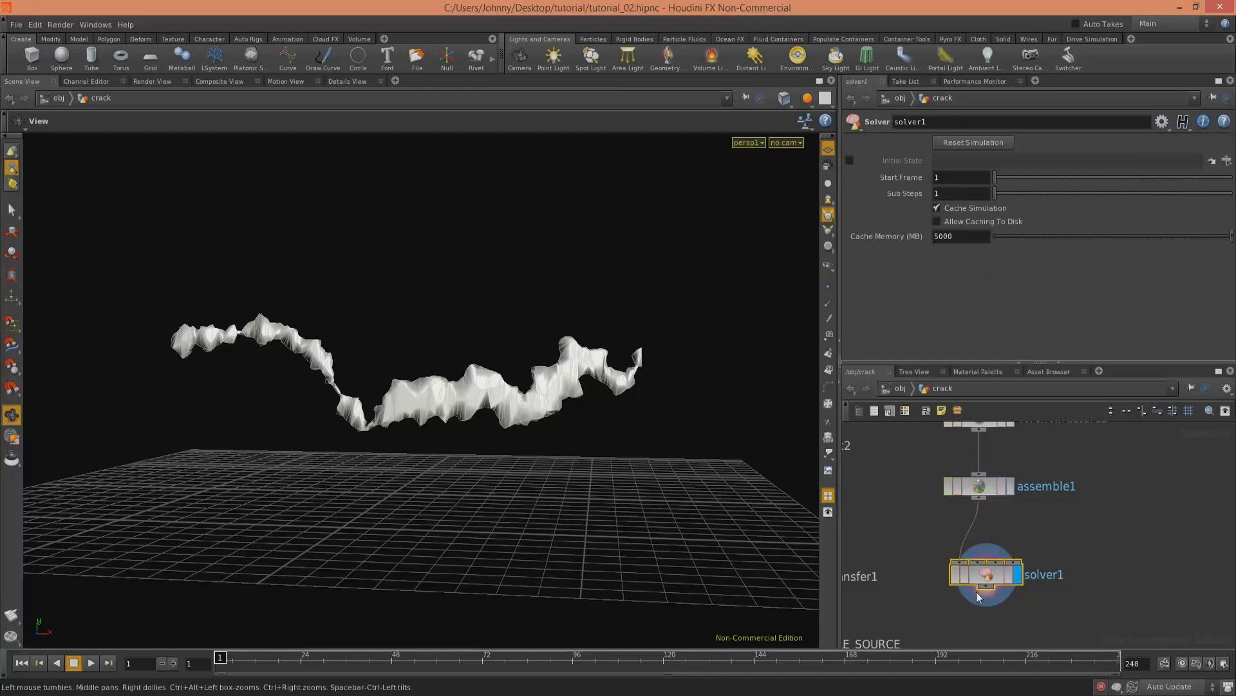
Step: Inside solver1, paste delete2, connect it to Prev_Frame and set its pattern to 0
double_click(986, 573)
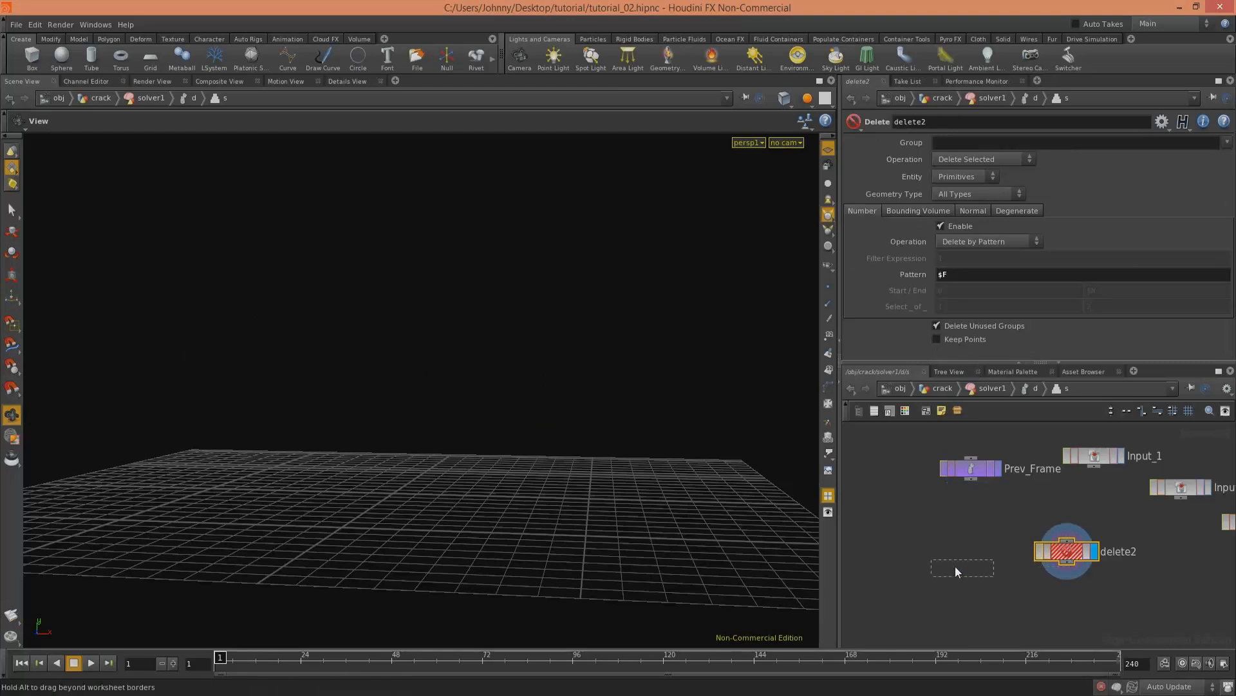
mouse_move(1051, 560)
mouse_down()
mouse_move(953, 568)
mouse_move(992, 555)
mouse_up()
click(963, 573)
text(0)
key(Return)
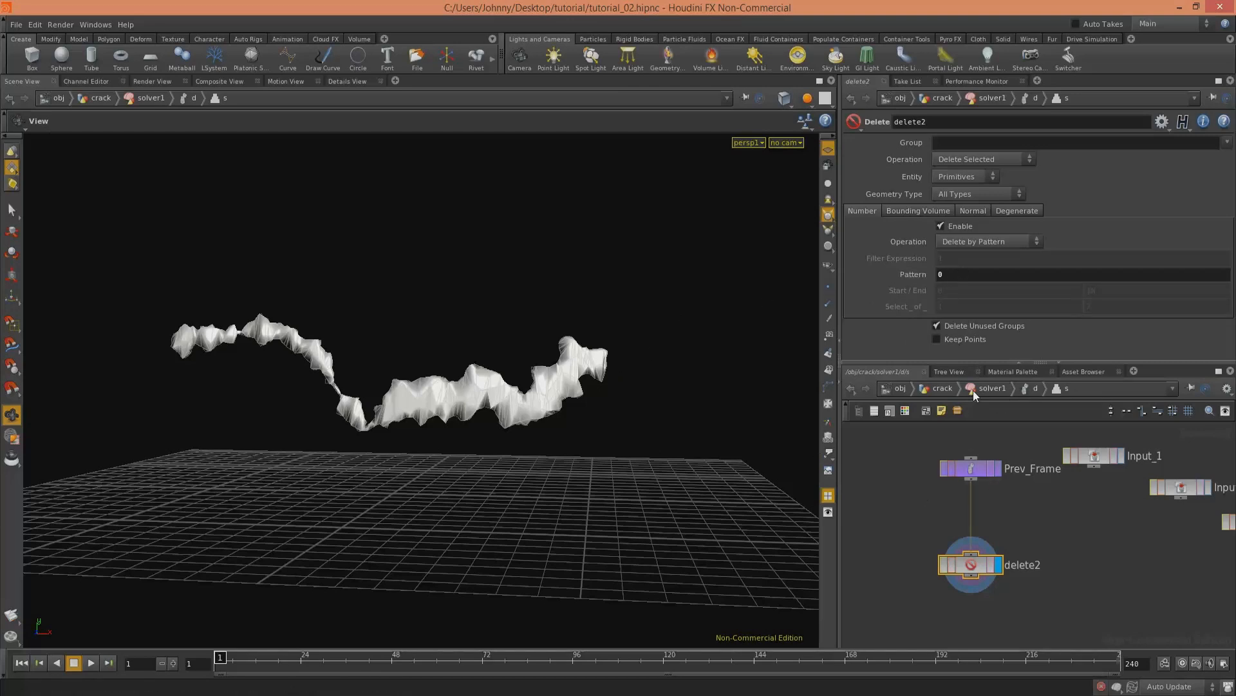
Step: Return to the crack network, play the solver1 result up to frame 60 and examine the remaining pieces
click(942, 388)
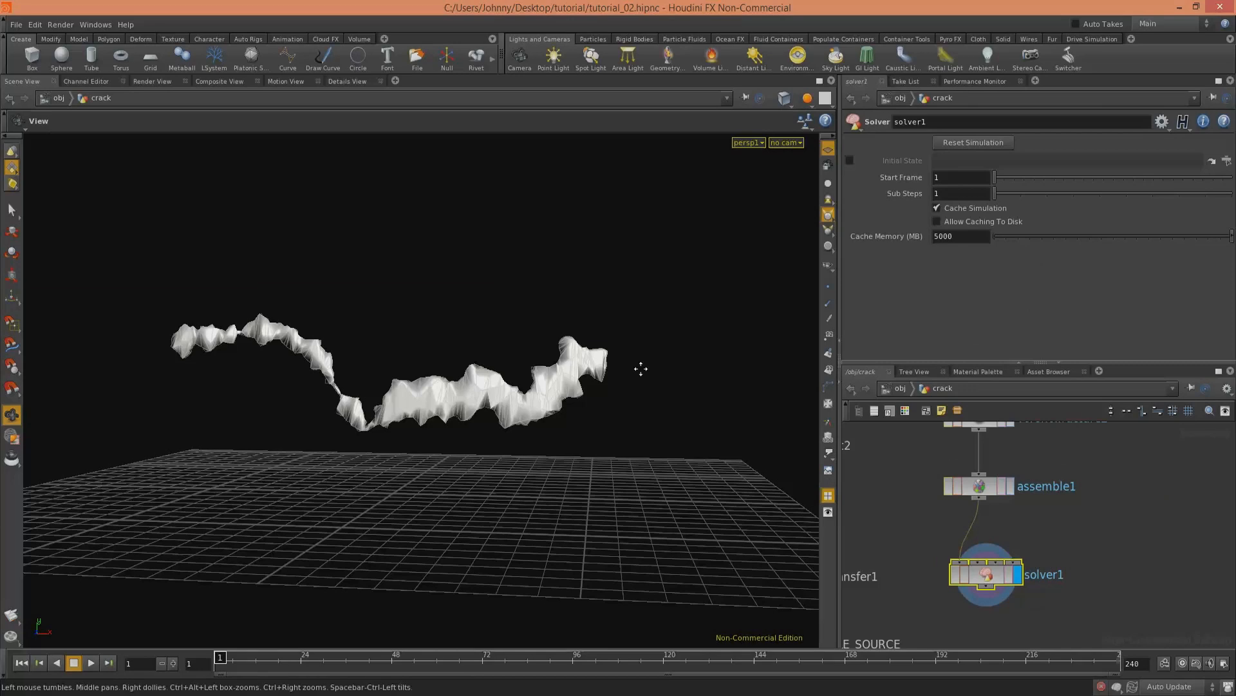
scroll(641, 368, up, 2)
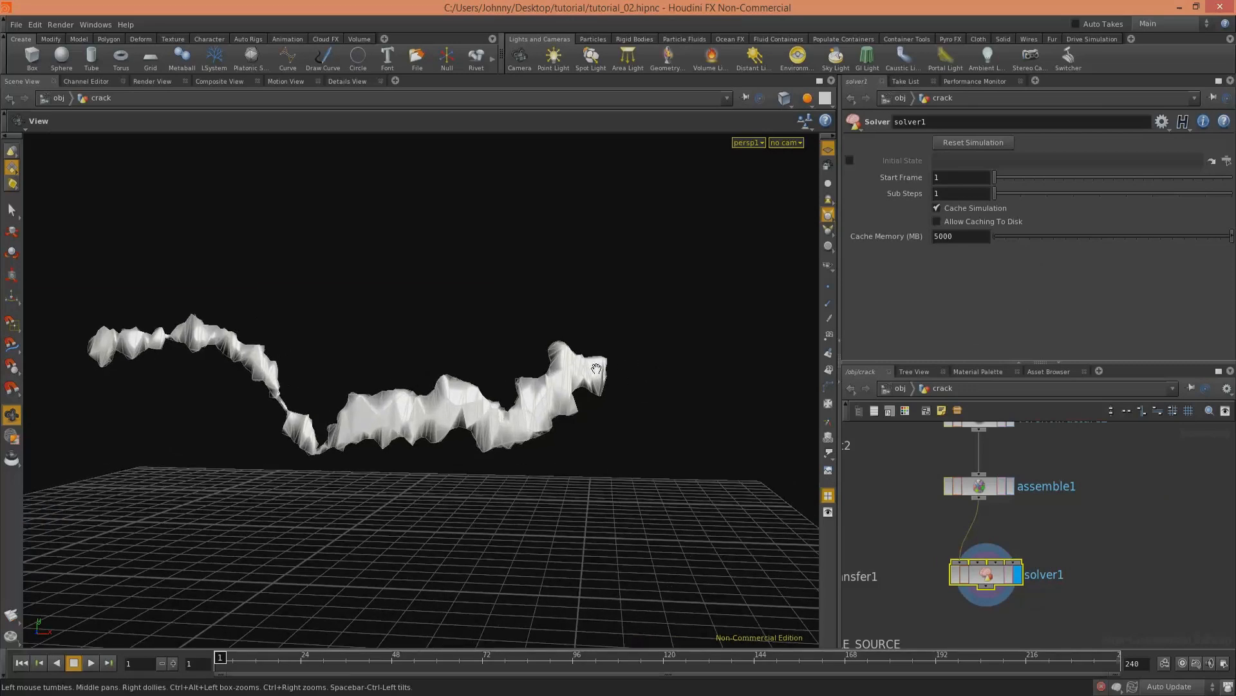
click(74, 664)
drag(527, 392, 505, 367)
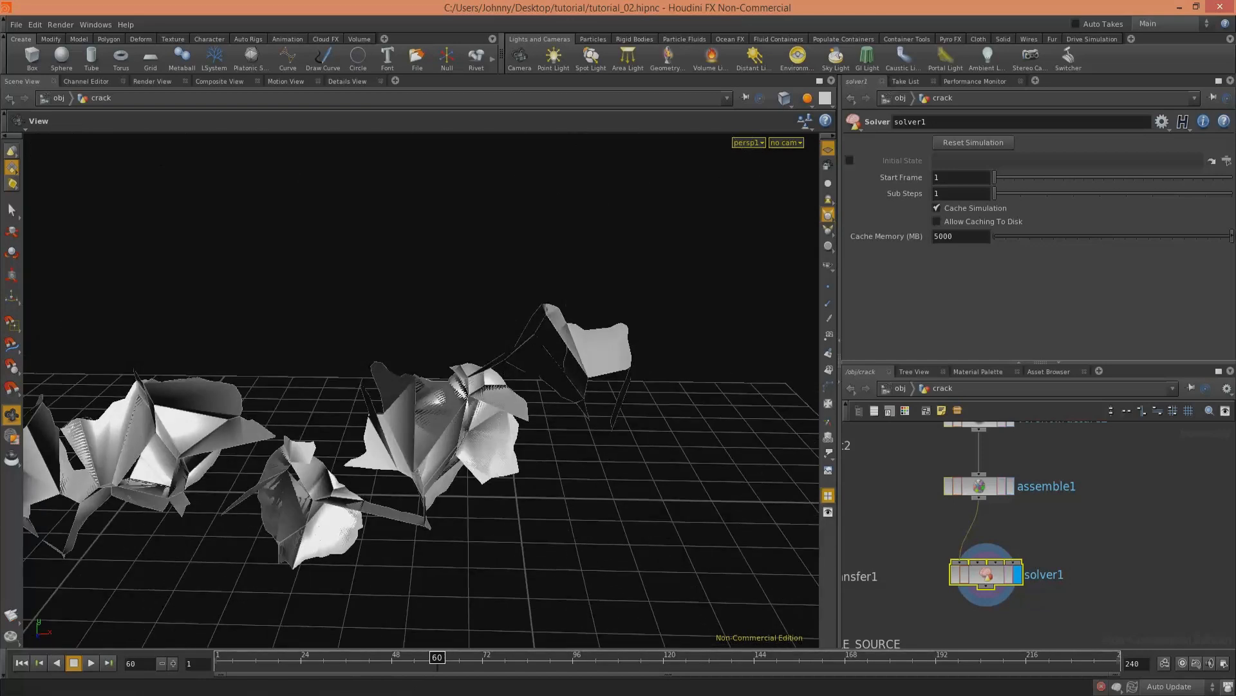
Step: Switch the display from solver1 to assemble1 to compare the reduced pieces with the full packed geometry
drag(410, 389, 538, 506)
middle_drag(1041, 518, 1035, 537)
click(1036, 537)
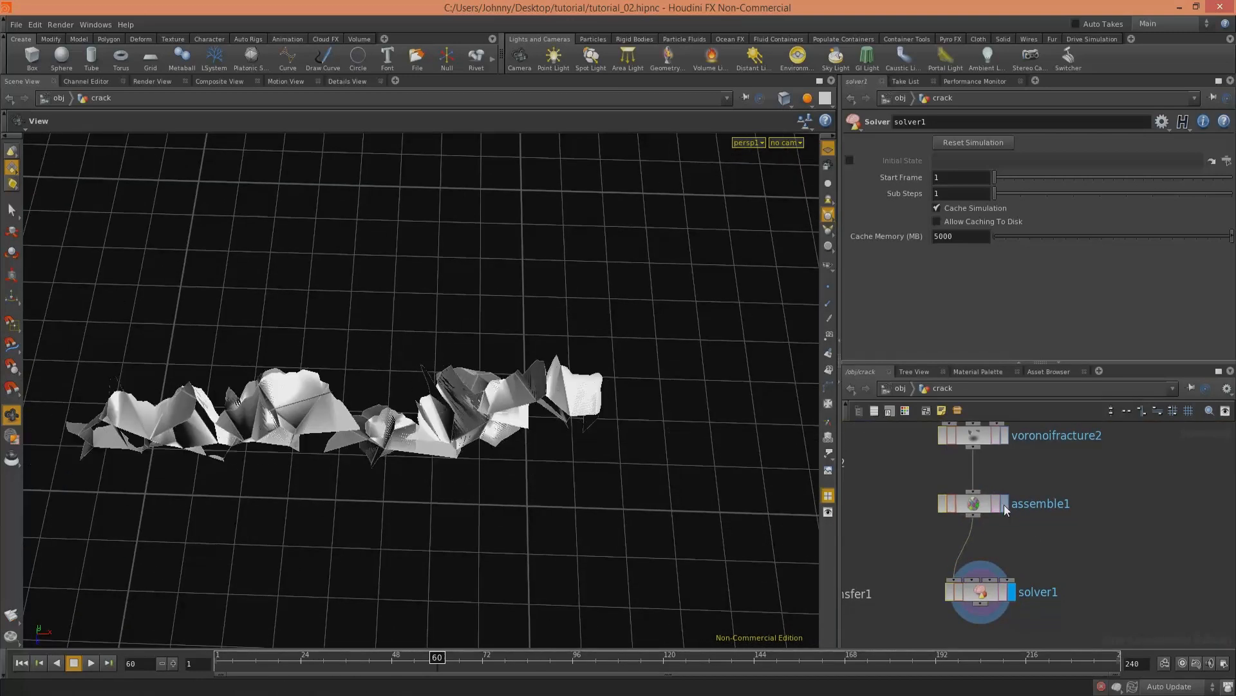
click(1004, 505)
click(968, 500)
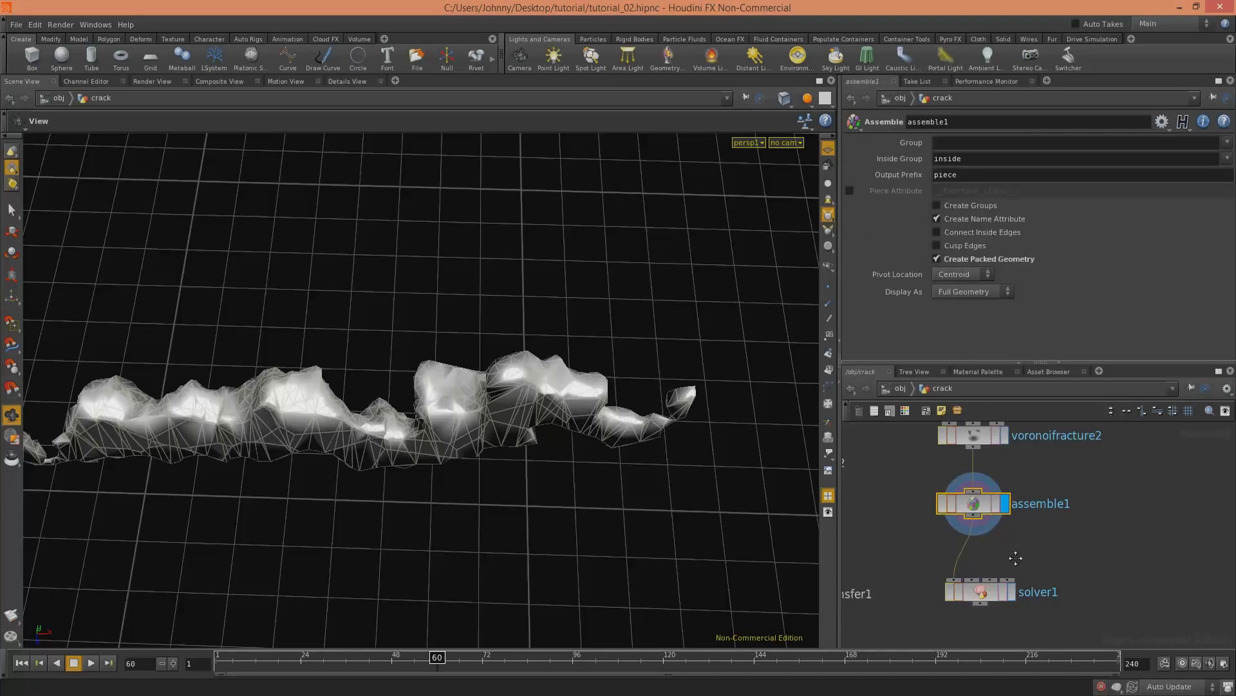
Step: Inspect assemble1's point and primitive attributes in the details spreadsheet and check its node information
middle_drag(1016, 558, 1013, 614)
click(979, 493)
click(978, 559)
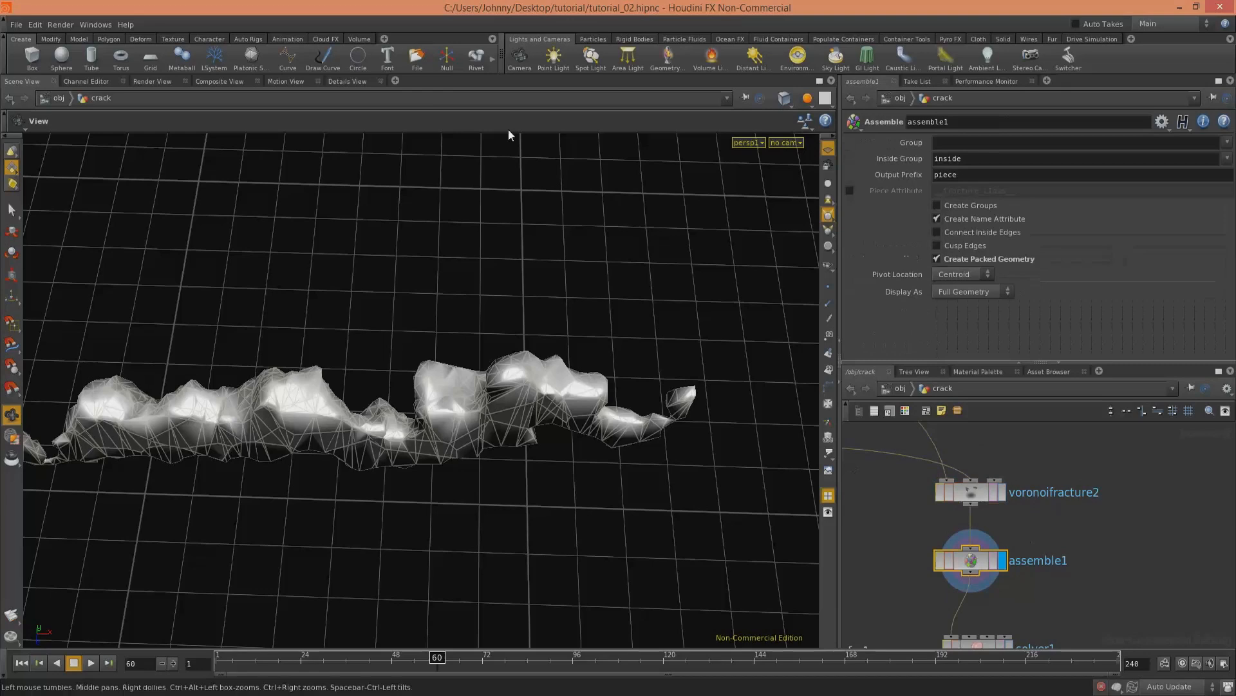
click(334, 82)
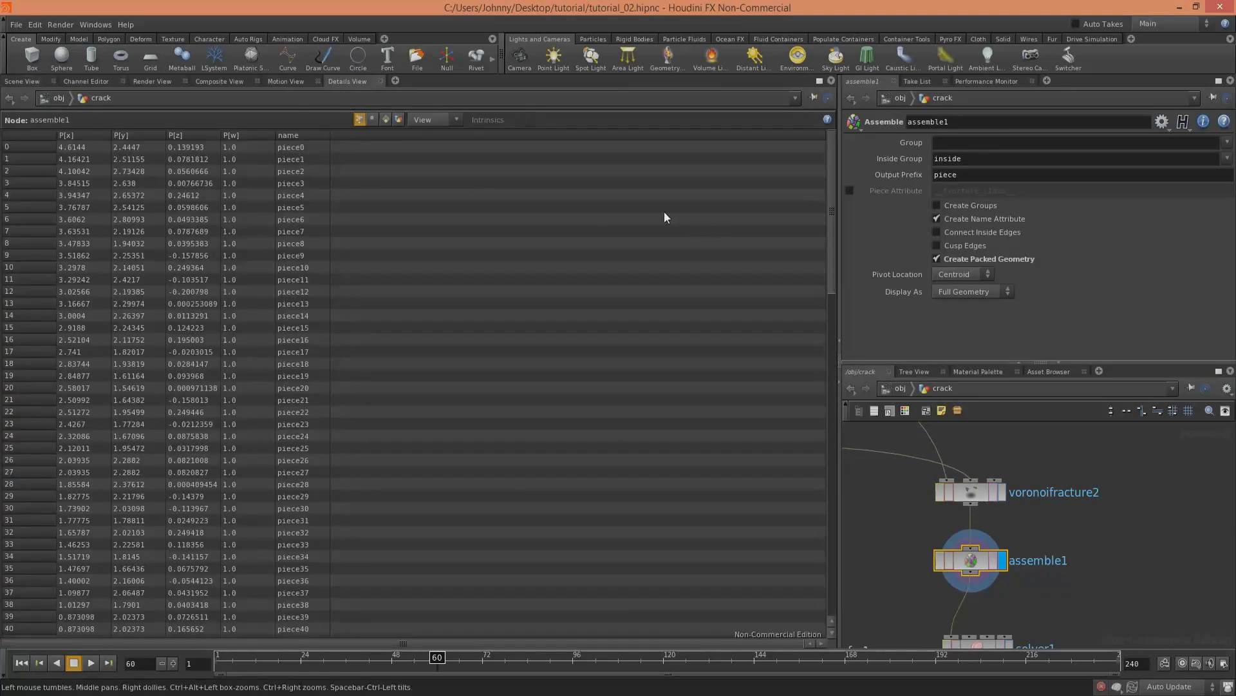
click(385, 119)
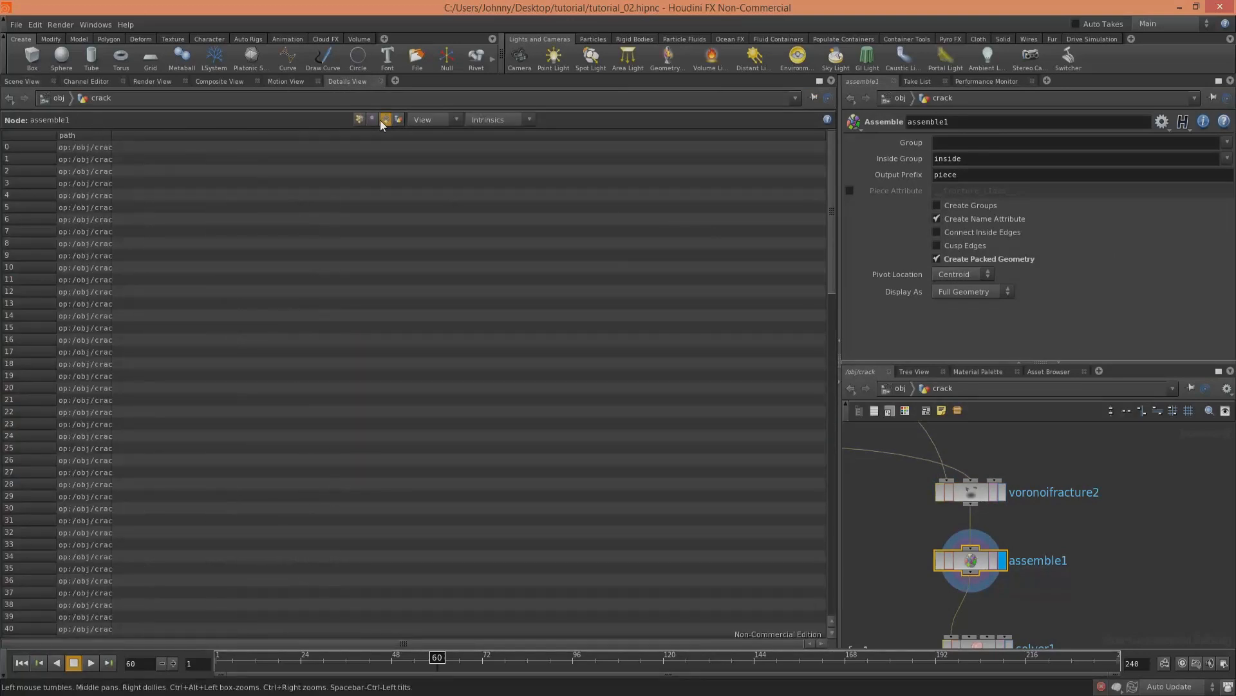
middle_drag(966, 563, 872, 527)
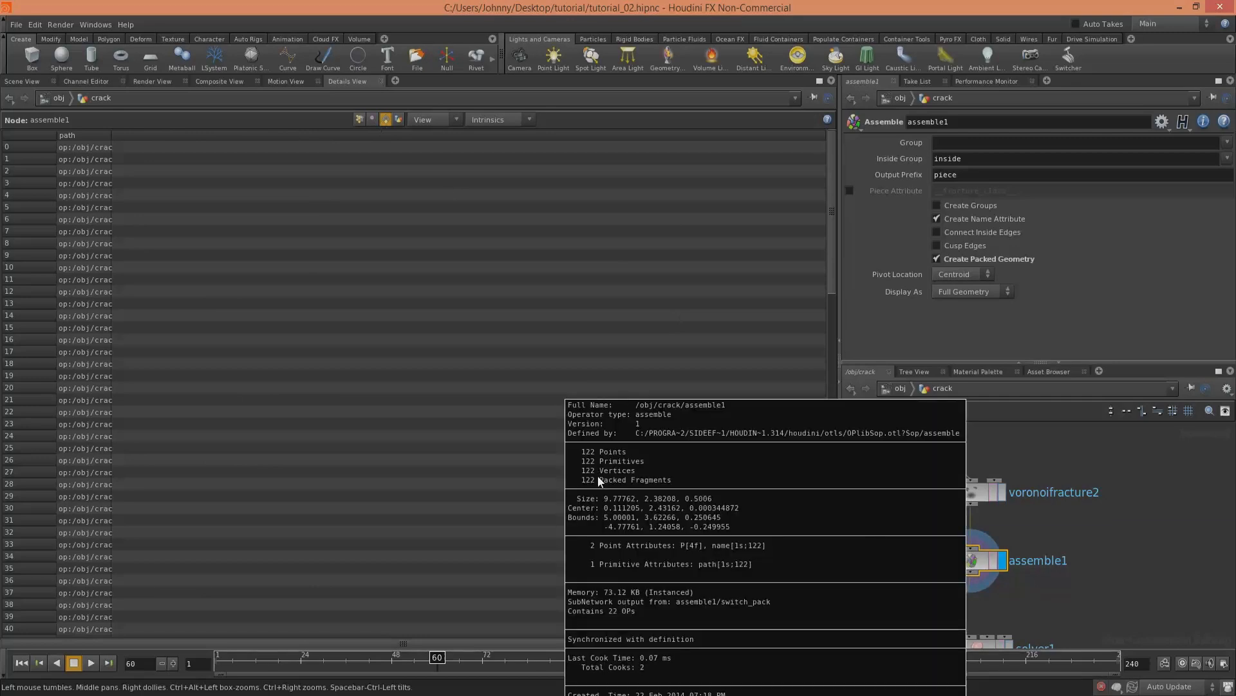
Step: Return to the 3D scene view and review the voronoifracture2 settings
click(22, 82)
drag(609, 479, 583, 347)
middle_drag(1071, 612, 1064, 564)
click(966, 446)
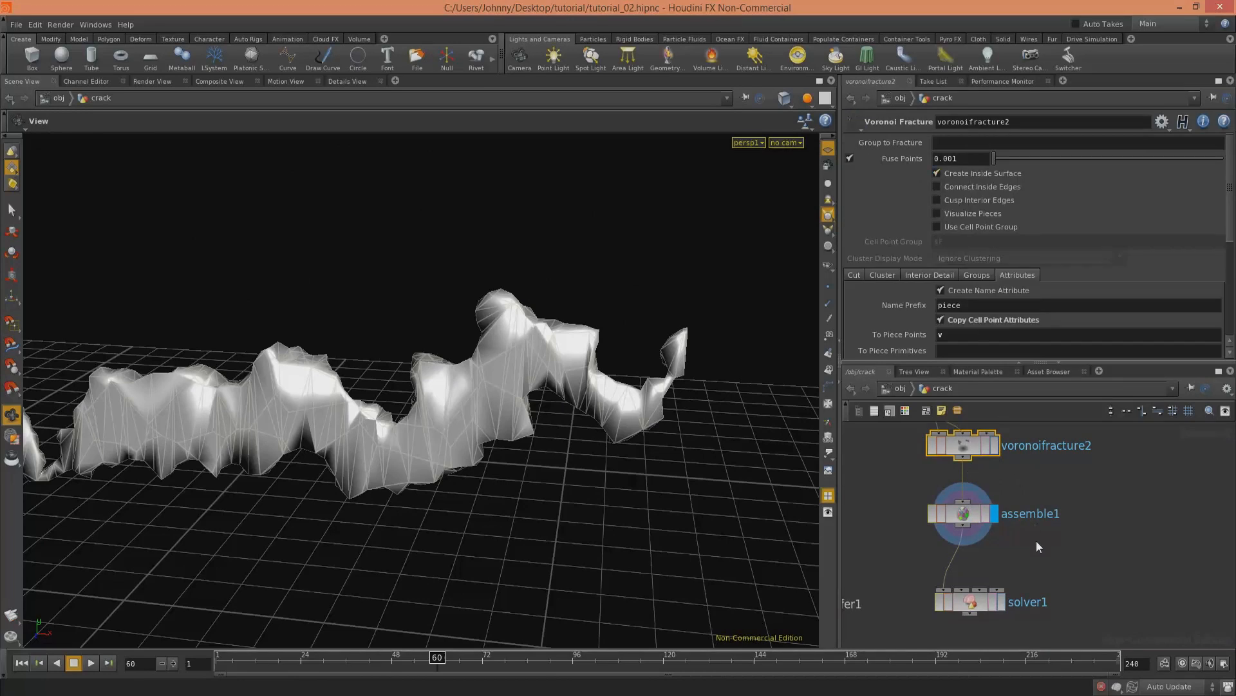
middle_drag(1037, 541, 1040, 494)
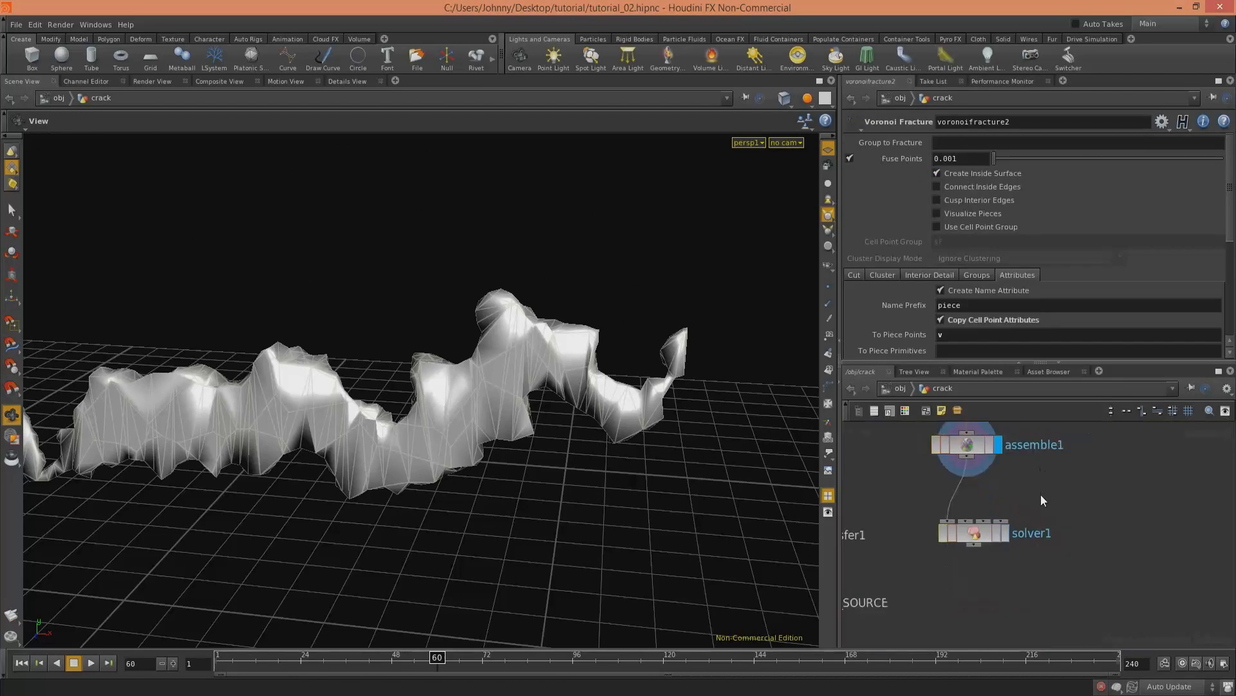
Step: Display the solver1 result again and go inside the solver network
click(1005, 531)
click(969, 539)
drag(516, 425, 529, 375)
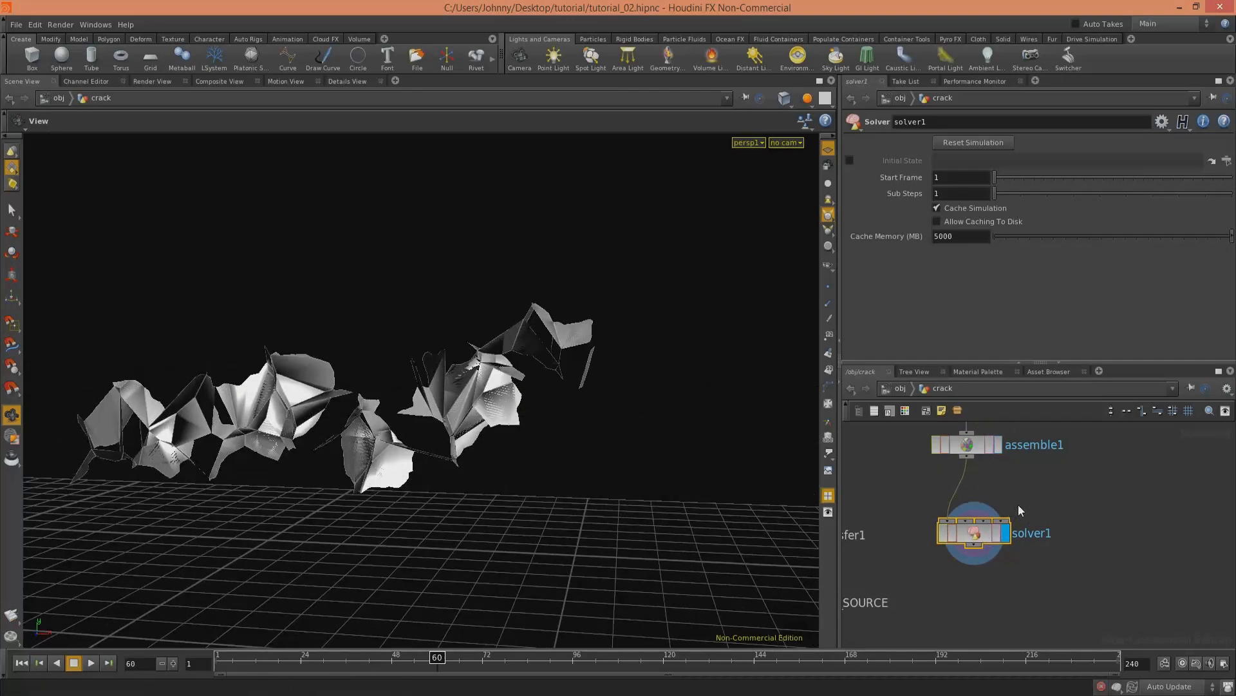
key(i)
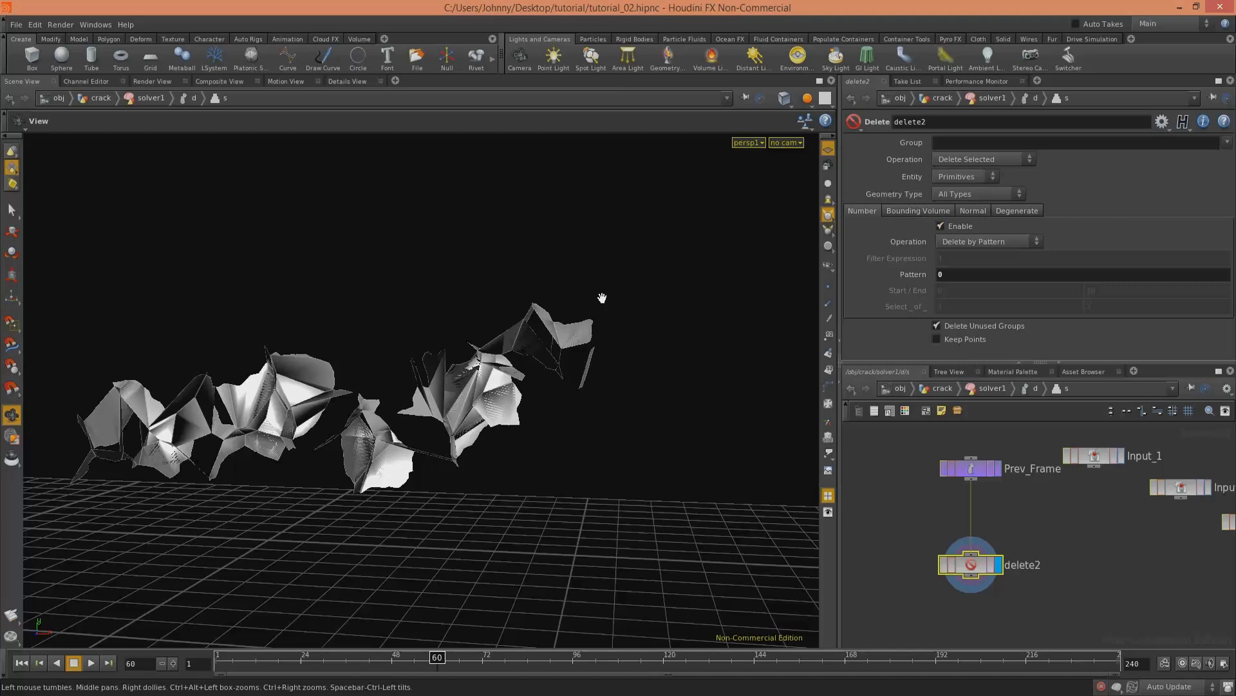
key(Tab)
text(trans)
key(Return)
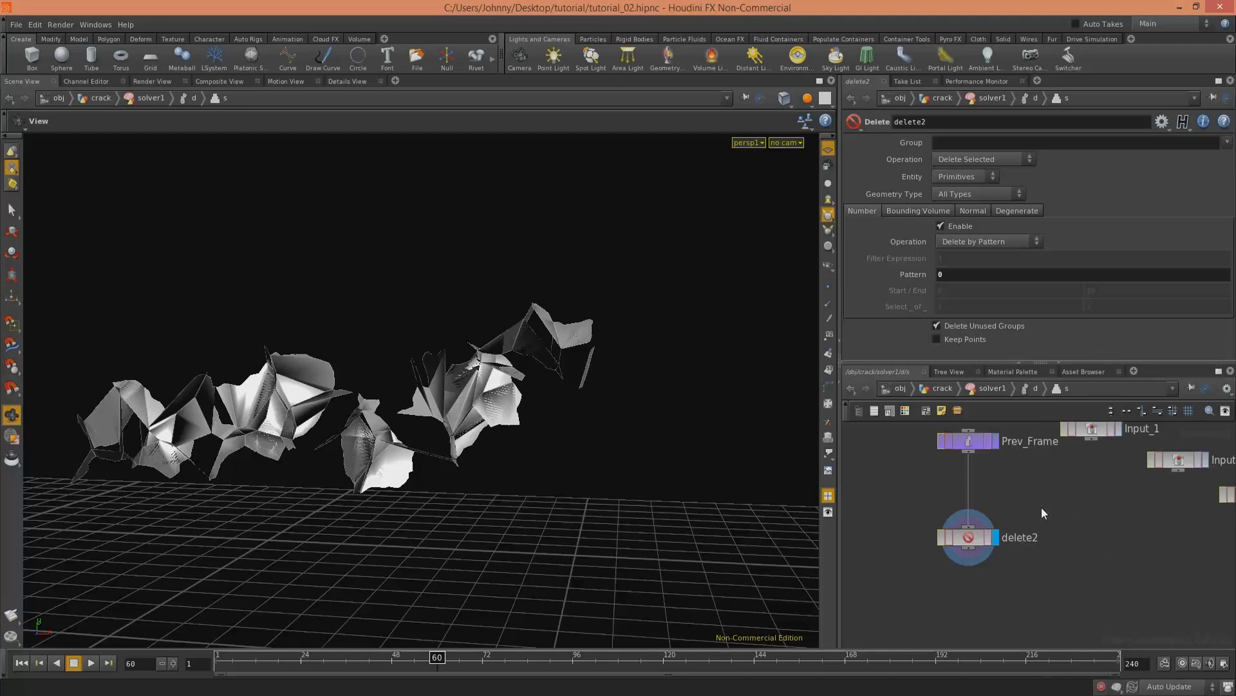
Step: Insert a TimeShift node between Prev_Frame and delete2 and check its frame expression $F - 1
key(Tab)
text(TimeShift)
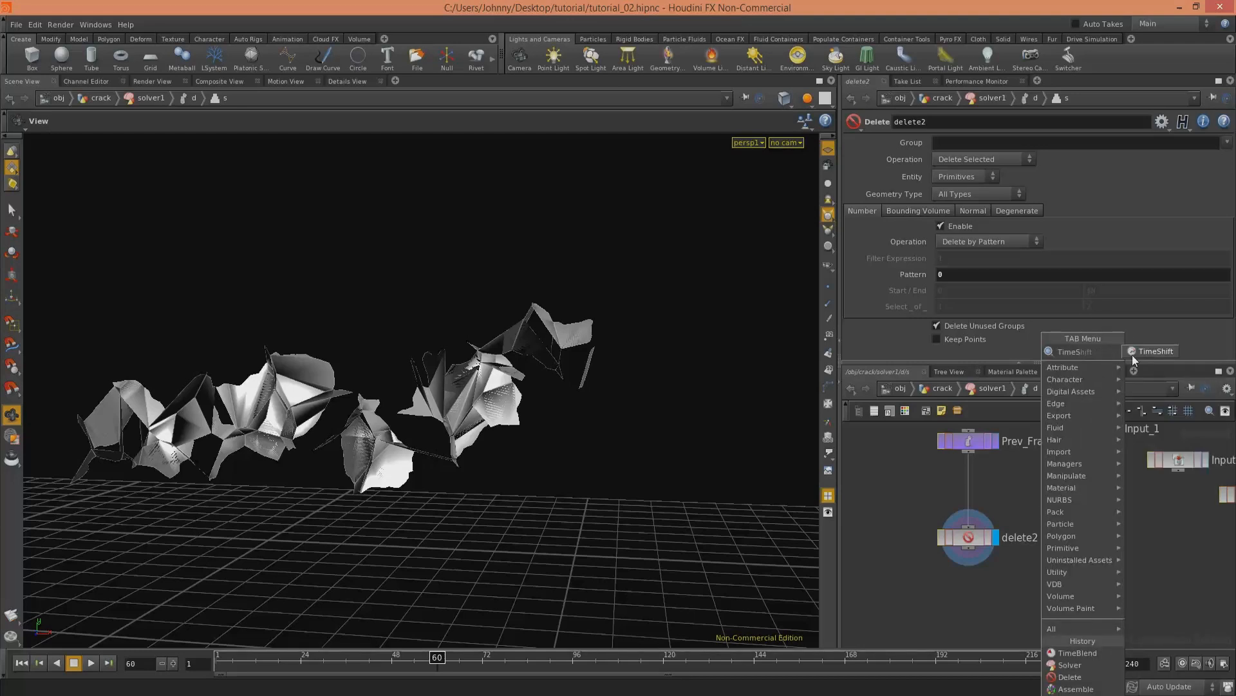
click(1133, 354)
click(977, 485)
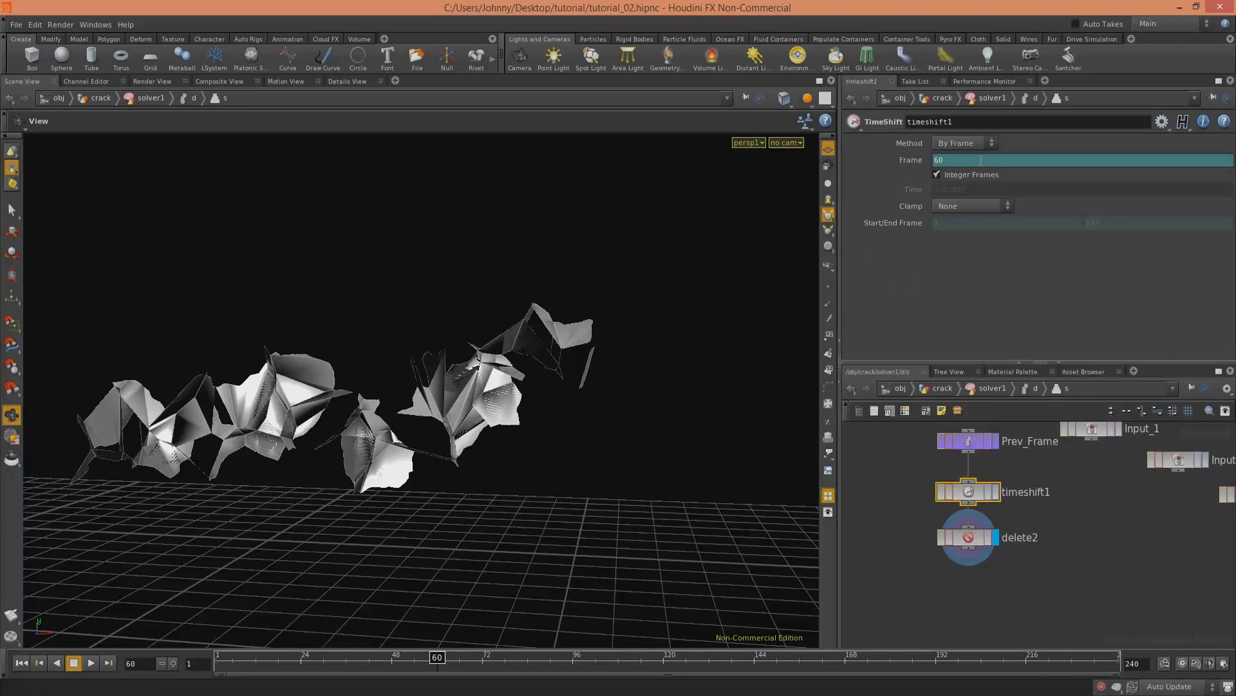
click(914, 160)
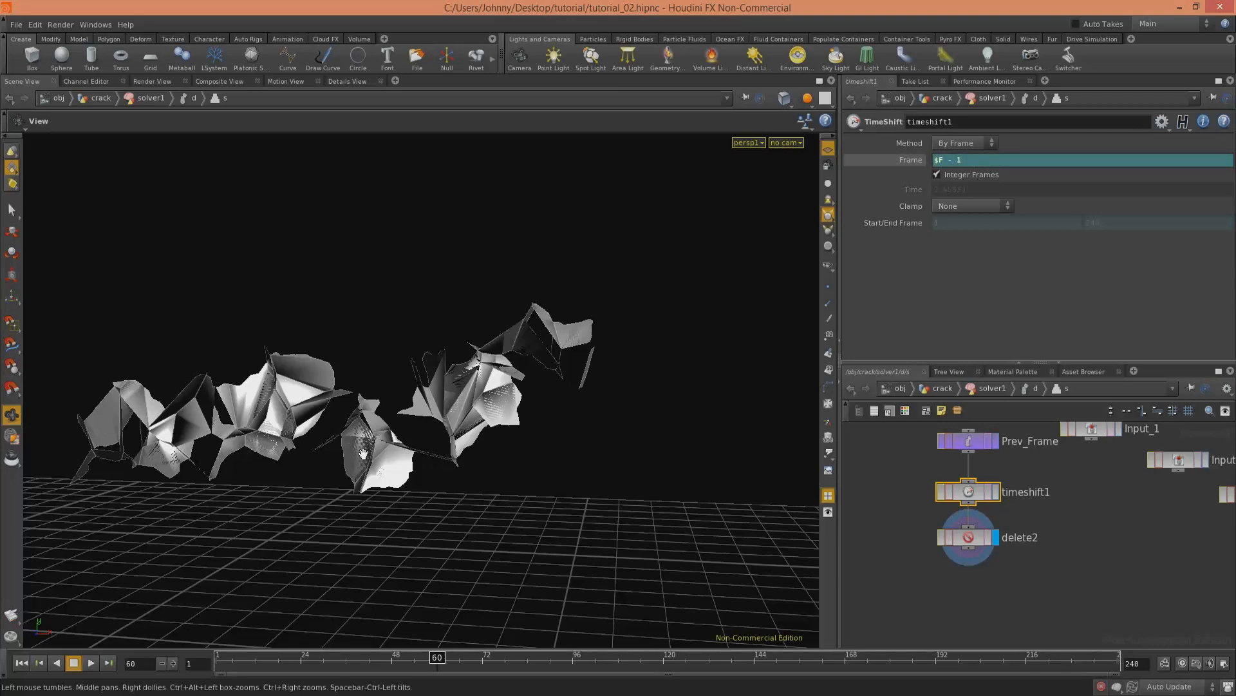
Step: Return to frame 1 and the crack network, and play the solver1 result up to frame 24
click(22, 663)
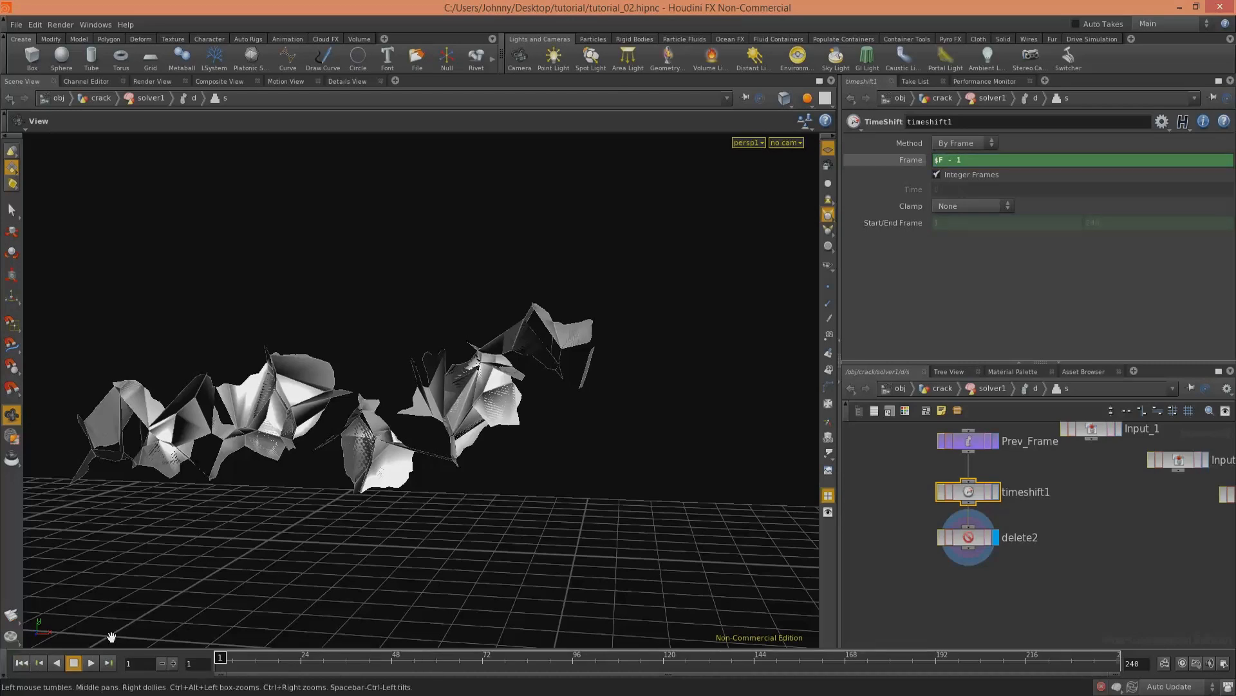
click(1030, 458)
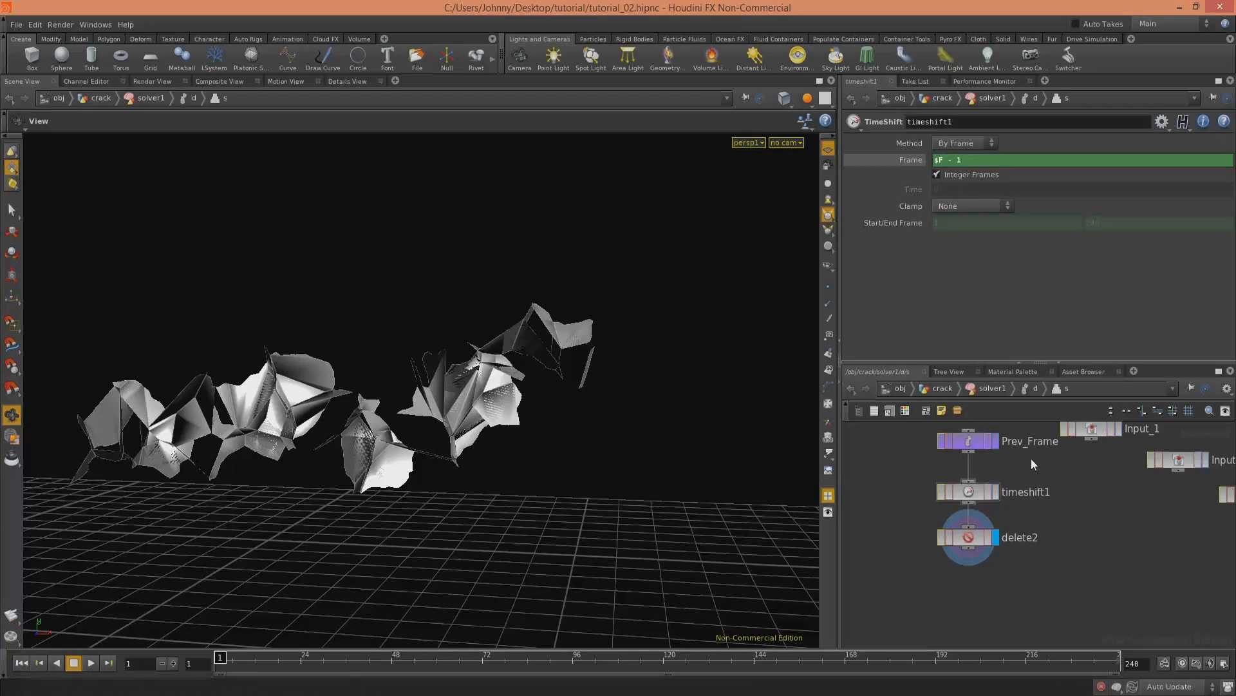
click(950, 387)
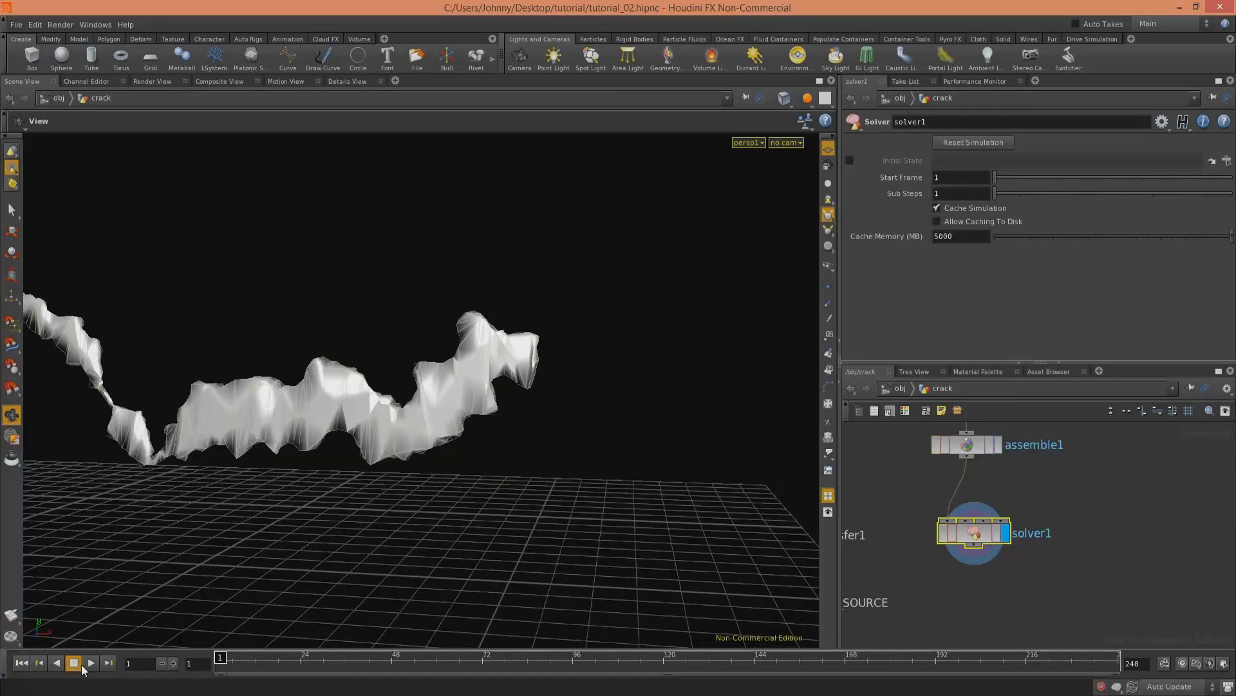
click(91, 663)
click(76, 664)
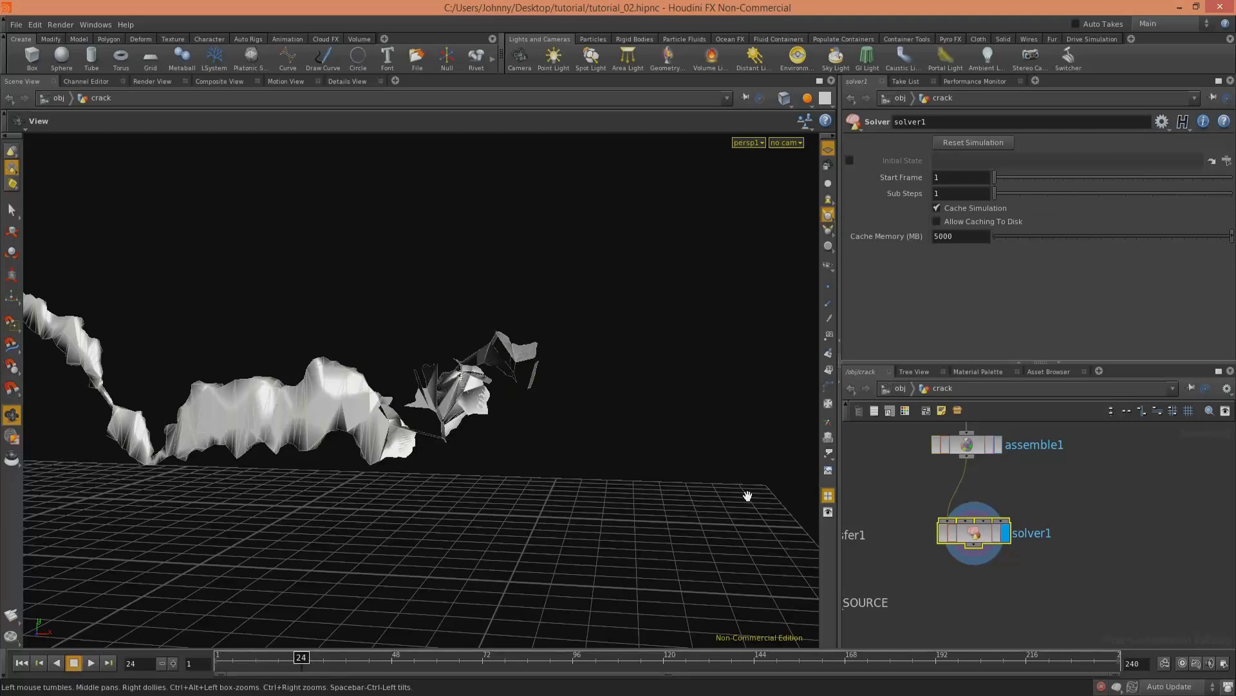
Step: Examine voronoifracture2 and its incoming connections, and inspect the remaining pieces at frame 24
middle_drag(1046, 507, 1054, 552)
click(975, 491)
middle_drag(1043, 452, 1034, 529)
click(967, 499)
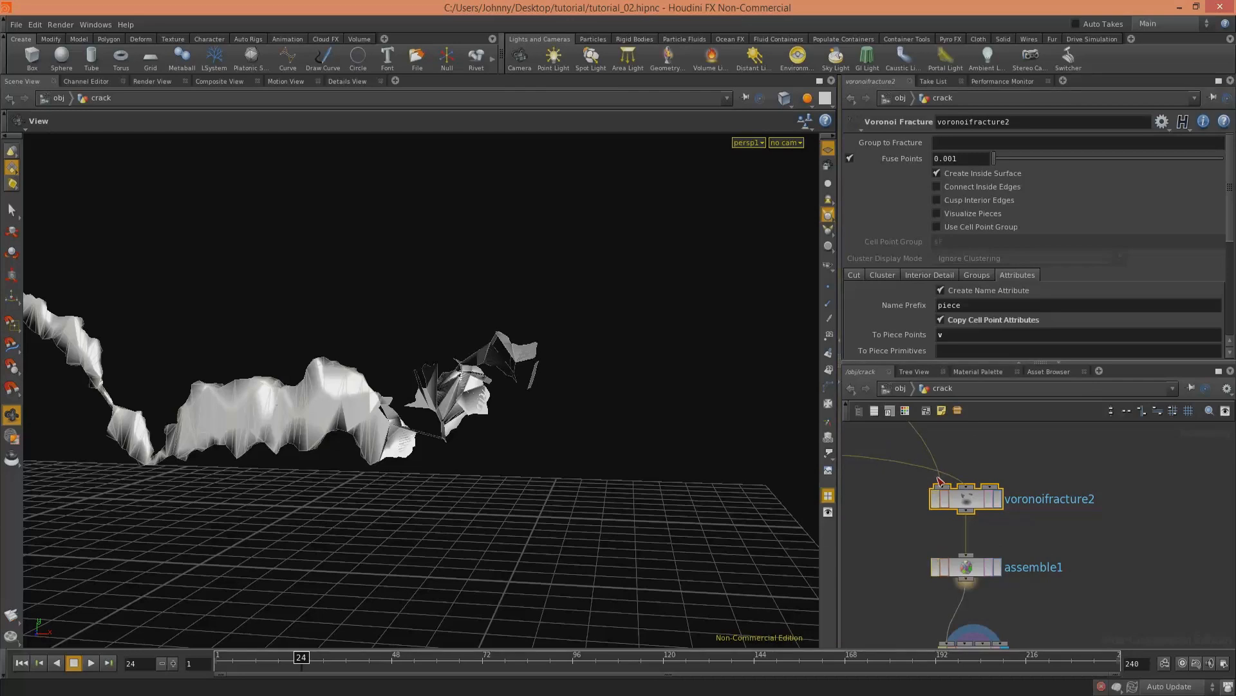
middle_drag(899, 551, 884, 519)
drag(1024, 565, 953, 623)
drag(508, 385, 624, 416)
drag(543, 375, 571, 394)
Step: Inside solver1, move timeshift1 and delete2 together farther below Prev_Frame
middle_drag(1029, 564, 1029, 537)
drag(1044, 532, 931, 571)
key(i)
drag(968, 498, 968, 559)
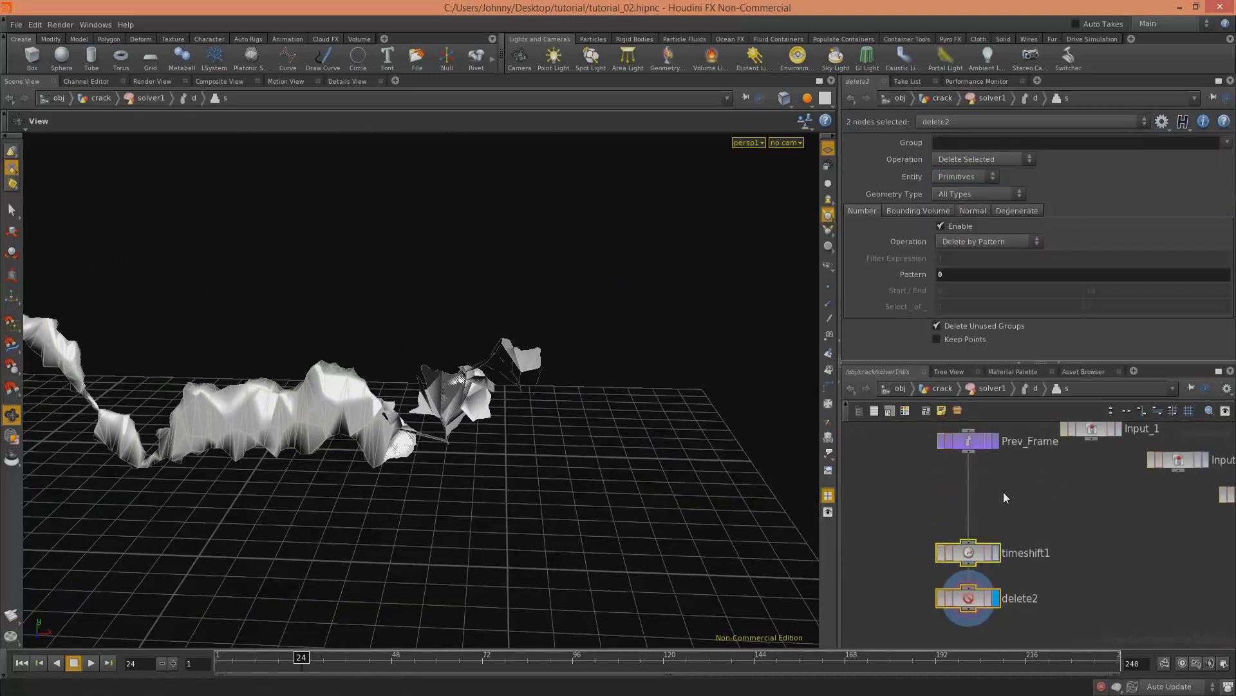
Step: Back in the crack network, bypass assemble1 and play the solver1 result from frame 1 to frame 27
click(1002, 492)
key(u)
click(21, 663)
click(90, 662)
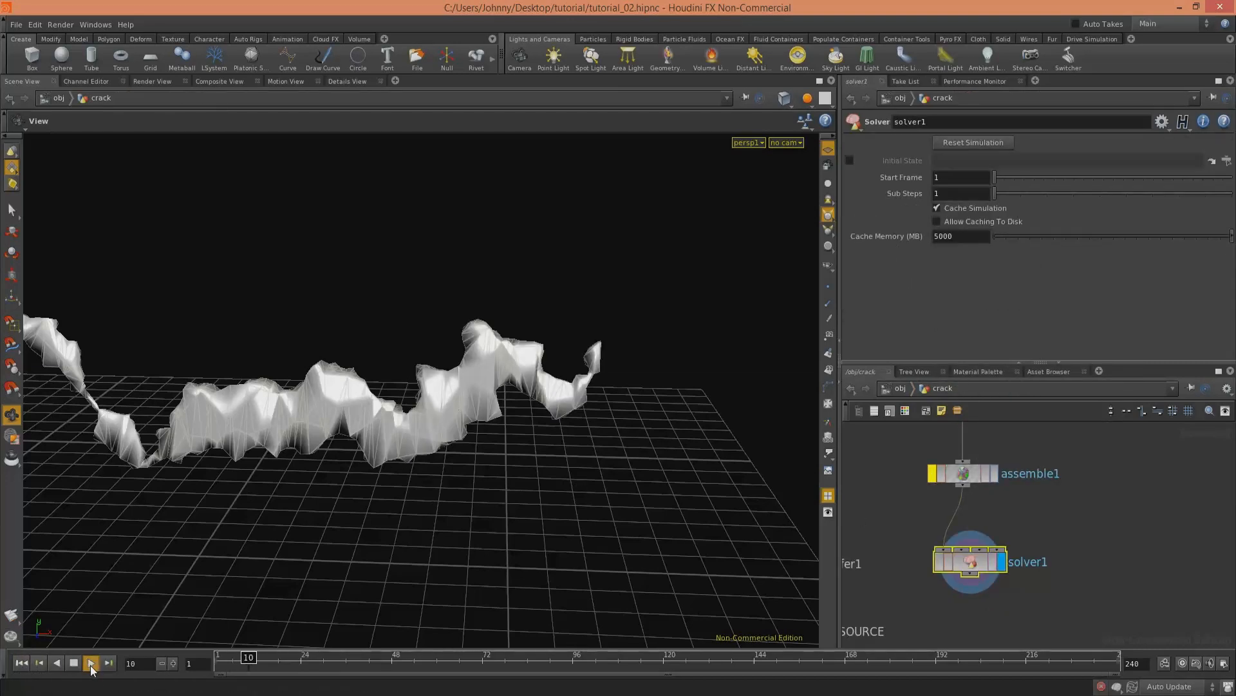
click(79, 662)
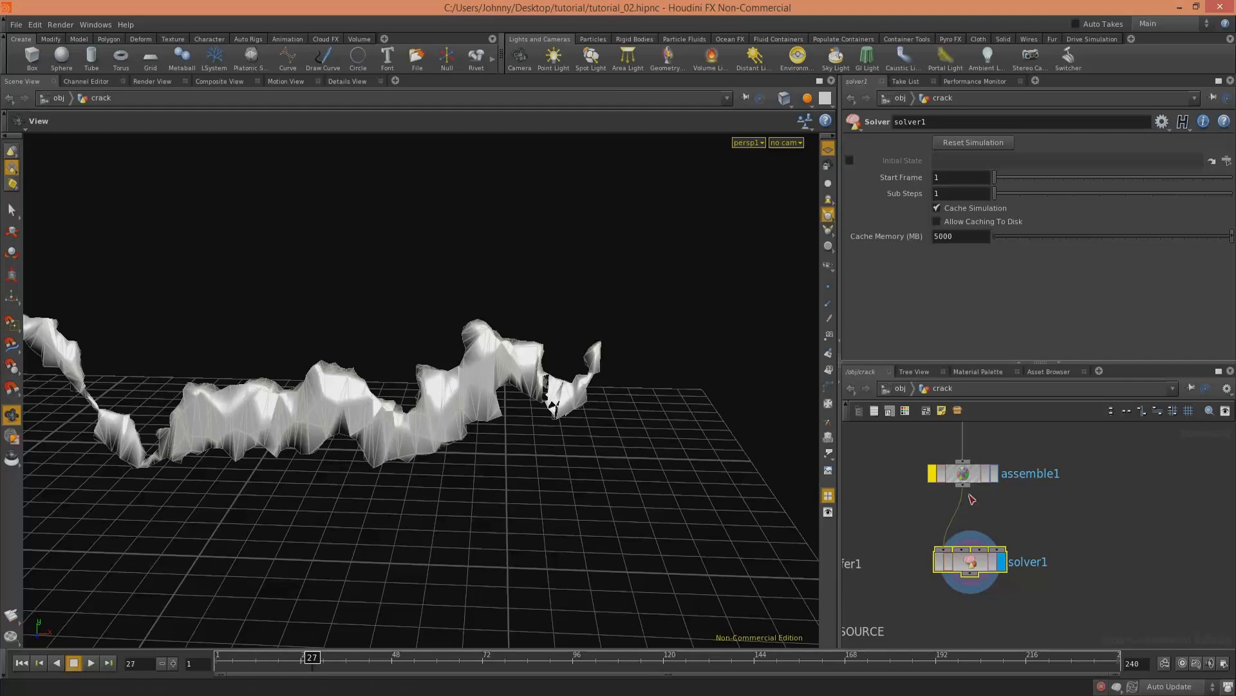
Step: Return to frame 1 and turn off the bypass on assemble1
click(21, 662)
middle_drag(644, 370, 509, 389)
right_drag(509, 389, 535, 391)
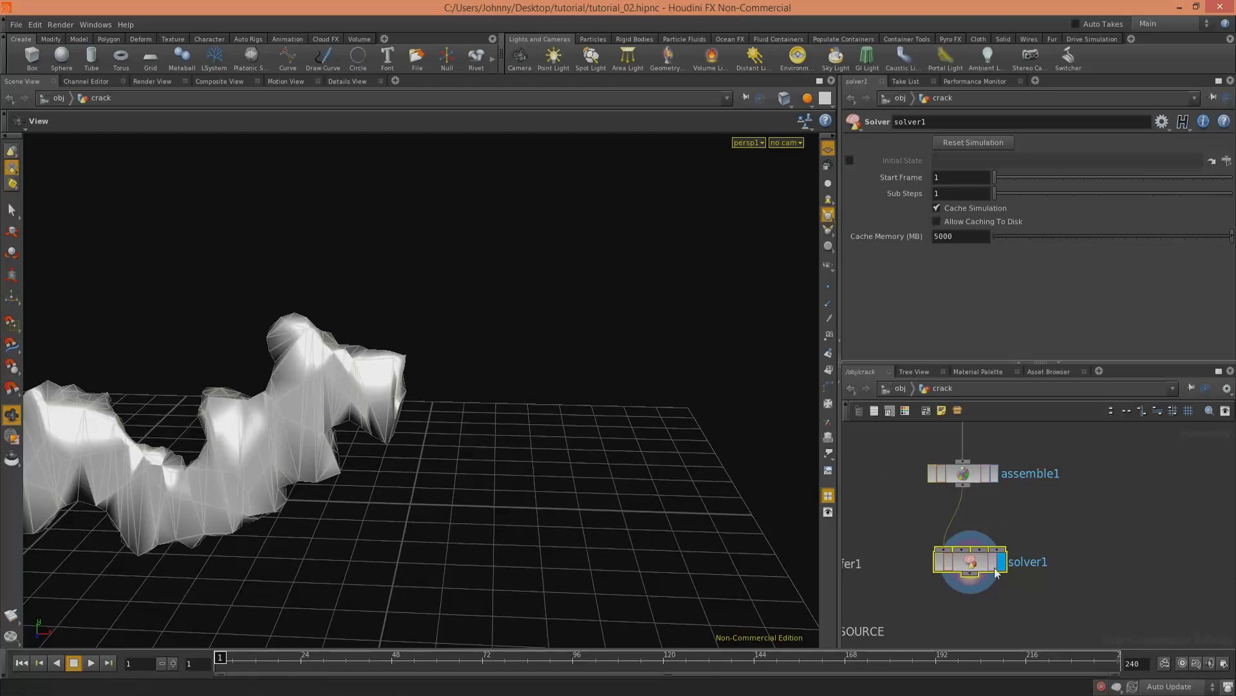
Step: Inside solver1, compare the outputs of timeshift1, Prev_Frame and delete2 at frame 1
key(i)
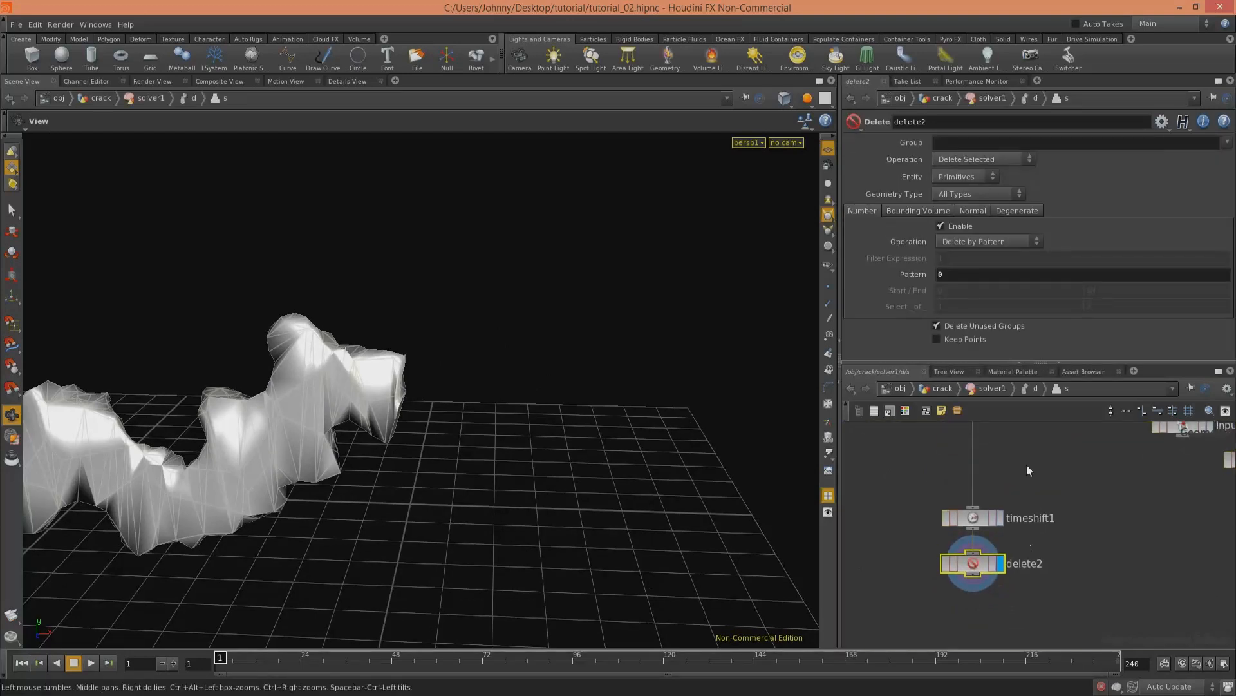
click(1229, 145)
middle_drag(995, 516, 1014, 573)
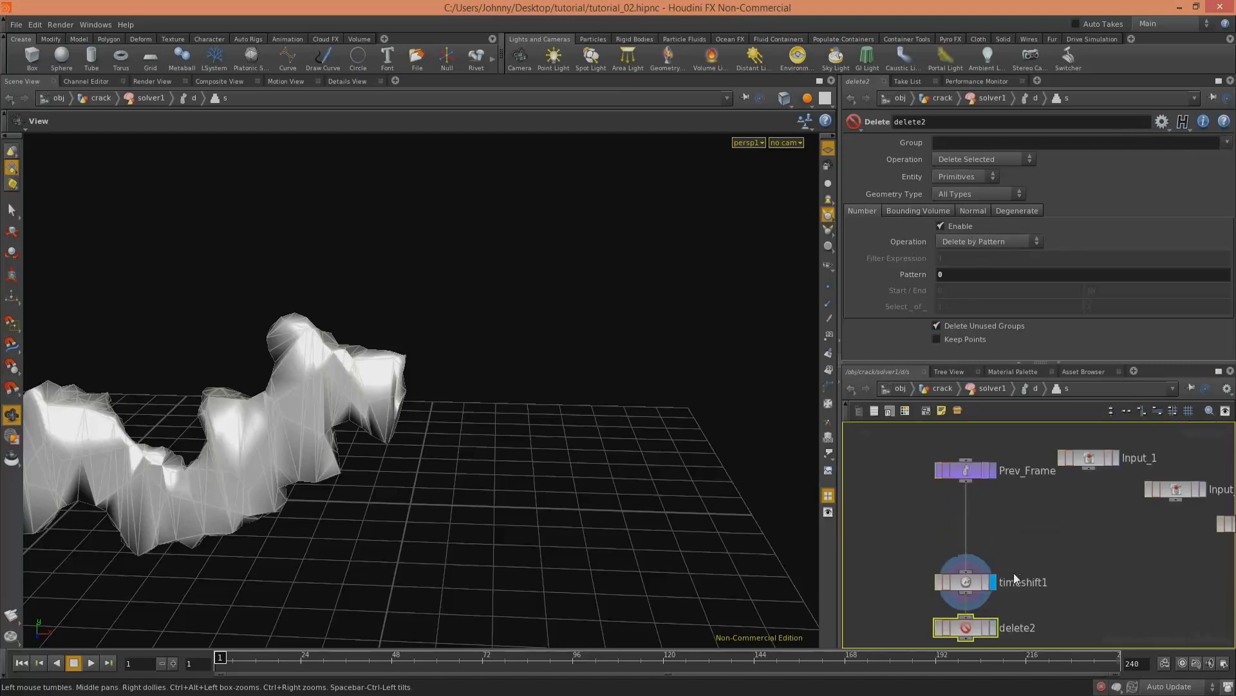
click(960, 500)
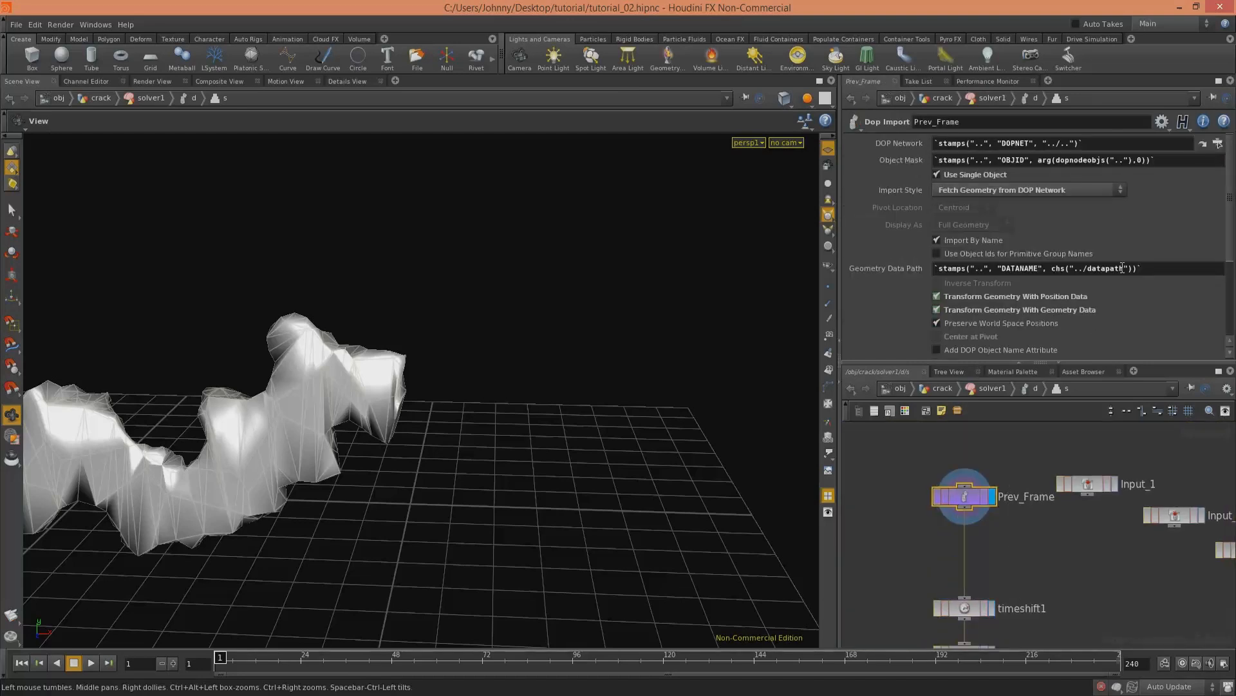
middle_drag(1005, 531, 1017, 494)
click(976, 563)
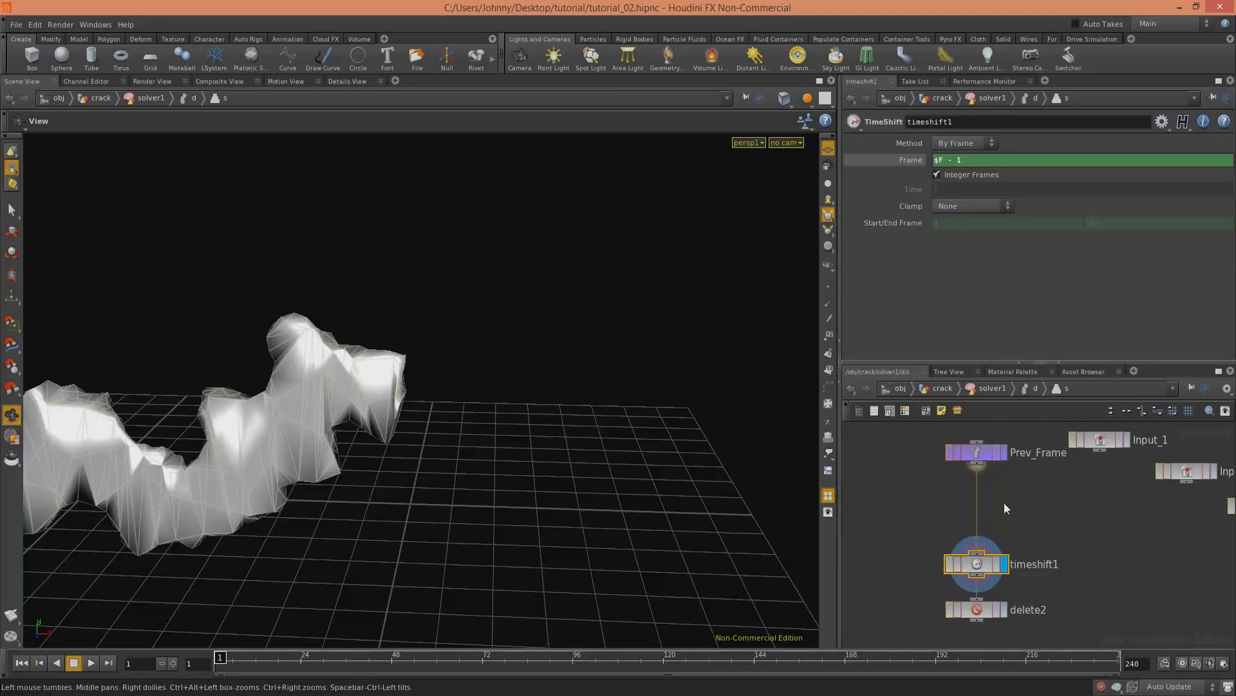
mouse_move(443, 375)
mouse_down()
mouse_move(254, 400)
mouse_move(166, 389)
mouse_move(445, 356)
mouse_up()
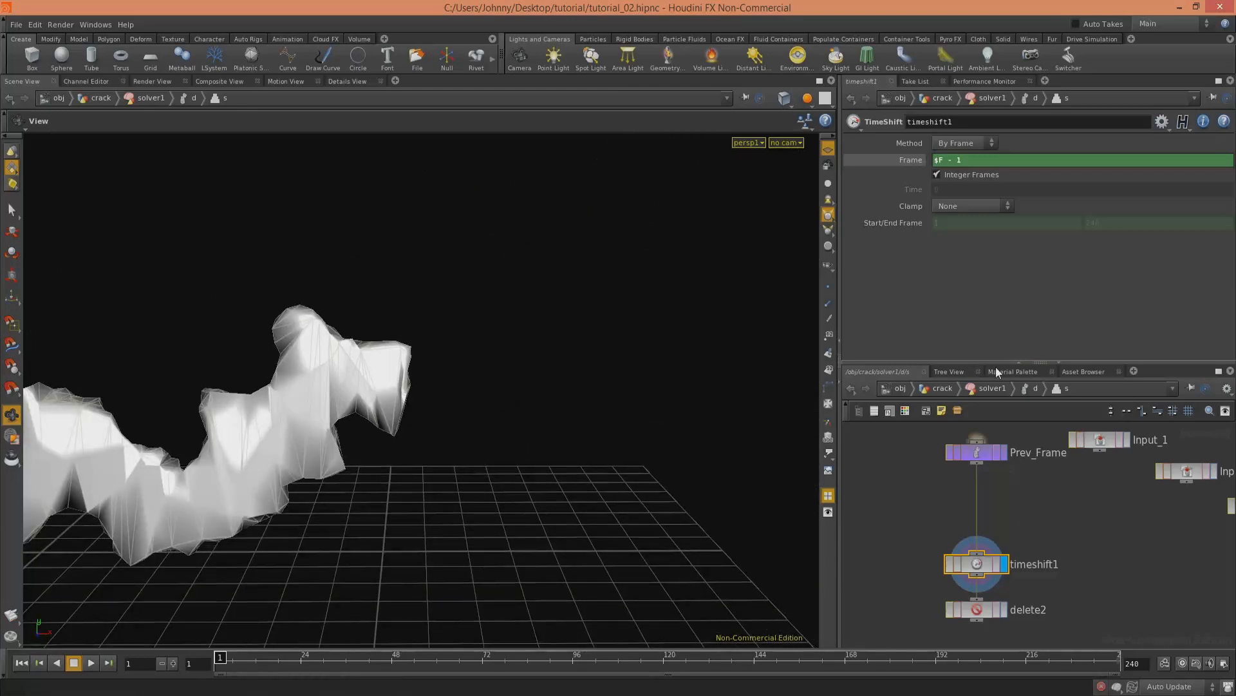
middle_drag(1021, 503, 1037, 459)
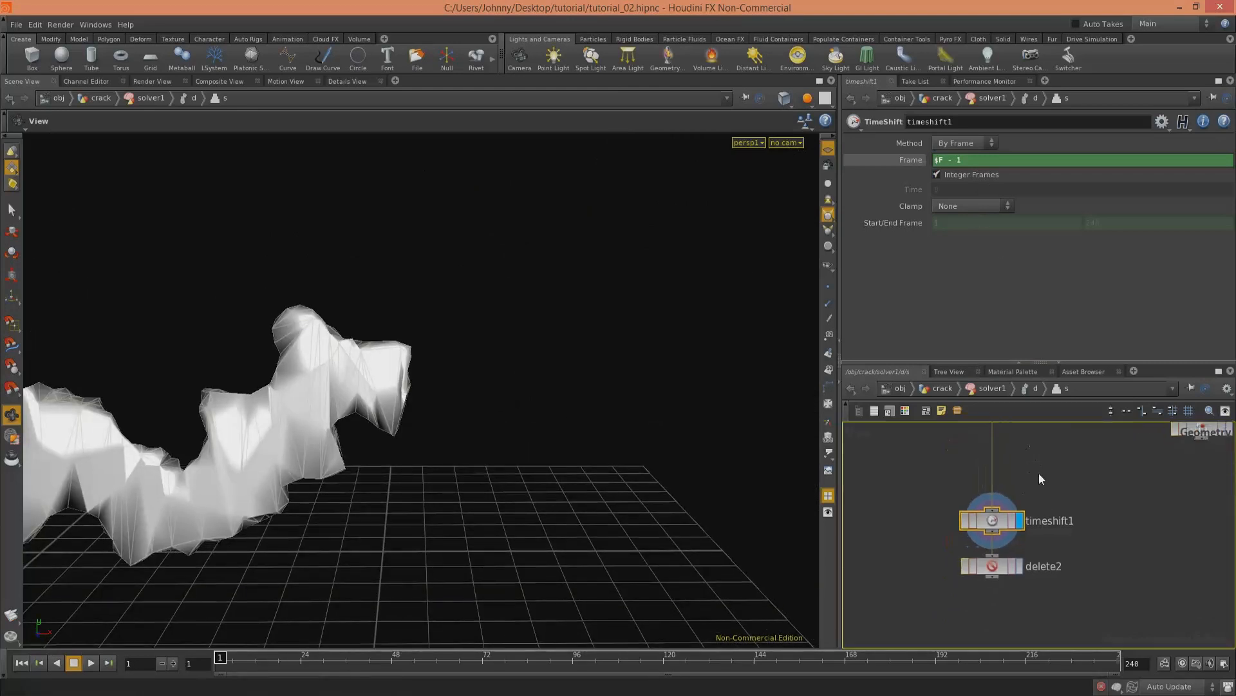
click(1020, 566)
drag(695, 469, 527, 472)
middle_drag(528, 472, 668, 467)
right_drag(669, 467, 779, 386)
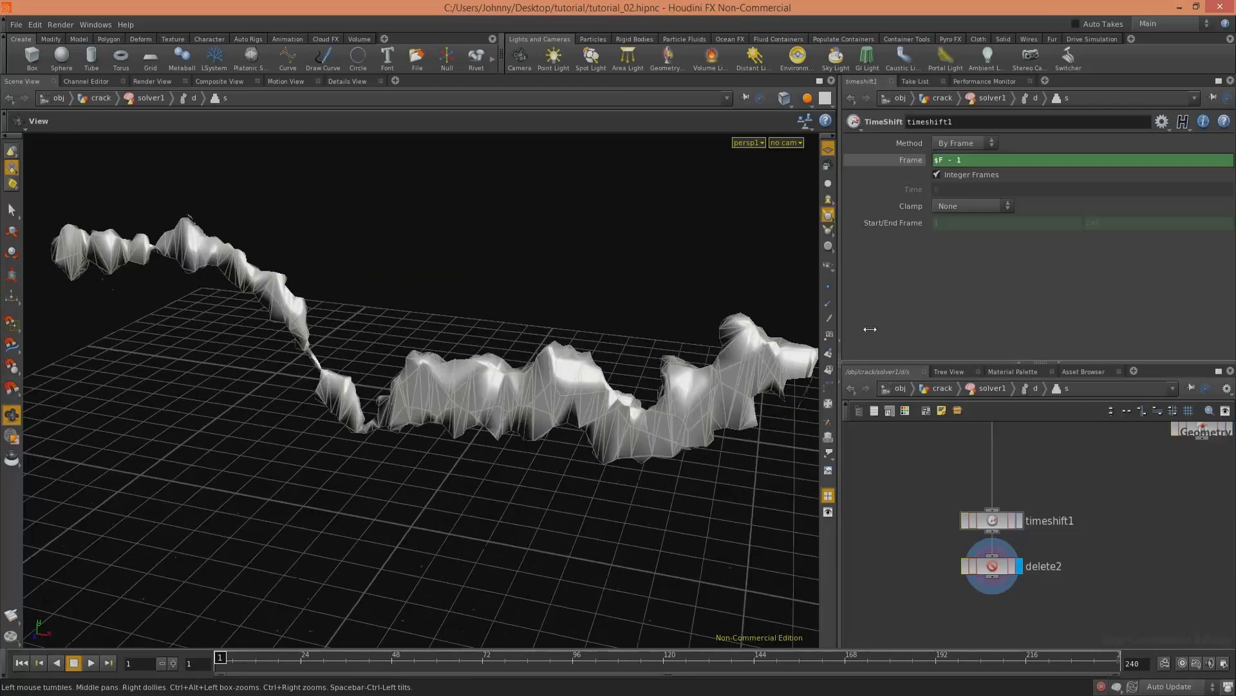
Step: Move timeshift1 closer to Prev_Frame and delete the delete2 node
middle_drag(1050, 491, 1037, 515)
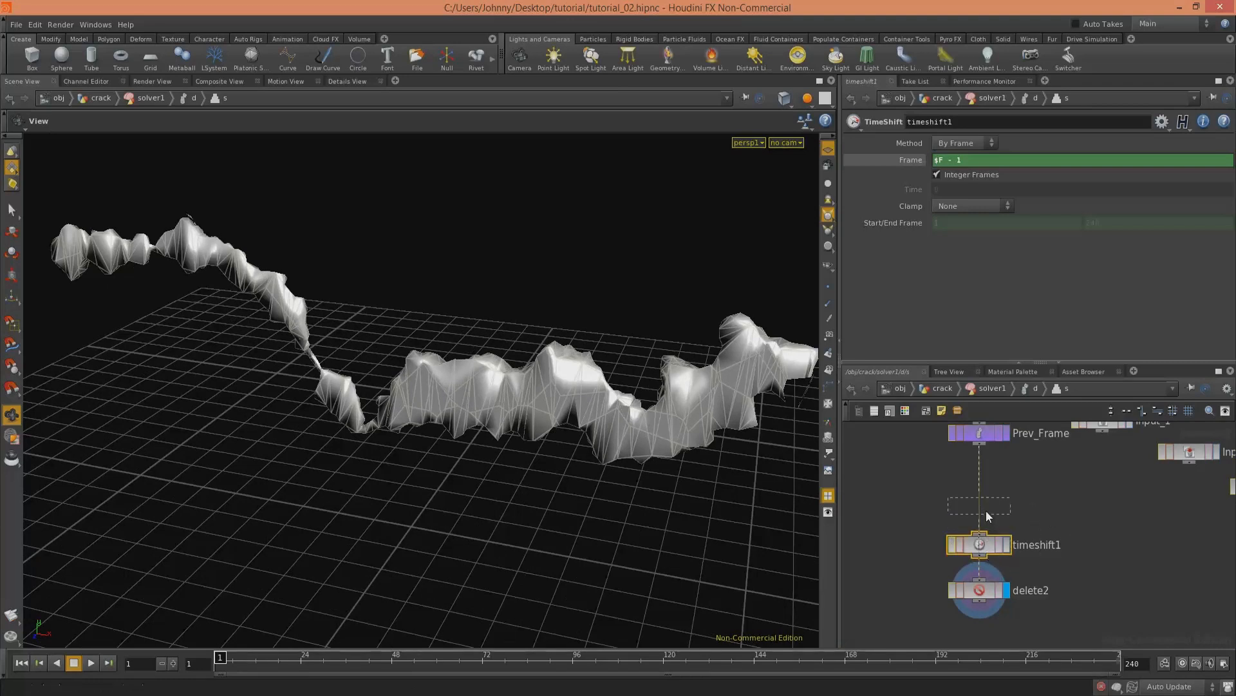
drag(978, 544, 978, 506)
click(964, 598)
key(Delete)
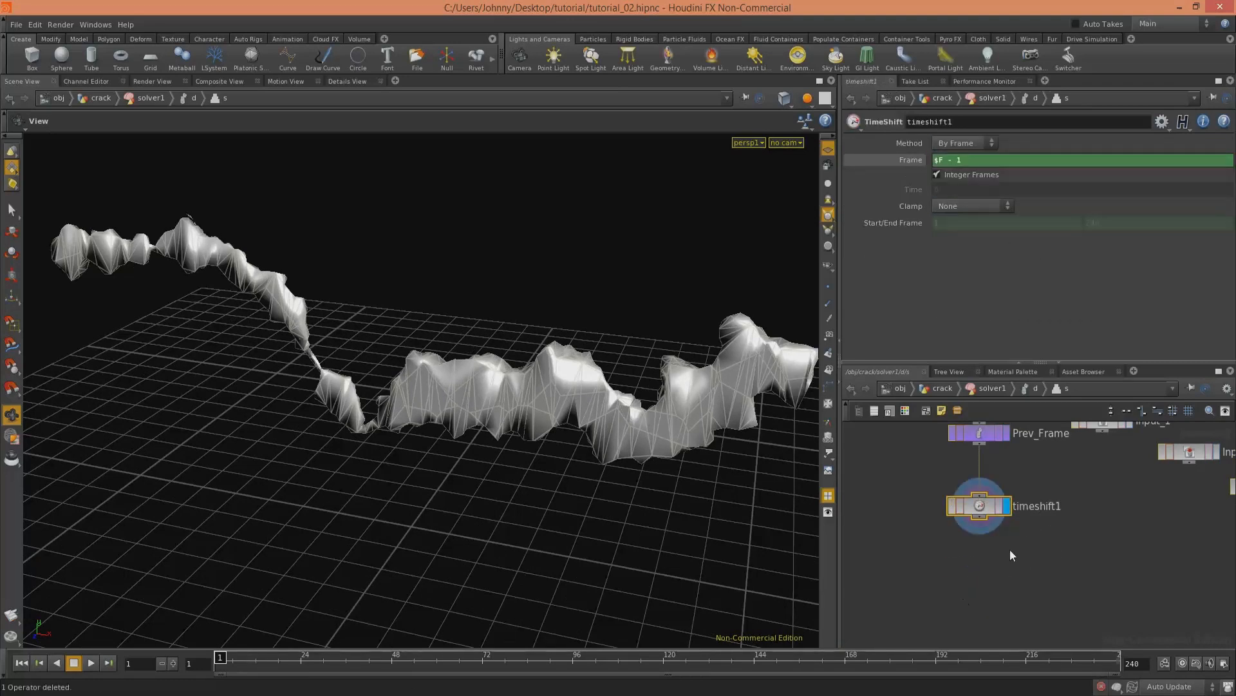
Step: Add a Blast node below timeshift1, connect it to timeshift1 and display its output
key(Tab)
text(blast)
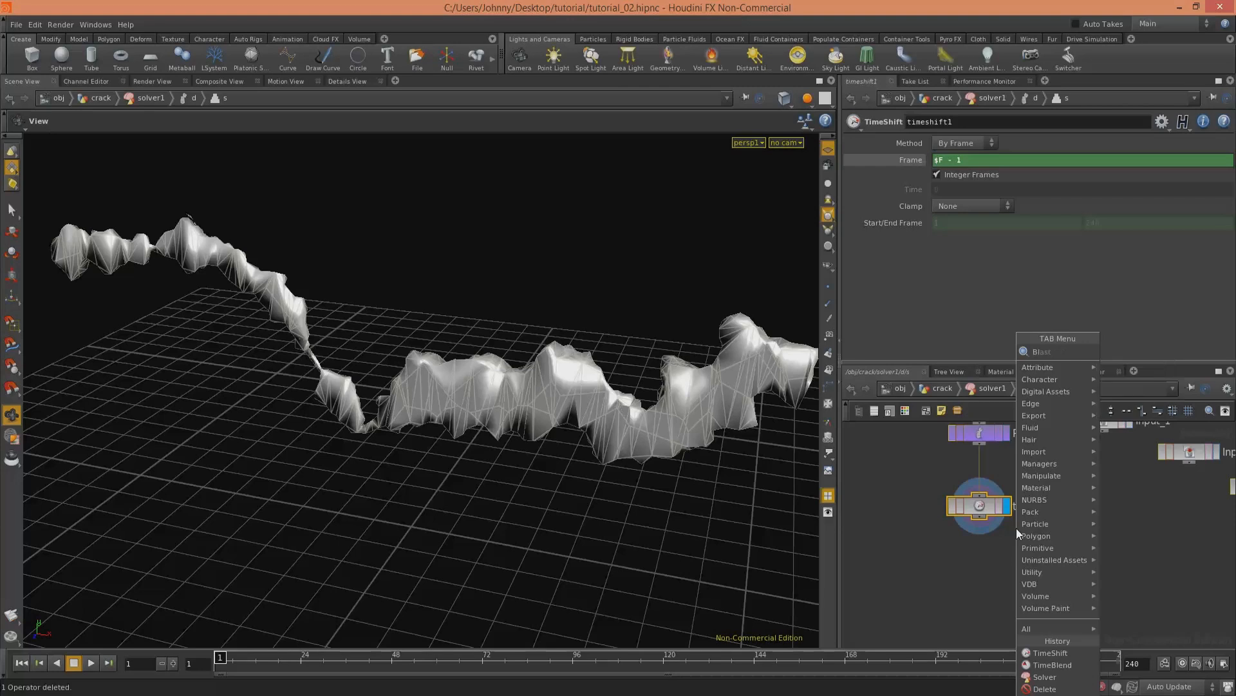
key(Return)
click(985, 546)
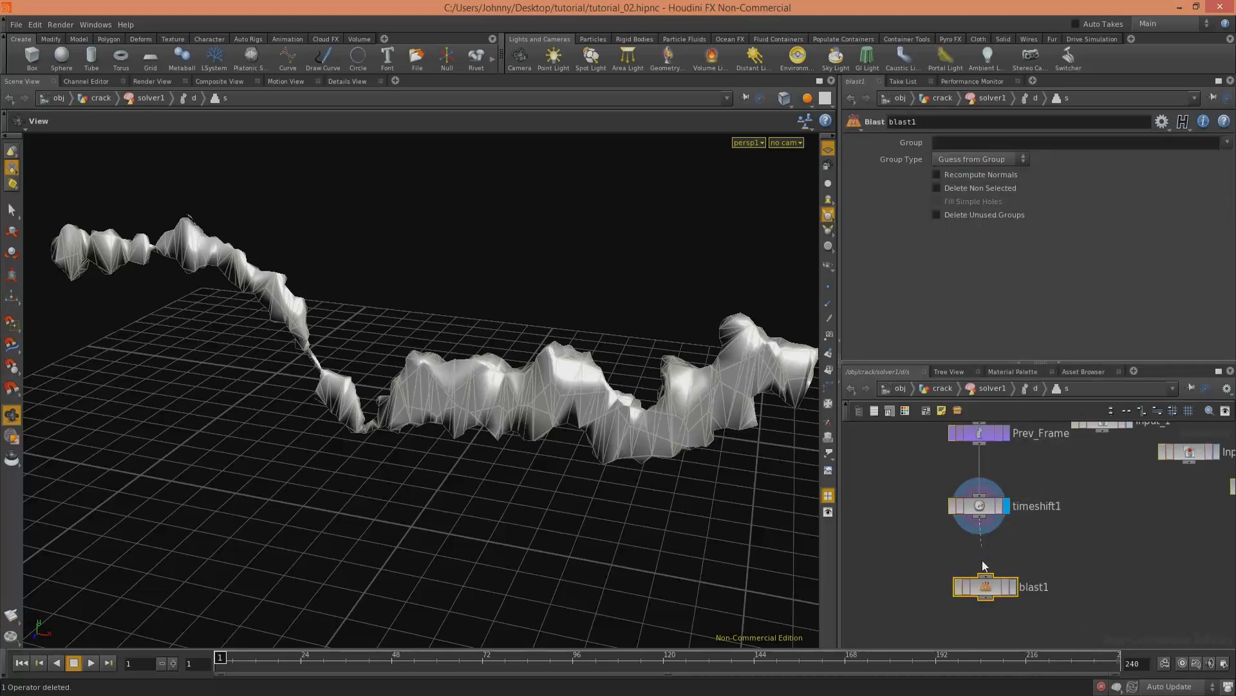
drag(985, 573, 980, 517)
click(1006, 570)
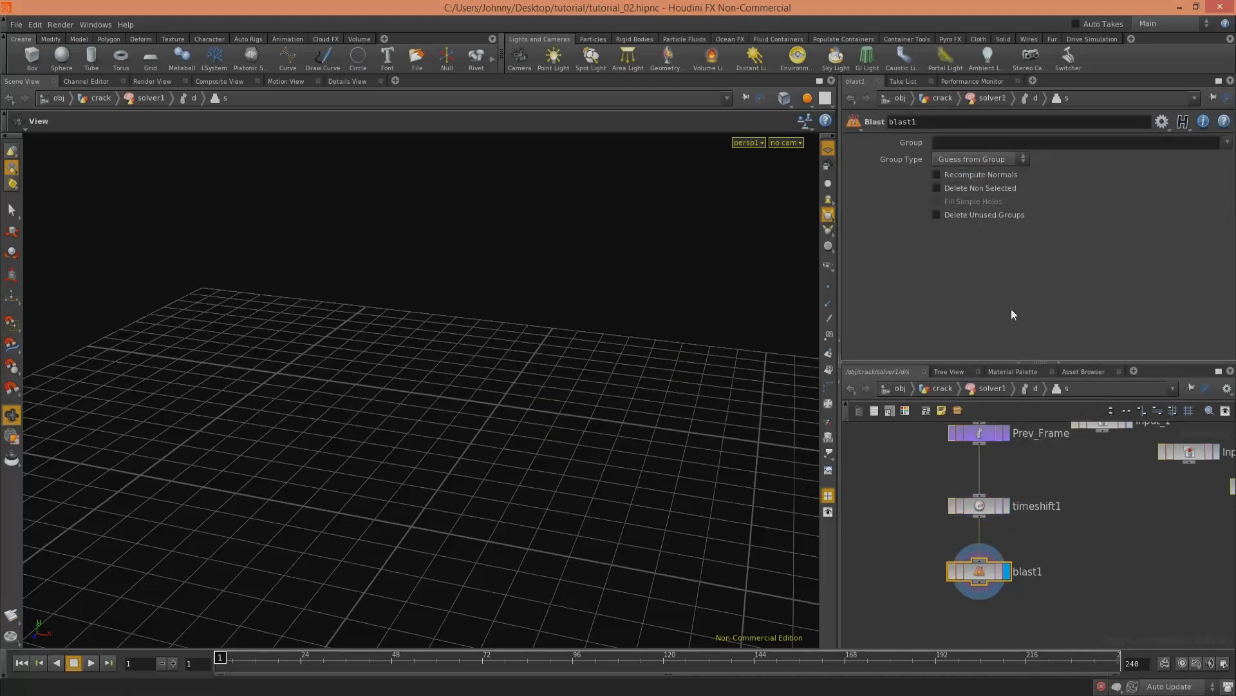
Step: Set blast1 to Primitives with group 0, and enable Delete Non Selected and Delete Unused Groups
click(972, 160)
click(964, 209)
text(0)
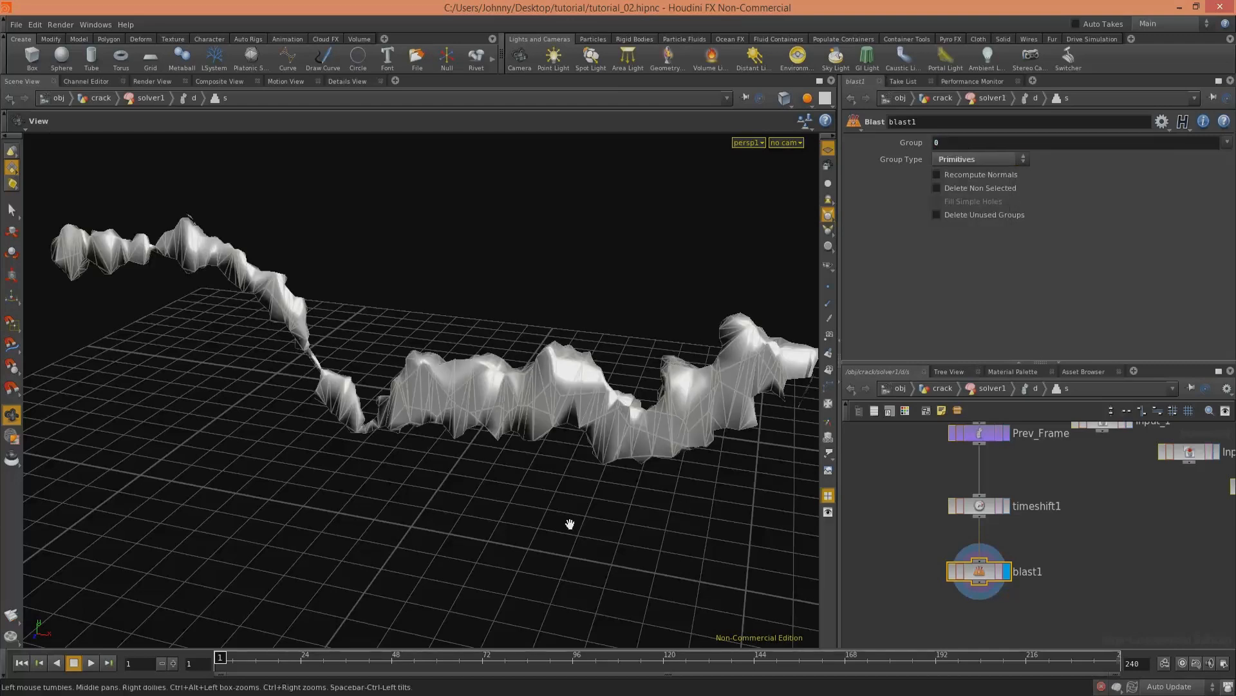
drag(567, 519, 414, 455)
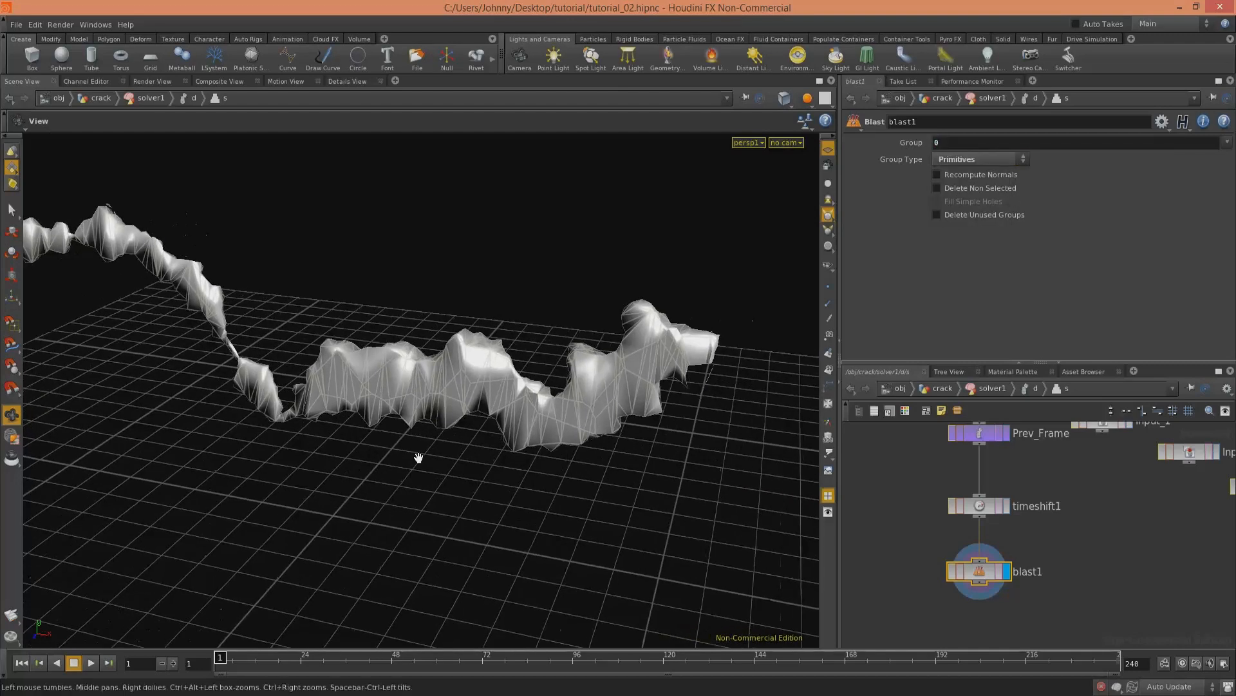
click(946, 188)
drag(741, 320, 715, 361)
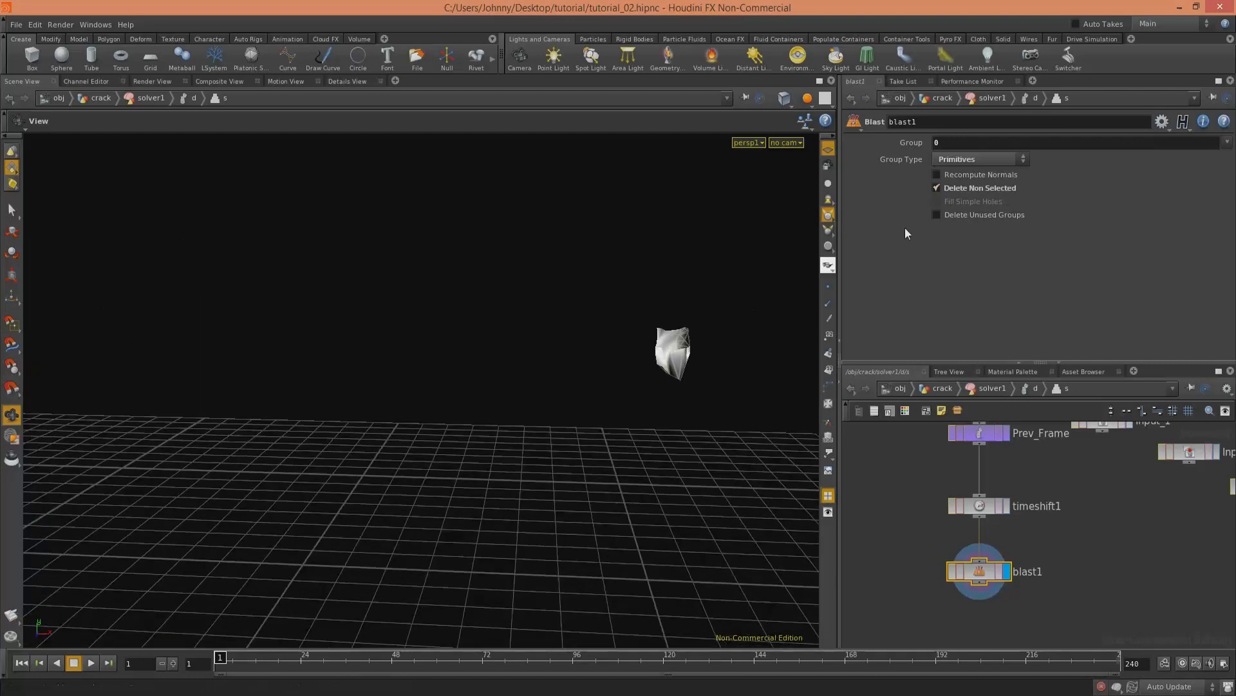
click(937, 214)
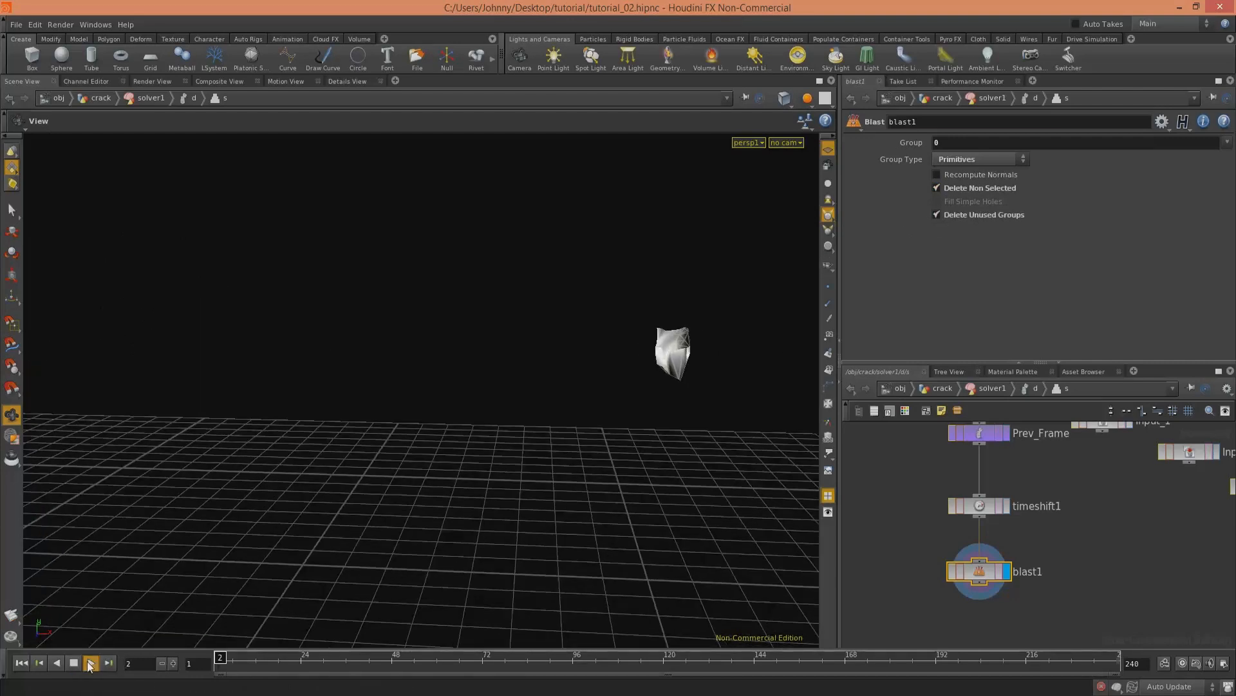
Step: Go up to the crack network, play back solver1's result and return to frame 1
key(Escape)
click(932, 388)
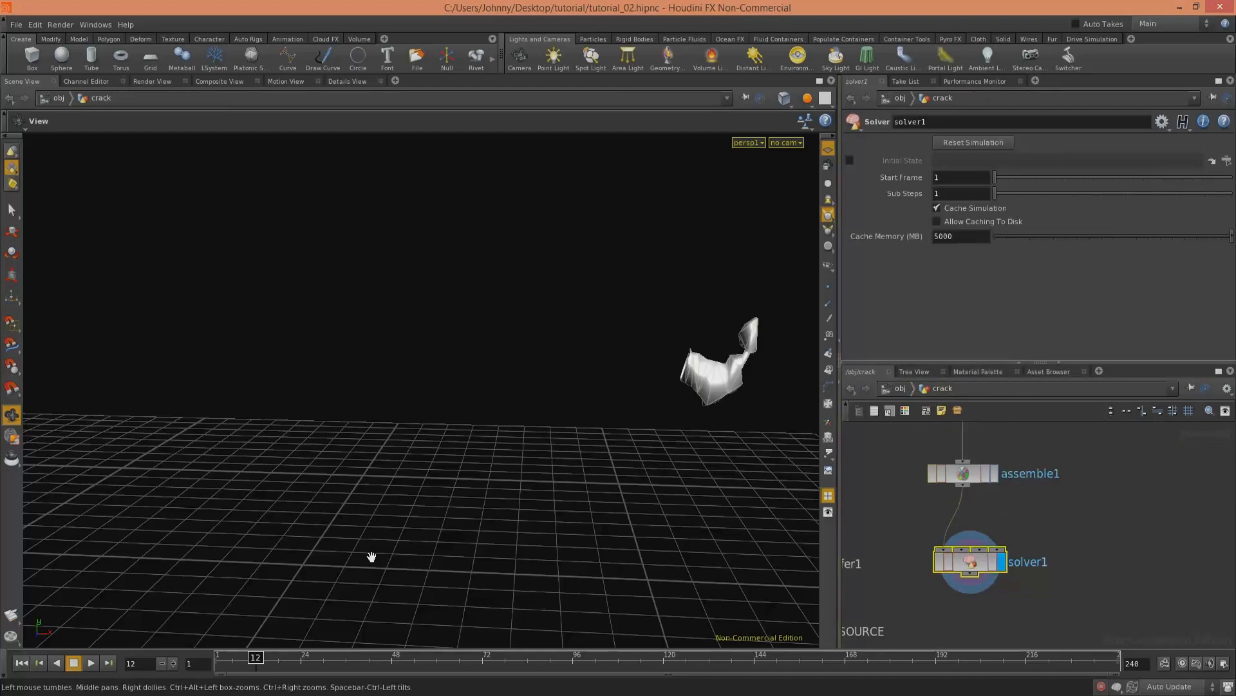
click(91, 663)
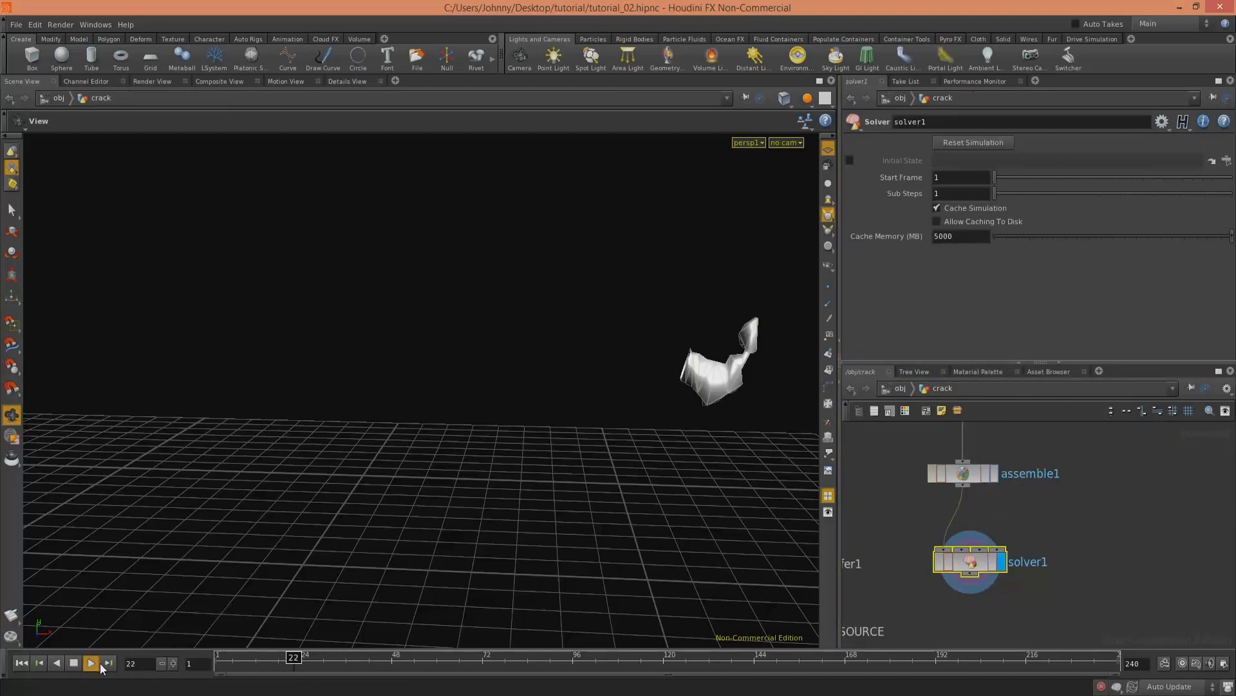
click(21, 663)
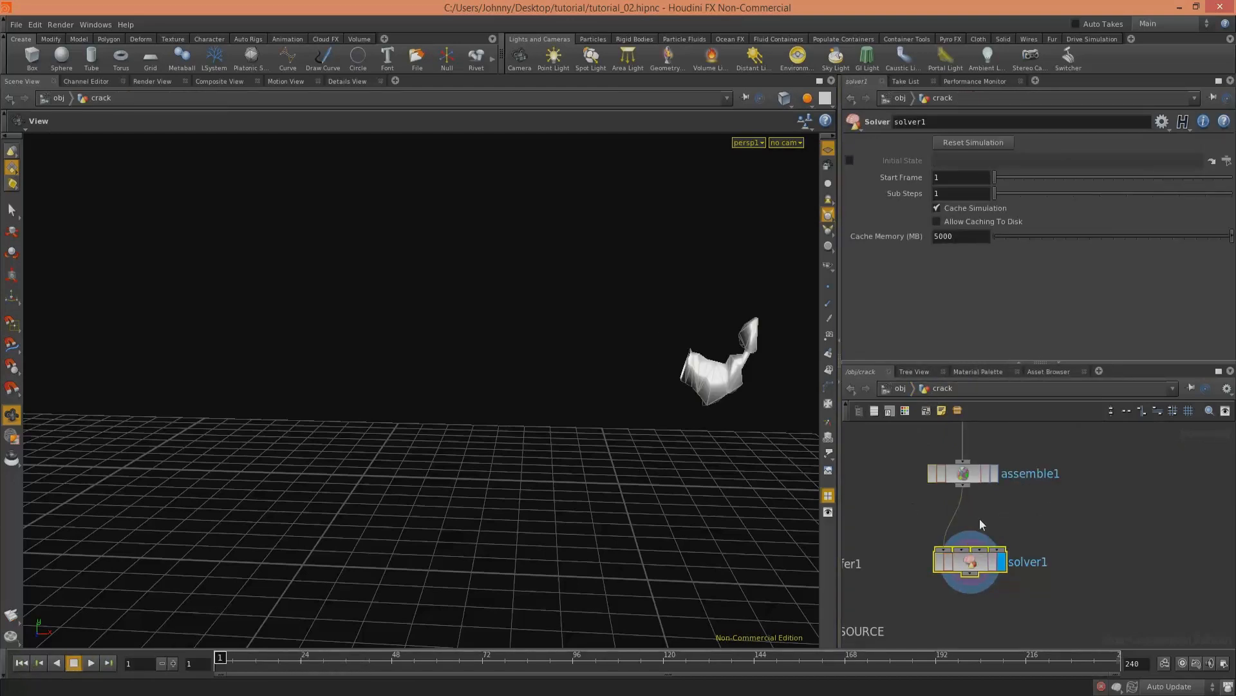
Step: Turn off Delete Non Selected on blast1 inside solver1, and play back the result in the crack network
double_click(973, 575)
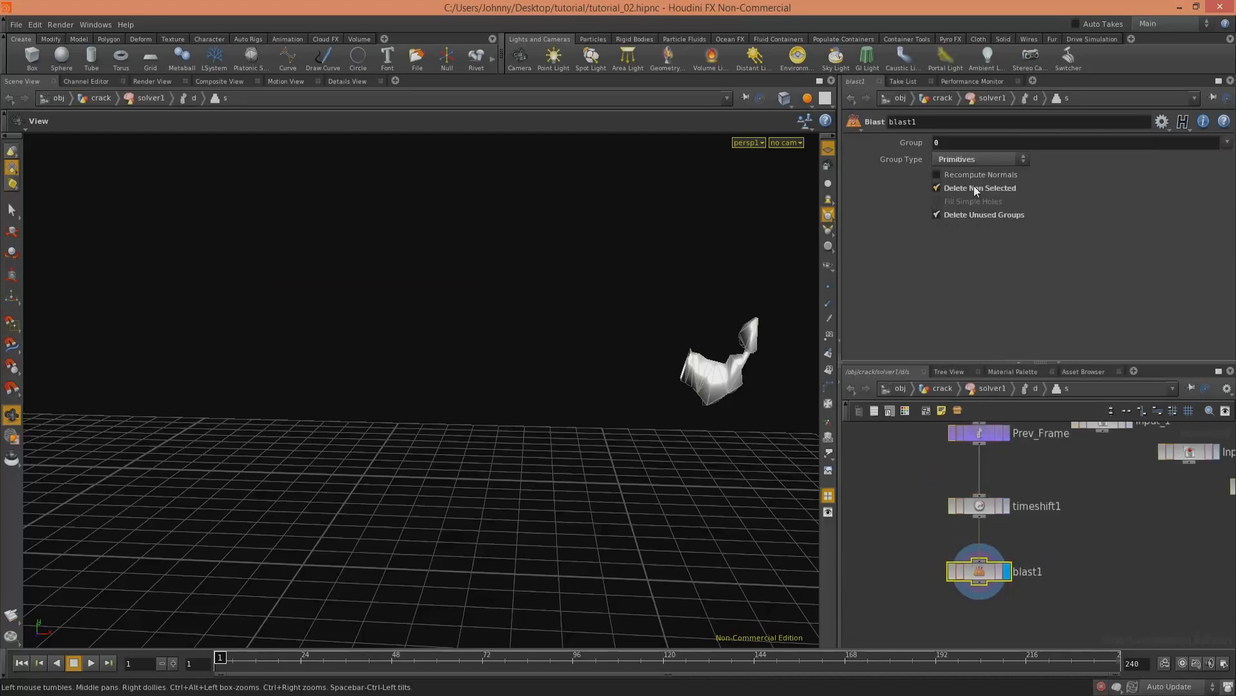
click(937, 187)
click(939, 389)
click(91, 662)
click(73, 663)
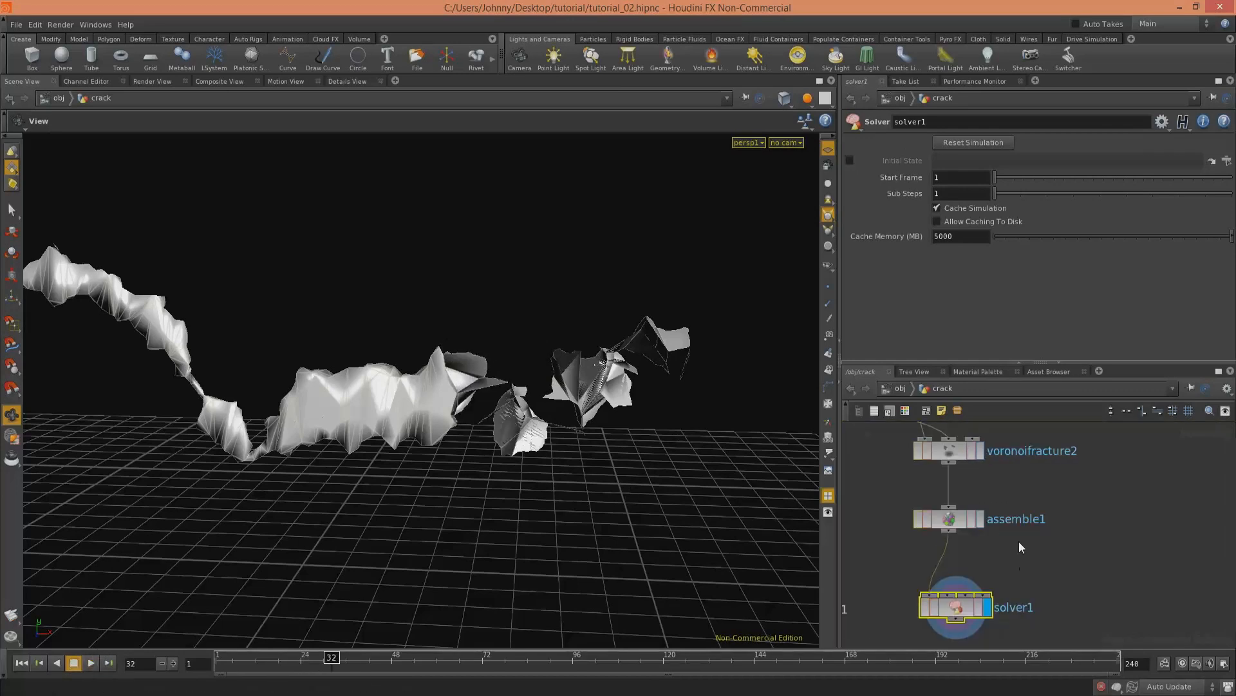
Step: Enable Create Groups on assemble1 and replay the solver's animation
click(973, 510)
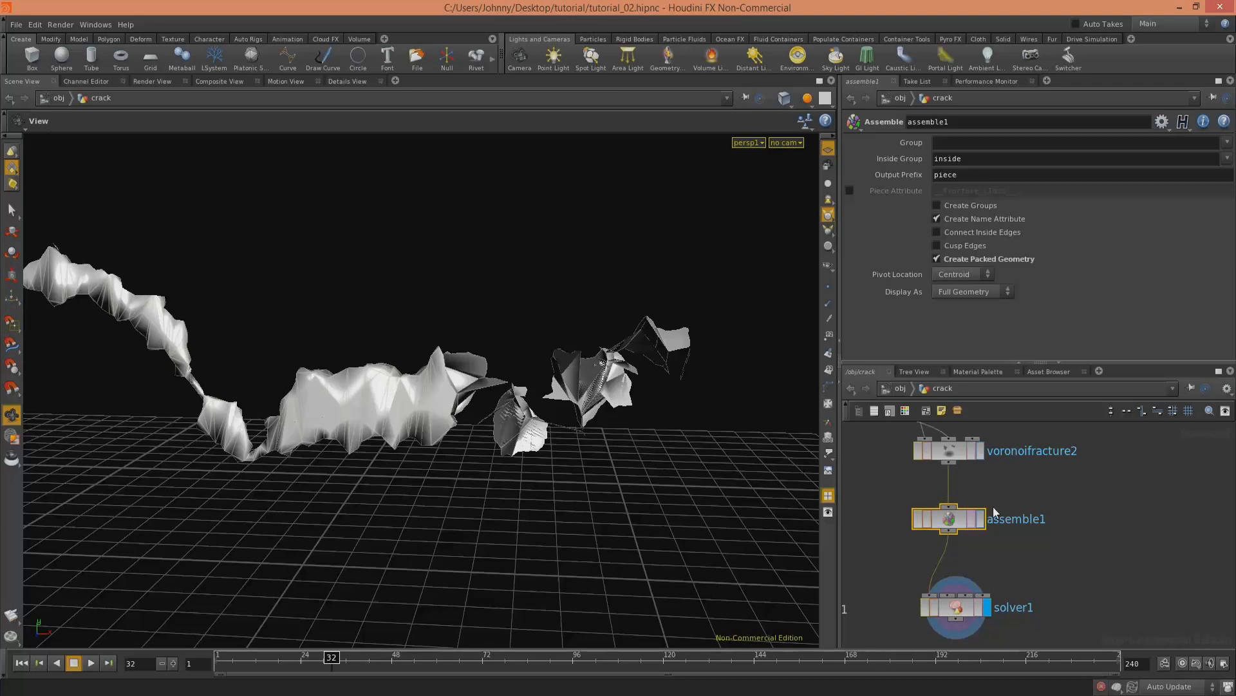
click(952, 205)
click(74, 663)
click(91, 663)
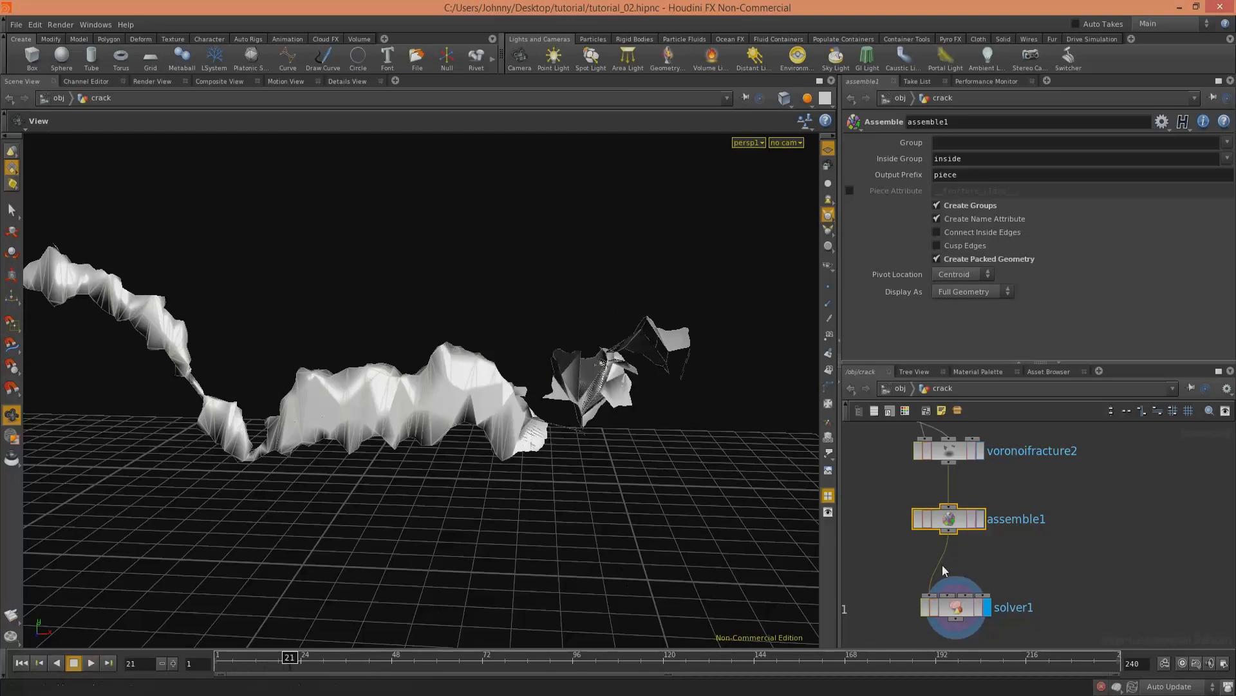
Step: Delete assemble1 and, inside solver1, replace blast1 with a Delete node connected below timeshift1
click(956, 607)
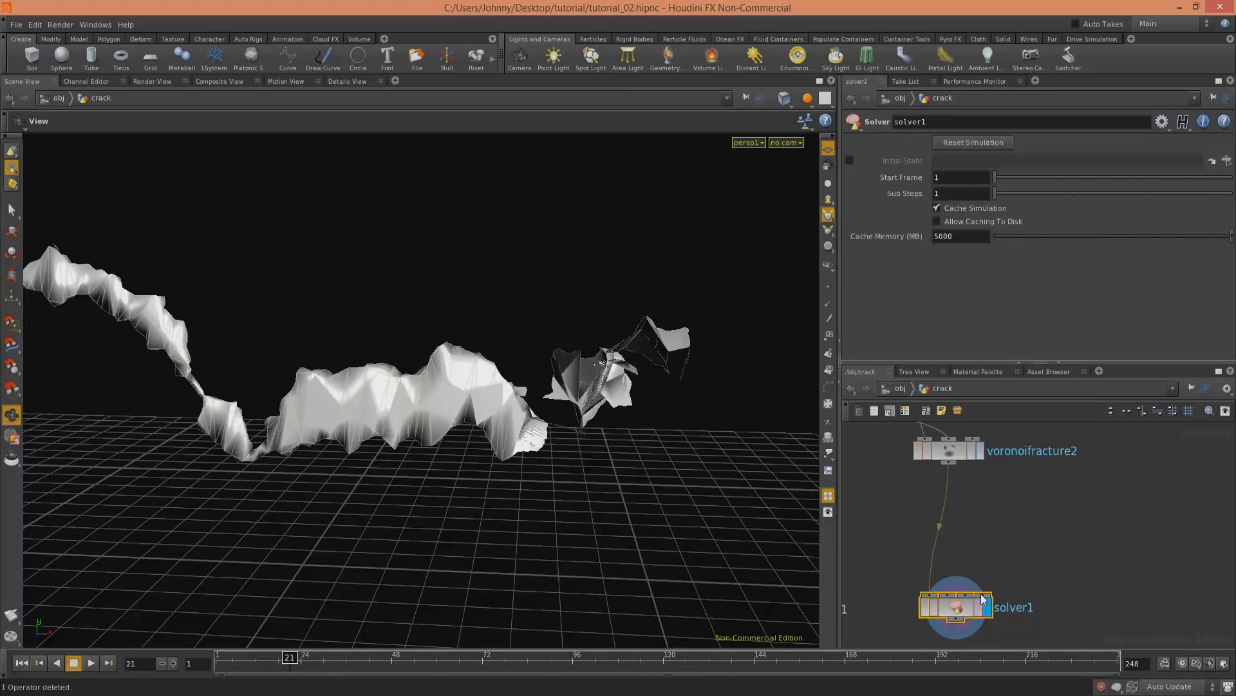
double_click(960, 609)
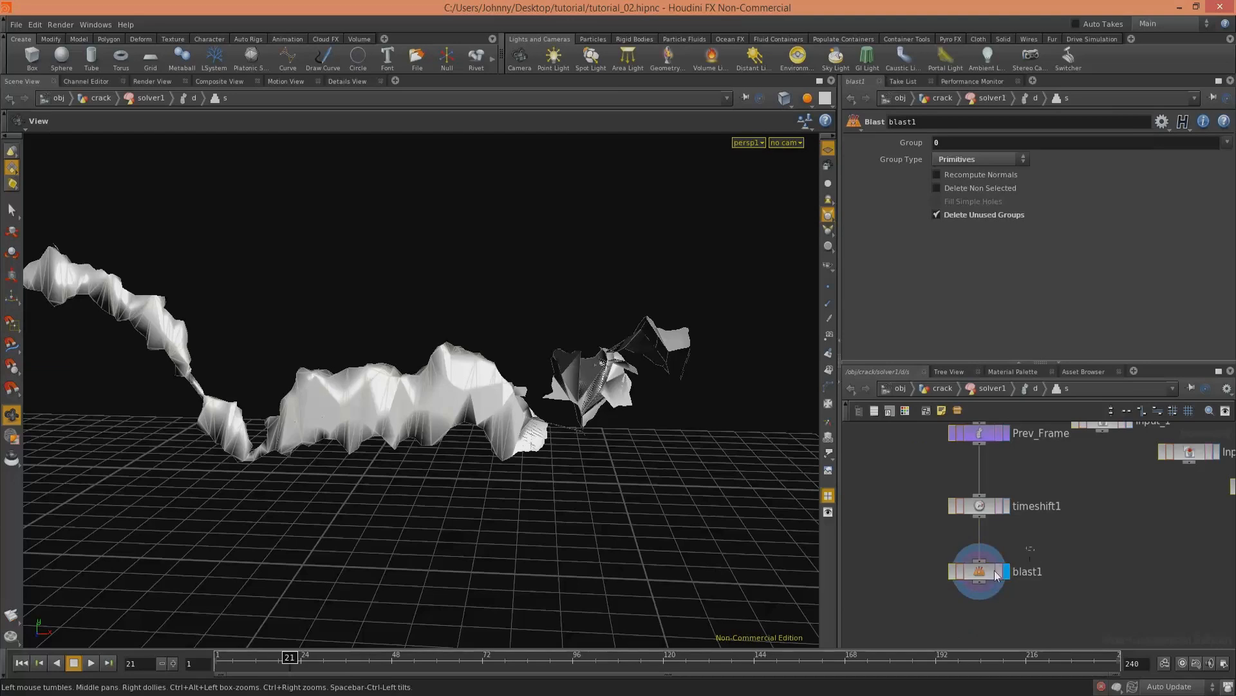
key(Delete)
key(Tab)
text(de)
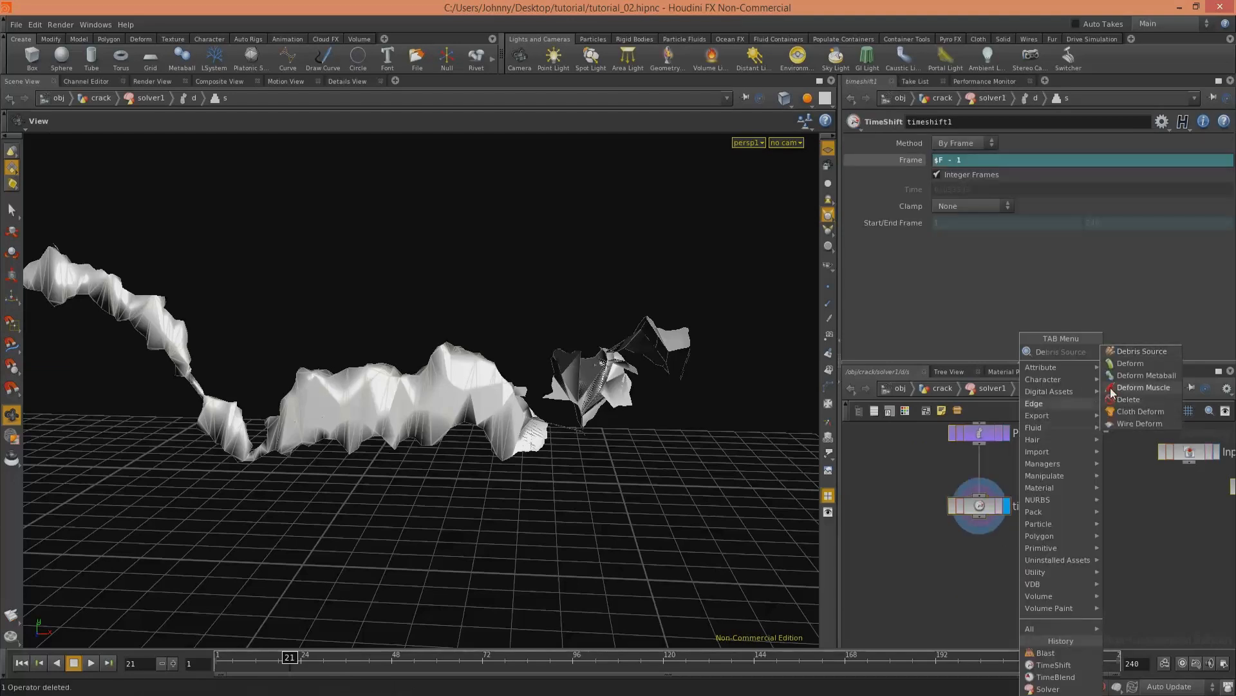
click(1123, 395)
click(979, 573)
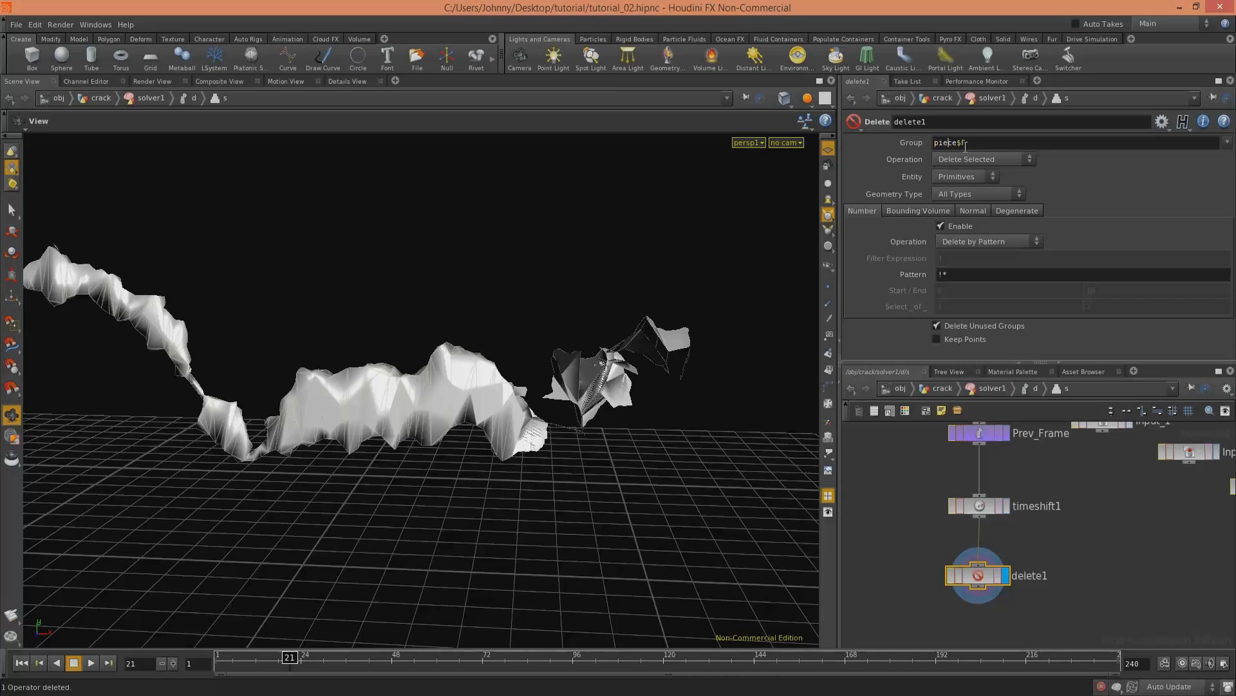
Step: Set delete1's group to piece`$F` and play the animation from frame 1
key(Return)
click(91, 664)
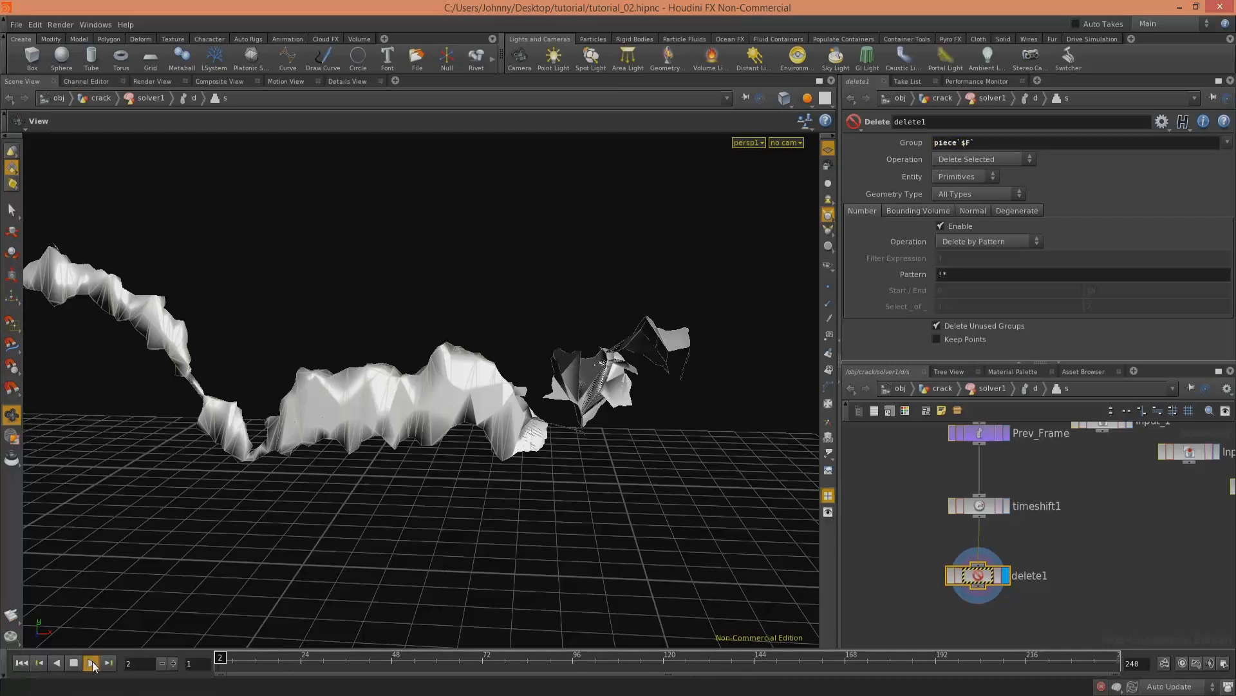
click(74, 664)
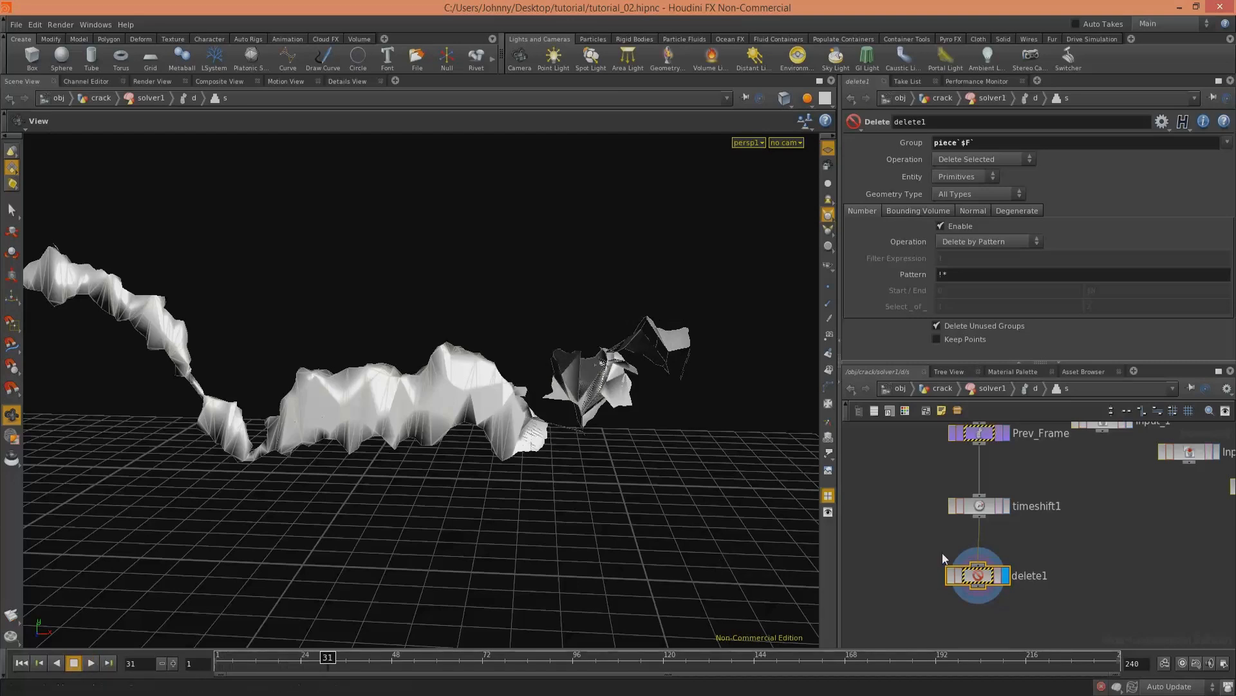
Step: Clear the group on delete1 and go back up to the crack network
triple_click(987, 143)
key(BackSpace)
click(968, 177)
click(1072, 241)
click(942, 389)
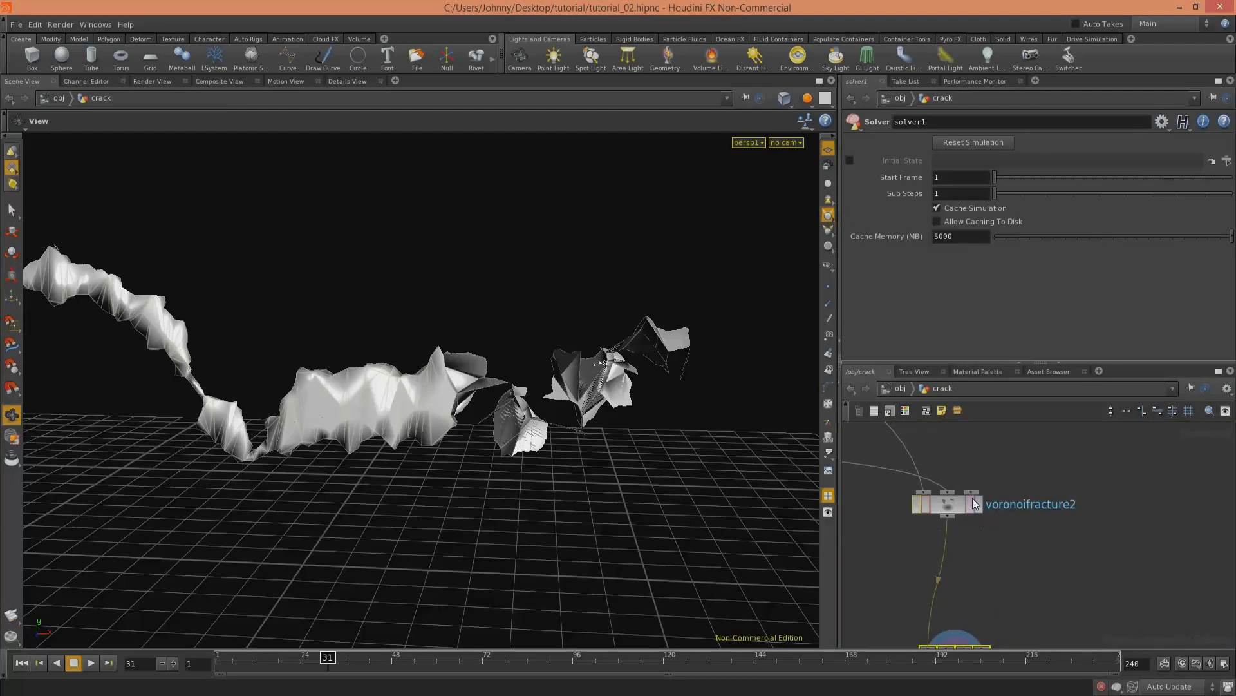
Step: Display voronoifracture2 and insert a Pack node between it and solver1
key(Tab)
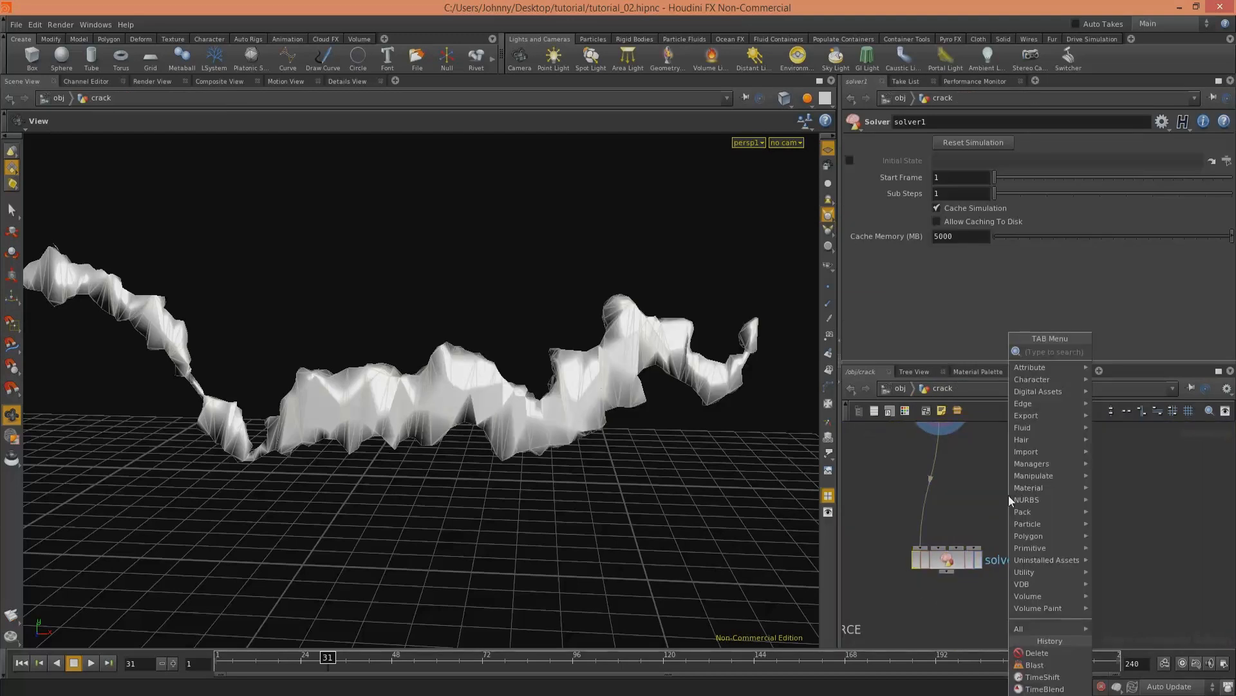
drag(1008, 496, 955, 479)
click(933, 484)
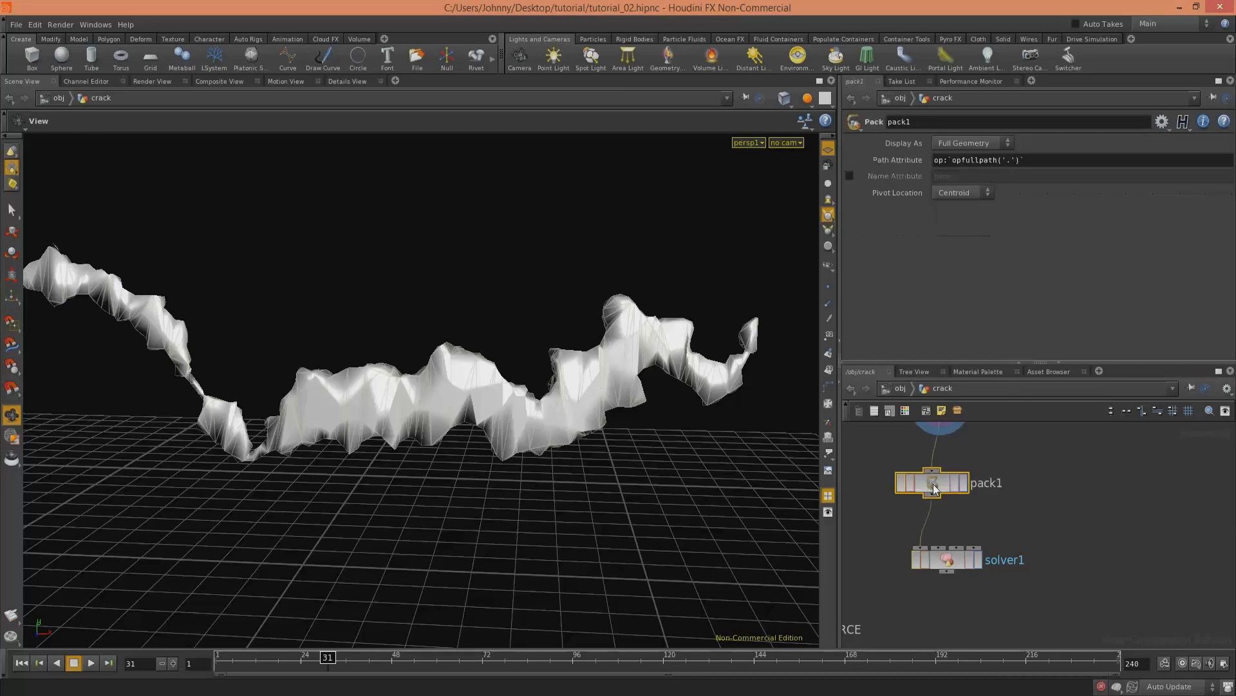
Step: Check pack1's Display As and Pivot Location options, and try its Name Attribute on and off
click(973, 144)
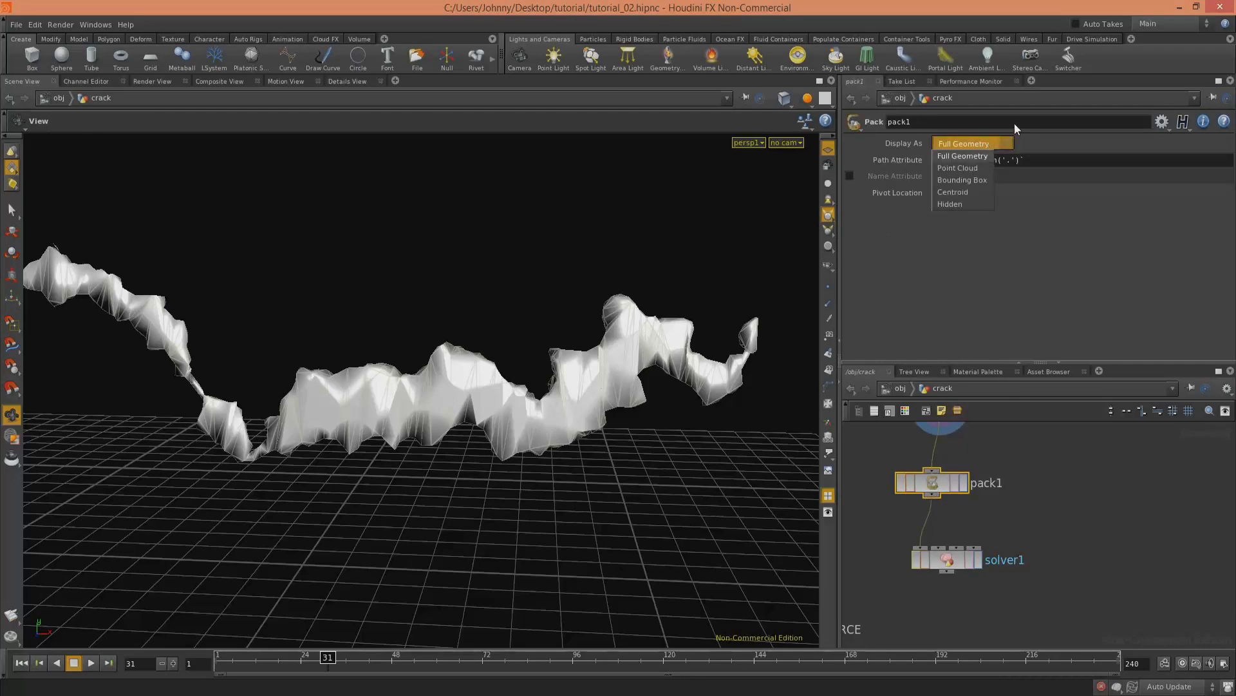
click(1030, 98)
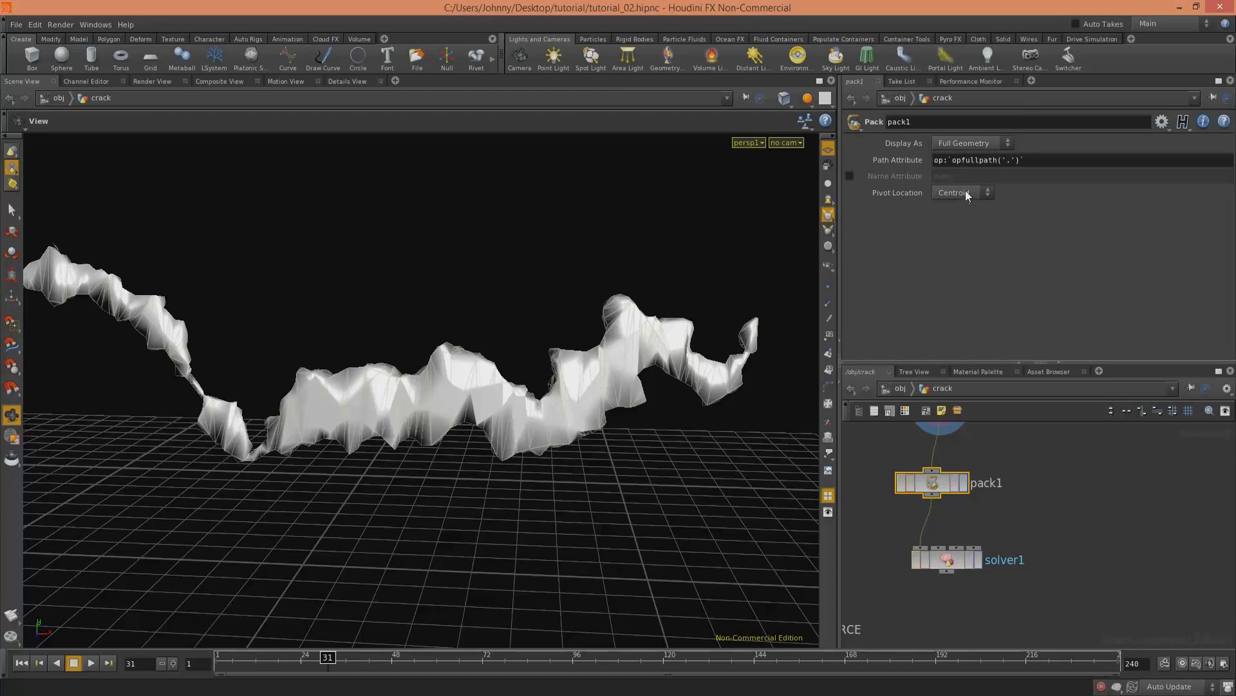
click(1038, 195)
click(850, 175)
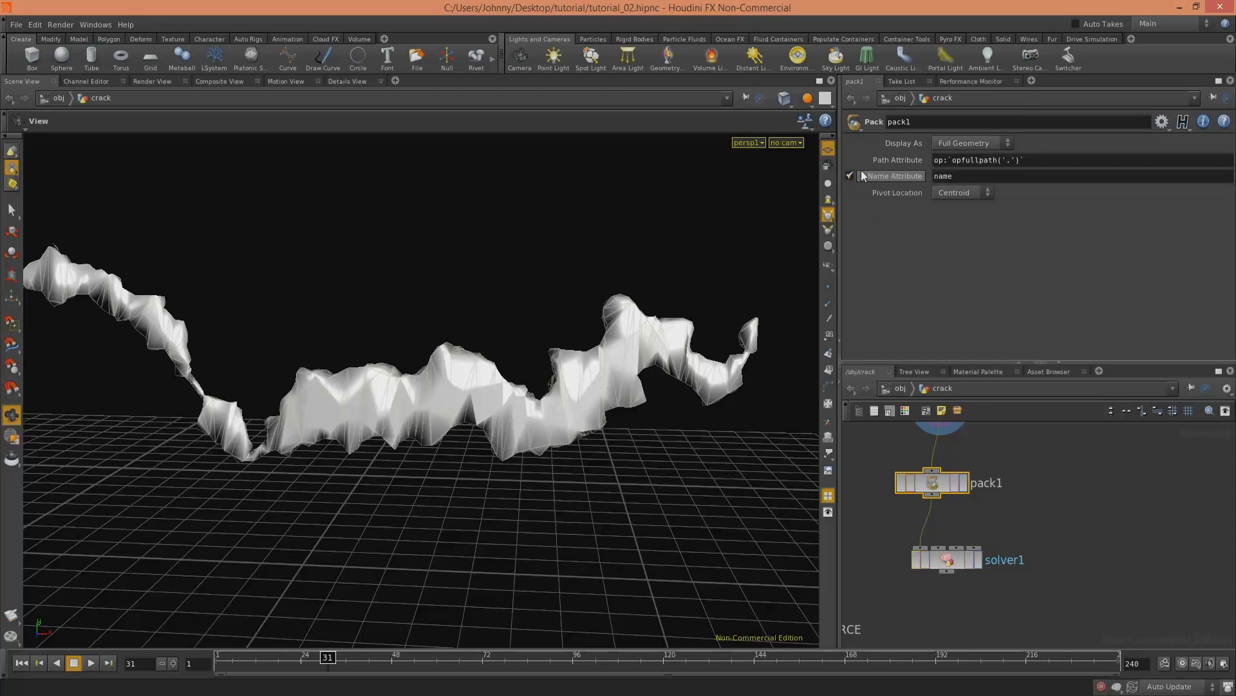
click(850, 175)
drag(700, 240, 393, 384)
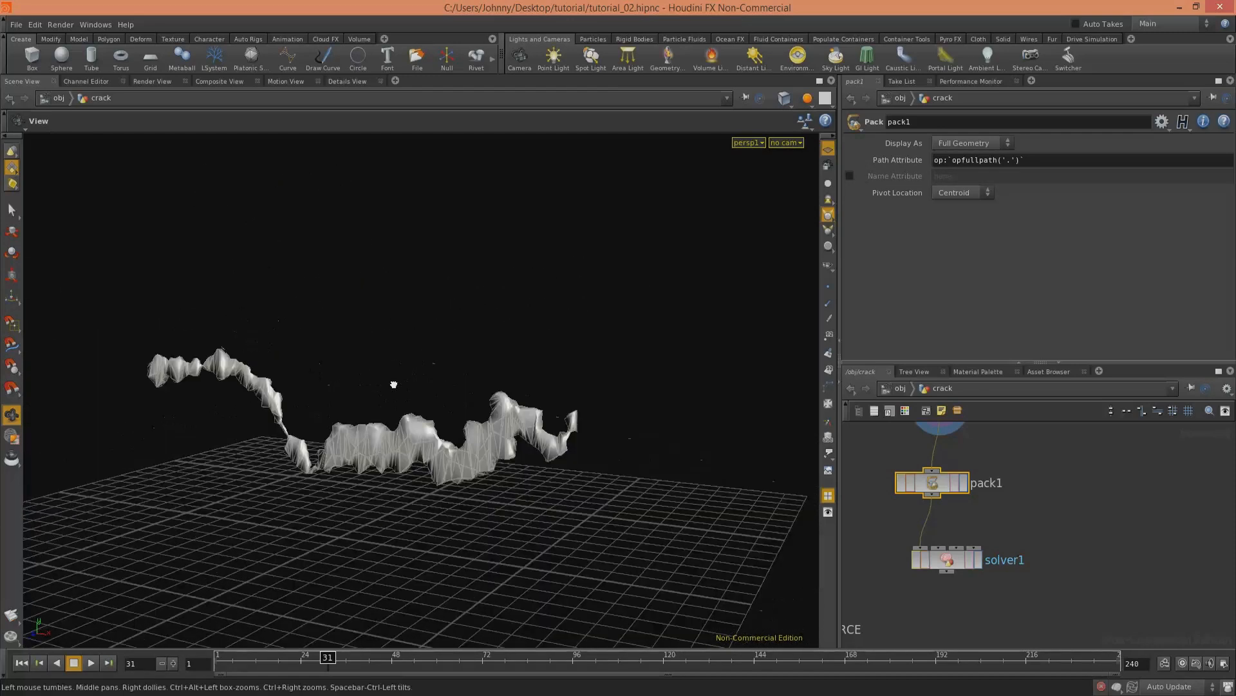
Step: Add an Exploded View node, connect it to voronoifracture2 and display the separated pieces
middle_drag(1005, 518, 1028, 594)
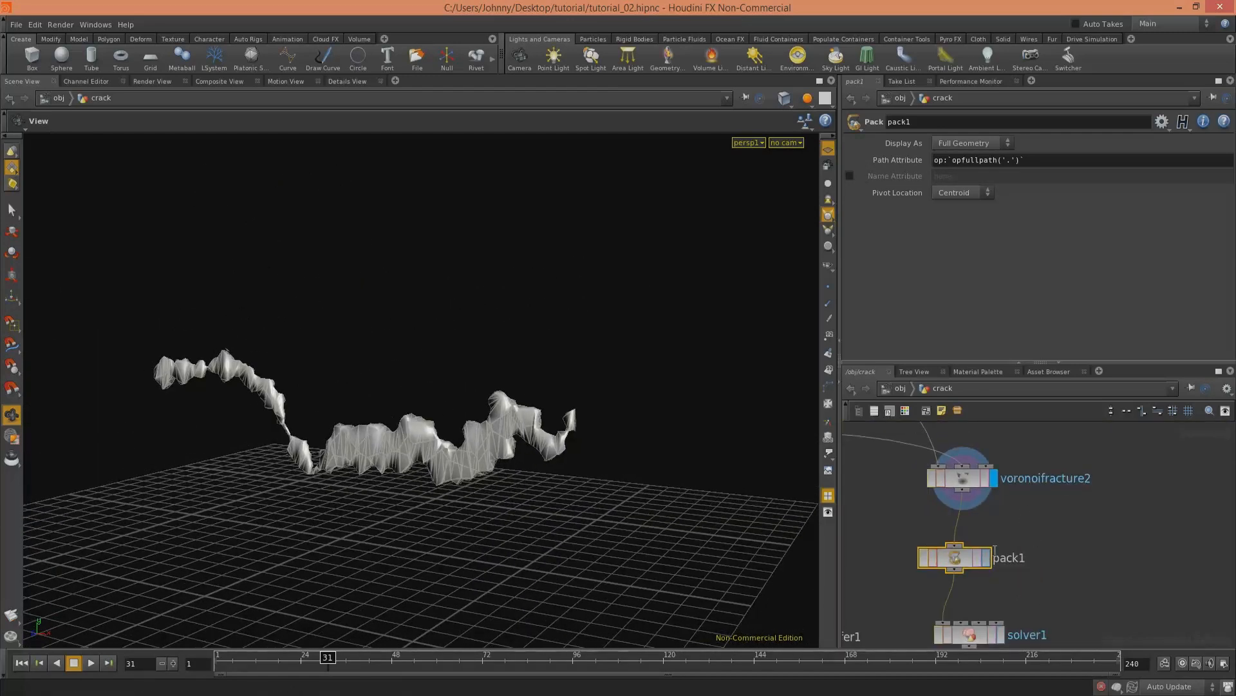
middle_drag(995, 551, 982, 496)
key(Tab)
text(ex)
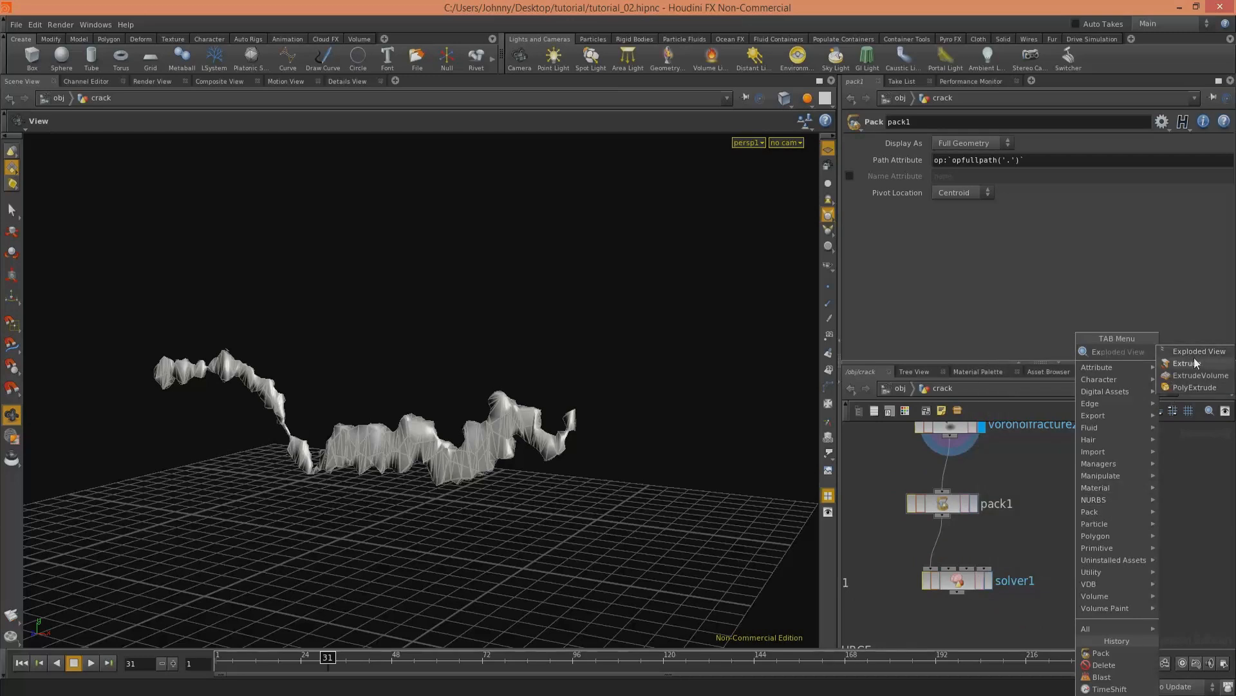
key(Return)
click(1095, 512)
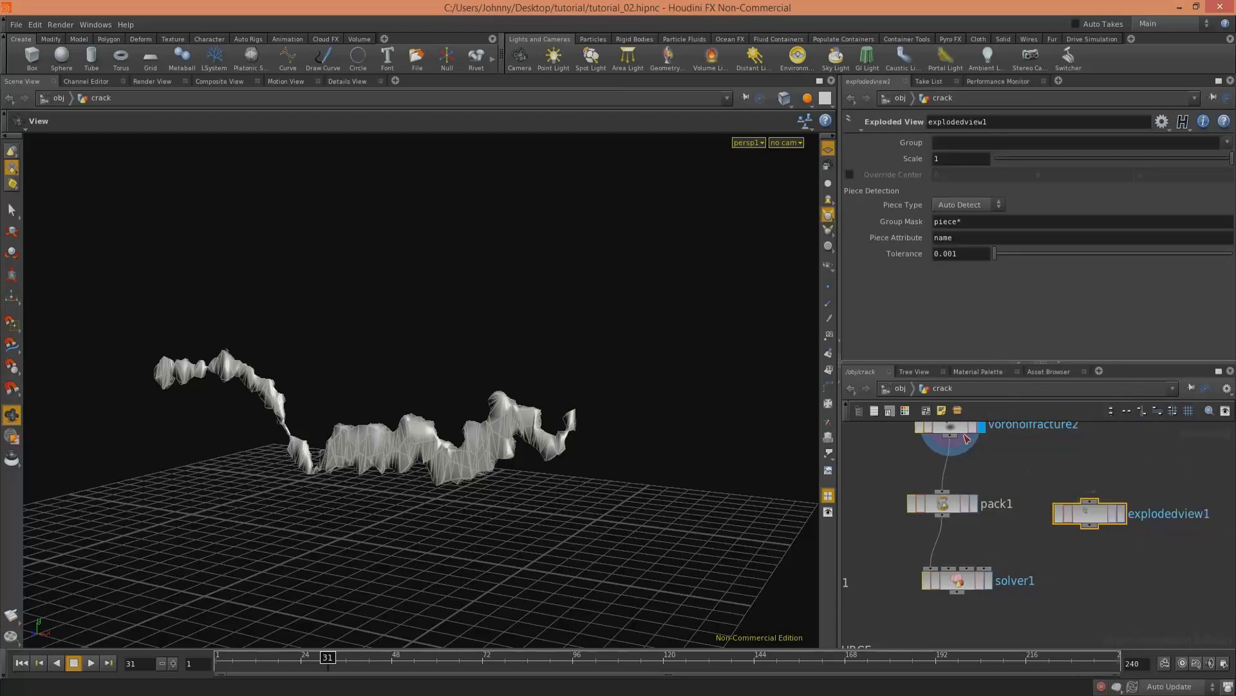
click(1121, 513)
drag(335, 412, 548, 361)
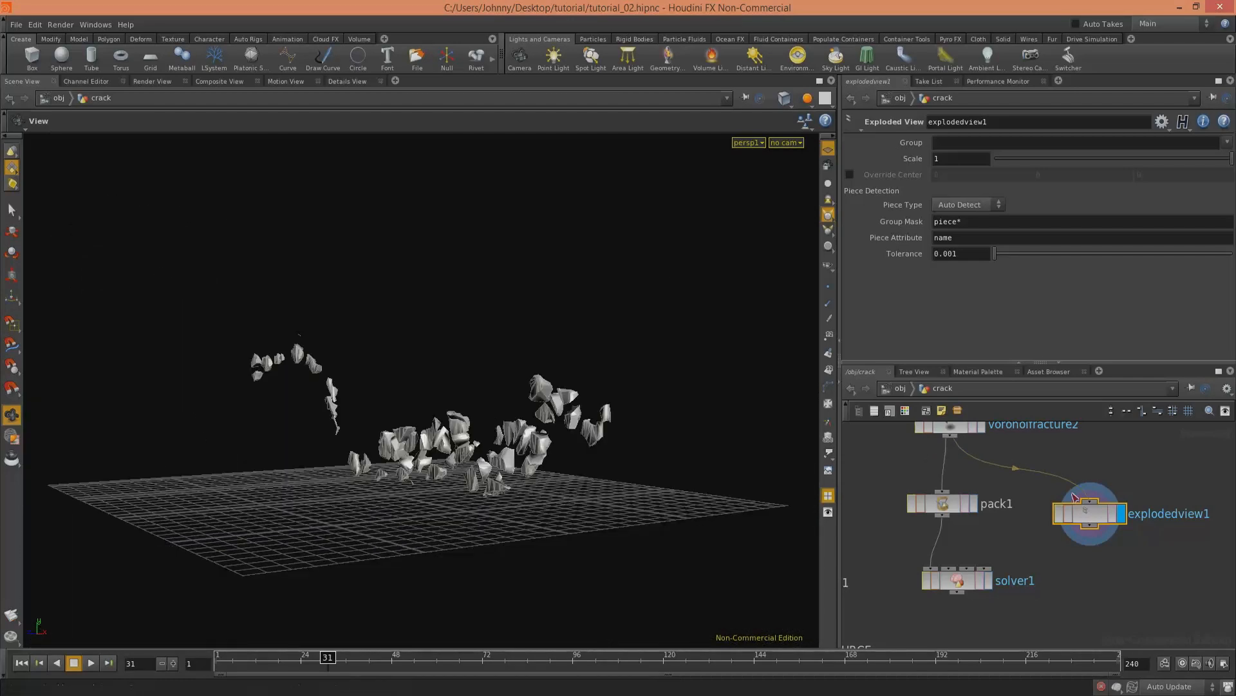
Step: Rewire the Exploded View node to pack1's output and inspect how the packed geometry separates
key(Delete)
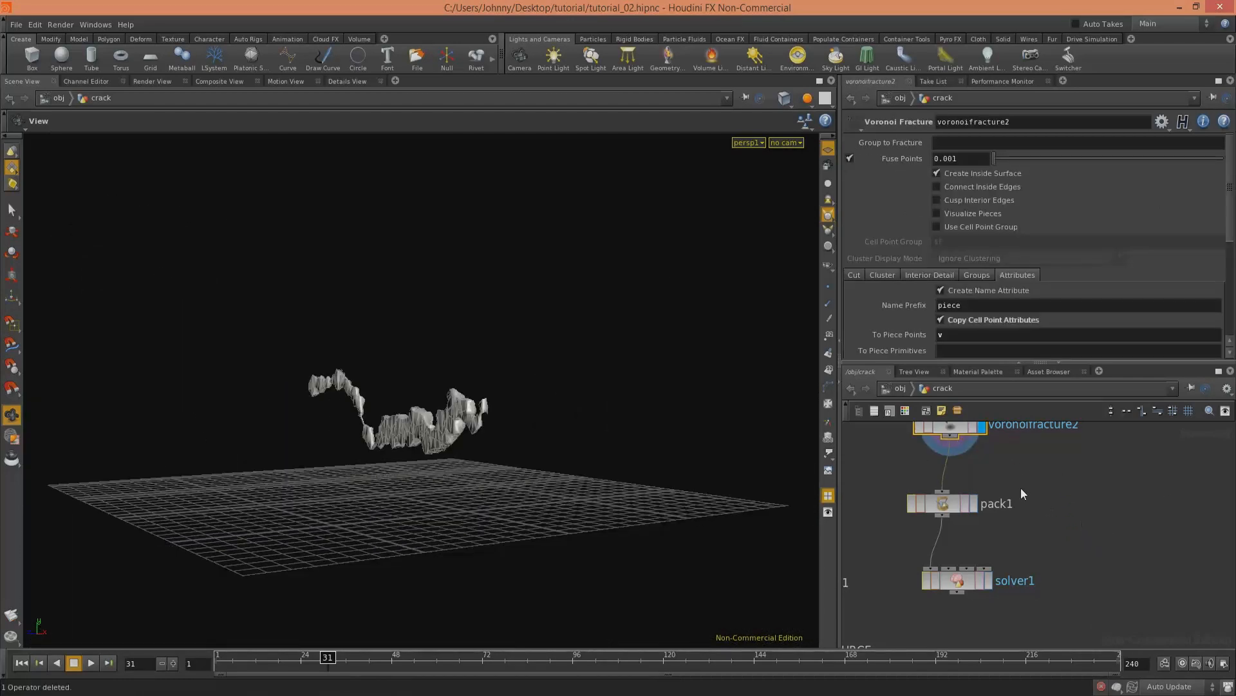
key(ctrl+z)
drag(1032, 469, 960, 506)
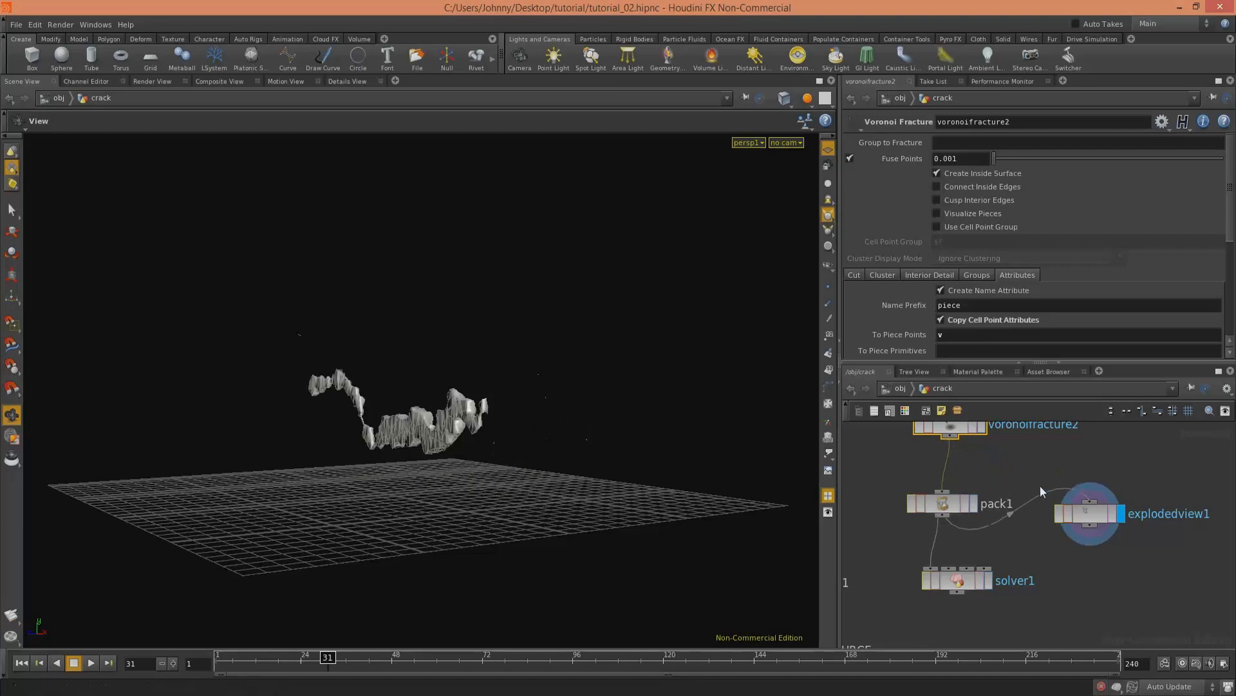
drag(647, 466, 463, 444)
scroll(667, 395, up, 5)
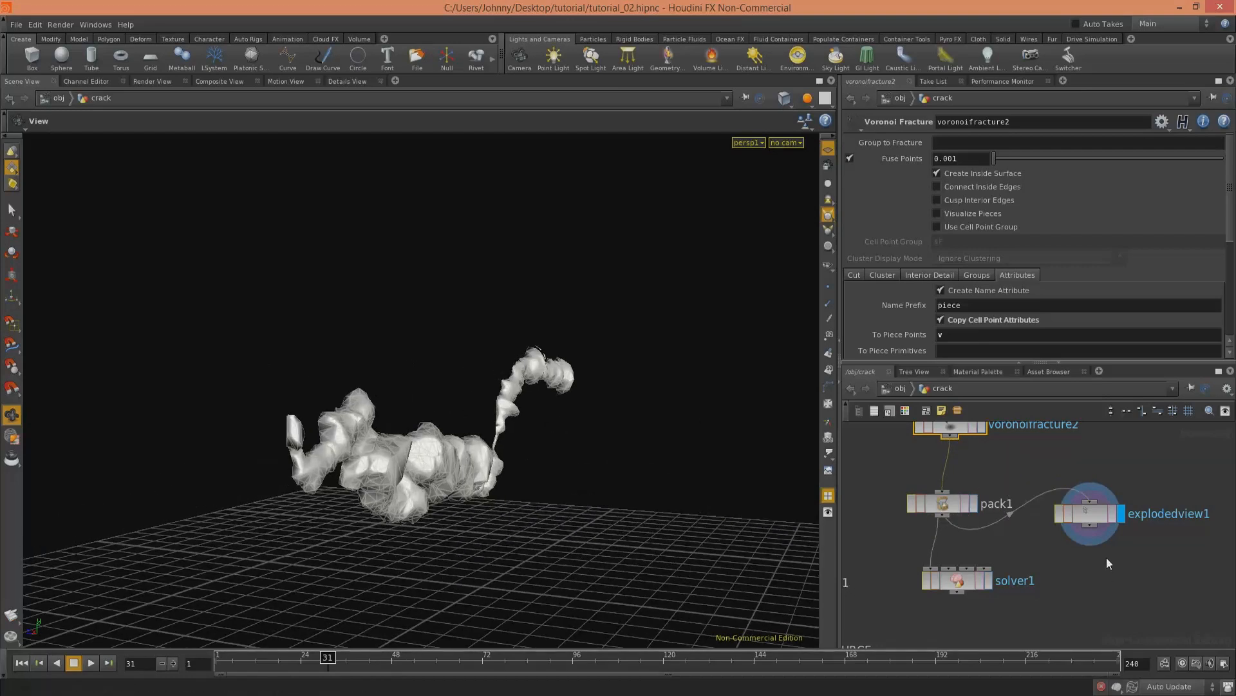
drag(1095, 514, 1139, 565)
Step: Replace the pack1 node with an Assemble node between voronoifracture2 and solver1
click(975, 510)
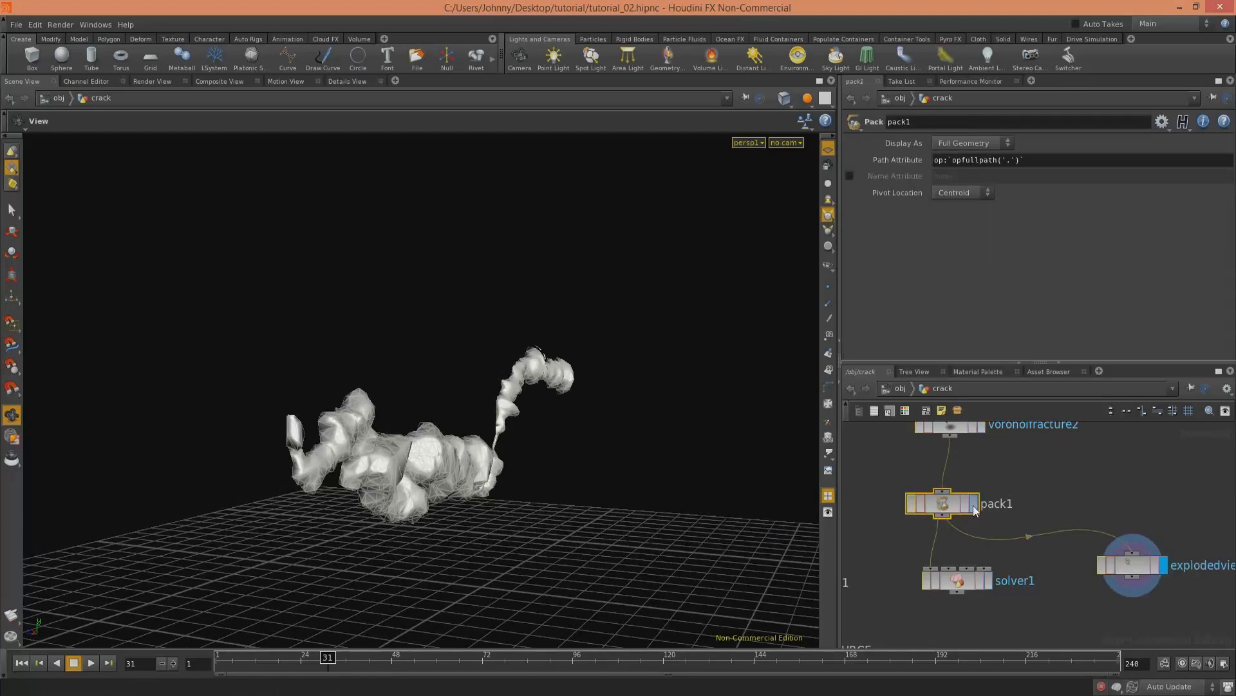
middle_drag(1013, 477, 995, 520)
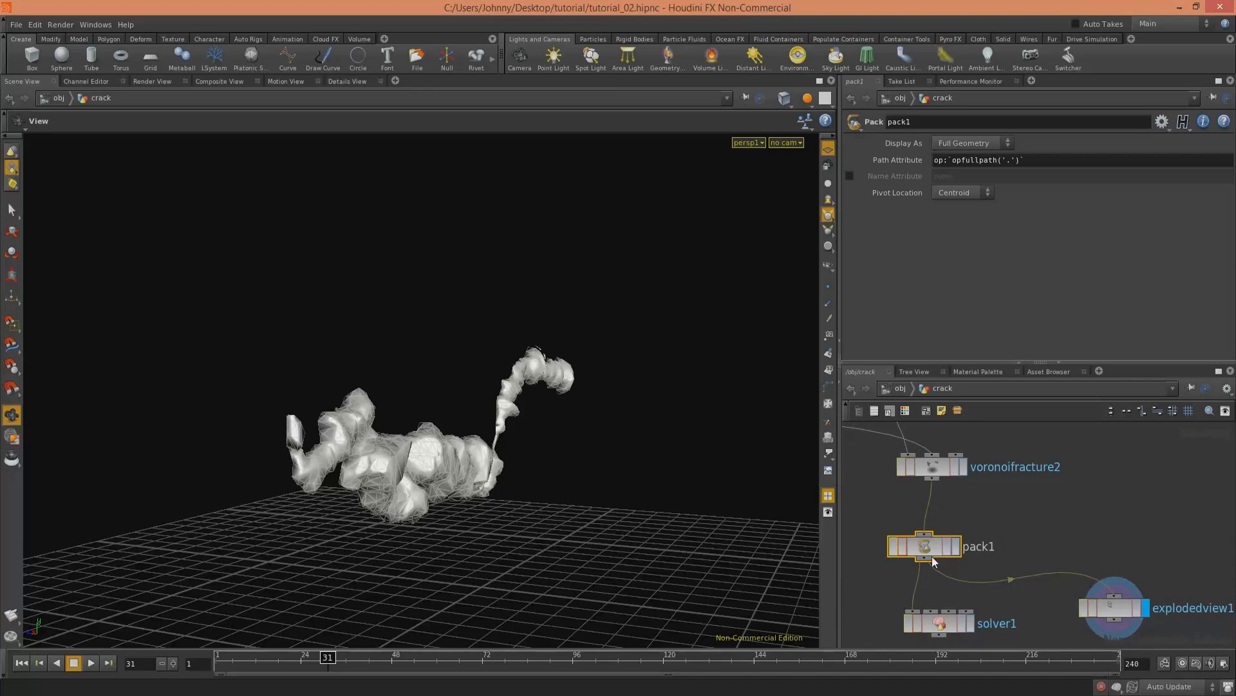
key(Delete)
key(Tab)
text(ass)
key(Return)
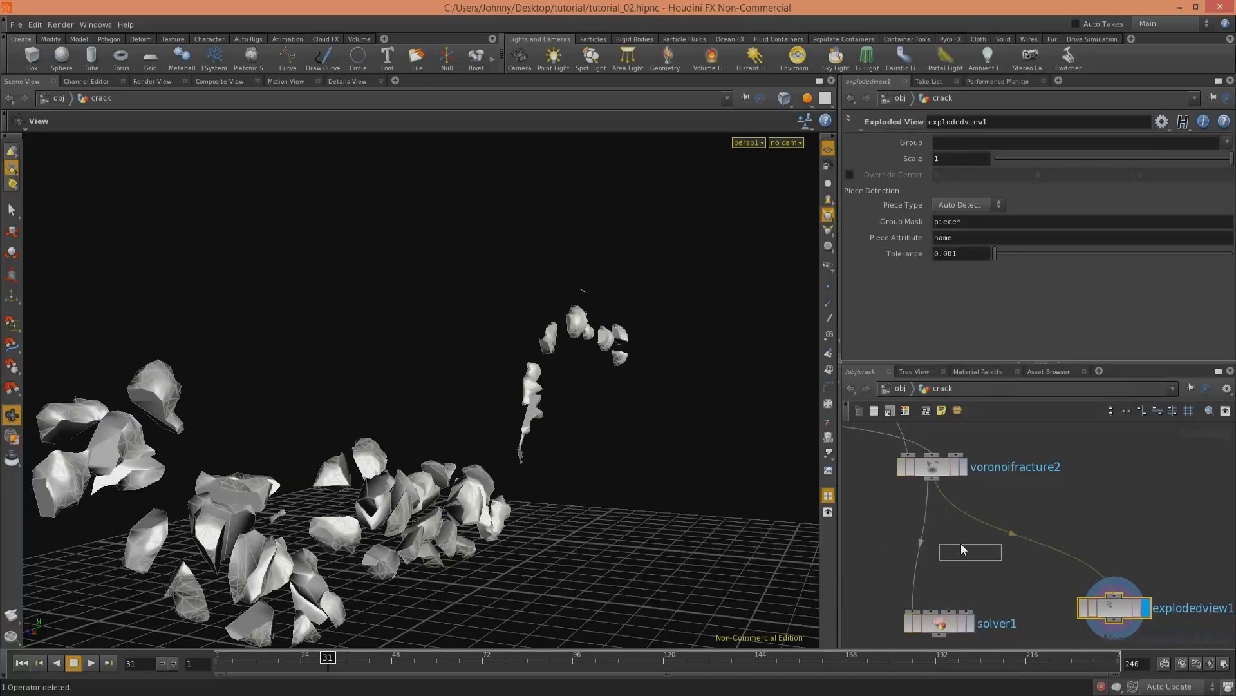
click(957, 529)
Step: Rewire the Exploded View node to assemble1's output and enable Create Packed Geometry and Connect Inside Edges on assemble1
click(1023, 537)
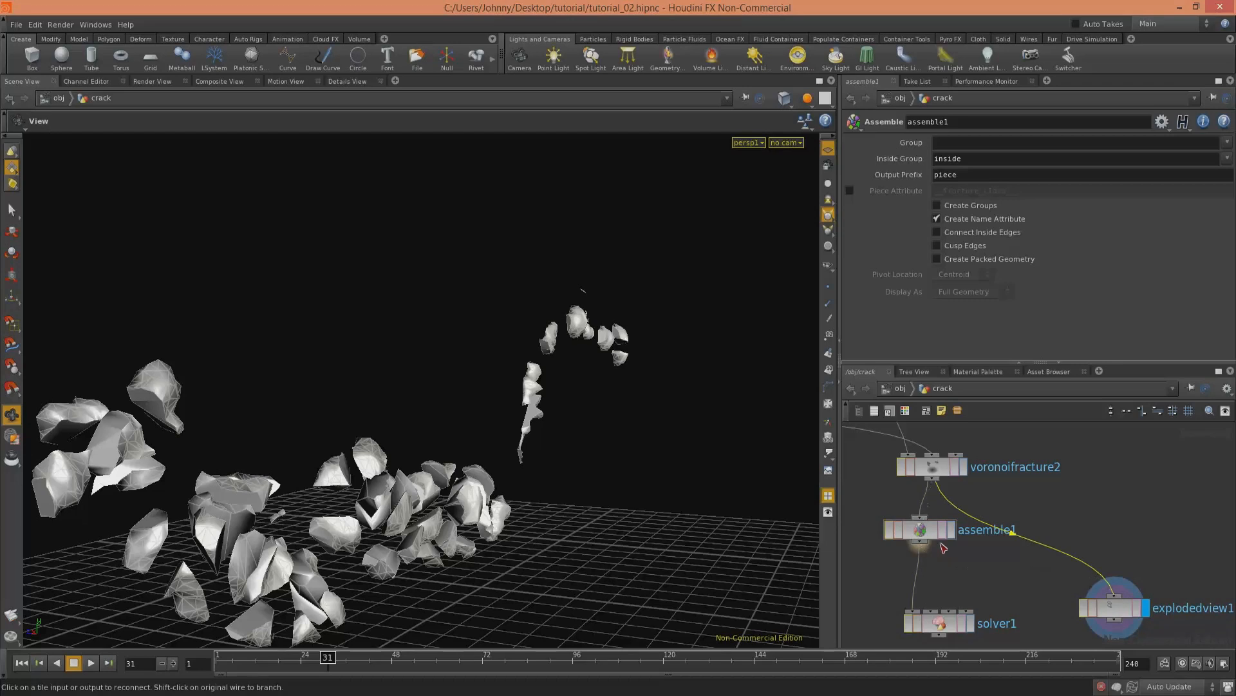
click(920, 543)
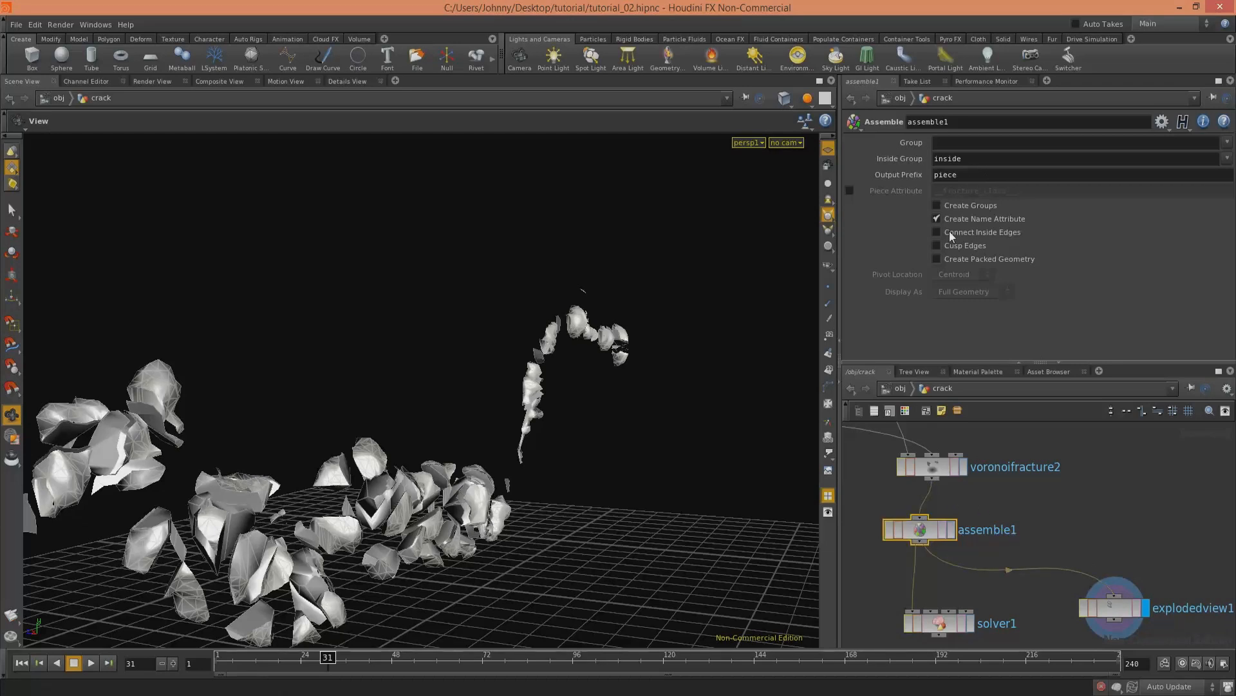
click(951, 259)
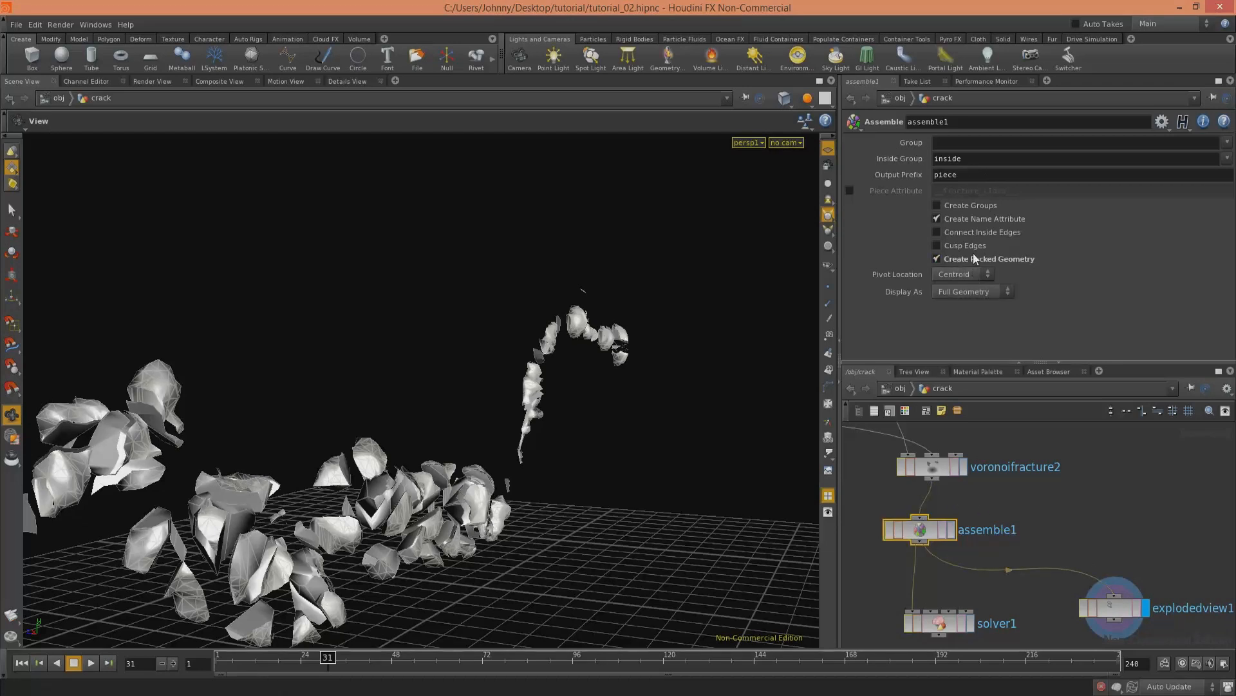
click(972, 233)
Step: Display solver1 and play its simulation from frame 1 to check how the assembled pieces are removed
middle_drag(1086, 589, 1082, 504)
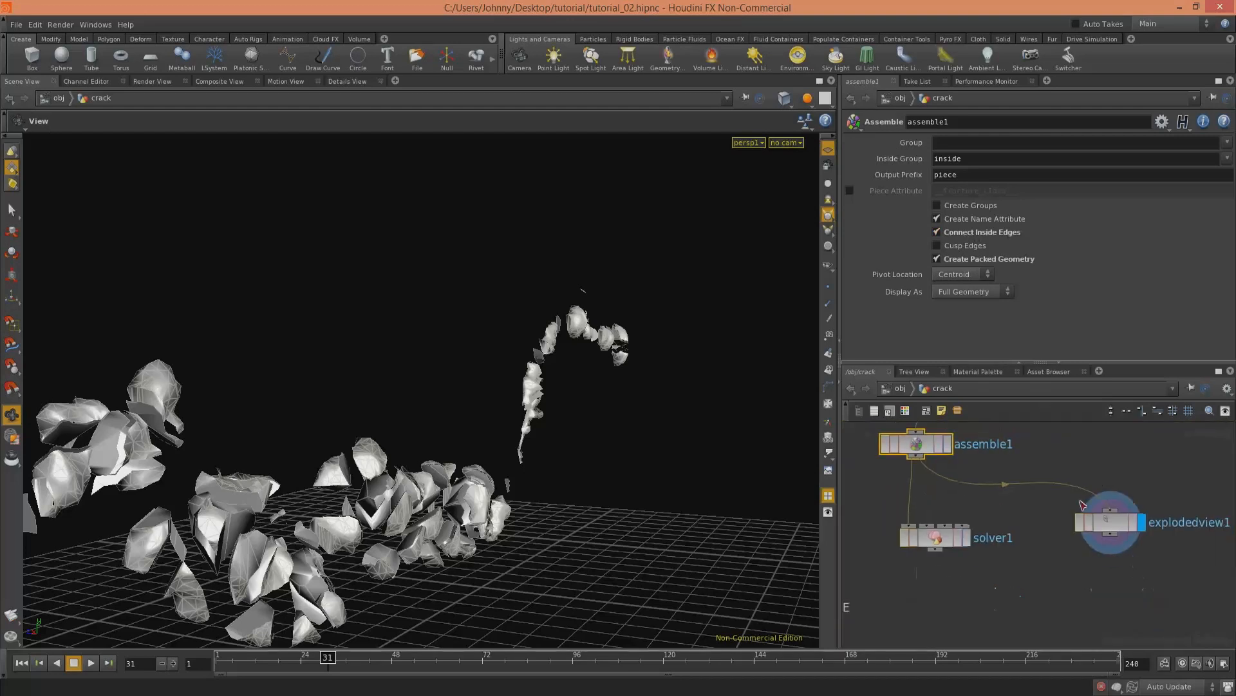
click(947, 537)
click(967, 537)
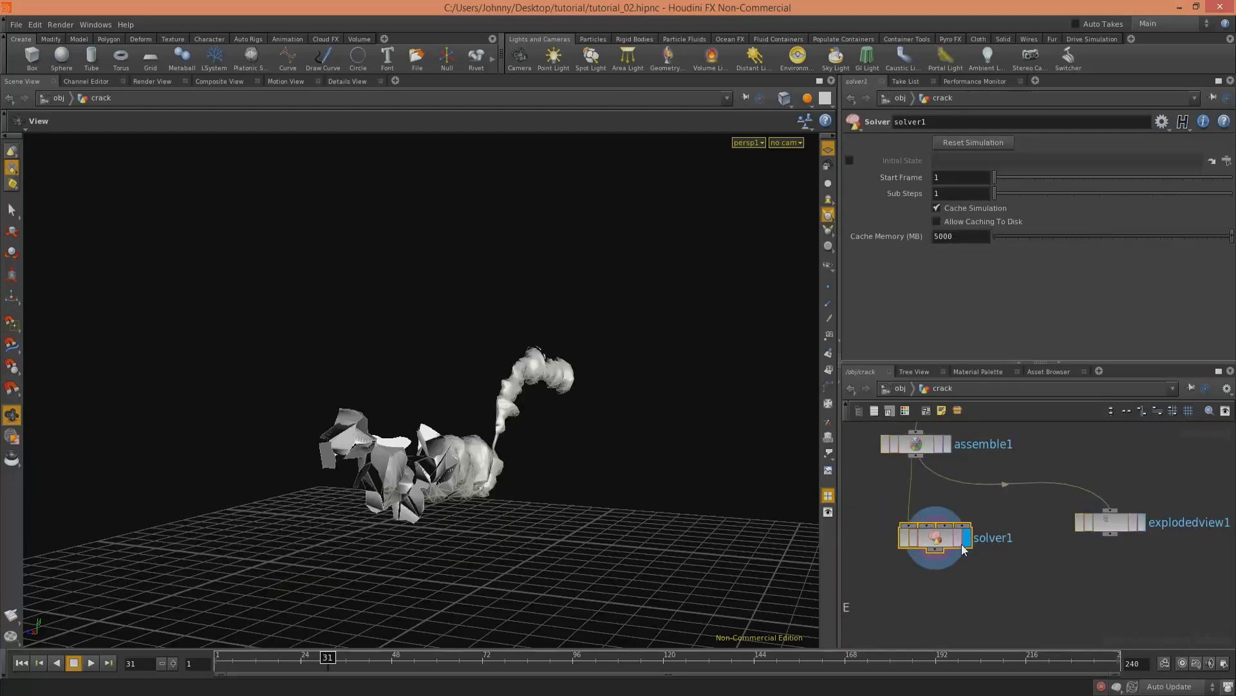
double_click(964, 545)
click(22, 663)
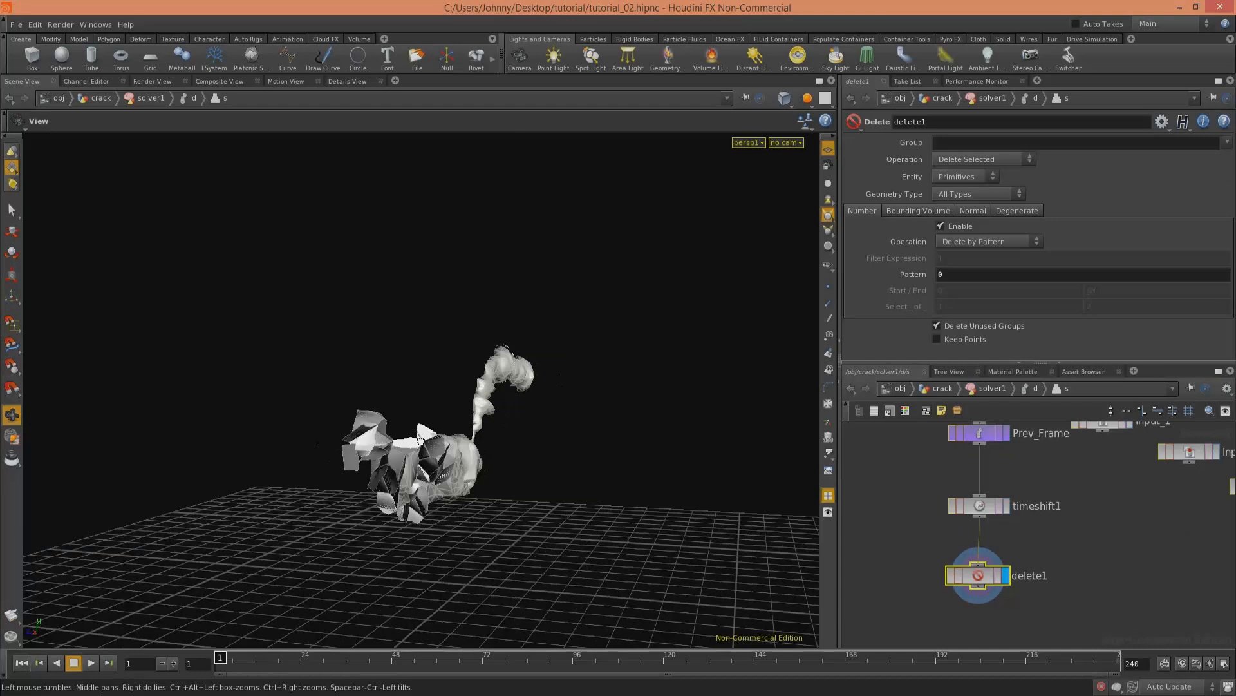
key(u)
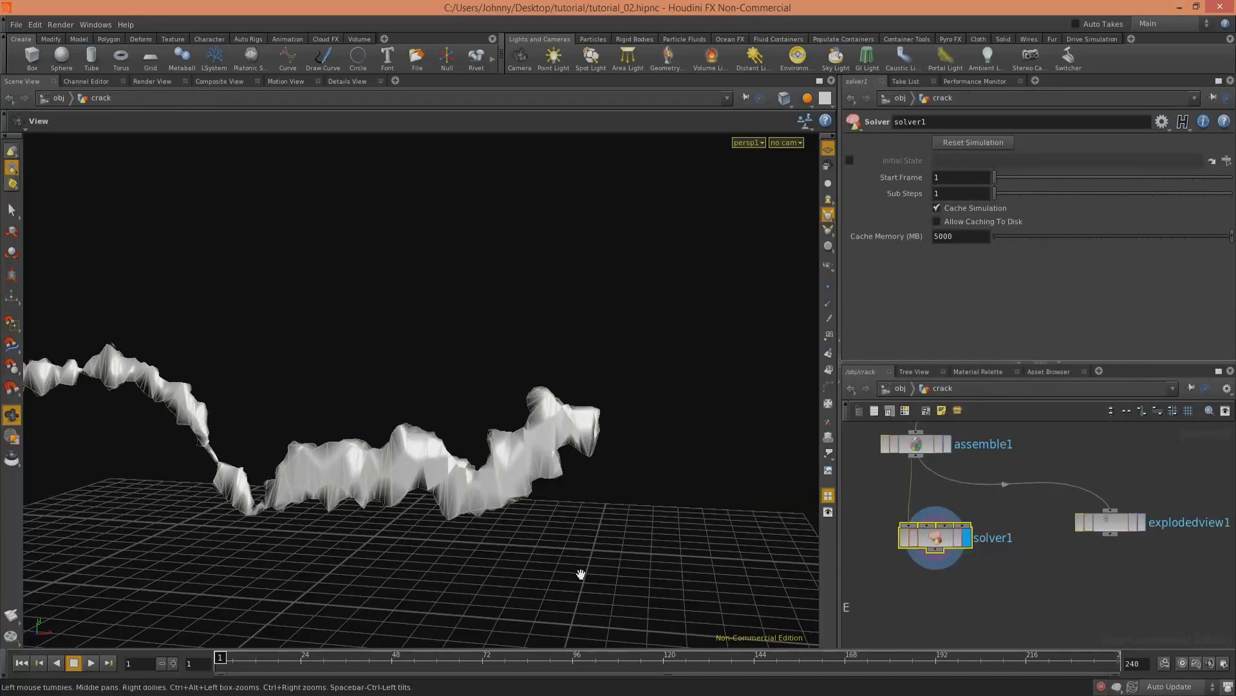
click(91, 662)
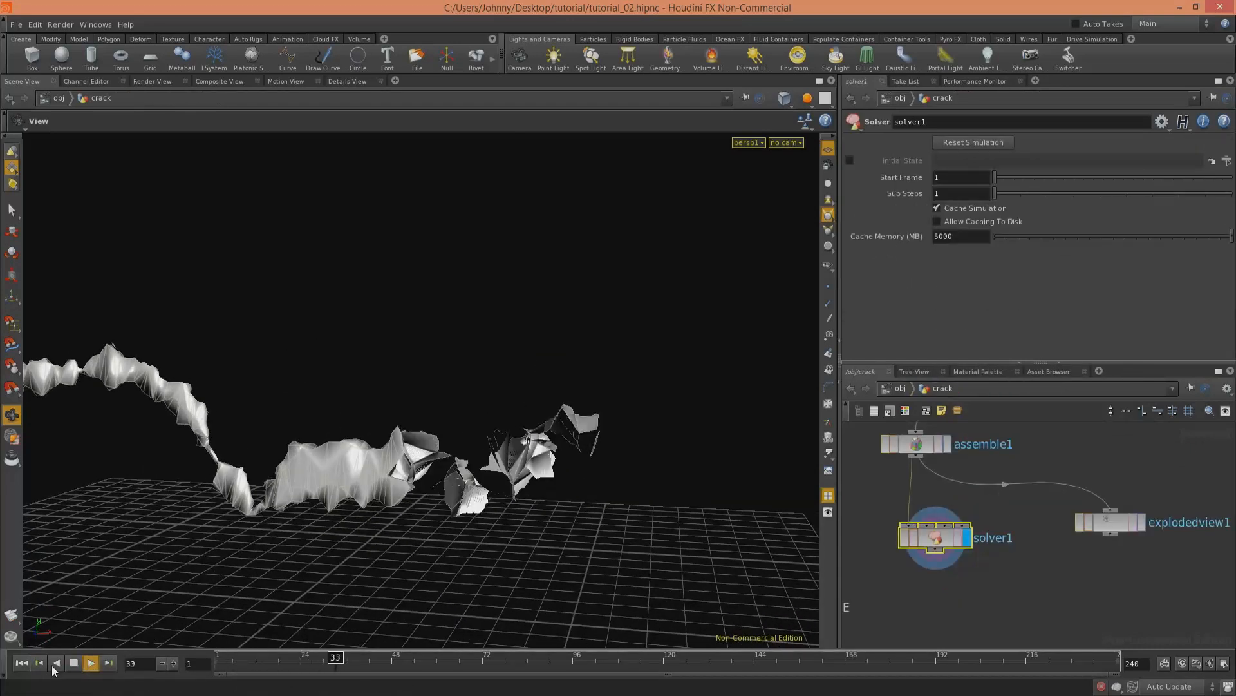
click(74, 663)
middle_drag(334, 477, 461, 505)
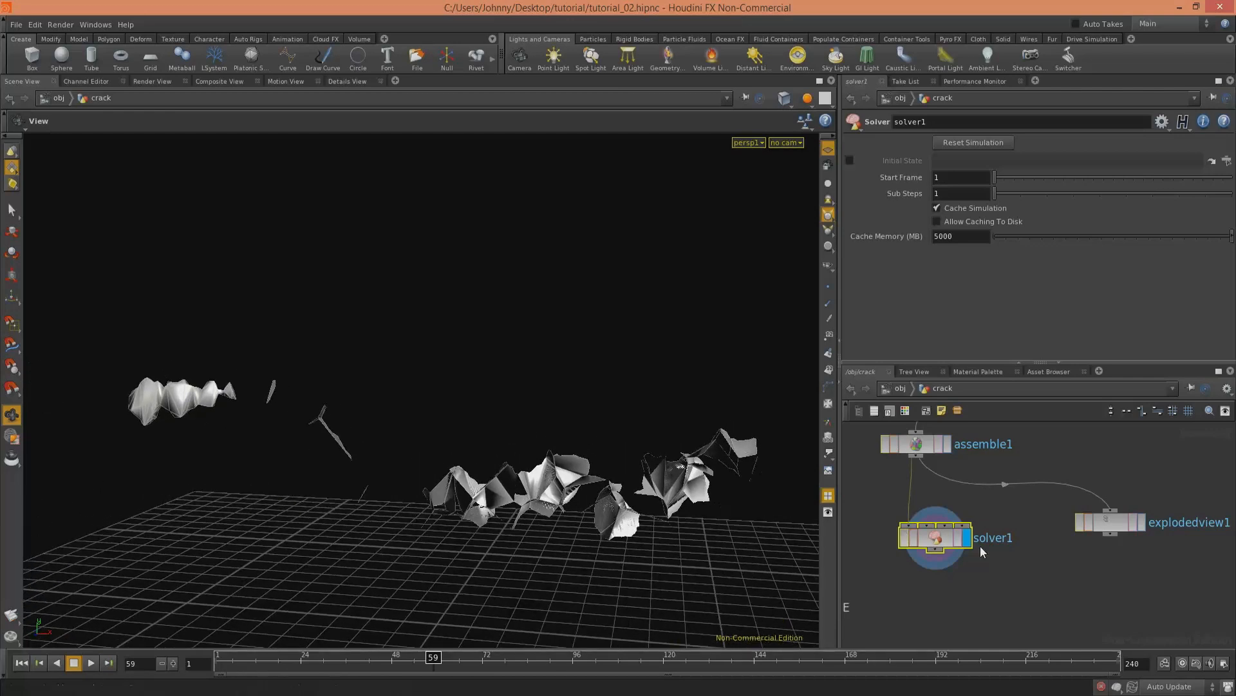
Step: Try a Start Frame of 0 on solver1 and replay the simulation from the first frame
drag(959, 584, 957, 598)
mouse_move(985, 518)
middle_down()
mouse_move(972, 590)
mouse_move(977, 533)
middle_up()
drag(999, 180, 914, 181)
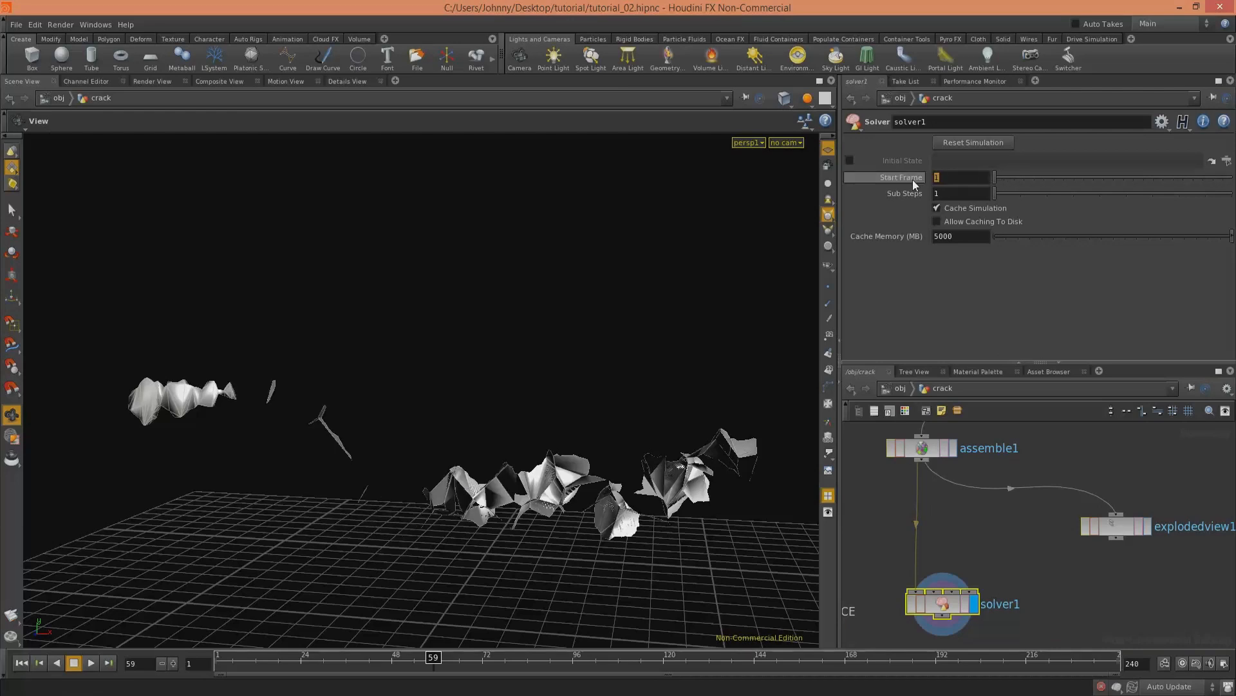
text(0)
key(Return)
click(21, 663)
click(91, 663)
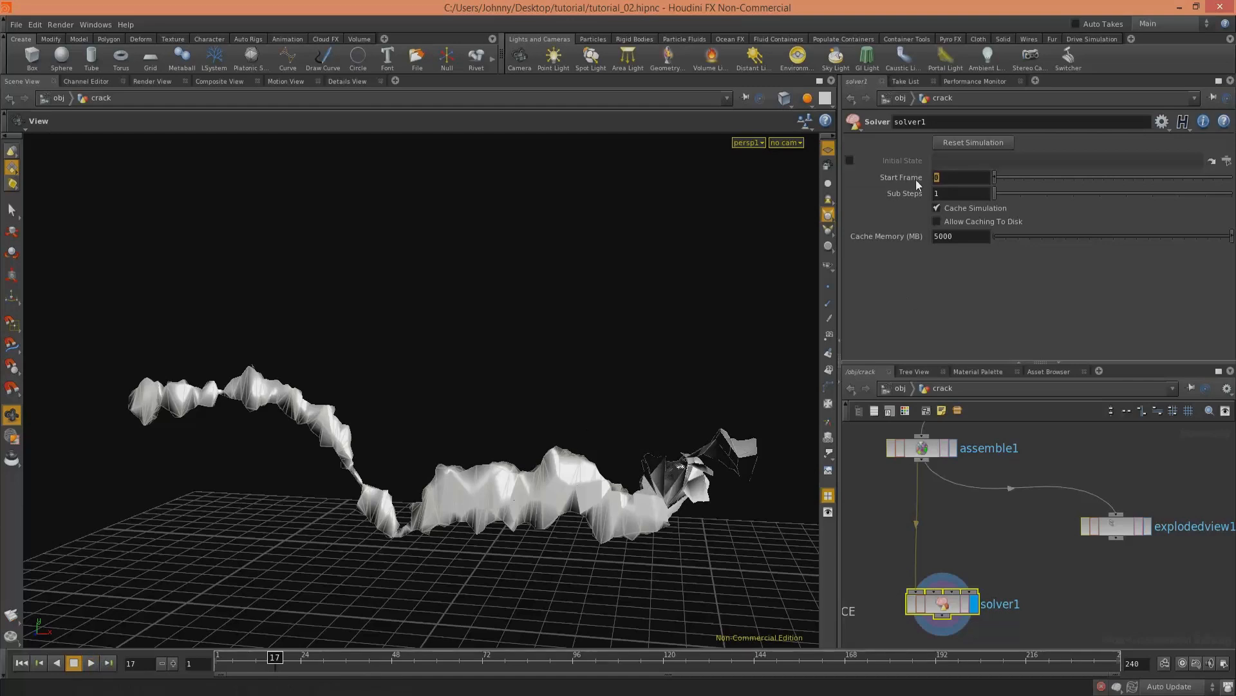
Step: Display voronoifracture2, try its Fuse Points option off, and display solver1 again
mouse_move(1010, 449)
middle_down()
mouse_move(1044, 549)
mouse_move(1044, 619)
middle_up()
middle_drag(1103, 490, 1196, 494)
mouse_move(922, 524)
middle_down()
mouse_move(1041, 533)
mouse_move(969, 494)
middle_up()
middle_drag(1019, 548, 947, 562)
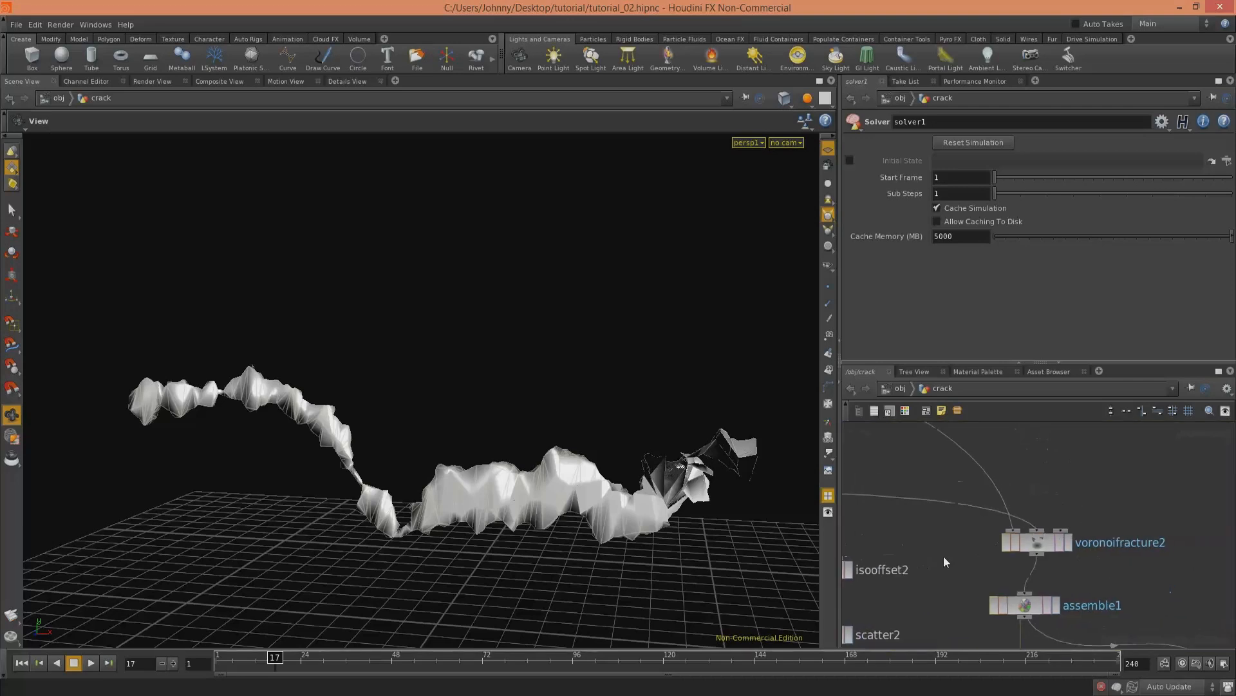
click(1068, 541)
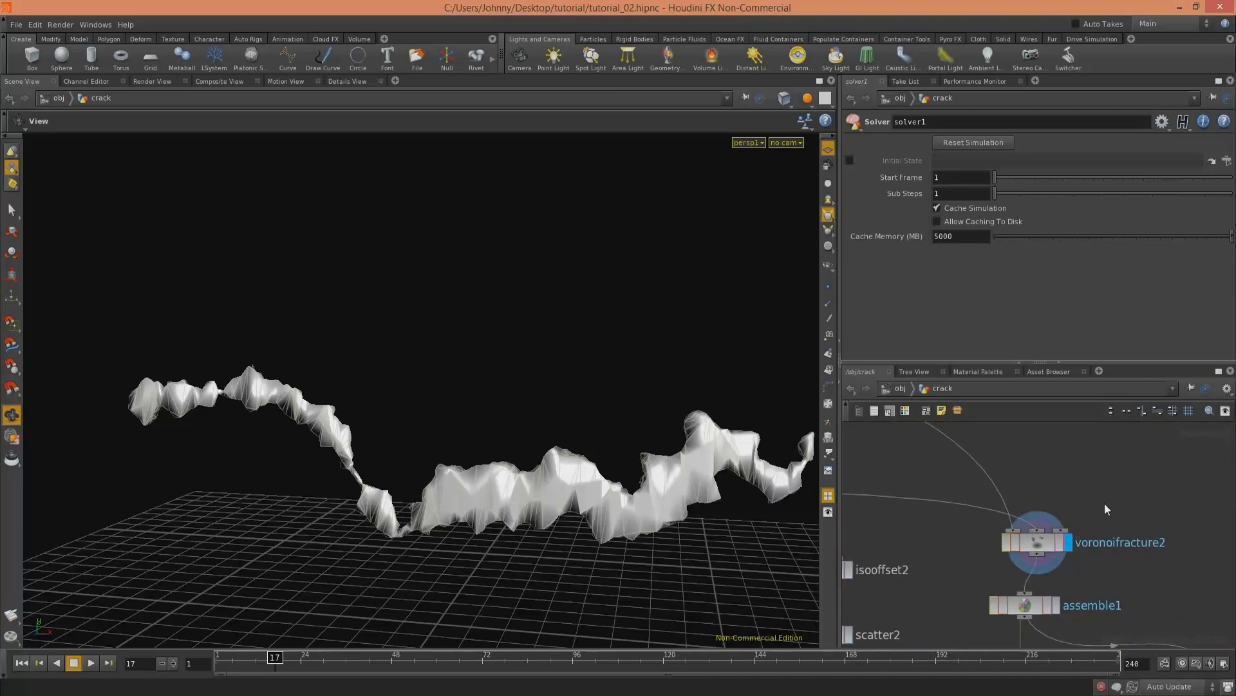
click(1074, 545)
middle_drag(1113, 559, 1067, 465)
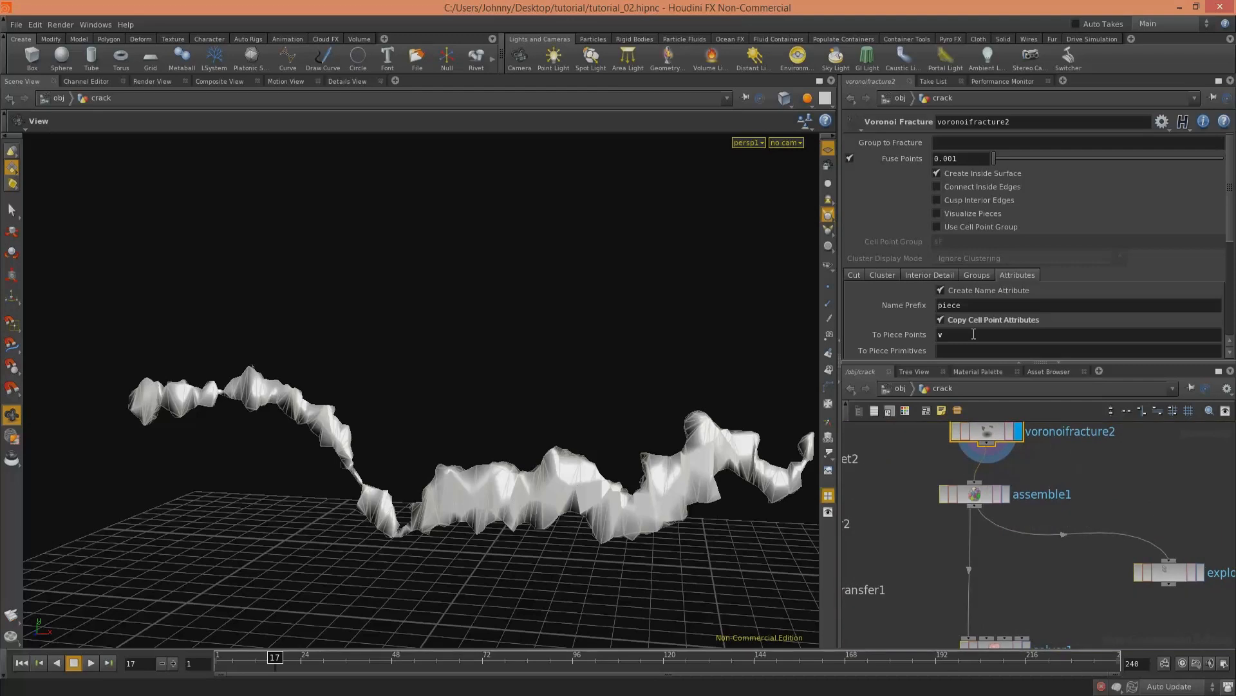
click(850, 158)
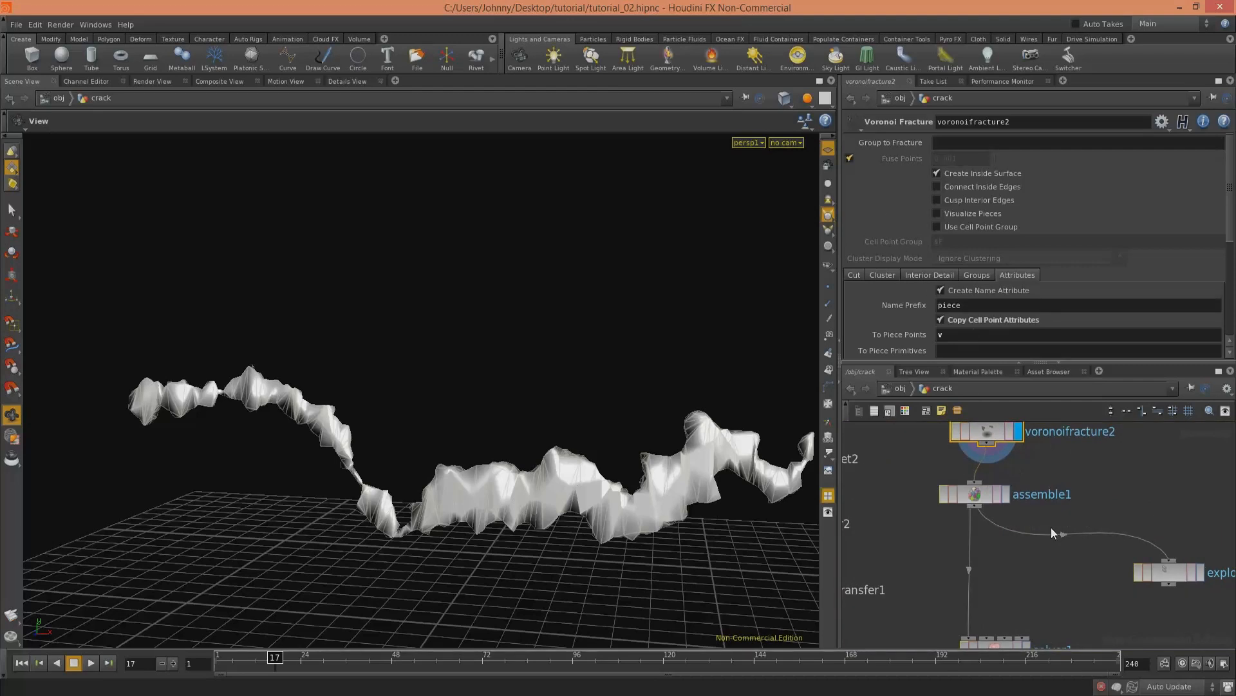
middle_drag(1037, 564, 1014, 523)
click(1006, 584)
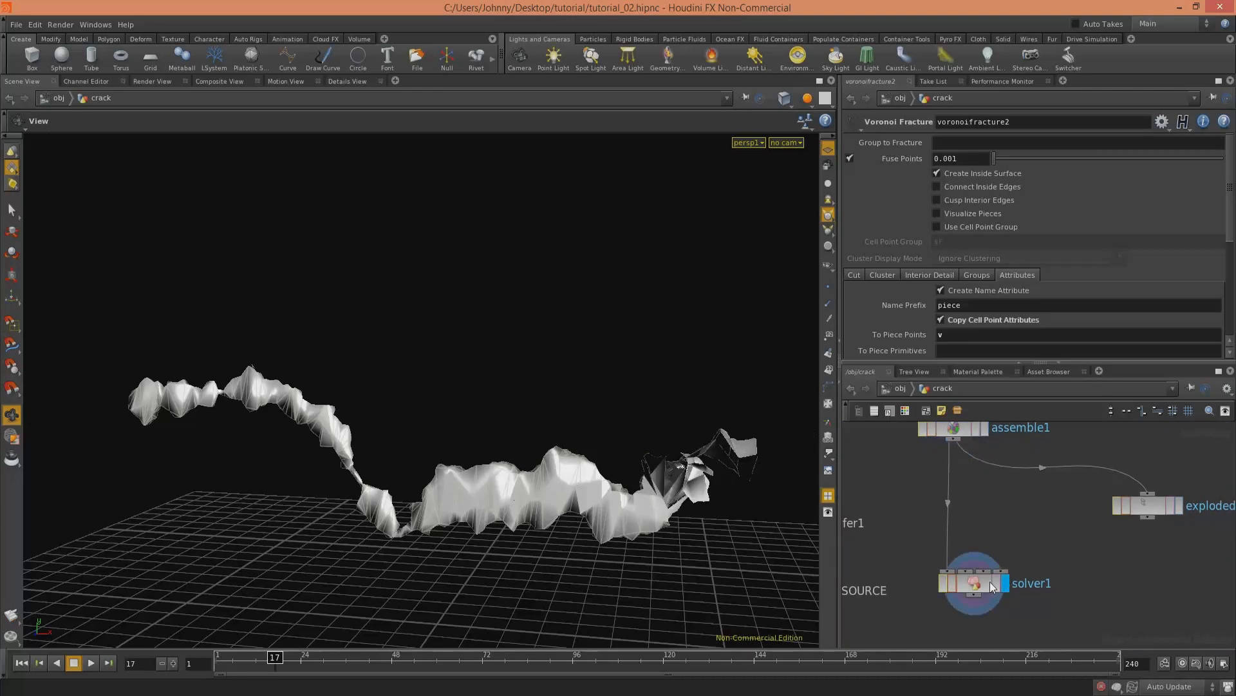
Step: Move solver1 closer to assemble1, check timeshift1's Frame expression inside the solver, and return to the crack network
drag(991, 582, 991, 540)
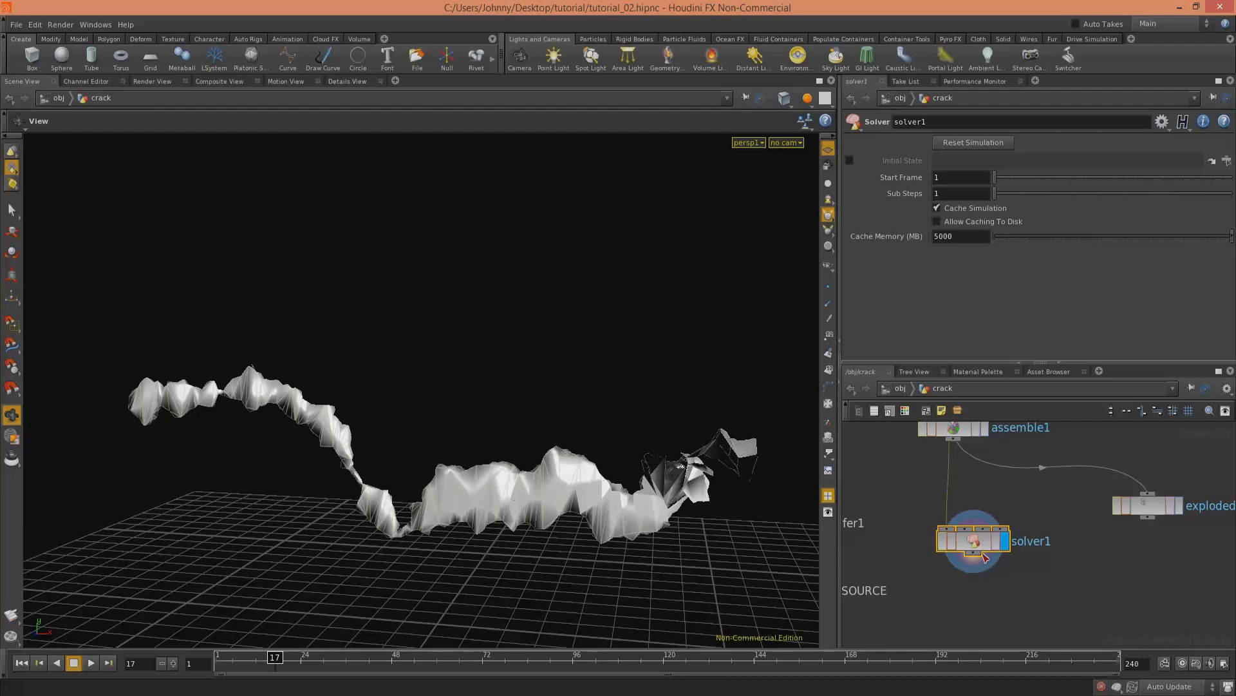
double_click(1004, 535)
click(980, 506)
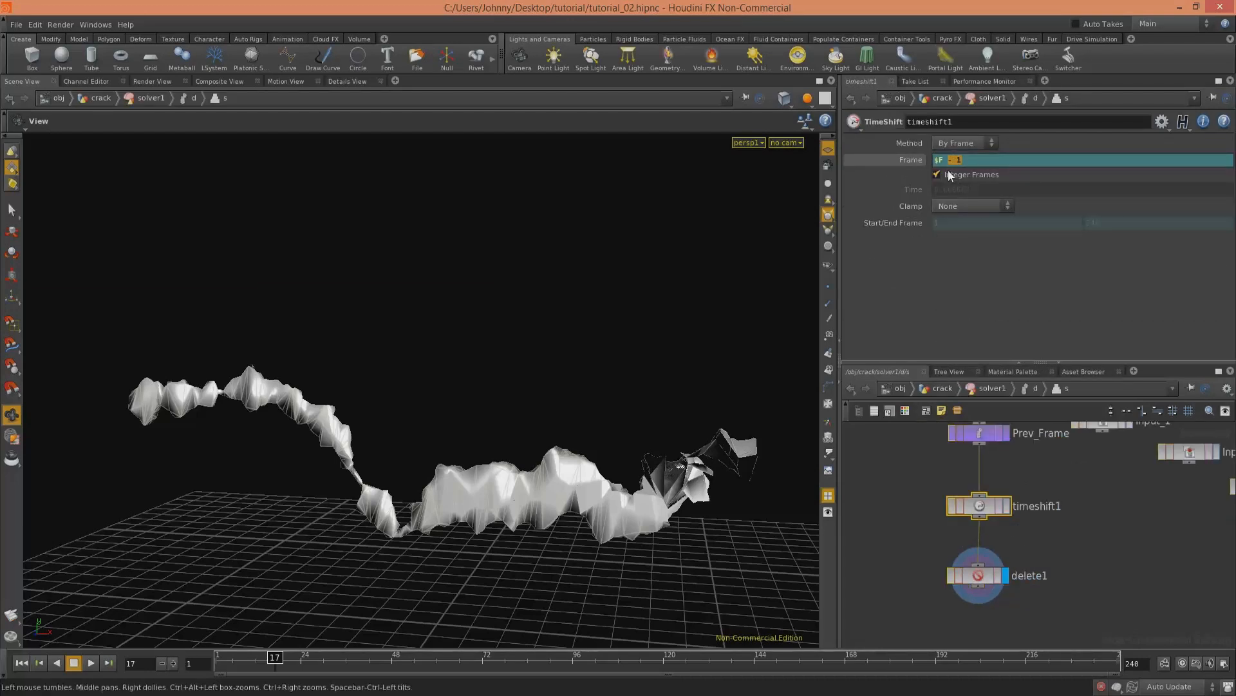
click(966, 475)
click(974, 389)
click(944, 389)
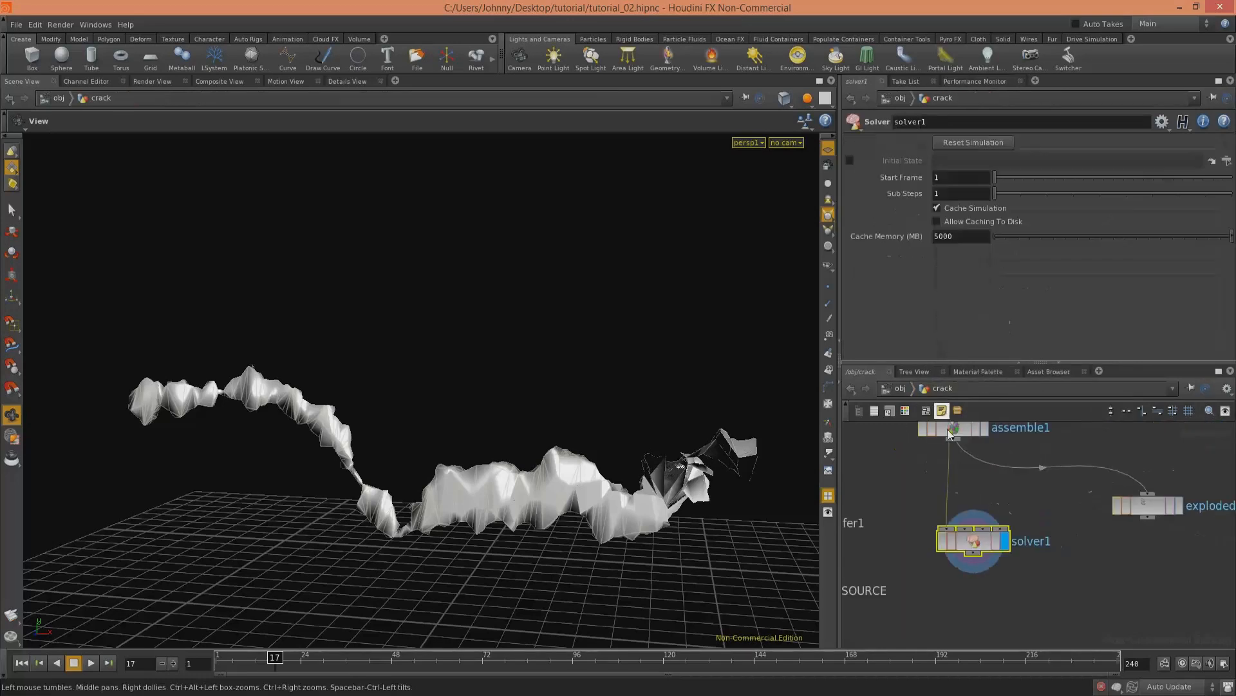
Step: Replay the solver simulation from frame 1 and inspect the remaining pieces up close with the point display toggled
click(24, 663)
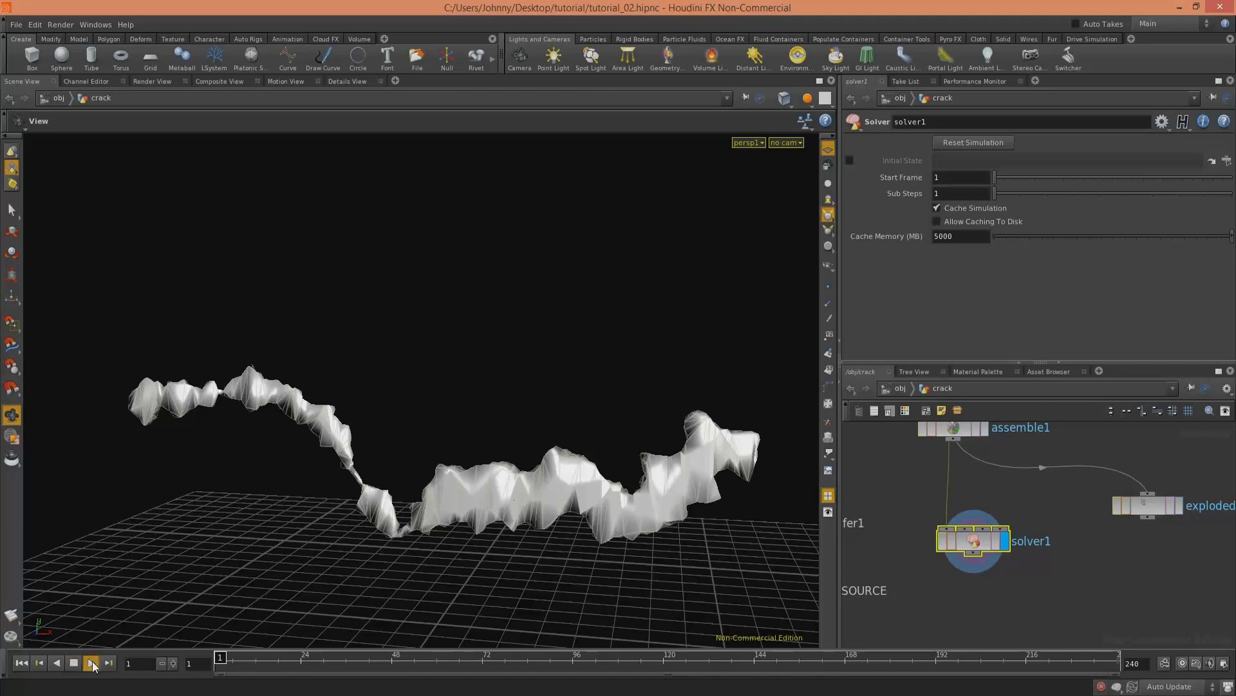
click(91, 660)
middle_drag(461, 459, 283, 433)
right_drag(283, 433, 565, 423)
click(826, 290)
drag(708, 341, 649, 369)
click(827, 289)
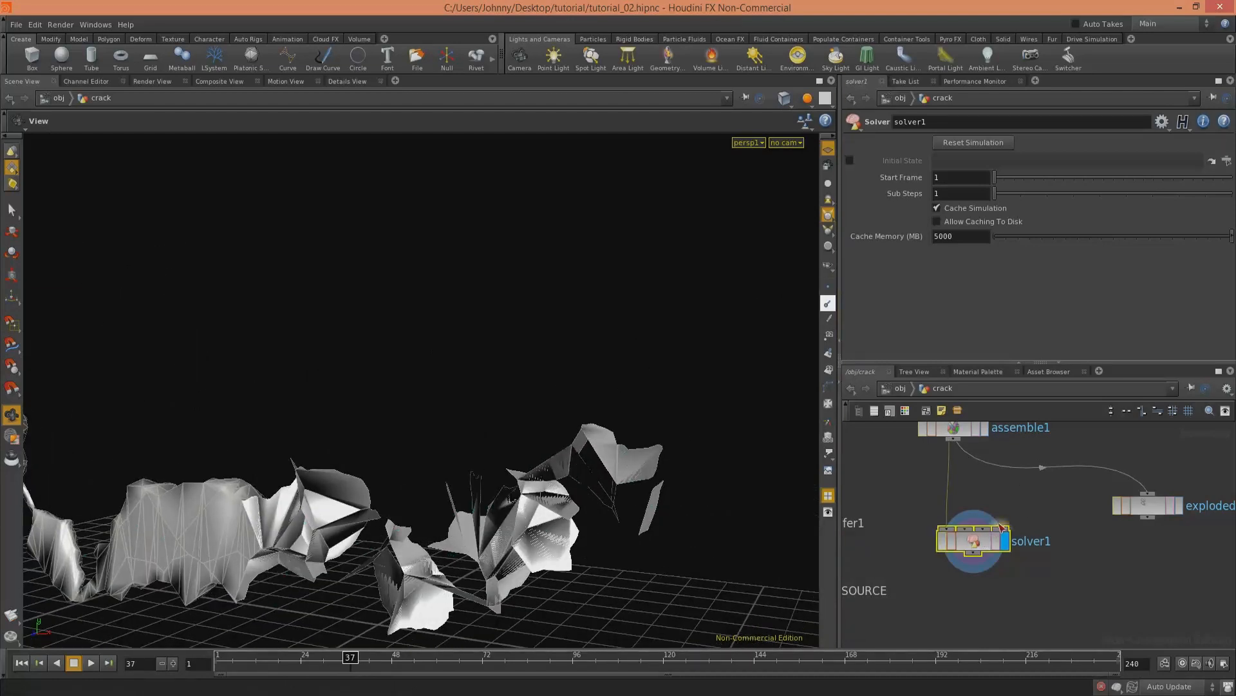
Step: Disable Create Name Attribute and Connect Inside Edges on assemble1, keeping solver1 displayed
mouse_move(1033, 498)
middle_down()
mouse_move(1115, 546)
mouse_move(848, 554)
mouse_move(992, 554)
mouse_move(1098, 521)
mouse_move(814, 500)
middle_up()
click(1068, 538)
middle_drag(1204, 466, 1038, 480)
click(1024, 496)
click(937, 219)
click(937, 231)
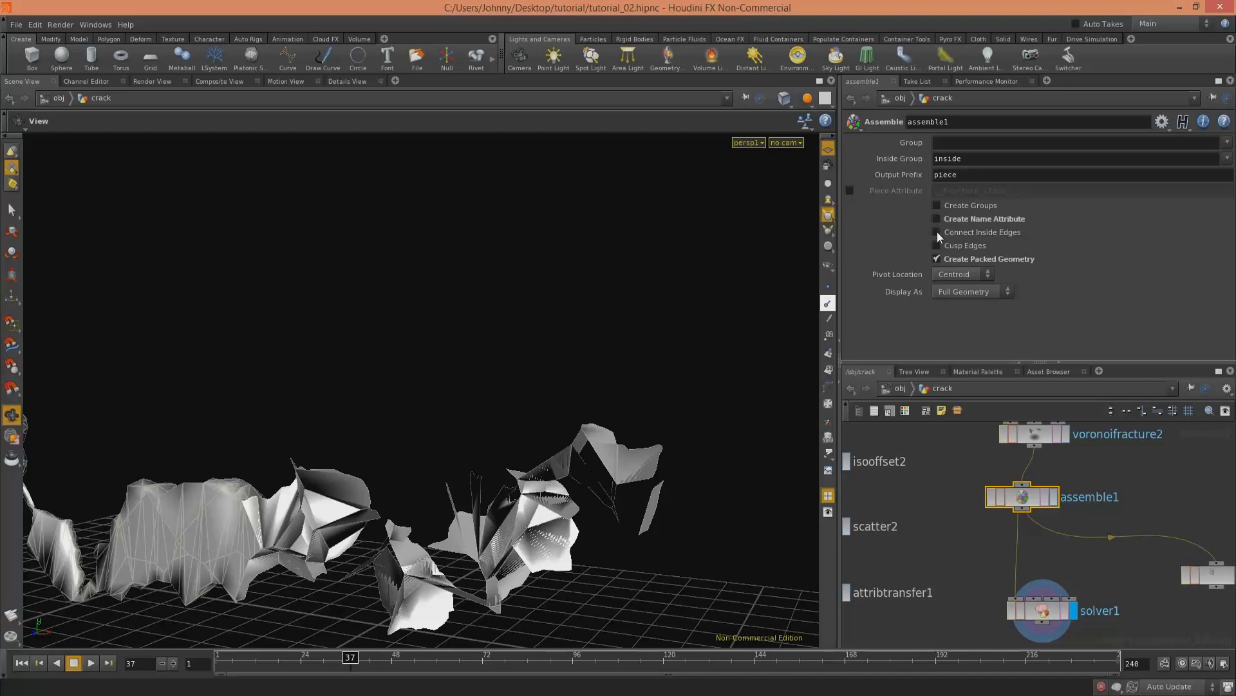
Step: Play the simulation with the changed Assemble settings, look over the whole crack, and rewind to frame 1
click(22, 662)
click(92, 661)
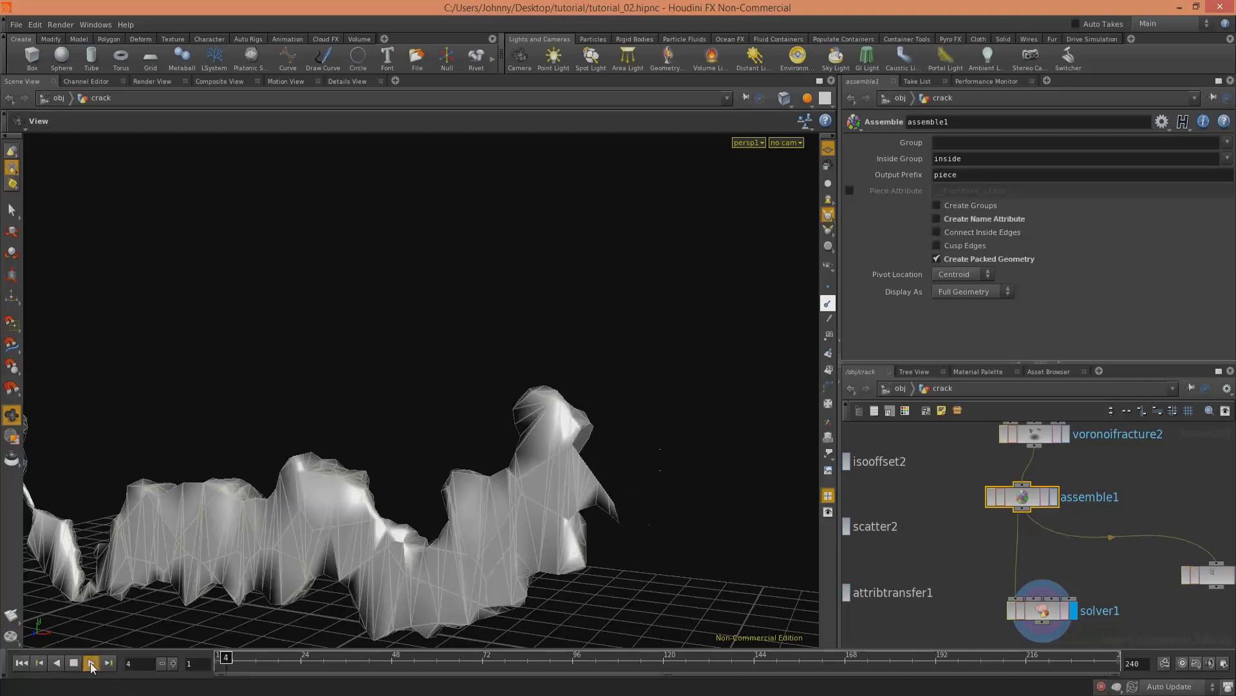
drag(346, 481, 613, 436)
click(22, 663)
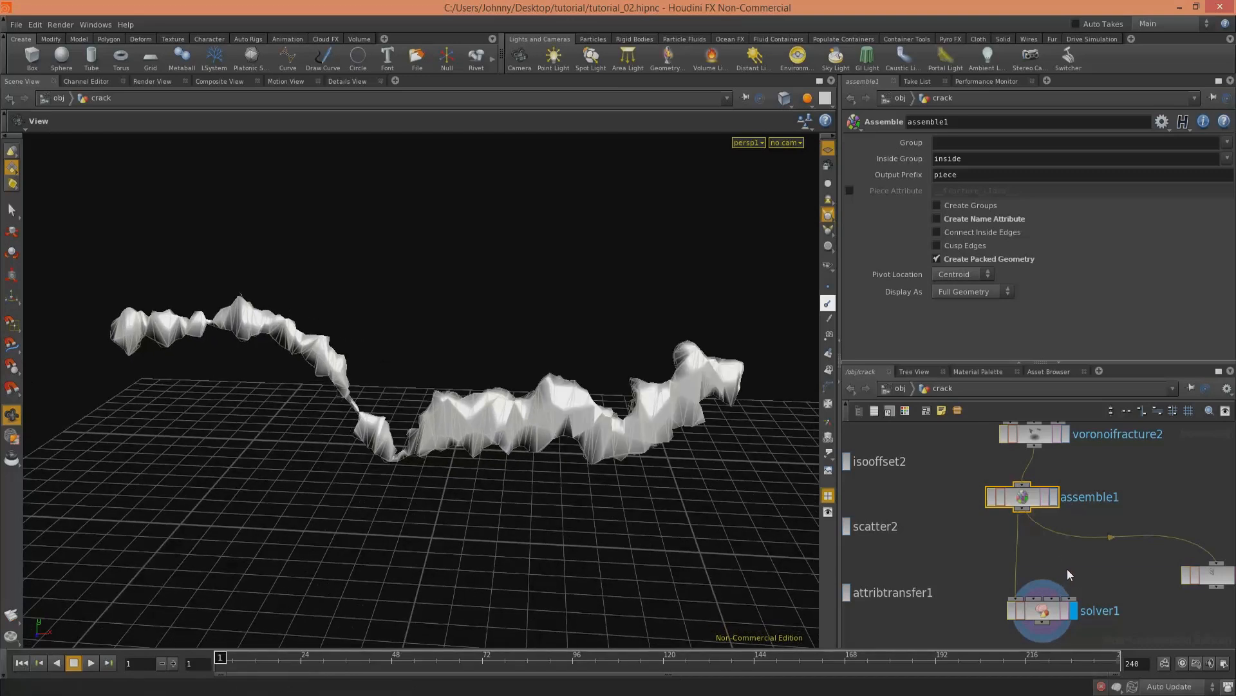
Step: Recheck timeshift1's Frame expression inside solver1 and go back up to the crack network
middle_drag(1075, 570, 1059, 526)
click(1049, 549)
double_click(1049, 549)
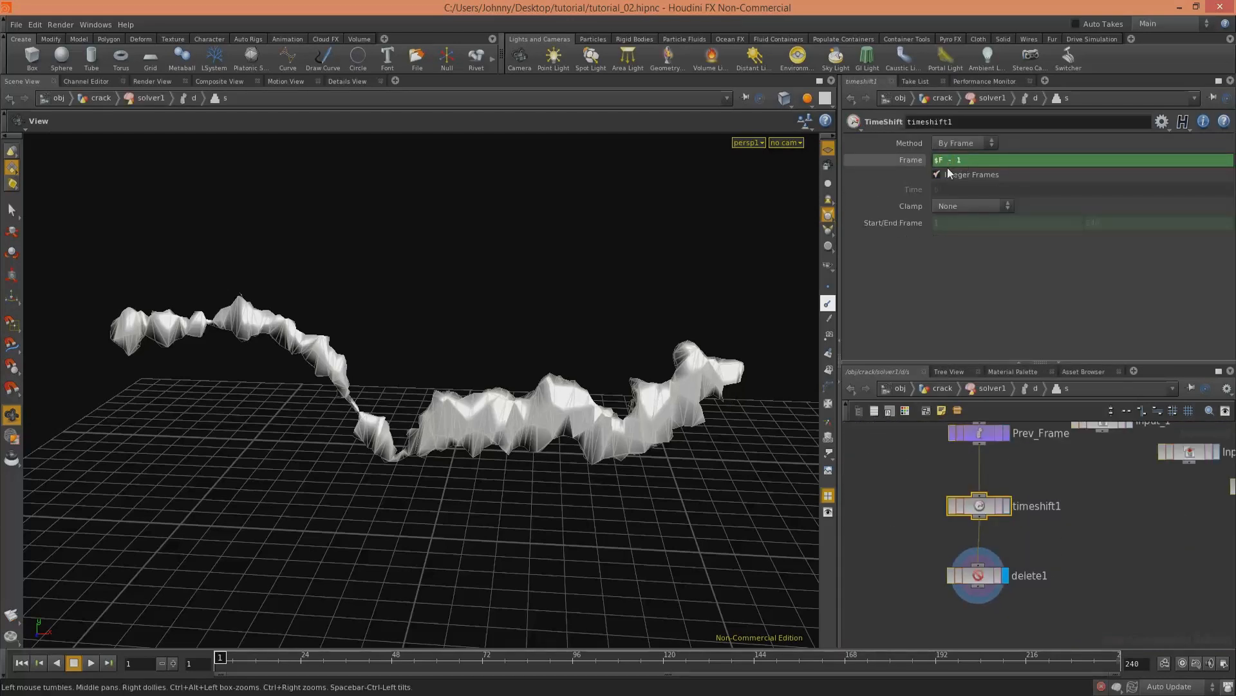
click(994, 390)
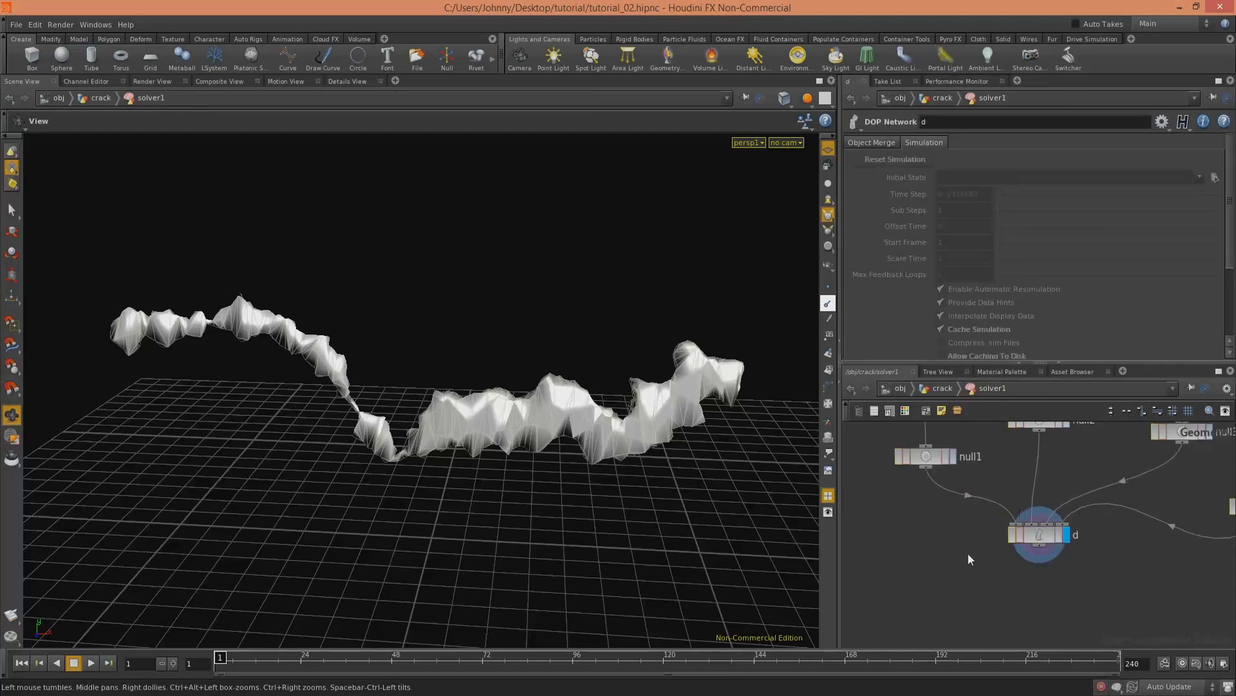
click(950, 393)
Step: Play the solver simulation and orbit around the crack to verify that whole pieces disappear progressively
click(91, 663)
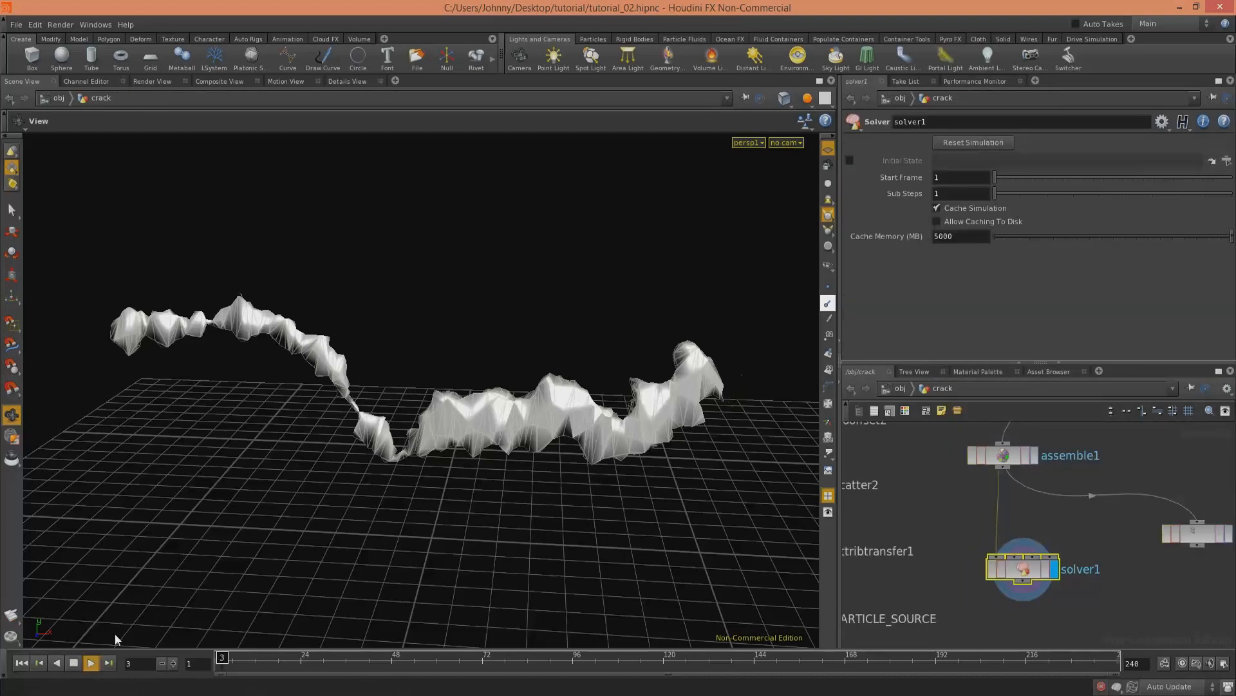
drag(709, 409, 618, 382)
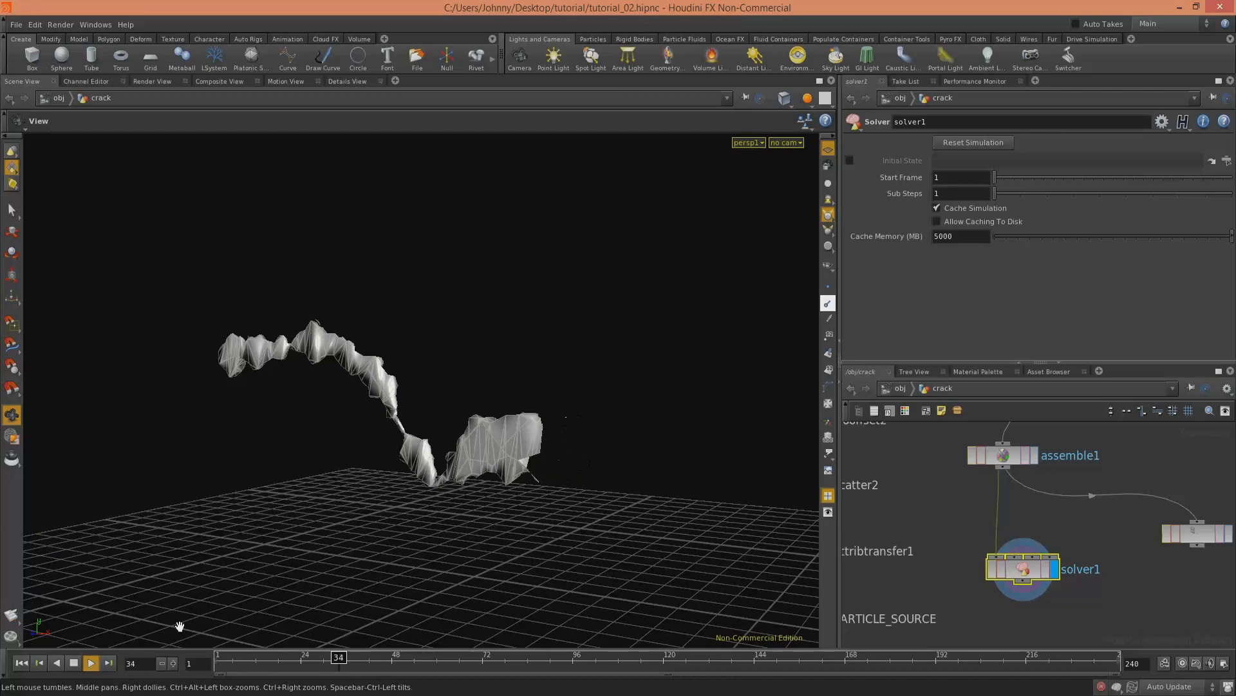
click(74, 664)
drag(405, 350, 549, 340)
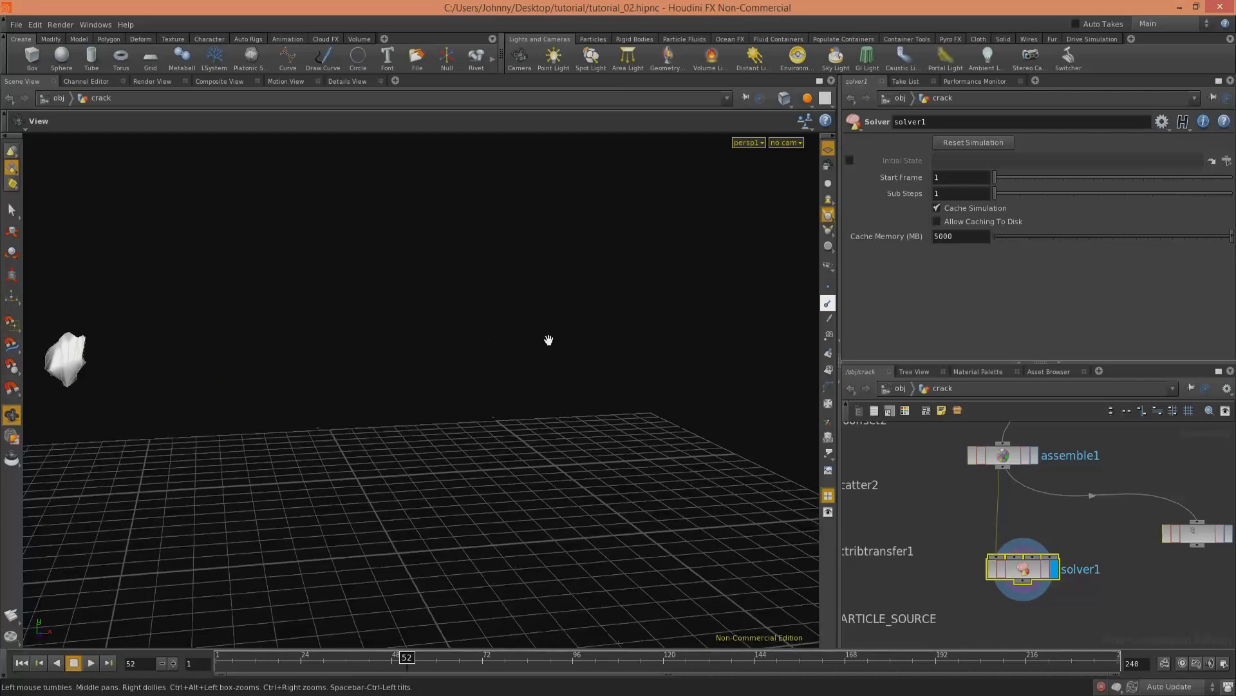
Step: Delete the Exploded View node and rewind the timeline to frame 1
middle_drag(1217, 580, 1112, 591)
click(1096, 543)
key(Delete)
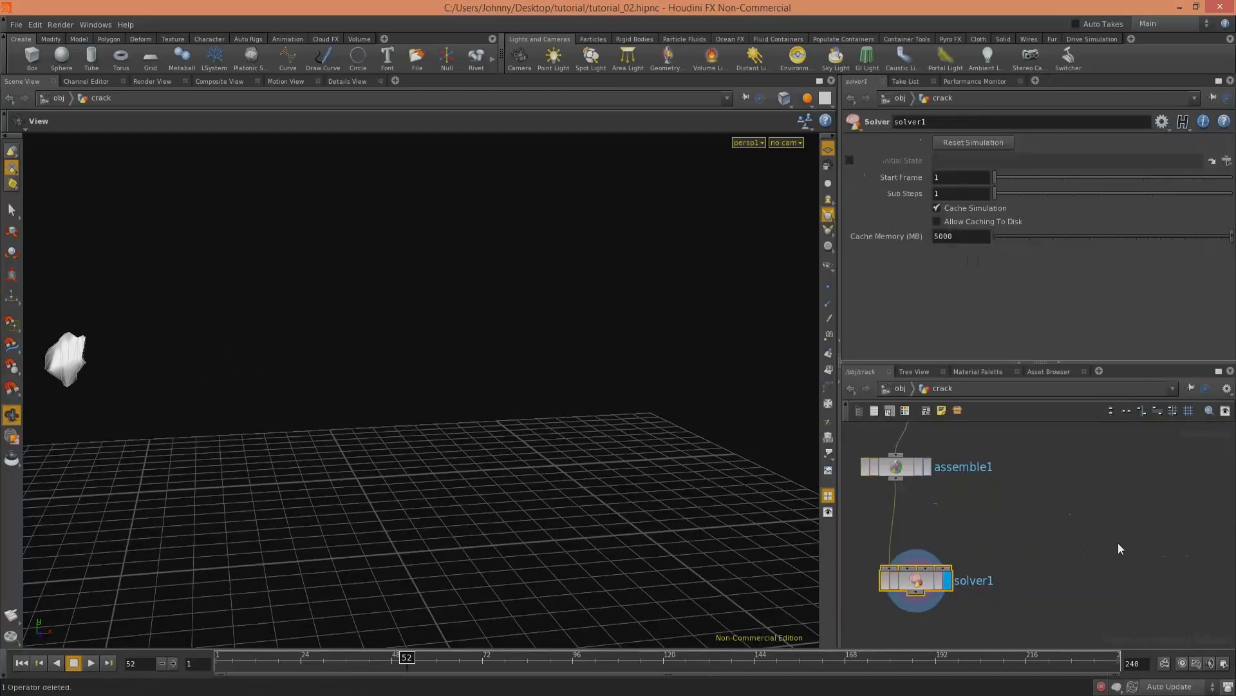
middle_drag(411, 396, 505, 392)
right_drag(505, 392, 461, 371)
middle_drag(925, 530, 937, 477)
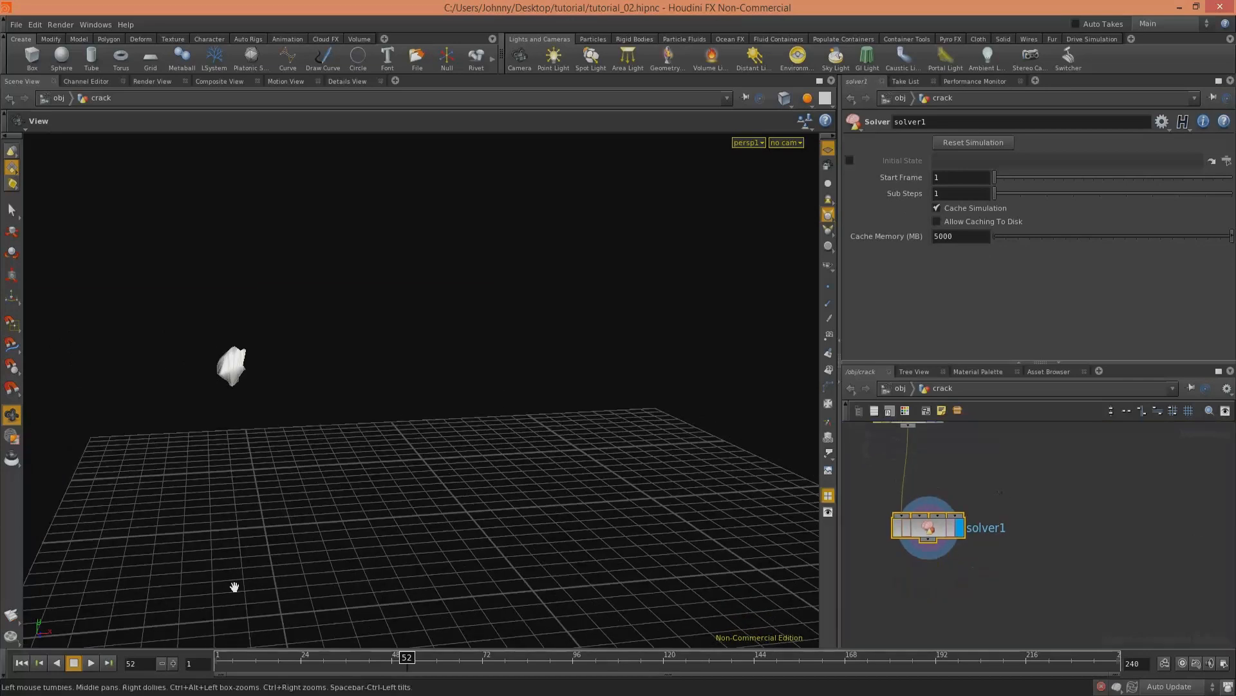
click(23, 665)
Step: Add a Merge node below dopimport1 and connect dopimport1's output to it
drag(507, 510, 452, 479)
middle_drag(1085, 544, 1190, 512)
right_drag(1190, 512, 1085, 553)
middle_drag(1084, 550, 1089, 489)
key(Tab)
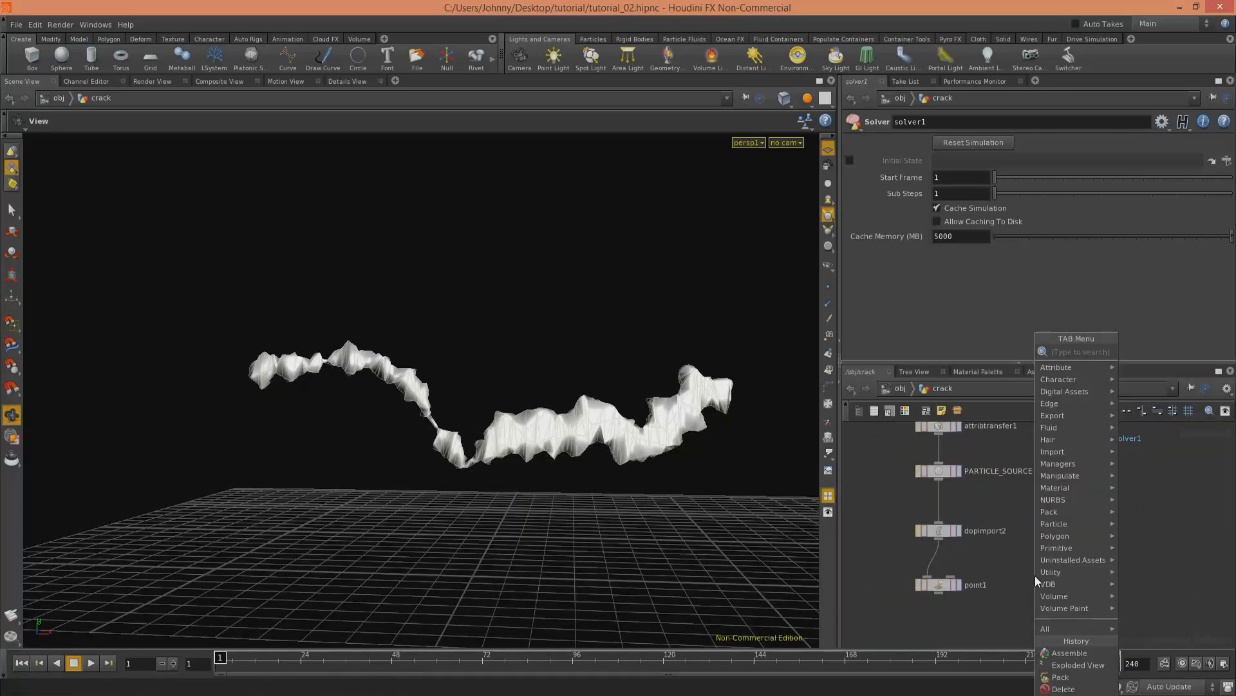
text(merge)
key(Return)
middle_drag(1018, 513, 1150, 608)
middle_drag(956, 546, 993, 519)
click(989, 580)
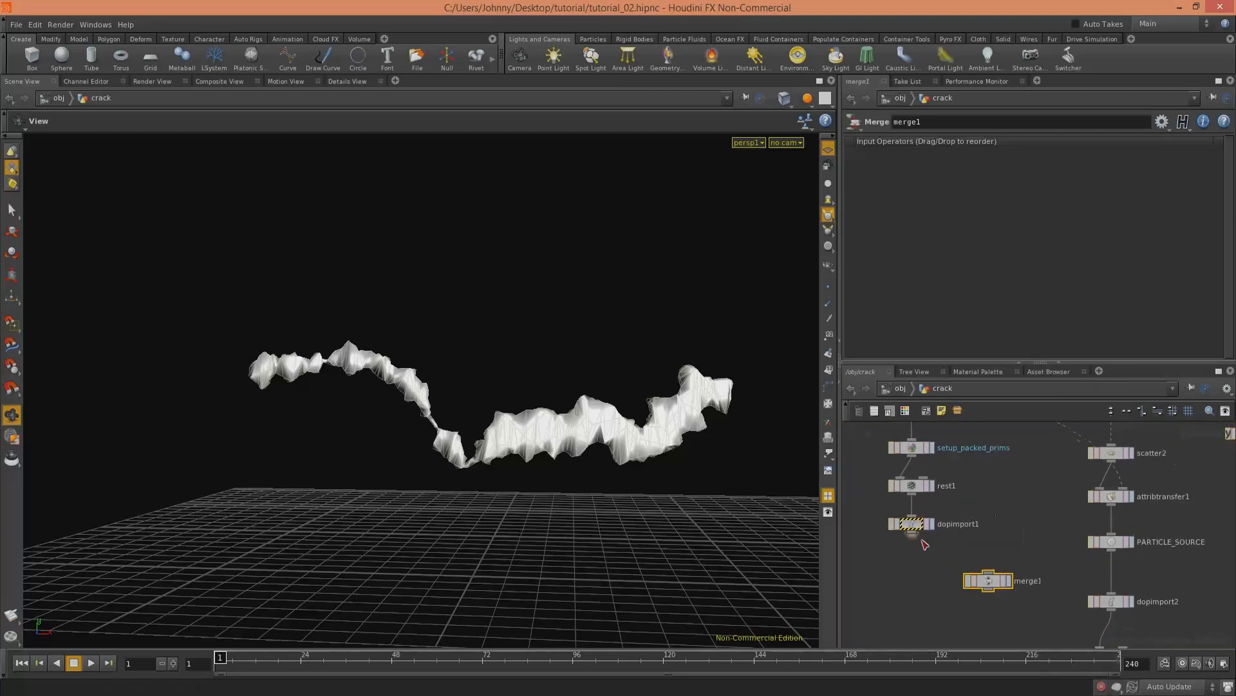
click(981, 572)
drag(988, 581, 912, 603)
Step: Add a Null node below solver1 and connect solver1's output to it
middle_drag(1068, 579, 928, 589)
right_drag(1093, 554, 1127, 569)
key(Tab)
text(null)
key(Return)
click(1127, 570)
scroll(1127, 570, up, 3)
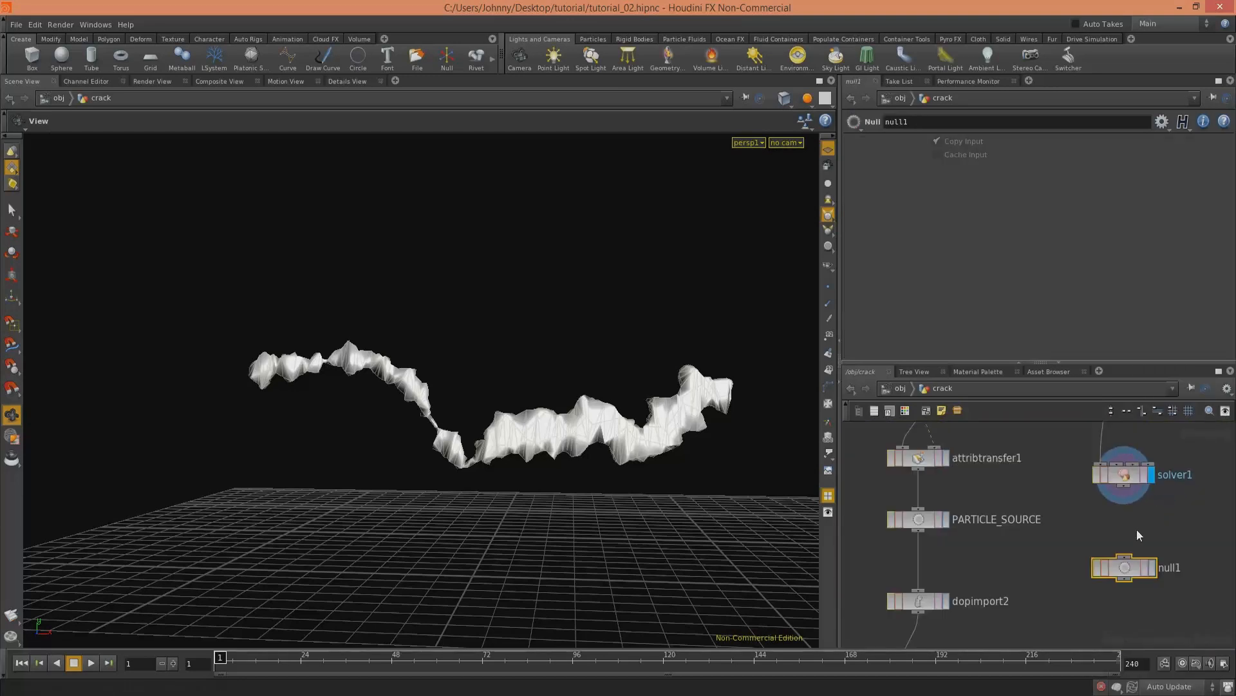
drag(1127, 499, 1125, 555)
Step: Display the null below solver1 and rename it LEFTOVERS
double_click(1169, 568)
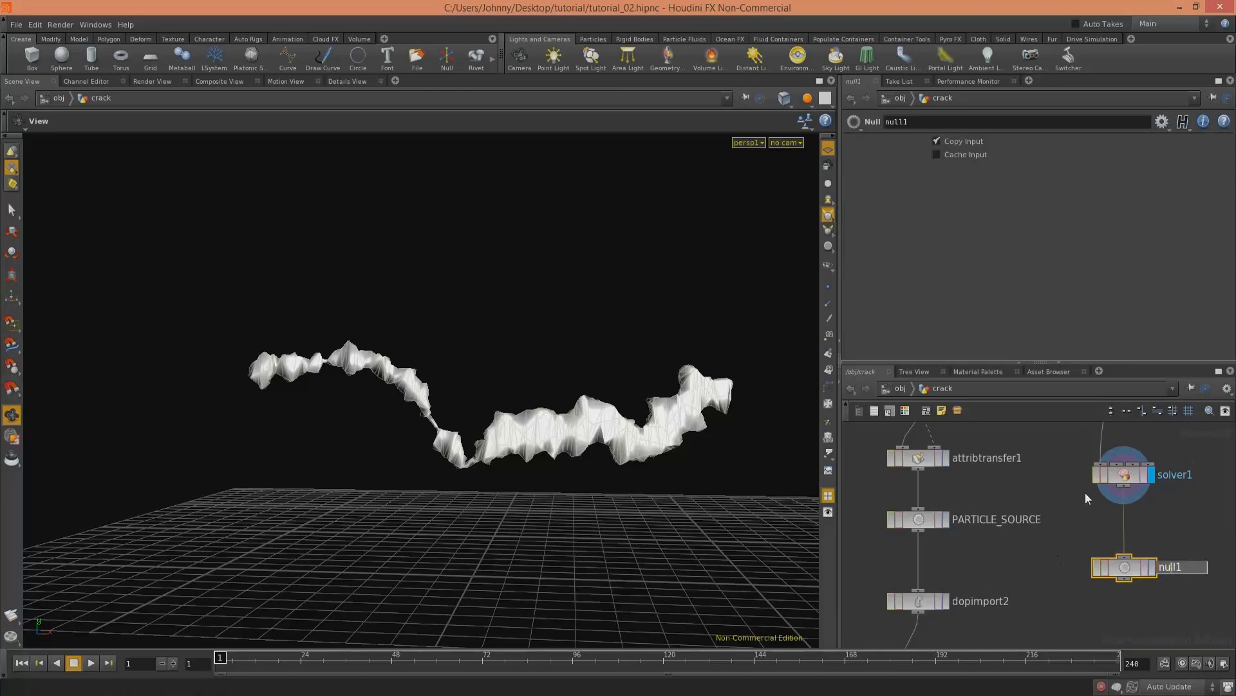
middle_drag(959, 556, 996, 538)
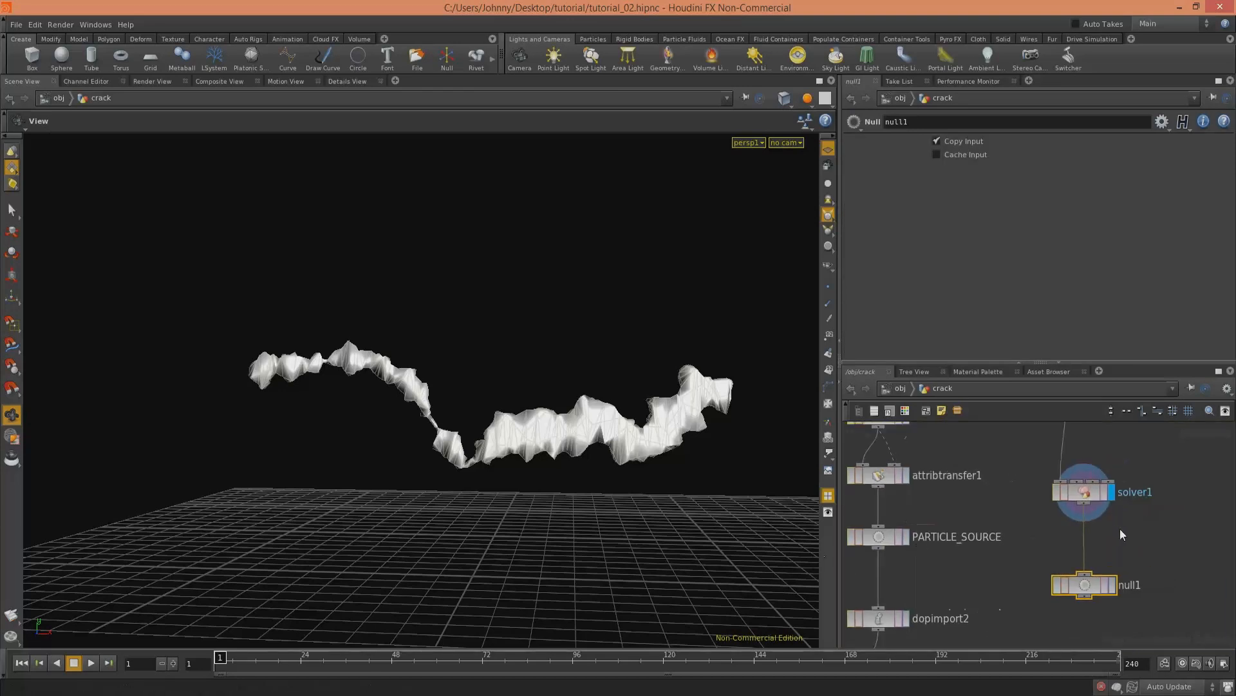
click(1114, 586)
double_click(1135, 584)
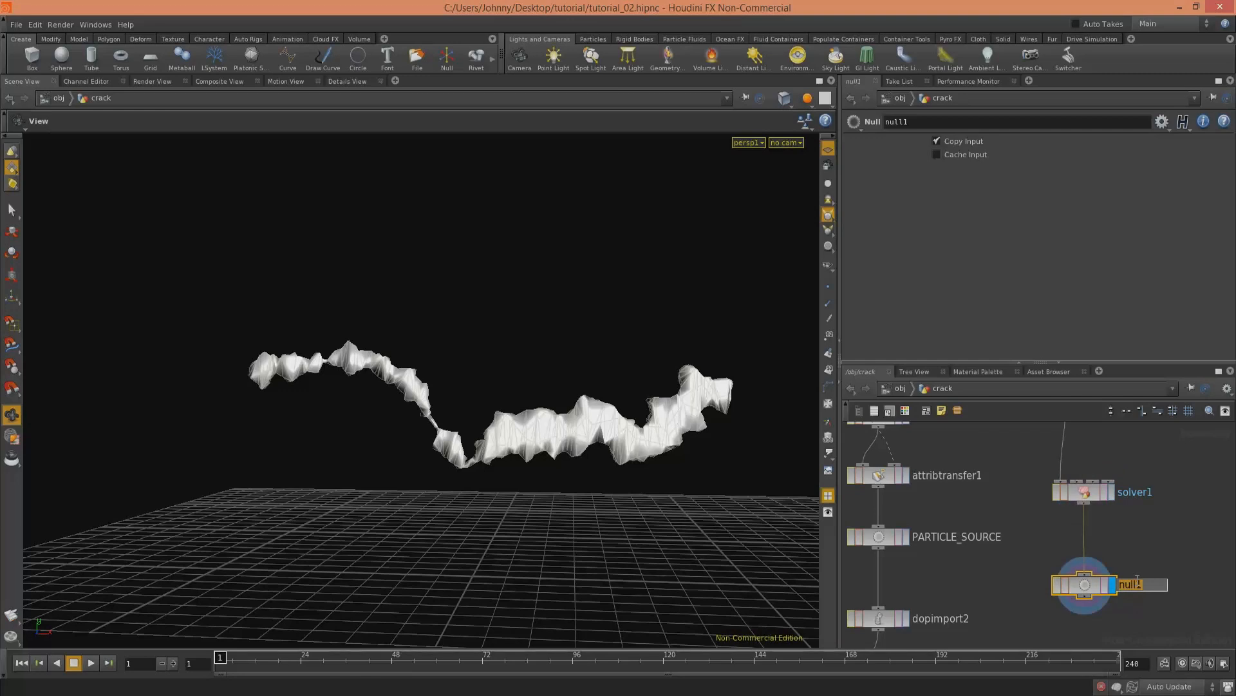
text(LEFTOVERS)
key(Return)
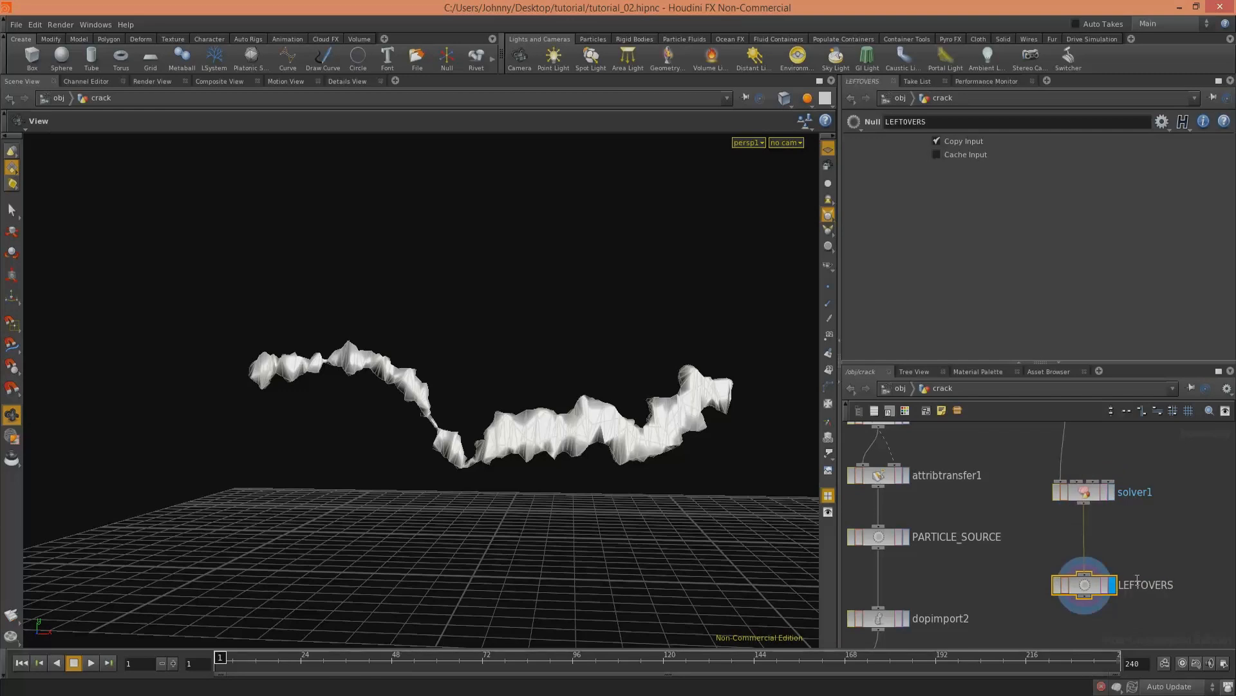
Step: Display merge1 and place an Object Merge node beside it
middle_drag(985, 533, 1210, 498)
middle_drag(954, 553, 1025, 542)
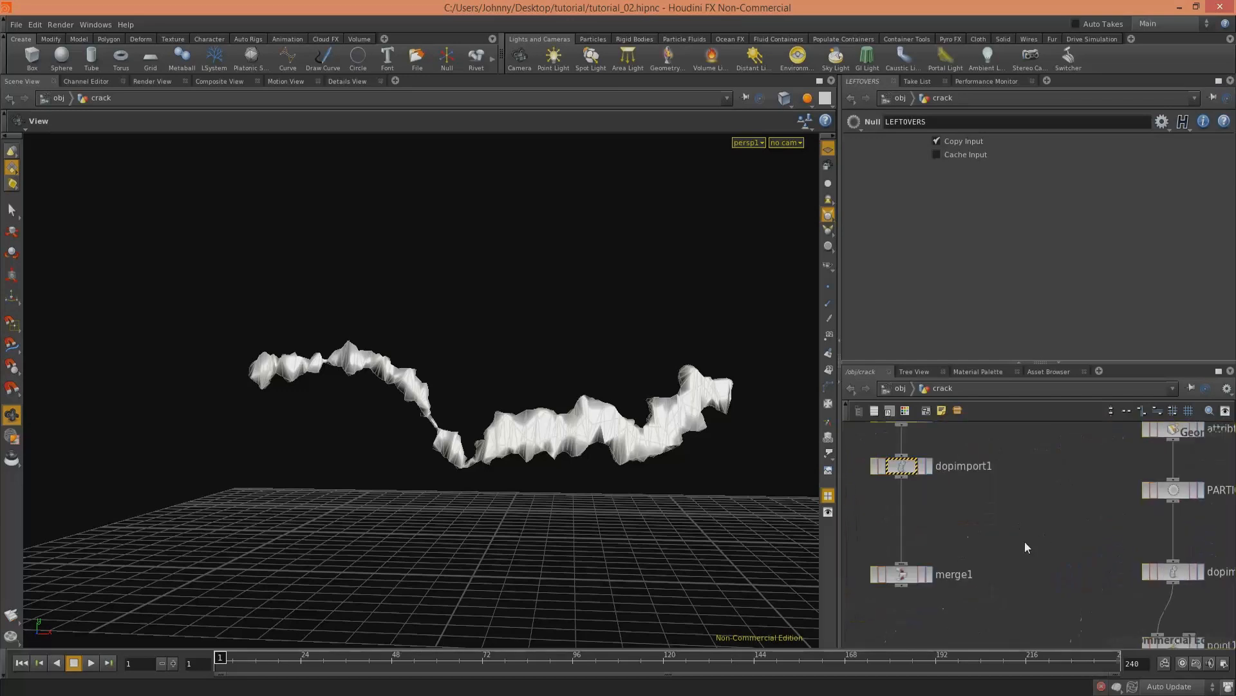
click(930, 574)
key(Tab)
text(obj)
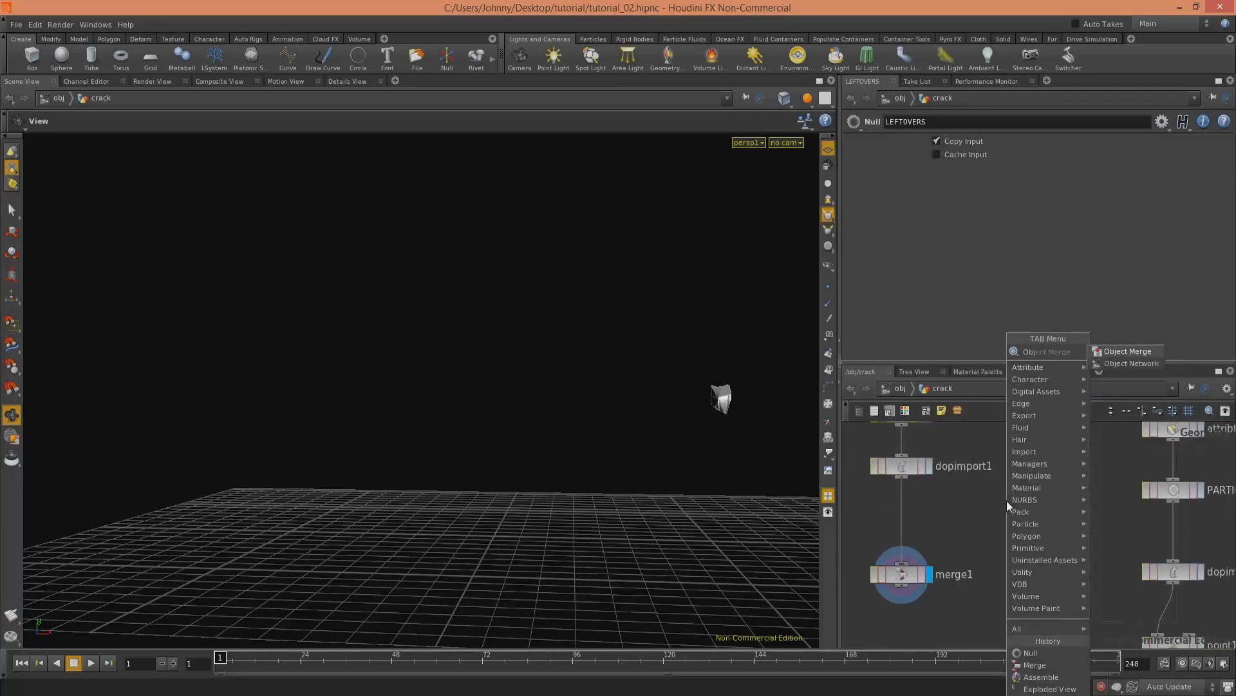
key(Return)
click(998, 519)
Step: Set object_merge2's Object 1 to /obj/crack/LEFTOVERS and connect the node to merge1
click(984, 144)
click(985, 166)
drag(1231, 250, 1230, 322)
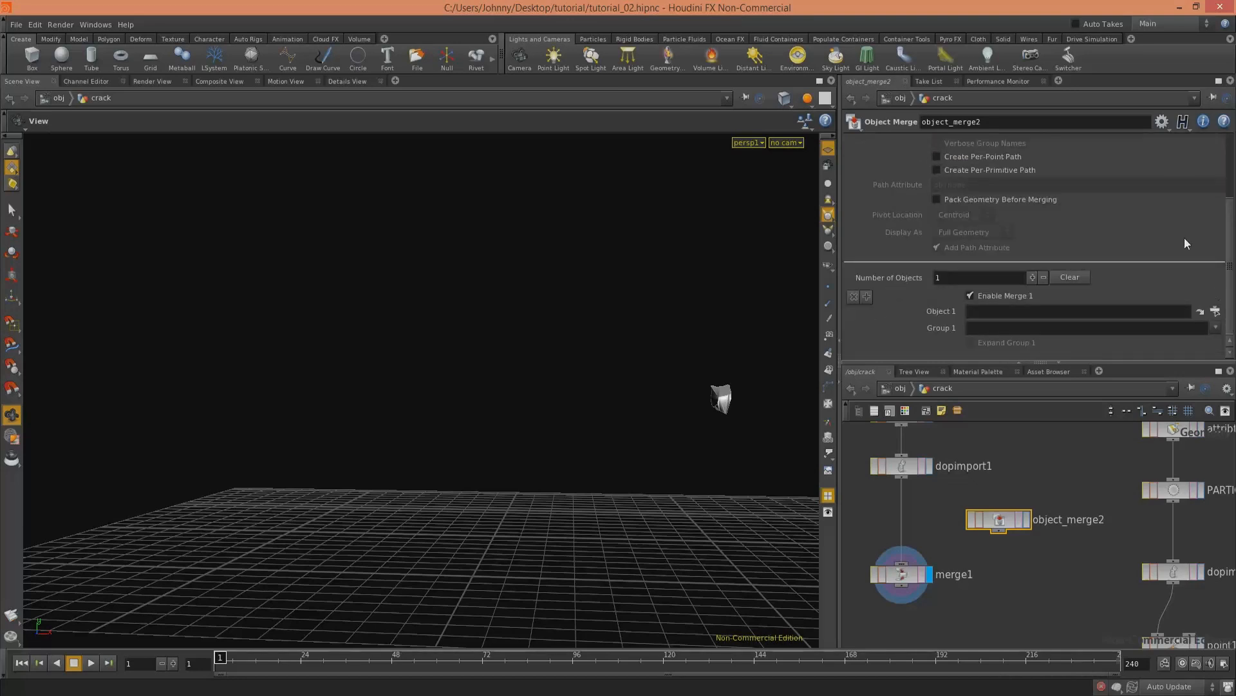
click(1201, 311)
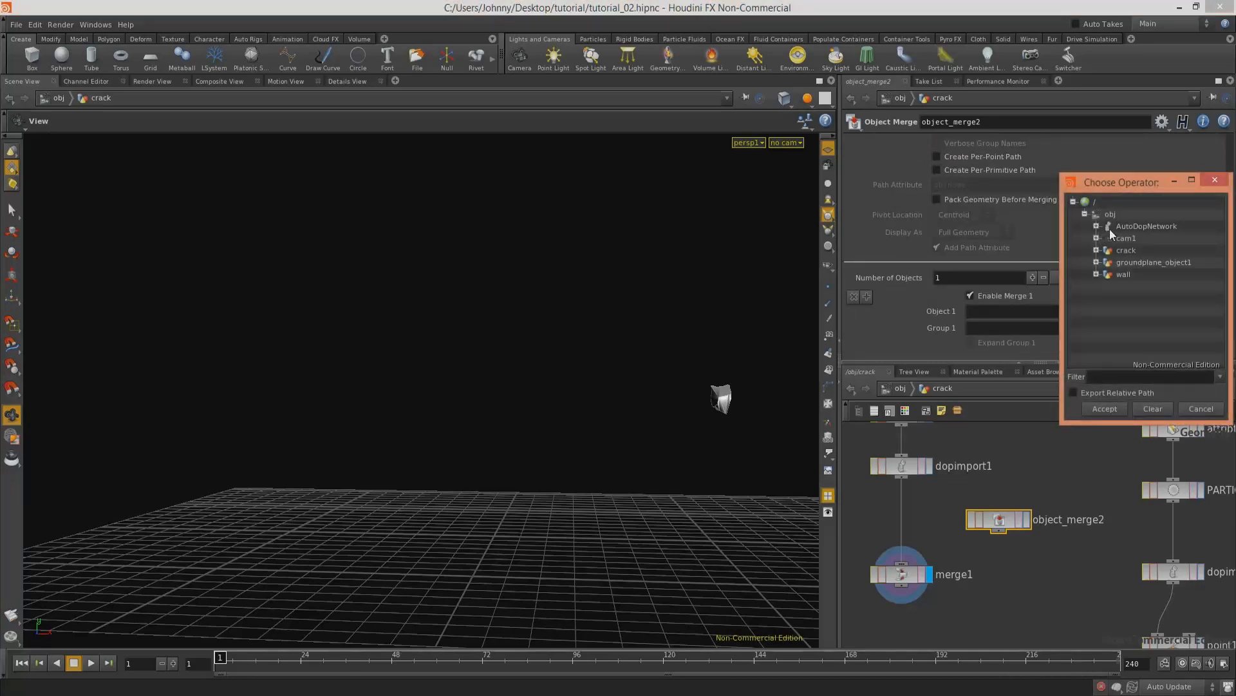
click(1096, 250)
click(1149, 274)
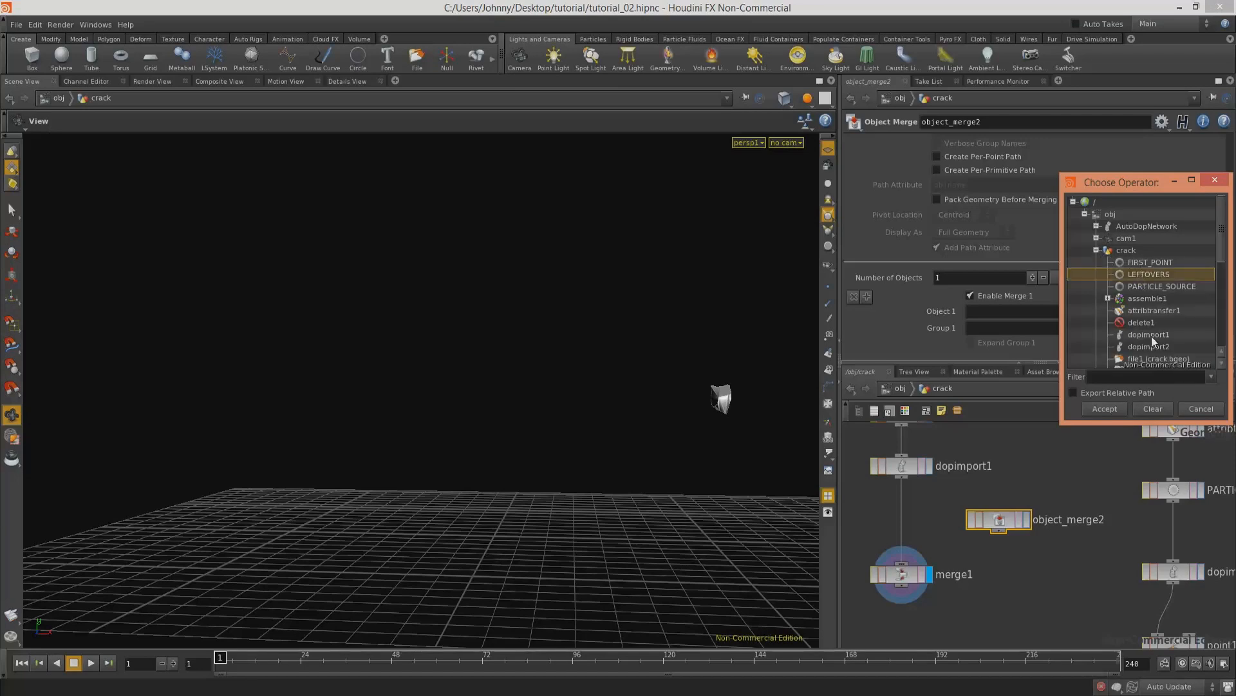
click(1105, 409)
drag(999, 532, 902, 564)
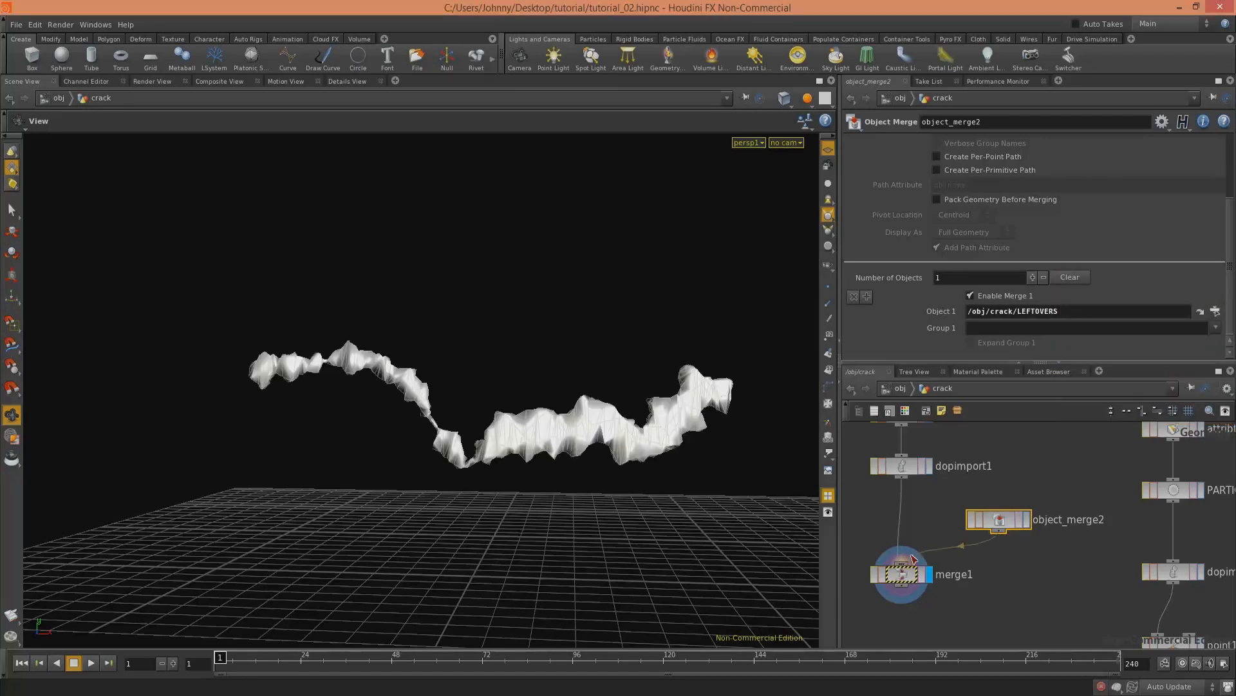
Step: Play the merged simulation while orbiting around the falling and remaining crack pieces, and rewind to frame 1
drag(510, 474, 841, 533)
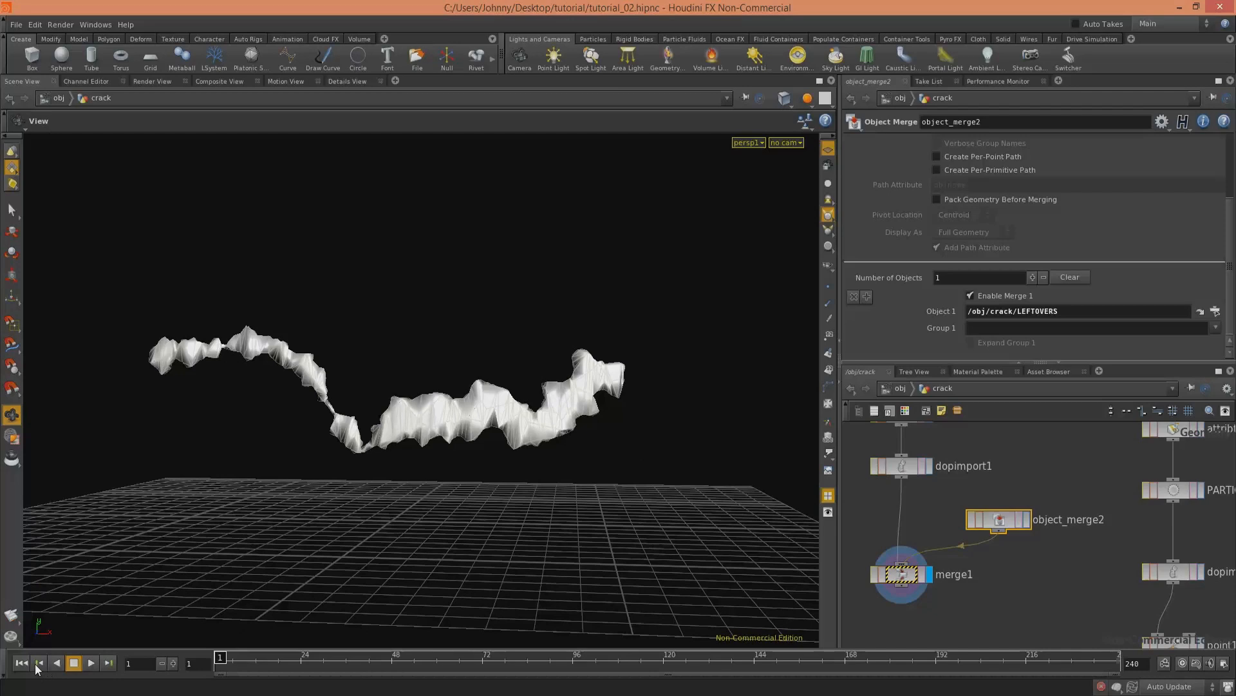
click(91, 664)
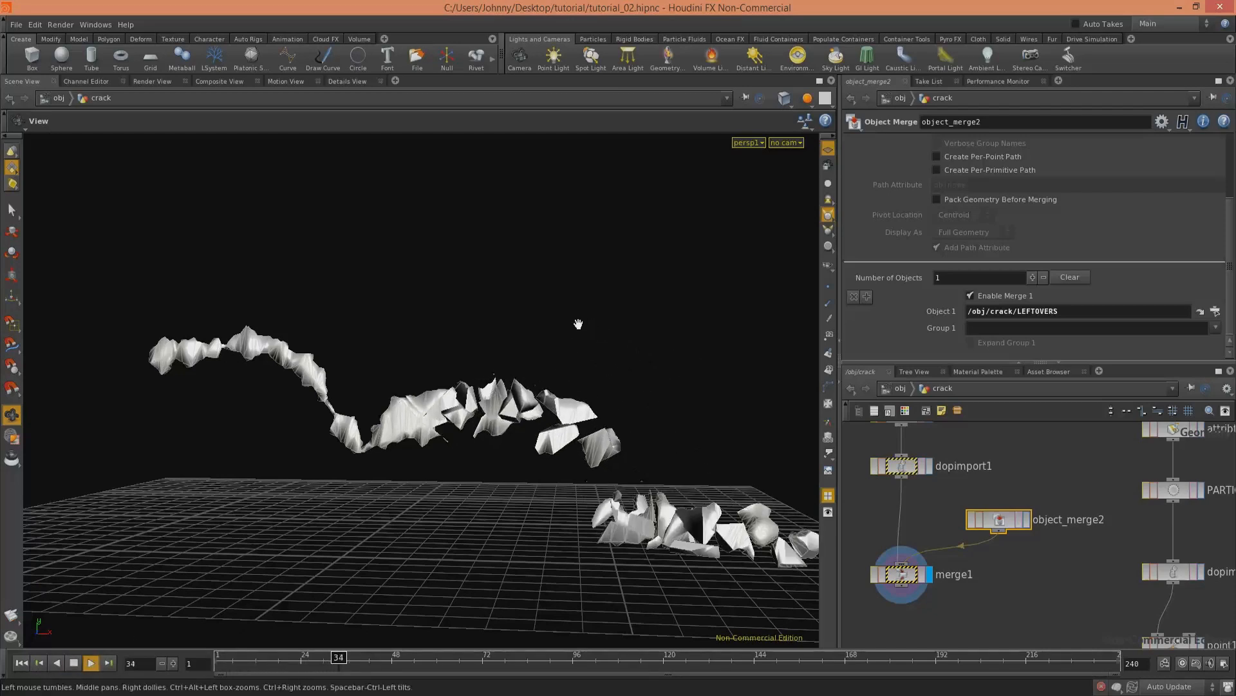
drag(554, 320, 404, 366)
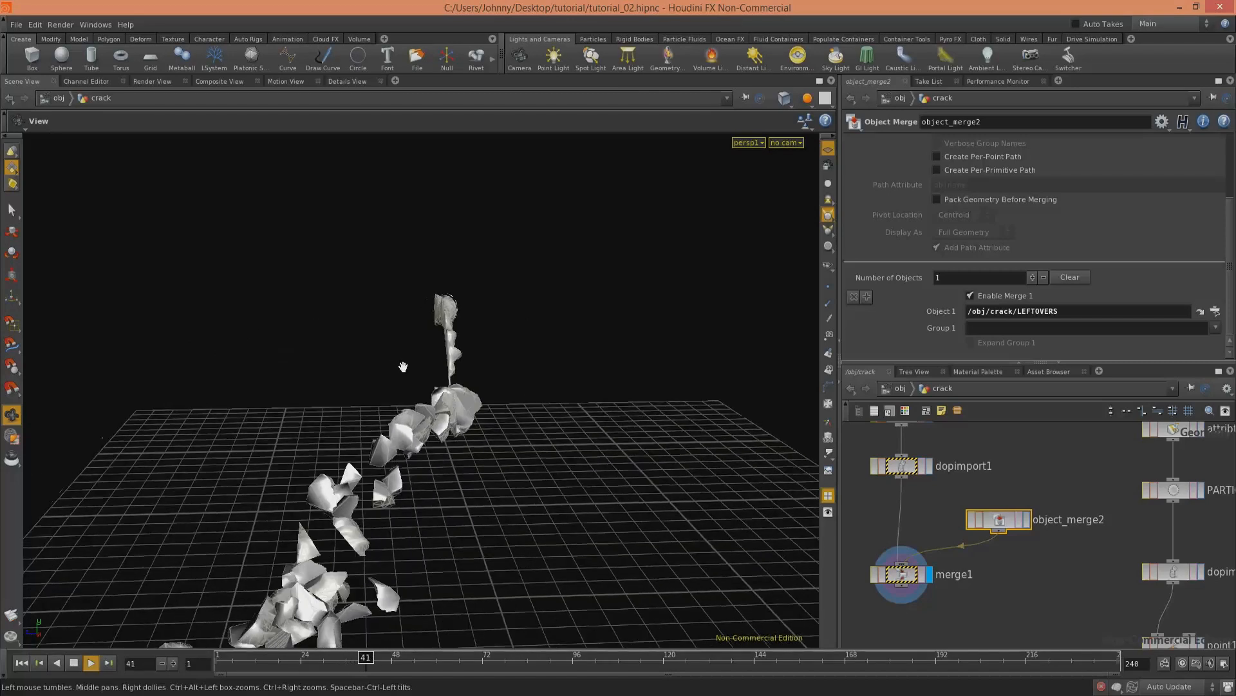
click(73, 662)
drag(491, 386, 491, 270)
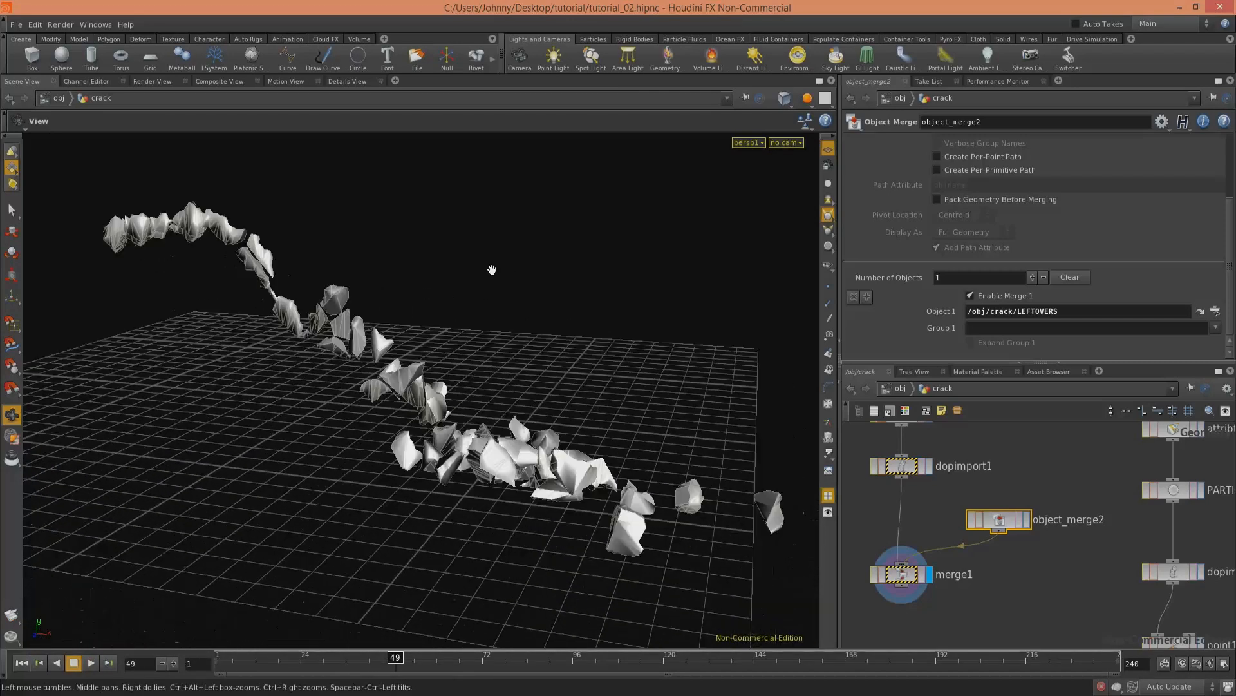
click(91, 663)
drag(475, 317, 499, 320)
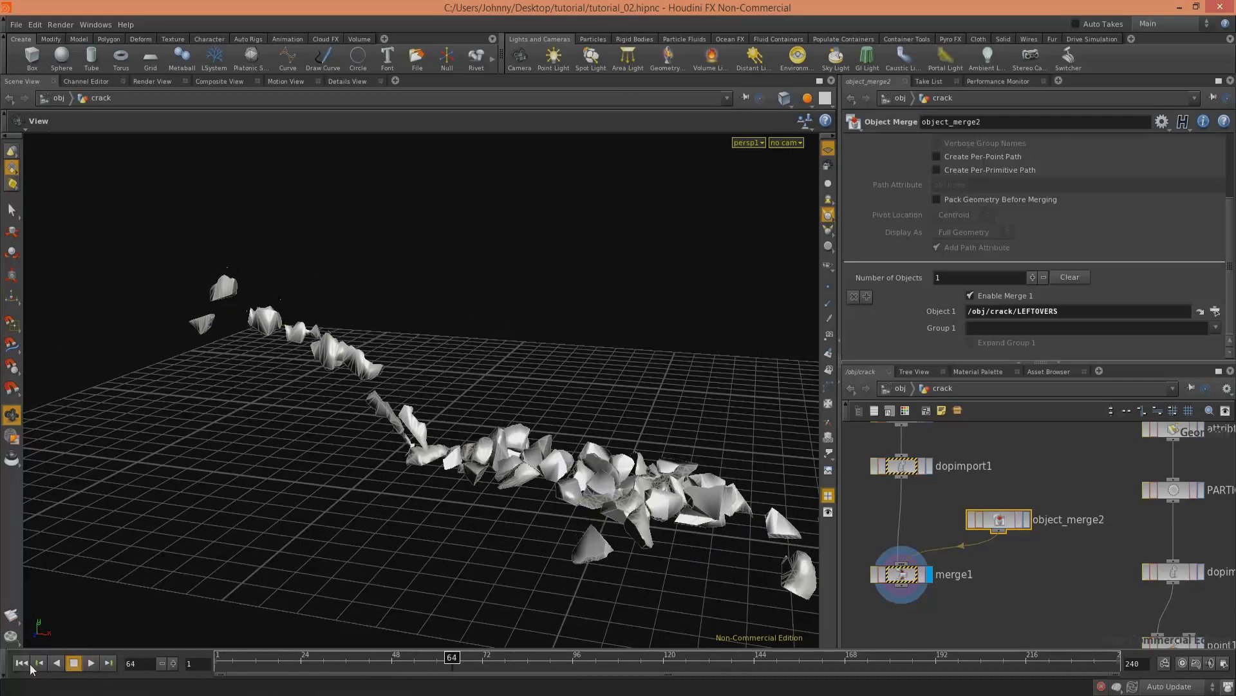
click(75, 664)
drag(649, 571, 334, 358)
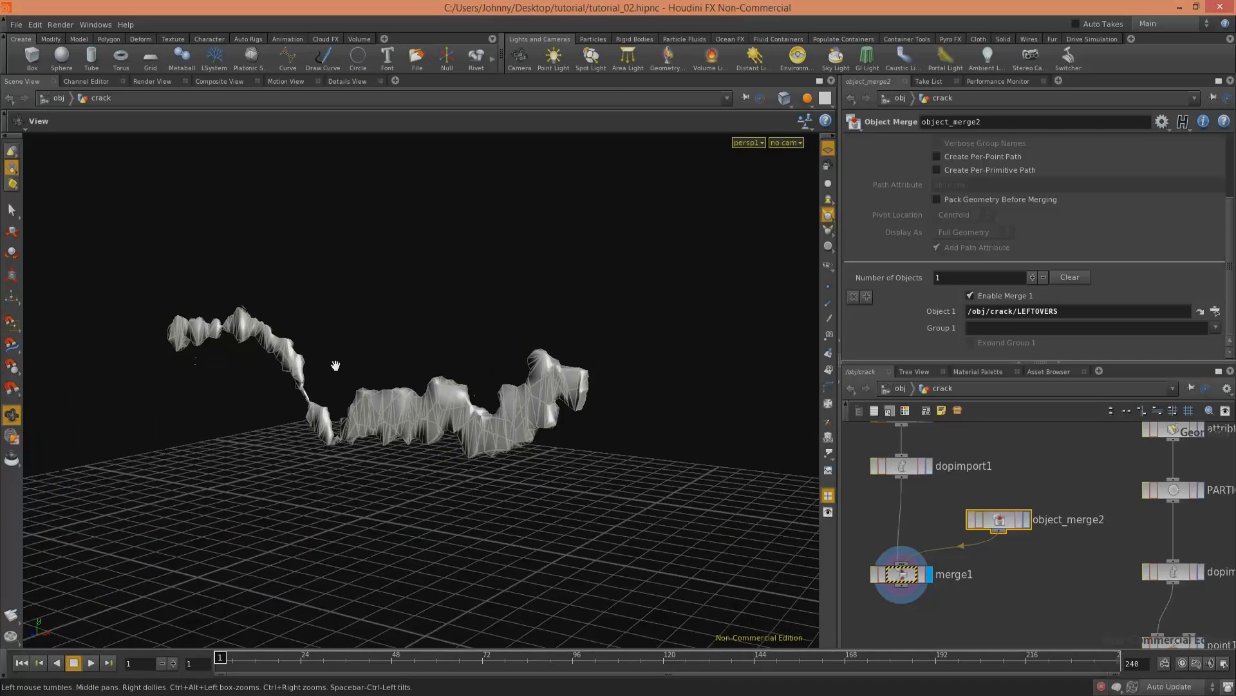
Step: Display the output of voronoifracture1 to examine the fractured geometry on its own
mouse_move(1084, 555)
middle_down()
mouse_move(994, 477)
mouse_move(910, 541)
mouse_move(964, 564)
mouse_move(1029, 657)
mouse_move(941, 613)
mouse_move(1084, 561)
middle_up()
middle_drag(1074, 480, 1023, 520)
click(1054, 509)
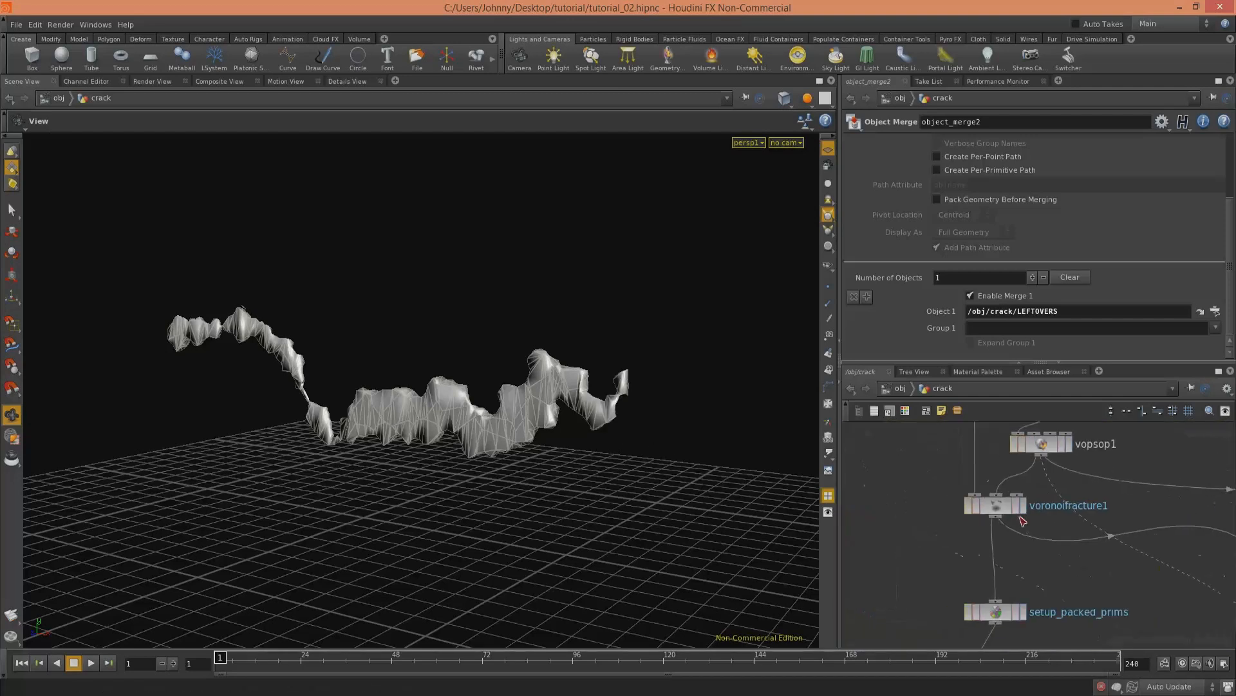
click(1022, 505)
middle_drag(926, 530, 960, 467)
drag(1042, 535, 1051, 507)
middle_drag(909, 501, 968, 528)
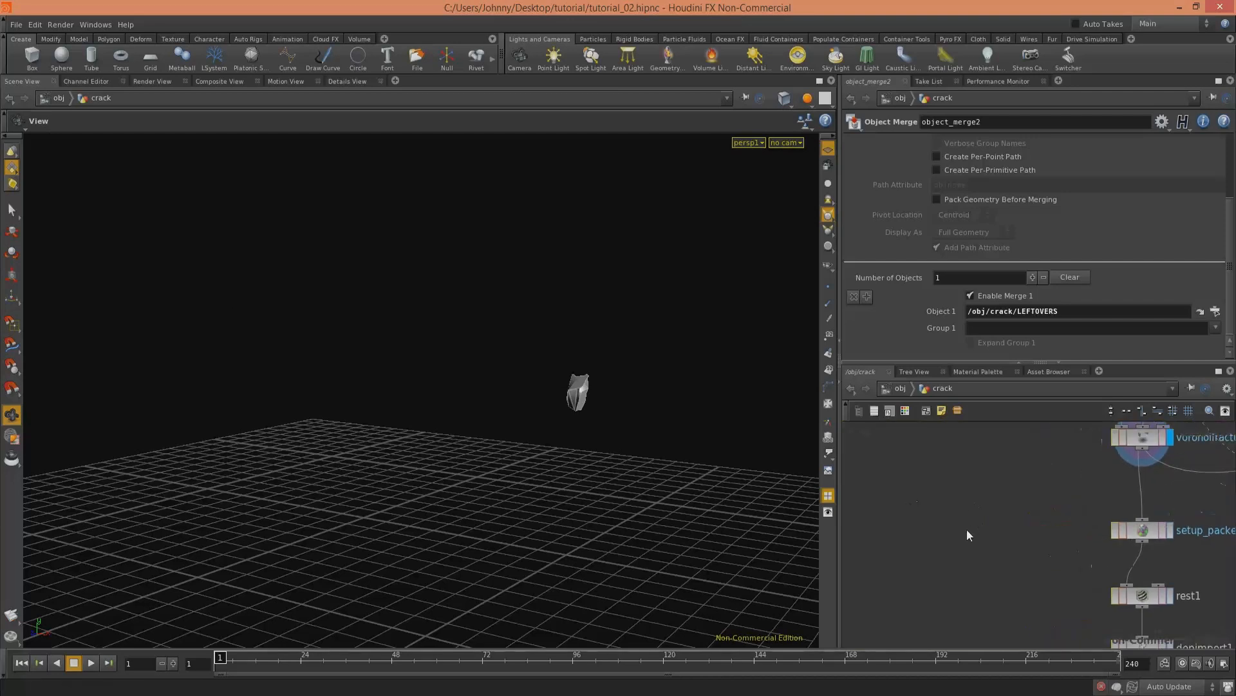
Step: Insert a Null node between voronoifracture1 and setup_packed_prims
key(Tab)
text(merge)
key(Return)
click(1142, 492)
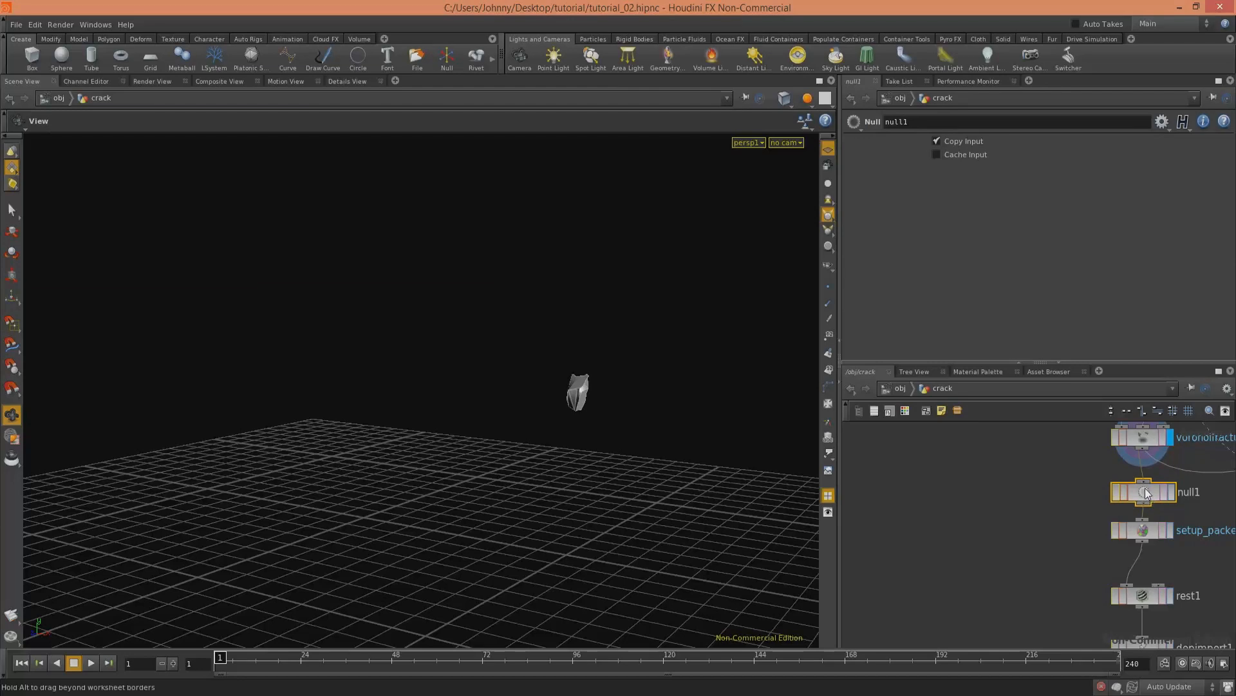
Step: Display the null below voronoifracture1 and rename it CURRENT_PIEC
click(1168, 493)
double_click(1187, 492)
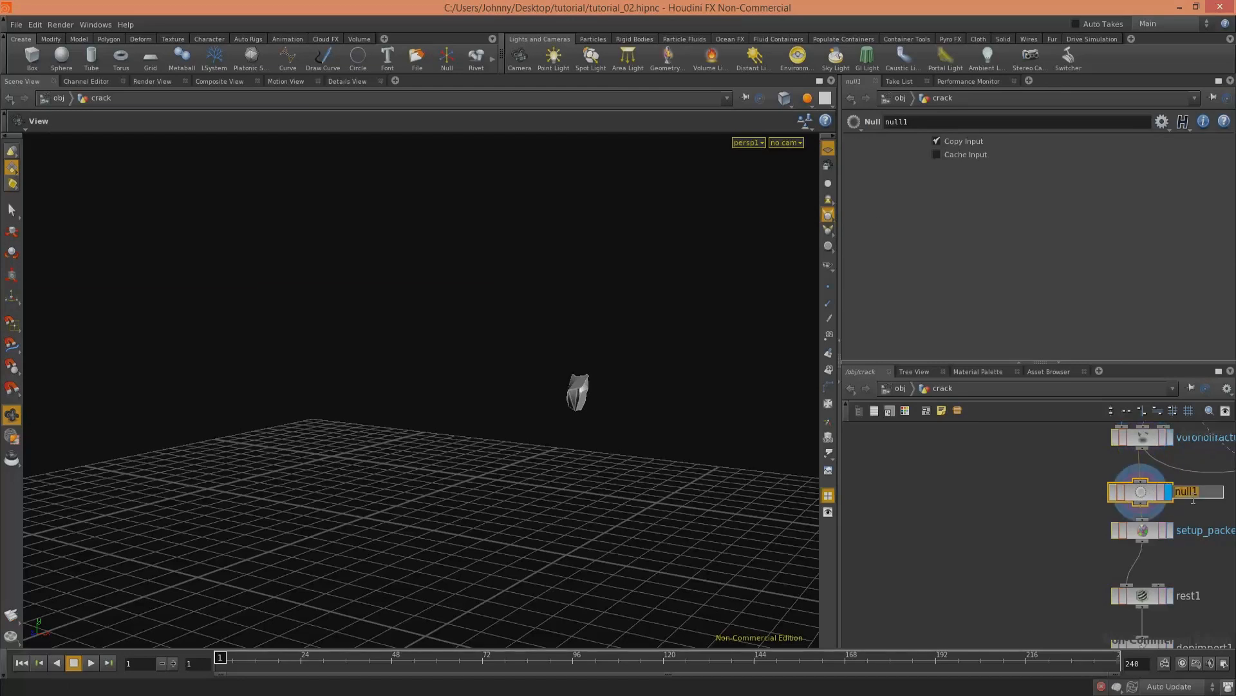
text(PIERENT_PIEC)
key(Return)
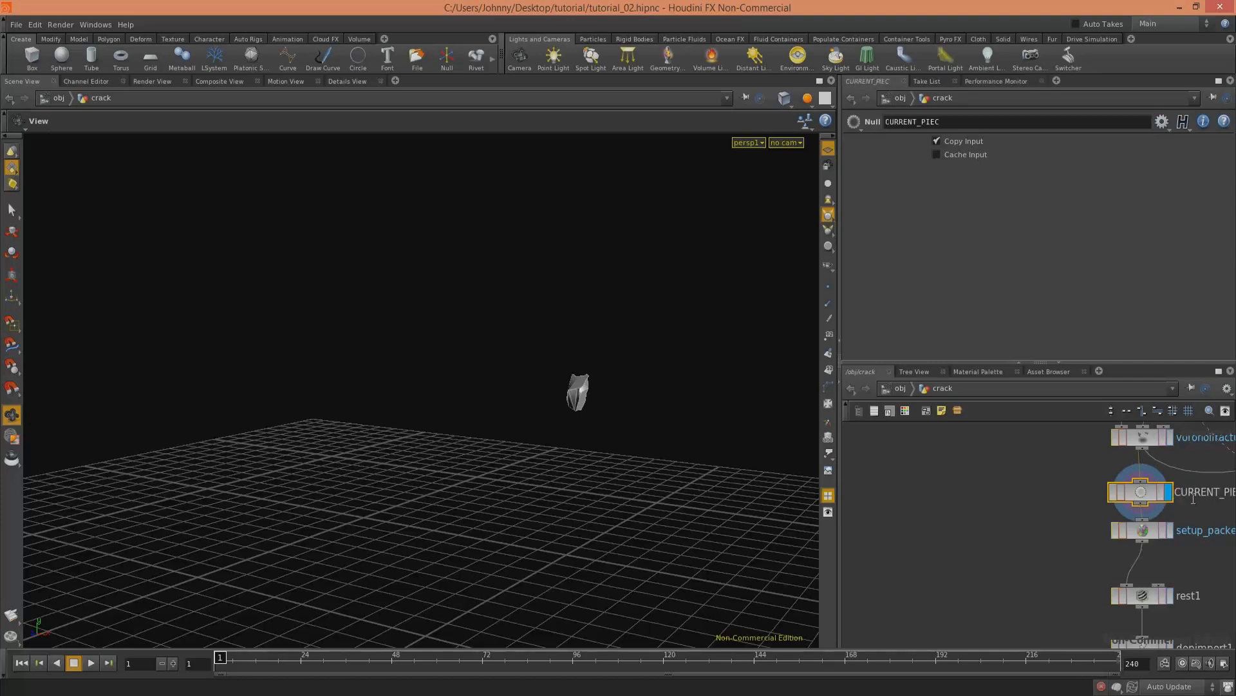
Step: Add an IsoOffset node fed by CURRENT_PIEC and display its result
key(Tab)
text(iso)
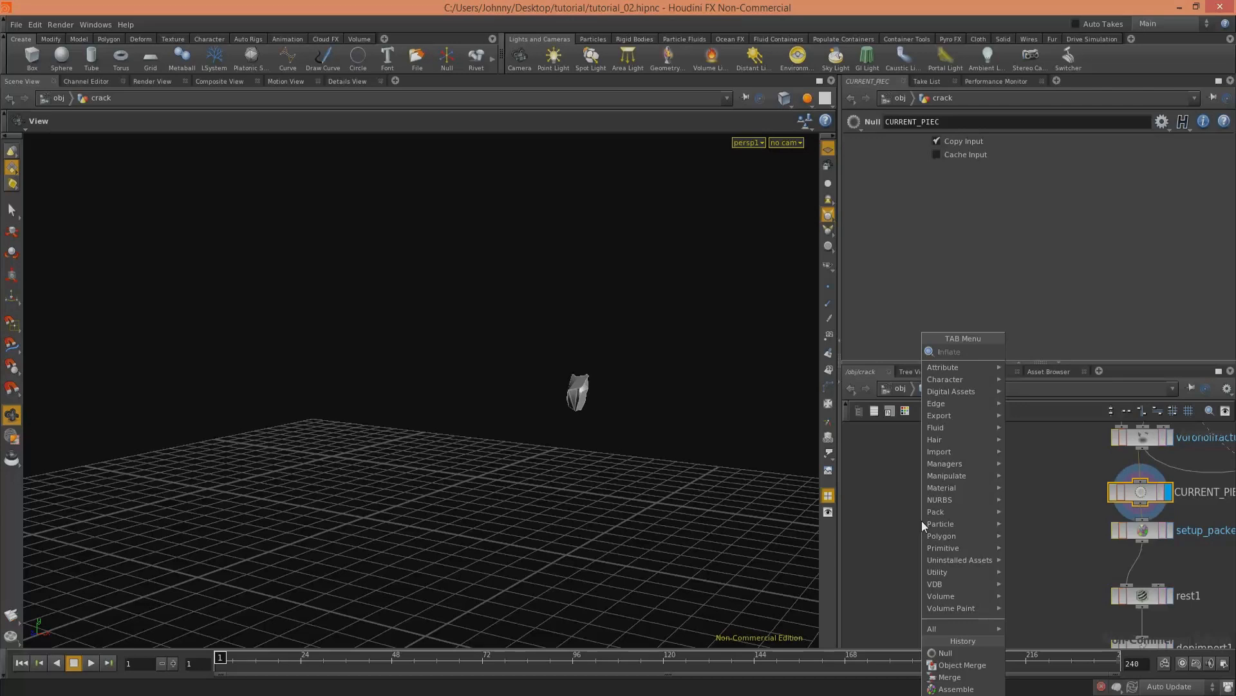
key(Return)
click(921, 520)
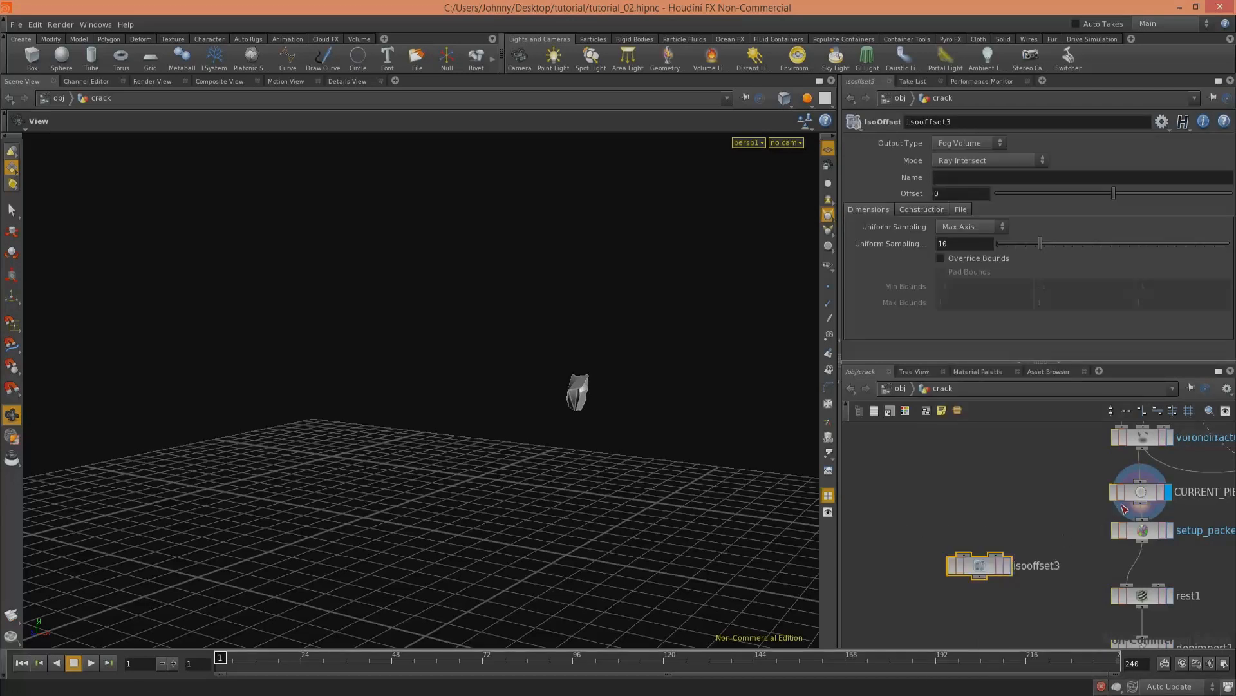
click(979, 553)
click(1008, 565)
middle_drag(955, 484, 960, 431)
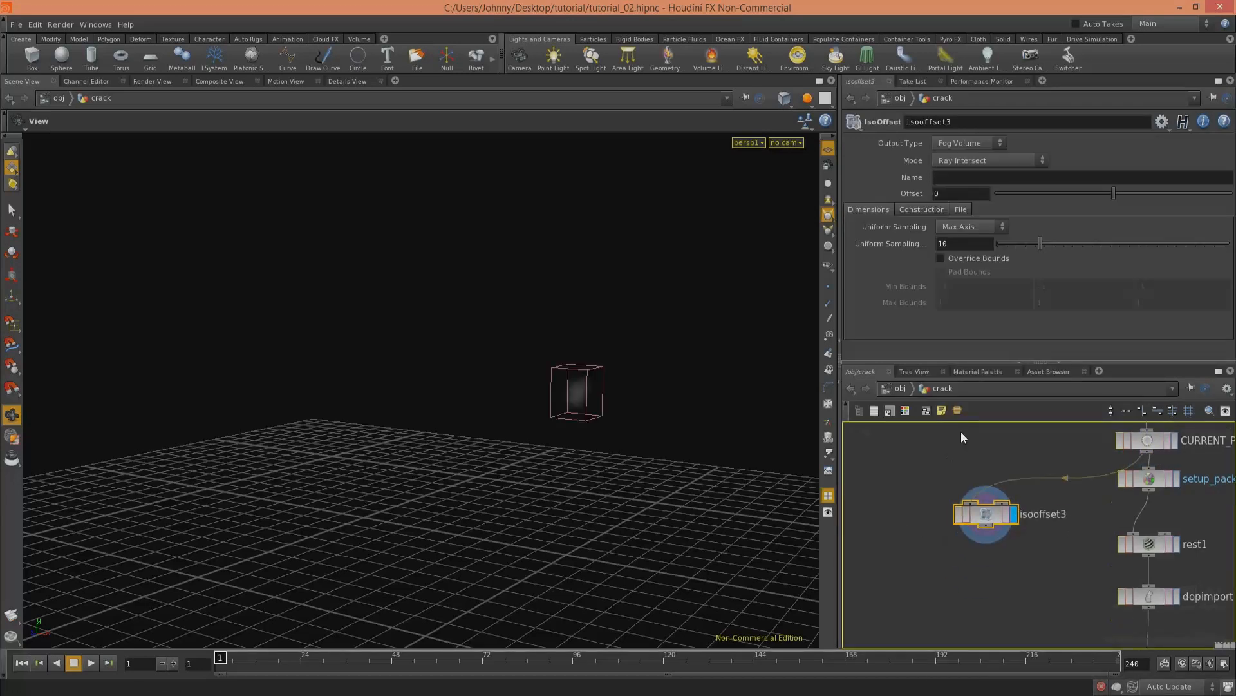
Step: Add and display a VDB From Polygons node fed by CURRENT_PIEC, and delete the IsoOffset node
key(Tab)
text(VDB)
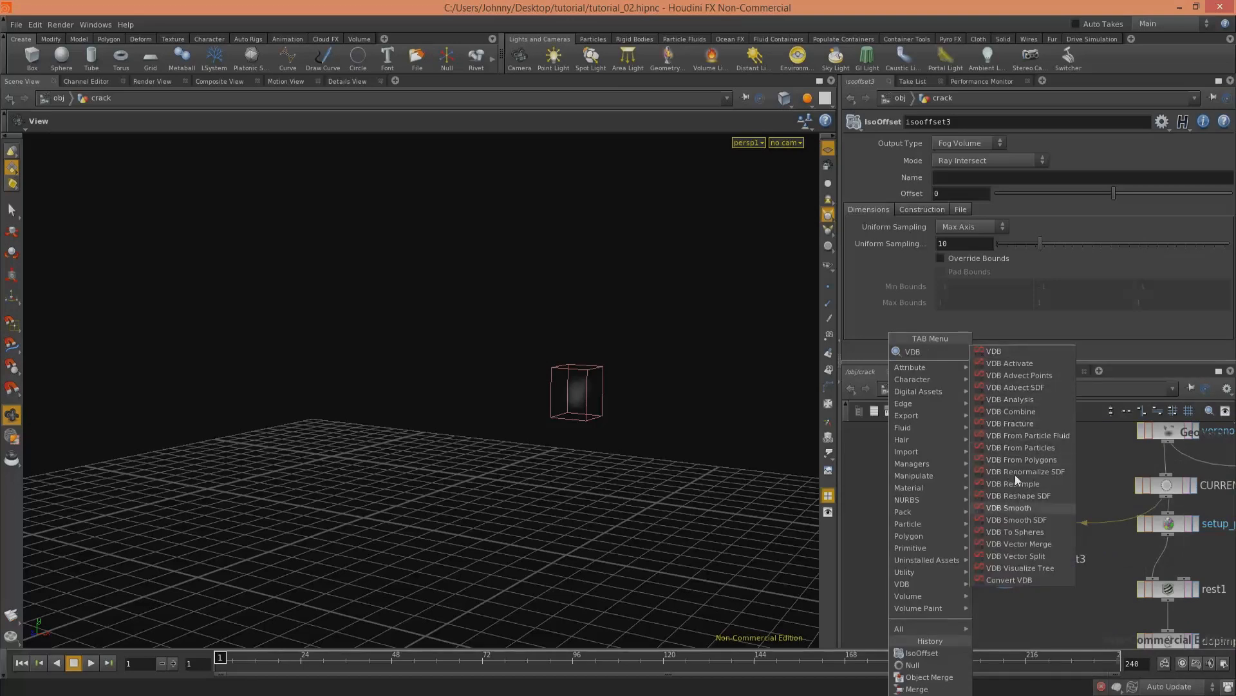
click(1026, 460)
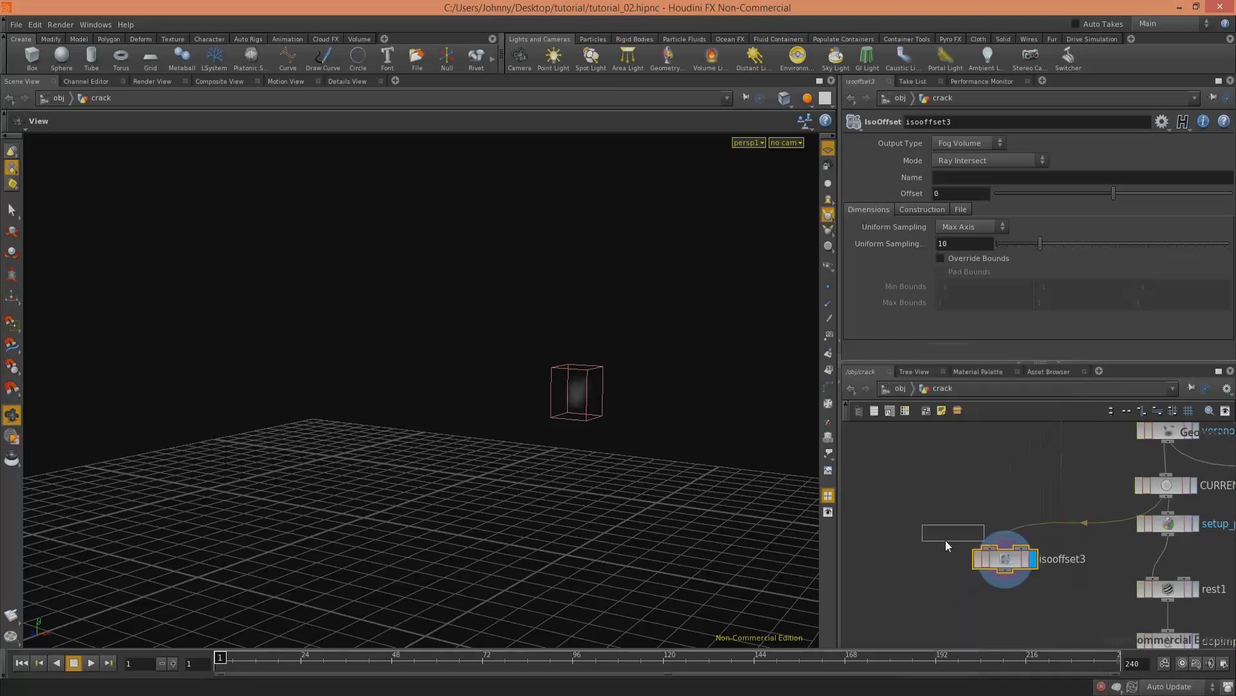
click(910, 554)
click(1166, 495)
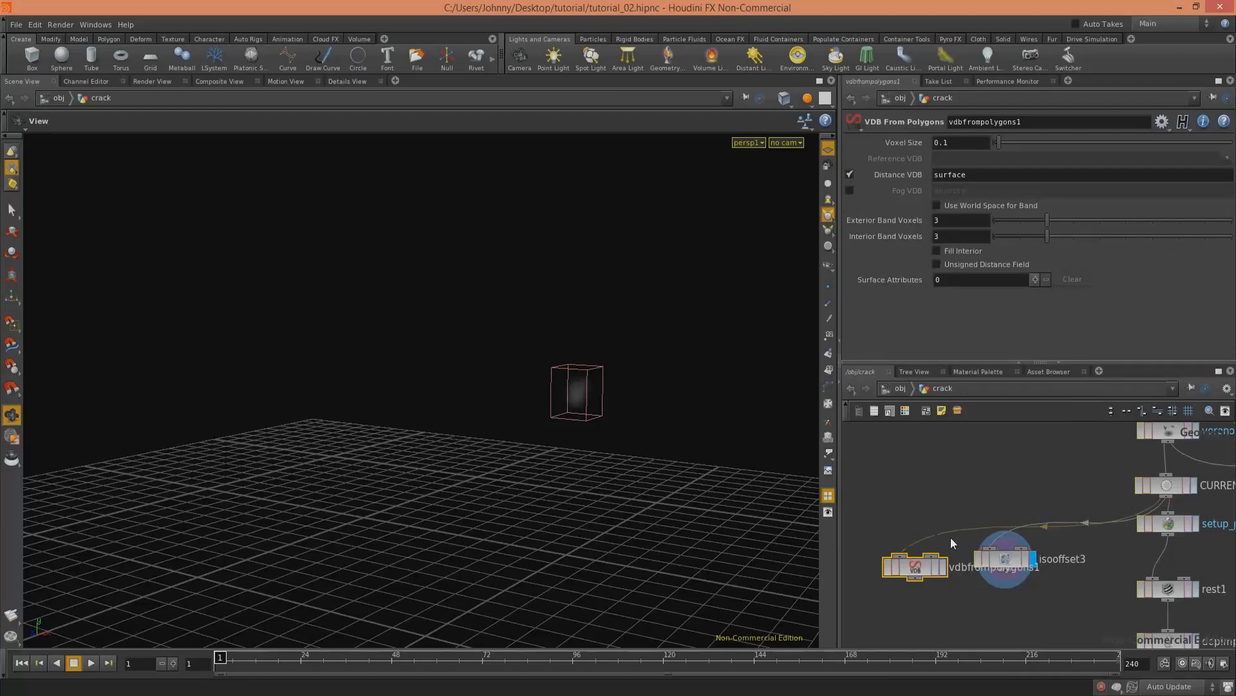
click(944, 568)
click(1019, 550)
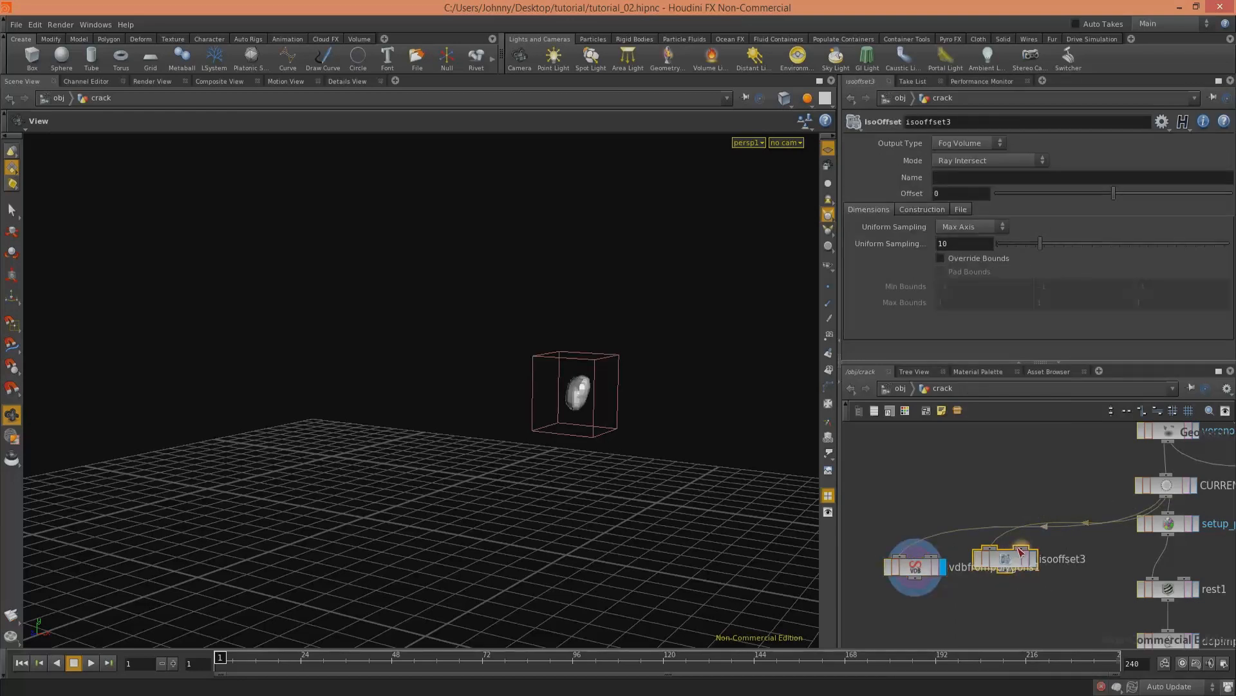
key(Delete)
Step: Turn off Distance VDB and enable Fog VDB on vdbfrompolygons1
click(850, 175)
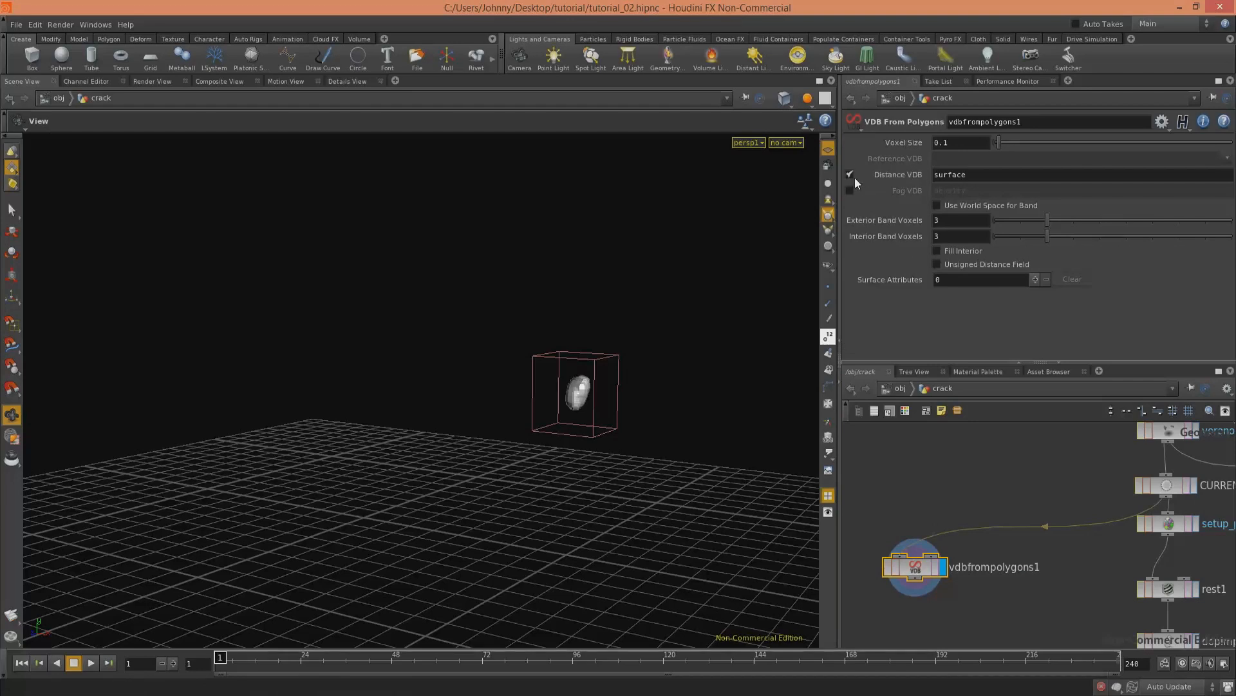
click(849, 191)
scroll(627, 385, down, 3)
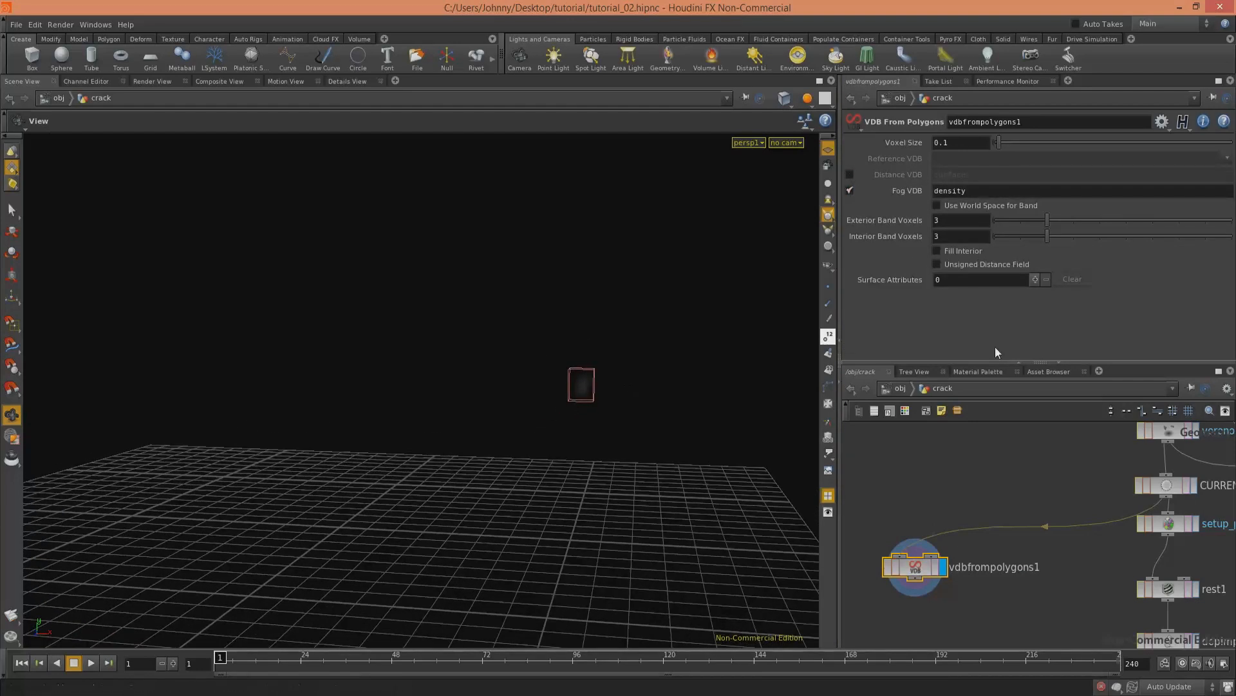
Step: Add a Fluid Source node fed by vdbfrompolygons1 and display its result
middle_drag(942, 495, 916, 431)
middle_drag(952, 566, 1025, 558)
key(Tab)
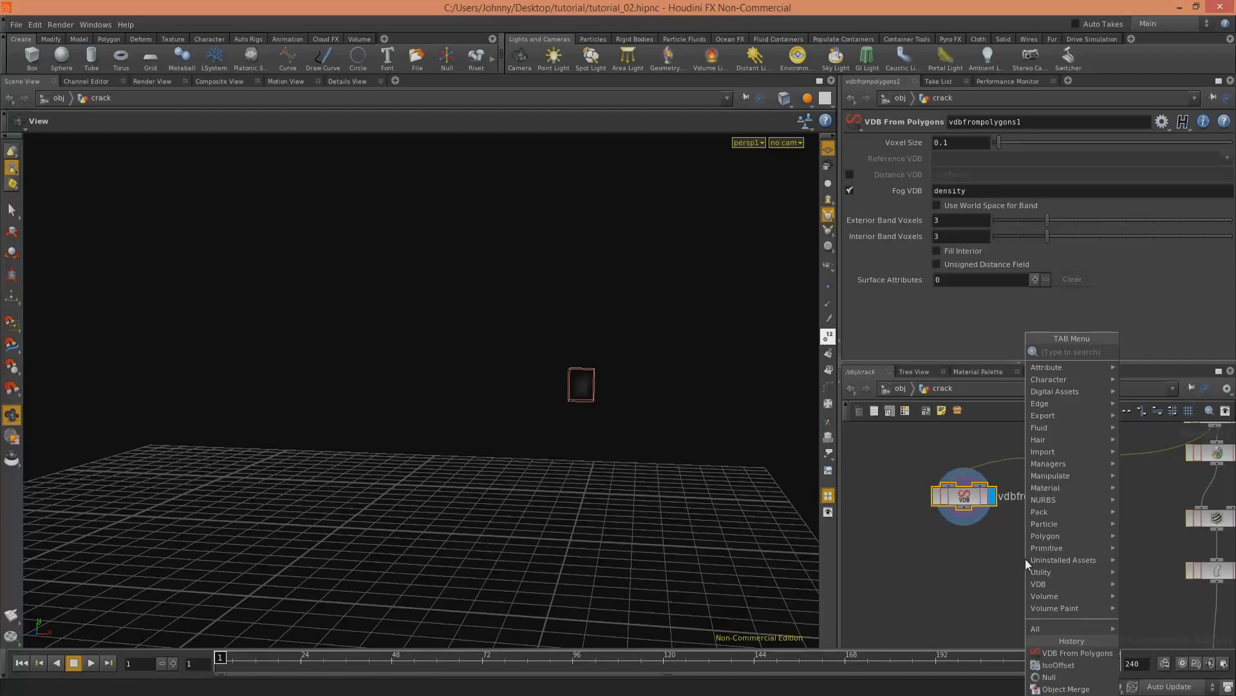
text(sou)
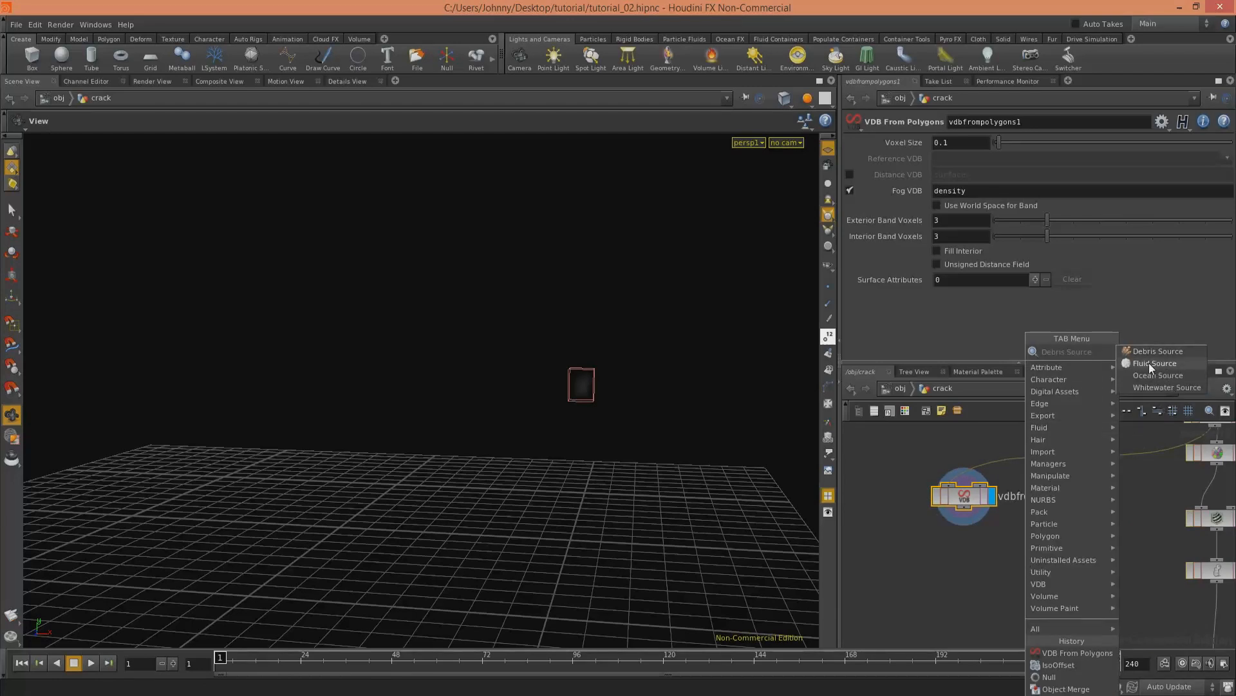
click(1150, 365)
click(967, 555)
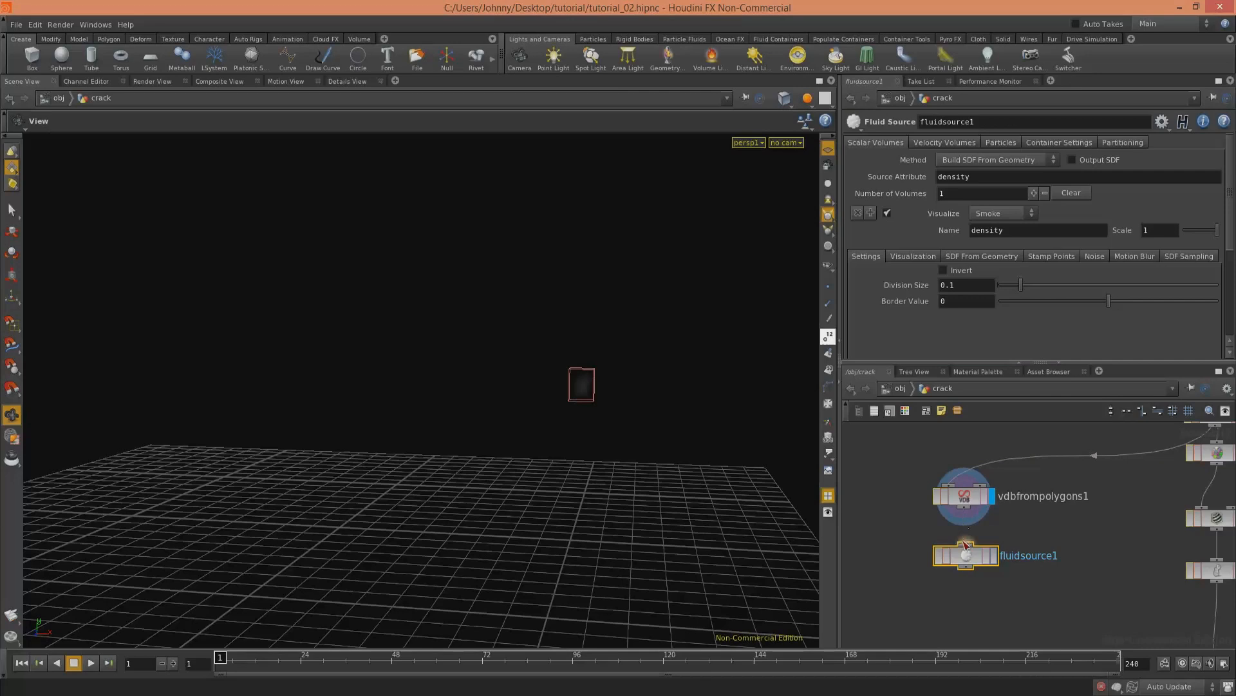
click(965, 542)
click(986, 566)
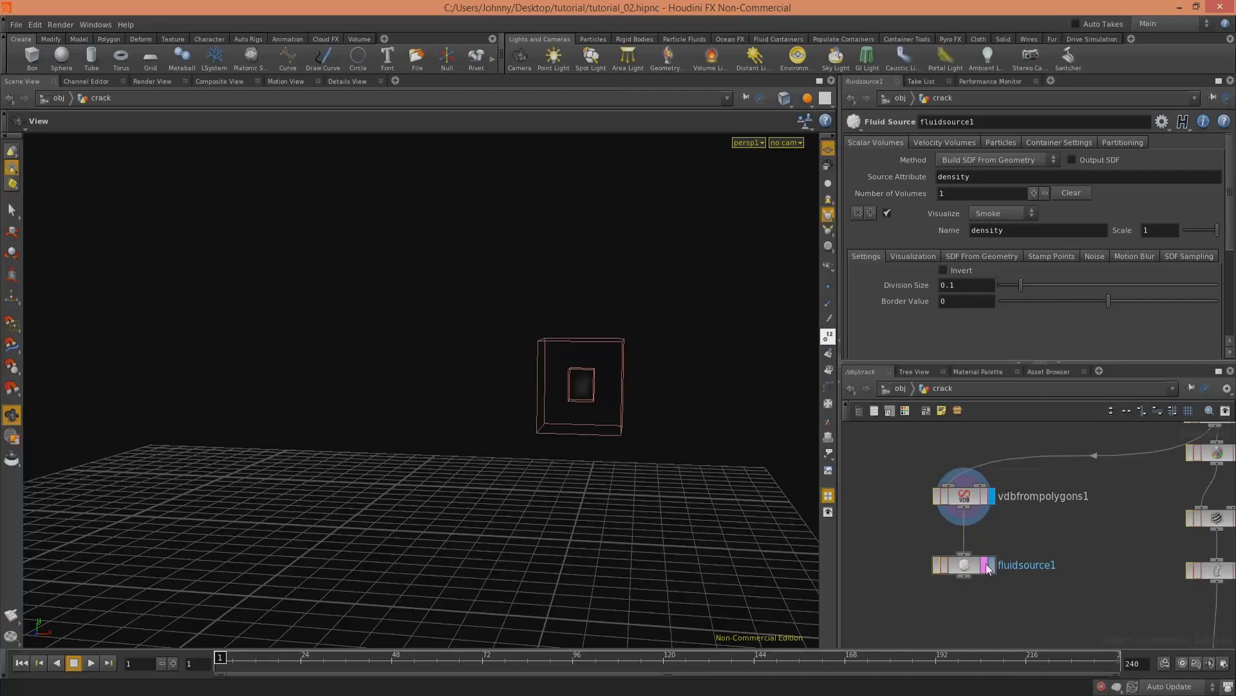
click(990, 561)
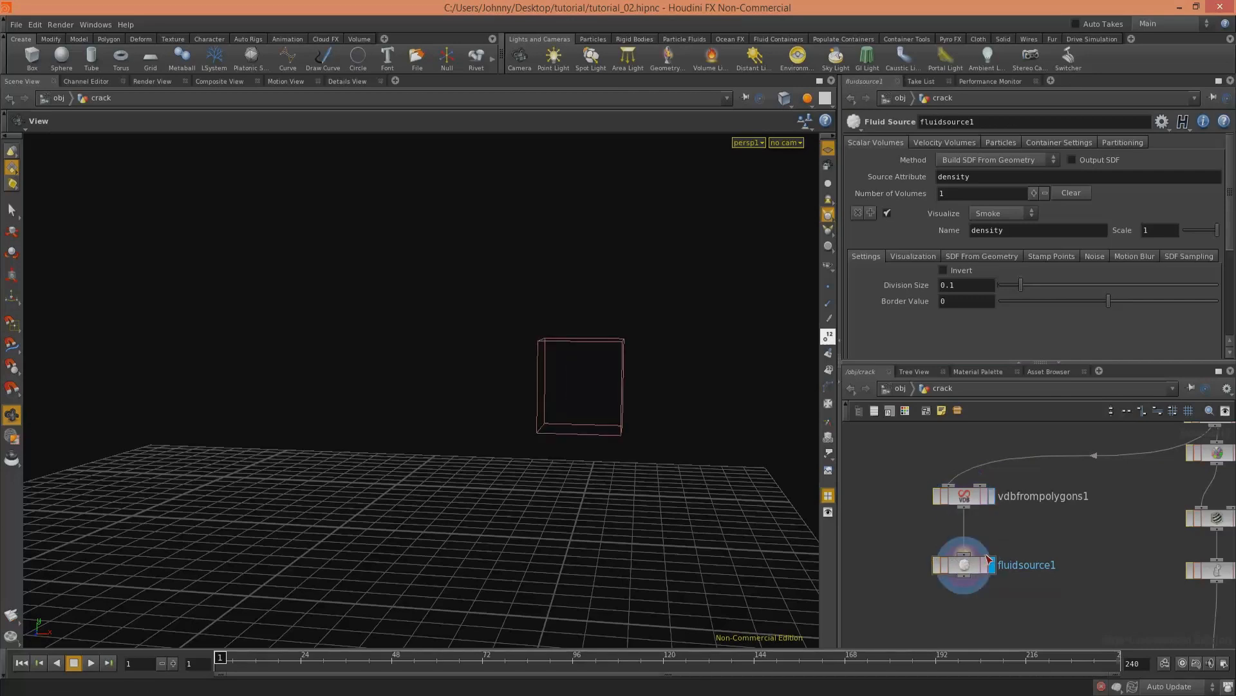
Step: Set the scalar volume method of fluidsource1 to Sample Volumes
click(977, 161)
click(972, 198)
drag(584, 377, 525, 351)
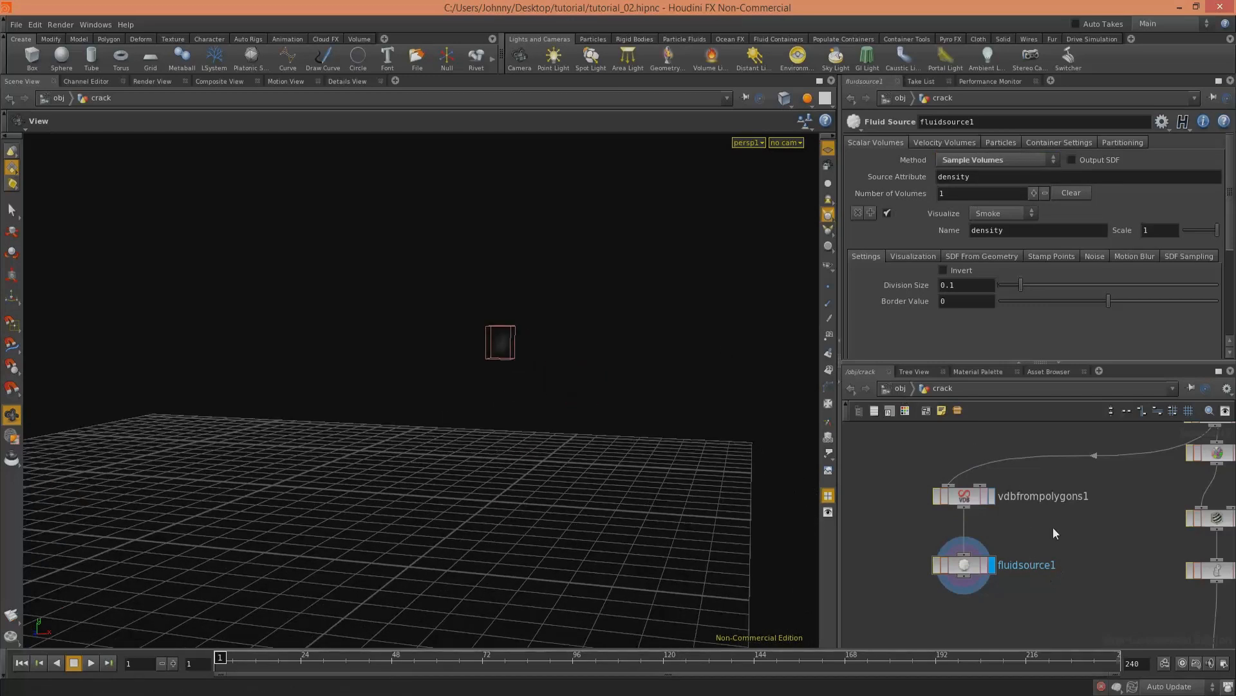
Step: Add a Null node fed by fluidsource1, rename it SOURCE_VOLUME, and align it below its input
middle_drag(1085, 574, 1017, 499)
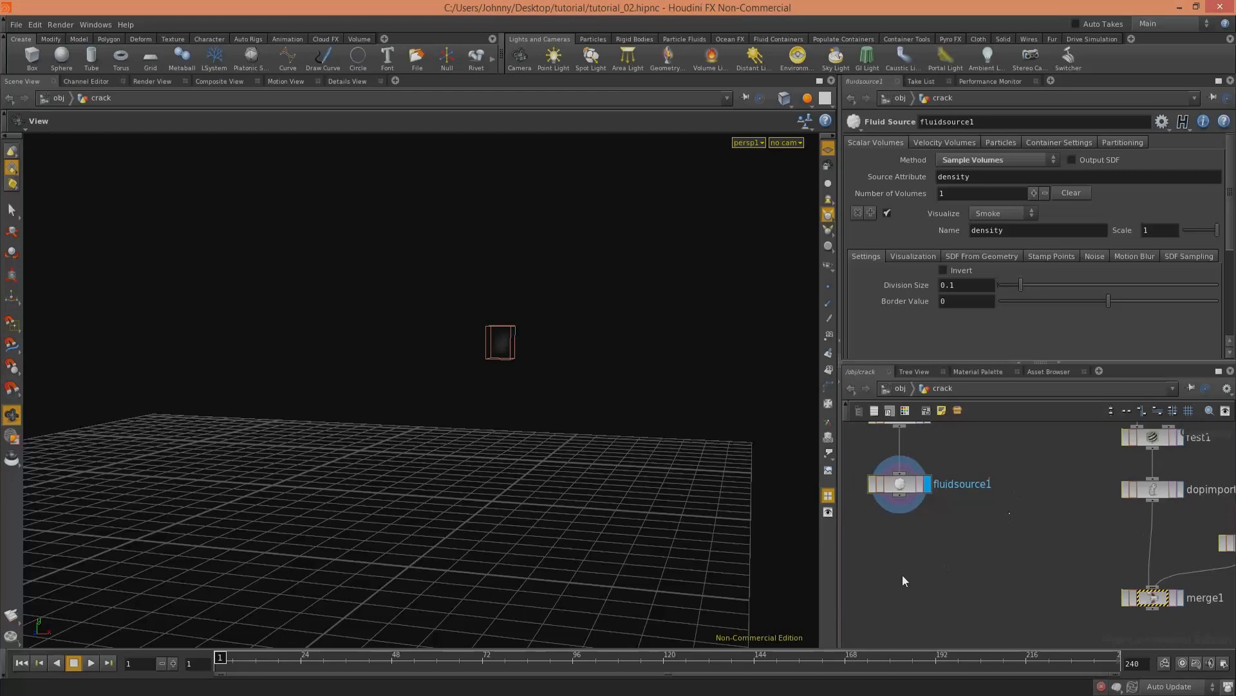
key(Tab)
text(null)
key(Return)
click(897, 561)
double_click(945, 559)
double_click(951, 559)
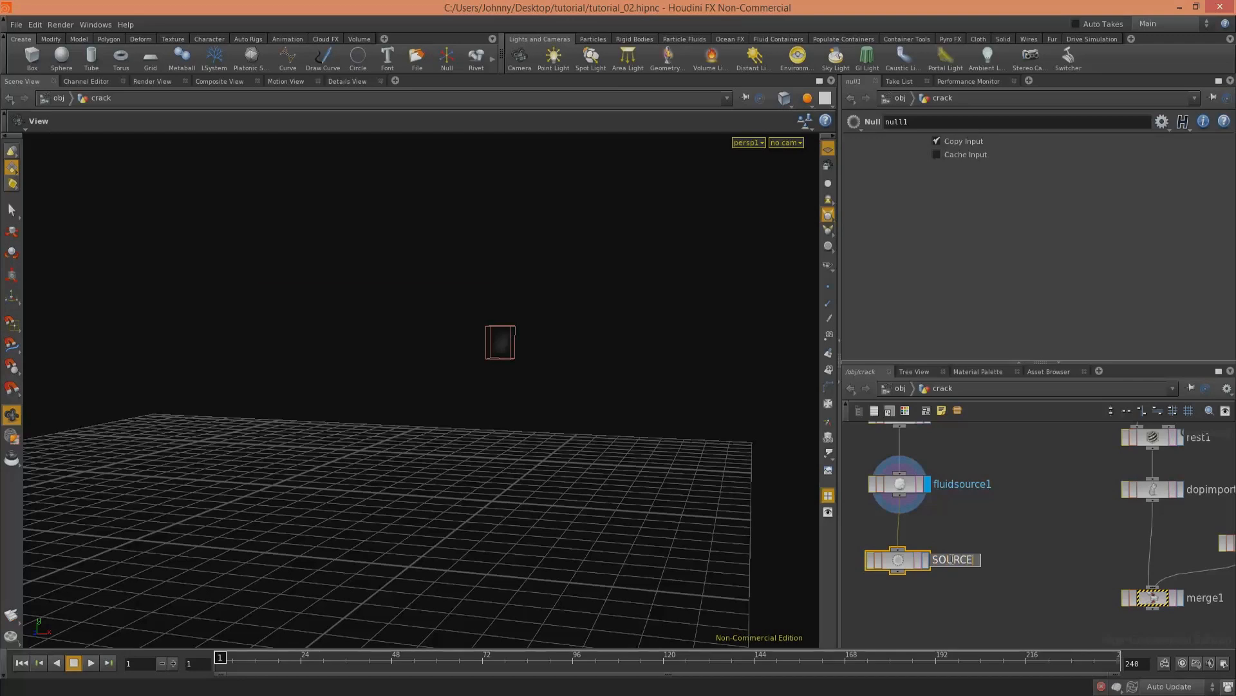
text(SOURCE_VOLUME)
key(Return)
middle_drag(1060, 514, 1069, 498)
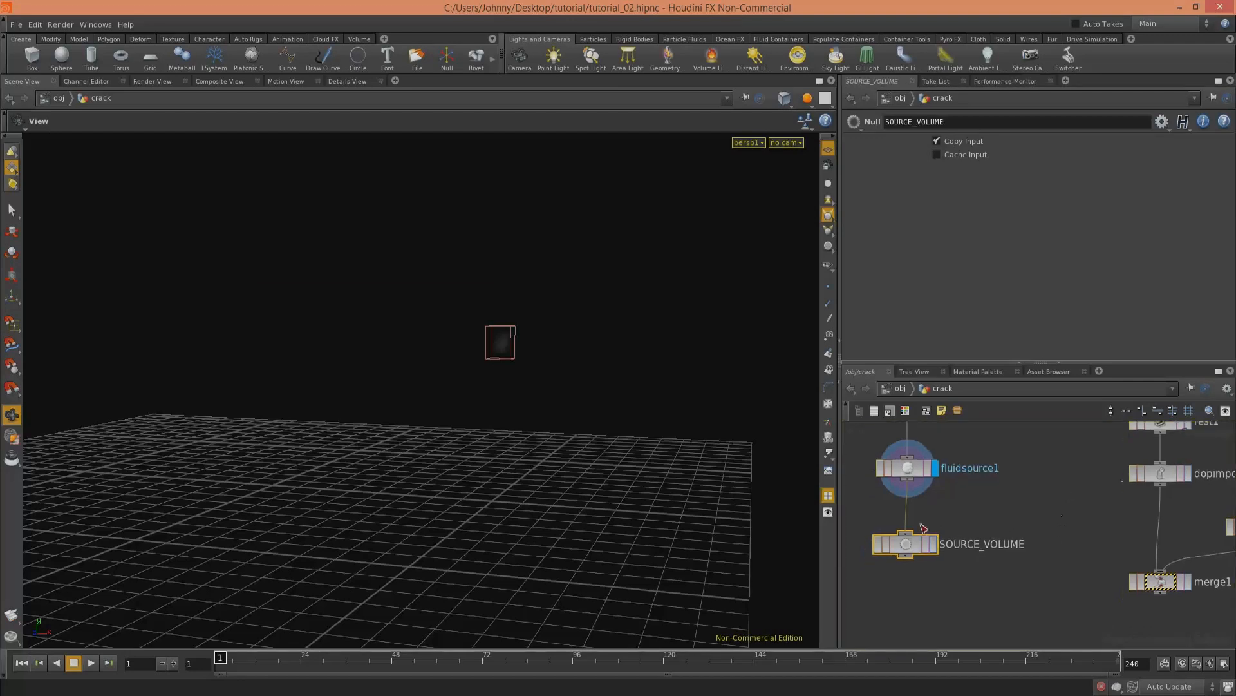
drag(914, 547, 916, 551)
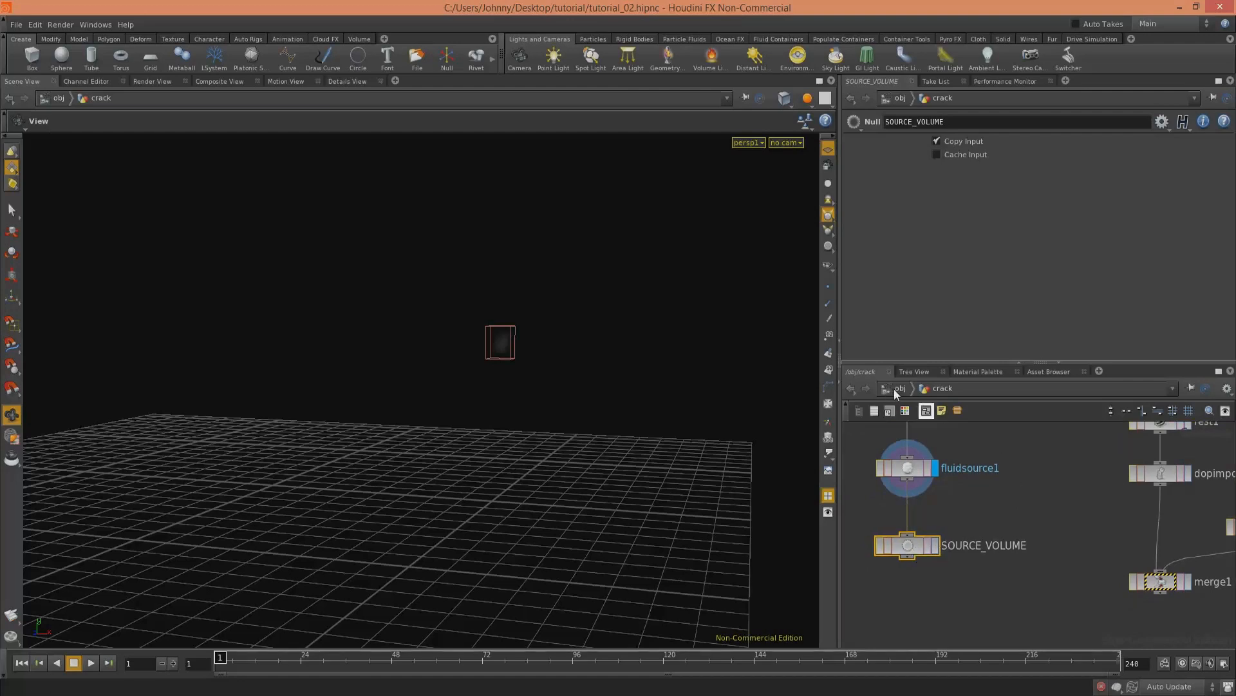
Step: Go into the AutoDopNetwork and move merge1 and gravity1 together further down, away from the solvers
click(895, 388)
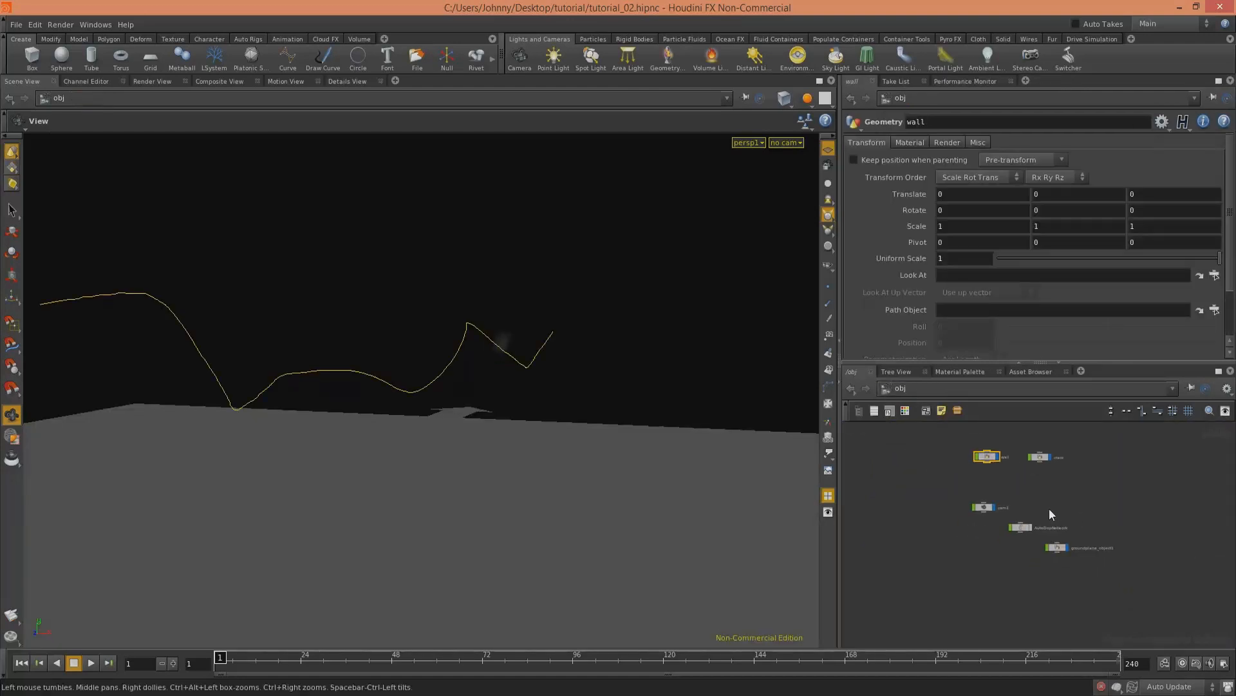
double_click(1022, 527)
scroll(523, 428, up, 5)
scroll(1036, 524, down, 5)
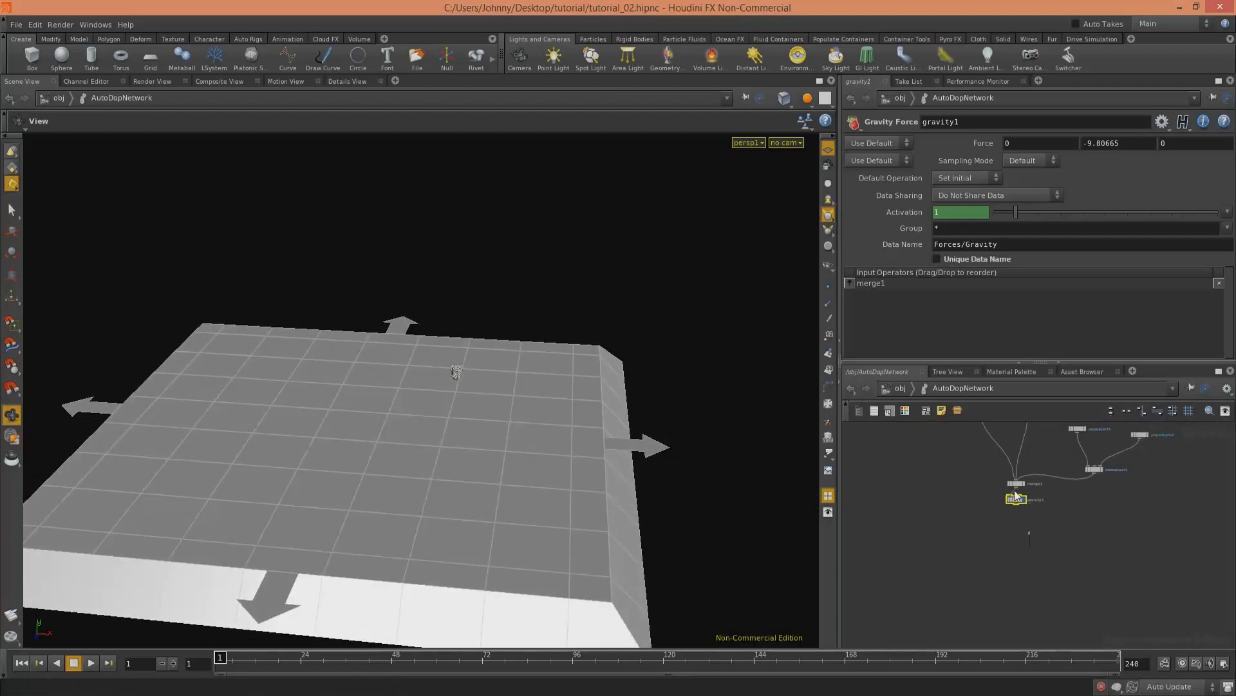
shift+click(1016, 484)
scroll(1018, 555, up, 4)
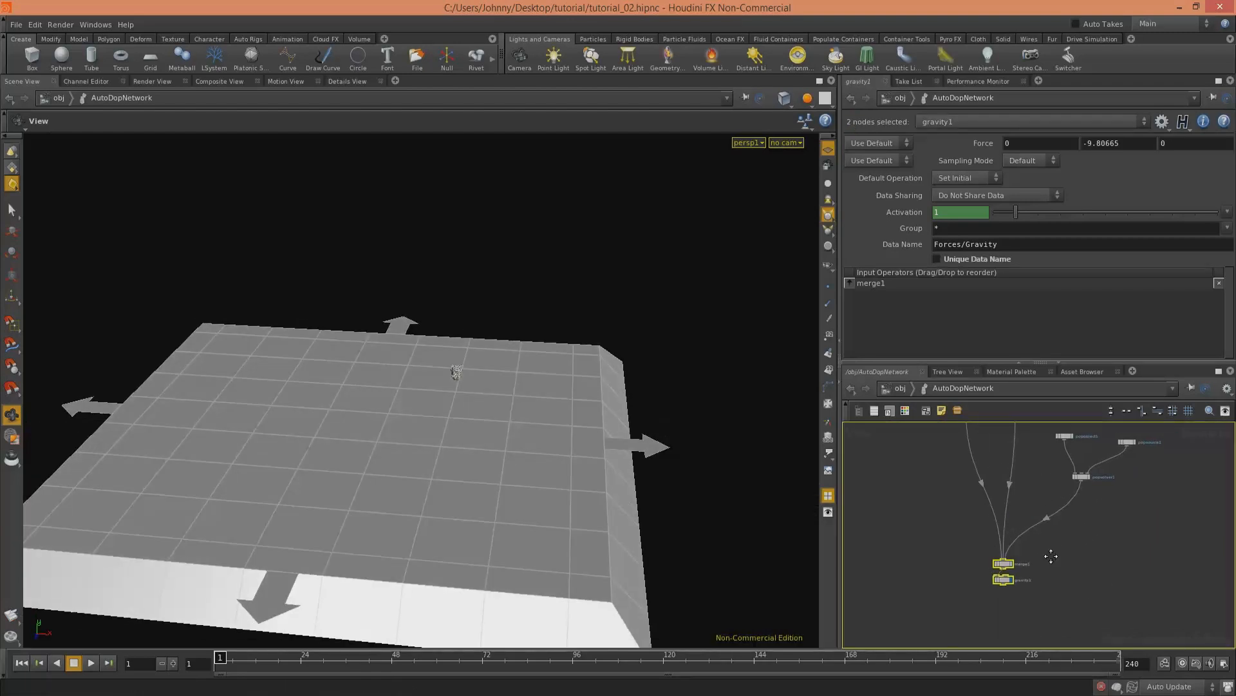
Step: Add a Smoke Object node in the empty area beside the particle solver branch
middle_drag(1221, 476, 1097, 535)
click(1096, 535)
key(Tab)
text(Smoke)
key(Down)
key(Return)
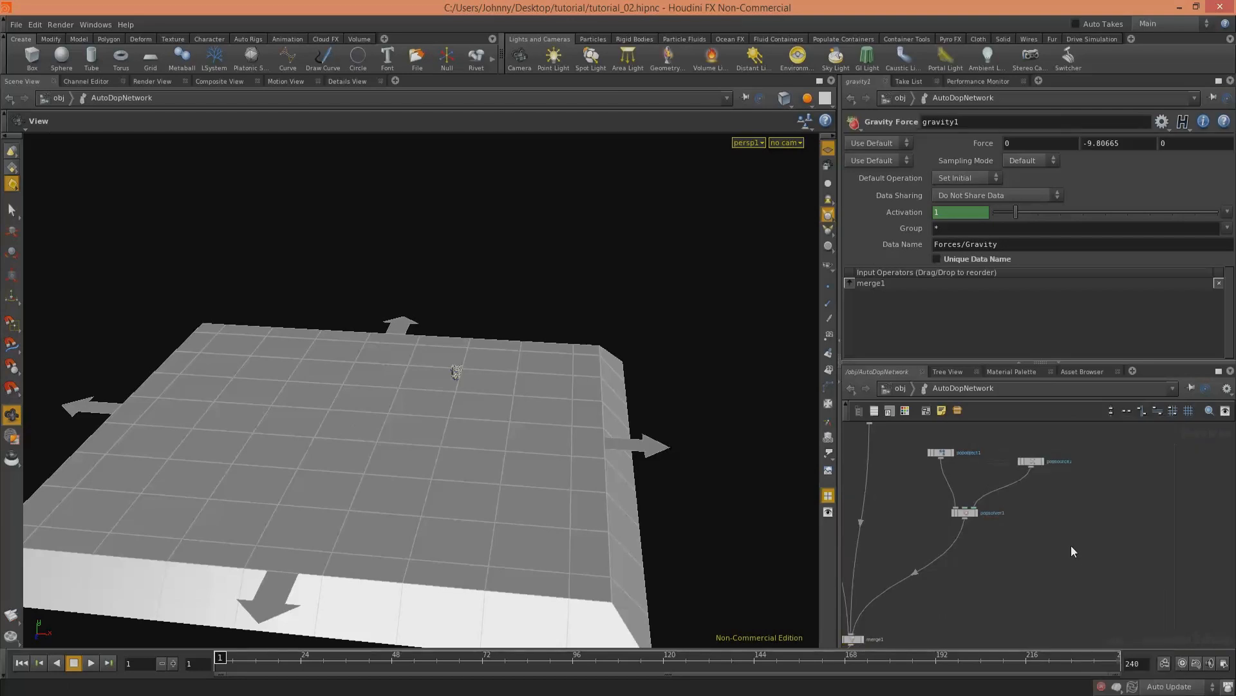
click(1017, 567)
Step: Add a Smoke Solver node below smokeobject1
key(Tab)
text(Smoke s)
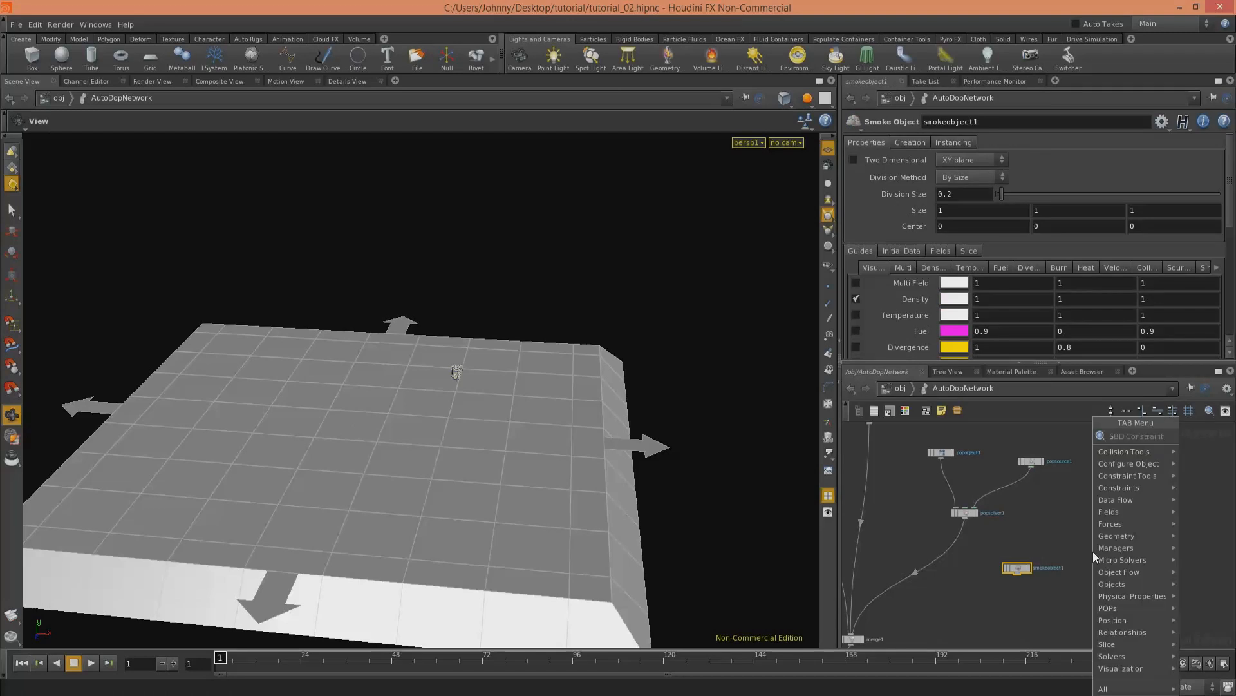
key(Return)
scroll(1089, 581, up, 3)
middle_drag(1091, 580, 1112, 495)
click(1019, 575)
key(Tab)
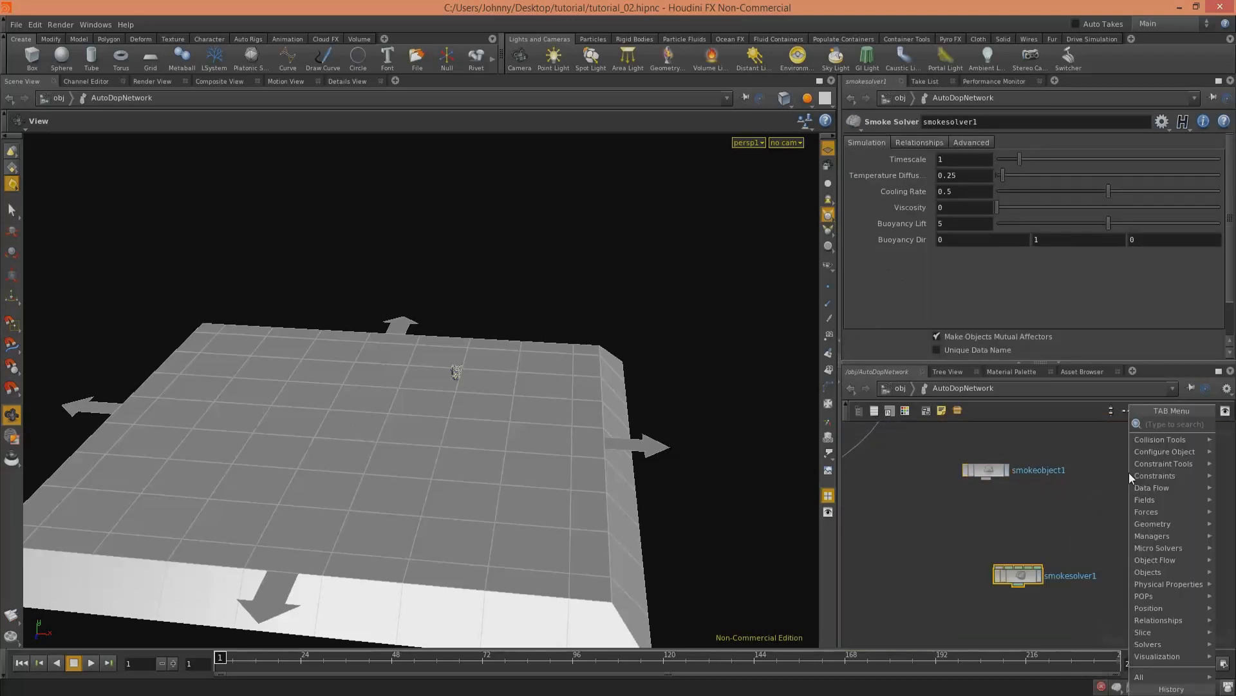
text(Fluid s)
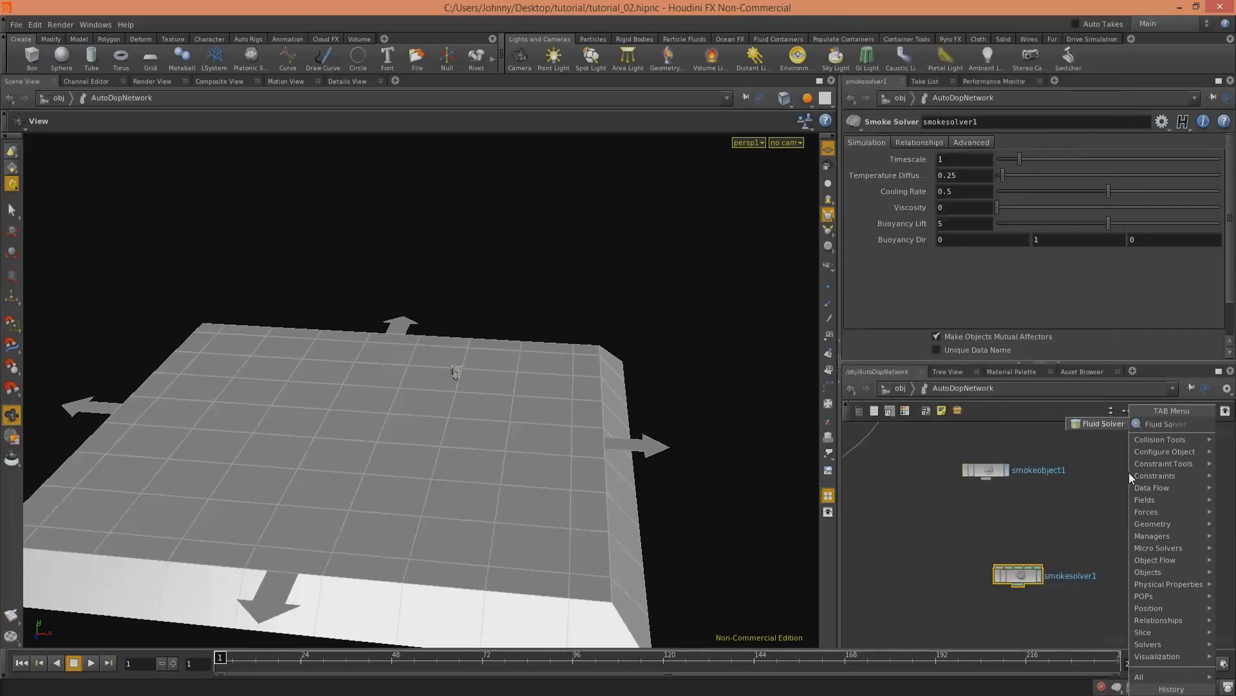
key(Return)
Step: Add a Source Volume node and wire smokeobject1 to the first and sourcevolume1 to the last input of smokesolver1
key(Tab)
text(source)
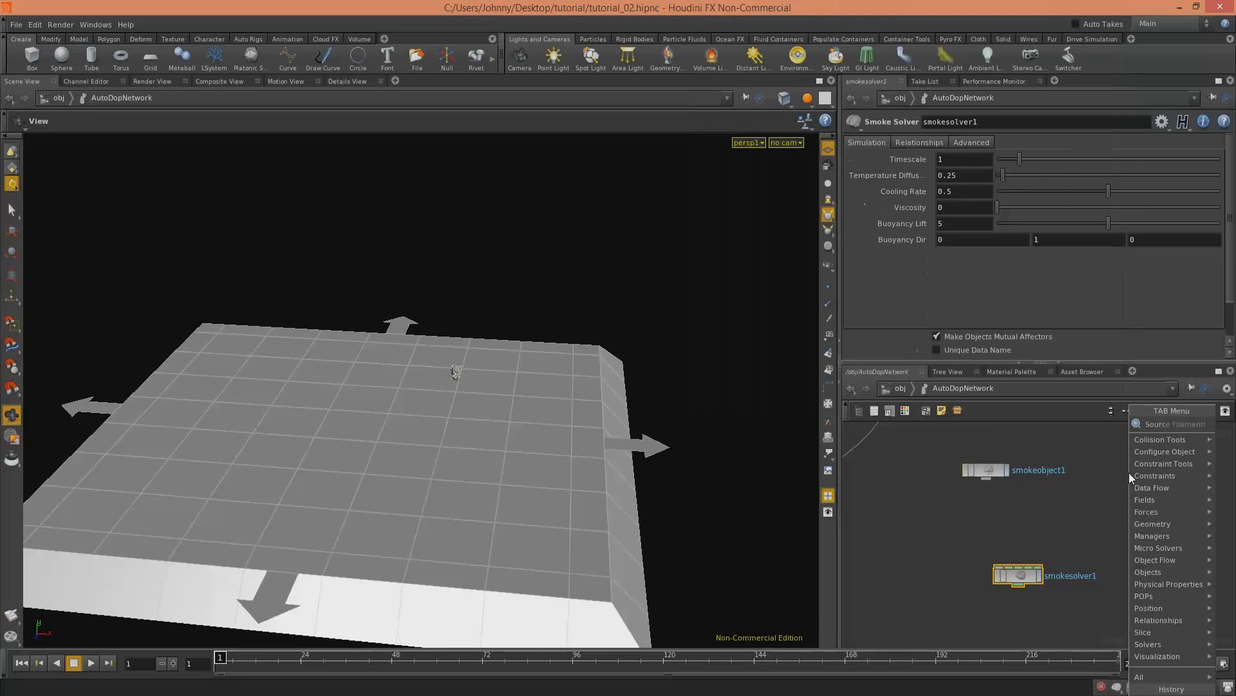
key(Down)
key(Down)
key(Return)
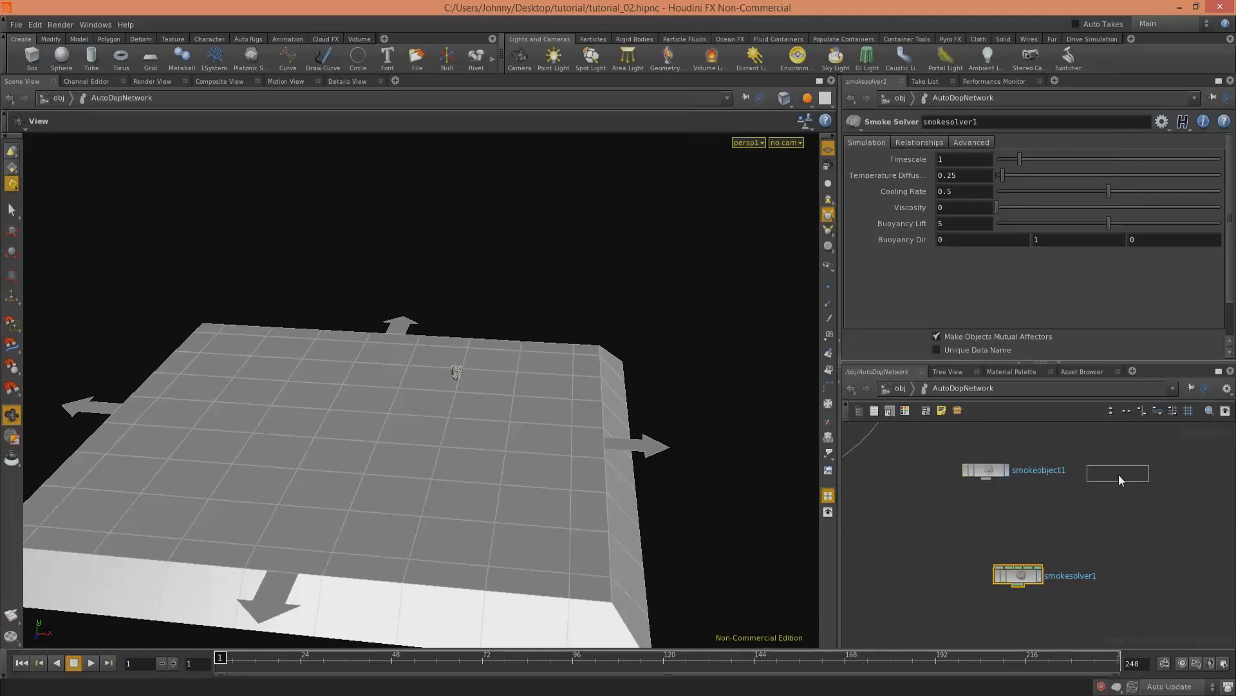
click(1119, 472)
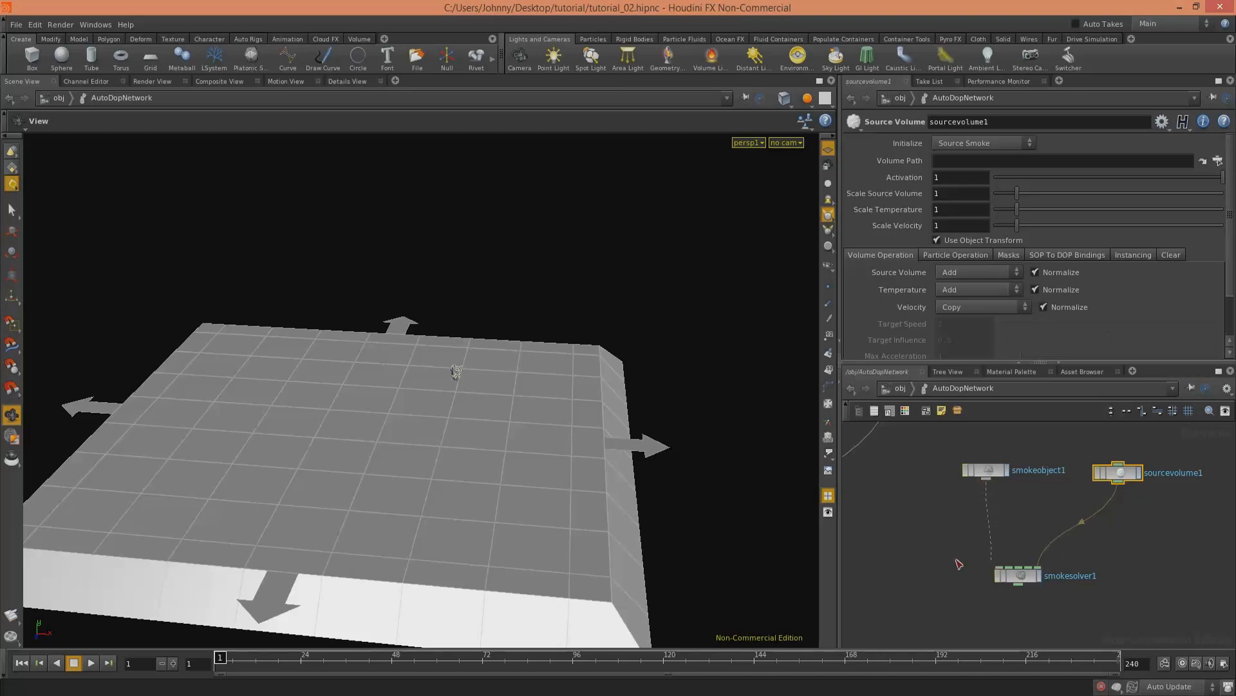
Step: Wire the output of smokesolver1 into merge1
middle_drag(1011, 501, 1197, 404)
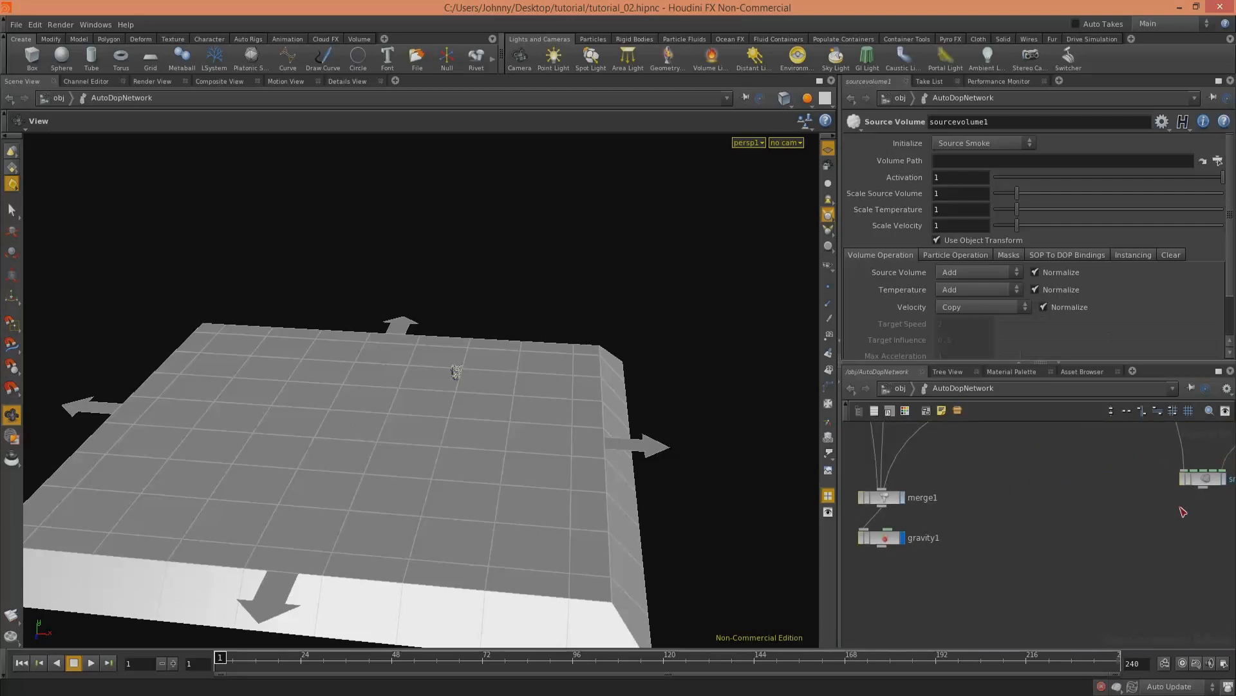
click(882, 491)
middle_drag(1076, 539, 869, 609)
scroll(1073, 485, up, 2)
click(985, 567)
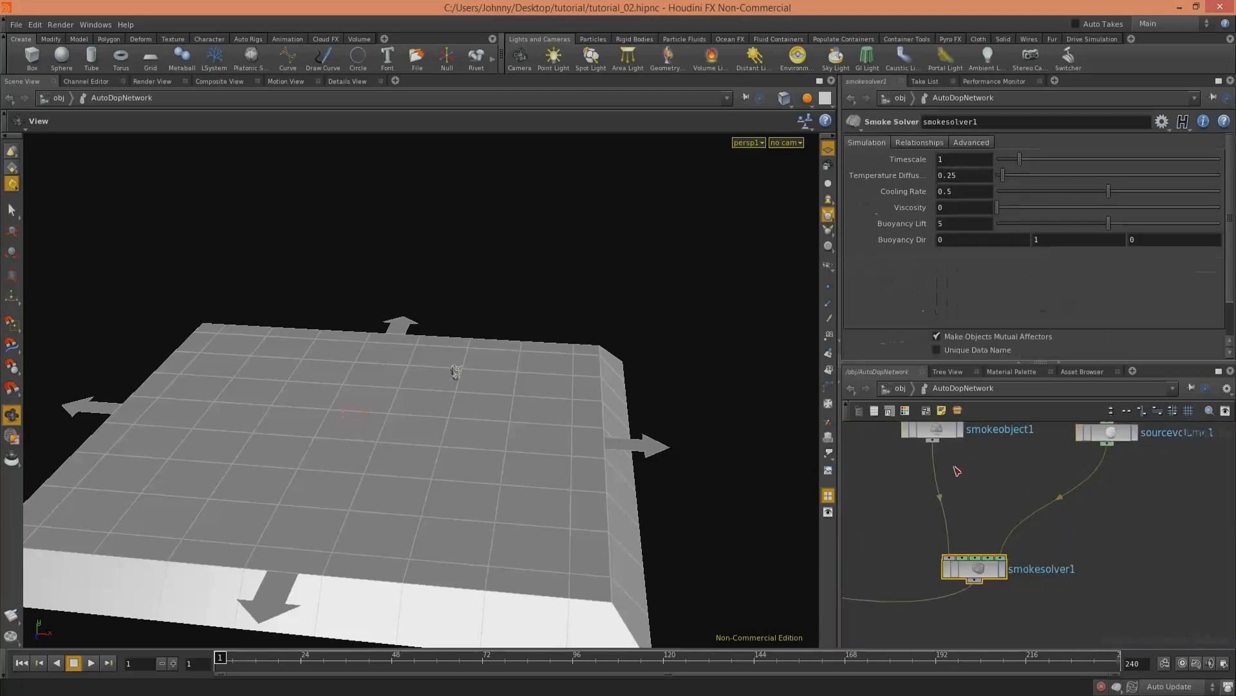
Step: Set the container size of smokeobject1 to 20, 10, 20
click(911, 433)
drag(587, 477, 461, 470)
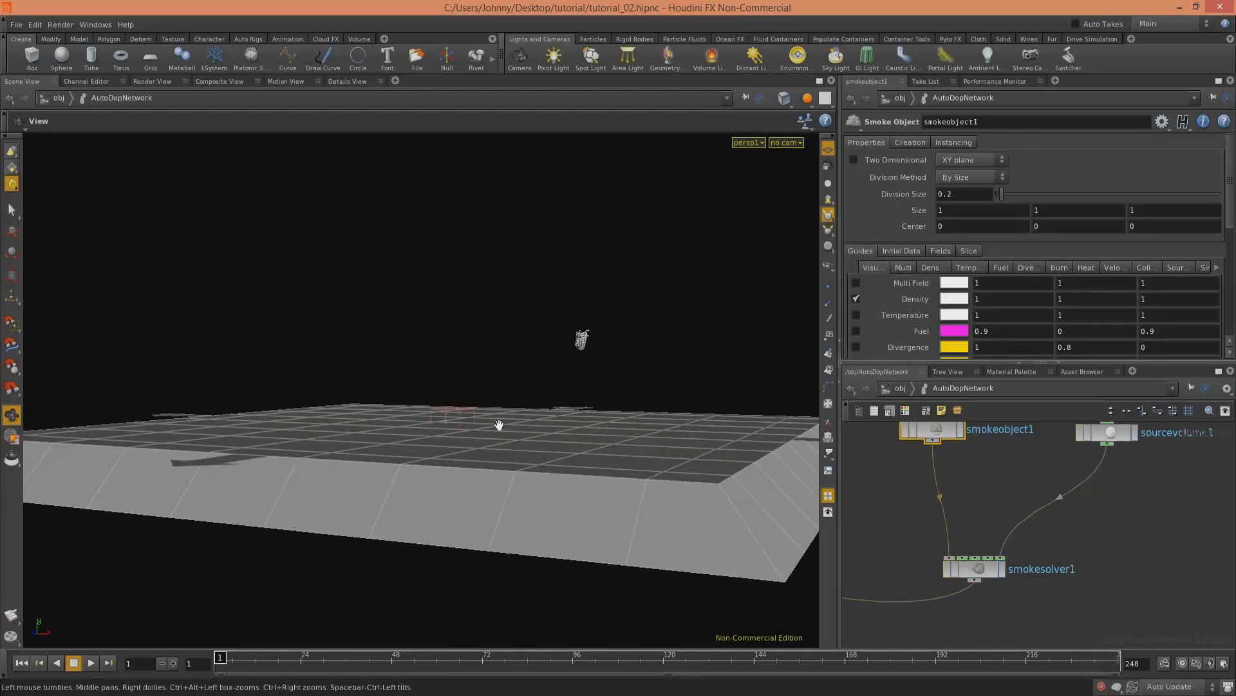
middle_drag(1038, 536, 1042, 586)
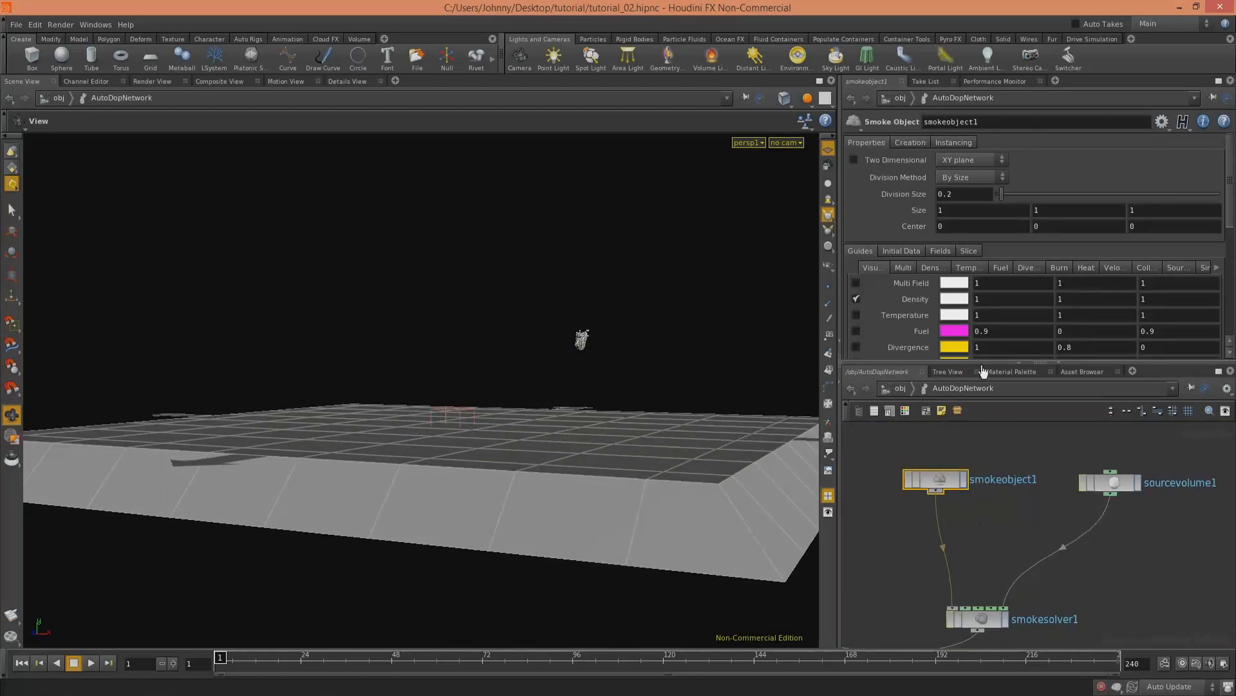
drag(948, 208, 914, 216)
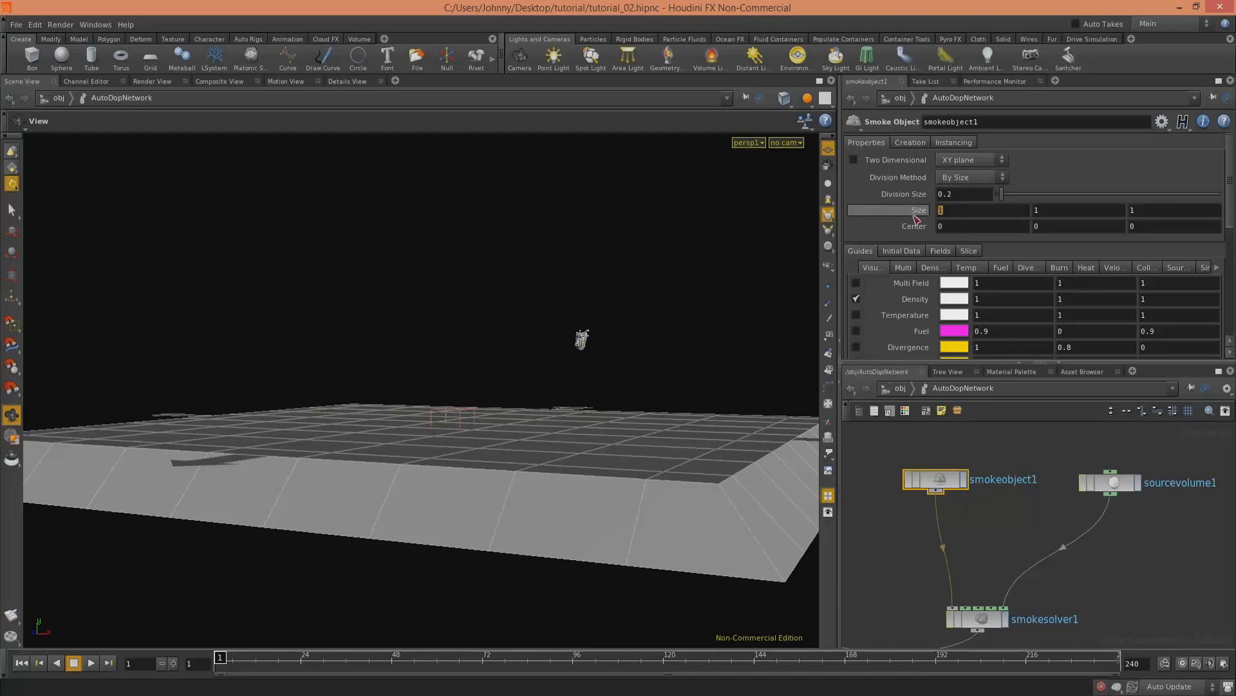
key(Tab)
key(Tab)
text(20)
key(Tab)
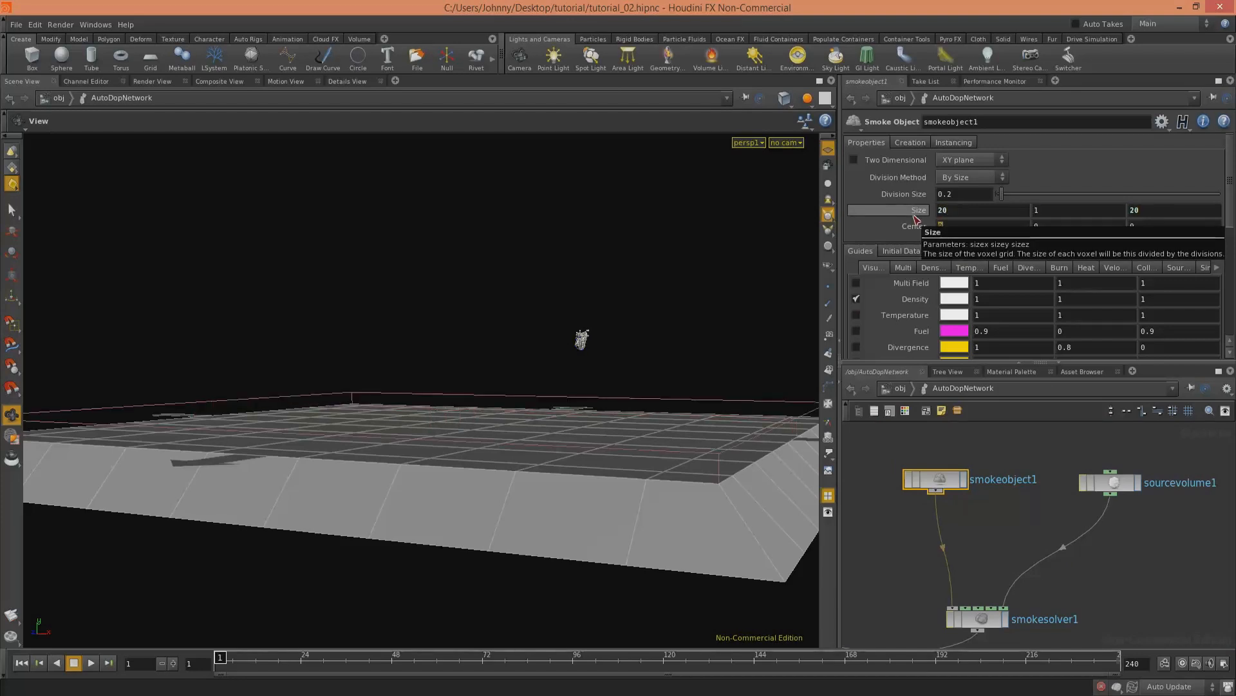
text(0)
key(Return)
key(space+h)
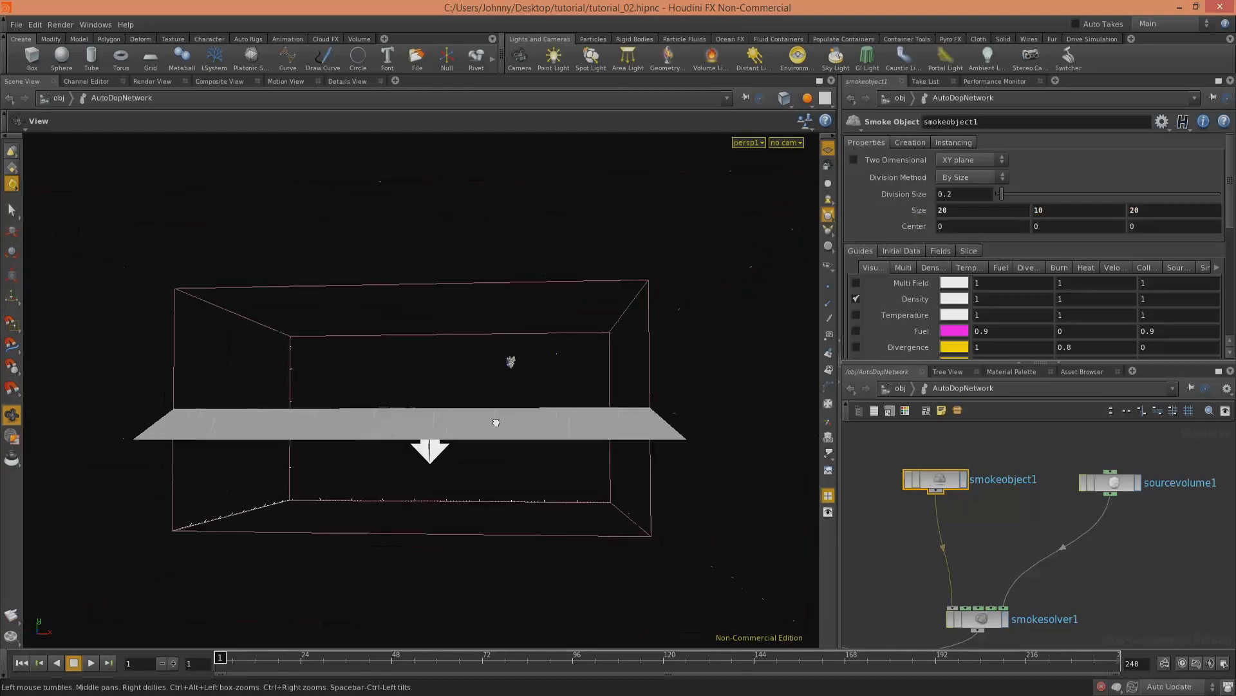
Step: Reduce the Y size of the smokeobject1 container to 6
drag(496, 422, 464, 422)
drag(552, 411, 543, 410)
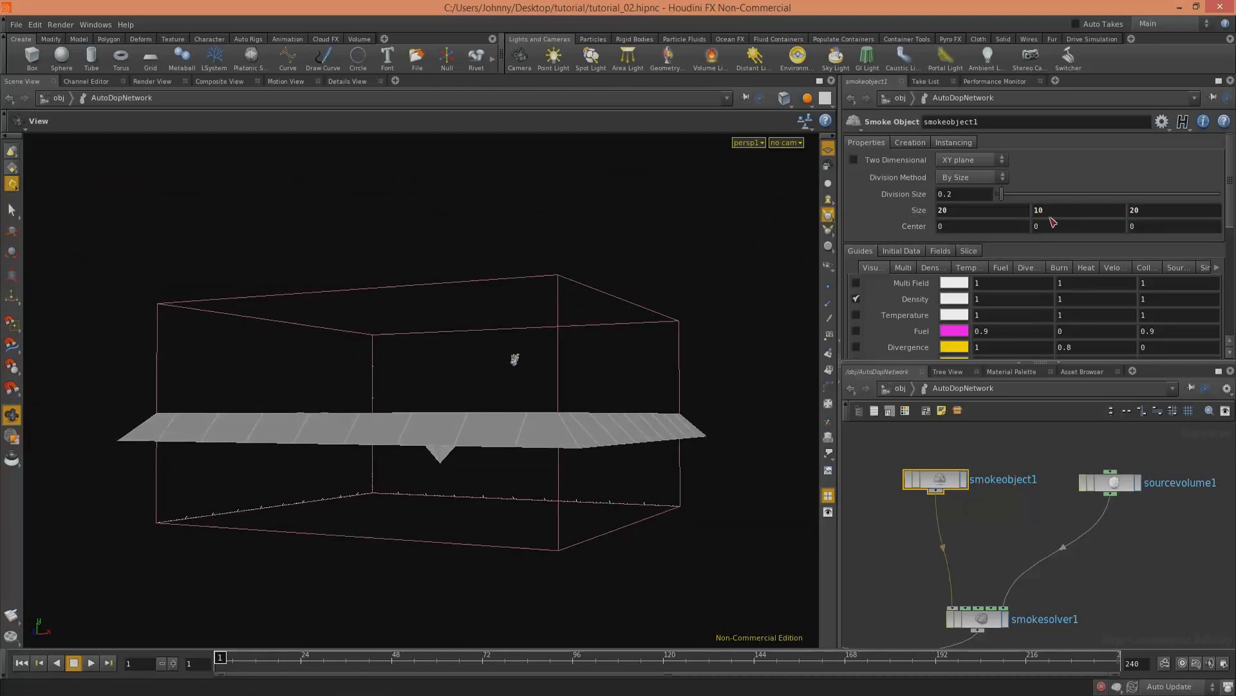
text(6)
key(Return)
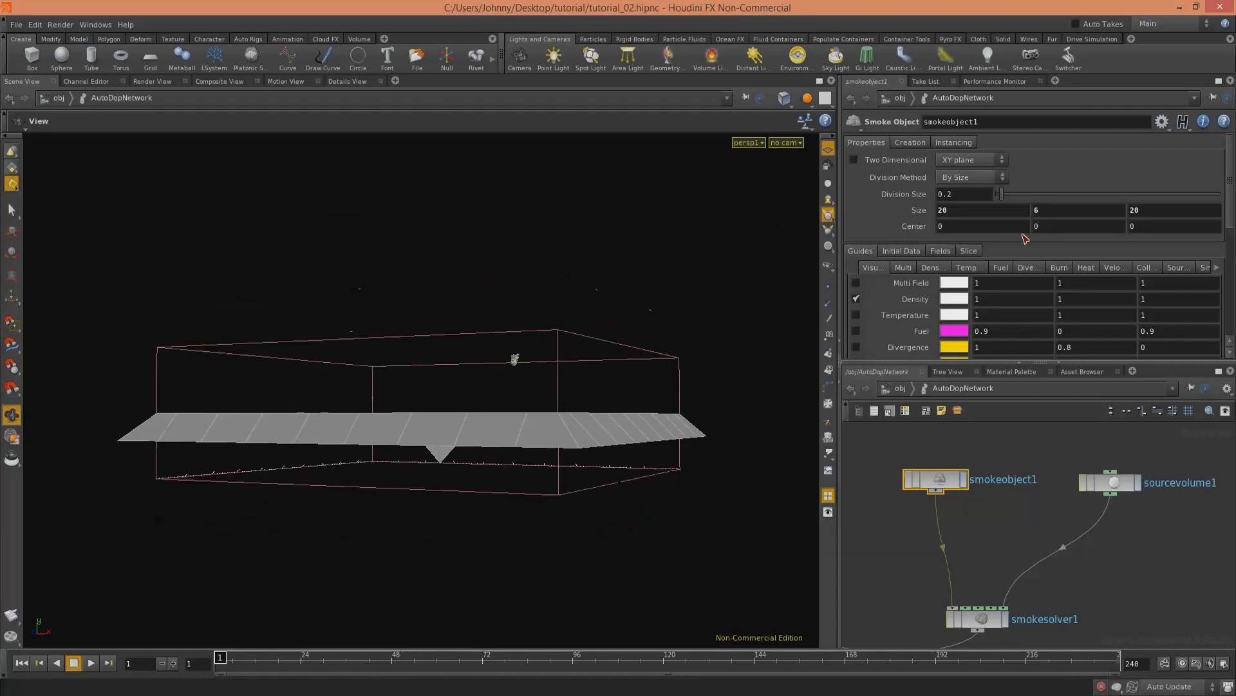
drag(549, 409, 613, 362)
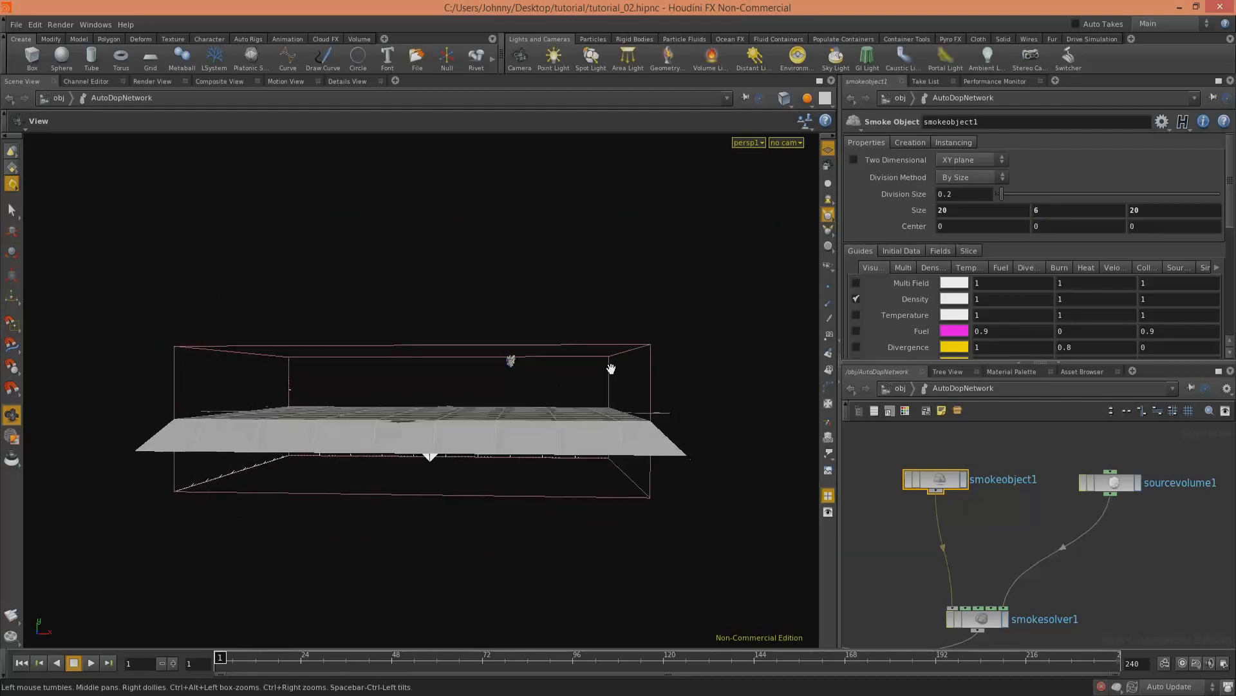
Step: Raise the smokeobject1 container above the ground by setting its center Y to 2.3
middle_drag(1043, 227, 1149, 223)
drag(627, 342, 536, 313)
right_drag(536, 313, 632, 317)
drag(632, 317, 507, 342)
drag(316, 376, 331, 389)
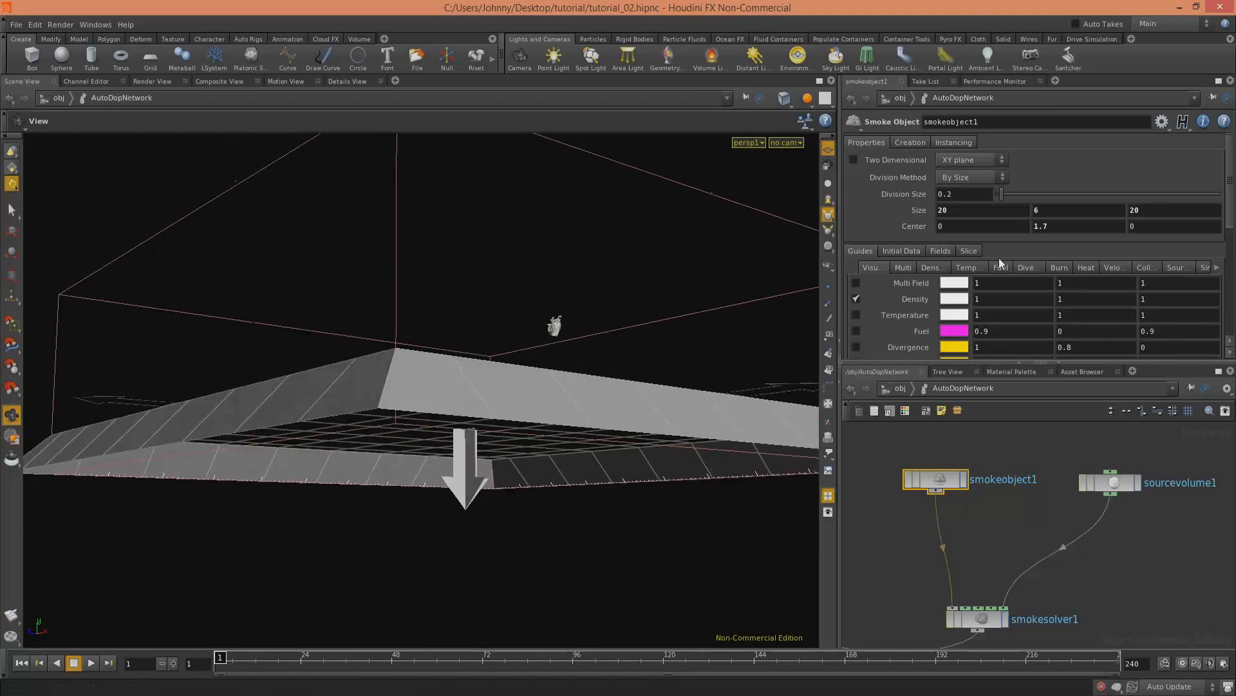
mouse_move(1066, 224)
middle_down()
mouse_move(1089, 227)
mouse_move(1077, 227)
middle_up()
mouse_move(428, 322)
mouse_down()
mouse_move(488, 294)
mouse_move(538, 296)
mouse_move(532, 317)
mouse_move(439, 328)
mouse_up()
key(w)
drag(486, 415, 613, 389)
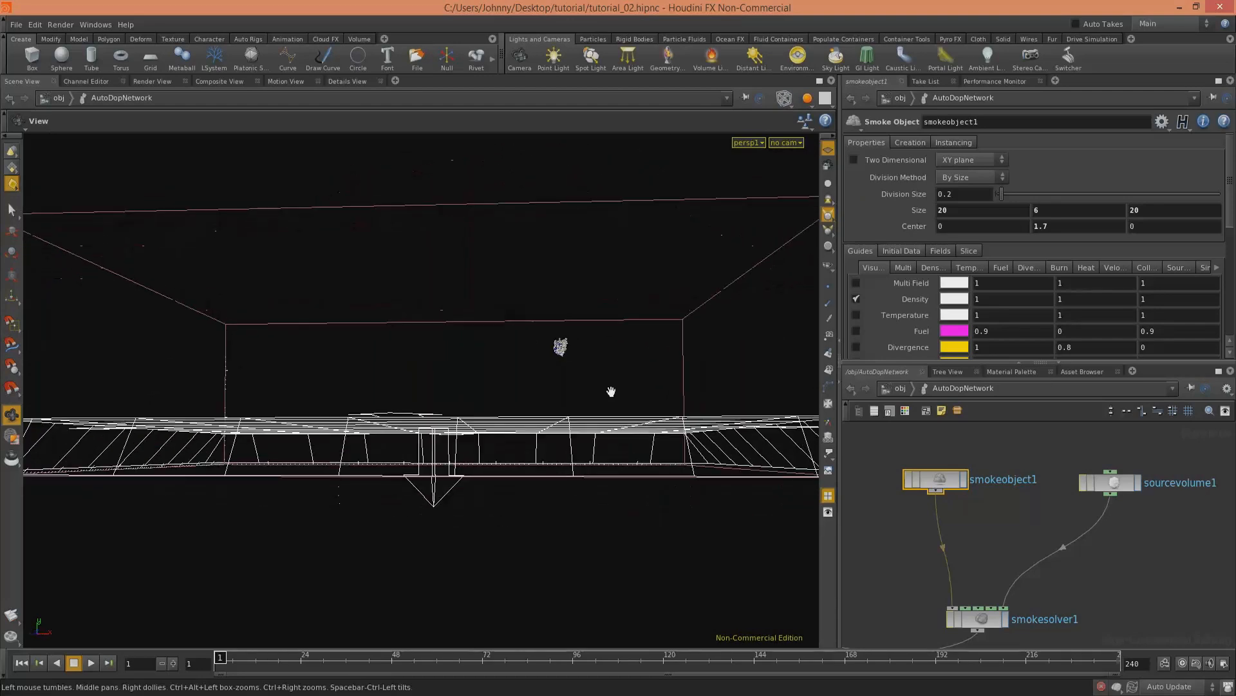
middle_drag(1057, 229, 1108, 230)
mouse_move(612, 309)
mouse_down()
mouse_move(575, 333)
mouse_move(456, 301)
mouse_move(473, 321)
mouse_up()
key(w)
drag(561, 342, 676, 359)
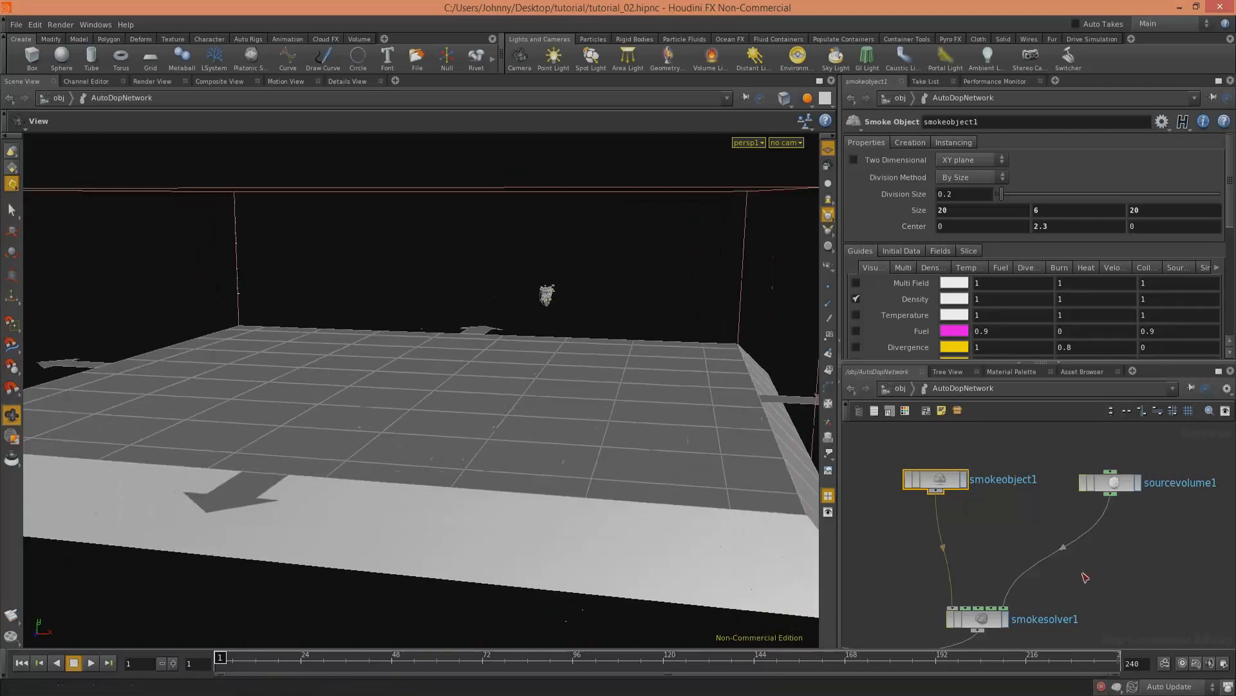
Step: Set the volume path of sourcevolume1 to the SOURCE_VOLUME null inside the crack object
middle_drag(1074, 637, 1096, 532)
key(h)
click(1105, 459)
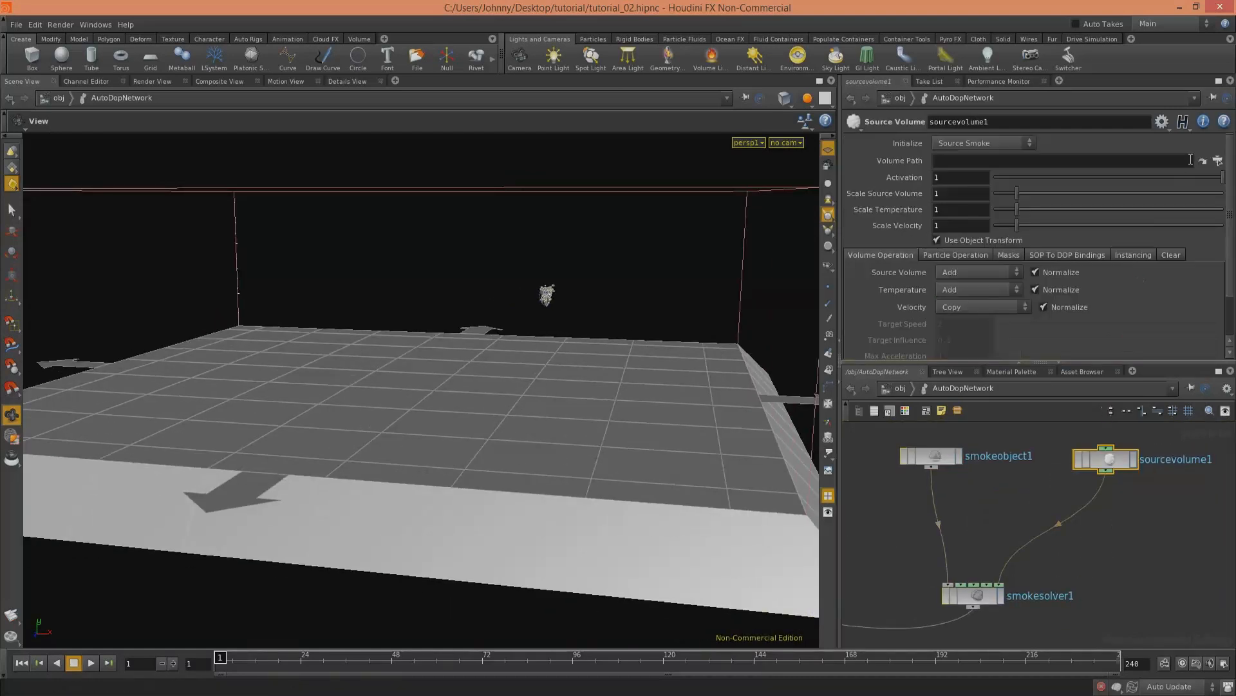
click(1218, 161)
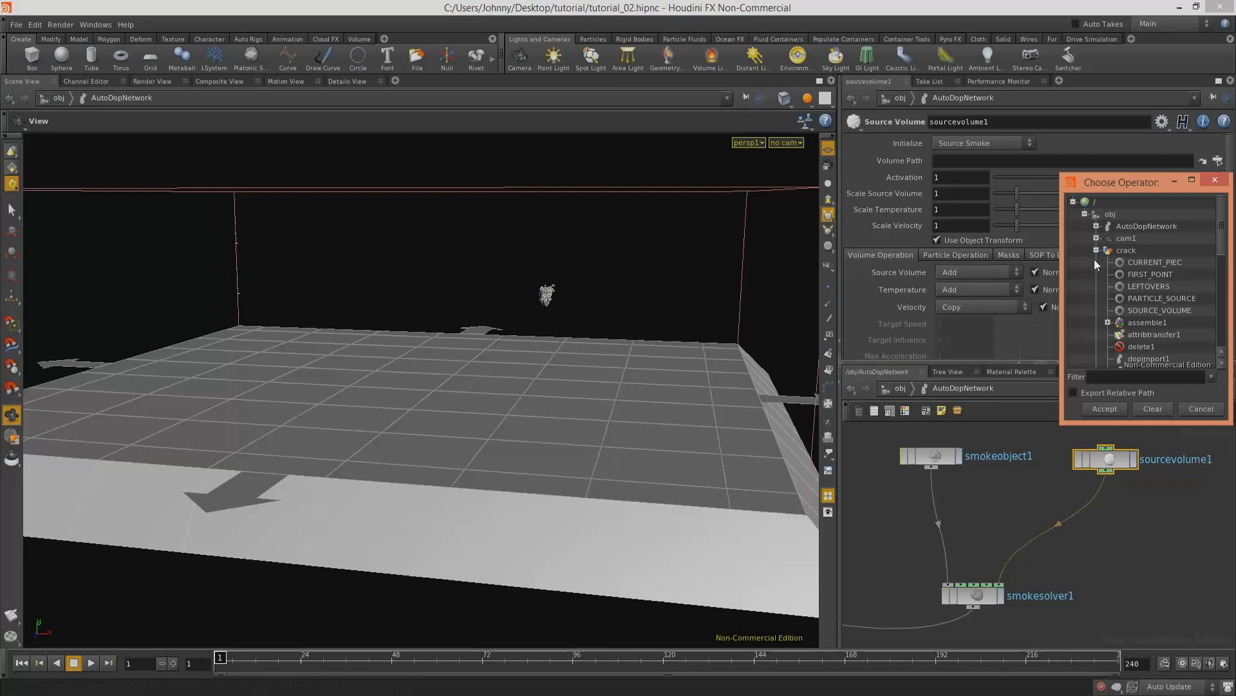
click(1139, 310)
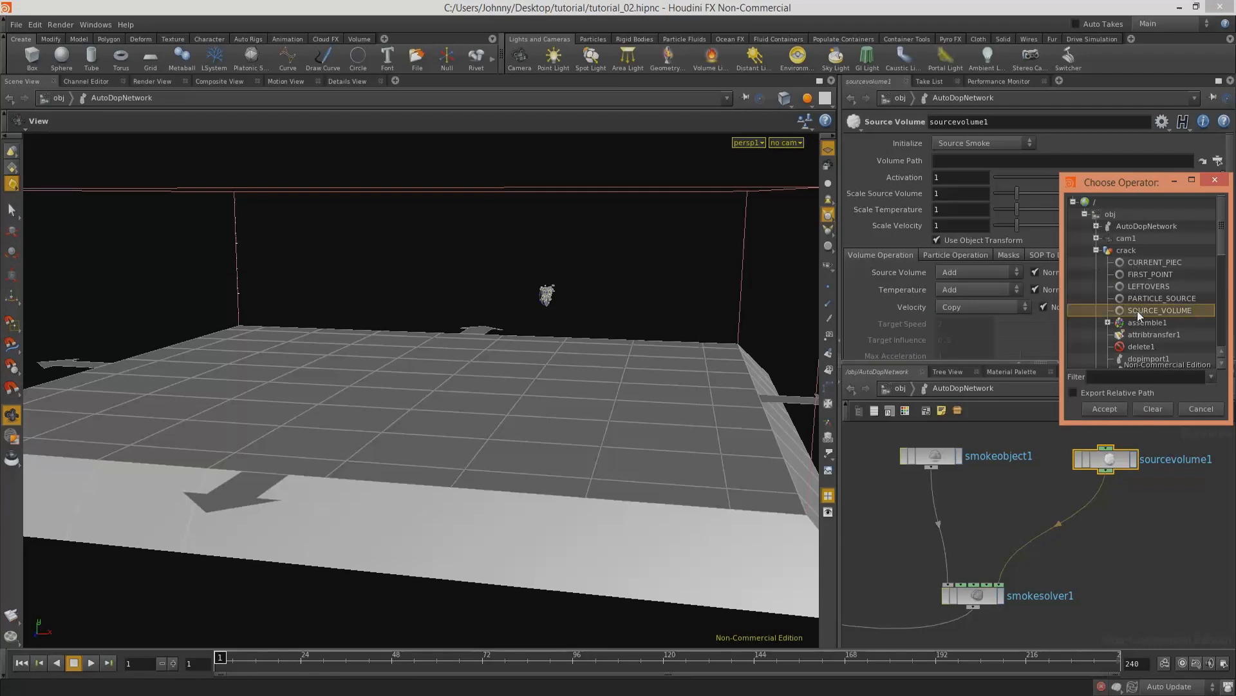
click(1103, 409)
Step: Play the simulation to frame 16 and examine the smoke around the debris up close
drag(489, 386, 552, 388)
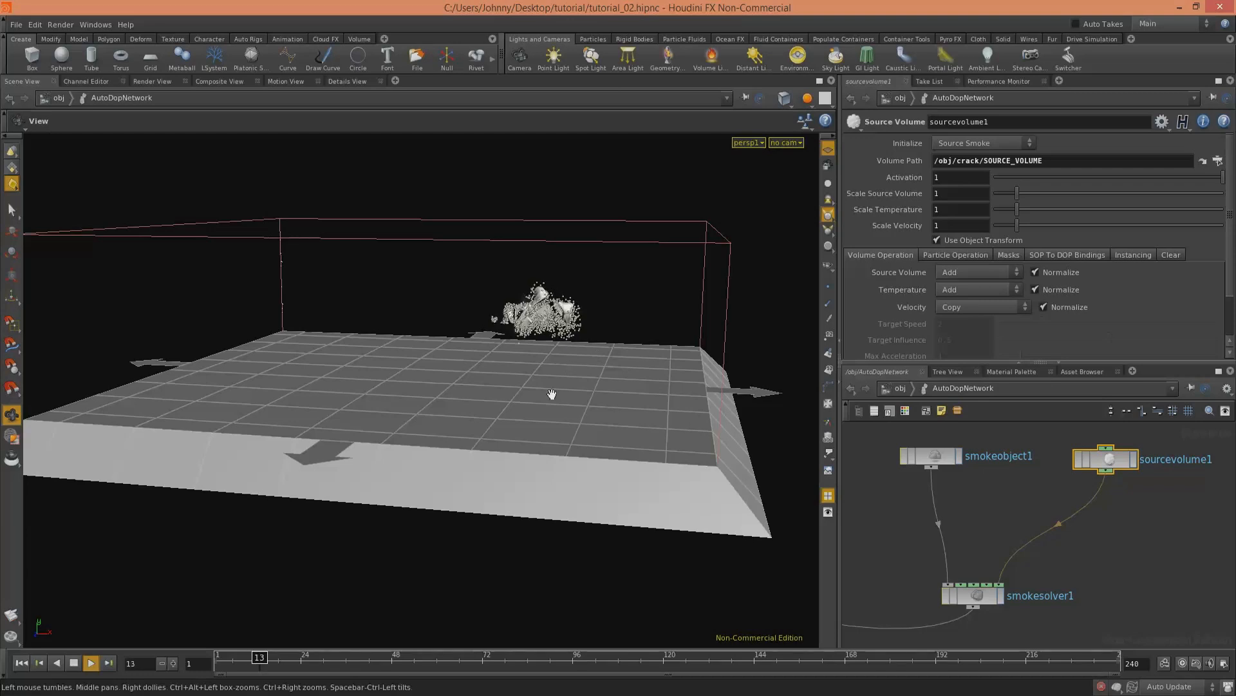
key(Escape)
drag(615, 304, 402, 299)
right_drag(539, 305, 619, 298)
middle_drag(618, 298, 506, 400)
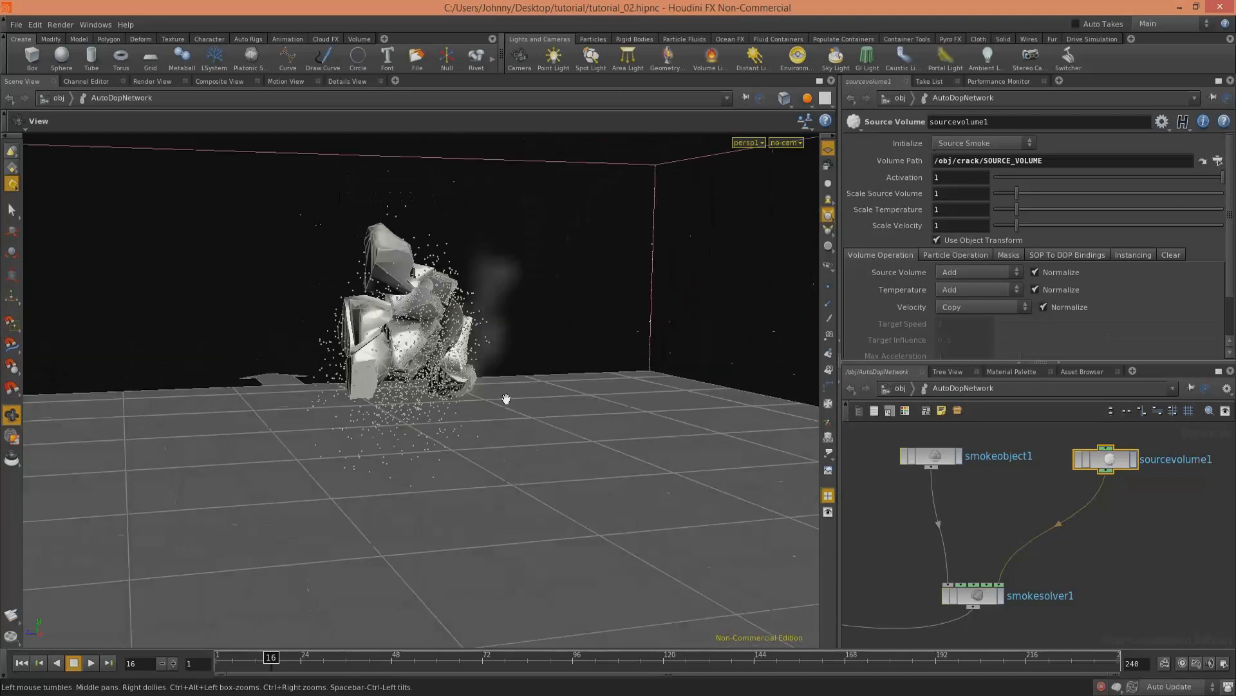
drag(506, 399, 528, 293)
middle_drag(529, 295, 473, 368)
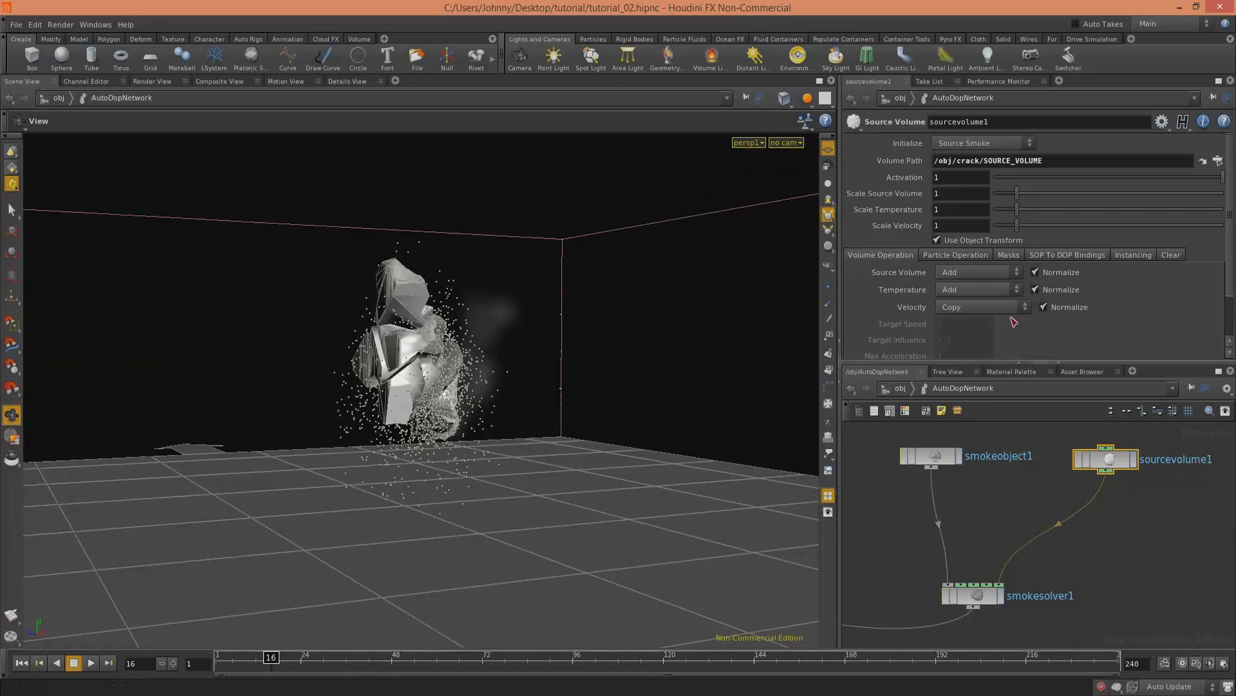
Step: On sourcevolume1, set the velocity operation to Add and the source volume scale to 25
click(973, 307)
click(960, 325)
click(23, 662)
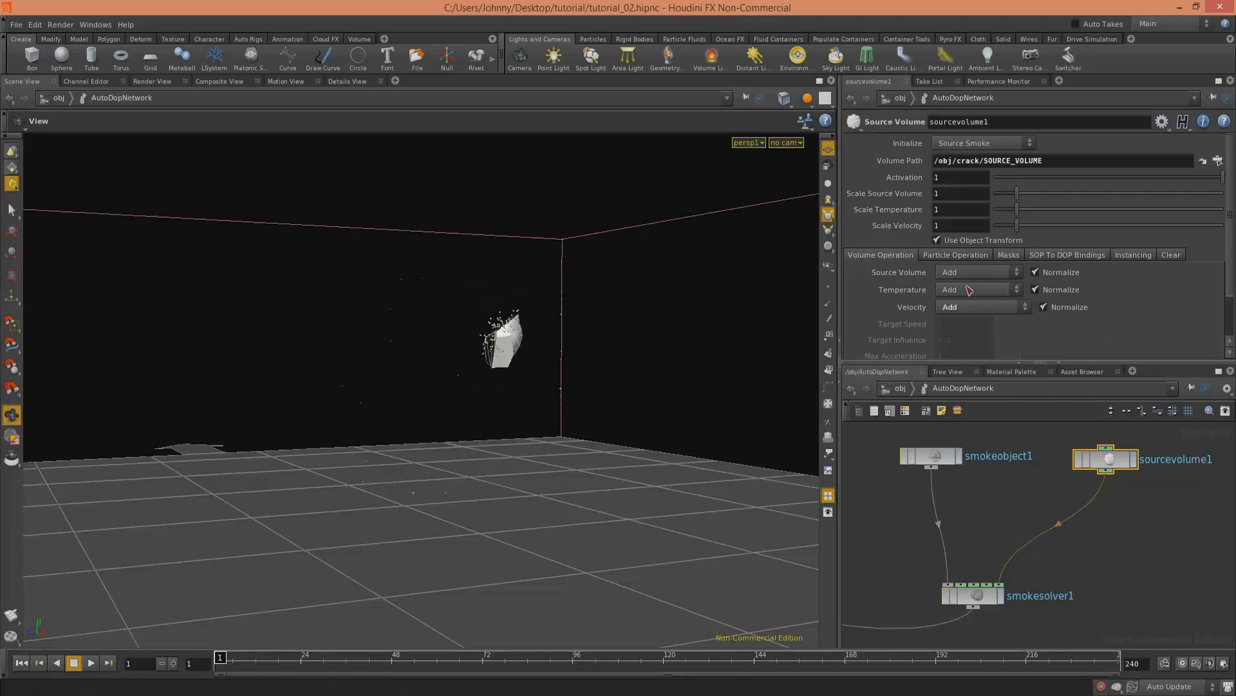
click(959, 197)
key(Return)
click(1116, 579)
Step: Play the simulation to frame 12 and examine the smoke's extent within its container
click(91, 663)
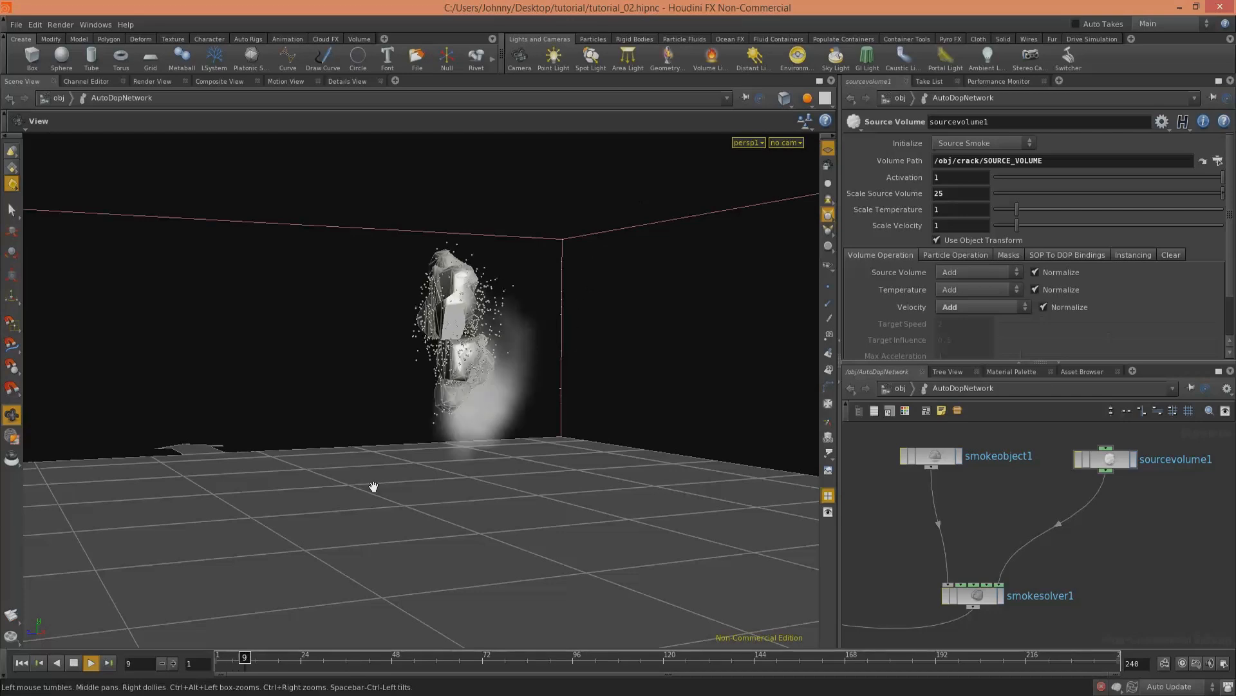
click(72, 663)
drag(528, 366, 291, 382)
drag(637, 363, 254, 332)
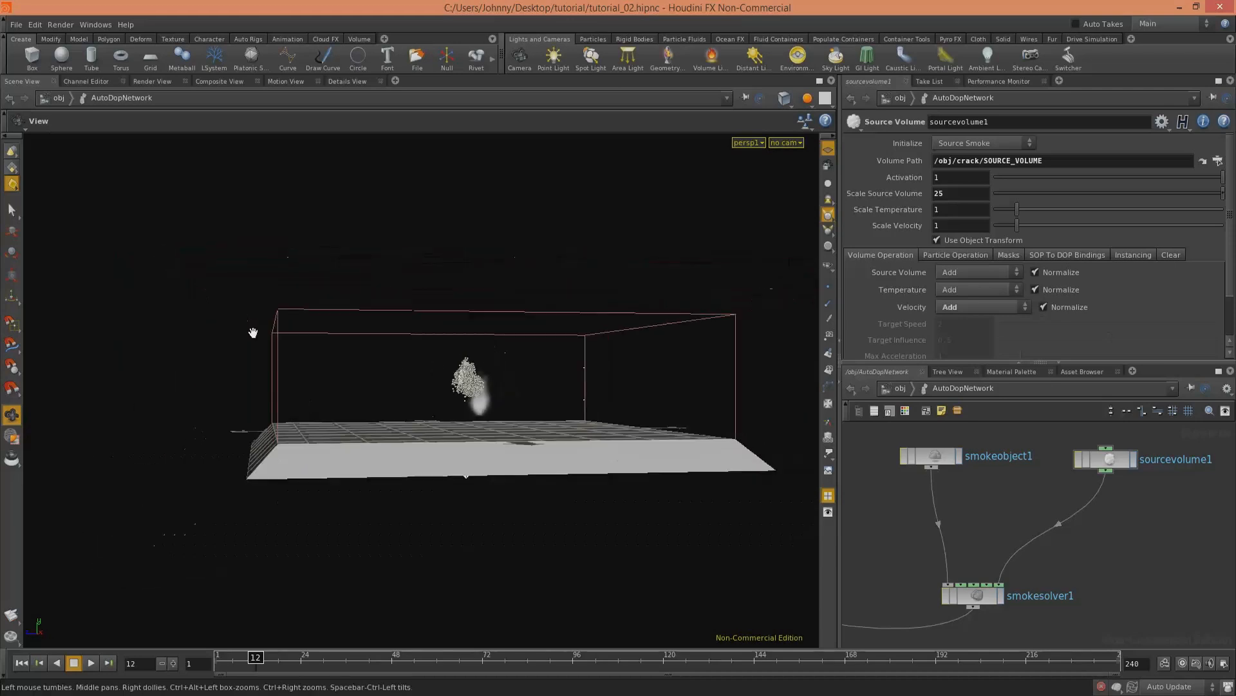
drag(742, 316, 567, 342)
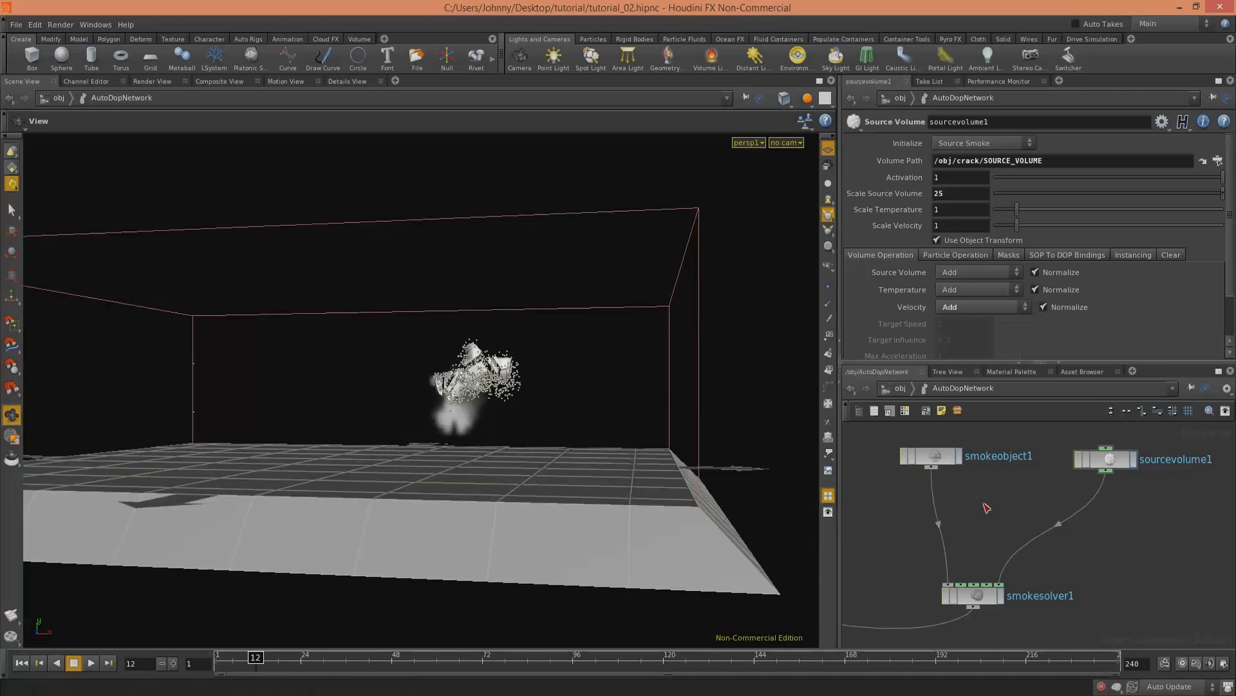
Step: Add a Gas Resize Fluid Dynamic node and wire it into the second input of smokesolver1
key(Tab)
text(resi)
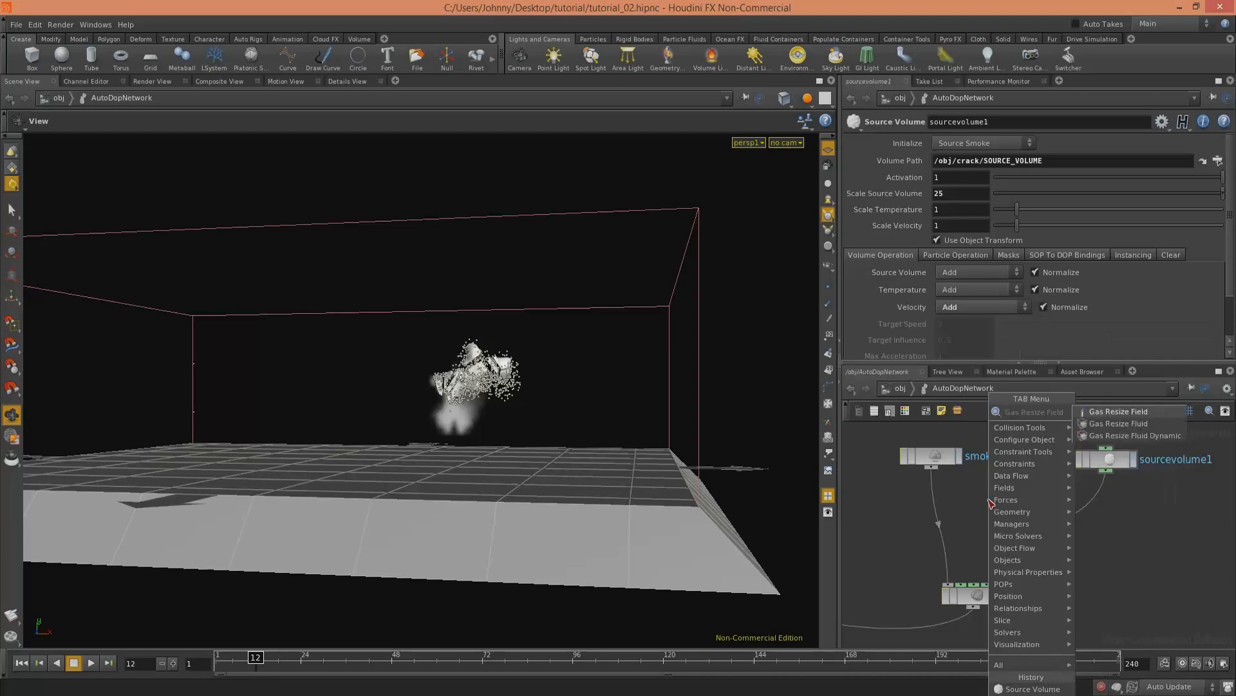
key(Return)
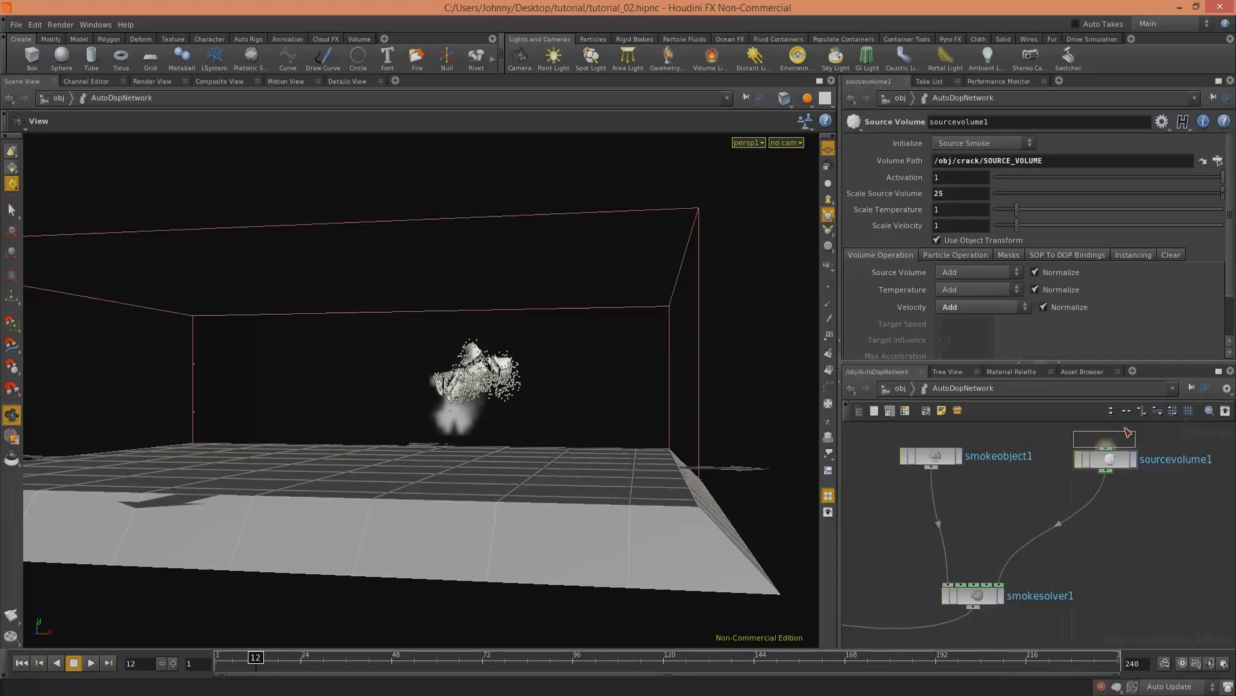
click(1021, 509)
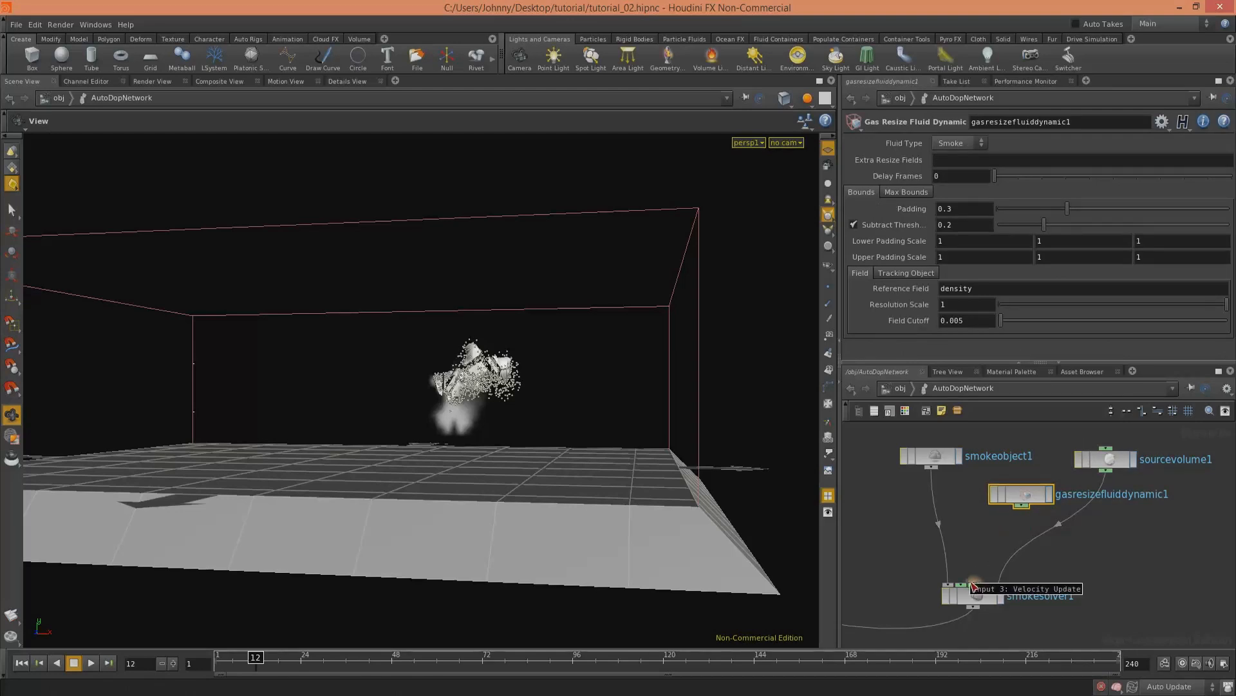
drag(961, 584, 1024, 516)
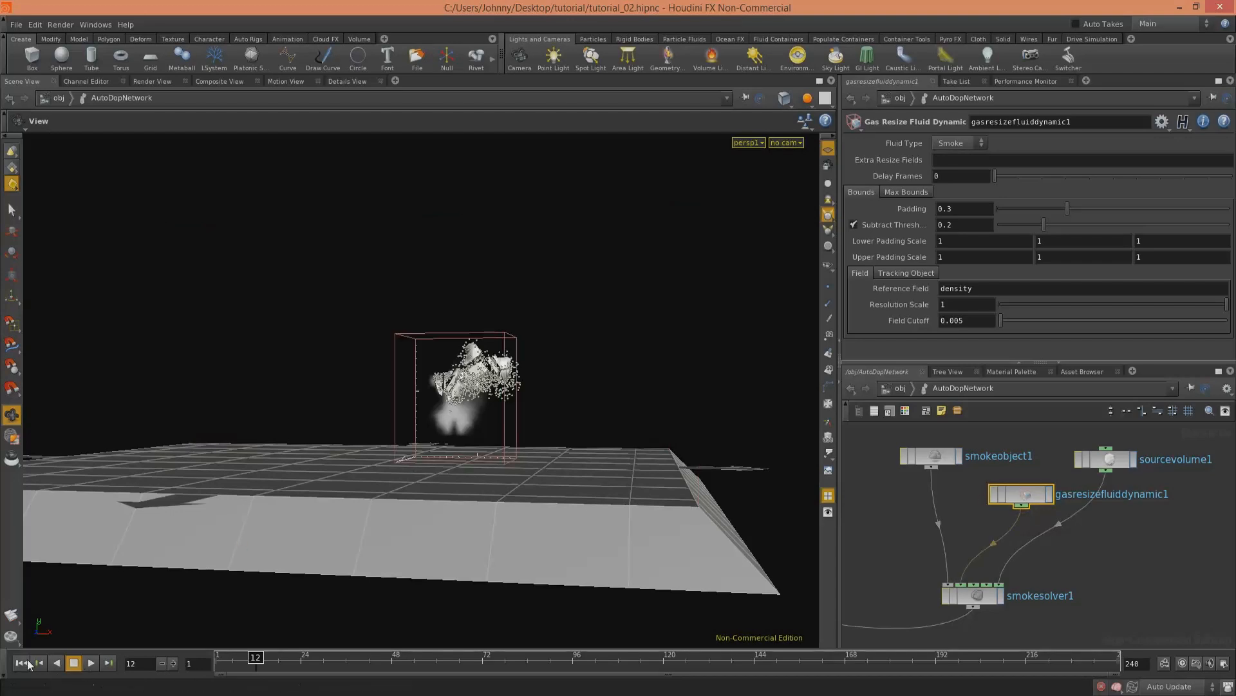
Step: Set the division size of smokeobject1 to 0.1 and replay the simulation from the first frame to frame 20
drag(226, 532, 390, 375)
click(931, 456)
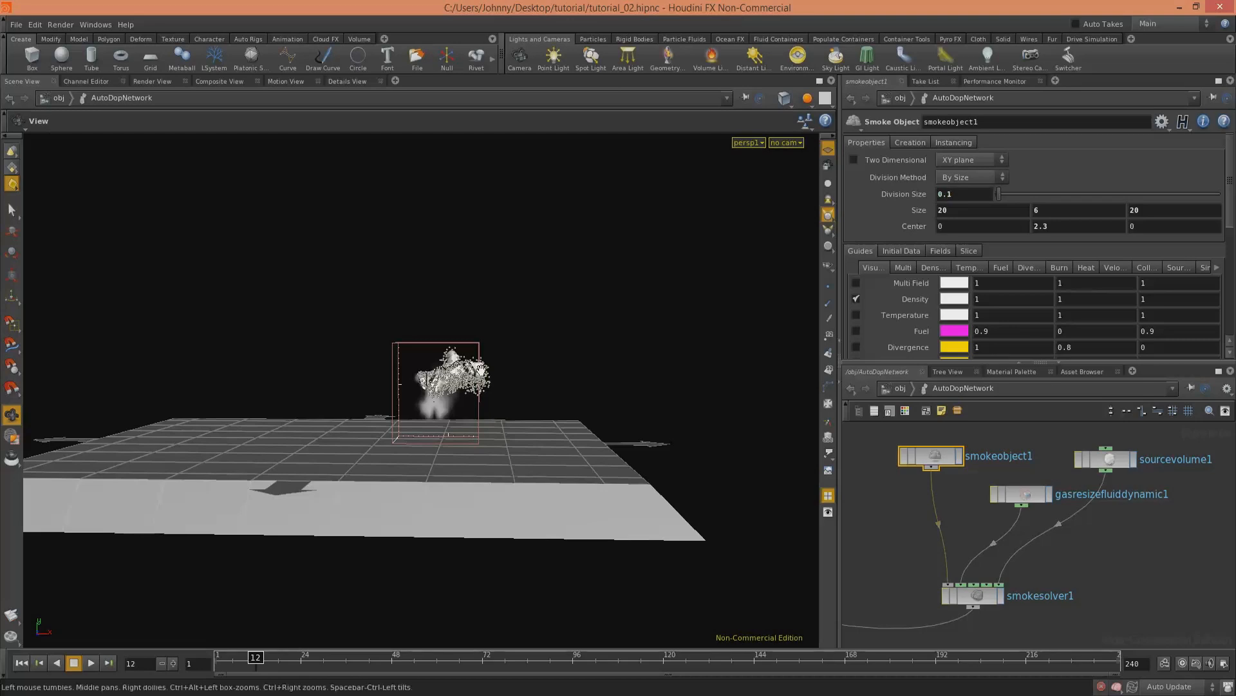
click(21, 663)
click(91, 662)
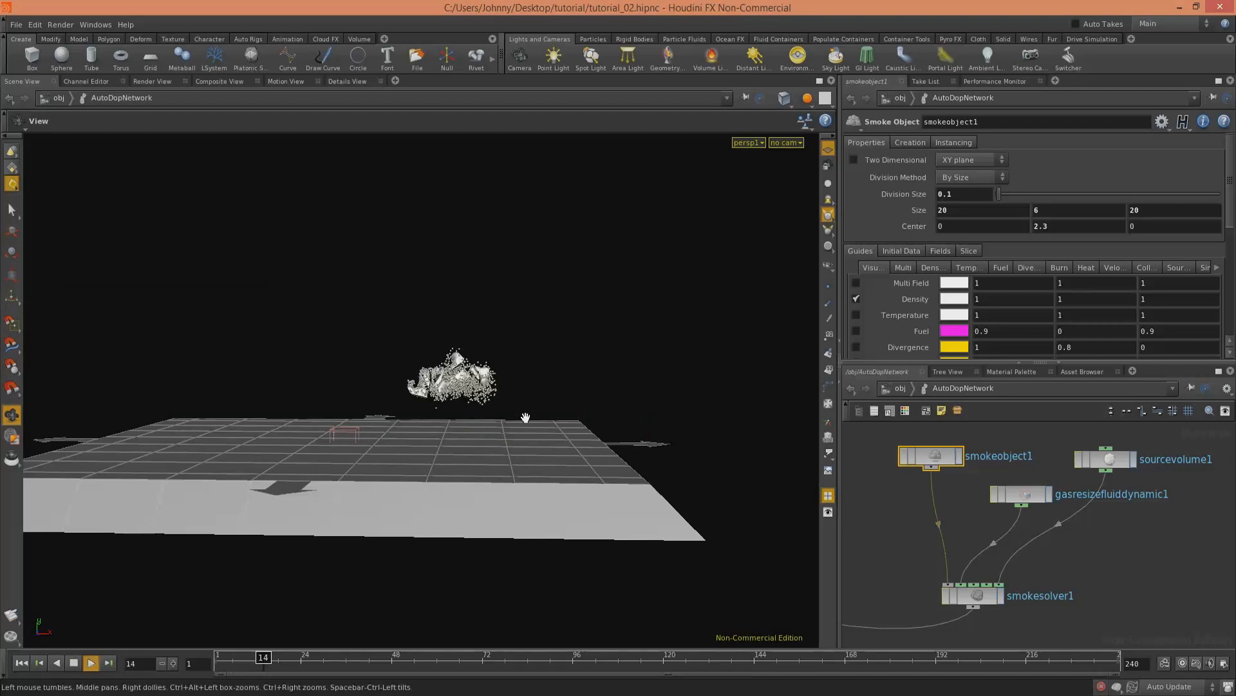
click(75, 665)
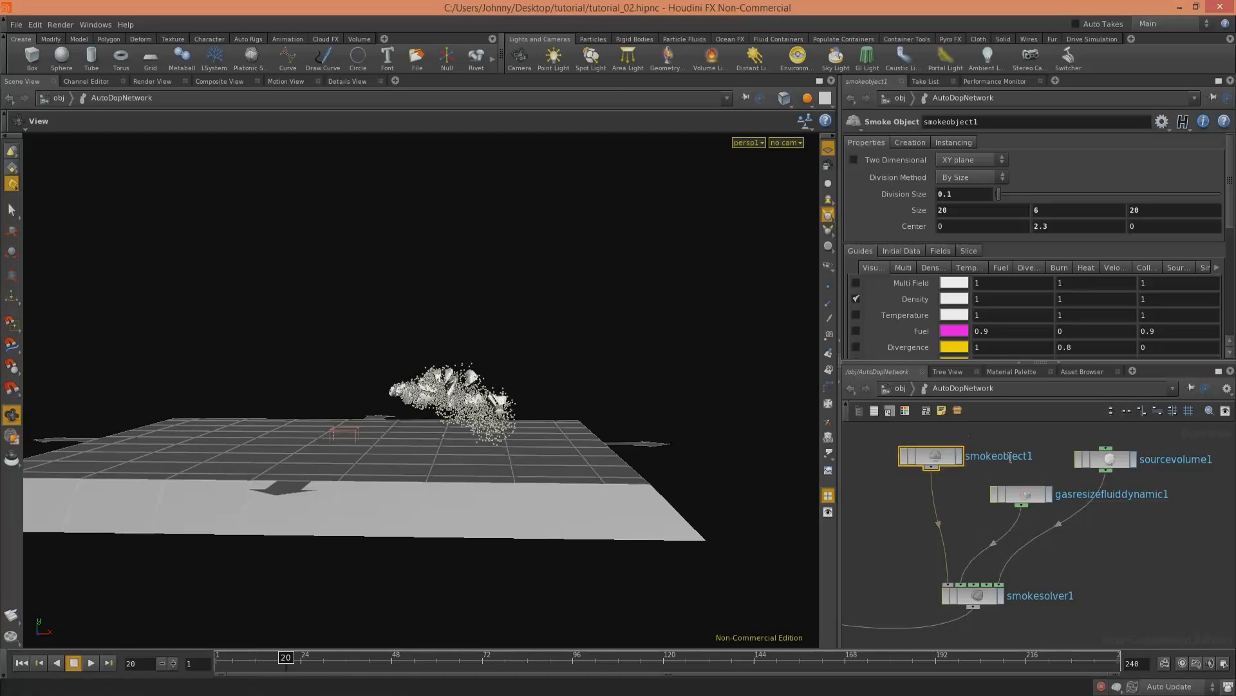
Step: Set the delay frames of gasresizefluiddynamic1 to 1 and replay the simulation from the start to frame 61
click(1109, 455)
click(1016, 497)
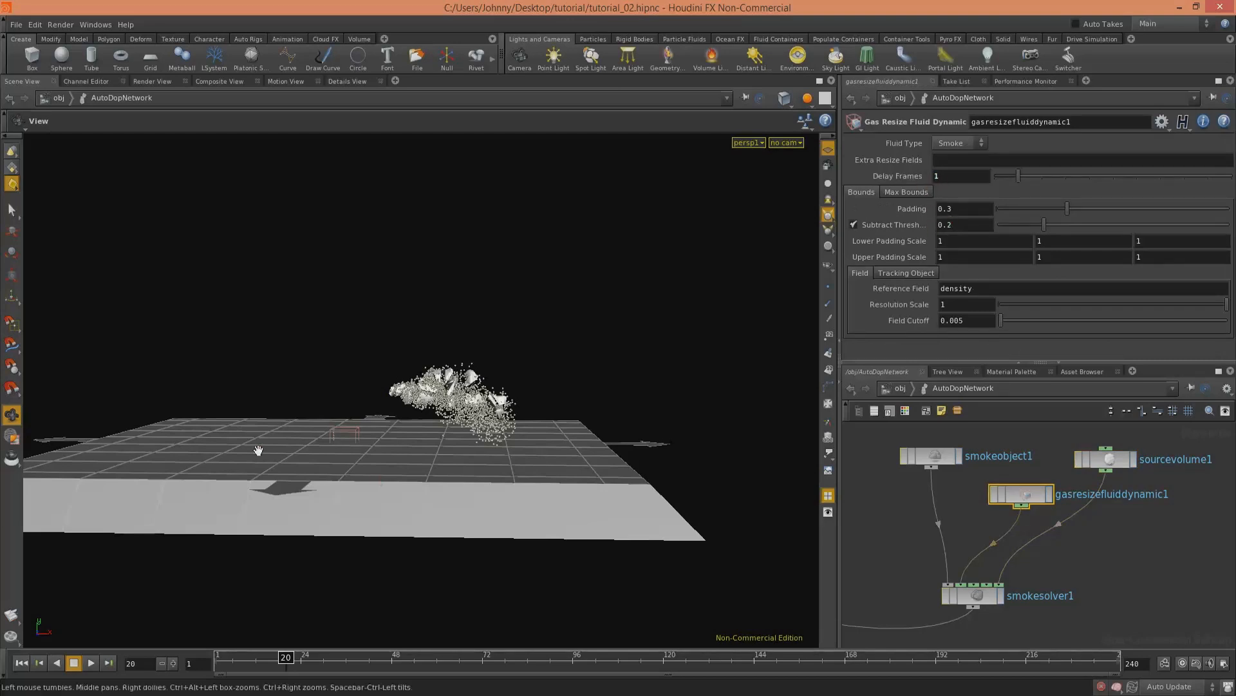
click(21, 663)
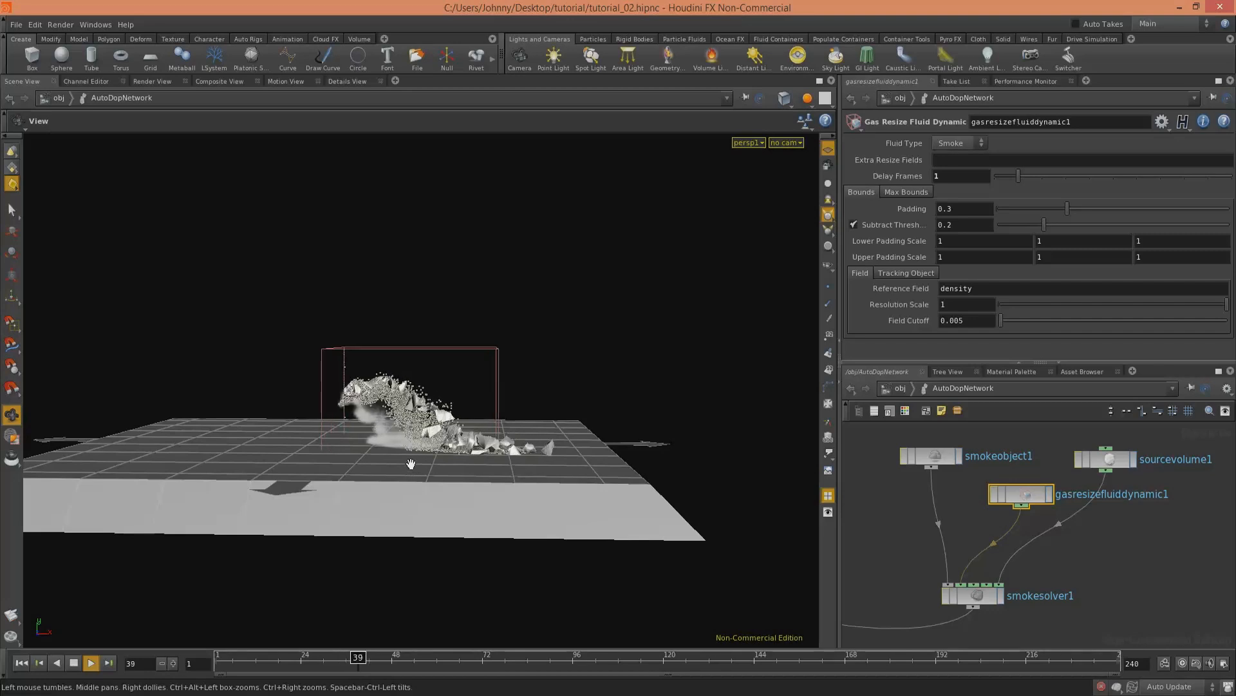
scroll(552, 408, up, 3)
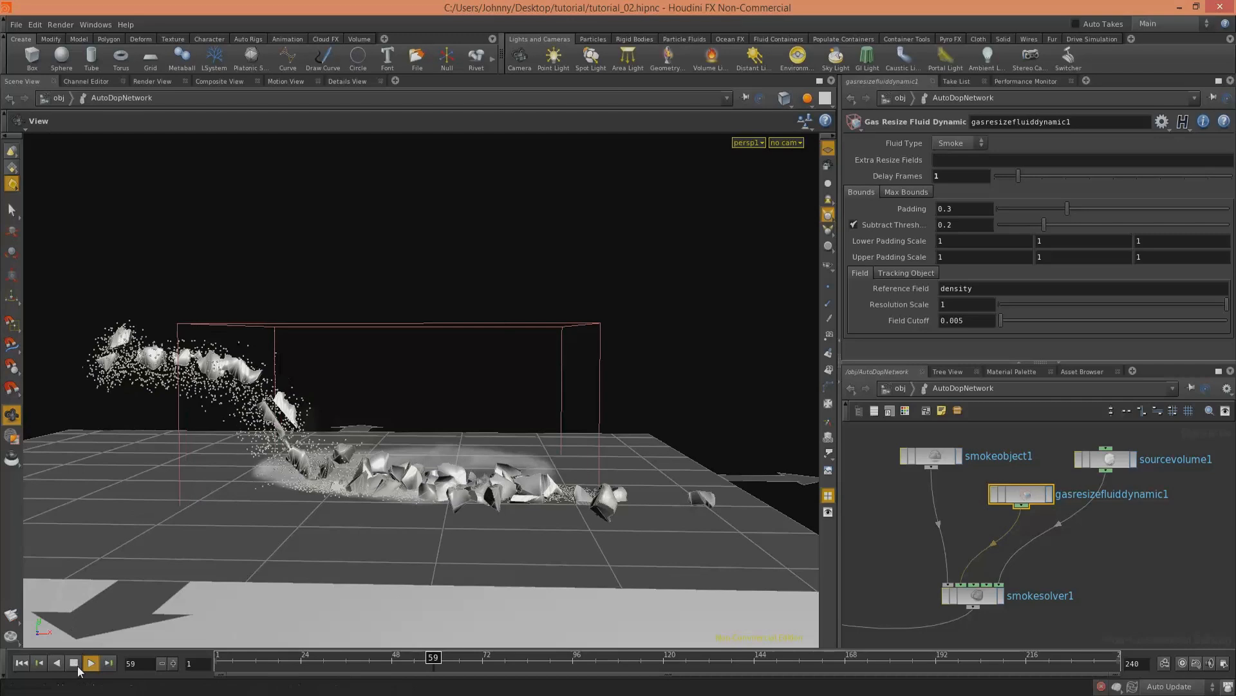
drag(427, 383, 707, 357)
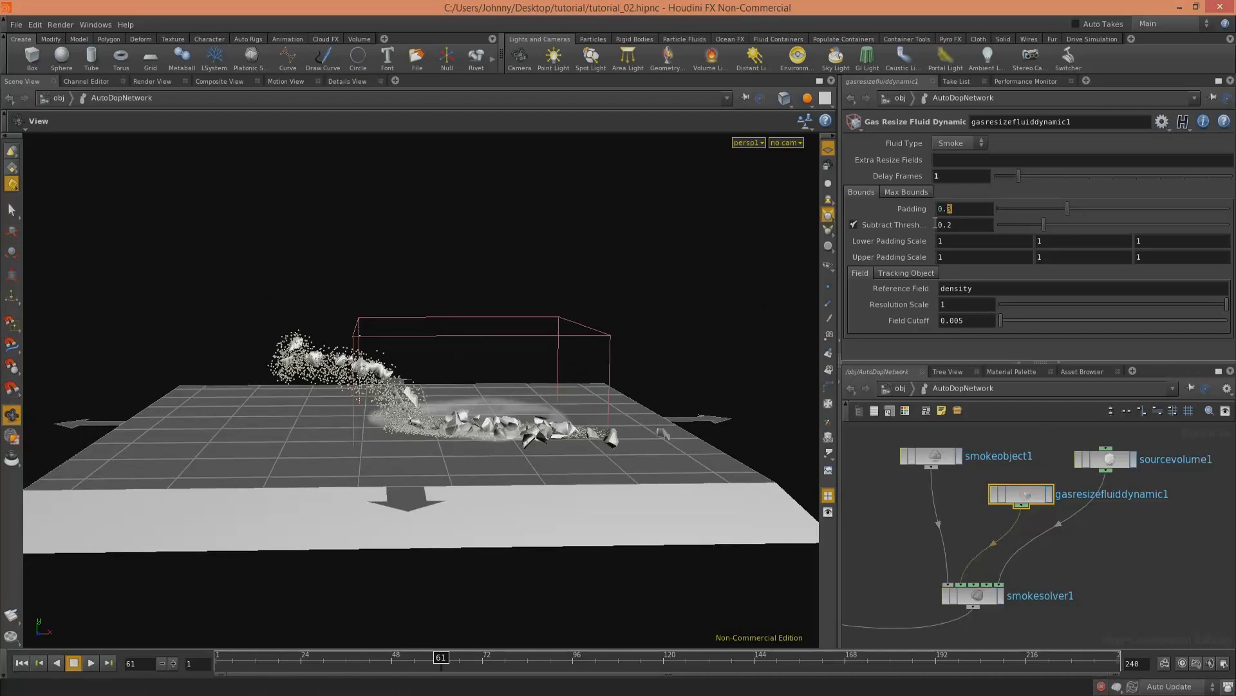
Step: Return to the first frame and set the bounds padding of gasresizefluiddynamic1 to 0.5
click(22, 664)
click(960, 451)
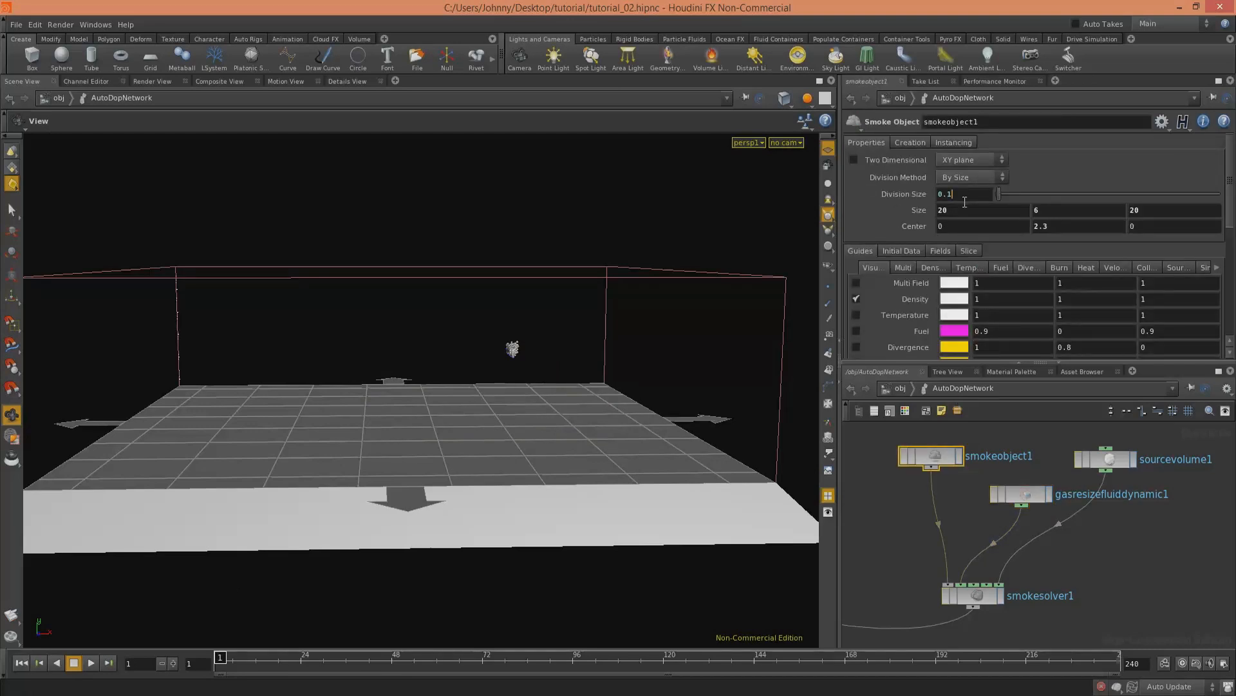
drag(1025, 451, 1004, 431)
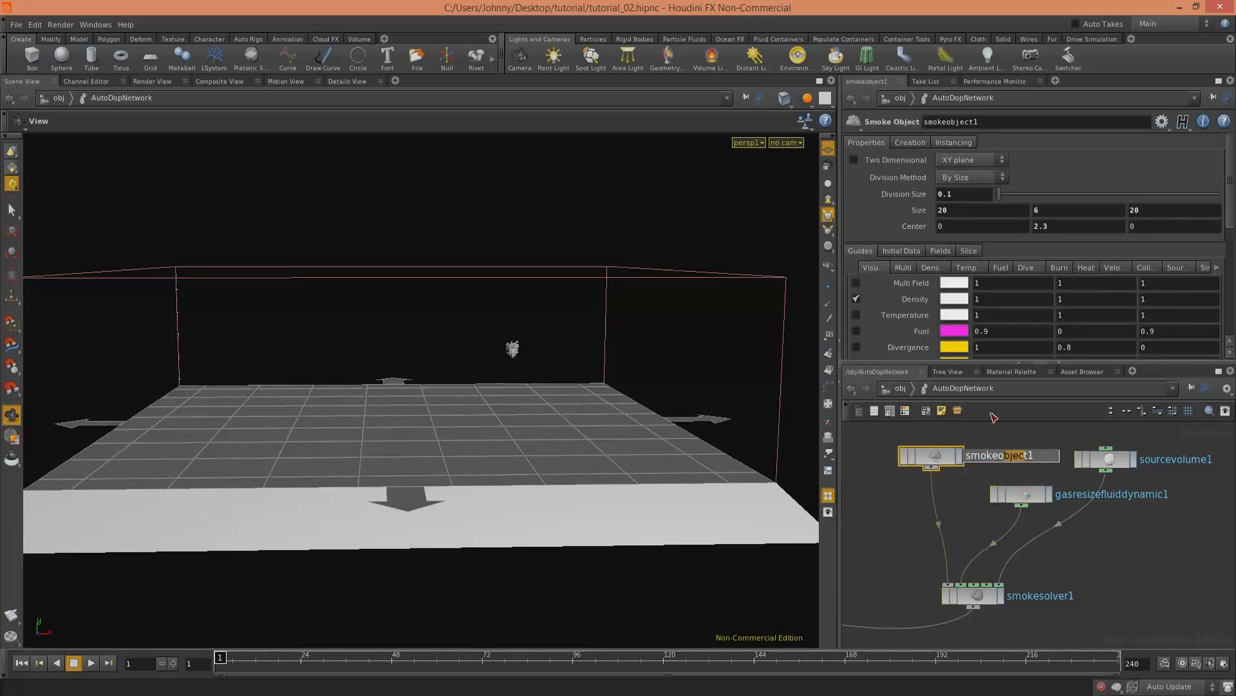
click(1027, 494)
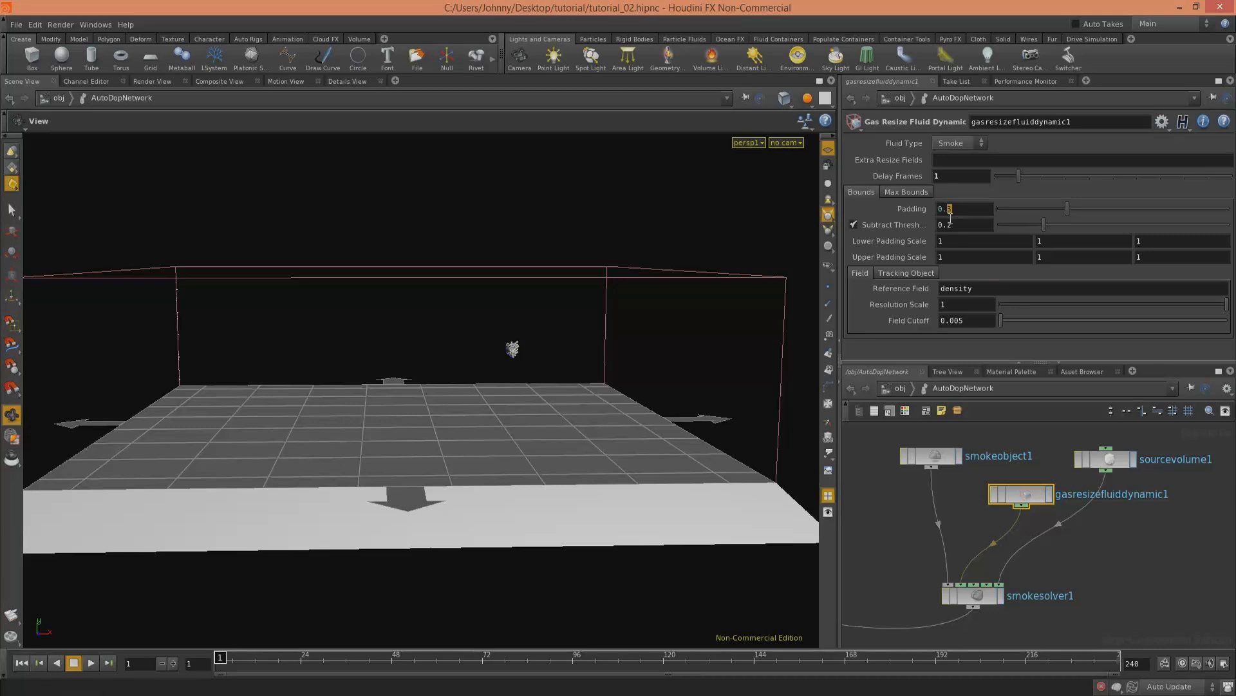
Step: Play the simulation to frame 64 and check how the resizing container follows the smoke and debris
click(93, 663)
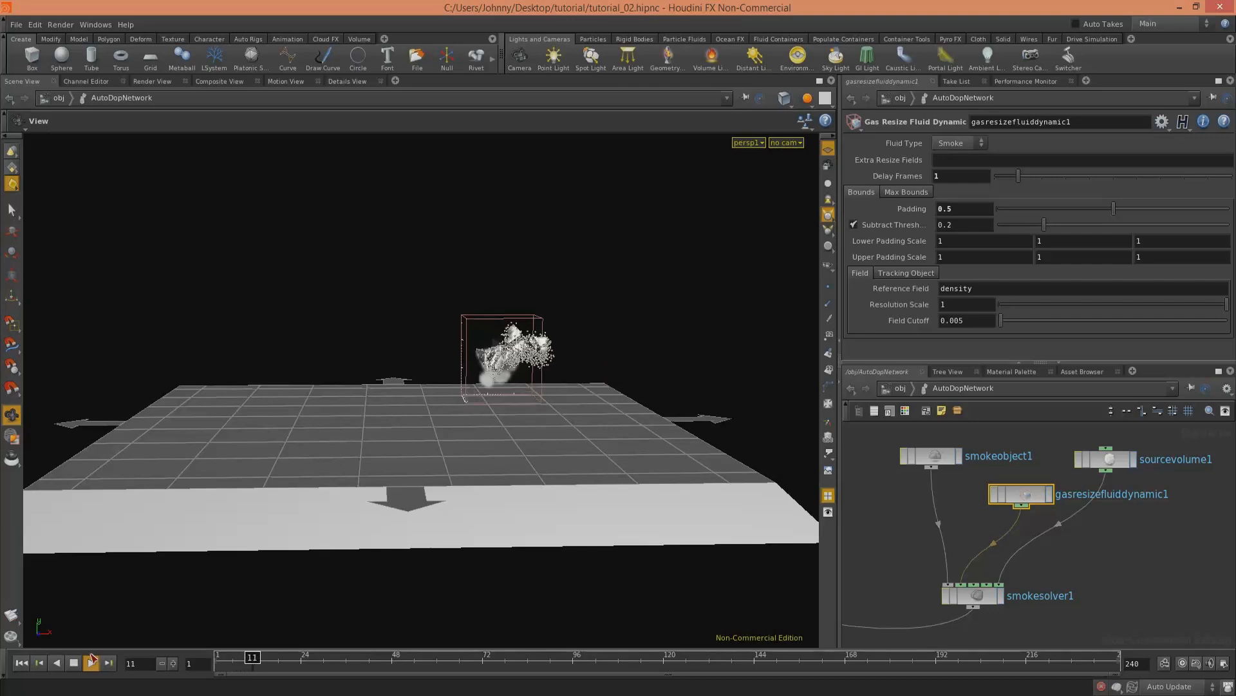
drag(438, 365, 473, 335)
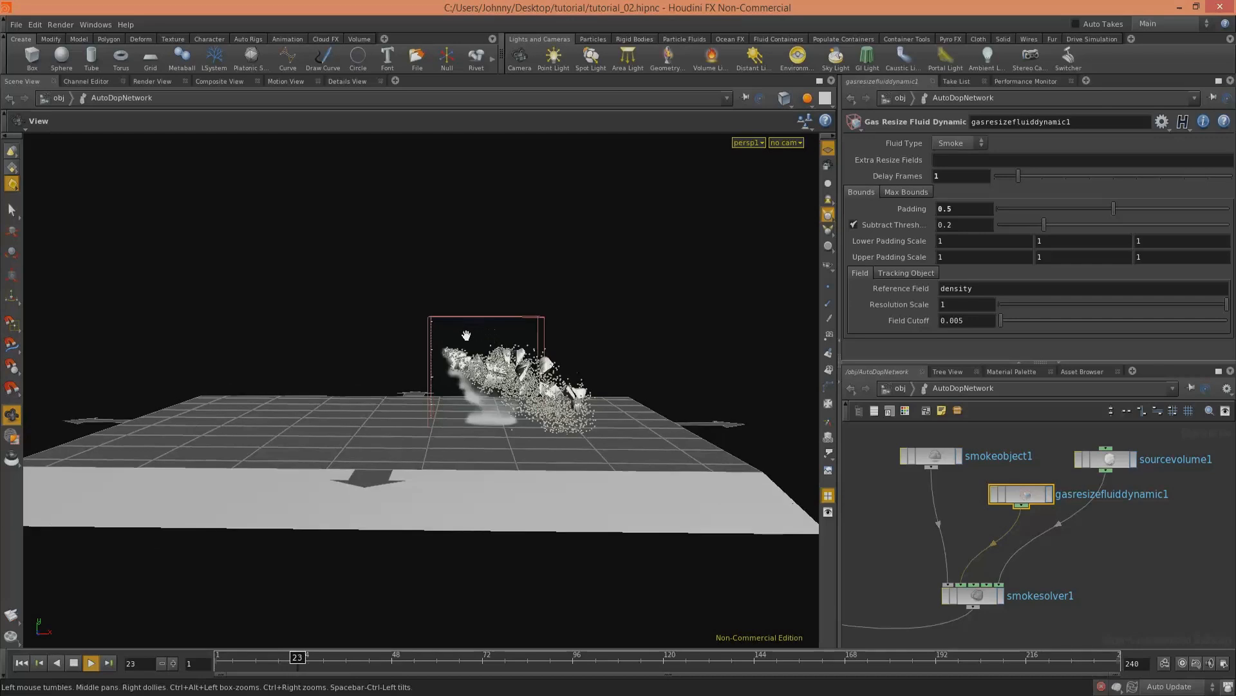
scroll(469, 335, up, 2)
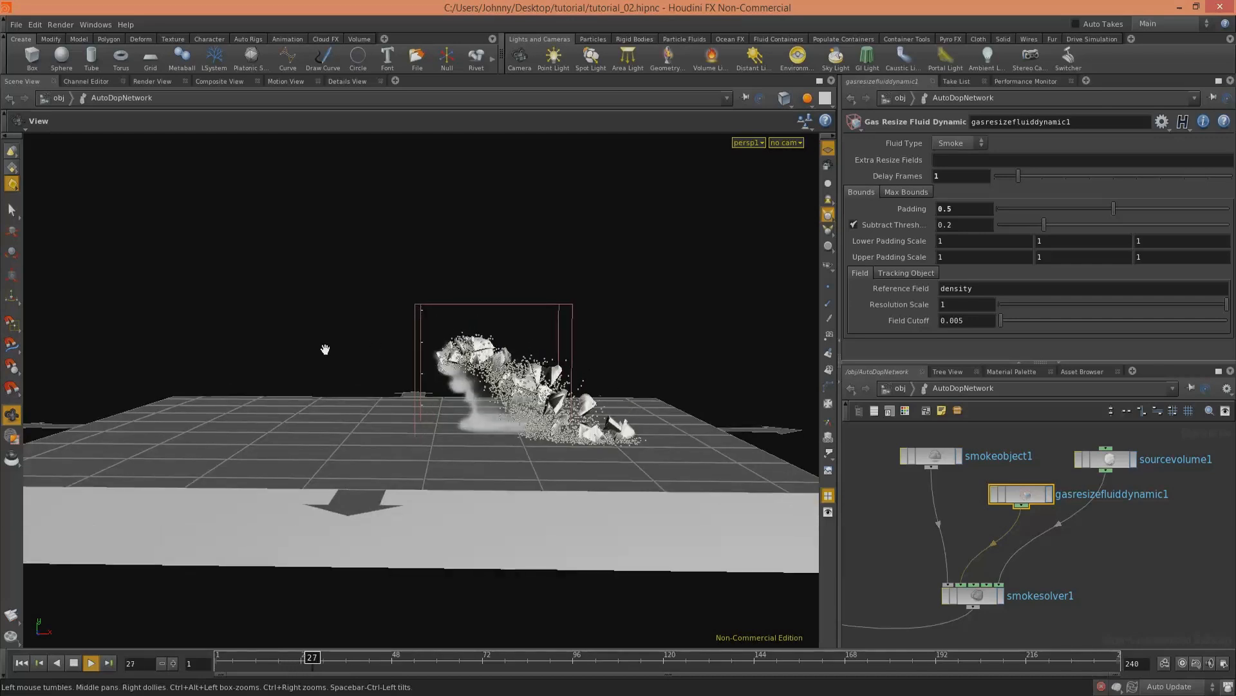
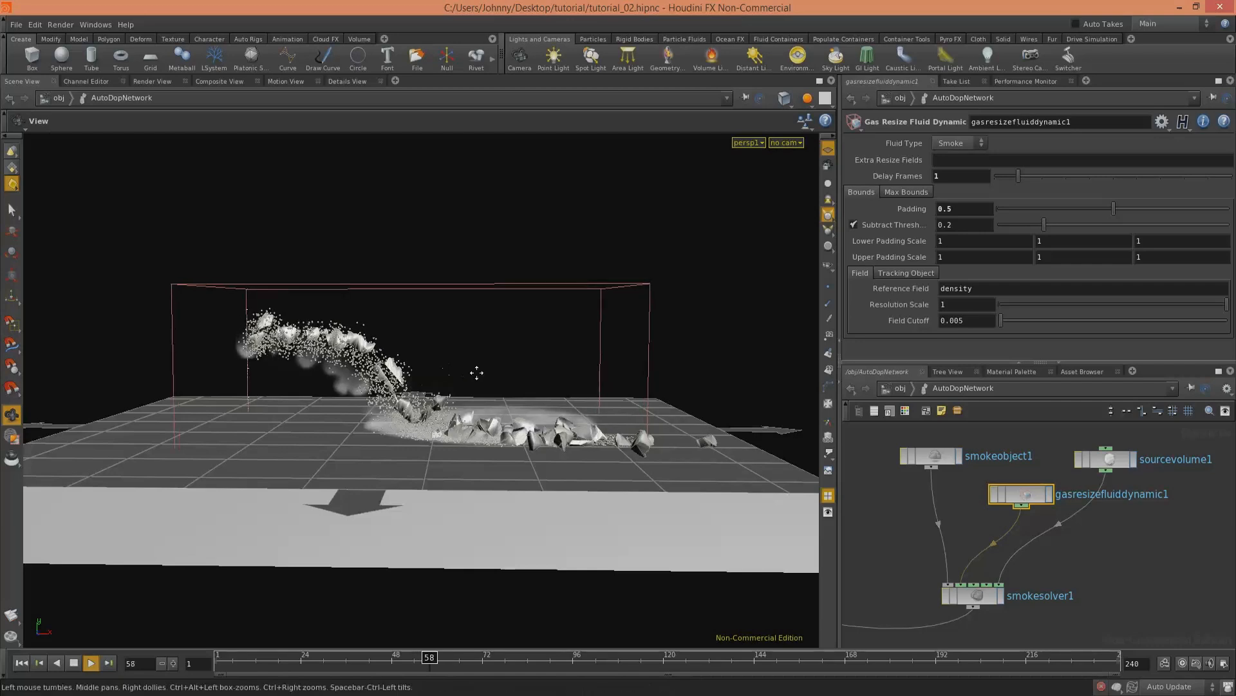
middle_drag(489, 373, 485, 367)
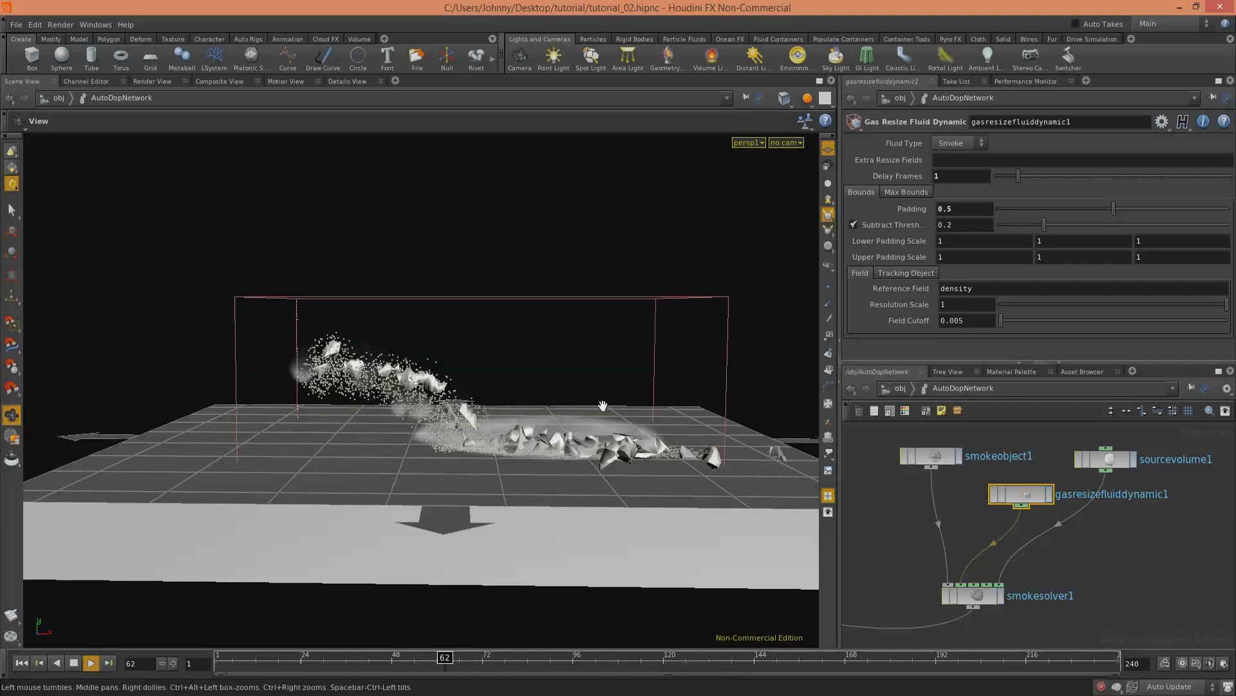
key(Escape)
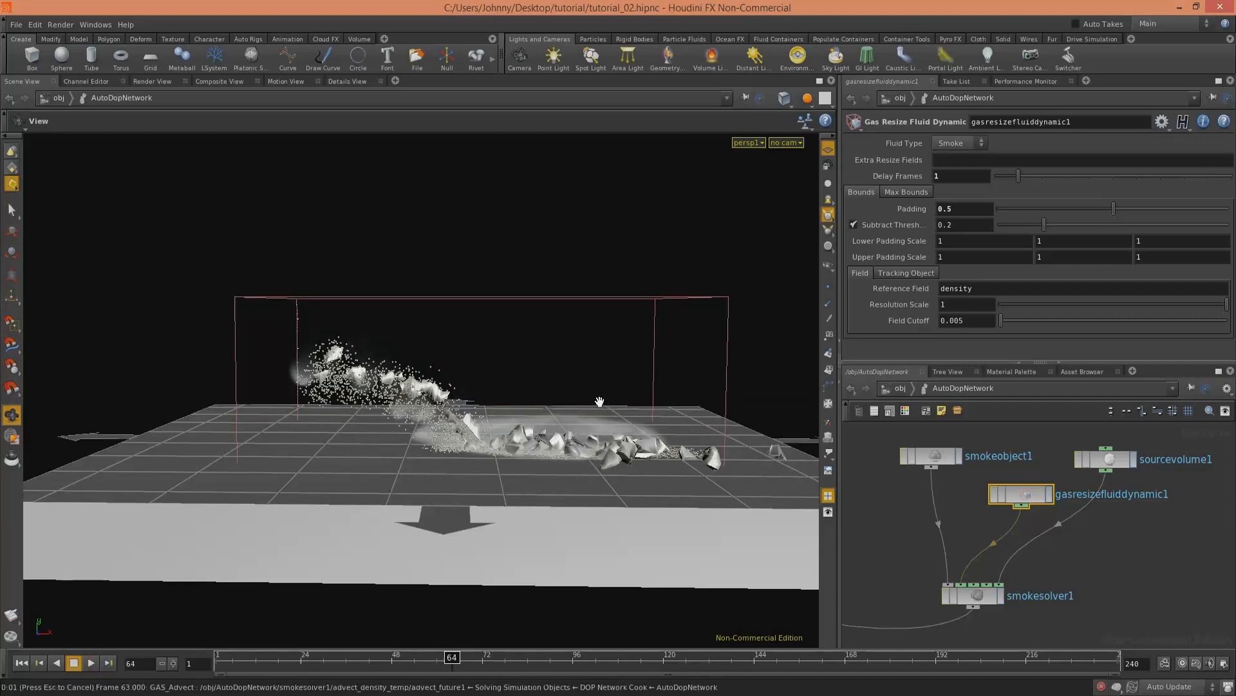
Step: Return the timeline to frame 1 and select the fluidsource1 node inside the crack object
mouse_move(600, 396)
mouse_down()
mouse_move(554, 380)
mouse_move(588, 348)
mouse_move(727, 435)
mouse_move(577, 524)
mouse_move(424, 383)
mouse_move(334, 385)
mouse_up()
click(21, 662)
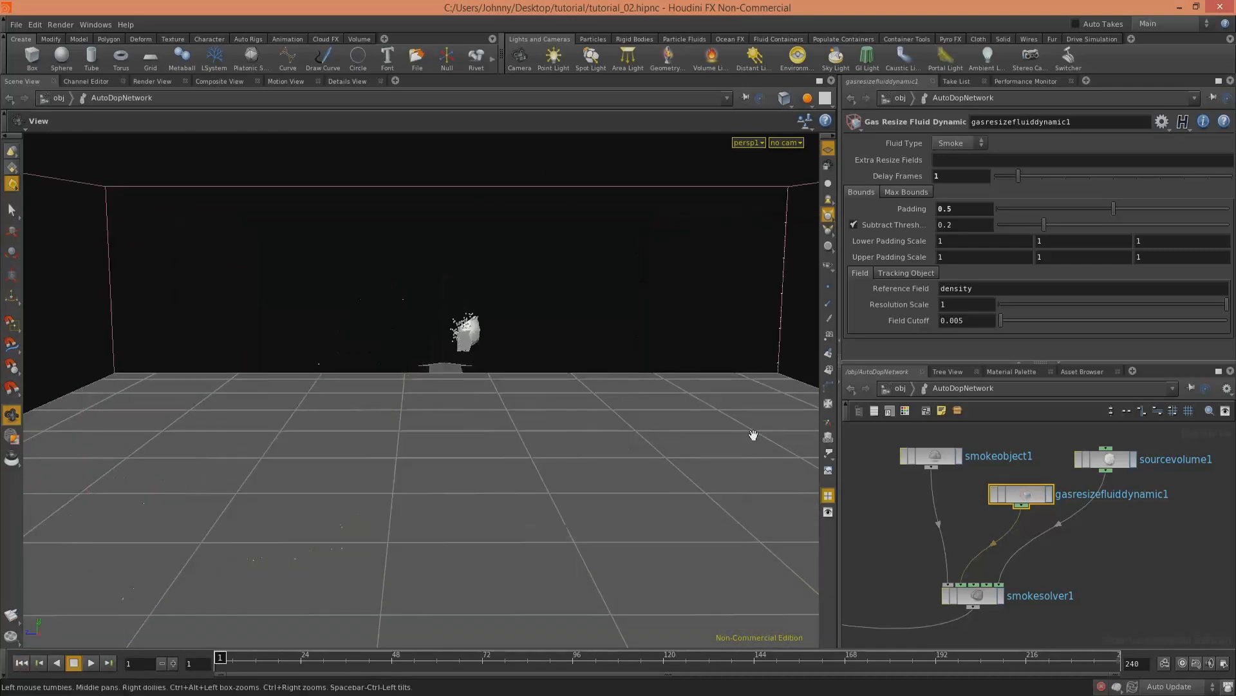
click(900, 388)
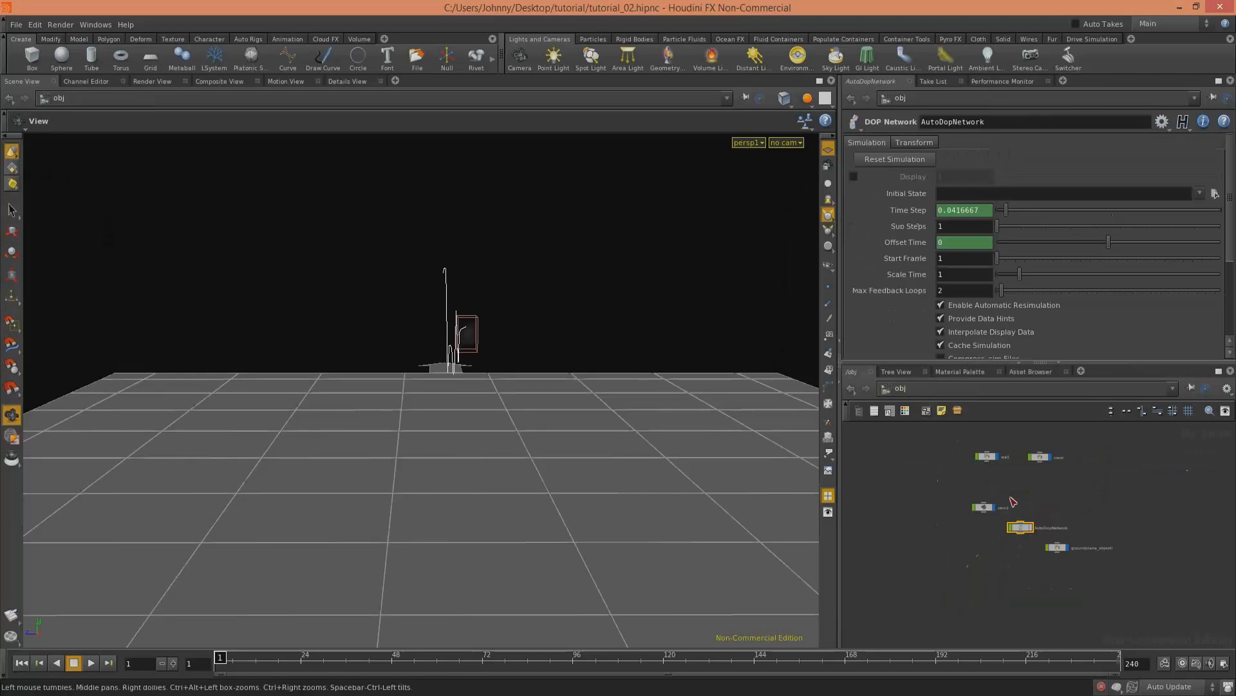
double_click(1060, 467)
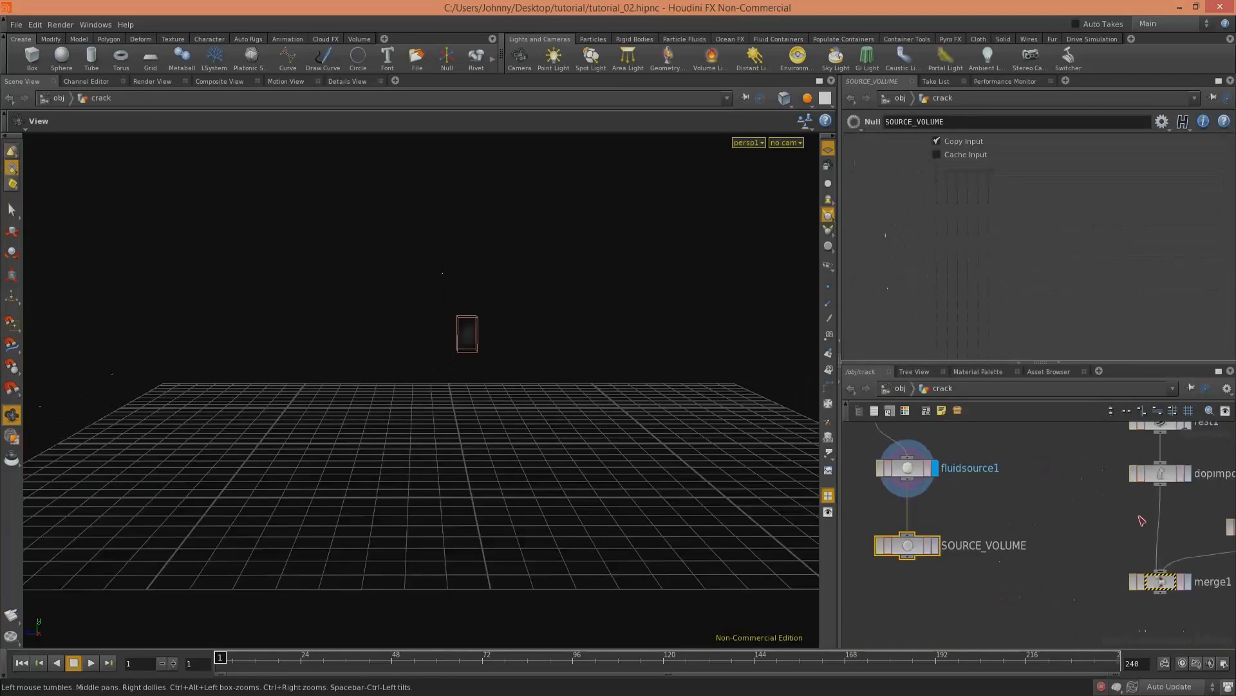
scroll(1051, 483, down, 3)
middle_drag(1157, 562, 1233, 515)
scroll(1063, 483, up, 1)
mouse_move(1071, 508)
middle_down()
mouse_move(1123, 577)
mouse_move(1233, 608)
middle_up()
middle_drag(1015, 545, 1118, 489)
click(952, 569)
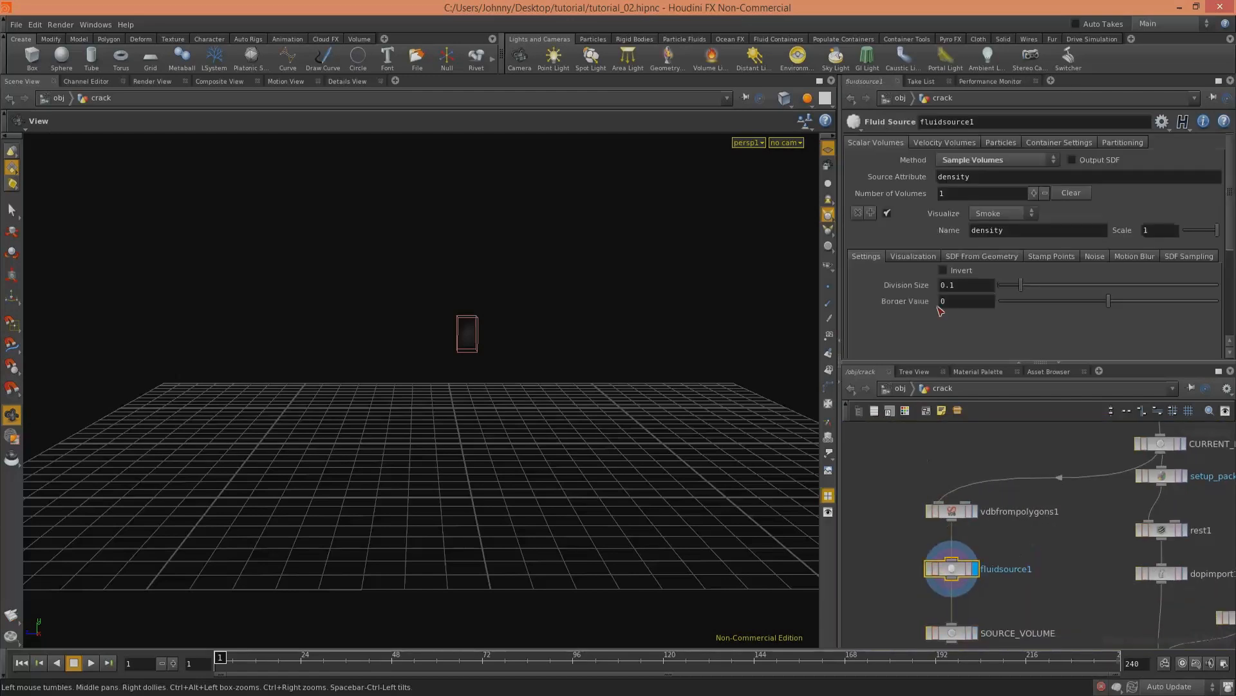
Step: Enable Add Velocity on fluidsource1's velocity volume and set its Z component to 1
click(948, 143)
drag(431, 362, 747, 311)
click(854, 294)
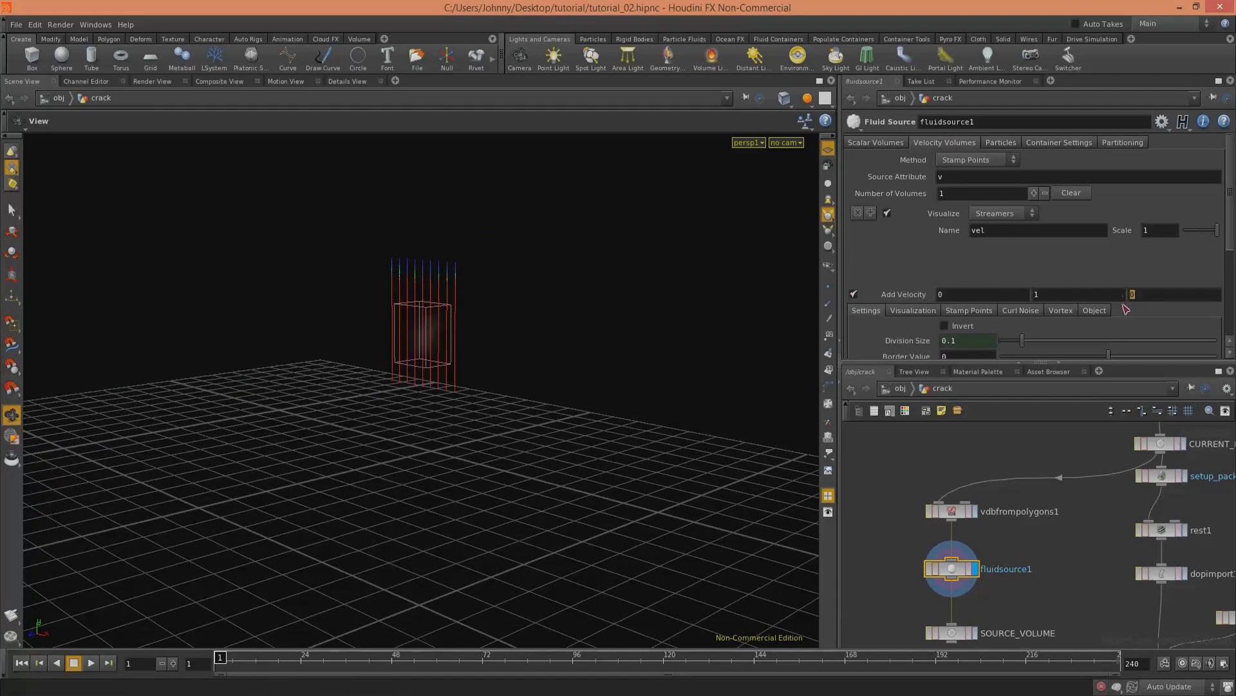
text(1)
key(Return)
mouse_move(427, 352)
mouse_down()
mouse_move(339, 323)
mouse_move(426, 333)
mouse_up()
Step: Enable Curl Noise on fluidsource1's velocity volume
click(1021, 311)
click(957, 325)
drag(367, 320, 662, 369)
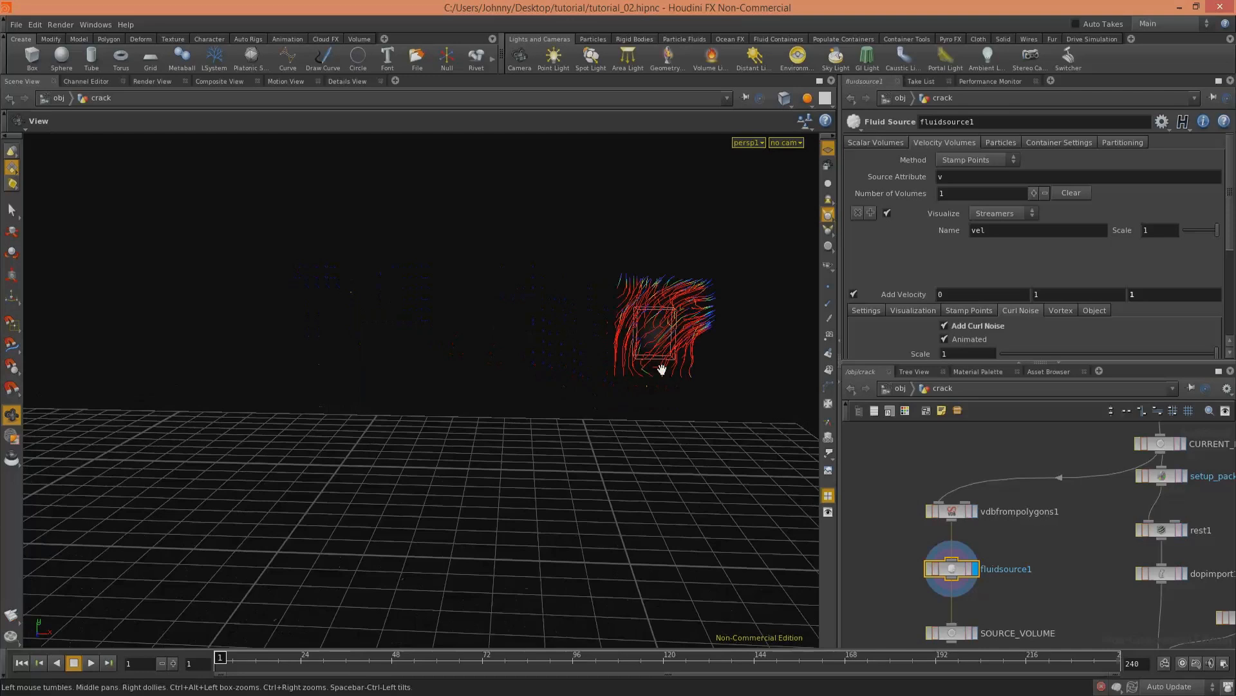
middle_drag(662, 369, 522, 297)
Step: Play the AutoDopNetwork simulation to frame 46 and examine the smoke around the falling debris from several angles
click(894, 392)
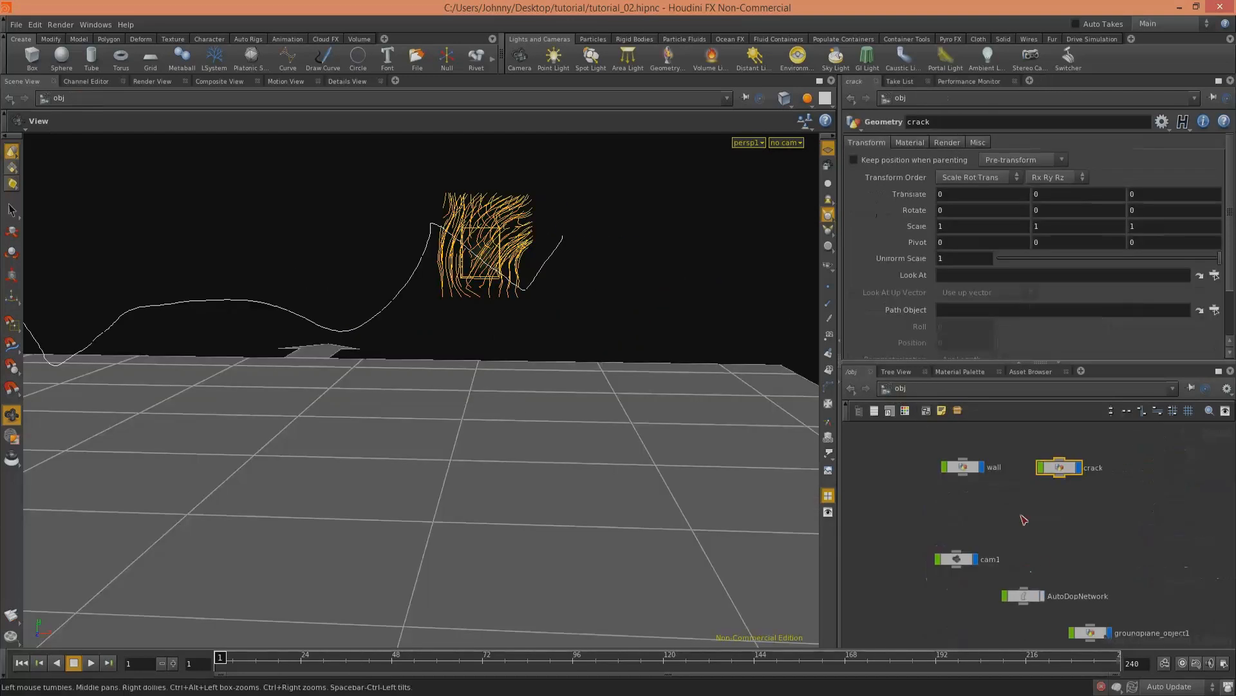
click(1044, 571)
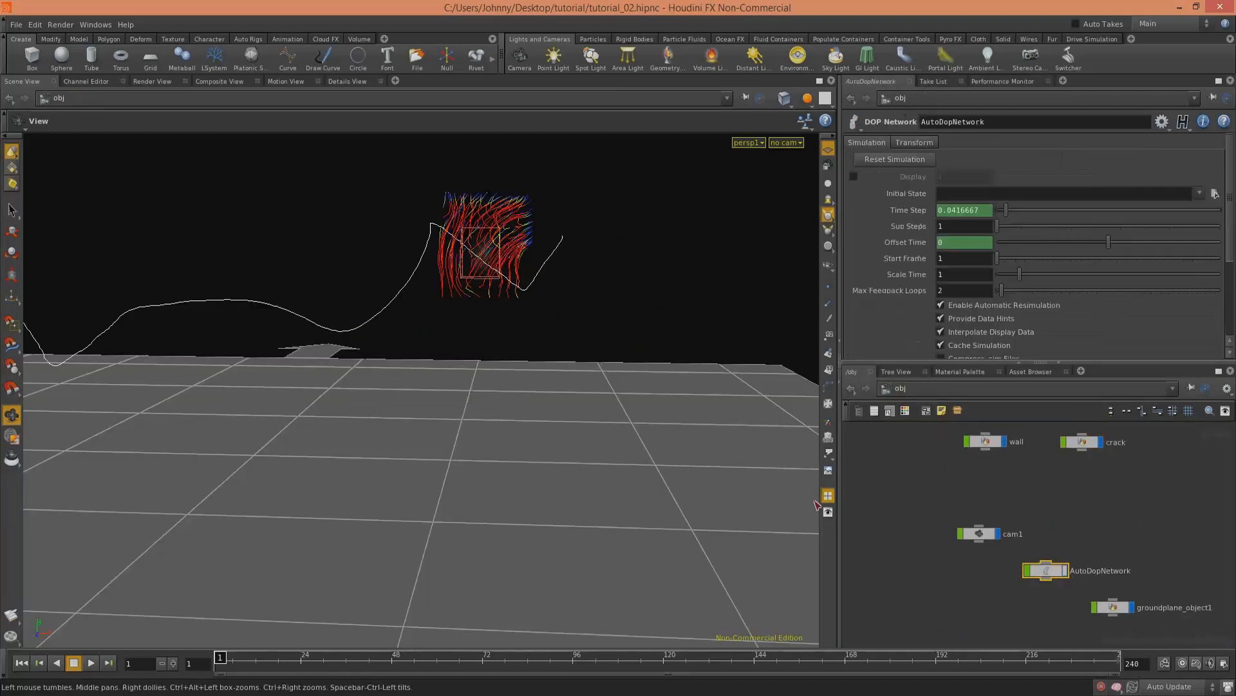
middle_drag(538, 423, 539, 470)
right_drag(540, 469, 512, 490)
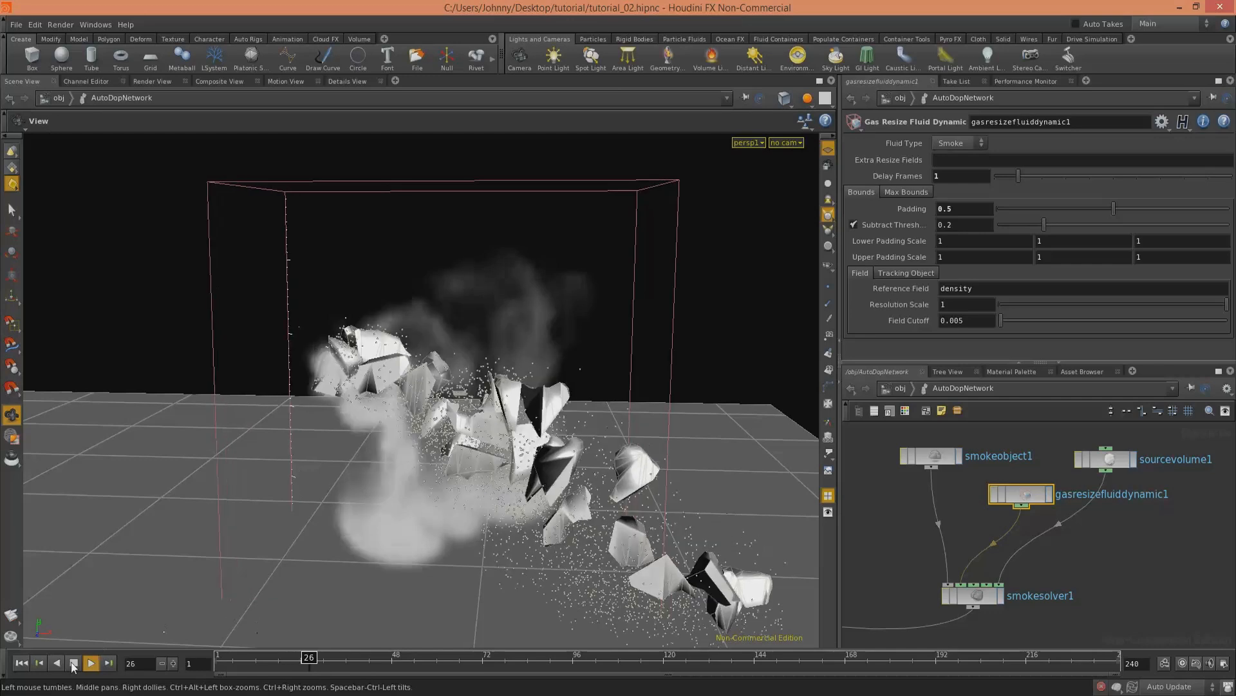
drag(525, 359, 566, 378)
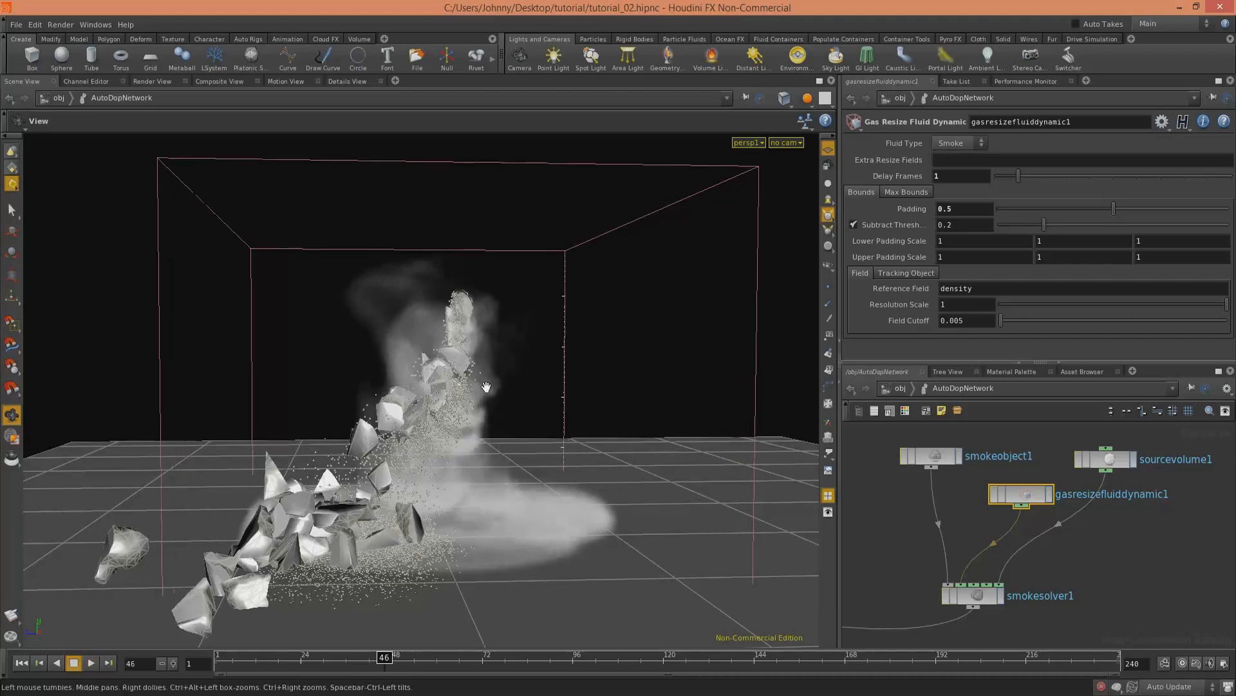
drag(425, 367, 588, 400)
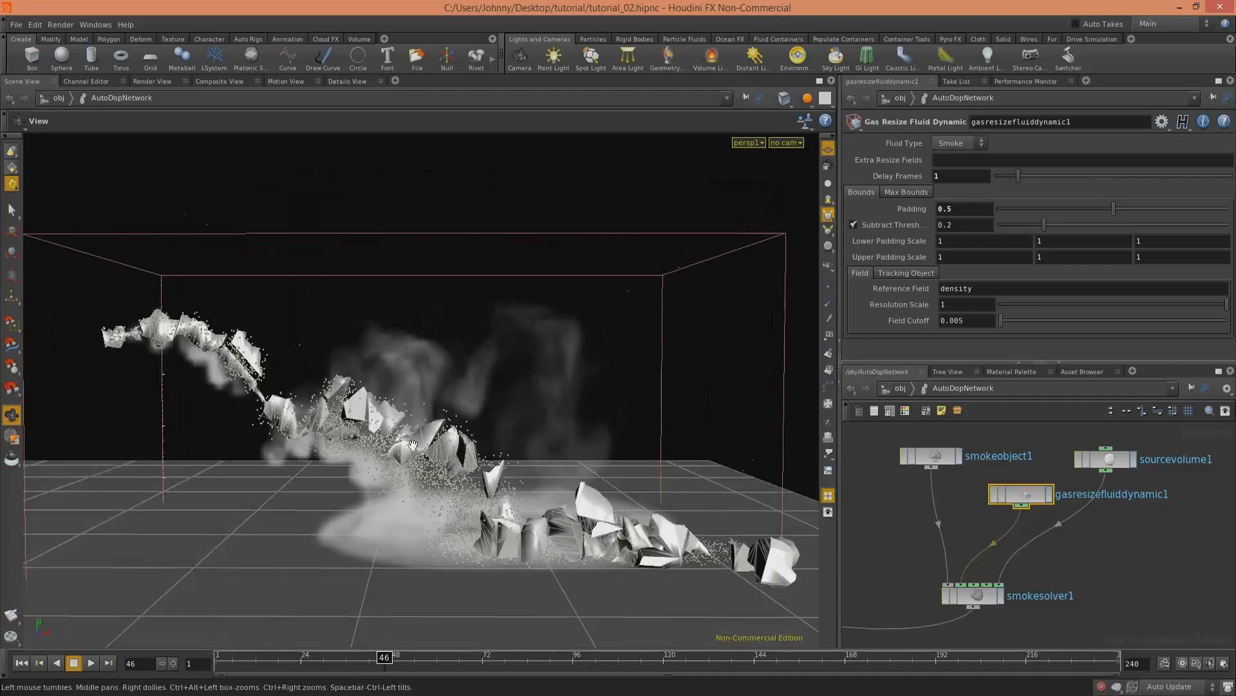
Step: Return to frame 1 and display the convertvdb1 node inside the wall object
click(22, 663)
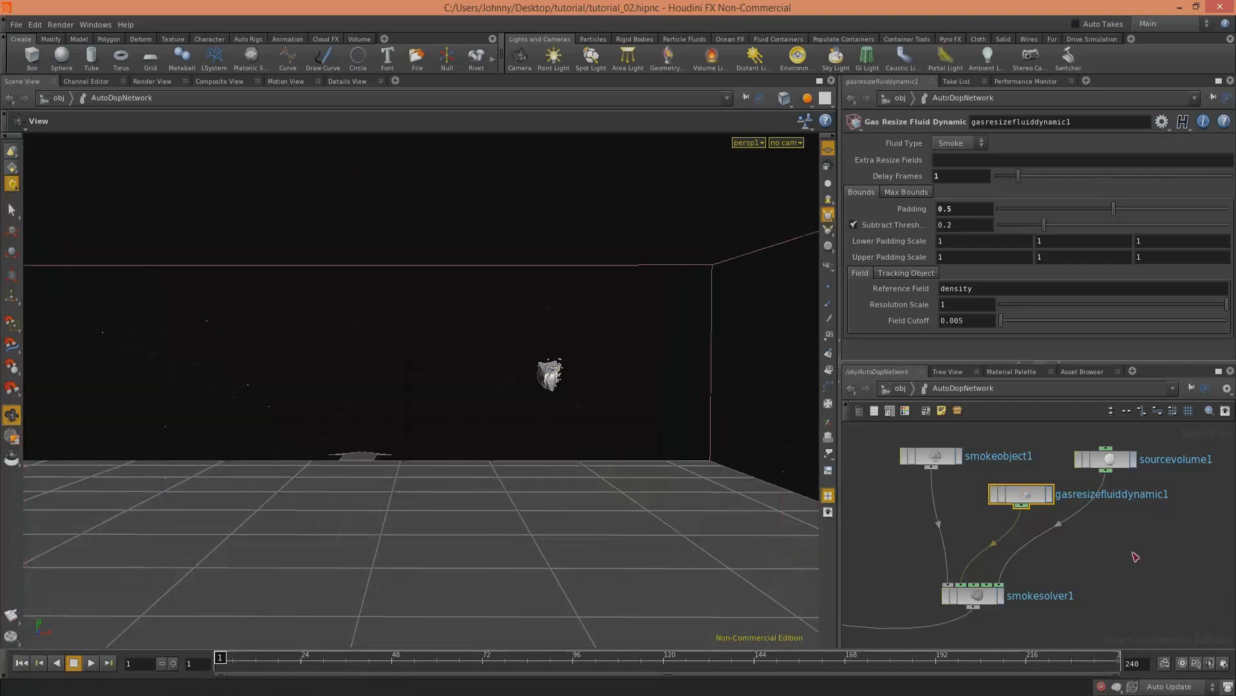
click(900, 388)
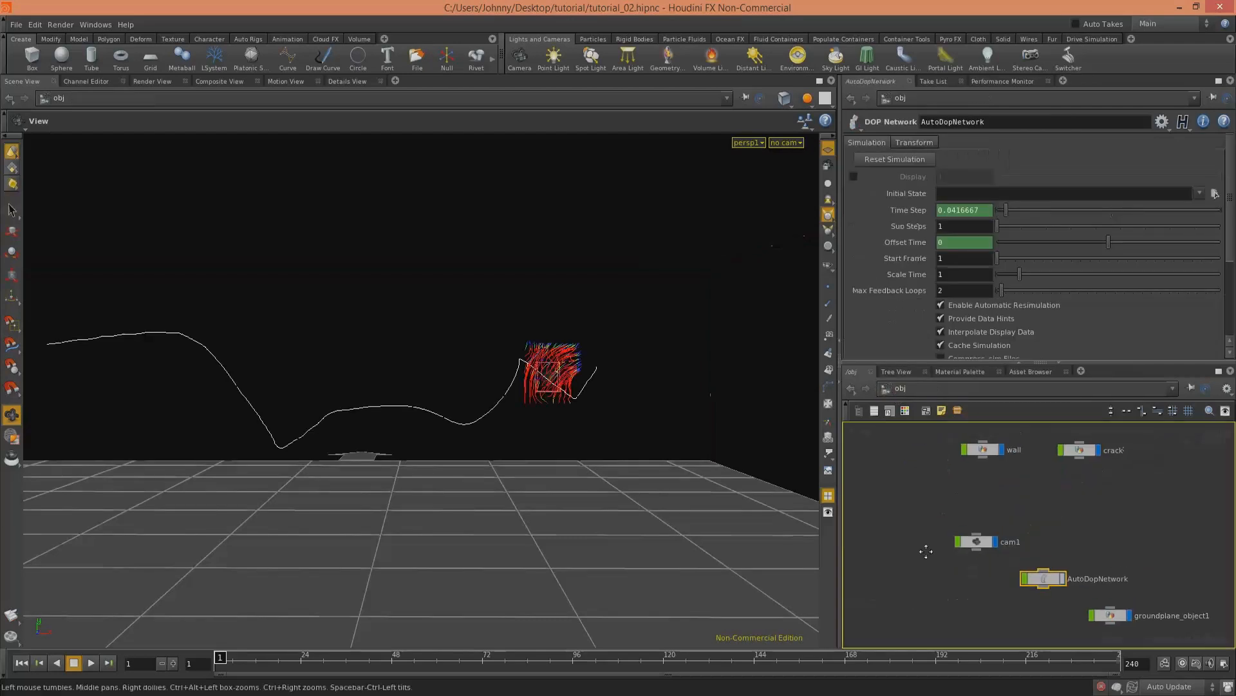
click(973, 505)
double_click(969, 503)
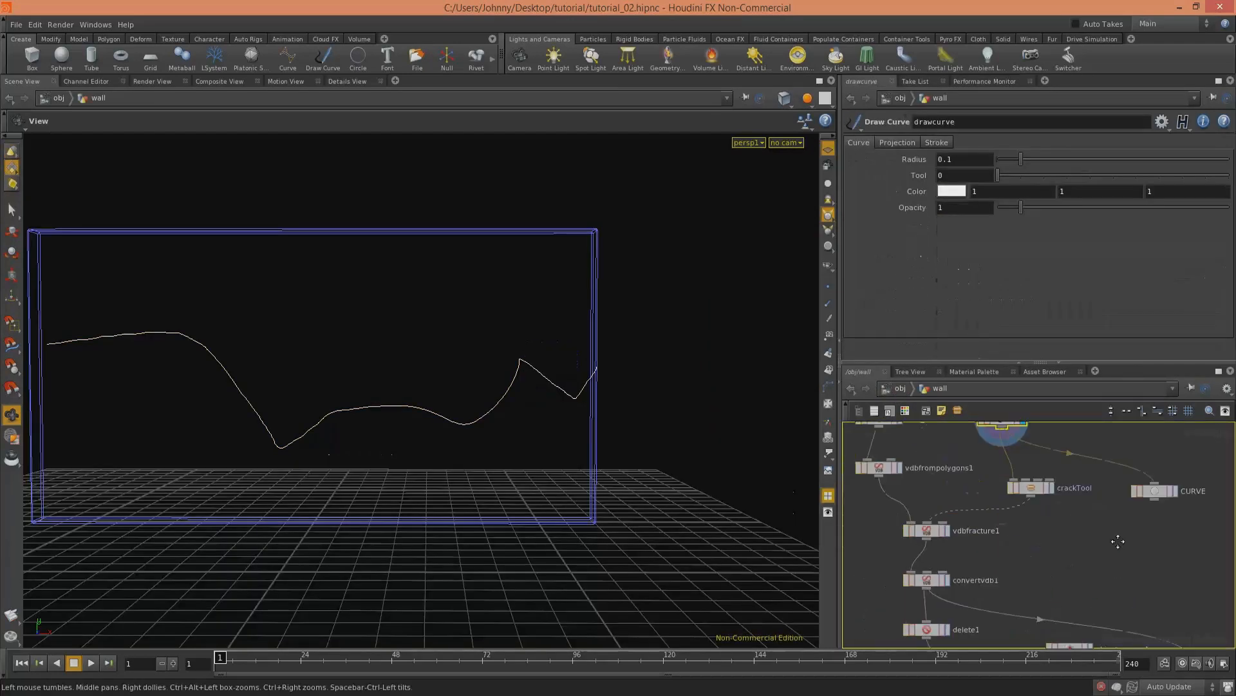
click(976, 575)
Step: Set the voxel size of the wall's vdbfrompolygons1 node to 0.02
click(955, 525)
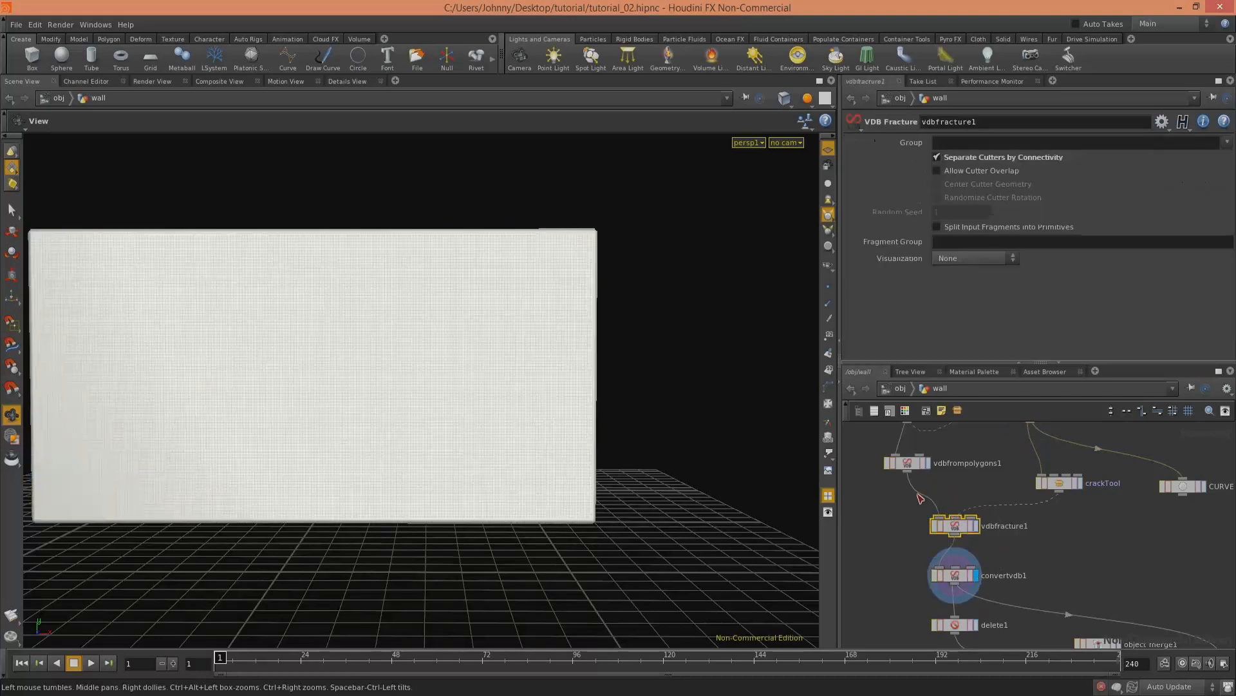
click(907, 462)
drag(955, 143, 946, 143)
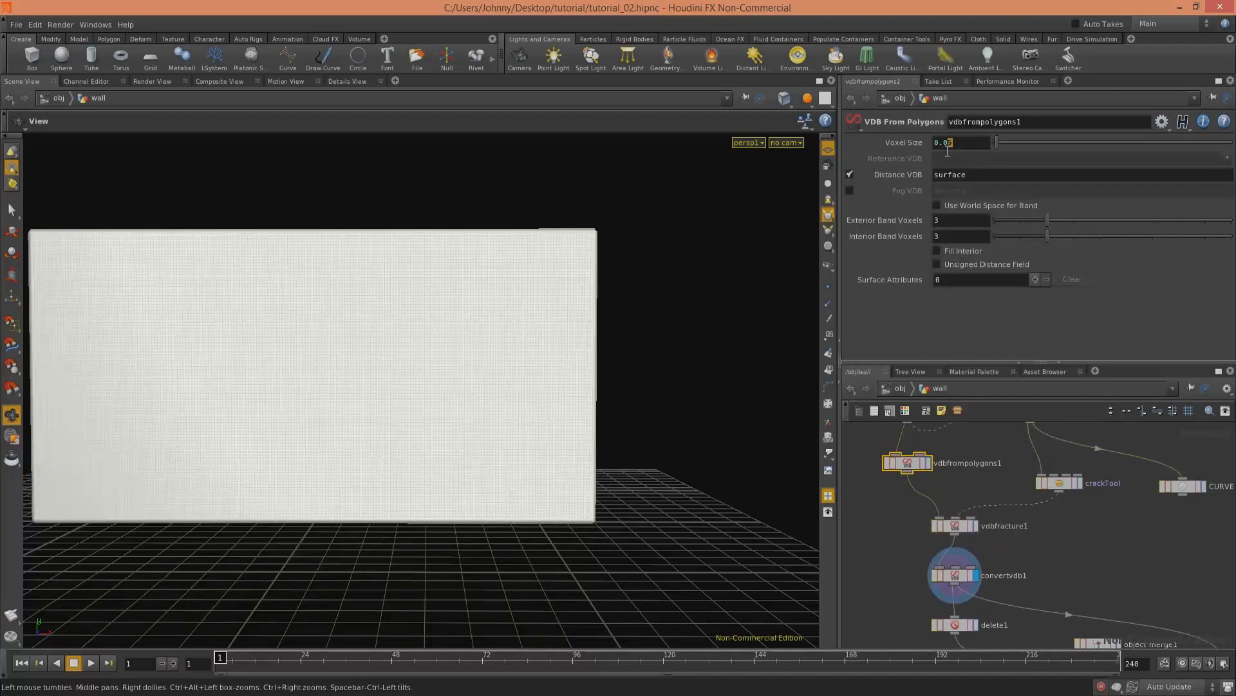
text(2)
key(Return)
Step: Display the wall's merge1 node and go to frame 95 to inspect the cracked, textured wall
middle_drag(1052, 589, 1023, 419)
middle_drag(990, 569, 833, 591)
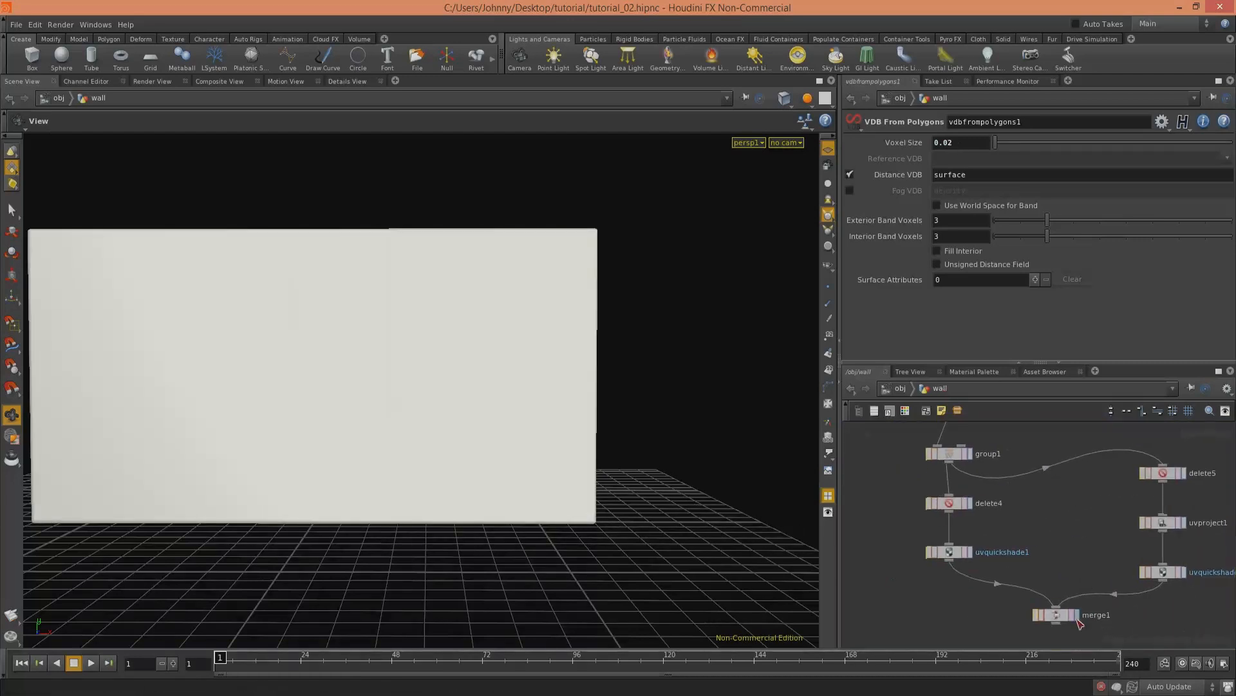
click(1077, 616)
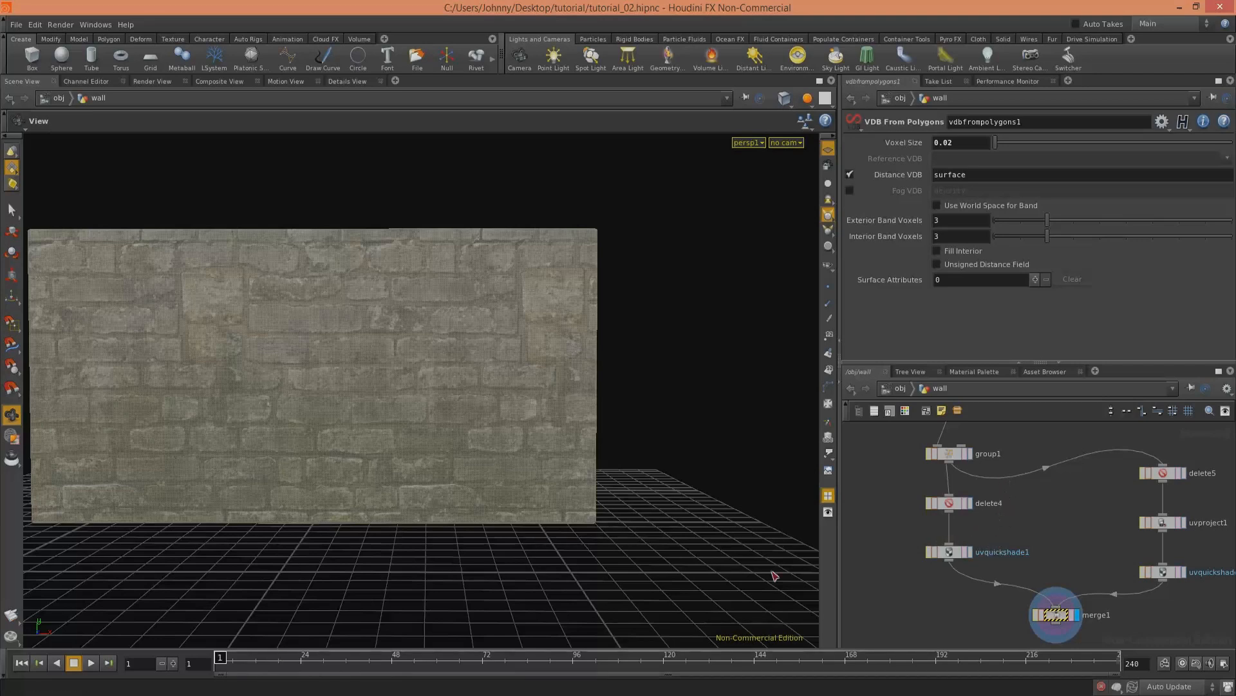
drag(577, 663, 555, 664)
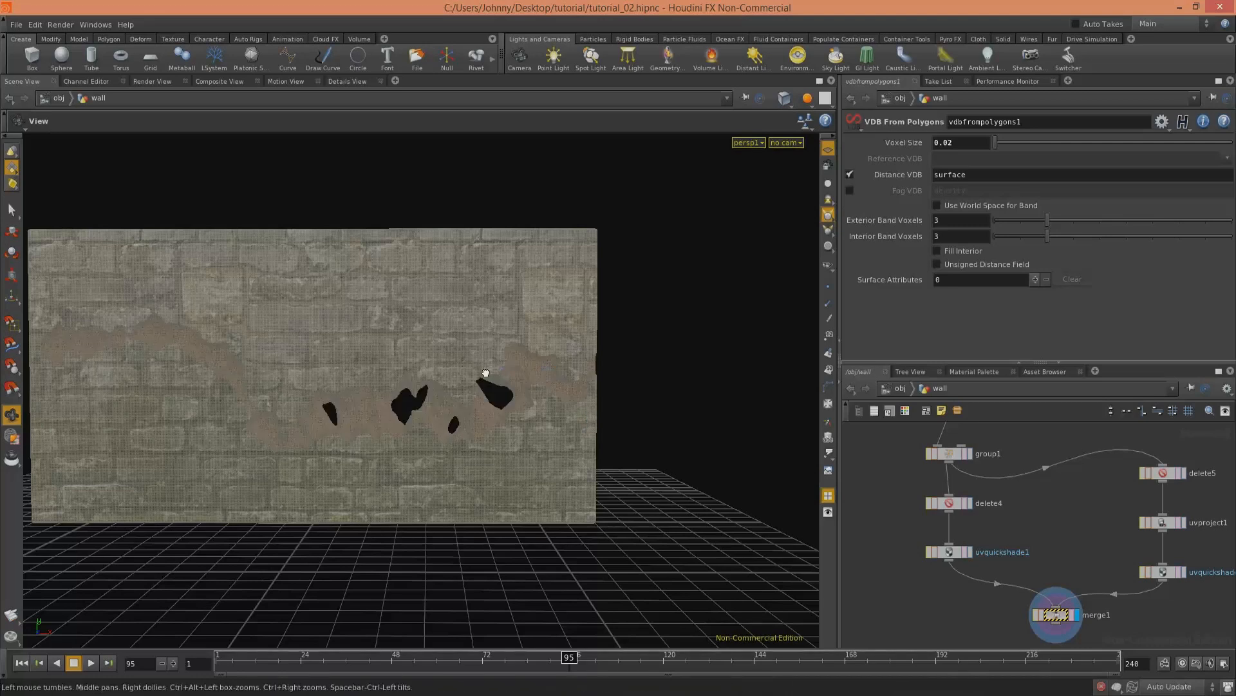
drag(485, 373, 559, 378)
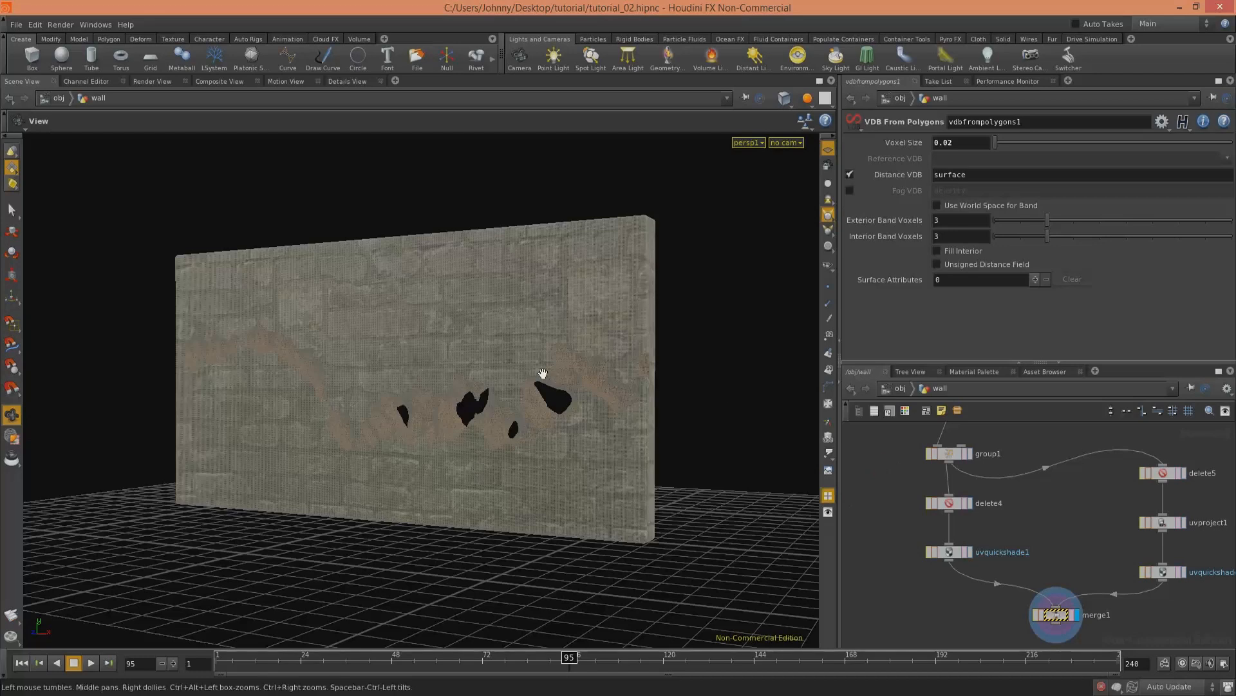
middle_drag(626, 380, 558, 392)
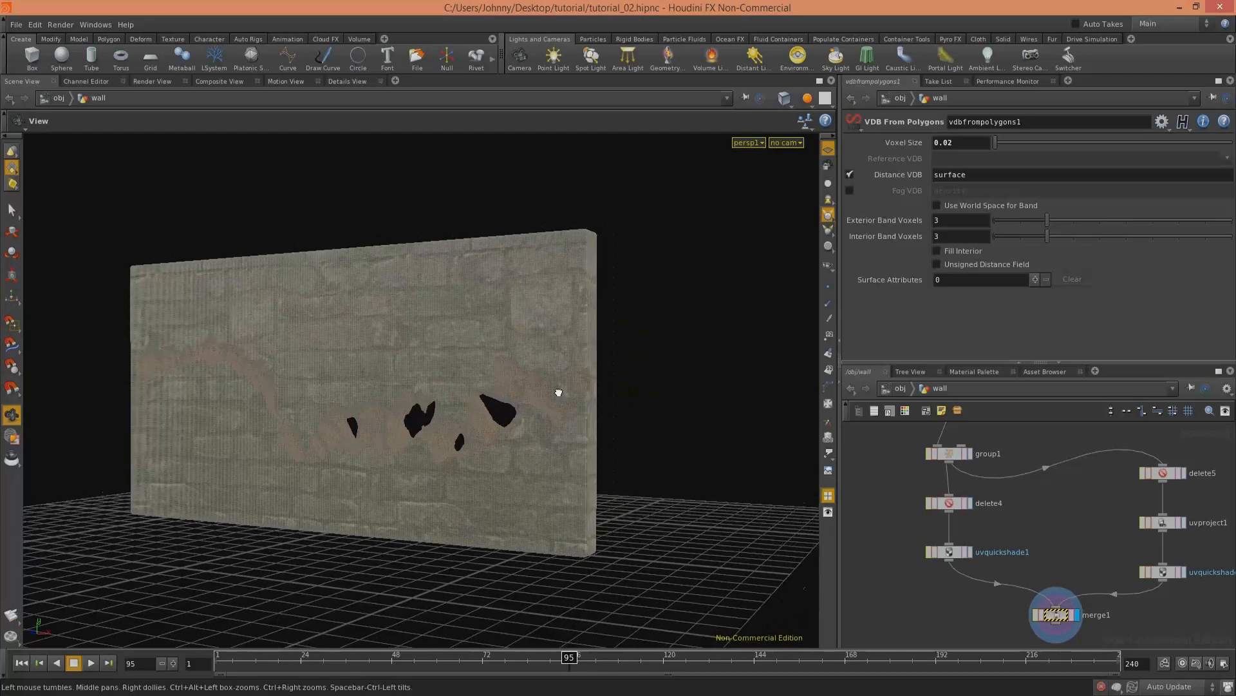
drag(558, 392, 634, 387)
right_drag(634, 388, 784, 377)
Step: Add a ROP Output Driver fed by merge1 and render the wall to $HIP/geo/crackedWall.bgeo
middle_drag(1149, 425, 1152, 554)
middle_drag(1065, 619, 1066, 506)
middle_drag(1071, 572, 1017, 580)
key(Tab)
text(rop)
key(Down)
key(Down)
key(Return)
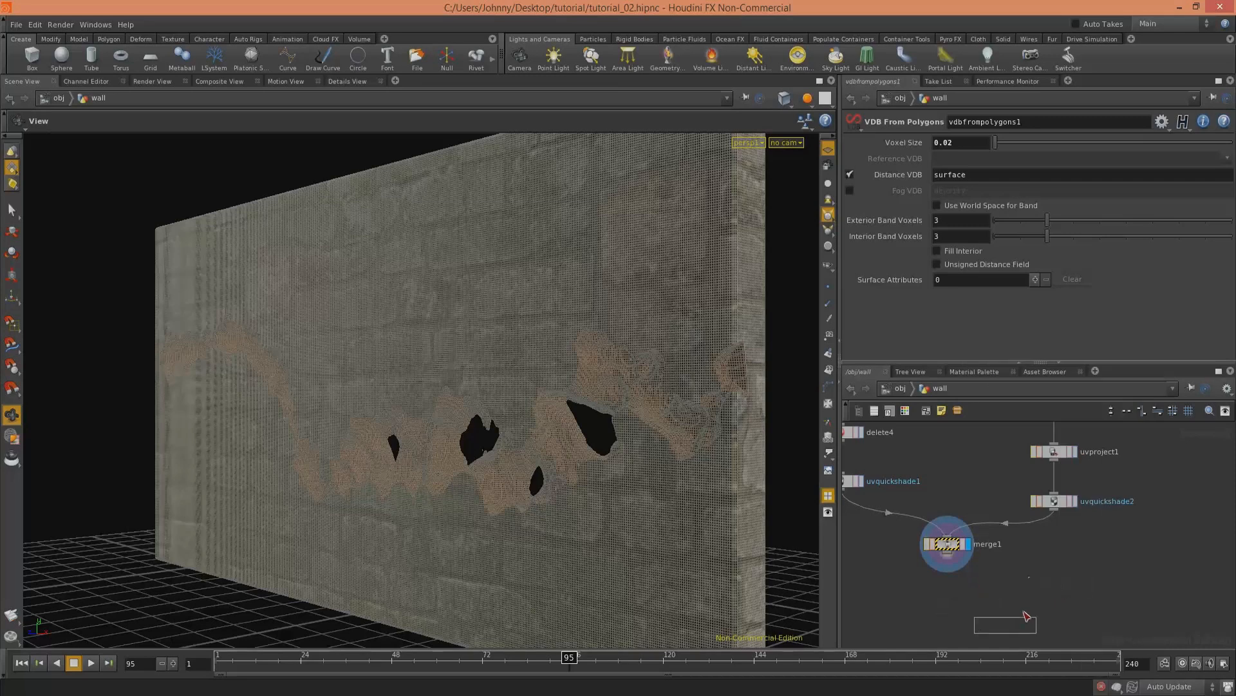
click(1027, 615)
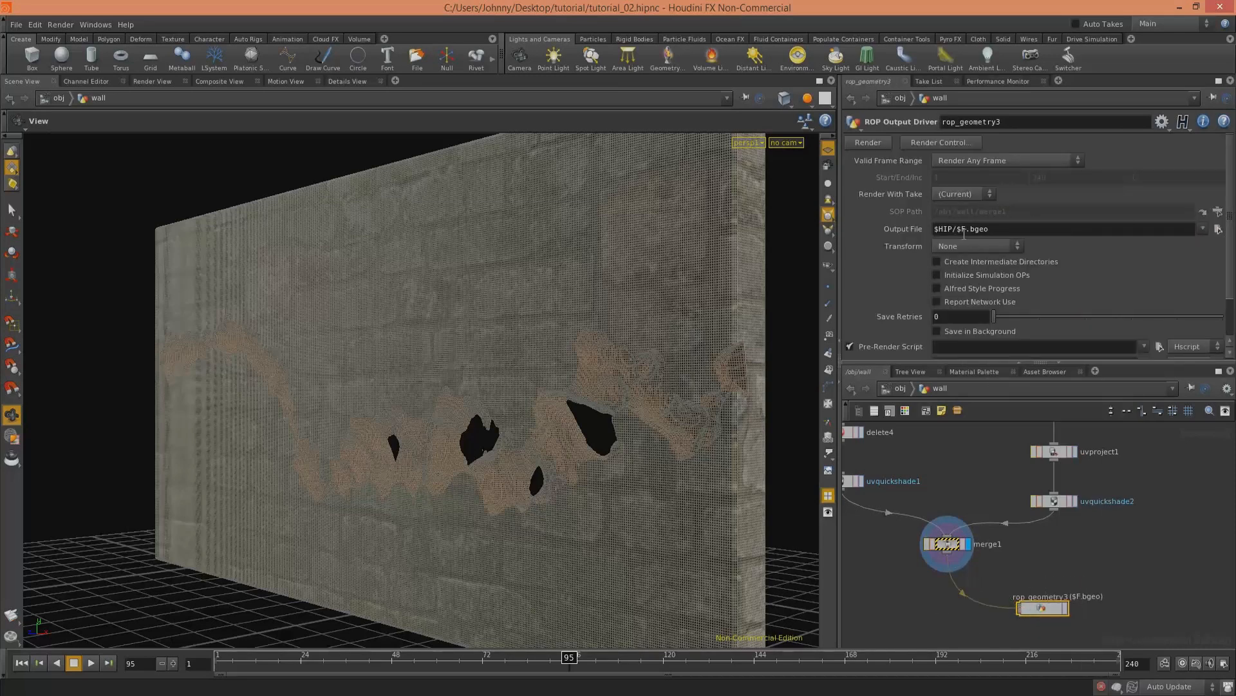
text(geo/crackedWall)
key(Return)
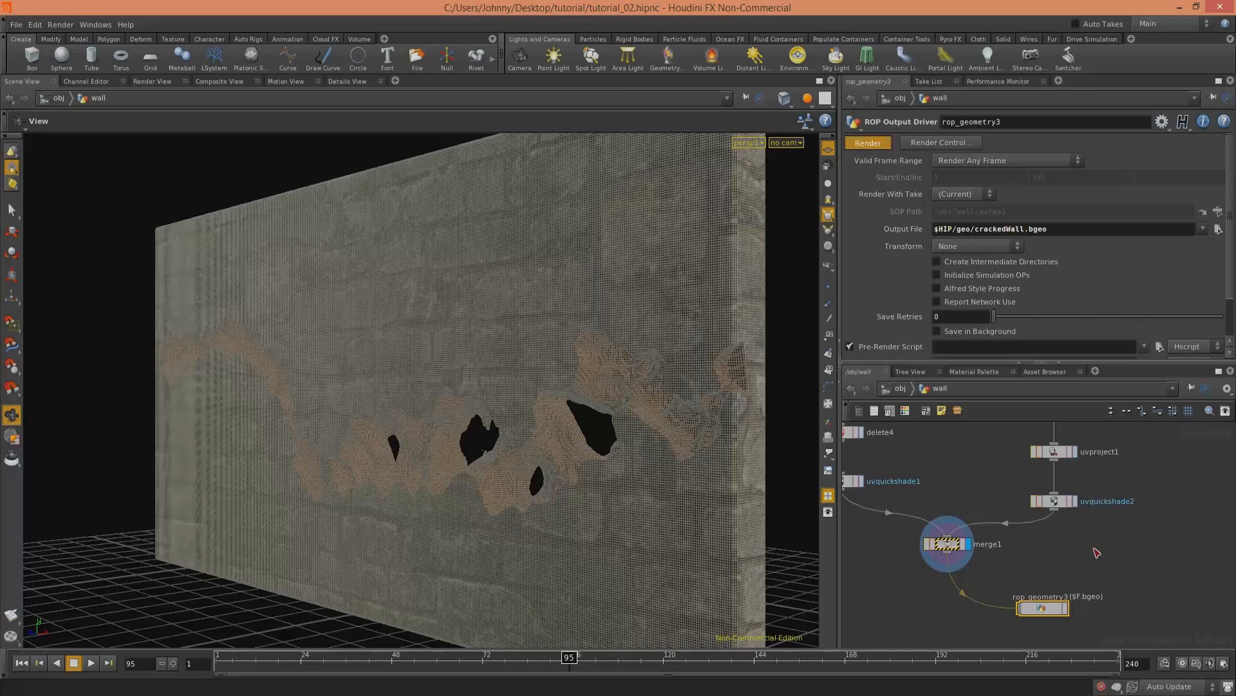
Step: Add a File node beside the merge and output nodes in the wall network
middle_drag(1128, 572, 1042, 549)
key(Tab)
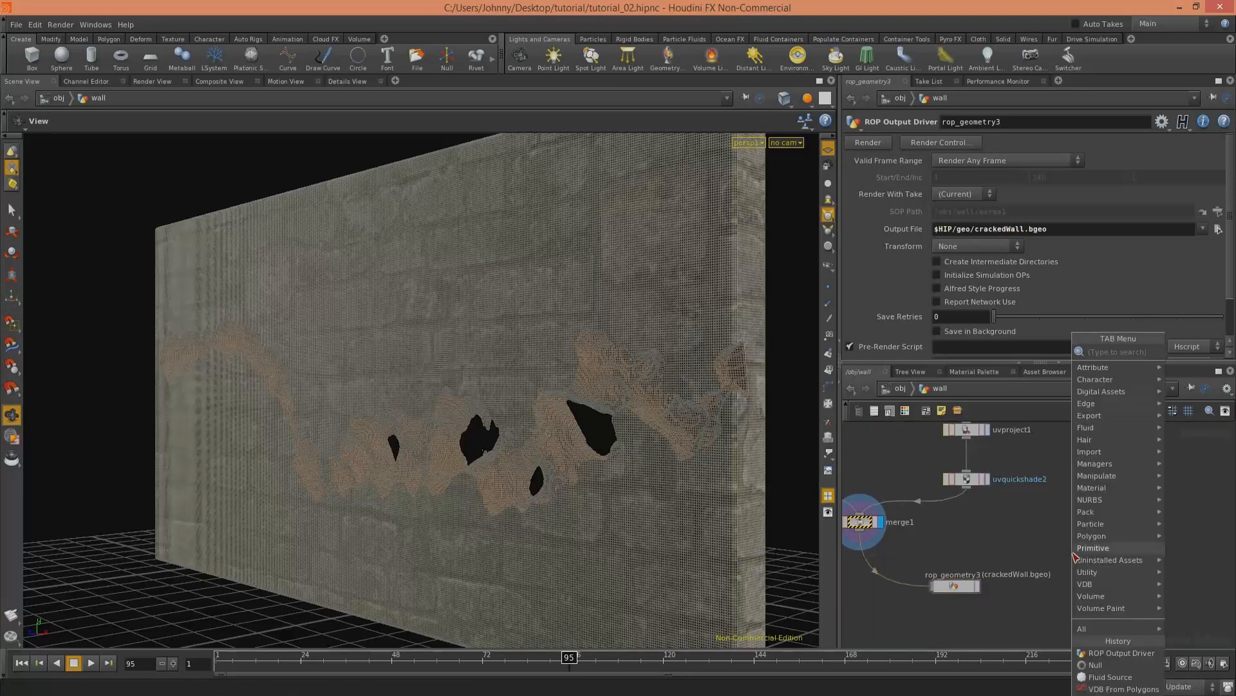
mouse_move(1161, 463)
click(1013, 362)
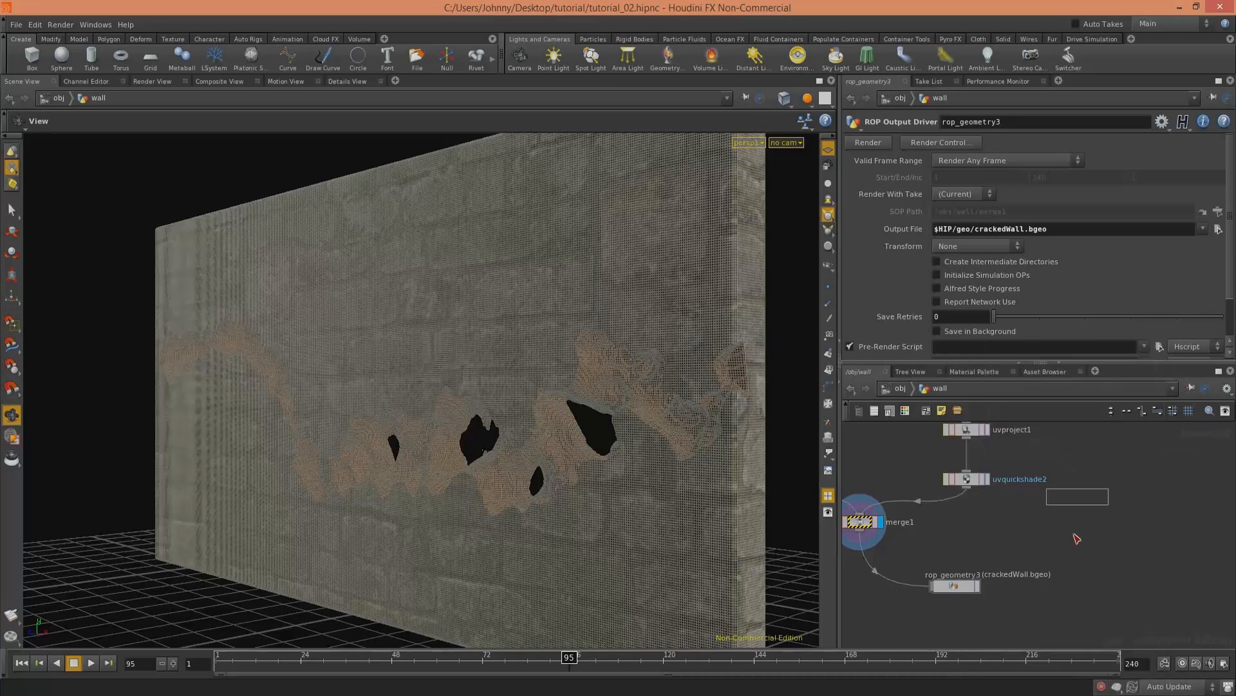
click(1077, 538)
Step: Load $HIP/geo/crackedWall.bgeo into the new File node and display it to check the cached wall
click(1226, 160)
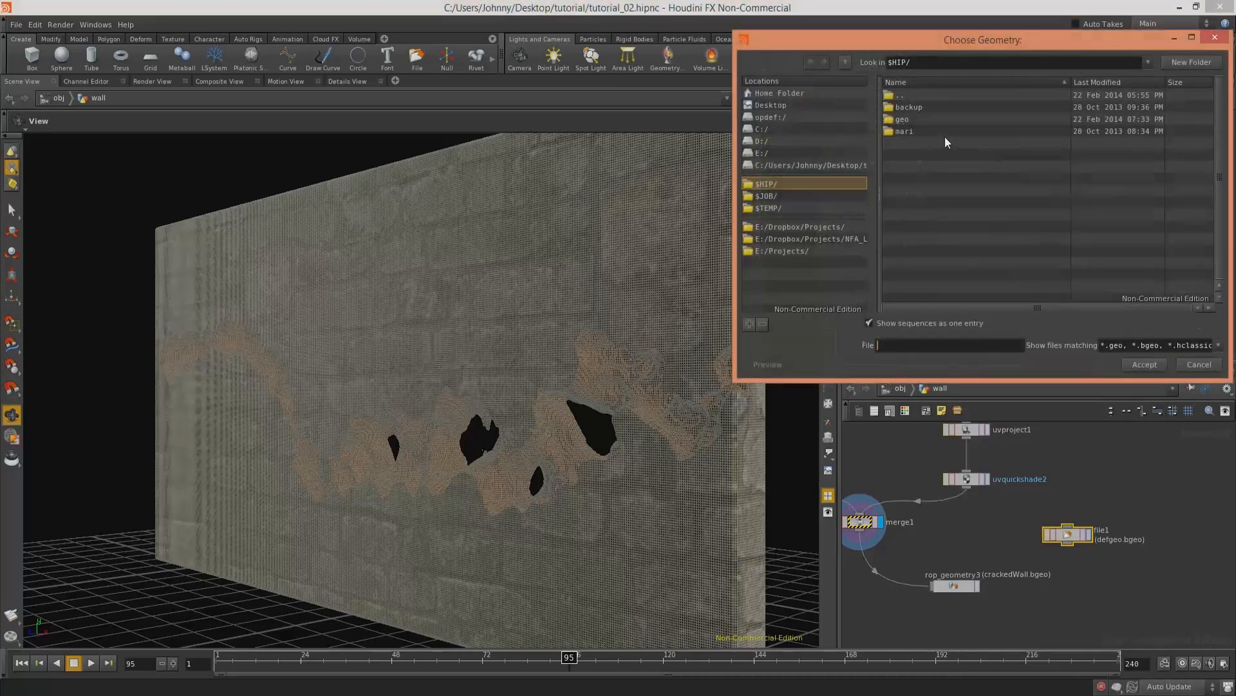
click(924, 117)
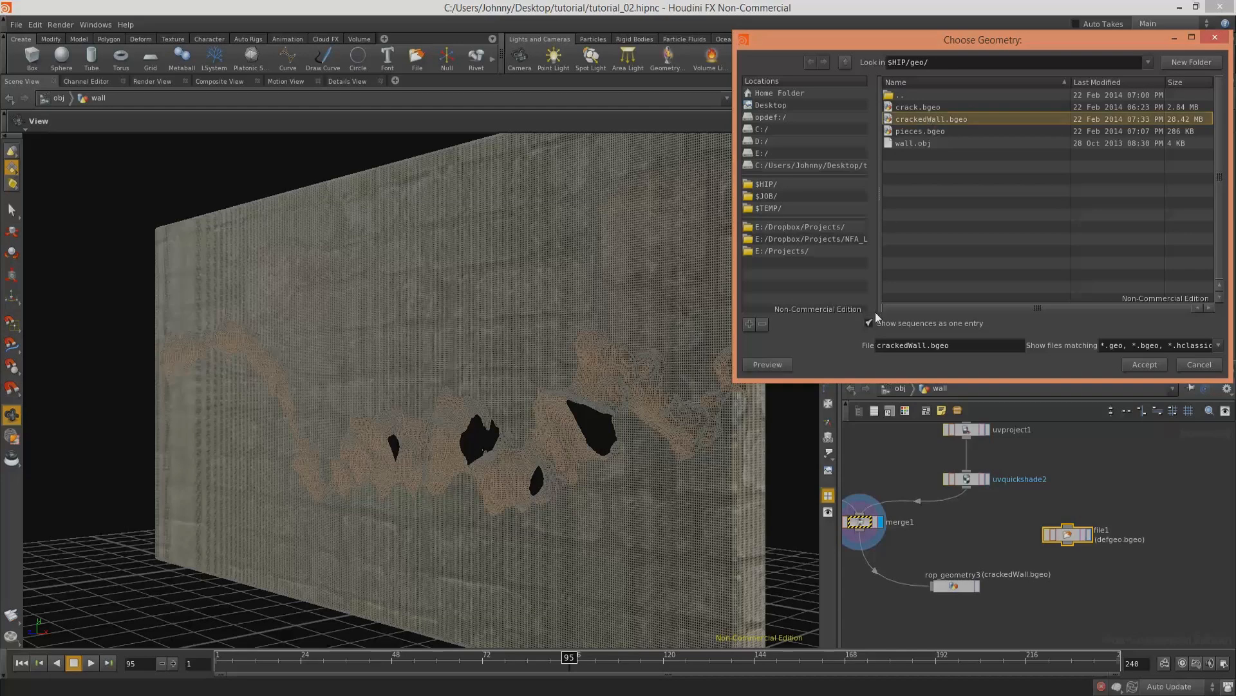
click(1144, 364)
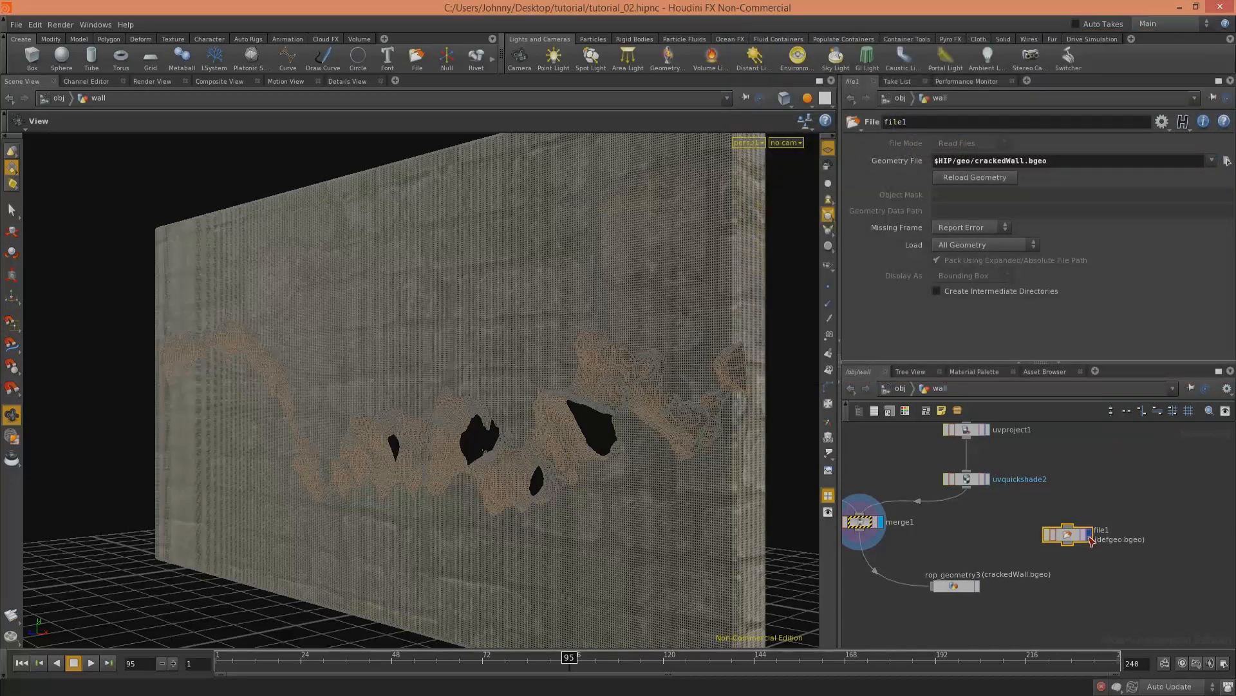
click(1090, 536)
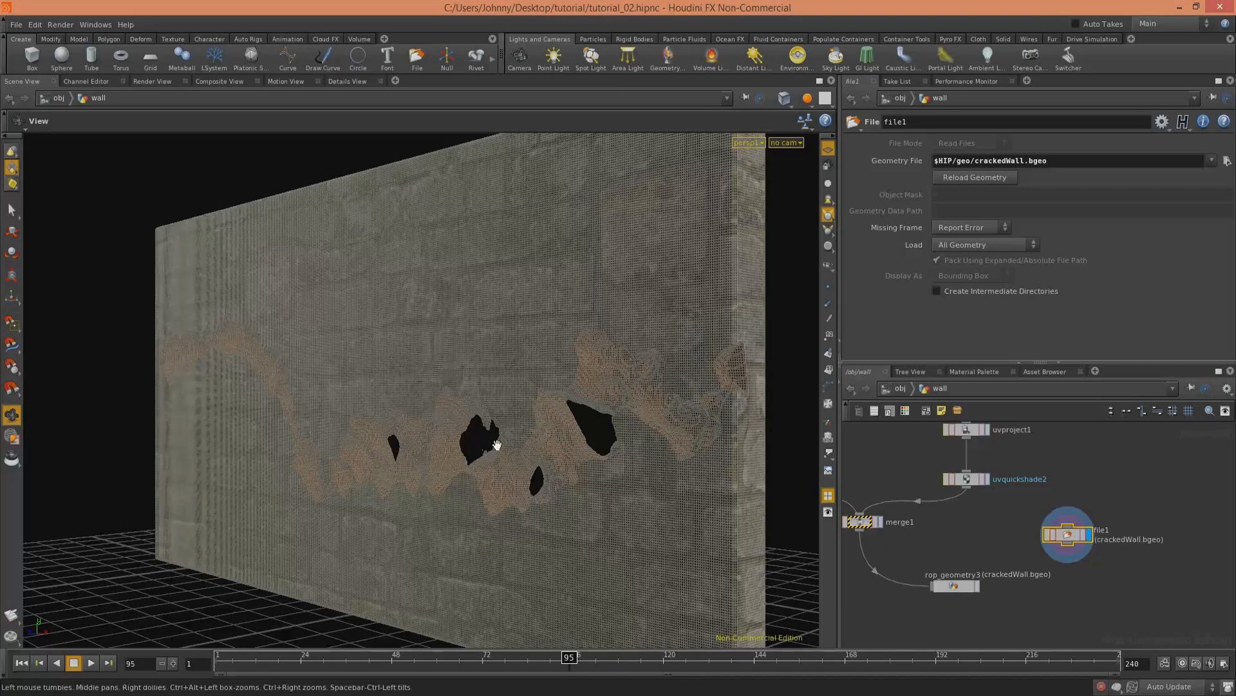
drag(495, 442, 567, 462)
right_drag(567, 462, 510, 453)
Step: Add a Null node connected below file1
click(1092, 596)
middle_drag(1092, 597, 1069, 581)
key(Tab)
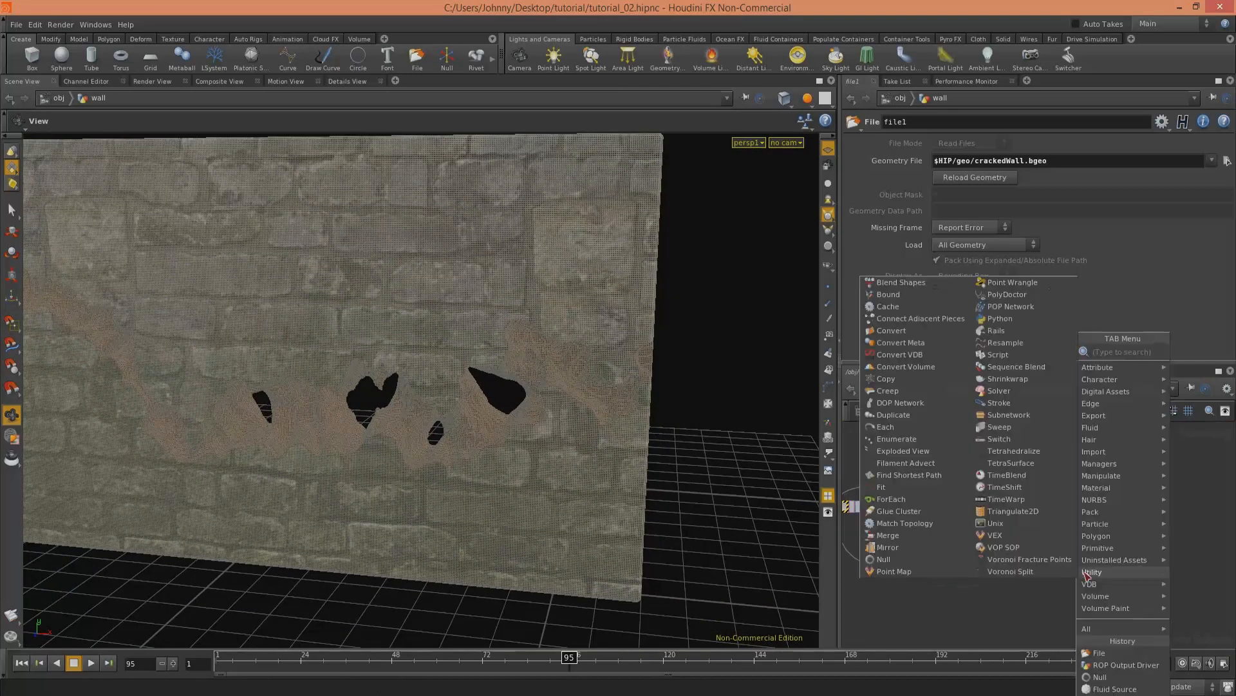
text(Null)
click(1178, 356)
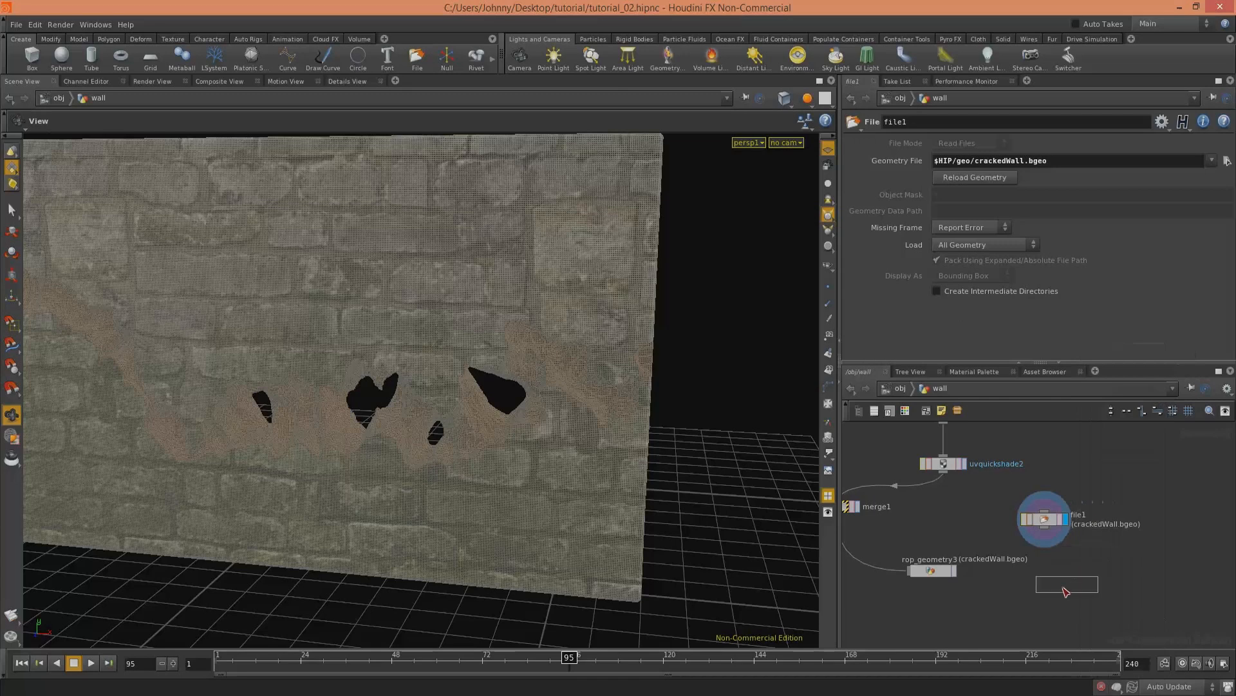
click(1070, 591)
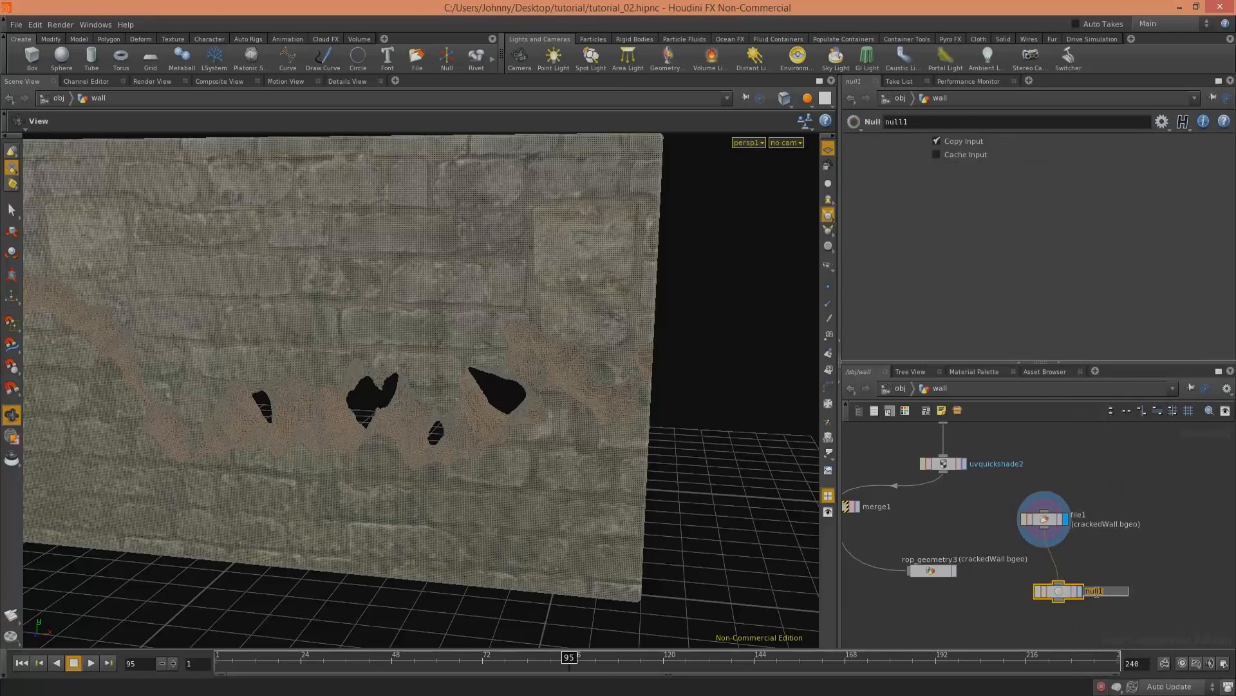
Step: Rename the null to CRACKED_WALL, align it beneath file1 and make it the displayed node
click(1097, 593)
text(CRACKED_WALL)
key(Return)
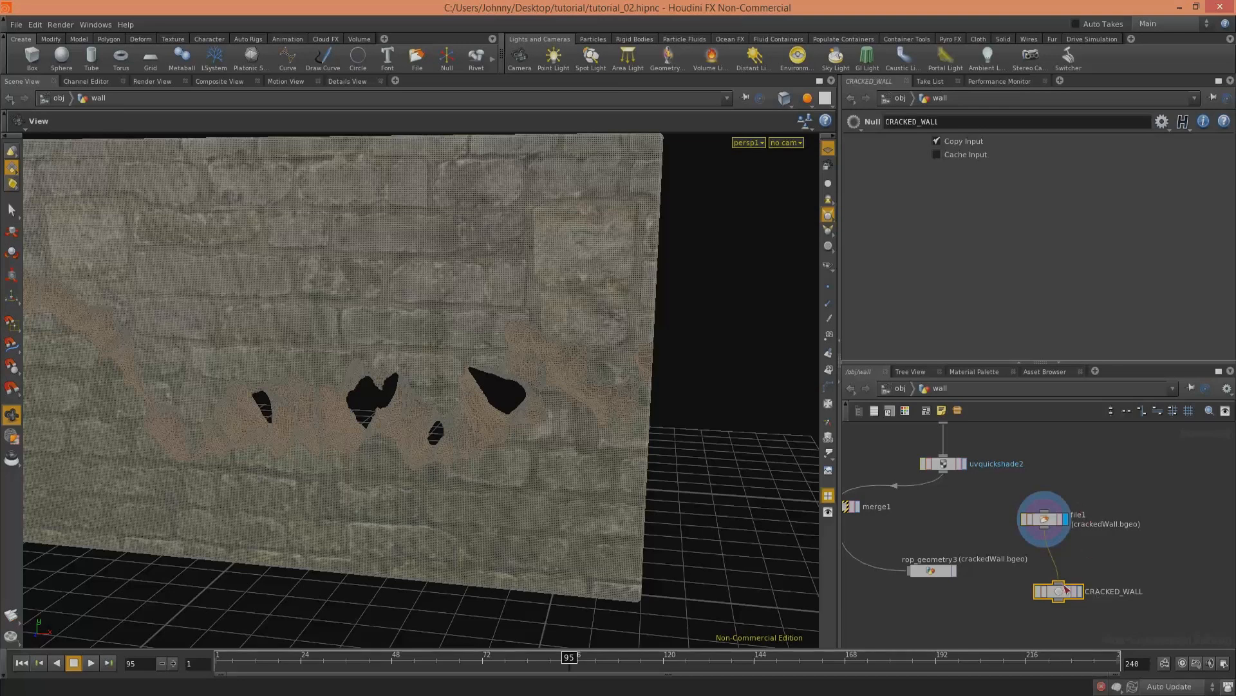
drag(1066, 589, 1052, 598)
click(1066, 601)
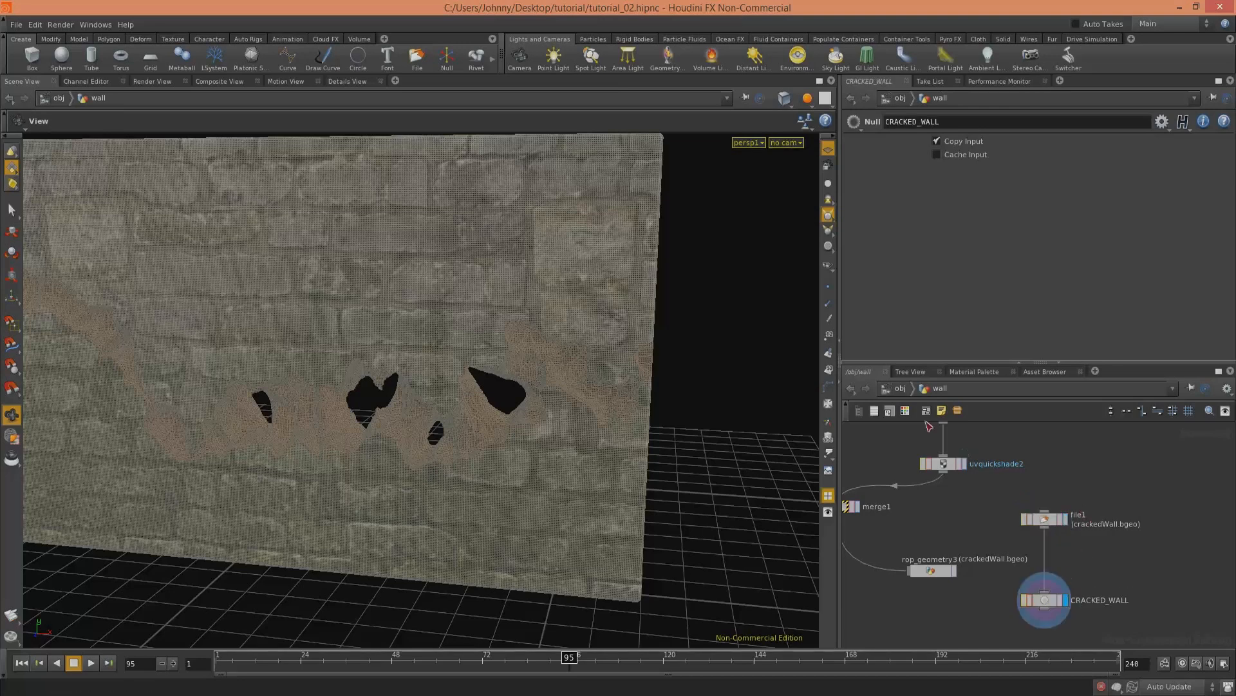
Step: Return to the object level, enter AutoDopNetwork and rewind the timeline to frame 1
click(903, 394)
click(979, 471)
drag(526, 400, 516, 361)
right_drag(515, 362, 384, 405)
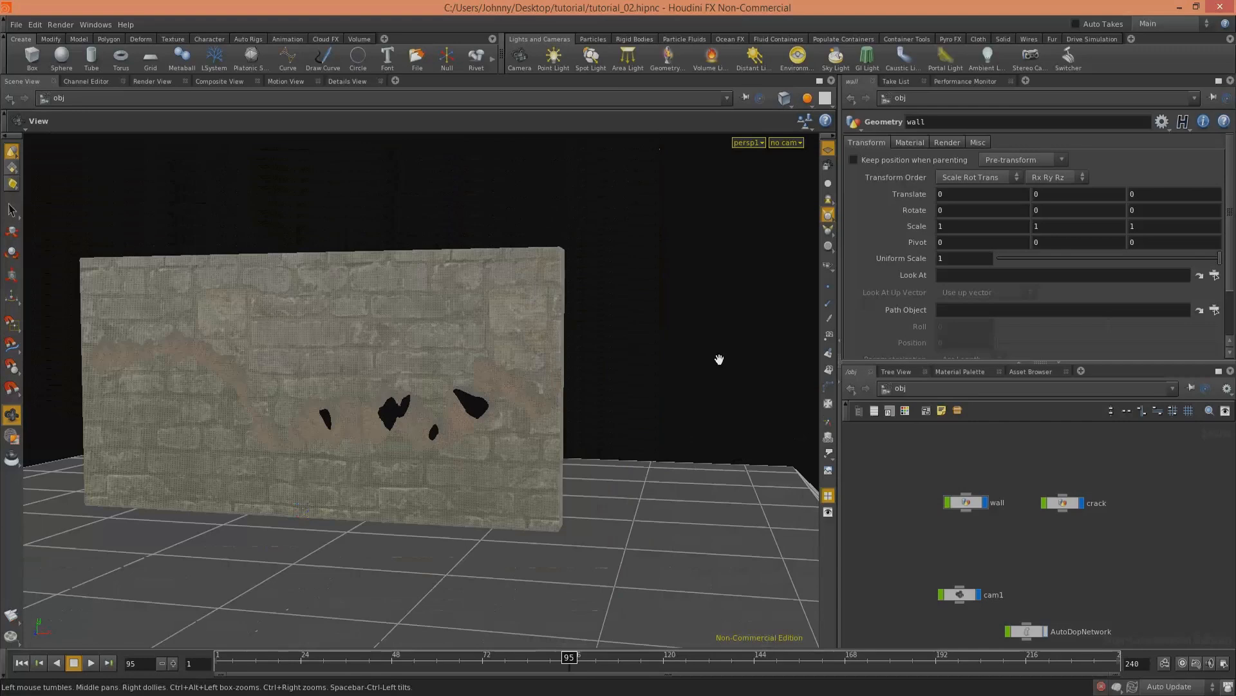
click(1068, 505)
middle_drag(1078, 573, 1076, 526)
click(1029, 587)
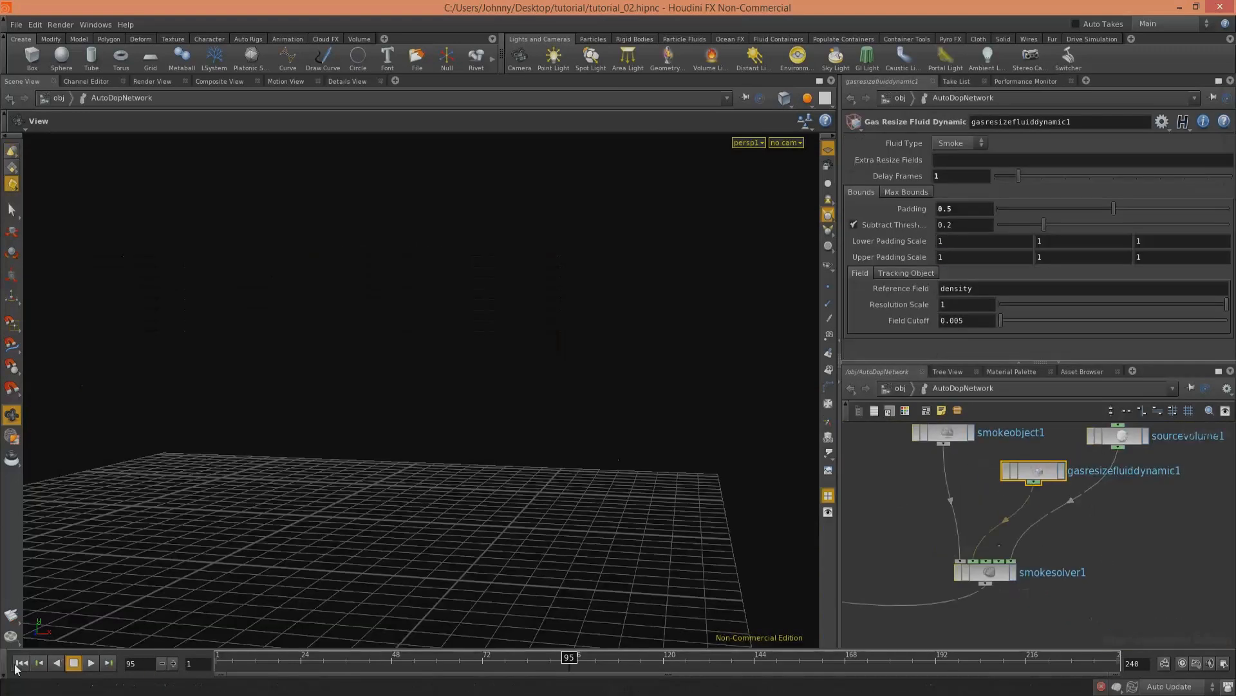
click(21, 662)
Step: Add a Static Object node beside groundplane1 and connect it into merge3
middle_drag(1151, 538, 1151, 559)
middle_drag(877, 514, 1075, 603)
middle_drag(1023, 548, 1029, 495)
scroll(930, 537, up, 3)
middle_drag(885, 430, 977, 520)
drag(953, 461, 981, 545)
click(965, 503)
key(Tab)
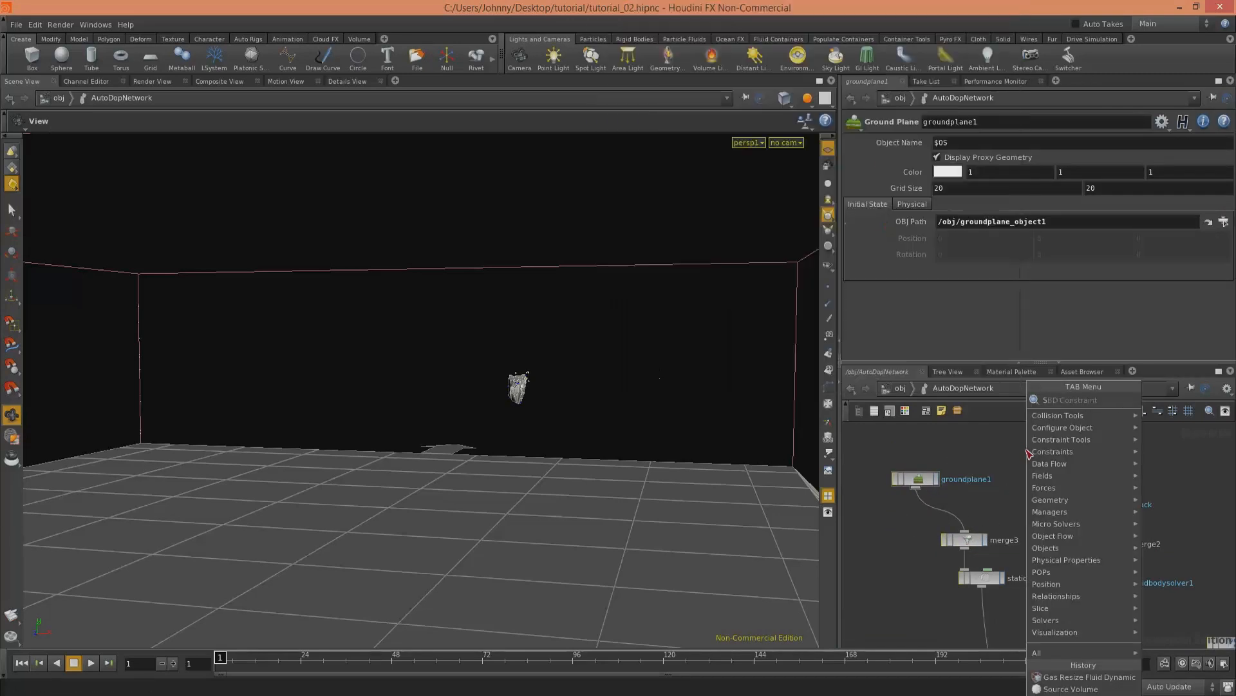
text(stat)
click(945, 400)
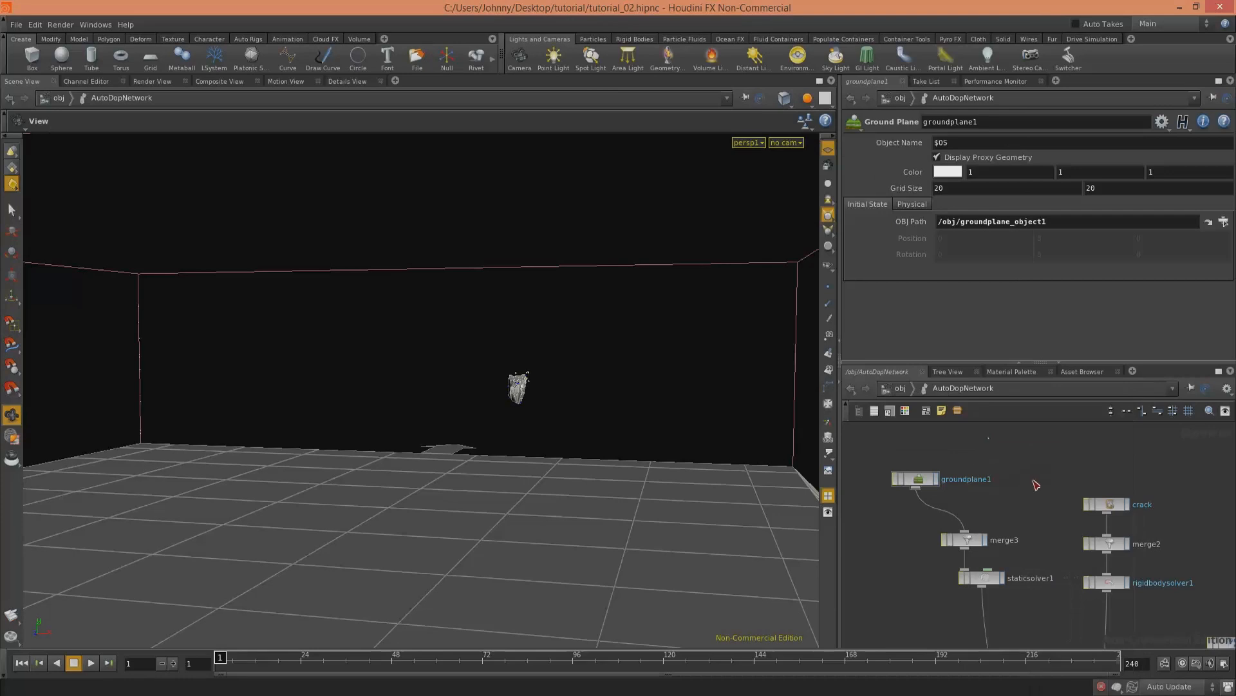
click(1025, 475)
drag(1024, 484, 970, 535)
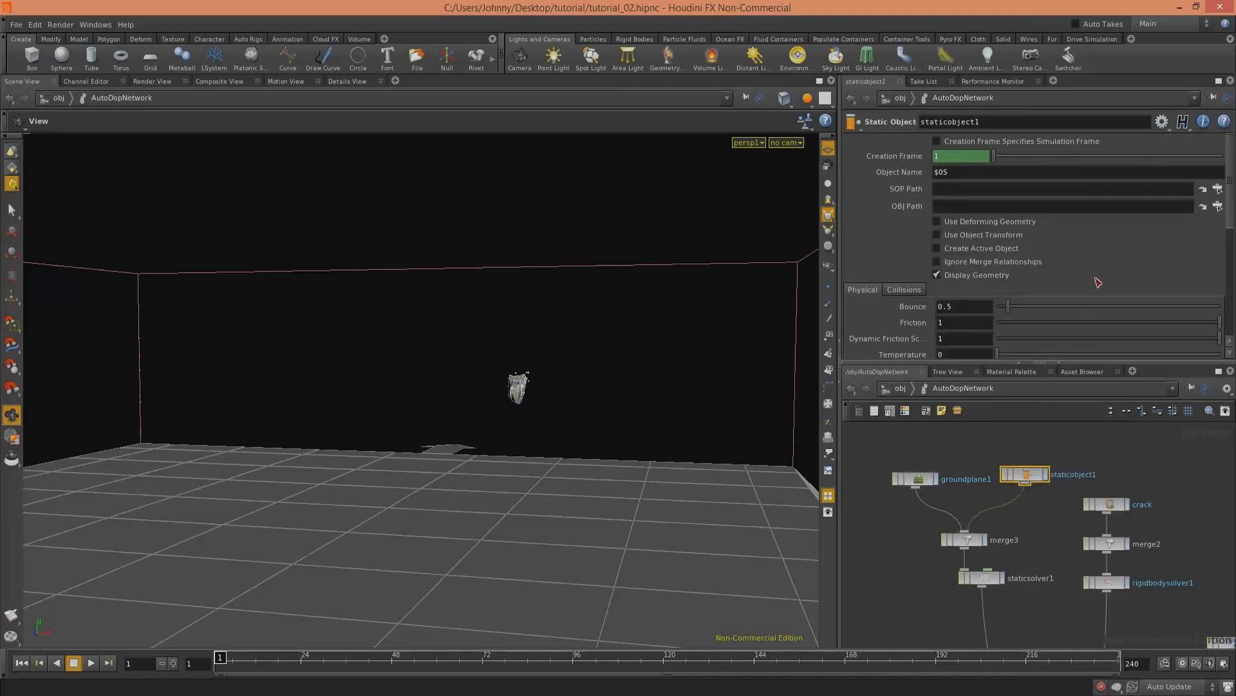
Step: Set the static object's SOP Path to /obj/wall/CRACKED_WALL
click(1218, 188)
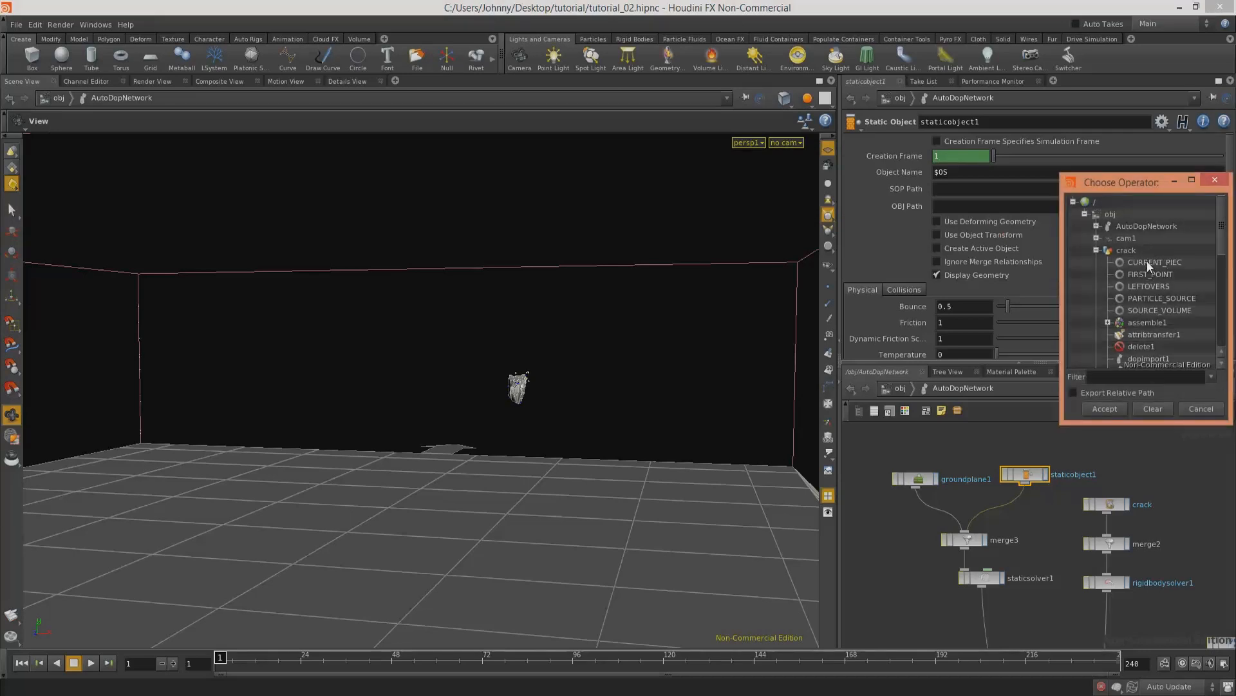
click(1097, 250)
click(1097, 274)
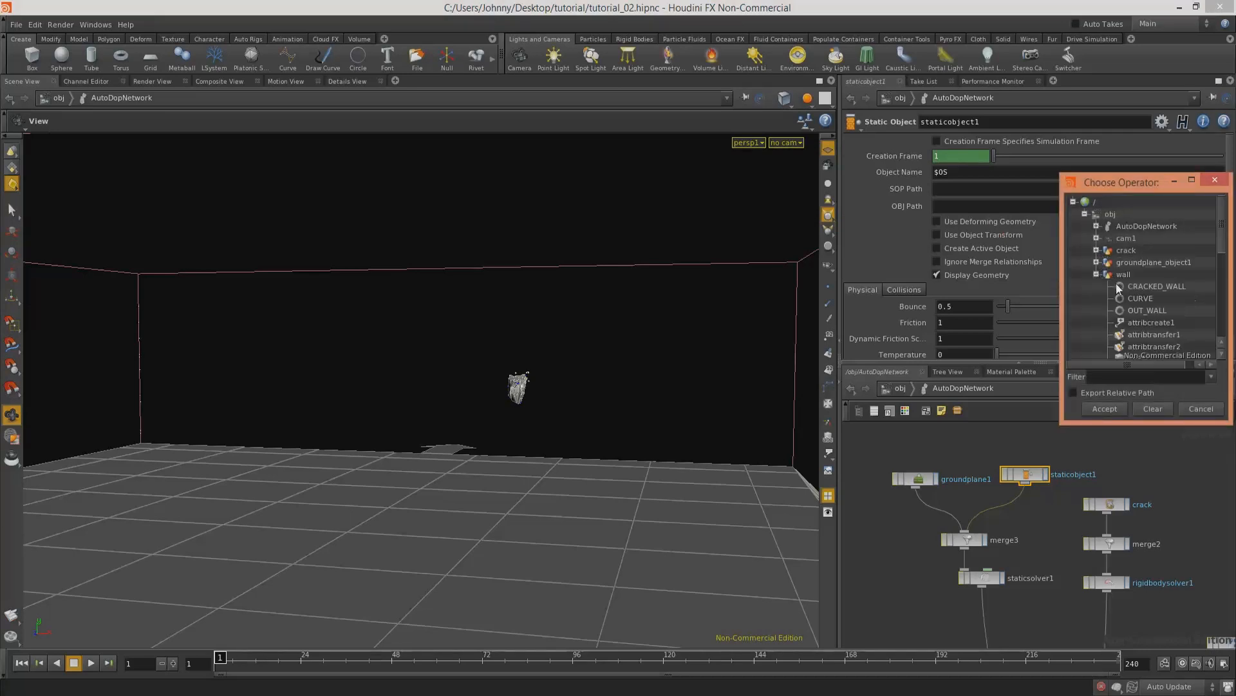
click(1142, 288)
click(1104, 409)
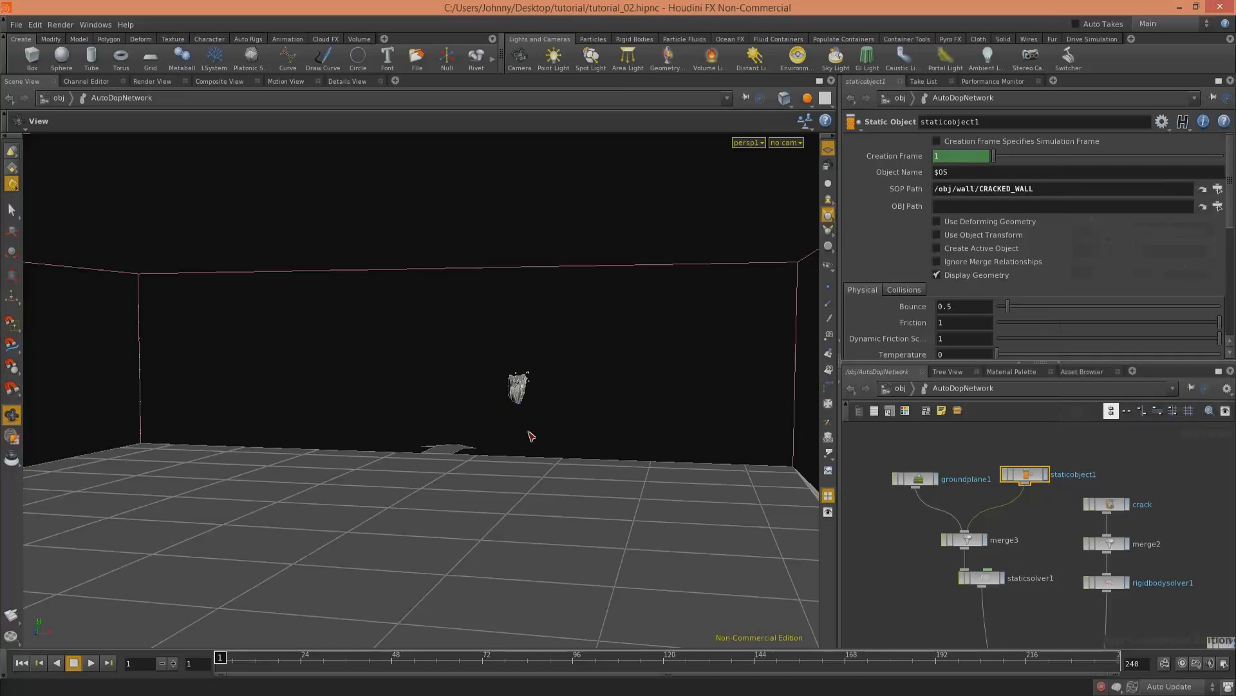
Step: Examine the cracked wall and its broken piece at object level and inside AutoDopNetwork
drag(534, 402, 593, 393)
right_drag(593, 393, 167, 490)
drag(390, 425, 394, 415)
click(899, 389)
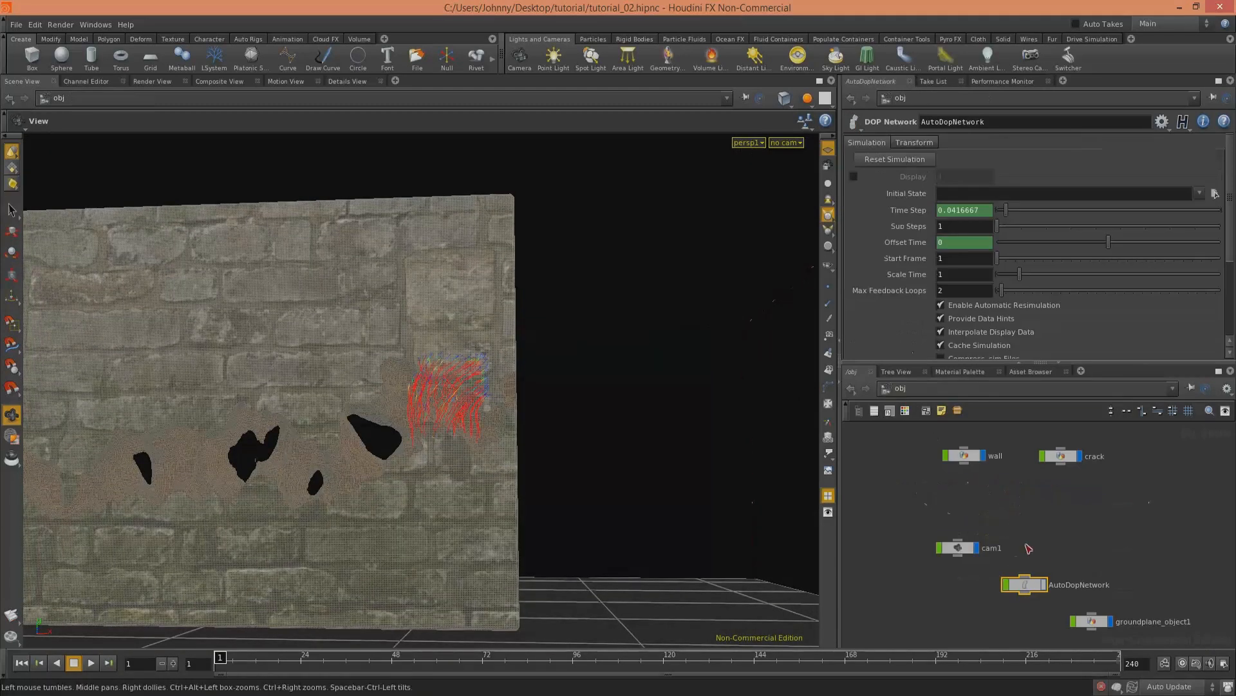
double_click(1026, 584)
middle_drag(1043, 501, 1096, 543)
mouse_move(980, 492)
mouse_down()
mouse_move(1078, 533)
mouse_move(989, 494)
mouse_up()
click(1050, 473)
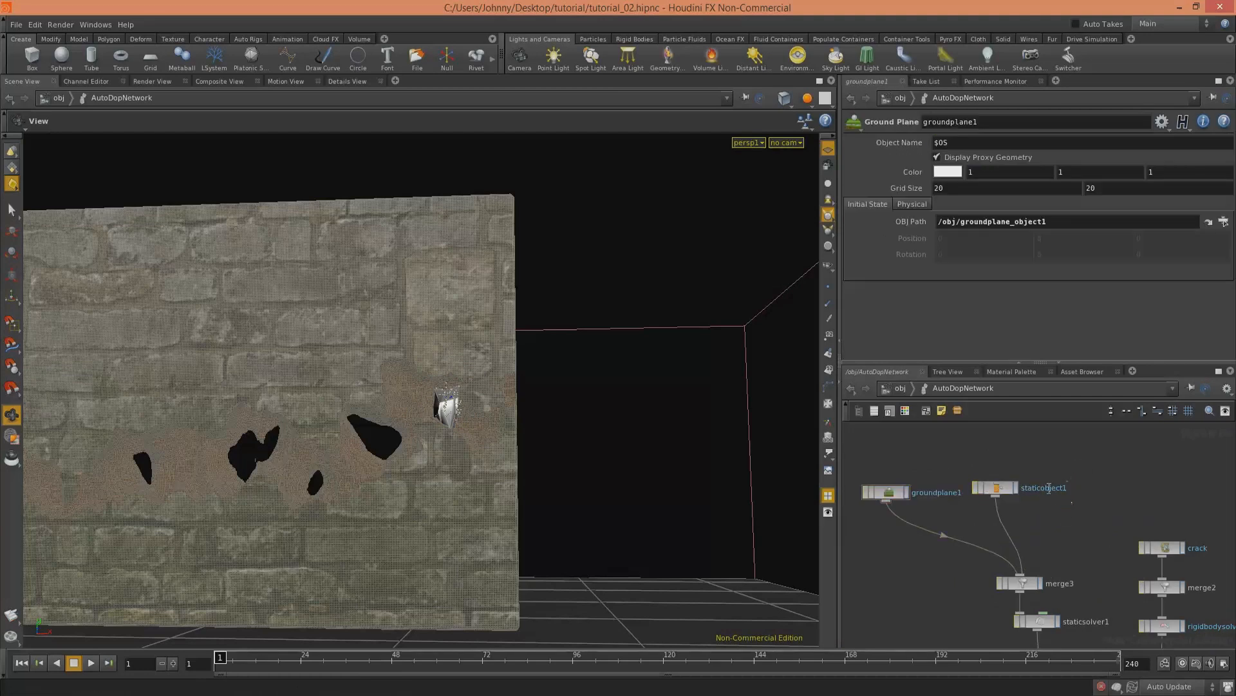
drag(407, 382, 589, 382)
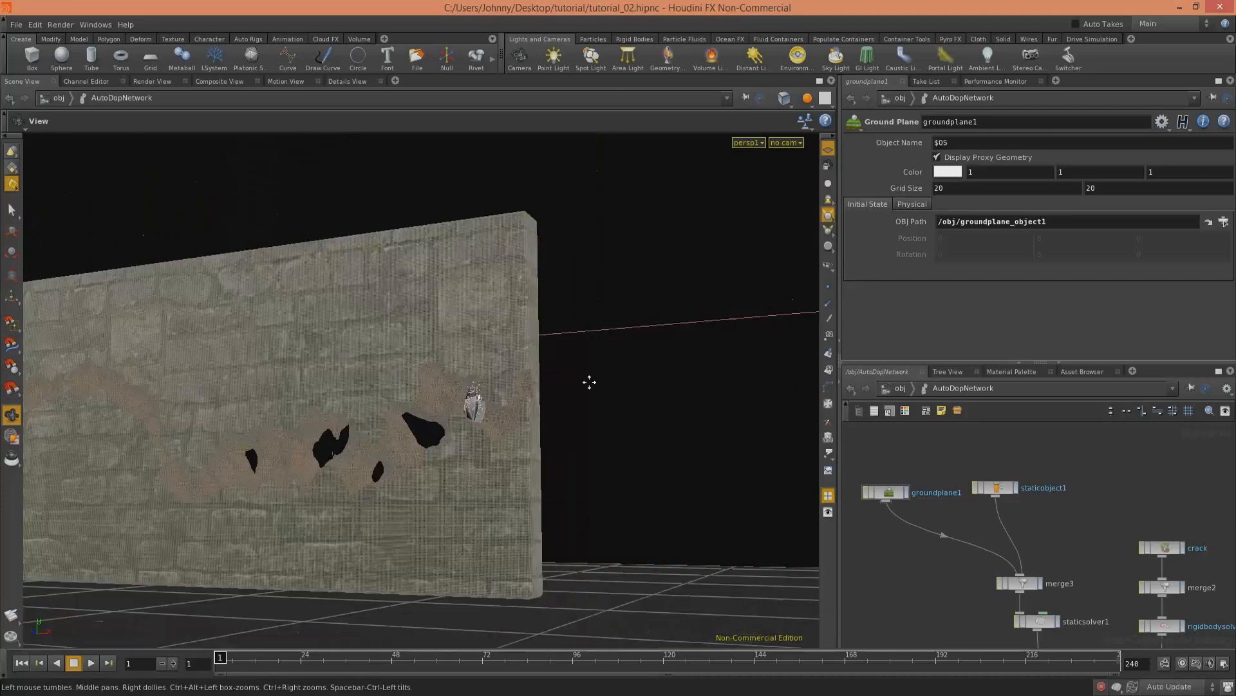
middle_drag(589, 382, 787, 364)
drag(787, 363, 712, 386)
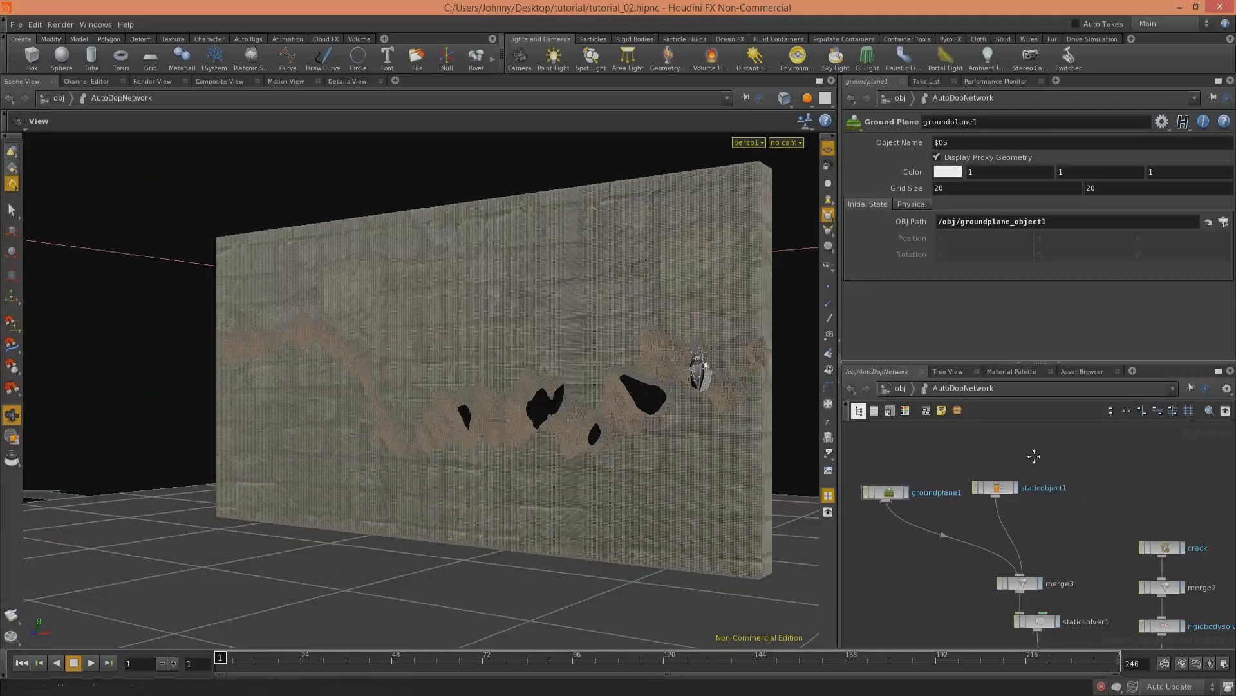
Step: Select staticobject1 and enable Show Collision Guide Geometry in its volume collision settings
middle_drag(1035, 456, 970, 446)
drag(960, 474, 985, 478)
click(964, 487)
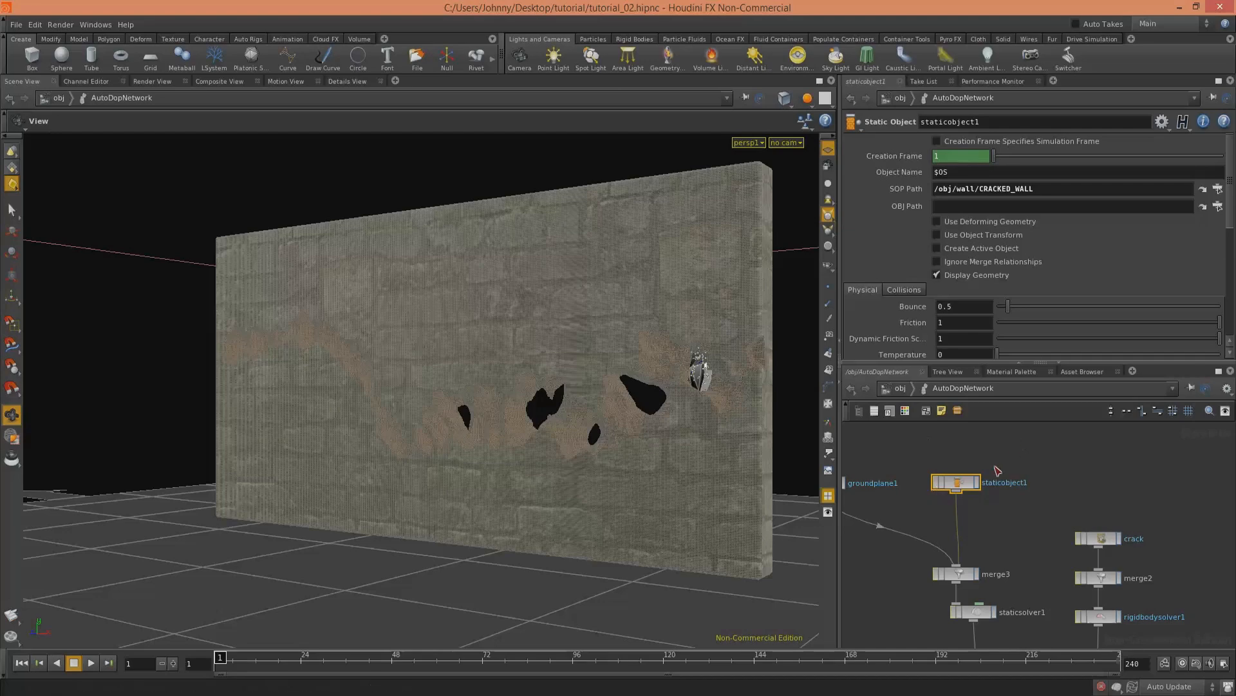
mouse_move(712, 403)
mouse_down()
mouse_move(754, 420)
mouse_move(717, 404)
mouse_up()
middle_drag(538, 468, 383, 512)
right_drag(383, 513, 669, 401)
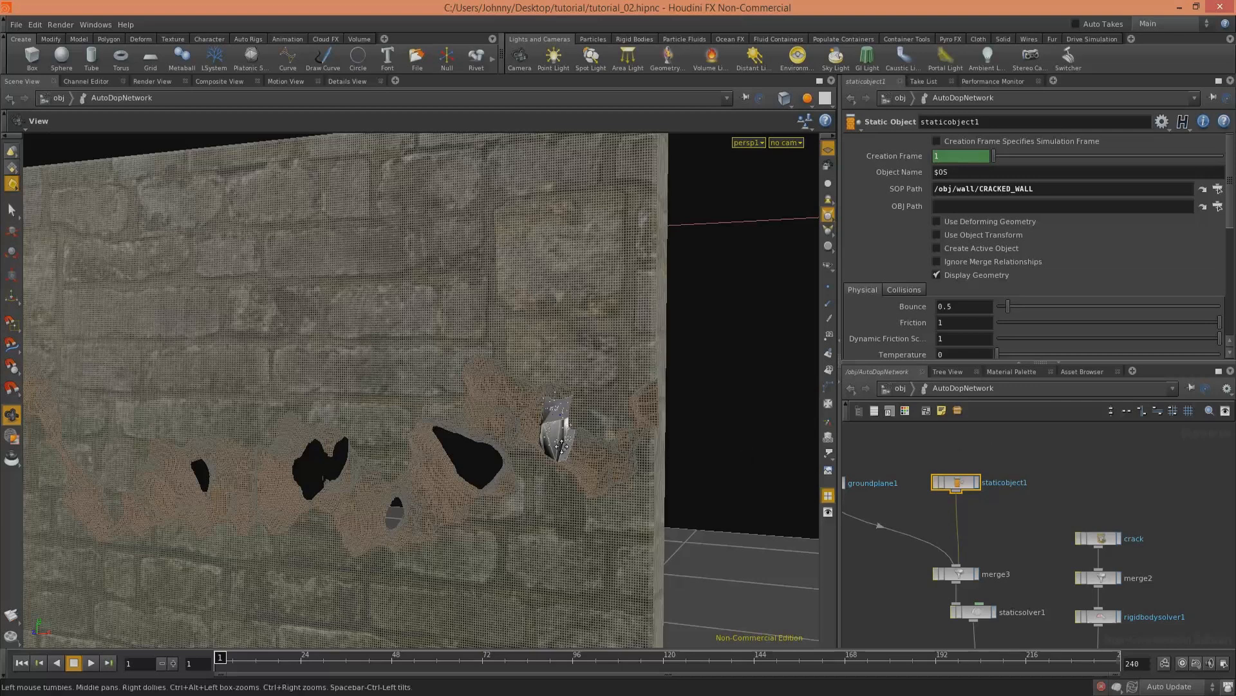
right_drag(541, 491, 492, 403)
middle_drag(1031, 580, 1001, 422)
middle_drag(1008, 599, 941, 663)
middle_drag(897, 423, 936, 552)
click(905, 290)
scroll(1095, 309, down, 6)
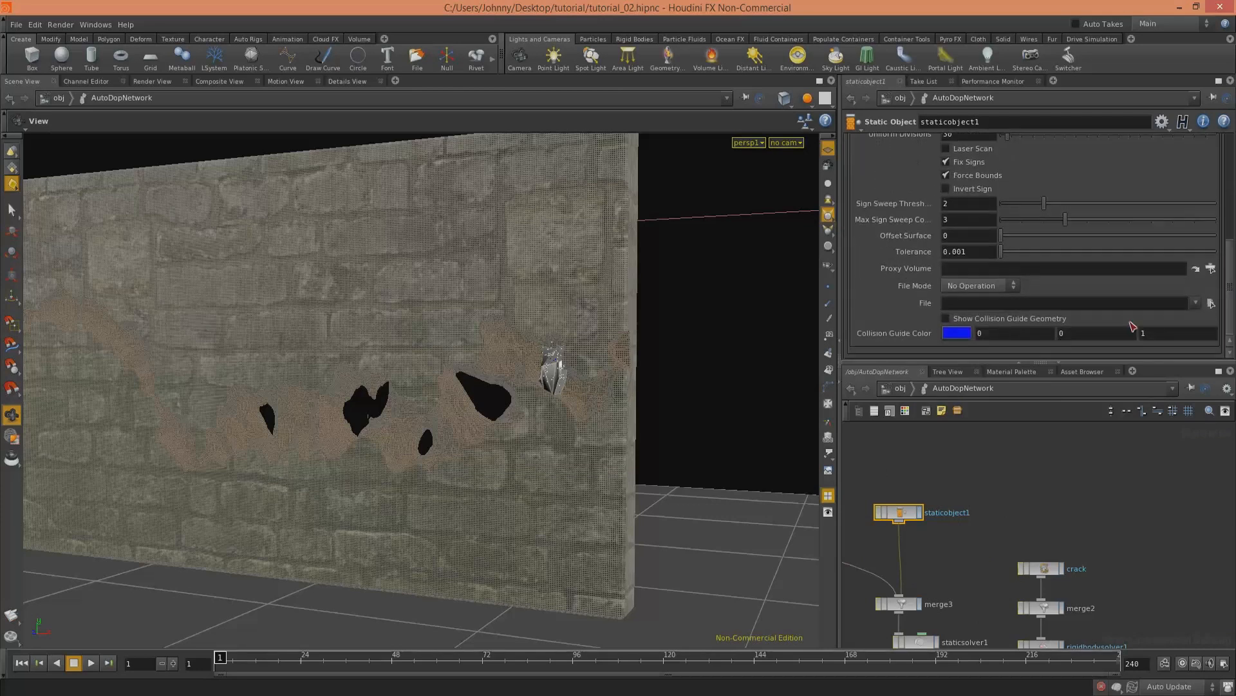
click(947, 319)
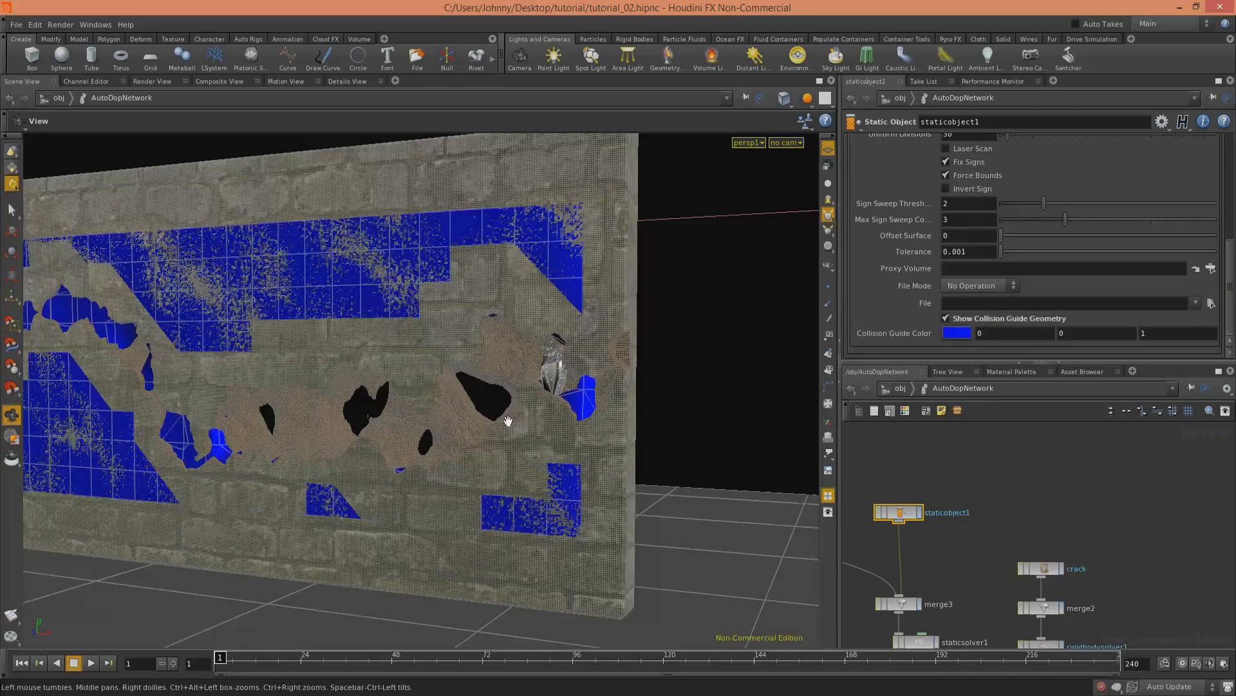
Step: Inspect the wall's collision guide and set the static object's Uniform Divisions to 150
drag(545, 359, 500, 343)
drag(564, 375, 525, 450)
middle_drag(524, 450, 367, 454)
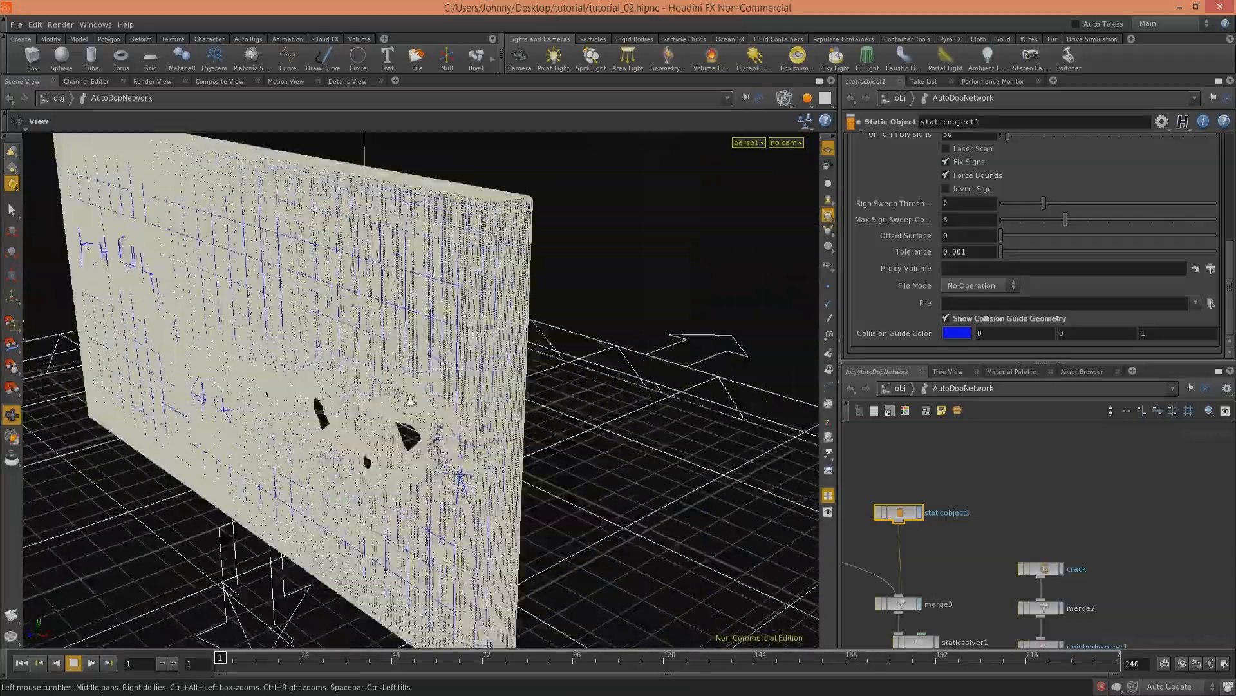
right_drag(368, 454, 637, 366)
mouse_move(638, 366)
mouse_down()
mouse_move(687, 275)
mouse_move(425, 419)
mouse_move(555, 328)
mouse_up()
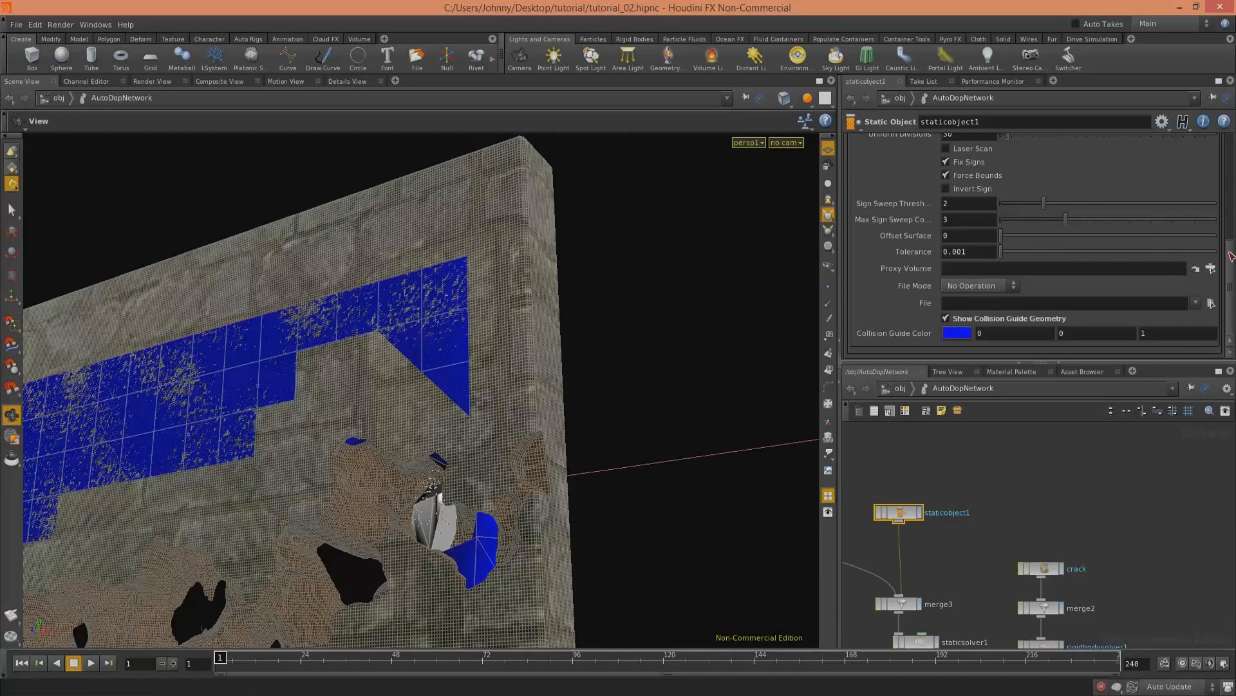
scroll(1021, 247, up, 3)
double_click(940, 242)
text(150)
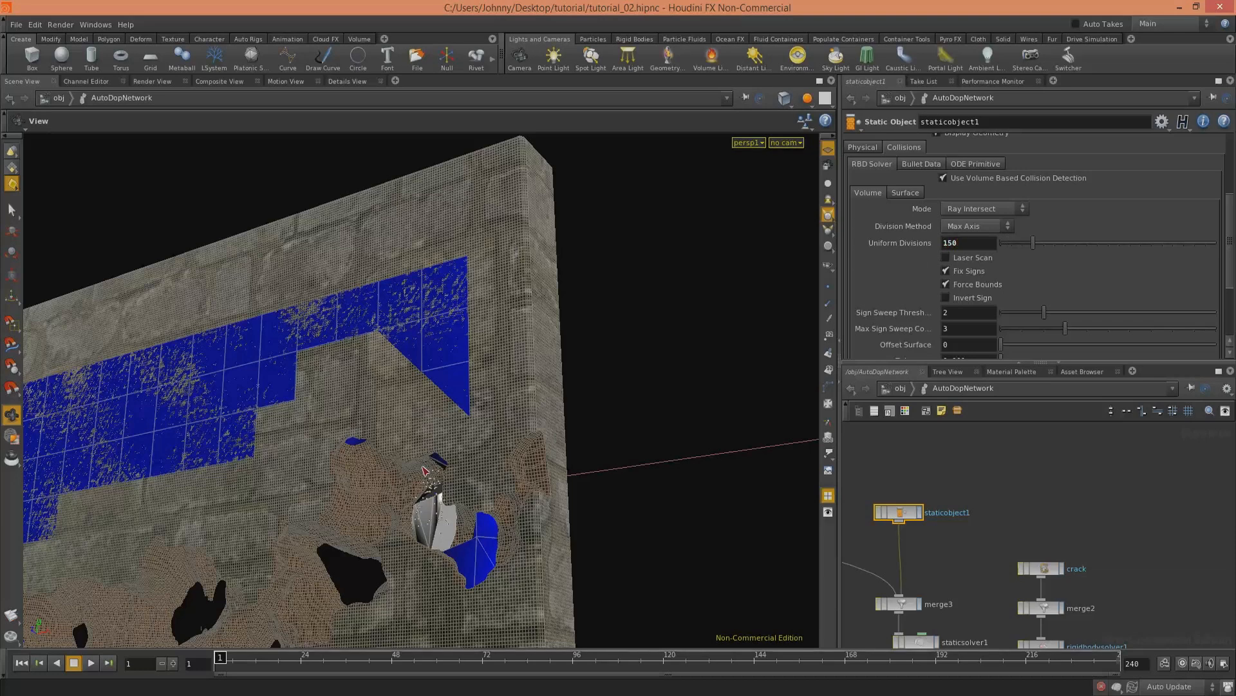
Step: Raise the static object's Uniform Divisions to 200 and check the collision guide around the crack
drag(386, 503, 307, 489)
right_drag(307, 489, 529, 413)
drag(529, 414, 566, 351)
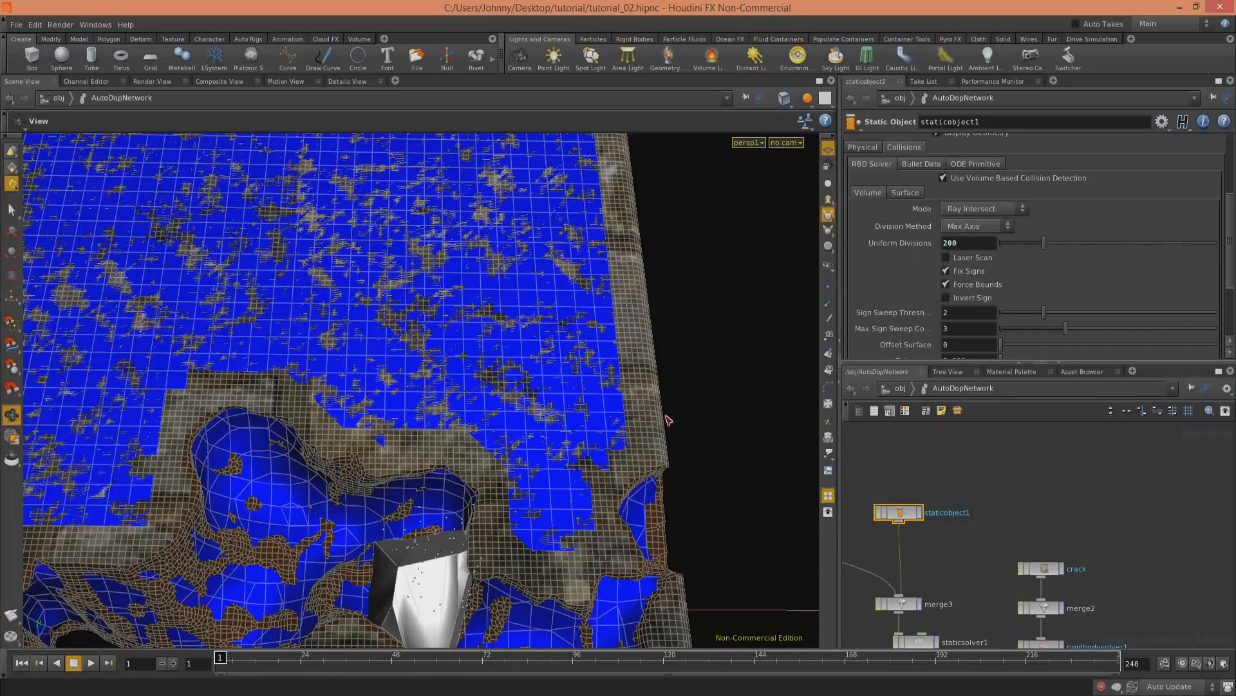
middle_drag(668, 420, 666, 415)
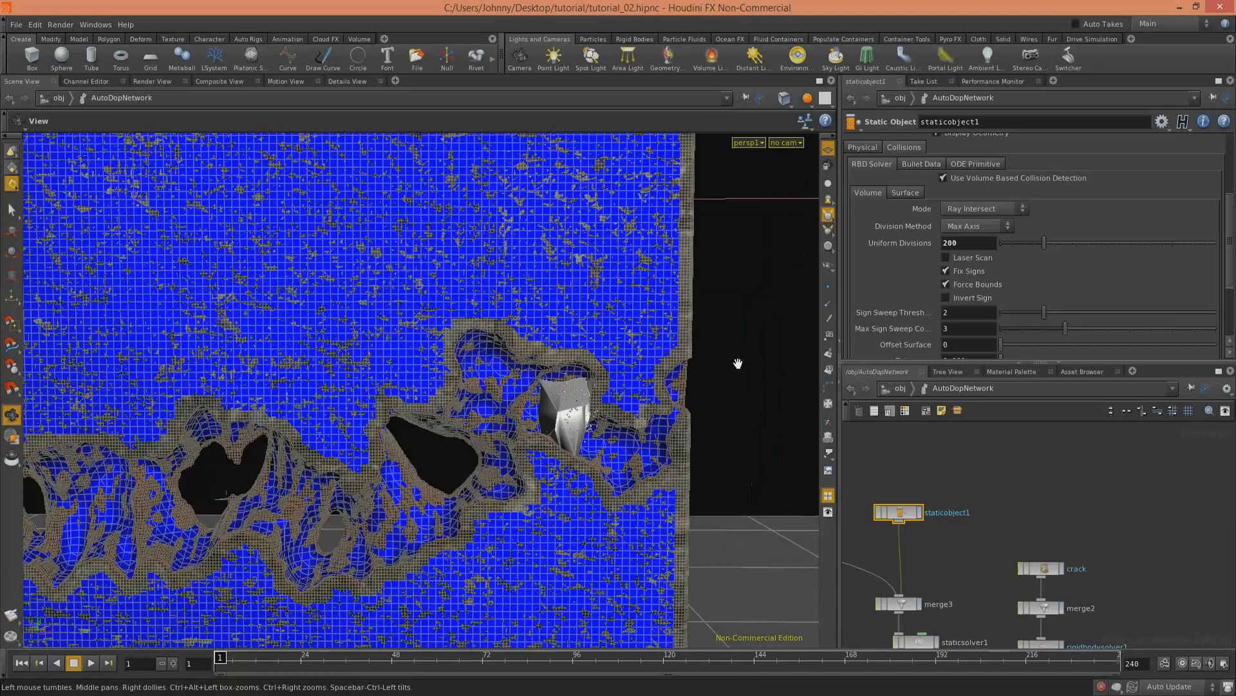
right_drag(738, 363, 419, 464)
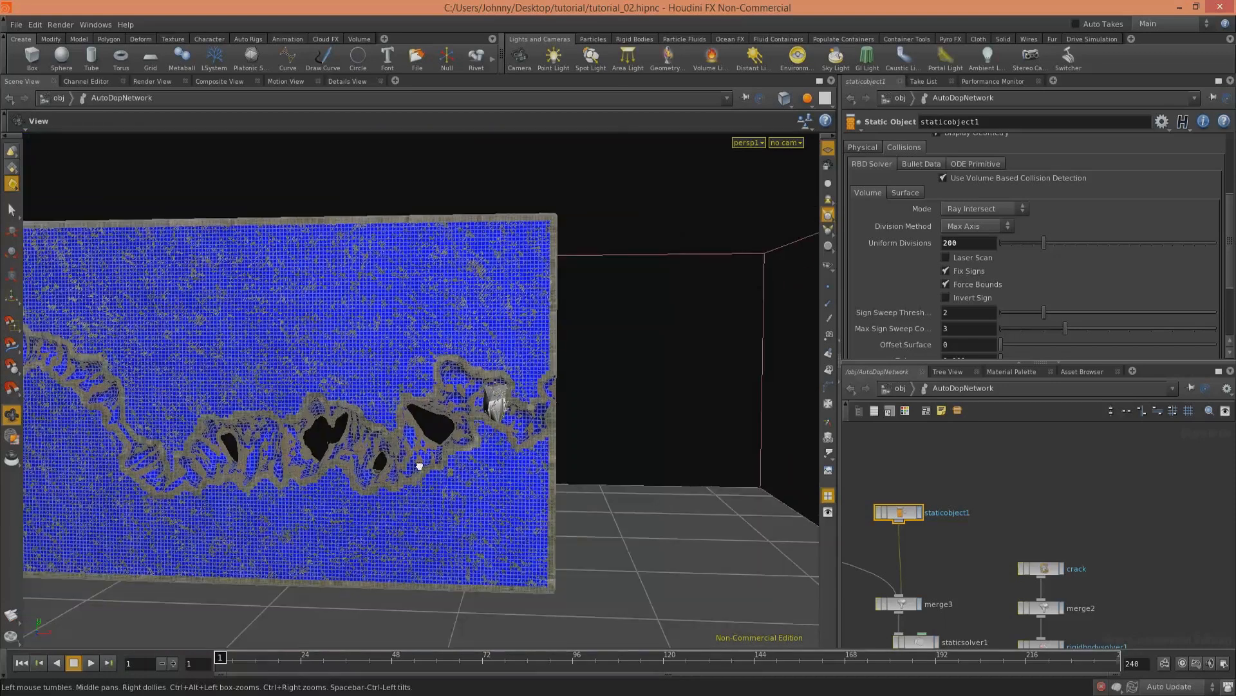
drag(419, 463, 360, 459)
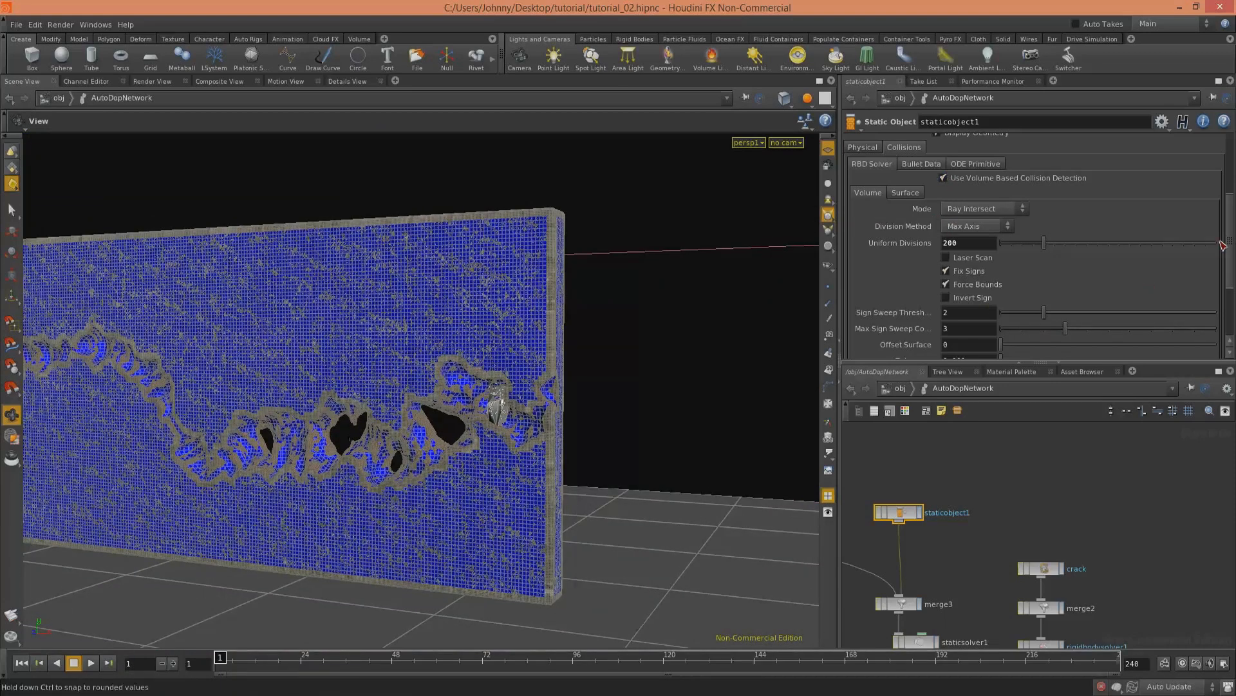
Step: Turn off Show Collision Guide Geometry for the static object and frame the whole wall
drag(1228, 248, 1228, 322)
click(945, 318)
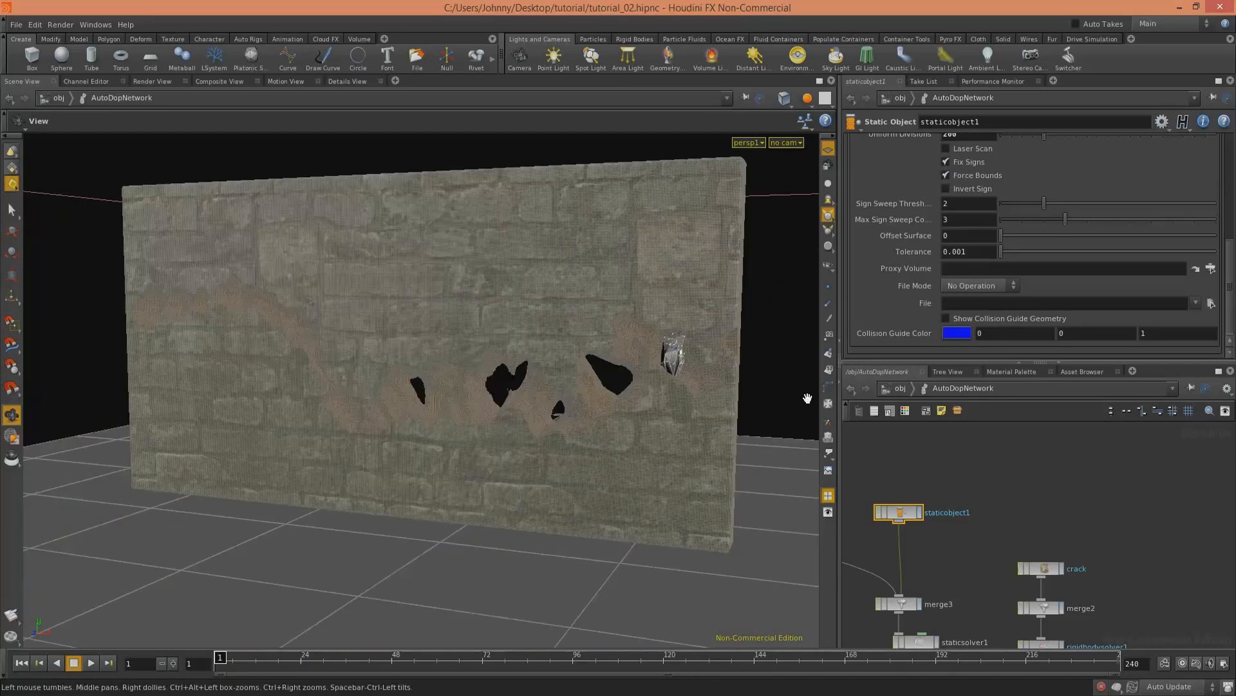
middle_drag(1096, 588, 1061, 428)
middle_drag(987, 634, 963, 536)
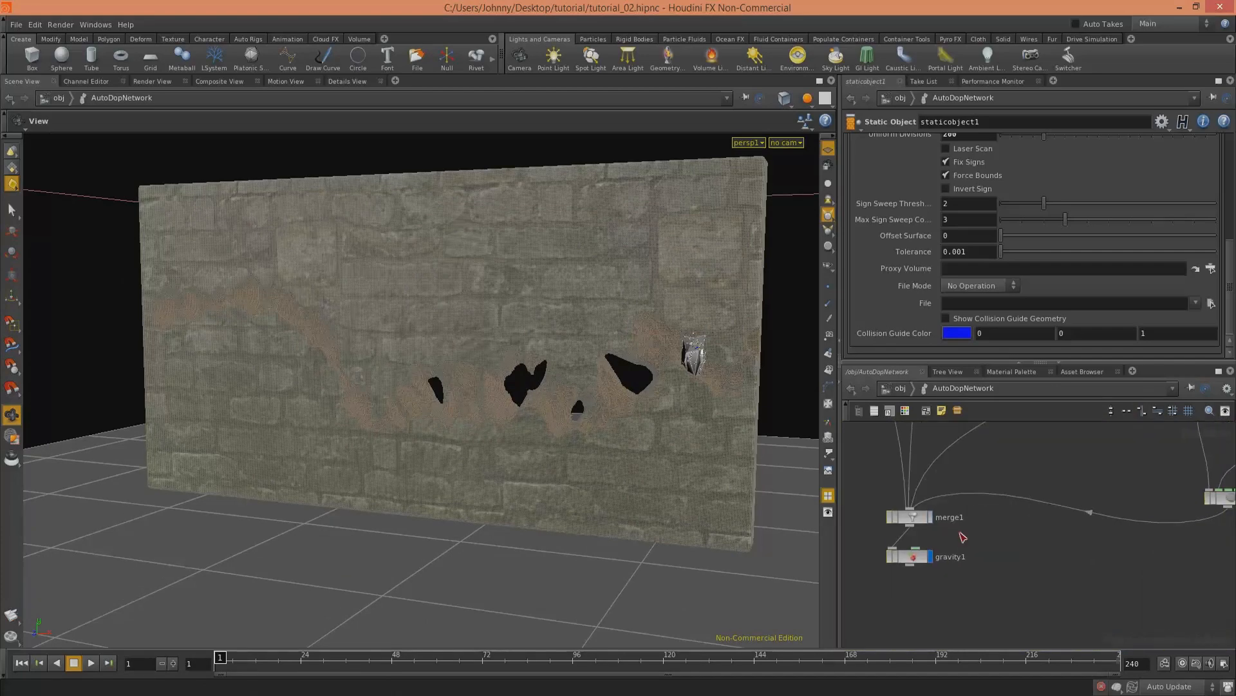
drag(593, 363, 585, 335)
right_drag(584, 335, 508, 384)
middle_drag(509, 384, 618, 357)
mouse_move(619, 358)
right_down()
mouse_move(533, 397)
mouse_move(505, 375)
right_up()
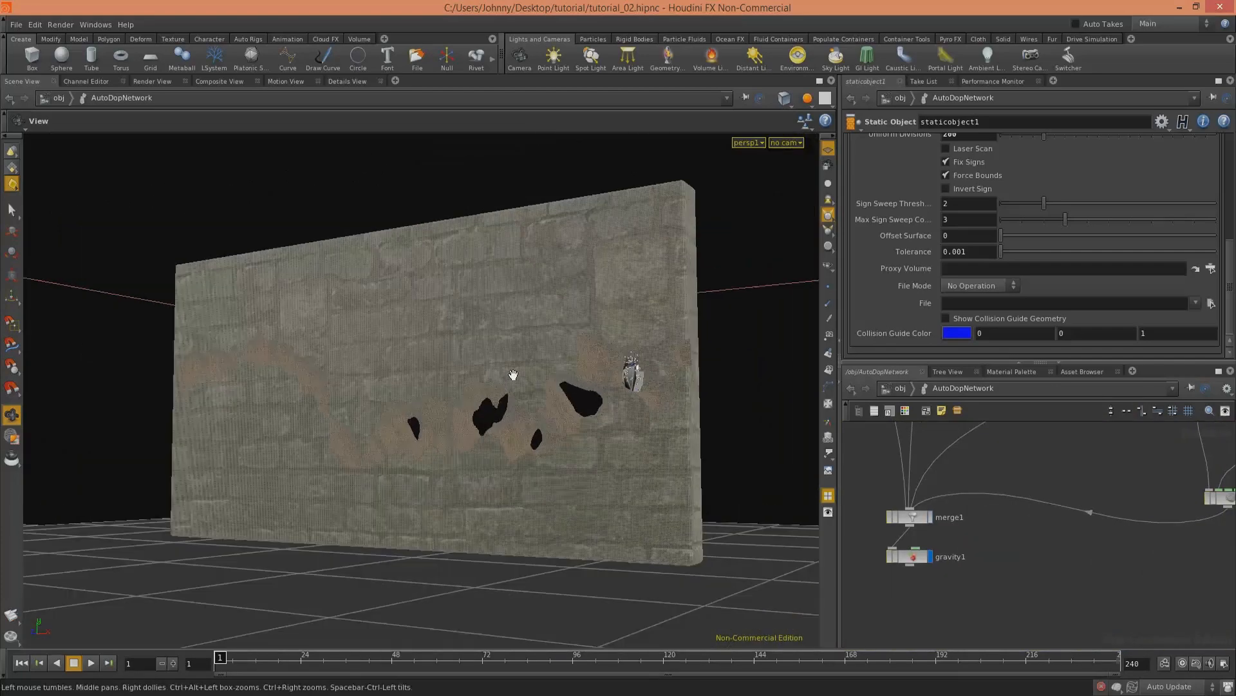
Step: Change the viewport's lighting display and play the simulation from frame 1 to about frame 42
click(784, 98)
click(819, 199)
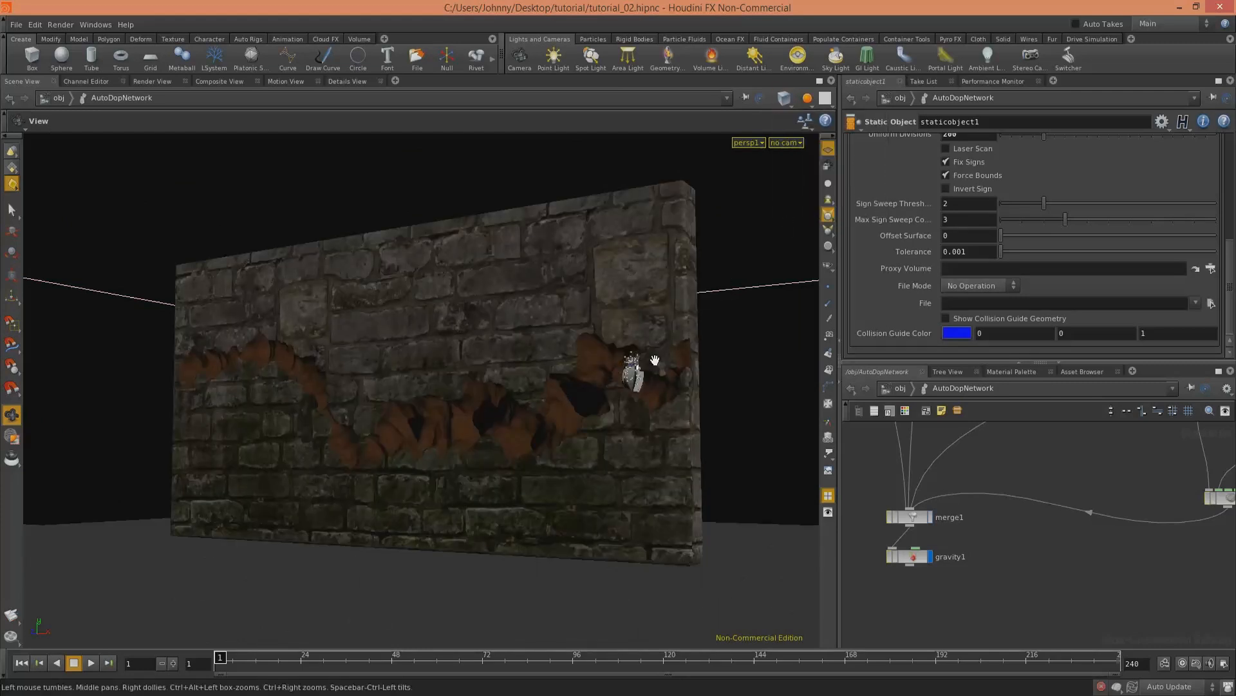
drag(361, 560, 289, 576)
click(91, 664)
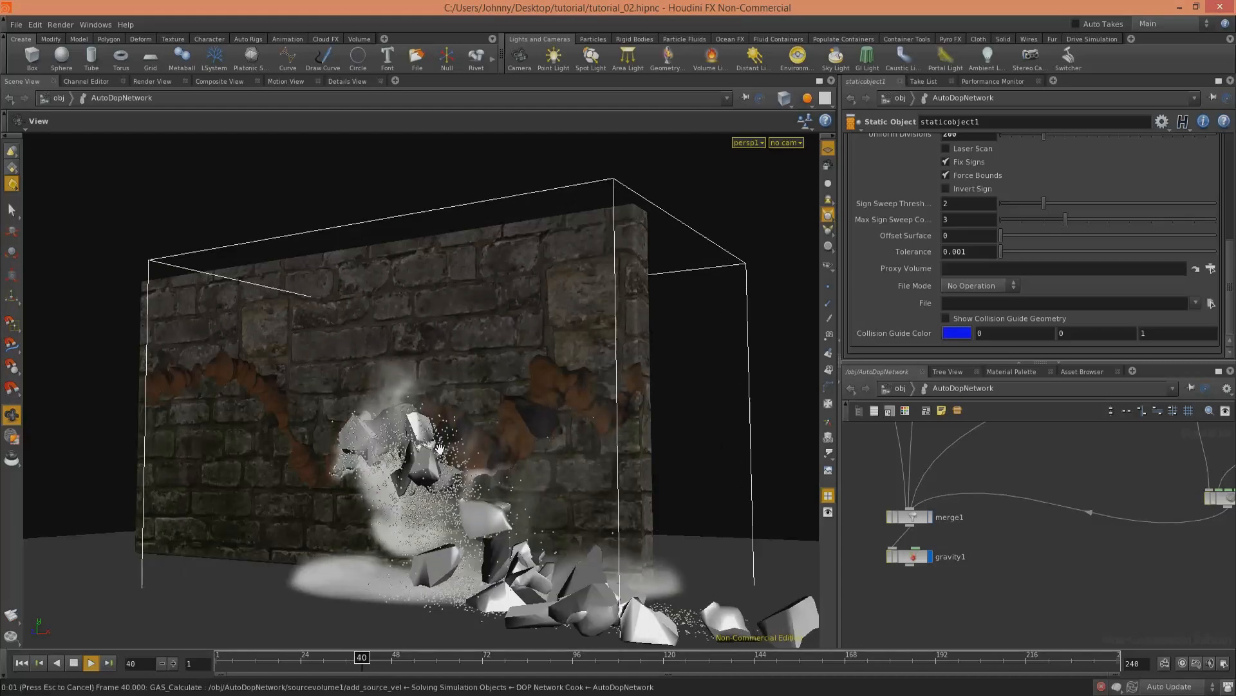
key(Escape)
Step: Add a spotlight shining down on the wall from a high, angled view of the scene
drag(444, 448, 563, 267)
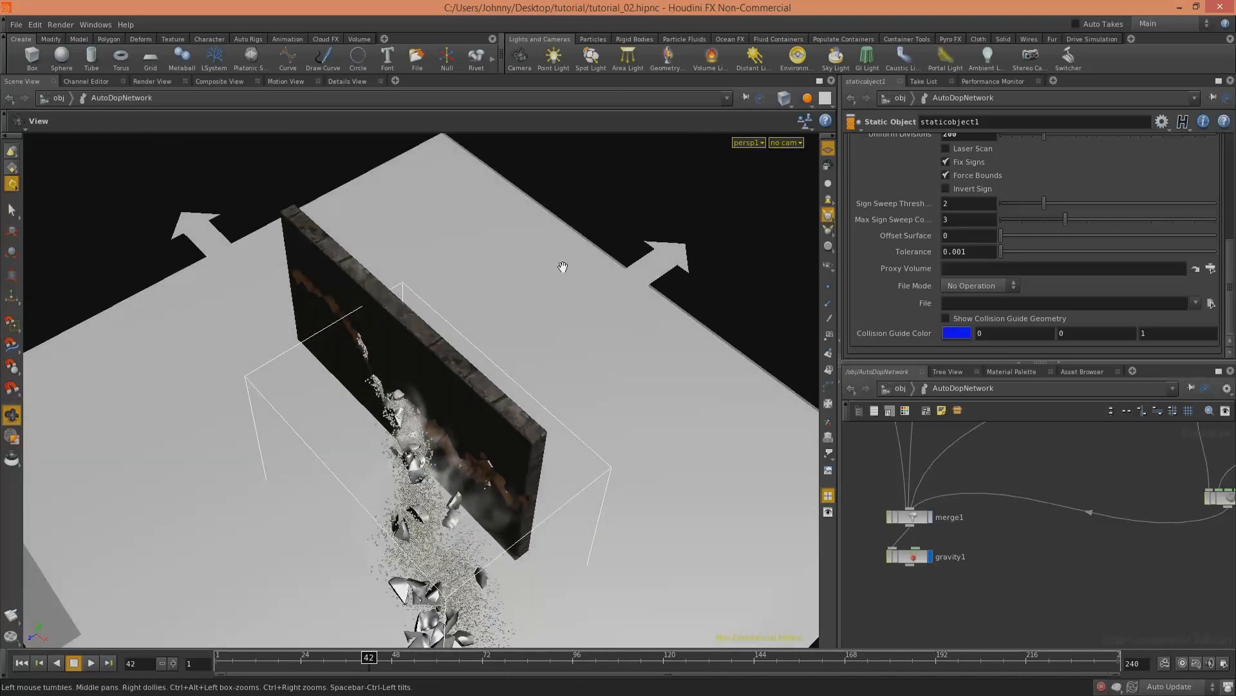
ctrl+click(591, 56)
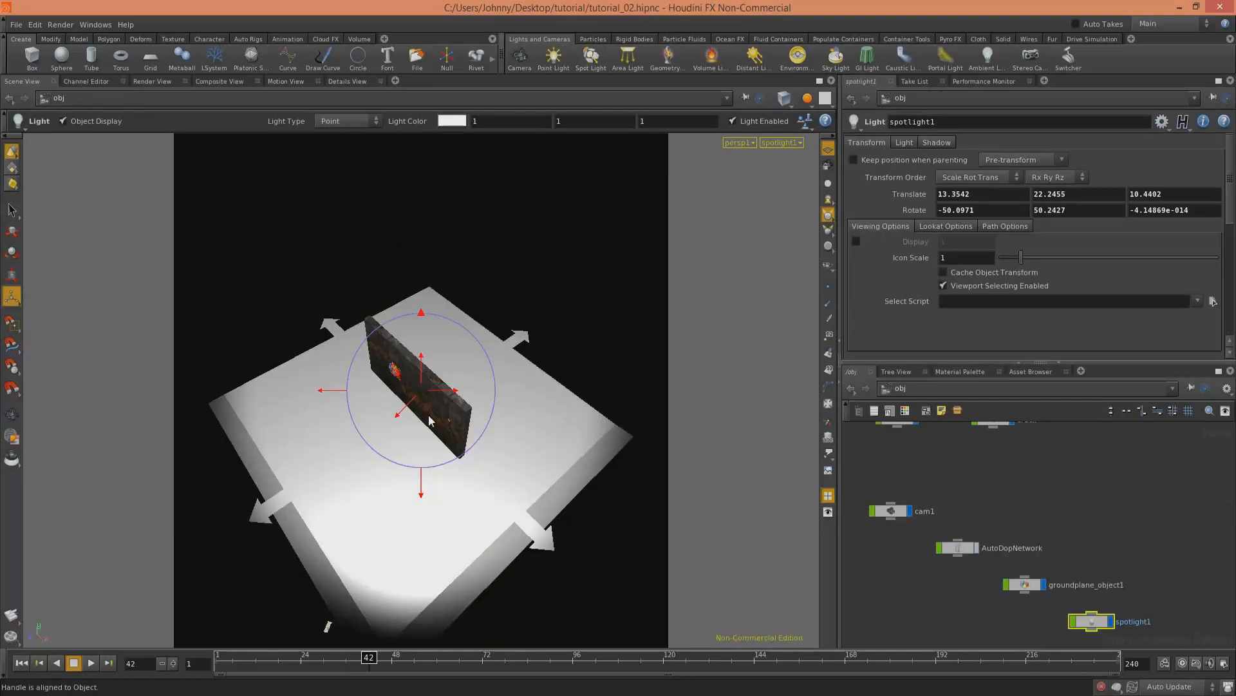
alt+drag(430, 421, 478, 335)
alt+right_drag(477, 335, 585, 387)
alt+drag(585, 387, 603, 364)
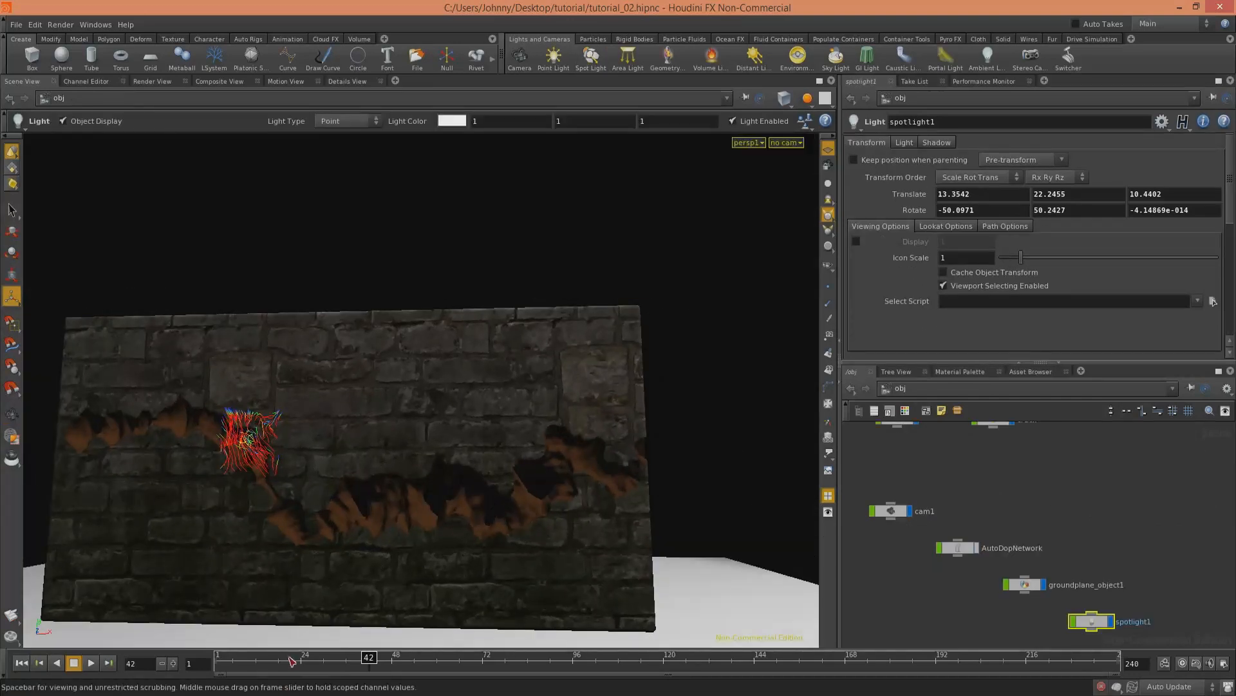
Step: Go to frame 21, examine the debris and smoke inside AutoDopNetwork, and return to the object level
click(290, 658)
click(958, 549)
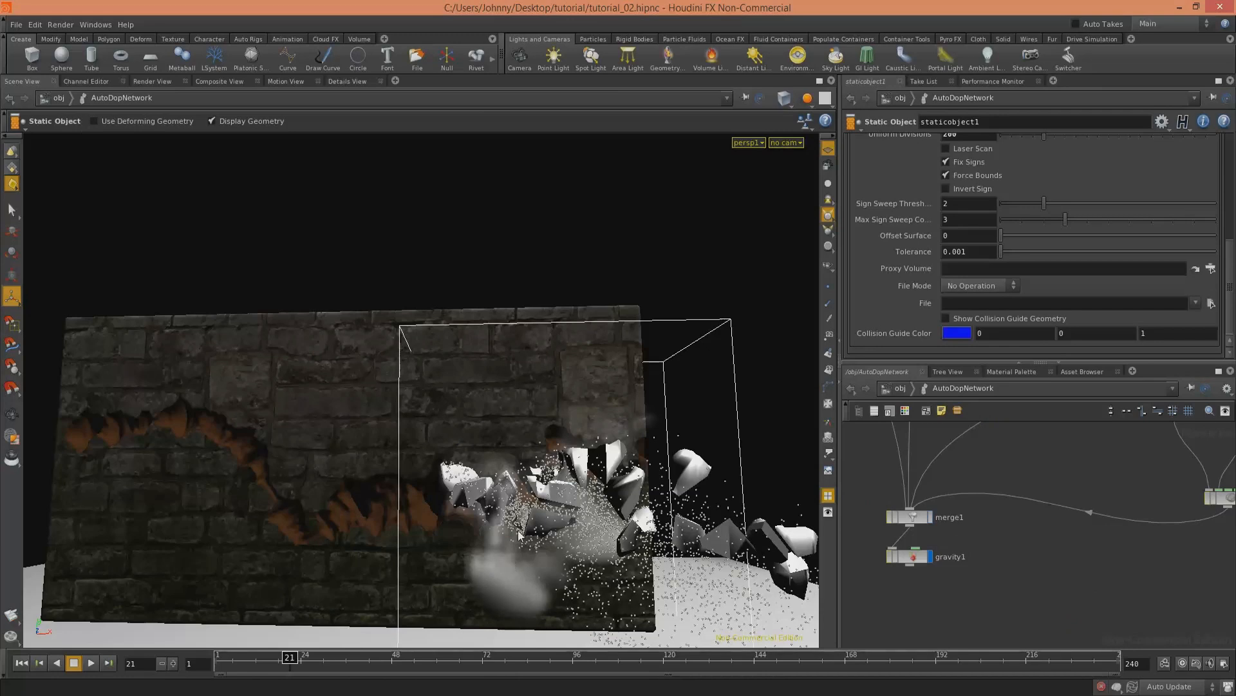
key(Escape)
drag(556, 446, 724, 438)
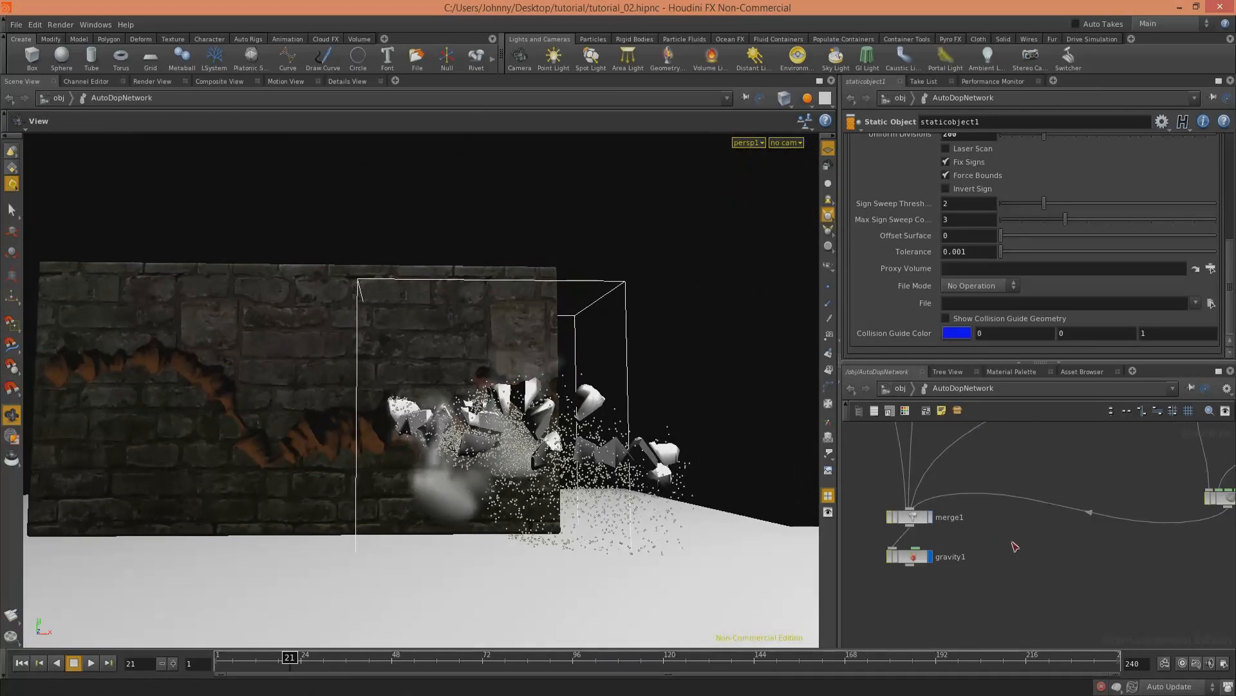
middle_drag(1013, 546, 1061, 639)
drag(741, 505, 742, 495)
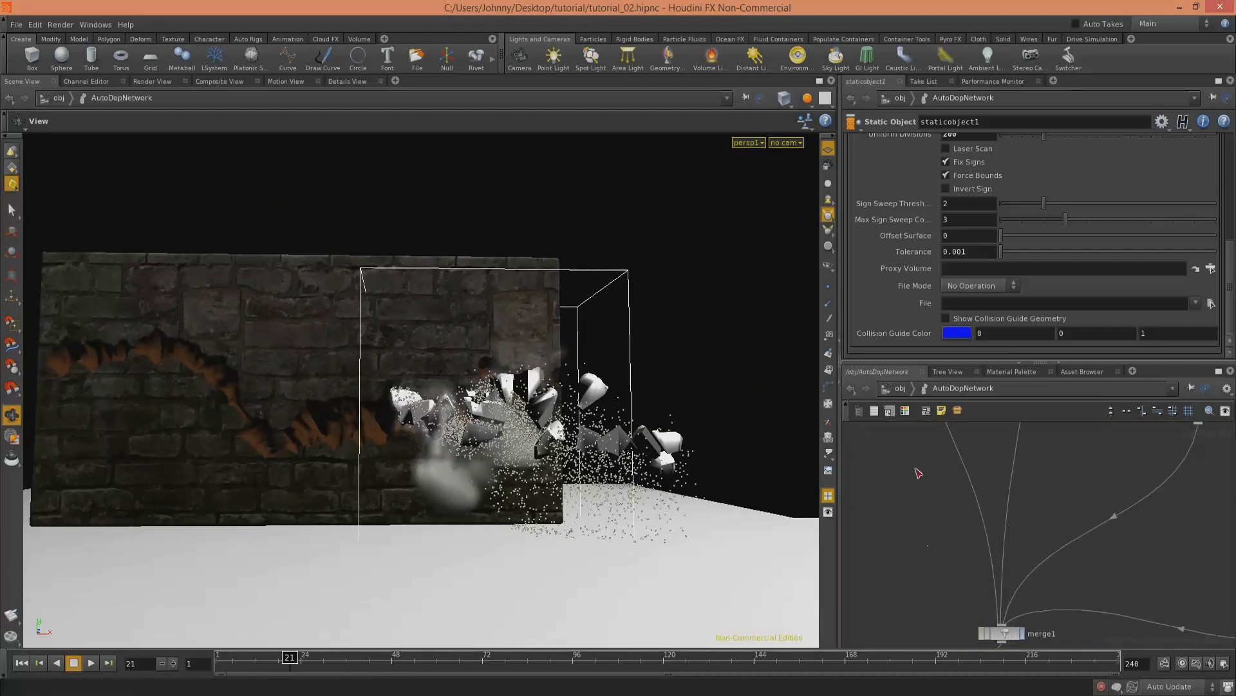
click(900, 387)
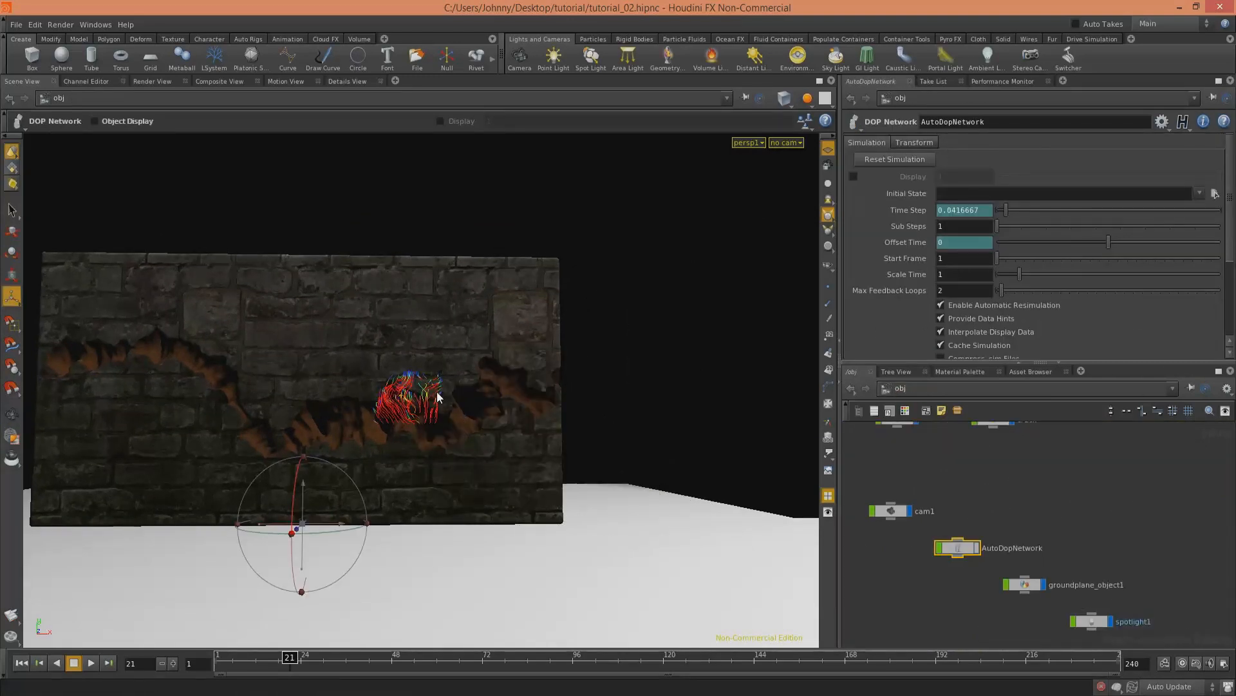
Step: Display the result of the merge1 node inside the crack object and return to the object level
middle_drag(1084, 525, 1071, 505)
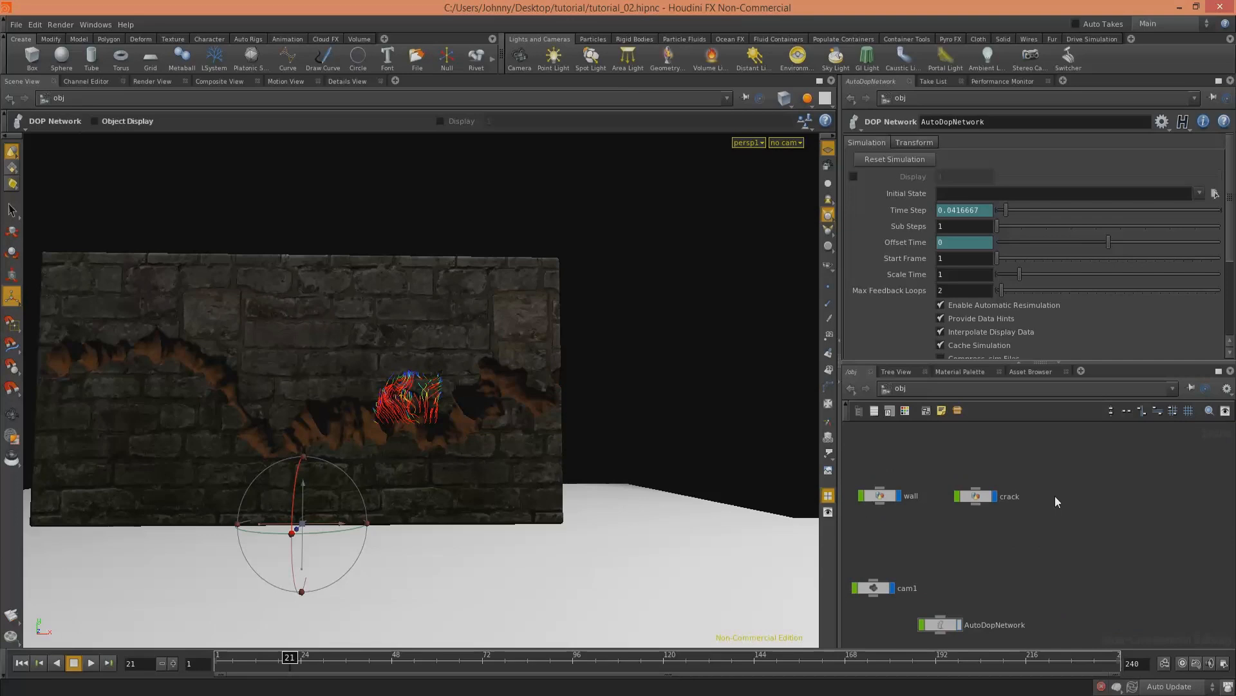
drag(1020, 527, 979, 485)
key(i)
middle_drag(1098, 630, 976, 565)
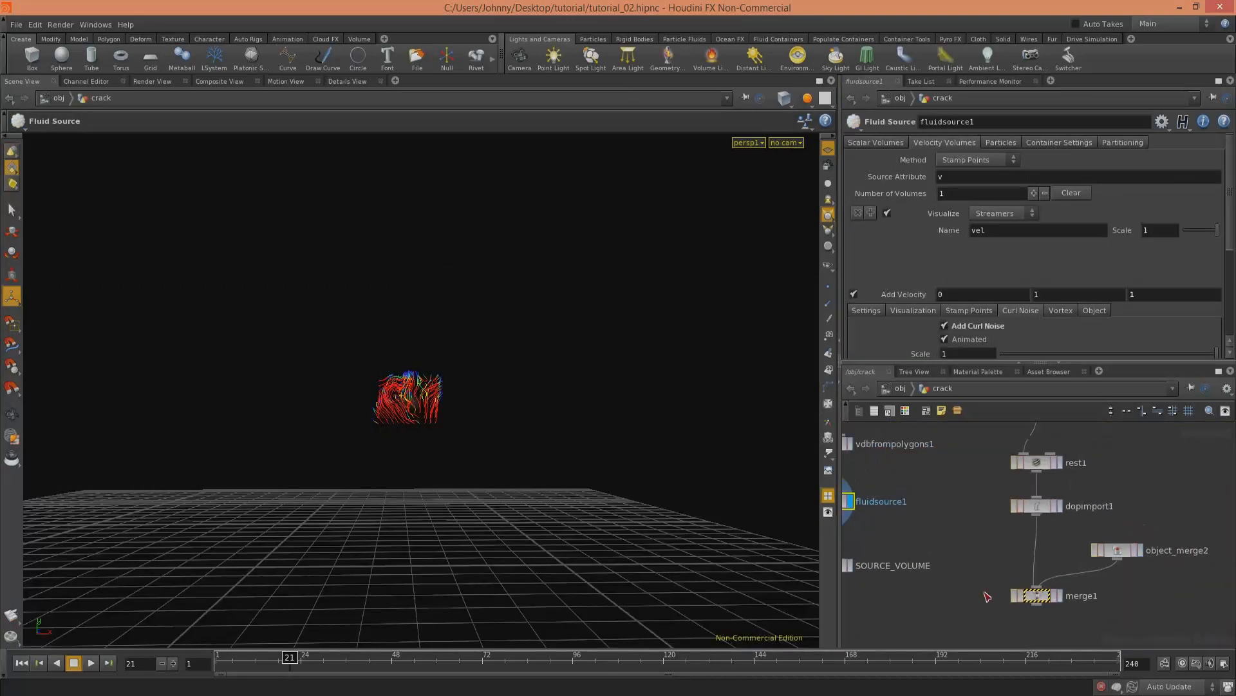
click(1059, 596)
click(900, 388)
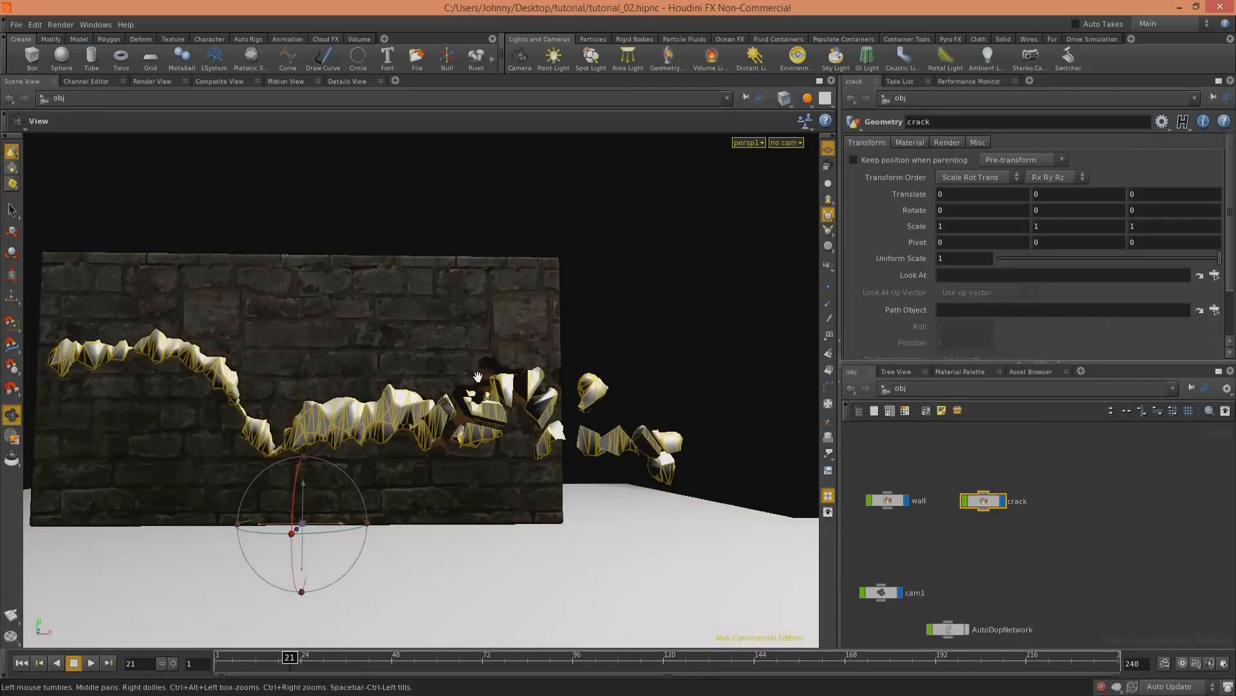
Step: Create a geometry object named smoke beside the crack object and delete the default node inside it
alt+drag(474, 375, 433, 390)
click(1057, 478)
key(Tab)
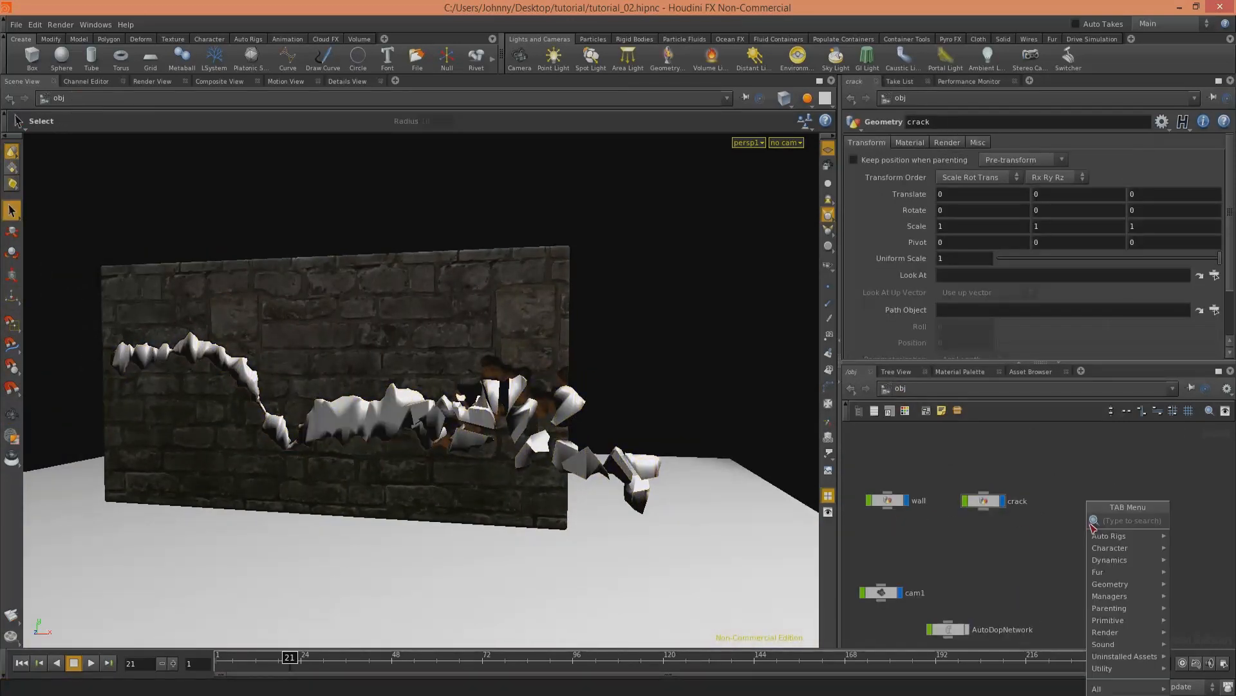
text(geo)
key(Return)
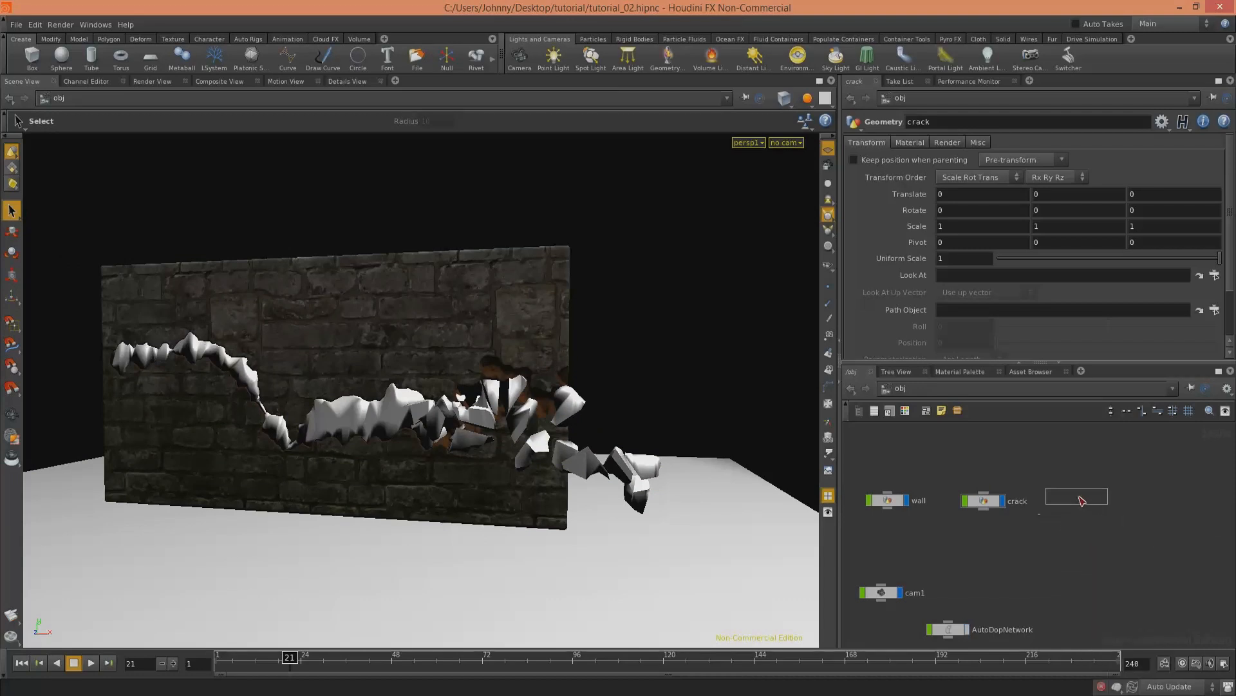
click(1081, 500)
double_click(1117, 501)
text(smoke)
key(Return)
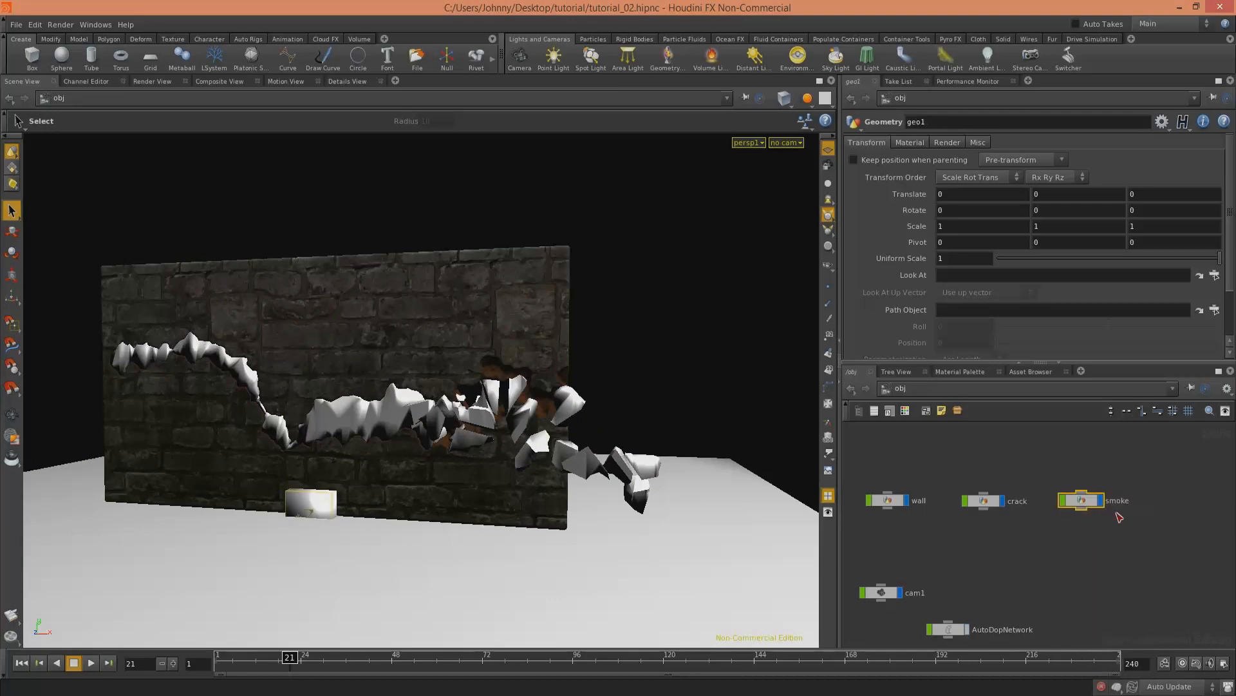
key(i)
key(Delete)
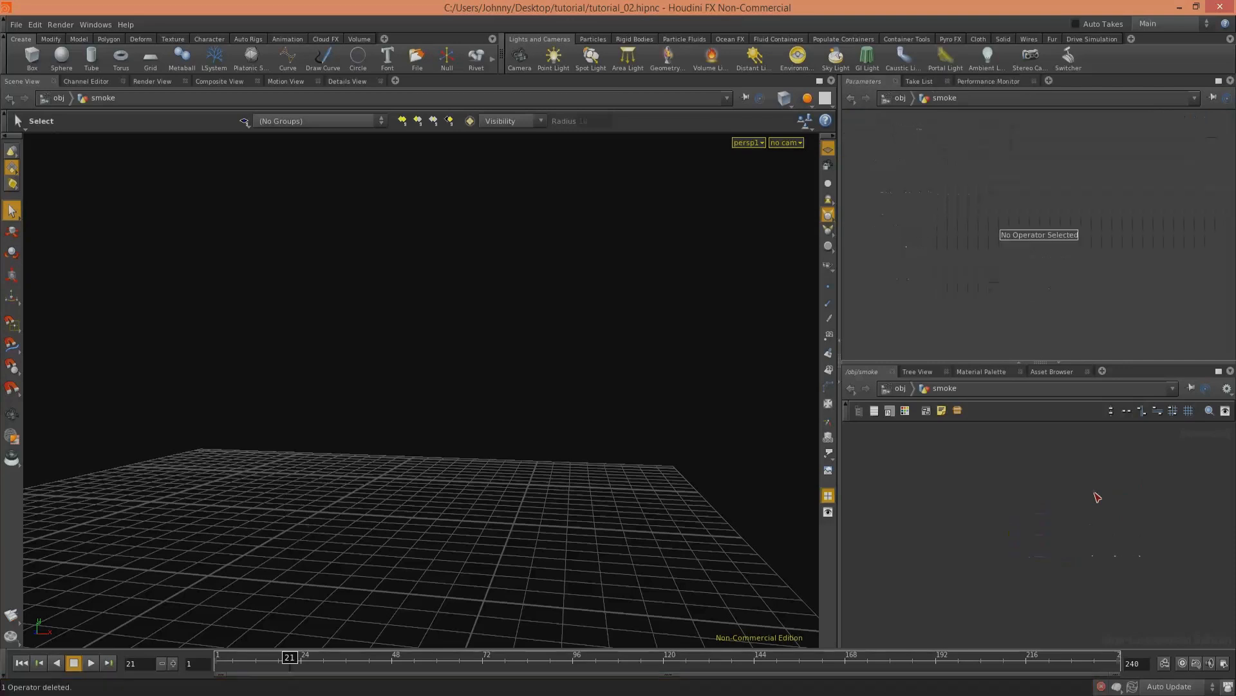
Step: Try a Dop Import node inside the smoke object with its DOP Network set to /obj/AutoDopNetwork
key(Tab)
key(Down)
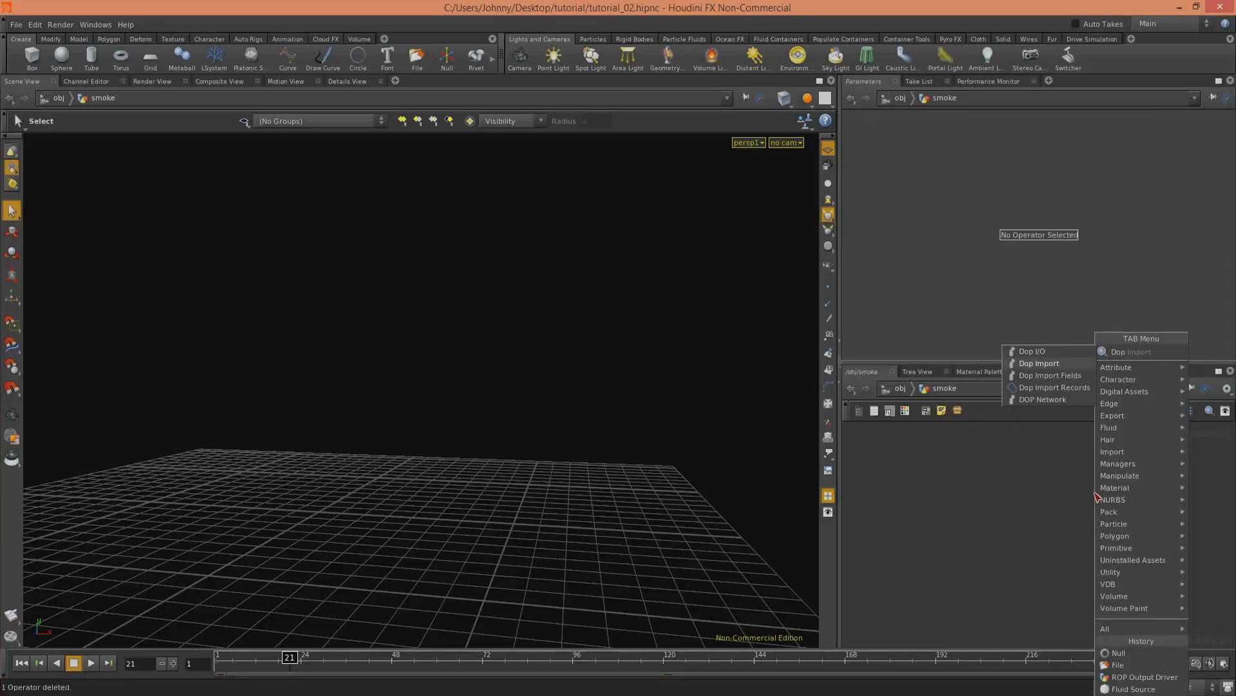
key(Return)
click(932, 487)
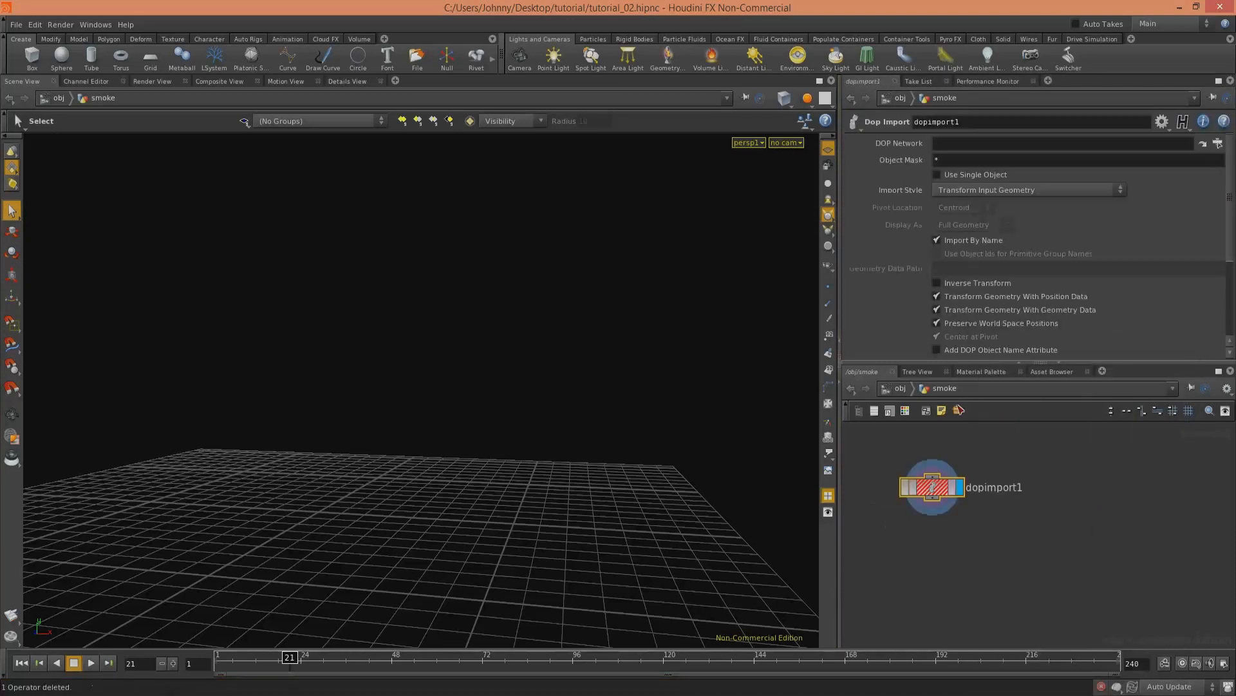
click(1202, 143)
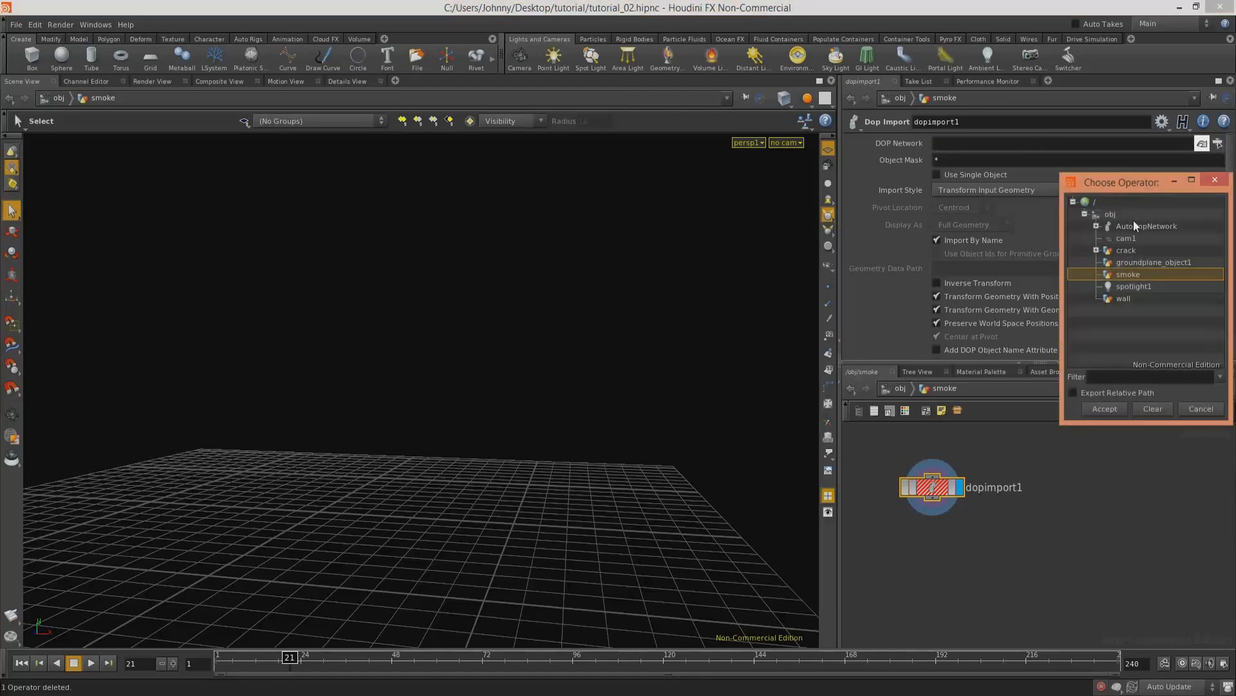
click(1104, 408)
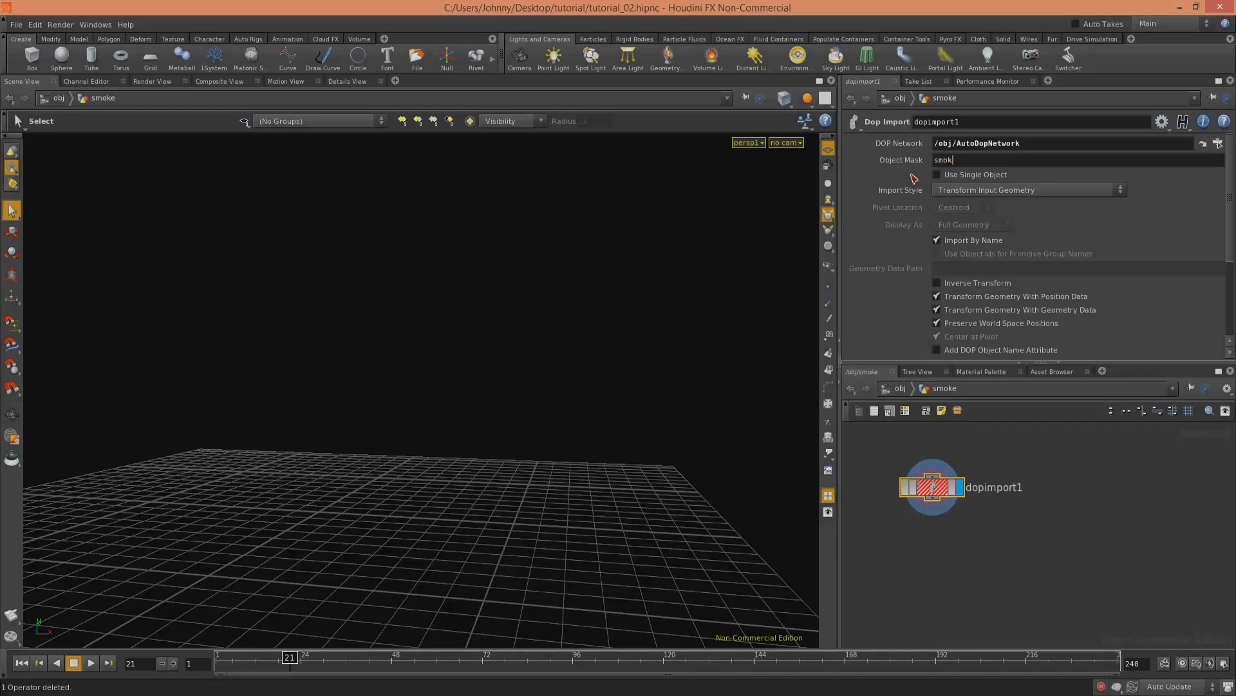
Step: Set the Dop Import object mask to smokeobject1 and try the import styles Fetch Geometry and Fetch Unpacked Geometry from DOP Network
text(smokeobject1)
key(Return)
click(966, 193)
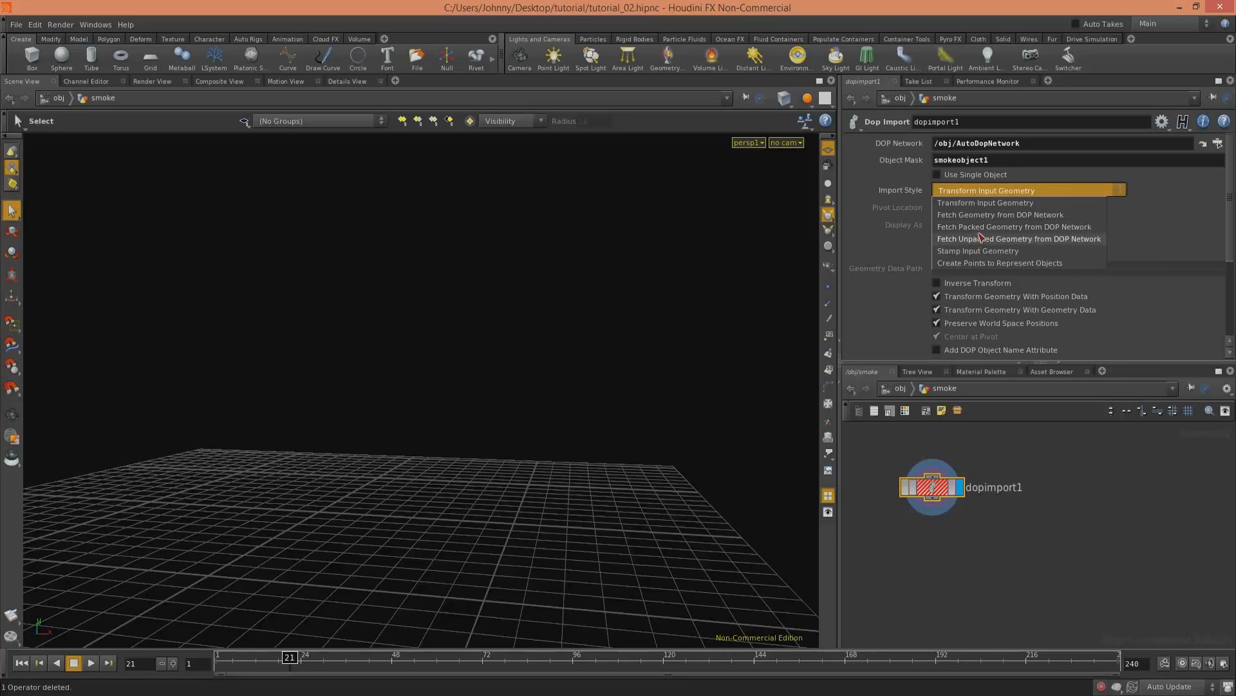
click(987, 216)
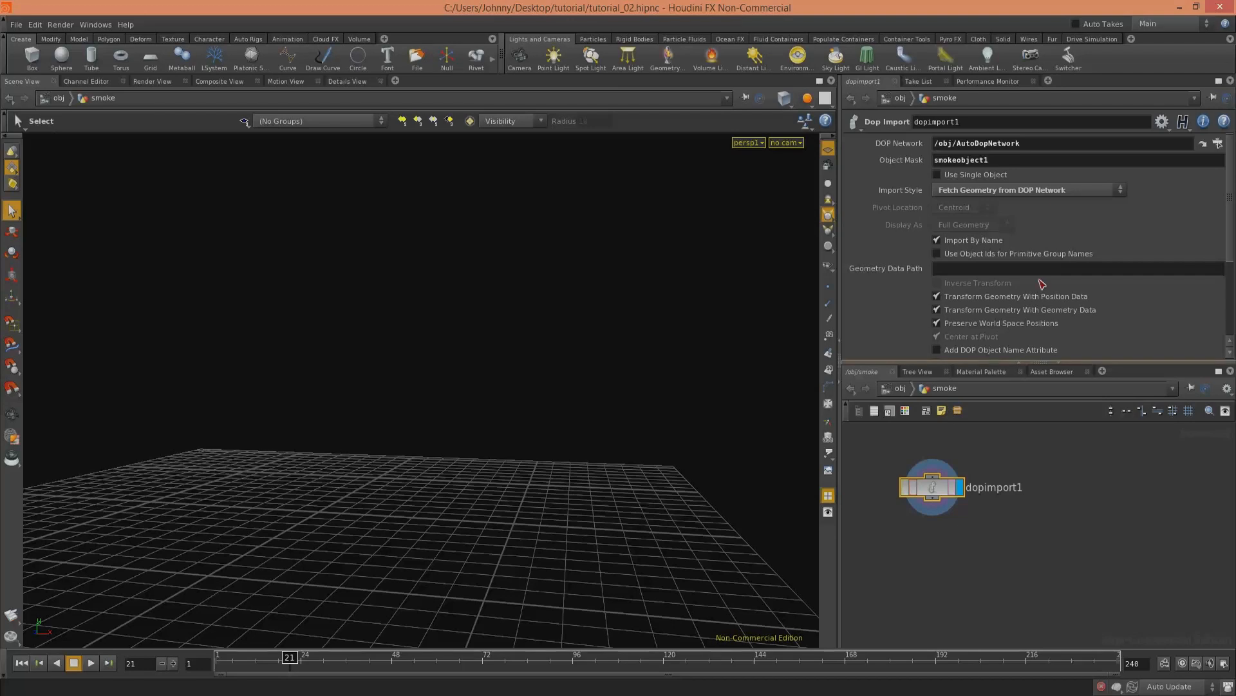
click(1028, 191)
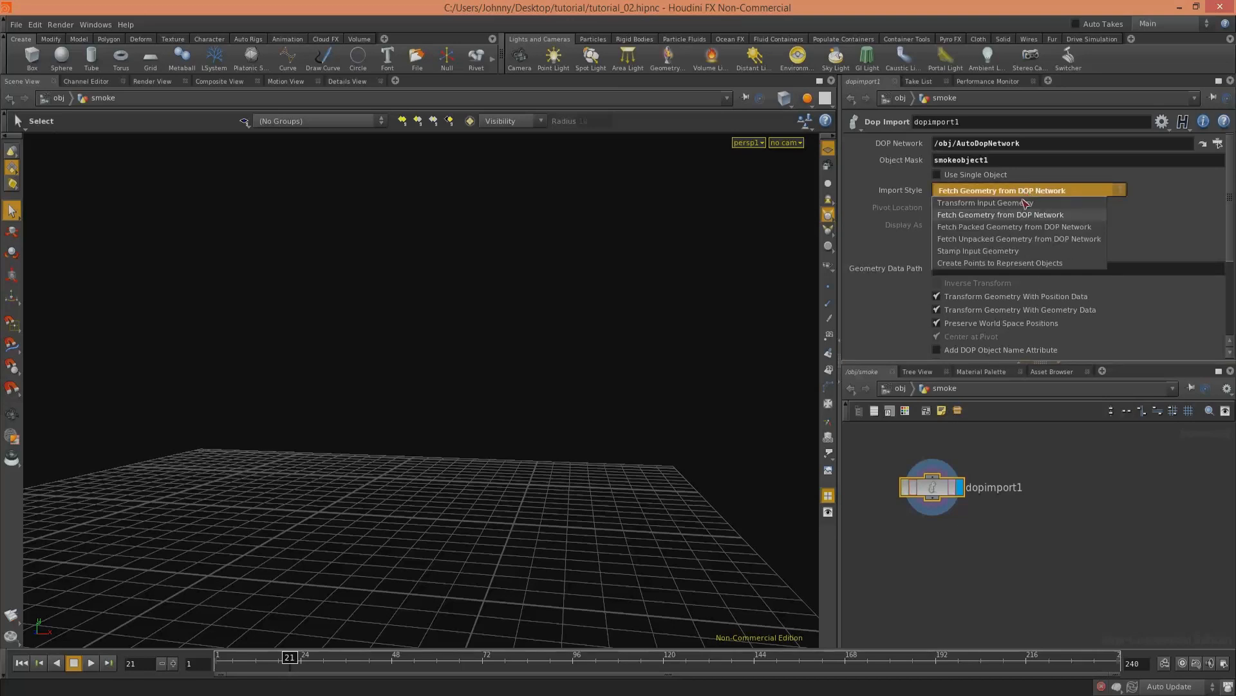
click(1018, 239)
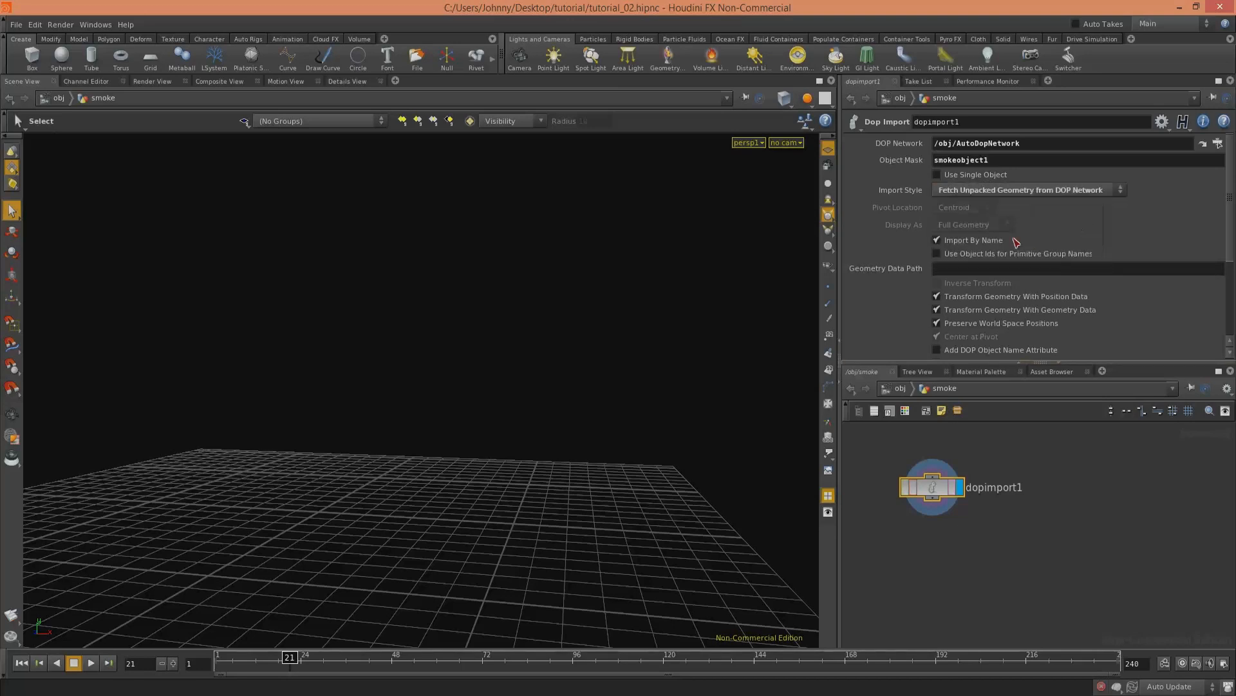
Step: Check the name of the smoke object node inside AutoDopNetwork and return to the contents of the smoke object
click(900, 389)
double_click(986, 579)
middle_drag(1055, 518, 1025, 312)
double_click(1116, 501)
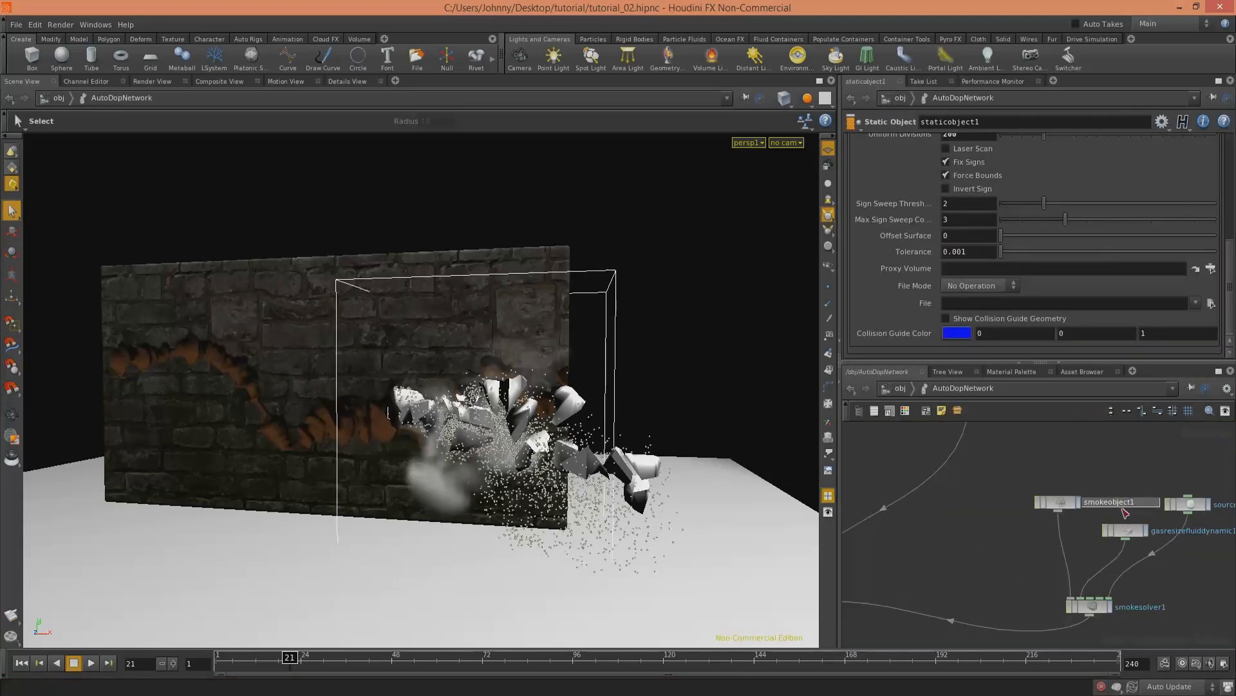
double_click(1125, 506)
click(1116, 467)
middle_drag(1008, 576, 980, 552)
middle_drag(1063, 510, 1010, 521)
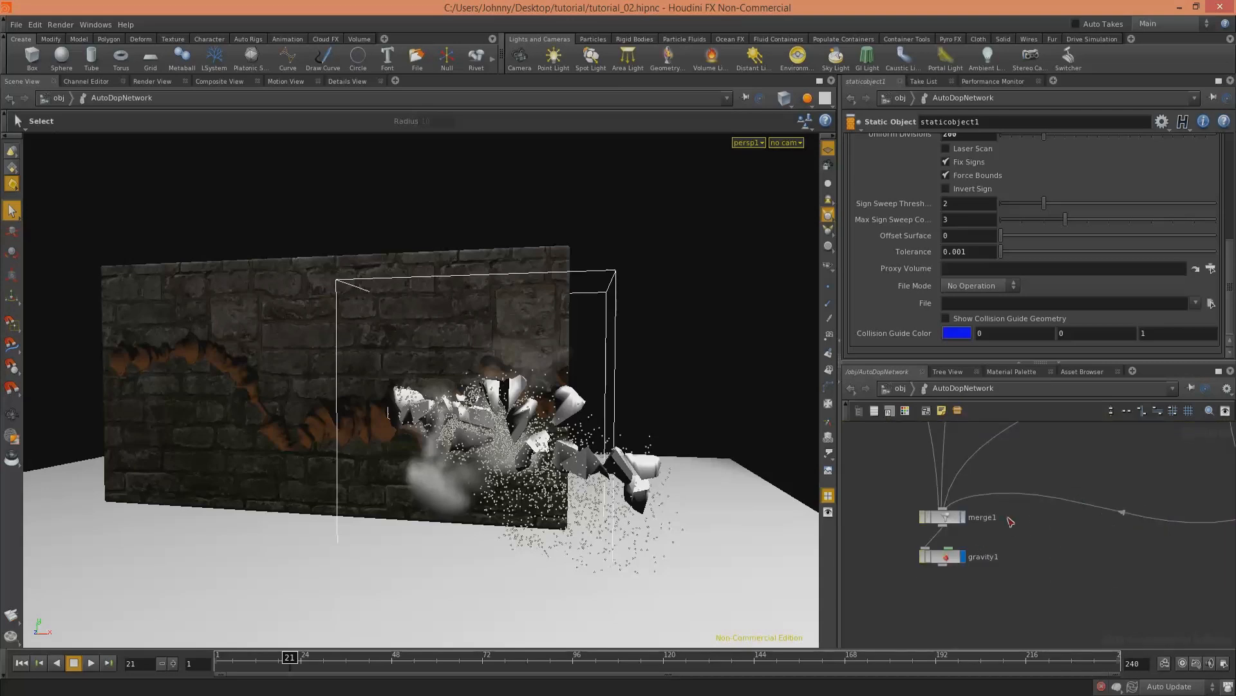
click(901, 387)
click(1085, 482)
mouse_move(1086, 548)
middle_down()
mouse_move(1098, 477)
mouse_move(1101, 543)
middle_up()
double_click(1106, 463)
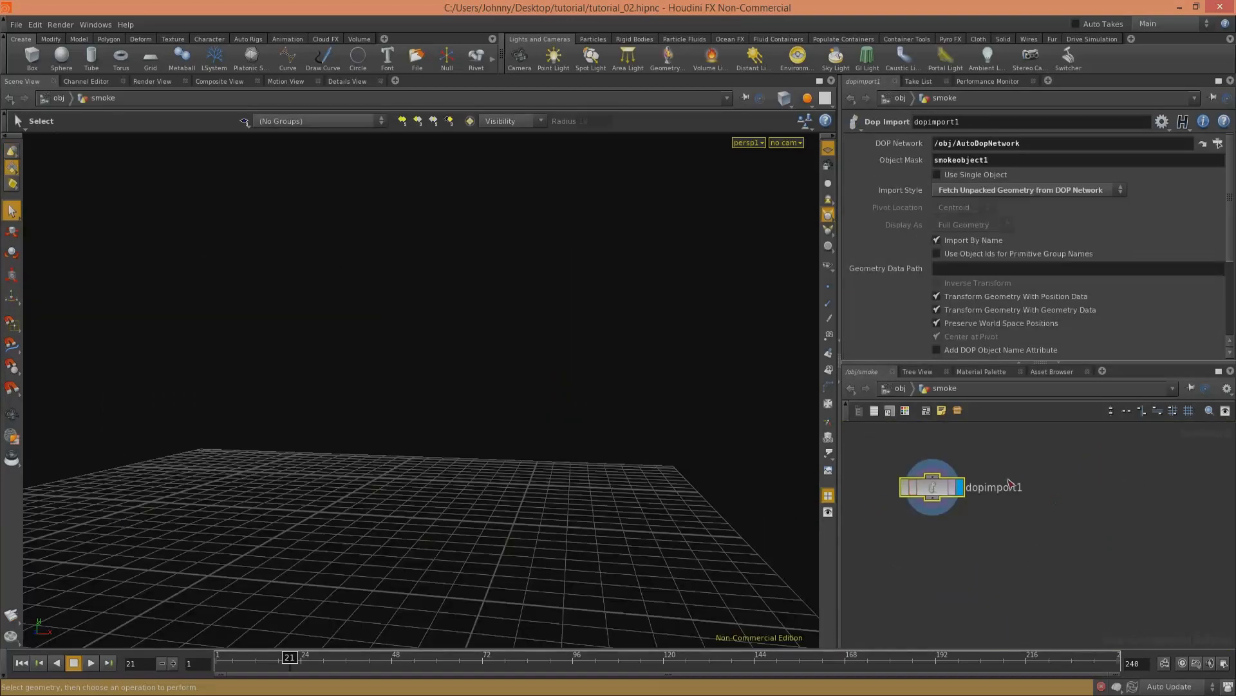
Step: Try Fetch Geometry from DOP Network as the import style again and delete the Dop Import node
click(1083, 459)
click(963, 175)
click(963, 190)
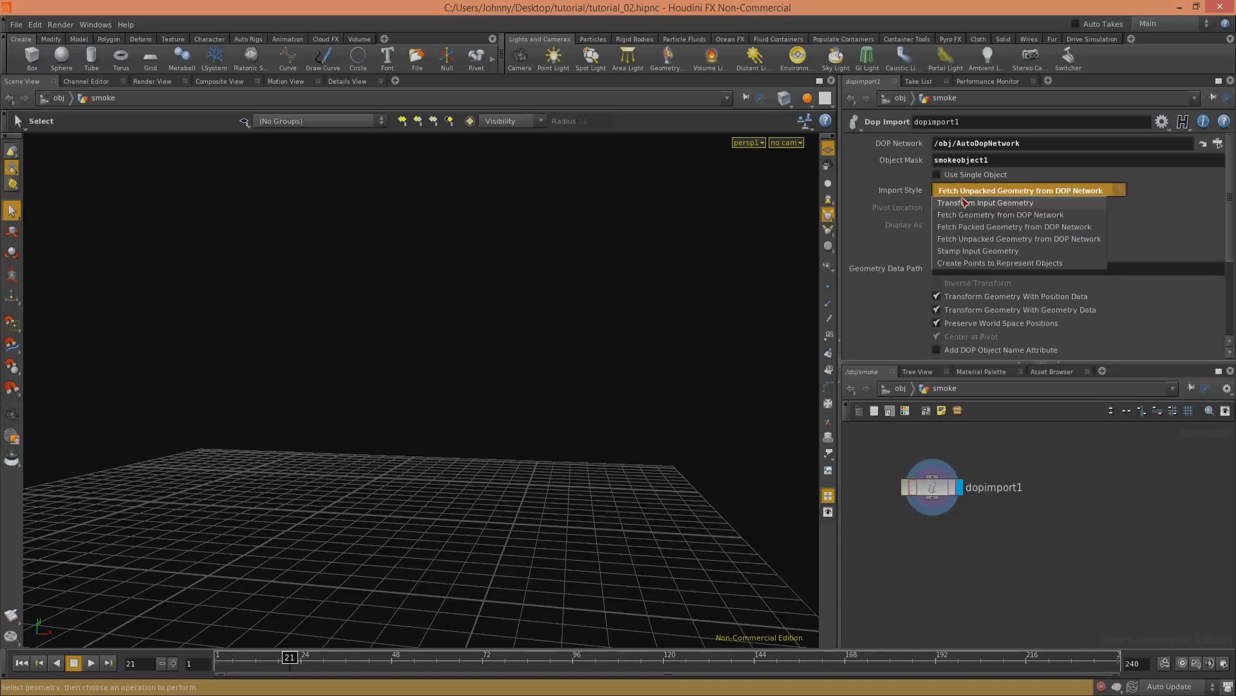
click(973, 215)
drag(994, 444, 902, 542)
key(Delete)
Step: Add a Dop Import Fields node inside the smoke object and set its DOP Network to /obj/AutoDopNetwork
key(Tab)
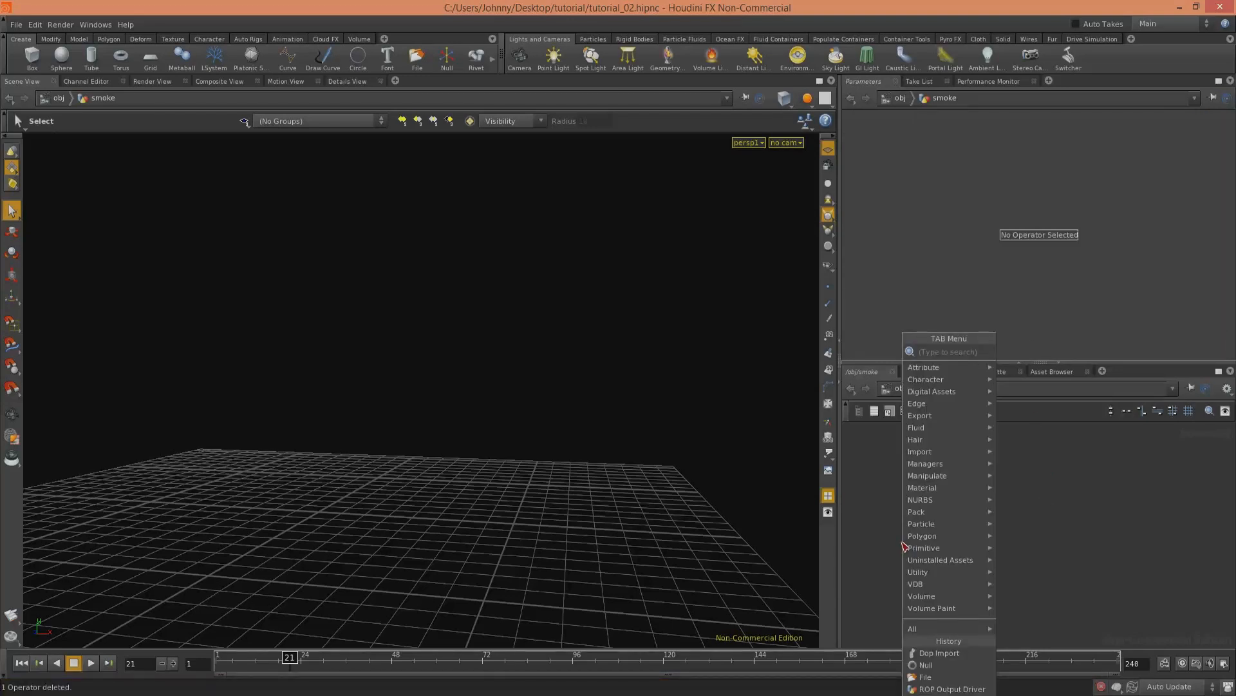
text(dop)
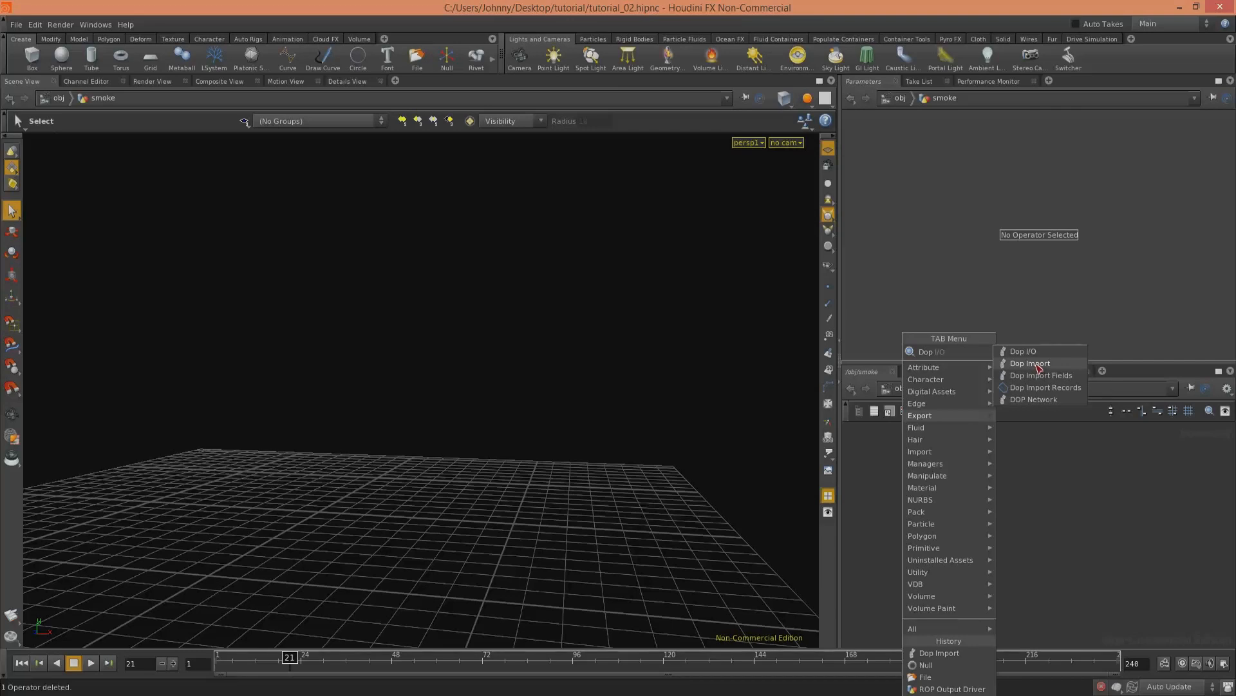
click(1038, 378)
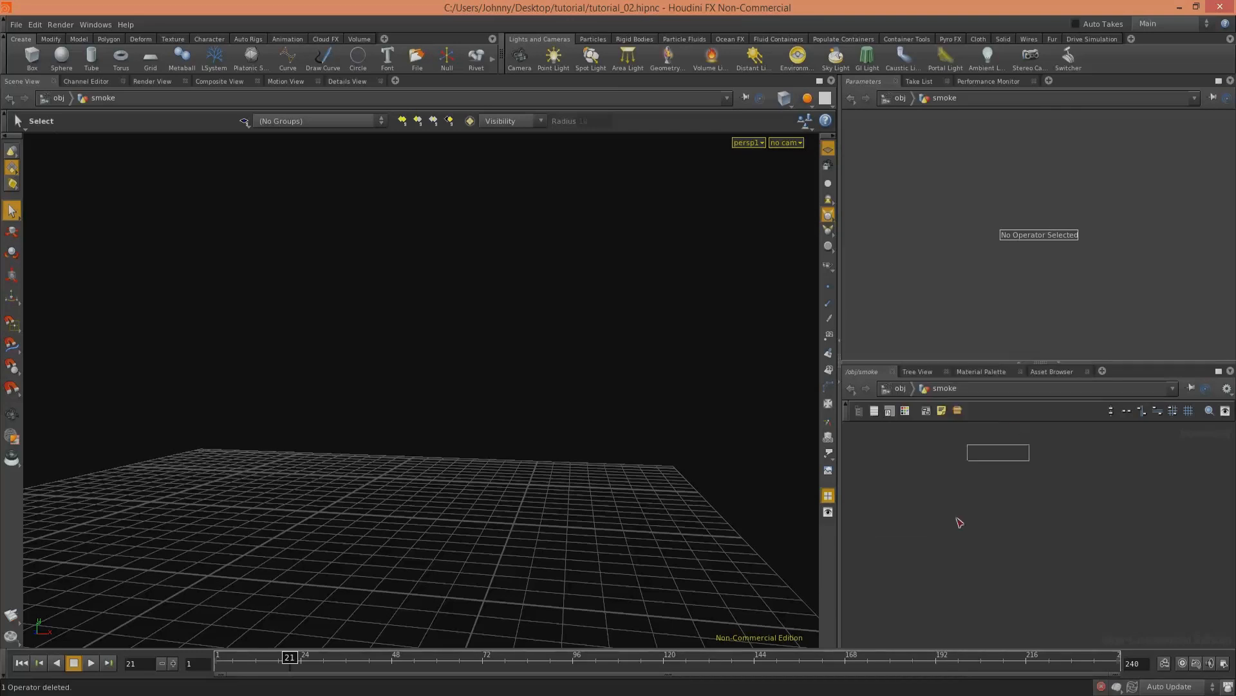
click(960, 522)
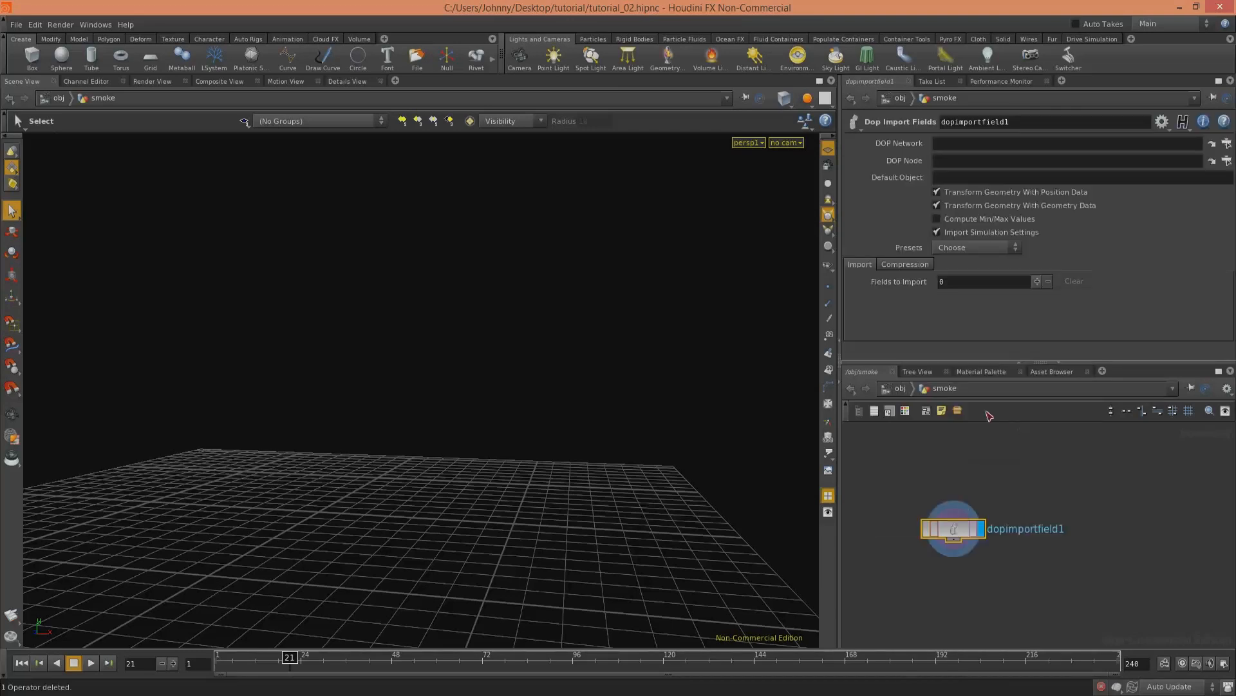
click(1226, 143)
click(1138, 224)
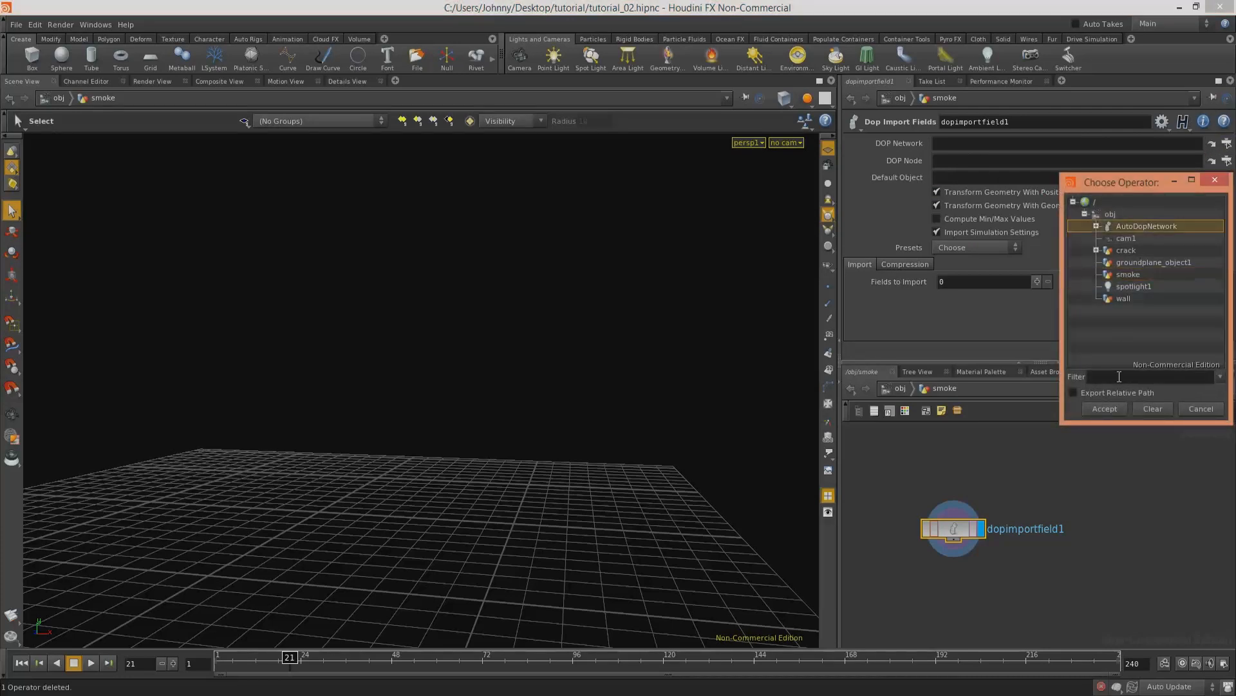
click(1104, 410)
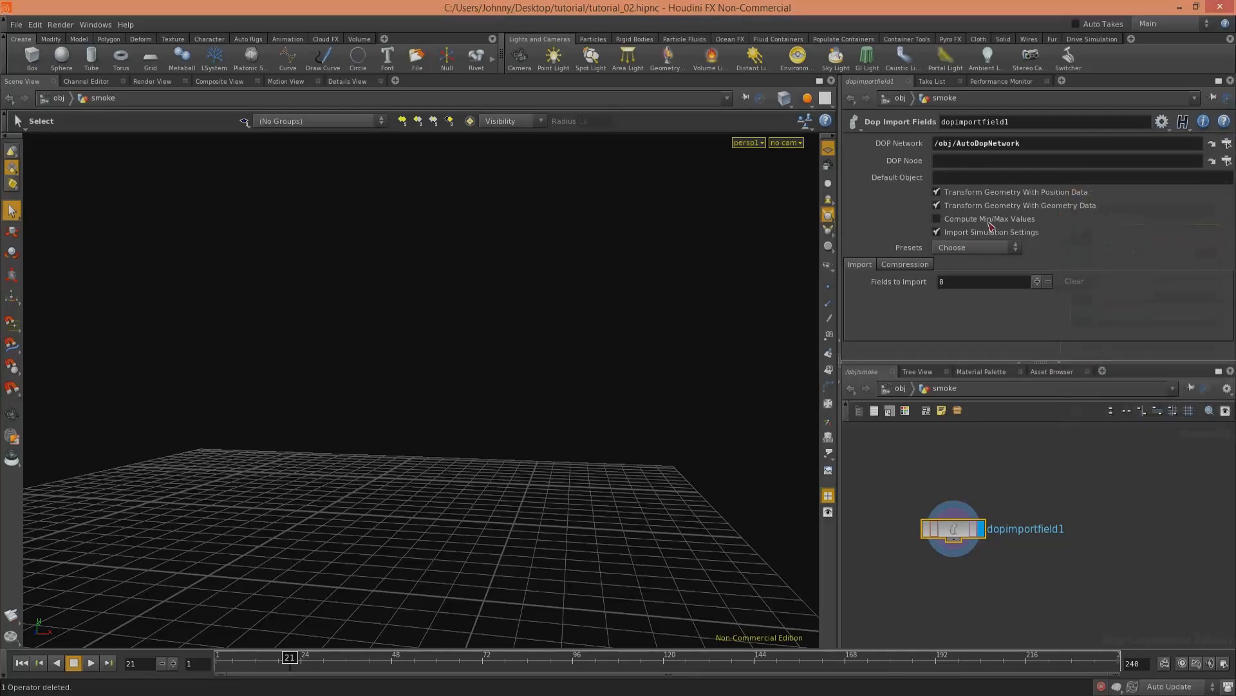
Step: Set the DOP Node of the Dop Import Fields node to /obj/AutoDopNetwork/smokeobject1
click(1227, 143)
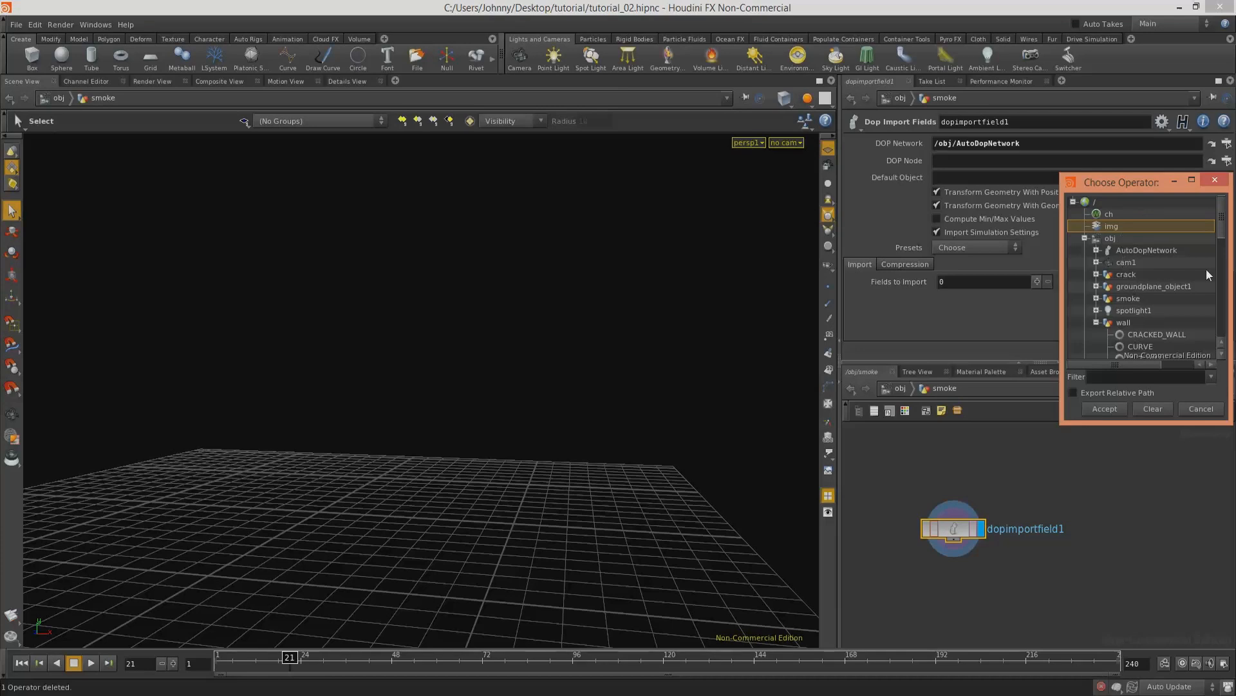
scroll(1224, 244, down, 1)
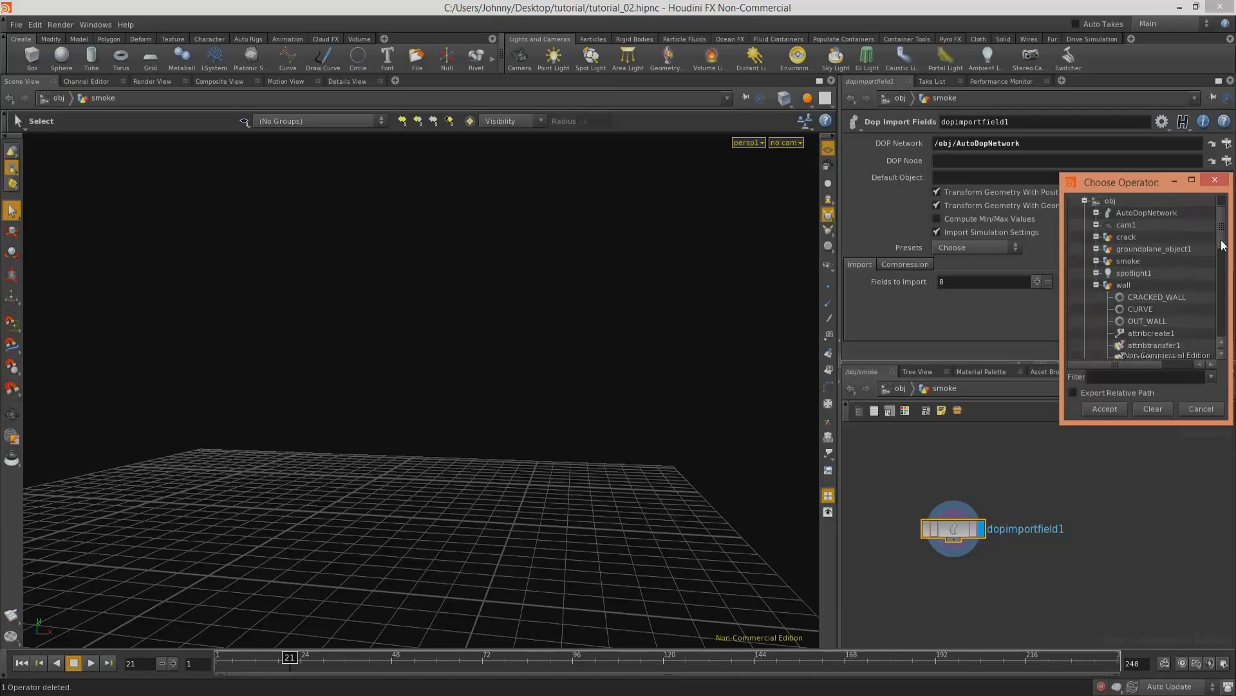
click(1096, 212)
scroll(1153, 228, down, 2)
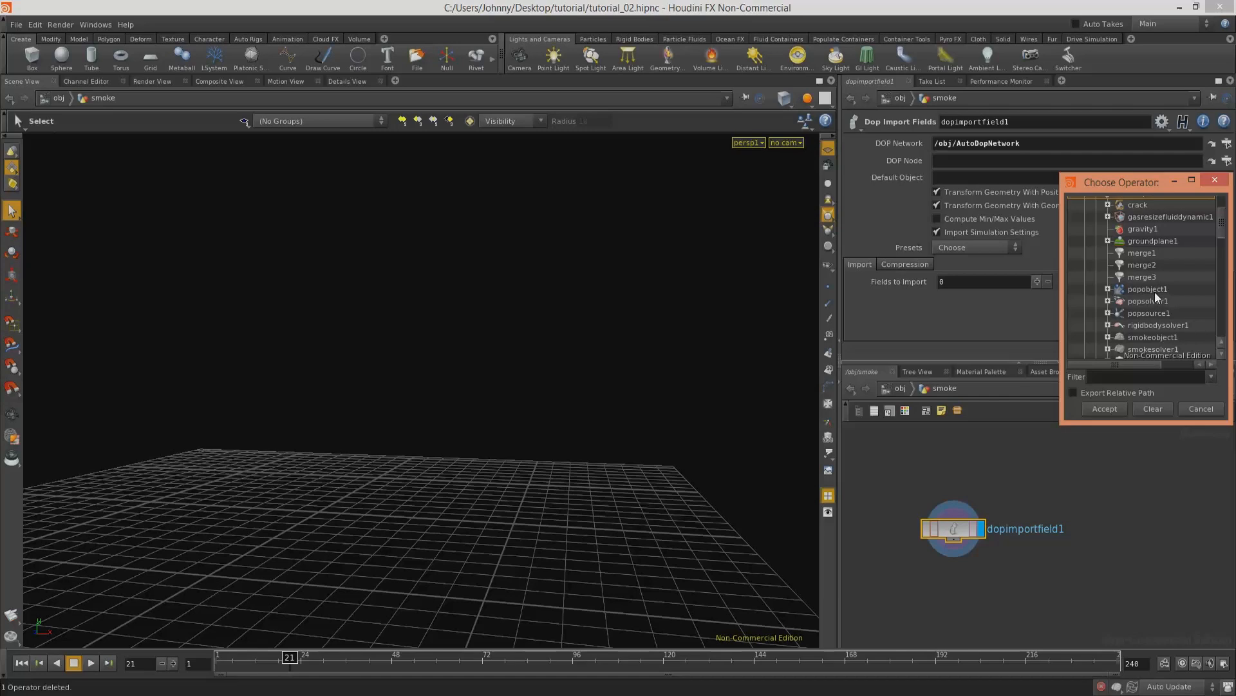
click(1153, 337)
click(1106, 409)
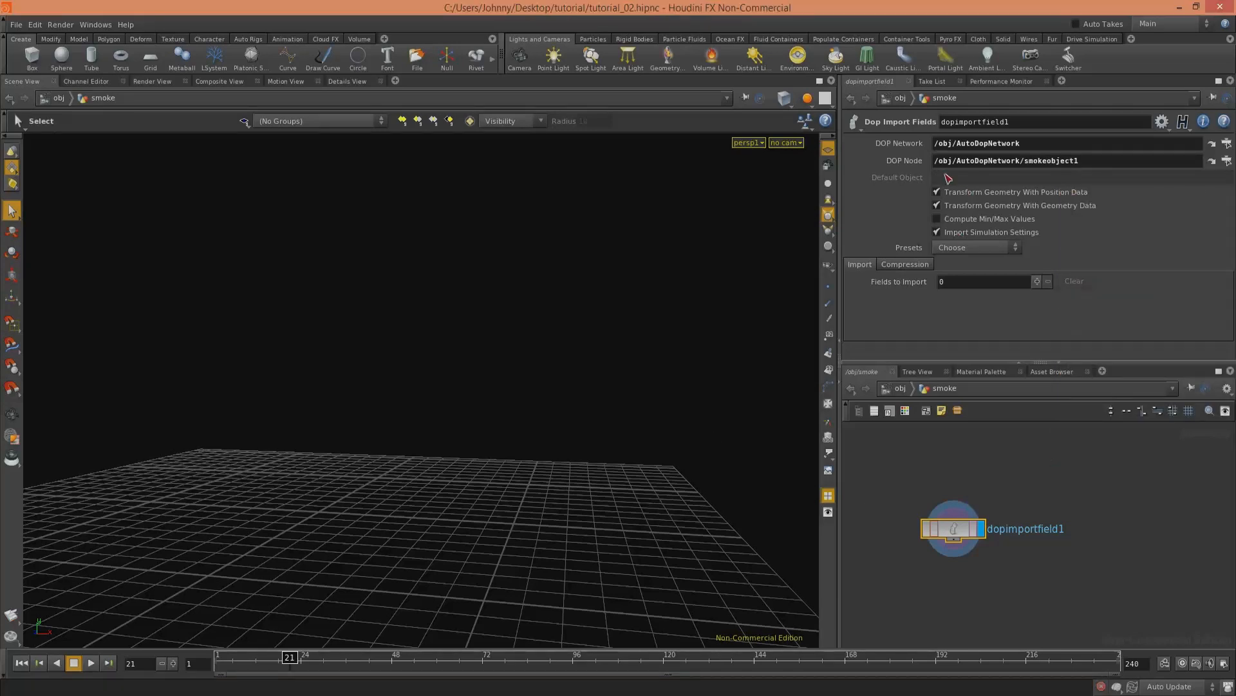
Step: Apply the Smoke preset to the Dop Import Fields node and view the imported smoke
click(970, 248)
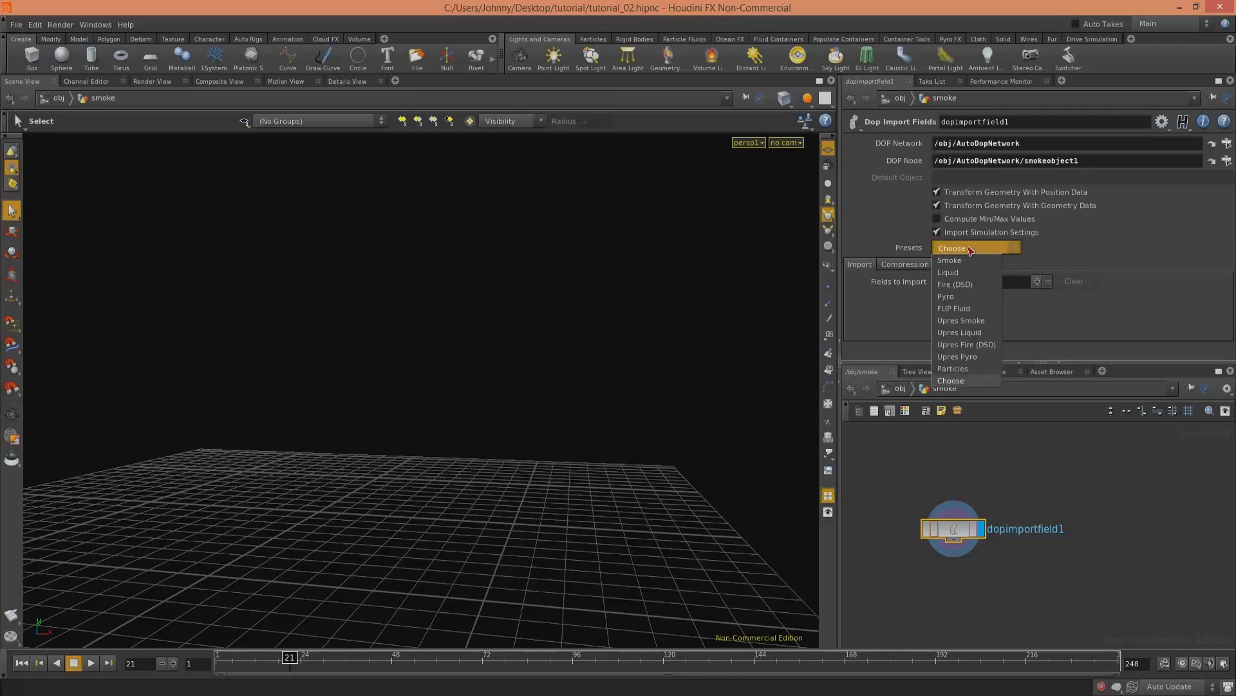
click(954, 260)
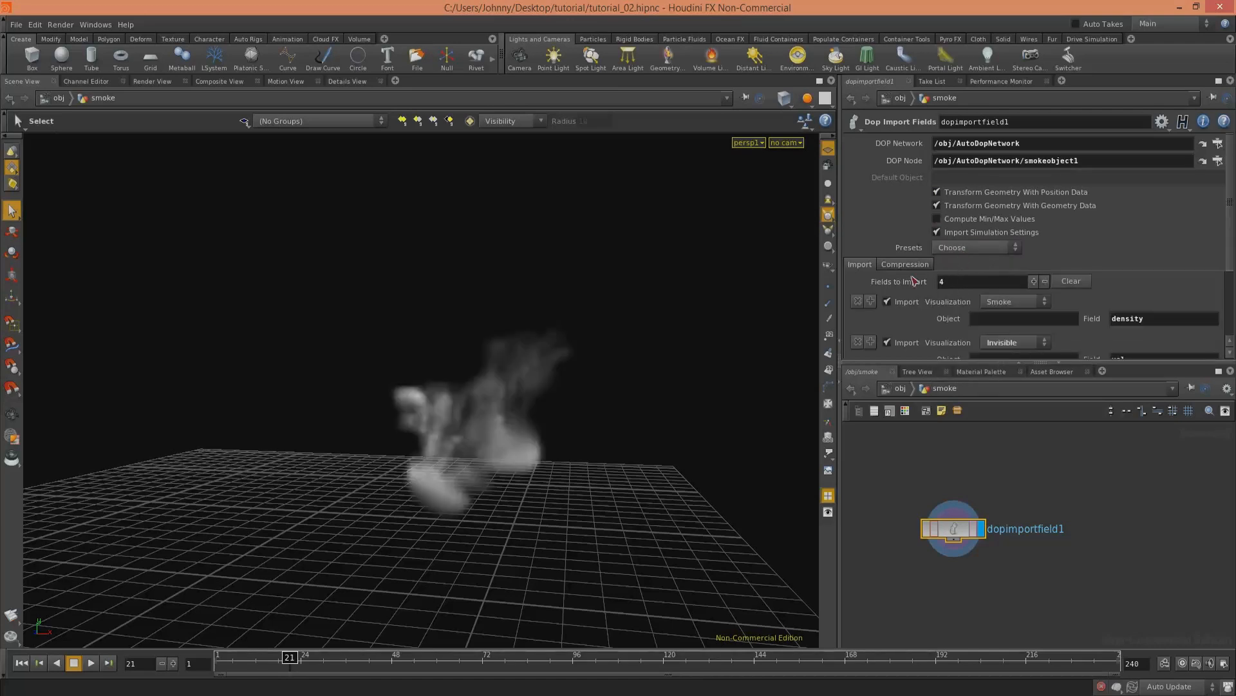
key(Escape)
mouse_move(539, 443)
mouse_down()
mouse_move(466, 461)
mouse_move(519, 454)
mouse_up()
Step: Add a Volume Visualization node below dopimportfield1, connect the imported fields to its input and display its result
middle_drag(1029, 599, 1011, 547)
key(Tab)
mouse_move(1007, 549)
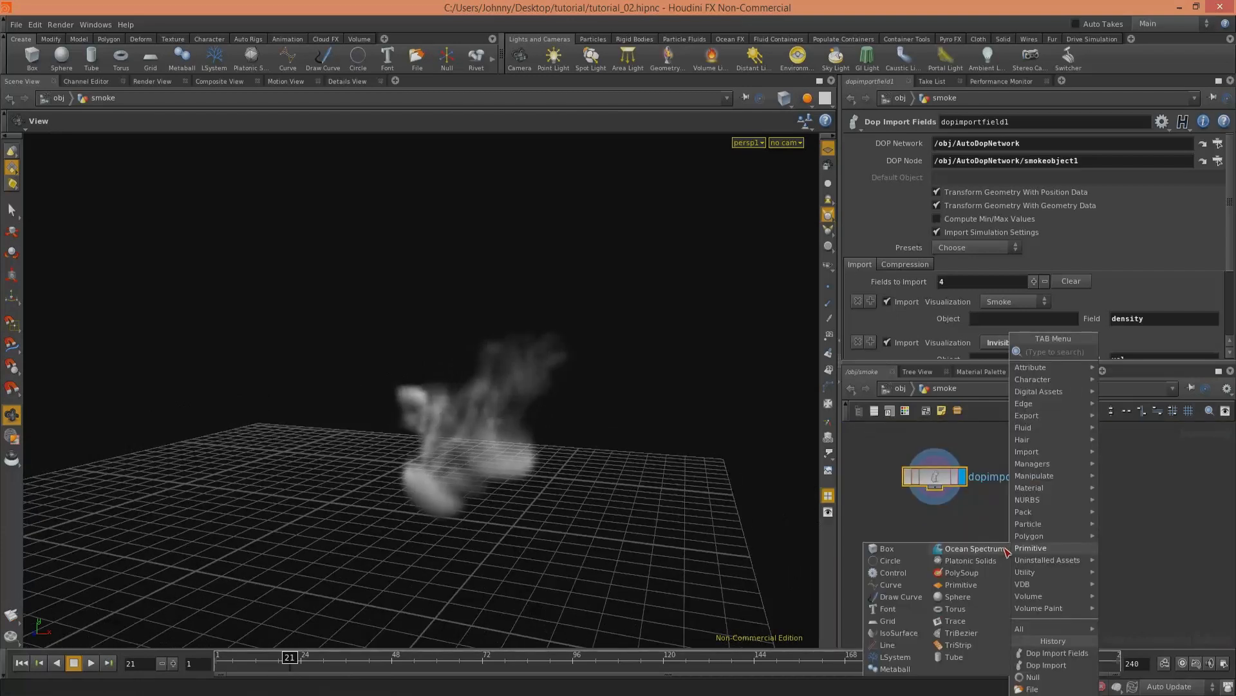
text(Visibility)
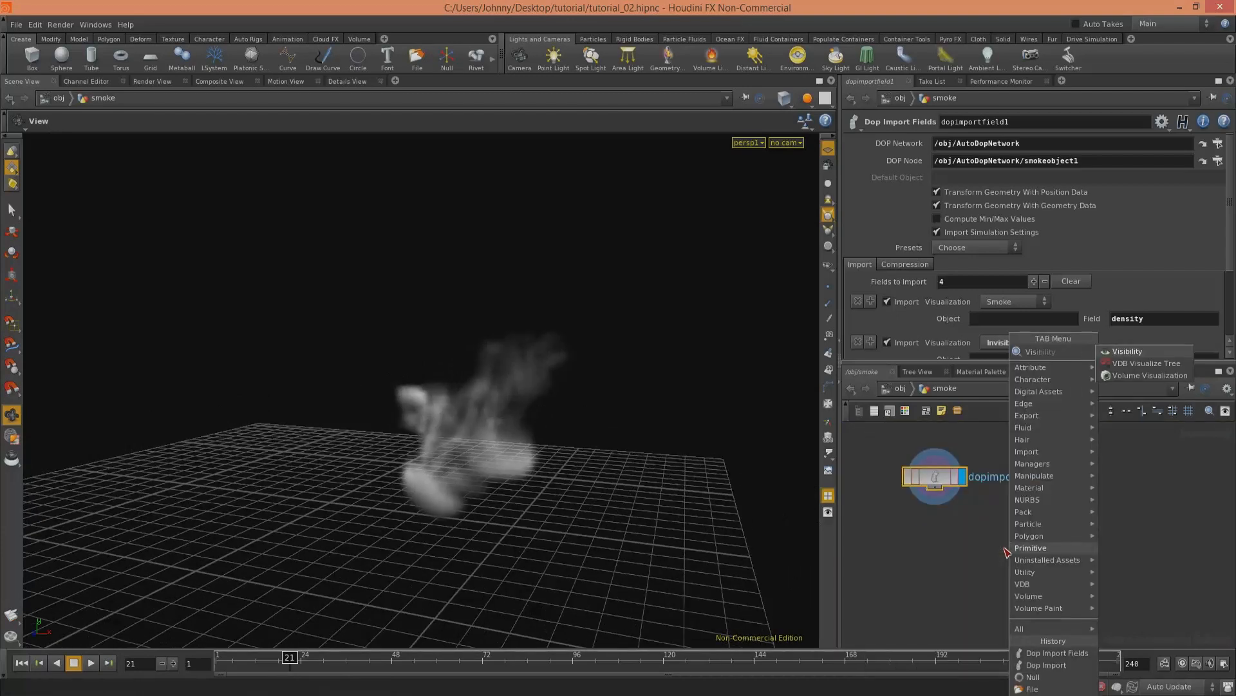
key(Down)
key(Down)
key(Return)
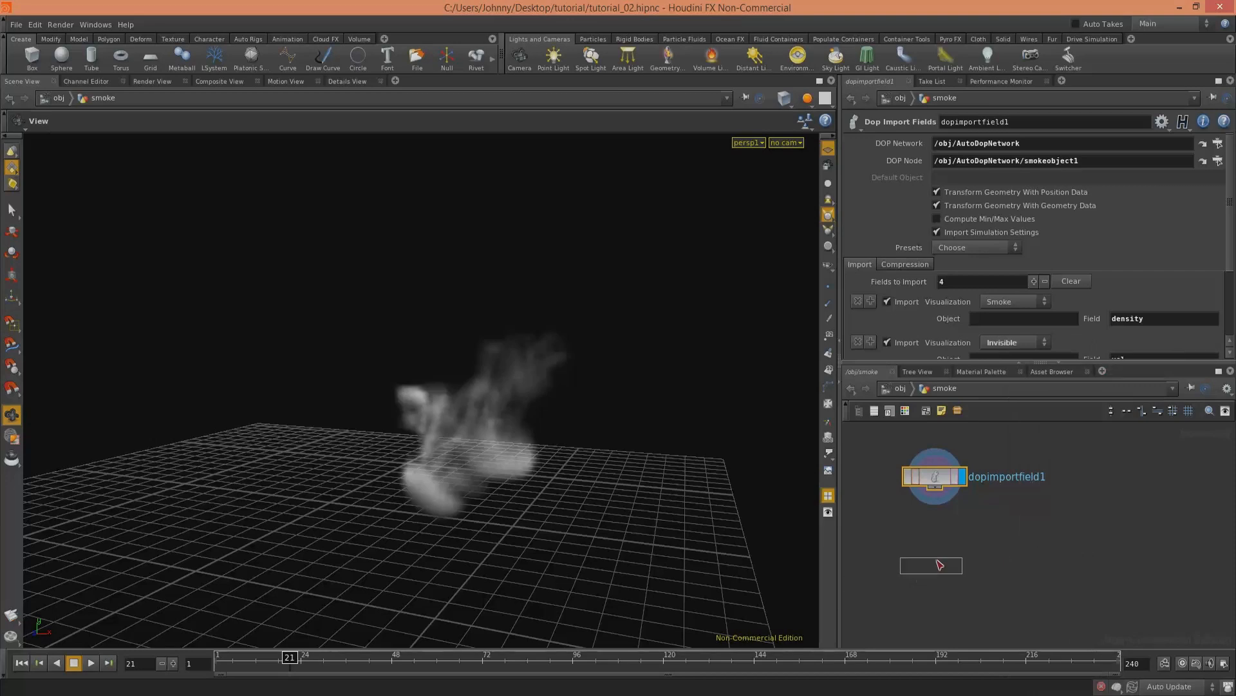
click(938, 559)
drag(936, 490, 938, 547)
click(964, 561)
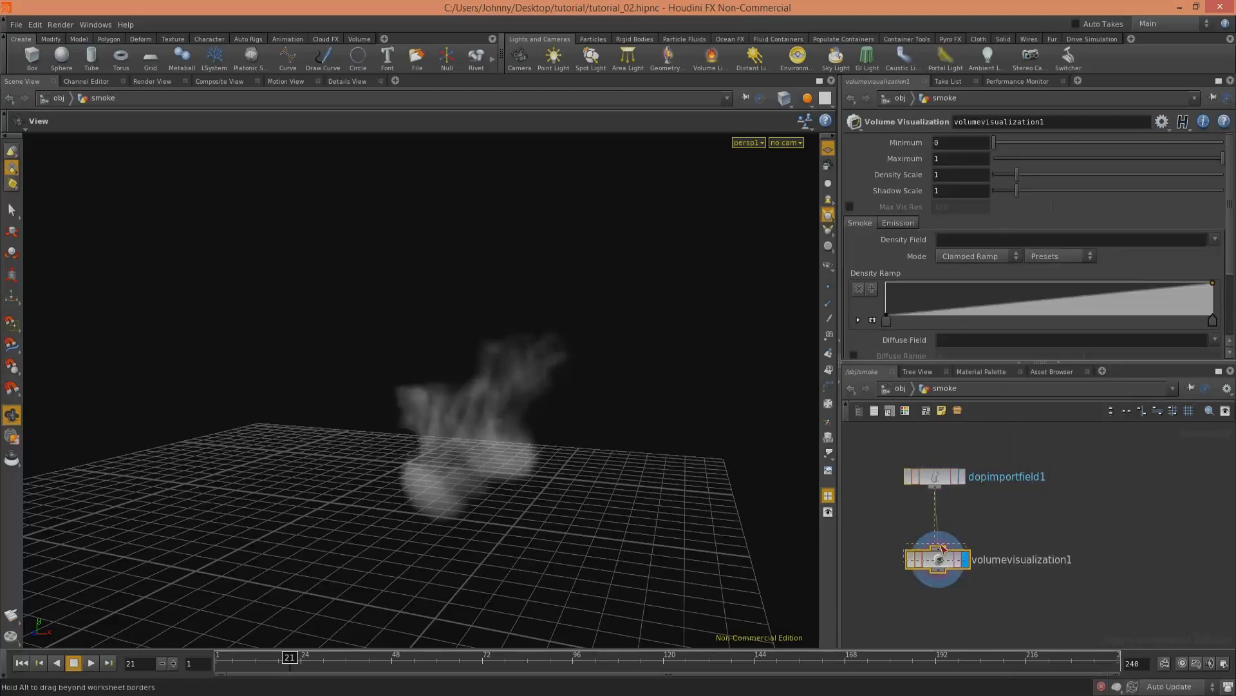
Step: Lay out the smoke network's nodes and try a Density Scale of 5 on the Volume Visualization node before settling on 2
key(l)
drag(941, 174, 921, 189)
text(5)
key(Return)
drag(537, 560, 549, 456)
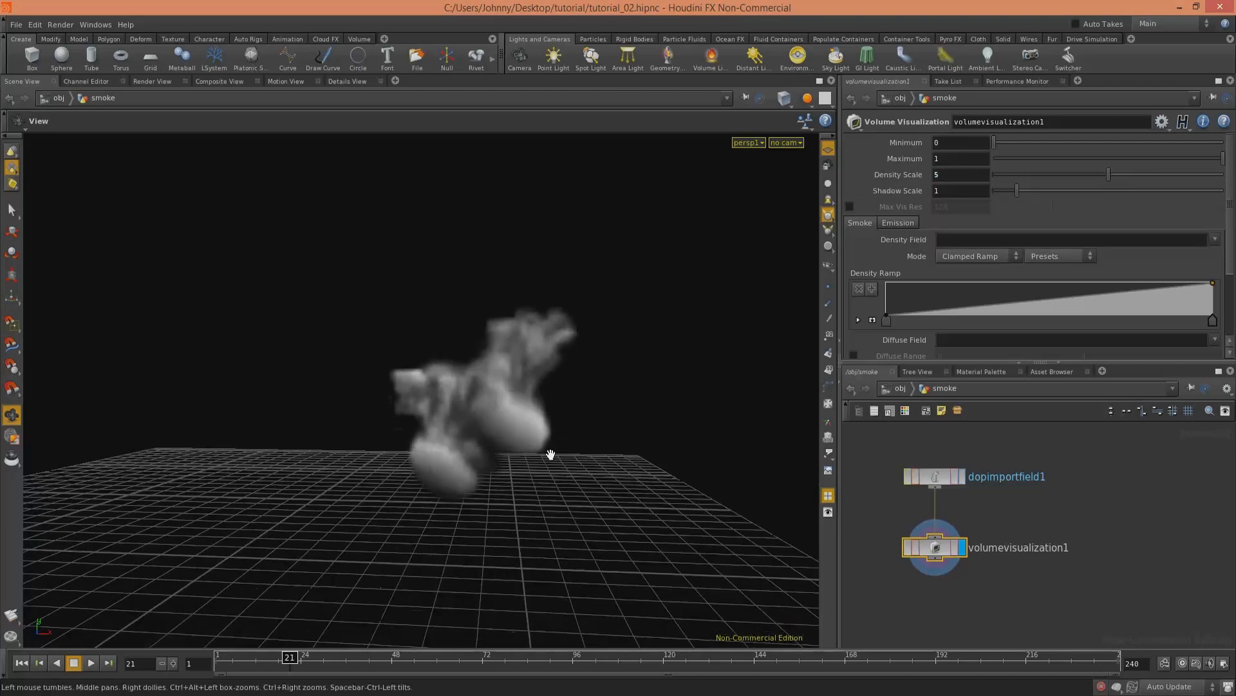
scroll(549, 455, down, 3)
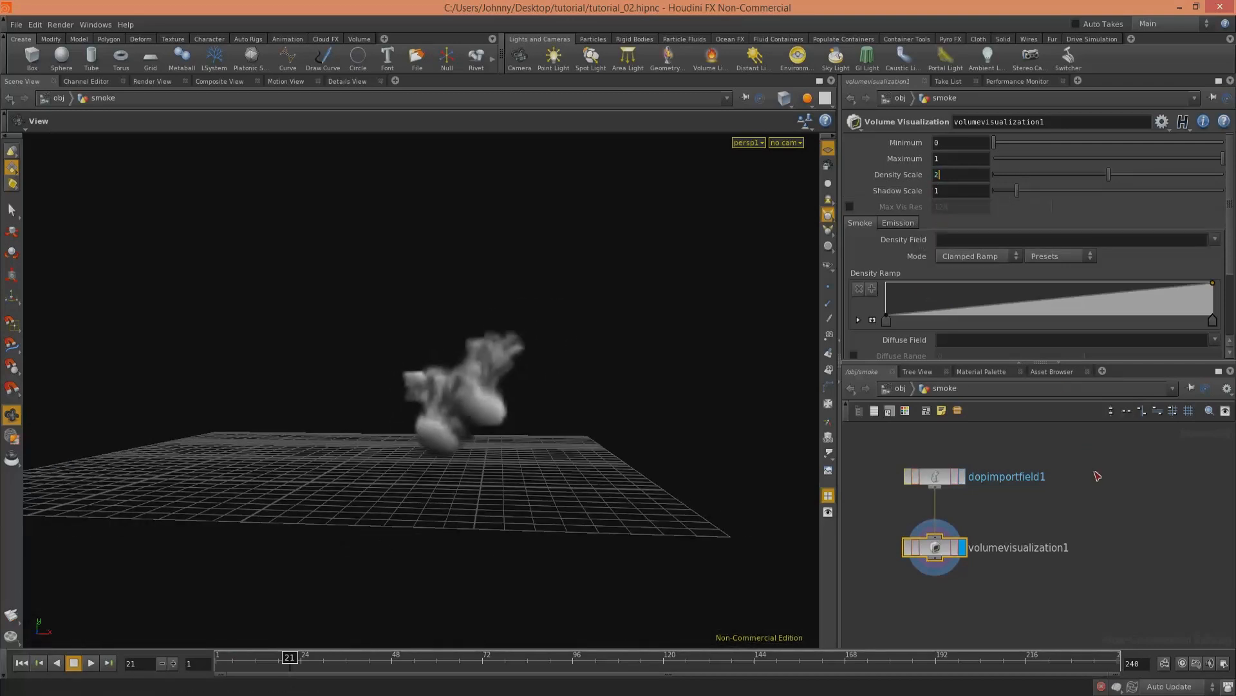
Step: Return to the object level, save the scene and rewind the timeline to frame 1
key(u)
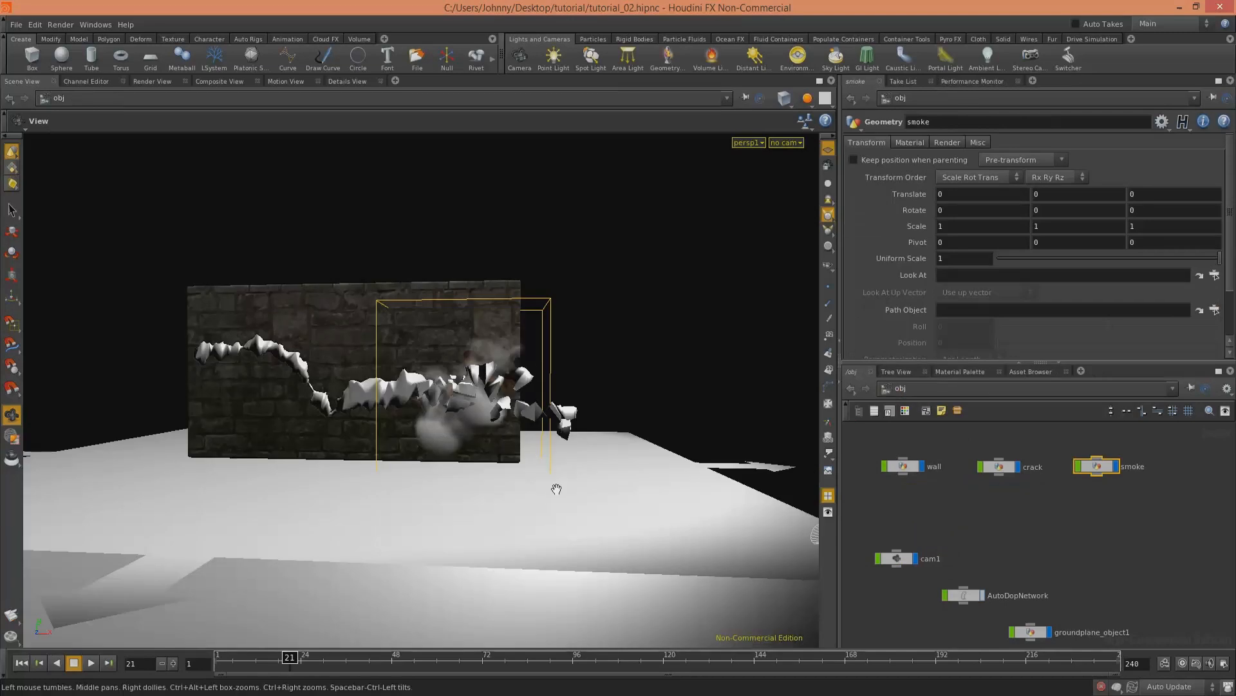
scroll(510, 456, up, 5)
drag(534, 412, 506, 453)
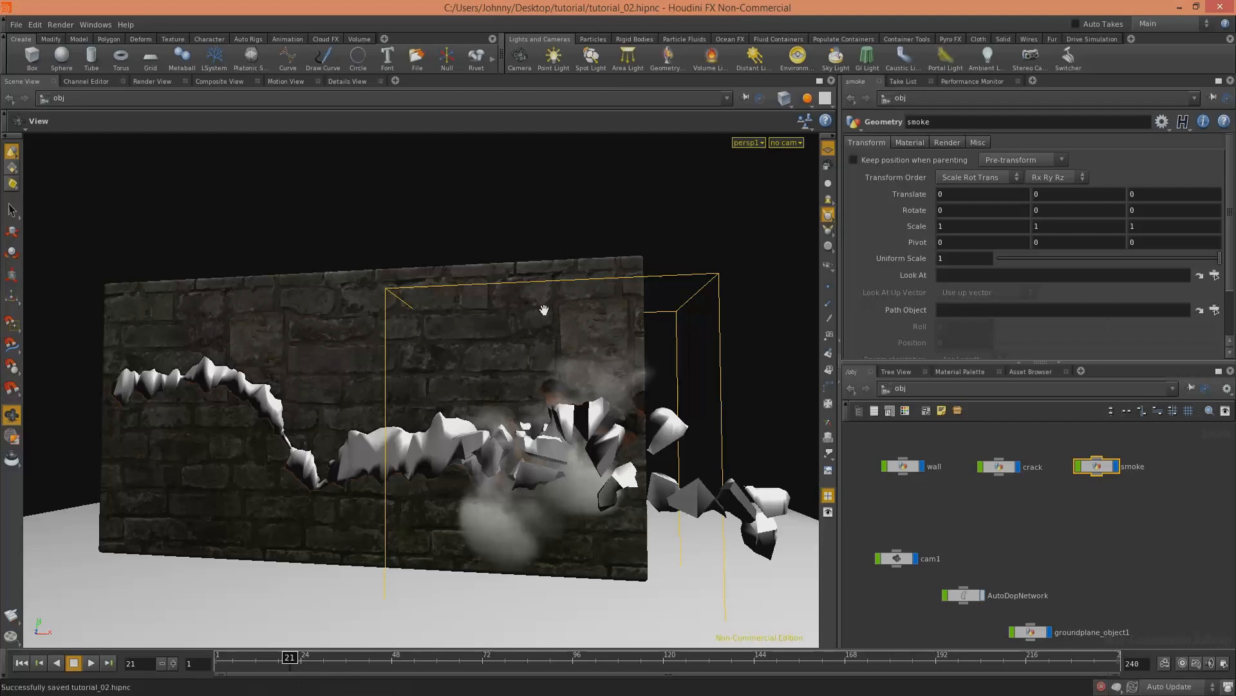
key(ctrl+s)
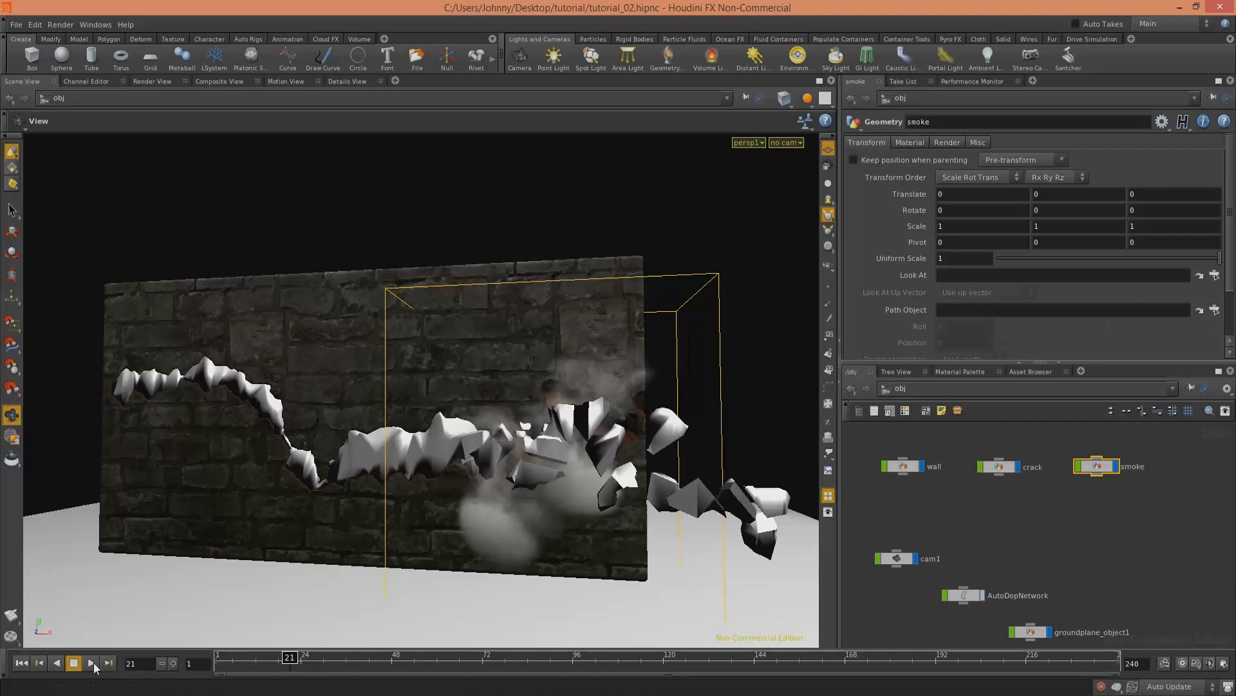
click(29, 665)
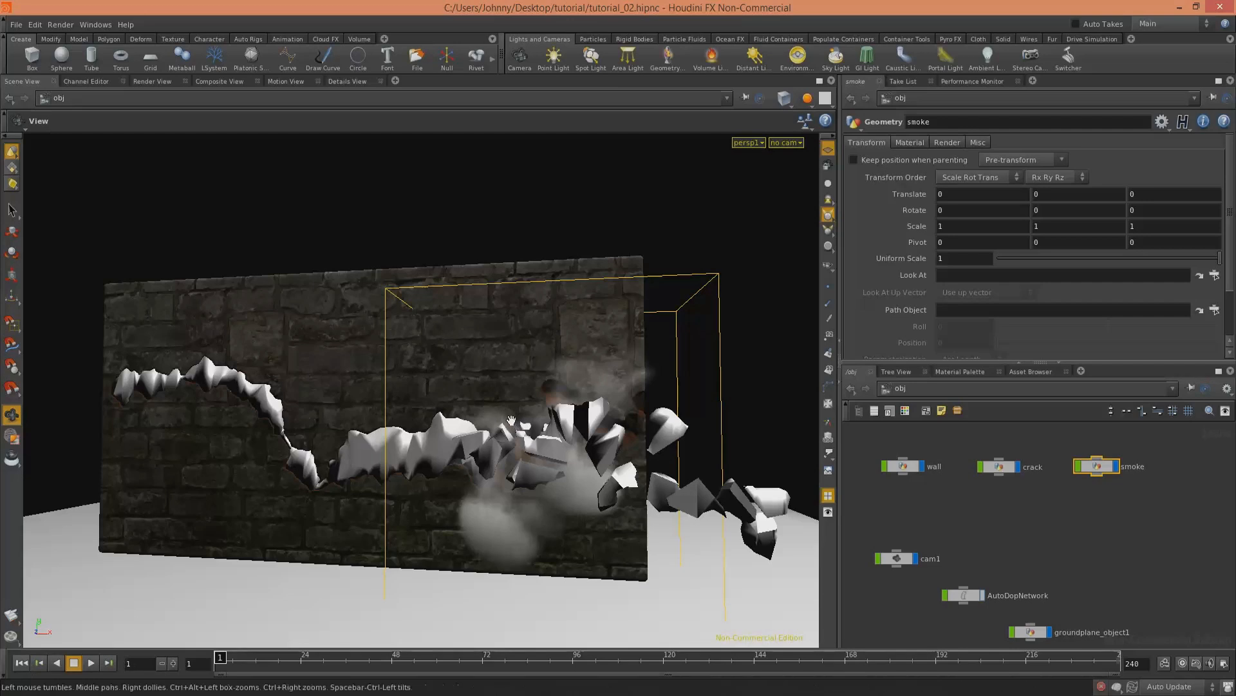
mouse_move(531, 442)
mouse_down()
mouse_move(593, 431)
mouse_move(516, 429)
mouse_up()
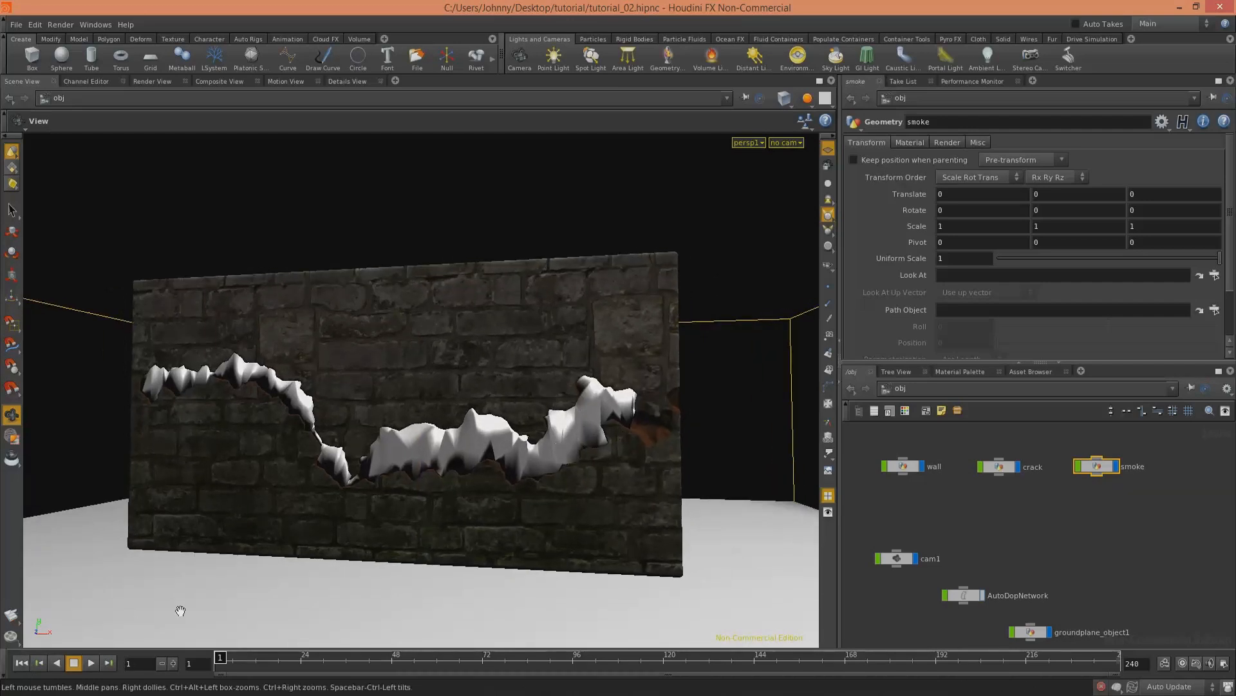
Step: Add a displayed Vertex node below merge1 inside the crack object and set its normal option to Cusp Normal
click(1012, 474)
double_click(1012, 474)
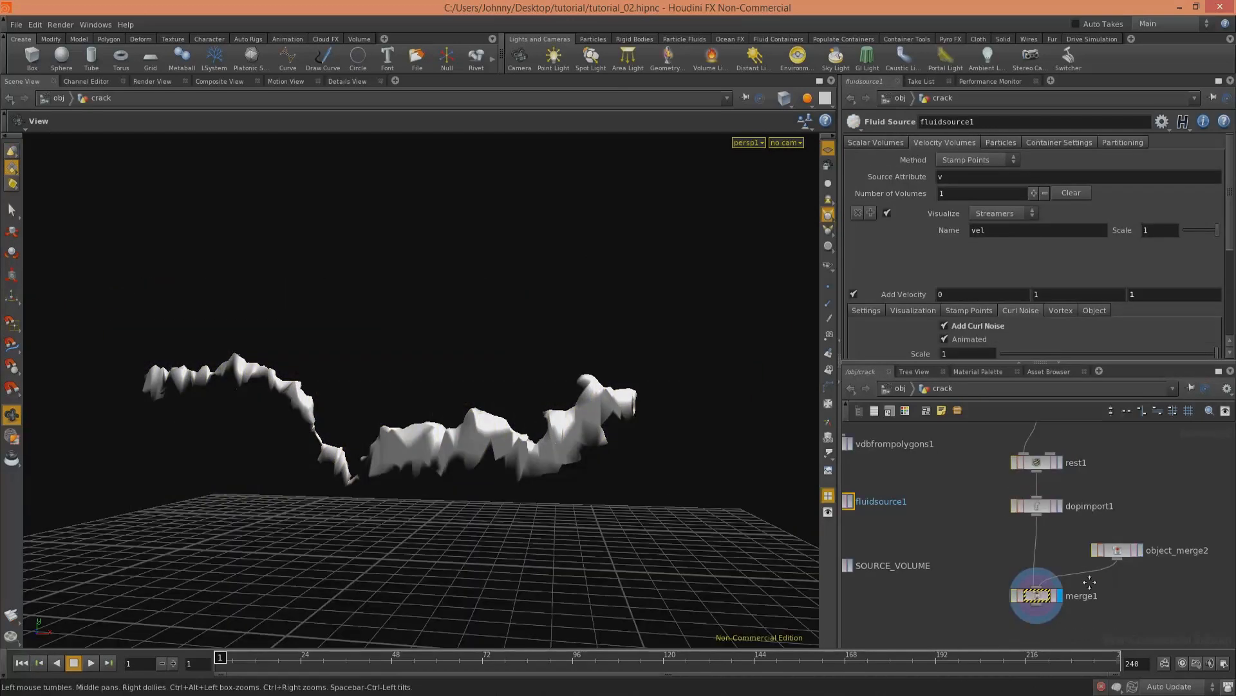
key(Tab)
text(null)
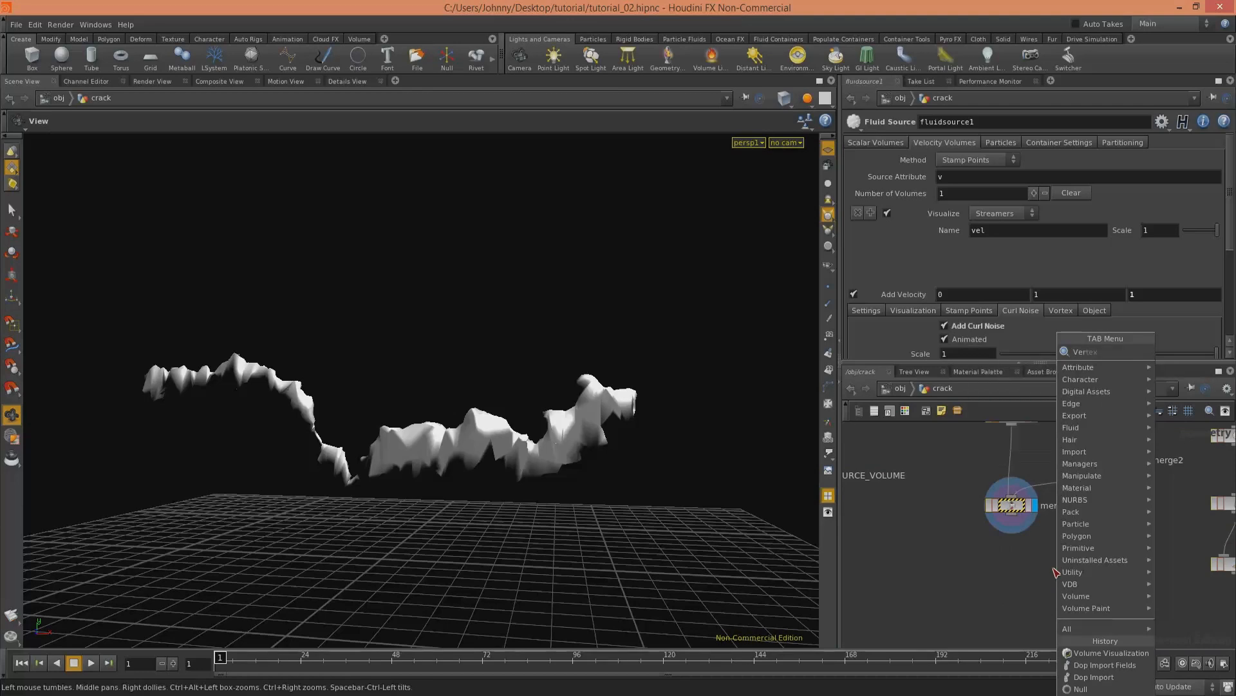
key(Return)
click(1008, 573)
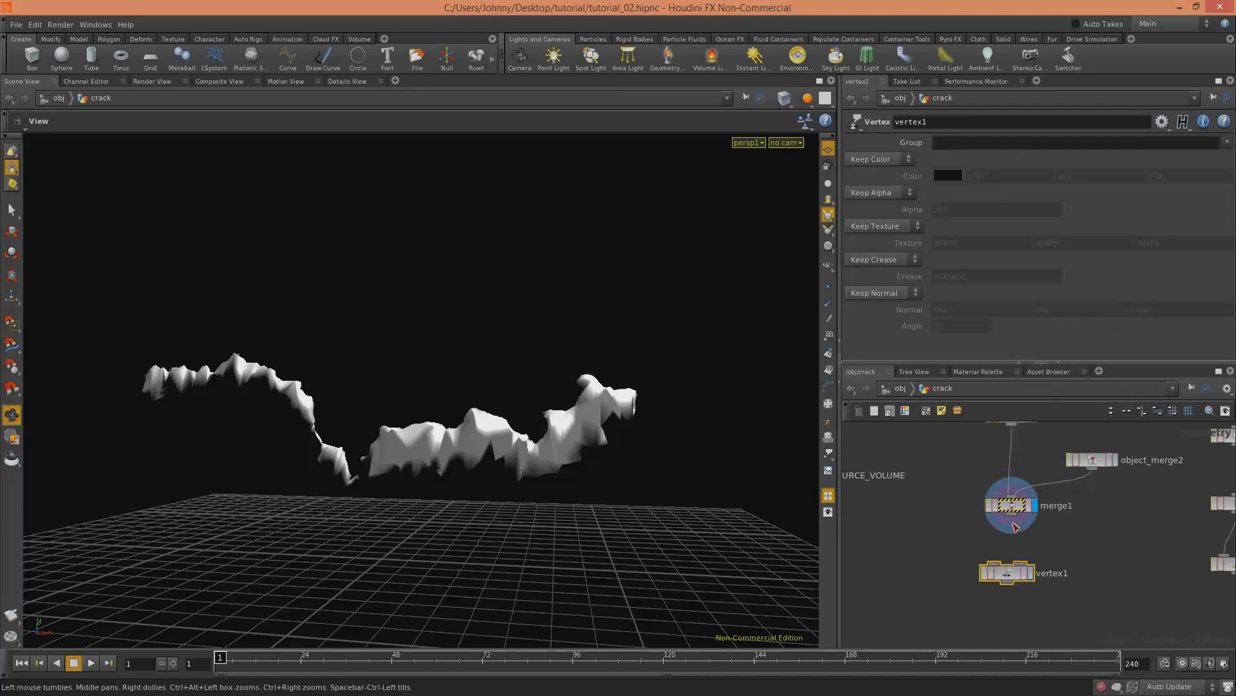
click(1031, 574)
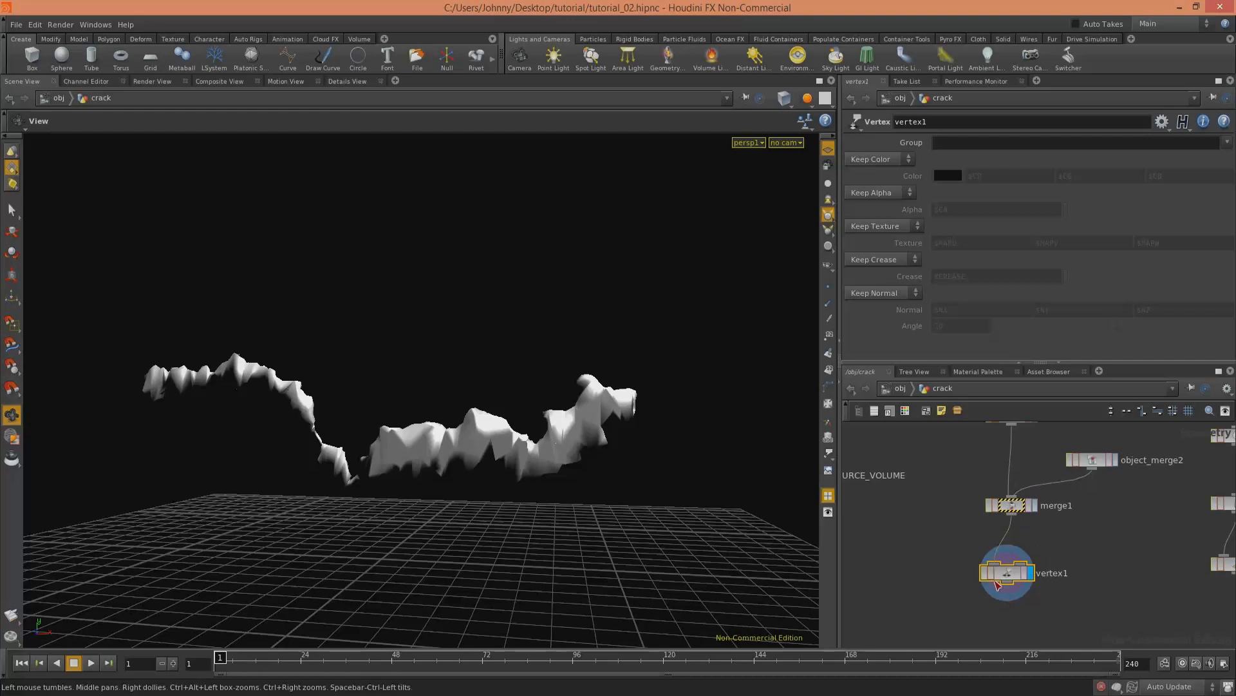
click(882, 296)
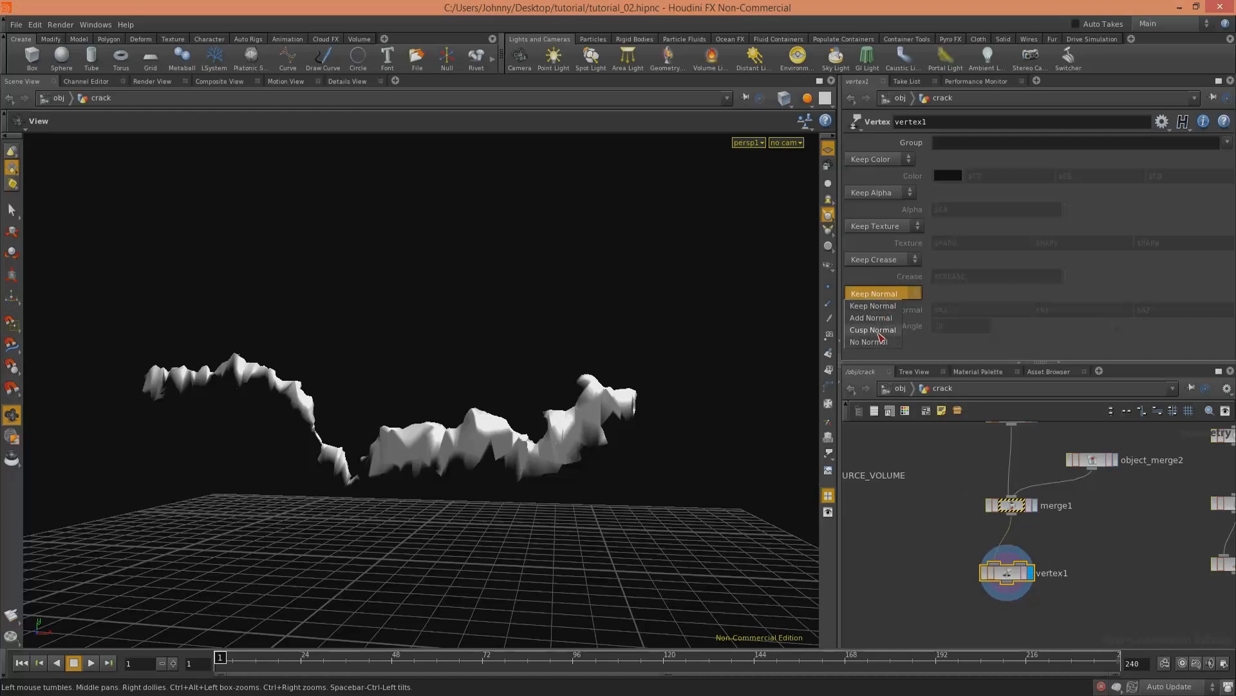
click(882, 341)
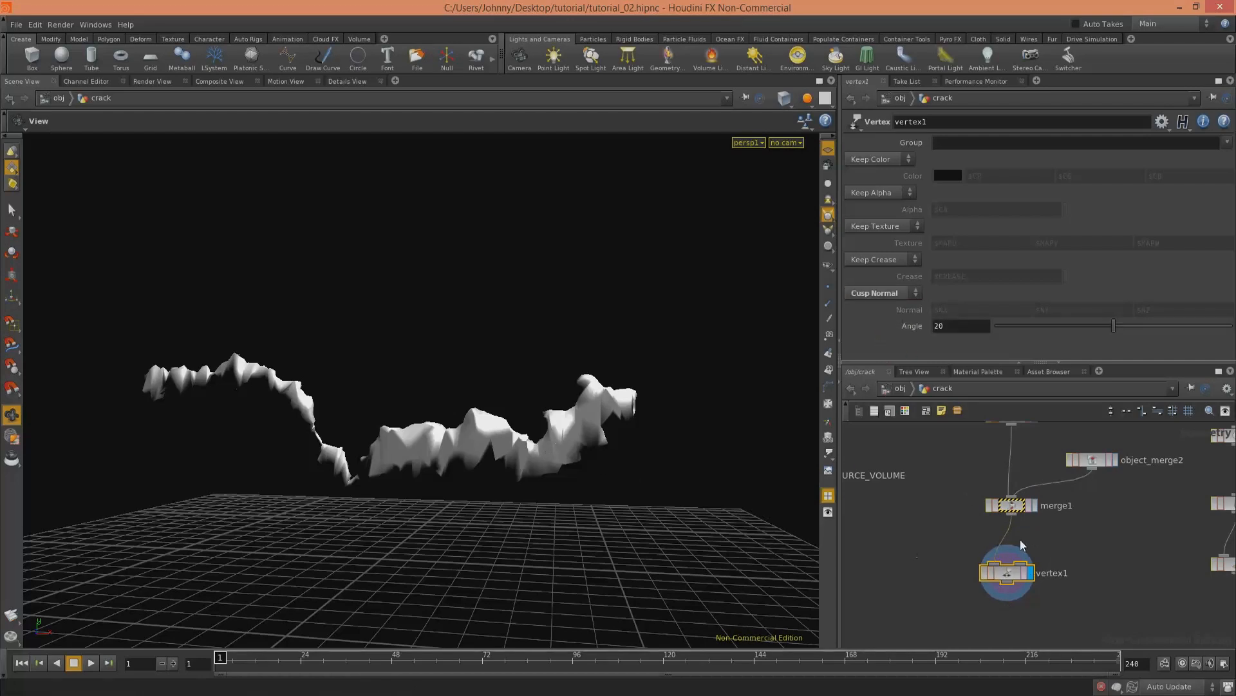
Step: Insert an Unpack node between merge1 and the Vertex node in the crack network
middle_drag(1085, 536, 1049, 626)
middle_drag(1008, 536, 989, 438)
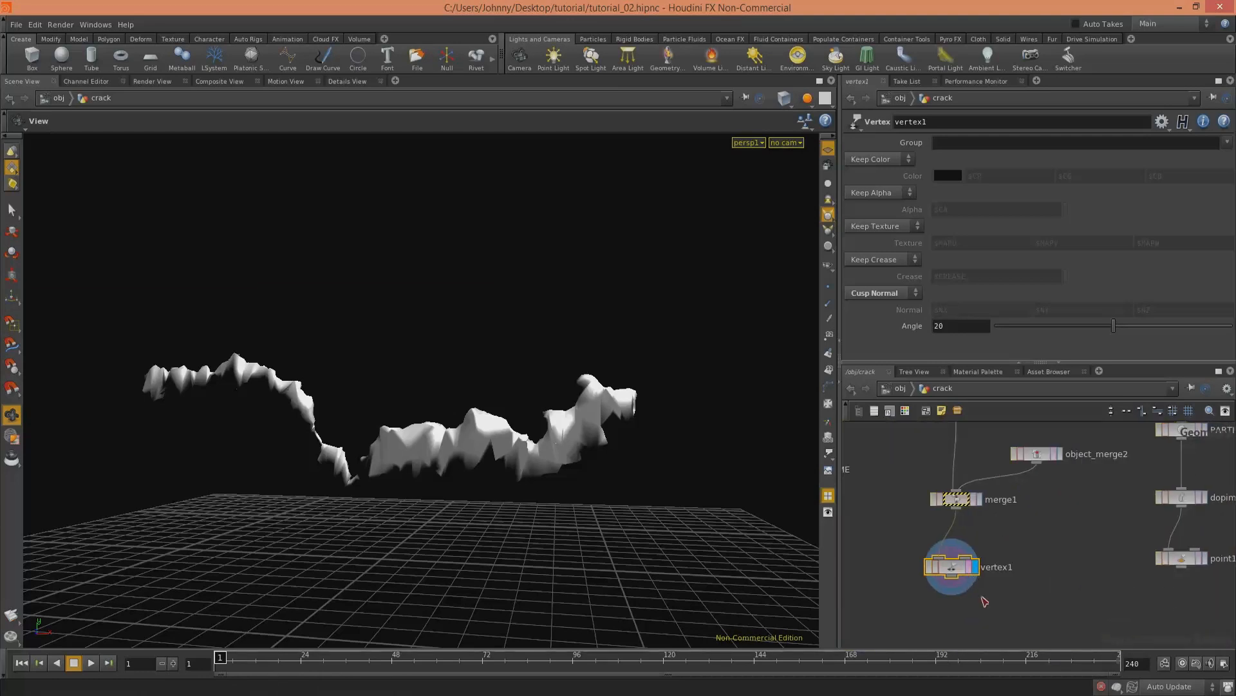
middle_drag(999, 523, 985, 582)
click(1023, 515)
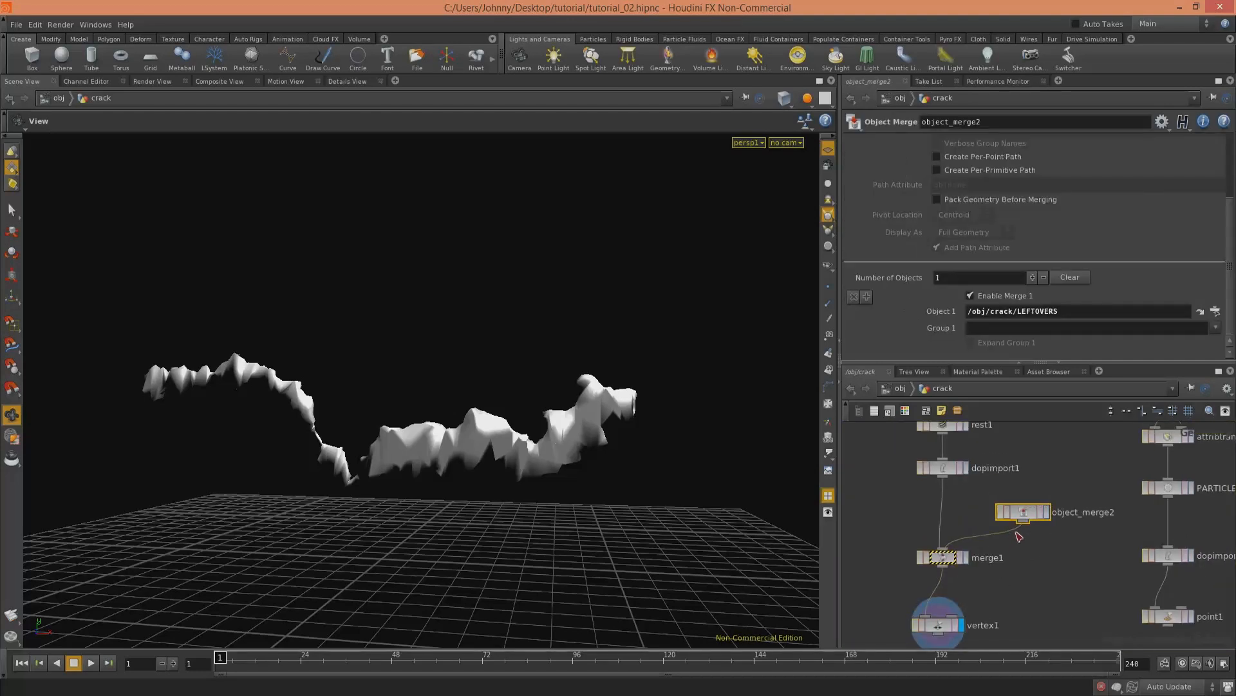
middle_drag(1023, 538, 1012, 481)
click(928, 570)
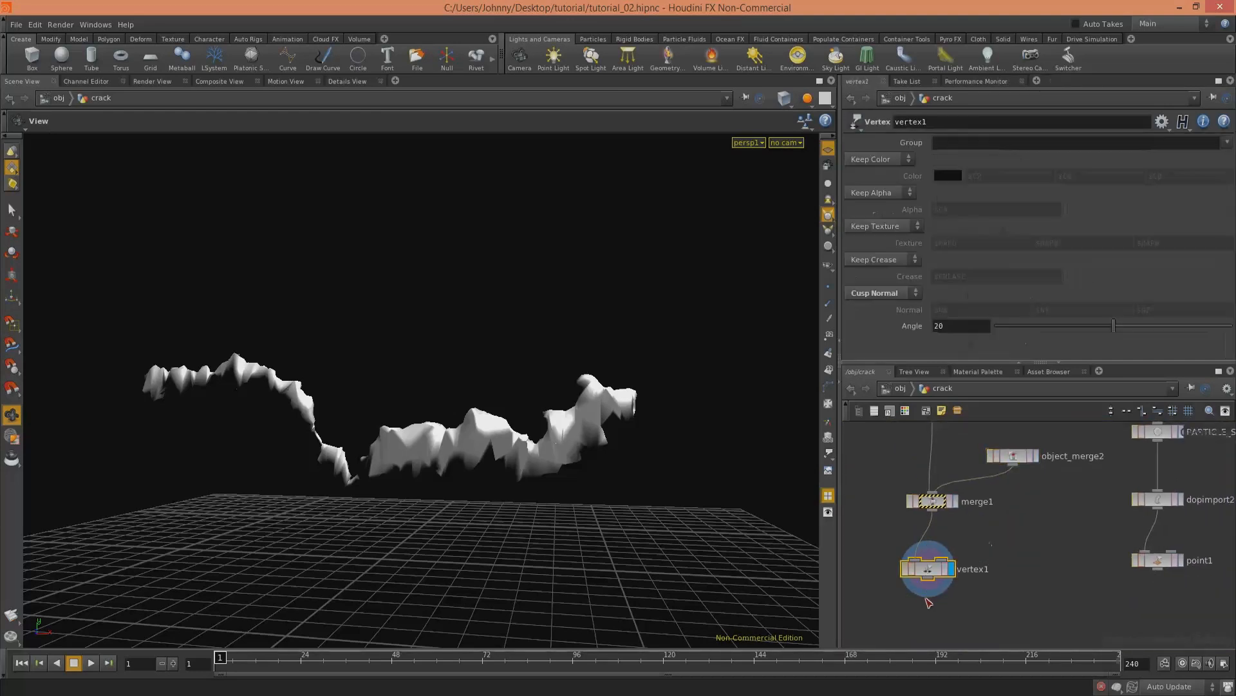
middle_drag(988, 545, 996, 521)
key(Tab)
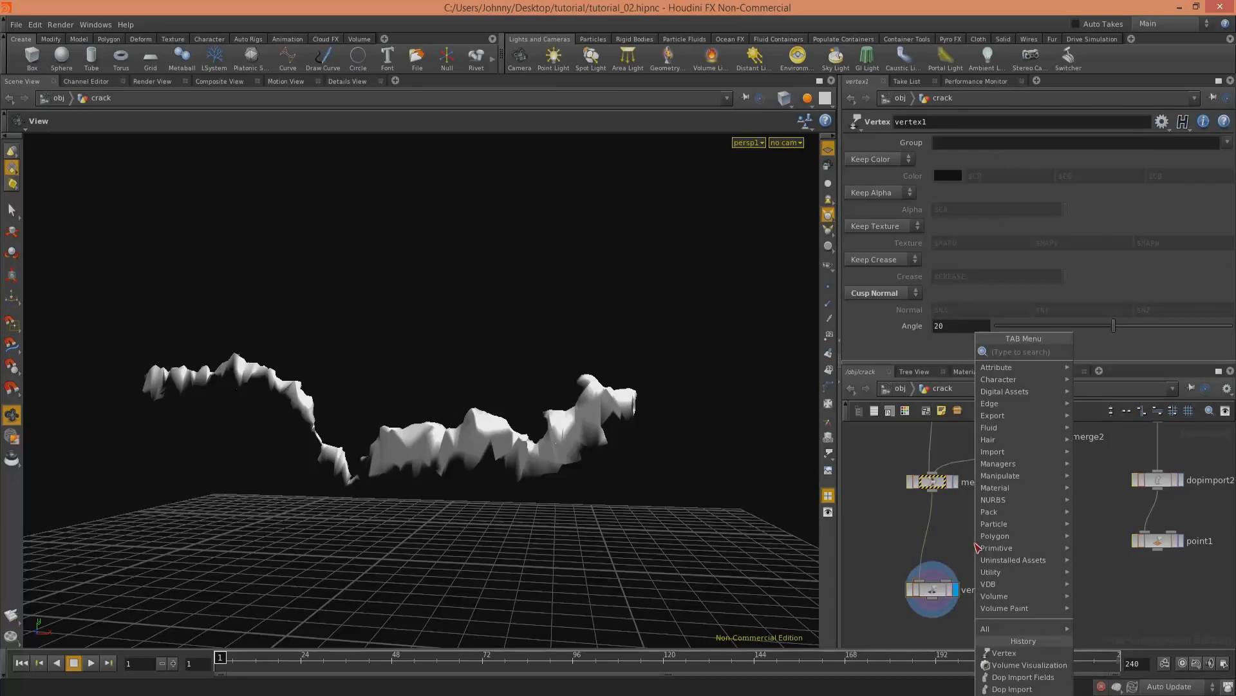
text(u)
key(Down)
key(Return)
click(927, 539)
drag(610, 483, 573, 452)
Step: Examine the crack geometry's UVs in the UV viewport and return to the perspective view
middle_drag(1021, 584, 976, 681)
scroll(962, 604, down, 5)
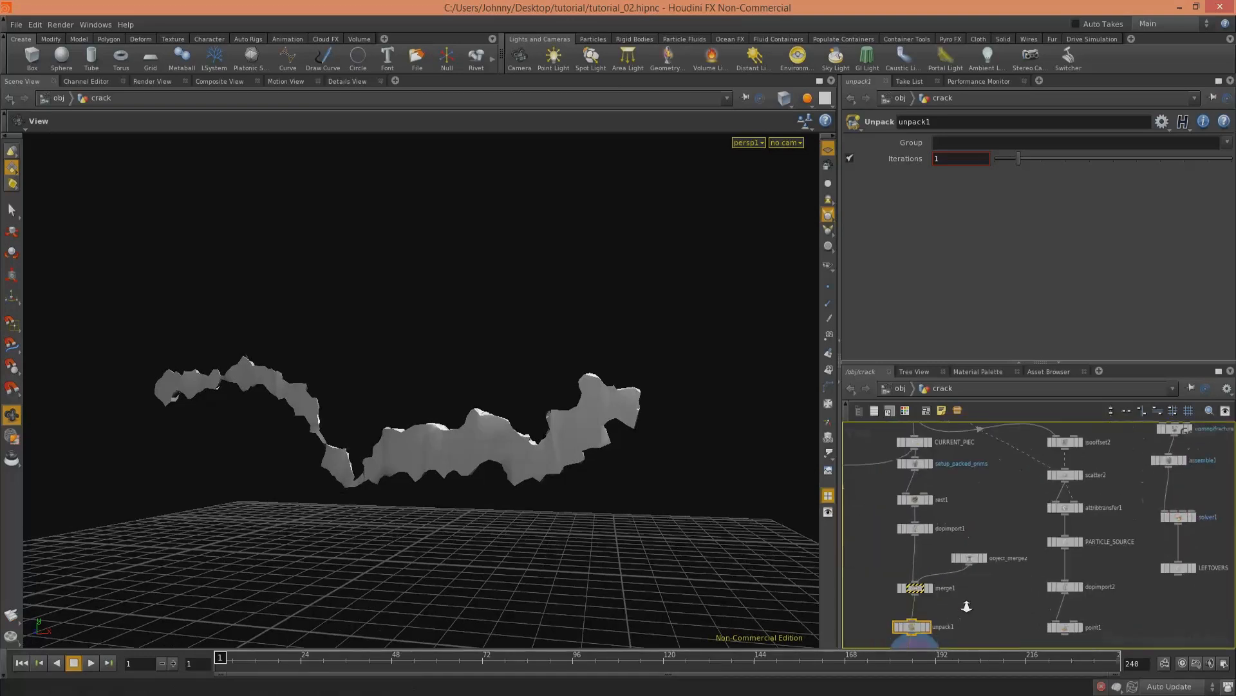
middle_drag(966, 607, 965, 563)
key(space+5)
scroll(210, 563, down, 15)
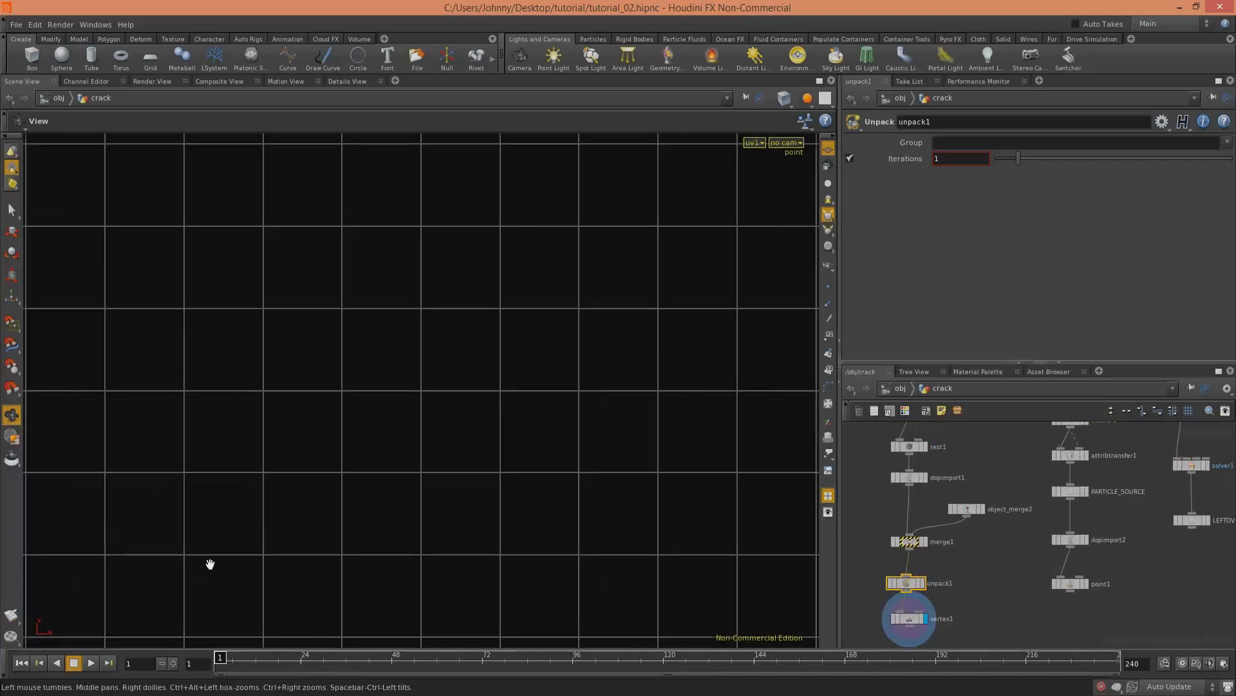
right_drag(350, 443, 115, 524)
key(space+1)
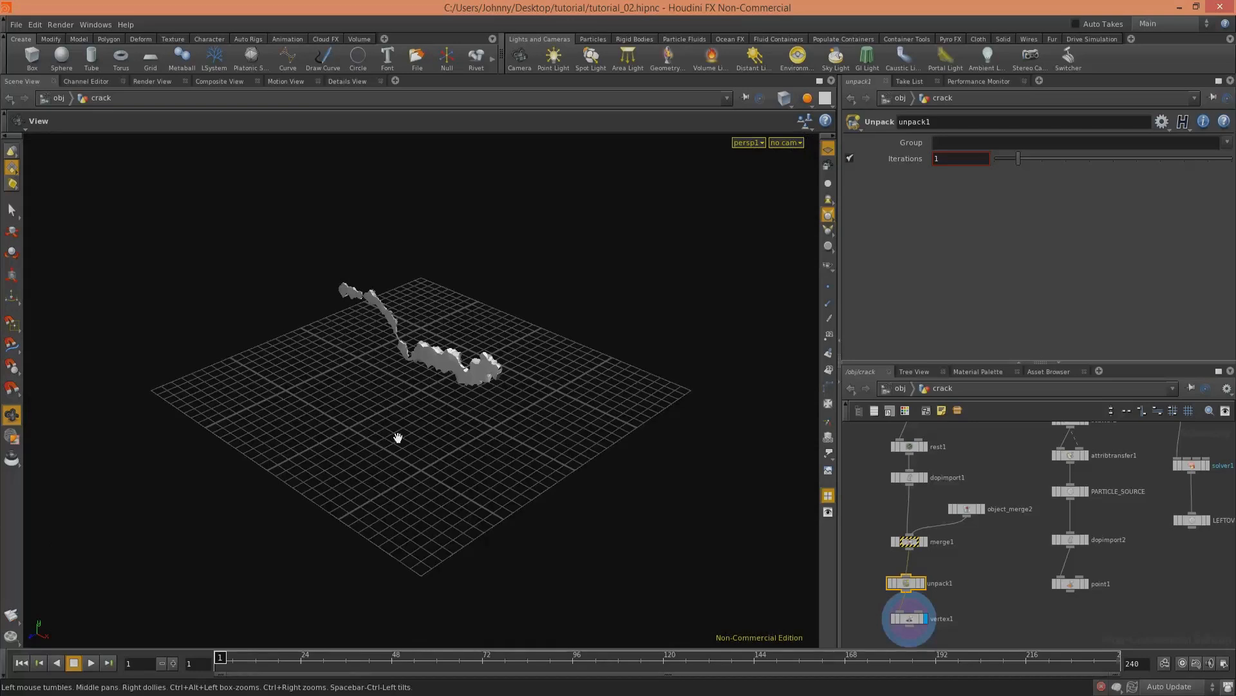
key(space+5)
scroll(444, 417, down, 6)
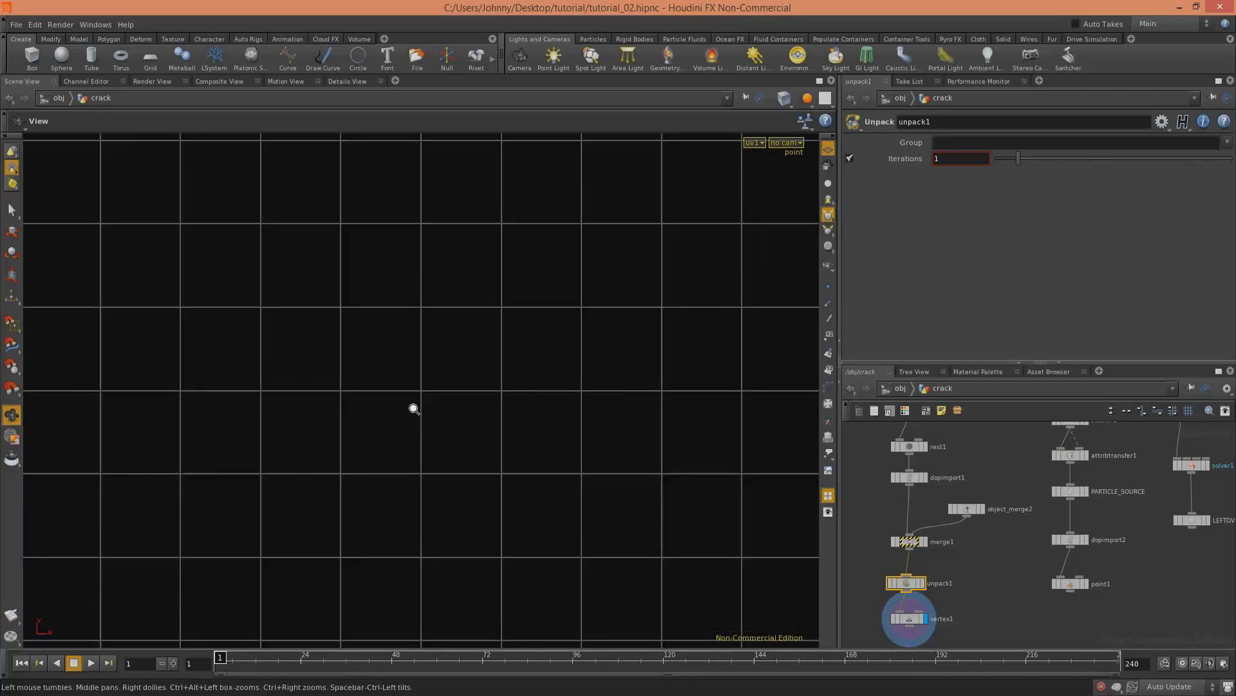
key(space+1)
mouse_move(999, 472)
middle_down()
mouse_move(983, 622)
mouse_move(977, 552)
middle_up()
mouse_move(979, 609)
middle_down()
mouse_move(980, 485)
mouse_move(957, 451)
middle_up()
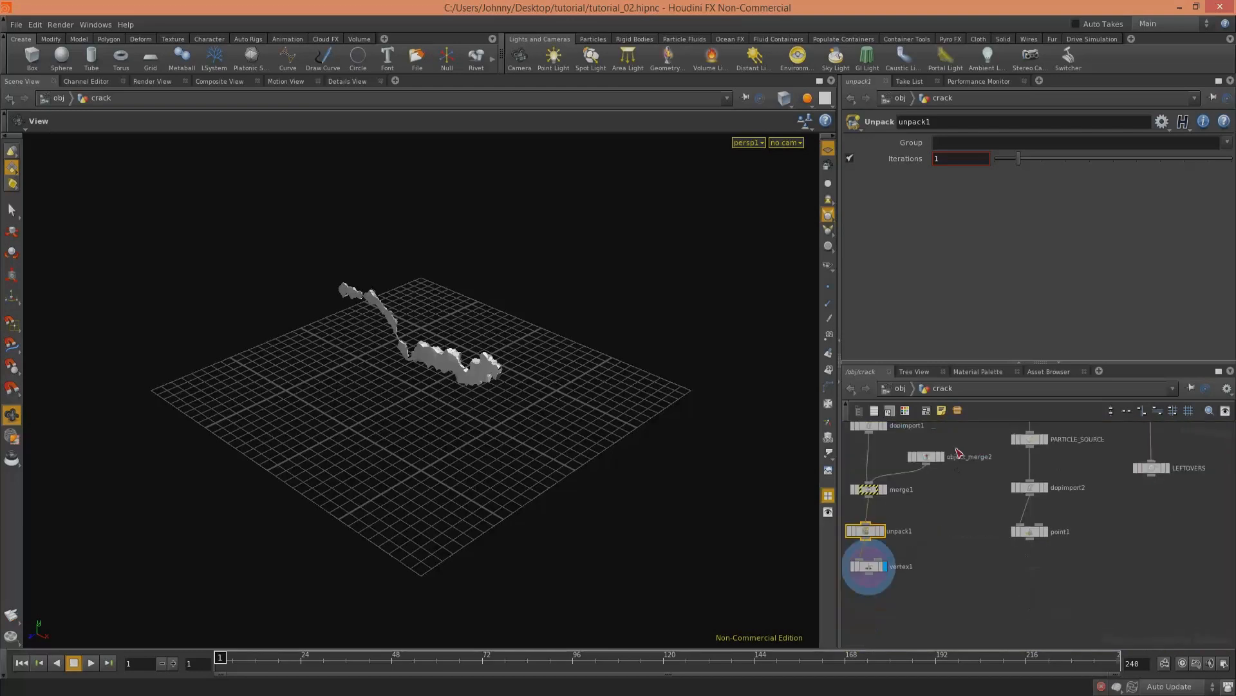
Step: Go back to the object level and briefly play the simulation to check the crack pieces in the wall
click(901, 388)
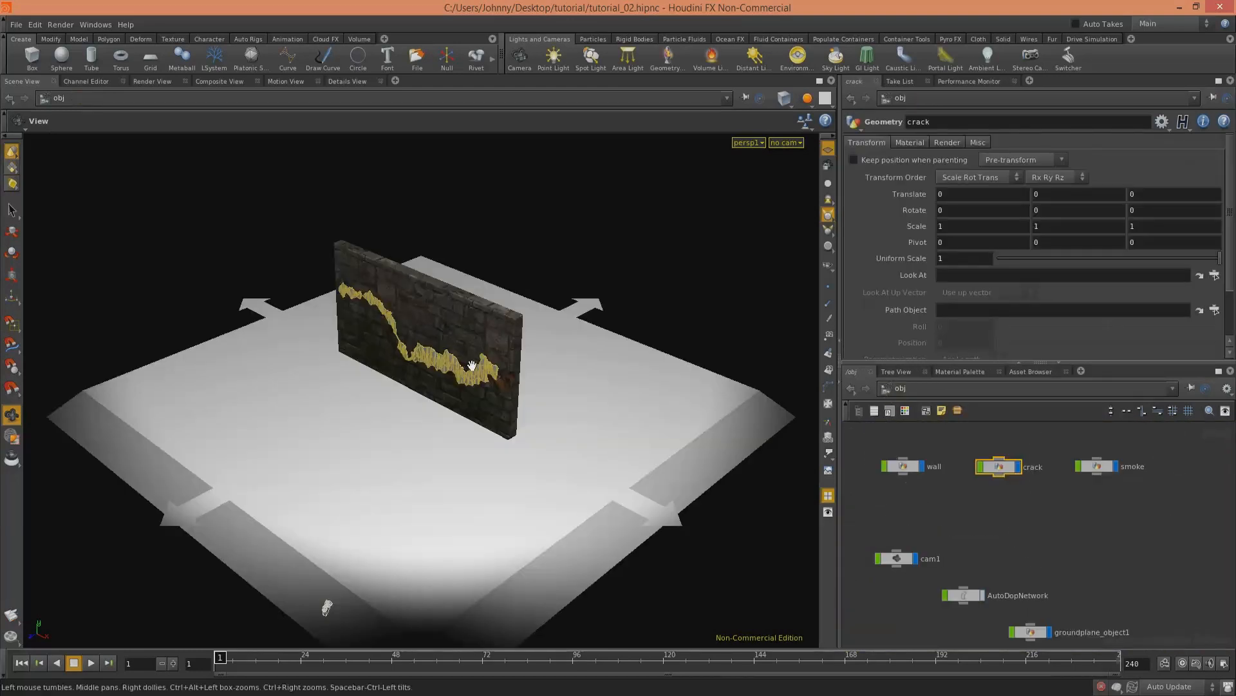
drag(495, 406, 663, 328)
right_drag(662, 328, 642, 372)
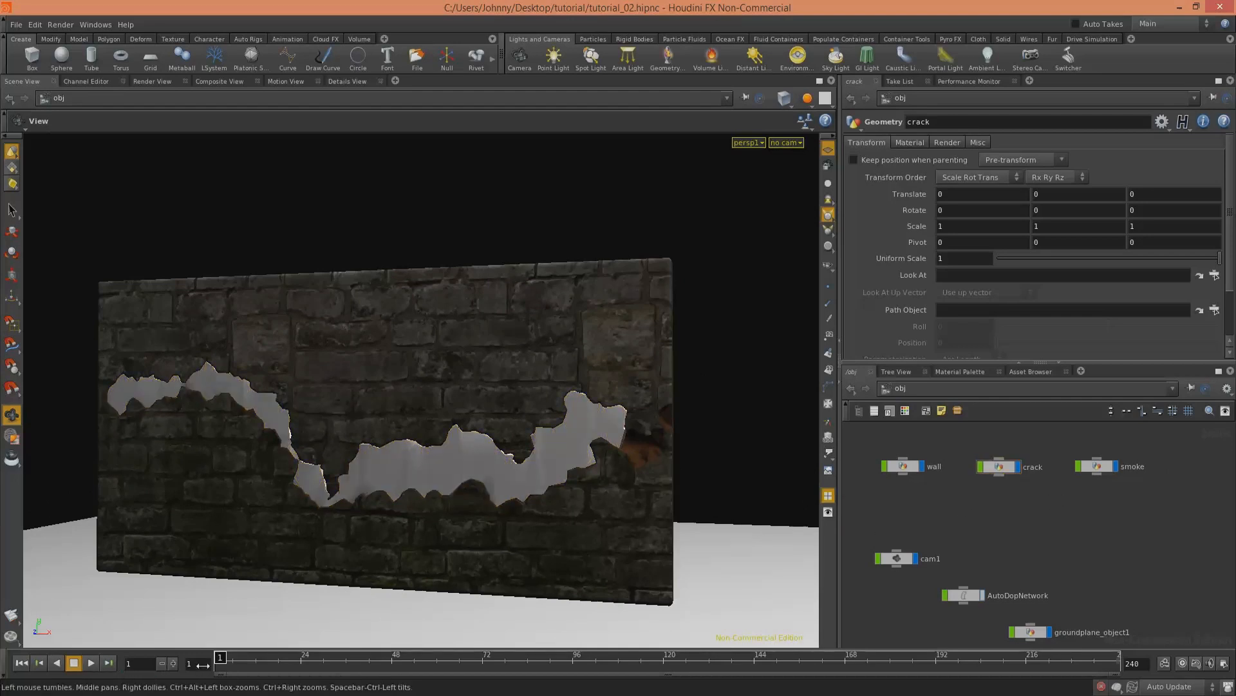
click(91, 664)
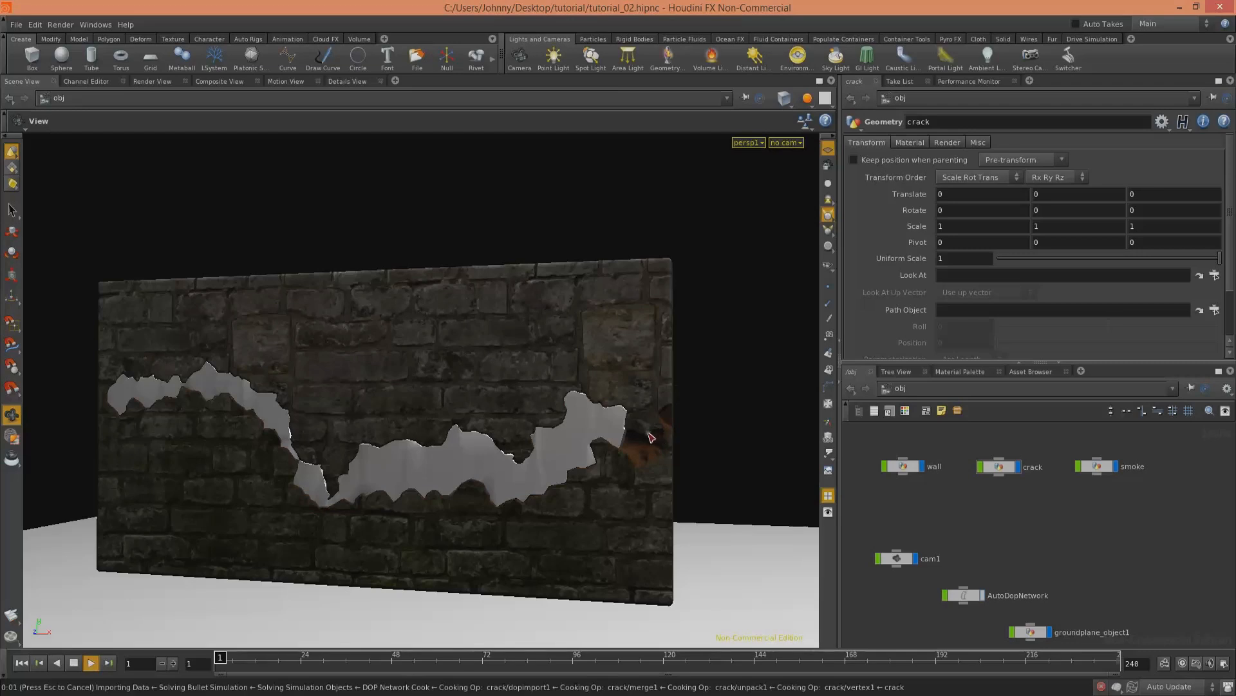
click(73, 662)
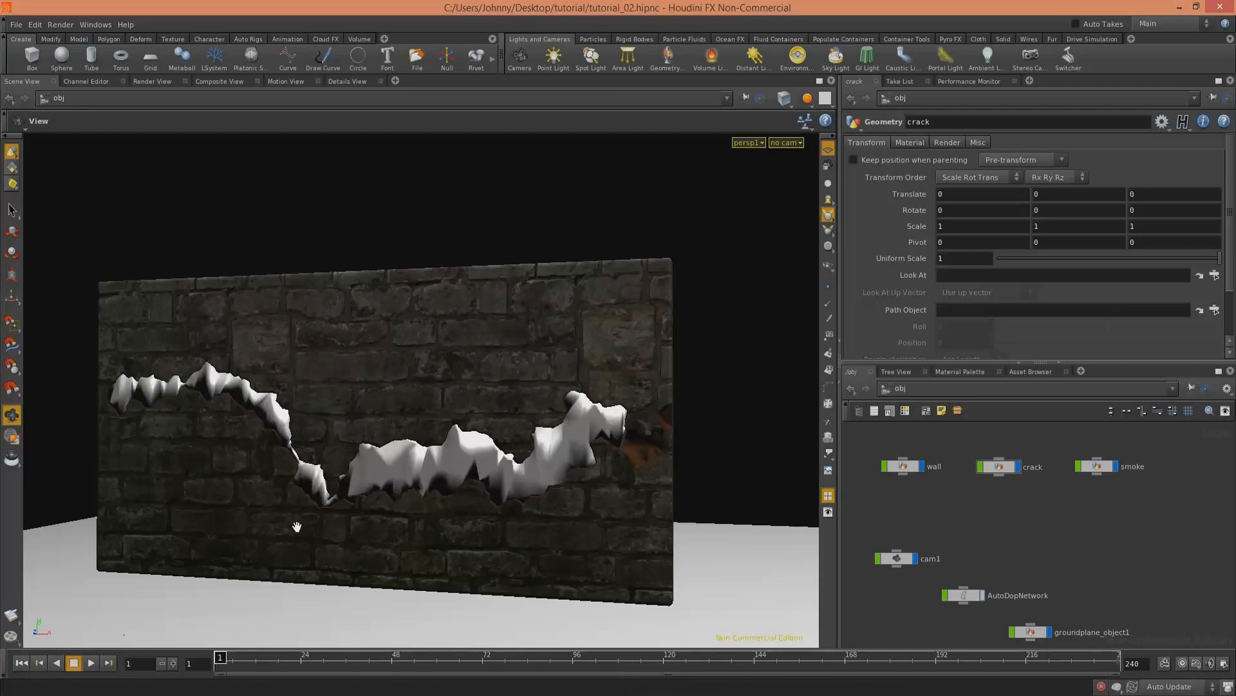
middle_drag(973, 531, 979, 524)
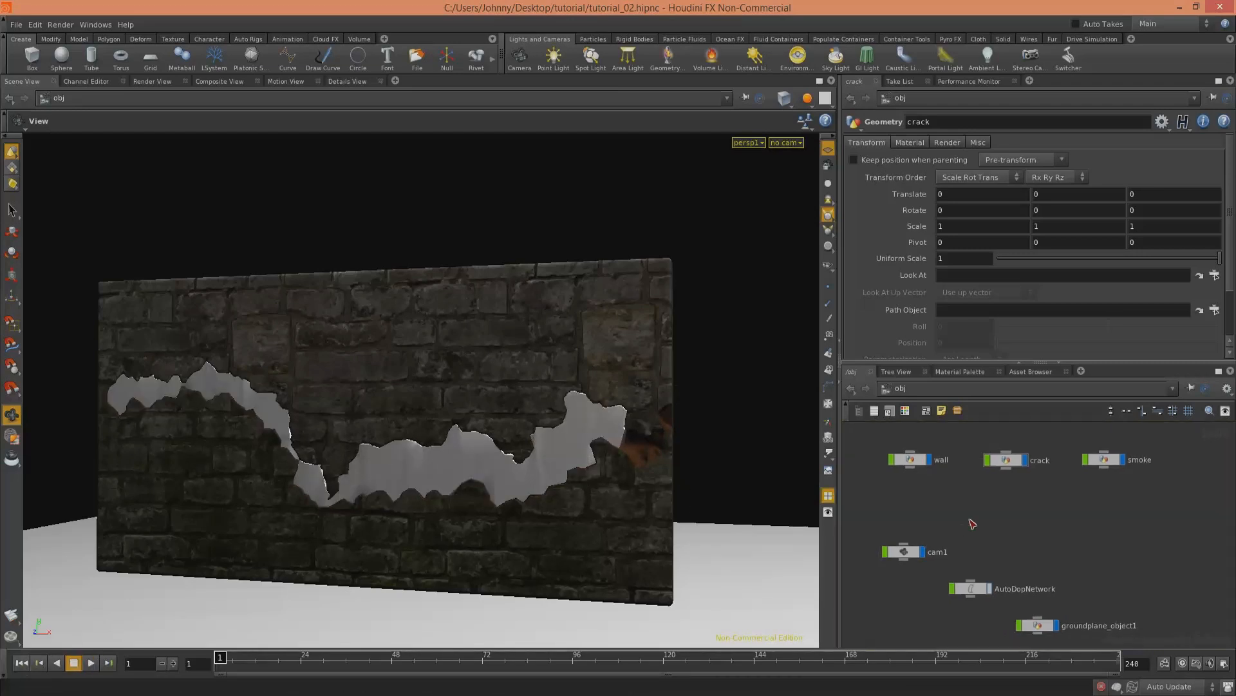
Step: Set the Cell Point Group of voronoifracture1 in the crack network to $F - 1
double_click(1006, 483)
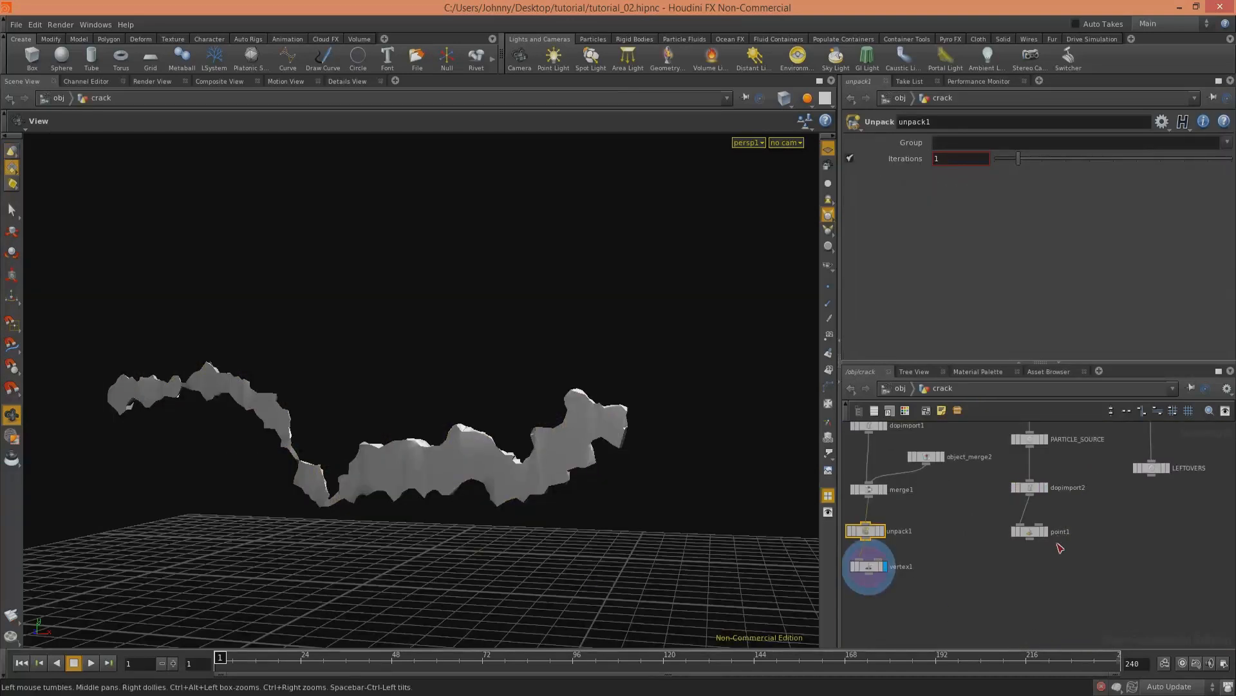
scroll(1060, 548, up, 10)
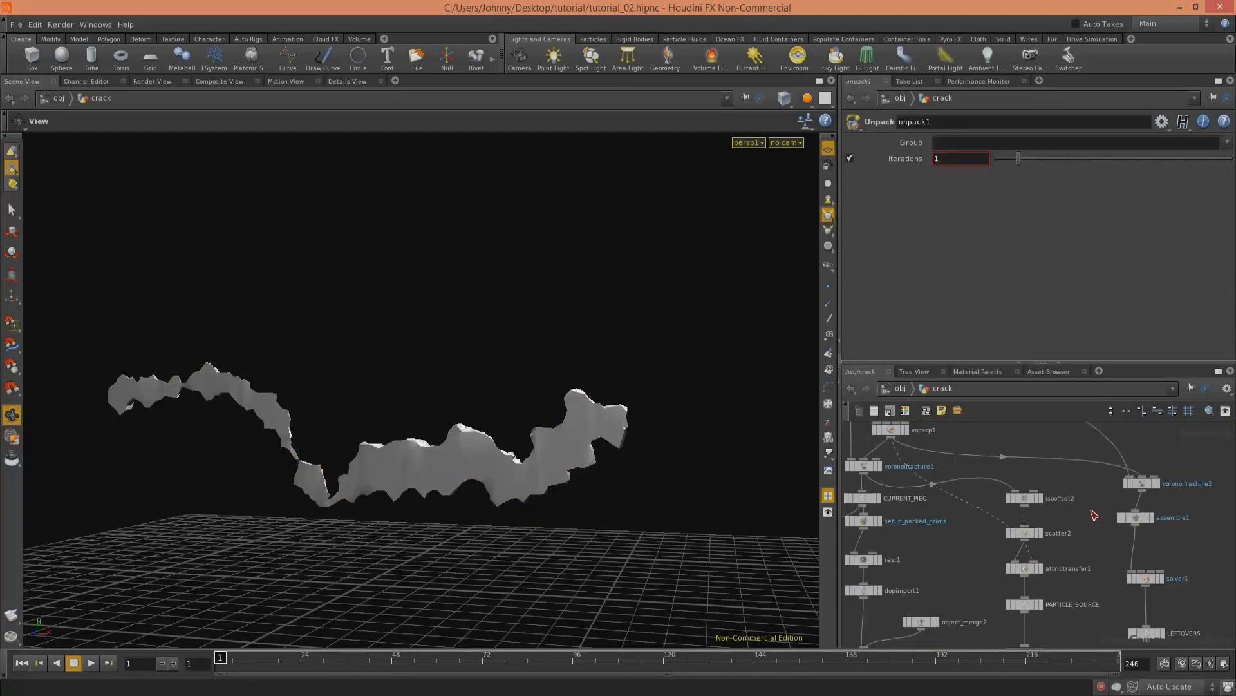
scroll(1094, 515, up, 6)
click(864, 563)
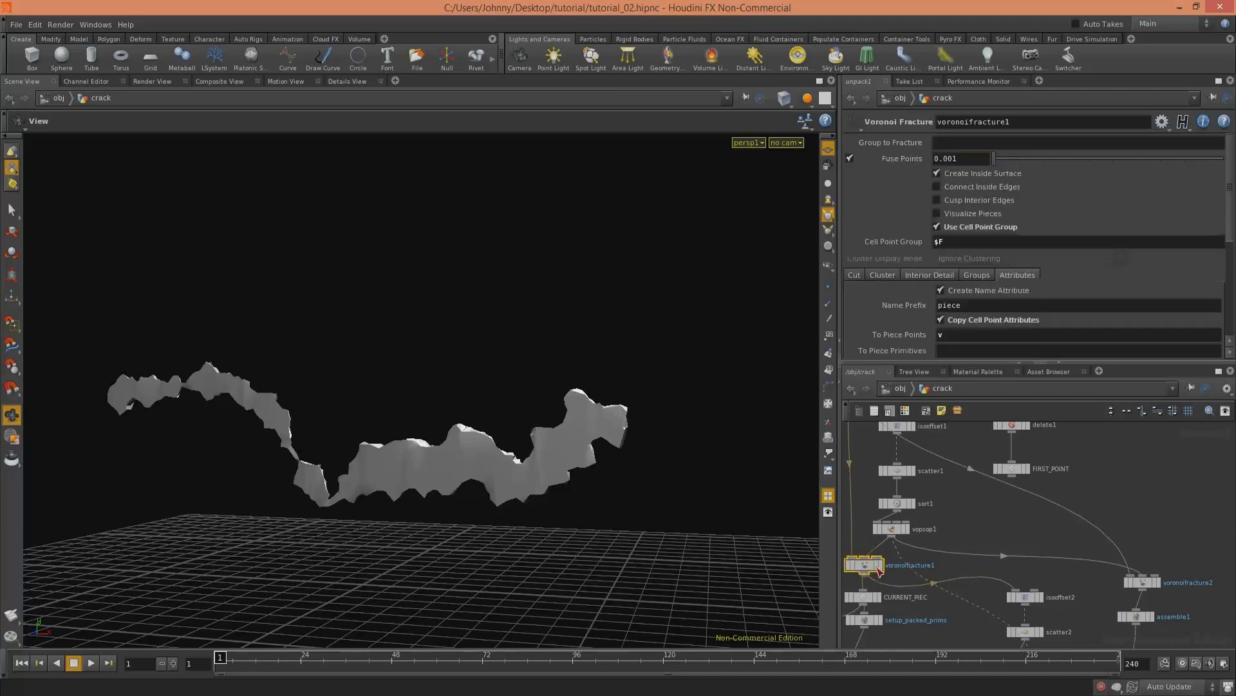
click(950, 248)
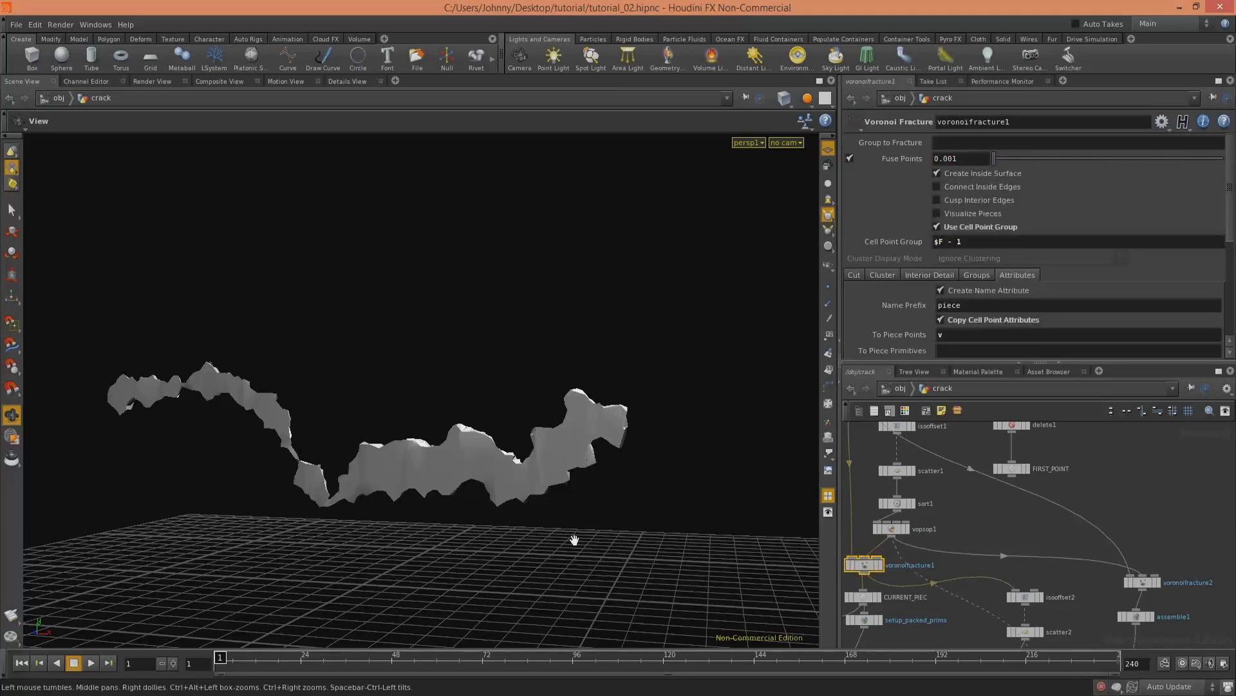
Step: Set the Frame of timeshift1 inside solver1 to $F - 2 and return to the crack network
middle_drag(1147, 528, 1085, 491)
drag(1115, 513, 1087, 543)
middle_drag(1037, 556, 1027, 439)
click(1087, 520)
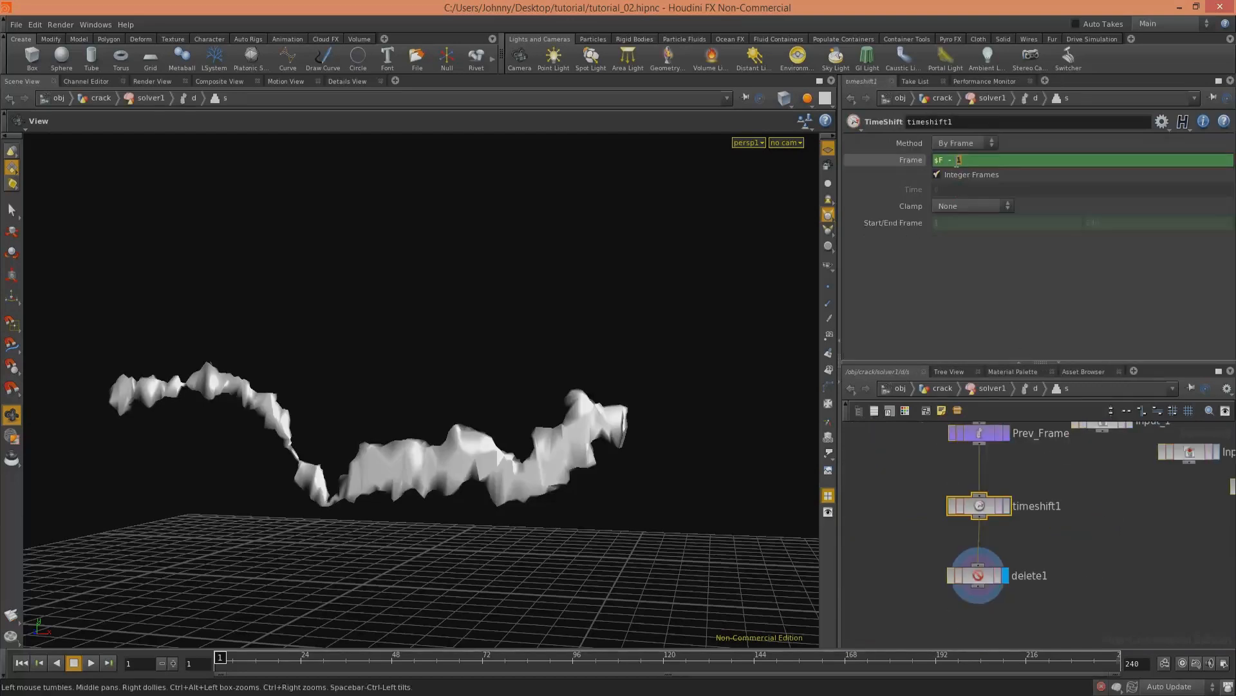
click(1059, 484)
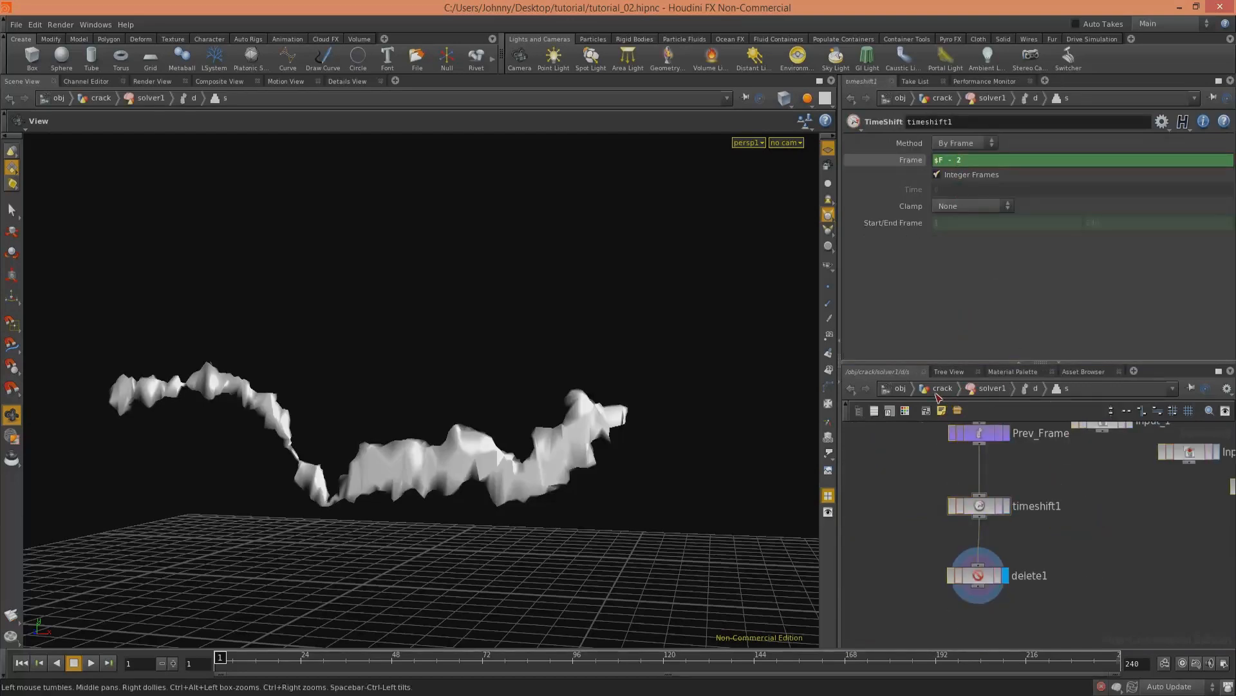
click(925, 391)
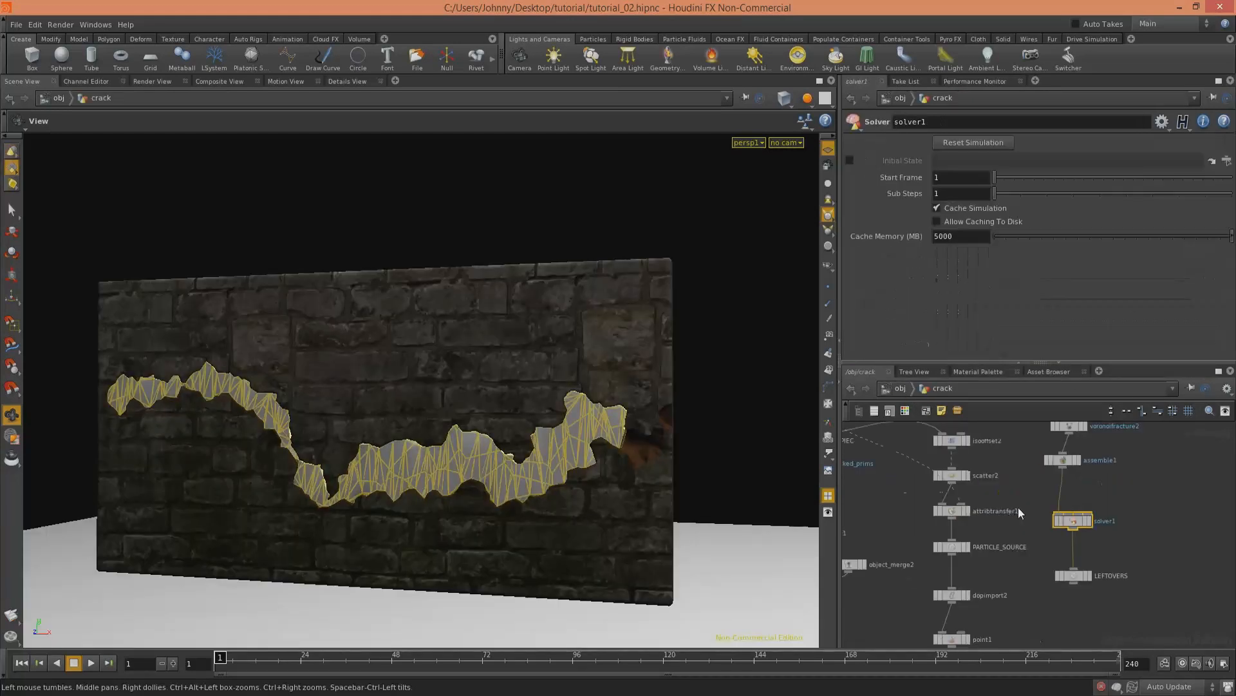
middle_drag(1018, 509, 1033, 653)
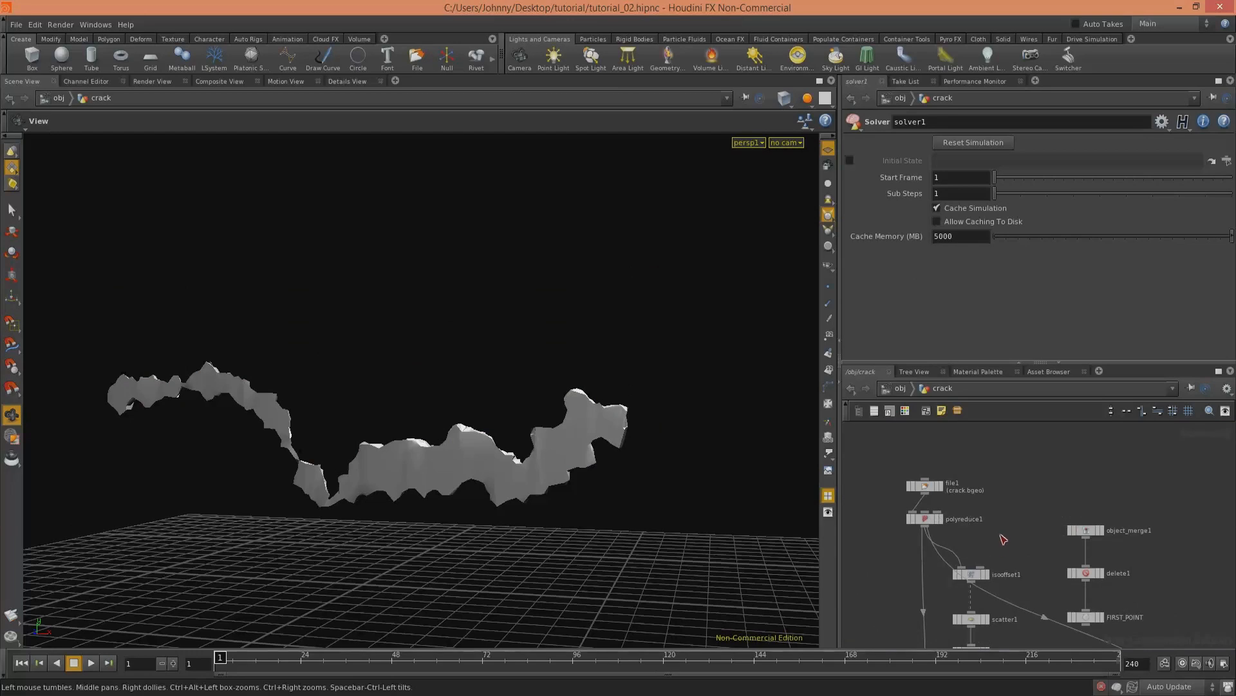
Step: Display the outputs of file1, isooffset1 and vopsop1 in the crack network to check the geometry feeding the fracture
click(941, 487)
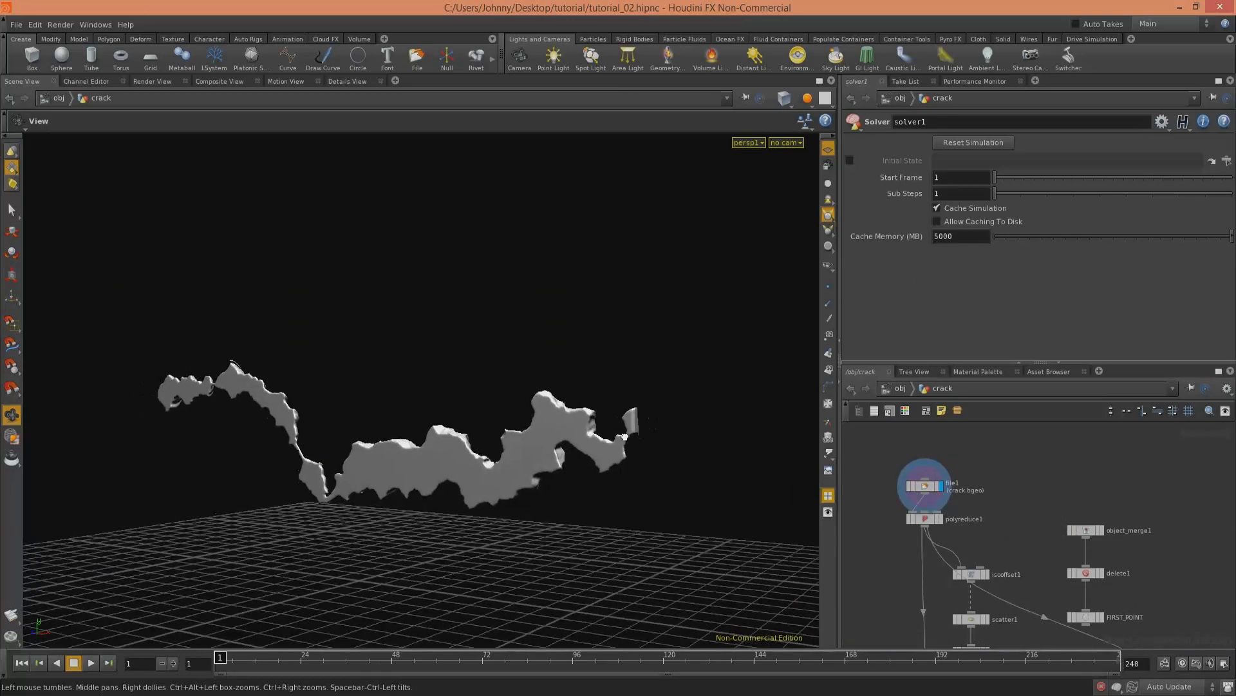
middle_drag(1047, 509, 1039, 424)
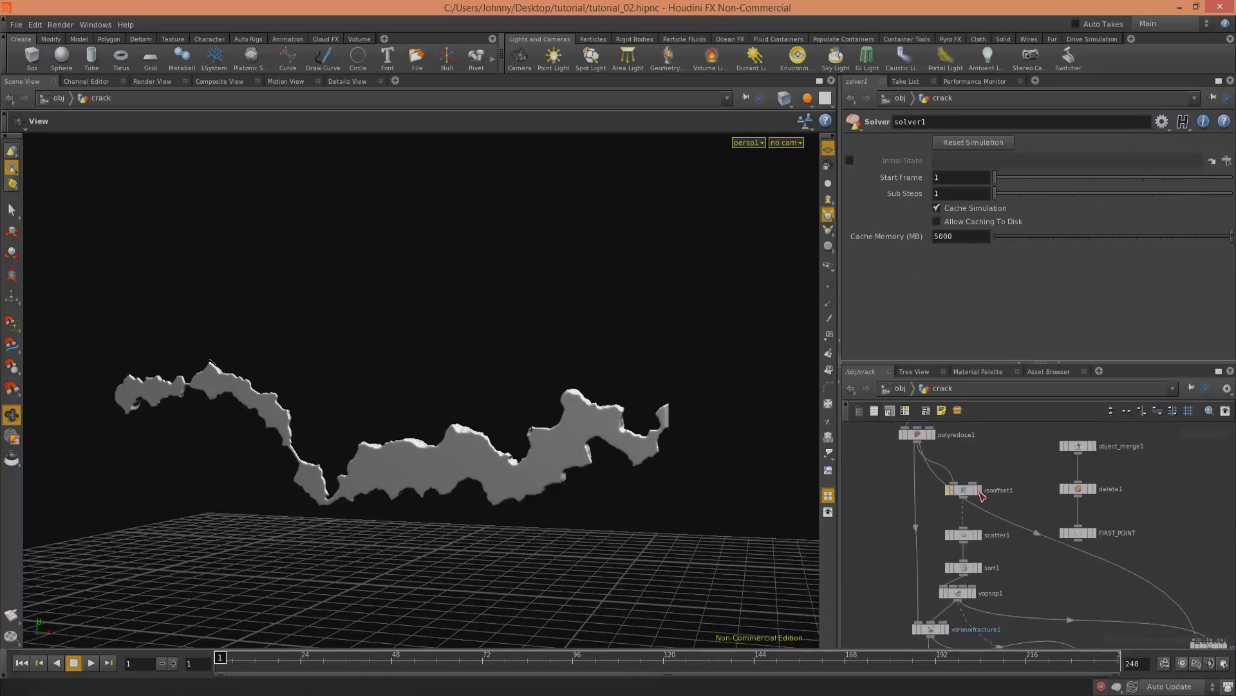
click(980, 491)
middle_drag(1004, 566, 990, 539)
click(974, 527)
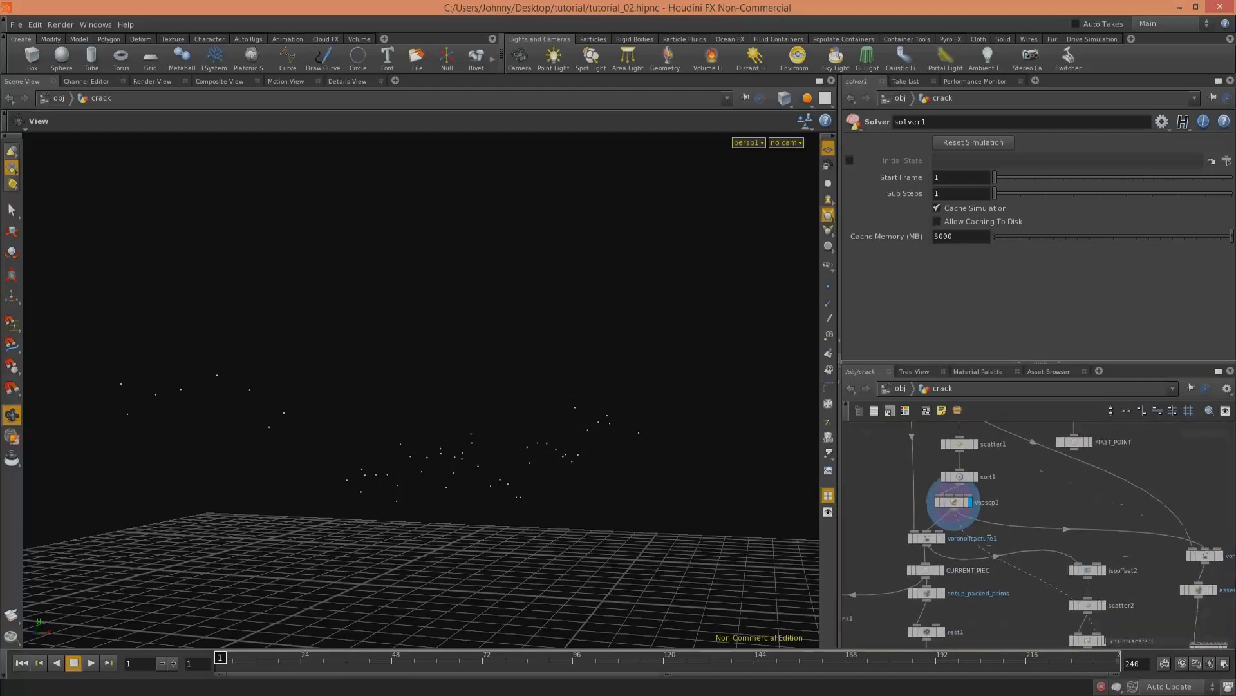
Step: Display voronoifracture1 and set its Cell Point Group to $F
click(943, 538)
click(909, 536)
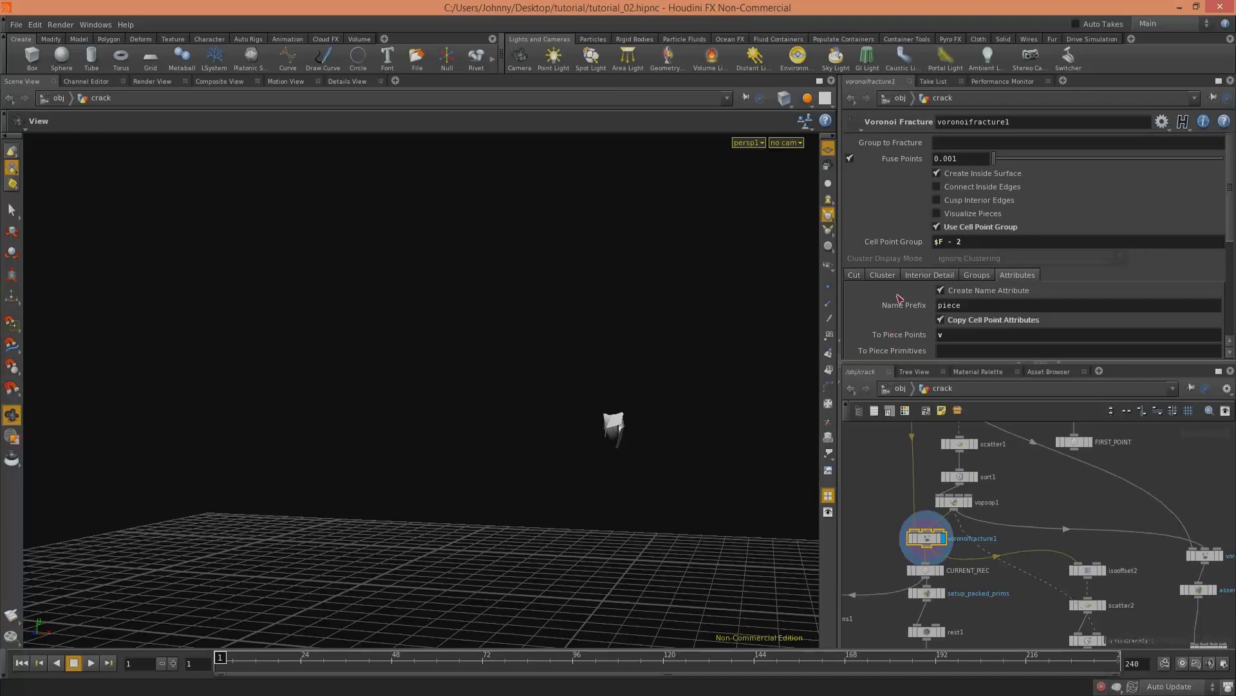
drag(965, 241, 945, 256)
key(BackSpace)
middle_drag(999, 607, 980, 547)
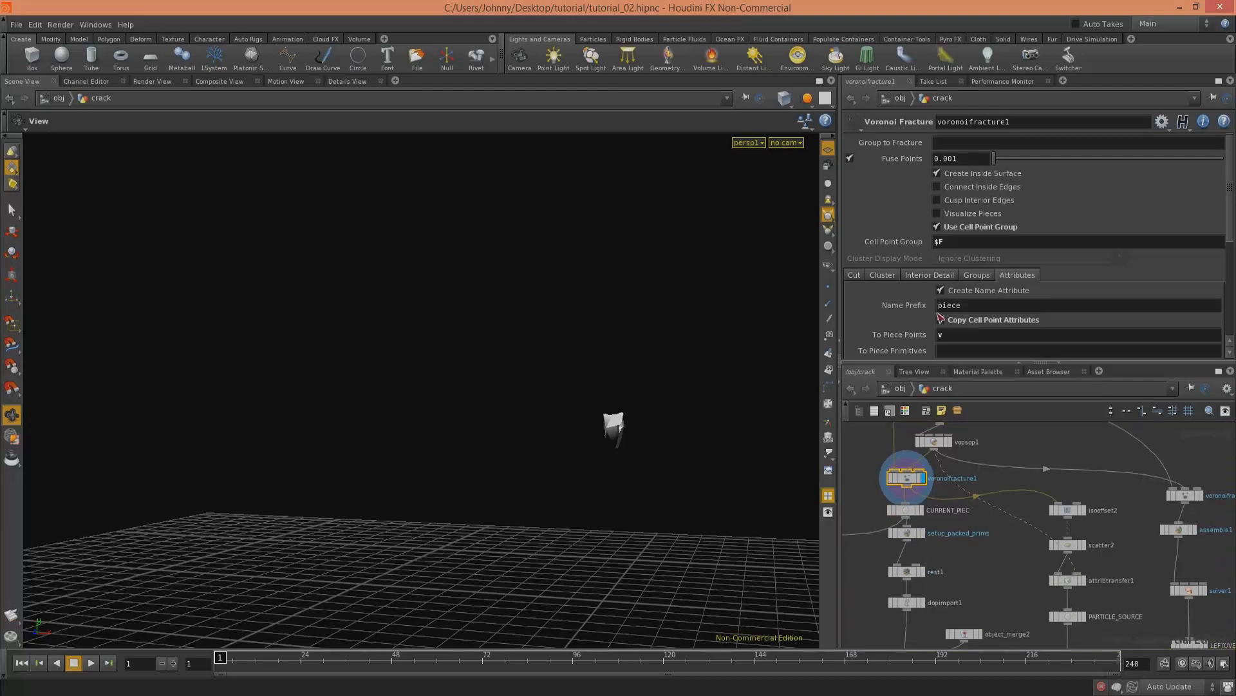
Step: Turn on point numbers and compare the point order produced by scatter1 and sort1
middle_drag(1029, 483, 1029, 571)
middle_drag(680, 491, 612, 500)
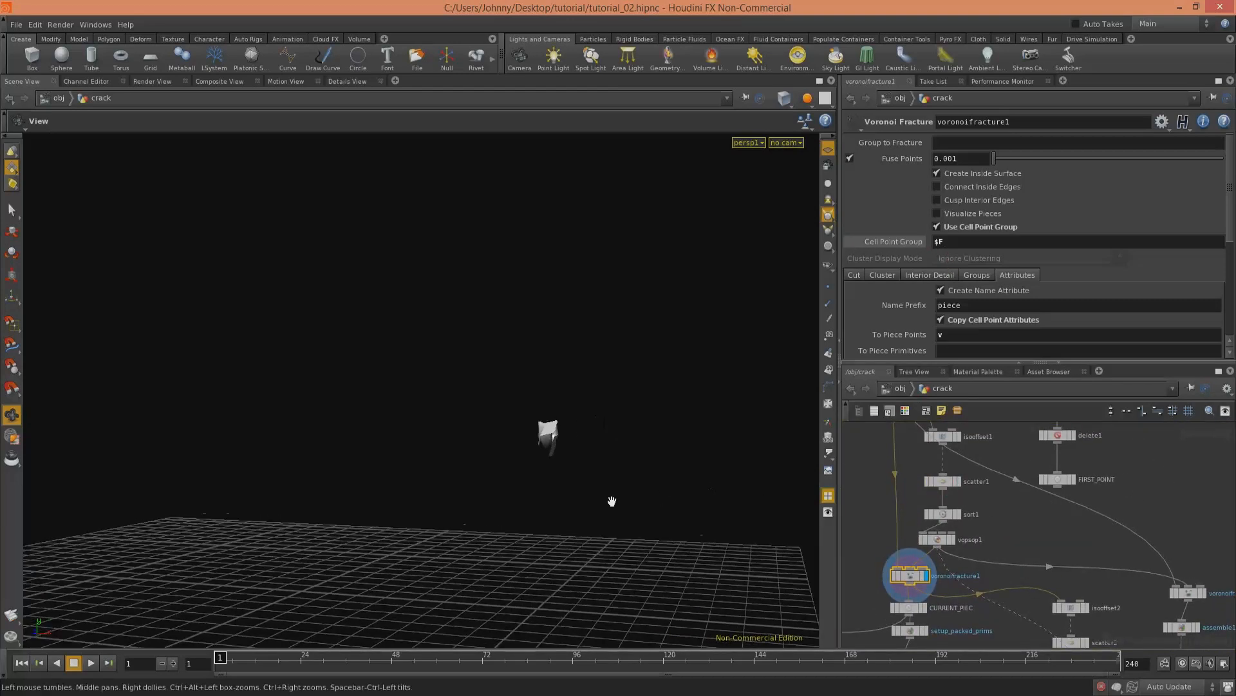
right_drag(613, 503, 862, 431)
click(960, 481)
scroll(502, 436, down, 2)
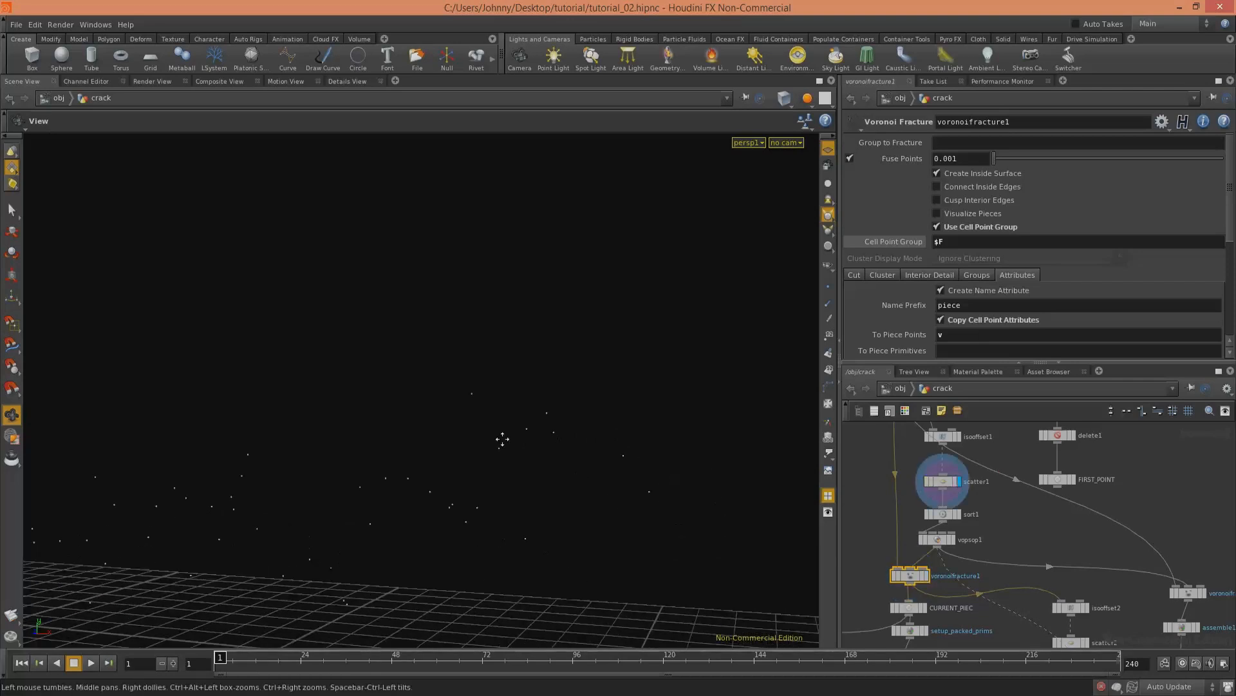
click(828, 337)
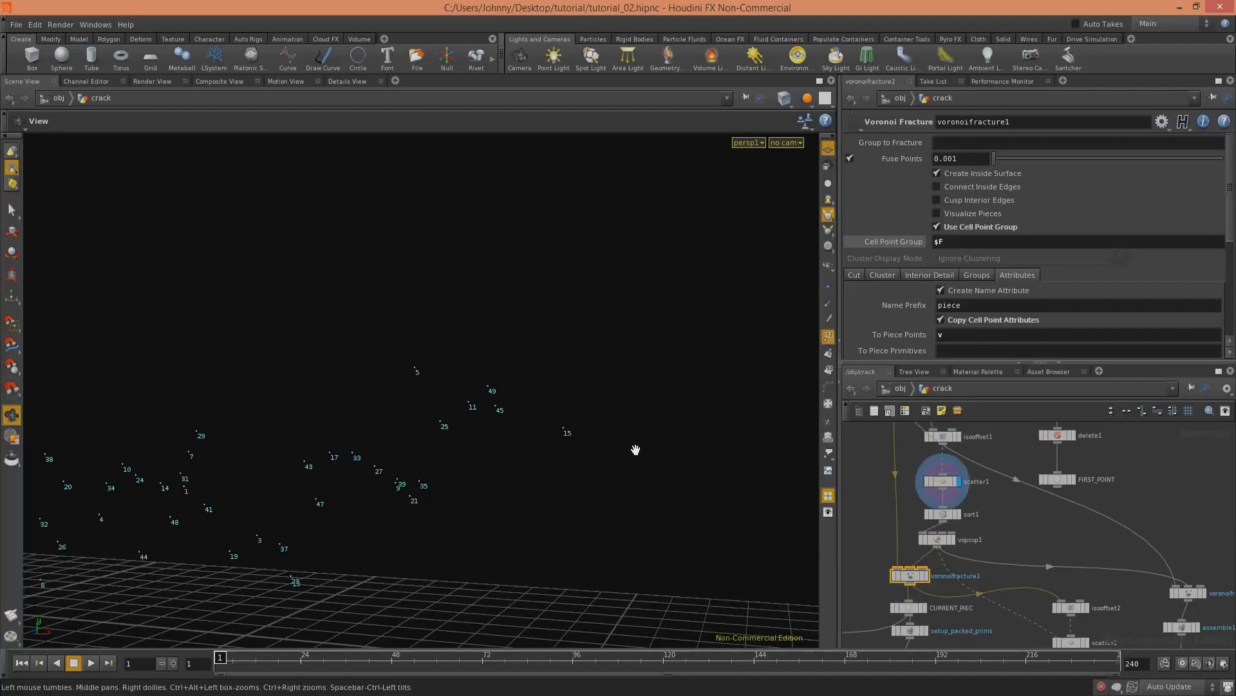
click(959, 515)
click(944, 514)
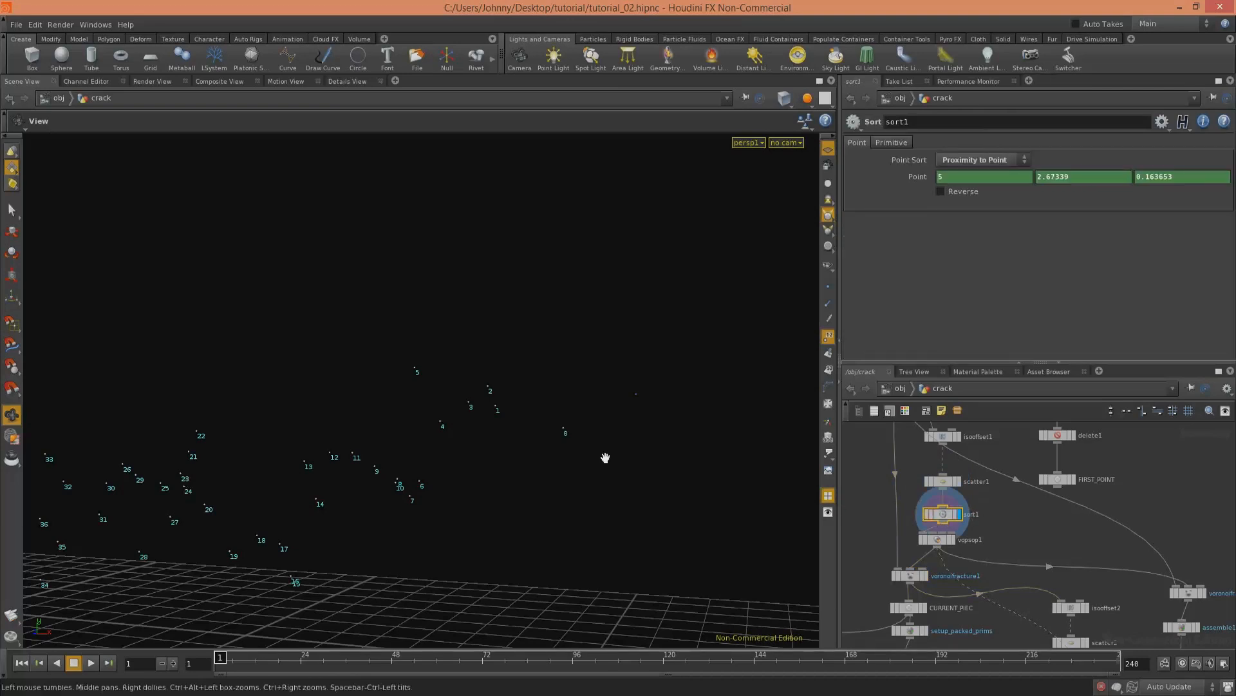
Step: Display the vertex1 node at the end of the crack network's main chain and look over the pieces
middle_drag(976, 540, 966, 481)
click(915, 515)
middle_drag(969, 565, 958, 428)
middle_drag(966, 638, 965, 518)
click(905, 519)
middle_drag(878, 555, 863, 649)
middle_drag(648, 461, 479, 488)
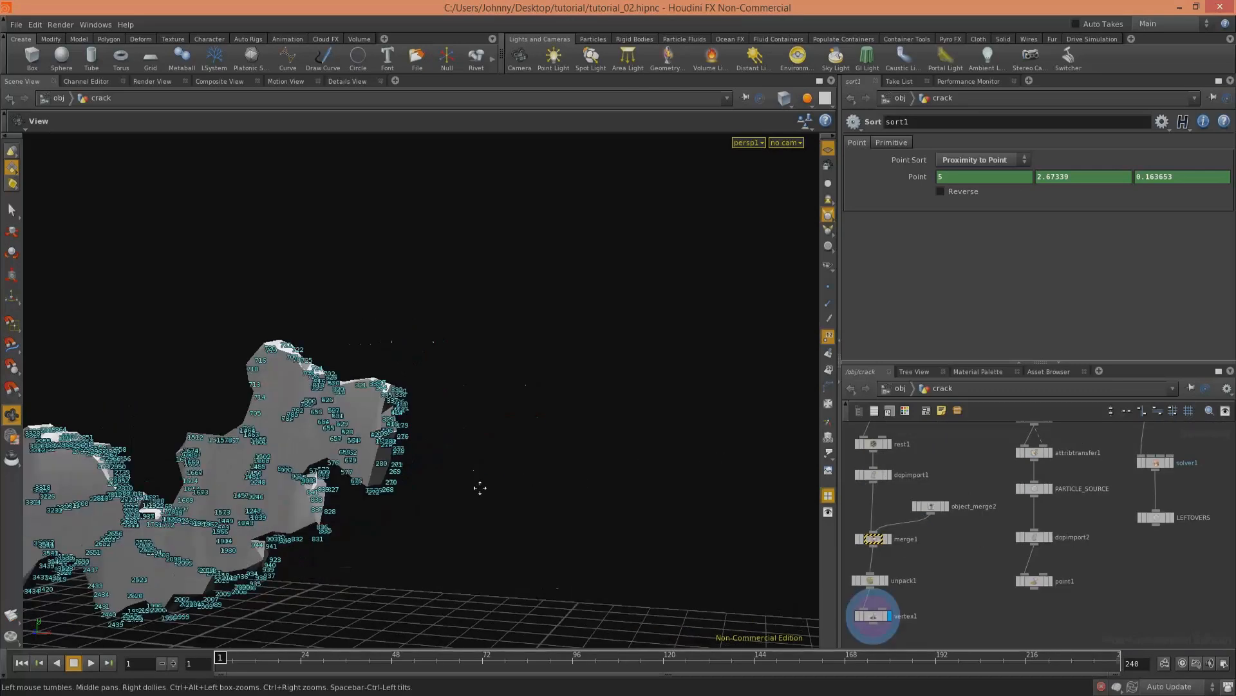
Step: Open the network inside solver1, display Prev_Frame, and move timeshift1 and delete1 aside to make room for another branch
middle_drag(1158, 522, 1088, 616)
middle_drag(1041, 572, 1035, 590)
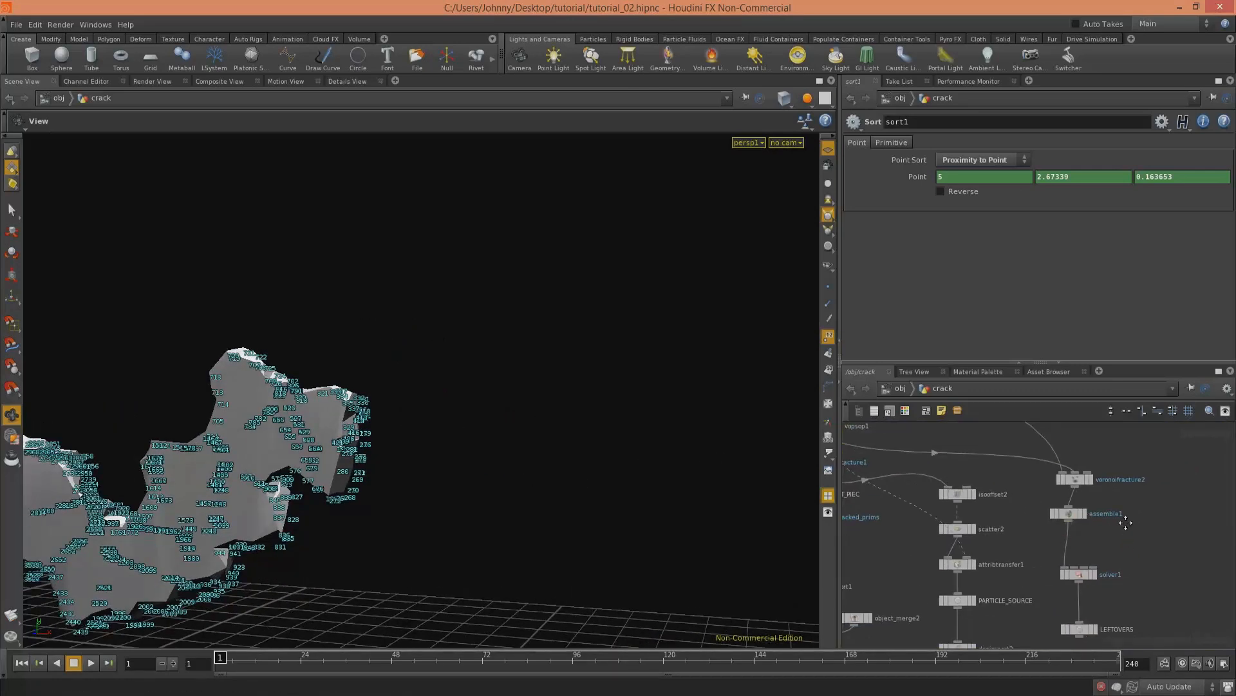
middle_drag(1126, 522, 1132, 487)
double_click(1084, 543)
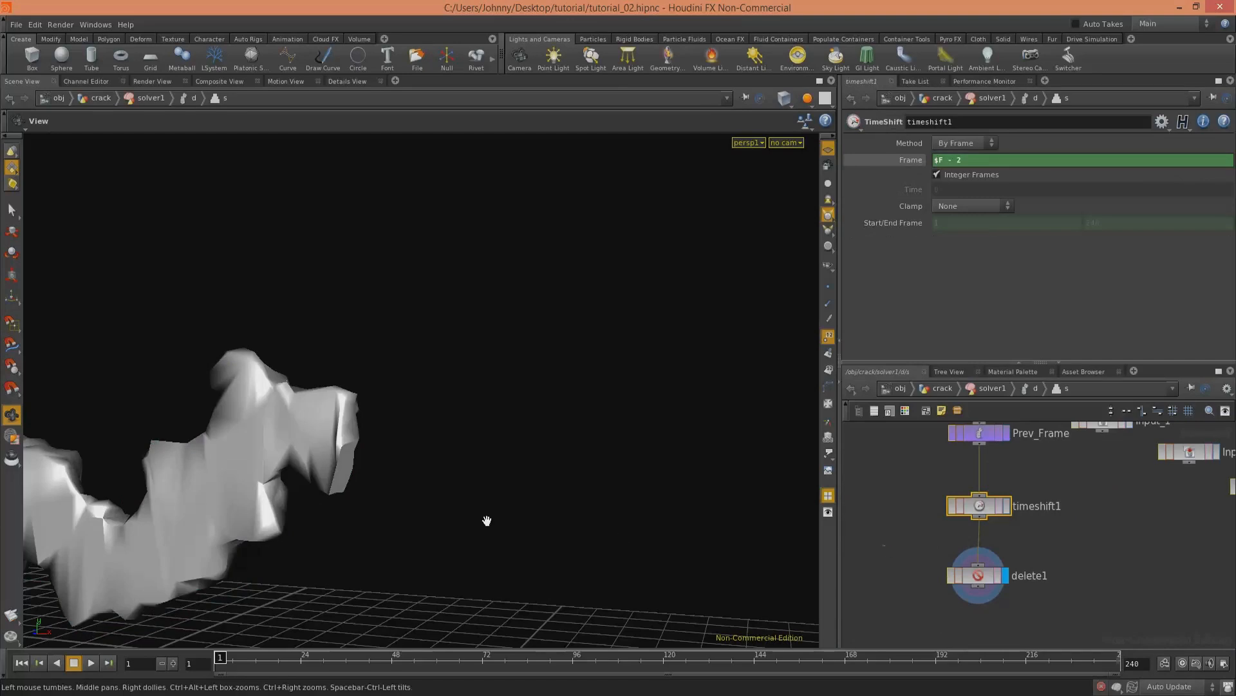
drag(984, 443, 935, 448)
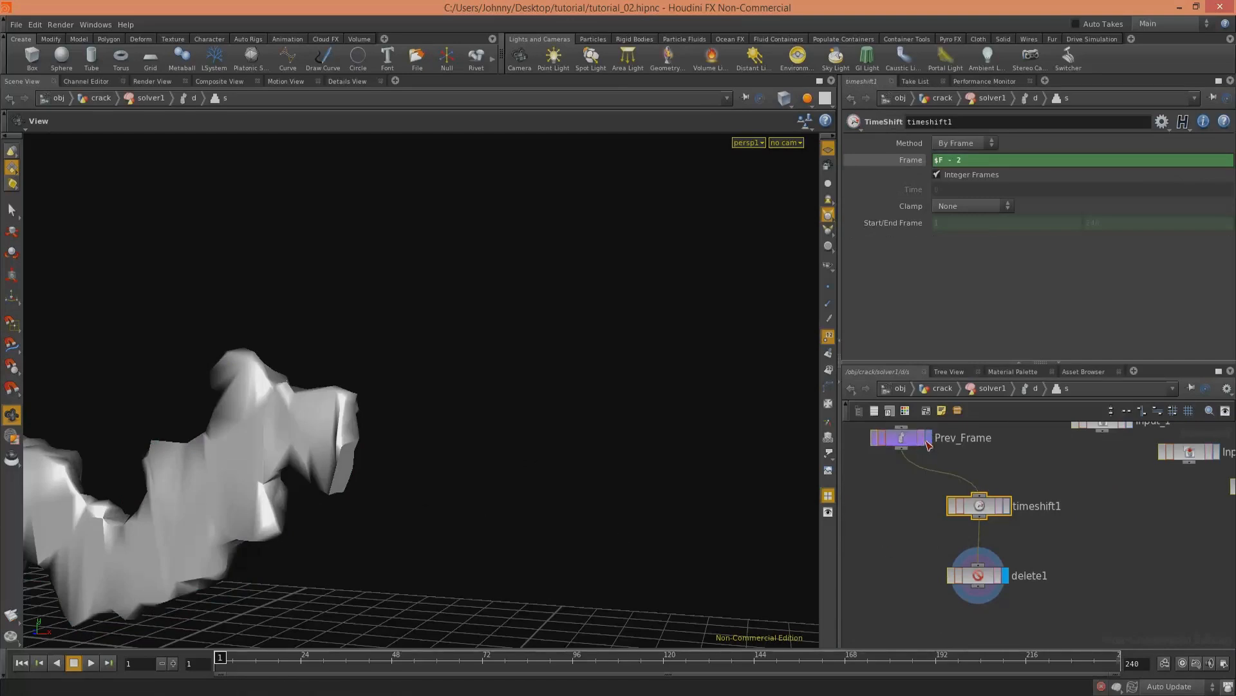
click(928, 442)
drag(1021, 495, 1070, 569)
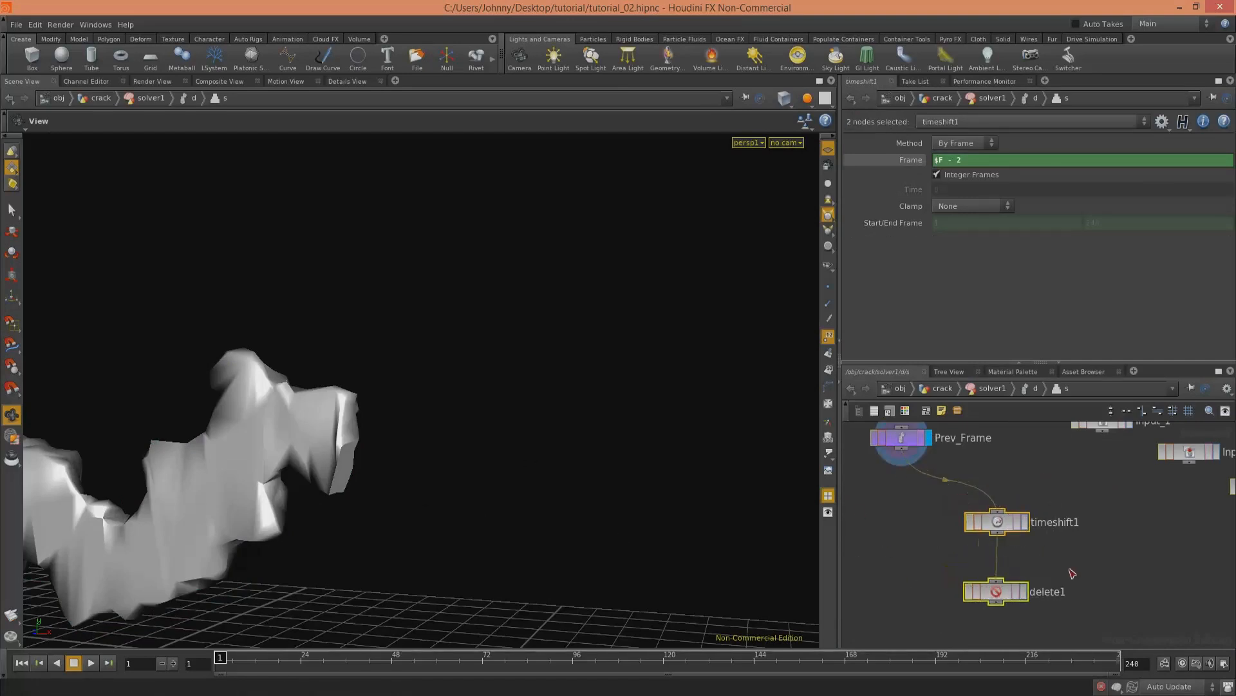
middle_drag(1070, 570, 1097, 529)
Step: Add a Switch node below Prev_Frame and delete1 in the solver network
click(987, 628)
key(Tab)
text(Sw)
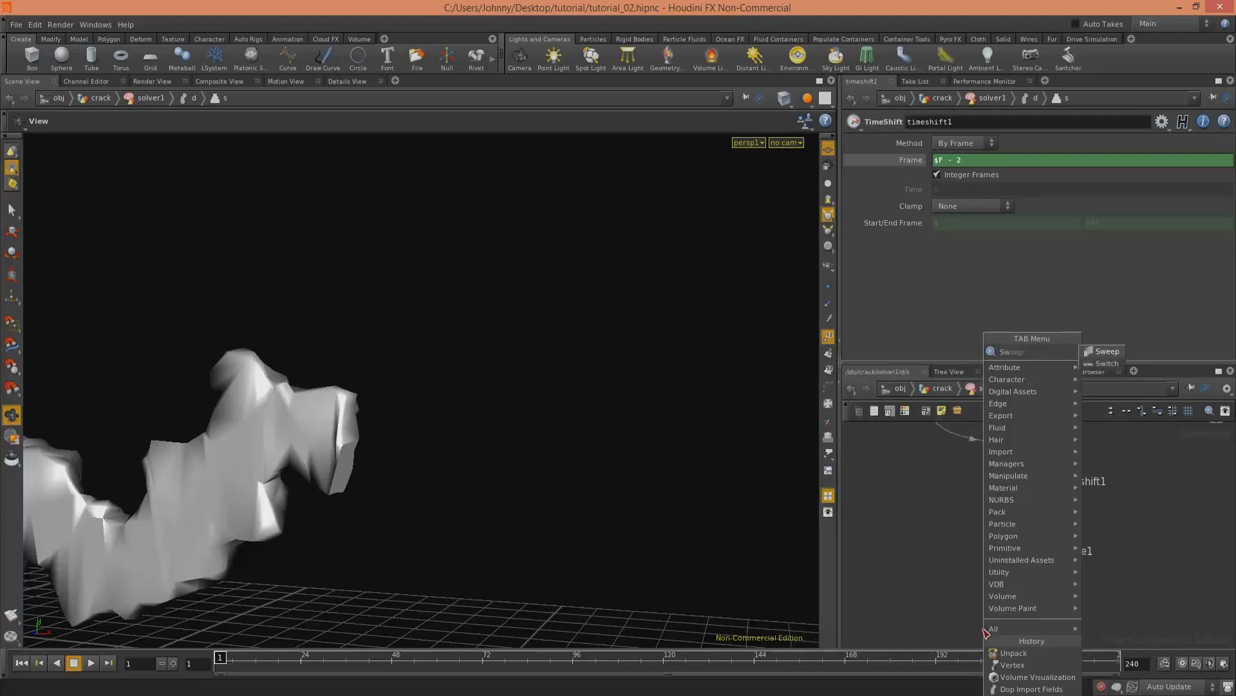
key(Return)
key(Tab)
text(Switch)
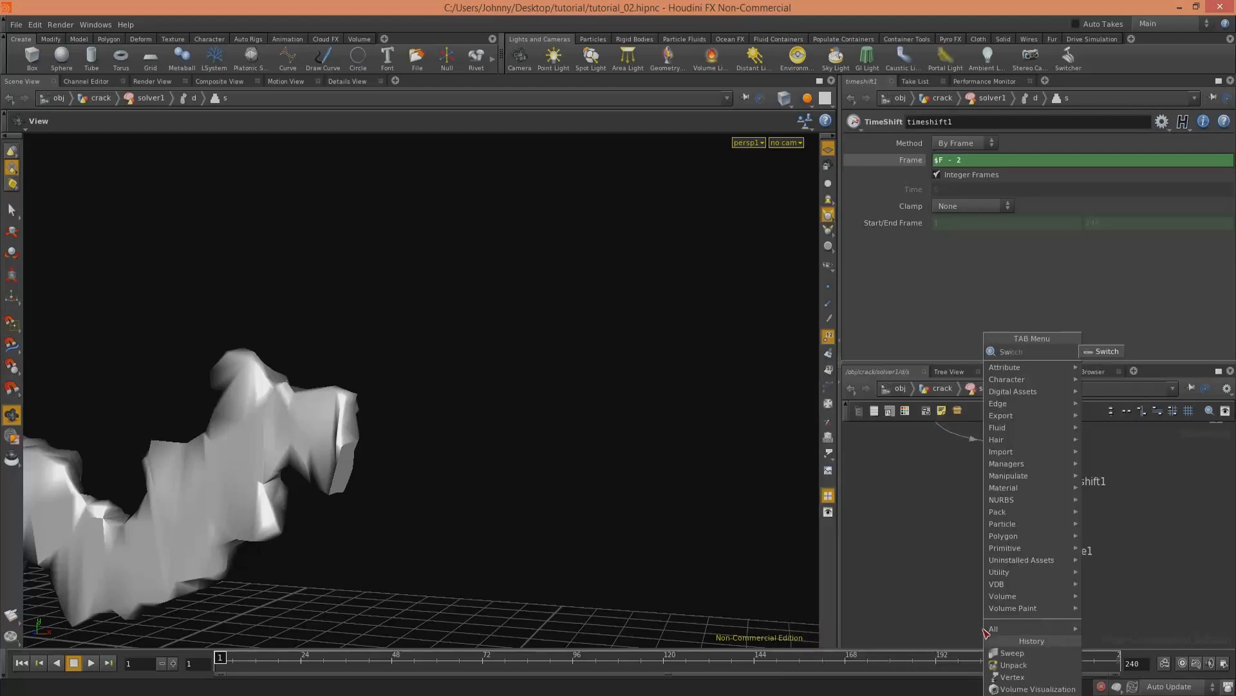
key(Return)
click(931, 608)
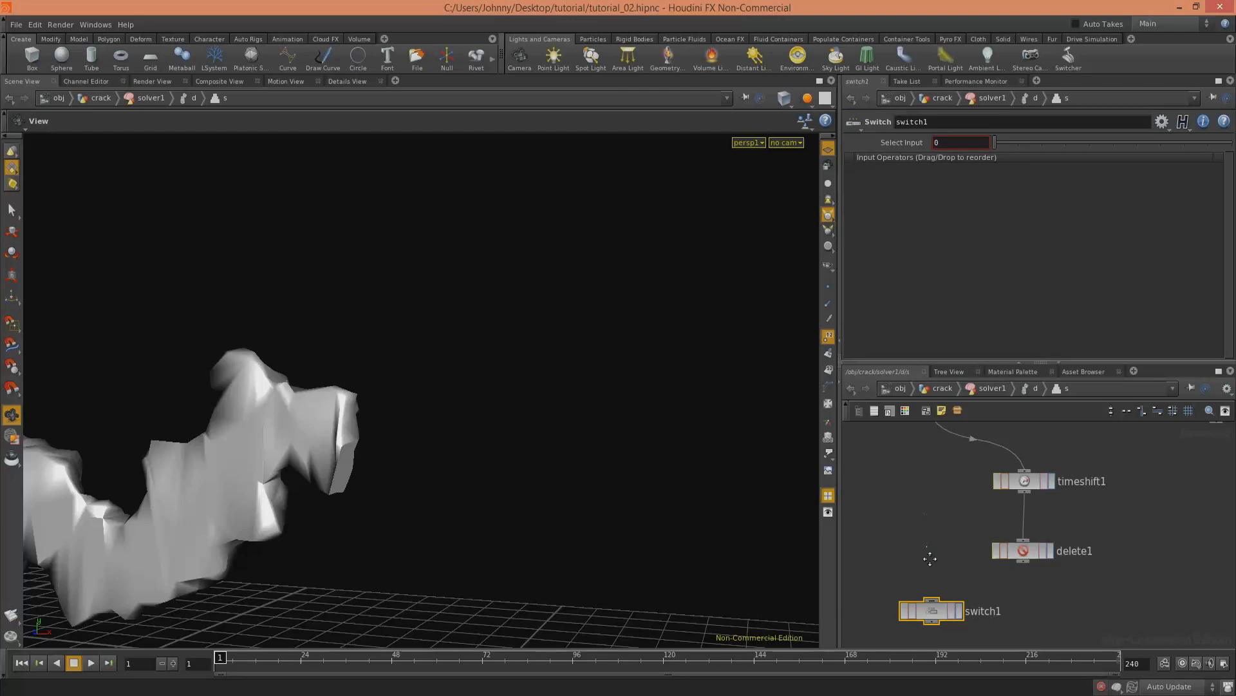
Step: Connect Prev_Frame as the first input and delete1 as the second input of switch1, and display switch1
middle_drag(930, 558, 941, 599)
middle_drag(945, 550, 935, 467)
click(934, 557)
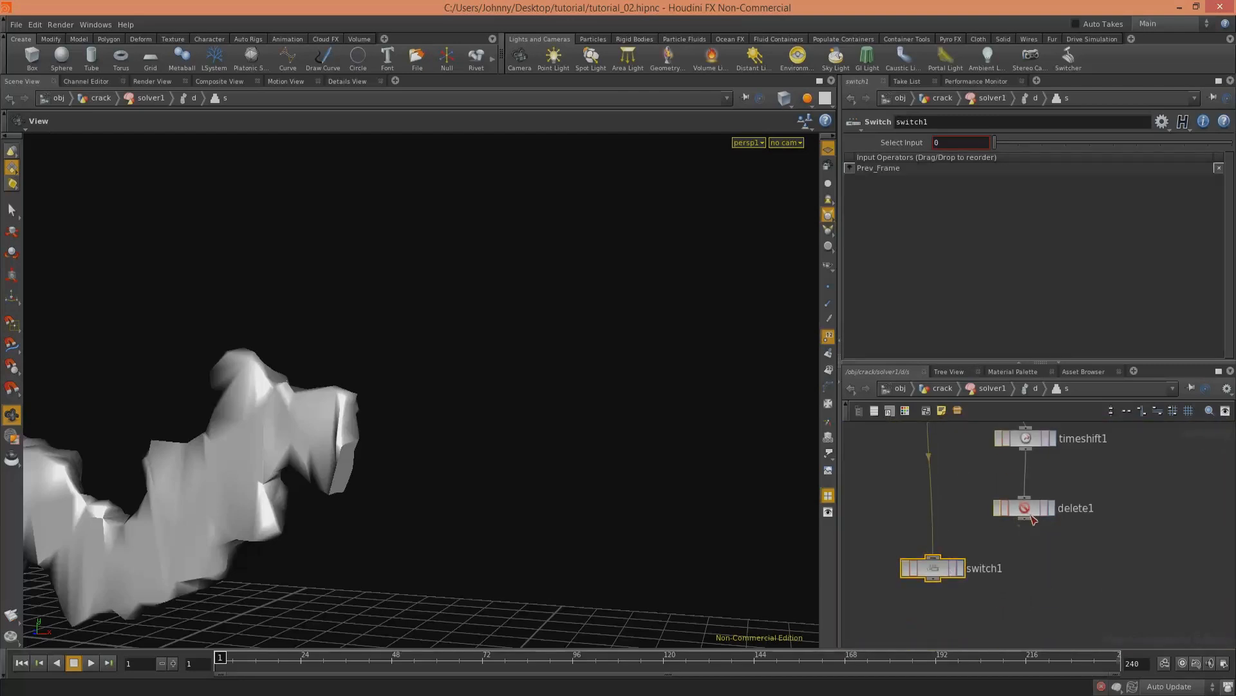
click(933, 557)
click(1026, 519)
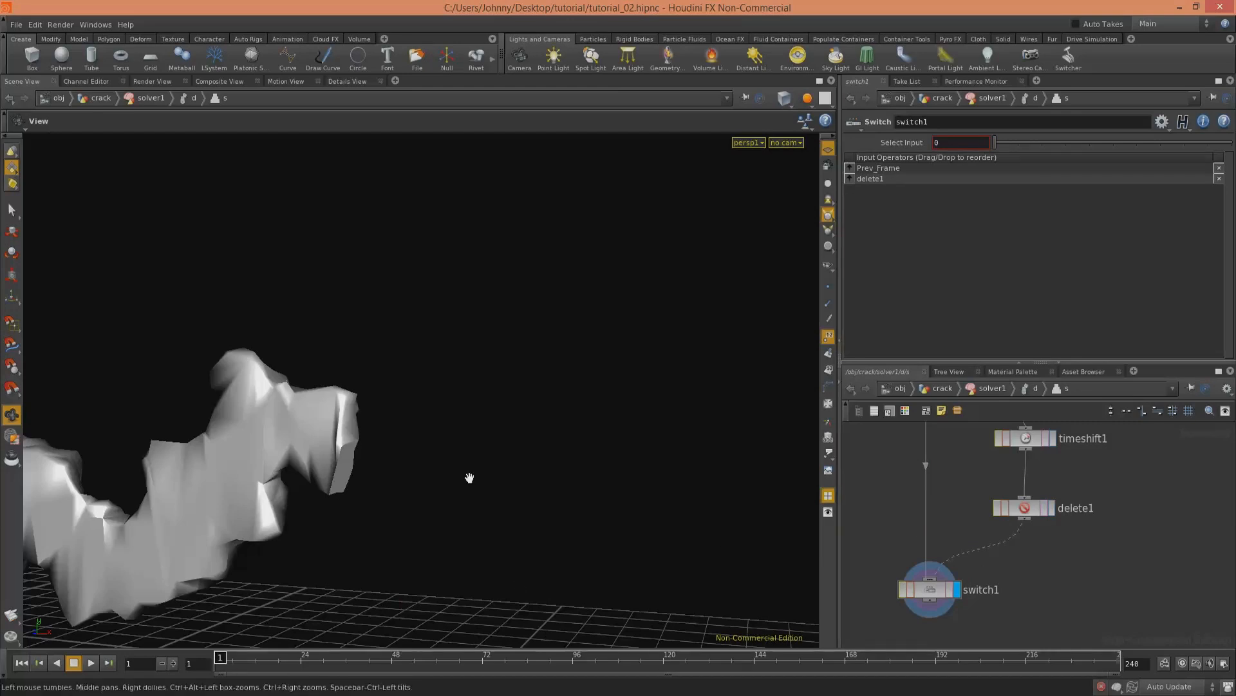
Step: Set the Select Input of switch1 to if($F == 1, $F, 0) and return to the crack network
middle_drag(377, 425, 490, 425)
drag(490, 425, 487, 388)
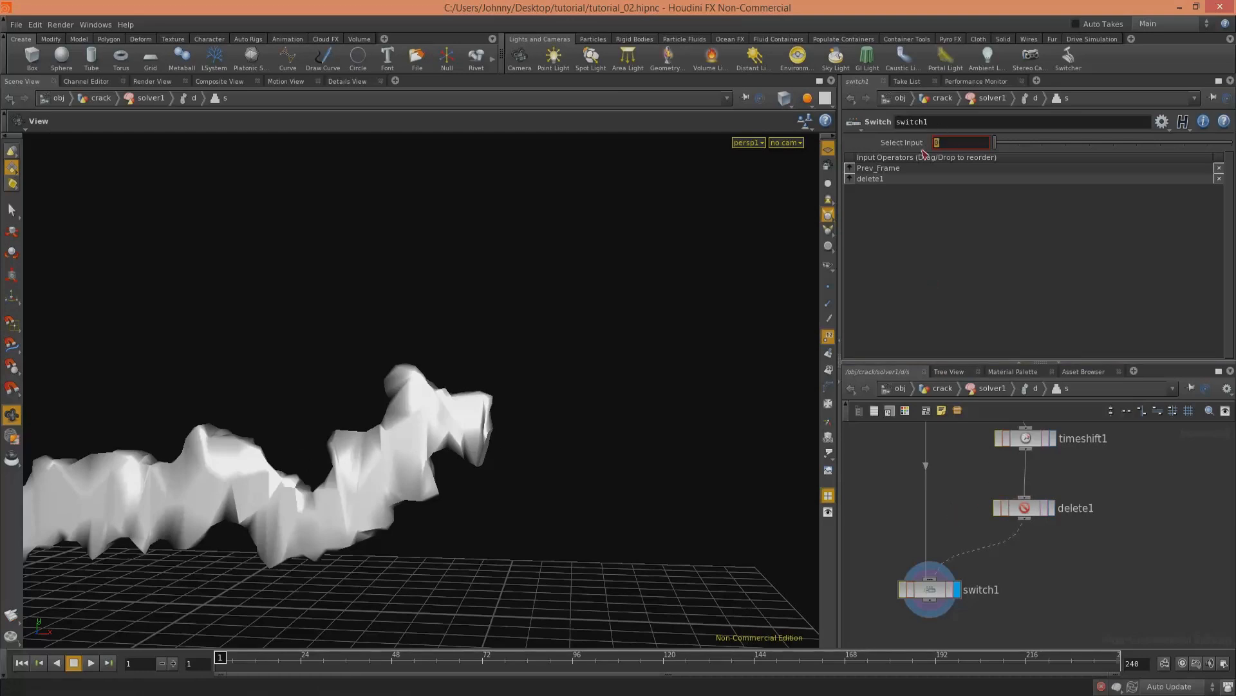
text(of($F == 1, $F,)
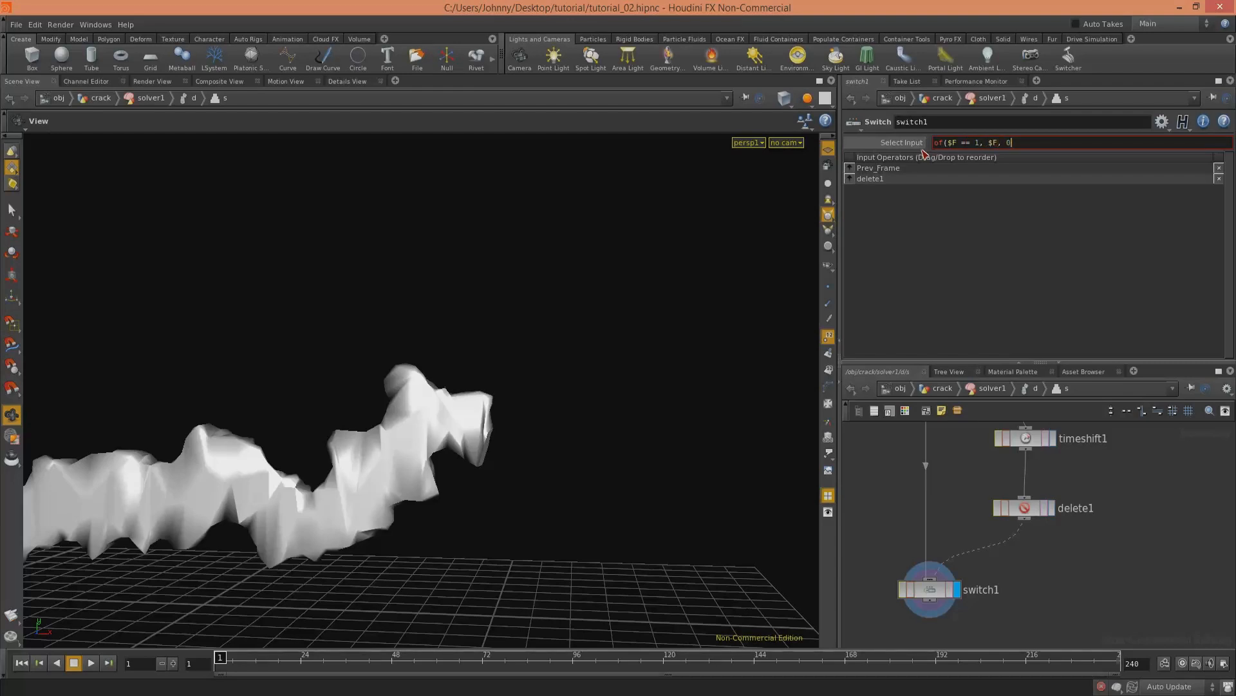
text())
key(Return)
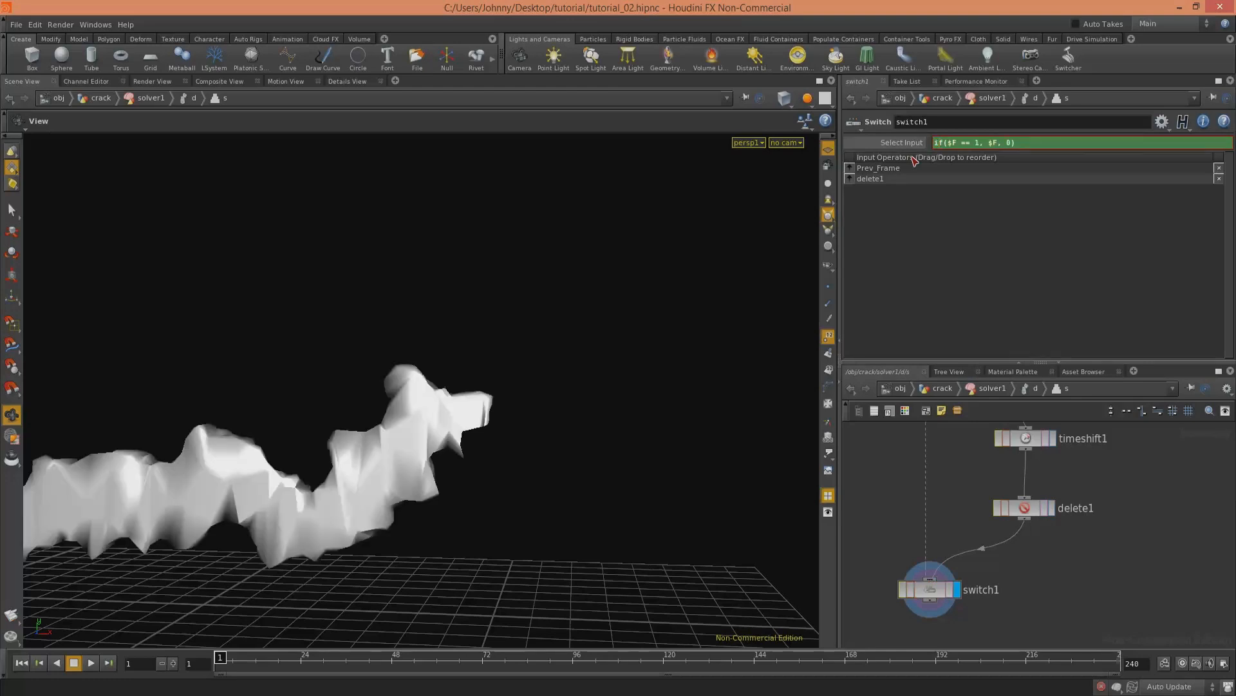
click(942, 388)
Step: Turn off point numbers and play the first few frames to check how the crack pieces break away
middle_drag(597, 517, 727, 484)
click(828, 335)
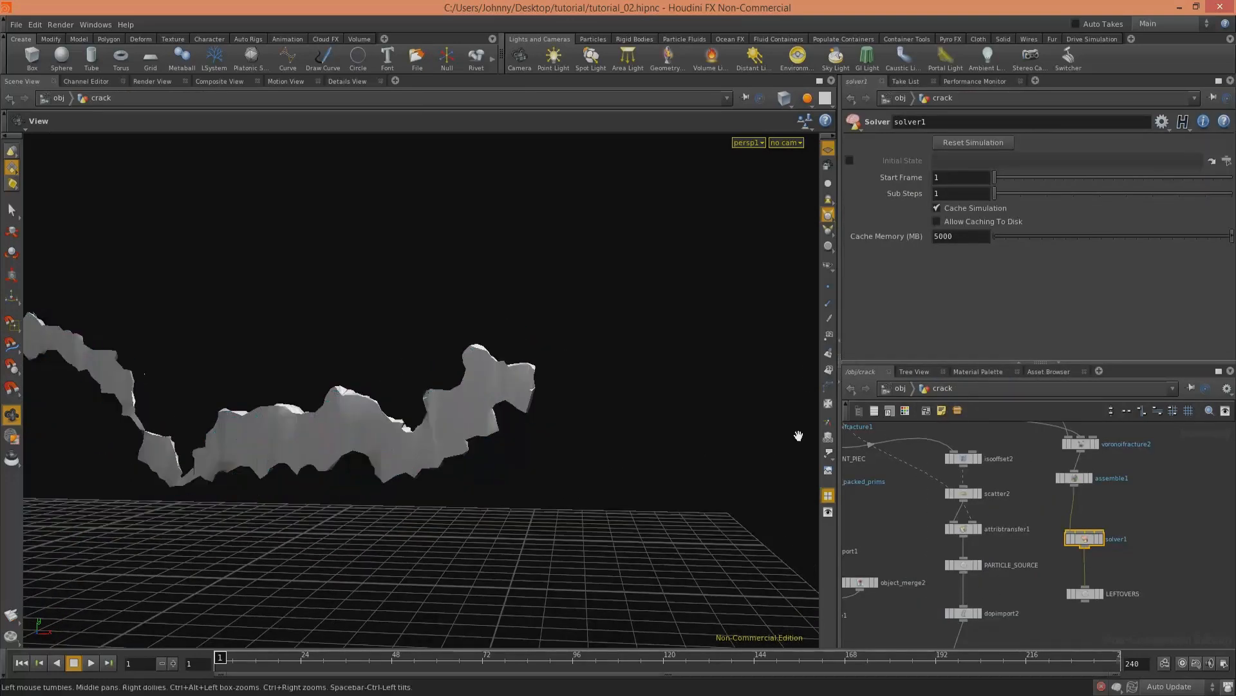
double_click(1084, 538)
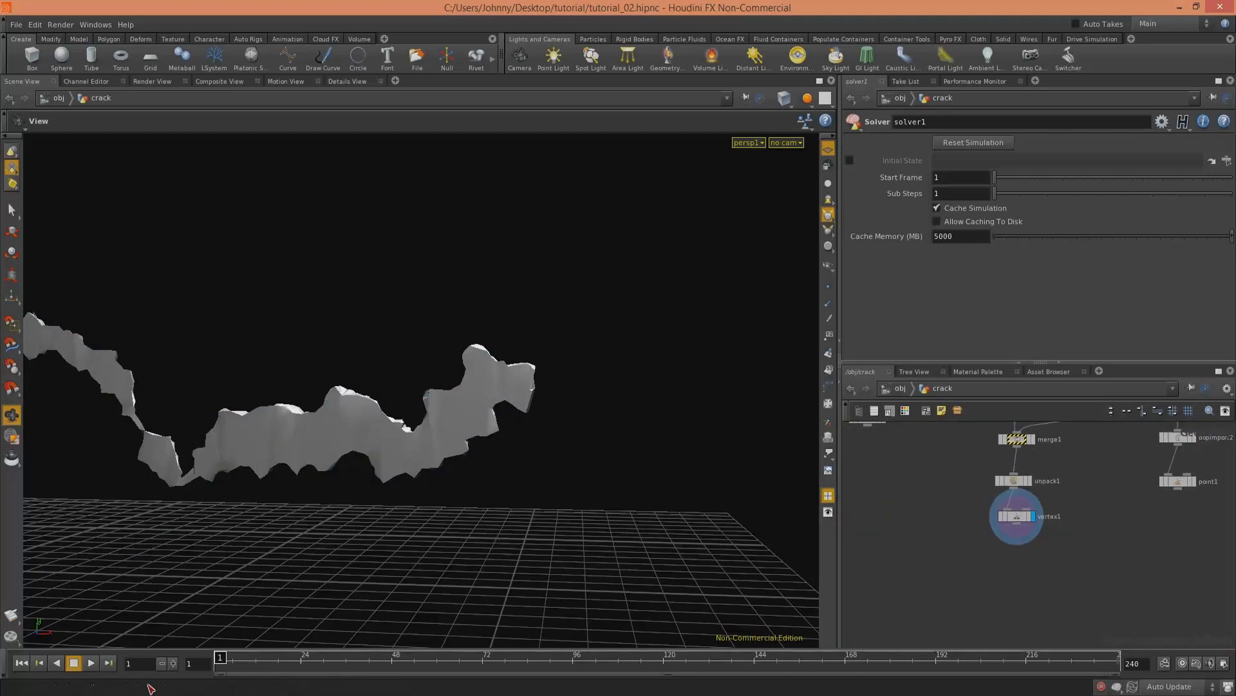
click(91, 664)
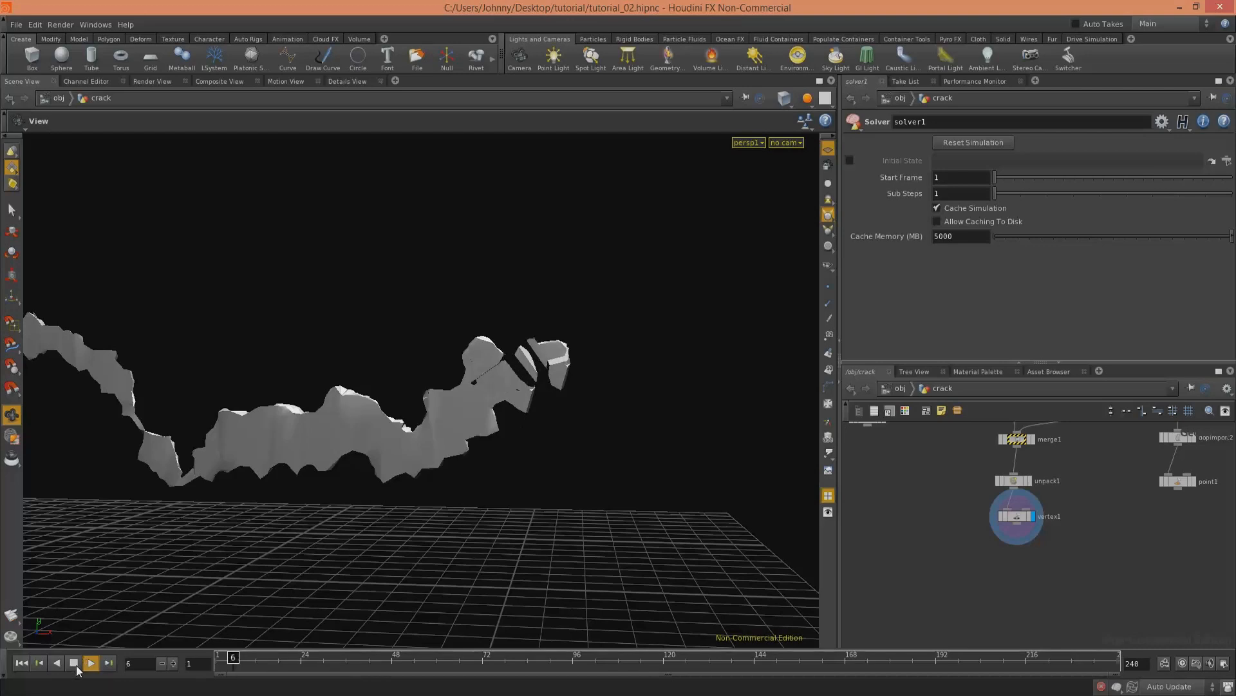
right_drag(528, 361, 287, 425)
drag(288, 425, 288, 435)
middle_drag(940, 566, 960, 676)
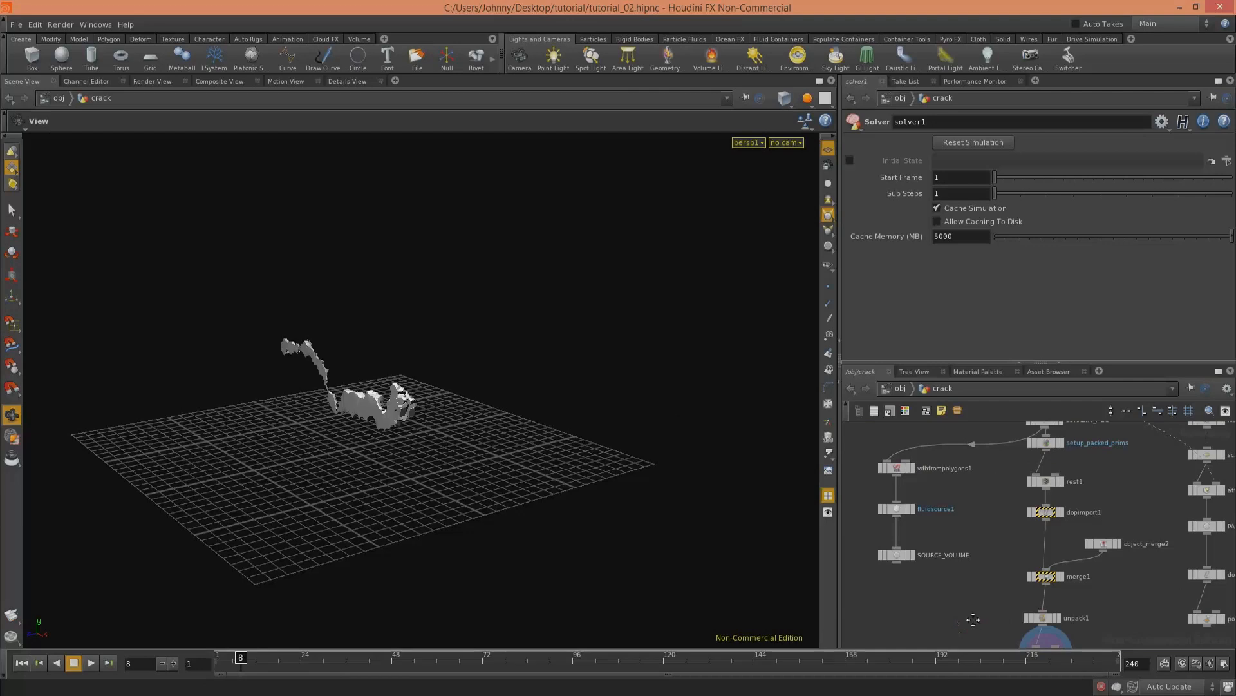
Step: Return to the object level, clear the crack selection, and examine the pieces breaking out of the wall
click(900, 387)
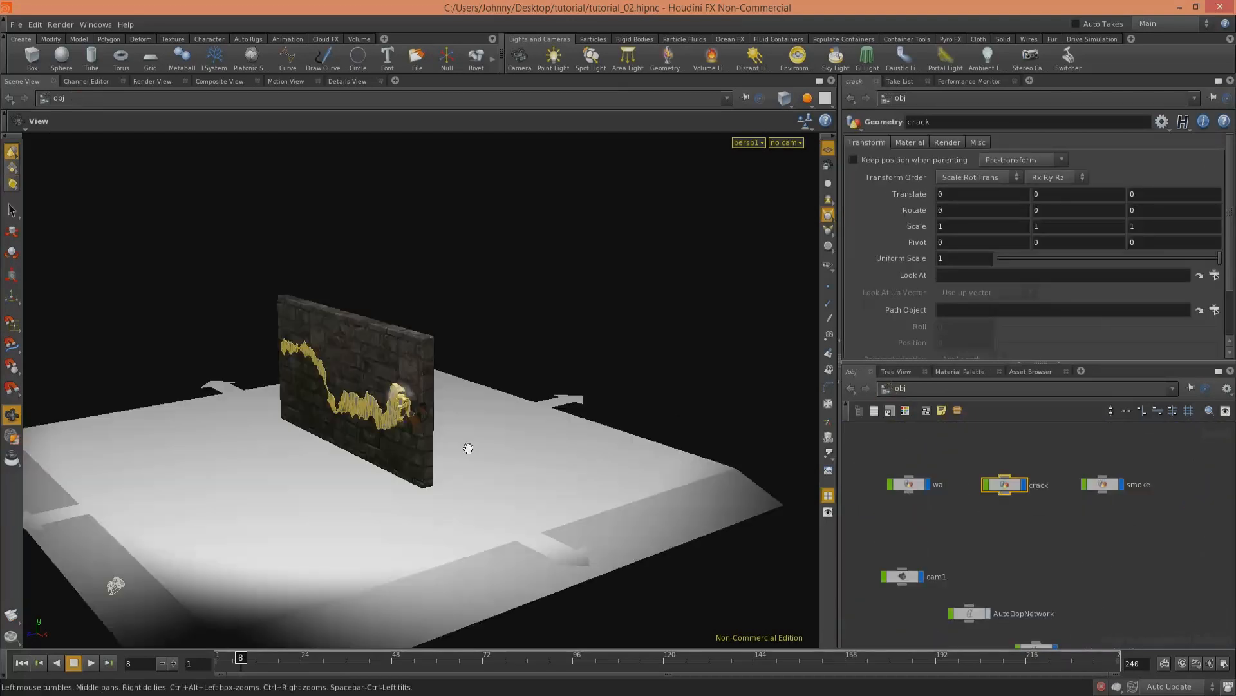
drag(424, 428, 512, 389)
right_drag(512, 390, 621, 378)
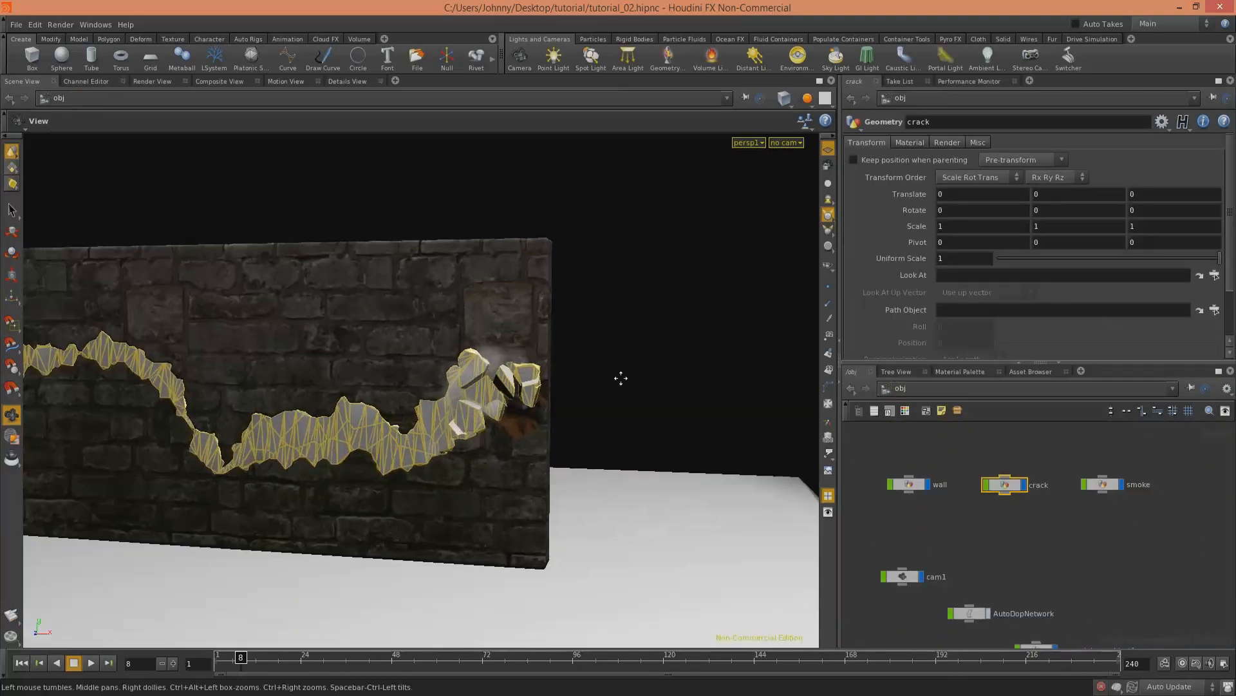
drag(621, 378, 606, 380)
click(1040, 558)
drag(555, 461, 536, 458)
middle_drag(535, 459, 650, 448)
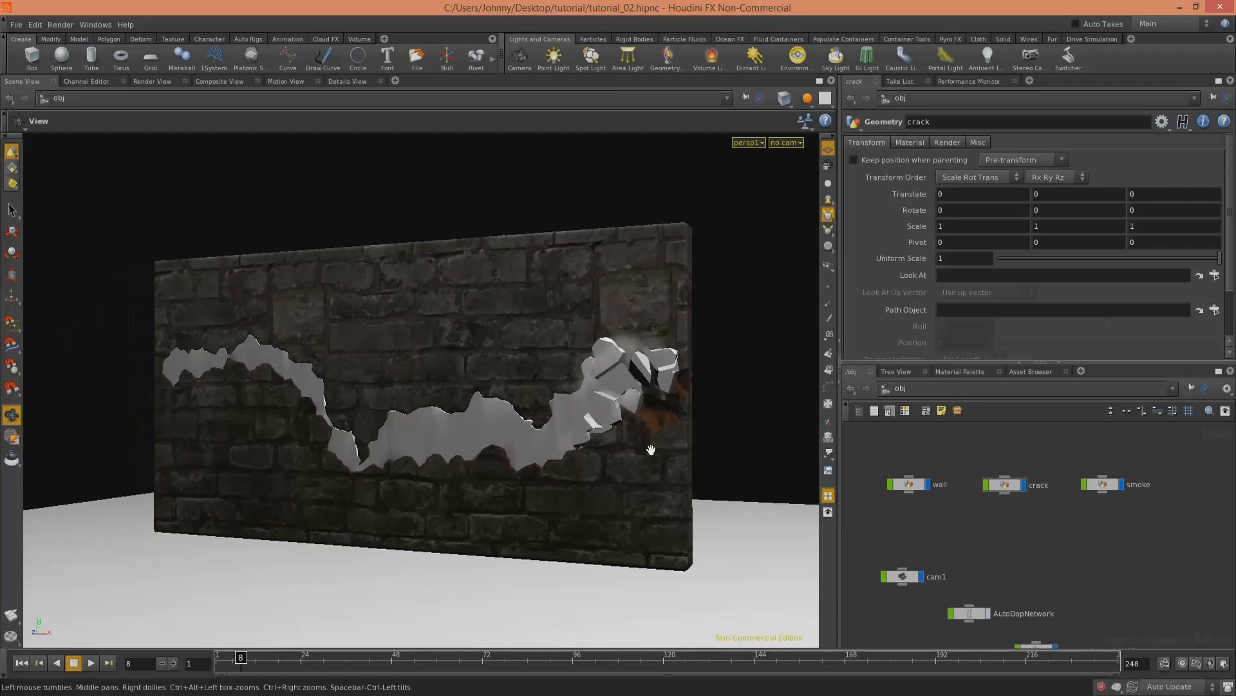
drag(364, 502, 382, 503)
Step: Rewind to the first frame and start a flipbook of the perspective view over the range $RFSTART to $RFEND
click(21, 664)
click(11, 615)
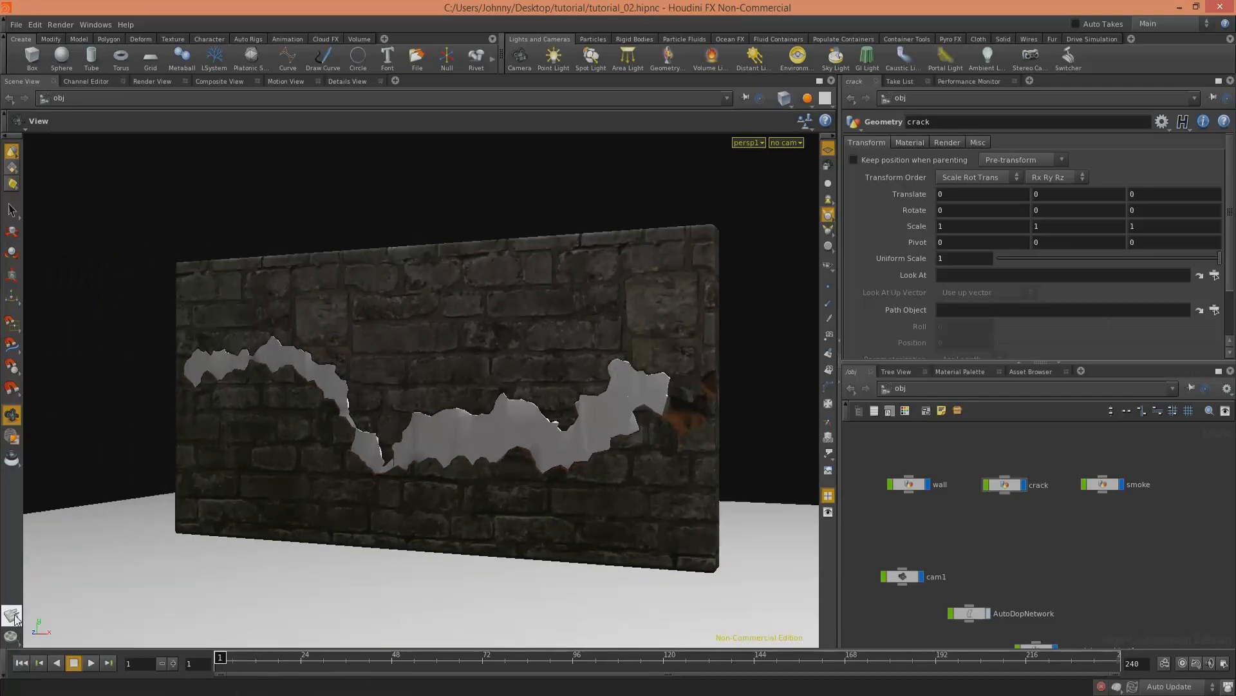
drag(182, 491, 199, 419)
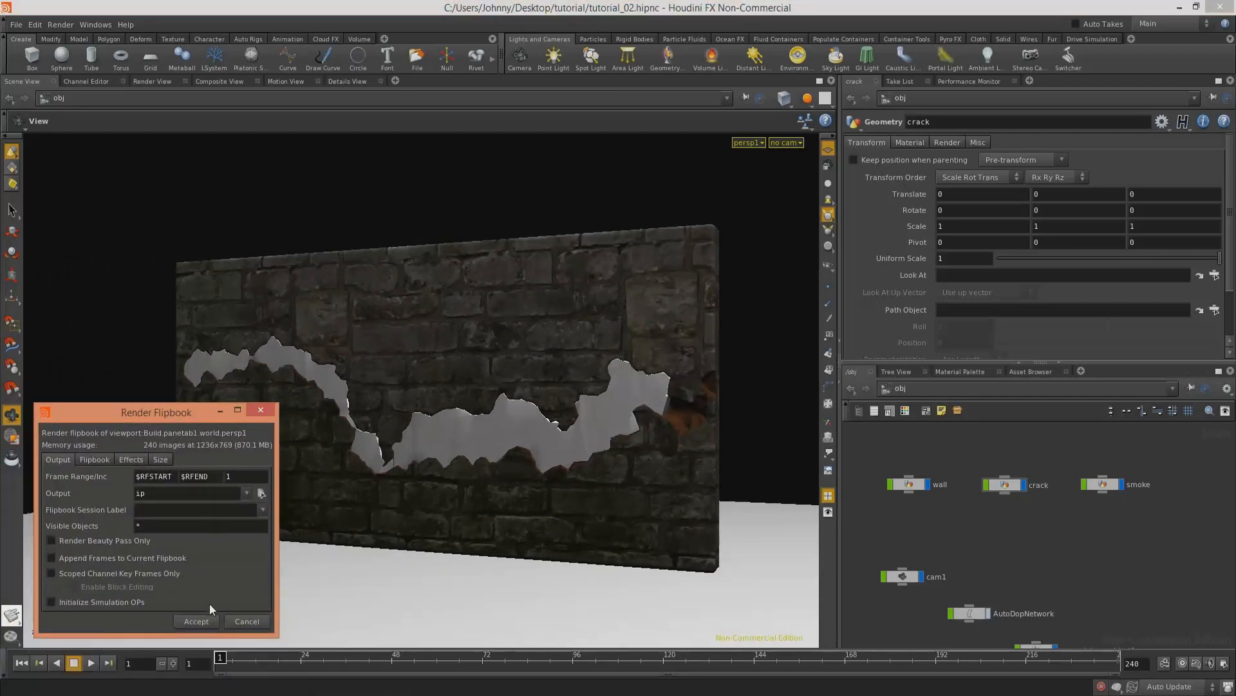
click(200, 620)
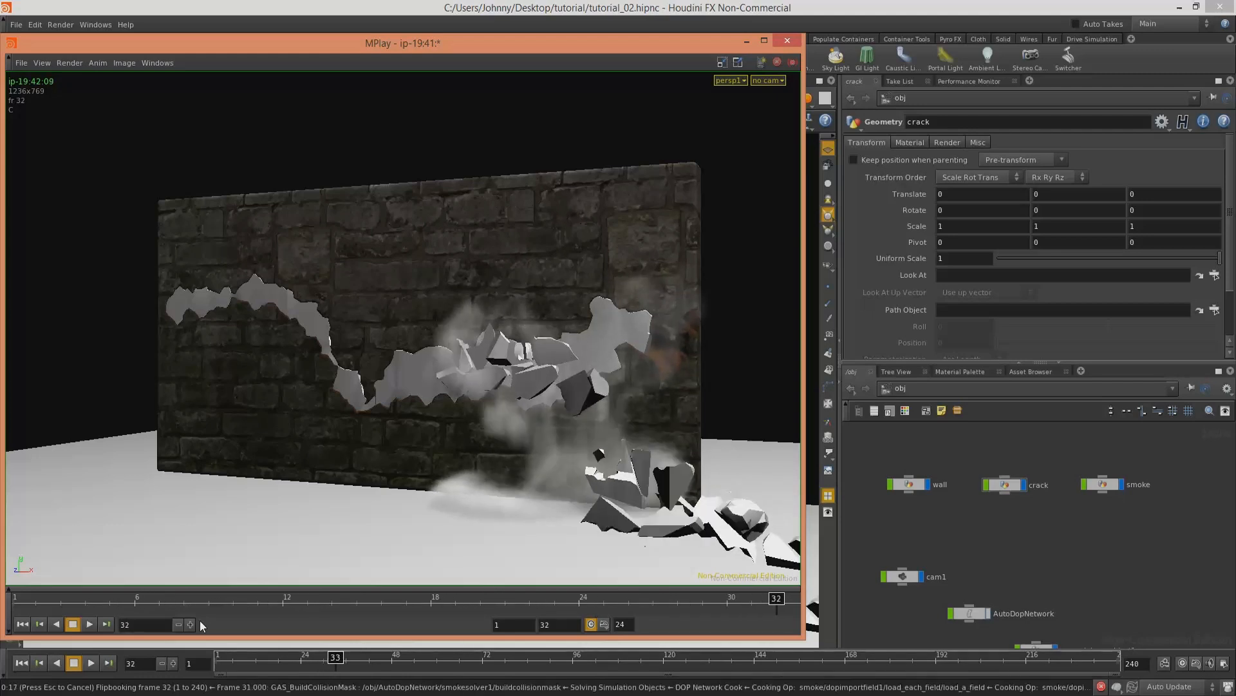
Step: Play back the flipbook frames rendered so far, close the flipbook player, and return to frame 1
click(91, 625)
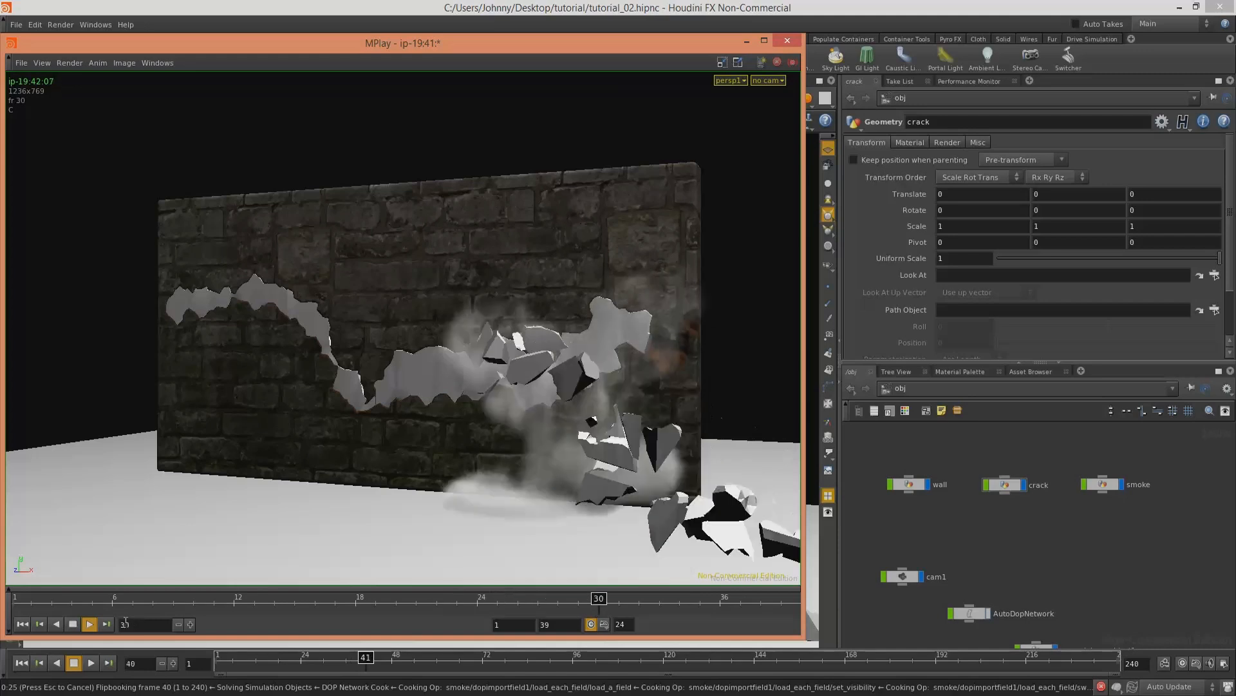
click(75, 624)
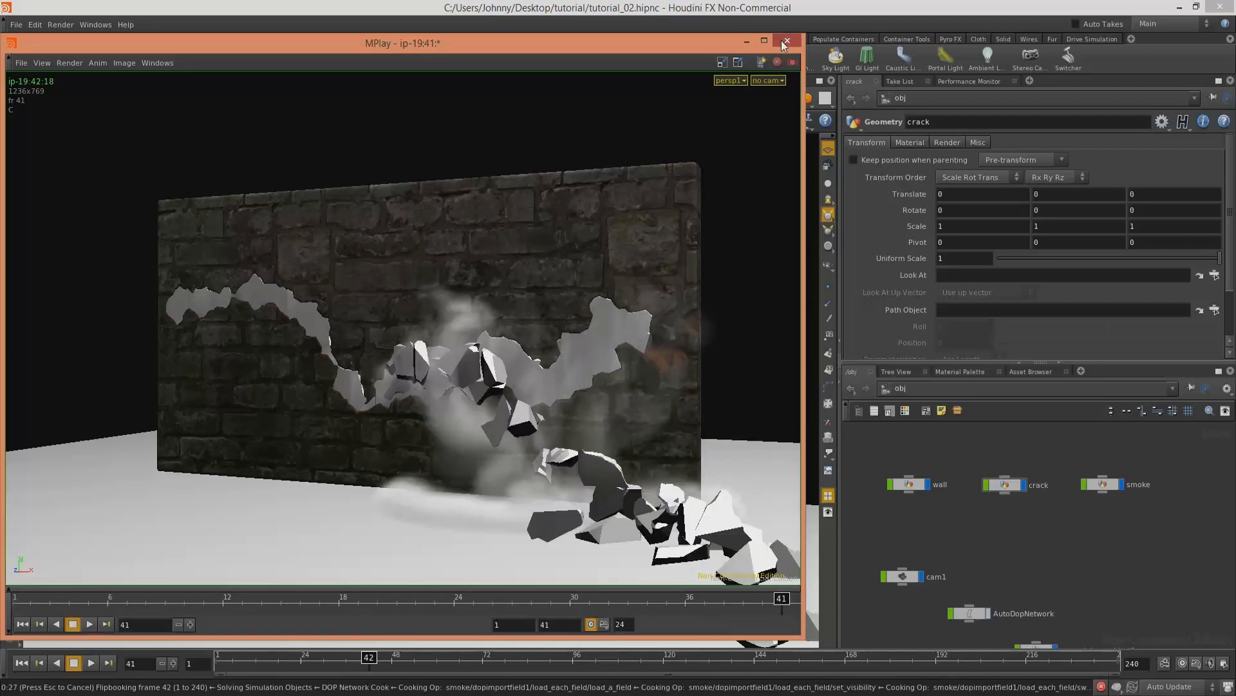
click(781, 41)
key(ctrl+Up)
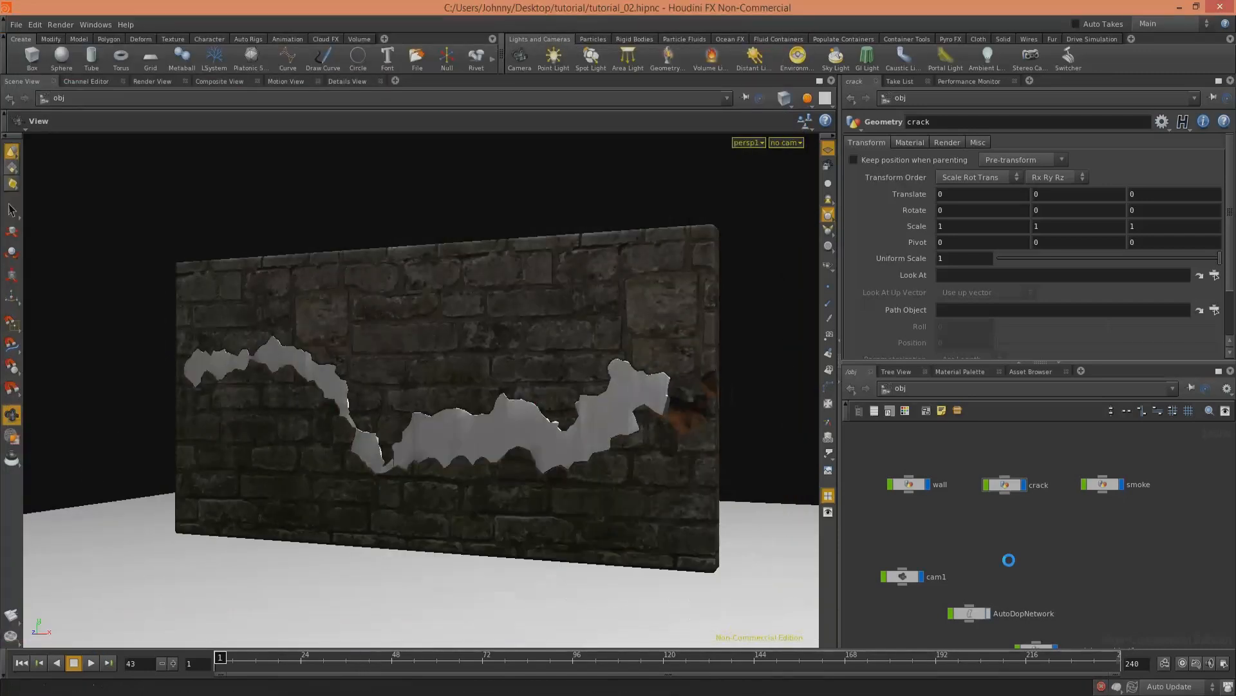
Step: Inside the crack's solver1, set the switch1 Select Input expression to if($F == 1, 0, $F) and return to the object level
drag(1060, 474, 1059, 479)
key(i)
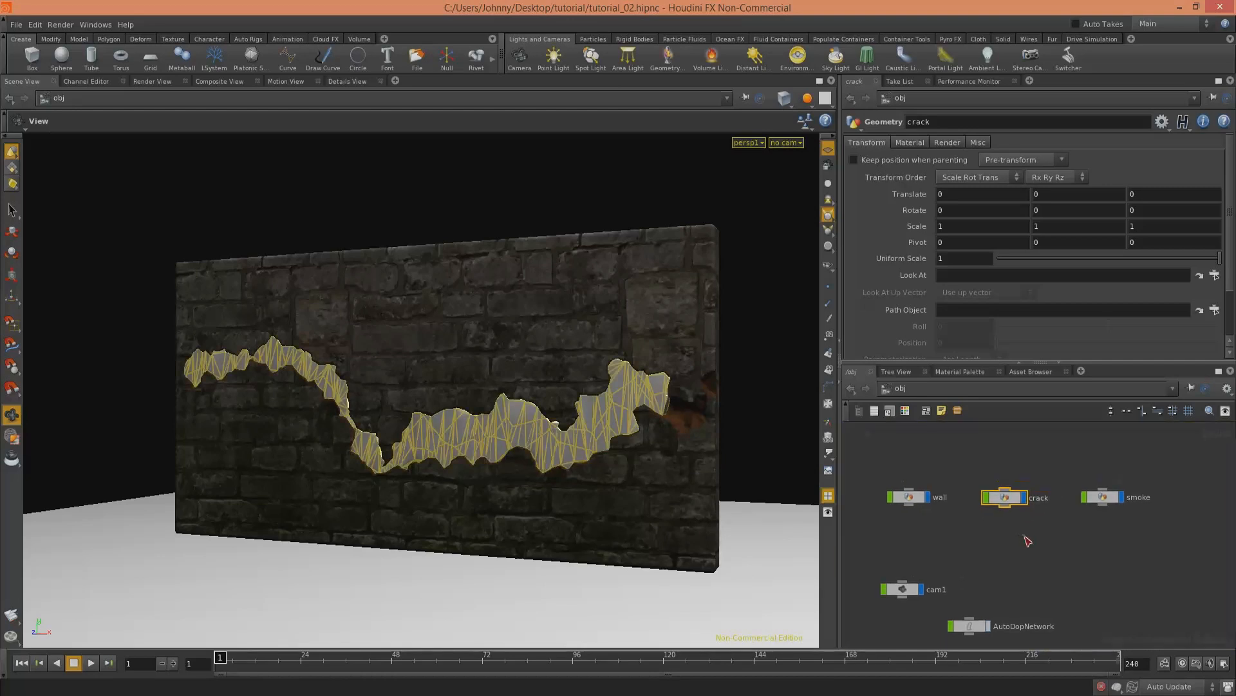
middle_drag(1012, 598, 940, 598)
click(1002, 504)
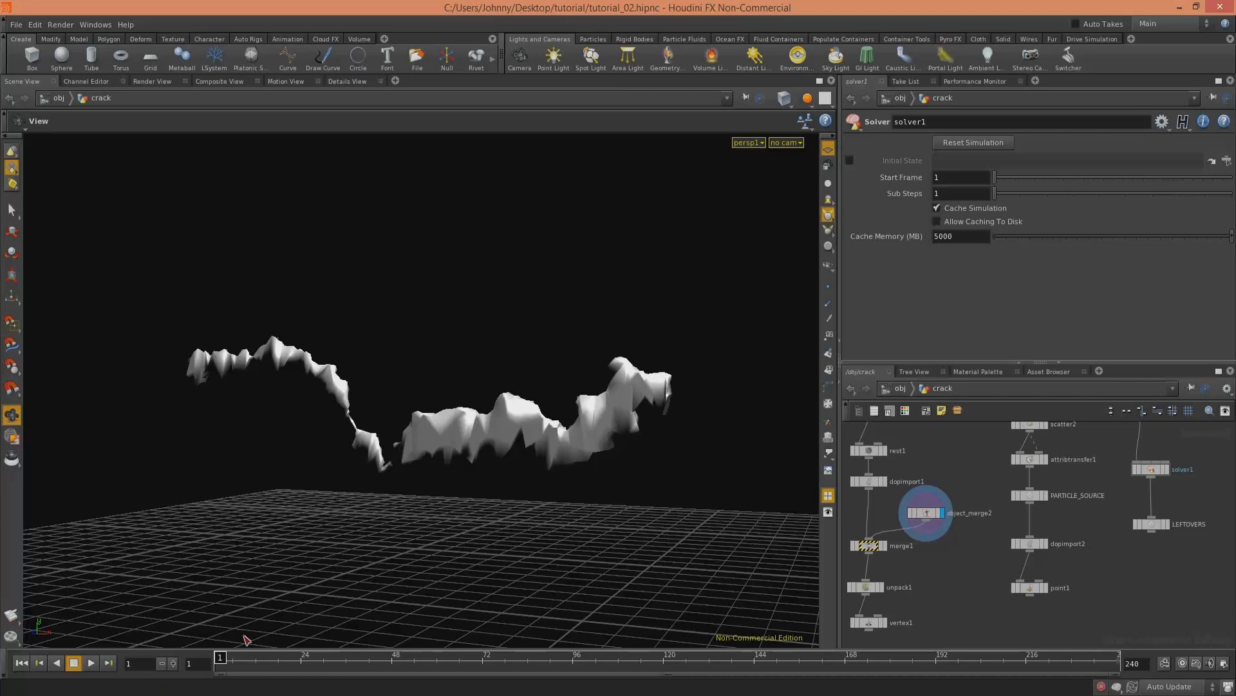
middle_drag(925, 513, 870, 550)
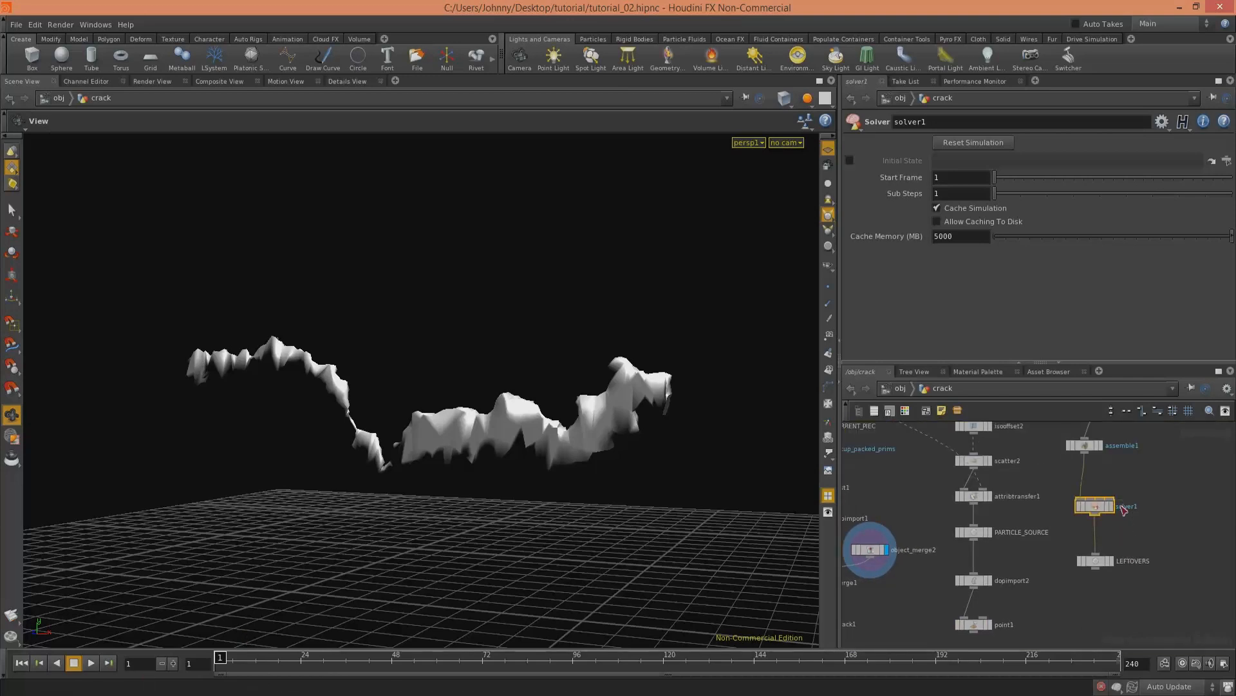
double_click(1098, 507)
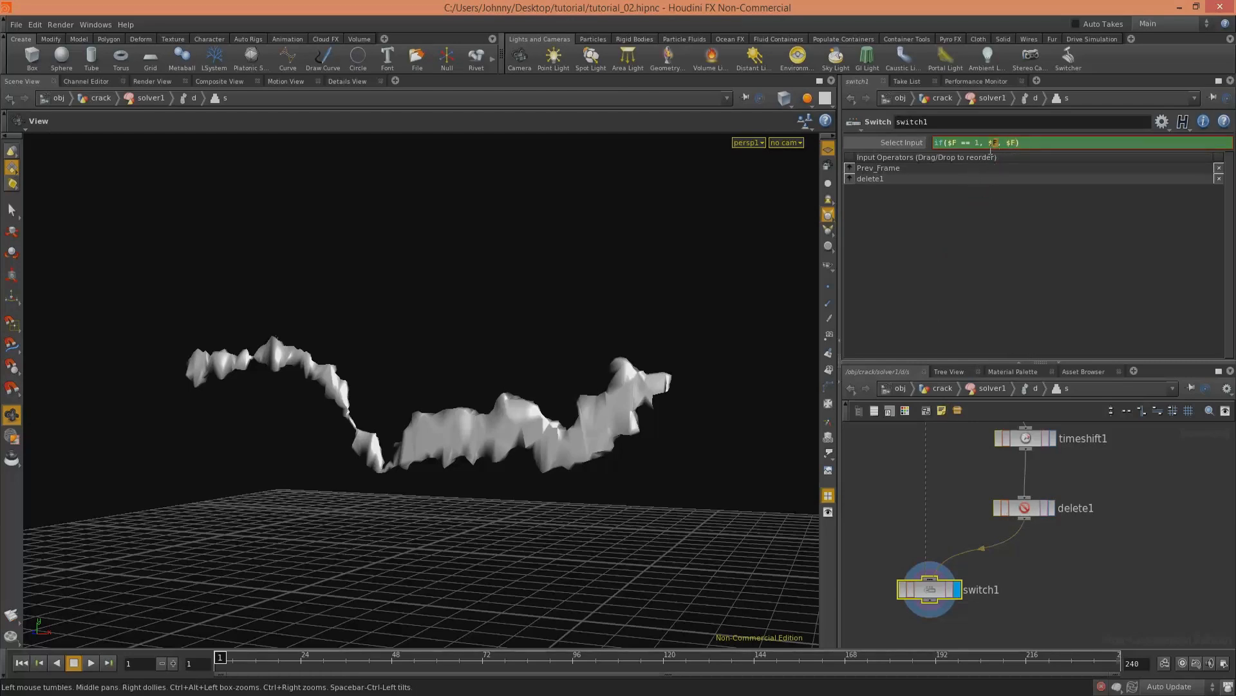
text(0)
key(Return)
click(898, 389)
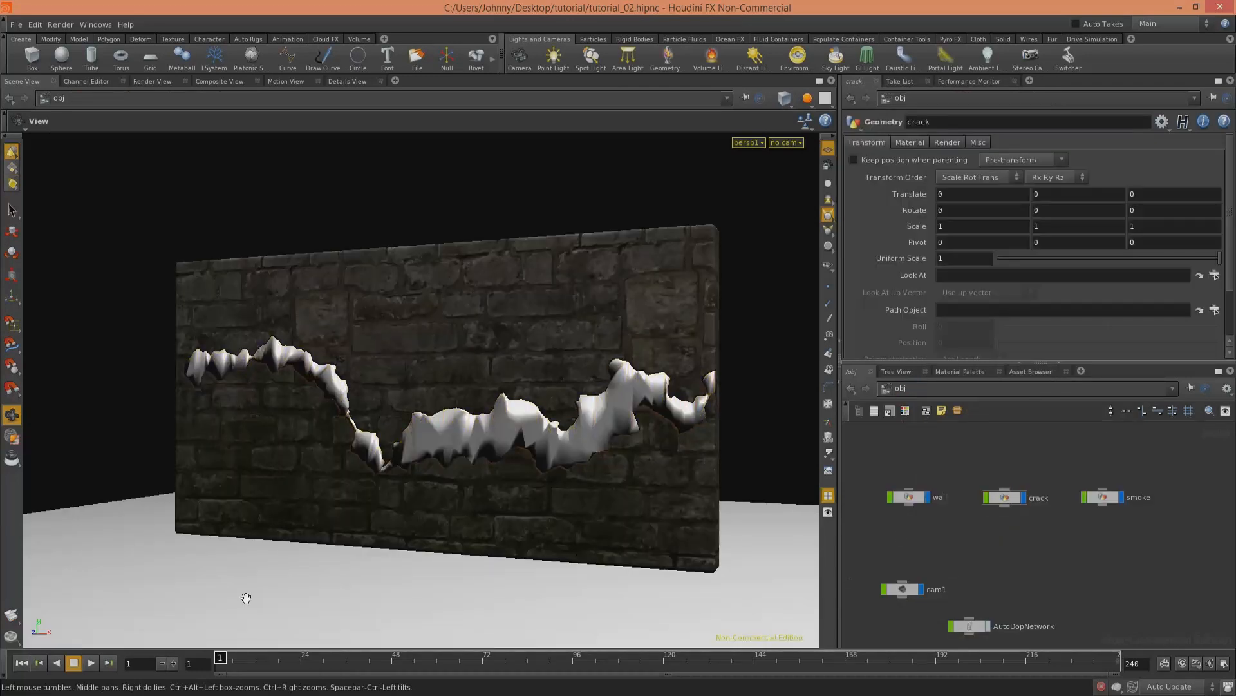
Step: Display the vertex1 node's output in the crack network and return to the object level
double_click(1026, 500)
middle_drag(863, 544, 982, 454)
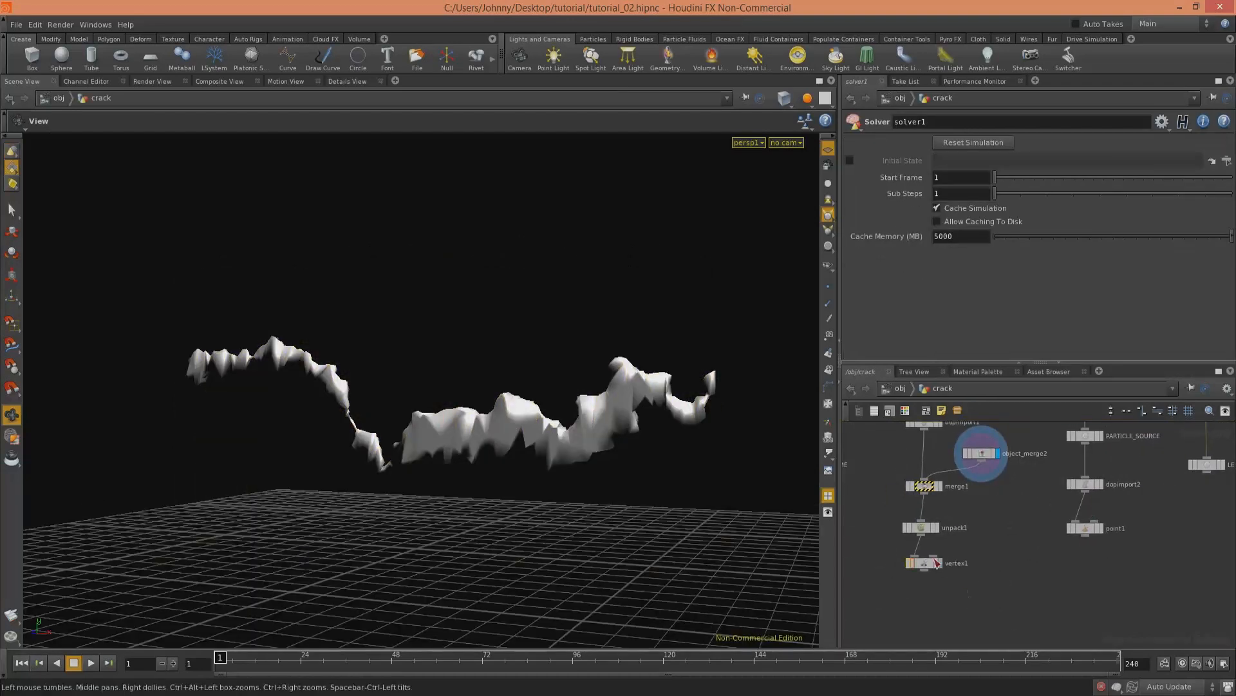
click(937, 563)
click(900, 389)
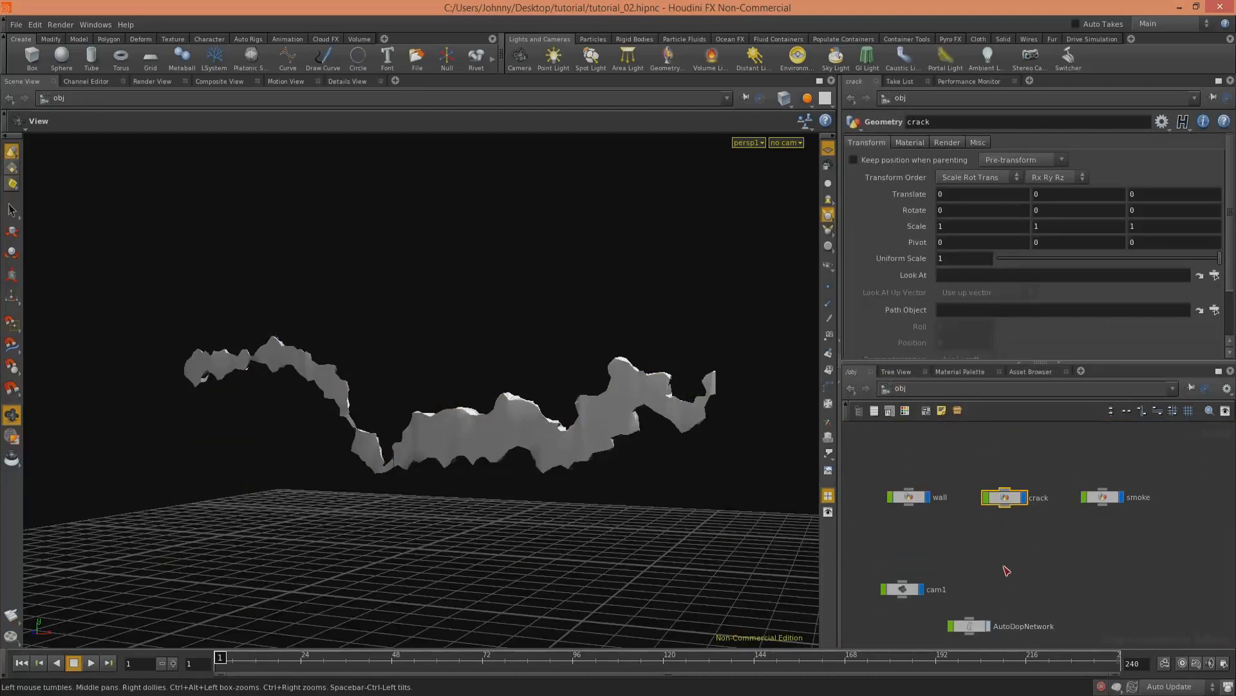
Step: Start a flipbook of the wall, cancel it after the first frames, clear the crack selection, and close the flipbook player
click(11, 615)
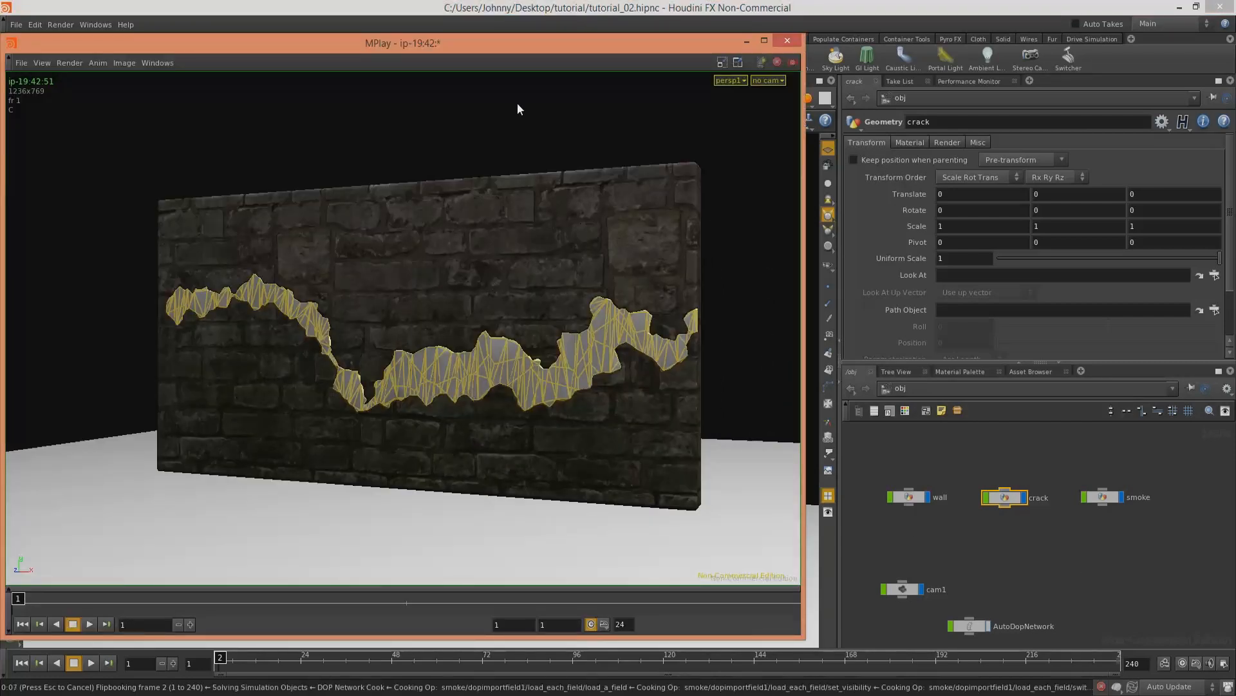
drag(535, 48, 598, 83)
click(1049, 558)
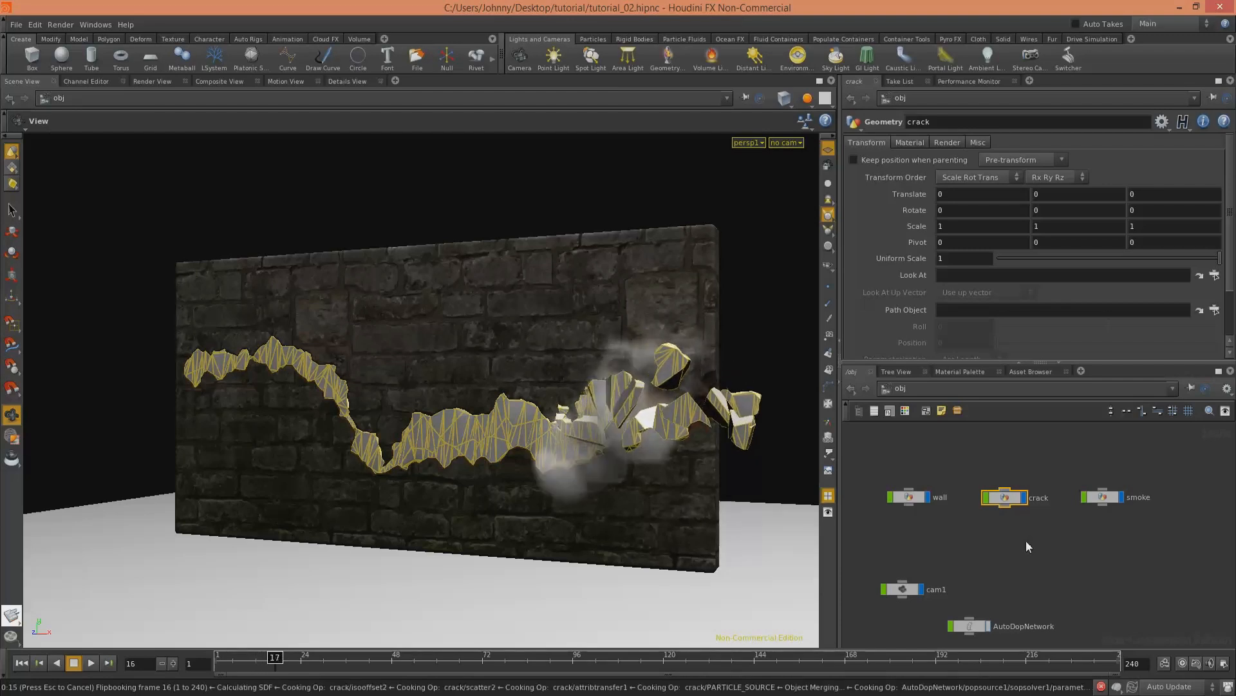
key(Escape)
click(1002, 564)
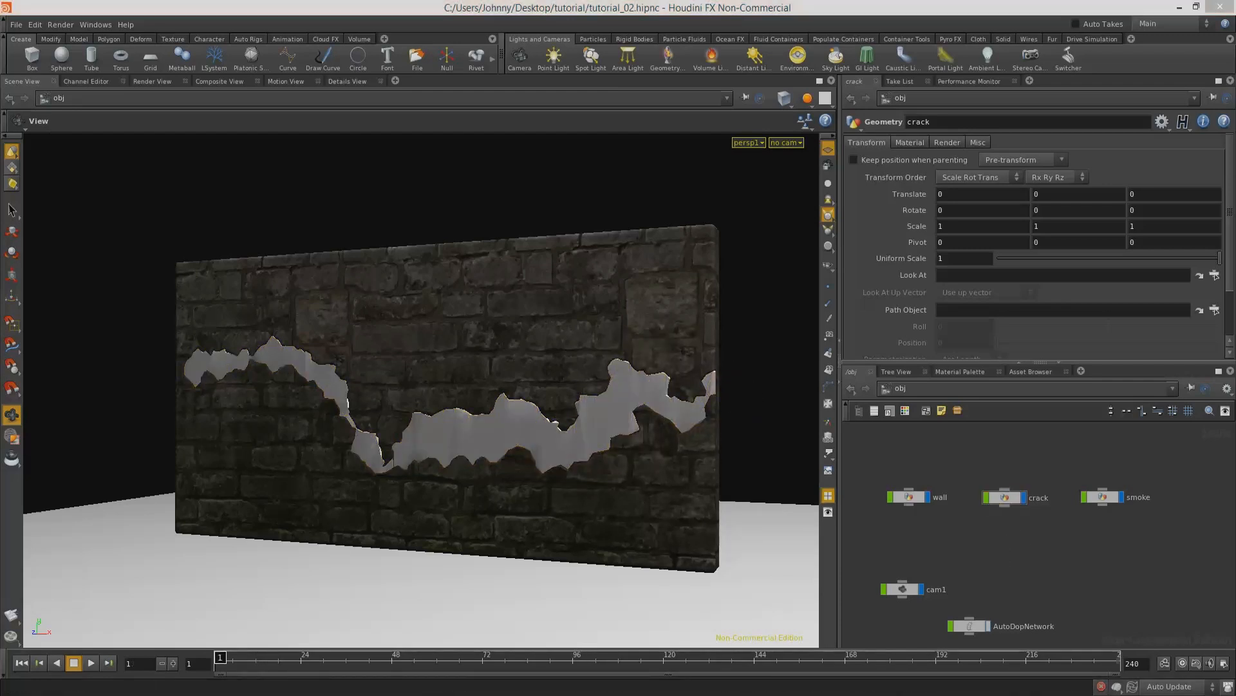
click(847, 74)
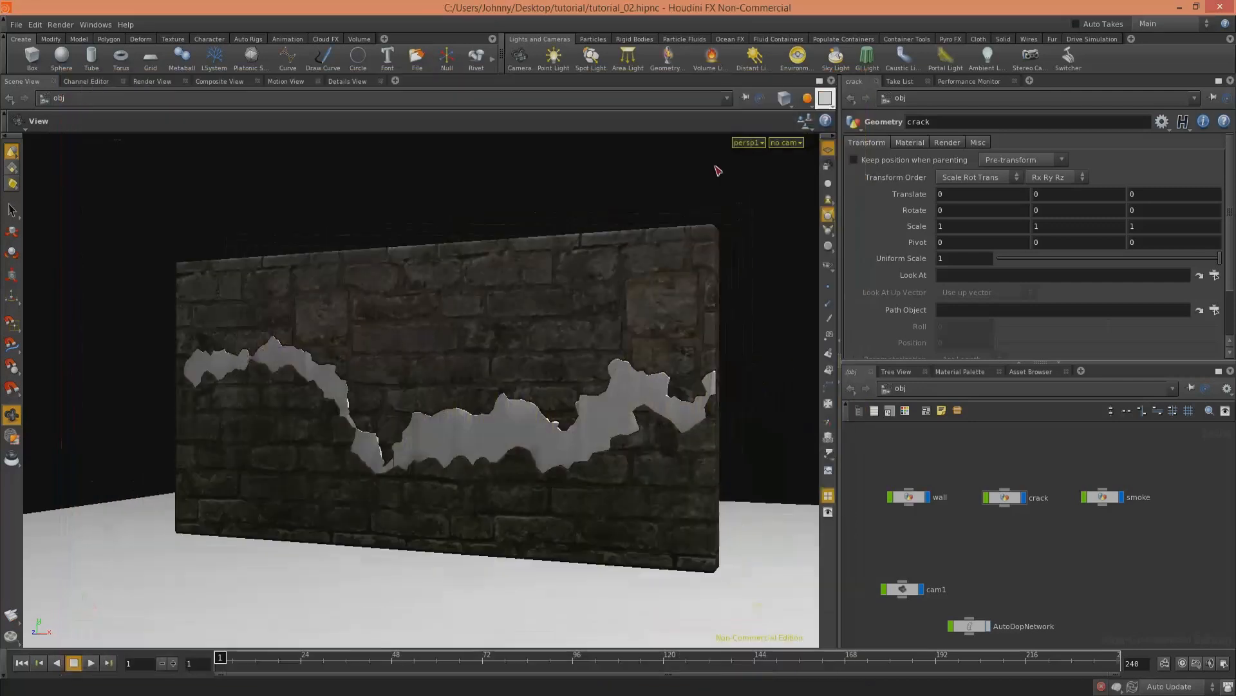
Step: Render a new flipbook, play back the frames rendered so far, close the player, and return to frame 1
click(11, 615)
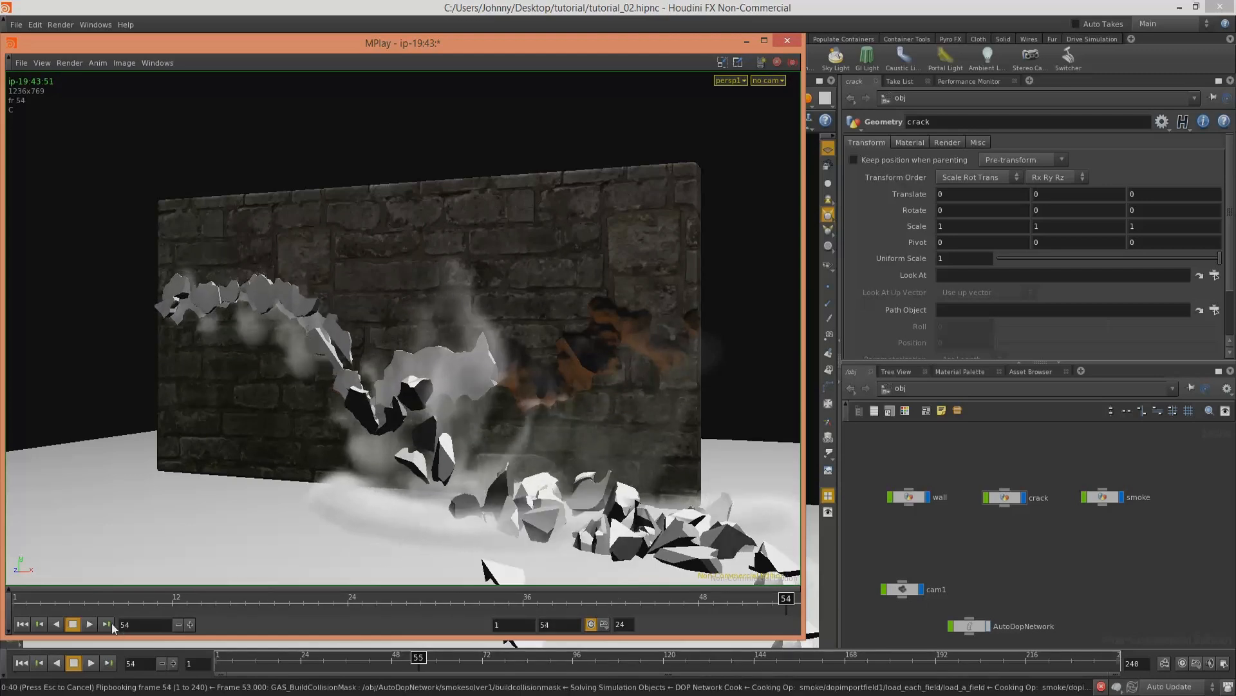
click(89, 624)
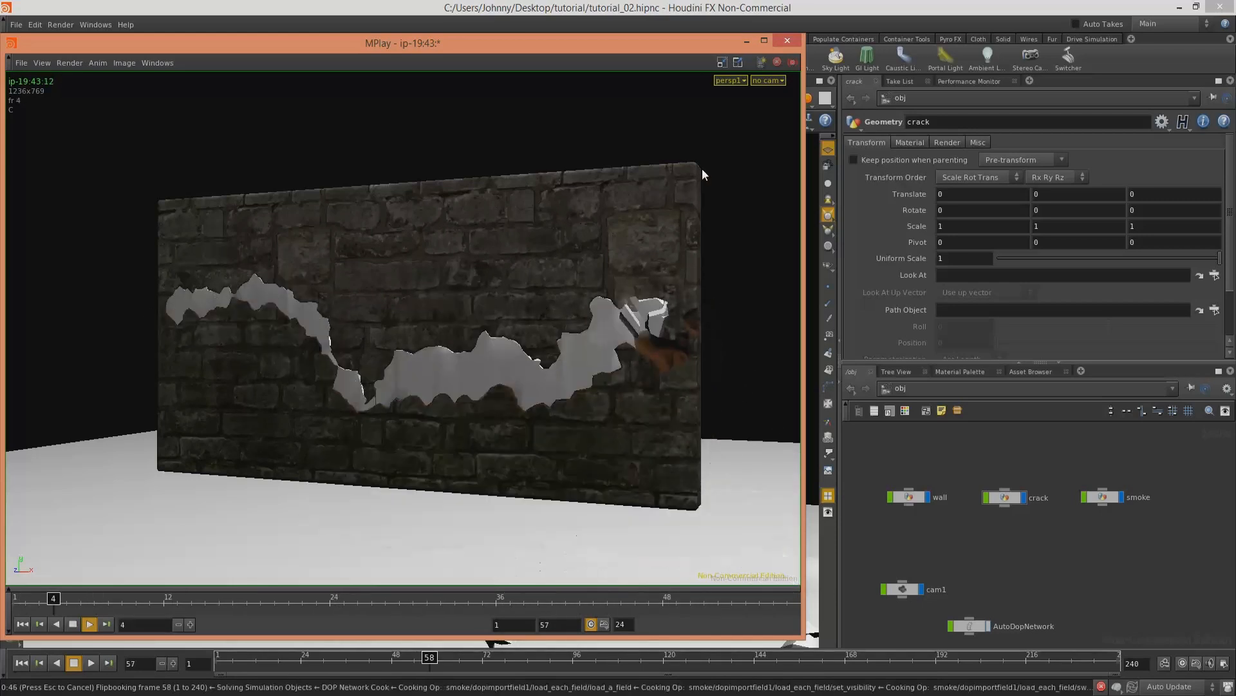
click(787, 40)
click(22, 663)
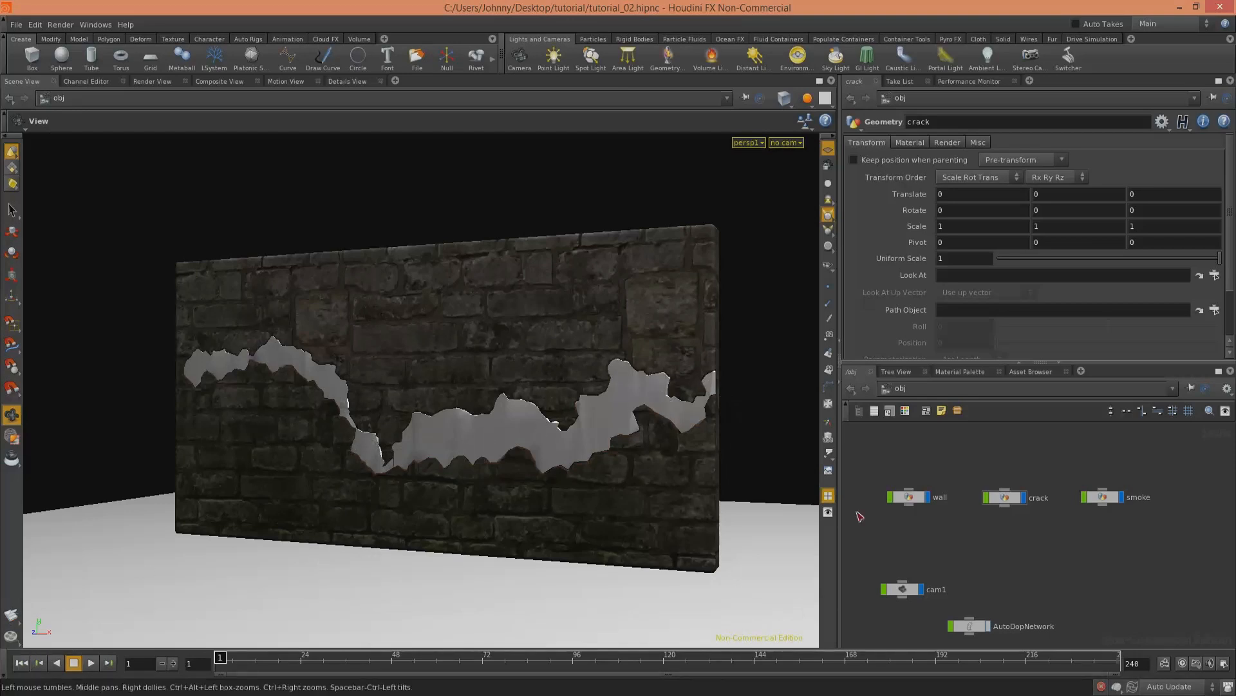
Step: Inside the crack's solver1, set the timeshift1 Frame expression to $F - 1 and return to the crack network
double_click(1102, 496)
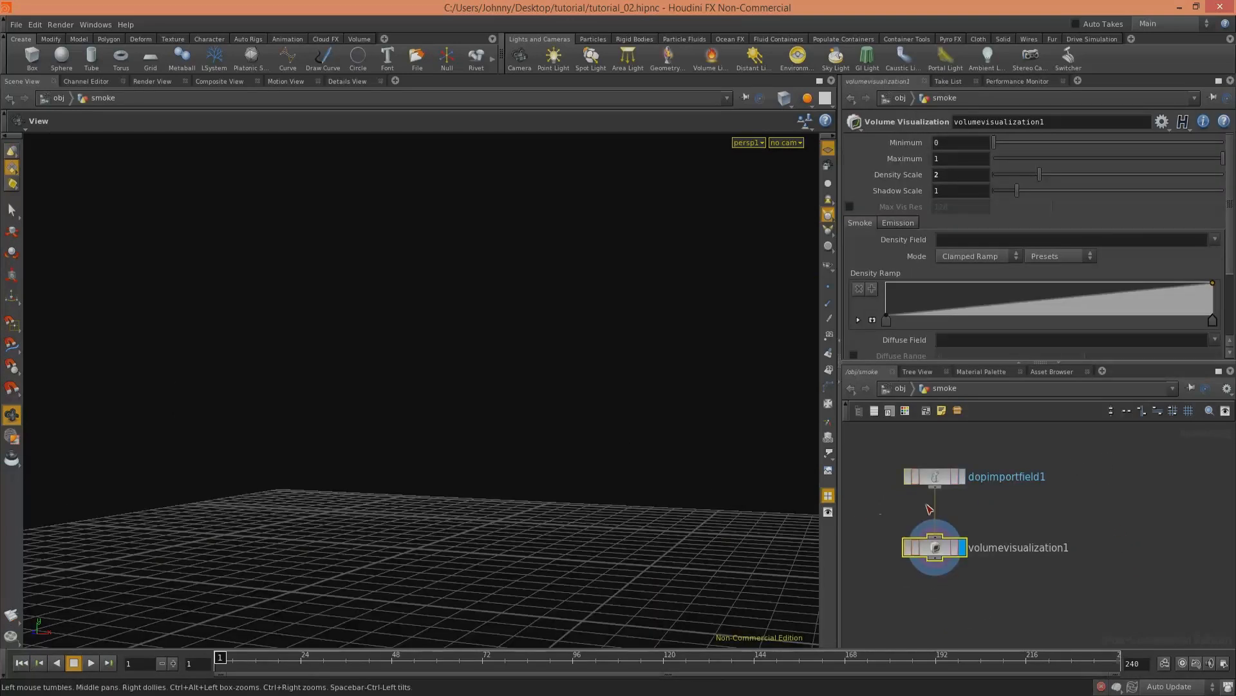
click(902, 389)
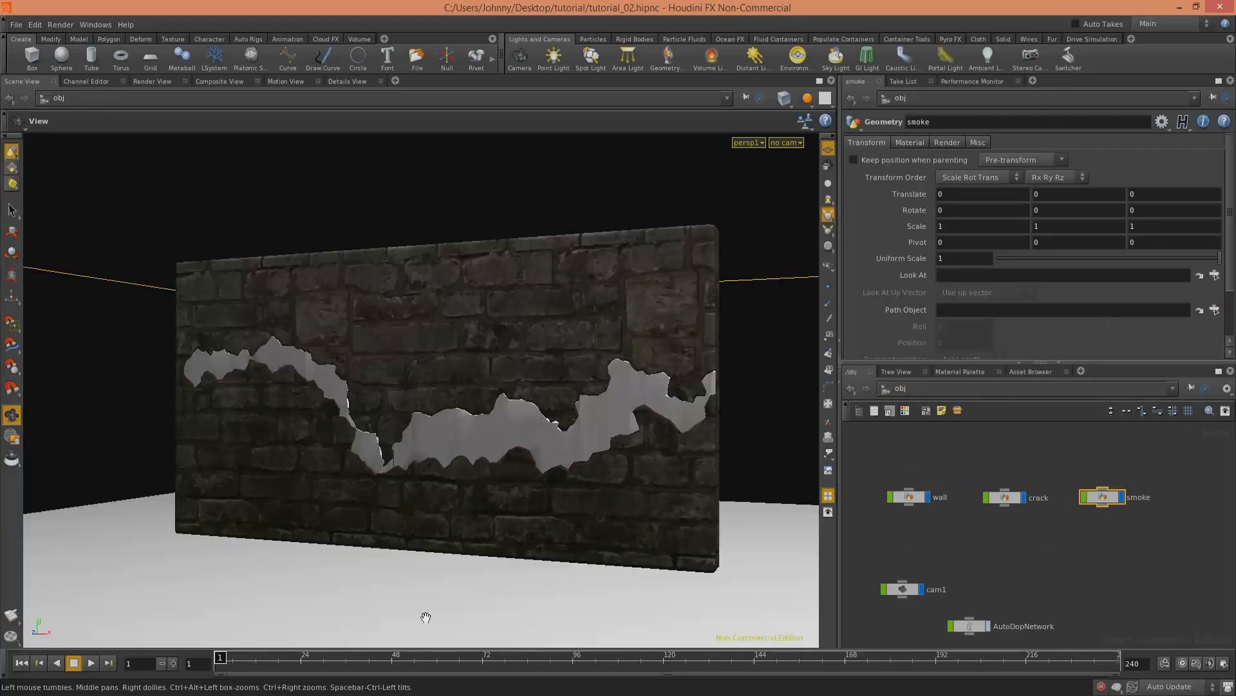
click(1005, 497)
key(i)
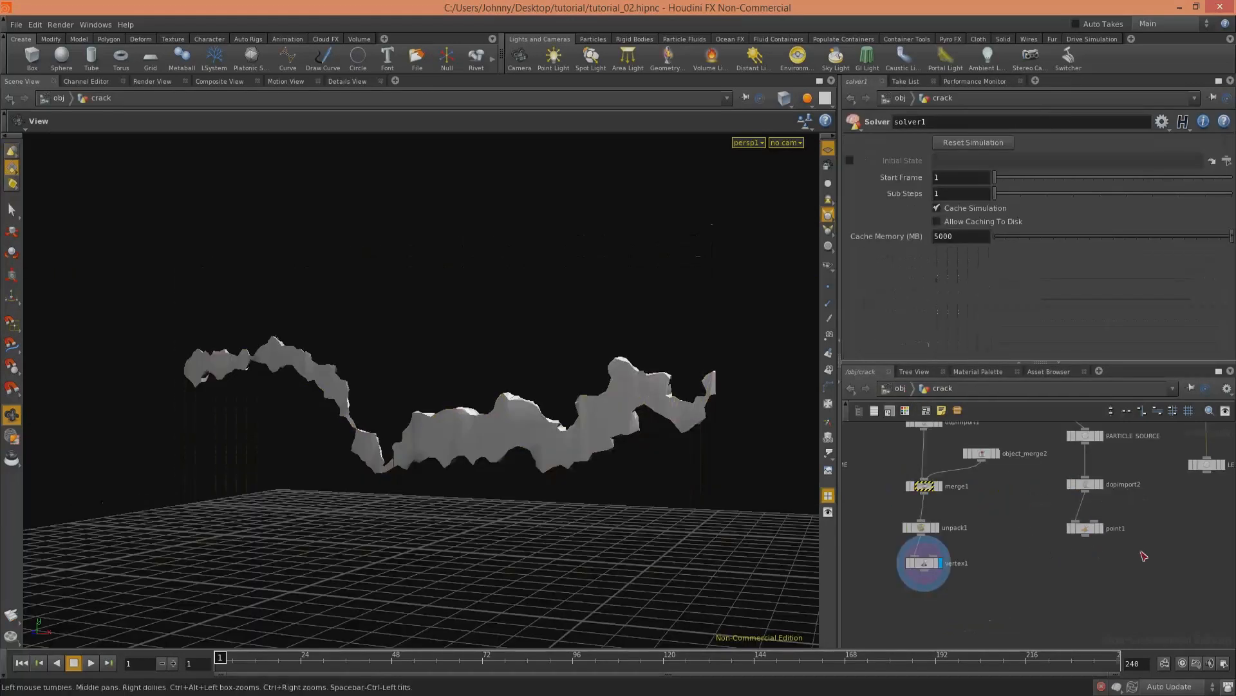
double_click(1057, 507)
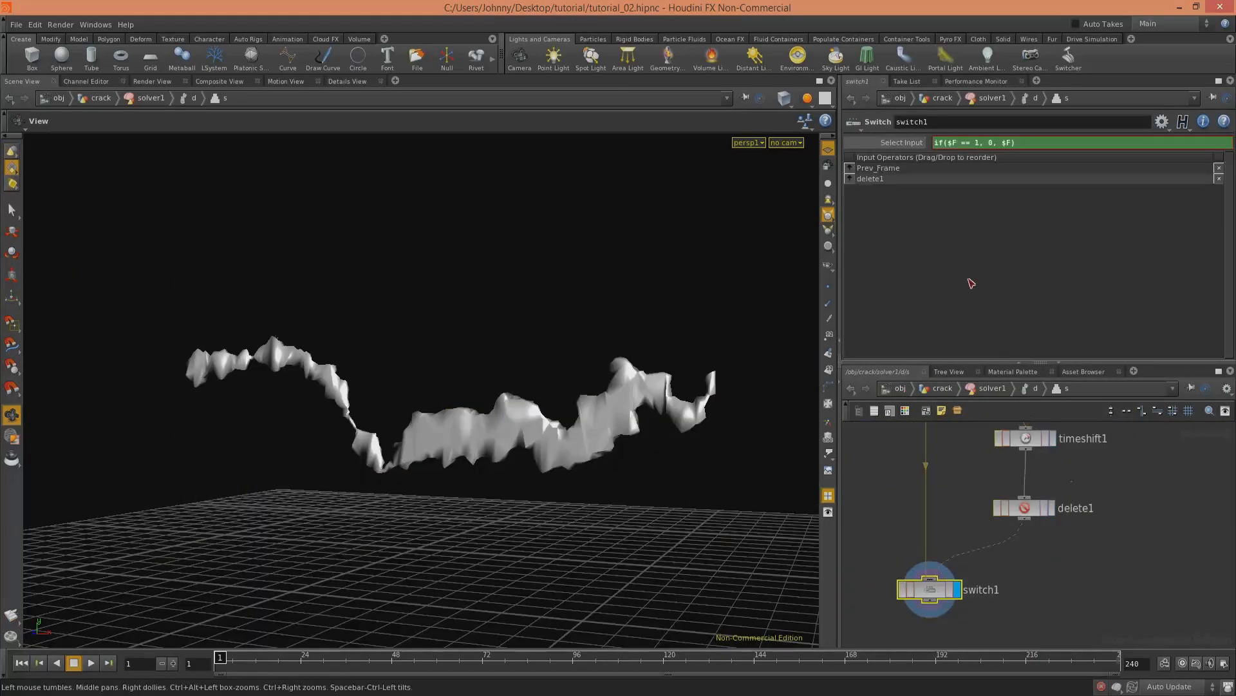
middle_drag(977, 506, 952, 625)
click(1003, 576)
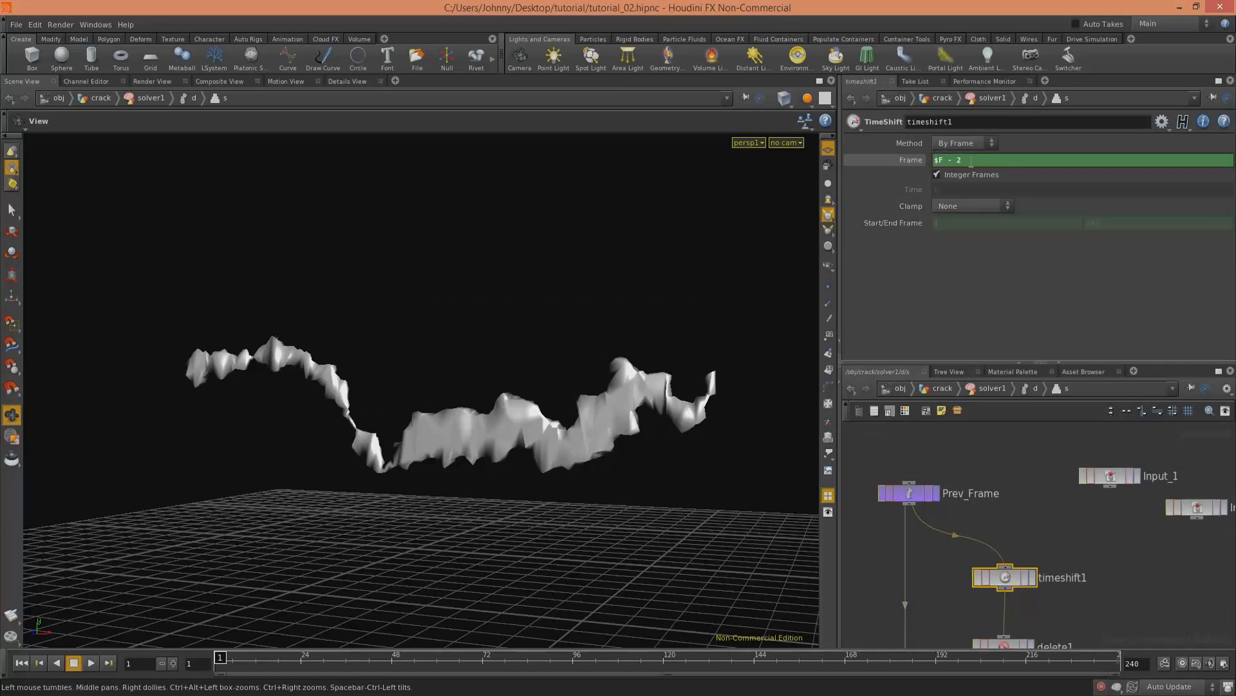
key(BackSpace)
click(945, 388)
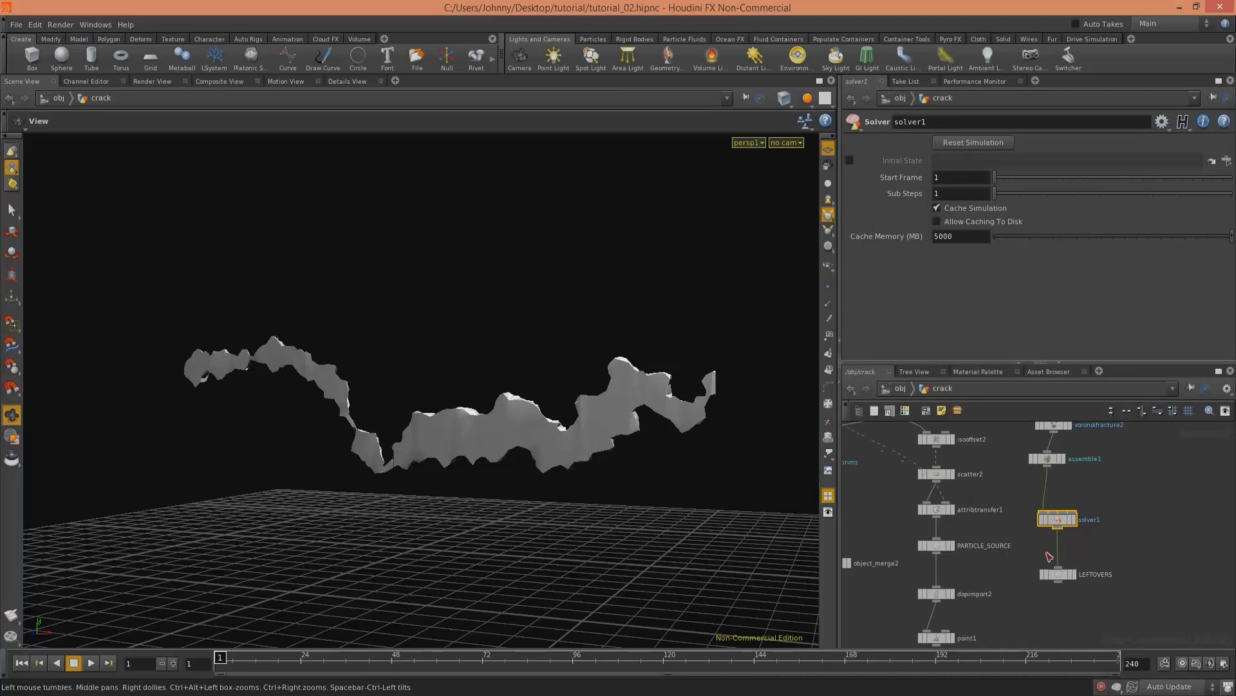
Step: Check the timeshift1 expression inside solver1, return to the object level, and clear the crack selection
double_click(1058, 519)
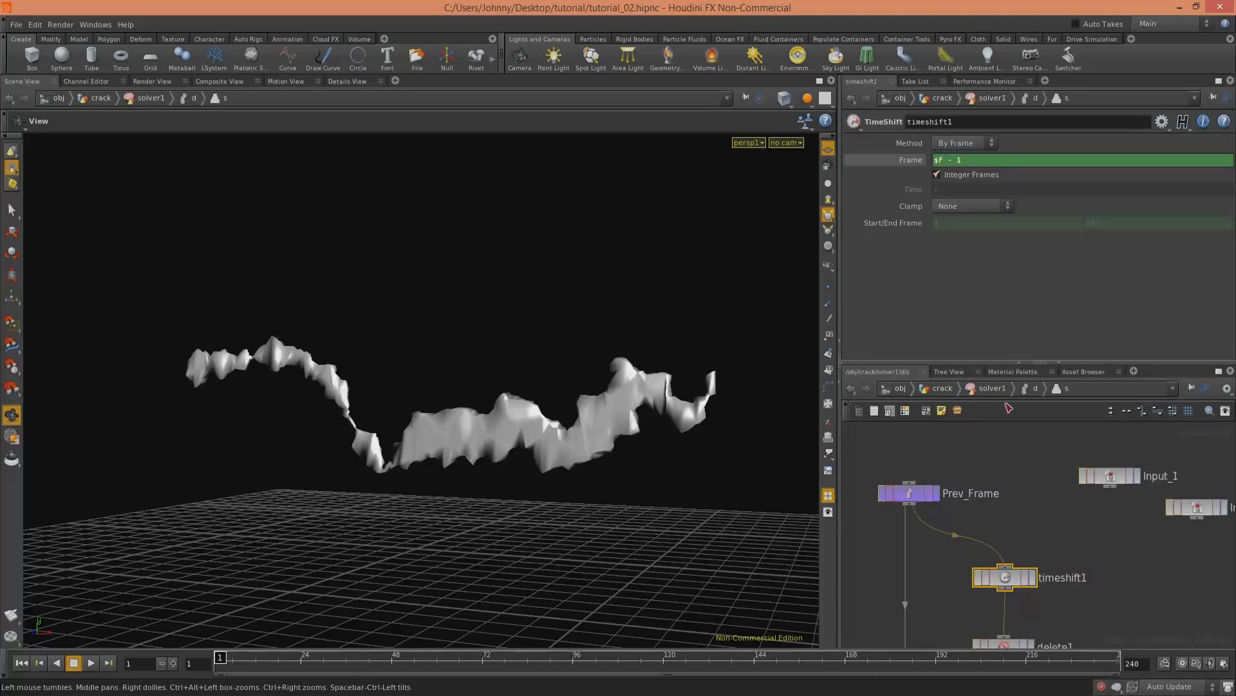
click(941, 389)
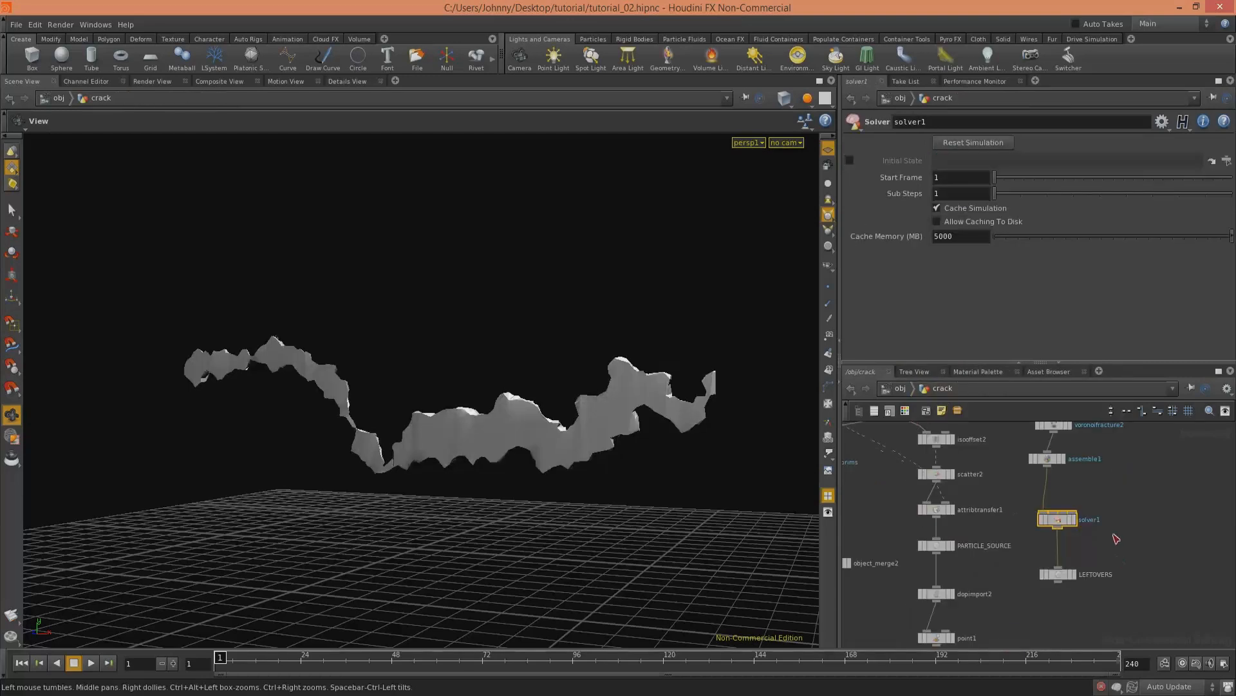
click(900, 389)
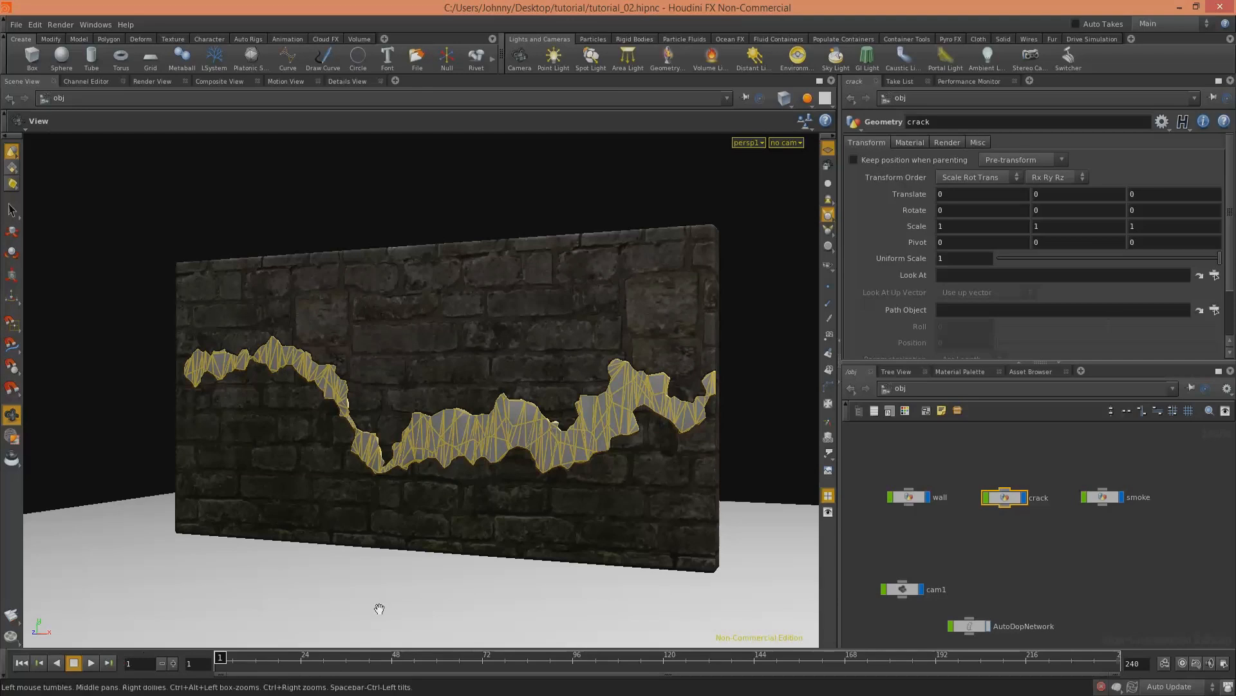
click(992, 558)
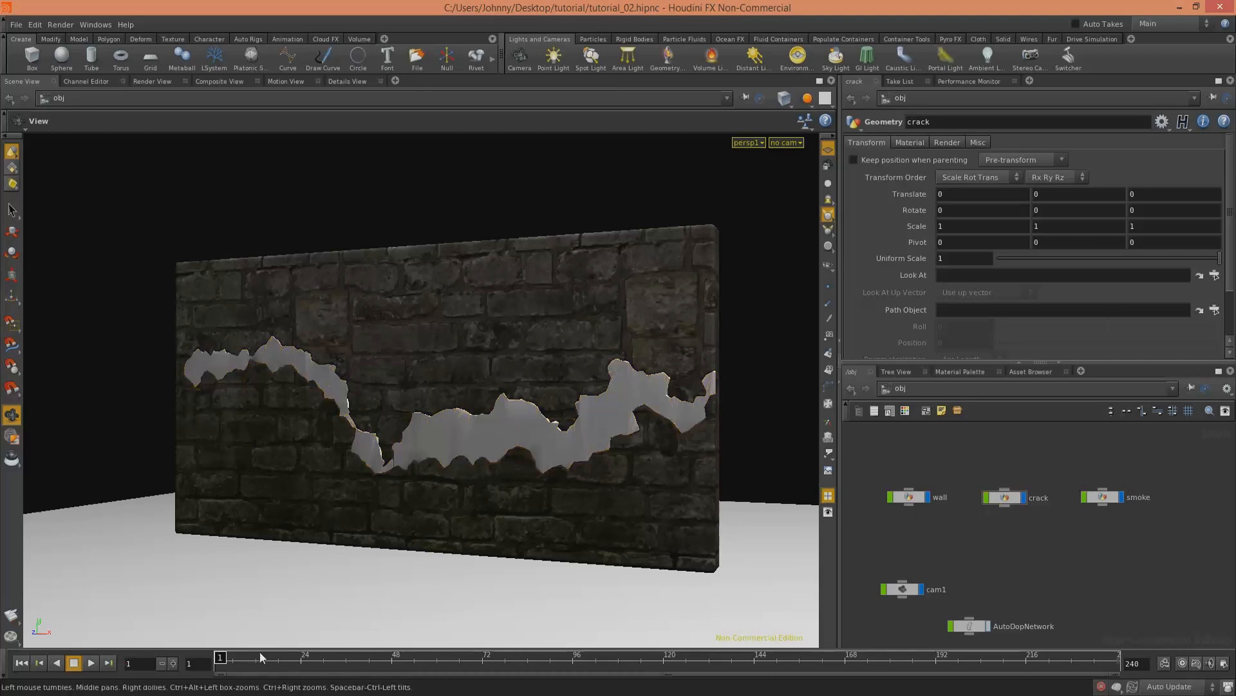
Step: Play the simulation from frame 1, stop at frame 47, and examine the falling pieces and smoke
click(95, 663)
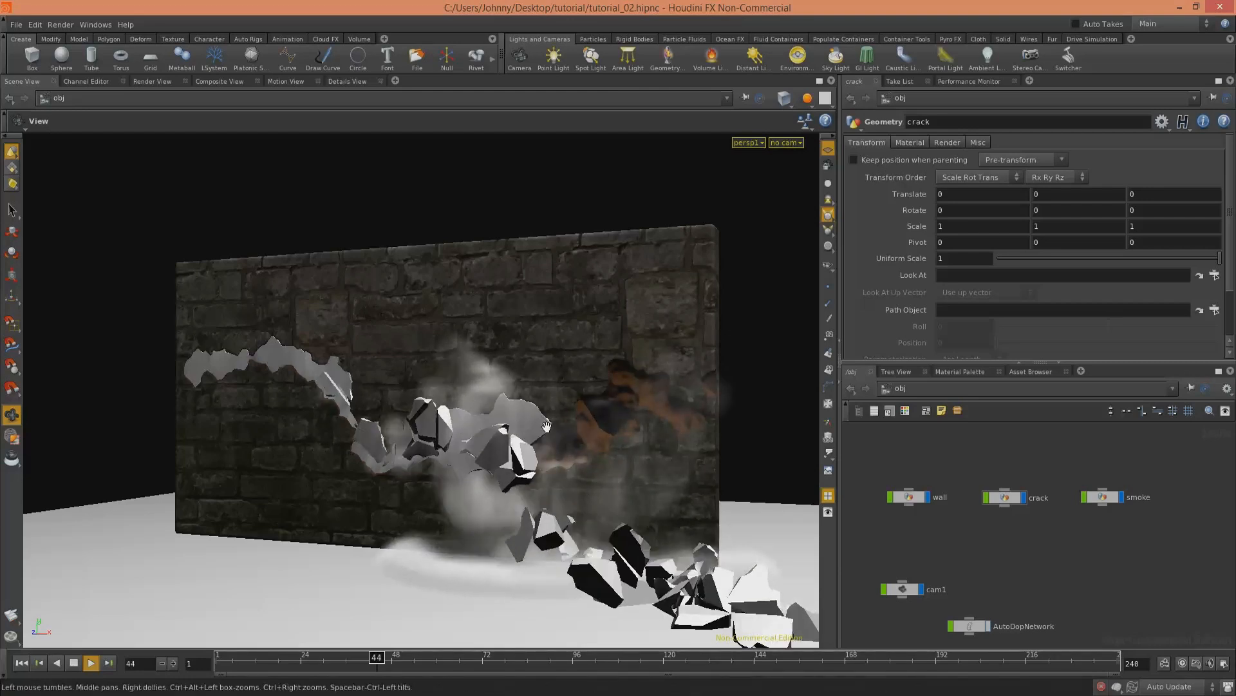
click(74, 662)
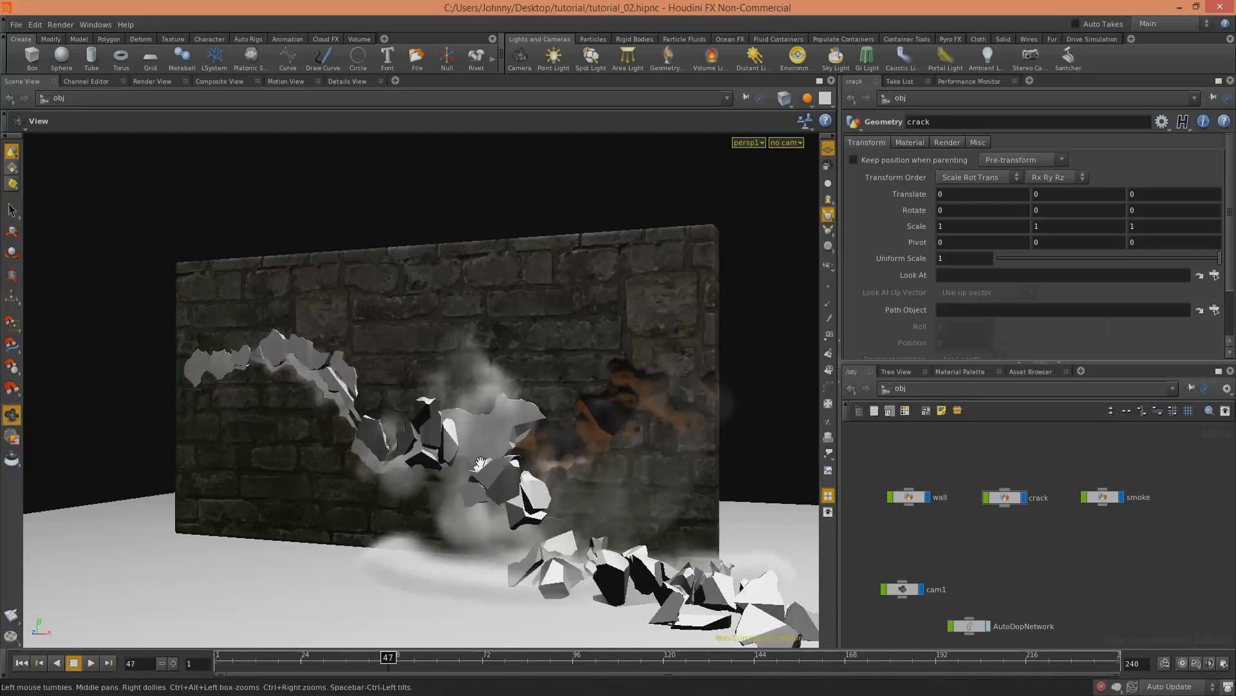
drag(497, 434, 535, 438)
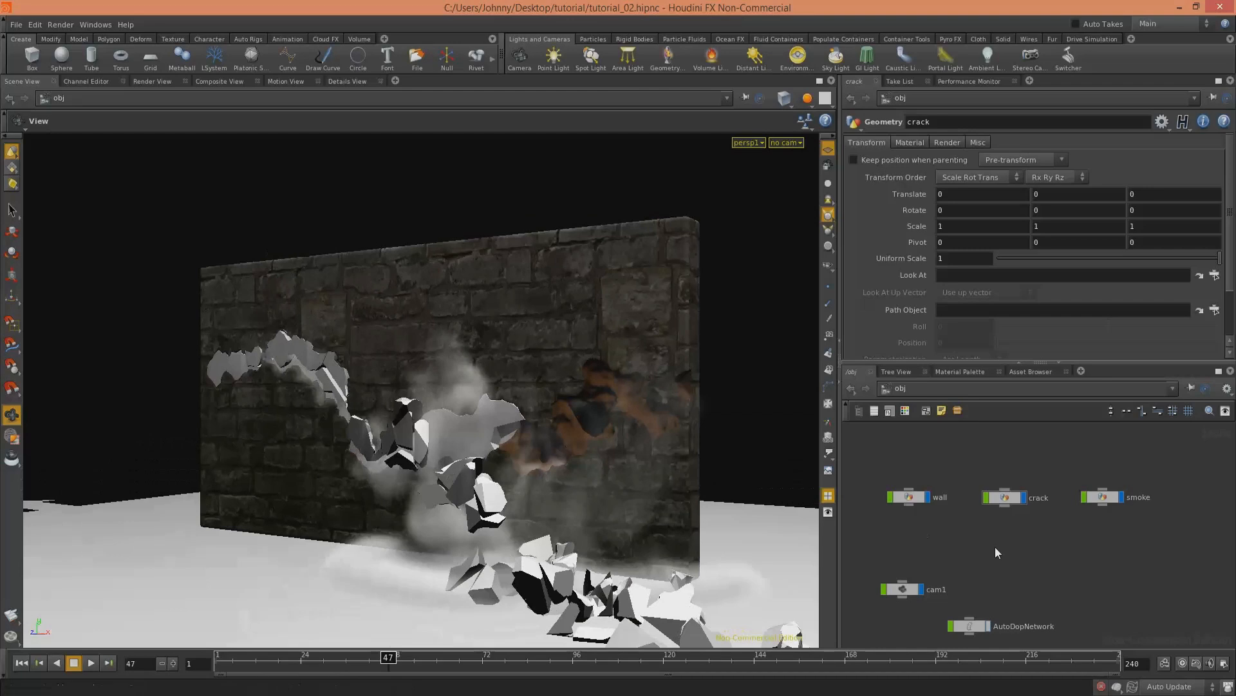
Step: Examine the wall network around the CRACKED_WALL null, return to the object level, and select the smoke object
double_click(908, 496)
middle_drag(947, 515, 999, 555)
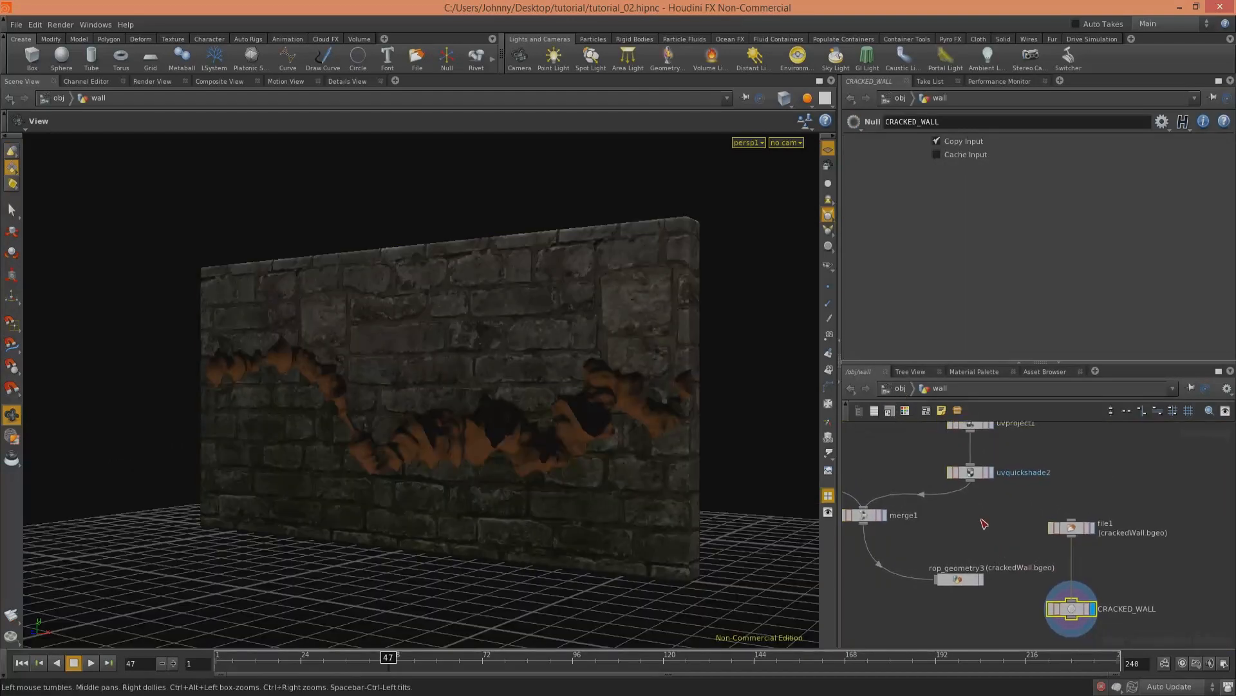
click(899, 388)
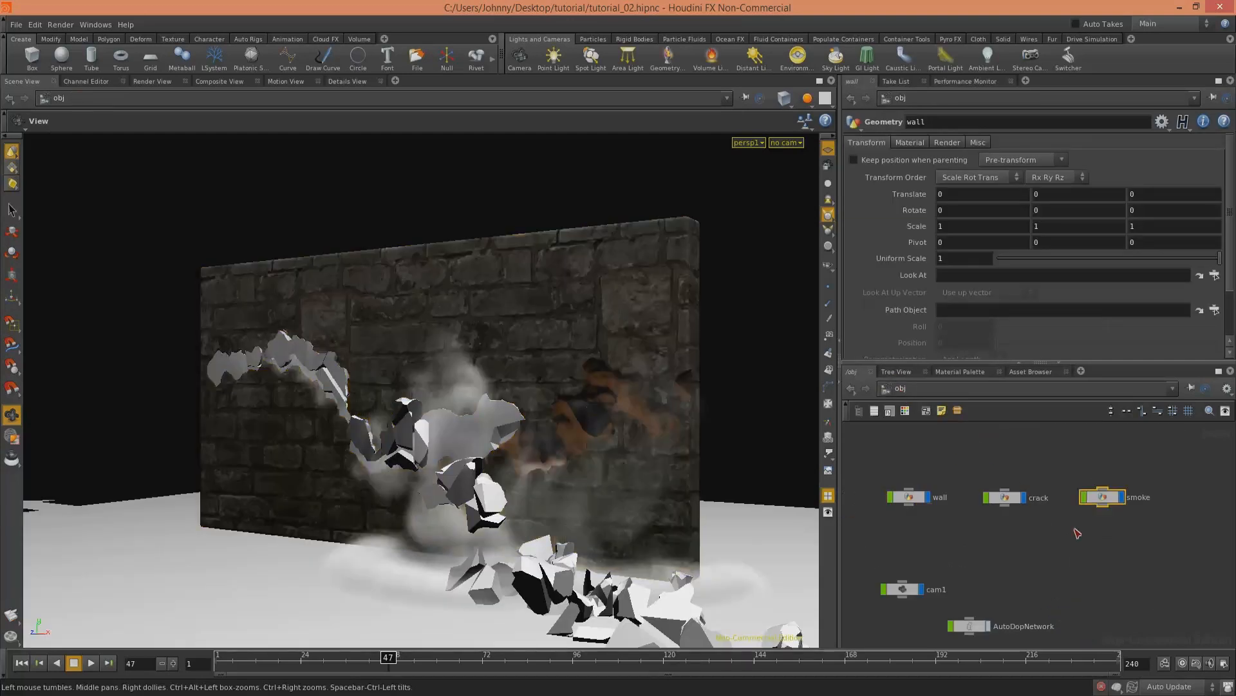
click(1102, 497)
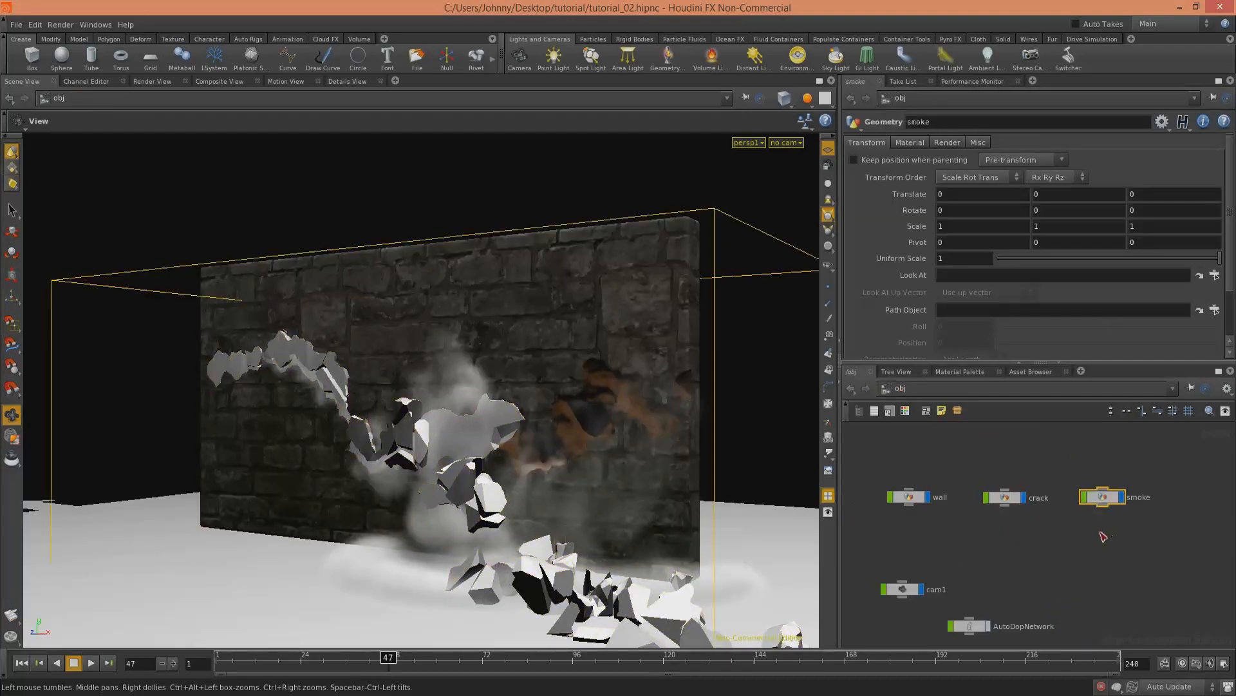
Step: Inside the crack's solver1, set the timeshift1 Frame expression to $F - 2 and return to the crack network
double_click(1005, 499)
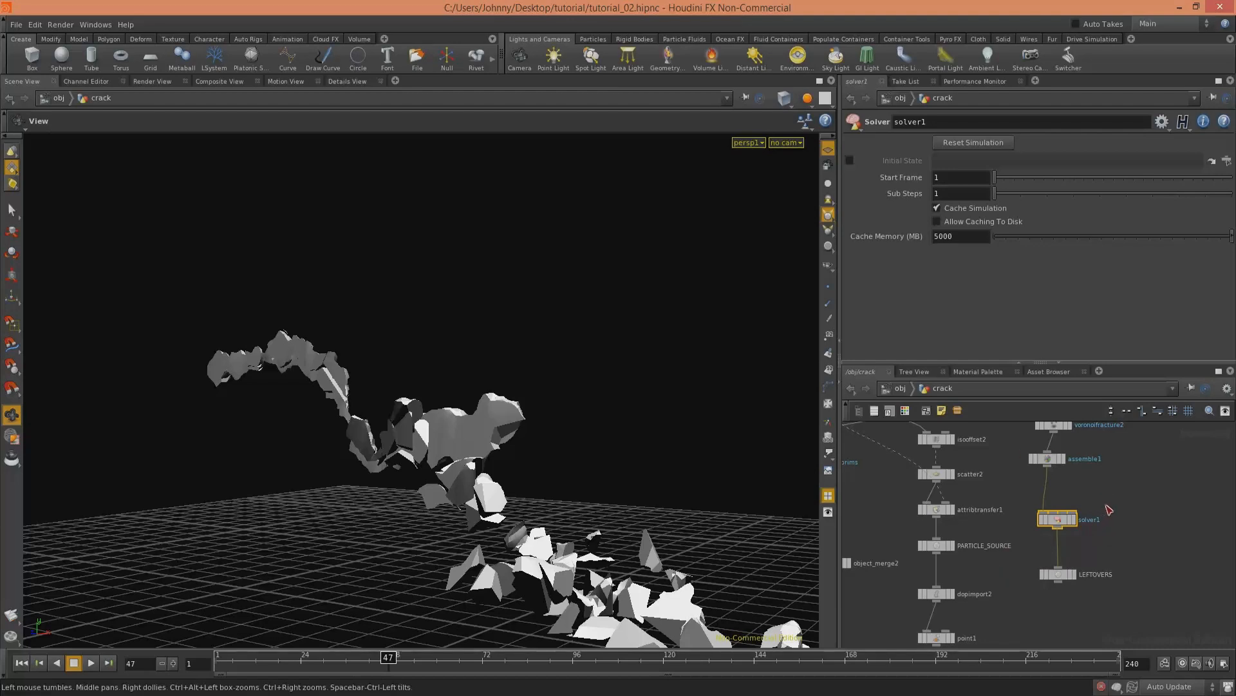
click(1051, 459)
click(1064, 519)
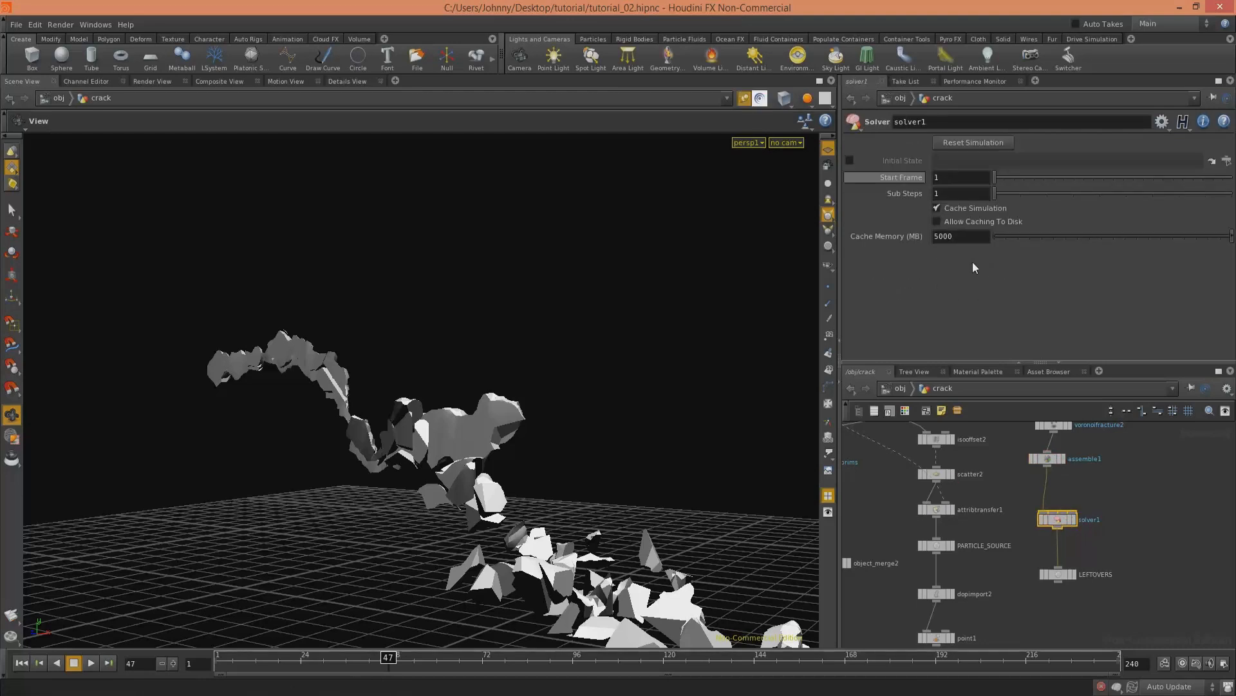
double_click(1057, 519)
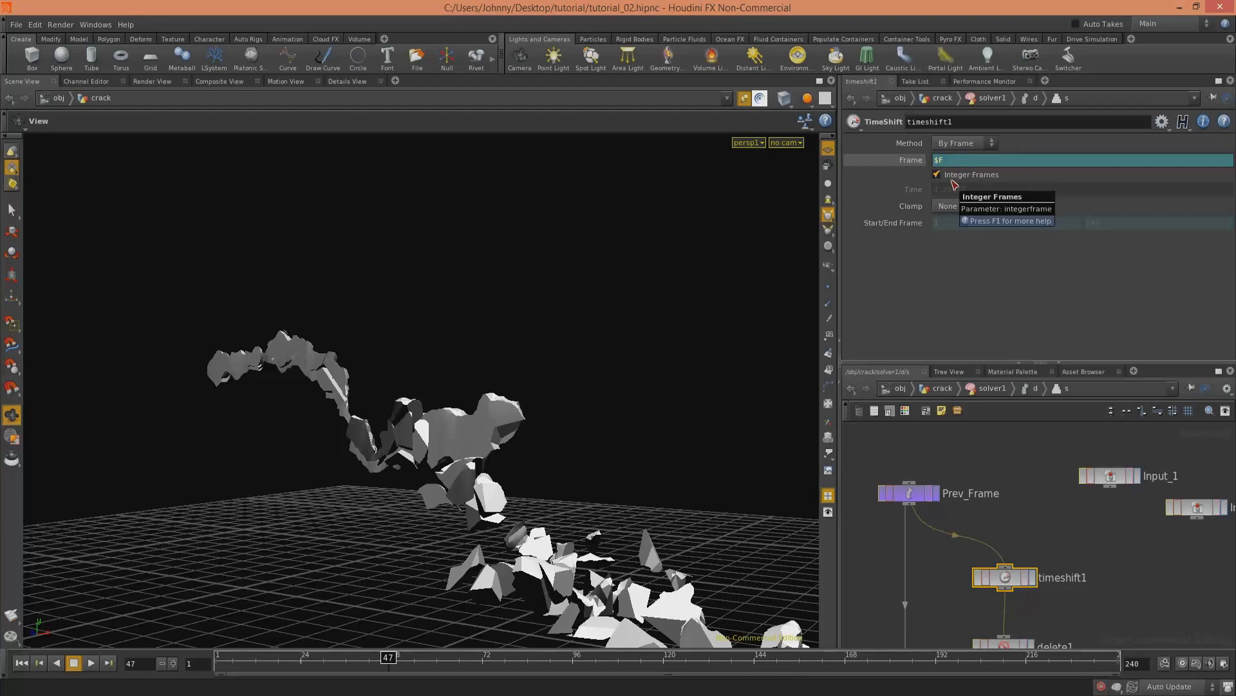
drag(550, 431, 593, 425)
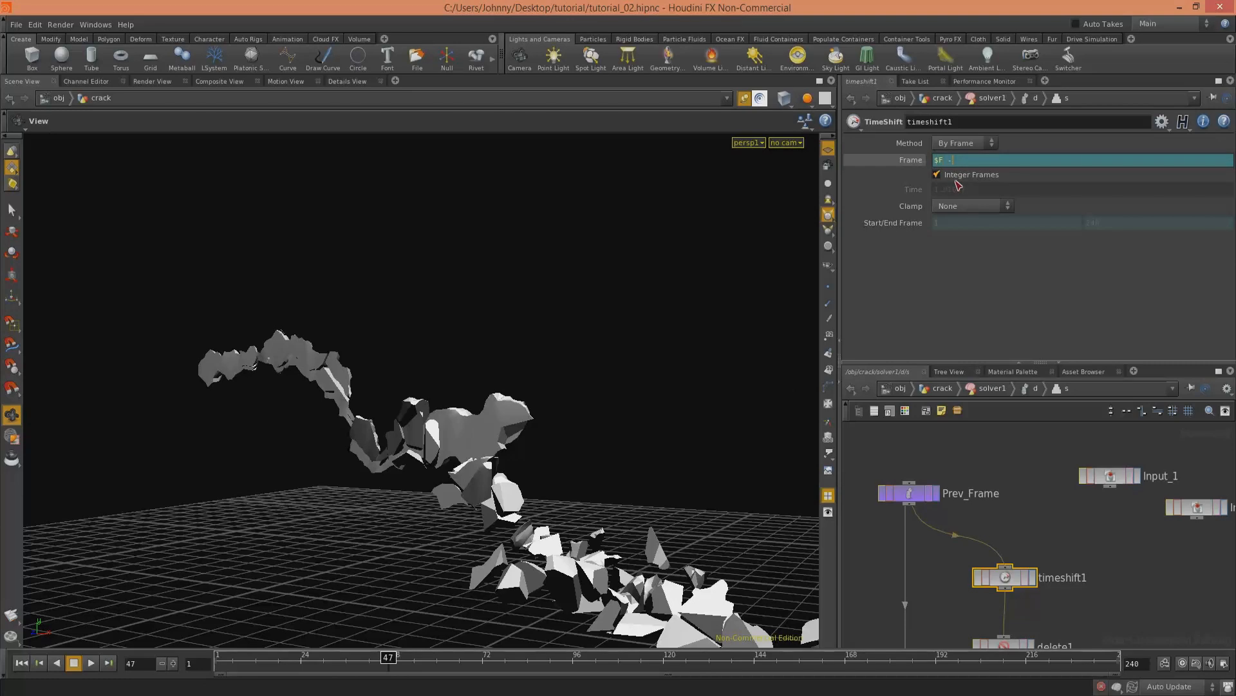
text(2)
click(943, 388)
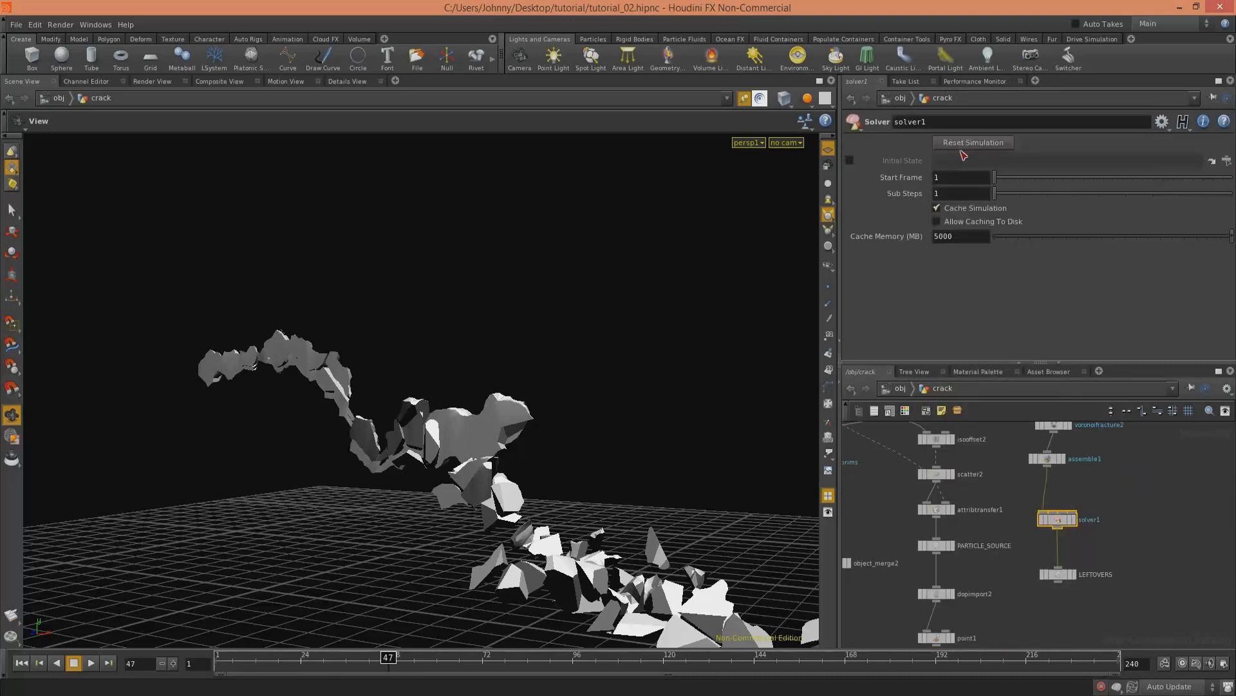
Step: Set the timeshift1 Frame expression inside the crack's solver1 to $F - 1 and reset the solver's simulation
double_click(1056, 519)
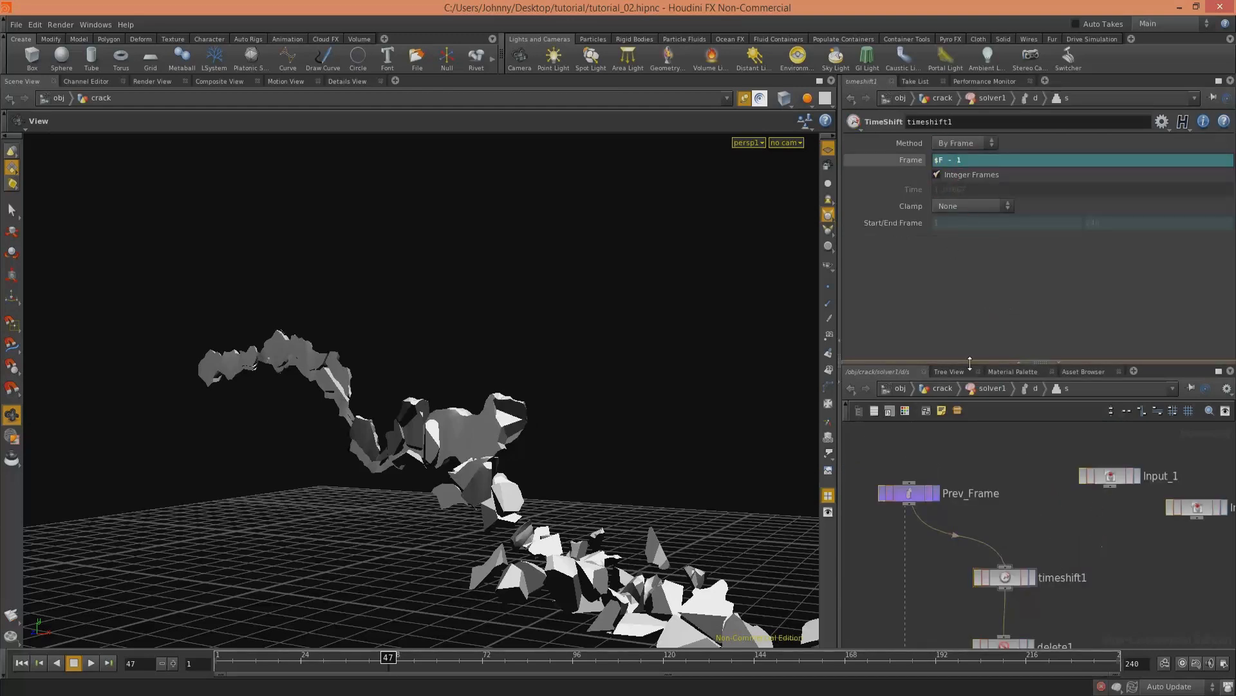
click(986, 389)
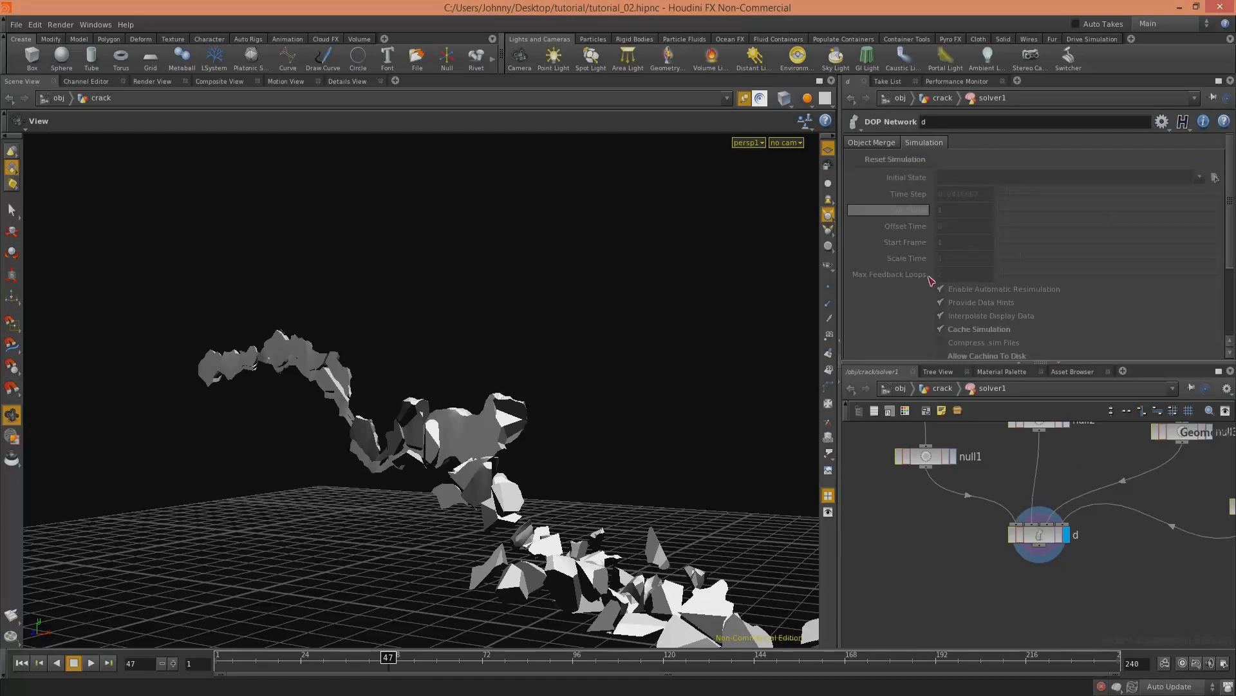
click(928, 389)
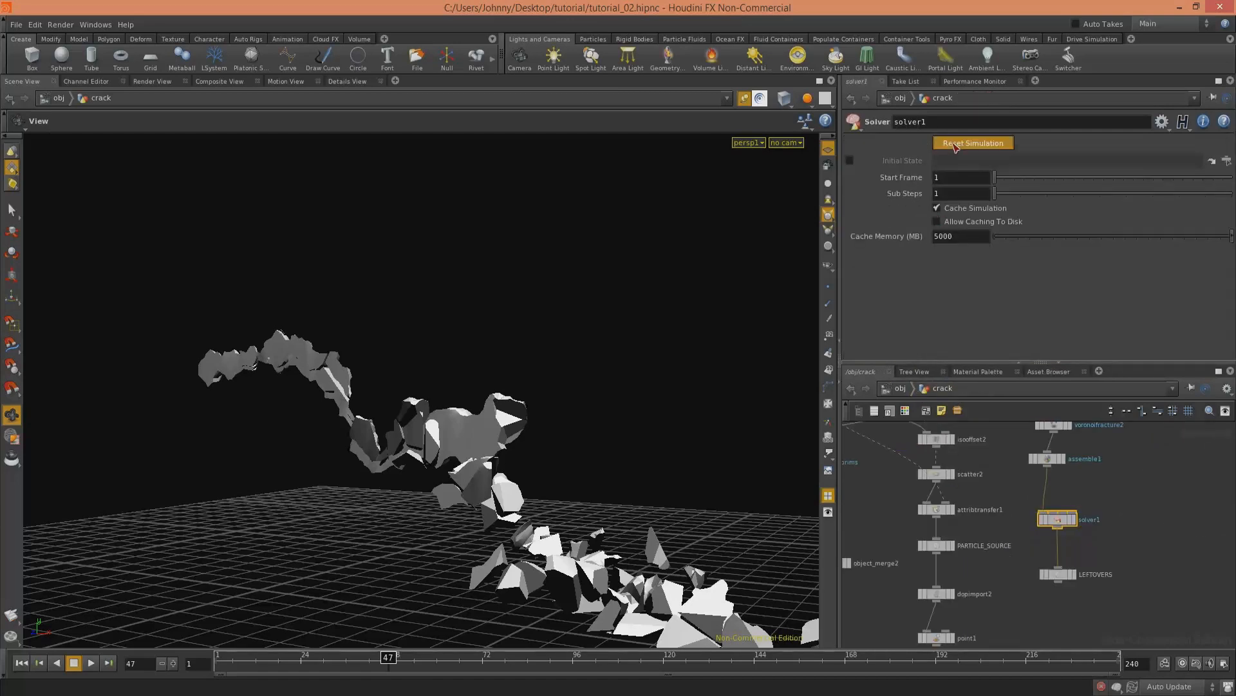
drag(538, 434, 309, 612)
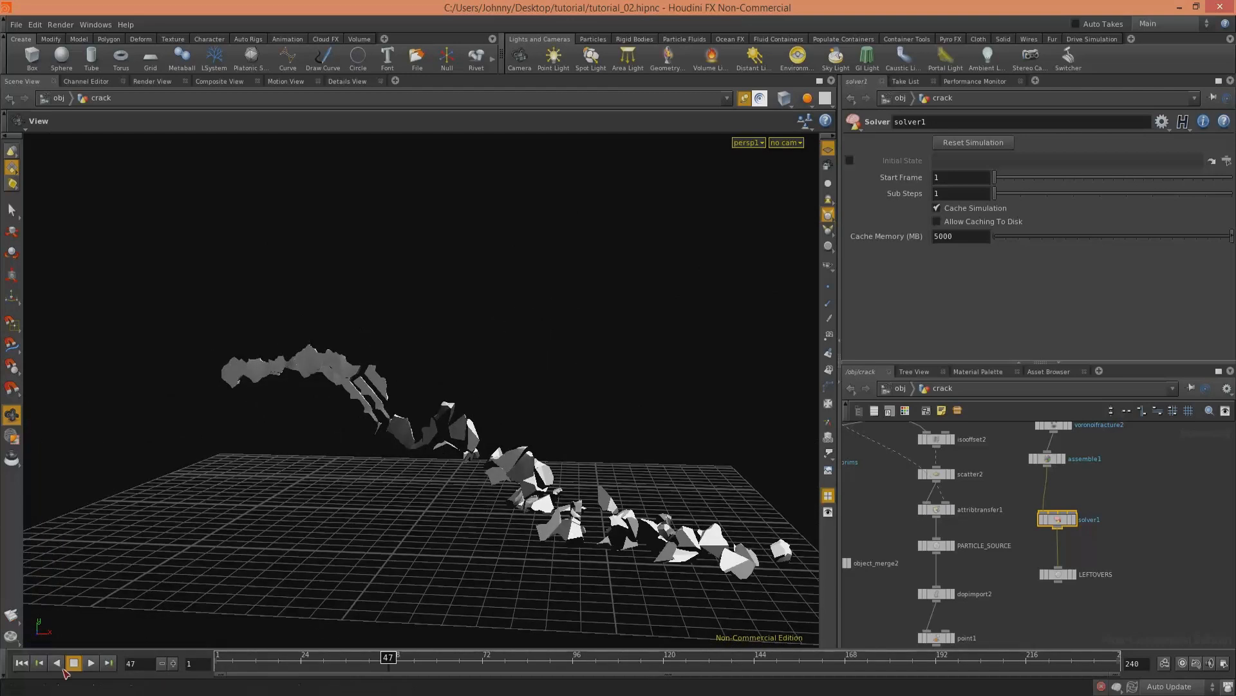
Step: Return to frame 1, display the crack's file1 node, and inspect its geometry in the UV view
click(22, 664)
middle_drag(1114, 572, 1087, 627)
right_drag(480, 424, 674, 371)
mouse_move(1097, 571)
middle_down()
mouse_move(1109, 525)
mouse_move(1102, 592)
middle_up()
middle_drag(1092, 487, 1104, 572)
middle_drag(963, 513, 985, 571)
drag(905, 524, 942, 477)
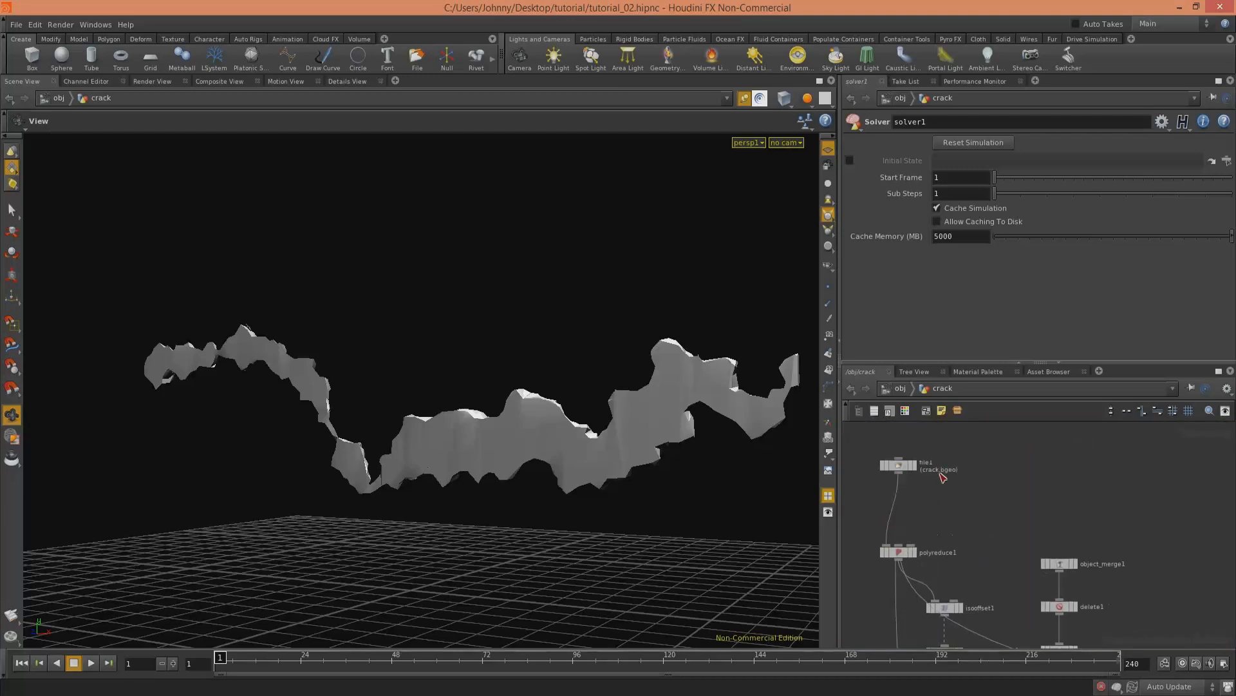
click(914, 465)
click(899, 463)
drag(520, 426, 539, 432)
key(space+5)
right_drag(539, 405, 396, 454)
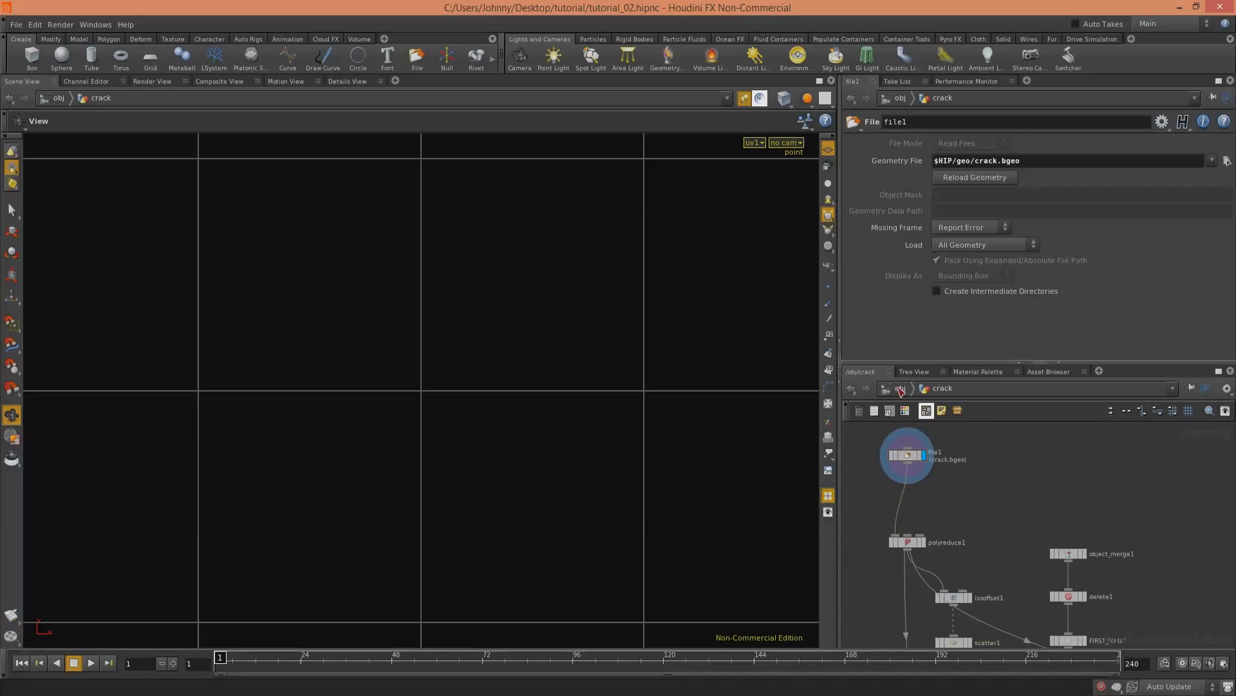
Step: Open the wall object's network and examine rop_geometry2 and the delete3 node feeding it
key(u)
click(909, 497)
key(i)
middle_drag(975, 523, 1030, 693)
middle_drag(1052, 508, 997, 628)
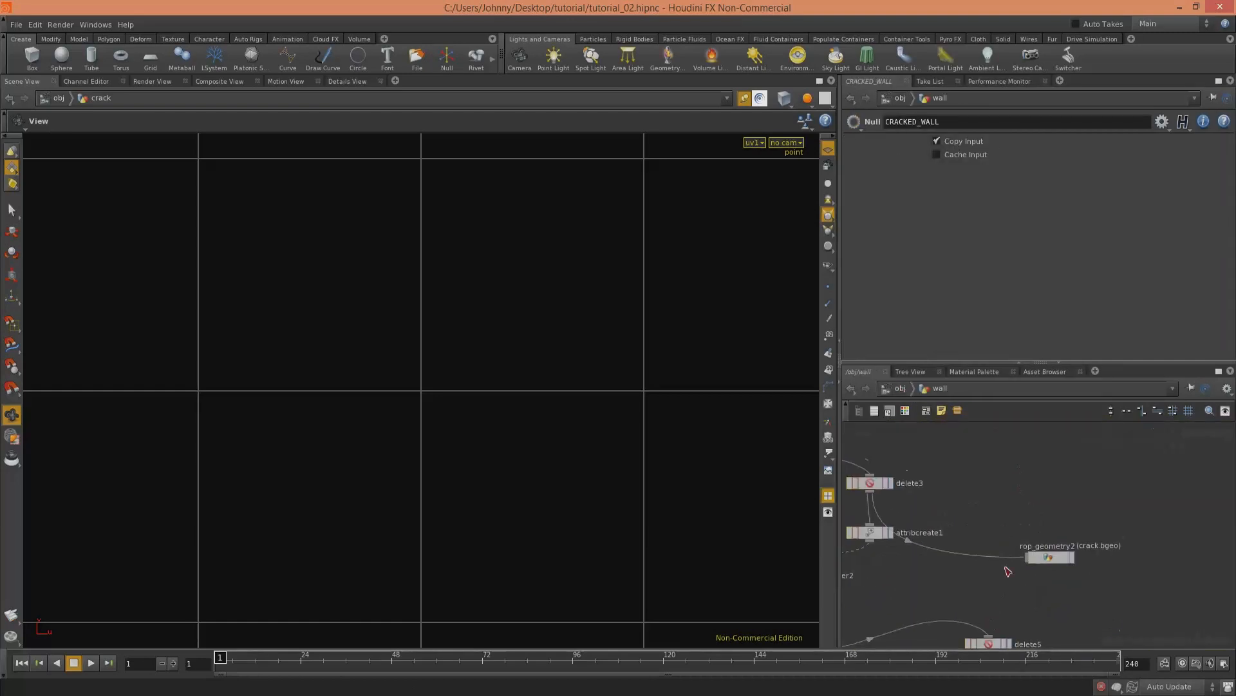
click(1034, 559)
middle_drag(920, 504, 1014, 547)
scroll(970, 566, up, 3)
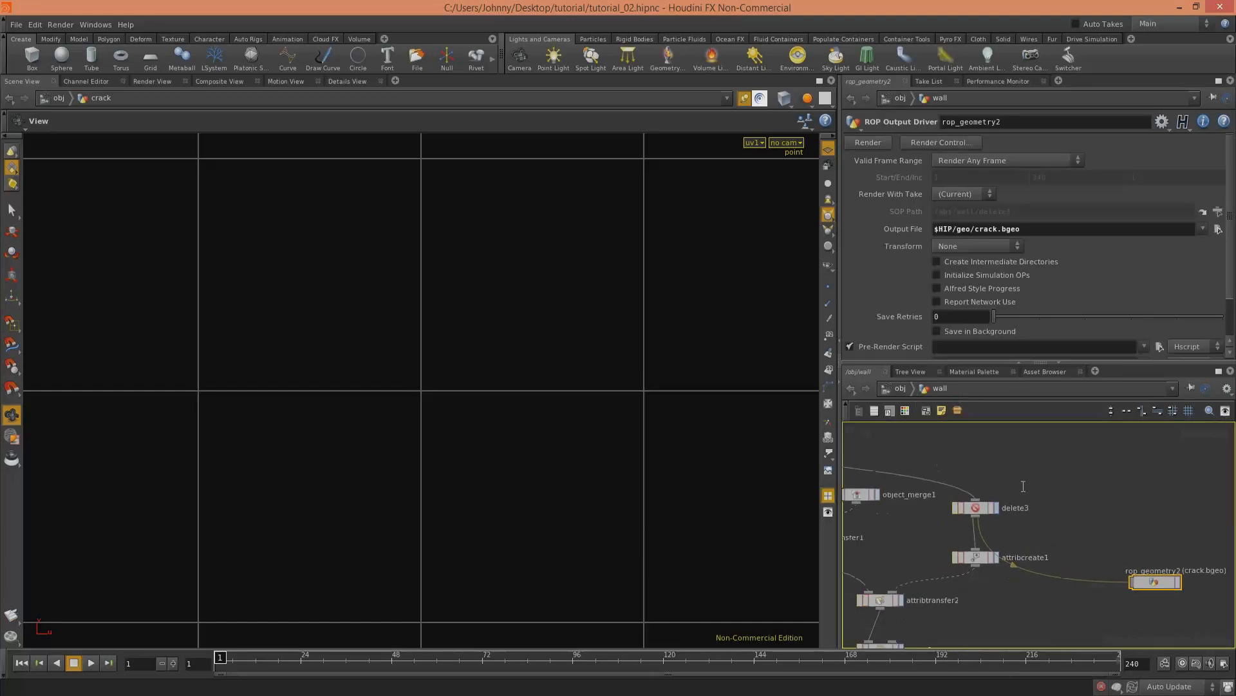
middle_drag(1009, 516, 1060, 461)
middle_drag(1124, 508, 1185, 509)
middle_drag(1038, 515, 1032, 583)
scroll(1021, 483, down, 3)
middle_drag(1012, 483, 1089, 488)
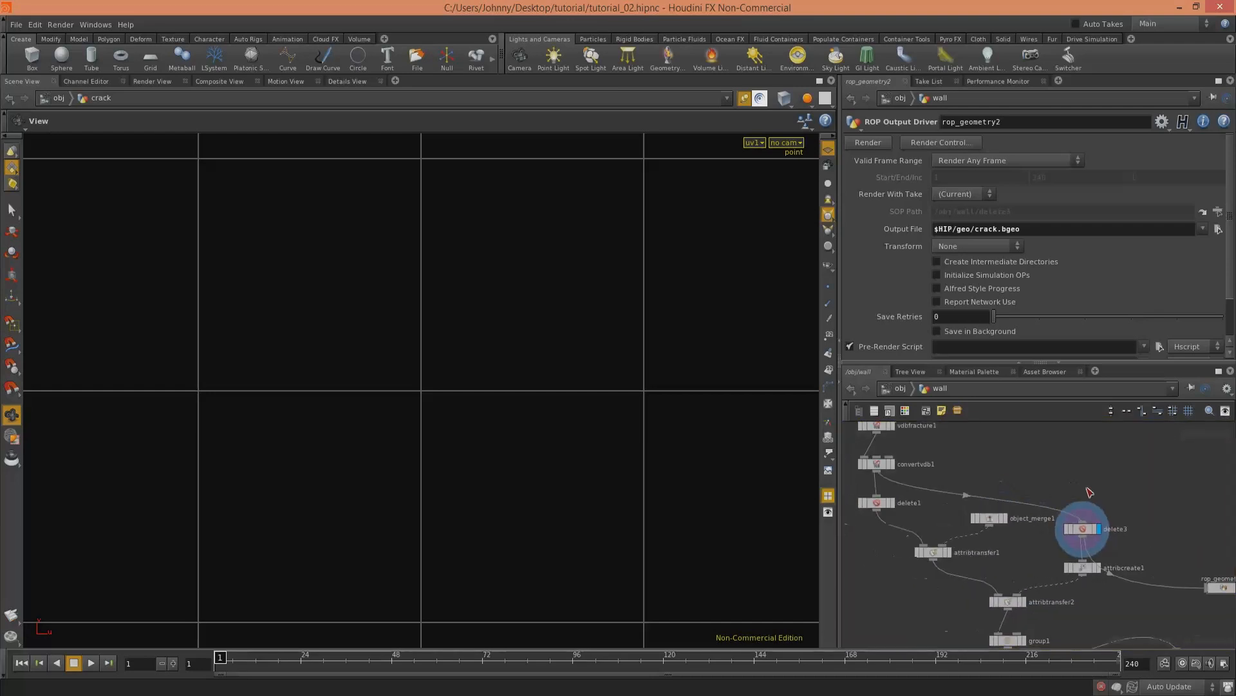
Step: Return to the perspective view, make the viewport follow the wall network, and display the convertvdb1 node
click(1073, 529)
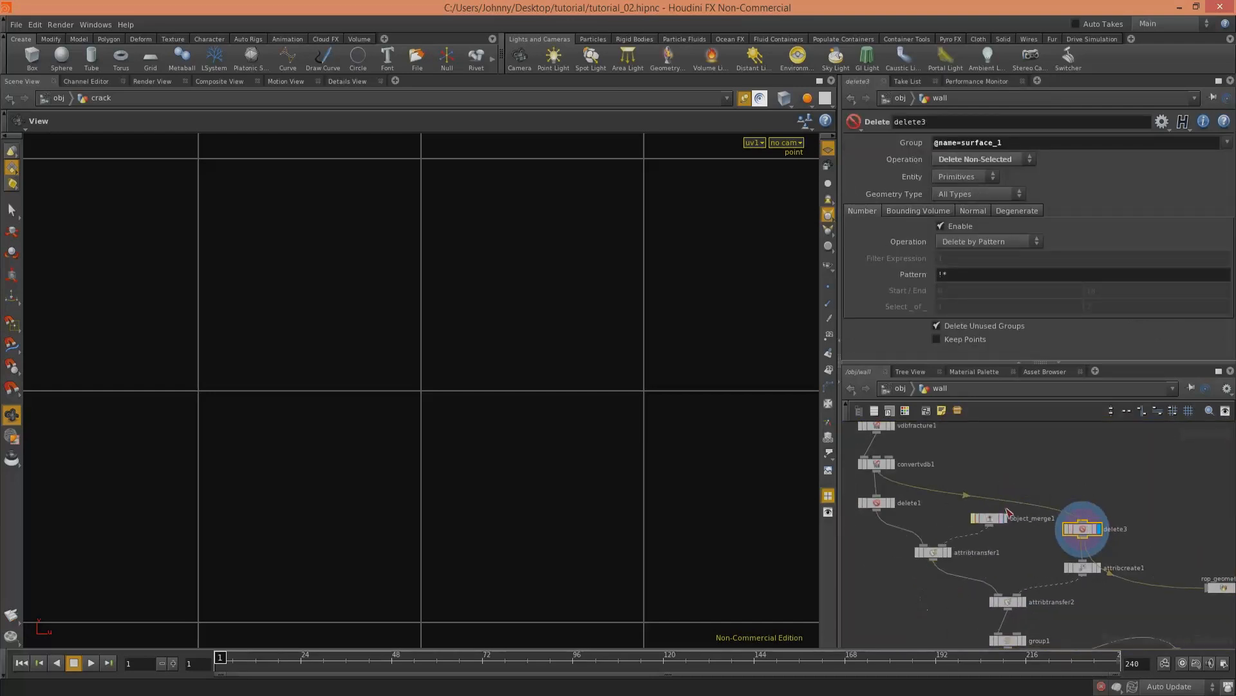
click(989, 519)
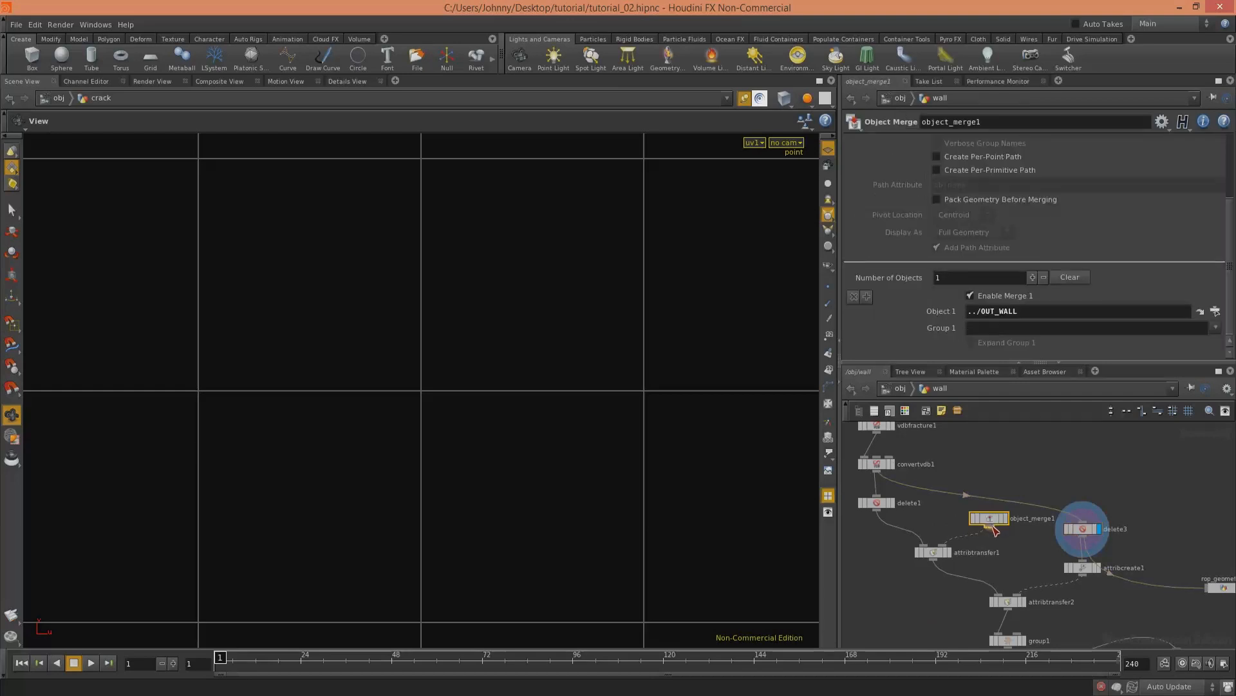
click(1004, 518)
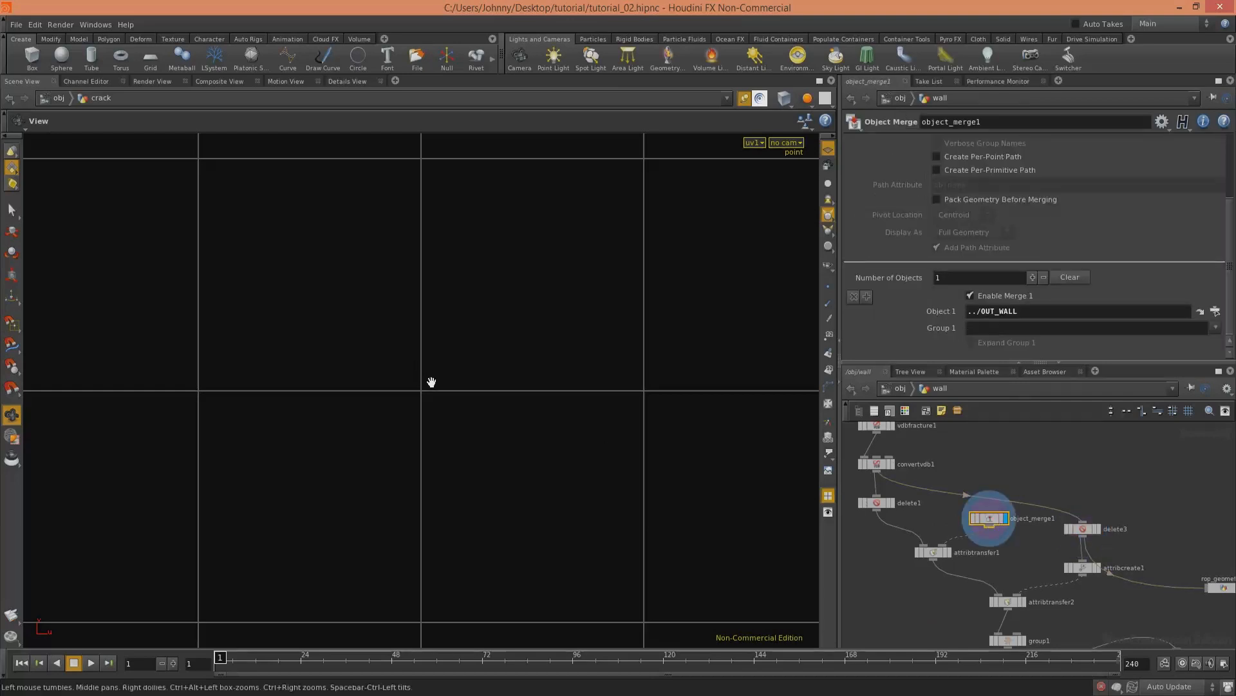
key(space+1)
drag(461, 400, 740, 315)
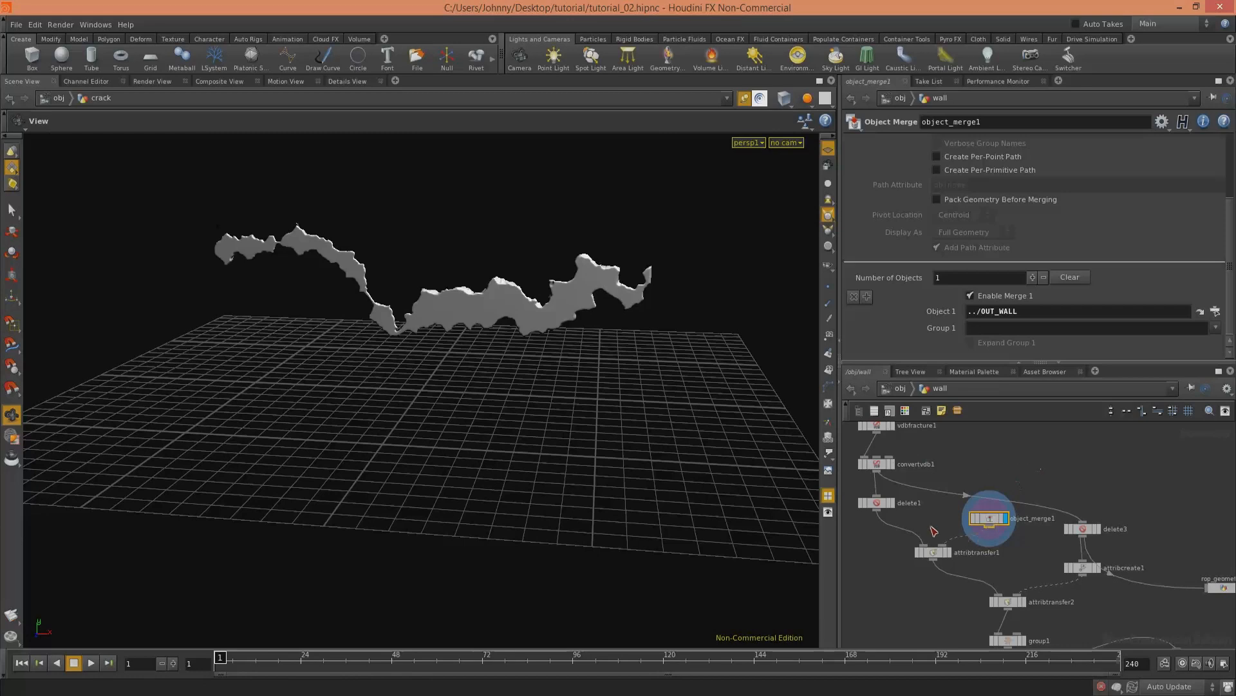
click(894, 503)
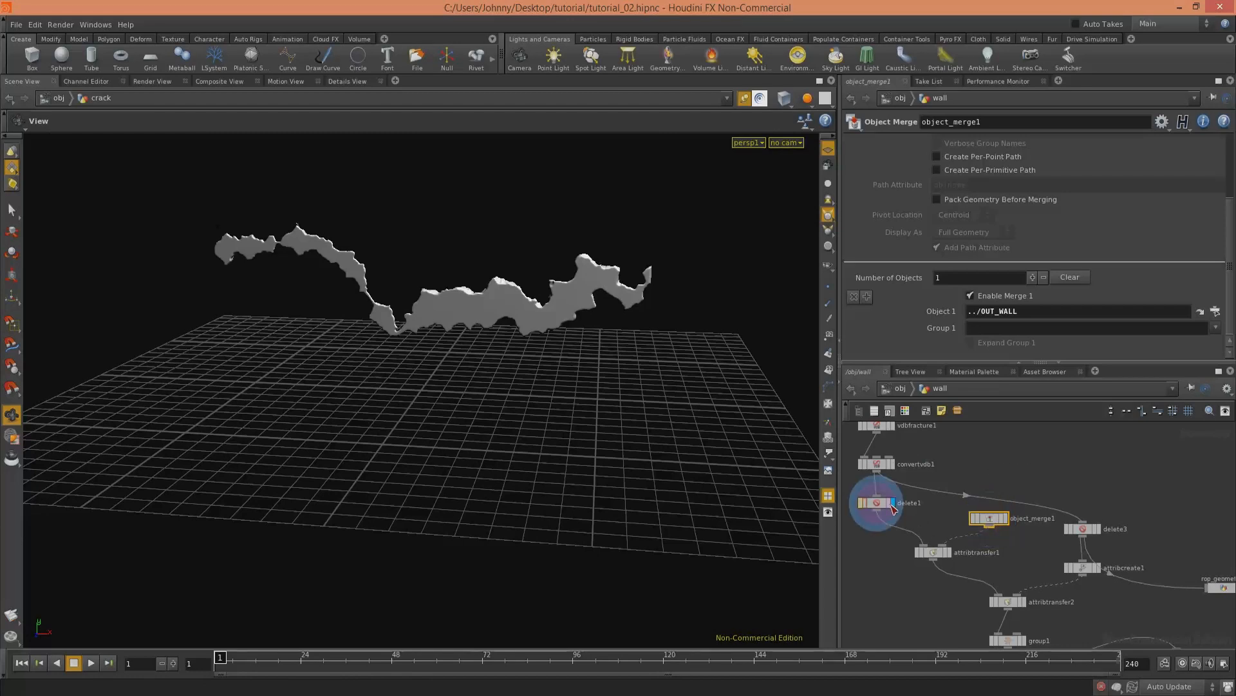
click(894, 465)
middle_drag(894, 469, 921, 550)
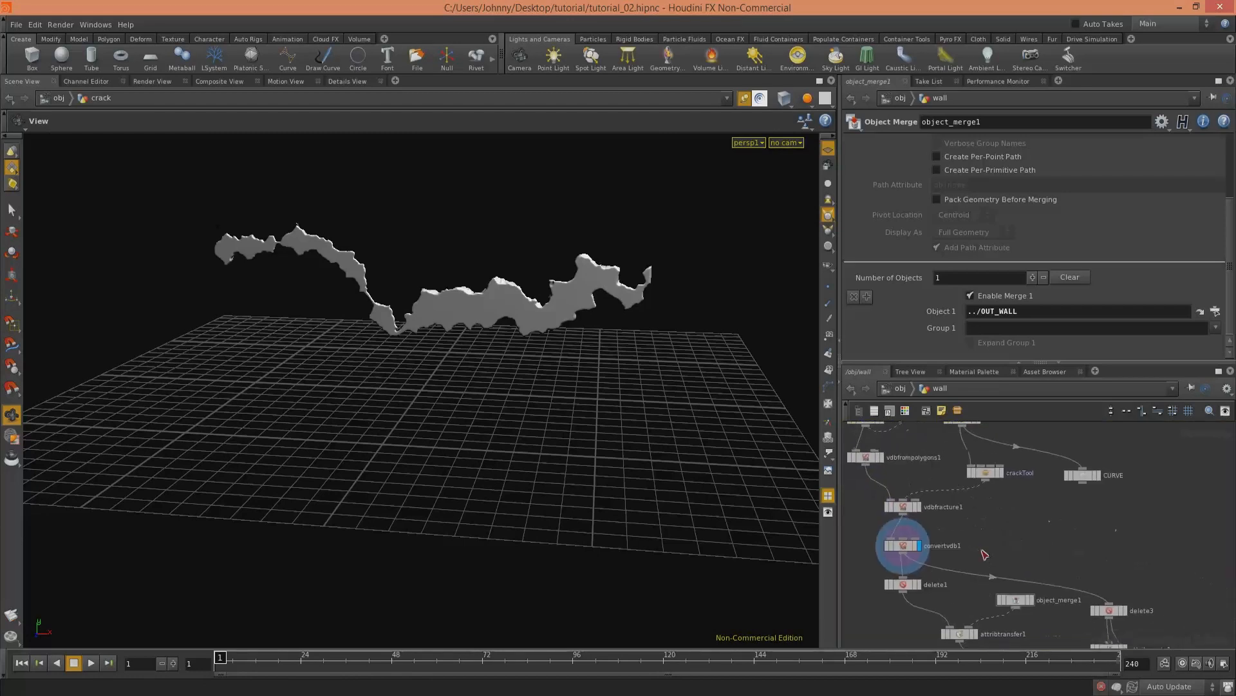
click(745, 98)
middle_drag(1006, 519, 989, 469)
right_drag(992, 478, 1039, 497)
middle_drag(894, 562, 935, 532)
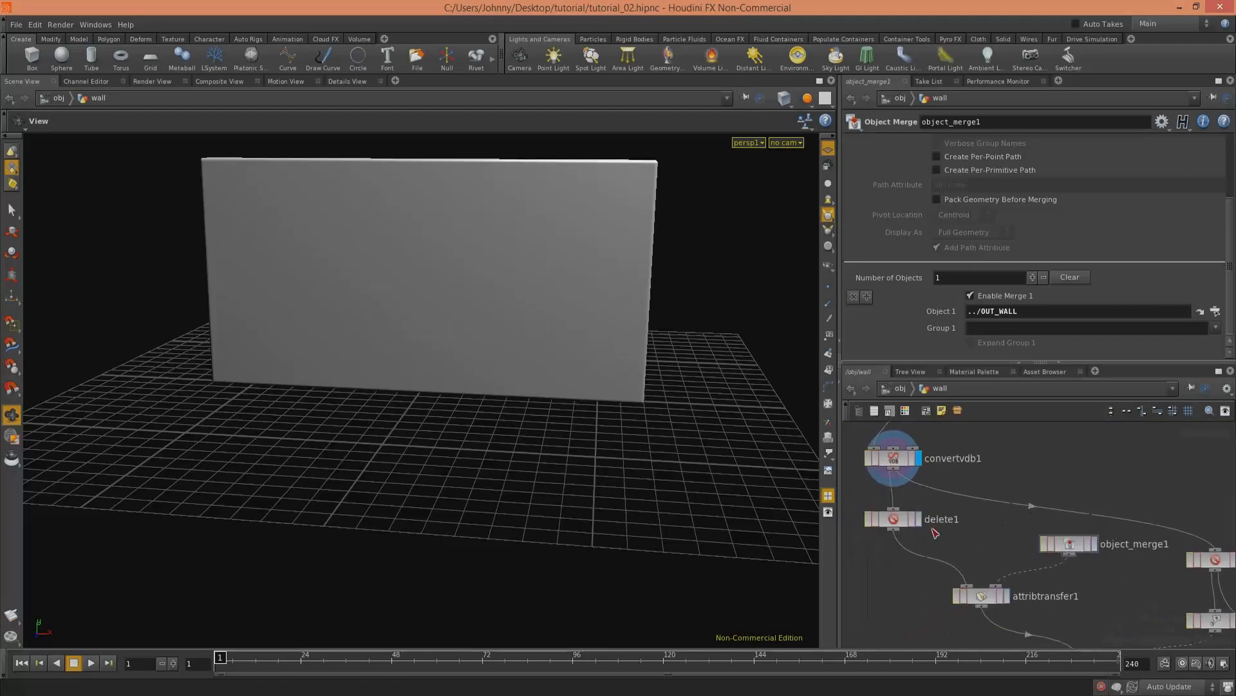
Step: Compare the output of delete1 with that of object_merge1, switching the viewport to wireframe
click(918, 519)
drag(592, 383, 566, 322)
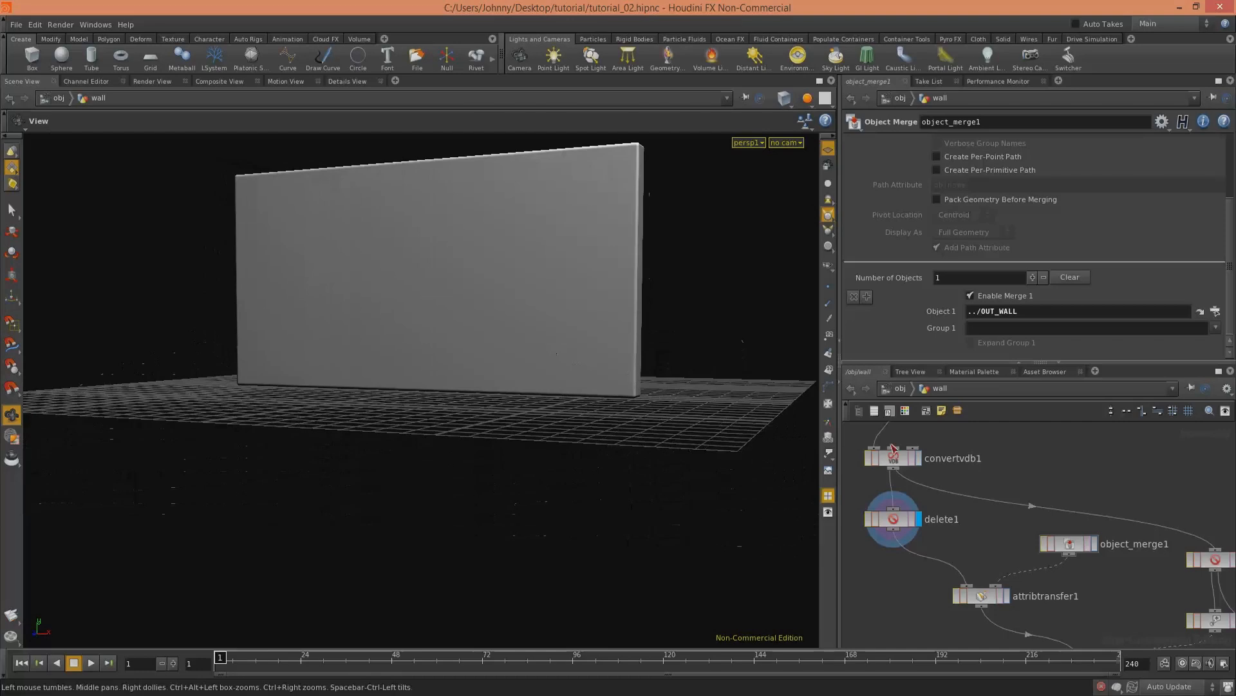
click(1093, 546)
mouse_move(747, 433)
mouse_down()
mouse_move(560, 378)
mouse_move(596, 380)
mouse_up()
key(w)
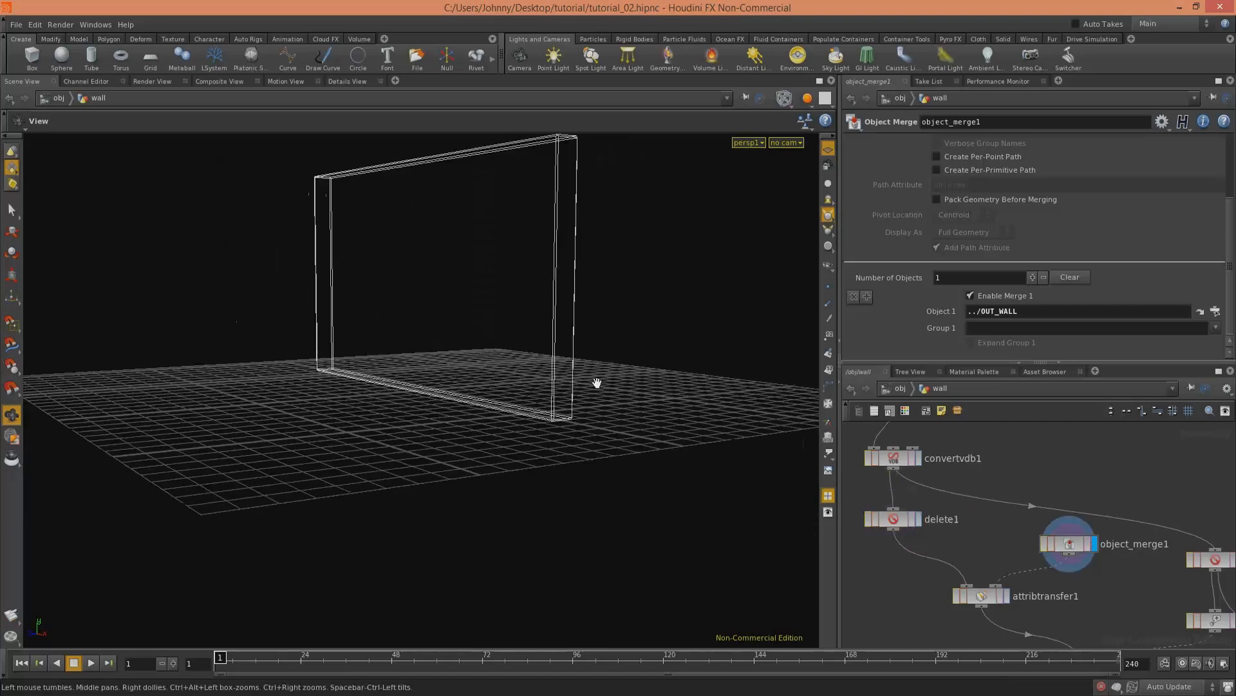
middle_drag(1045, 552, 915, 521)
key(w)
key(w)
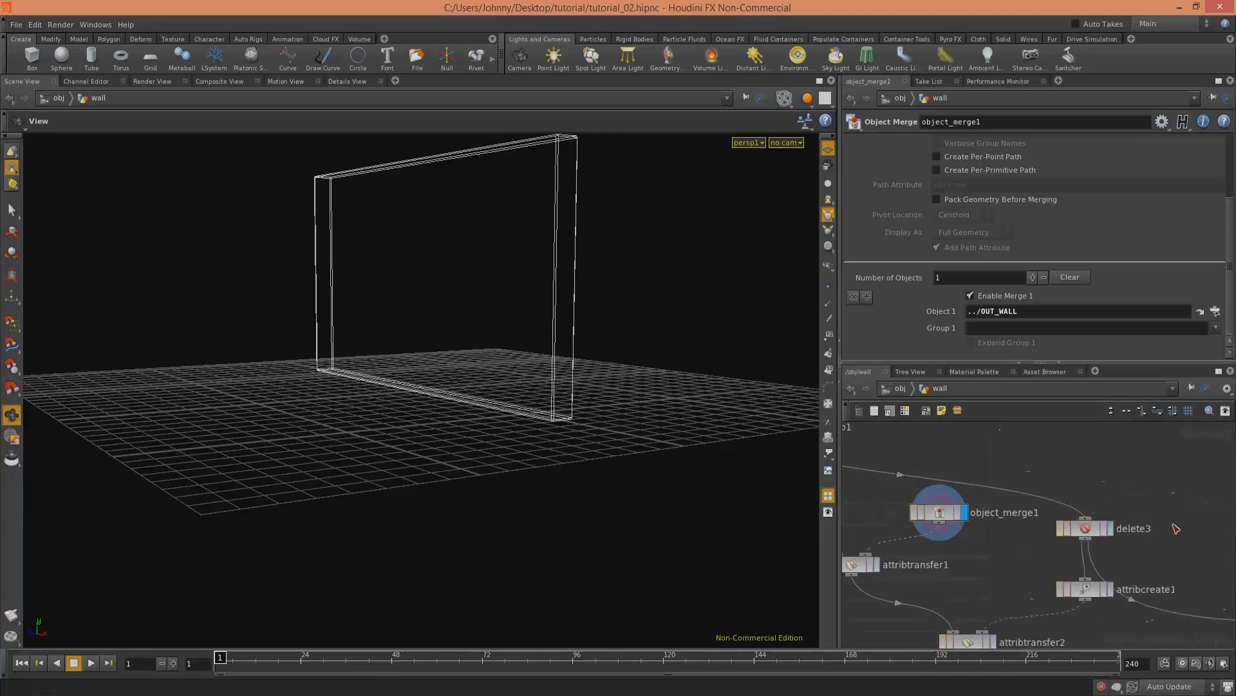
Step: Display delete3, bypass the carve1 node inside the crackTool subnetwork, and return to the wall network
click(1111, 529)
drag(721, 412, 525, 473)
middle_drag(995, 571, 1067, 599)
middle_drag(988, 528, 1079, 574)
middle_drag(1113, 486, 1093, 636)
double_click(1038, 523)
click(950, 567)
middle_drag(1066, 544, 1069, 578)
click(975, 559)
middle_drag(1038, 482, 1052, 559)
click(961, 545)
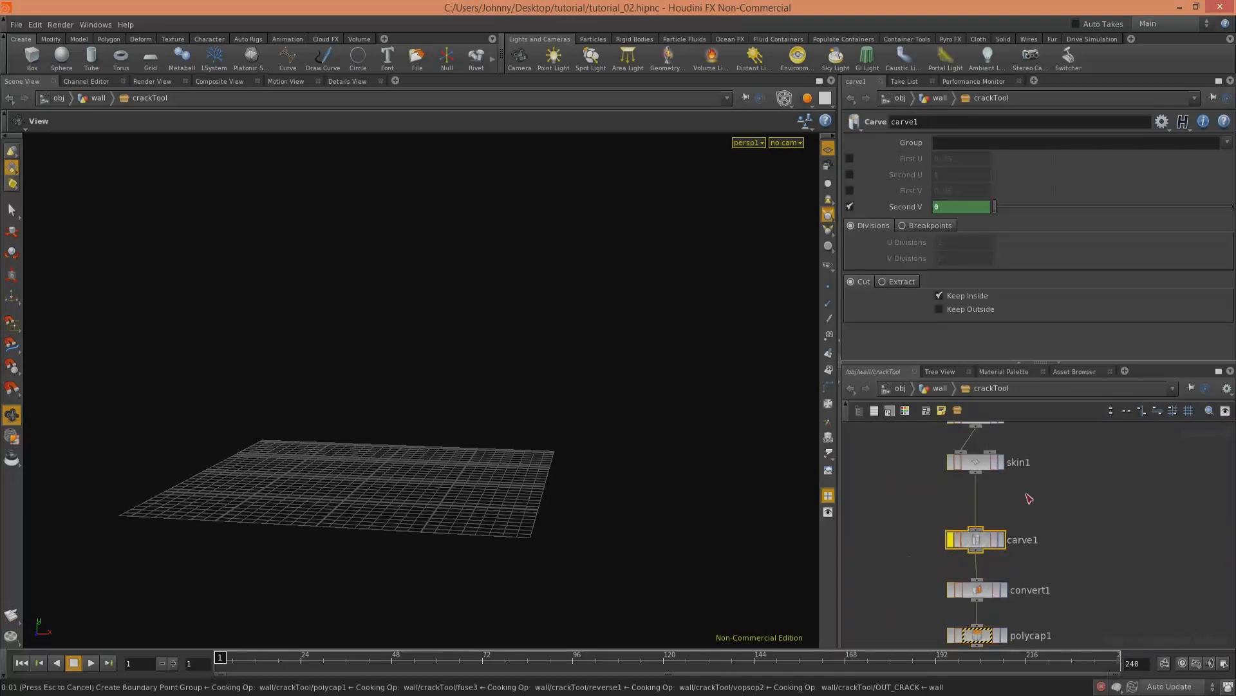
middle_drag(996, 522, 977, 448)
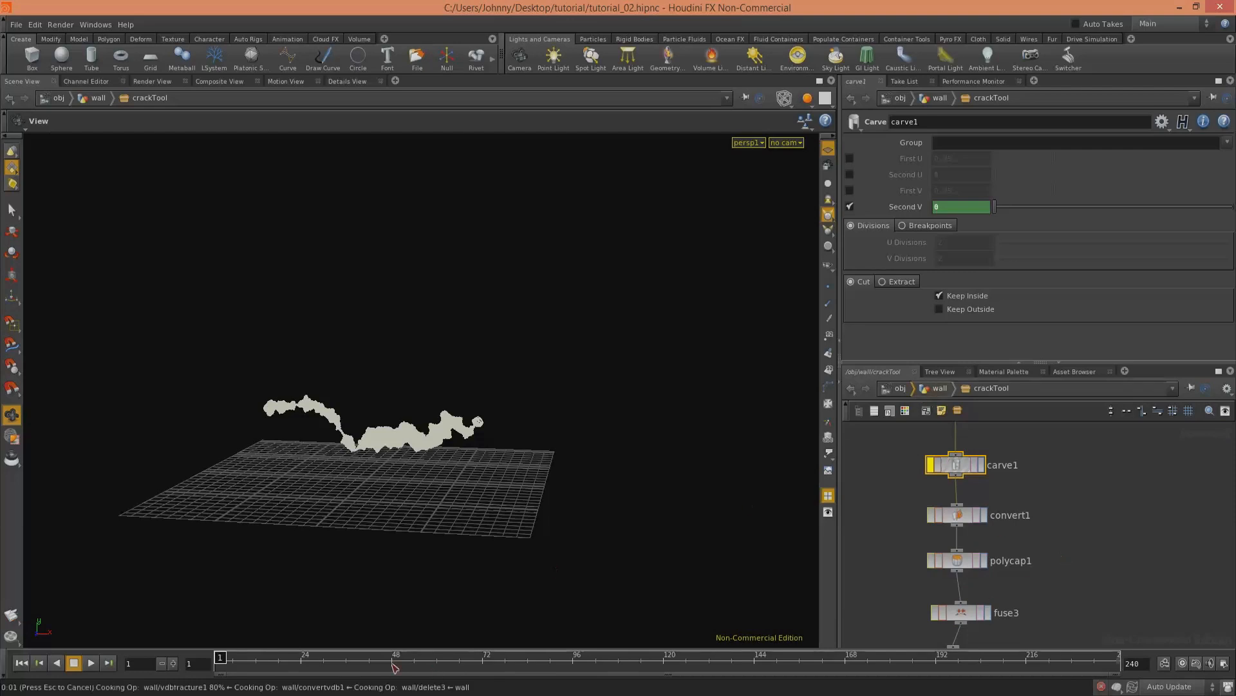
key(u)
Step: Examine the transferred attributes set on attribtransfer1 and attribtransfer2 in the wall network
mouse_move(1038, 505)
middle_down()
mouse_move(966, 505)
mouse_move(919, 450)
middle_up()
middle_drag(1051, 544, 1008, 472)
middle_drag(1010, 520, 1059, 487)
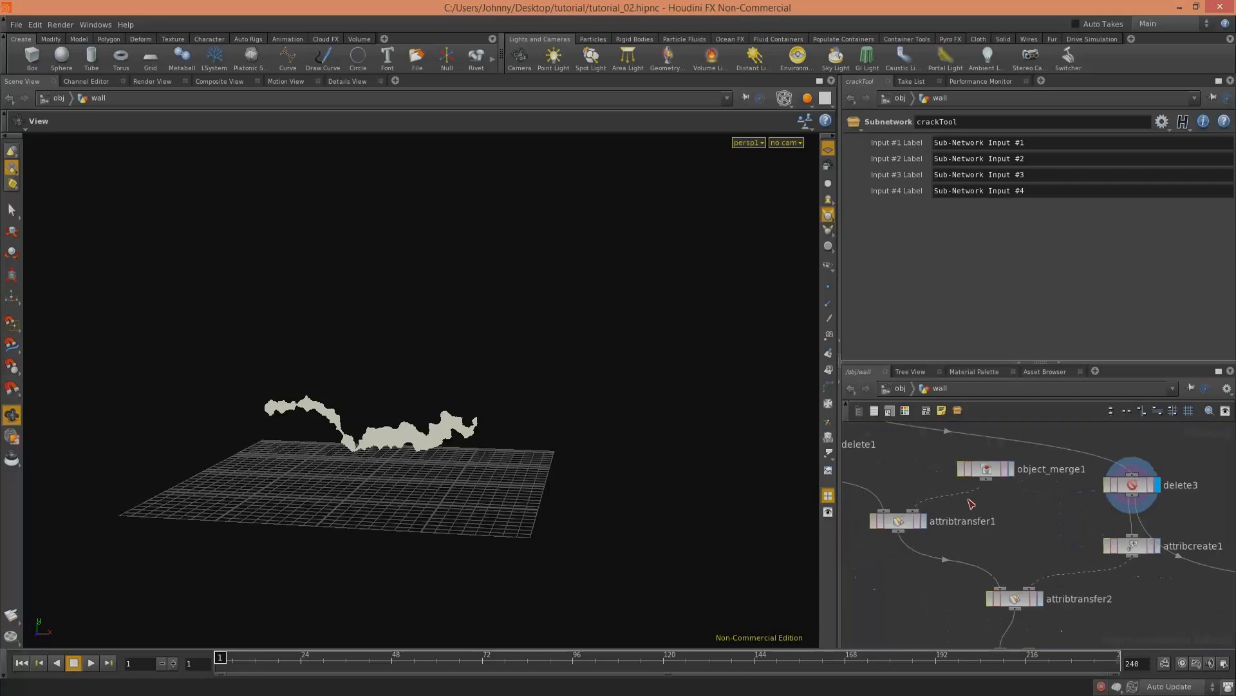
click(897, 520)
mouse_move(1013, 535)
middle_down()
mouse_move(1007, 498)
mouse_move(1013, 512)
middle_up()
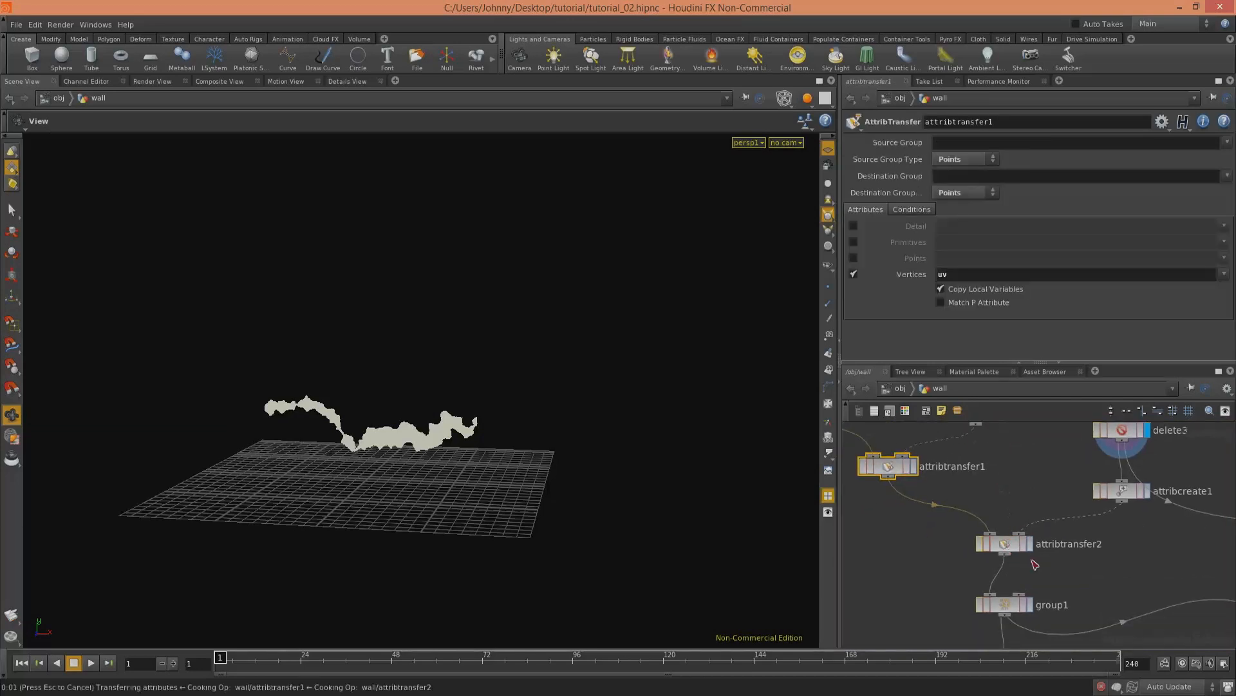
click(1005, 543)
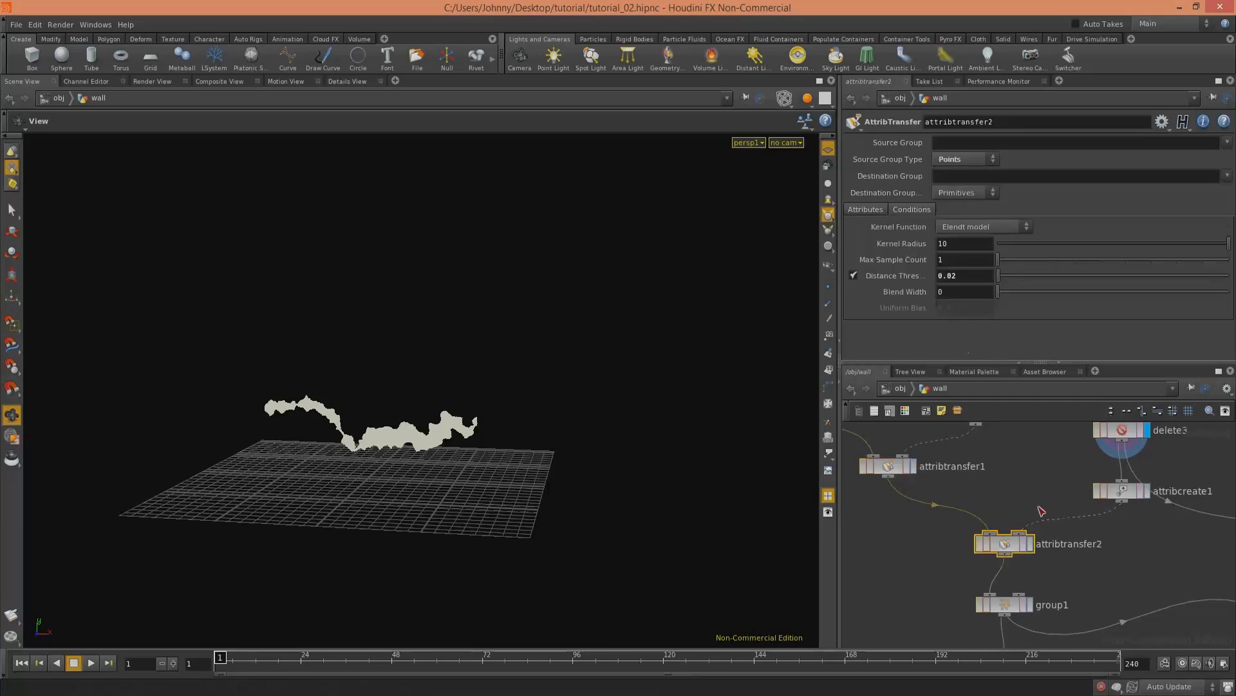
click(879, 212)
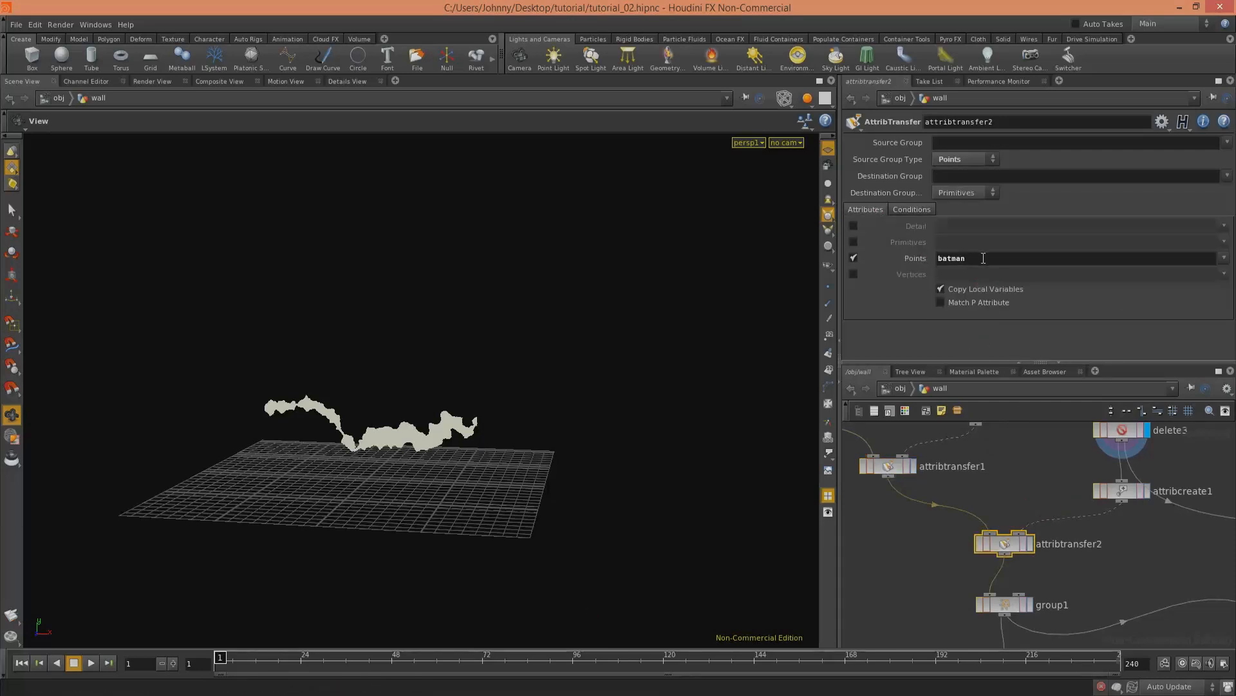
middle_drag(1013, 486, 1055, 548)
Step: Duplicate attribtransfer1 beside rop_geometry2 and connect delete3 to the copy's first input
click(931, 528)
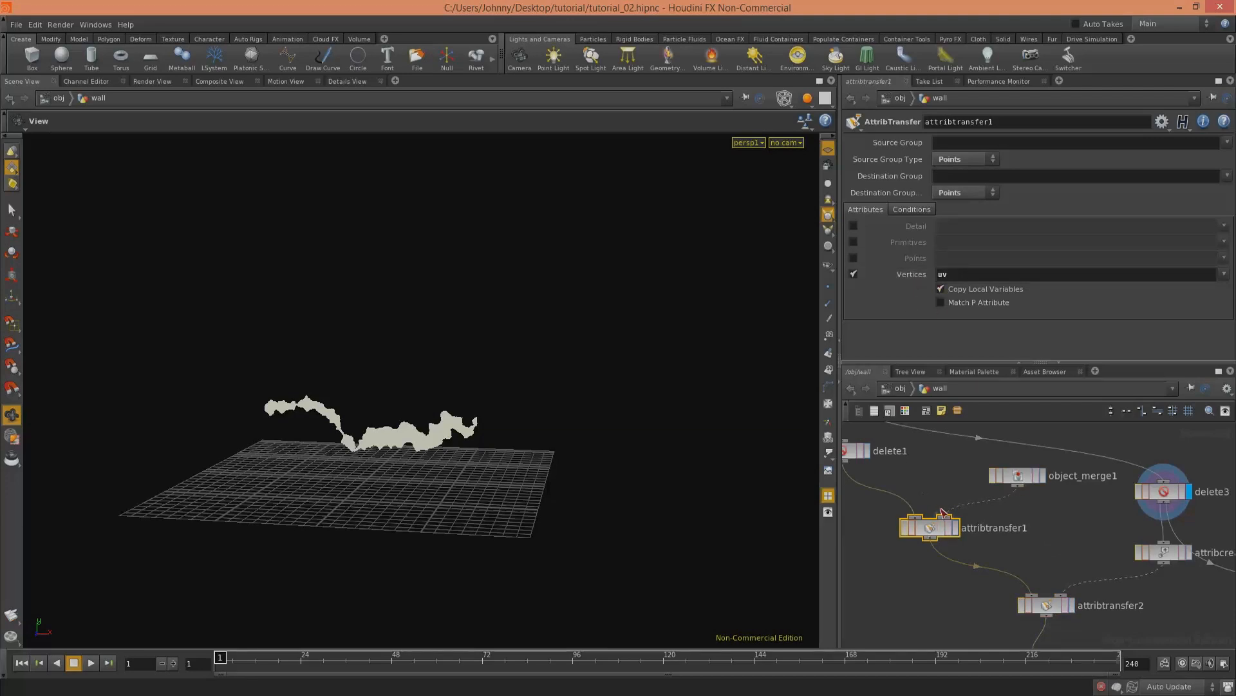
key(ctrl+c)
middle_drag(1053, 523, 835, 551)
key(ctrl+v)
middle_drag(1071, 485, 1103, 492)
click(1004, 482)
drag(979, 526, 1000, 462)
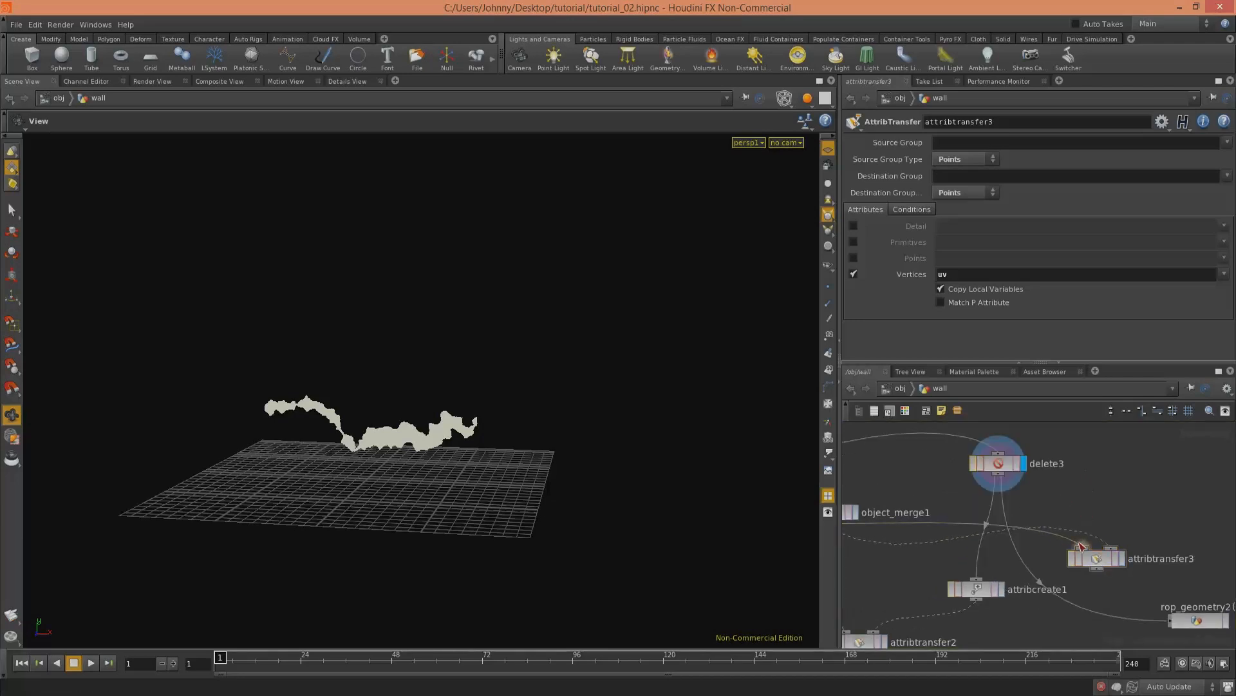
drag(1050, 533, 998, 478)
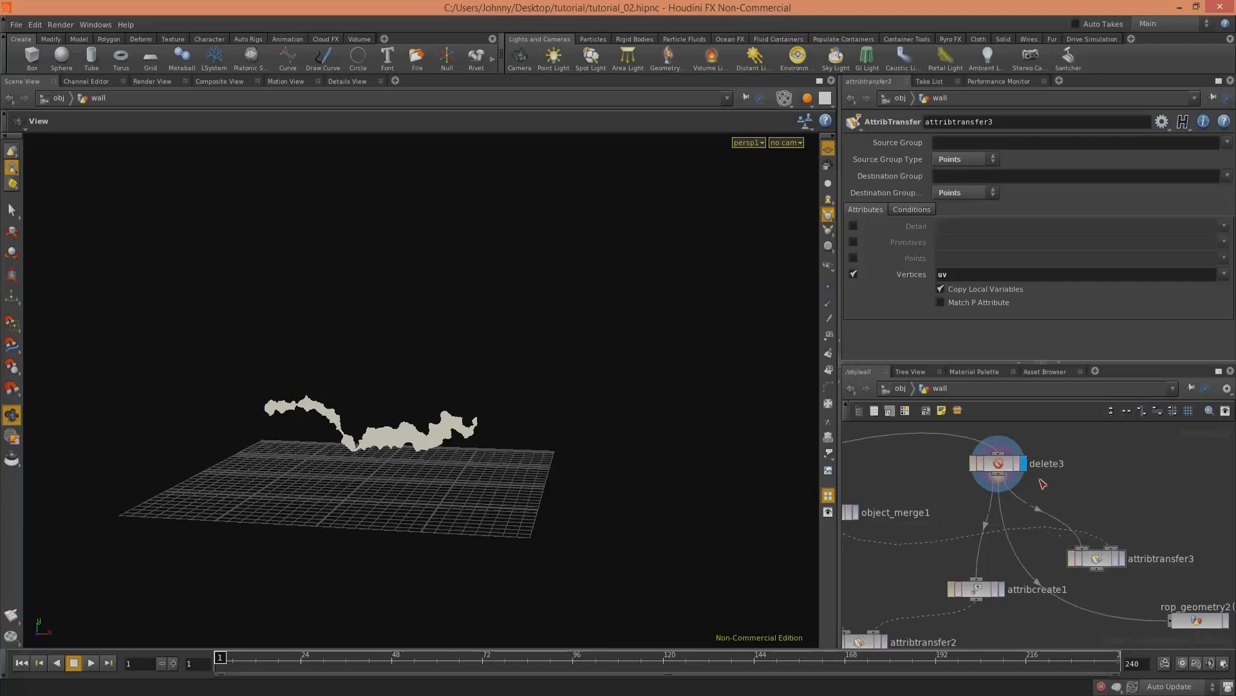
Step: Rewire rop_geometry2 so that its input comes from attribtransfer3 instead of delete3
middle_drag(1109, 510, 1080, 477)
click(1085, 527)
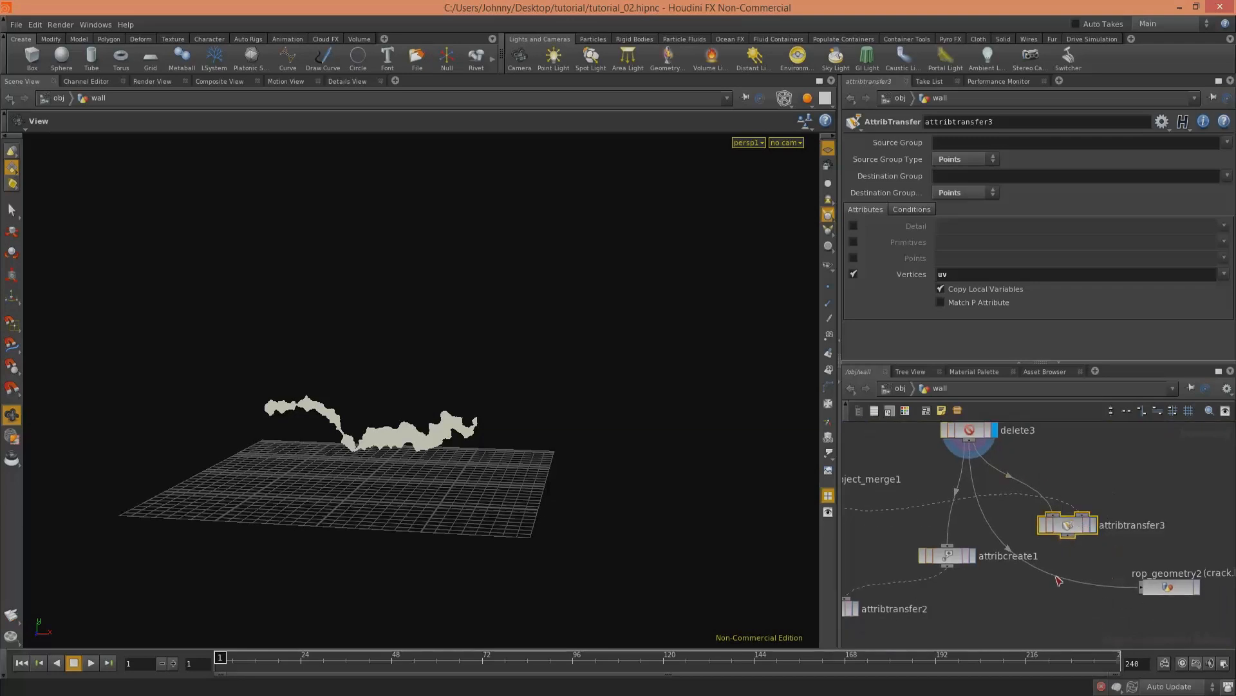
click(1064, 544)
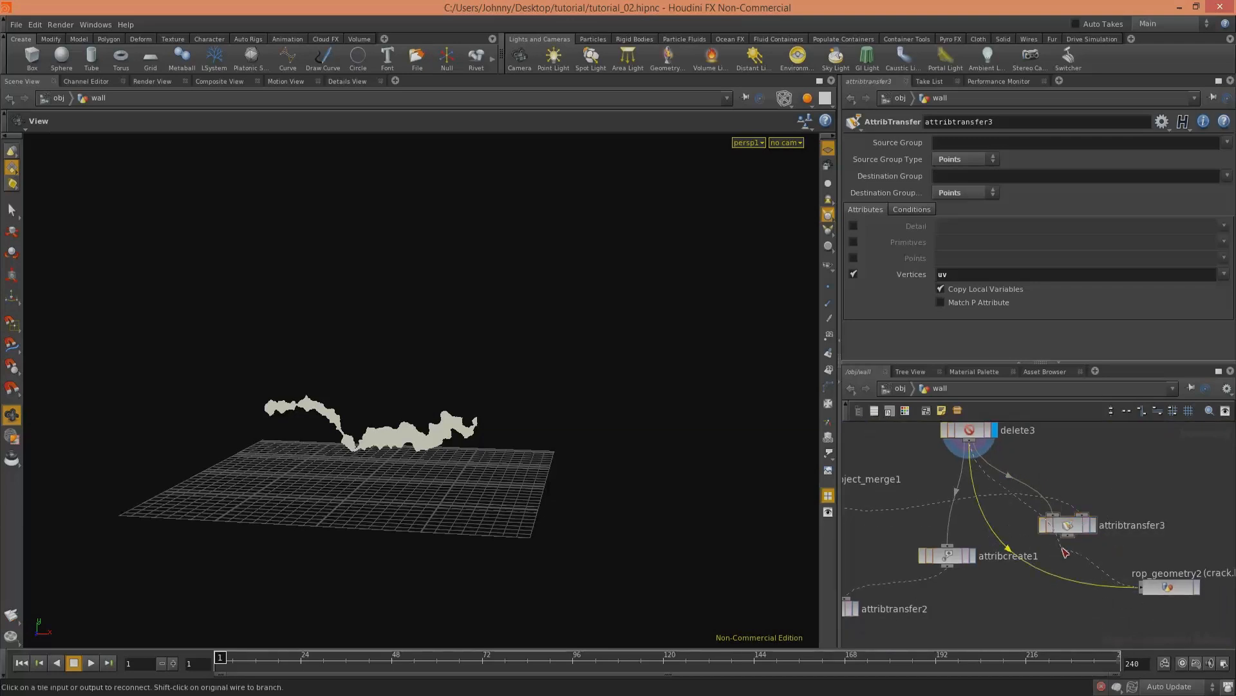
click(985, 521)
click(1068, 536)
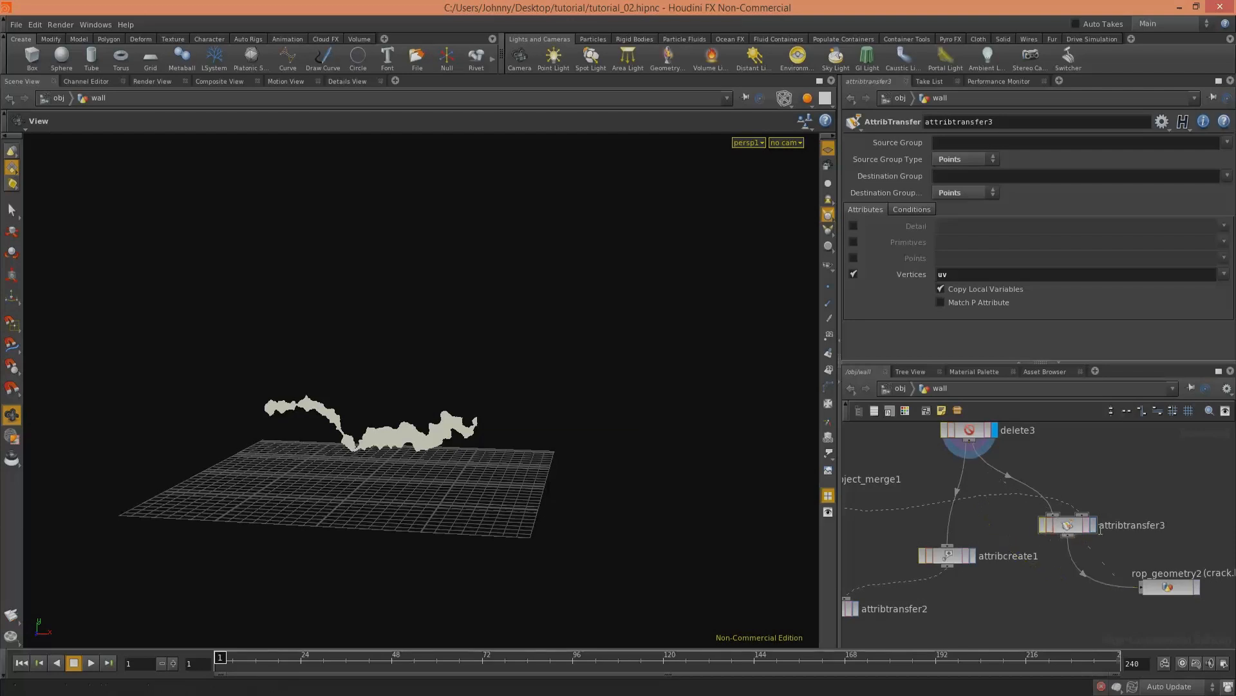
Step: Display attribtransfer3 and inspect the crack piece in the UV view and the perspective view
click(1094, 527)
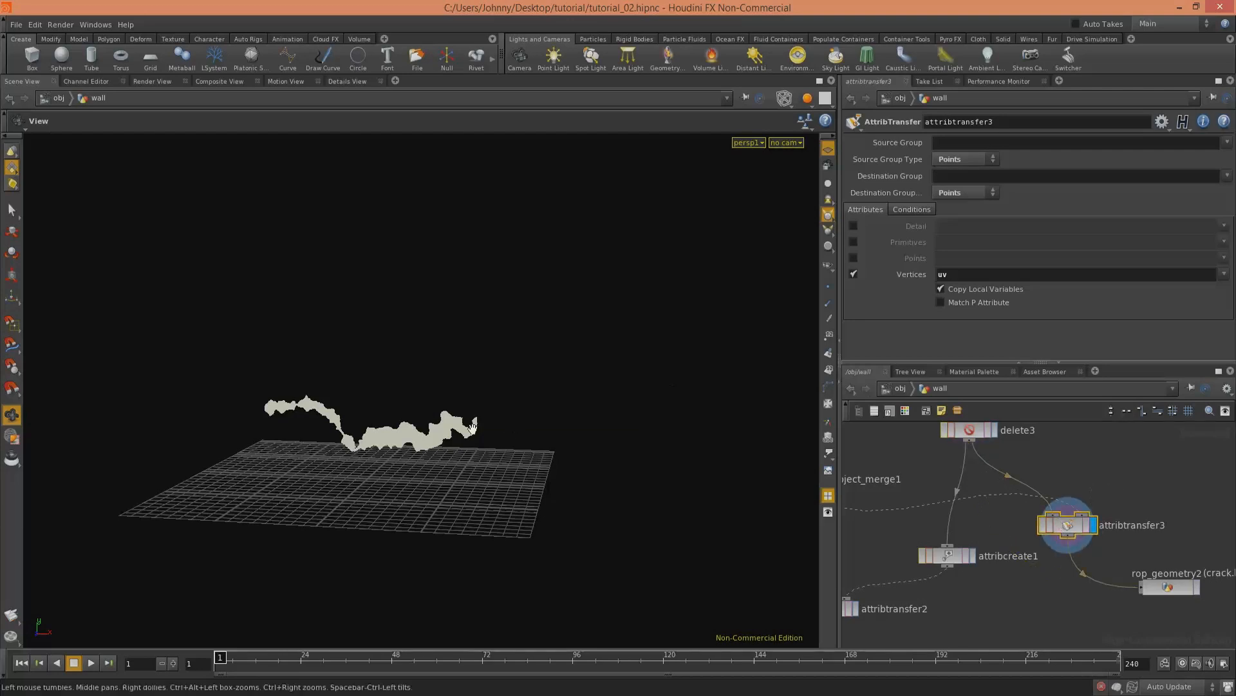
key(space+5)
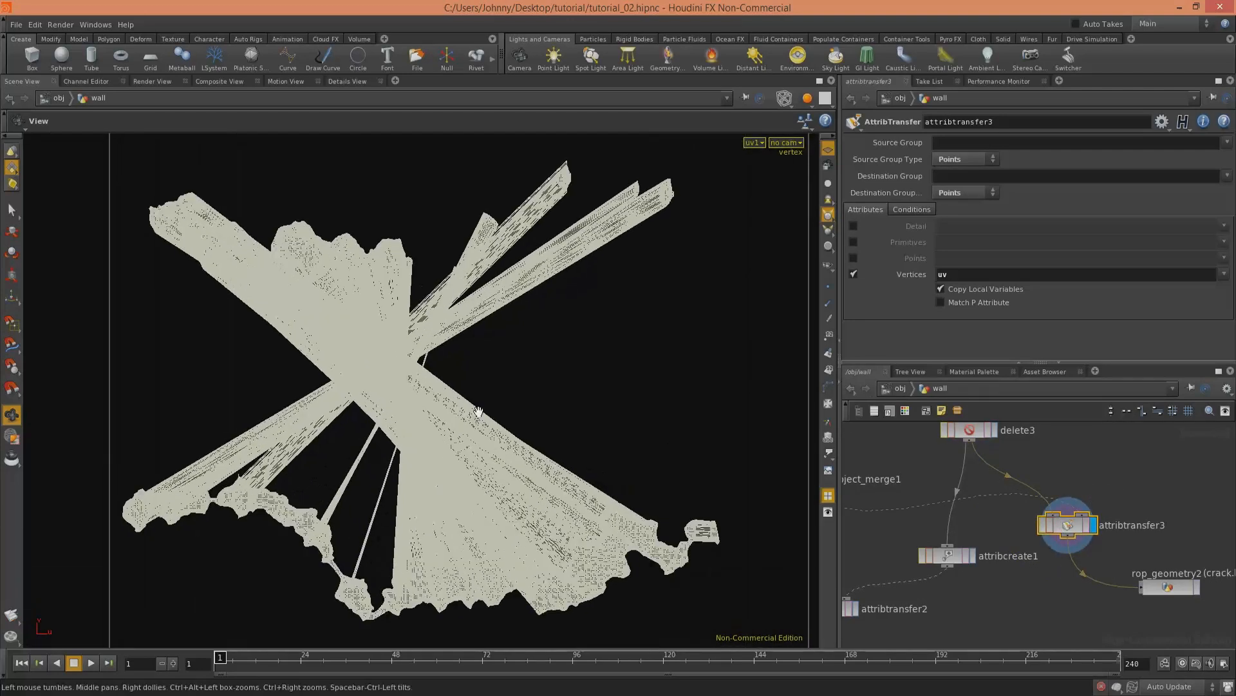
middle_drag(1114, 498, 1072, 492)
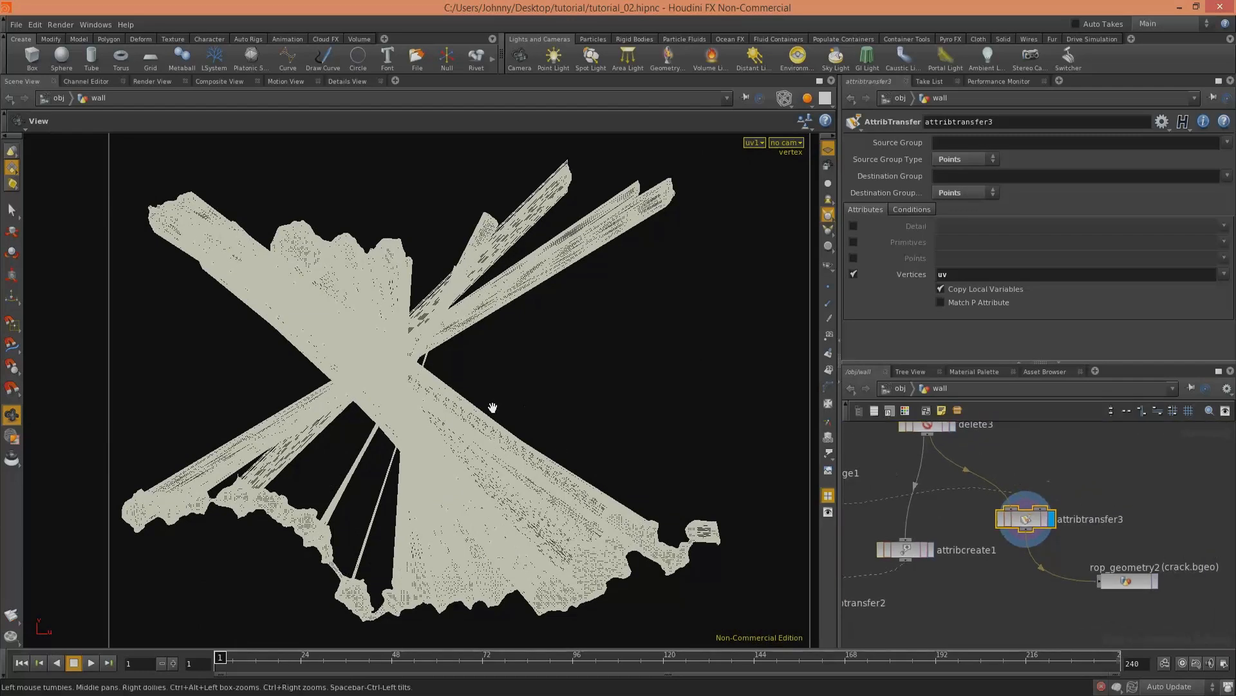
key(space+1)
drag(481, 434, 491, 501)
scroll(491, 502, up, 3)
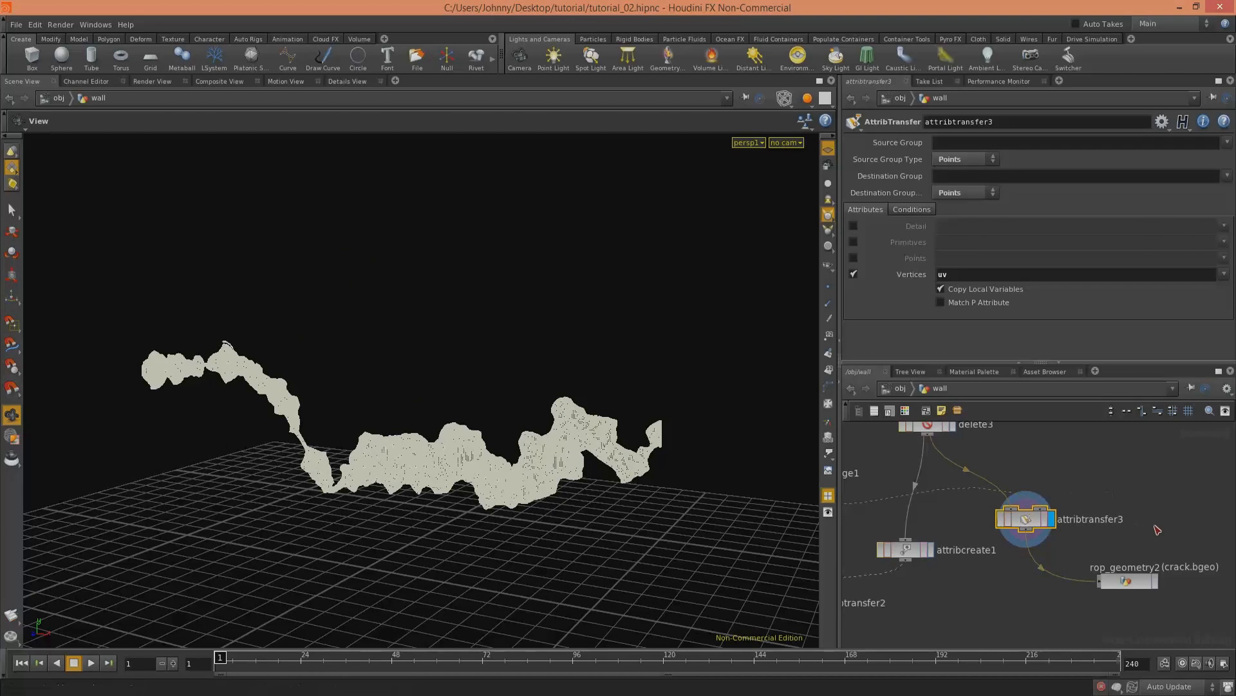
Step: Check rop_geometry2 in the wall network and set the wall's display back to the CRACKED_WALL node
click(1127, 581)
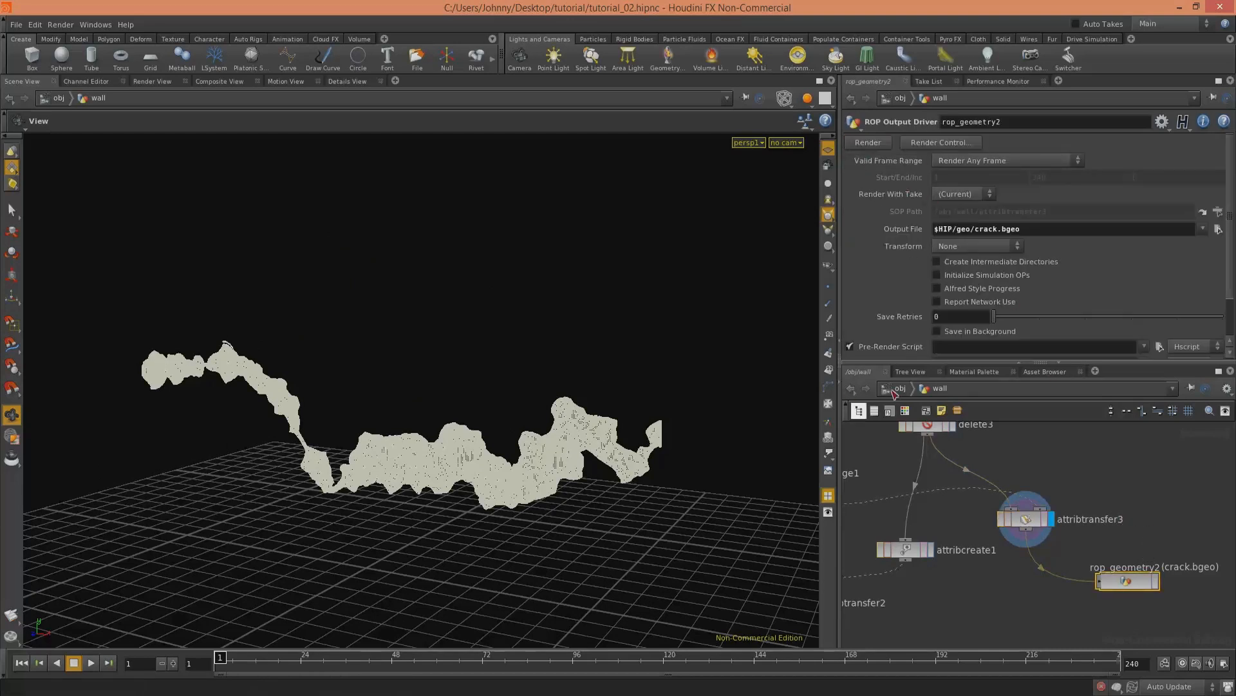
middle_drag(1082, 466, 1071, 472)
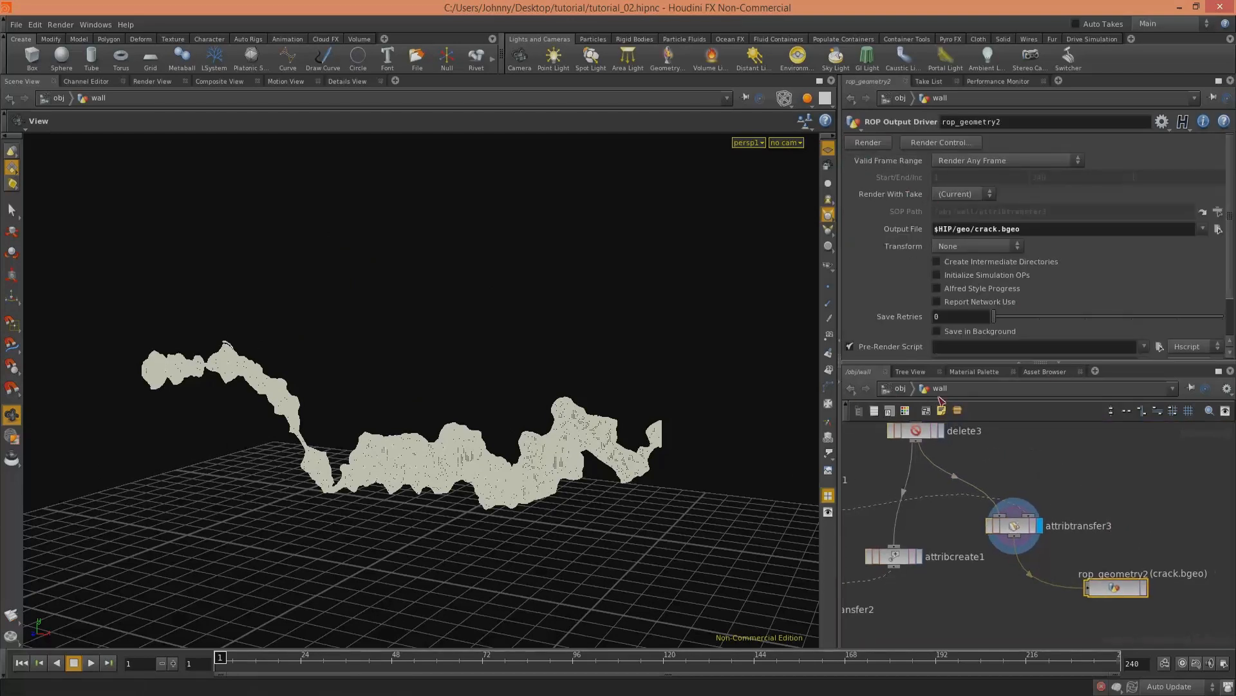
click(896, 388)
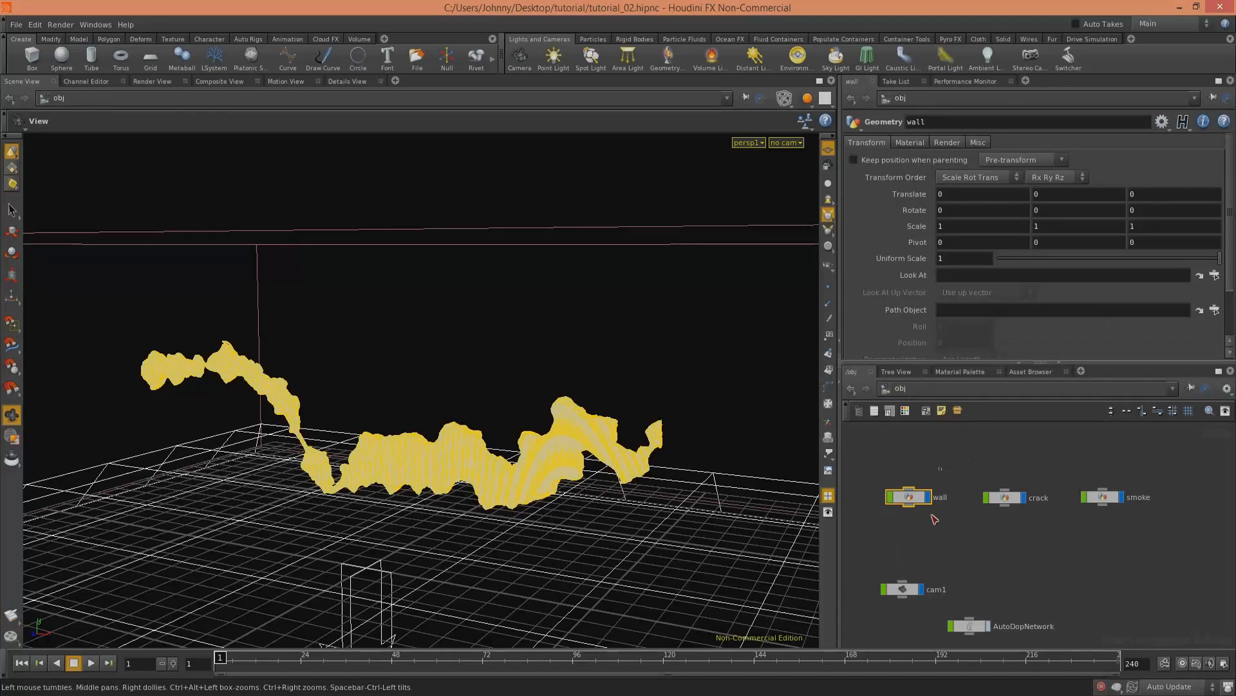
double_click(909, 497)
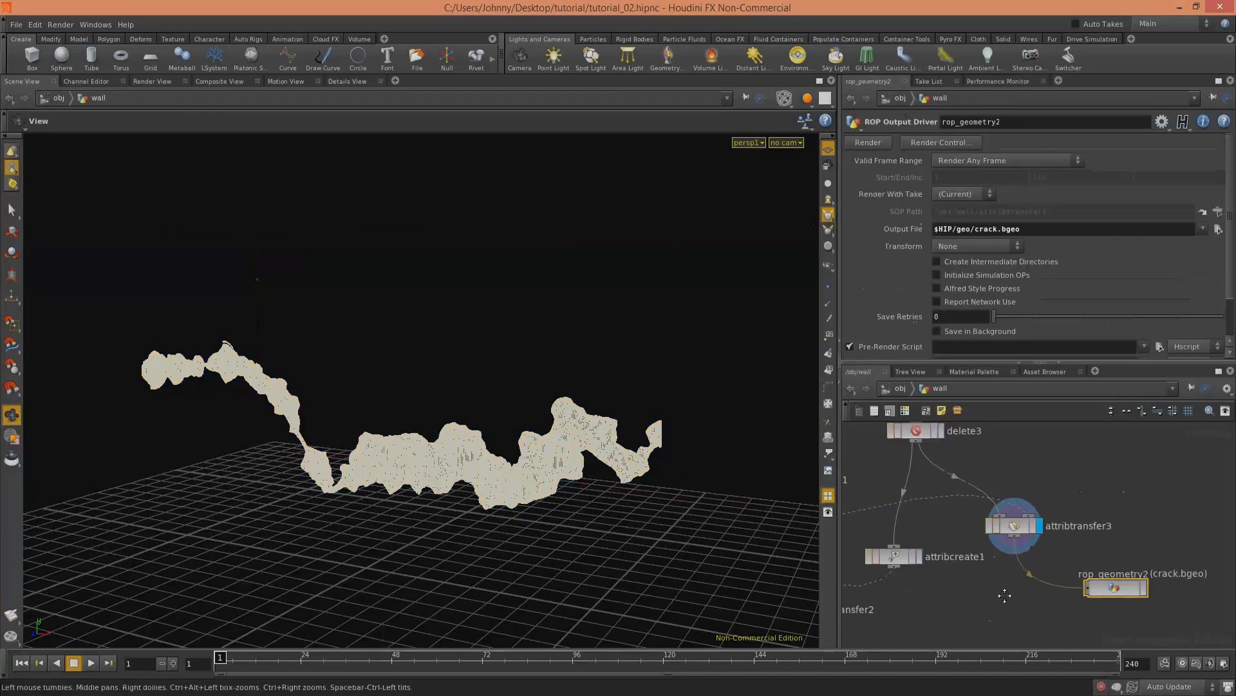
middle_drag(1004, 596, 1037, 434)
middle_drag(1181, 621, 1107, 491)
right_drag(1107, 490, 1181, 583)
right_drag(1180, 583, 1171, 523)
click(1020, 559)
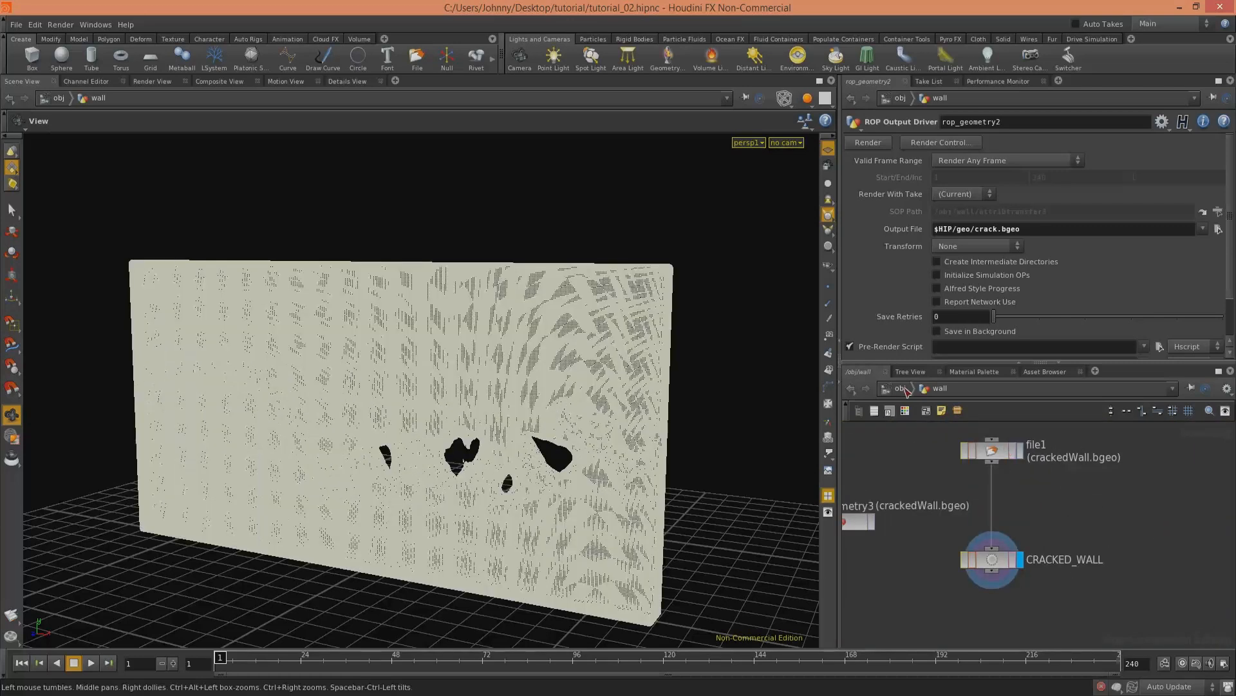
Step: Enter the crack object's network and examine the UVs of the file1 geometry in the UV view
click(901, 388)
double_click(1005, 499)
middle_drag(1102, 540, 1081, 430)
middle_drag(1140, 543, 1190, 657)
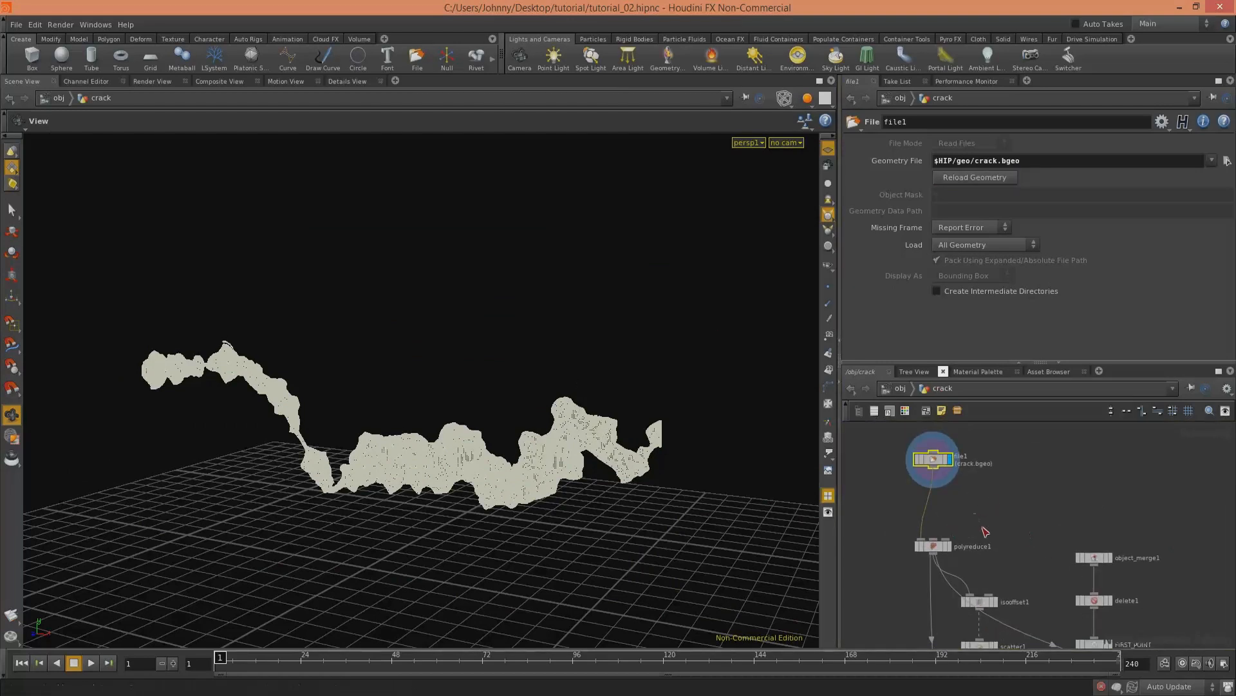
middle_drag(973, 534, 969, 499)
key(space+5)
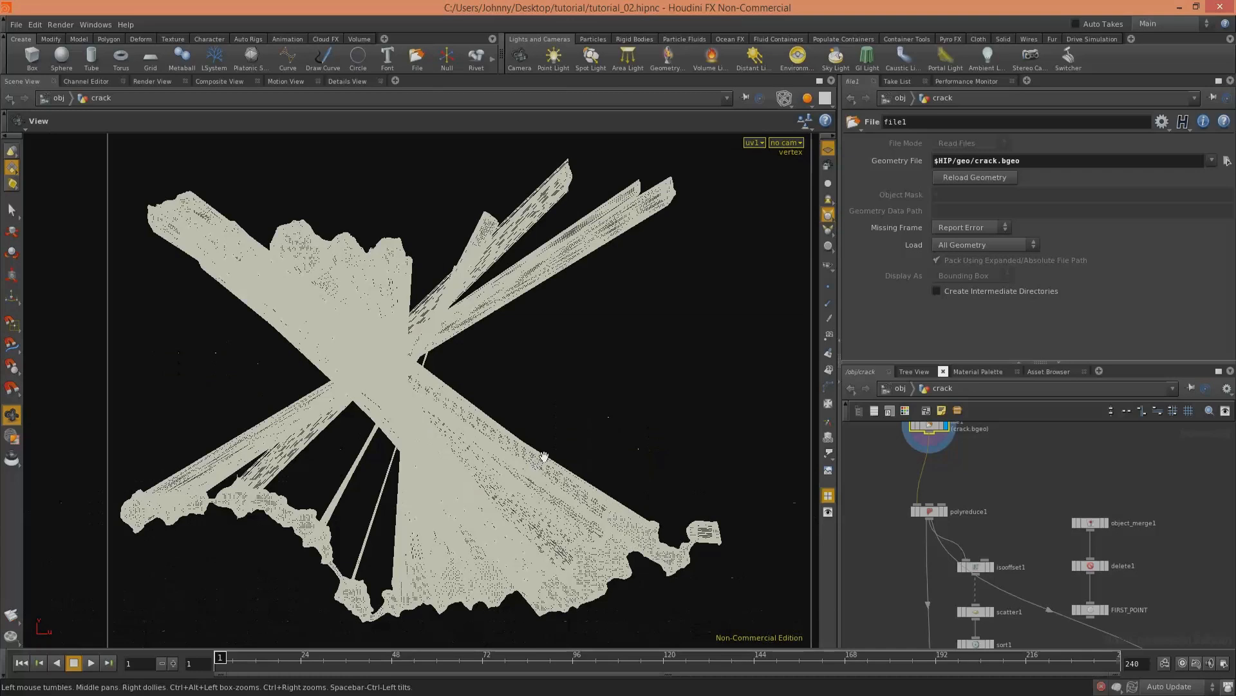
scroll(960, 489, up, 4)
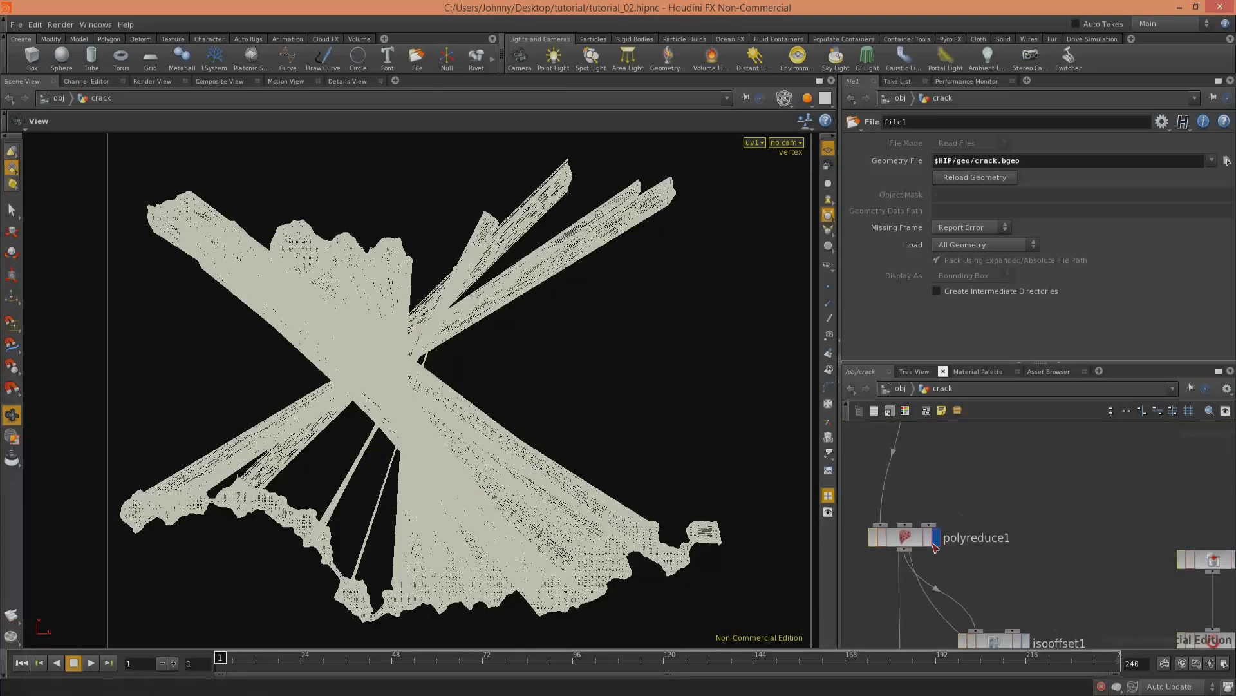
Step: Display polyreduce1 and examine the reduced crack mesh in the UV view and the perspective view
click(935, 540)
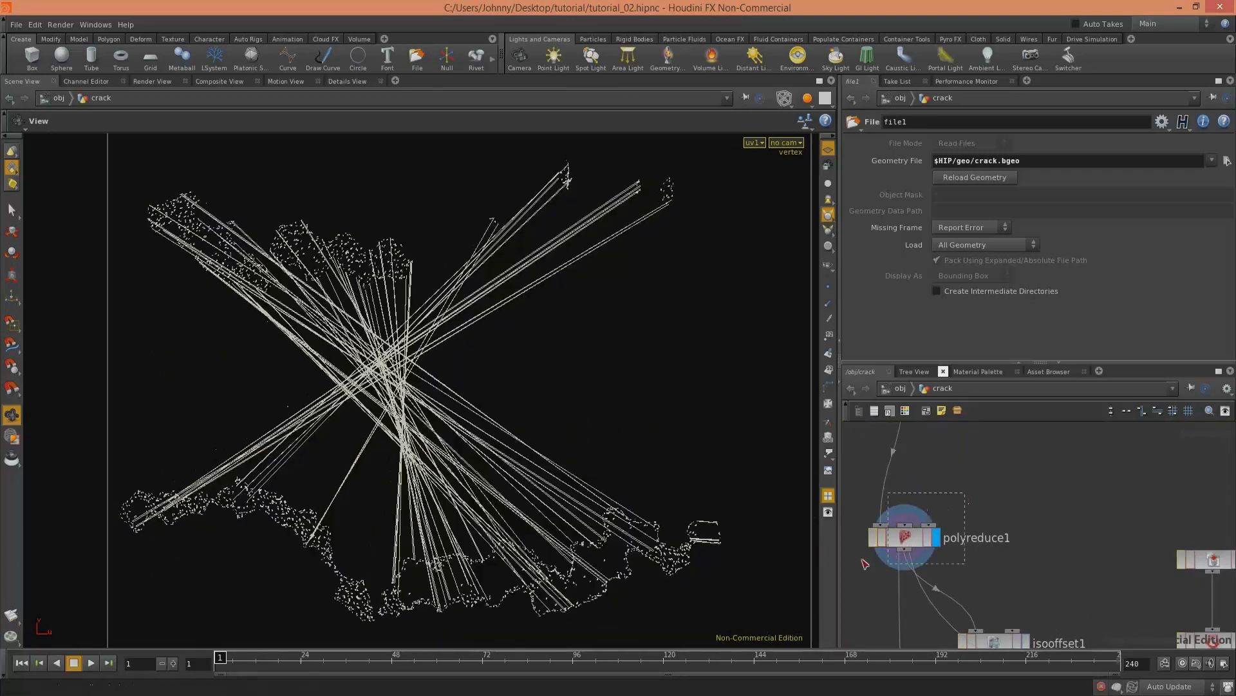
click(921, 537)
scroll(687, 435, up, 5)
middle_drag(679, 473, 684, 442)
right_drag(684, 441, 538, 494)
key(space+1)
drag(549, 481, 587, 470)
middle_drag(587, 470, 558, 567)
right_drag(558, 567, 803, 408)
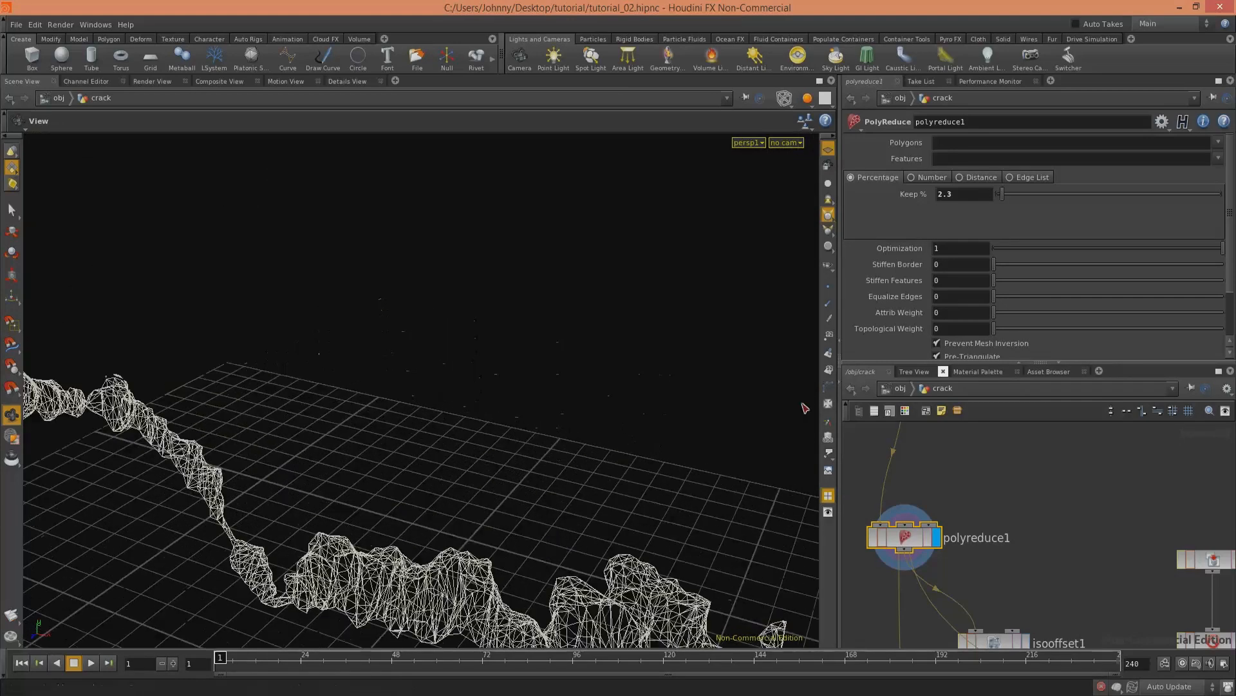
drag(740, 503, 732, 463)
Step: Display merge1 in the crack network and switch the viewport from wireframe to smooth shading
middle_drag(1058, 552, 1089, 464)
middle_drag(1088, 634, 1089, 458)
middle_drag(1061, 579, 1064, 463)
middle_drag(1057, 578, 1050, 481)
right_drag(1051, 480, 1028, 568)
click(981, 530)
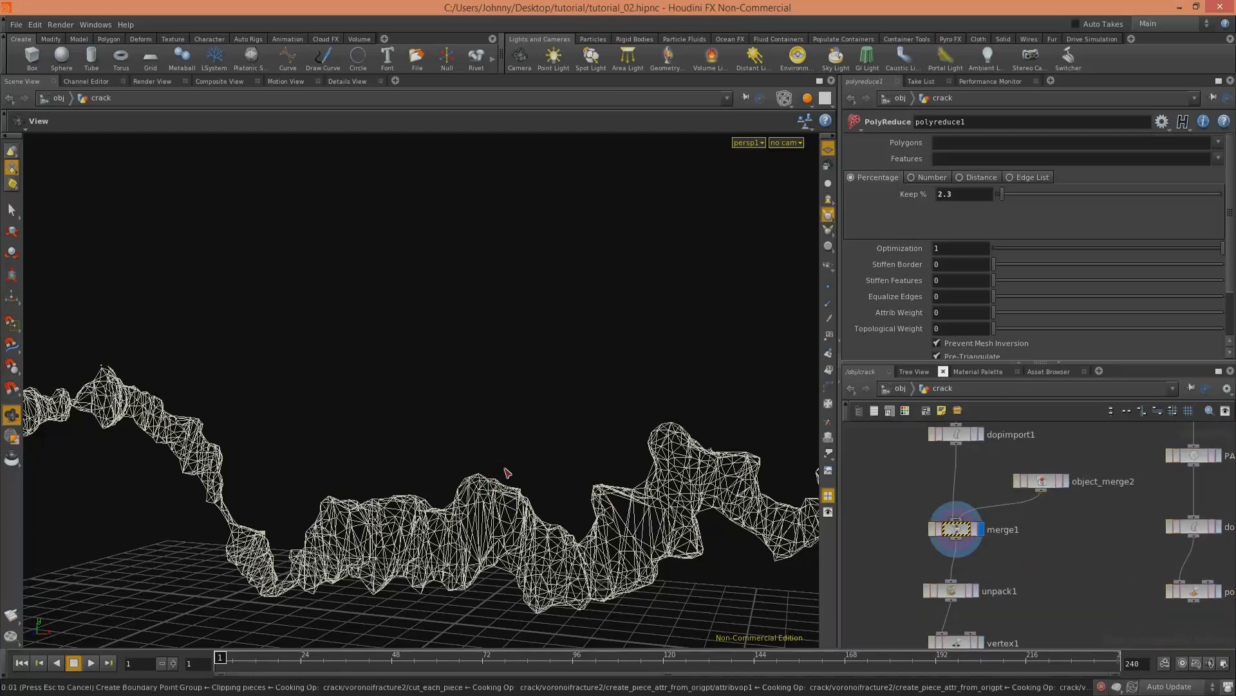
drag(532, 463, 529, 461)
key(shift+w)
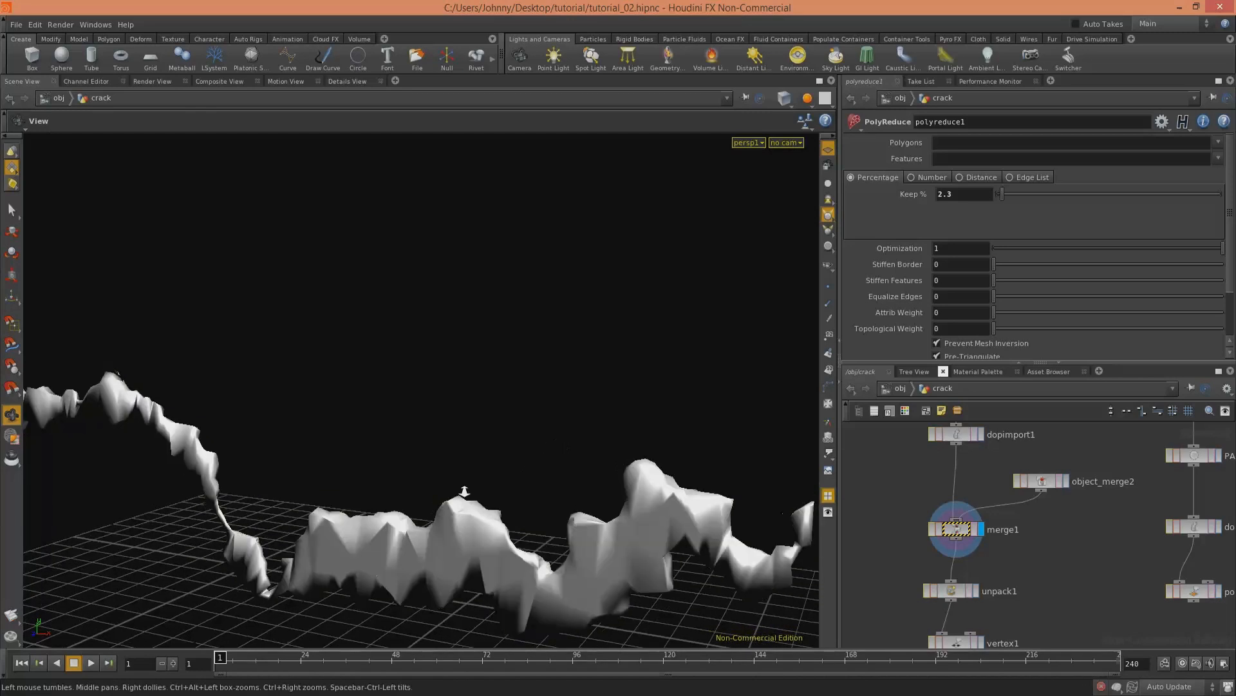
right_drag(464, 492, 425, 461)
mouse_move(1037, 547)
middle_down()
mouse_move(1044, 585)
mouse_move(1042, 563)
middle_up()
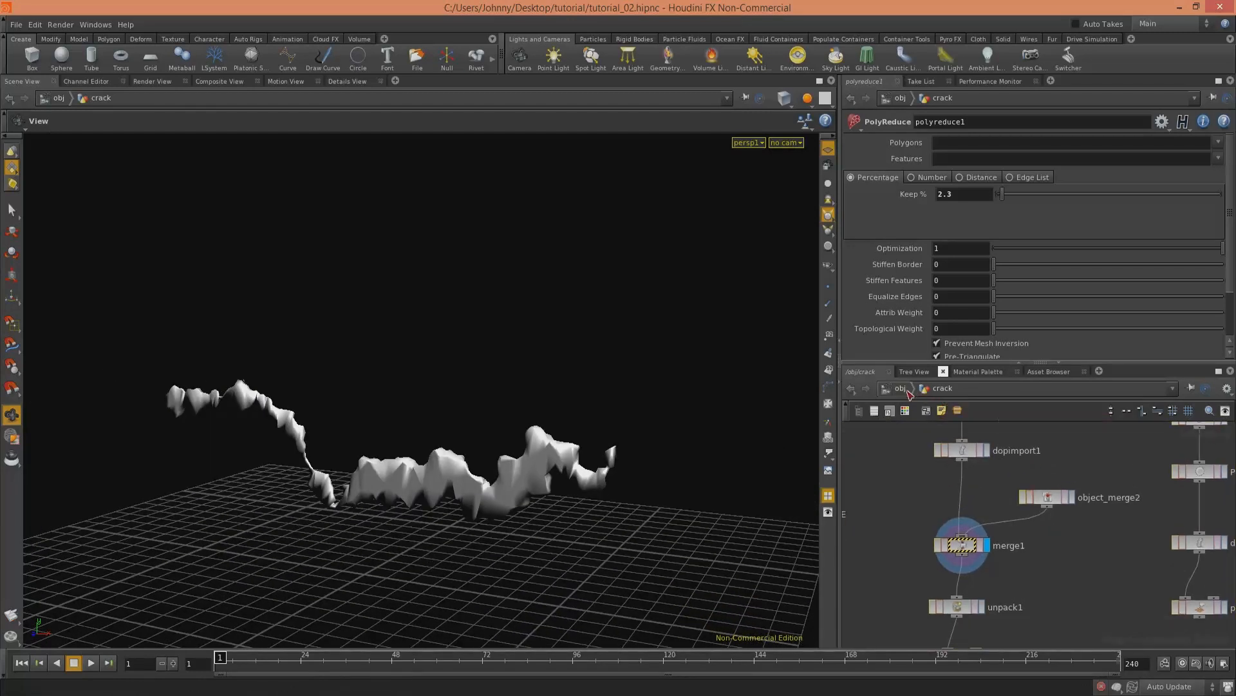
click(901, 389)
click(1005, 498)
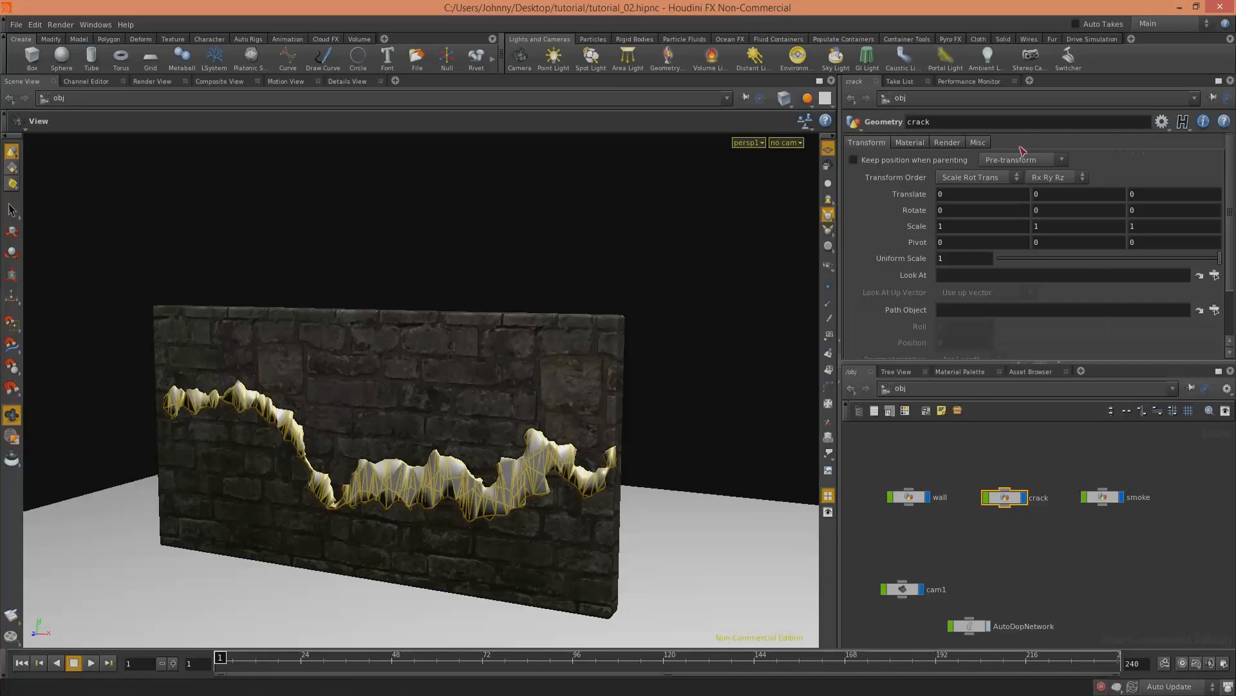
click(927, 147)
click(1195, 160)
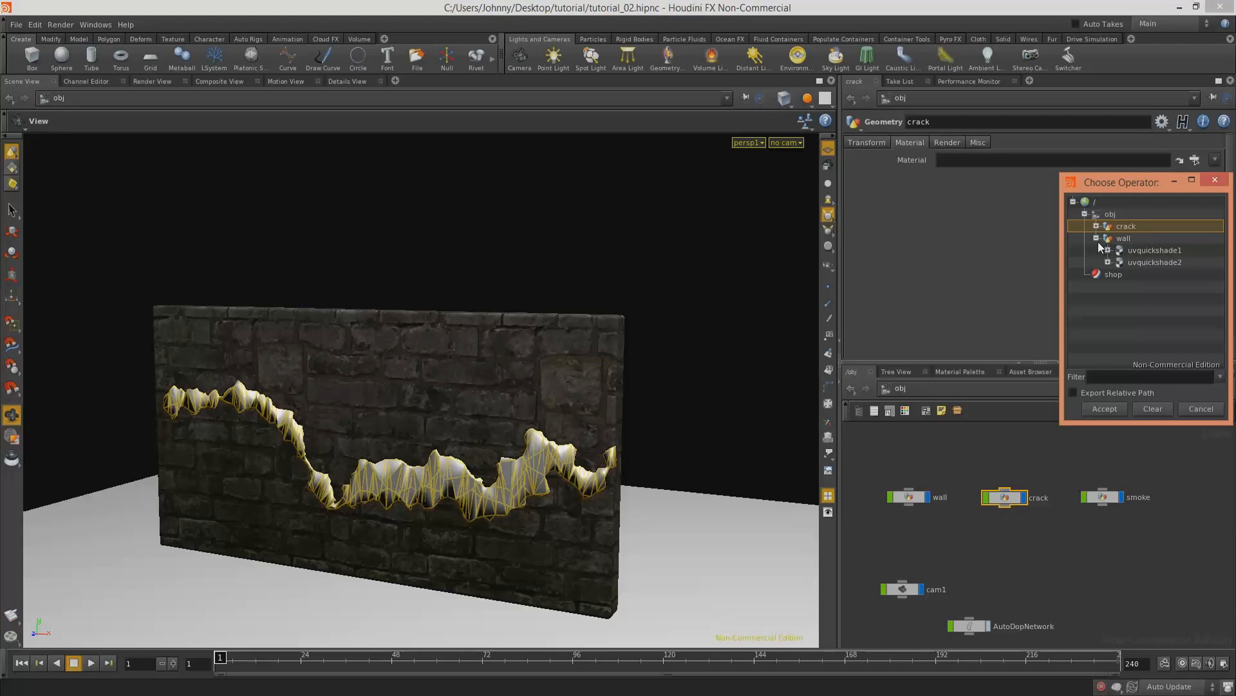
click(1216, 181)
Step: Enter the wall network and examine the uvquickshade2 texture settings and the geometry at uvproject1
click(909, 496)
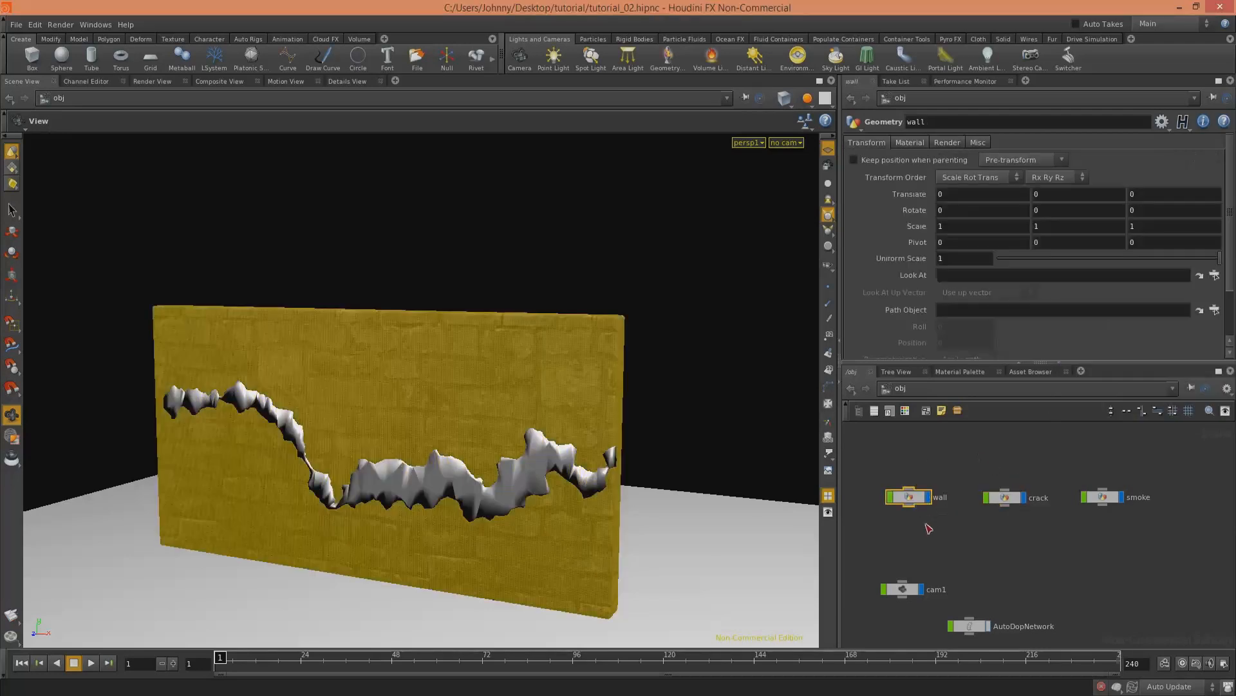
key(i)
middle_drag(957, 500, 1047, 557)
scroll(1031, 555, down, 3)
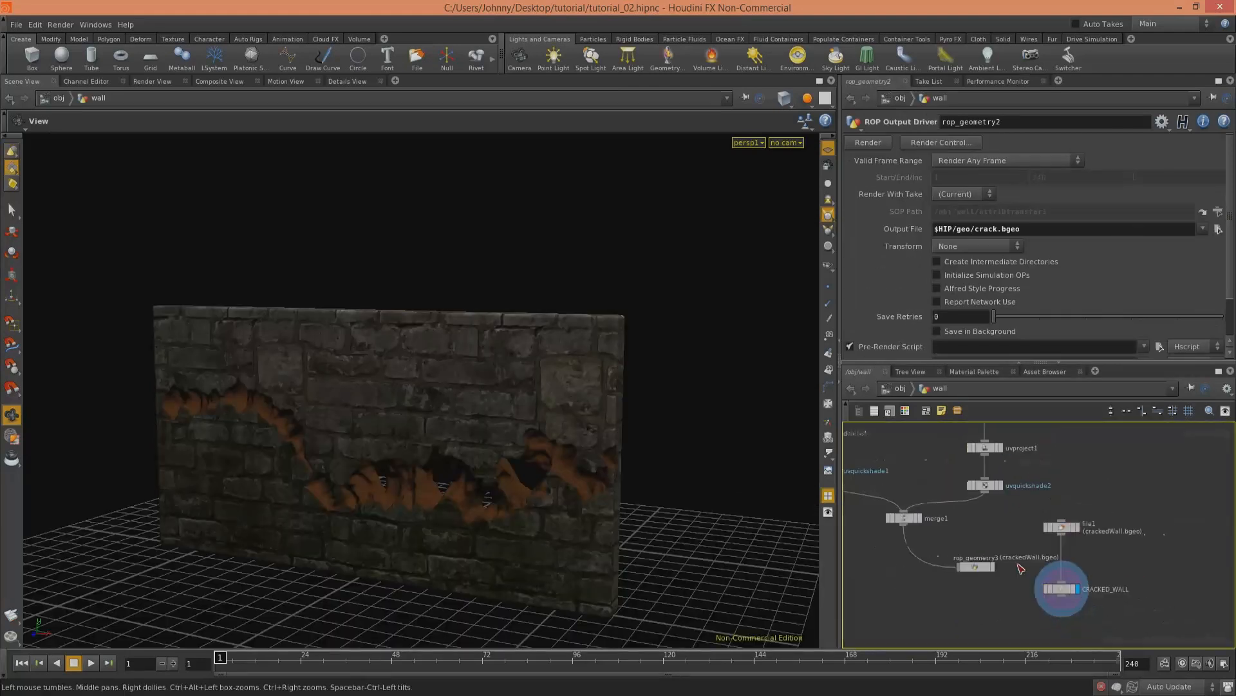
middle_drag(970, 503, 1032, 612)
drag(1080, 581, 1035, 618)
middle_drag(1059, 620, 1059, 596)
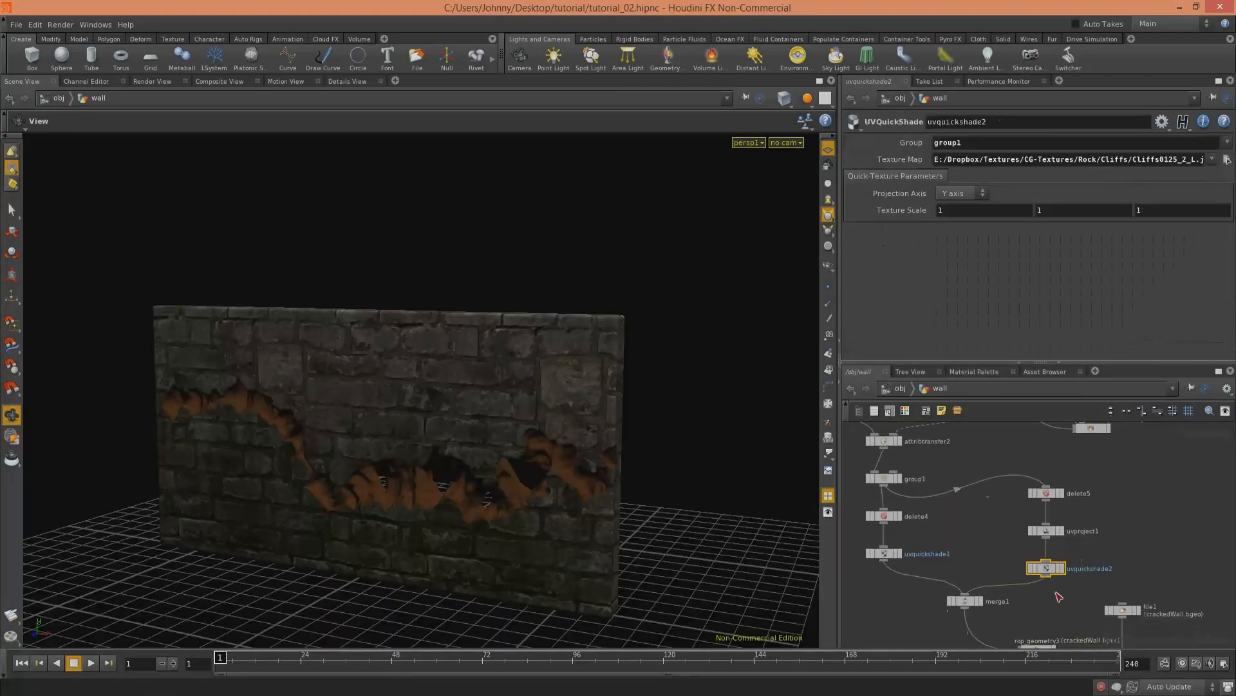
scroll(1059, 592, up, 4)
middle_drag(1102, 525, 1143, 581)
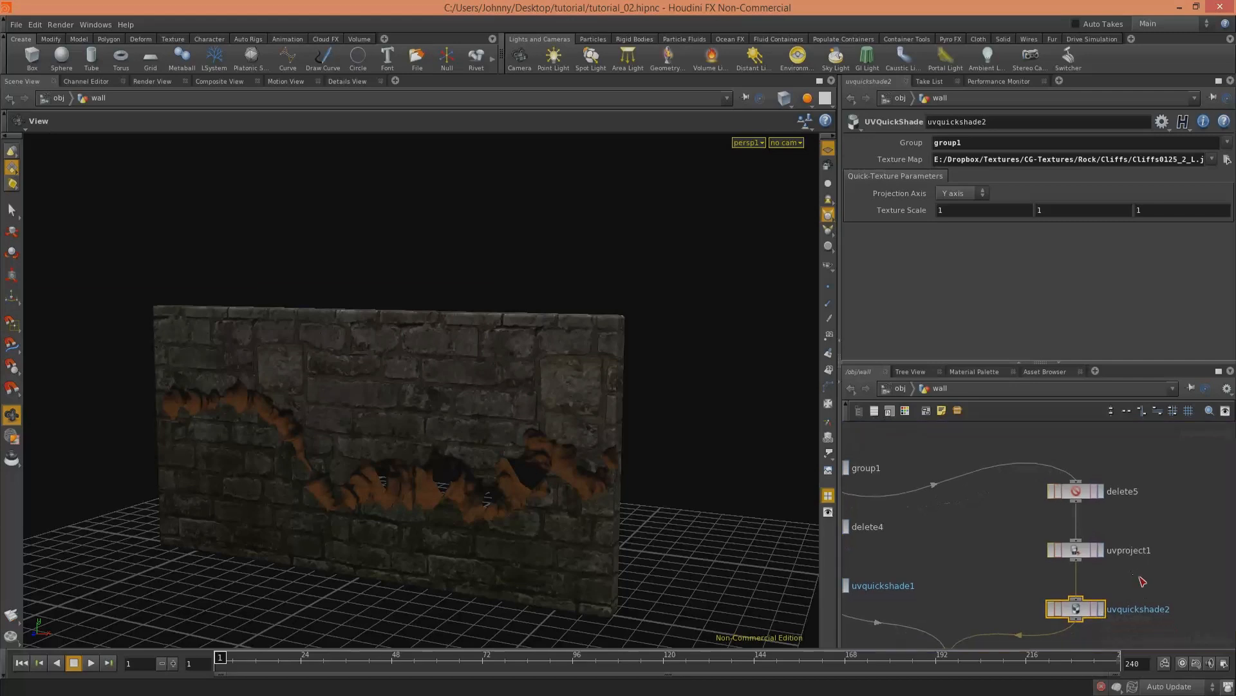
click(1103, 551)
mouse_move(557, 472)
mouse_down()
mouse_move(432, 467)
mouse_move(570, 461)
mouse_up()
middle_drag(999, 535, 1159, 538)
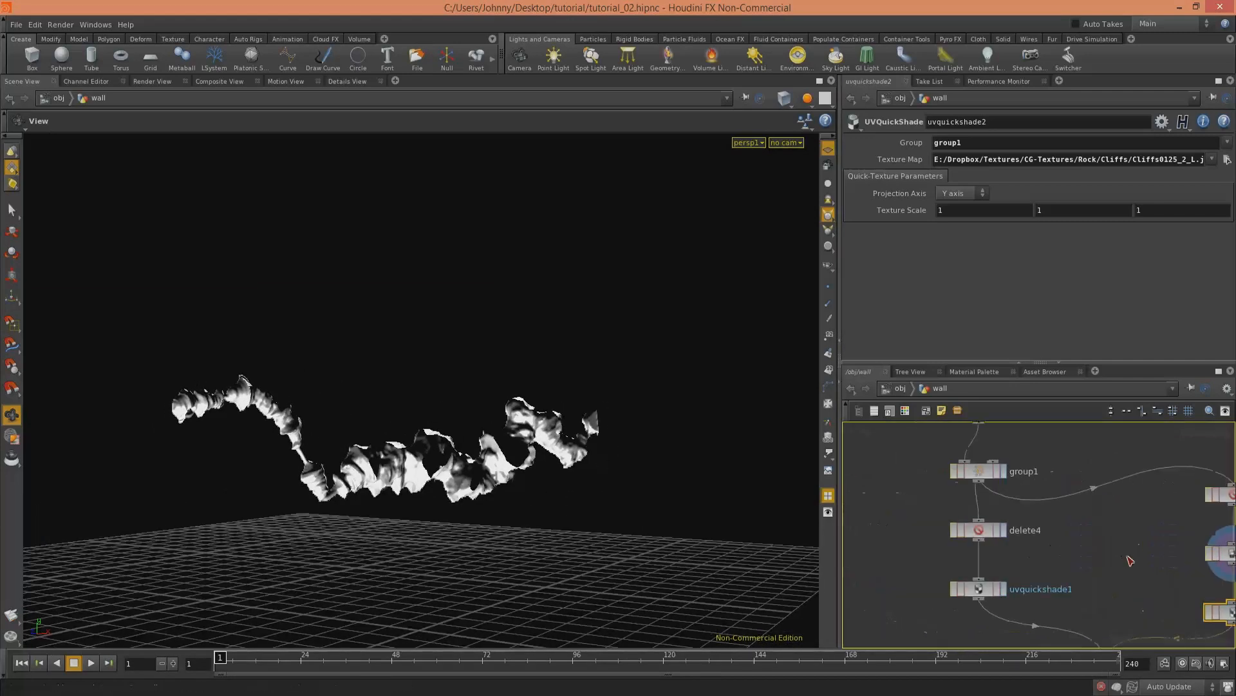
Step: Display group1 and uvquickshade1 in the wall network, and copy uvquickshade1 with its $HIP/mari/diffuse.tif texture
click(1006, 471)
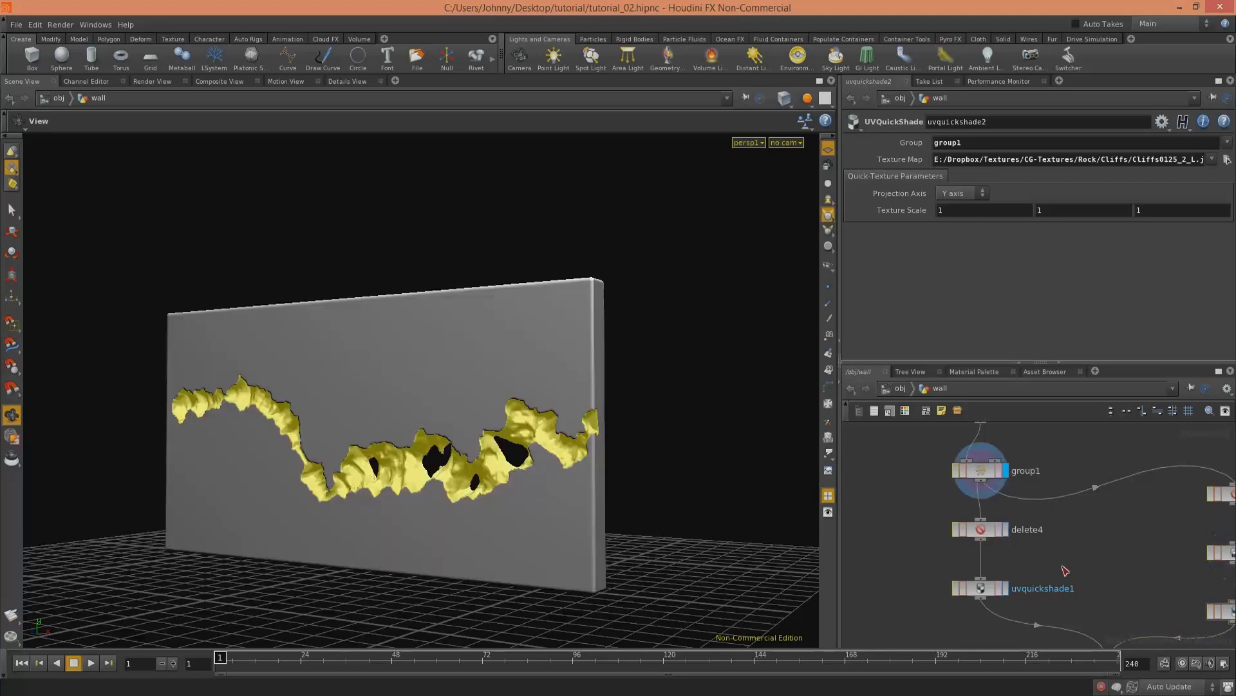
middle_drag(1051, 551, 1054, 510)
click(1009, 548)
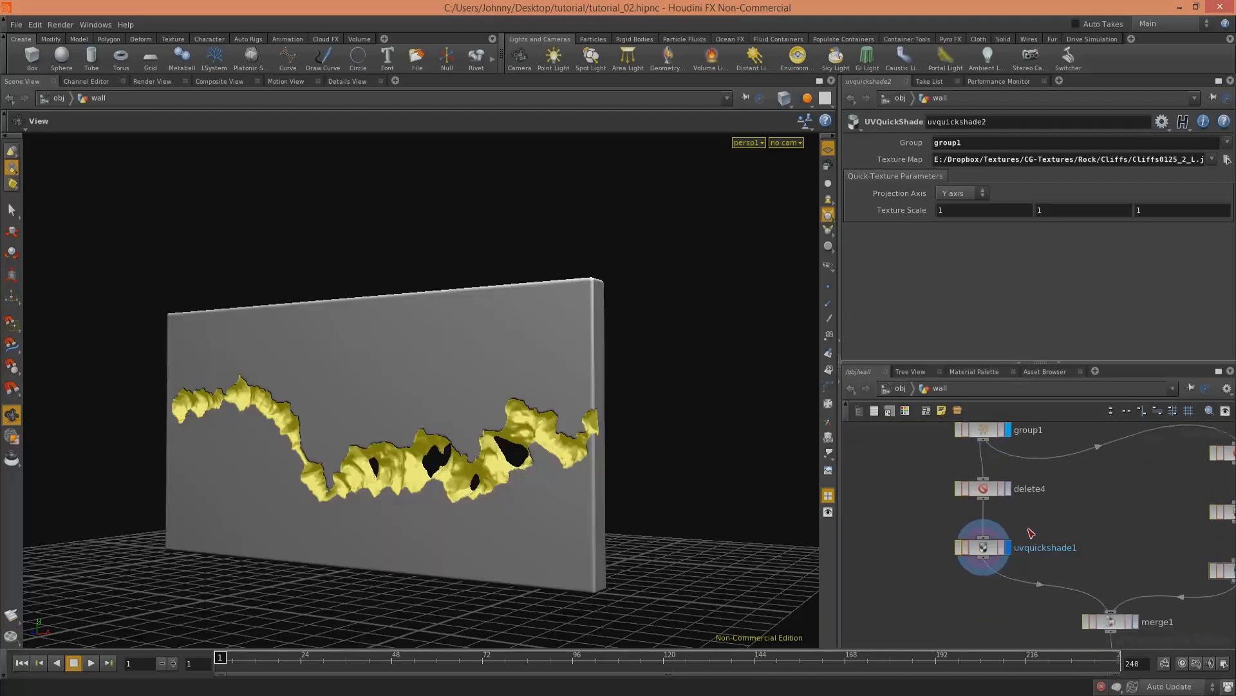
click(983, 549)
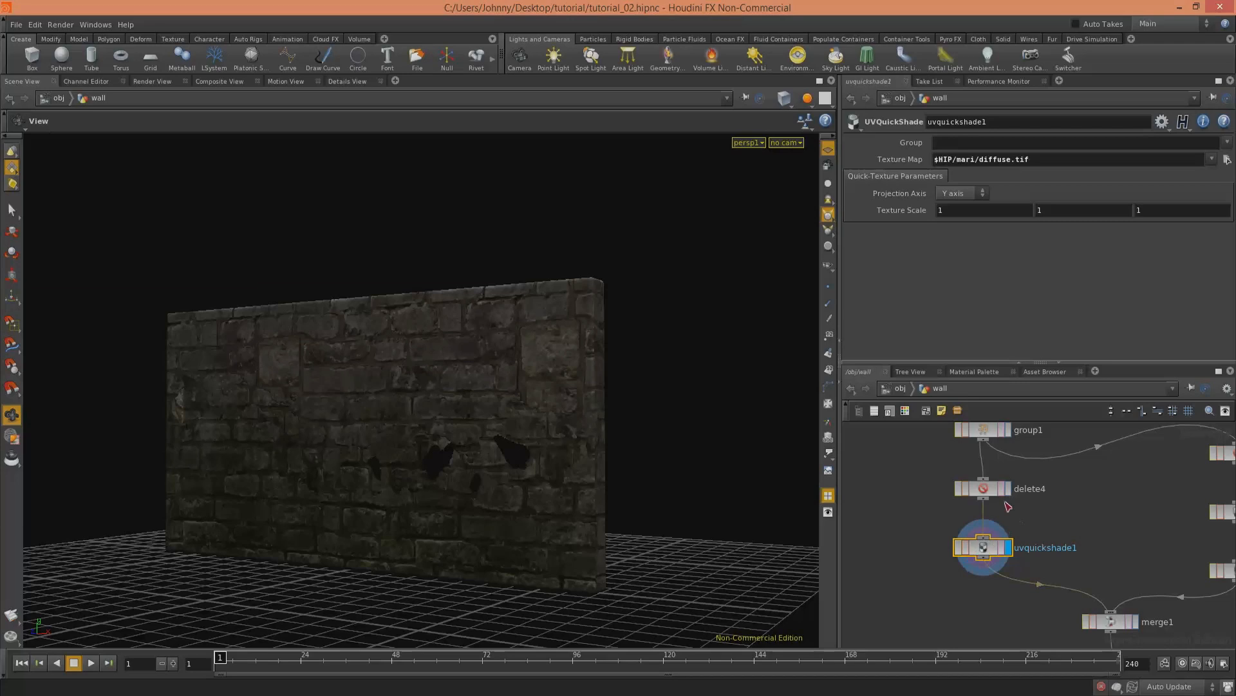
middle_drag(1097, 576, 1104, 573)
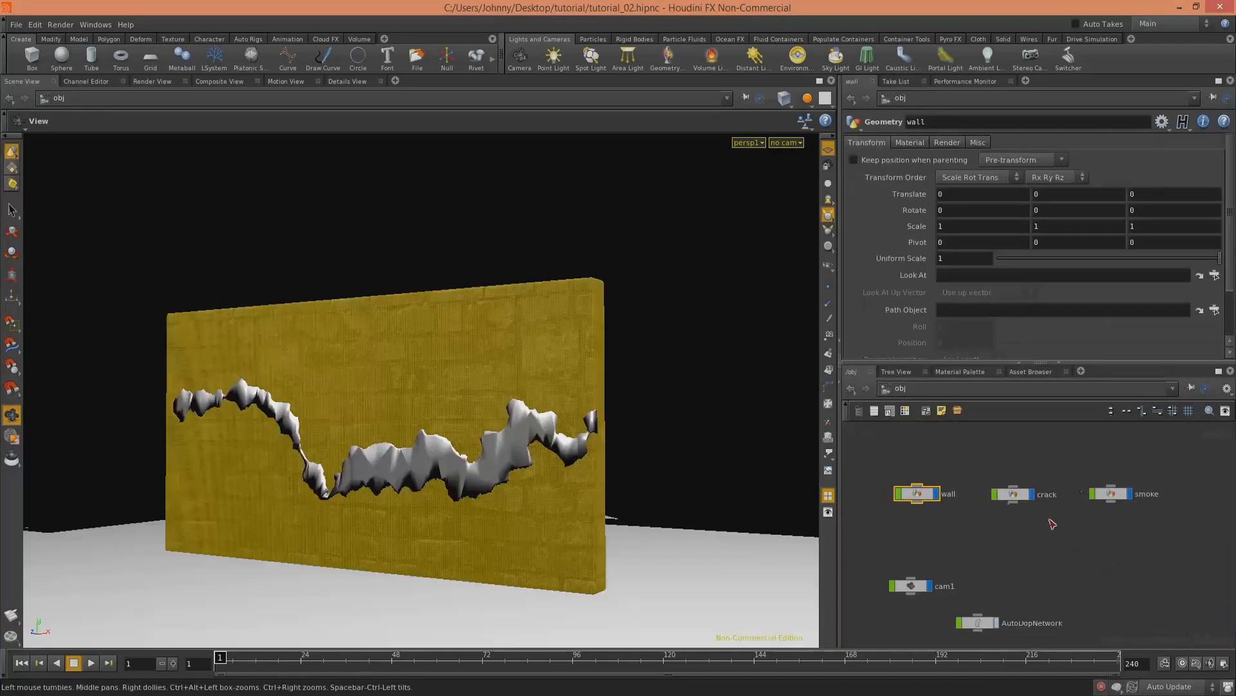
Step: Paste uvquickshade1 into the crack network below vertex1, connect it and display it
double_click(1013, 495)
middle_drag(1062, 633, 1073, 510)
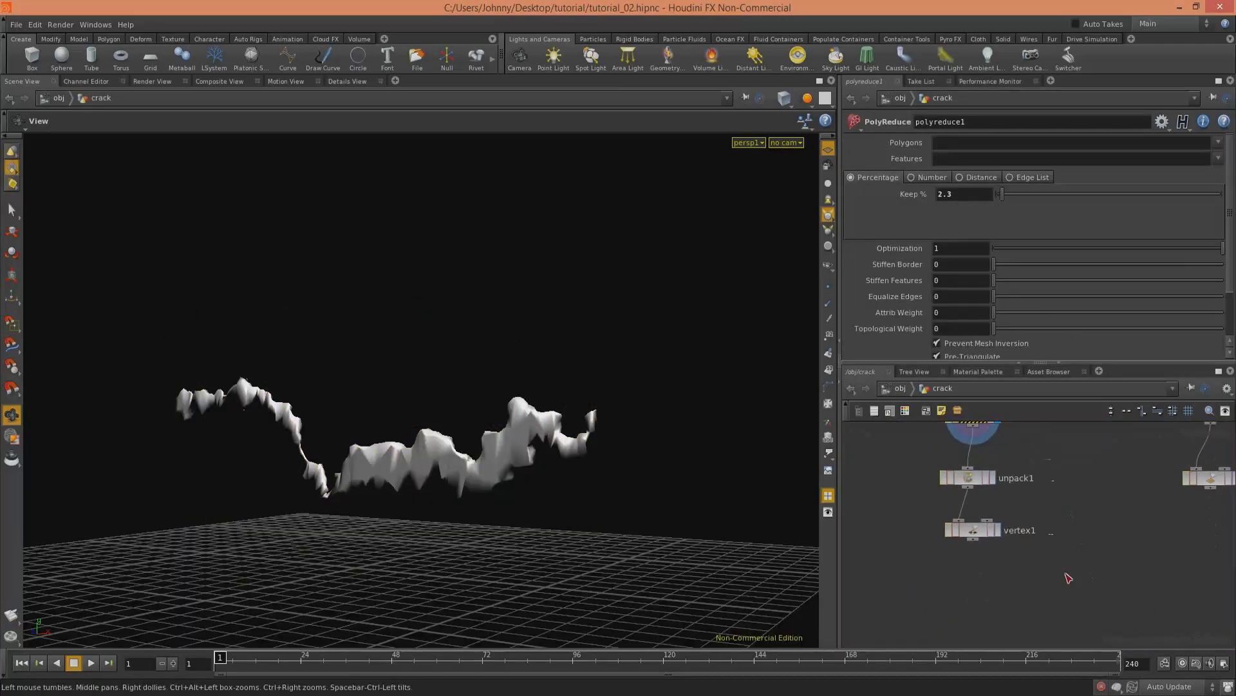
key(ctrl+v)
click(988, 558)
drag(1051, 566, 960, 607)
Step: Compare the crack geometry at file1 and at polyreduce1 by displaying each node in turn
middle_drag(1057, 538, 1059, 610)
middle_drag(903, 433, 904, 617)
middle_drag(1014, 530, 1034, 612)
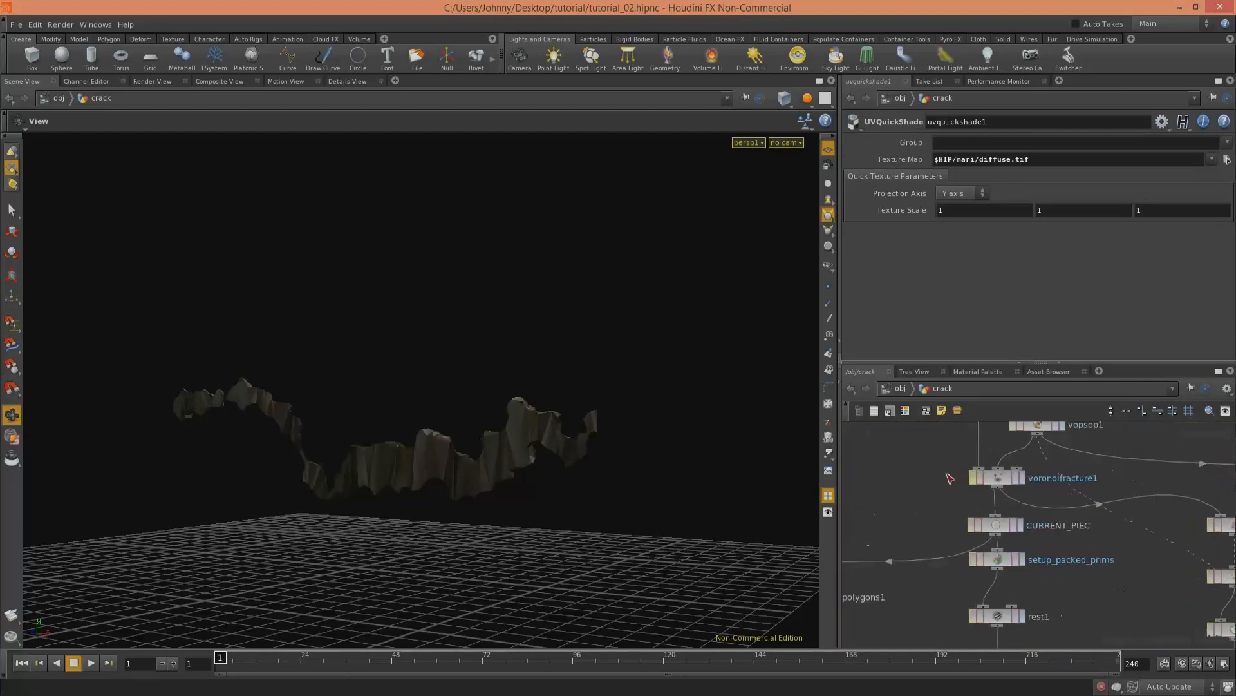
right_drag(945, 493, 934, 535)
middle_drag(933, 535, 941, 624)
right_drag(930, 570, 950, 518)
middle_drag(937, 545, 919, 610)
right_drag(959, 515, 999, 510)
click(977, 456)
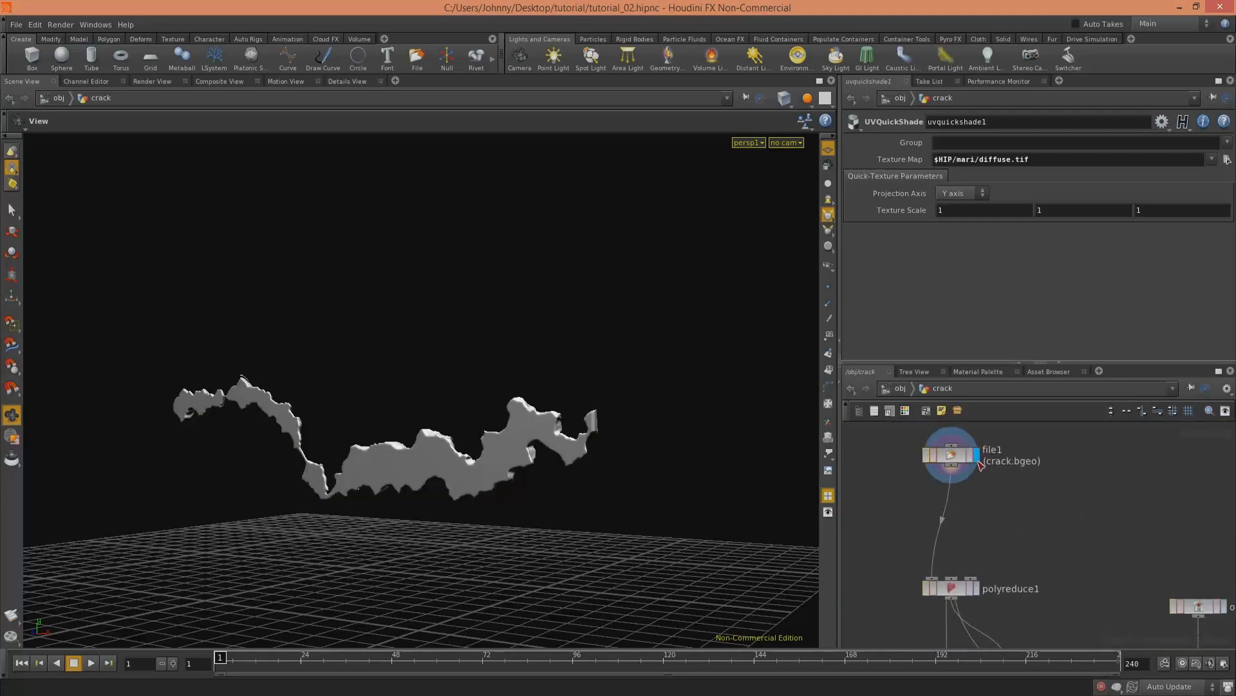
click(976, 588)
Step: Paste a second UVQuickShade node beside polyreduce1, feed it from file1 and display it
middle_drag(959, 568, 1033, 503)
key(ctrl+v)
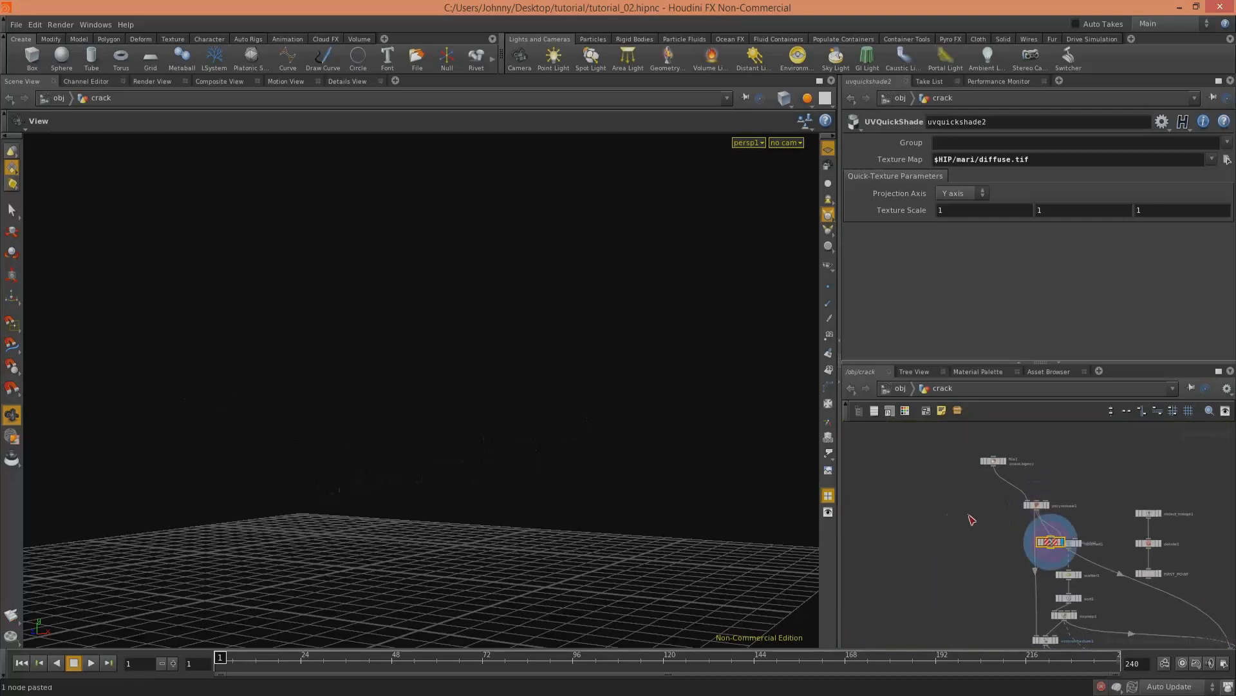
click(1080, 616)
drag(924, 570, 926, 567)
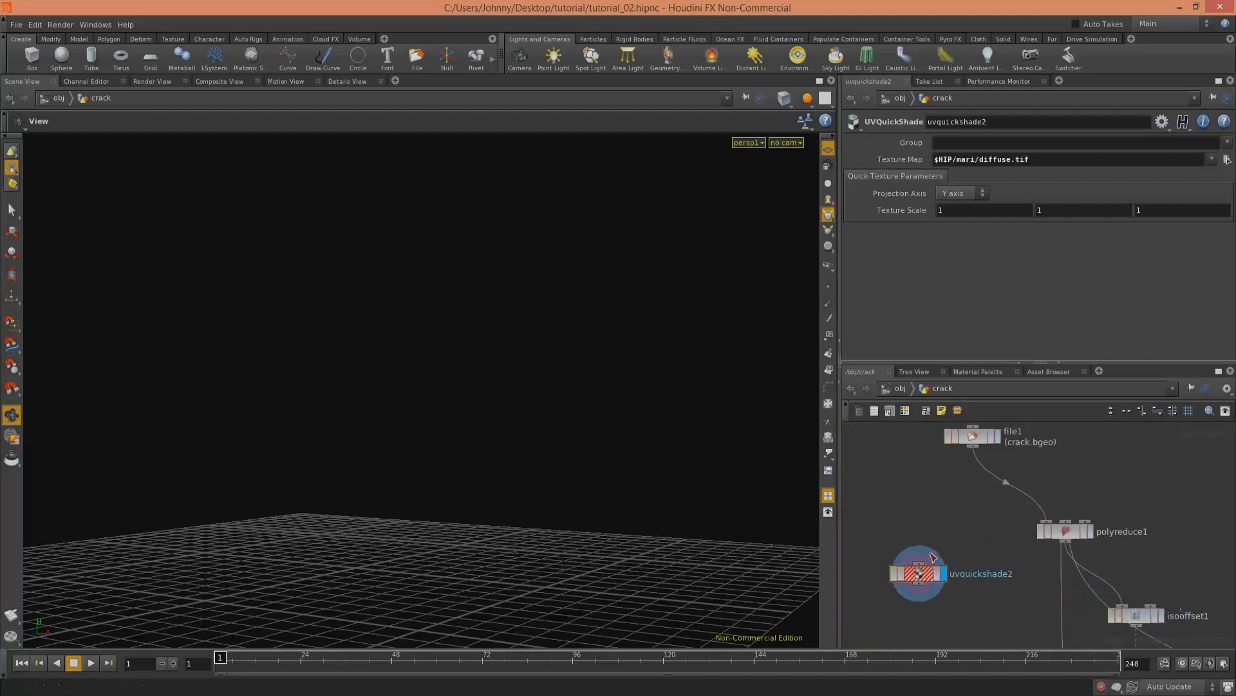
click(974, 445)
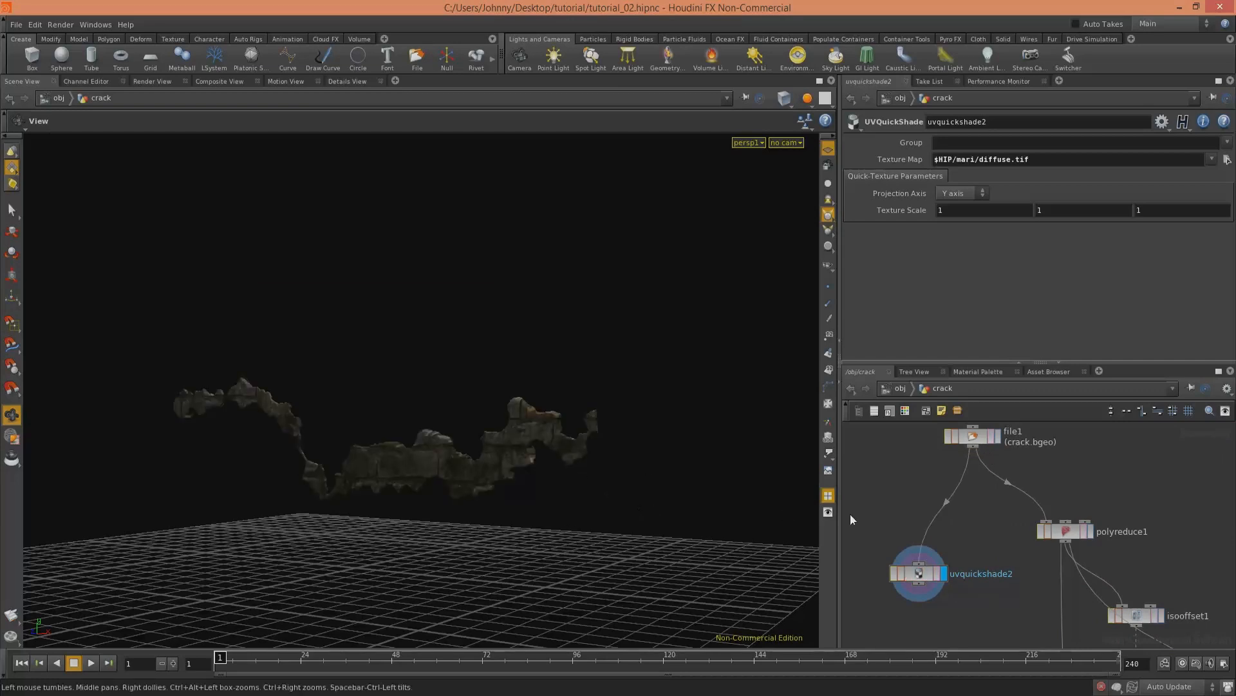
Step: Insert an AttribTransfer above uvquickshade2, with polyreduce1 as its first input and file1 as its second
middle_drag(996, 531, 1018, 516)
drag(944, 560, 892, 635)
middle_drag(992, 571, 986, 540)
key(Tab)
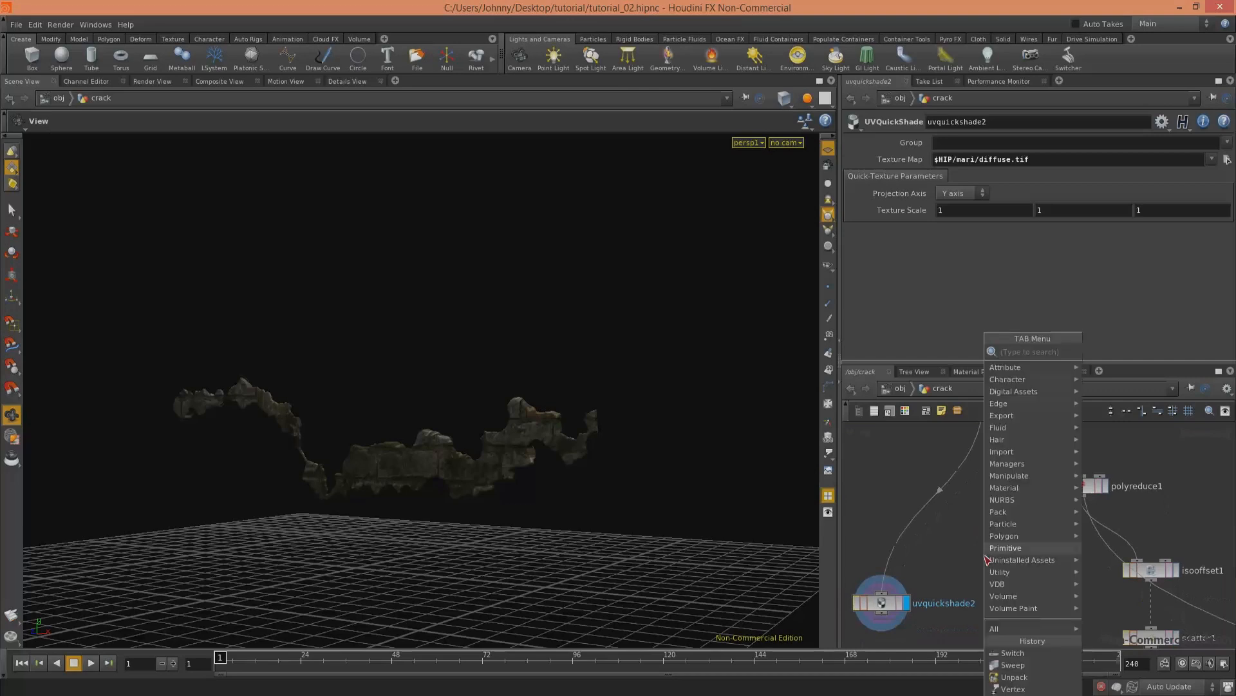
text(tra)
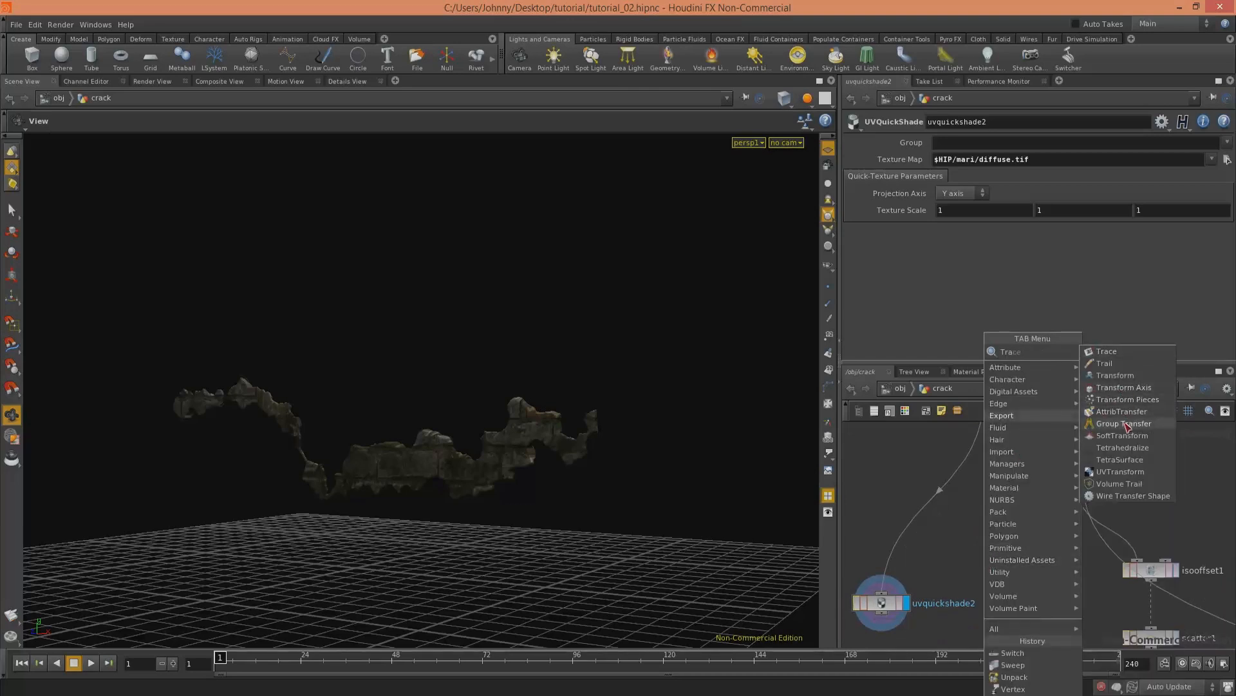
click(1122, 411)
click(931, 543)
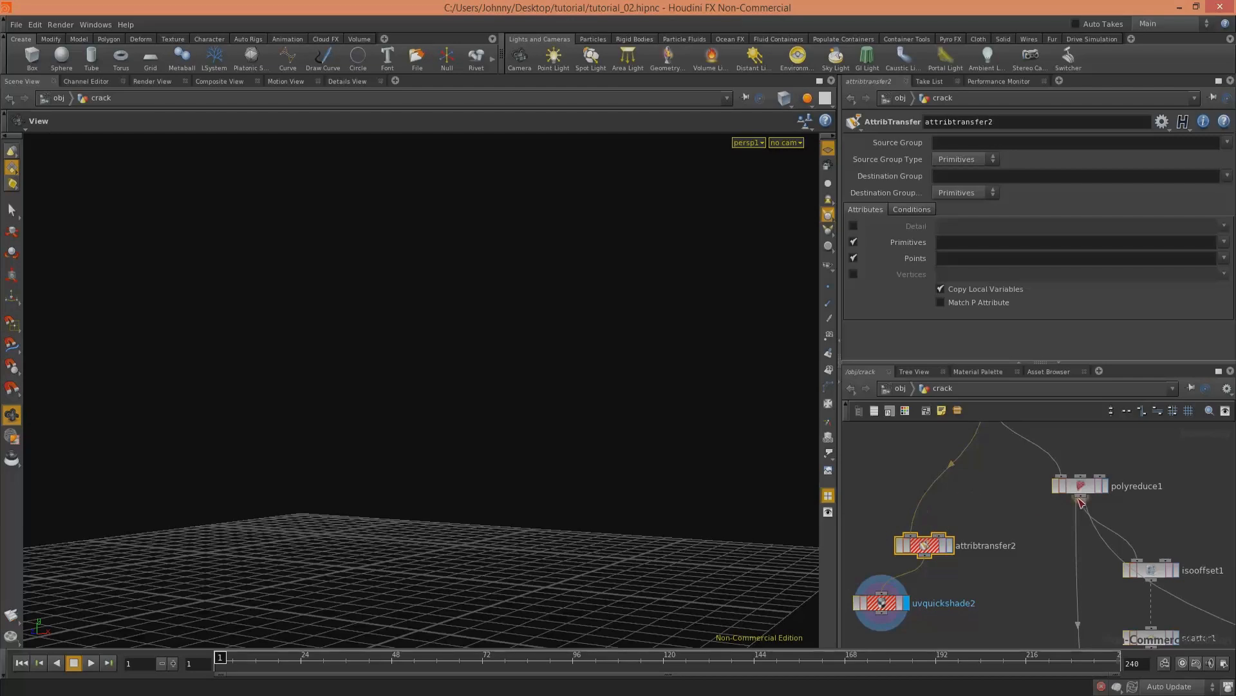
click(915, 531)
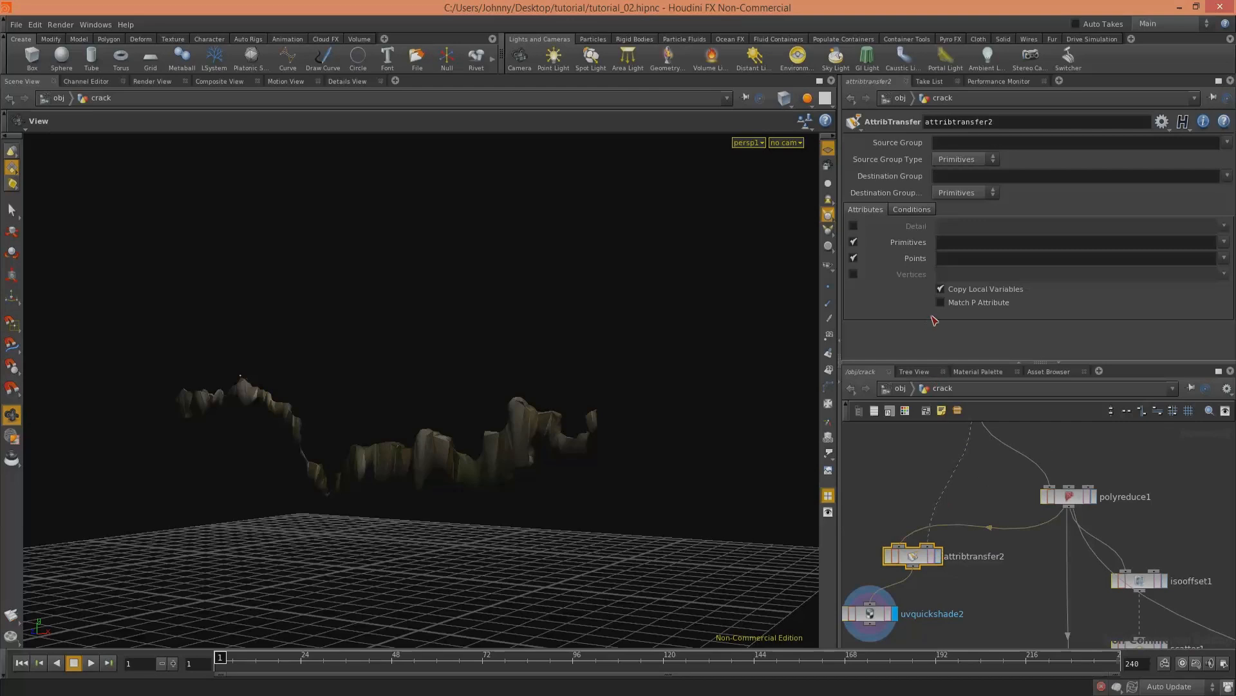
Step: Set attribtransfer2's source and destination group types to Points, disable primitive attributes and choose P as the point attribute
click(964, 159)
click(960, 166)
click(965, 193)
click(958, 208)
click(853, 242)
click(1224, 259)
click(1211, 271)
middle_drag(995, 438, 983, 492)
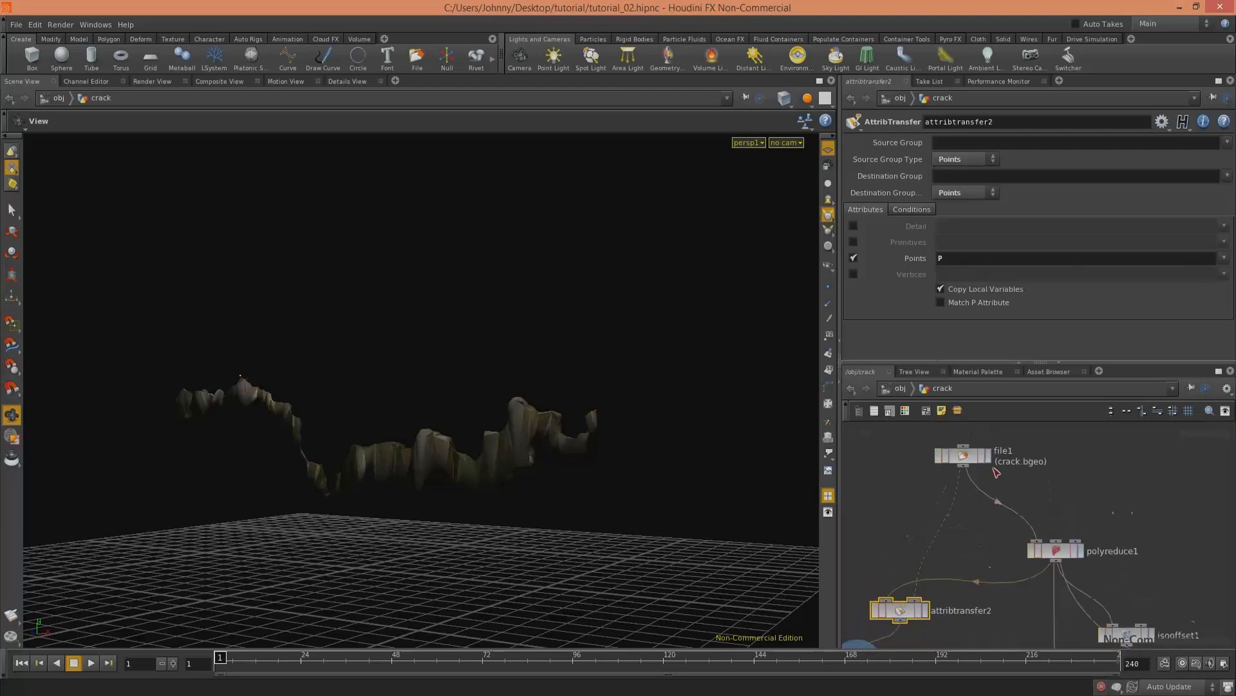
Step: Display file1, check its geometry info, and examine its point attributes in the geometry spreadsheet
click(989, 456)
middle_click(966, 456)
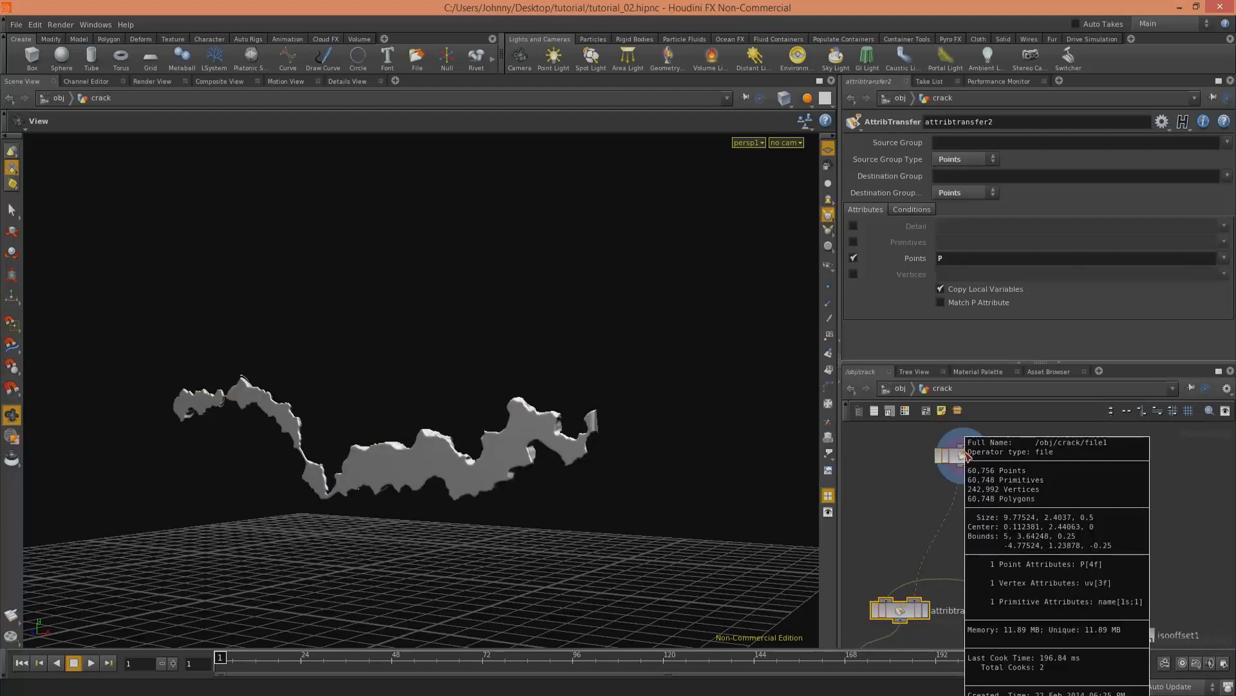
click(963, 456)
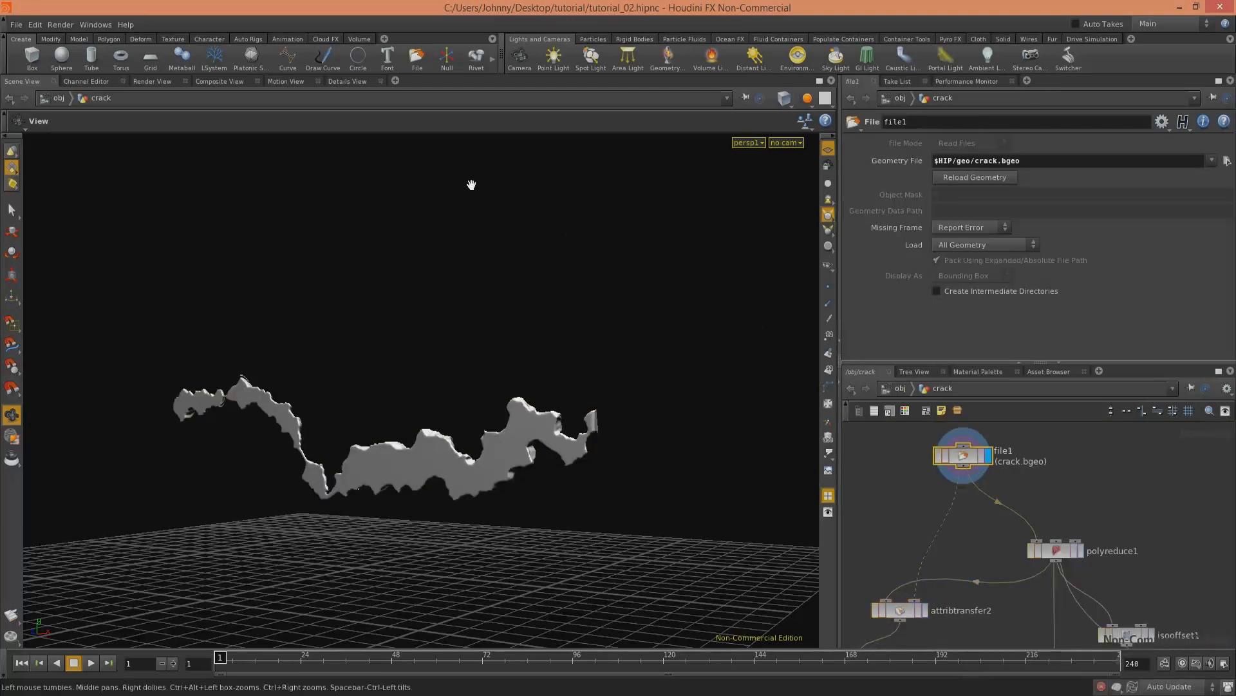
click(347, 81)
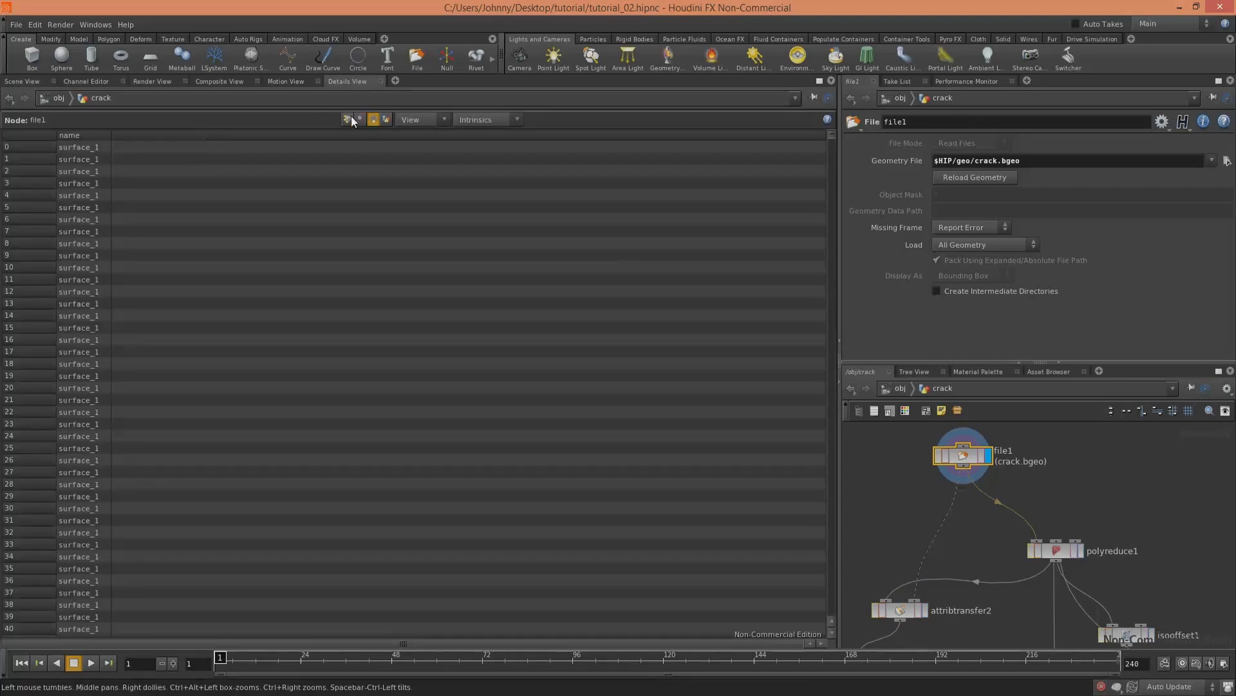
click(348, 120)
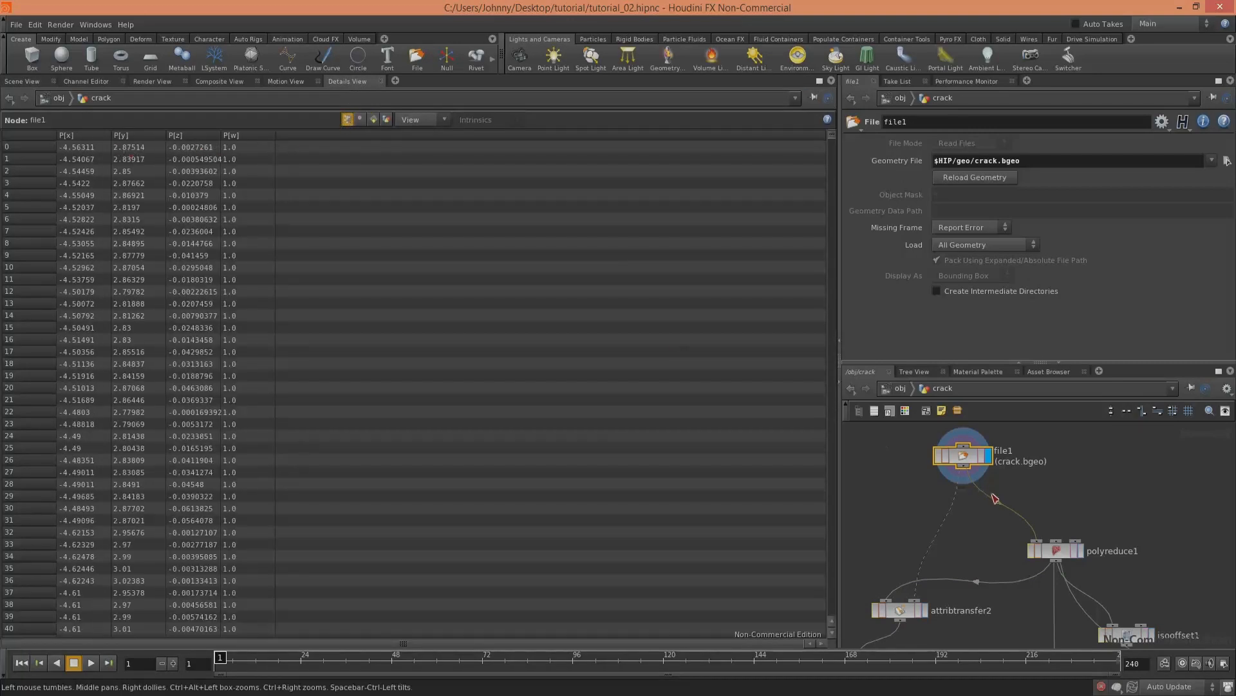
Step: Return to the 3D view, open the wall object's network and inspect the attribcreate1 node
click(900, 388)
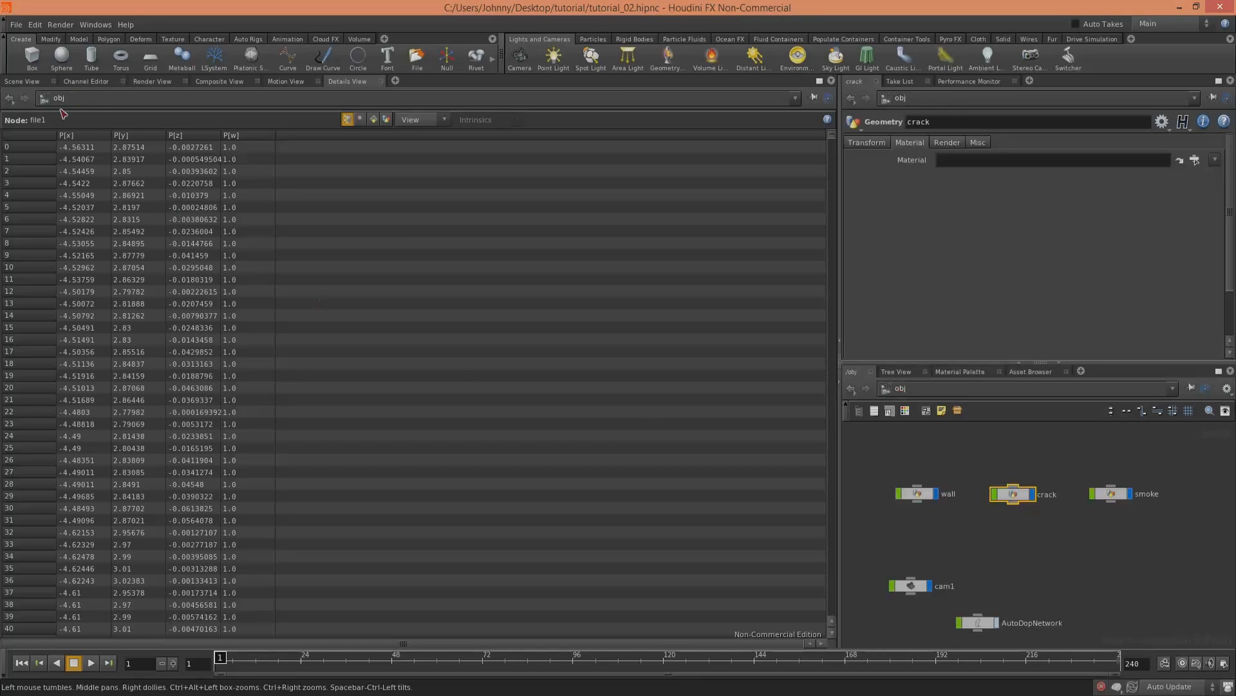
click(22, 81)
middle_drag(999, 520, 971, 533)
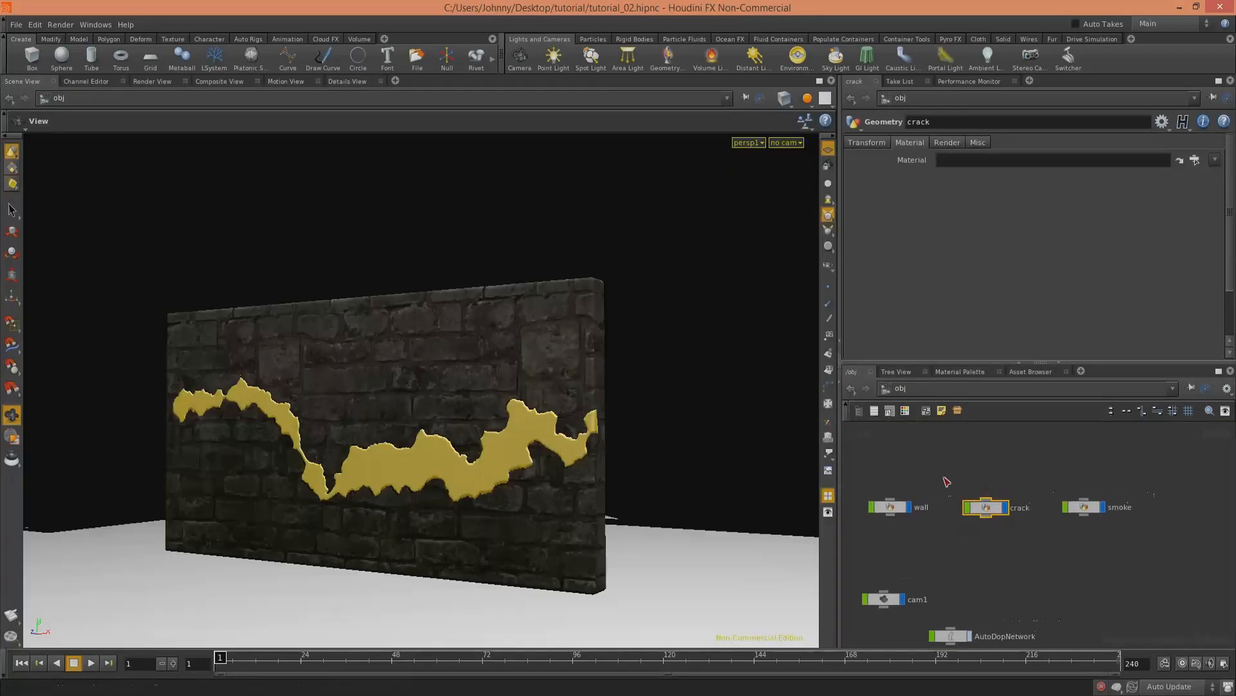
click(890, 507)
click(986, 508)
double_click(891, 507)
middle_drag(1088, 474, 1046, 593)
middle_drag(1065, 510, 1035, 547)
right_drag(1035, 547, 1015, 546)
middle_drag(993, 498, 989, 531)
scroll(989, 530, up, 3)
click(1063, 557)
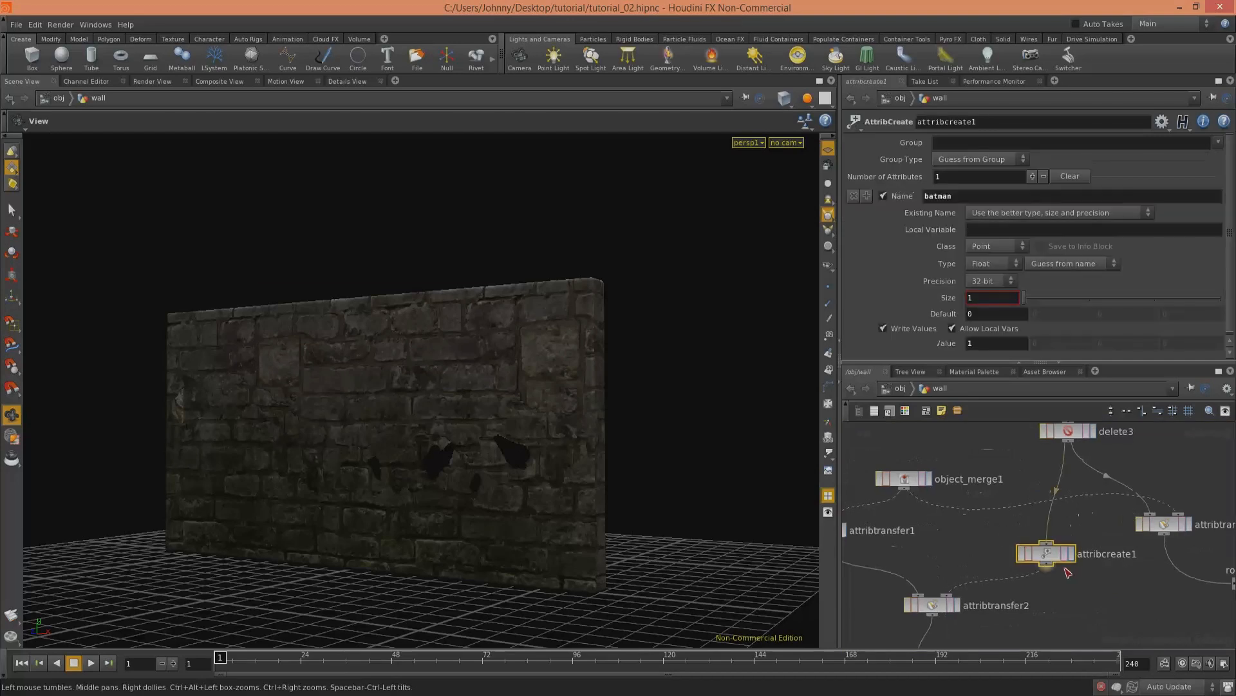
Step: Inspect the attribtransfer3 settings and the rop_geometry2 export settings in the wall network
middle_drag(988, 532, 913, 549)
click(1080, 551)
click(1077, 558)
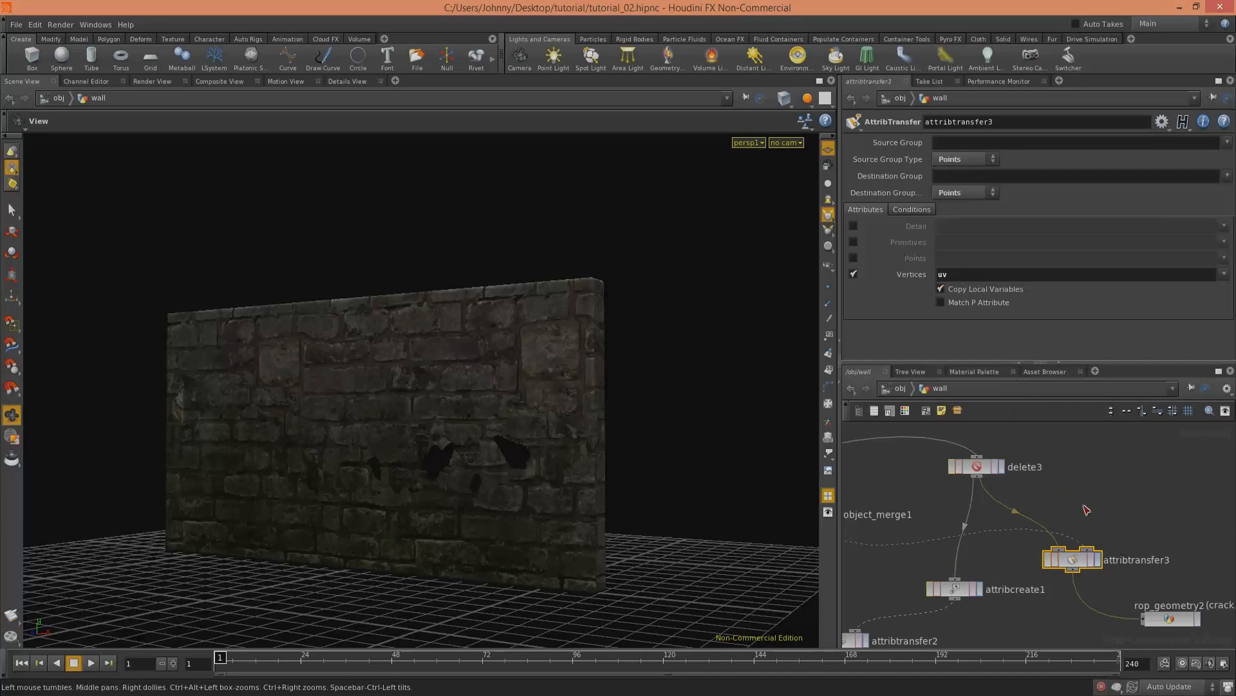
middle_drag(1086, 509, 1056, 469)
middle_drag(1162, 525, 1139, 508)
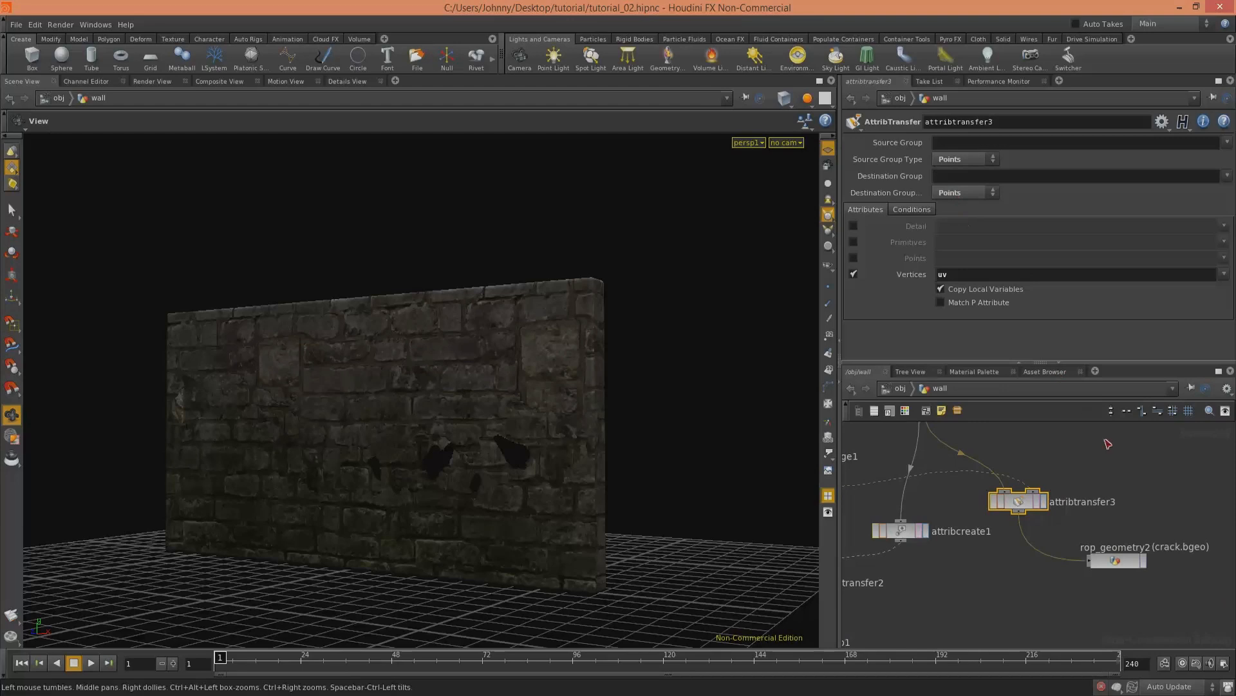
click(1127, 560)
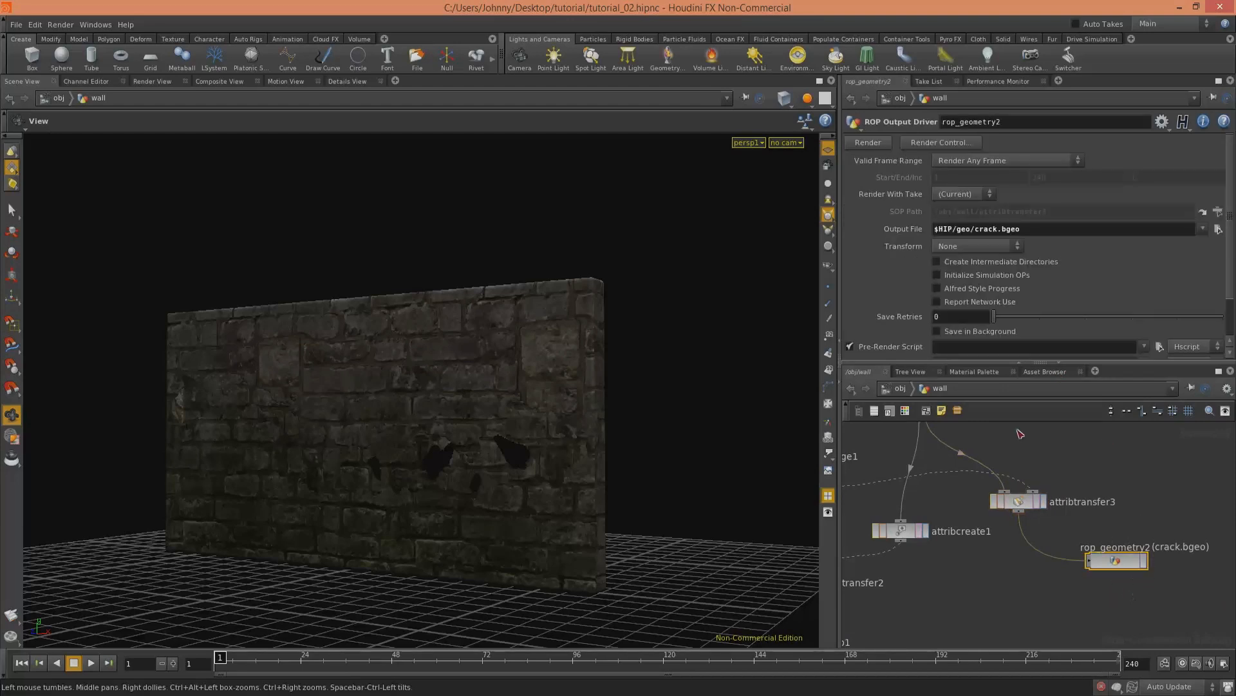
Step: Go back into the crack network, wire uvquickshade2 directly to file1 and display it
click(900, 389)
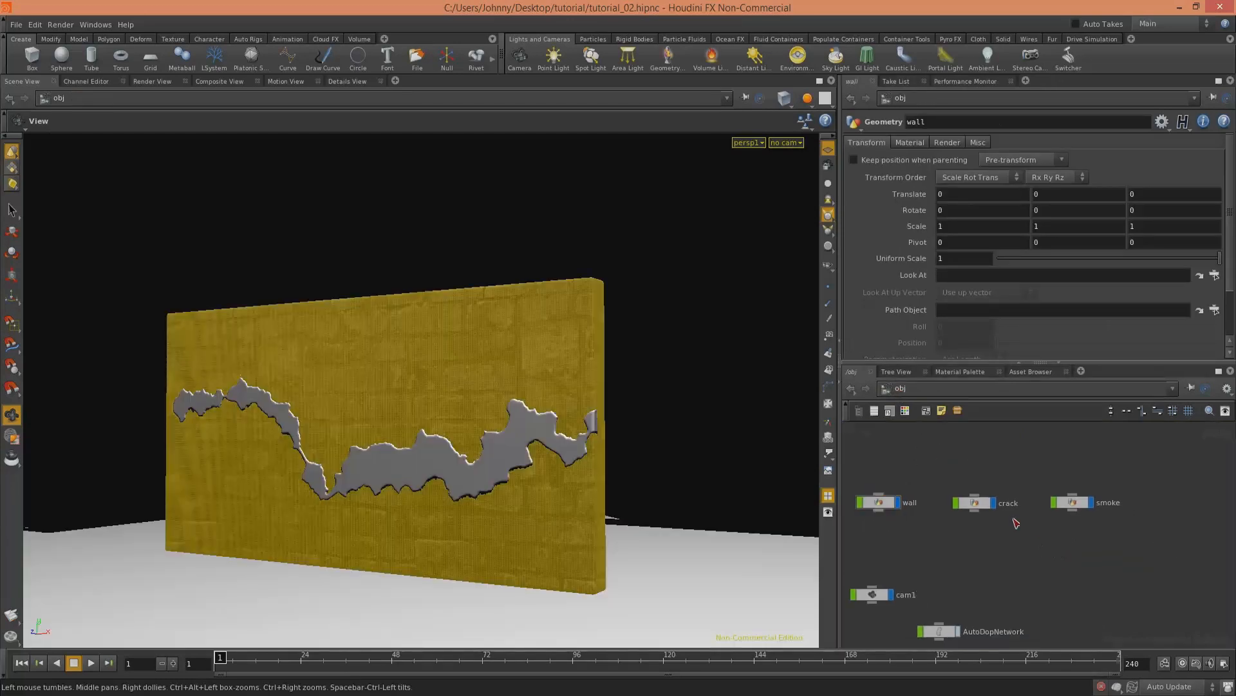
click(975, 503)
key(i)
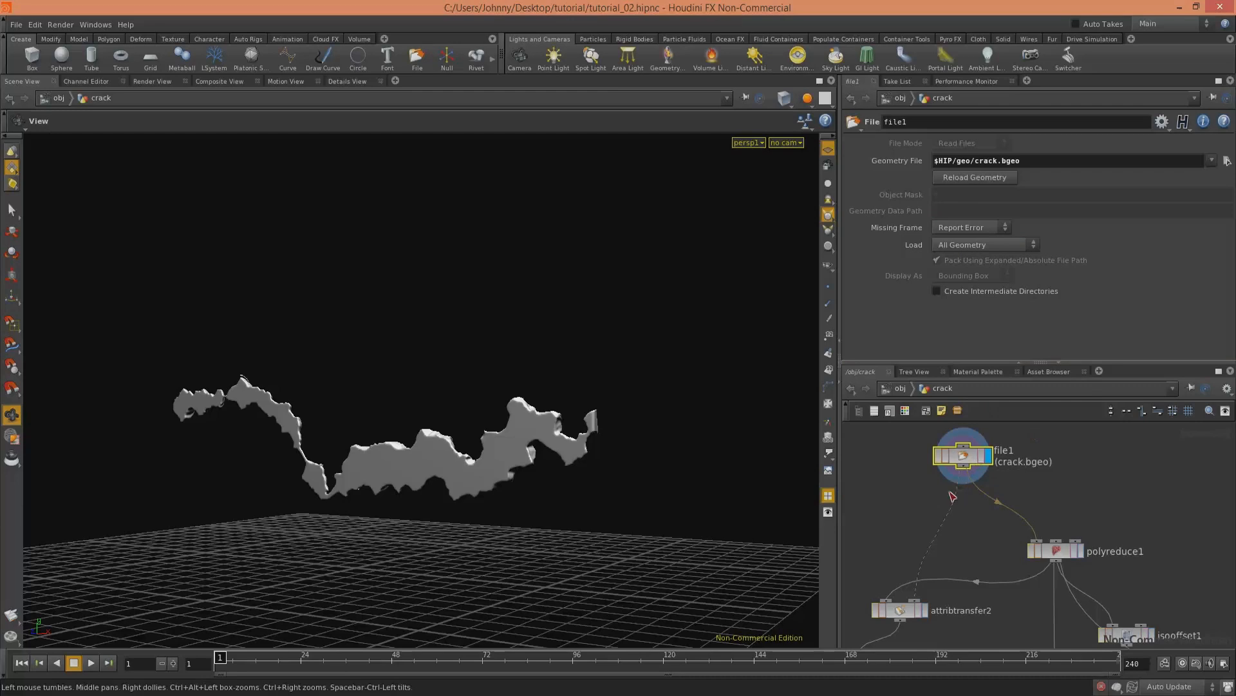
middle_drag(966, 522, 988, 536)
click(912, 555)
click(997, 446)
middle_drag(911, 505, 1016, 443)
drag(1005, 576, 928, 564)
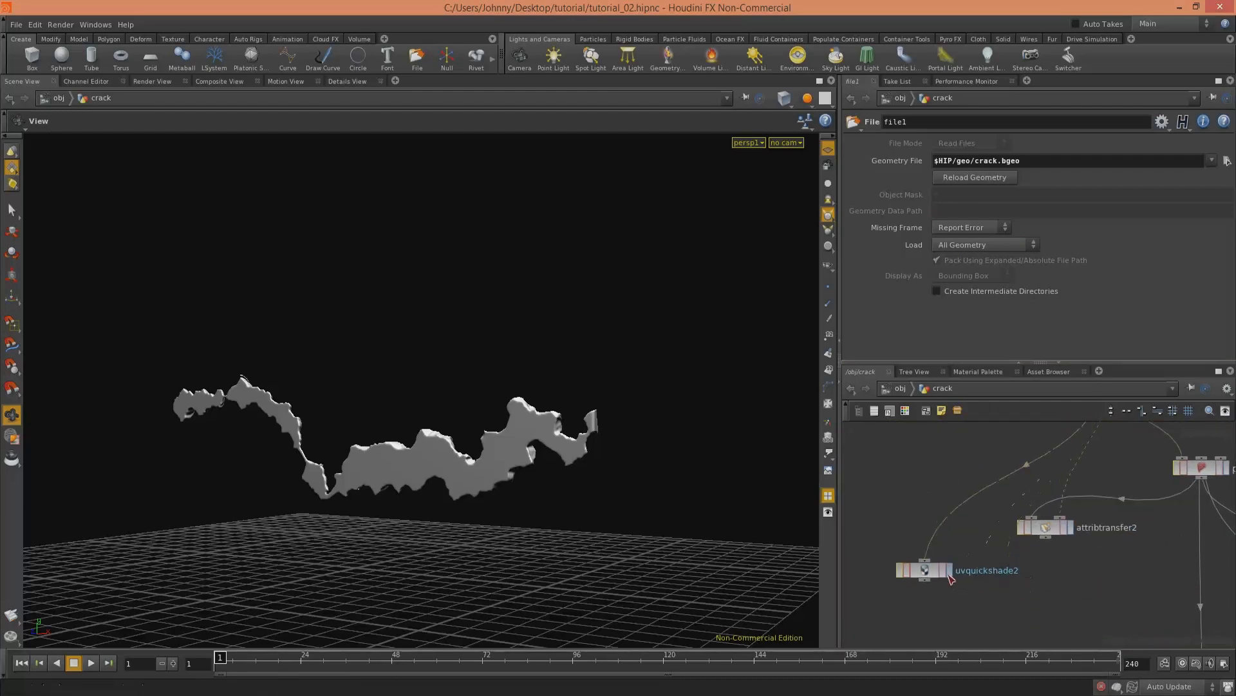
click(950, 571)
Step: Reconnect uvquickshade2's input to the output of attribtransfer2
middle_drag(1038, 478, 924, 464)
click(976, 507)
click(979, 586)
Step: Review the attribtransfer2 settings and the full list of polyreduce1 options
scroll(924, 464, up, 4)
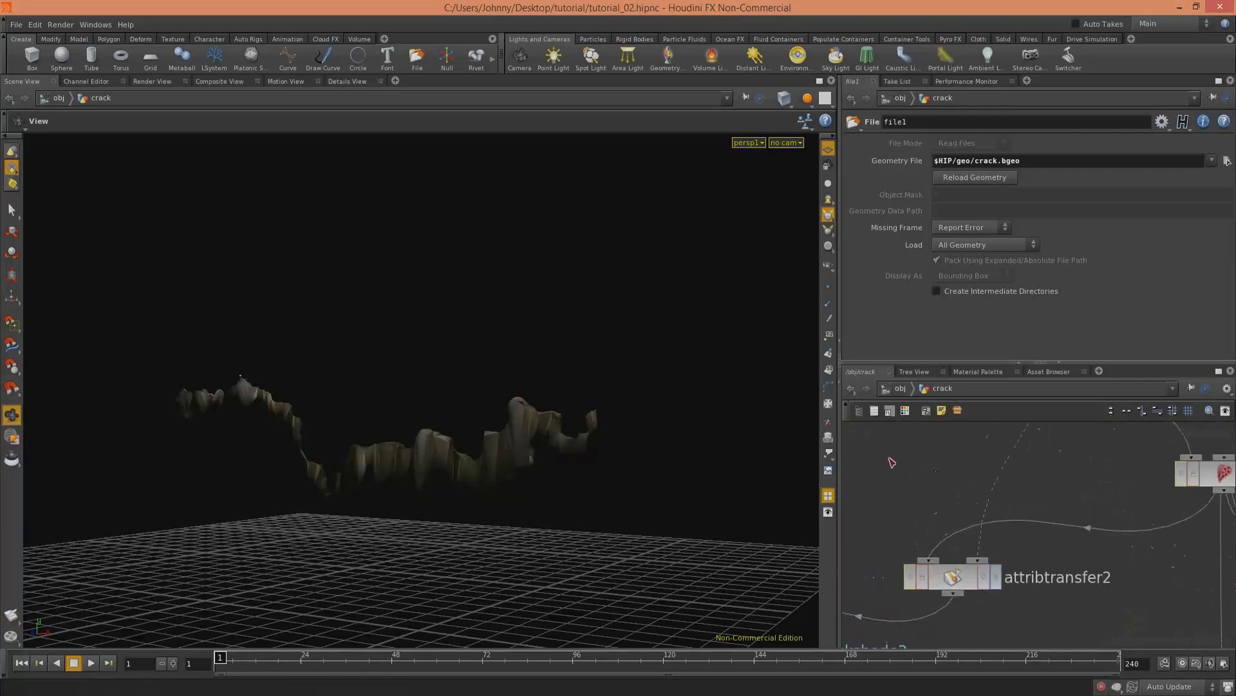
click(966, 576)
middle_drag(1030, 526, 996, 596)
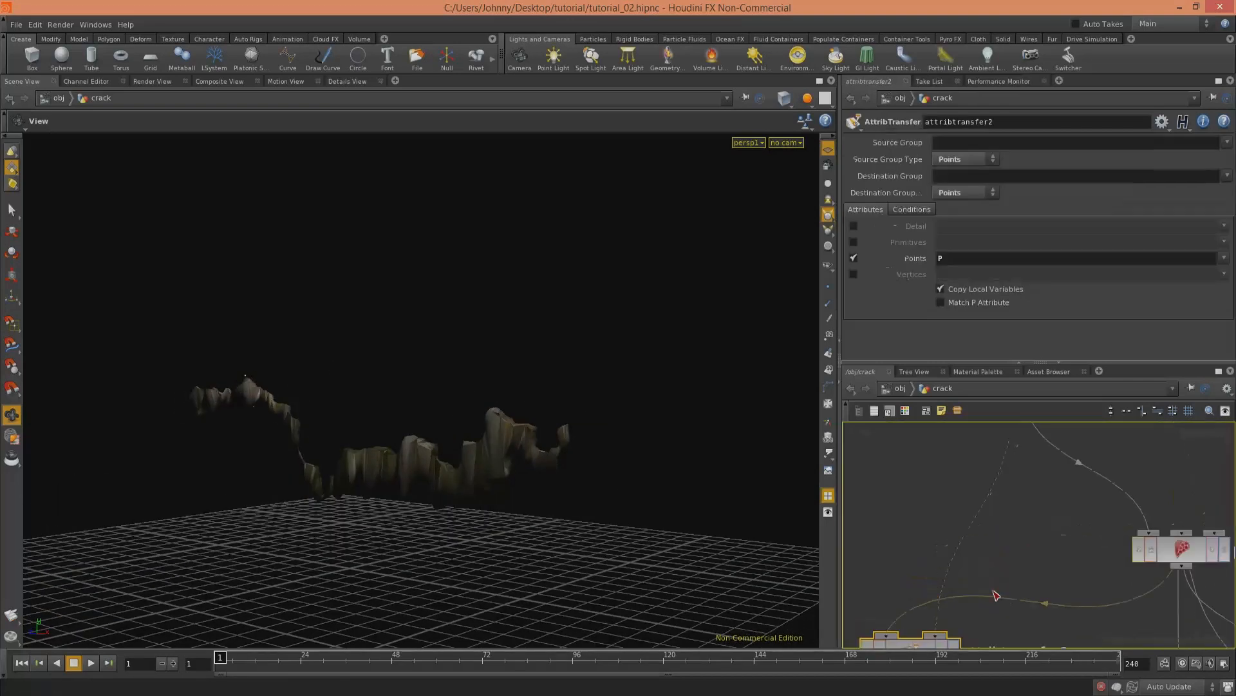
scroll(995, 596, down, 4)
click(1105, 539)
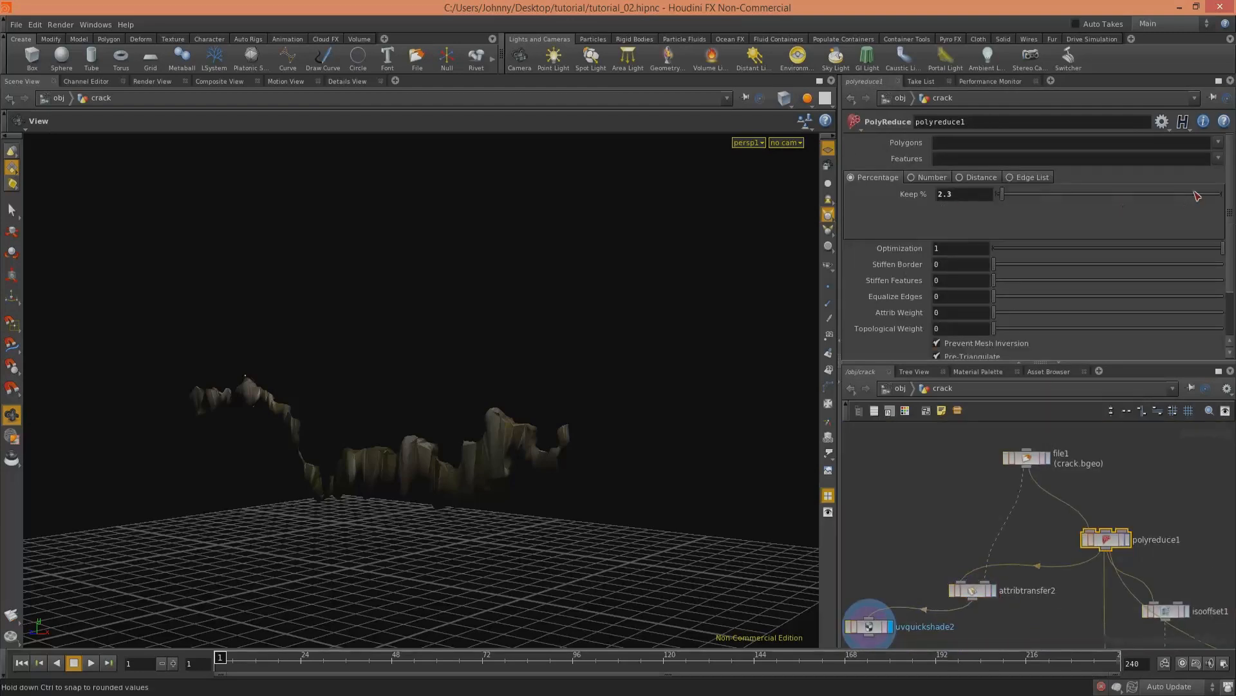
drag(1232, 206, 1235, 261)
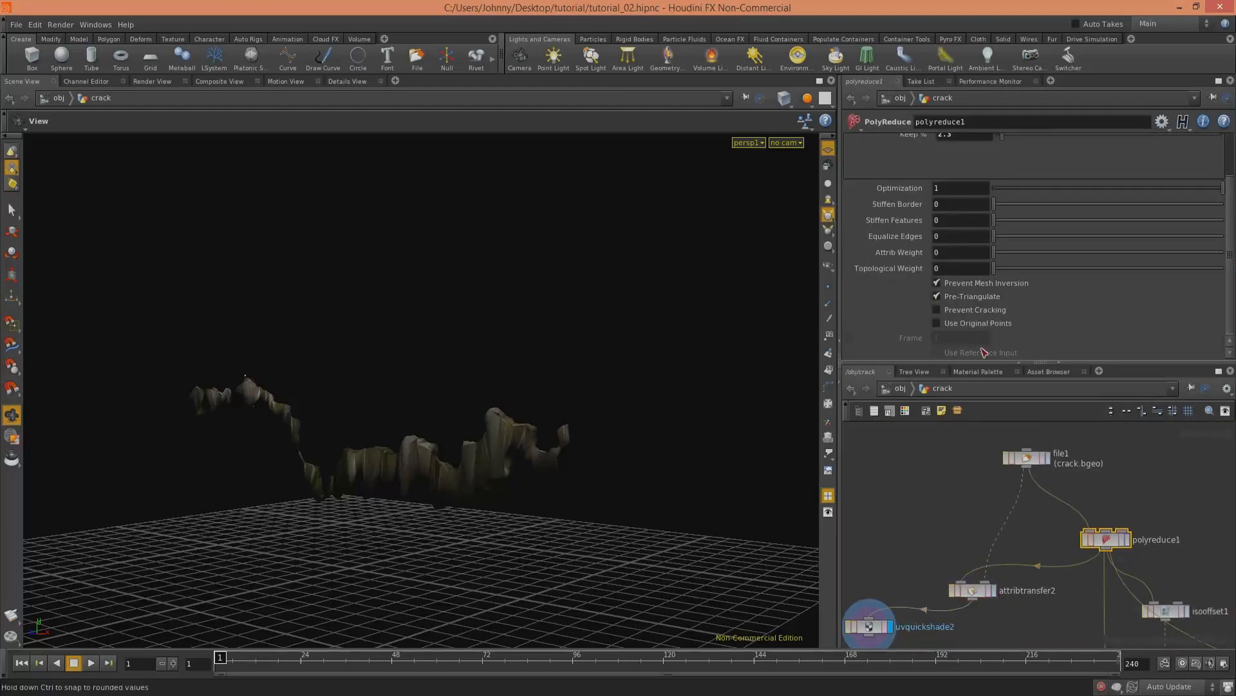
middle_drag(958, 494, 971, 450)
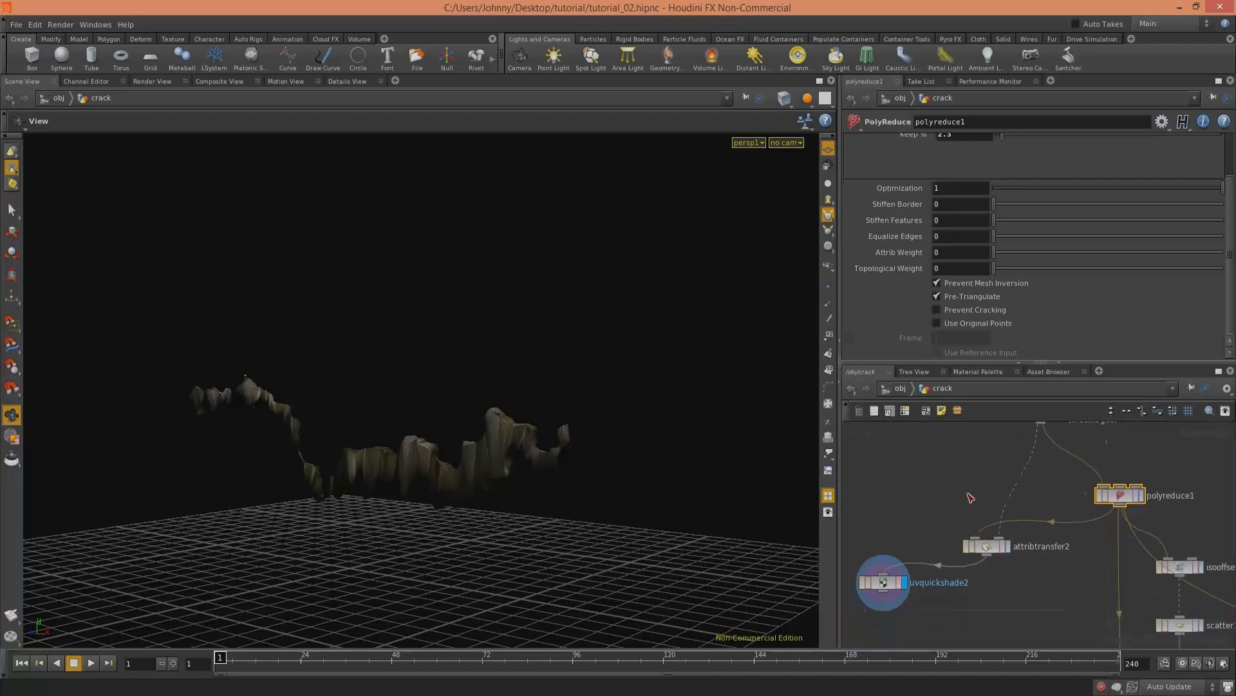
Step: Move uvquickshade2 beneath attribtransfer2 and recheck the polyreduce1 node against the textured crack
drag(889, 586, 949, 624)
scroll(1011, 583, up, 2)
drag(644, 507, 606, 457)
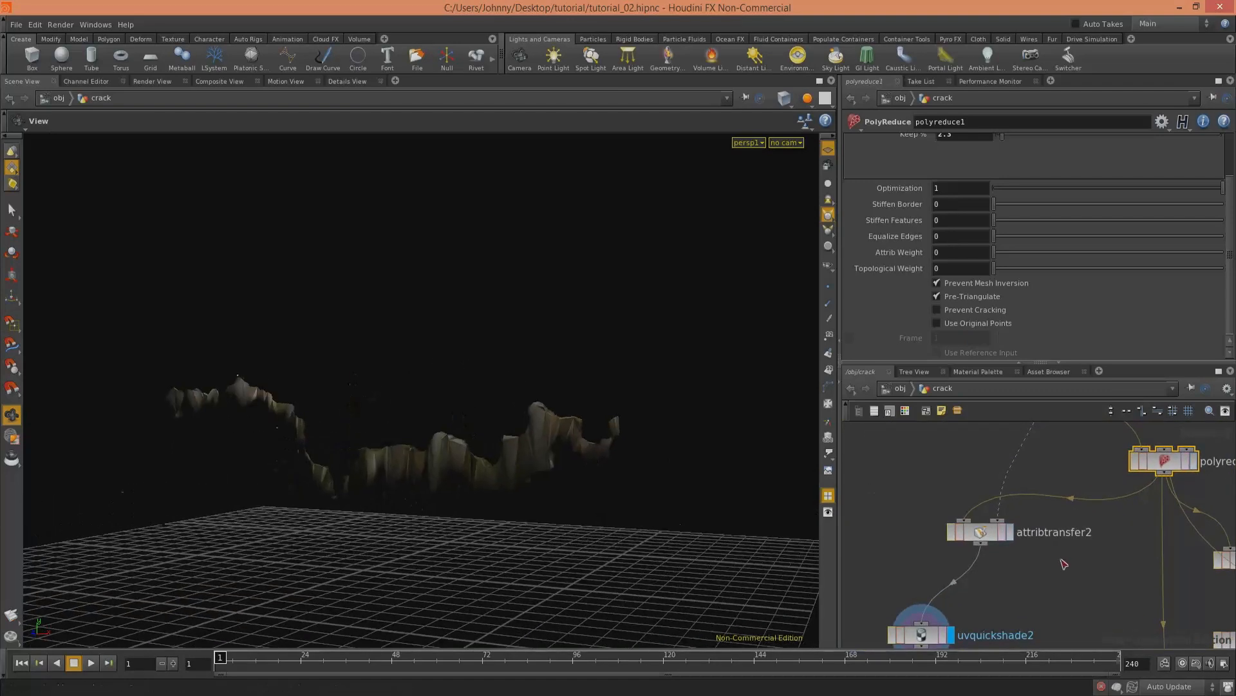
click(979, 530)
middle_drag(1054, 489, 998, 538)
click(1106, 512)
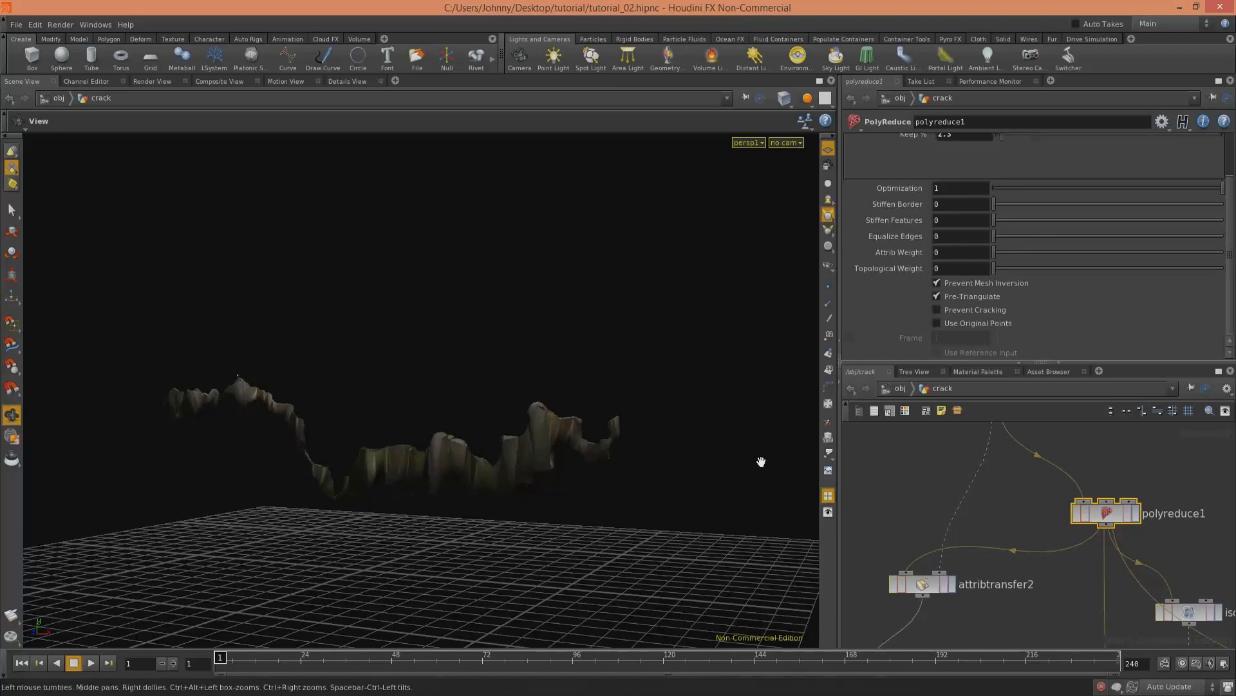
middle_drag(1002, 550, 1020, 511)
Step: Disable point attributes on attribtransfer2 and choose uv as the vertex attribute, checking the texture on the crack
drag(991, 588, 921, 521)
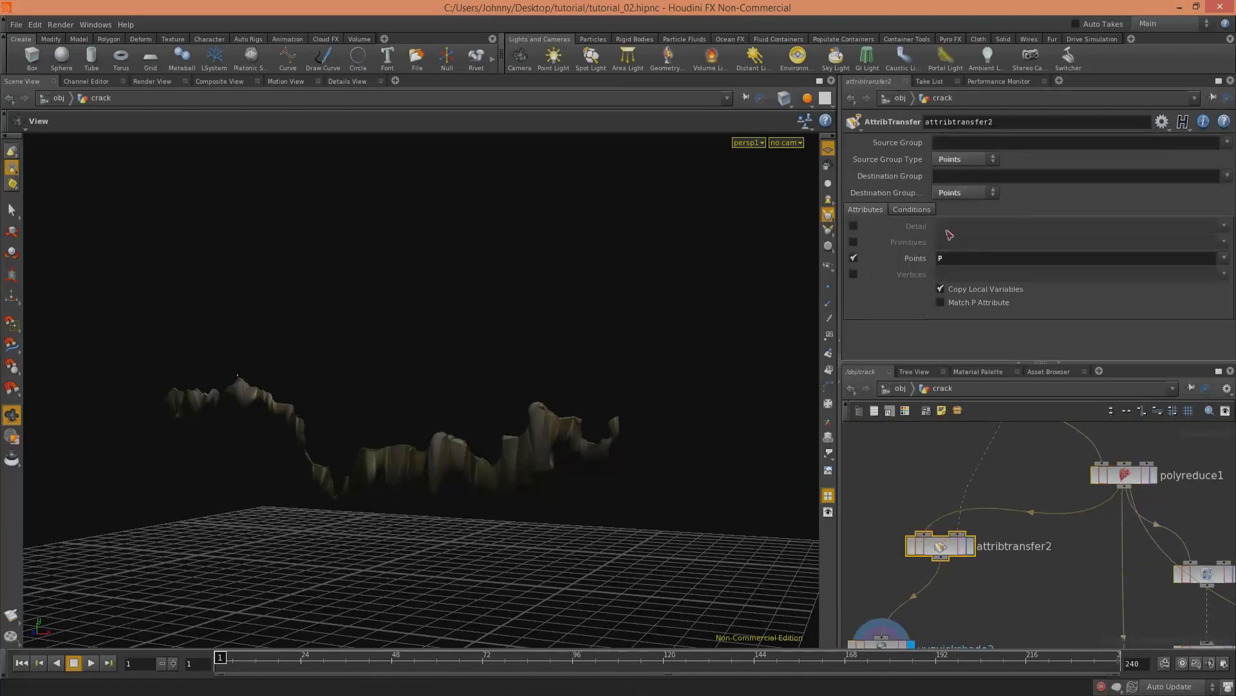
click(854, 258)
click(1223, 274)
click(1218, 289)
drag(543, 464, 564, 465)
right_drag(564, 464, 767, 356)
middle_drag(986, 616, 1019, 522)
right_drag(644, 480, 423, 552)
Step: Move uvquickshade2 beside uvquickshade1, feed it from object_merge2, and display uvquickshade1
middle_drag(1064, 588, 1024, 476)
right_drag(1023, 477, 982, 551)
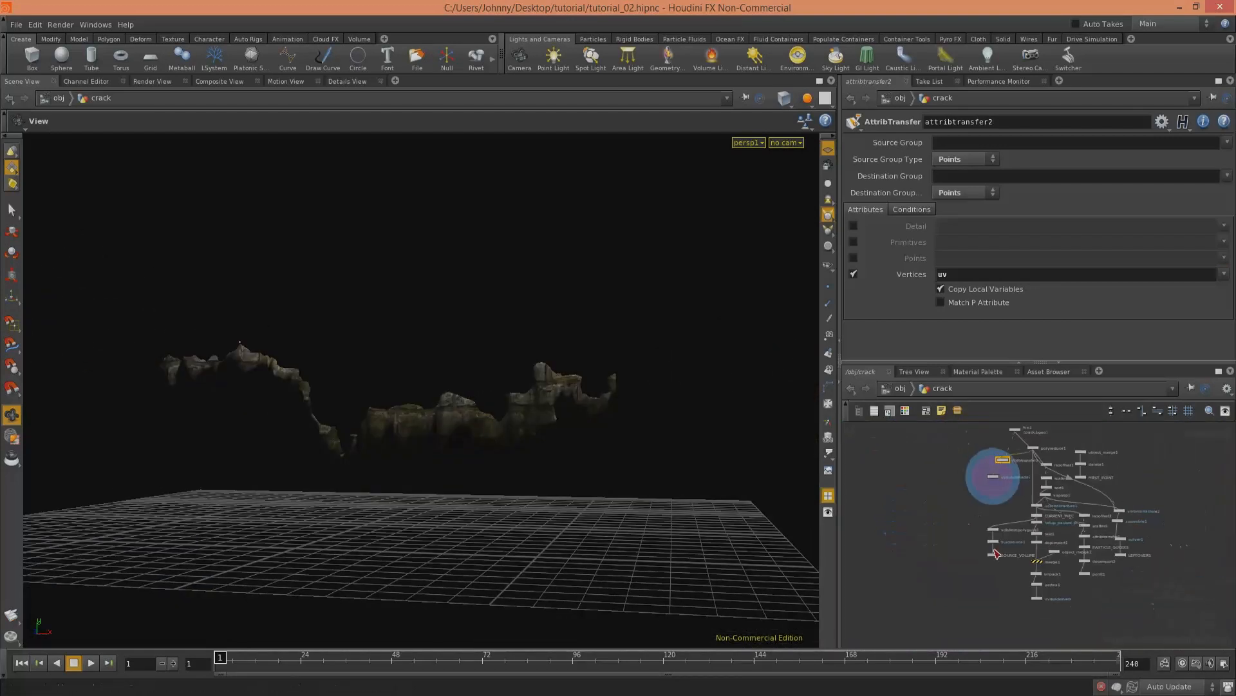
middle_drag(1027, 628, 966, 559)
right_drag(966, 559, 989, 585)
middle_drag(908, 435, 905, 557)
middle_drag(950, 449, 972, 569)
right_drag(980, 560, 954, 546)
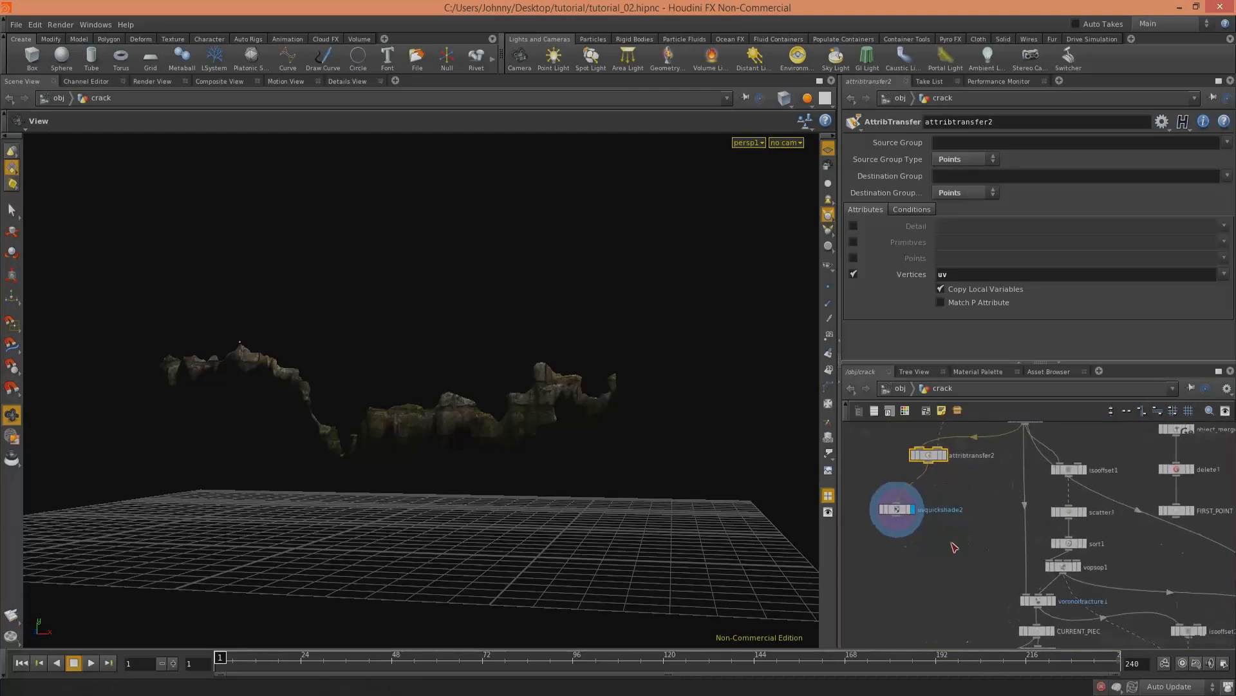
drag(895, 523, 930, 528)
click(1026, 459)
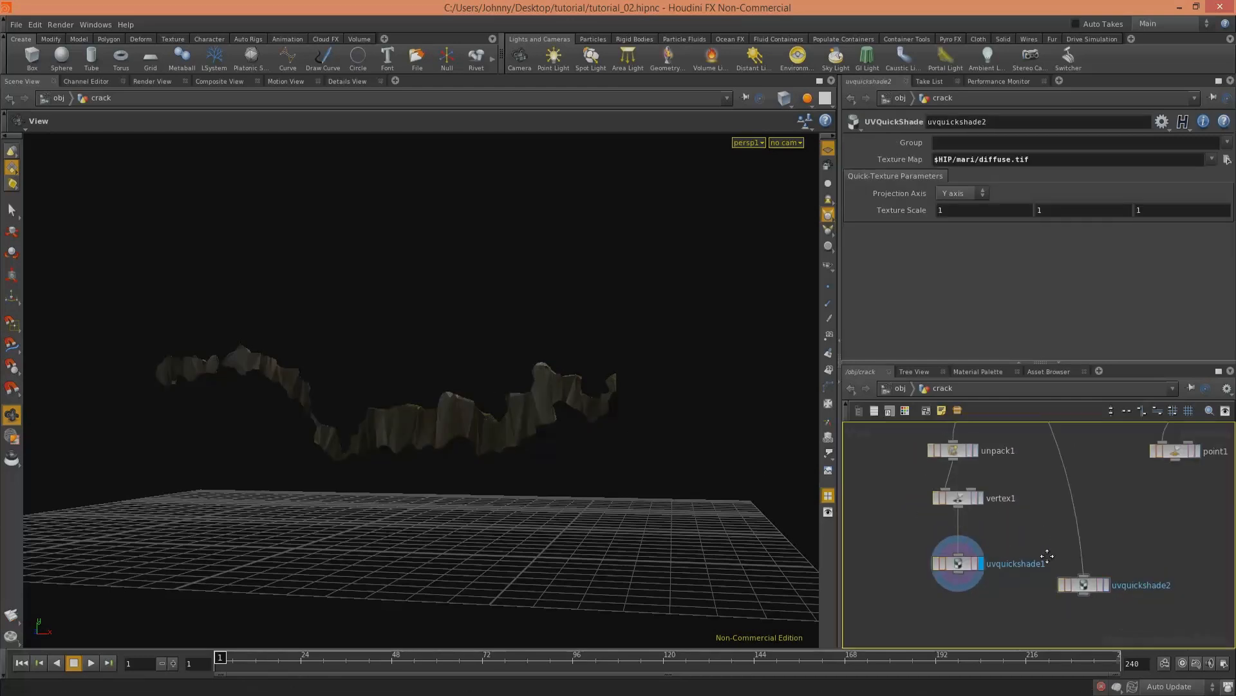
Step: Display voronoifracture1 and examine the fractured piece's UVs in the UV view
middle_drag(1048, 556, 1069, 630)
middle_drag(991, 522, 1016, 599)
mouse_move(924, 516)
middle_down()
mouse_move(941, 608)
mouse_move(959, 583)
middle_up()
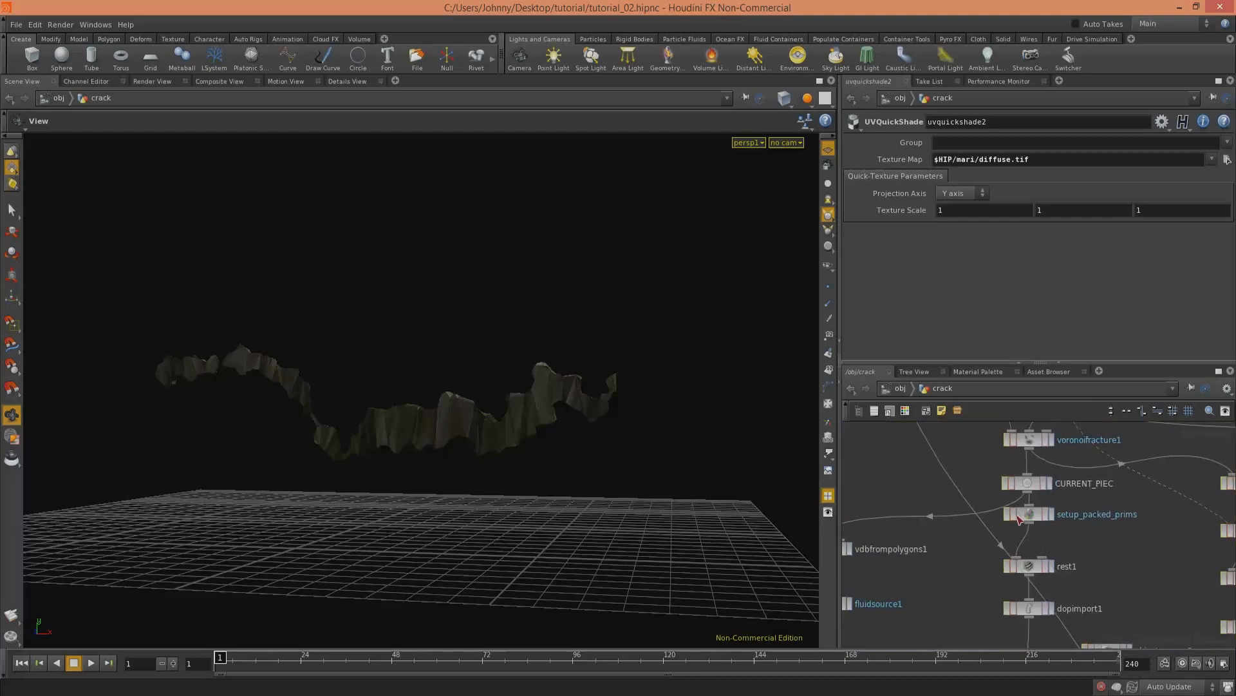
middle_drag(1019, 518, 1082, 579)
drag(1038, 494, 1037, 492)
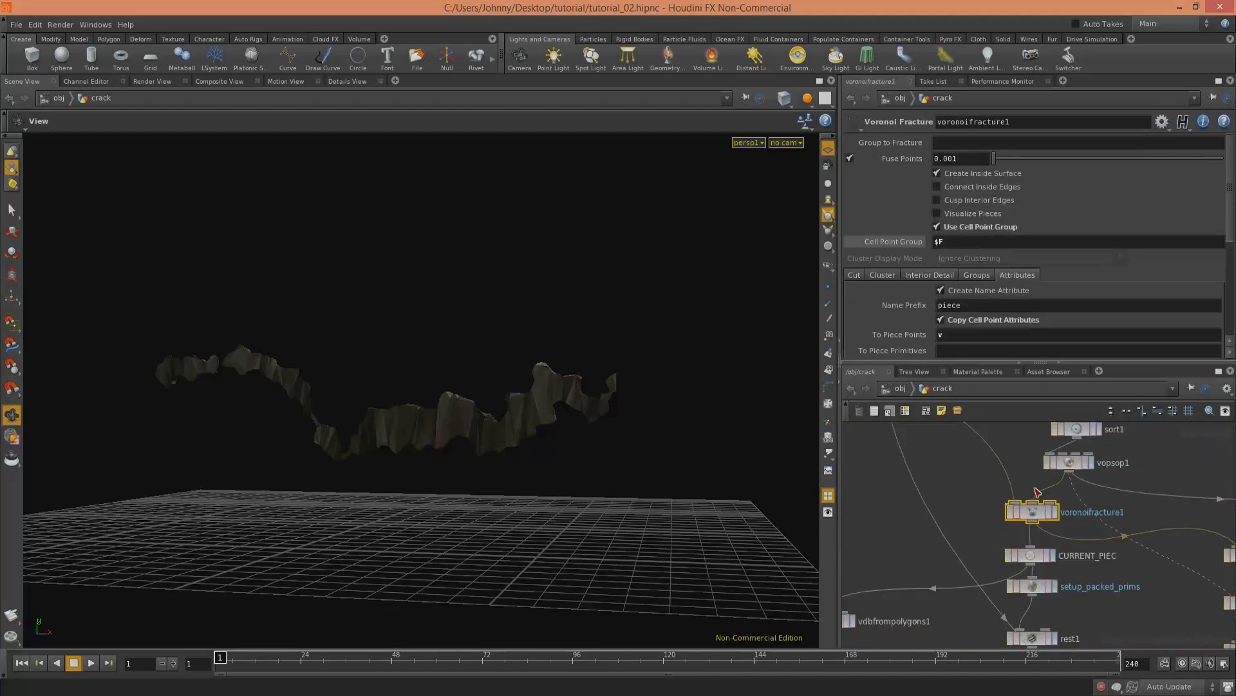
click(1054, 511)
middle_drag(973, 518, 991, 486)
middle_drag(1124, 528, 1013, 547)
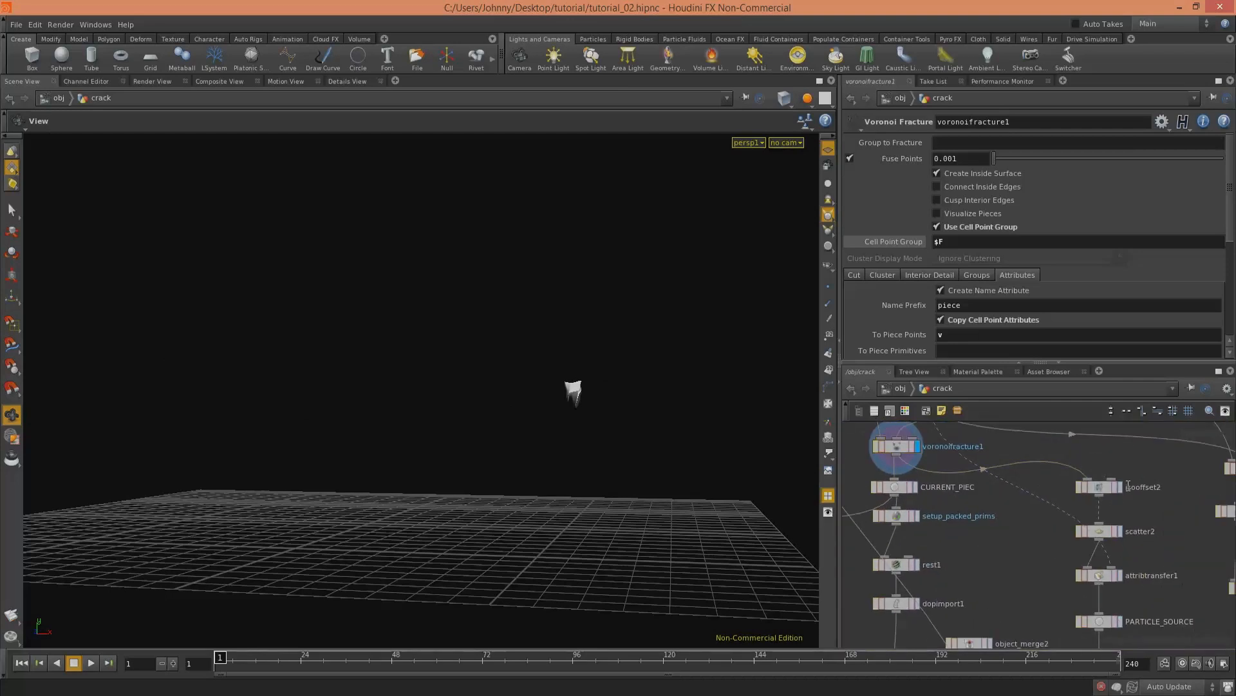
middle_drag(886, 471, 960, 527)
middle_drag(943, 487, 1000, 537)
click(1025, 552)
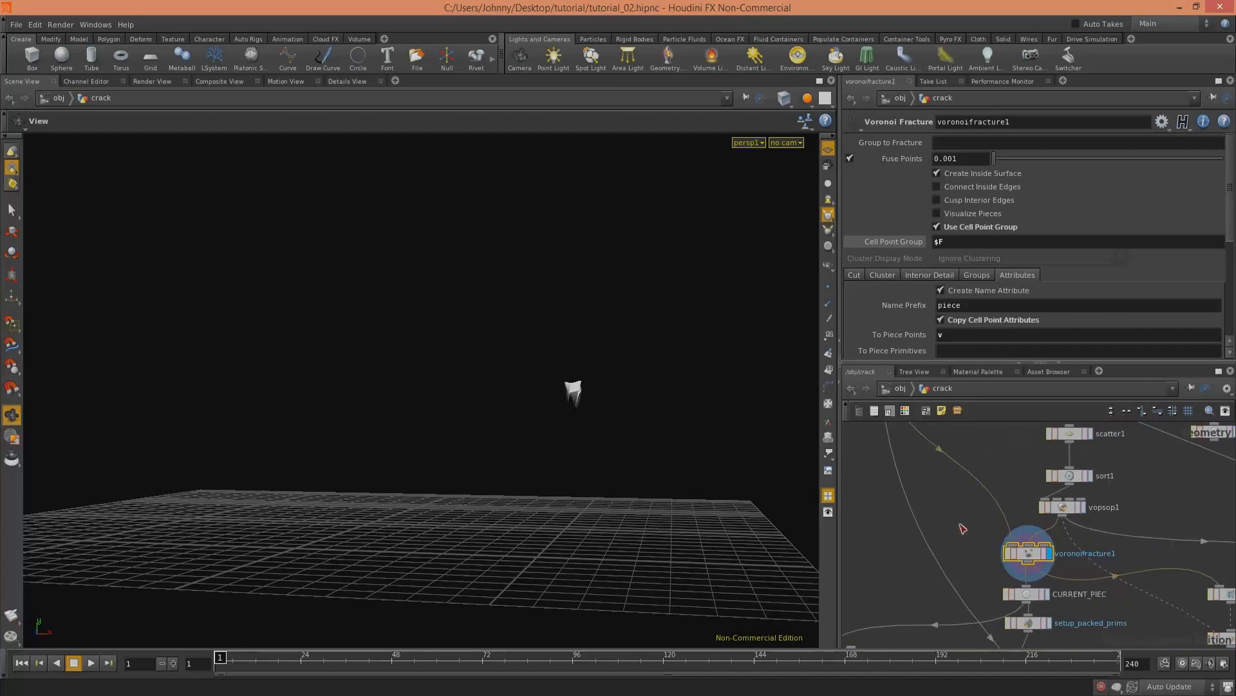
key(space+5)
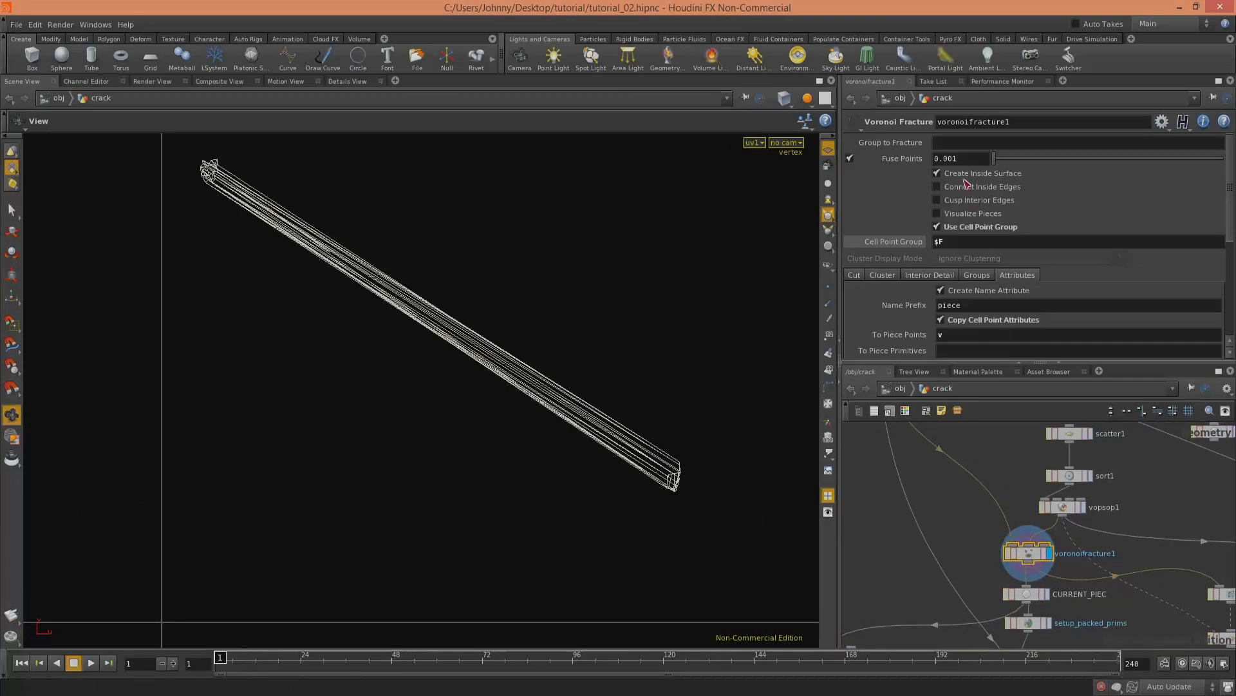
Step: Cut attribtransfer2 from its place beneath polyreduce1
scroll(990, 506, down, 5)
middle_drag(966, 520, 899, 485)
click(967, 518)
key(Delete)
Step: Display vertex1, look over its UVs, and switch back to the perspective view
middle_drag(887, 579, 878, 477)
scroll(986, 520, up, 5)
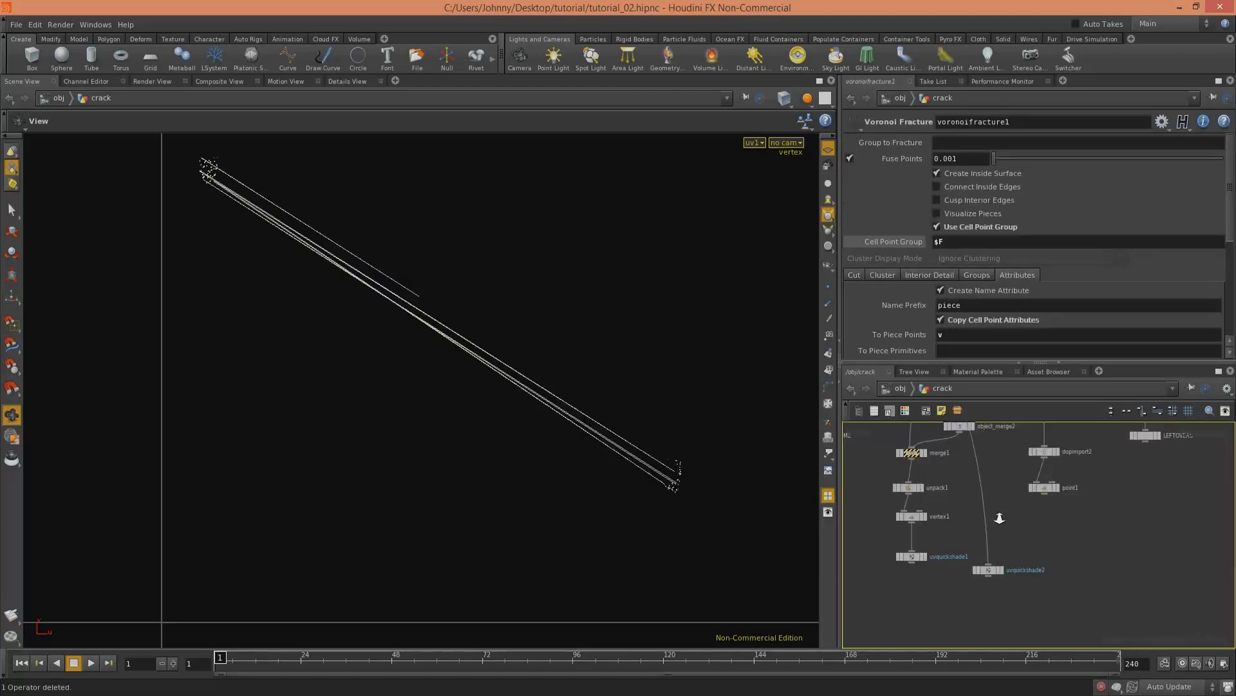
click(900, 512)
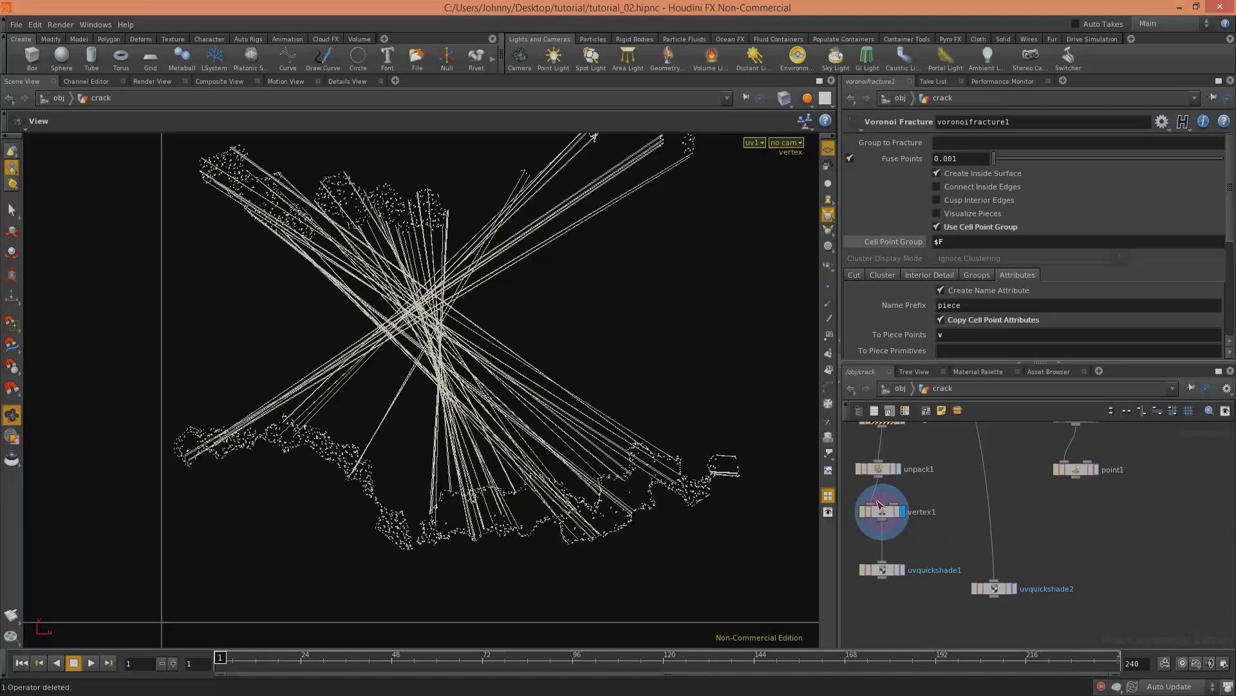
key(space+1)
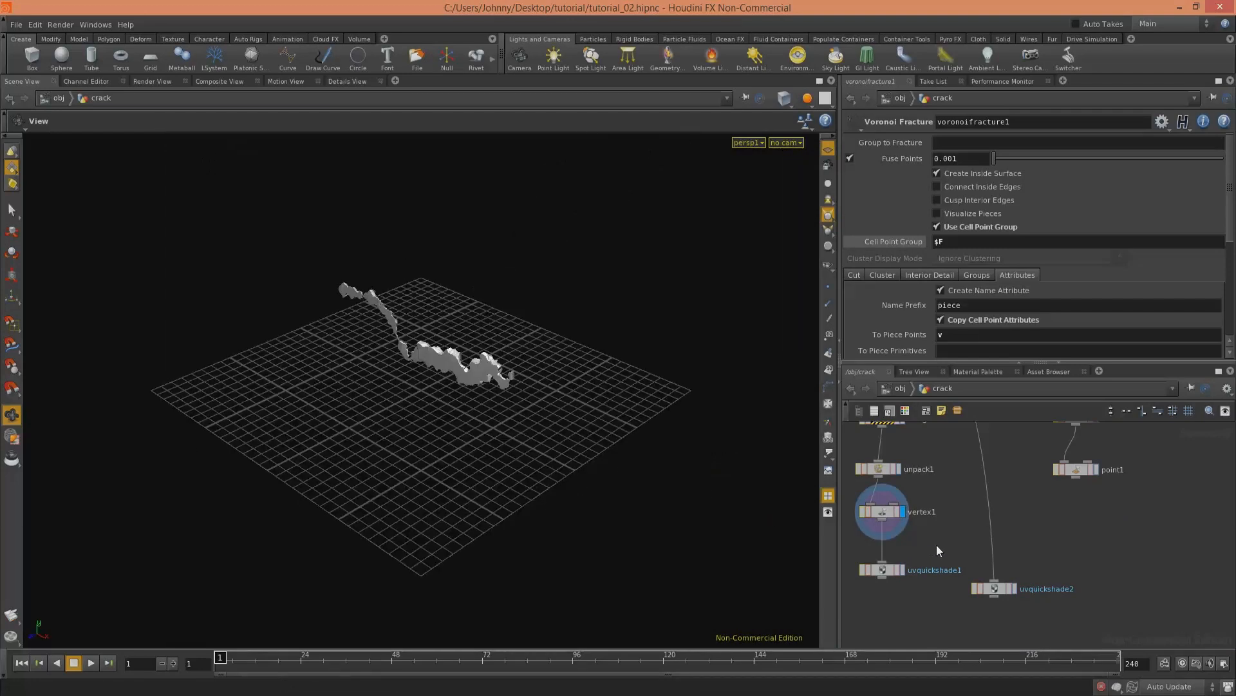
Step: Make room above uvquickshade1 and paste attribtransfer2 into the wire between vertex1 and uvquickshade1
middle_drag(977, 556, 1110, 533)
drag(1014, 550, 1014, 618)
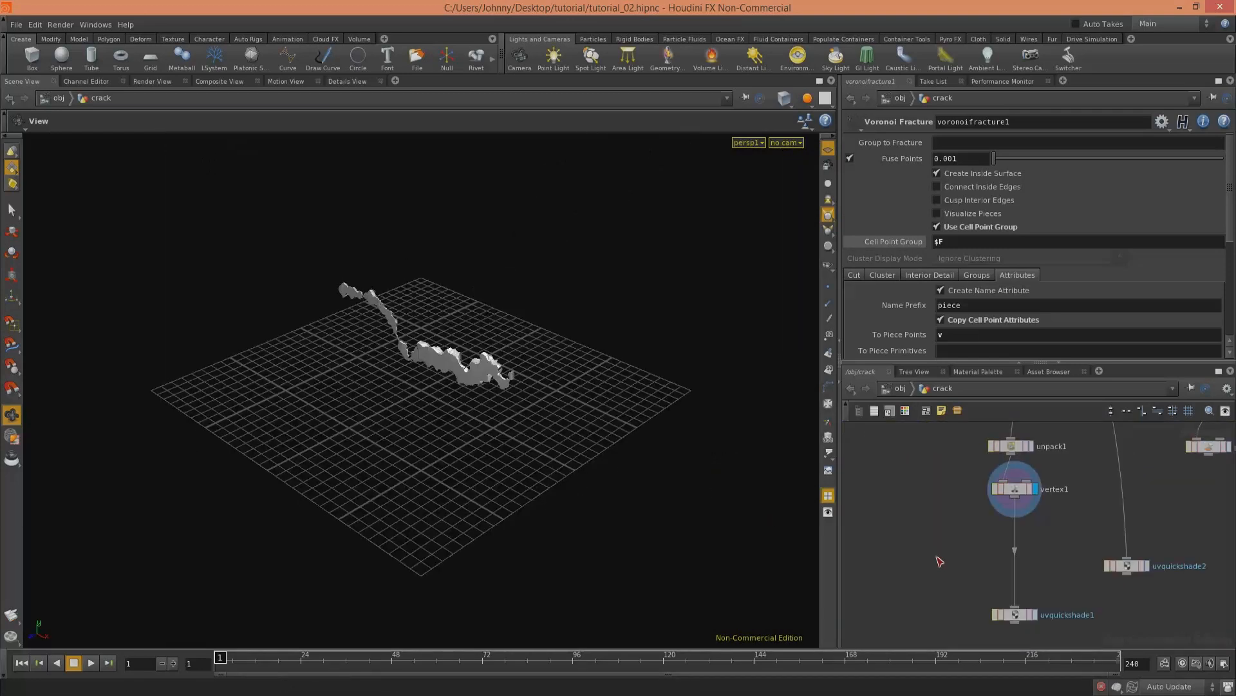
key(ctrl+b)
key(ctrl+b)
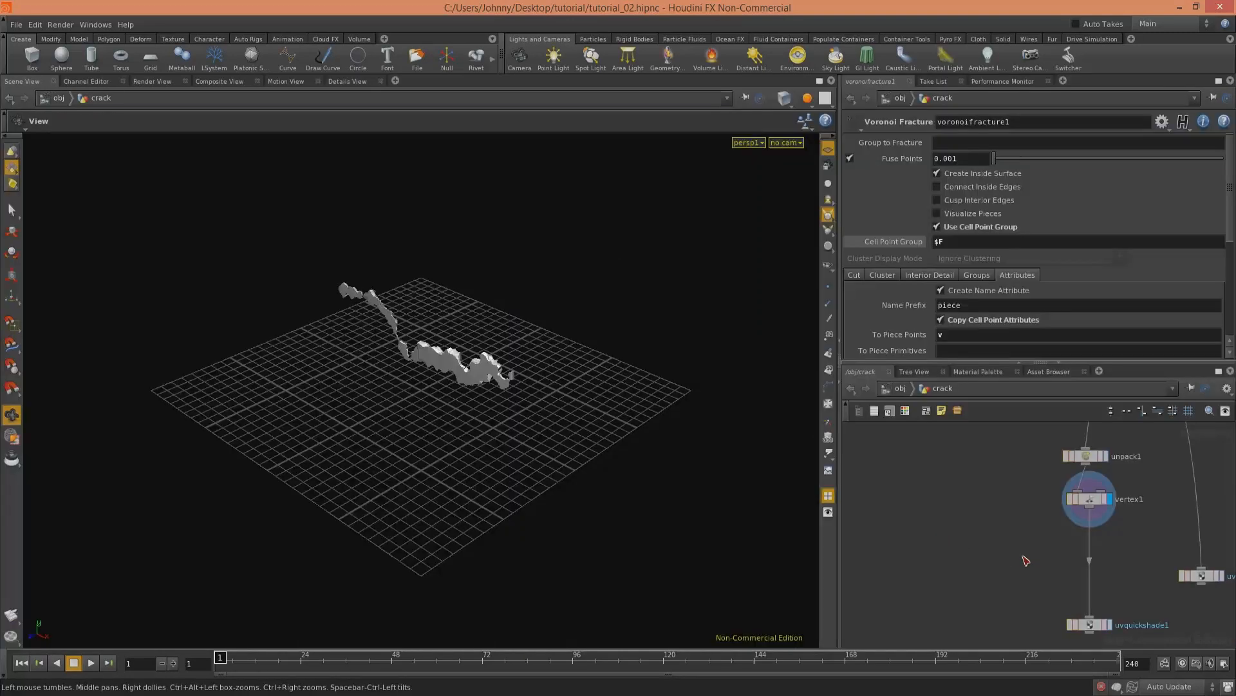
key(ctrl+v)
drag(1059, 549, 1003, 580)
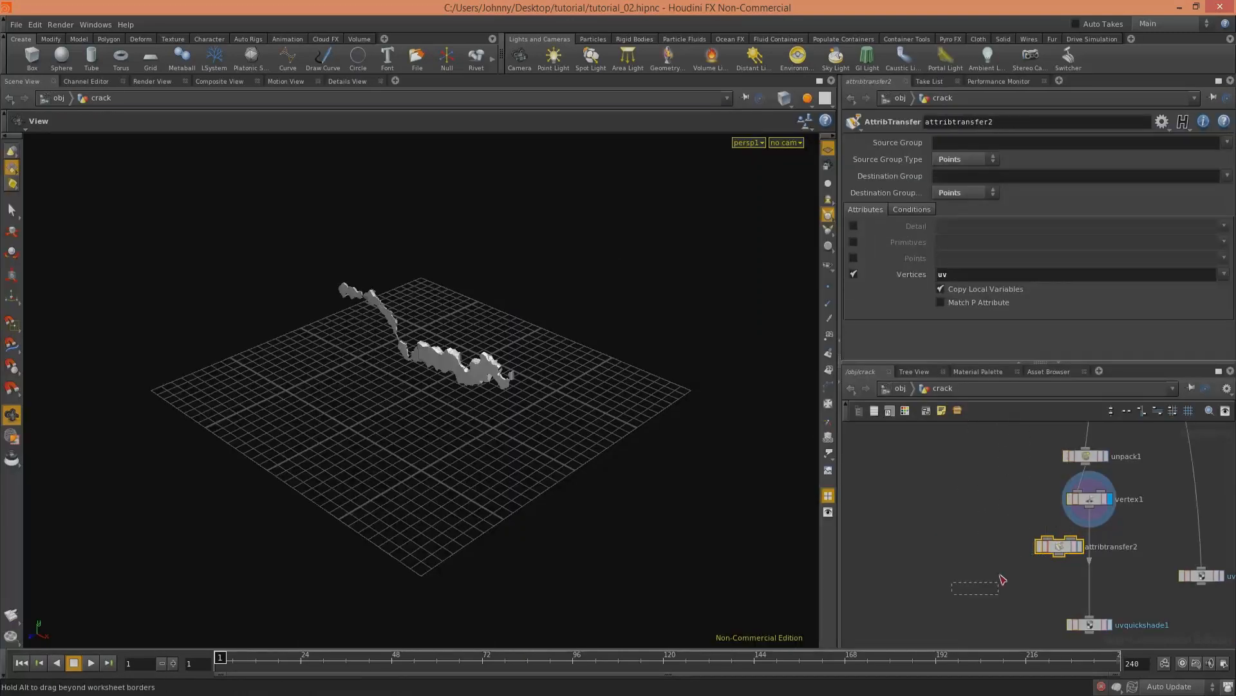
drag(1078, 582, 1093, 576)
Step: Duplicate the file1 node that loads crack.bgeo and place the copy beside vertex1, above attribtransfer2
middle_drag(957, 535, 1018, 643)
middle_drag(960, 502, 988, 665)
middle_drag(1047, 544, 1045, 582)
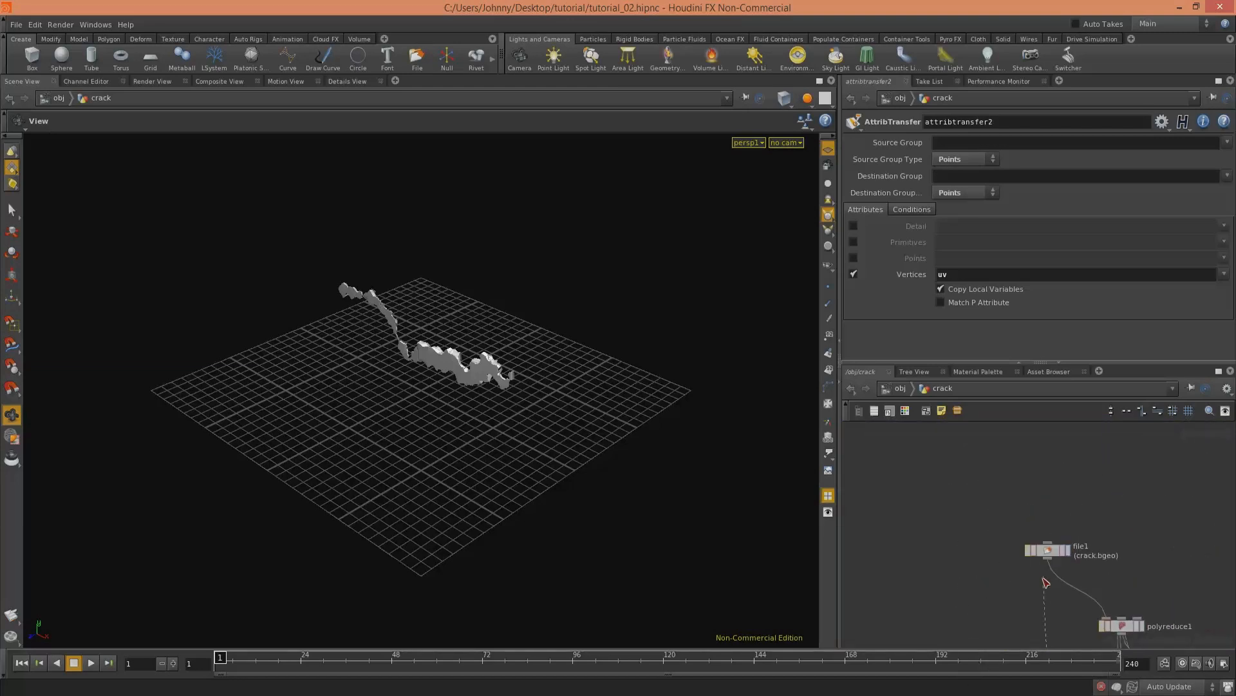
click(1057, 550)
key(ctrl+c)
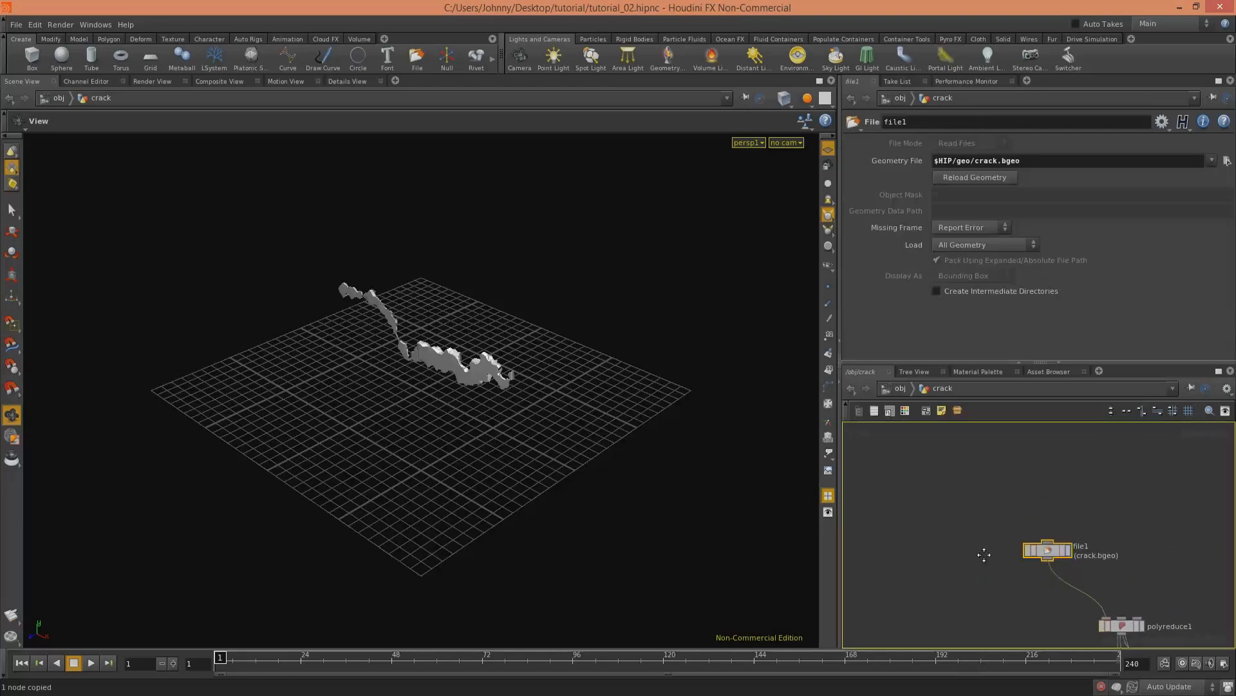
middle_drag(1056, 631, 947, 456)
middle_drag(985, 509, 940, 312)
middle_drag(1051, 639, 1076, 611)
middle_drag(1136, 522, 1078, 561)
middle_drag(994, 554, 1079, 535)
middle_drag(885, 540, 1014, 539)
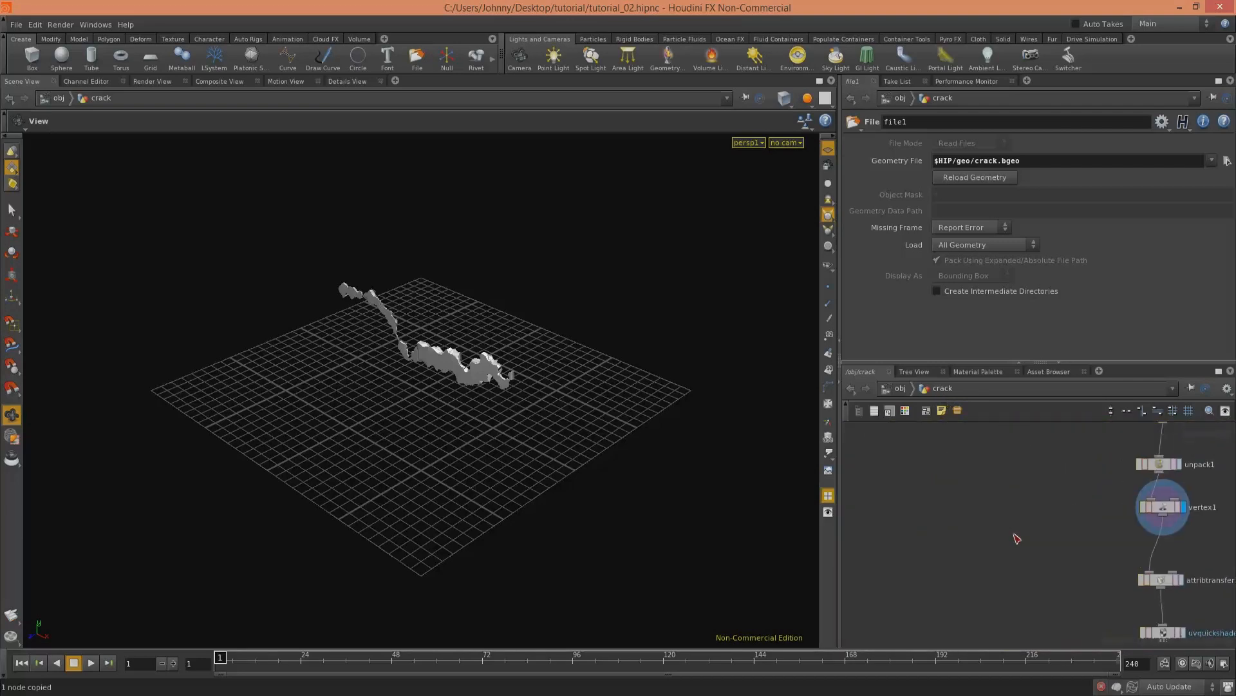
key(ctrl+v)
middle_drag(1097, 536, 941, 553)
drag(910, 563, 1081, 535)
Step: Wire file2 into the second input of attribtransfer2 and display attribtransfer2
right_drag(1056, 553, 1082, 565)
click(1003, 599)
click(1085, 539)
middle_drag(1062, 592, 1044, 534)
click(998, 553)
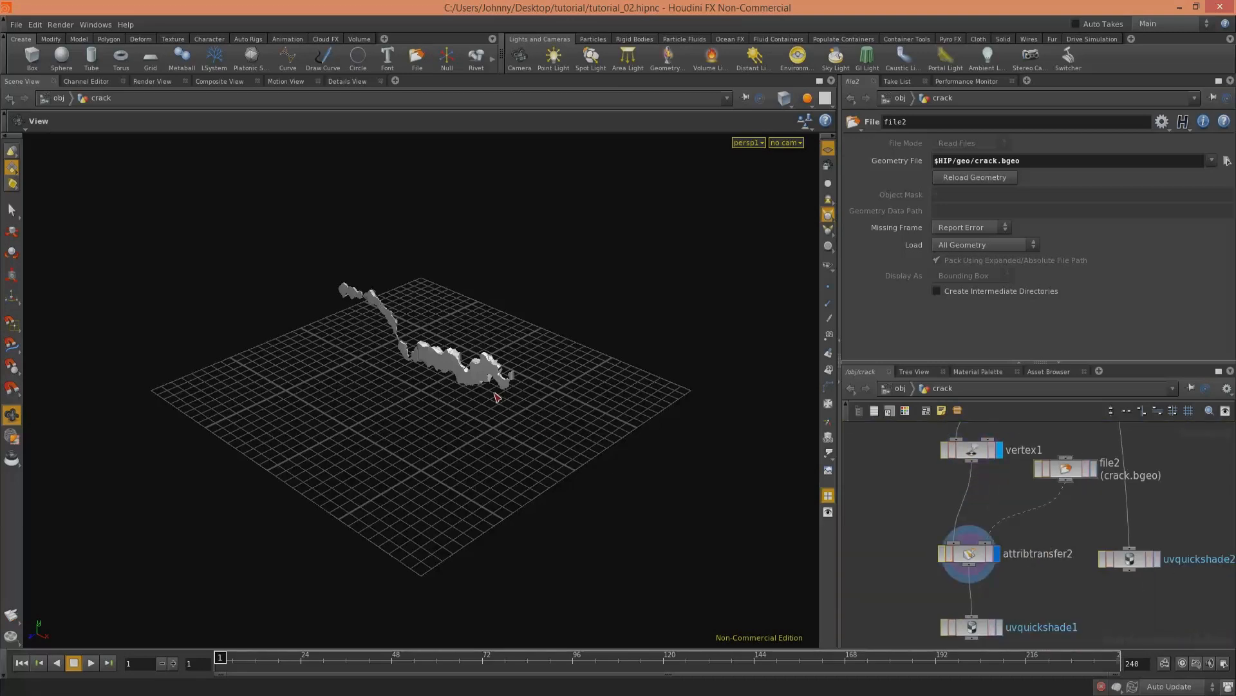
Step: Display uvquickshade1, inspect the texture on the crack pieces, and select attribtransfer2 to review its vertex uv transfer
drag(486, 389, 543, 359)
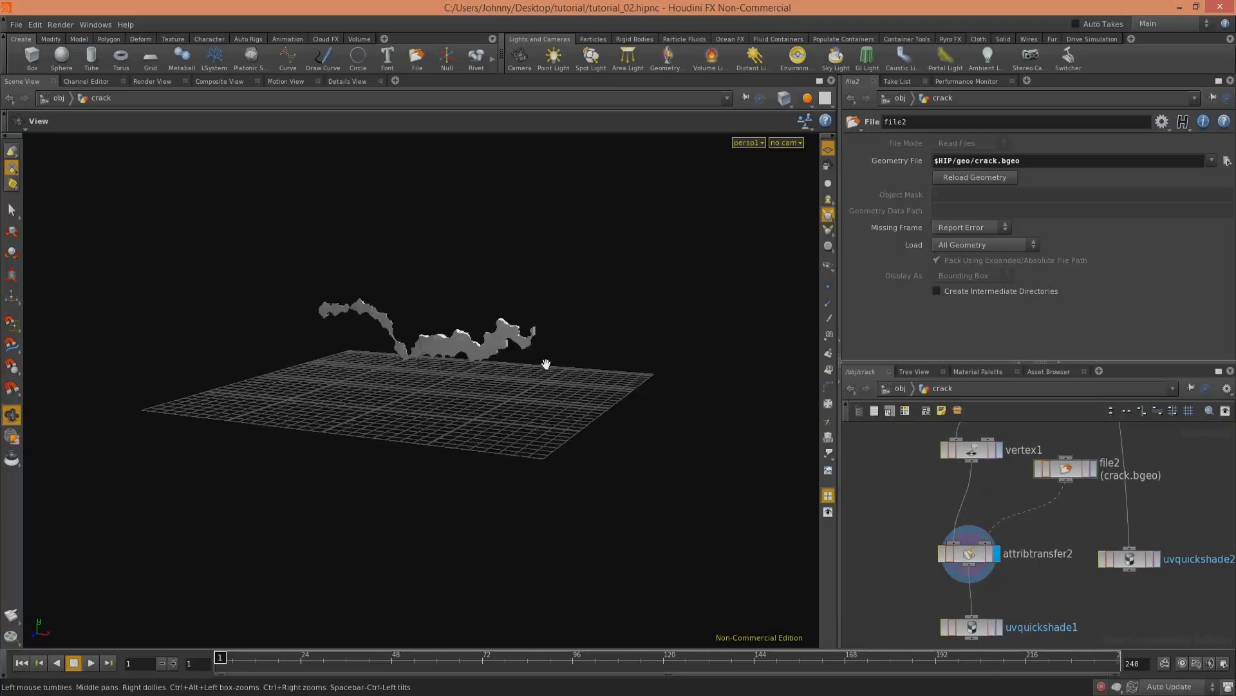
click(997, 628)
scroll(560, 340, up, 8)
drag(547, 429, 509, 450)
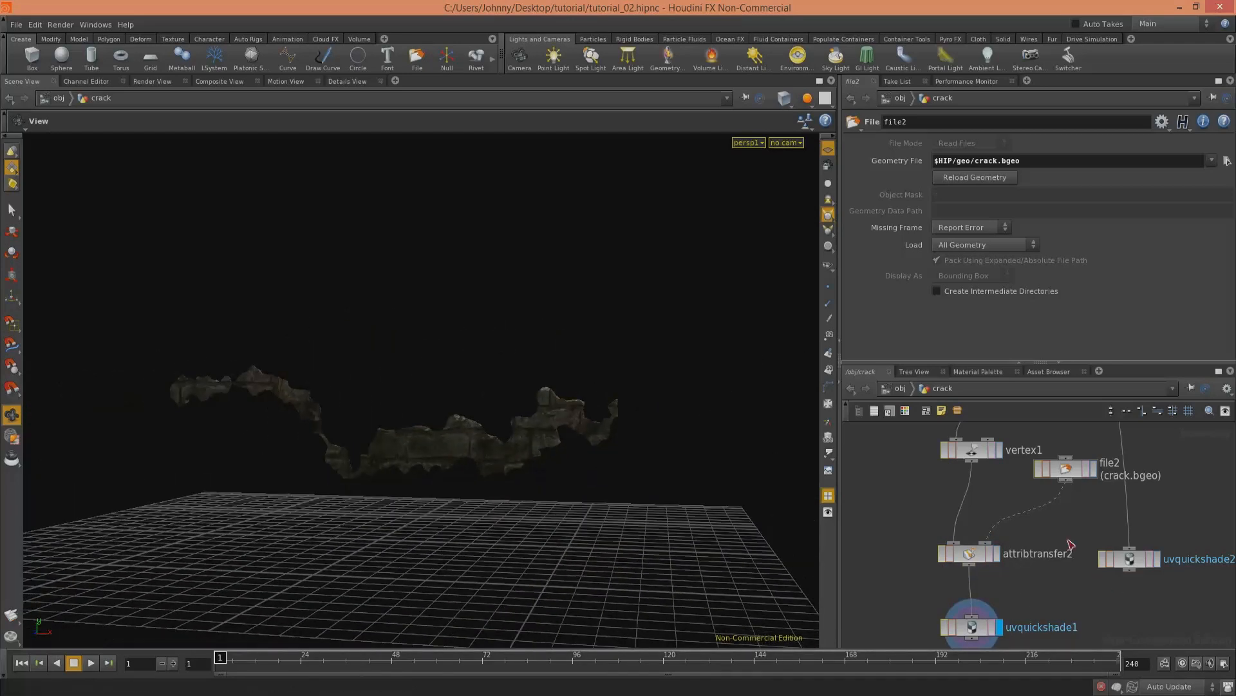
middle_drag(1053, 509, 1044, 534)
click(960, 577)
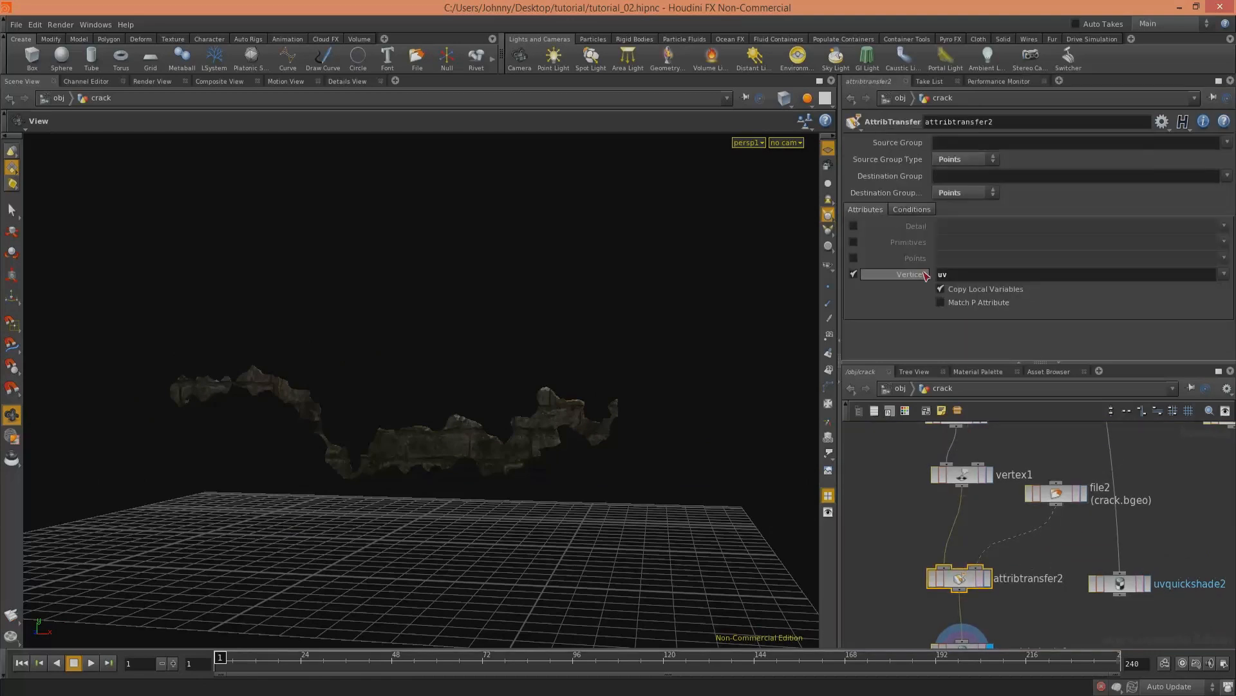
middle_drag(609, 362, 646, 382)
right_drag(646, 382, 654, 380)
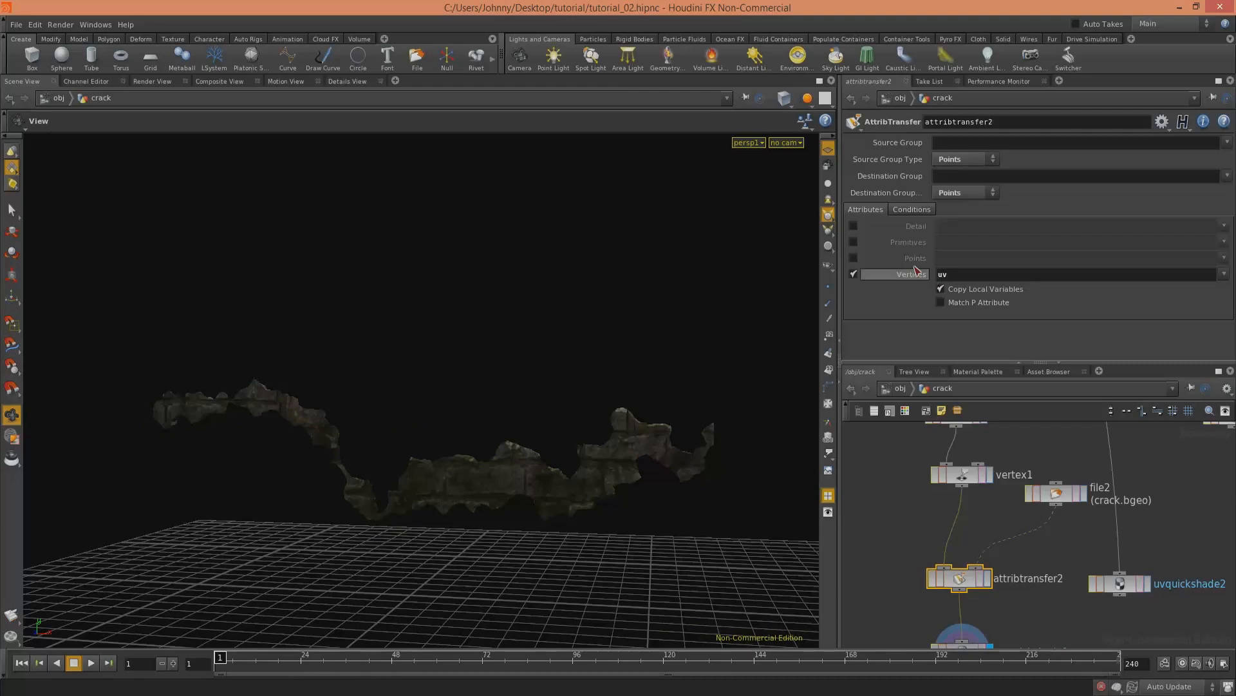
Step: Return to the object level, deselect everything, and examine how the crack pieces' texture blends with the wall
click(901, 388)
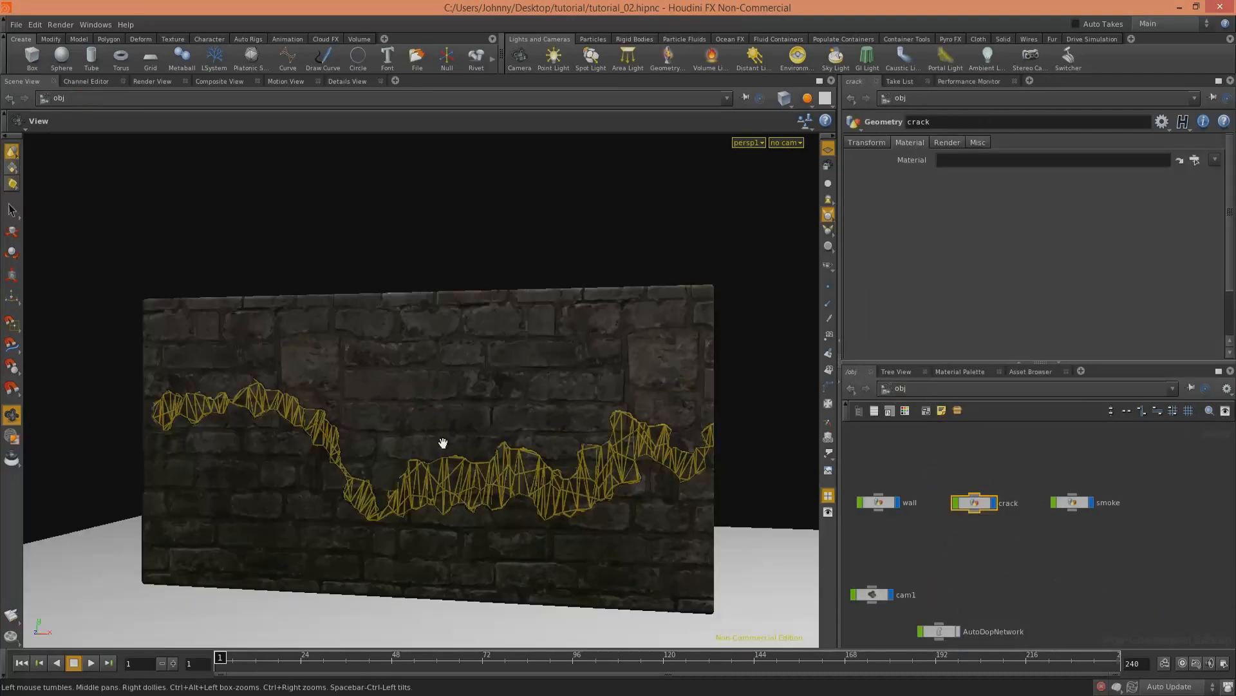
click(1036, 566)
right_drag(494, 428, 520, 451)
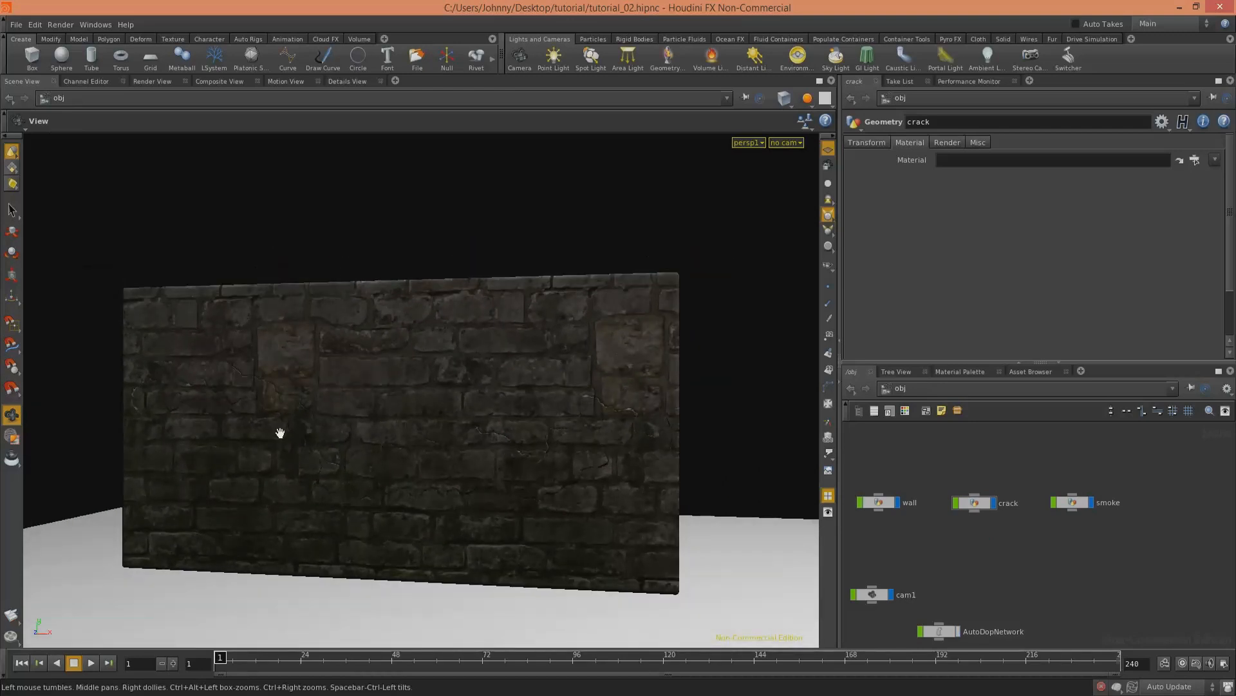
right_drag(613, 403, 605, 378)
drag(605, 378, 629, 400)
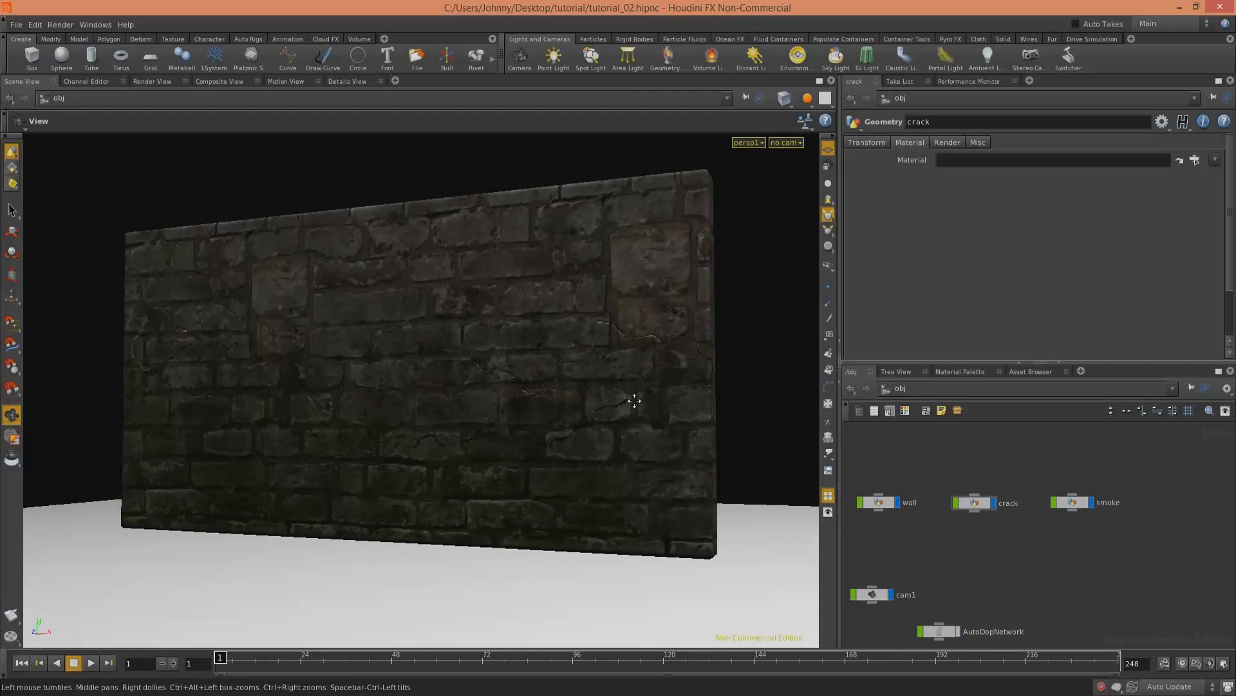
middle_drag(629, 399, 645, 420)
Step: In AutoDopNetwork, set sourcevolume1's Scale Velocity to 2 and return to the object level
middle_drag(1072, 556, 1113, 538)
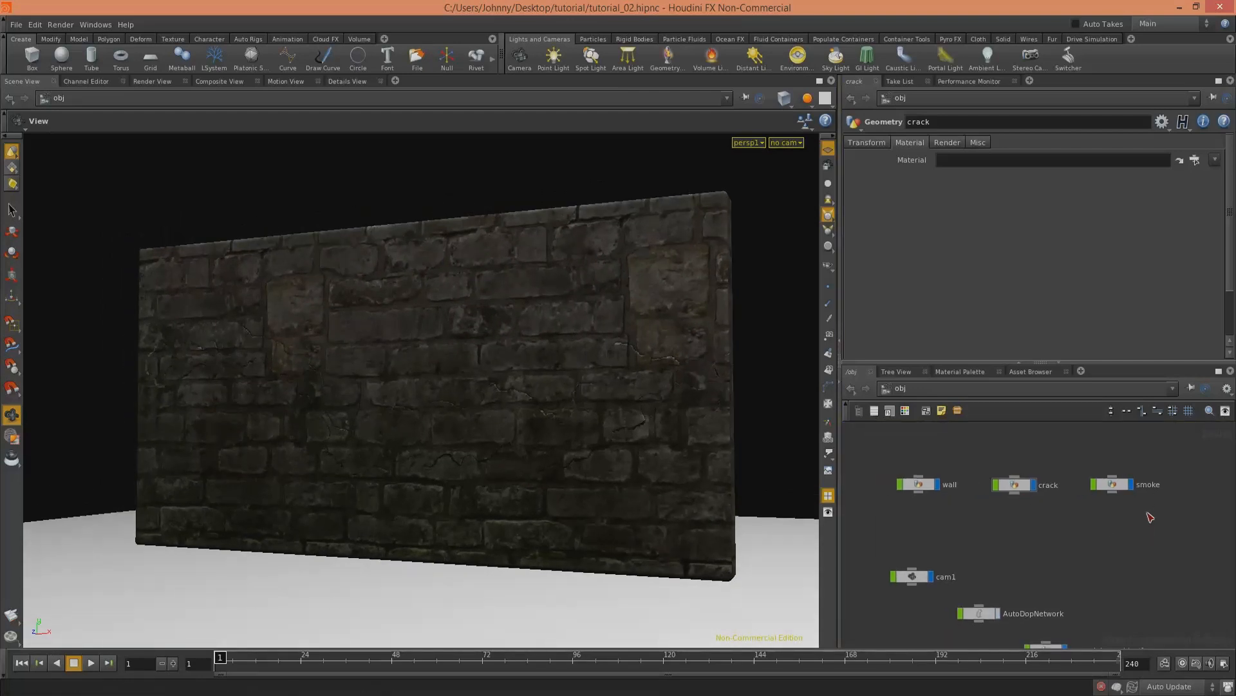
click(1114, 485)
double_click(984, 614)
middle_drag(1046, 473, 1036, 605)
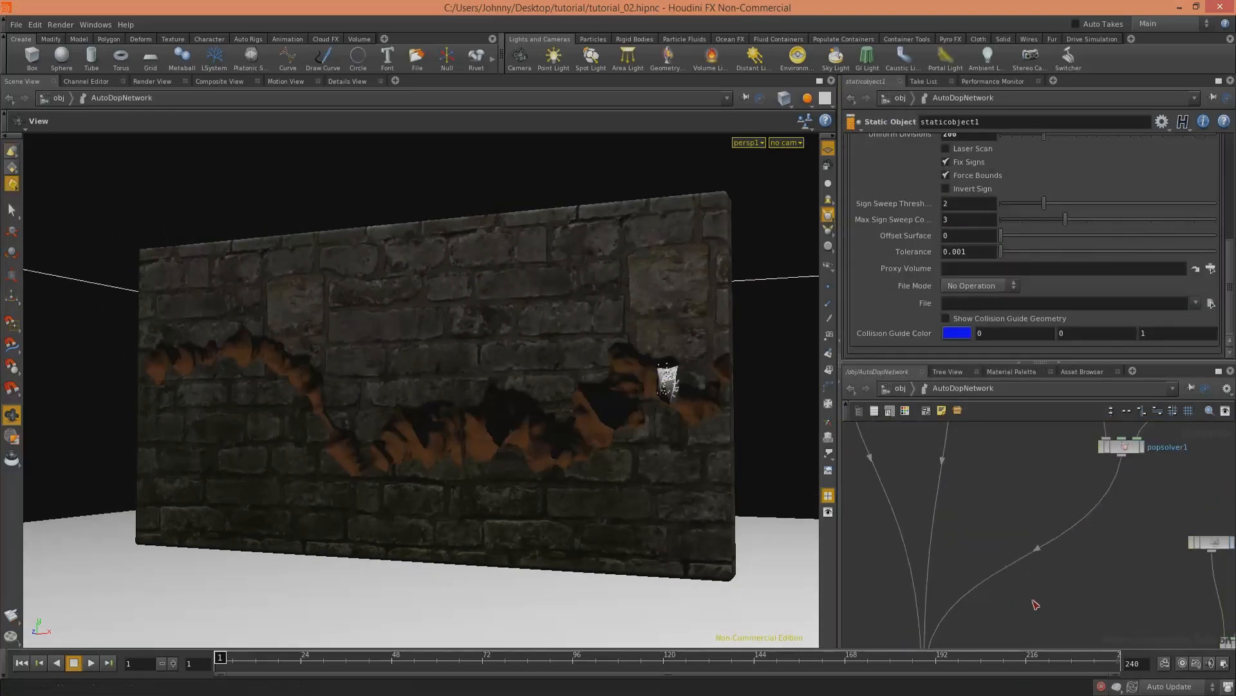
middle_drag(1022, 445, 1015, 616)
middle_drag(1031, 488, 943, 467)
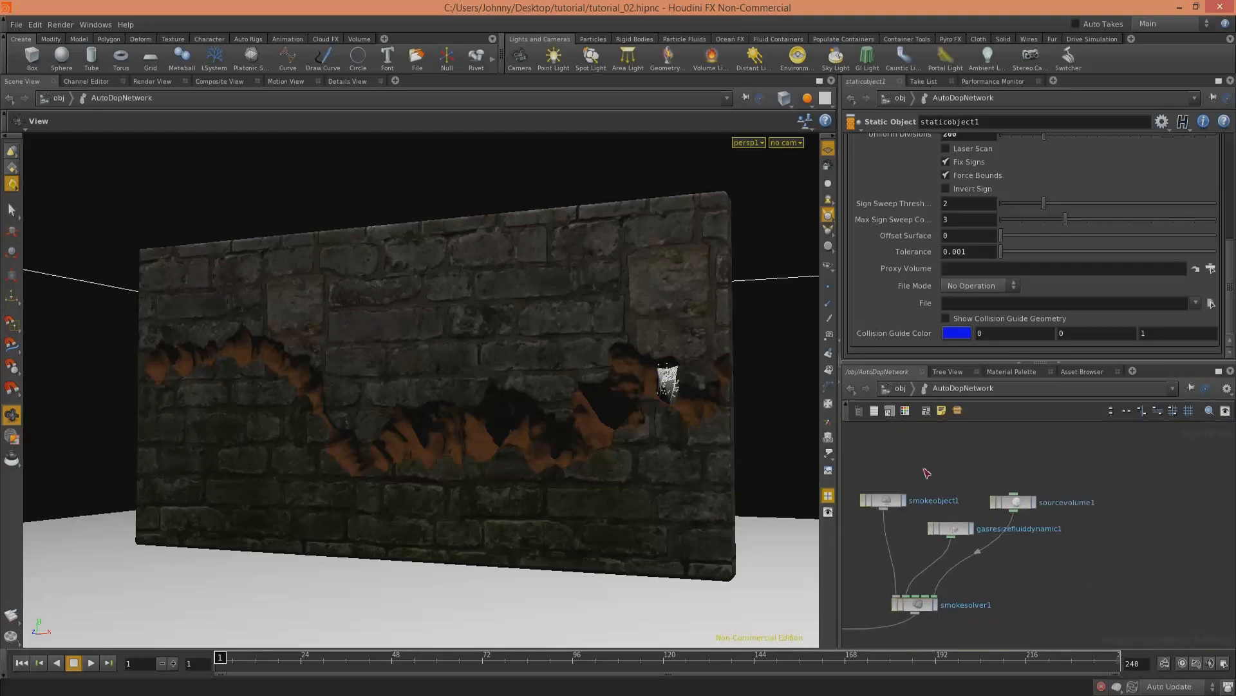
click(887, 501)
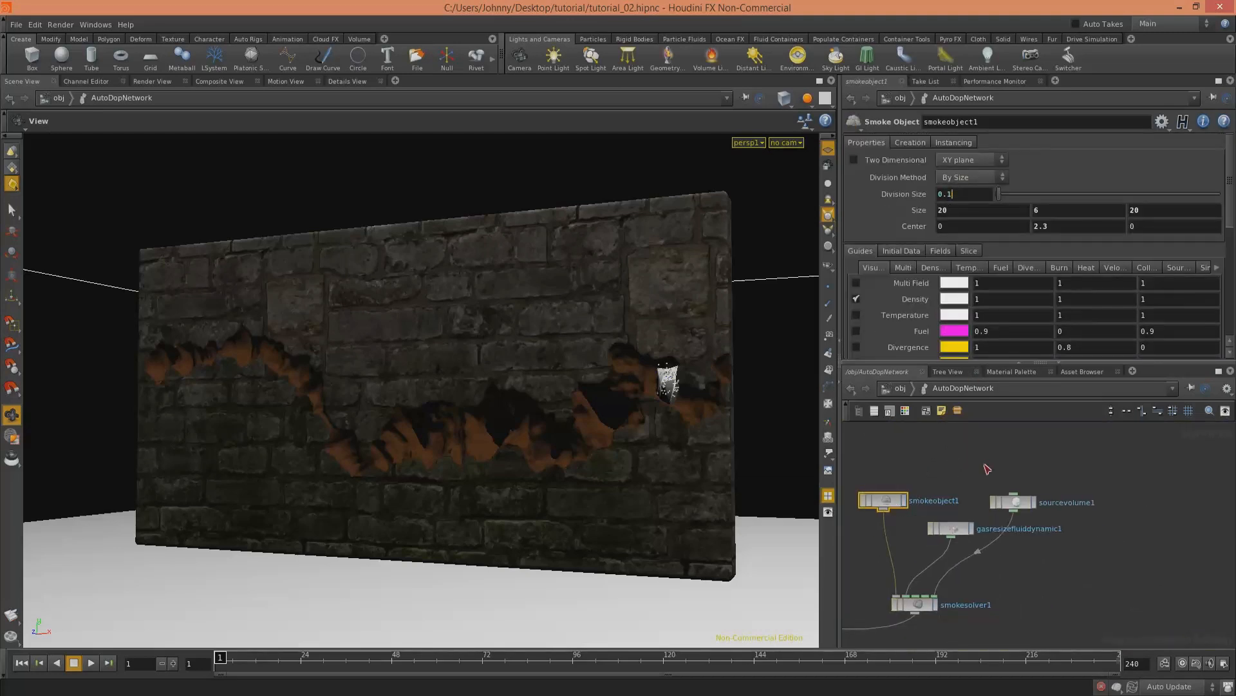
click(1003, 500)
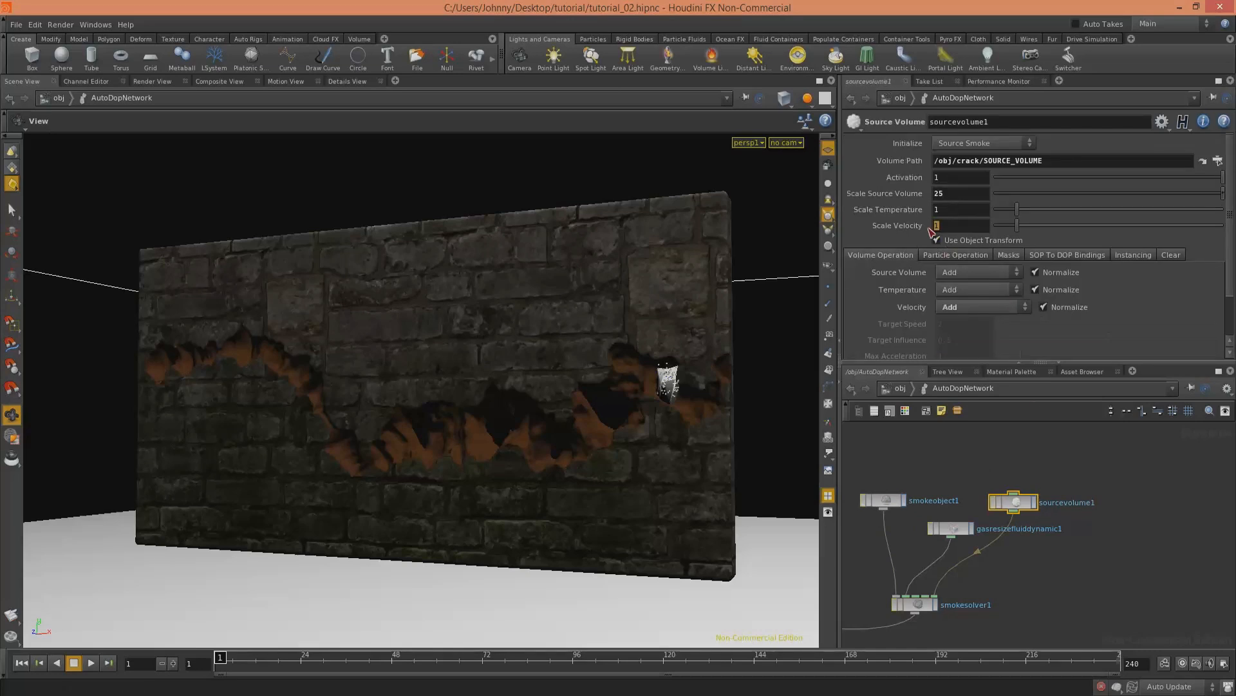
text(2)
key(Return)
click(902, 389)
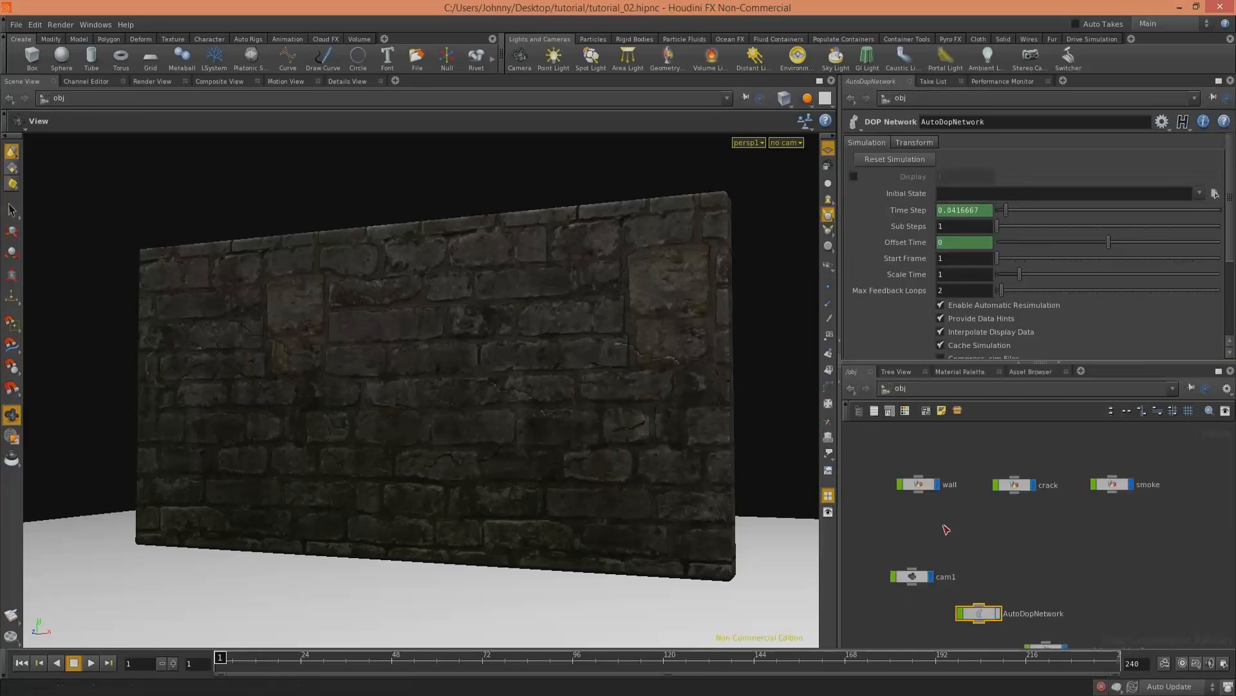
Step: Frame the whole wall in the perspective view and save the scene
middle_drag(945, 528, 1091, 518)
middle_drag(986, 521, 980, 520)
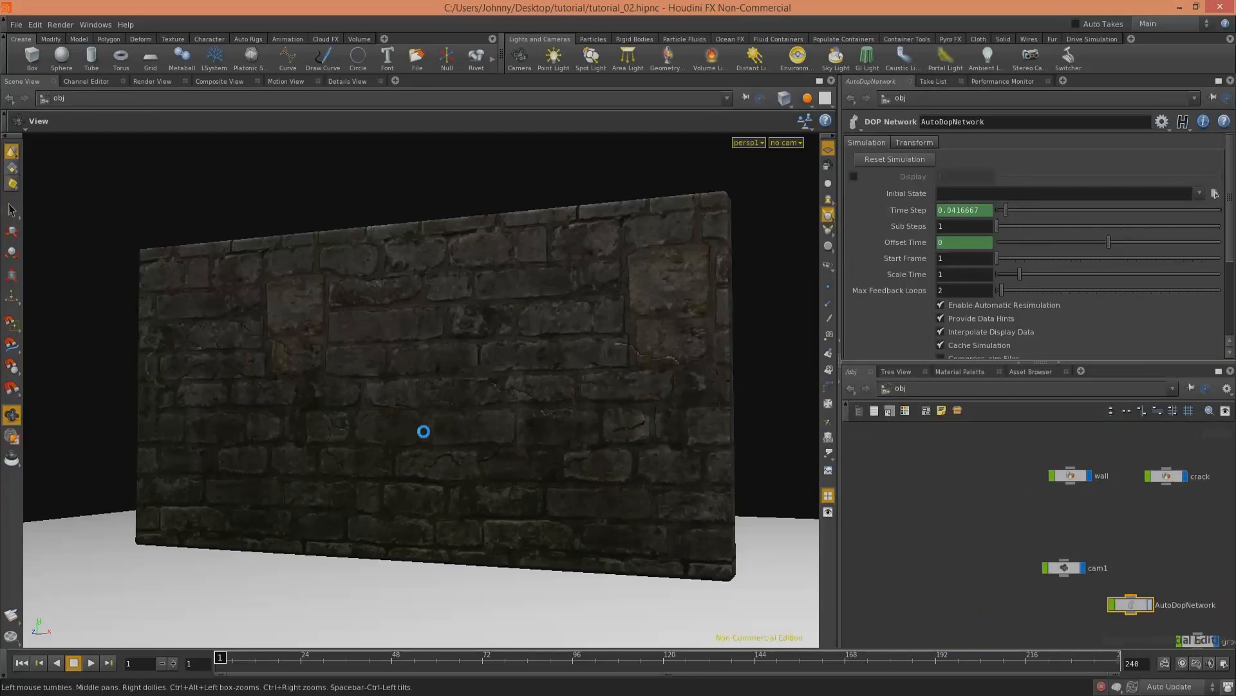
scroll(424, 425, down, 4)
middle_drag(446, 429, 428, 403)
key(ctrl+s)
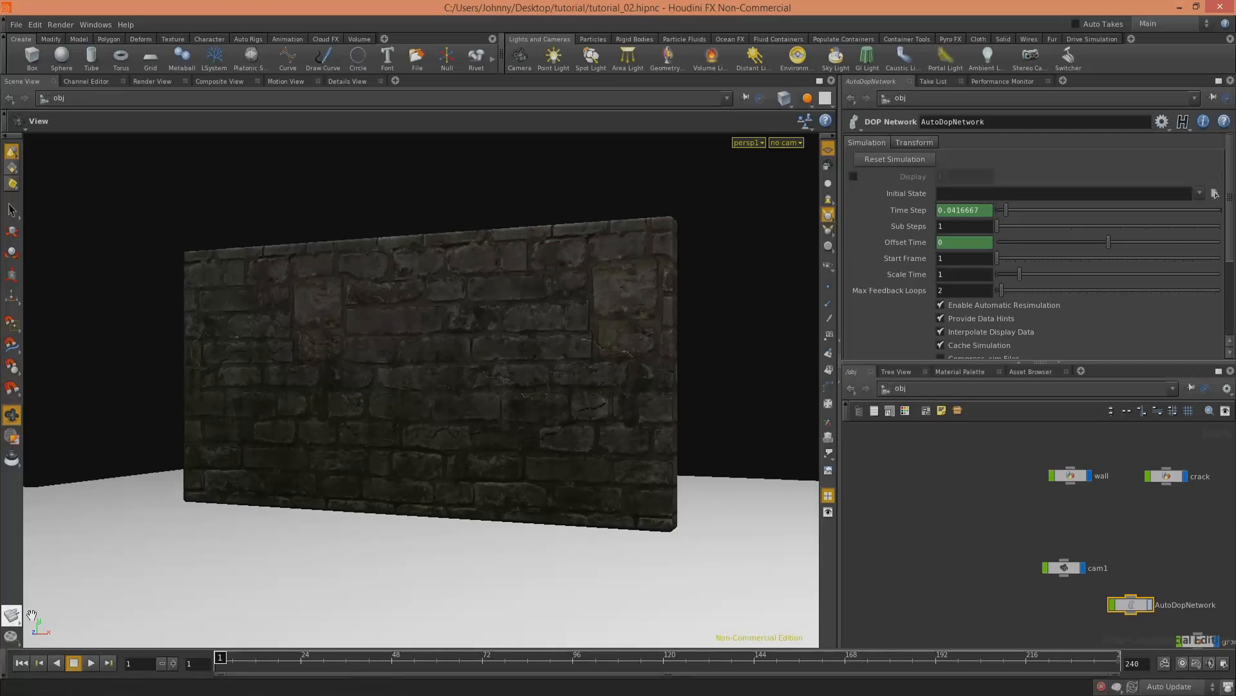
Step: Look through the crack object's node network and return to the object level
drag(1158, 499, 1183, 456)
key(i)
middle_drag(1179, 577, 1158, 432)
middle_drag(1137, 490, 1113, 570)
middle_drag(1029, 508, 1019, 598)
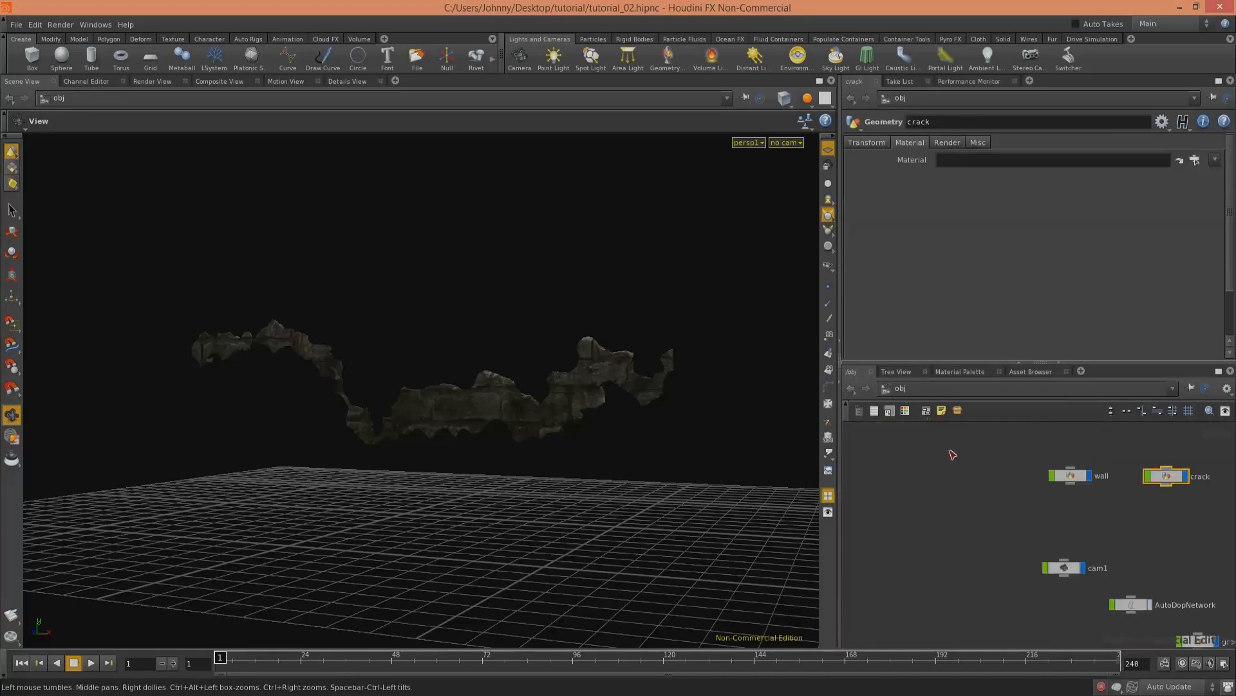
key(u)
Step: Display CRACKED_WALL in the wall network, then return to the object level and clear the selection
click(1069, 475)
key(i)
middle_drag(1036, 575, 1191, 457)
middle_drag(1154, 564, 968, 470)
middle_drag(1109, 621, 968, 410)
click(1023, 525)
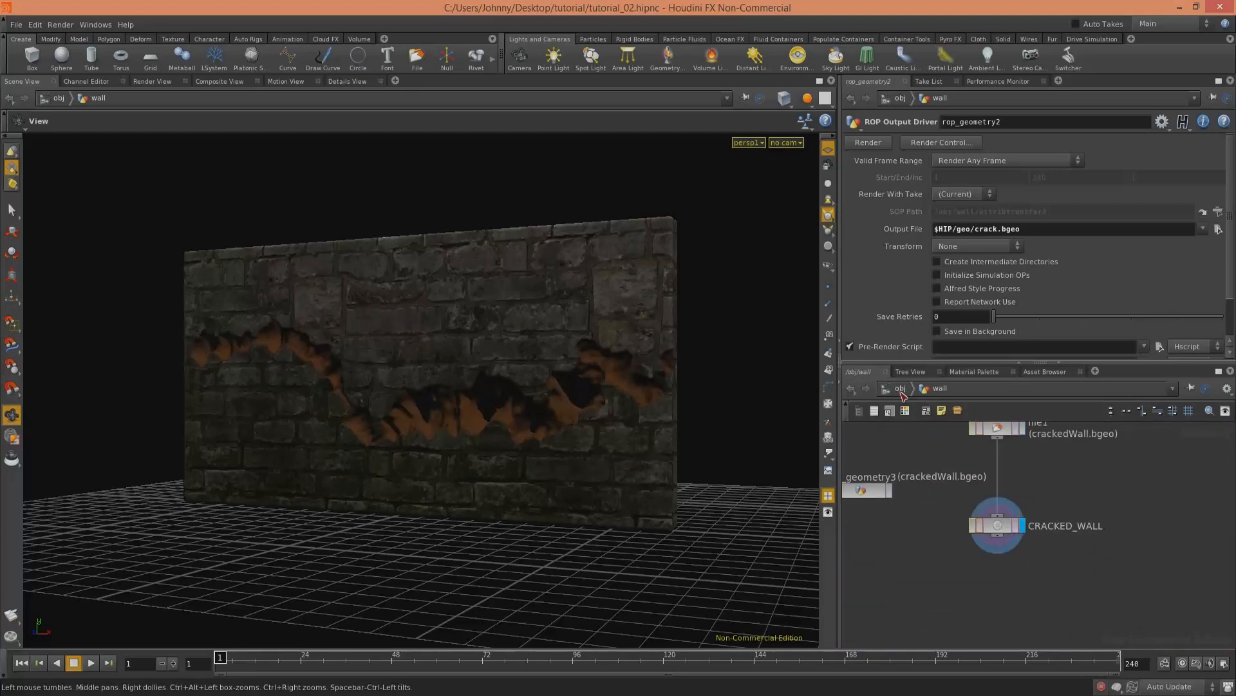
key(u)
key(s)
click(783, 499)
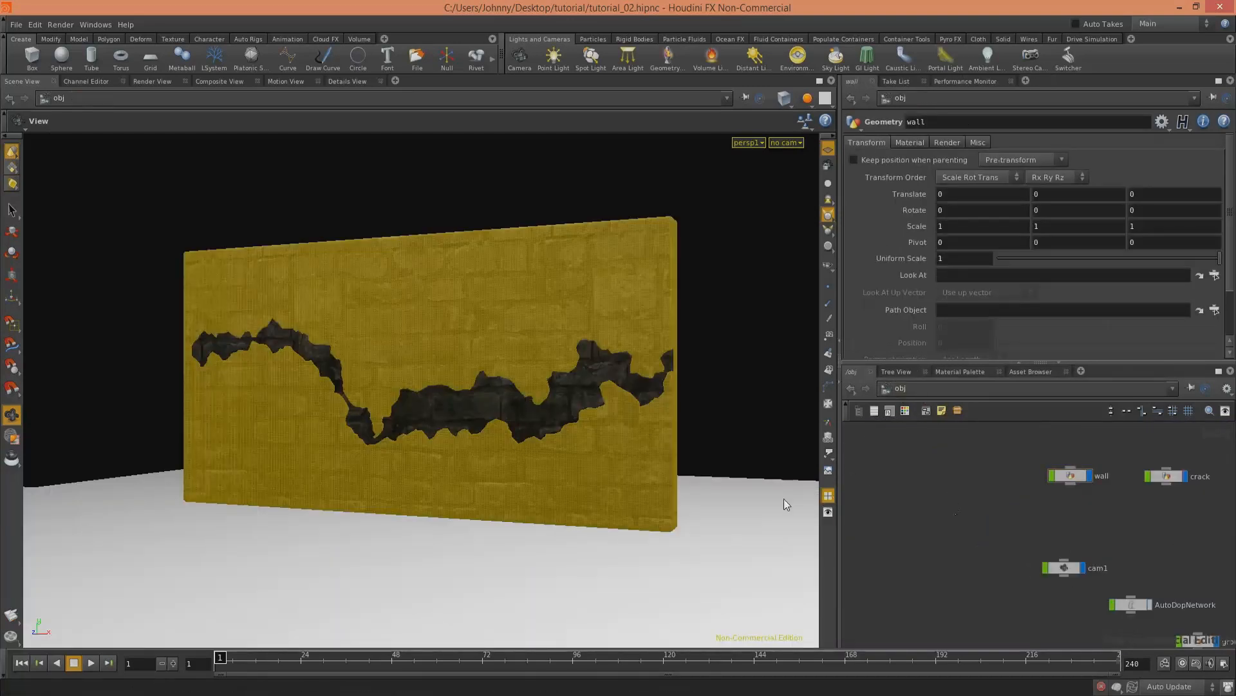
Step: Render a flipbook preview of the simulation, scrub its first frames, close it, and rewind to frame 1
click(12, 616)
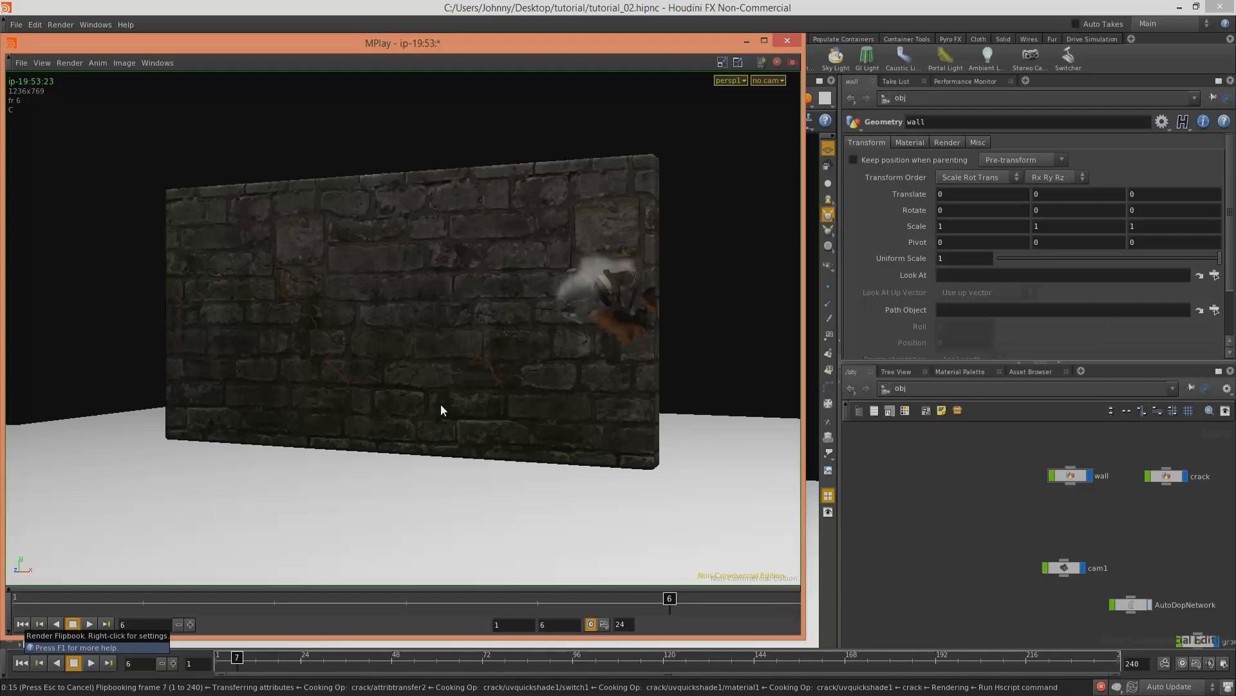
mouse_move(589, 604)
mouse_down()
mouse_move(29, 615)
mouse_move(483, 614)
mouse_move(304, 614)
mouse_move(4, 656)
mouse_move(138, 622)
mouse_move(128, 624)
mouse_up()
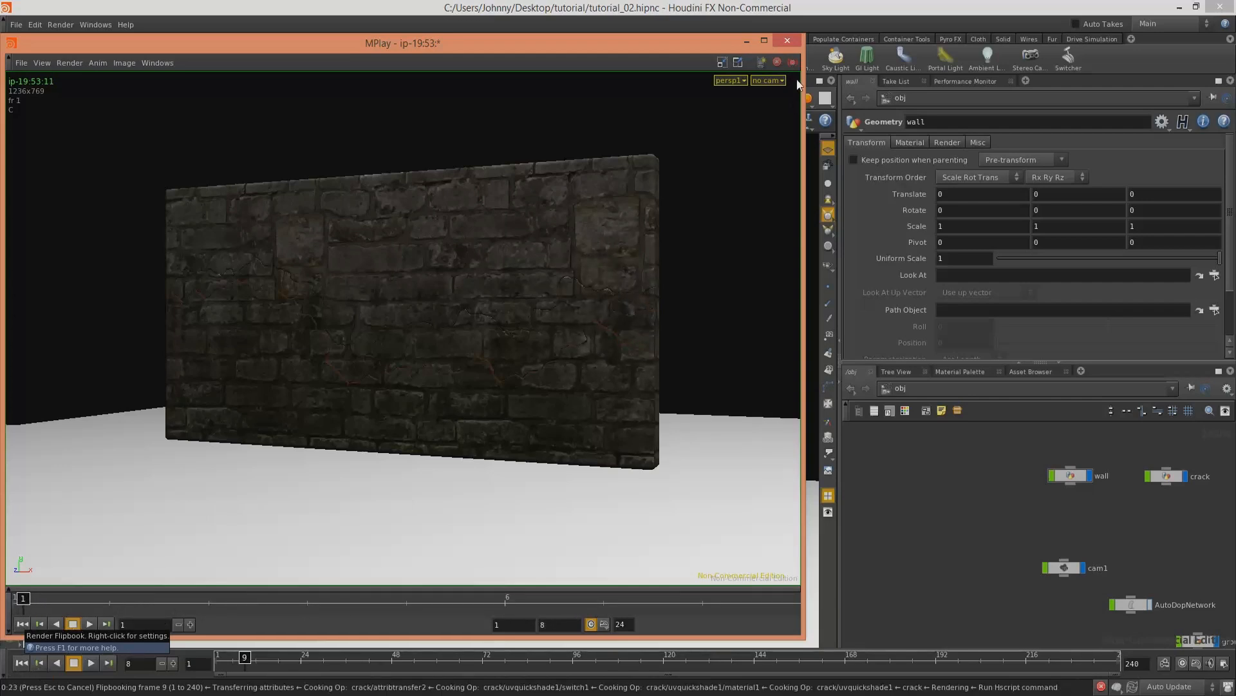
click(787, 42)
click(21, 663)
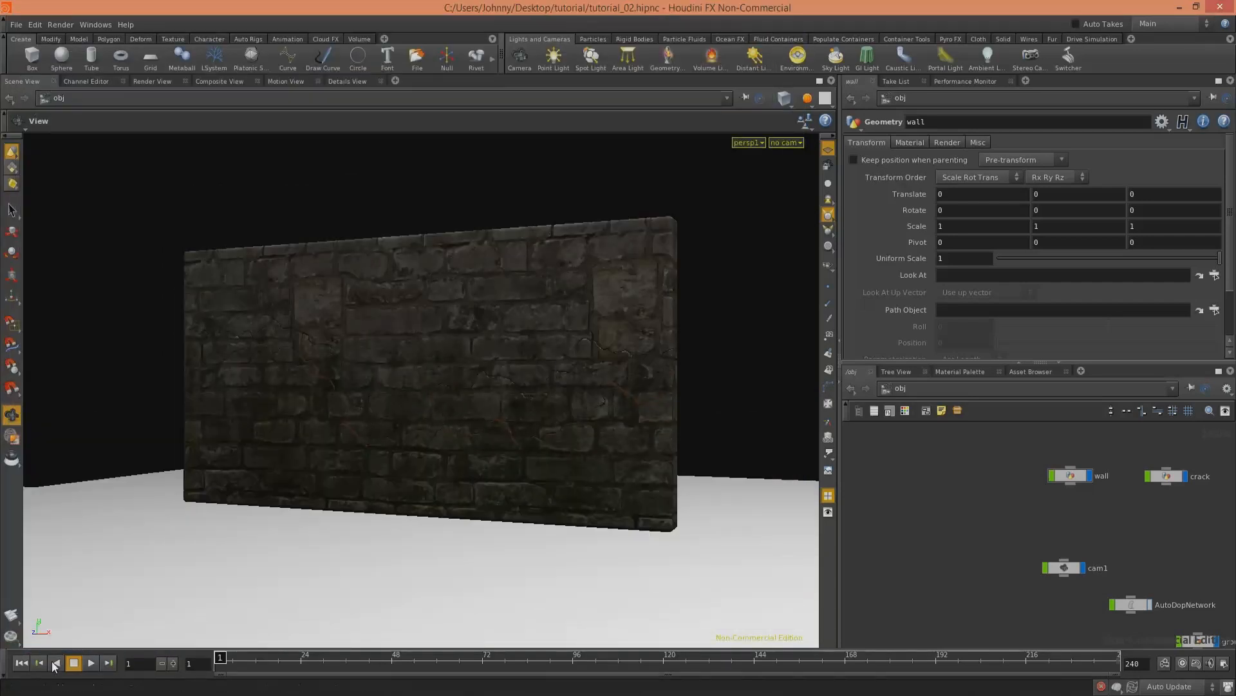
Step: Review the wall network's nodes around rop_geometry2 and return to the object level
middle_drag(1022, 548, 969, 575)
click(1030, 501)
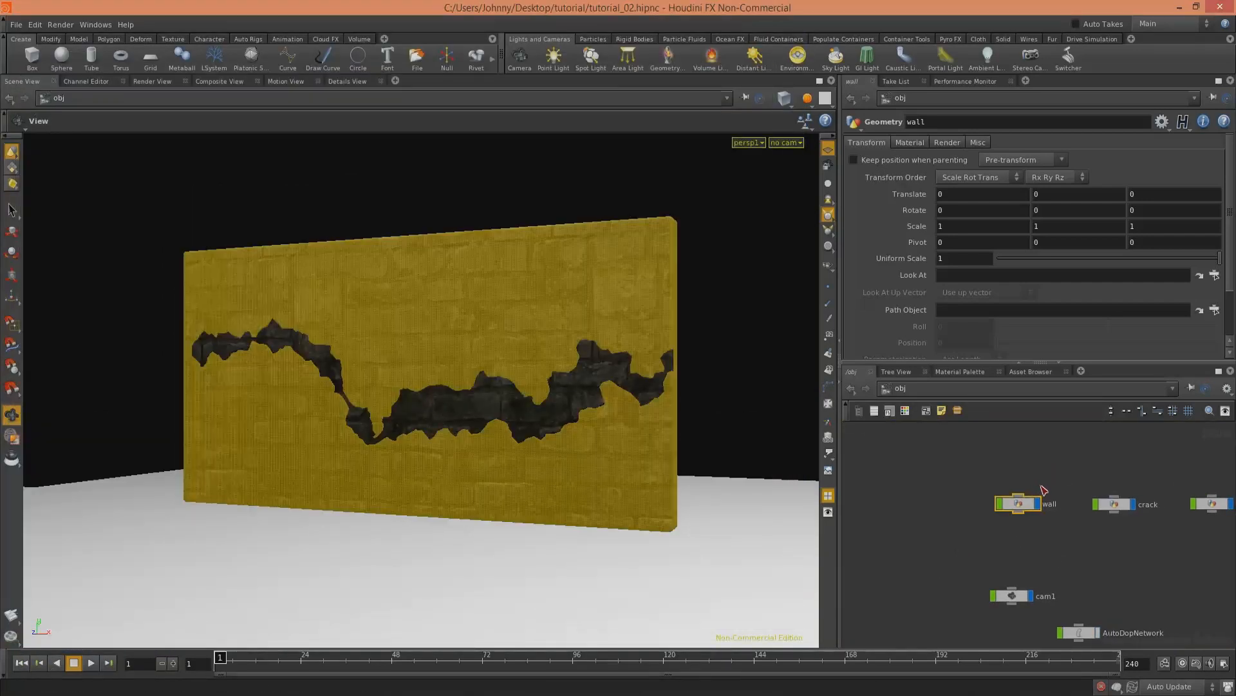
double_click(1030, 501)
middle_drag(1040, 499, 1049, 566)
scroll(1132, 525, down, 3)
middle_drag(1054, 436, 1093, 537)
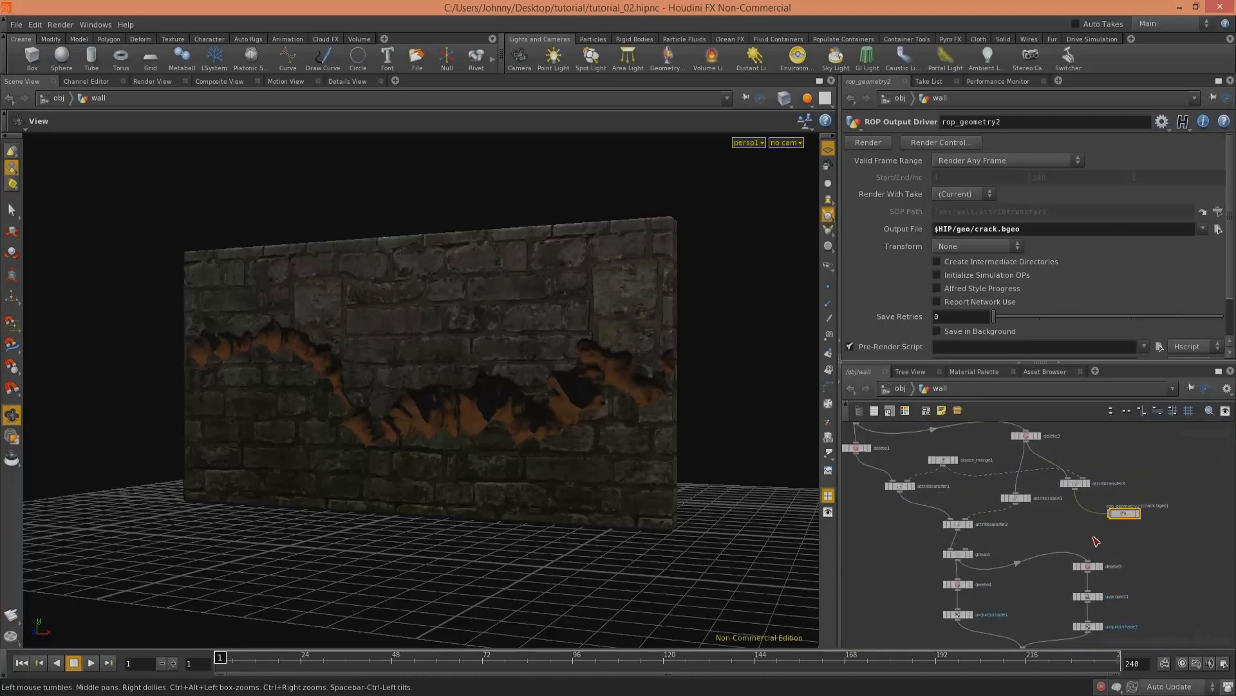
click(901, 387)
Step: Inspect dopimport1's parameters in the crack network and return to the object level
double_click(1114, 504)
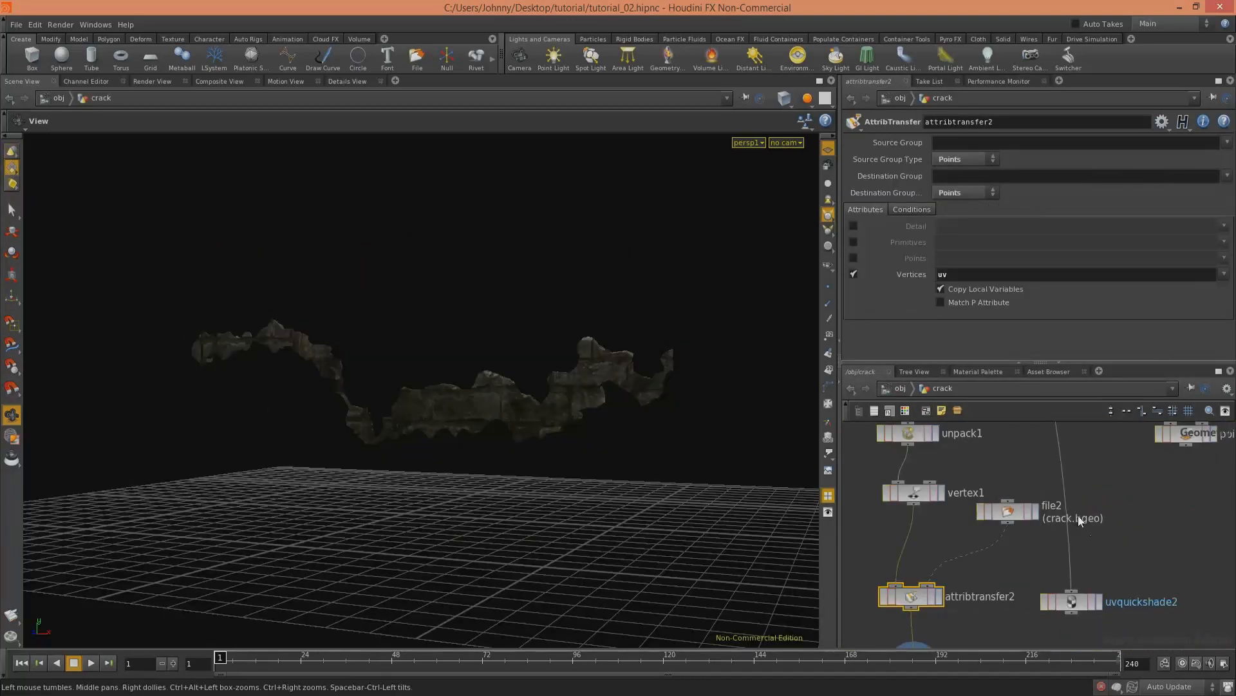
middle_drag(1080, 494, 1081, 640)
mouse_move(975, 452)
middle_down()
mouse_move(991, 575)
mouse_move(961, 654)
middle_up()
click(896, 618)
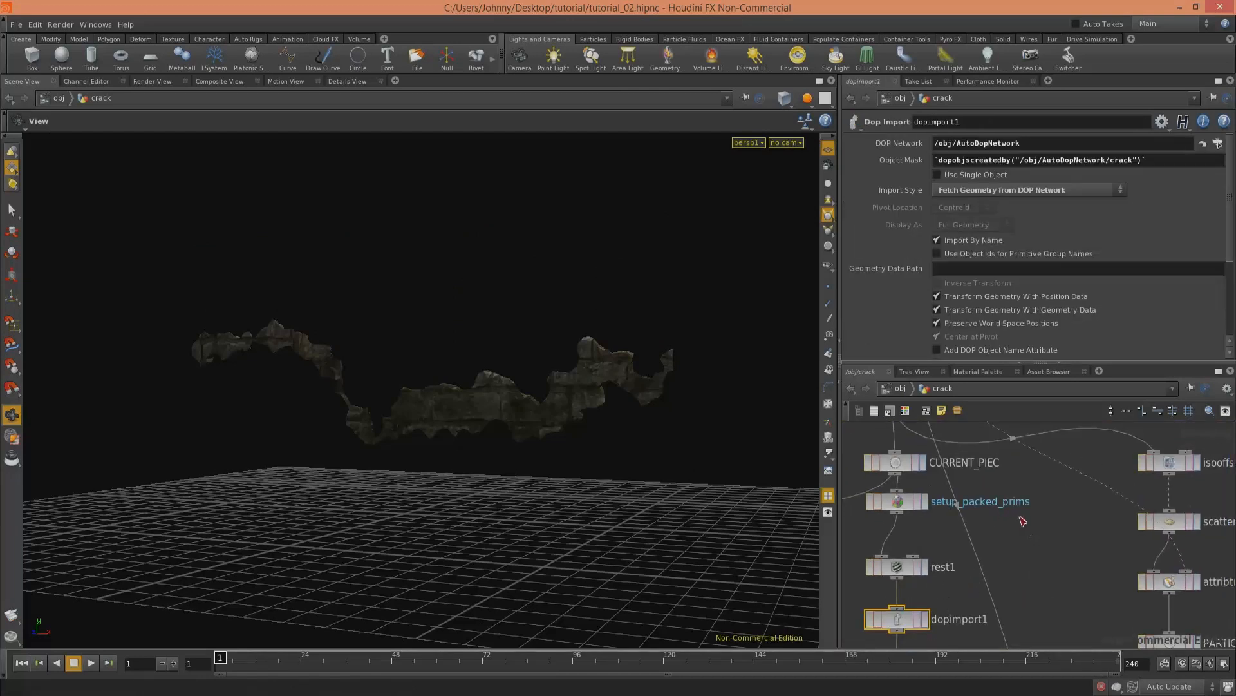
click(900, 388)
Step: Enter AutoDopNetwork and select the crack RBD Packed Object to check its Creation Frame settings
click(980, 570)
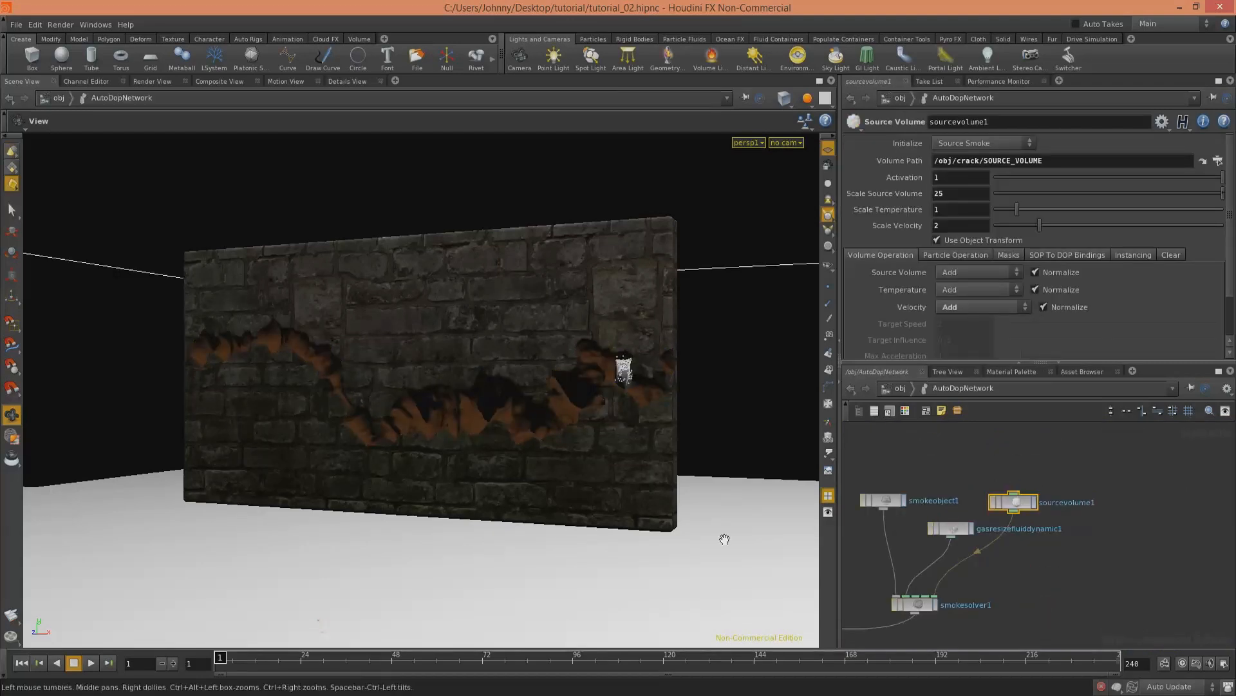
middle_drag(1053, 539, 1131, 566)
middle_drag(1006, 508, 1147, 591)
middle_drag(946, 469, 1079, 549)
middle_drag(1026, 438, 1041, 557)
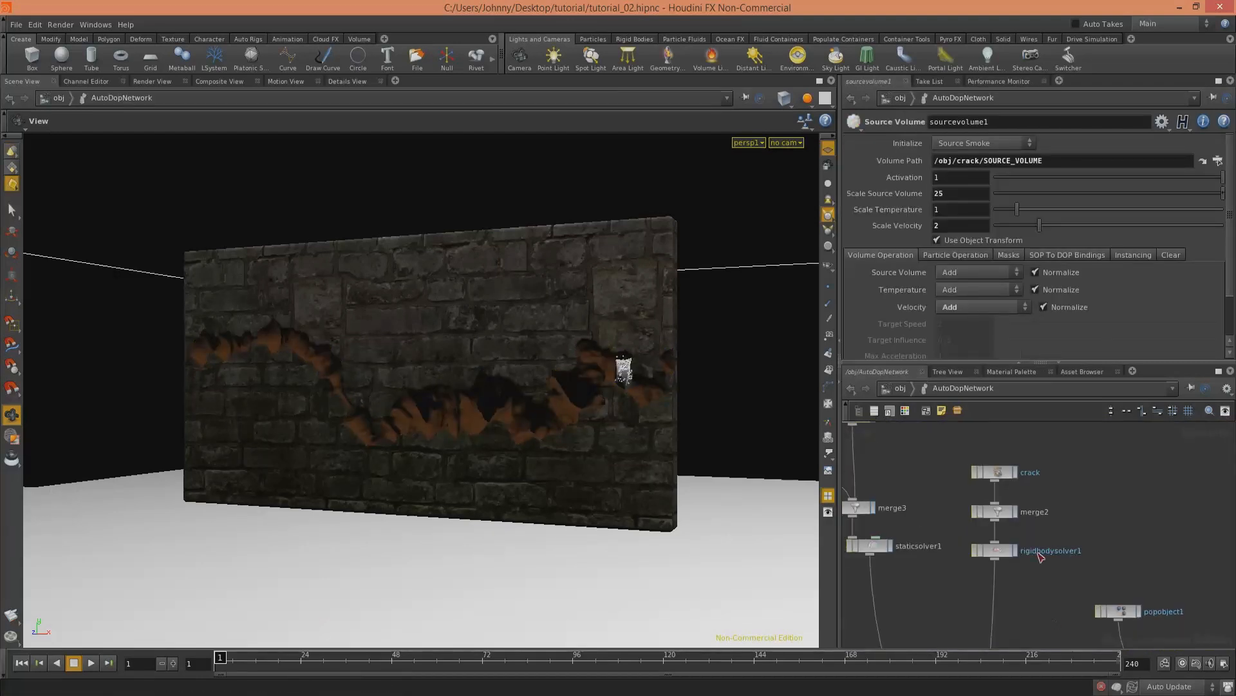
middle_drag(1047, 491, 1159, 552)
click(1104, 532)
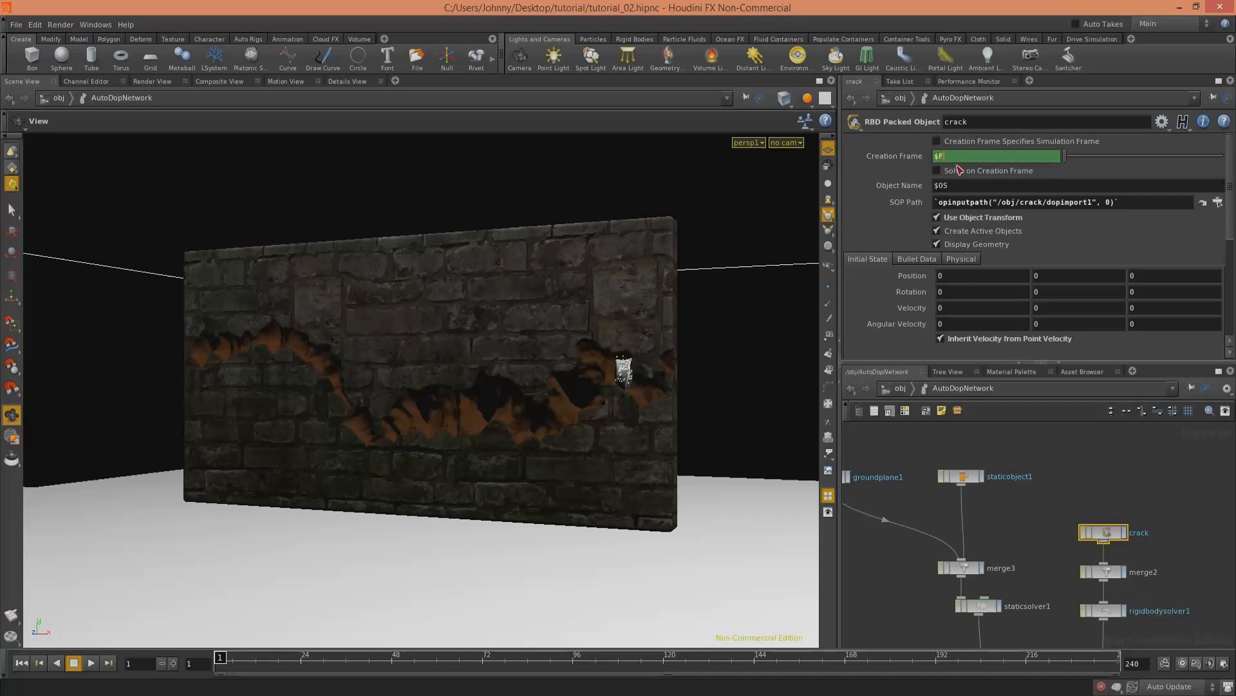
Step: Set the crack RBD Packed Object's Creation Frame to $F - 1 and play the first frames from the object level, finishing at frame 1
text($F - 1u)
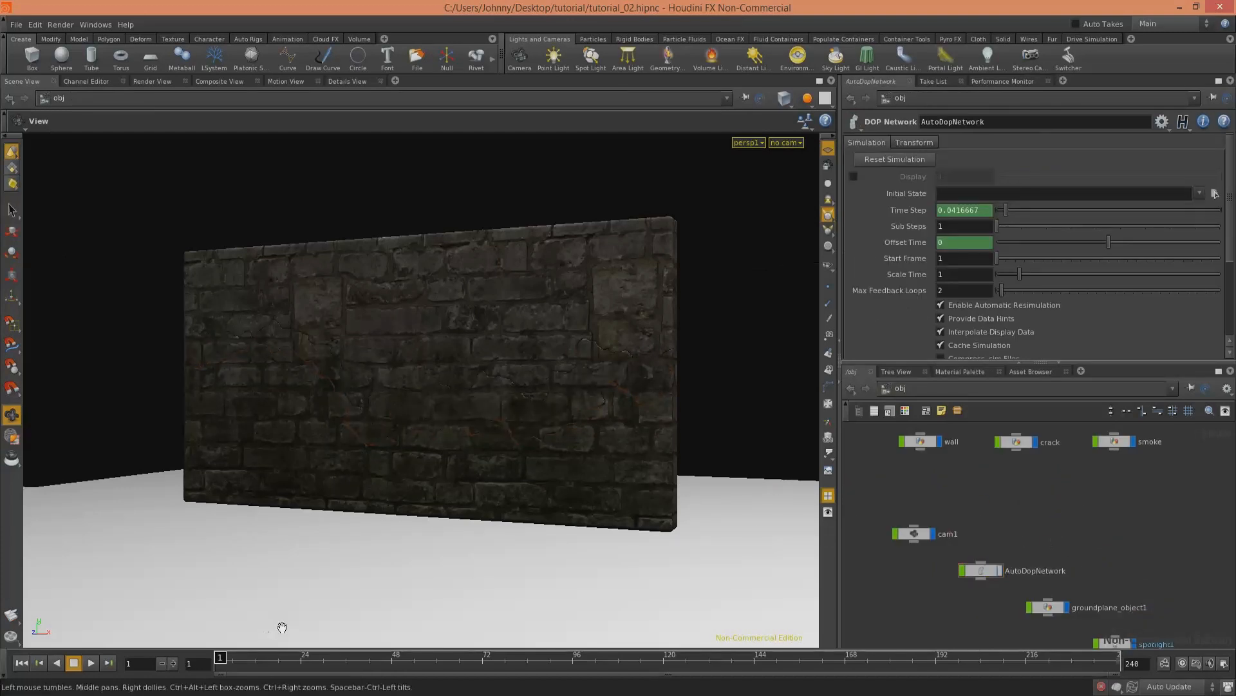
click(91, 663)
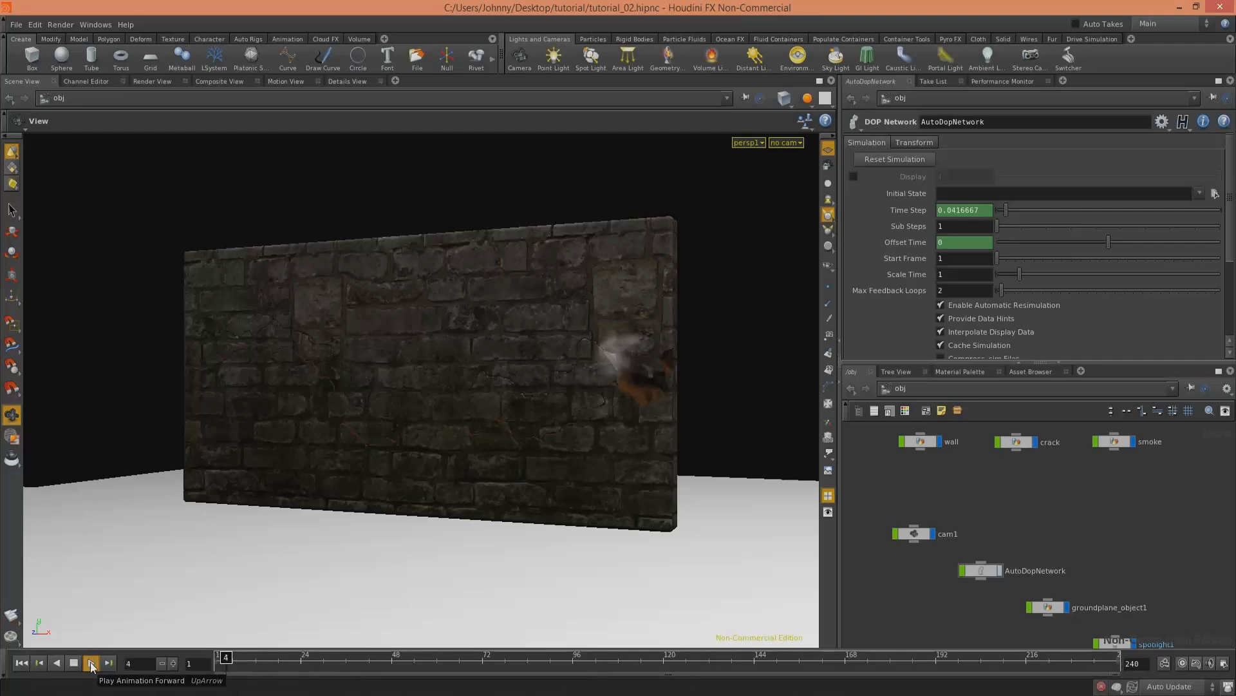
key(Escape)
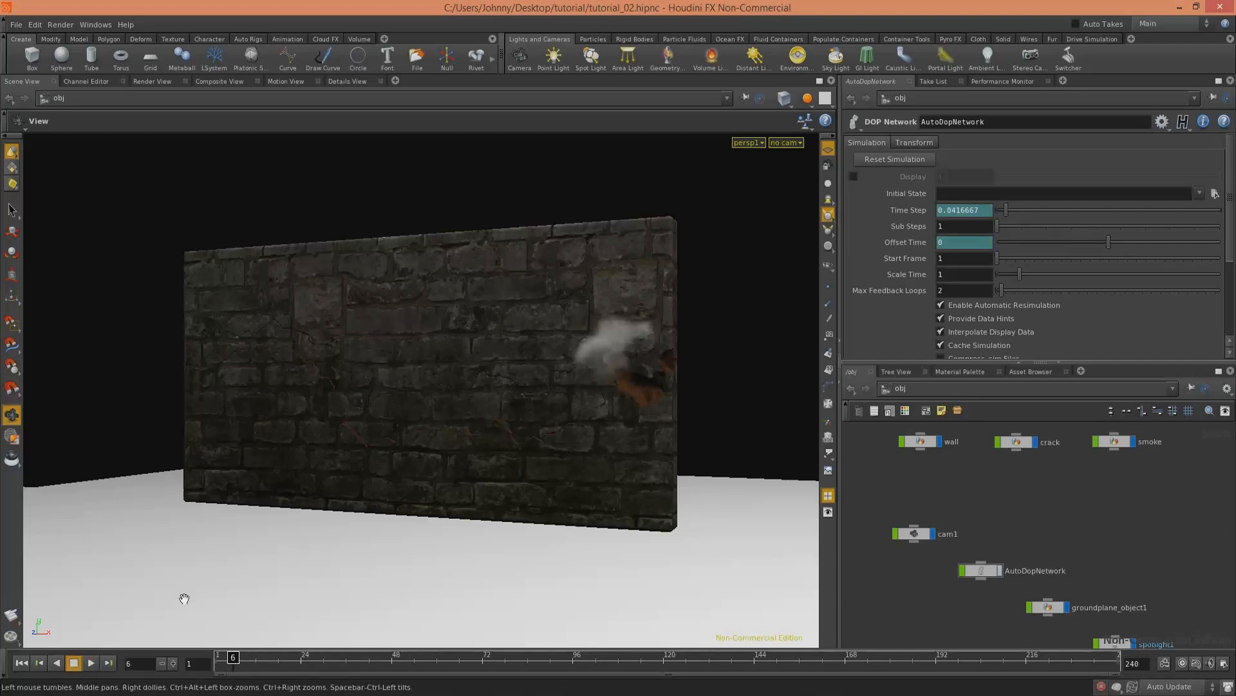
click(22, 663)
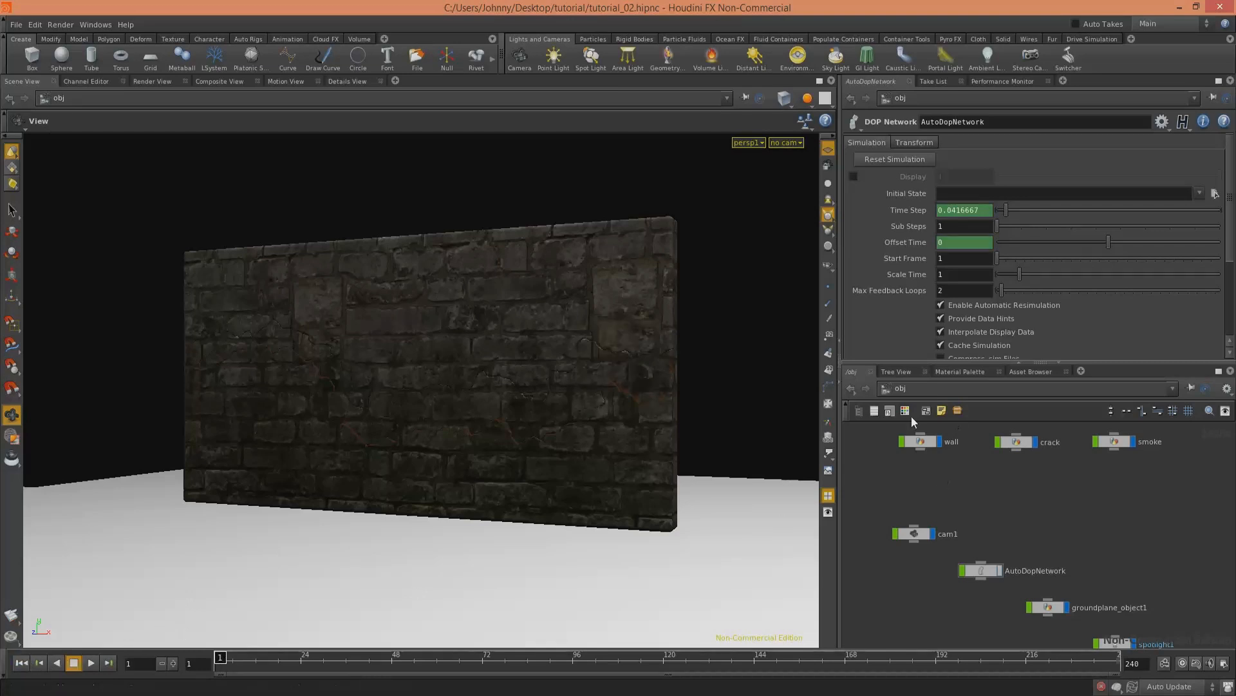
Step: Restore the crack RBD Packed Object's Creation Frame to $F inside AutoDopNetwork and return to the object level
double_click(984, 571)
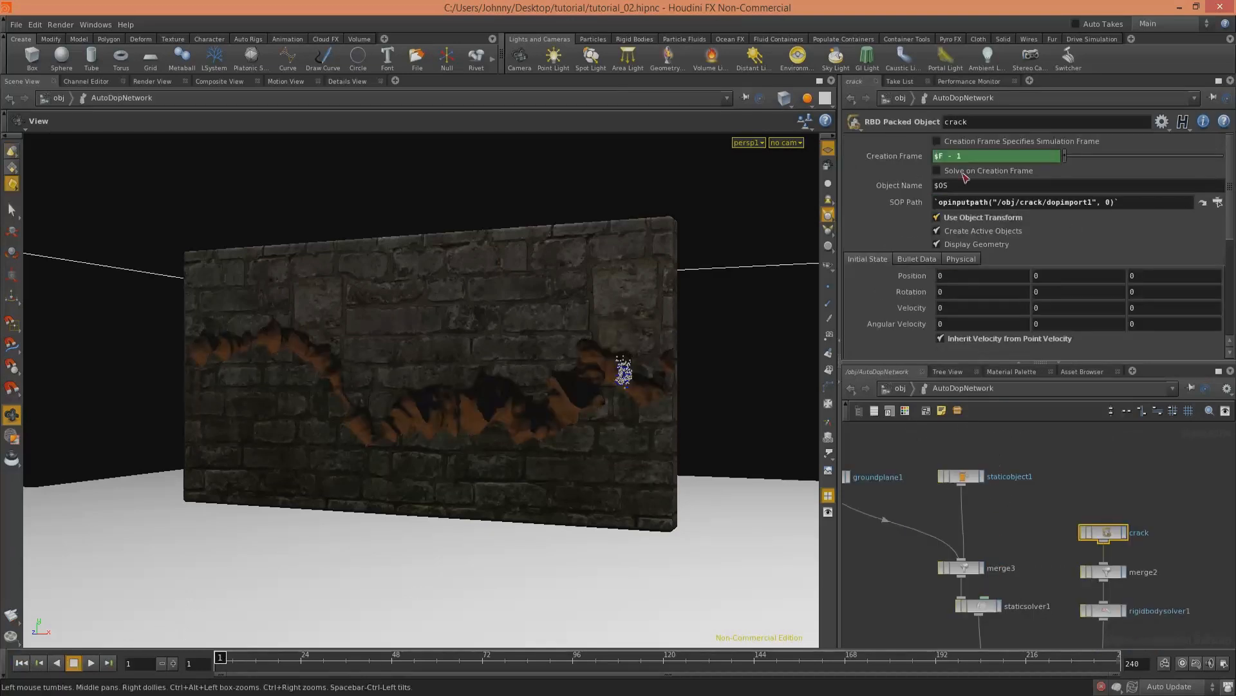
drag(946, 170, 942, 172)
key(BackSpace)
middle_drag(967, 497, 1002, 491)
click(900, 388)
Step: Set timeshift1's Frame to $F inside the crack network's solver1 and return to the crack network
mouse_move(1073, 520)
middle_down()
mouse_move(1052, 570)
mouse_move(962, 592)
middle_up()
double_click(1019, 493)
middle_drag(1165, 569, 972, 562)
middle_drag(1076, 501, 1123, 445)
click(964, 566)
key(Return)
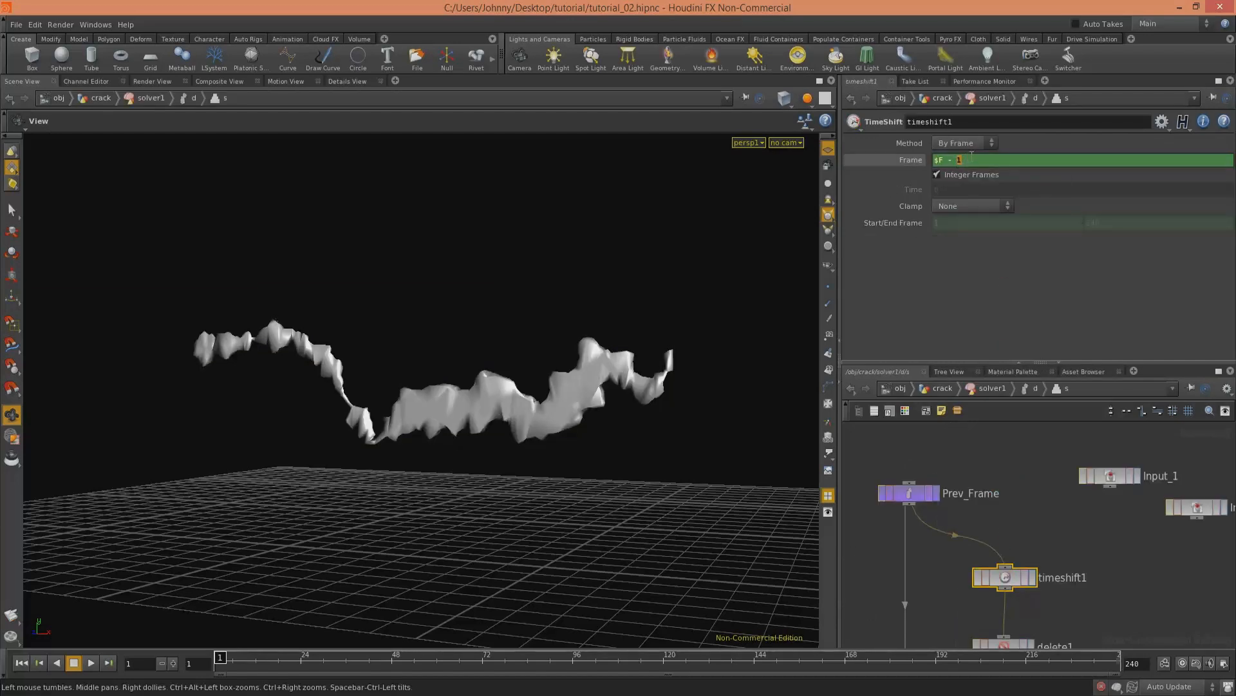
key(BackSpace)
click(1093, 545)
click(972, 389)
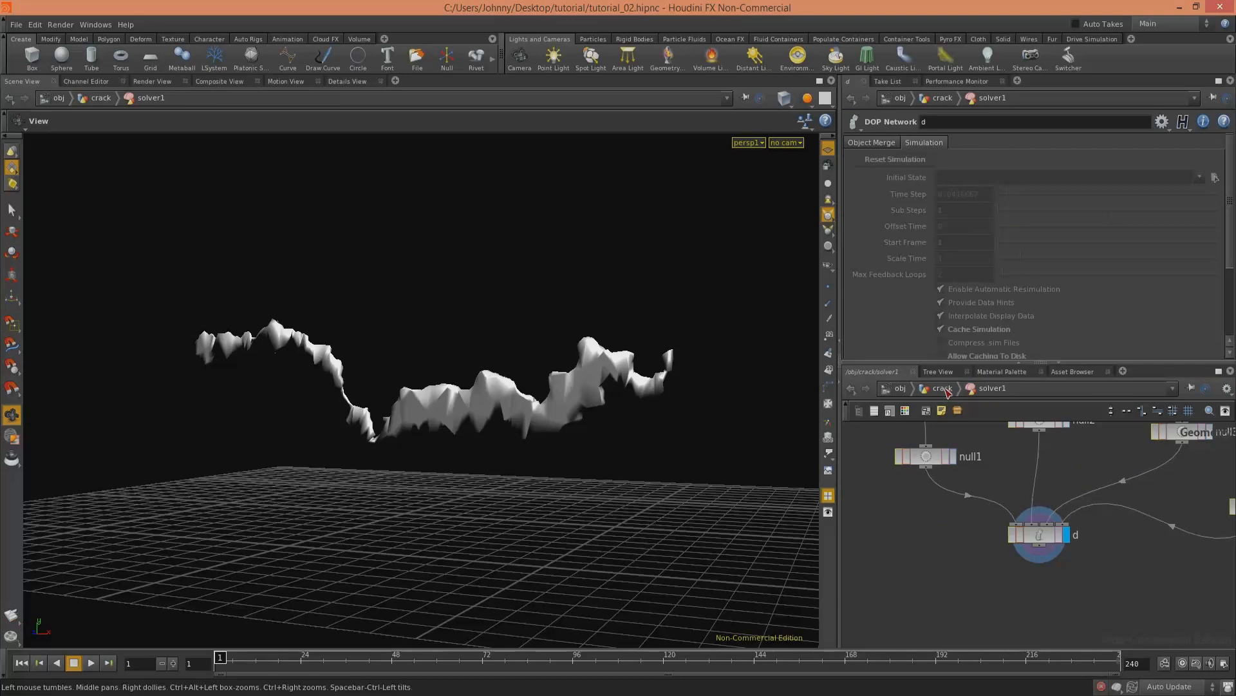
click(944, 389)
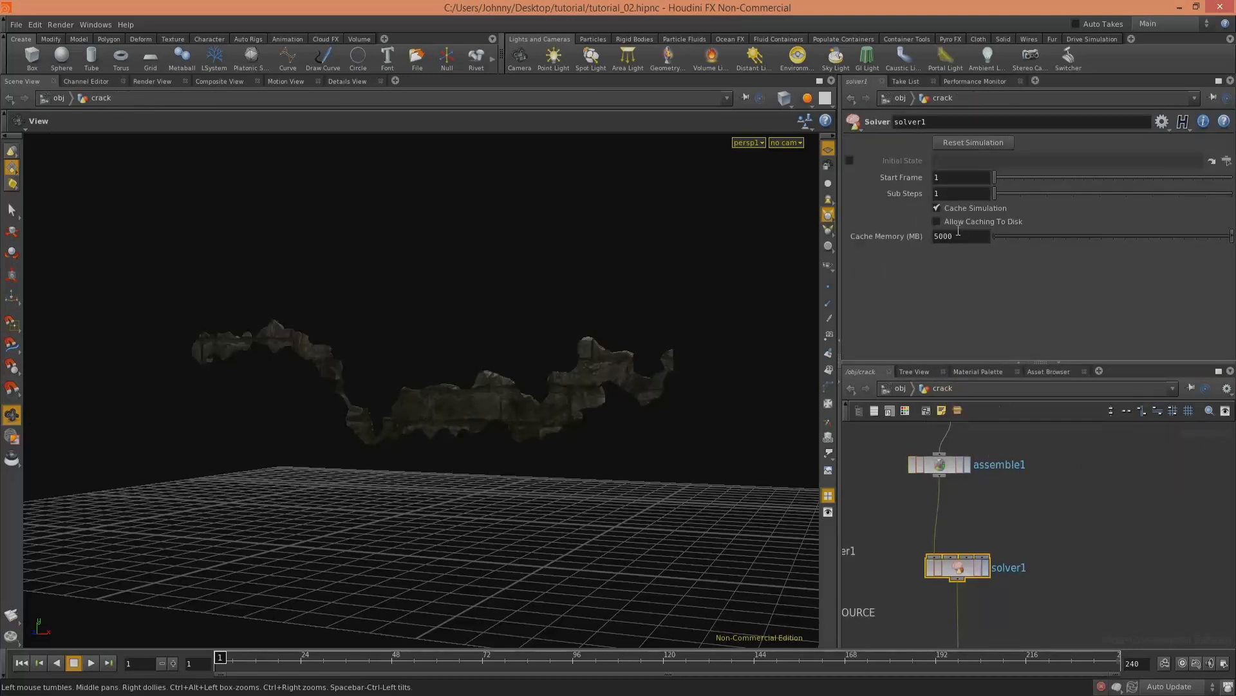
Step: Restore timeshift1's Frame expression to $F - 1 inside solver1 and go back to the crack network
double_click(978, 575)
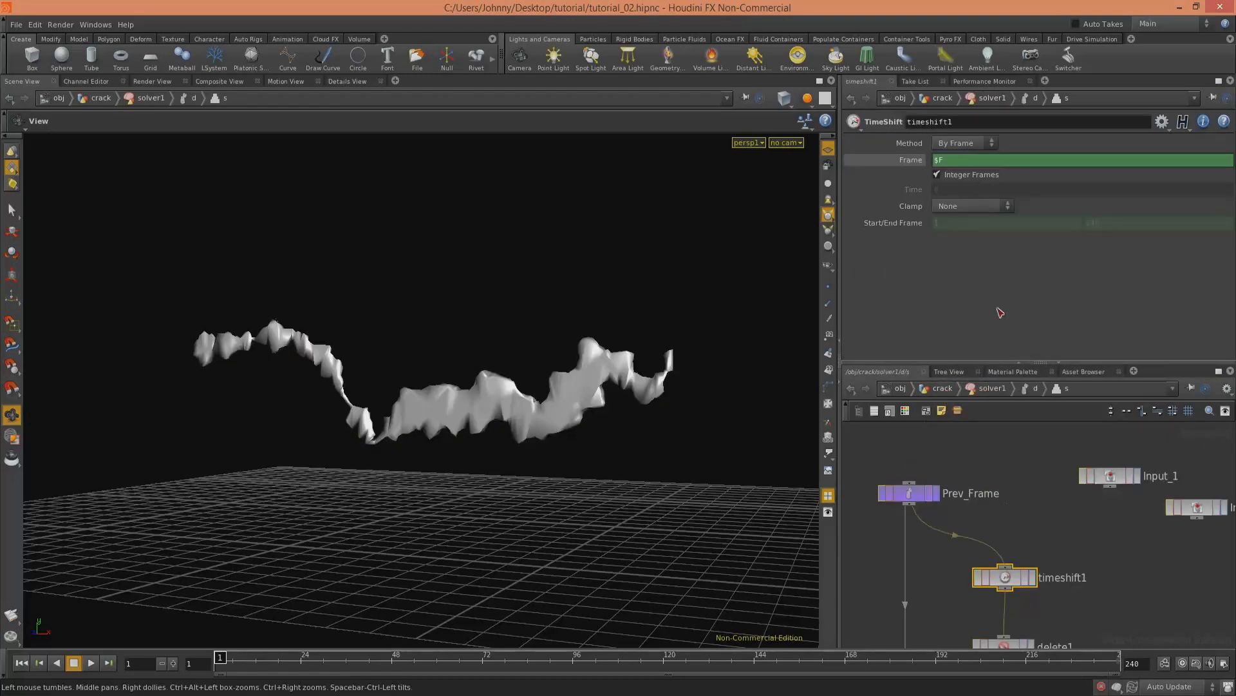
text(-)
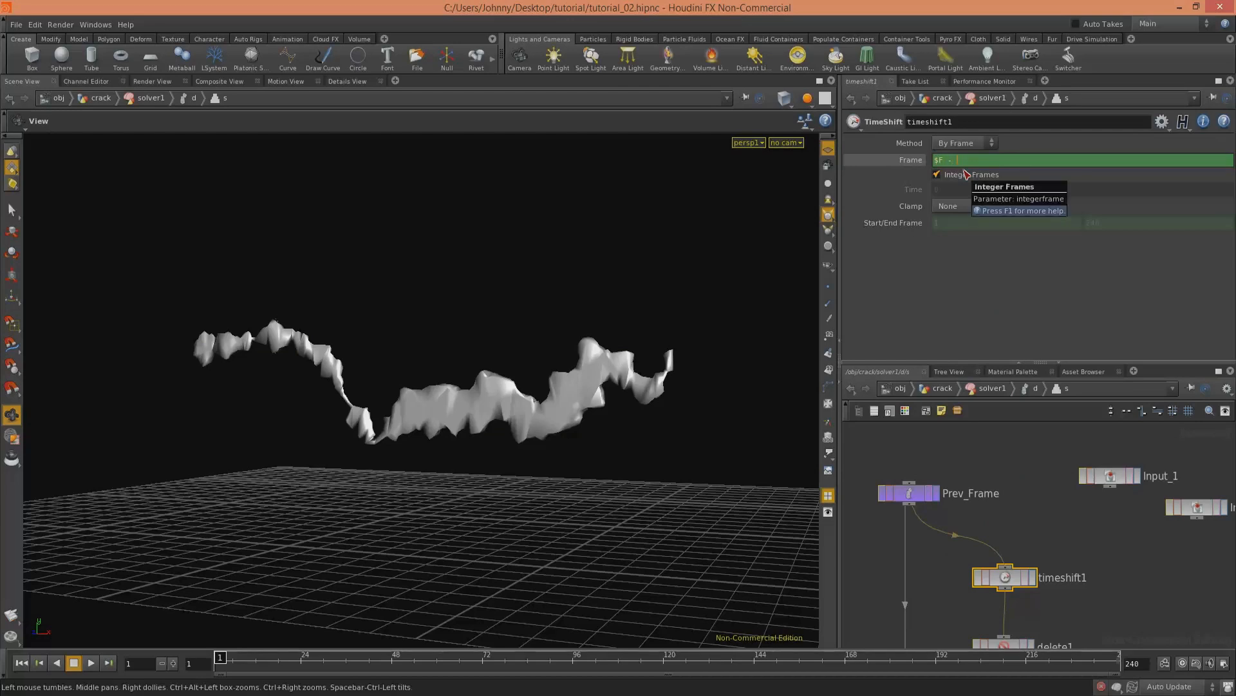
click(986, 390)
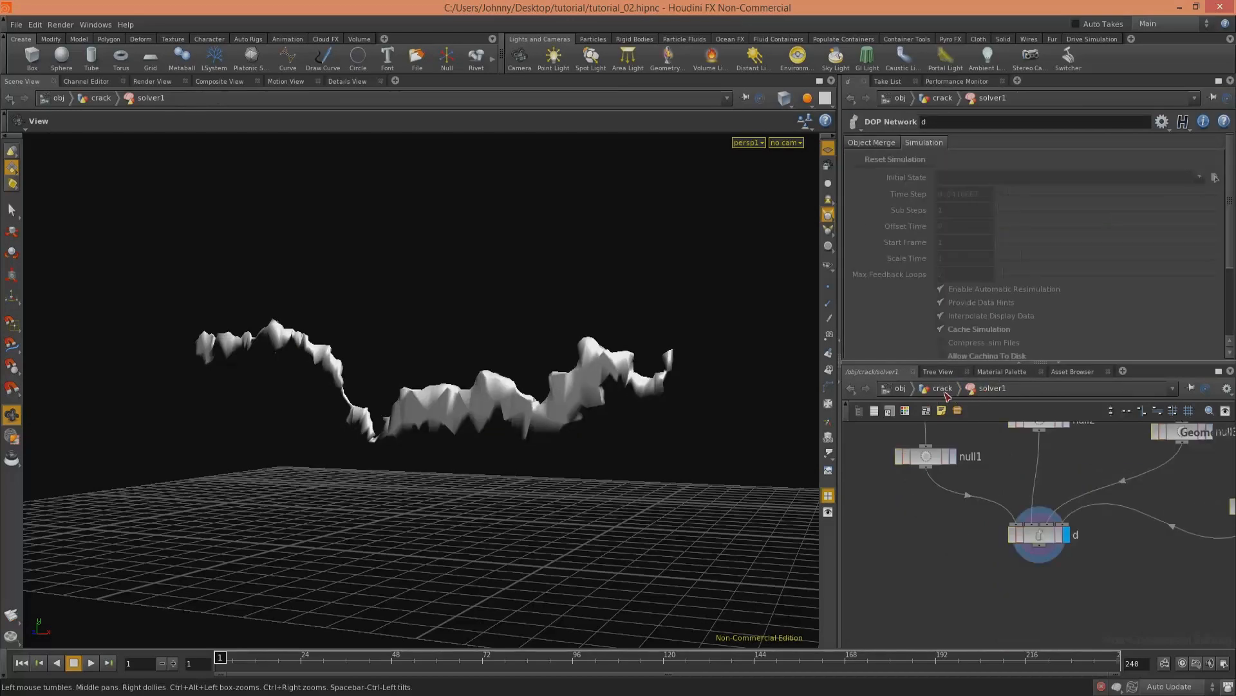
click(943, 389)
Step: Set voronoifracture1's Cell Point Group to $F - 1 in the crack network and play the animation
right_drag(999, 578, 999, 542)
middle_drag(999, 542, 1084, 535)
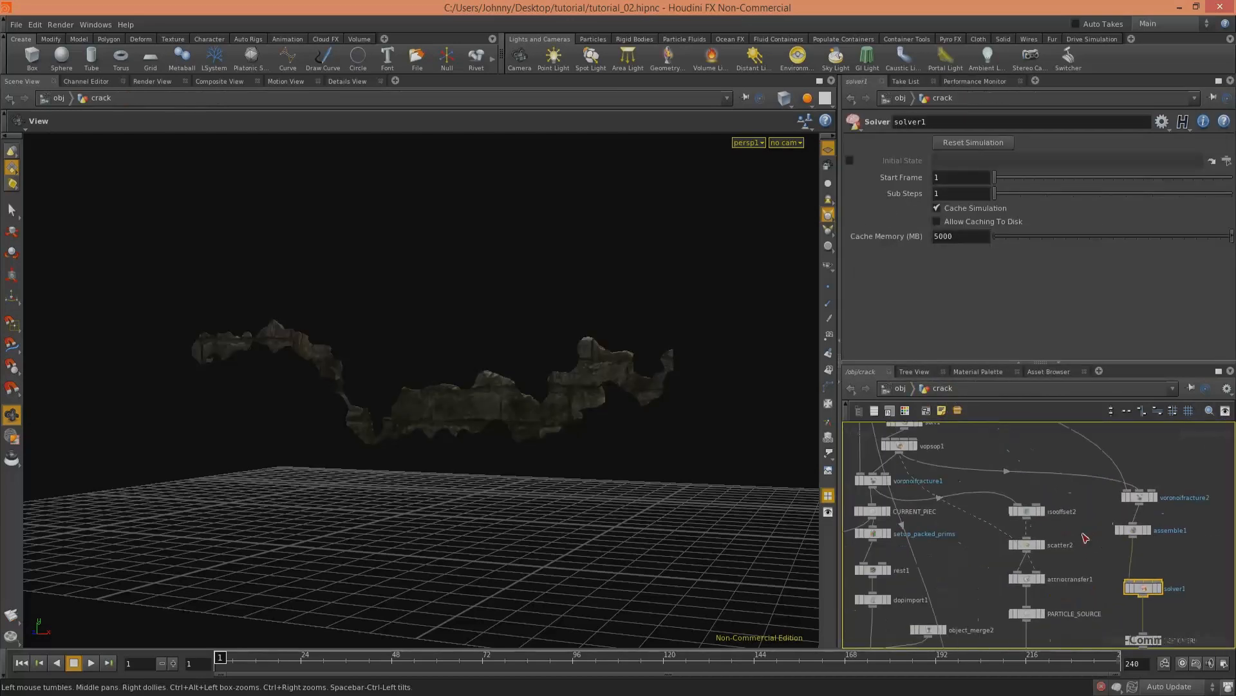
middle_drag(966, 533, 1054, 625)
middle_drag(923, 549, 919, 524)
right_drag(919, 533, 938, 548)
click(967, 569)
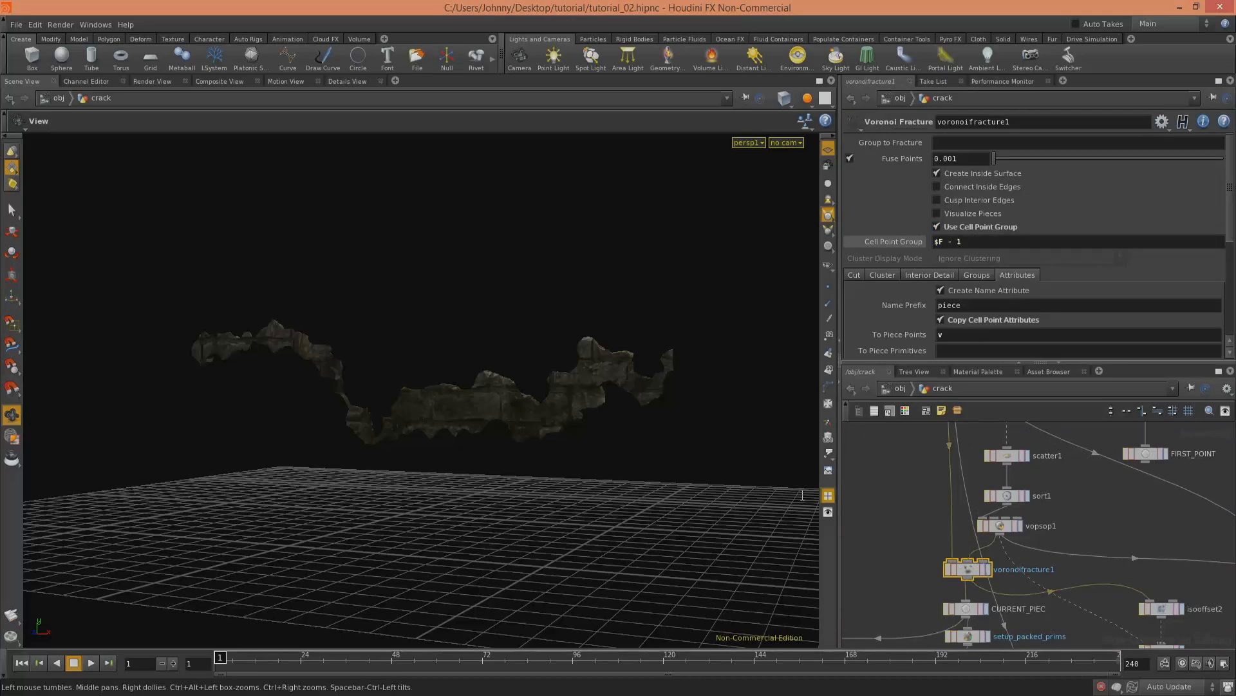
click(896, 485)
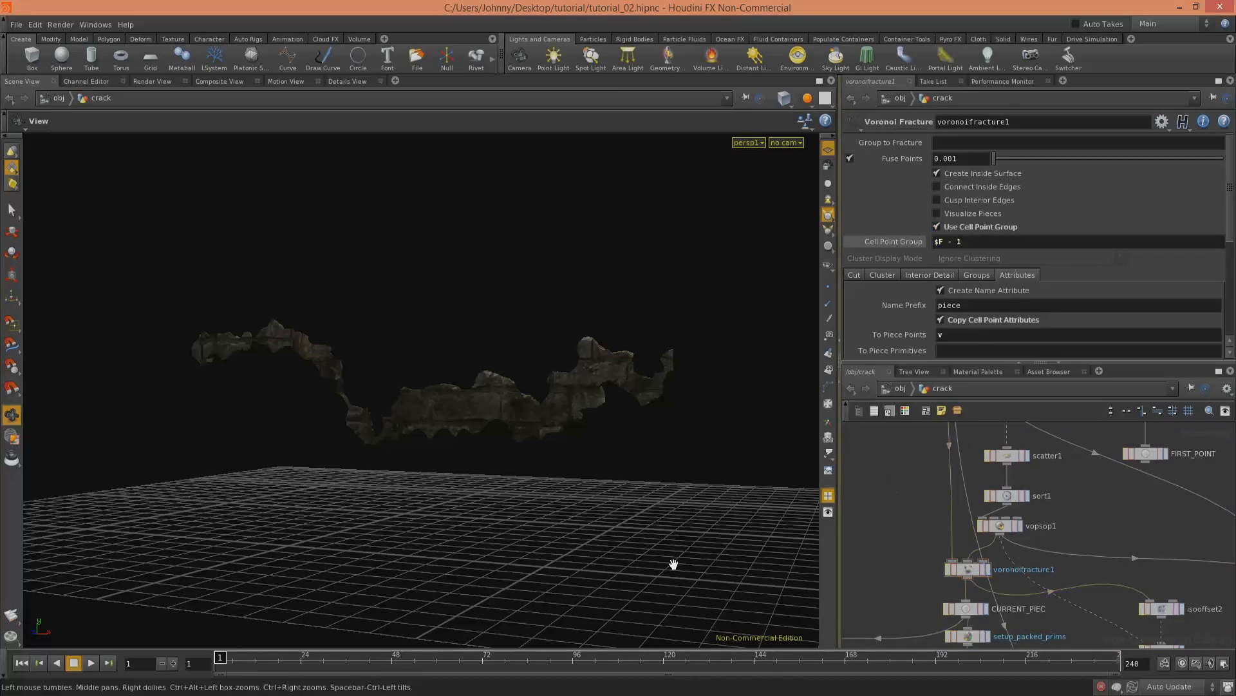
click(92, 664)
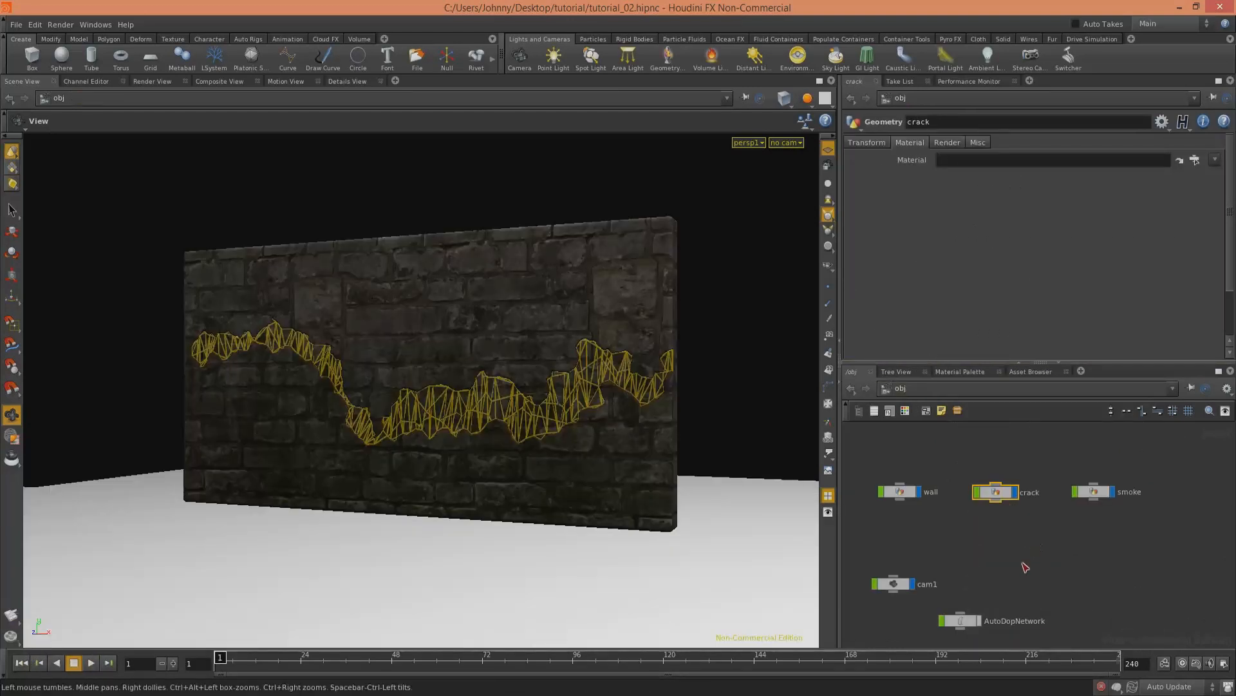
Step: Display the crack RBD Packed Object in AutoDopNetwork and play it with Creation Frame set to $F - 1, finishing at frame 1
double_click(960, 619)
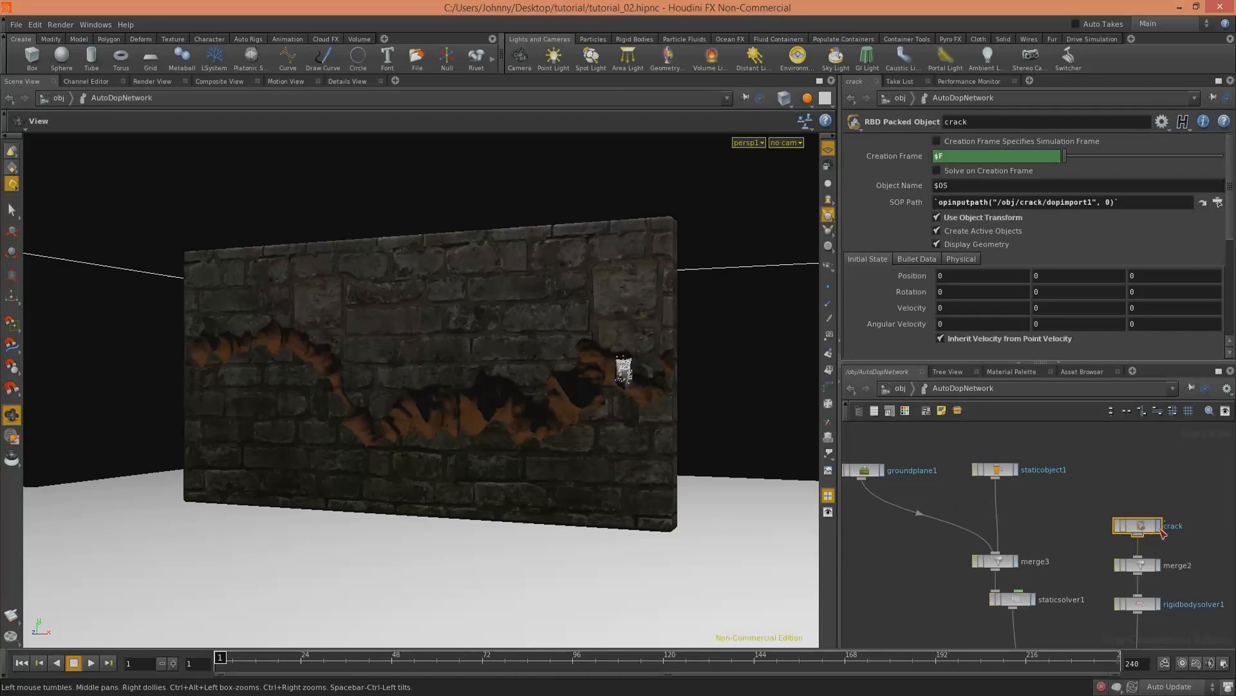
click(1159, 526)
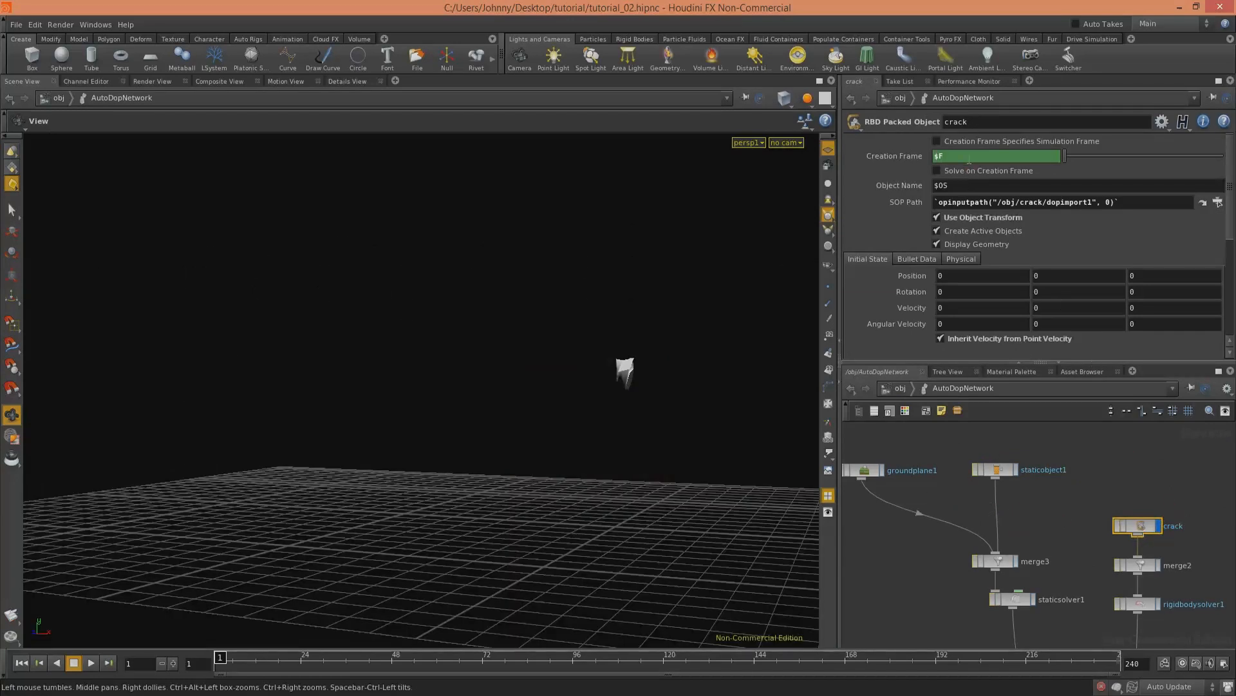
text(1)
click(908, 158)
click(90, 663)
click(25, 664)
Step: Change the crack object's Creation Frame back to $F and play its pieces up to frame 12
middle_drag(1099, 495, 941, 486)
drag(944, 156, 962, 156)
key(BackSpace)
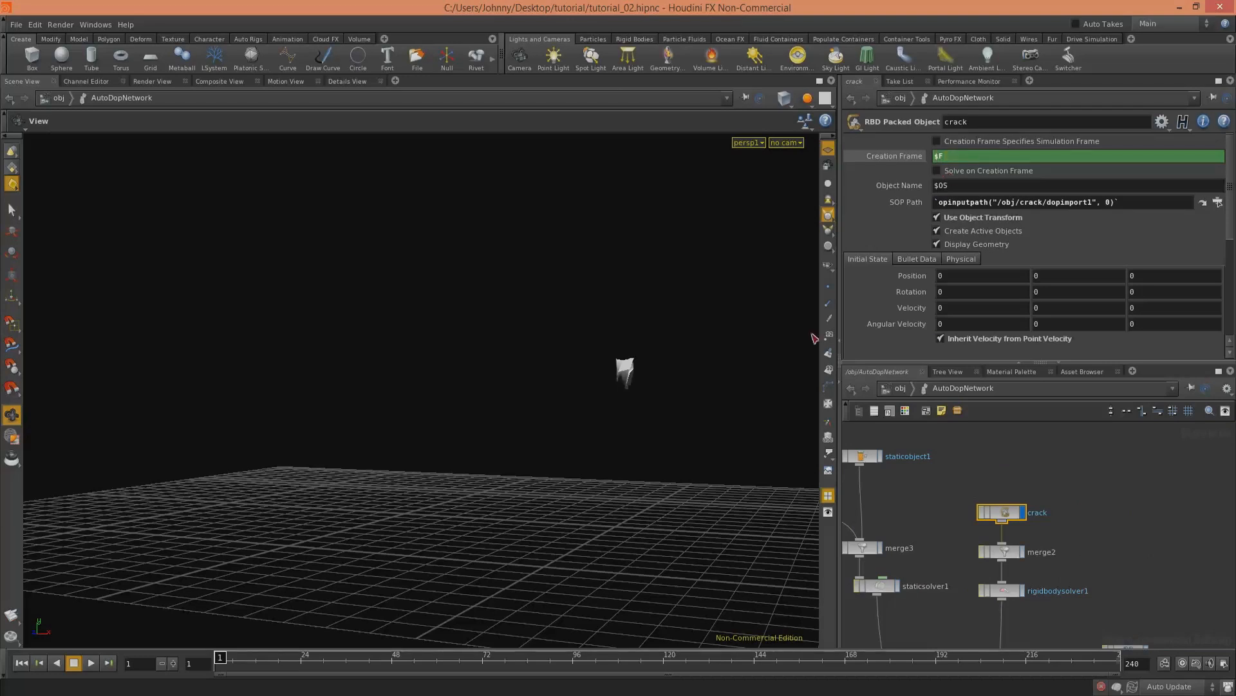
click(91, 663)
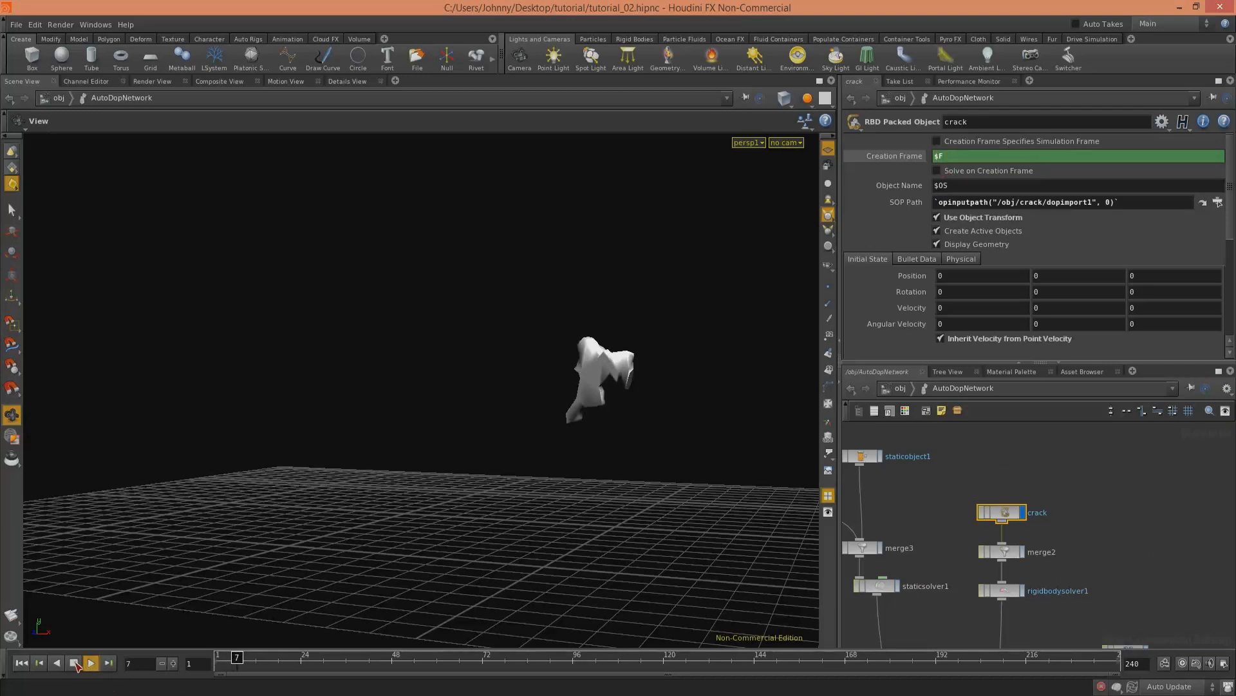
click(74, 663)
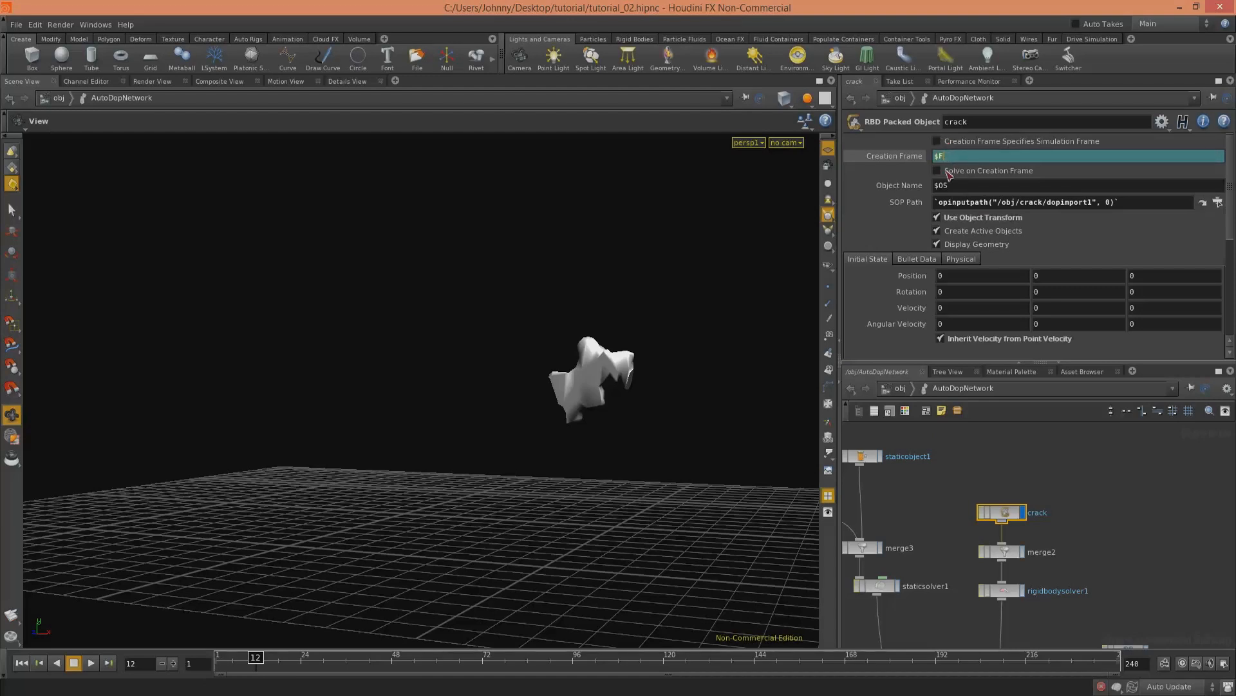
Step: Set the crack object's Creation Frame to $F - 1 and replay its pieces from frame 1 to frame 13
text(- 1)
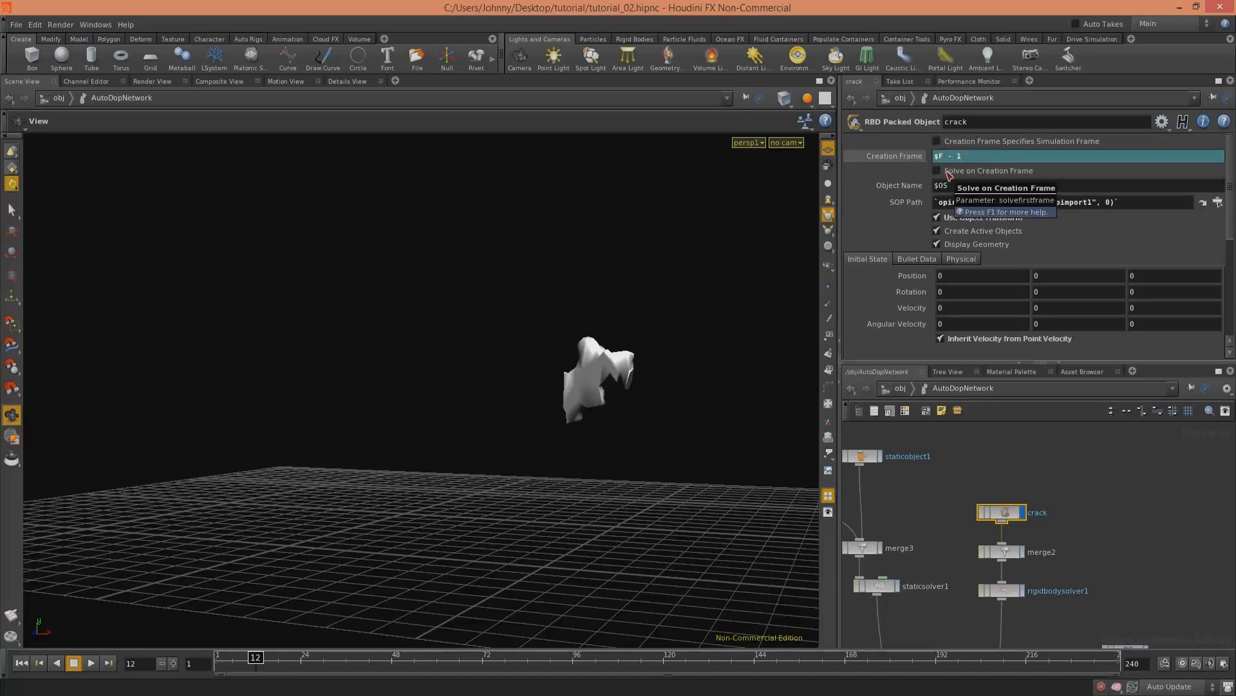
click(23, 663)
click(88, 663)
click(75, 664)
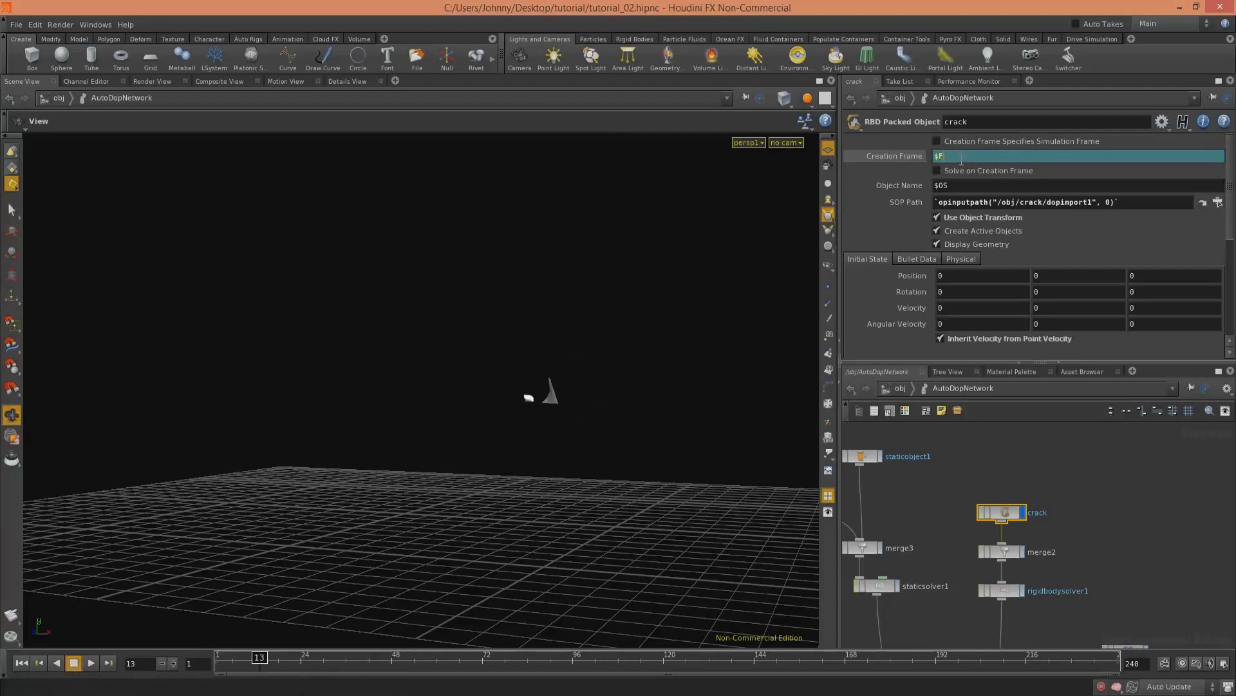
Step: Restore the crack object's Creation Frame to $F and return to the object level
click(1107, 497)
middle_drag(1123, 521, 1123, 431)
middle_drag(1122, 508, 1121, 436)
middle_drag(1064, 486, 1044, 322)
middle_drag(1024, 483, 1014, 638)
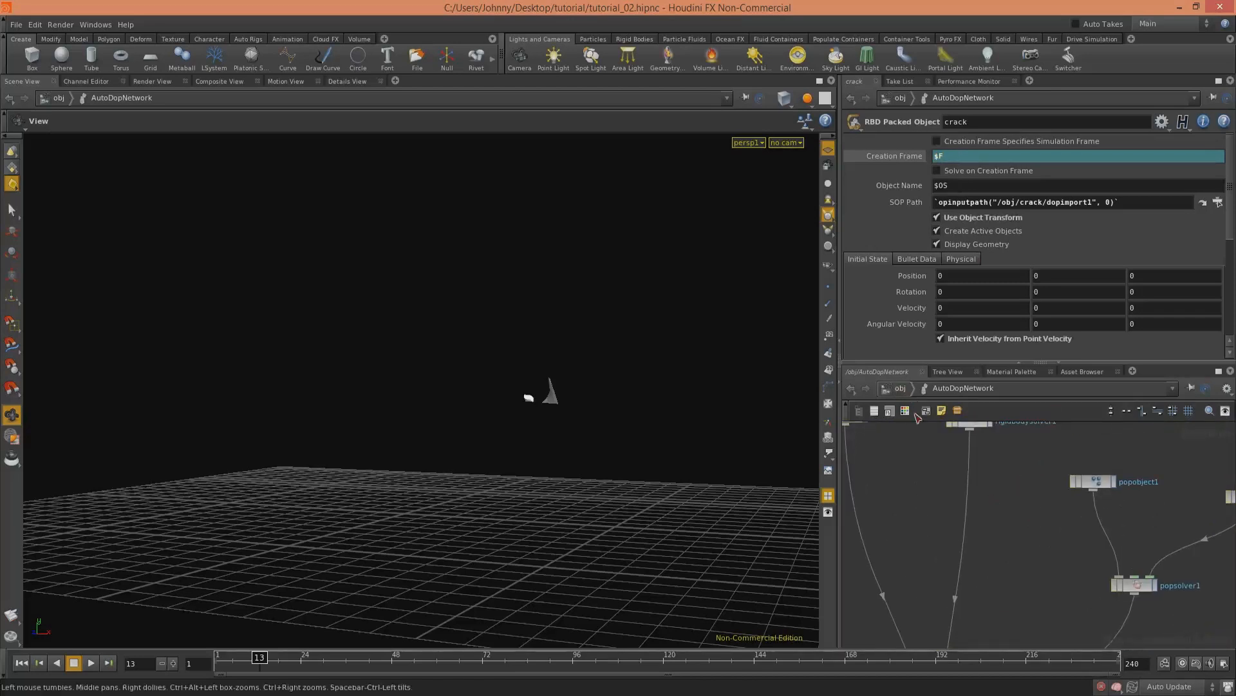
key(u)
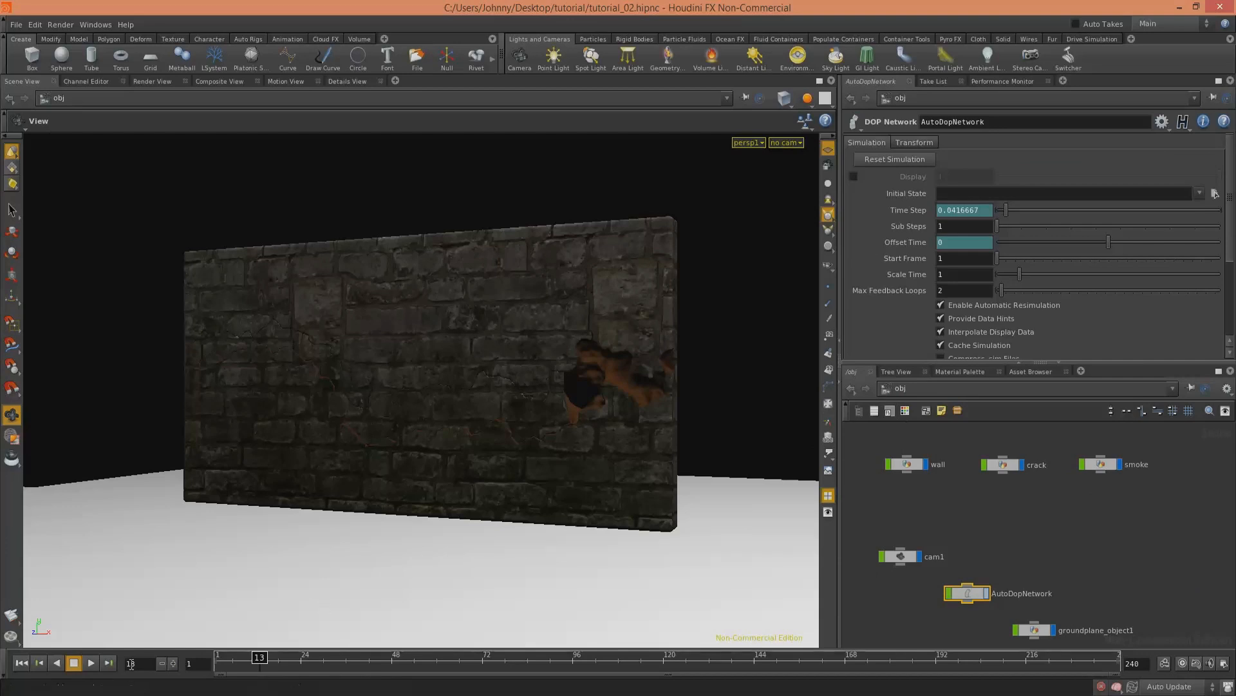
Step: Reset the AutoDopNetwork simulation and play the wall from frame 1 to frame 10
click(883, 159)
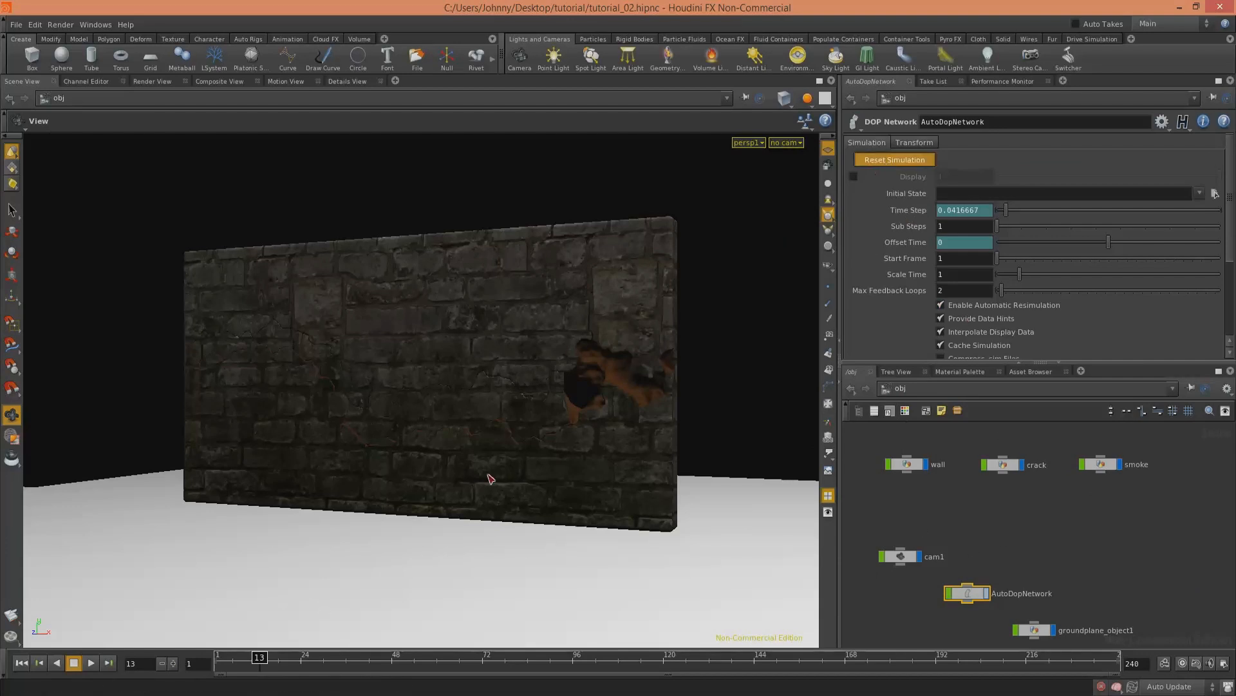
click(22, 664)
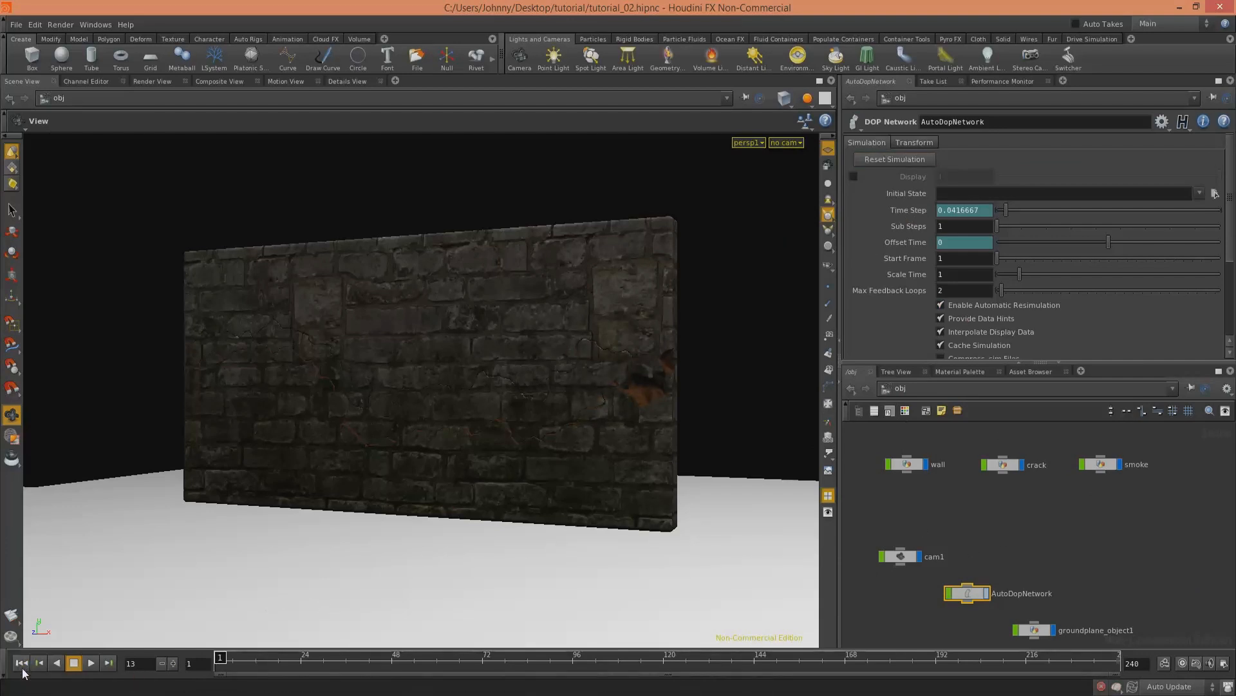
click(87, 663)
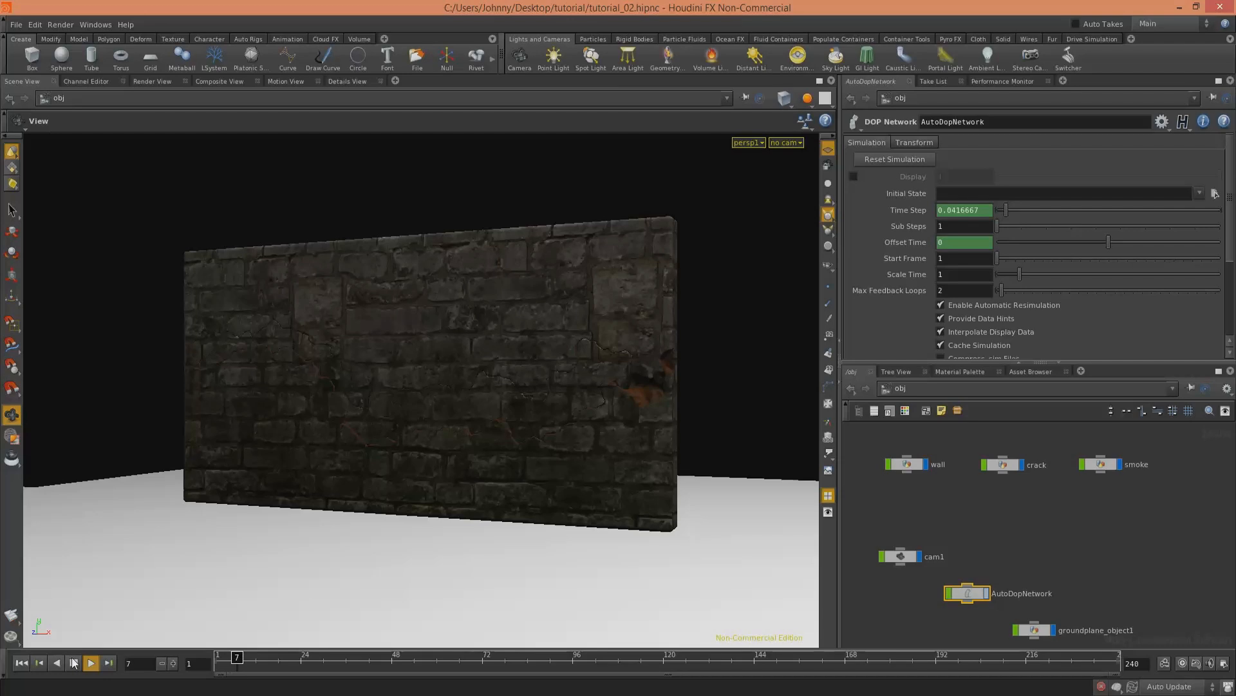
click(74, 663)
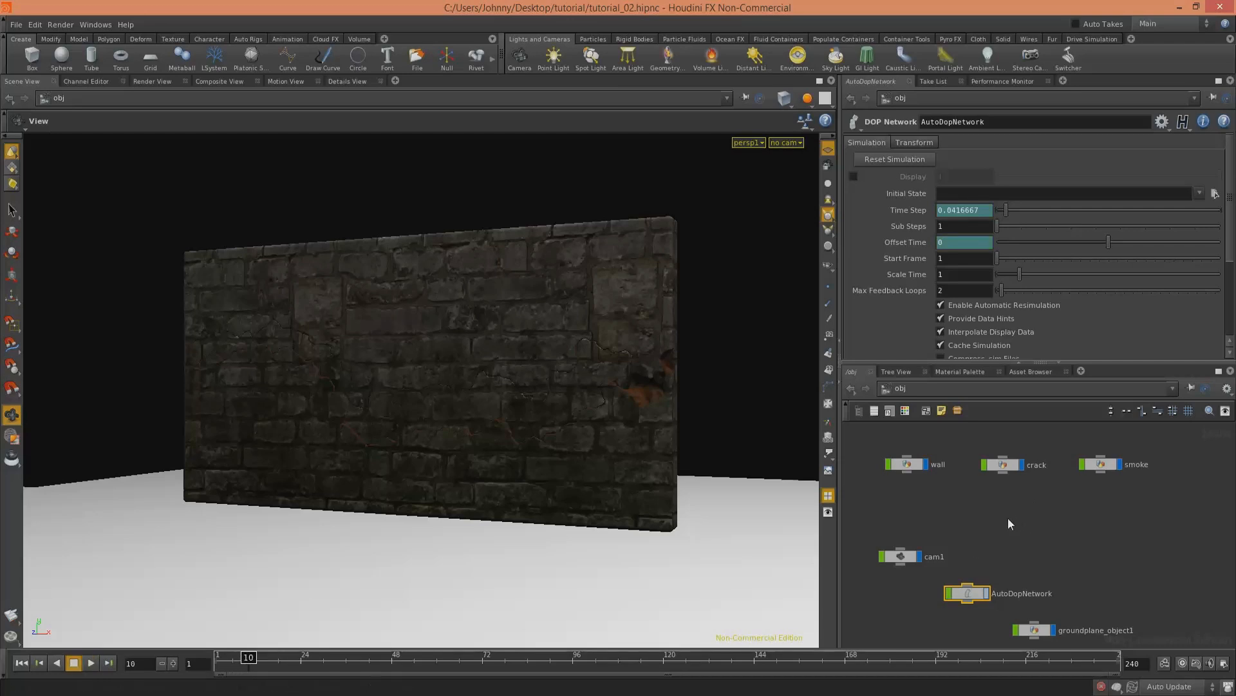
Step: Set the crack object's Creation Frame to $F - 1 in AutoDopNetwork, and replay the reset simulation from frame 1 at the object level
double_click(966, 593)
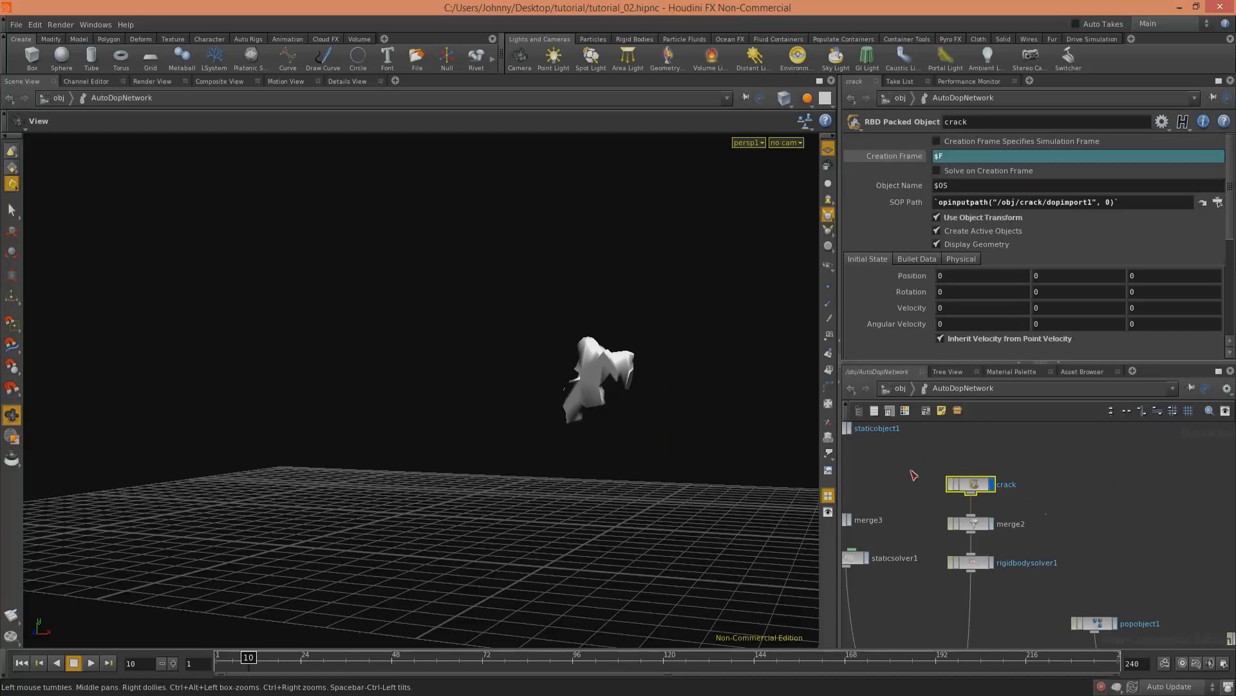
click(21, 662)
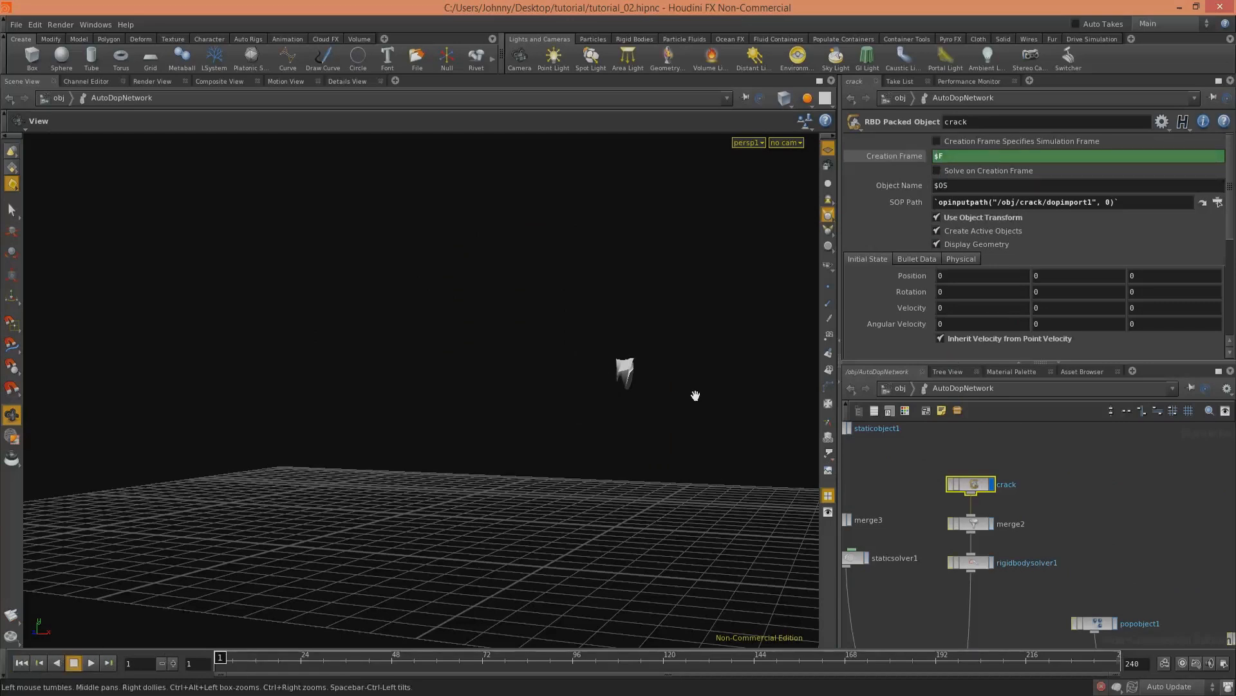
key(Return)
key(u)
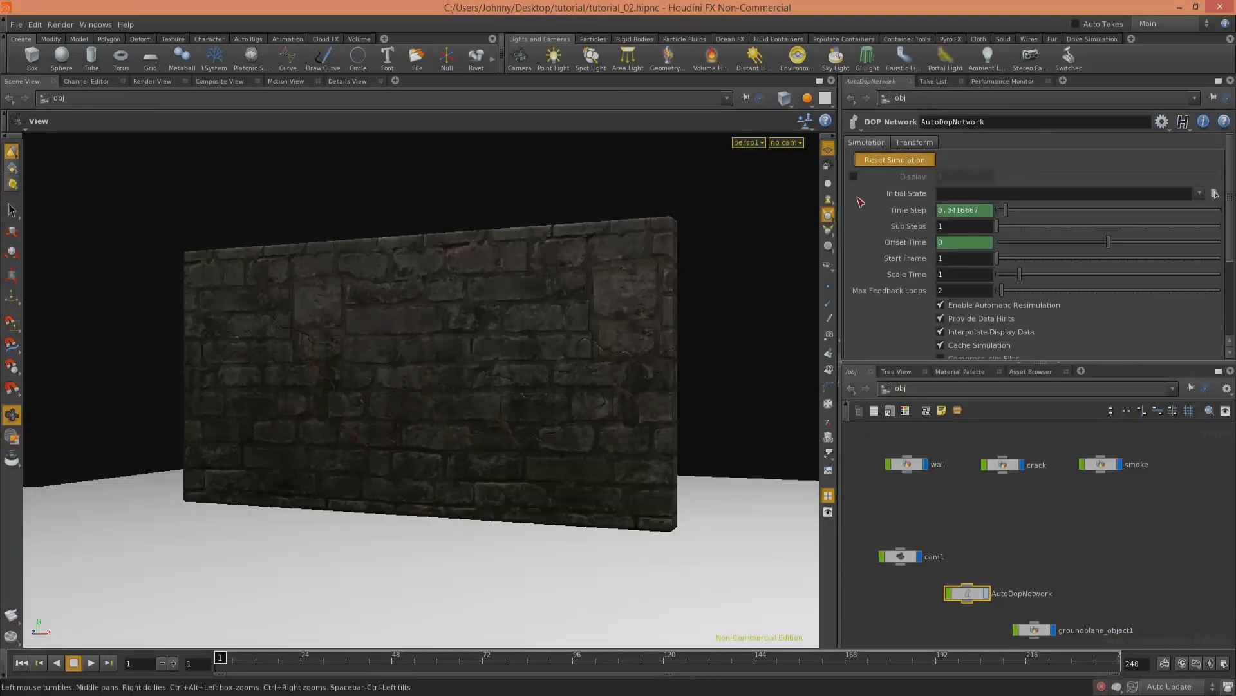
click(91, 662)
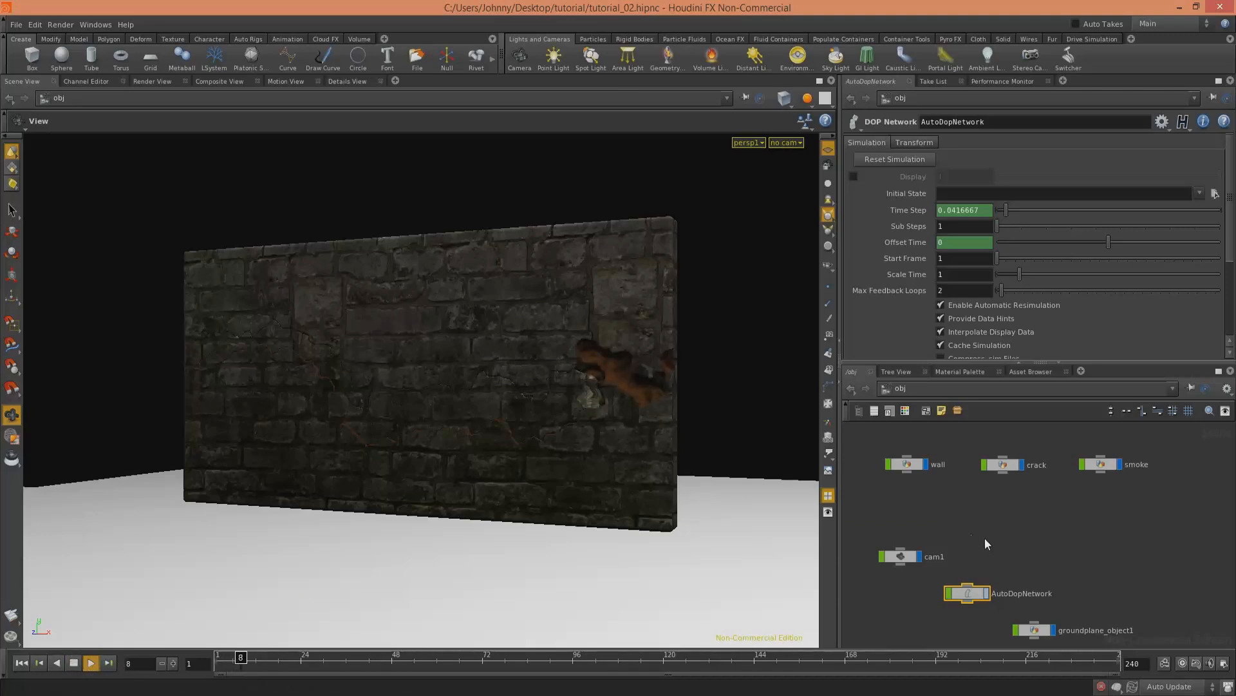
Step: Back in AutoDopNetwork at frame 1, set the crack object's Creation Frame to $F and enable Solve on Creation Frame
double_click(967, 592)
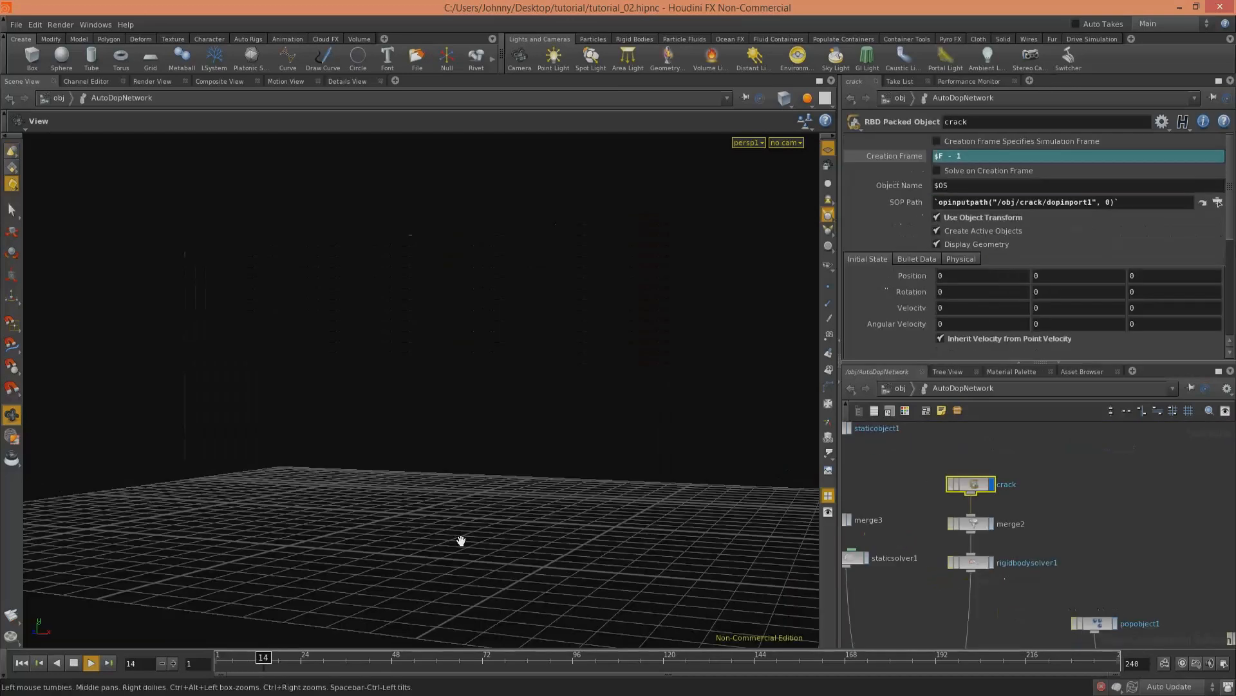
click(23, 663)
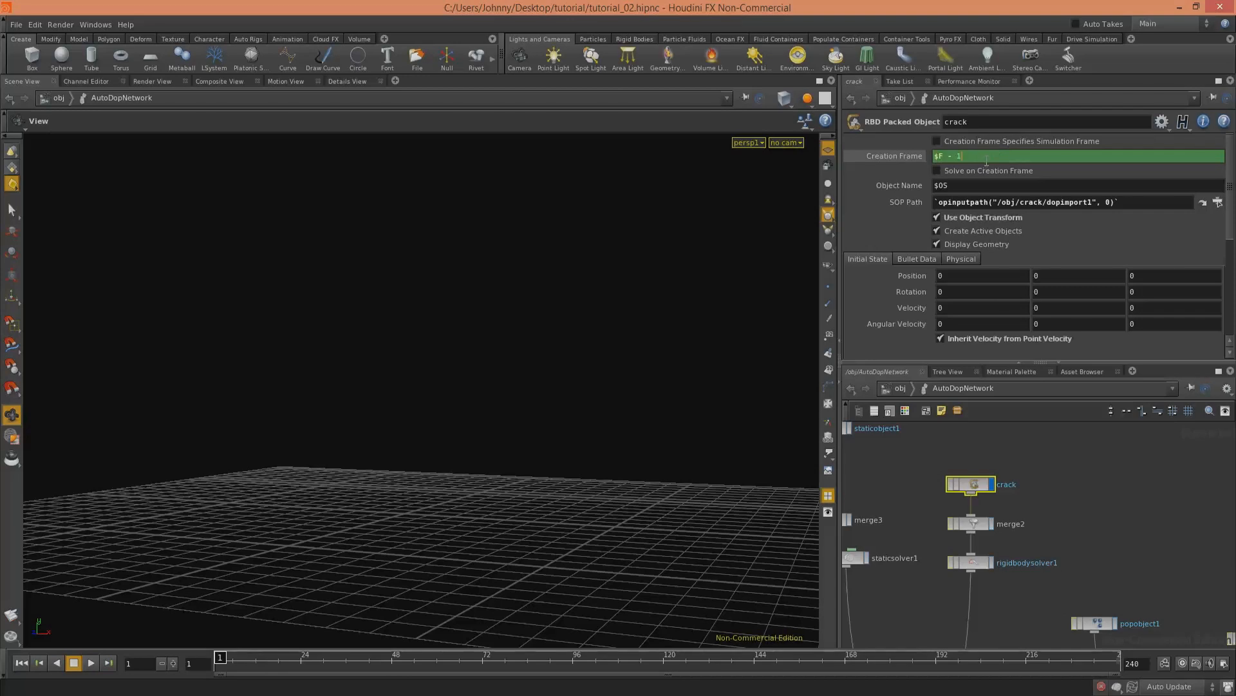
key(Return)
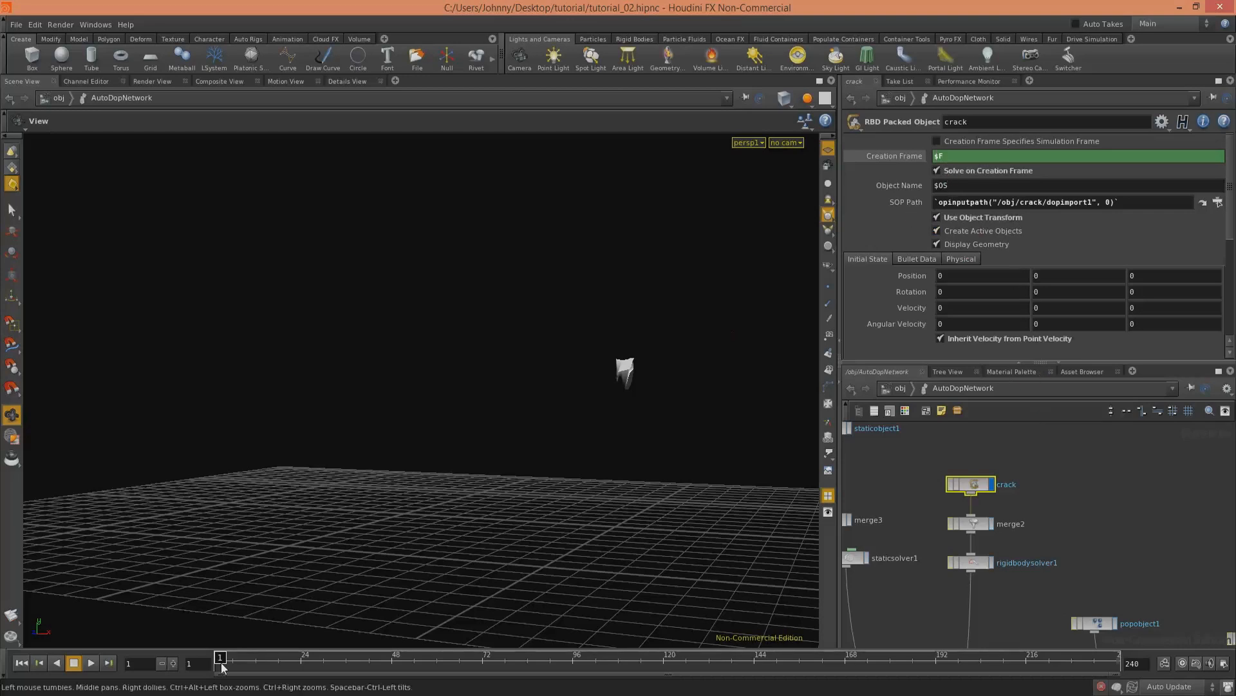
Step: Play the simulation from frame 1, test a Creation Frame of $F - 1 on the crack object, and restore $F
click(91, 663)
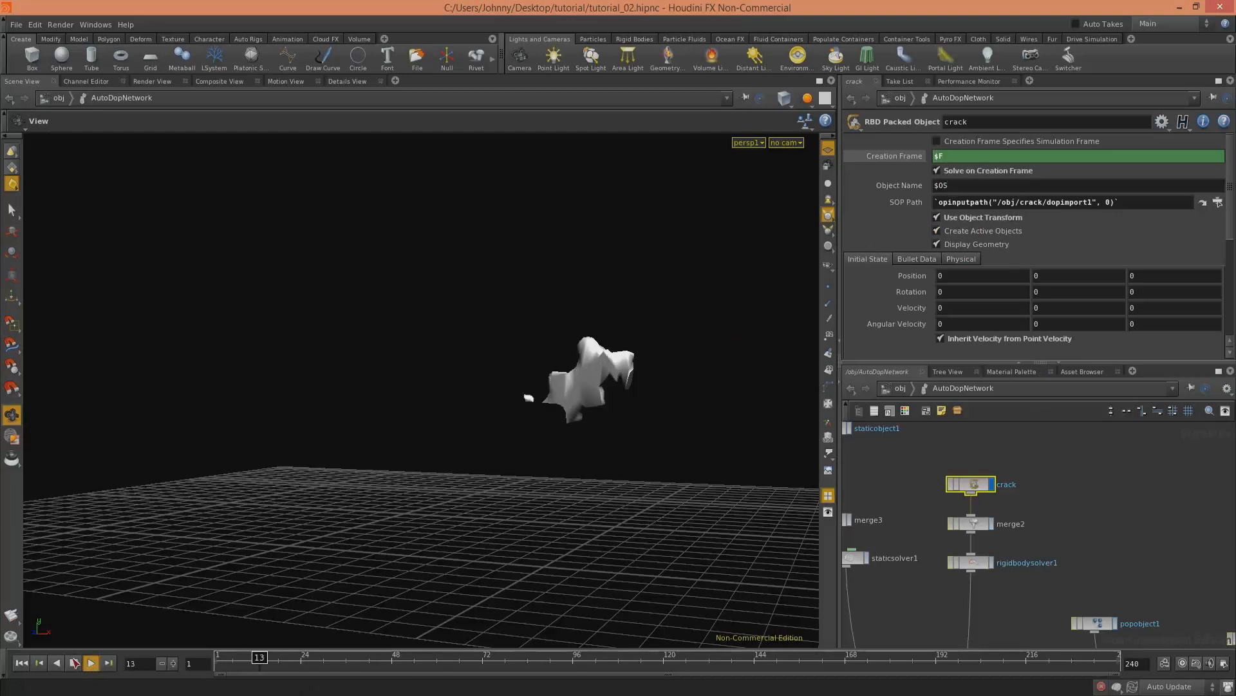
click(74, 664)
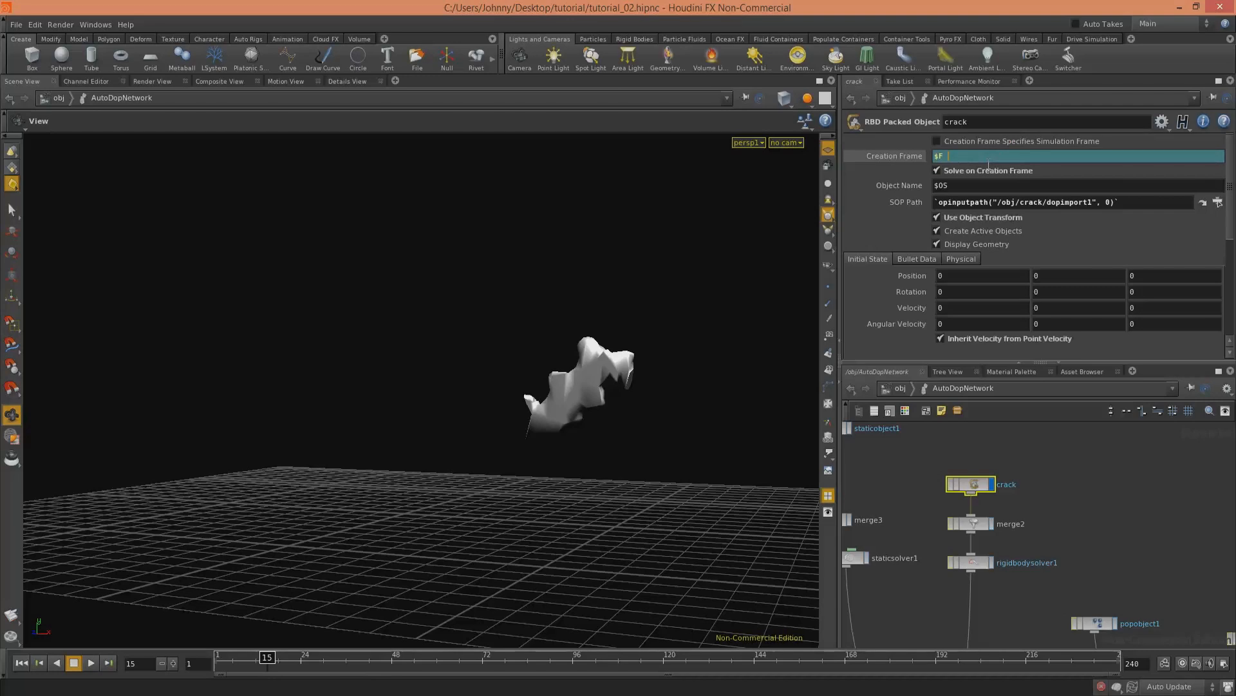
text(1)
key(Return)
click(21, 662)
click(91, 662)
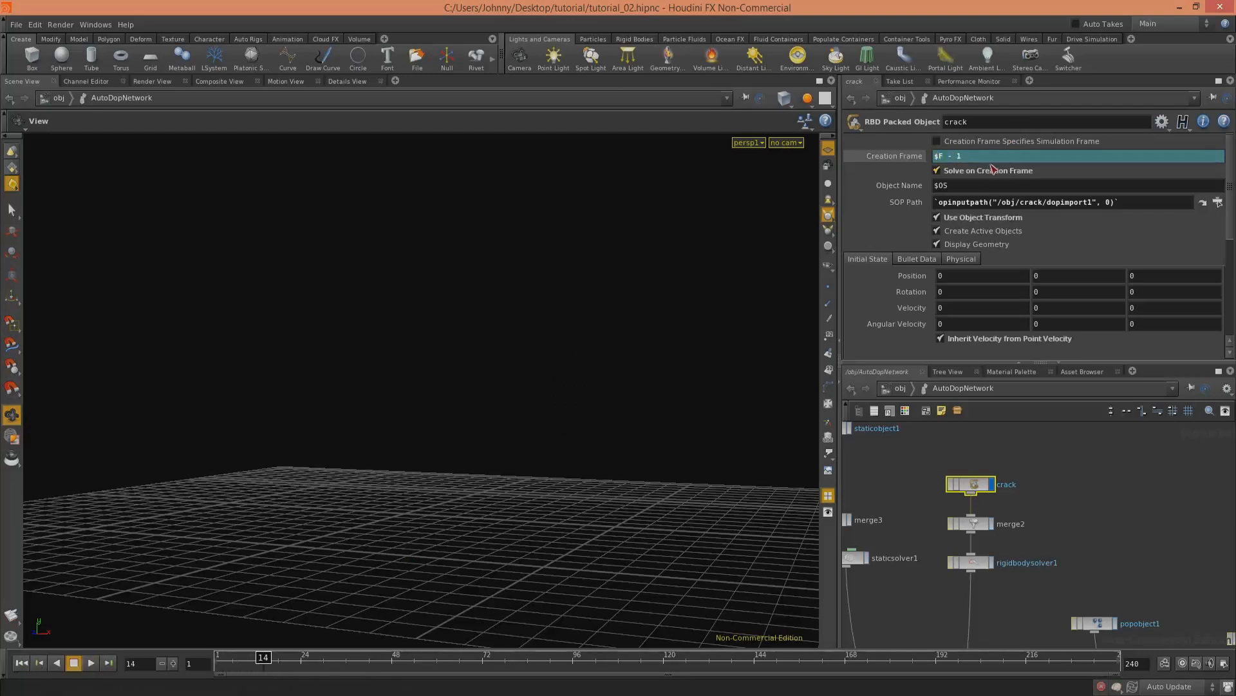
key(Return)
click(1041, 513)
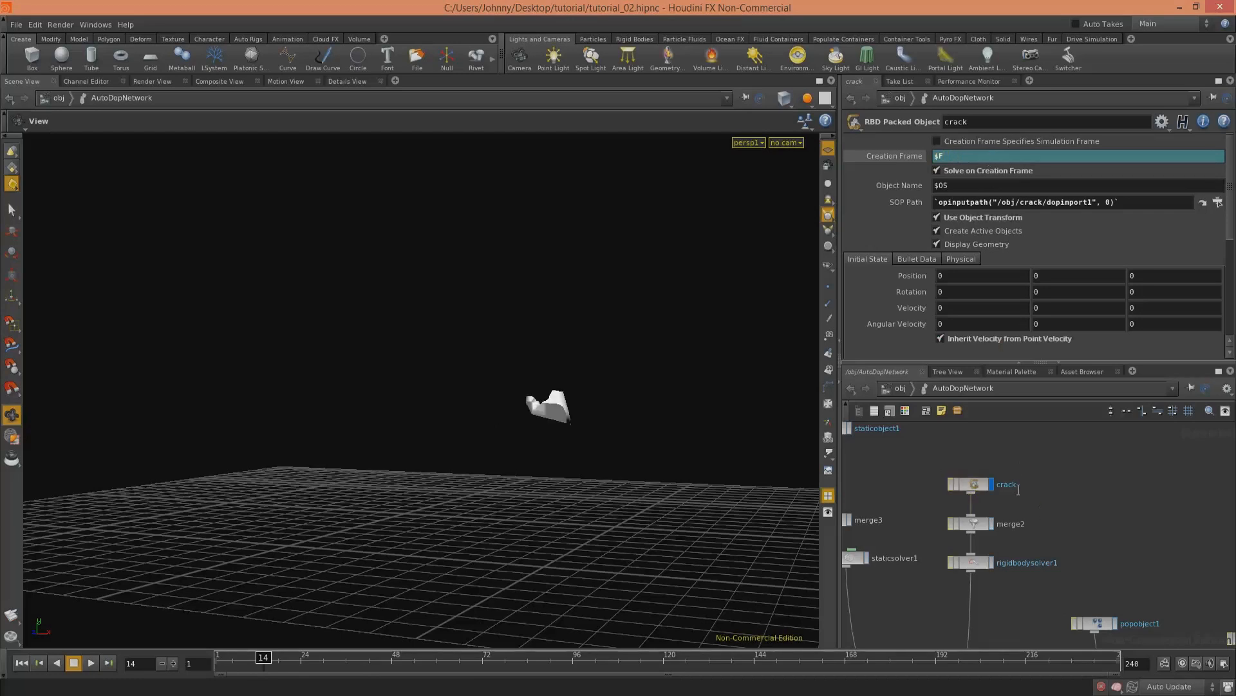
Step: Make gravity1 the displayed node of AutoDopNetwork and return to the object level
middle_drag(1026, 513, 1024, 464)
middle_drag(1018, 611, 999, 204)
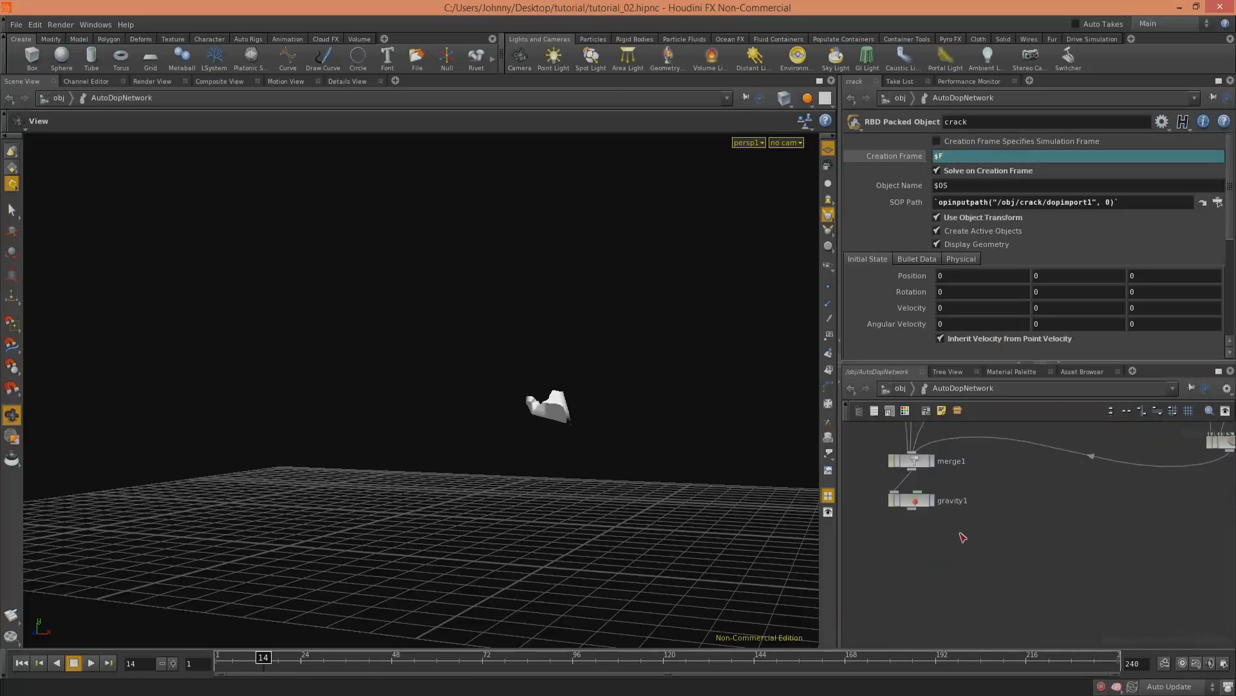
key(ctrl+Up)
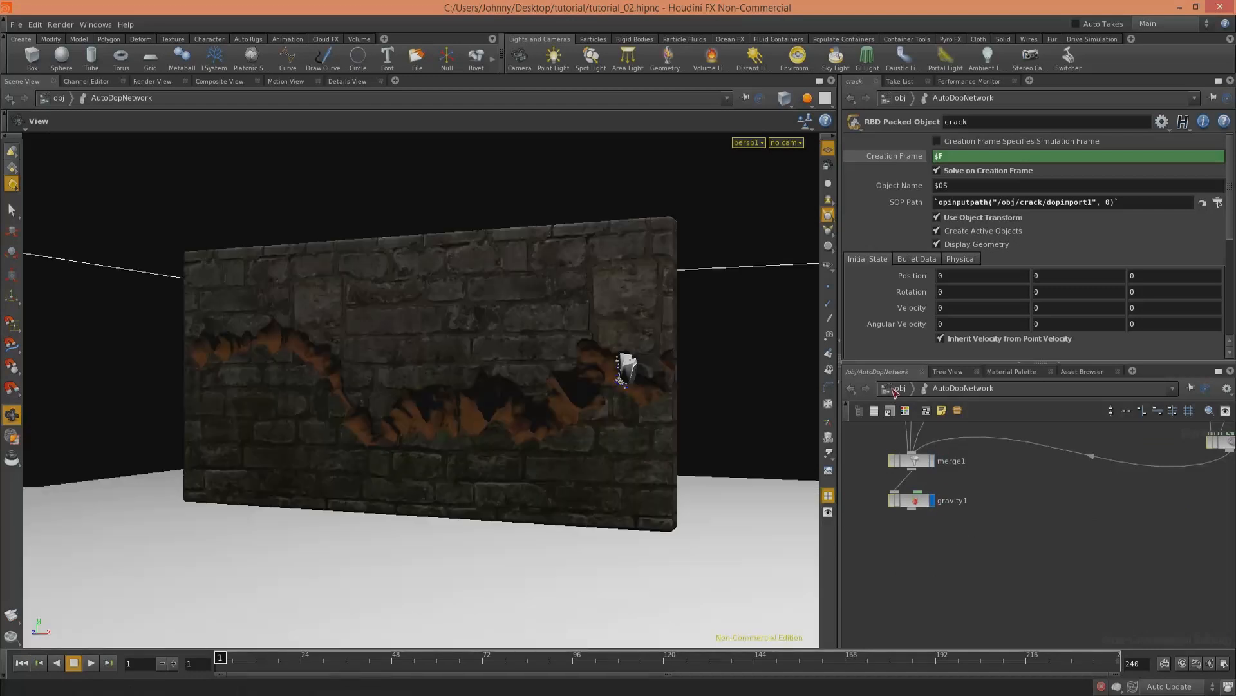
key(u)
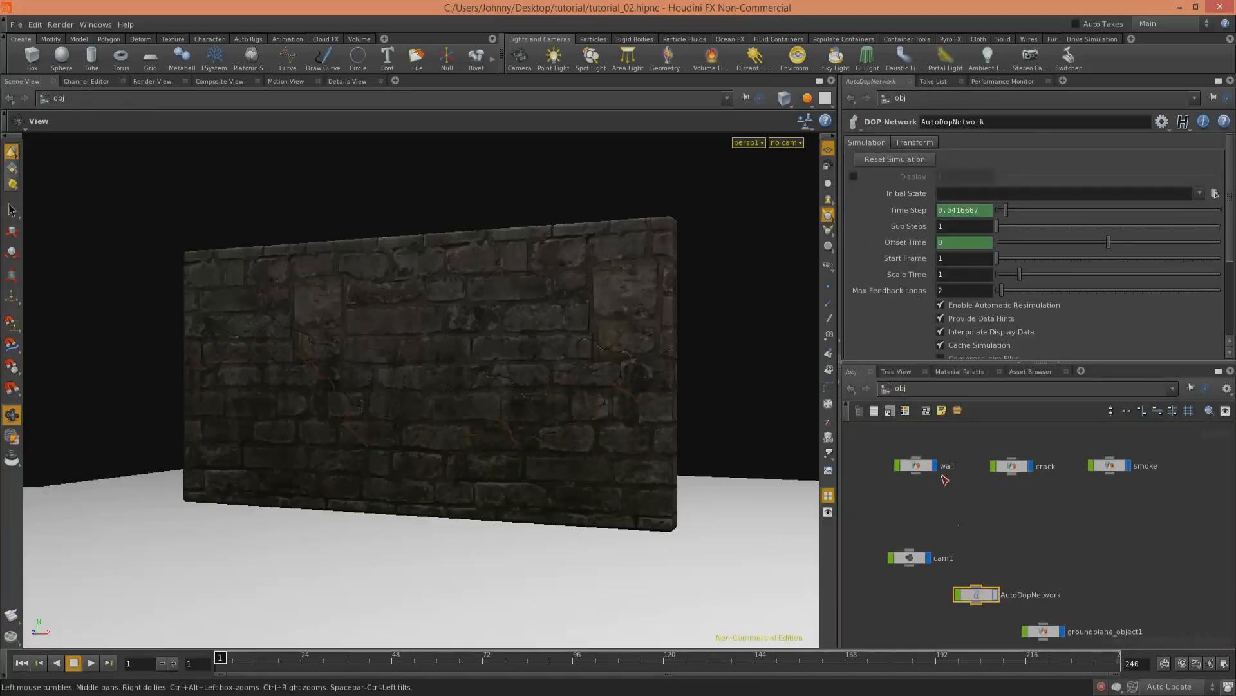
Step: Enter the crack object's network and inspect the settings of the voronoifracture2 node
click(943, 475)
double_click(1012, 465)
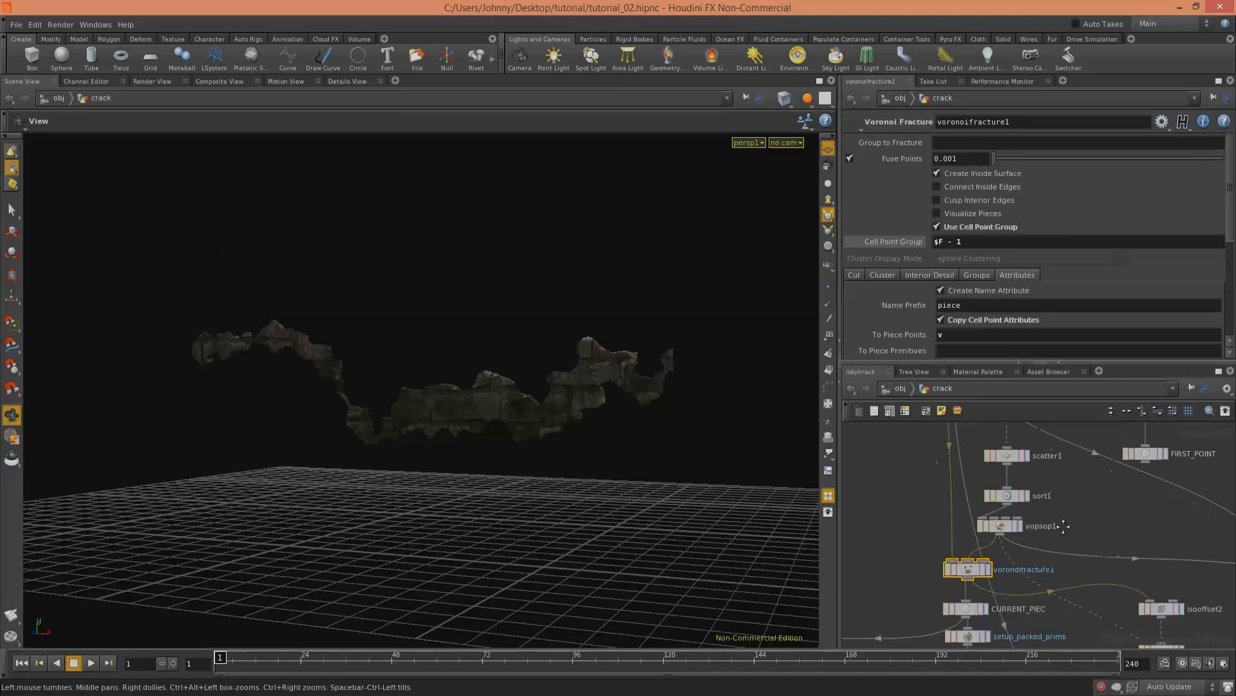
middle_drag(915, 547, 882, 452)
middle_drag(1080, 611, 1009, 427)
middle_drag(1072, 470, 1026, 472)
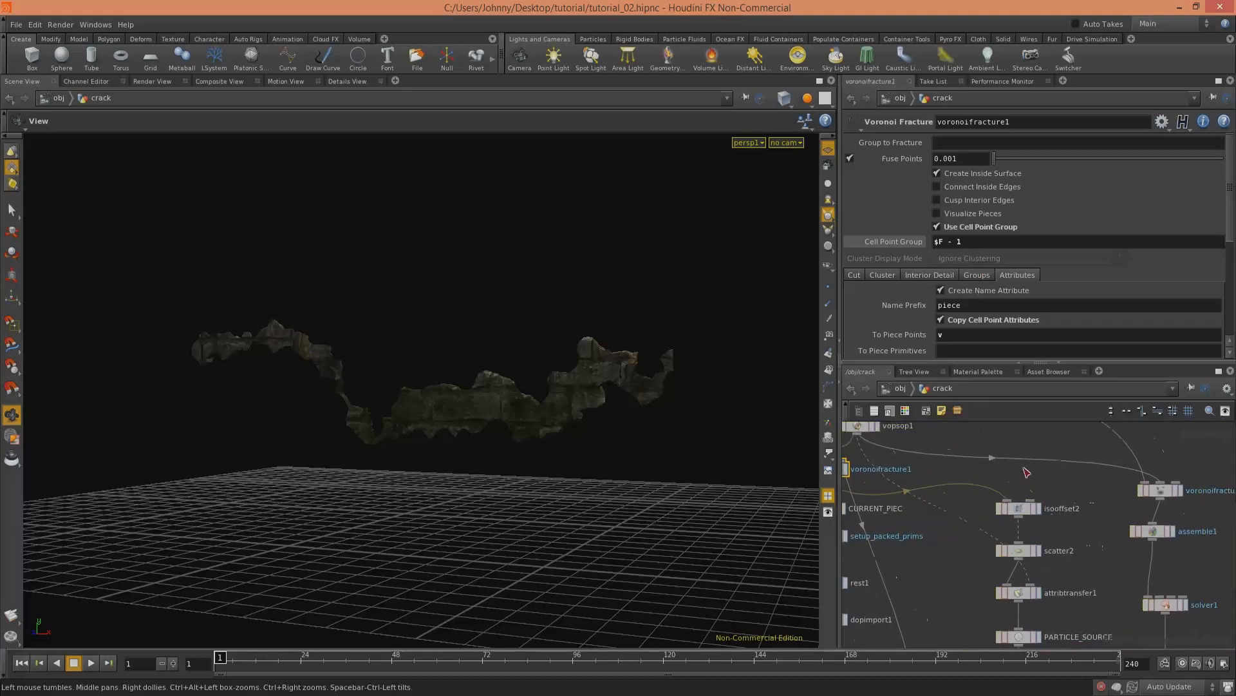
click(1159, 488)
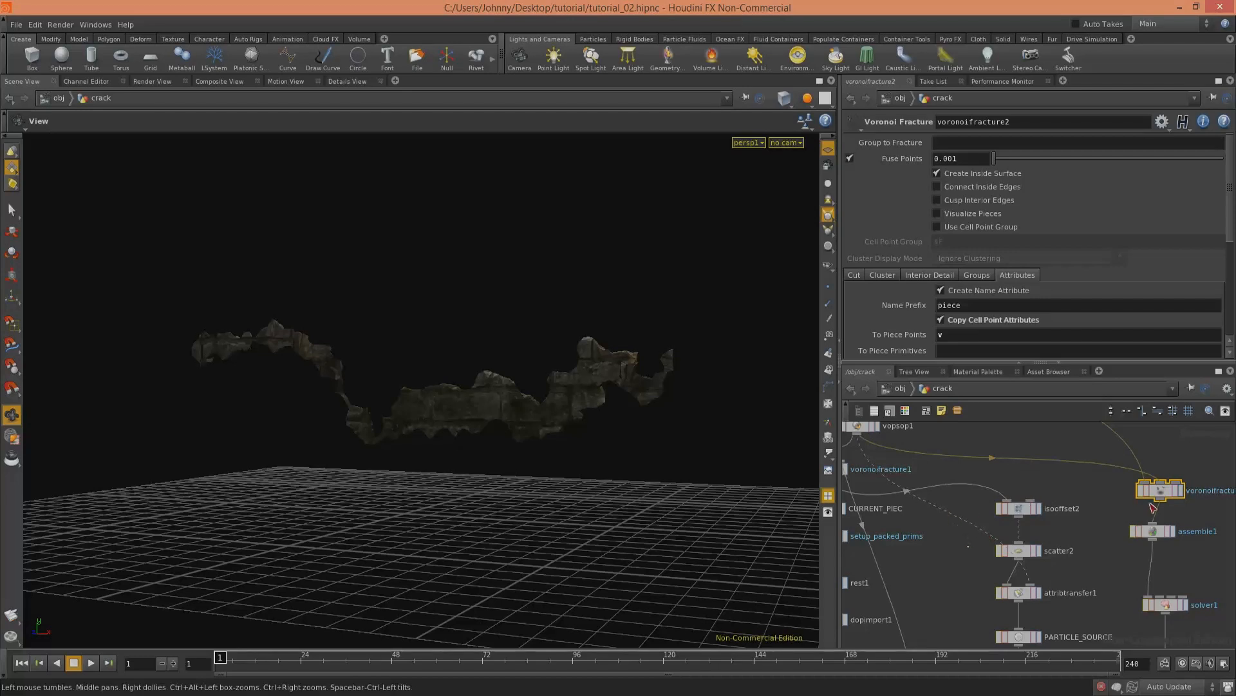
Step: Wrap the Cell Point Group expression of voronoifracture1 in backticks so that it reads `$F - 1`
middle_drag(918, 522, 996, 625)
click(902, 570)
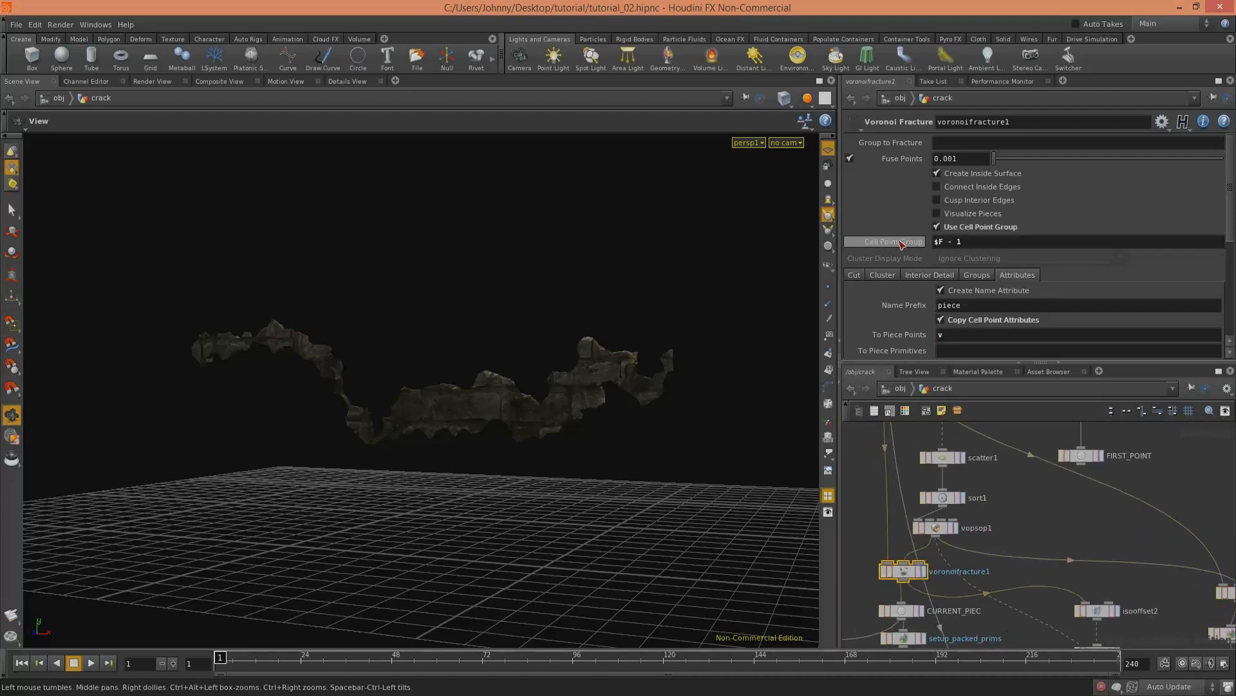
click(897, 246)
click(897, 248)
drag(963, 244, 944, 255)
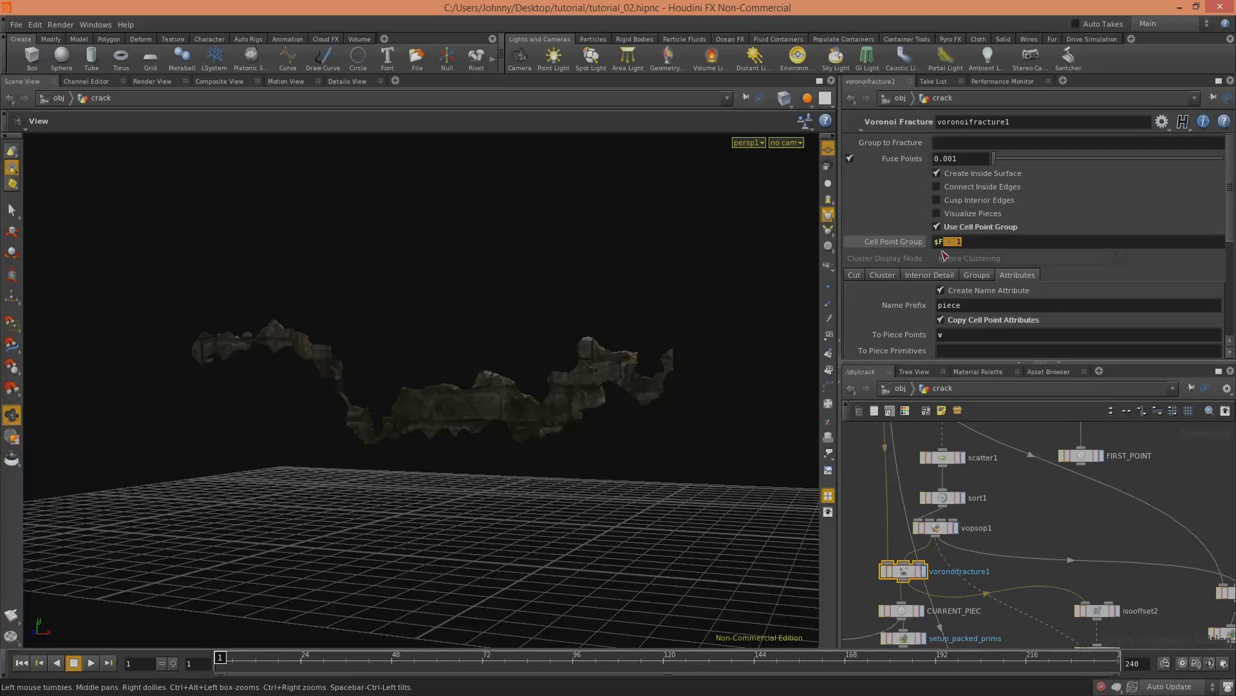
click(937, 237)
text(`)
click(896, 243)
click(897, 243)
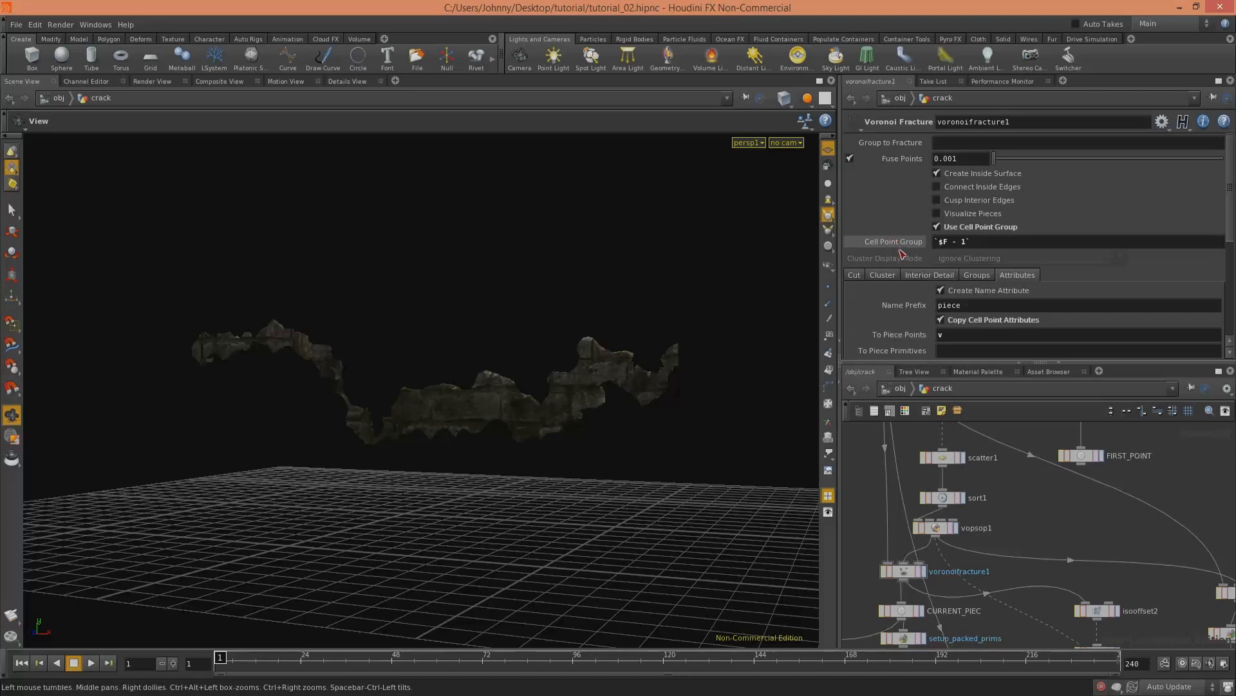
click(995, 248)
Step: Review voronoifracture1's Cell Point Group expression and the nodes at the end of the crack network
drag(935, 242, 974, 242)
middle_drag(1027, 634, 1005, 465)
middle_drag(999, 612, 1036, 421)
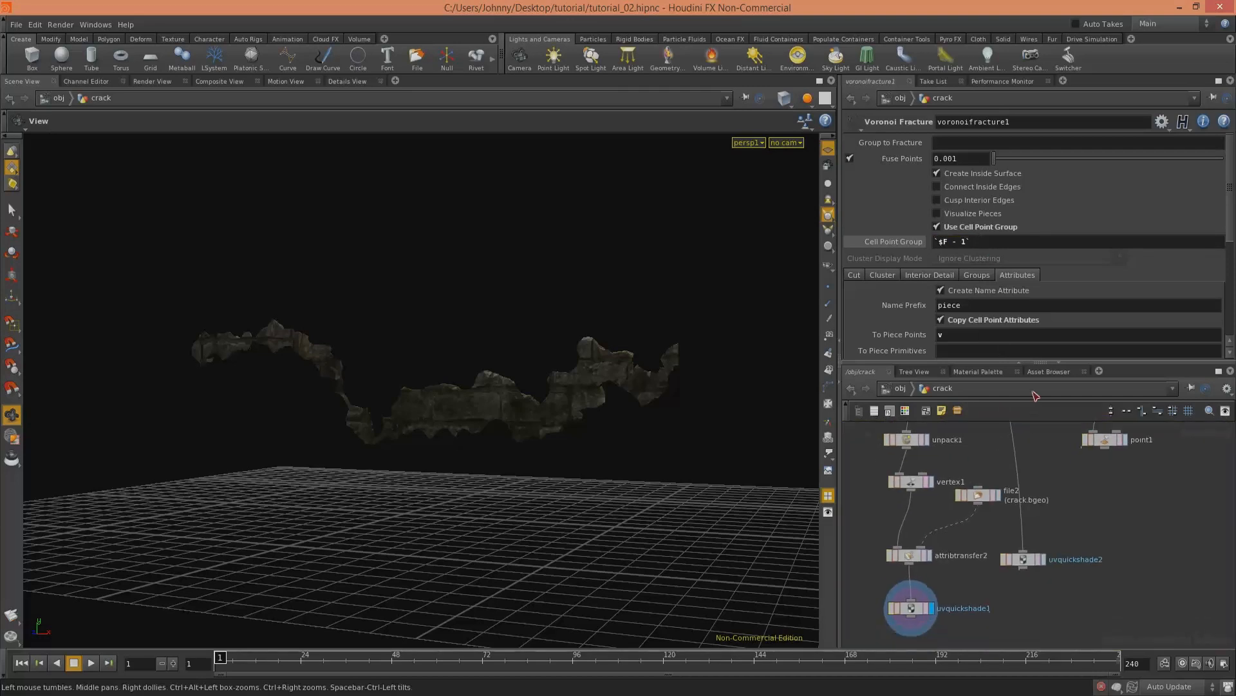
click(954, 244)
drag(942, 242, 980, 248)
Step: Return to the object level, render a flipbook of the wall scene, and play its frames in MPlay
click(900, 388)
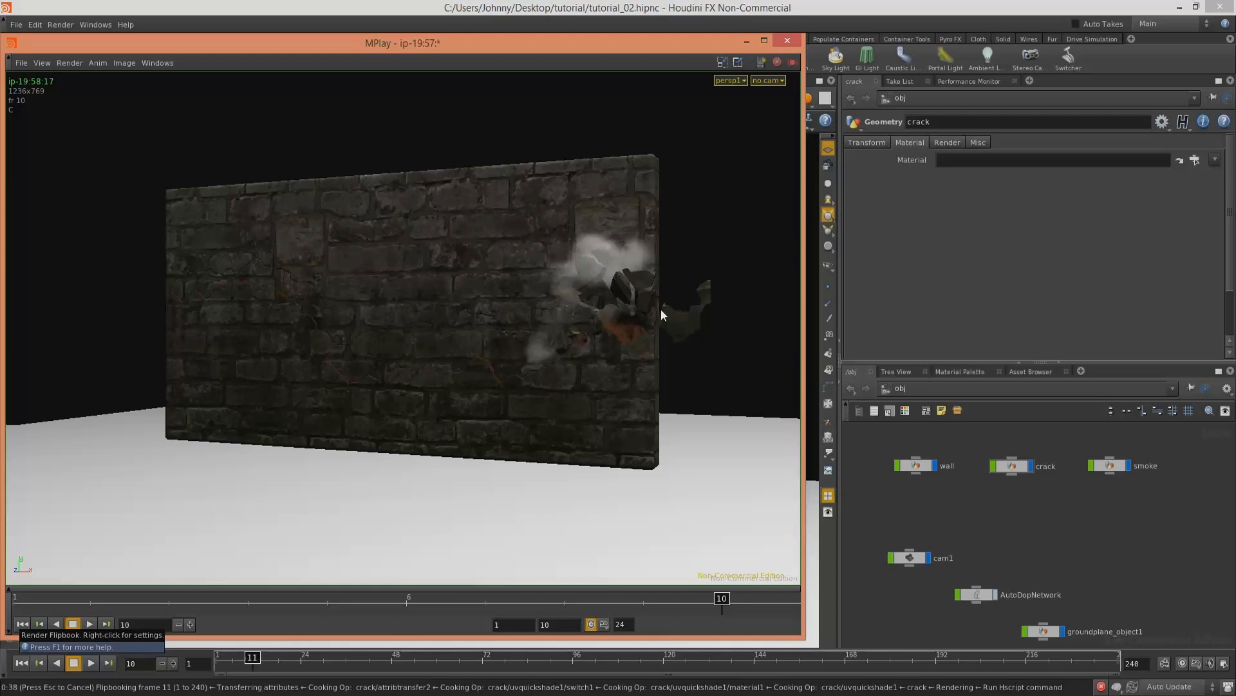
drag(511, 41, 619, 40)
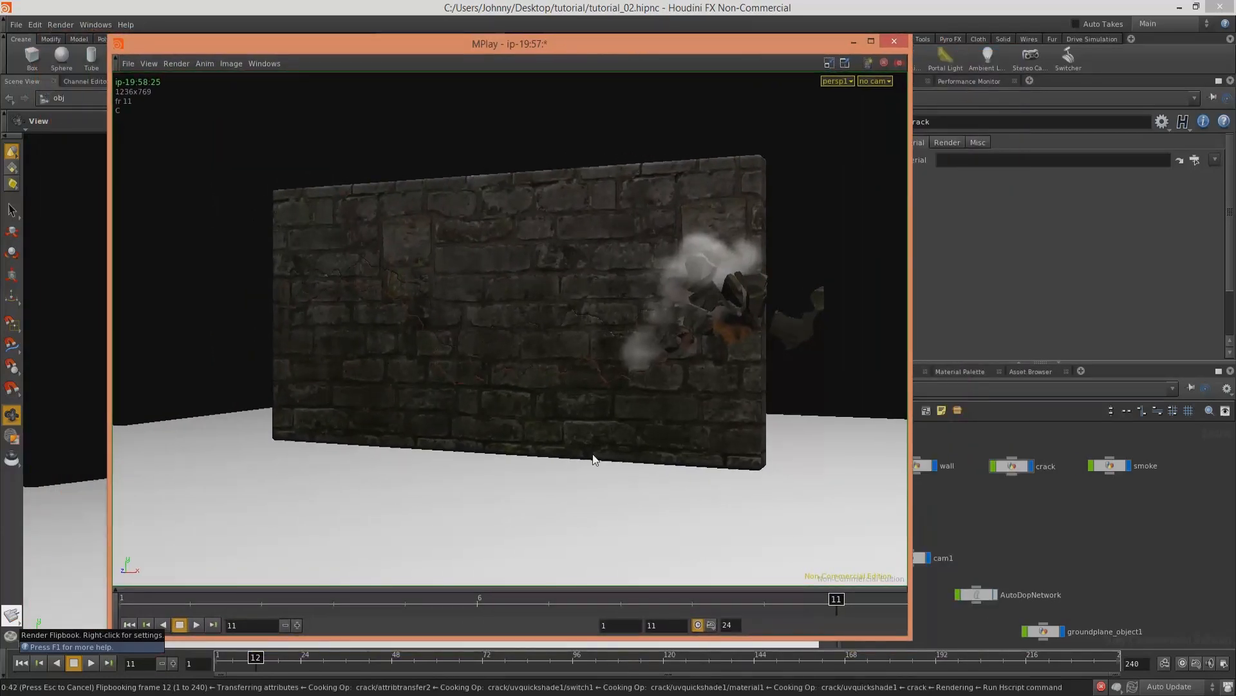
click(199, 622)
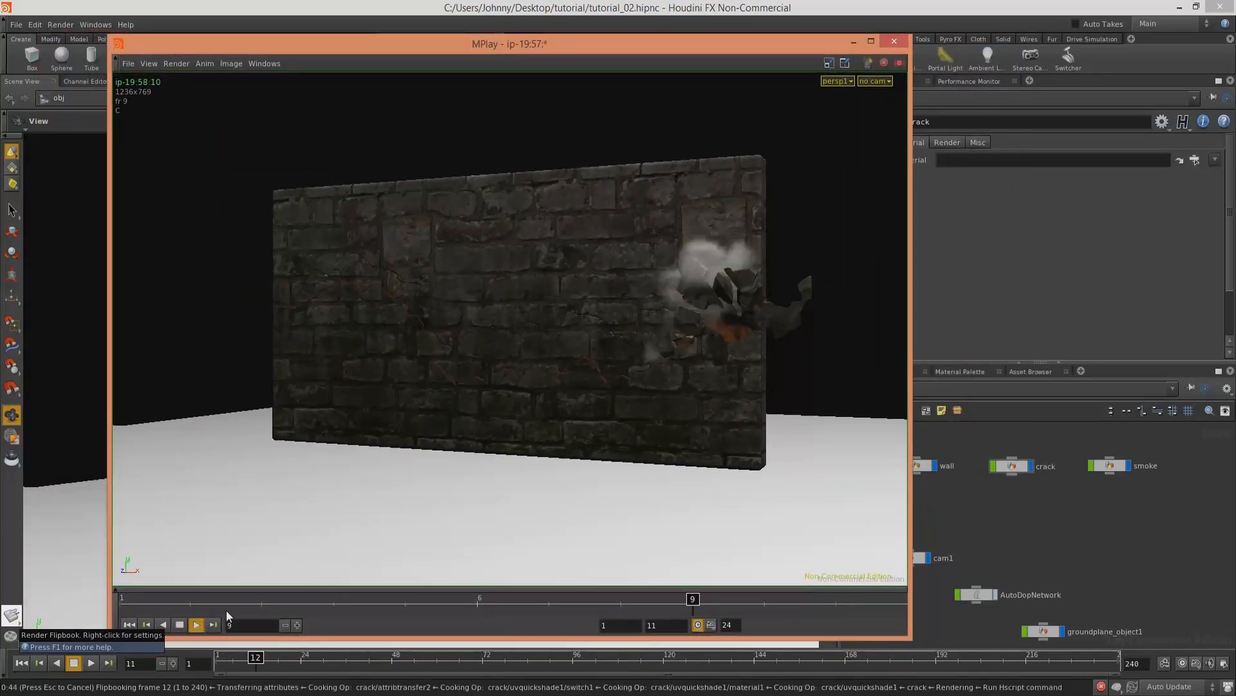